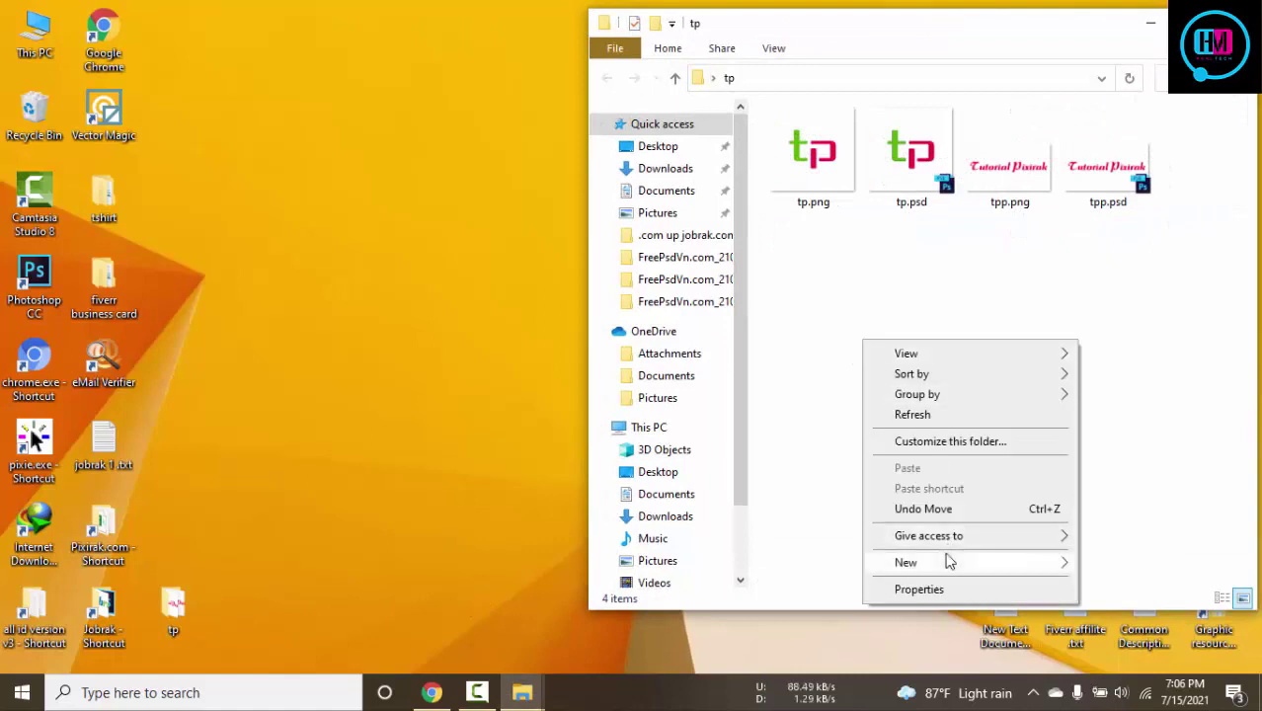
Create a new text document named 'data base filke' in the tp folder and open it in Notepad
{"action": "mouse_move", "coordinate": [942, 563]}
{"action": "left_click", "coordinate": [688, 501]}
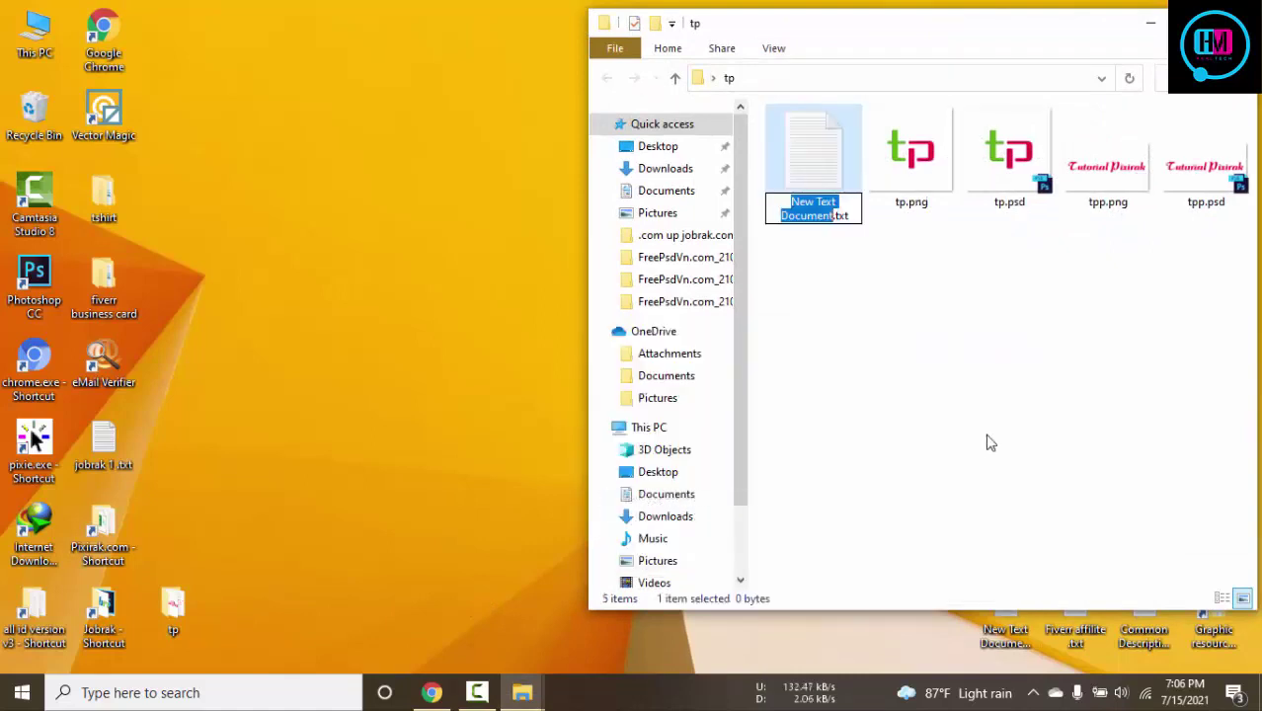
{"action": "type", "text": "data base"}
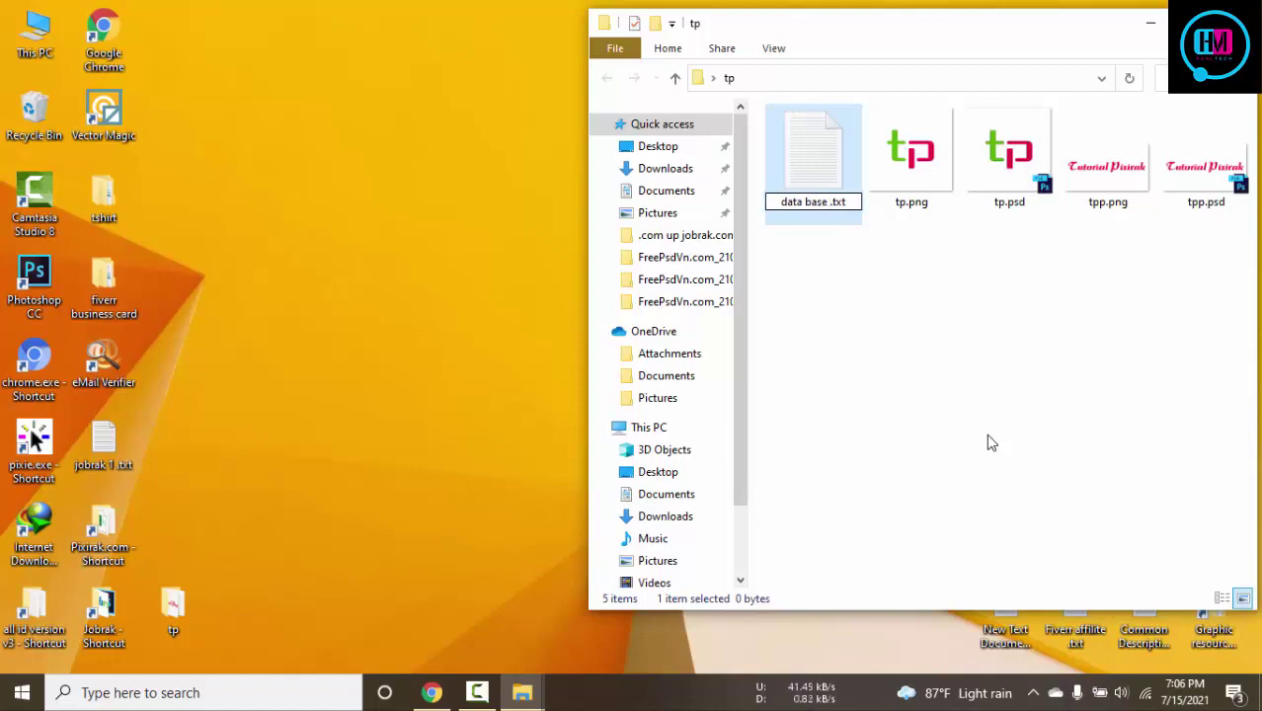
{"action": "type", "text": " filke"}
{"action": "key", "text": "Return"}
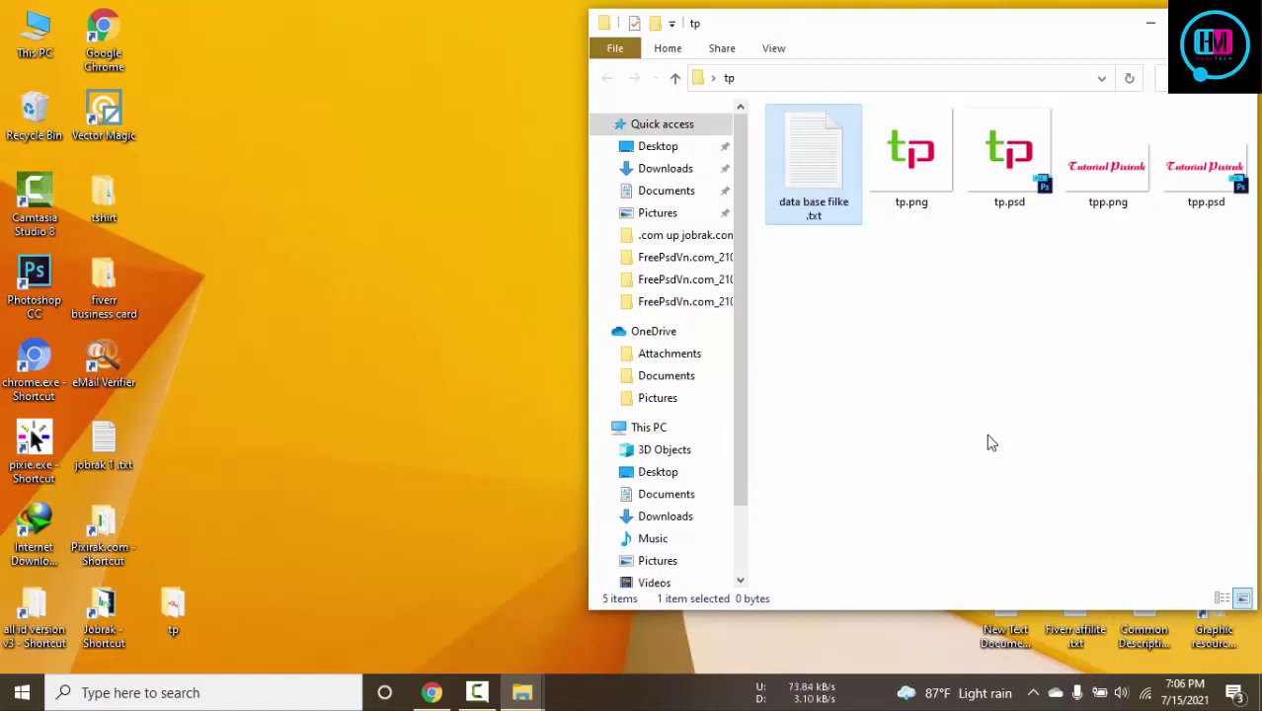
{"action": "double_click", "coordinate": [814, 148]}
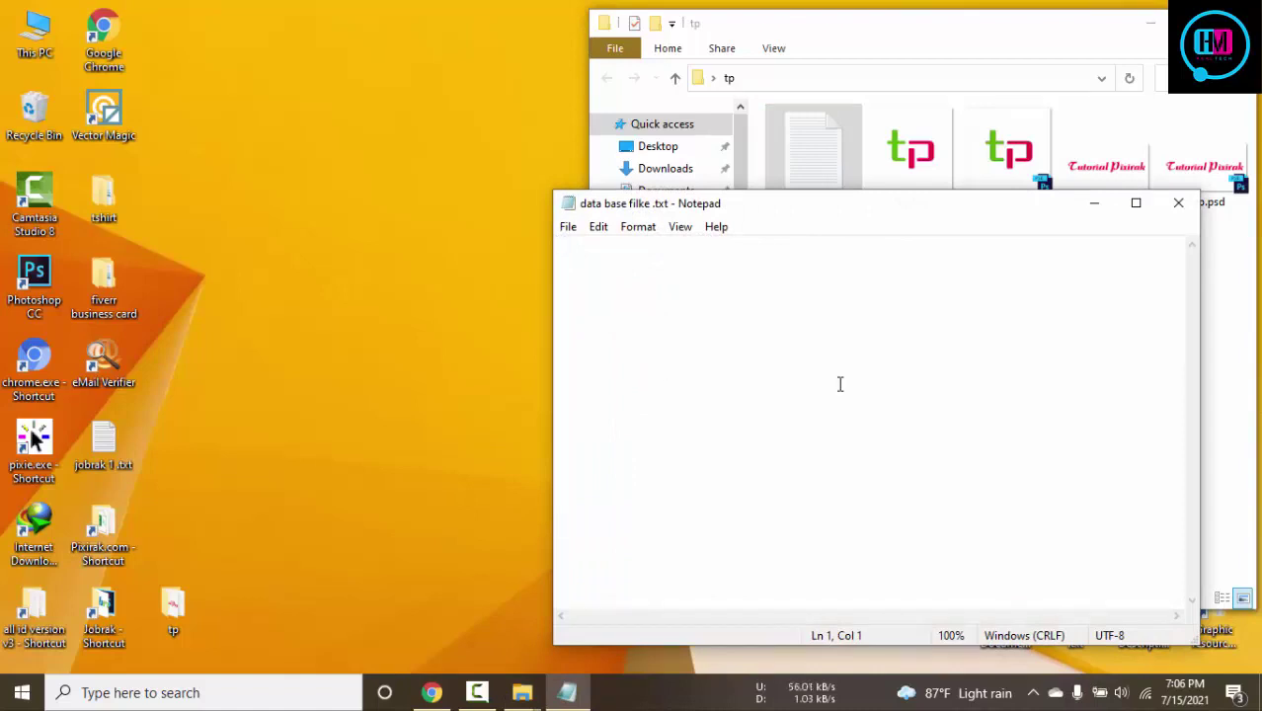
Write the 'db name = tplpf' and 'db user = pbltj' lines, fixing typos, and save
{"action": "type", "text": "db na"}
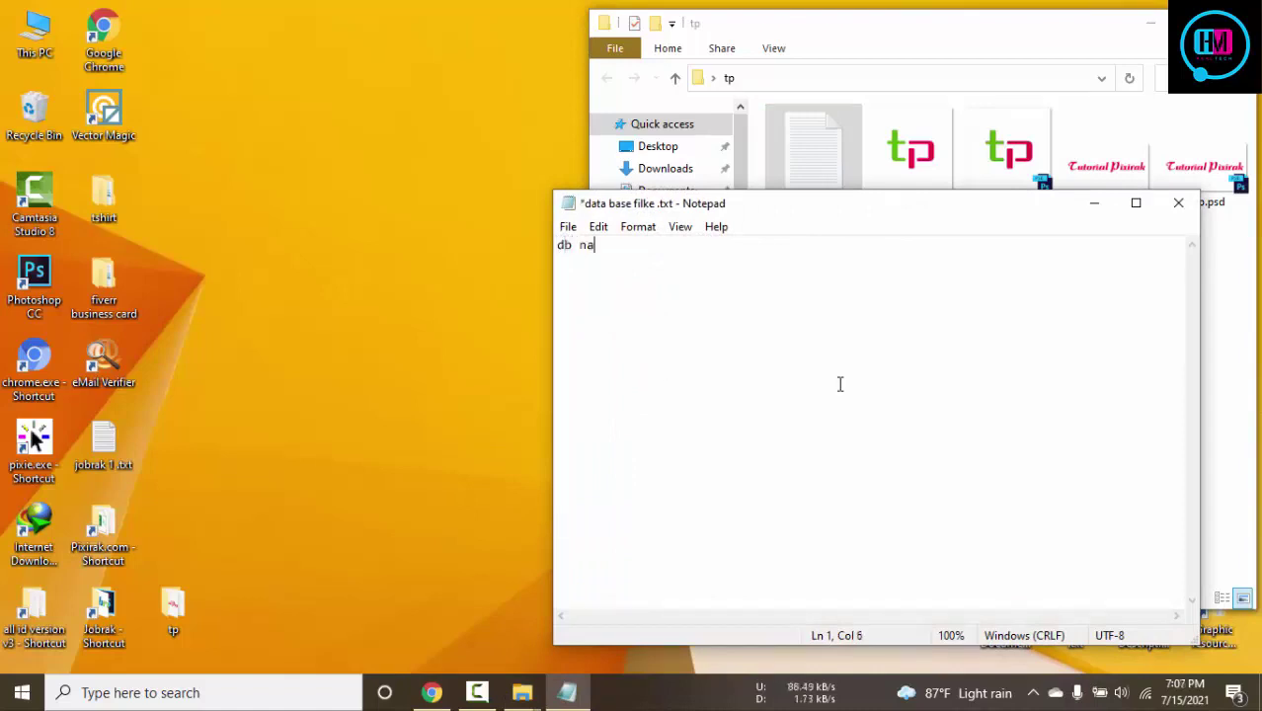
{"action": "type", "text": "me = tp1p"}
{"action": "key", "text": "Return"}
{"action": "type", "text": "db "}
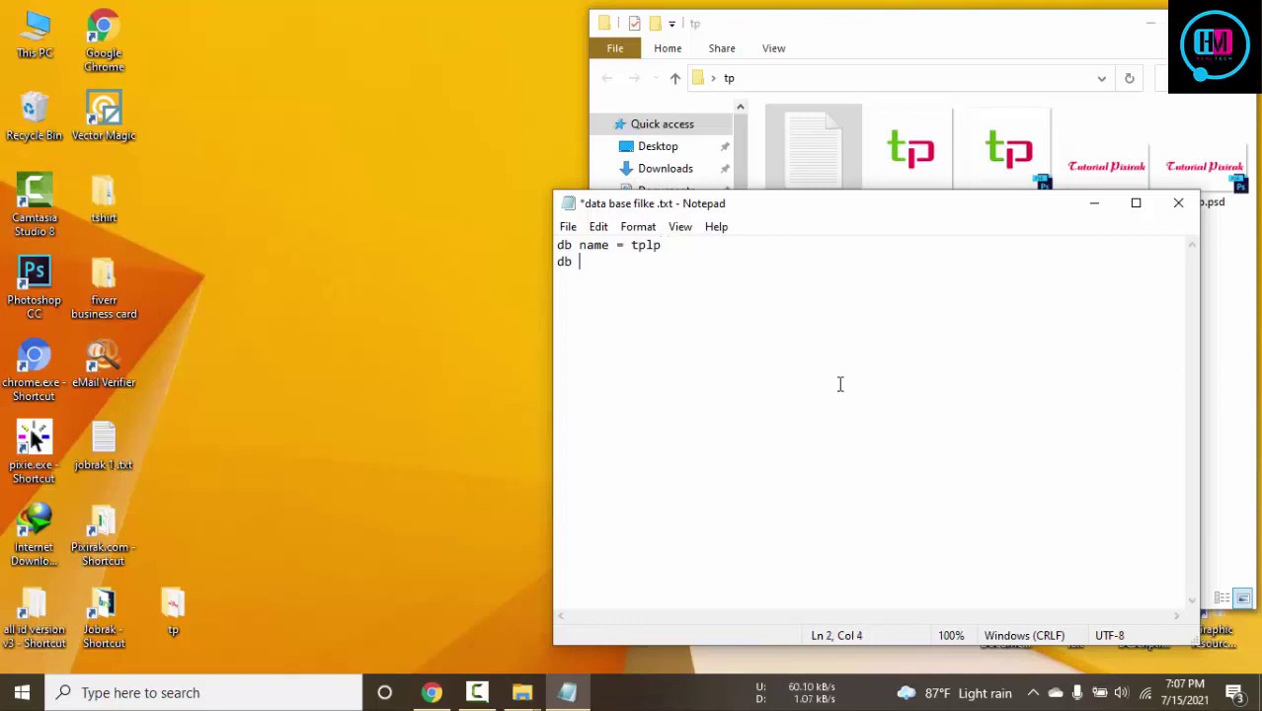
{"action": "type", "text": "user pbl"}
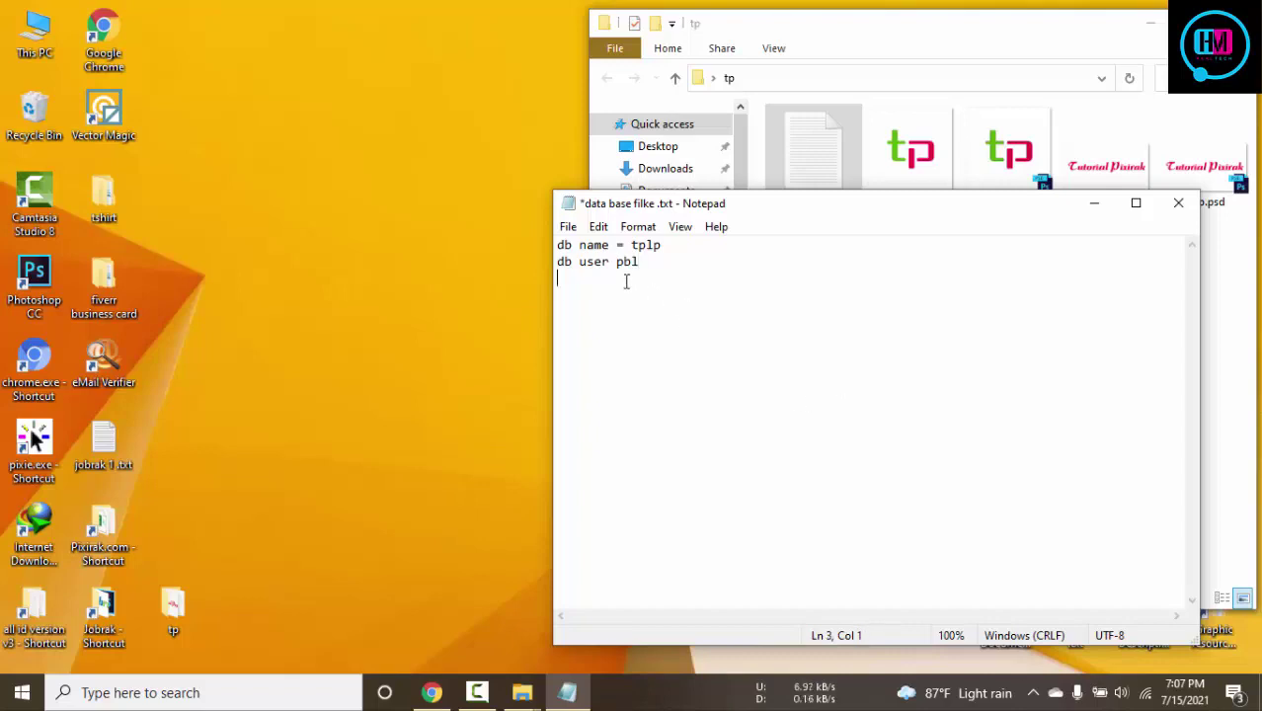
{"action": "left_click", "coordinate": [649, 263]}
{"action": "type", "text": "t"}
{"action": "left_click", "coordinate": [620, 260]}
{"action": "type", "text": "="}
{"action": "left_click", "coordinate": [693, 272]}
{"action": "left_click", "coordinate": [668, 261]}
{"action": "type", "text": "j"}
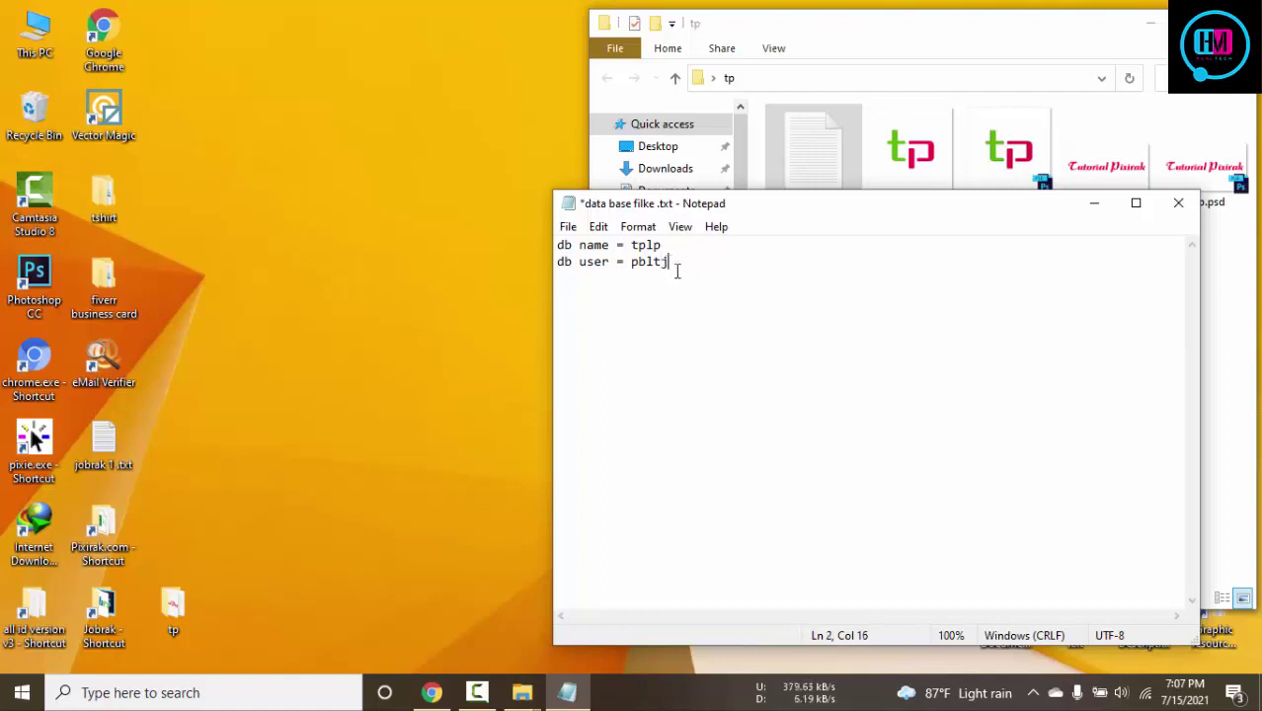
{"action": "left_click", "coordinate": [671, 246]}
{"action": "type", "text": "f"}
{"action": "left_click", "coordinate": [689, 267]}
{"action": "key", "text": "ctrl+s"}
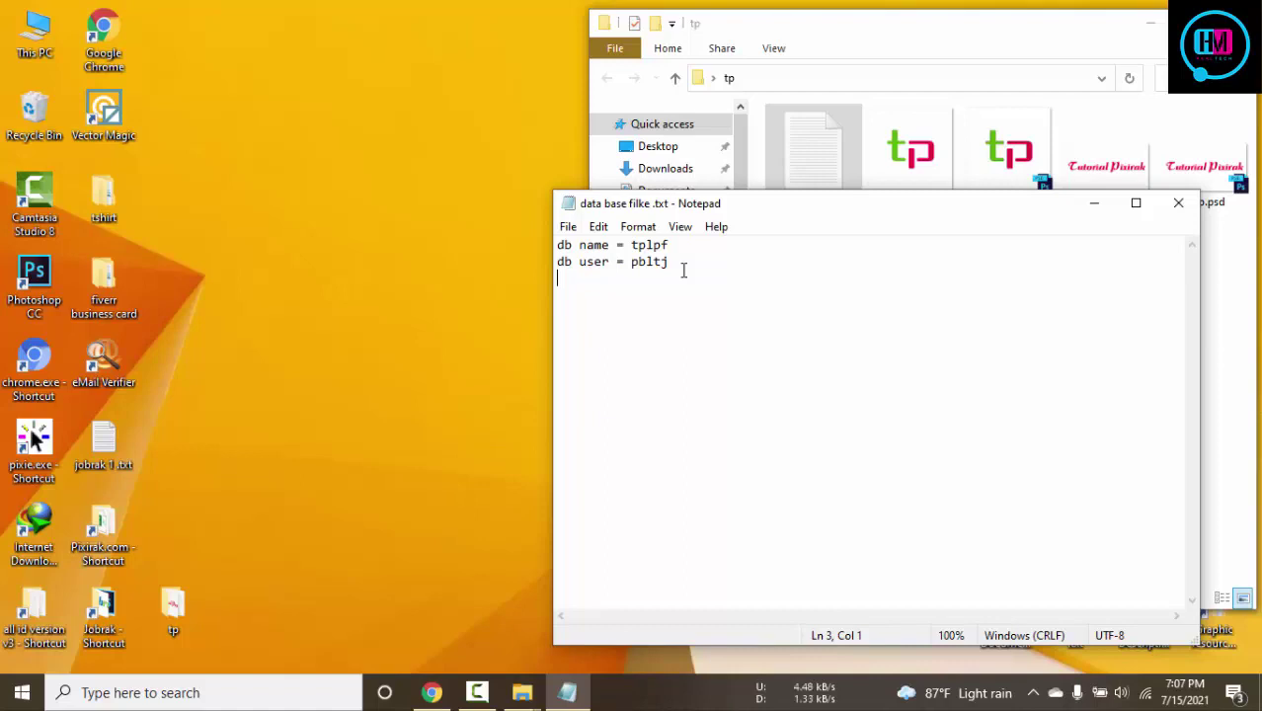
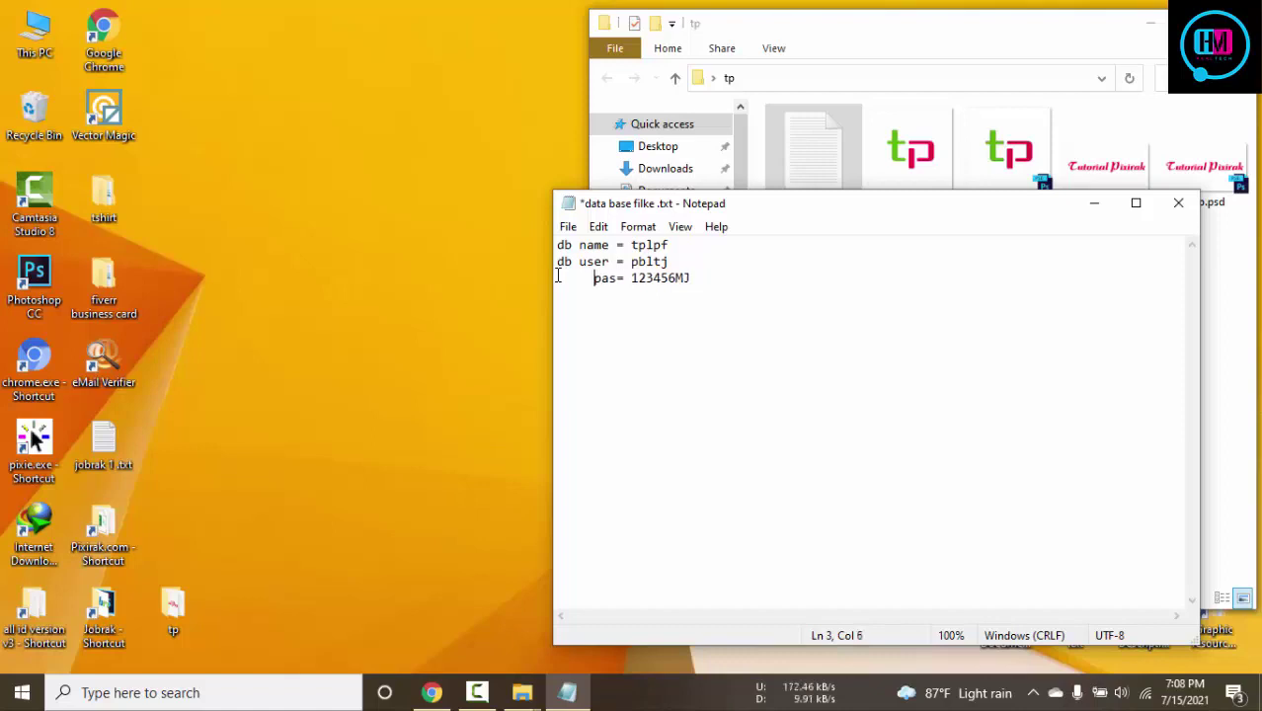
Add a password line and the admin e-mail line to the notes and save
{"action": "key", "text": "ctrl+s"}
{"action": "left_click", "coordinate": [708, 281]}
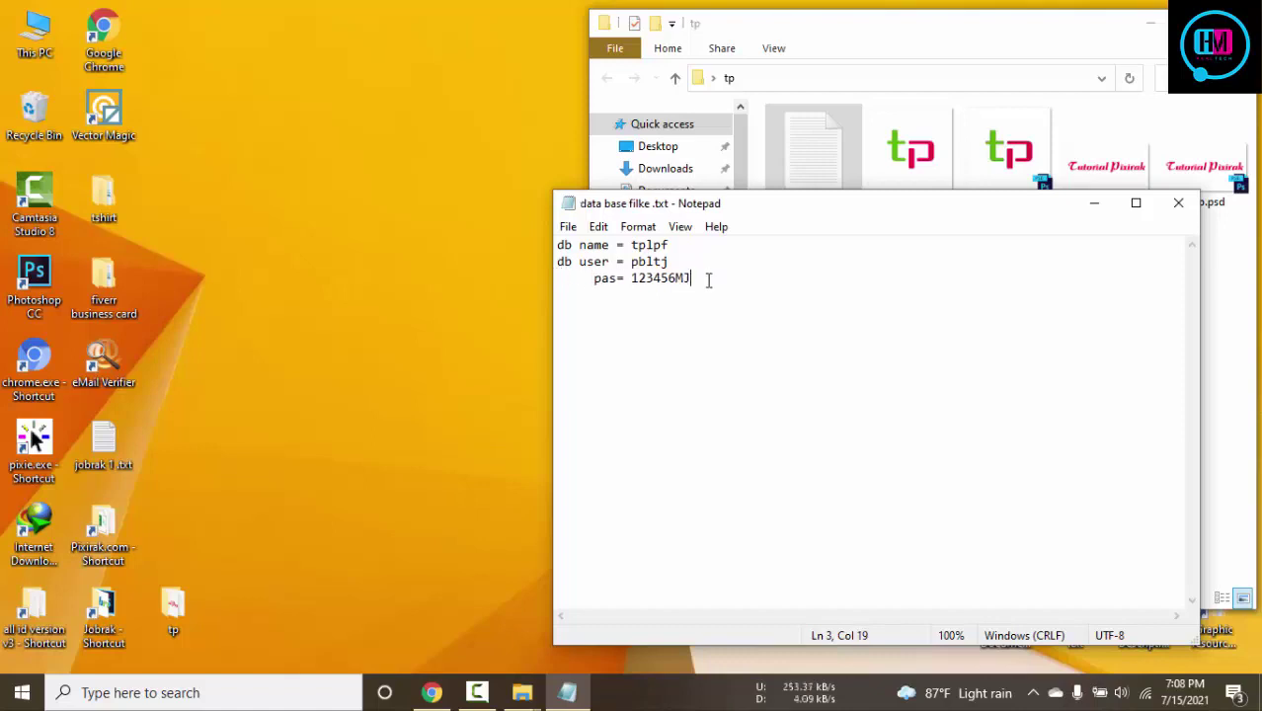
{"action": "key", "text": "Return"}
{"action": "key", "text": "Return"}
{"action": "type", "text": "e"}
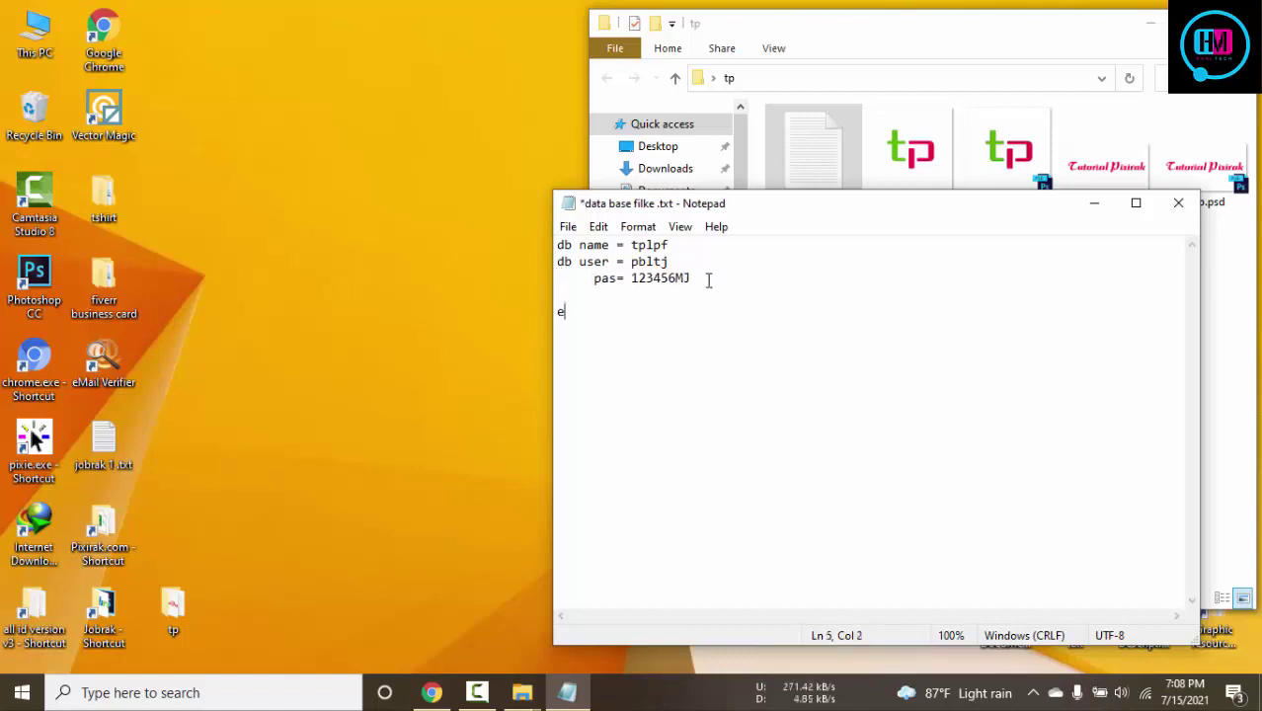
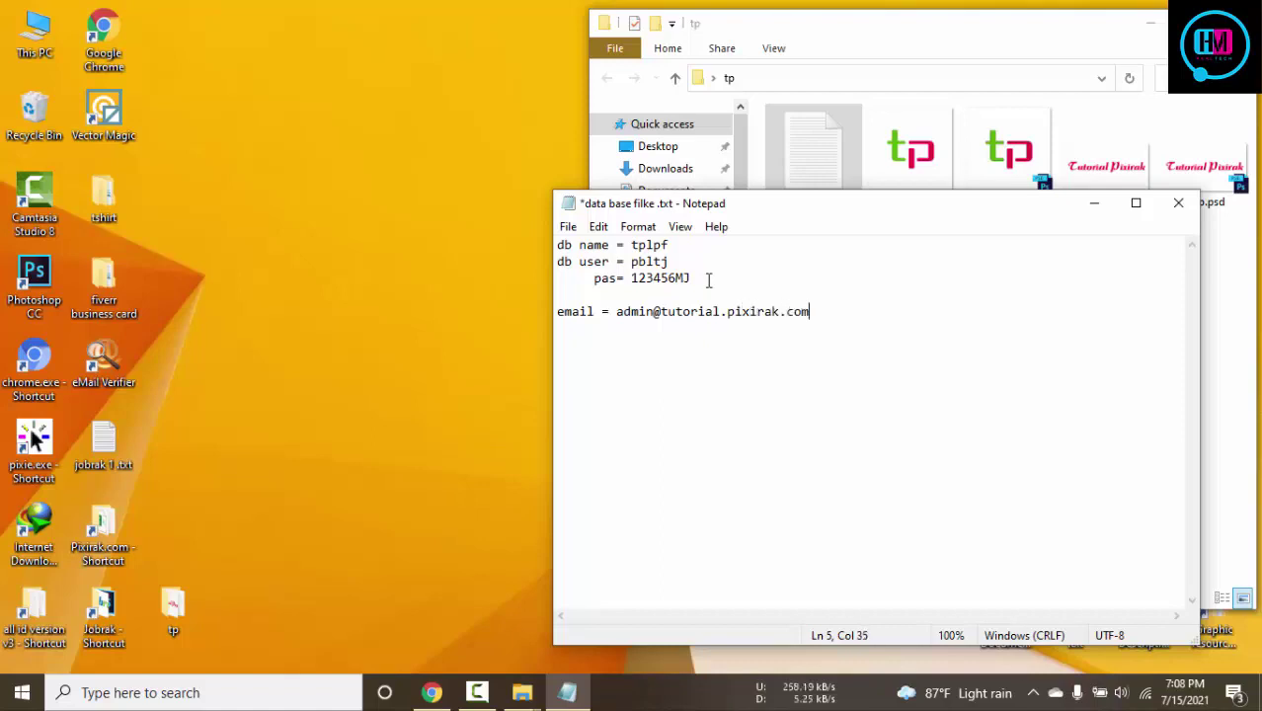
{"action": "key", "text": "ctrl+s"}
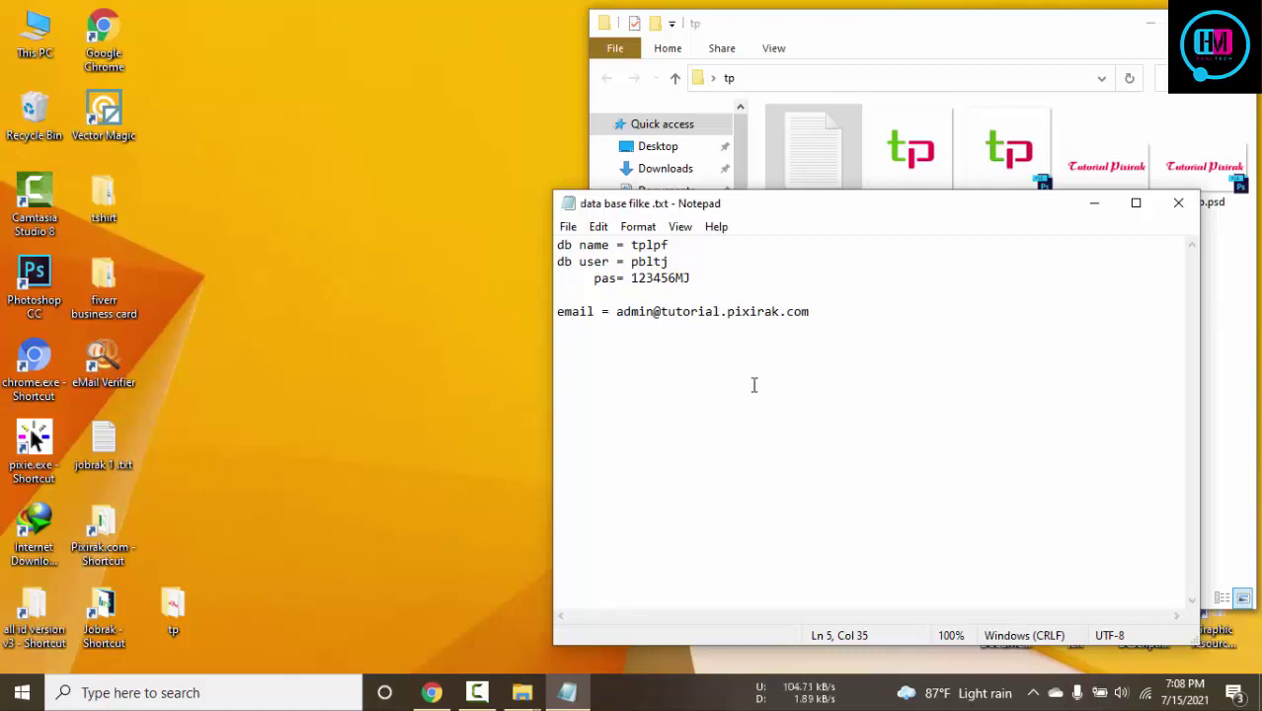
Minimize the tp folder window and bring the database notes in front of cPanel
{"action": "left_click", "coordinate": [431, 692]}
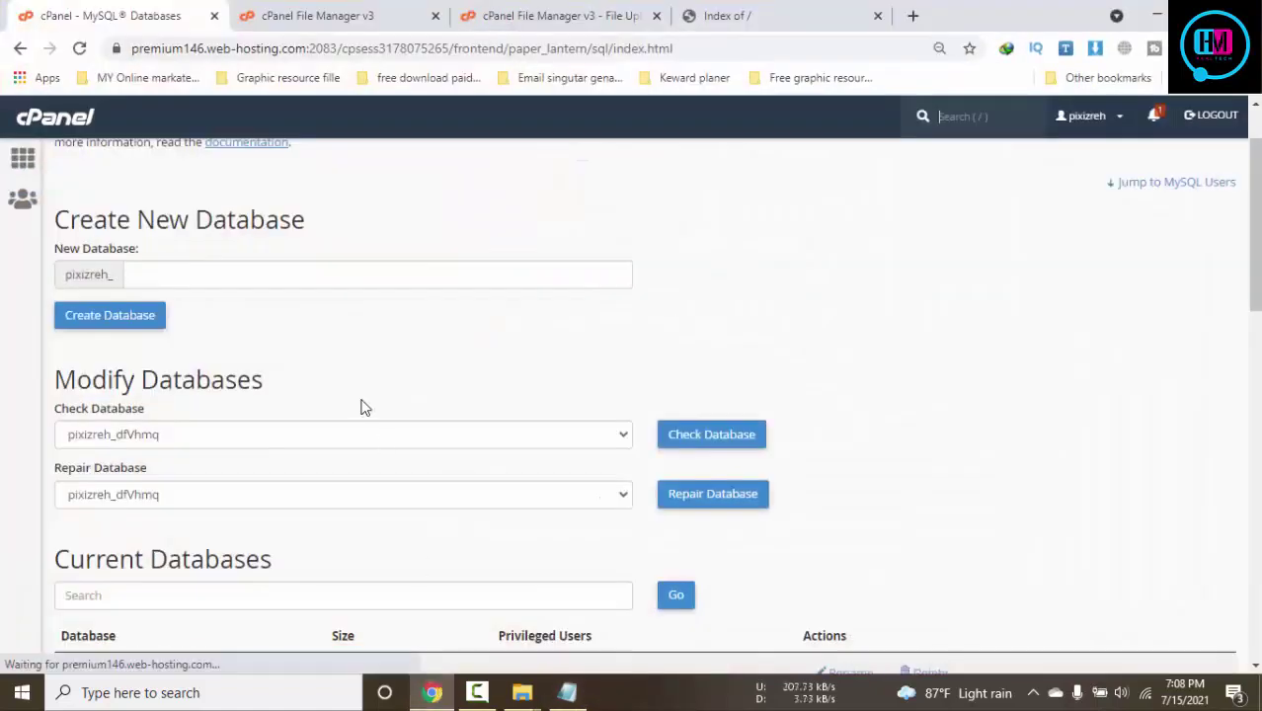
{"action": "scroll", "coordinate": [734, 474], "scroll_direction": "up", "scroll_amount": 2}
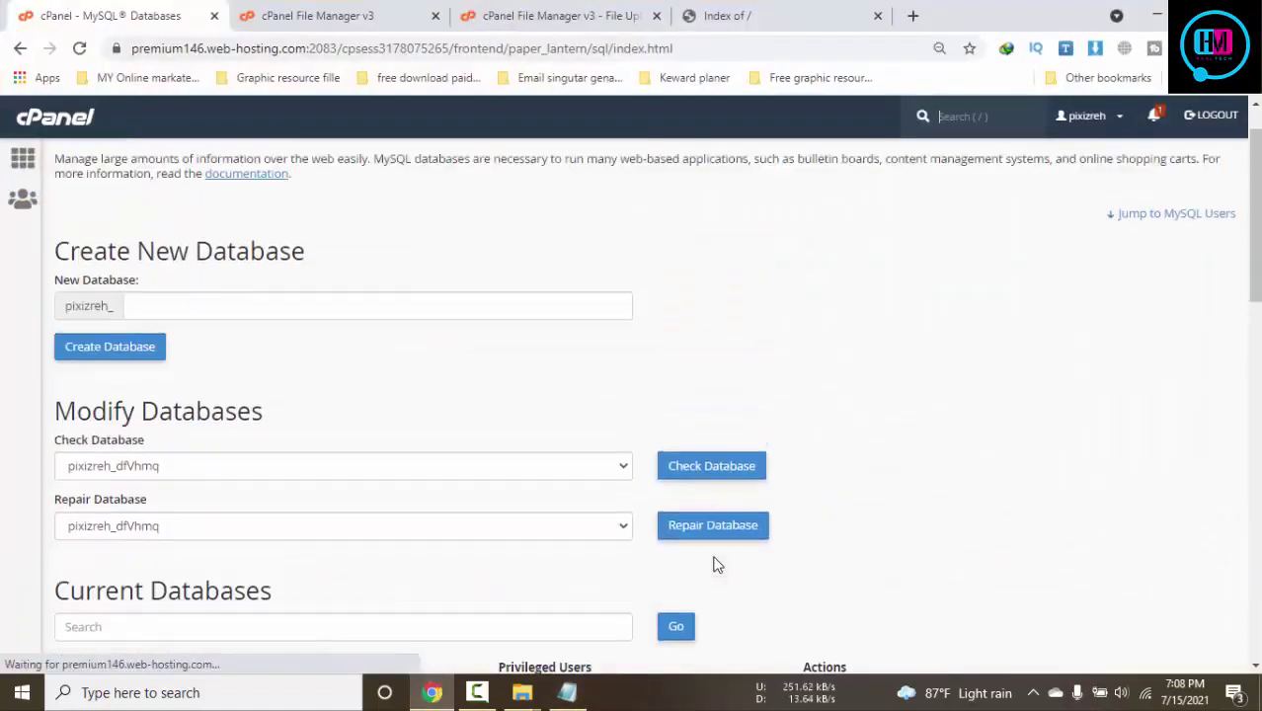
{"action": "left_click", "coordinate": [521, 692]}
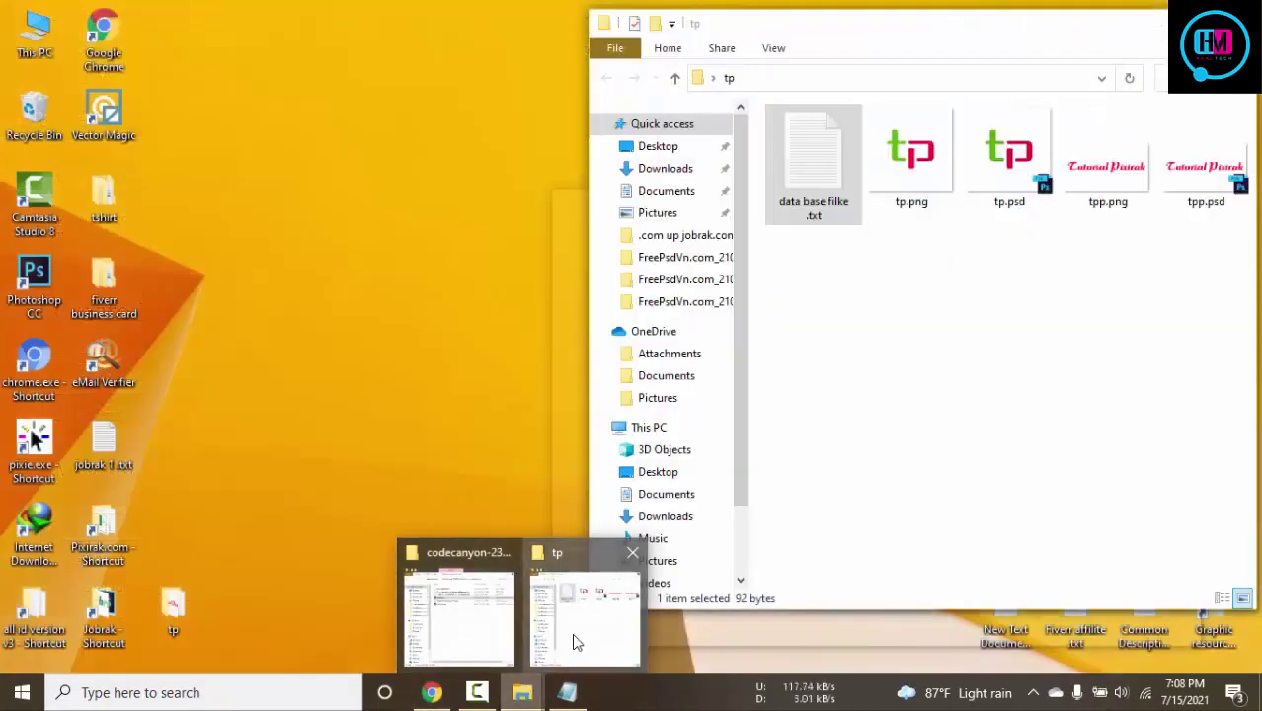
{"action": "left_click", "coordinate": [578, 644]}
{"action": "left_click", "coordinate": [1156, 26]}
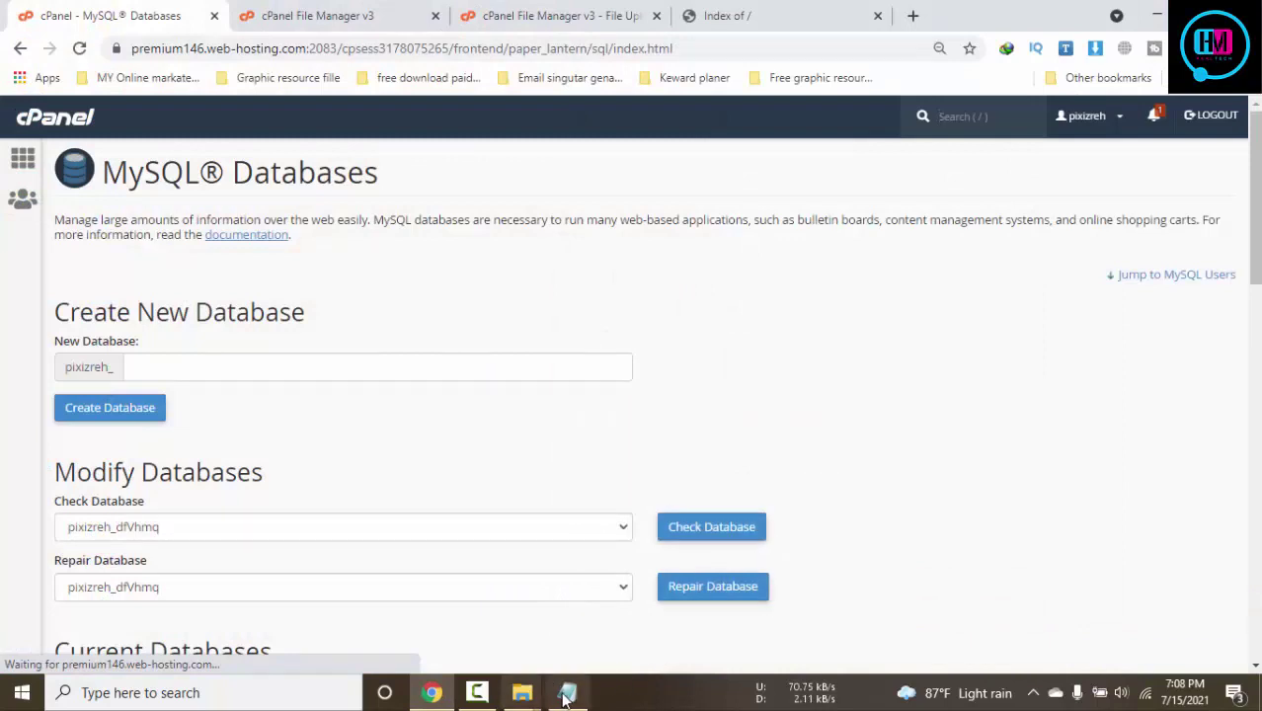
{"action": "left_click", "coordinate": [567, 693]}
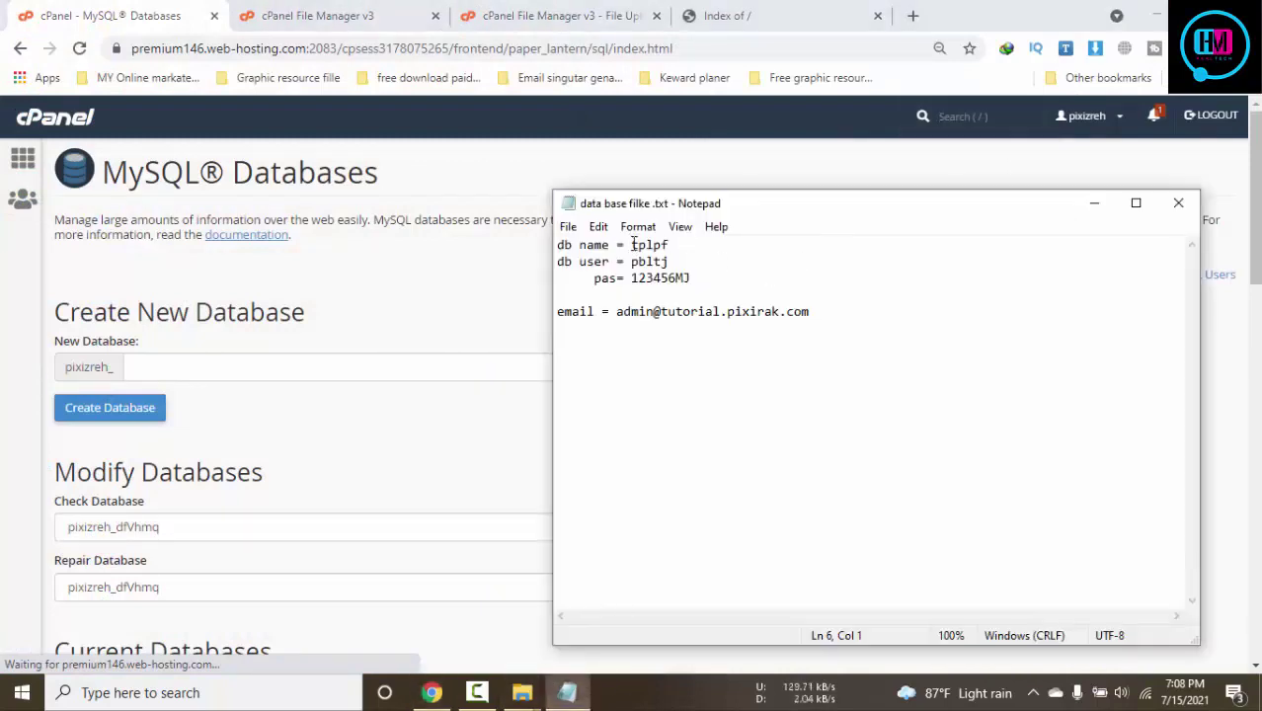
Paste tplpf from the notes as the New Database name, create it, and go back
{"action": "left_click_drag", "start_coordinate": [632, 245], "coordinate": [720, 244]}
{"action": "key", "text": "ctrl+c"}
{"action": "left_click", "coordinate": [290, 361]}
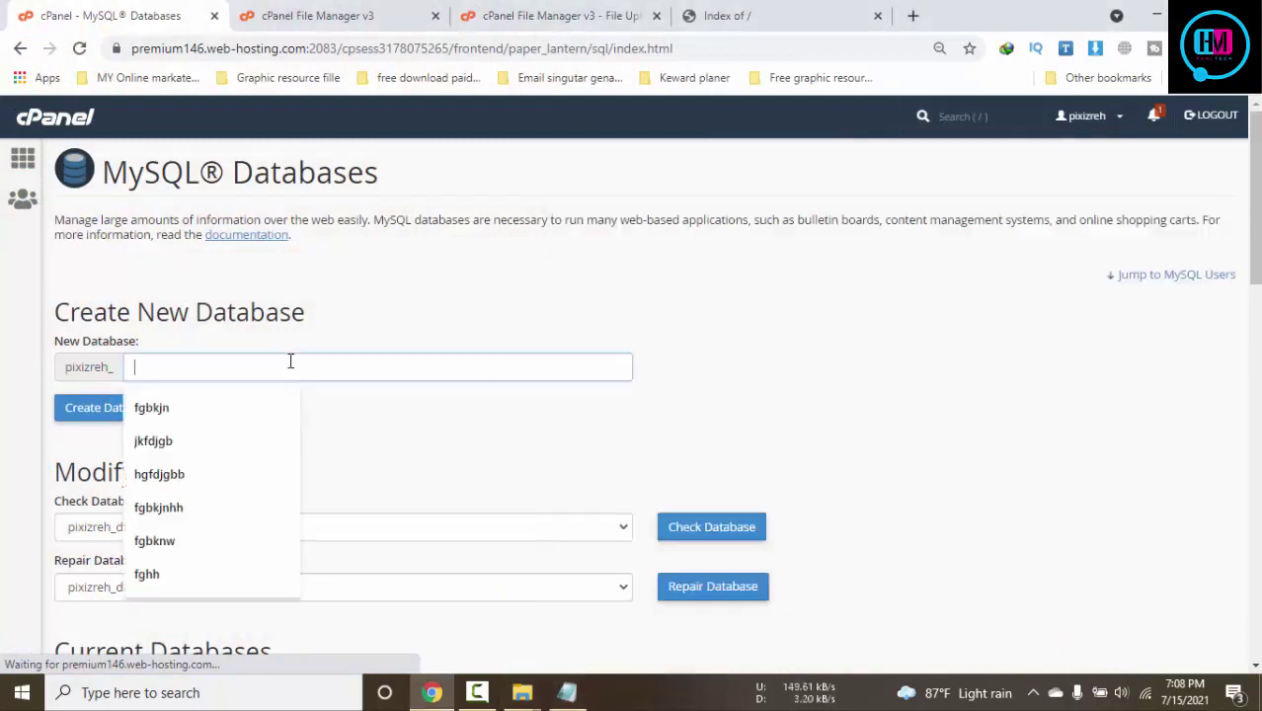
{"action": "key", "text": "ctrl+v"}
{"action": "left_click", "coordinate": [800, 310]}
{"action": "left_click", "coordinate": [131, 419]}
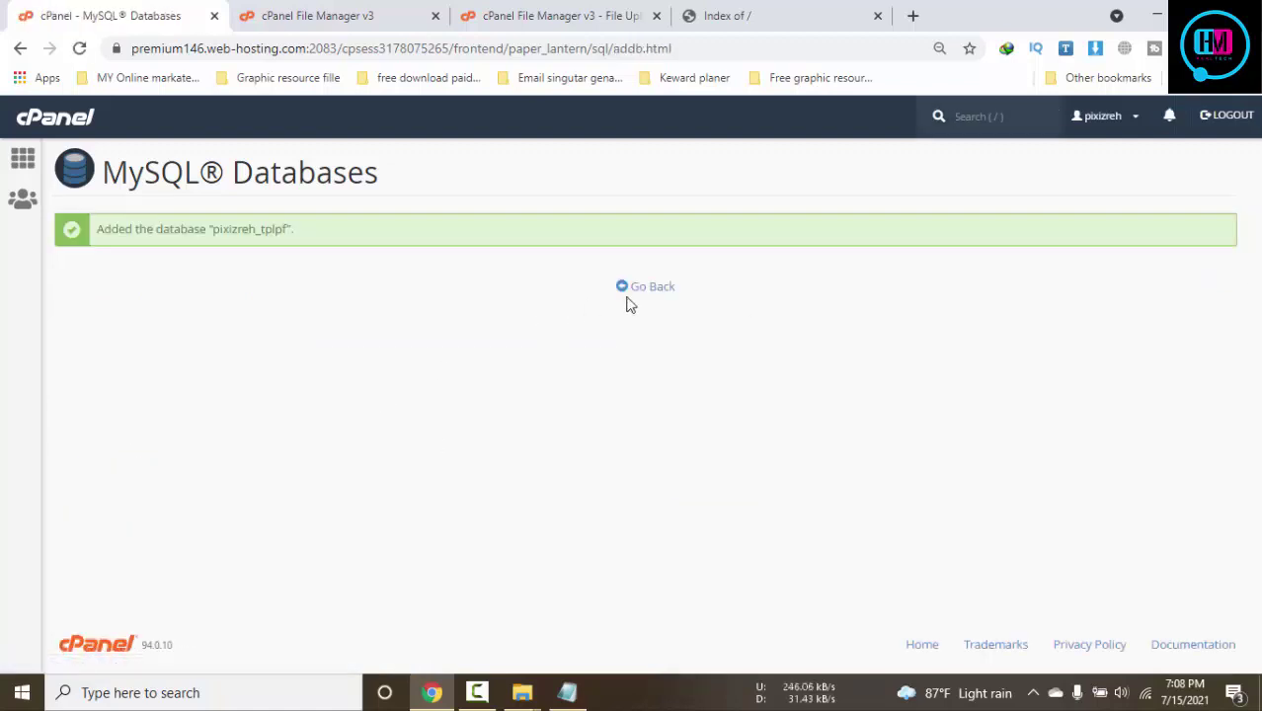
{"action": "left_click", "coordinate": [652, 296]}
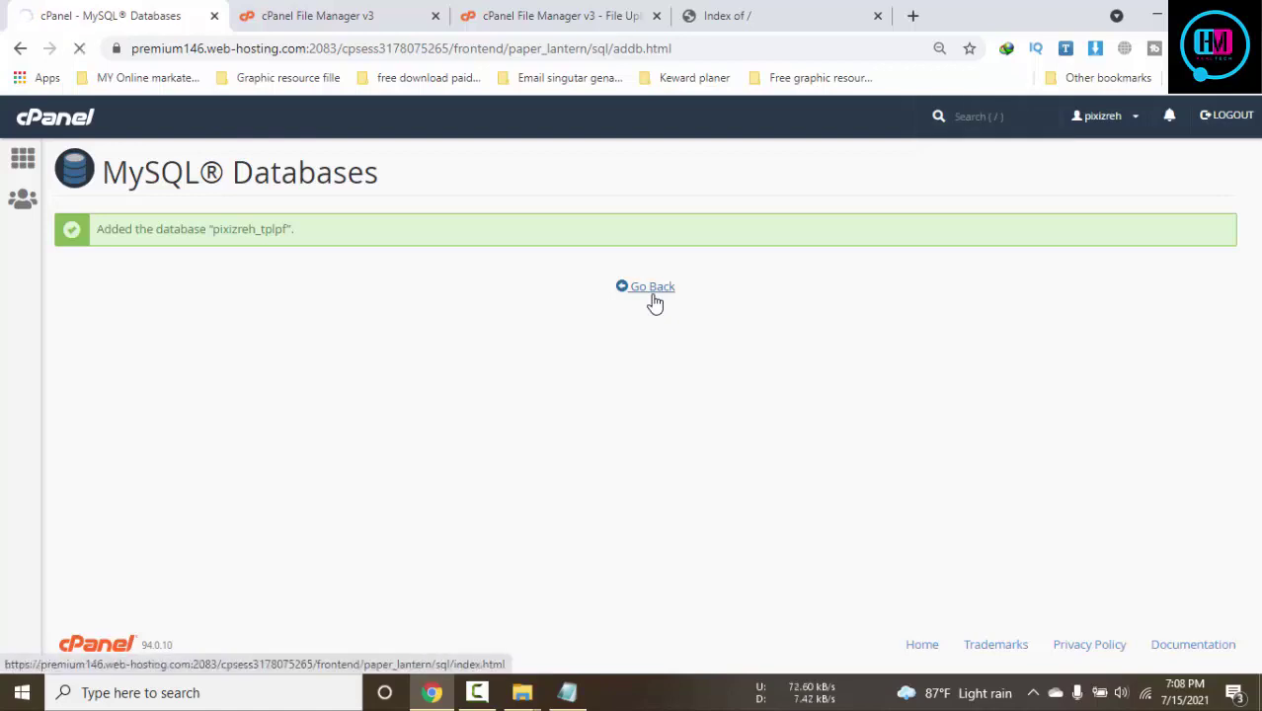
Copy the database user pbltj and the notes' password into the Add New User fields
{"action": "scroll", "coordinate": [417, 366], "scroll_direction": "down", "scroll_amount": 8}
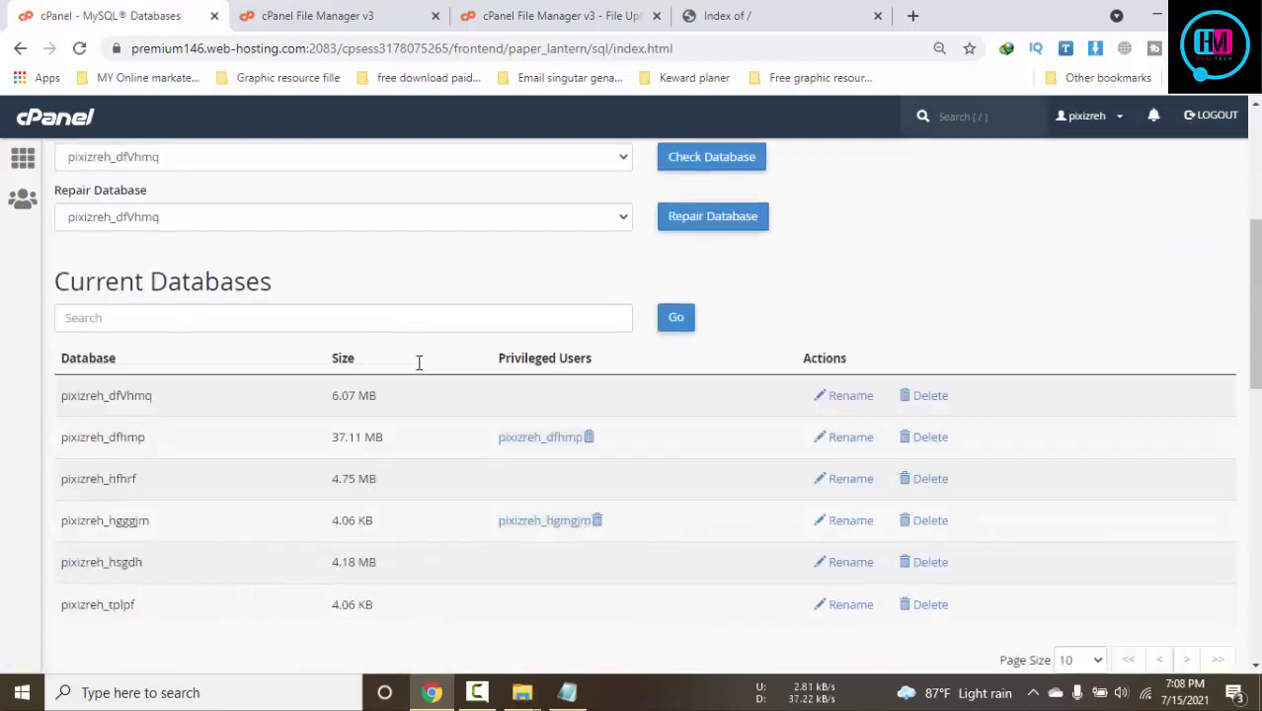
{"action": "scroll", "coordinate": [417, 366], "scroll_direction": "down", "scroll_amount": 1}
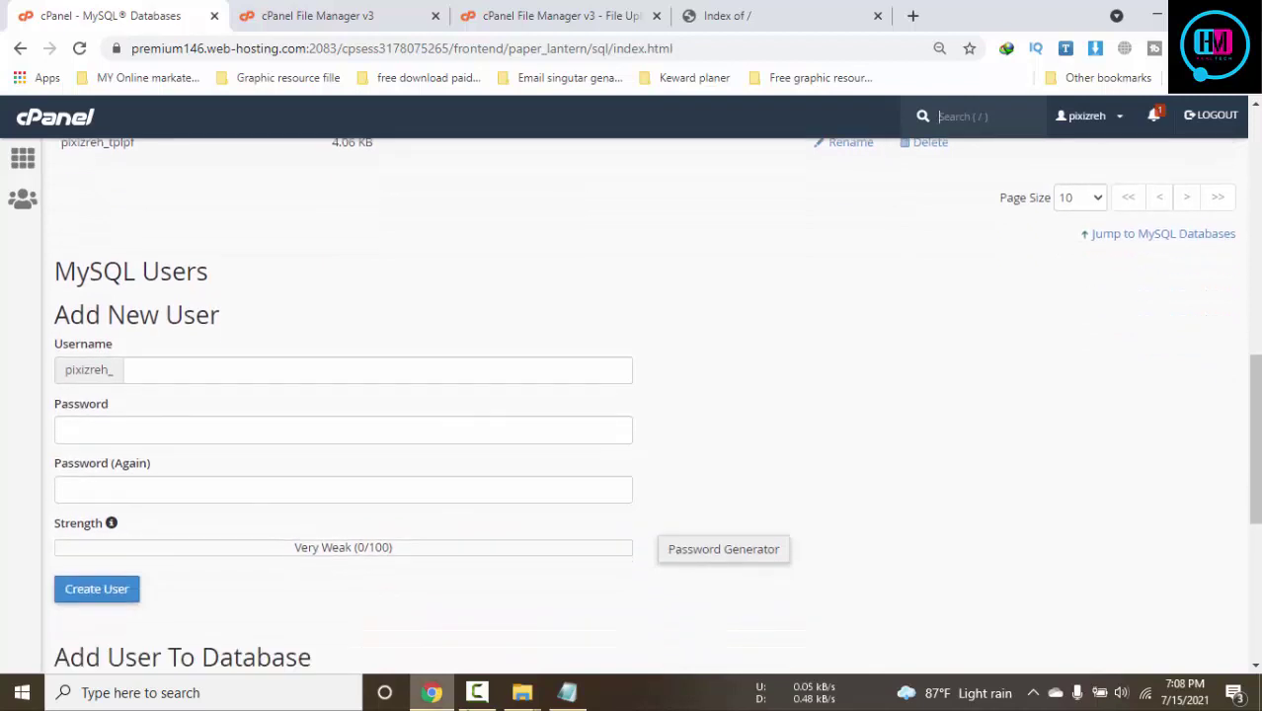
{"action": "left_click", "coordinate": [566, 692]}
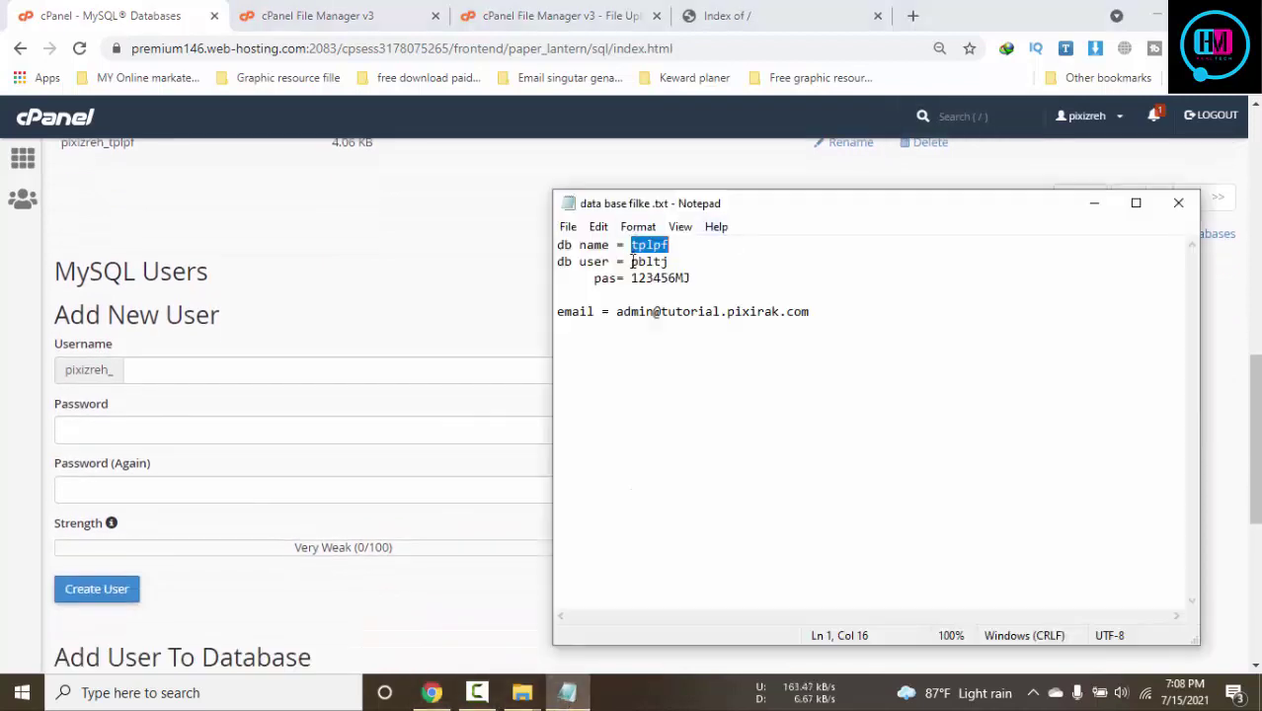
{"action": "left_click_drag", "start_coordinate": [632, 262], "coordinate": [722, 256]}
{"action": "key", "text": "ctrl+c"}
{"action": "left_click", "coordinate": [267, 375]}
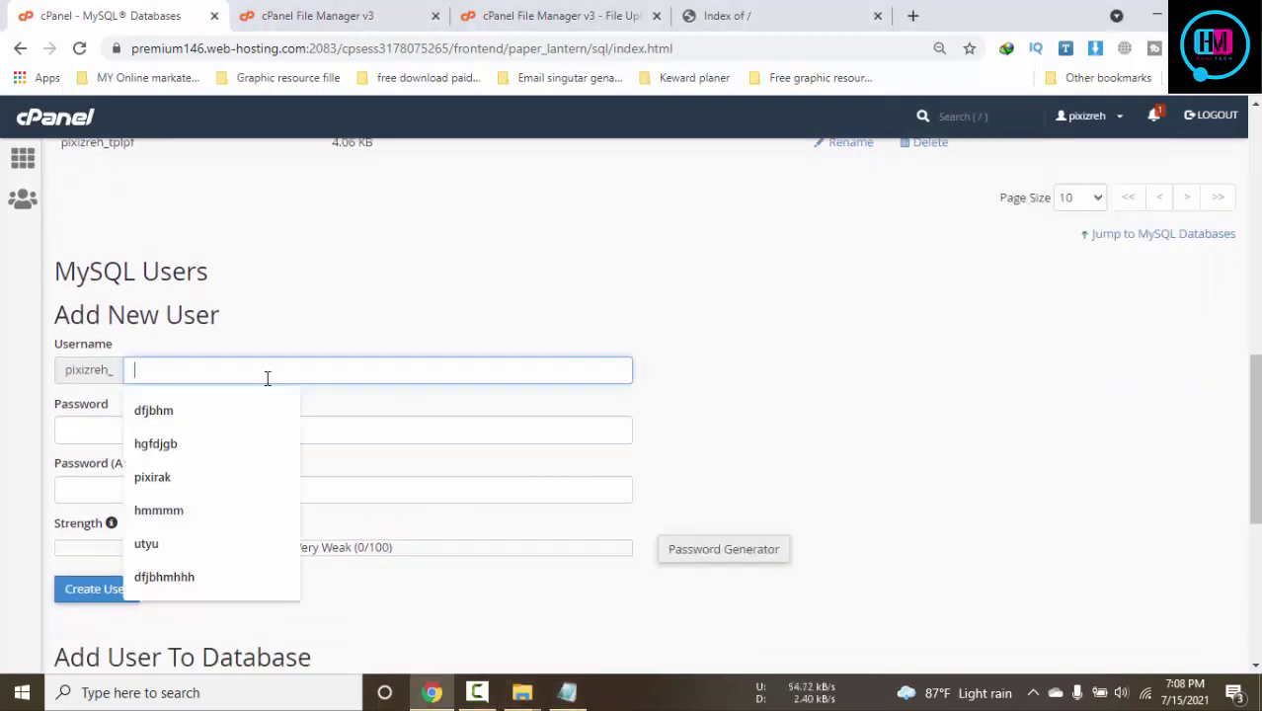
{"action": "key", "text": "ctrl+v"}
{"action": "left_click", "coordinate": [566, 692]}
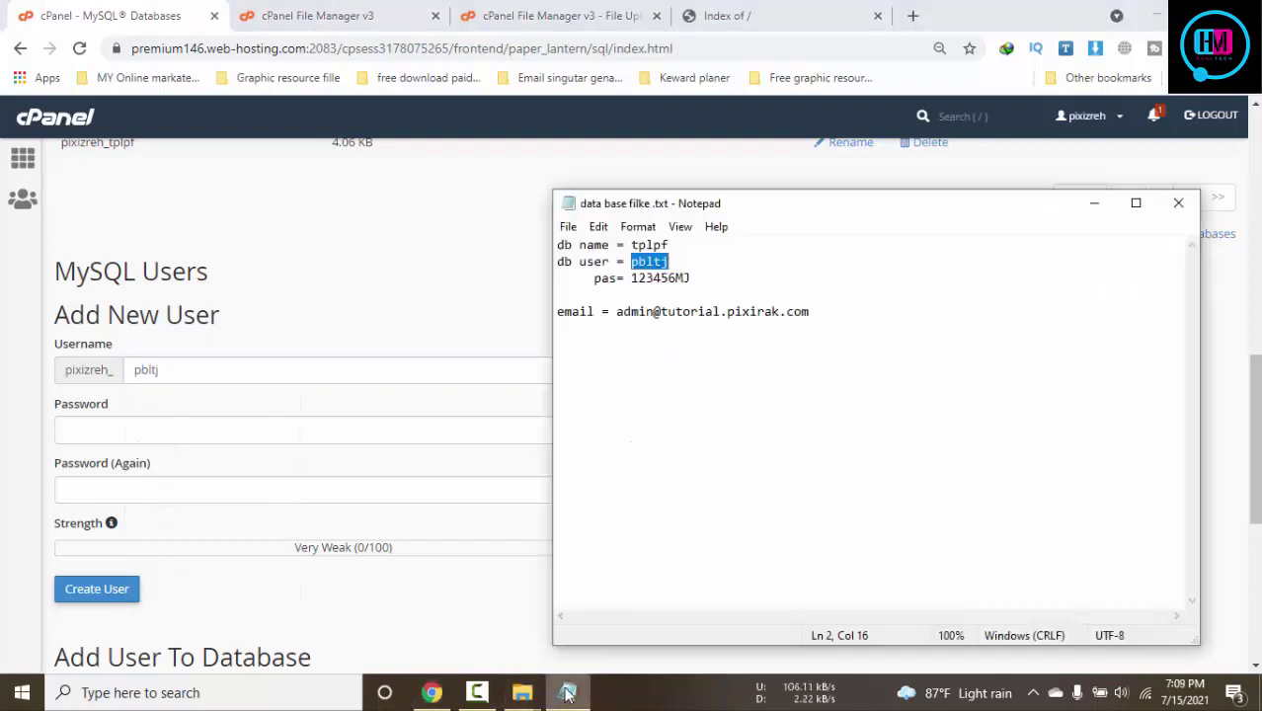
{"action": "left_click_drag", "start_coordinate": [631, 277], "coordinate": [754, 274]}
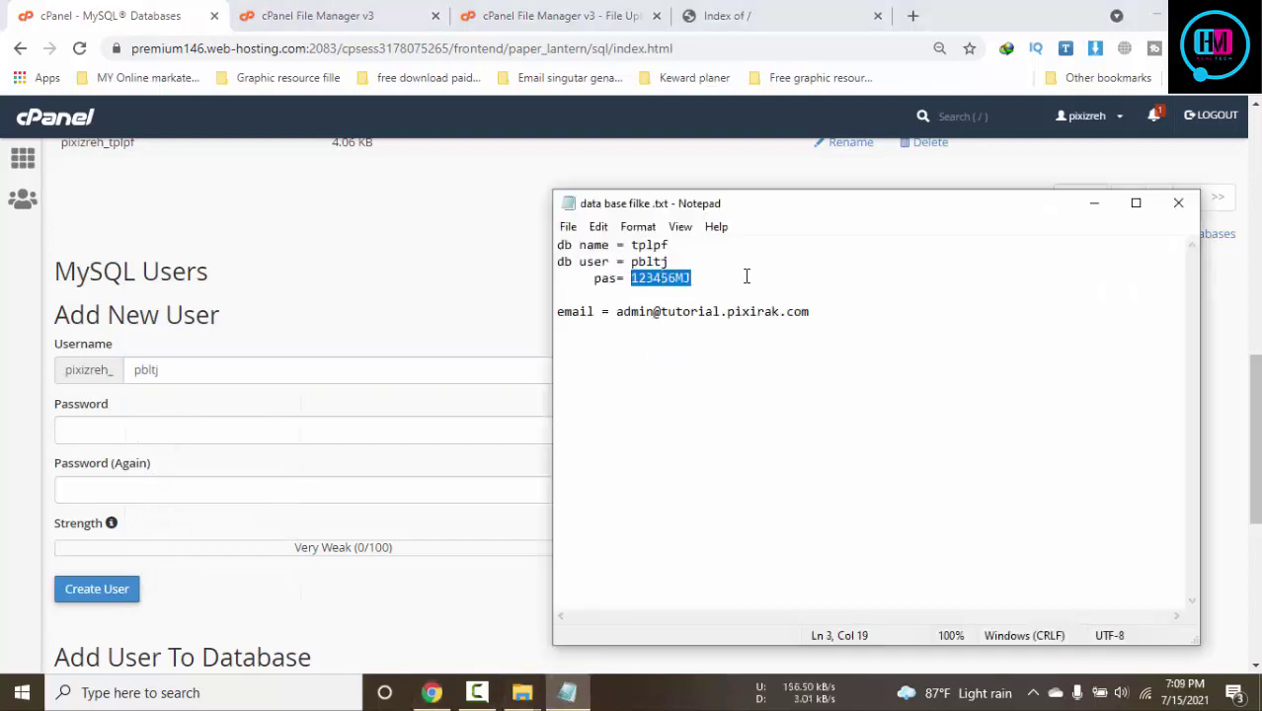
{"action": "key", "text": "ctrl+c"}
{"action": "left_click", "coordinate": [171, 418]}
{"action": "key", "text": "ctrl+v"}
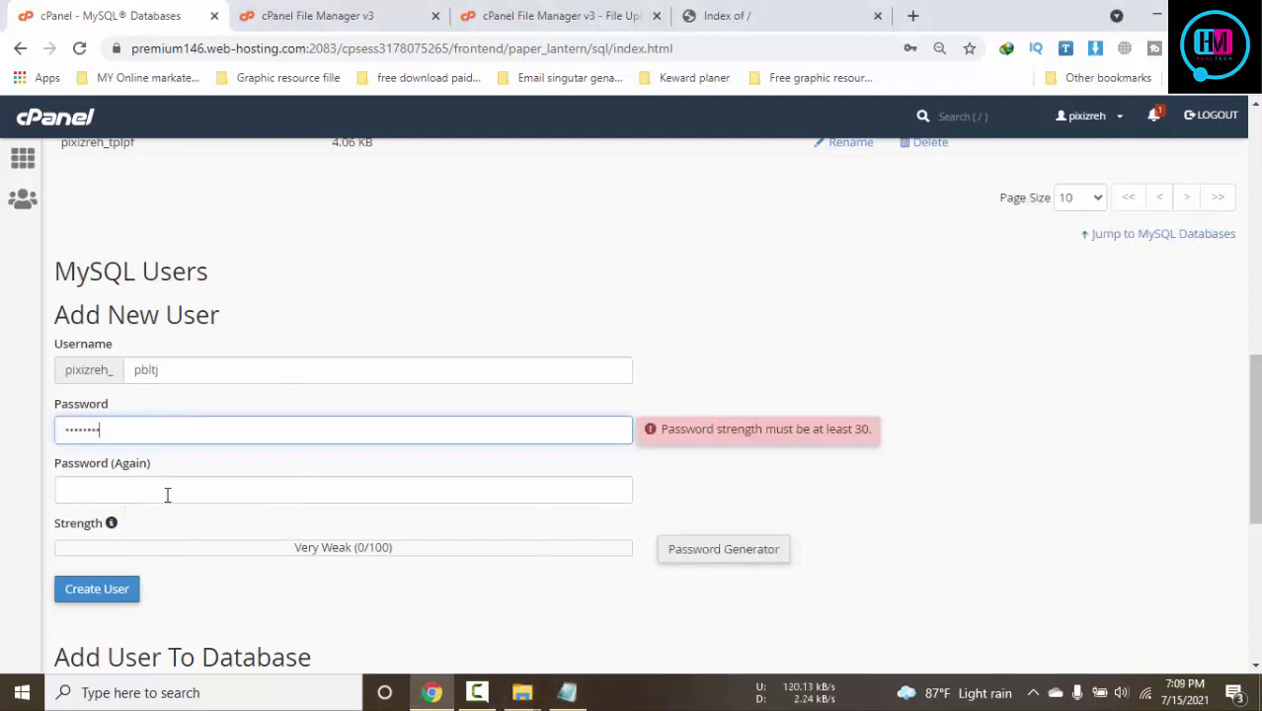
{"action": "left_click", "coordinate": [167, 495]}
{"action": "key", "text": "ctrl+v"}
{"action": "left_click", "coordinate": [899, 327]}
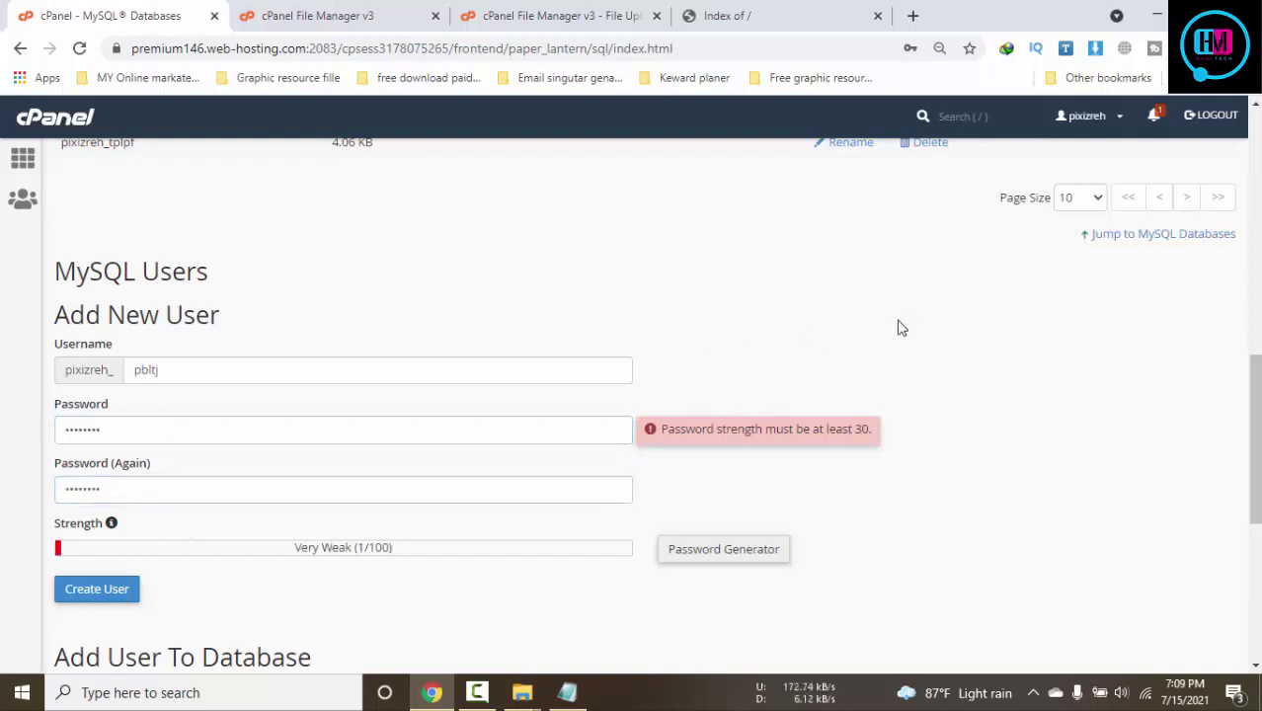
Lengthen the password in the notes, save, and paste it into both password fields
{"action": "left_click", "coordinate": [169, 429]}
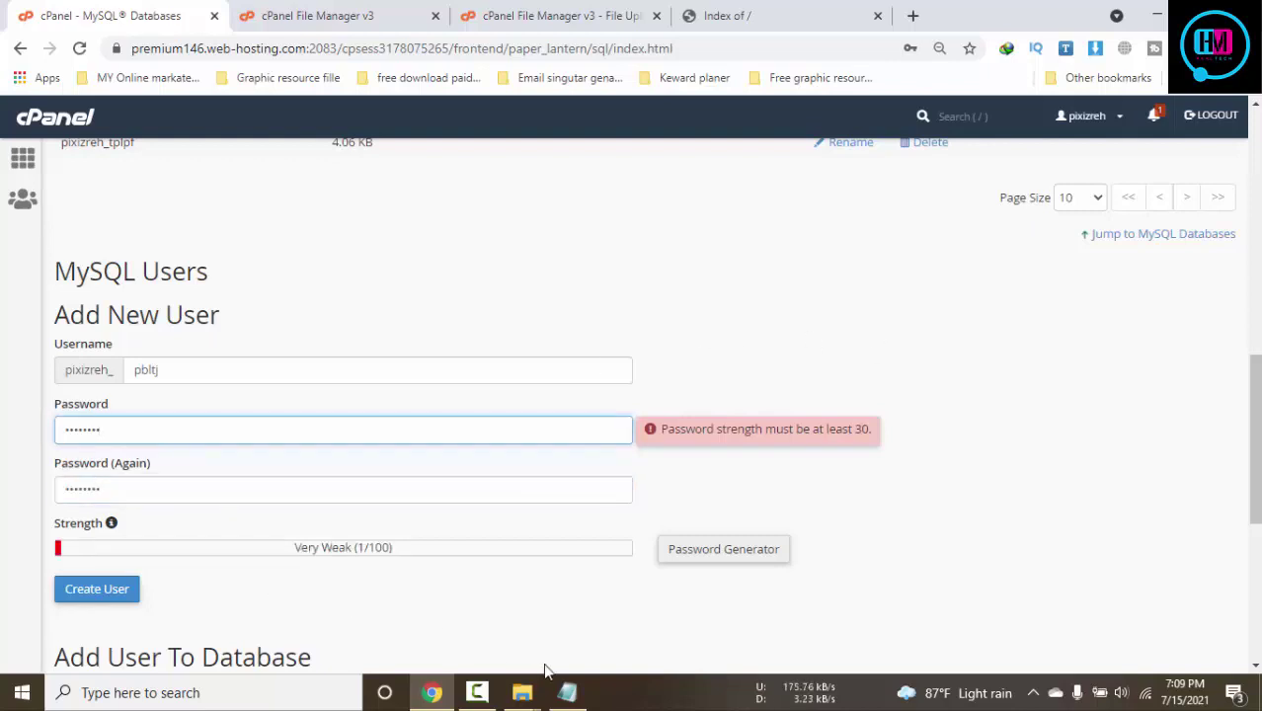
{"action": "left_click", "coordinate": [568, 692]}
{"action": "left_click", "coordinate": [701, 278]}
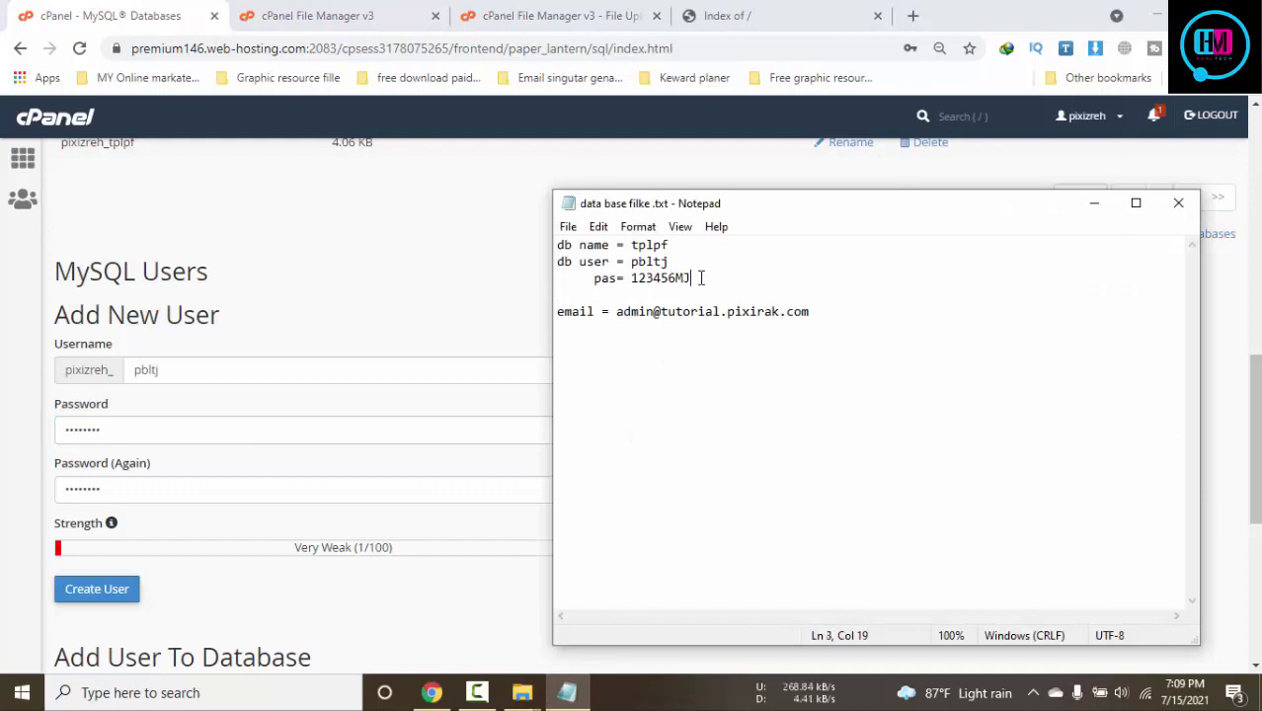
{"action": "type", "text": "@"}
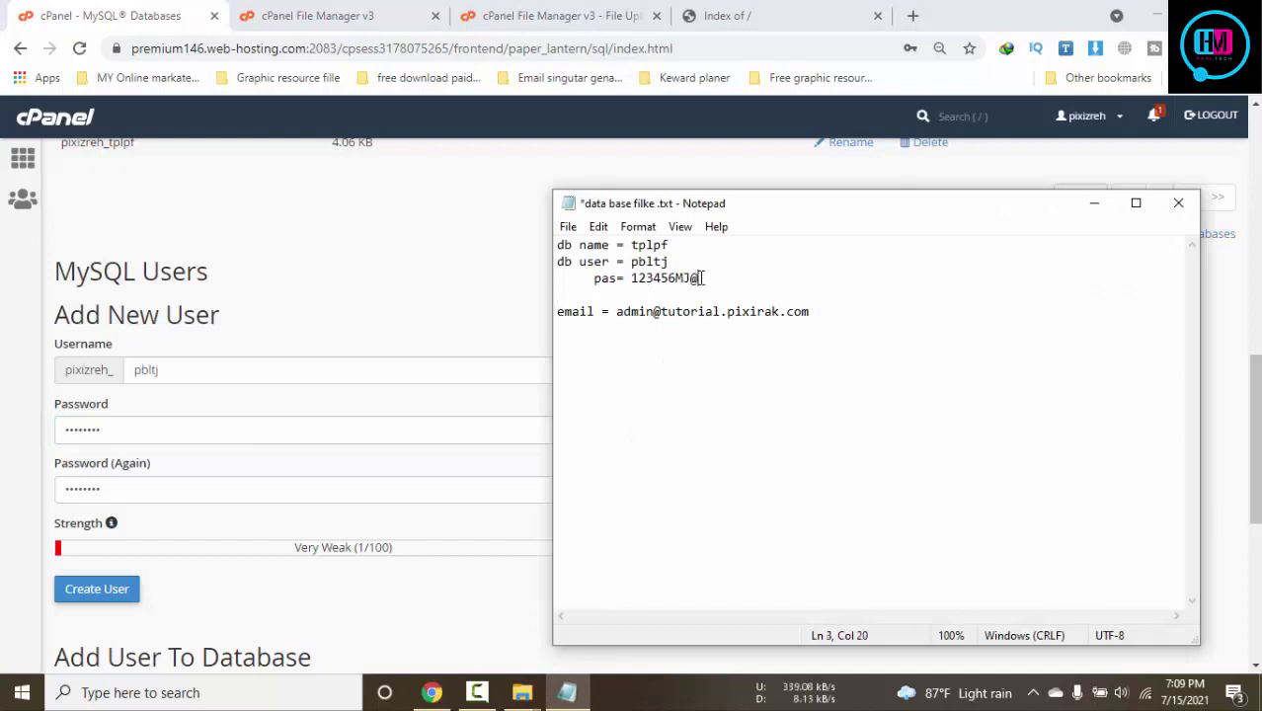
{"action": "type", "text": "#"}
{"action": "key", "text": "ctrl+s"}
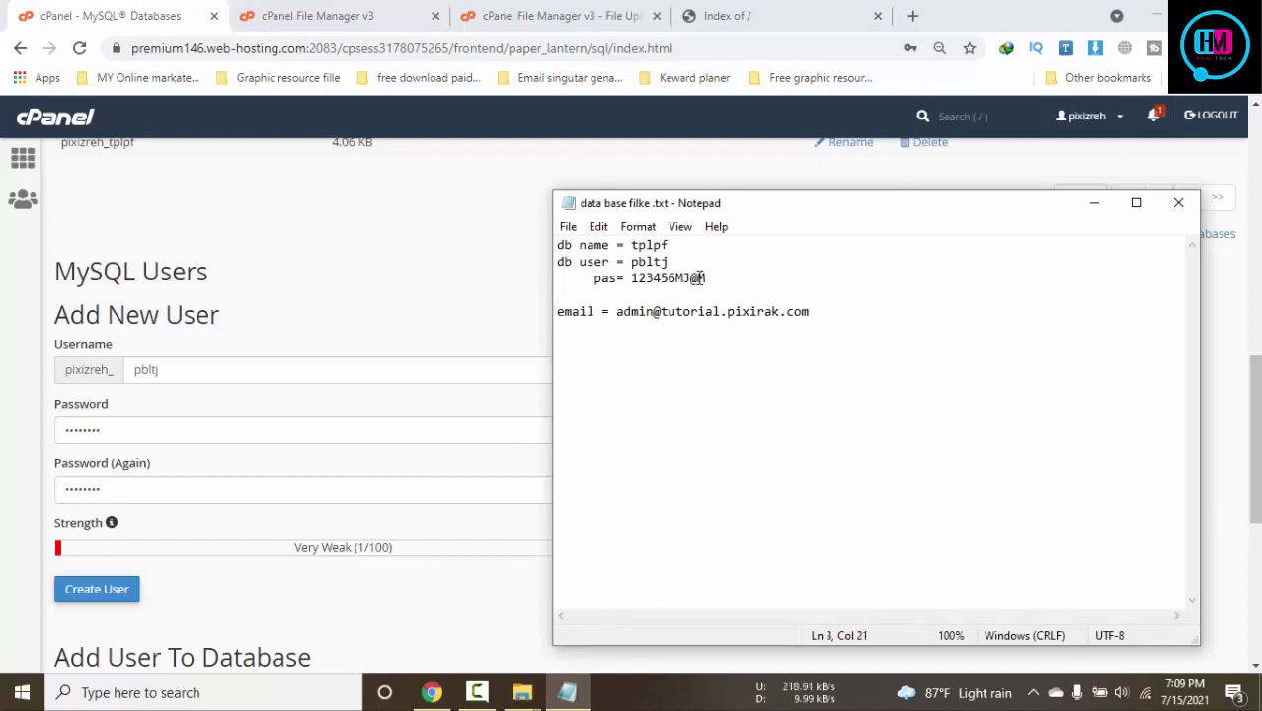
{"action": "left_click_drag", "start_coordinate": [632, 278], "coordinate": [760, 280]}
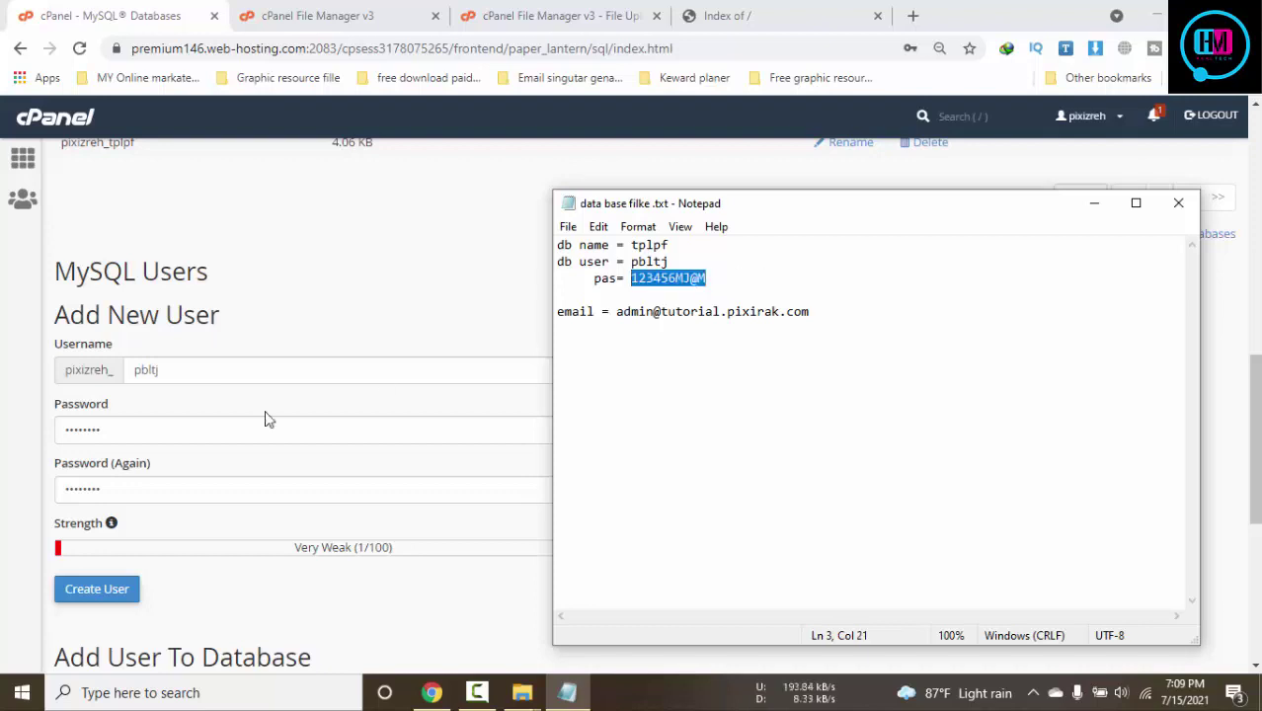
{"action": "left_click_drag", "start_coordinate": [183, 422], "coordinate": [37, 437]}
{"action": "key", "text": "ctrl+v"}
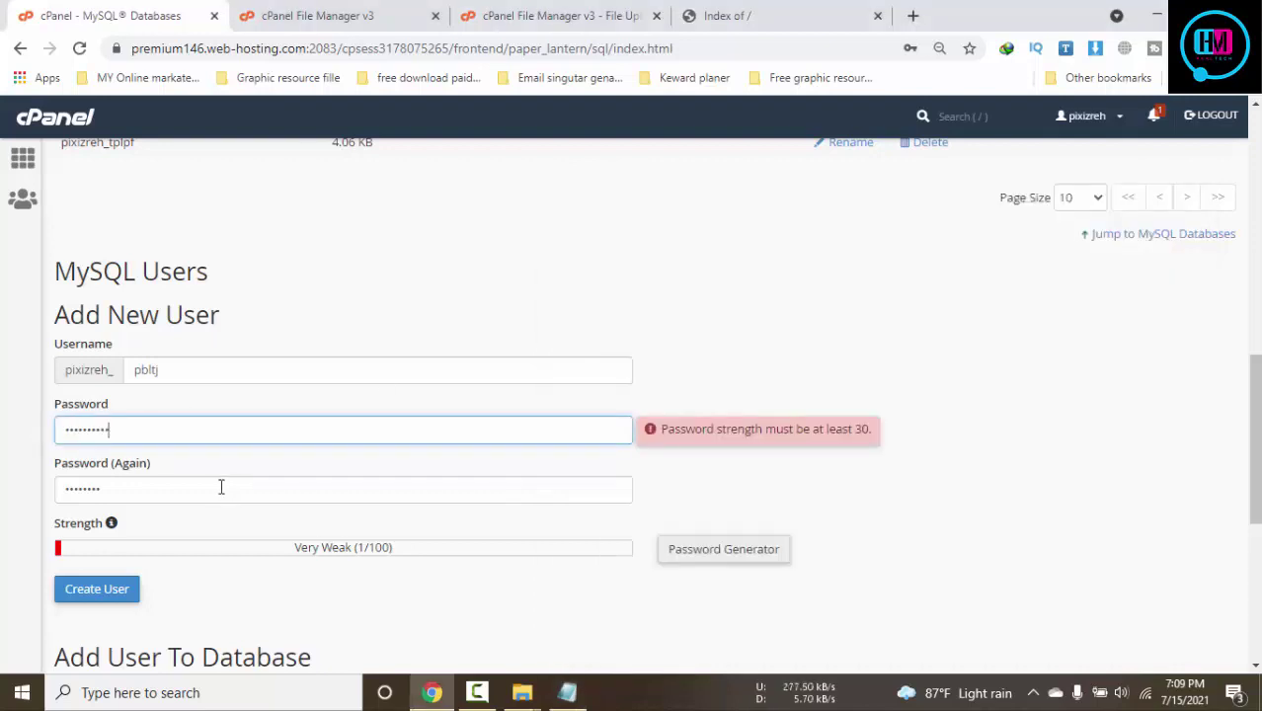
{"action": "left_click_drag", "start_coordinate": [222, 487], "coordinate": [19, 502]}
{"action": "key", "text": "ctrl+v"}
{"action": "left_click", "coordinate": [954, 459]}
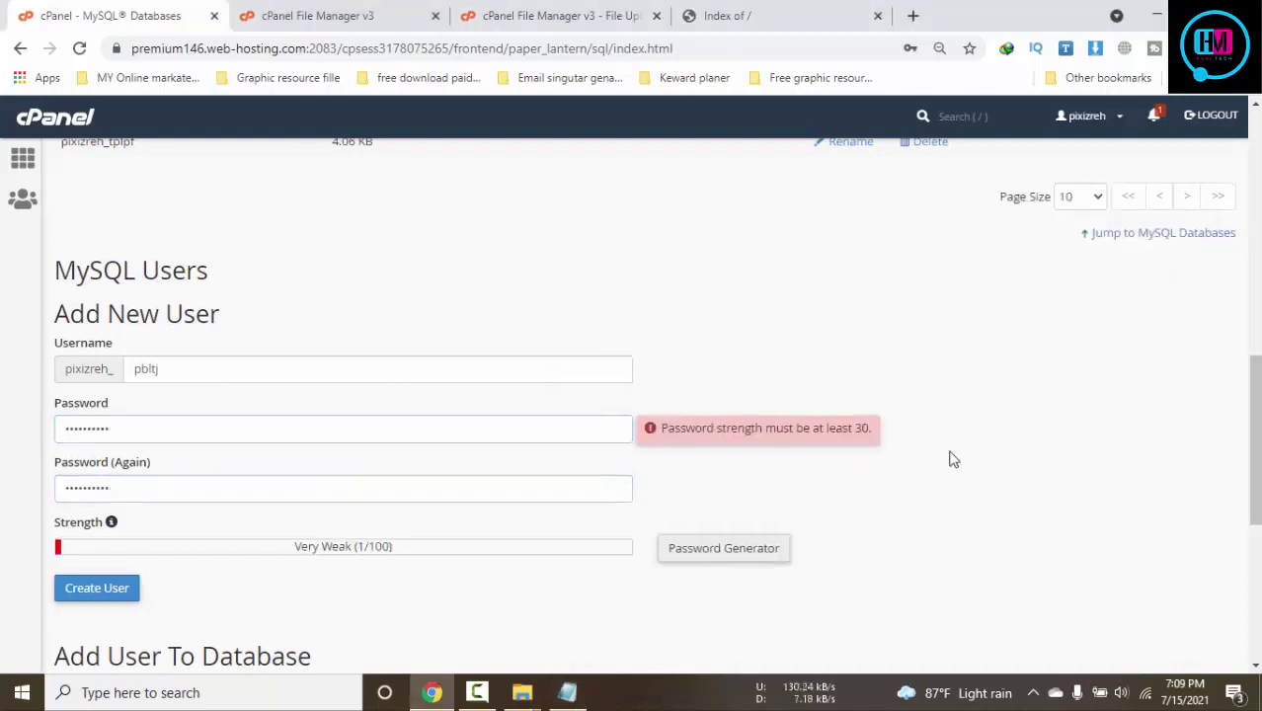
{"action": "scroll", "coordinate": [953, 459], "scroll_direction": "down", "scroll_amount": 1}
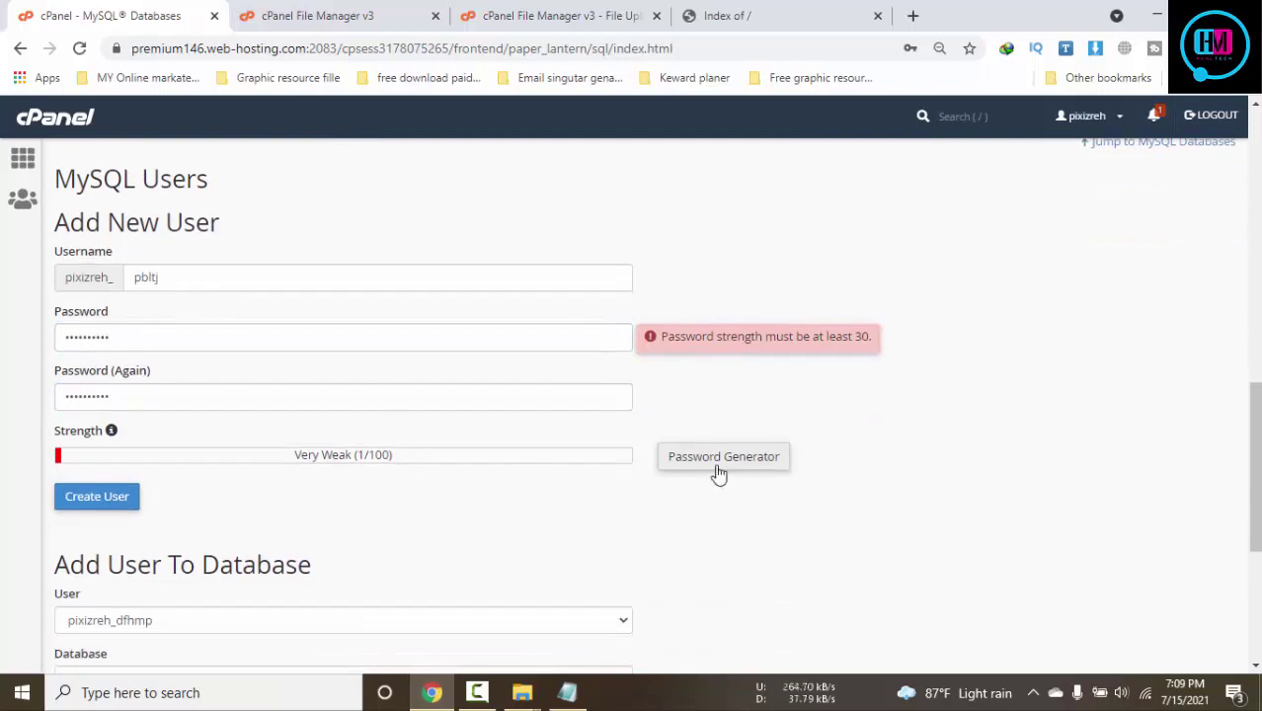
Generate a random password with the Password Generator and paste it into the saved notes
{"action": "left_click", "coordinate": [719, 475]}
{"action": "left_click", "coordinate": [581, 367]}
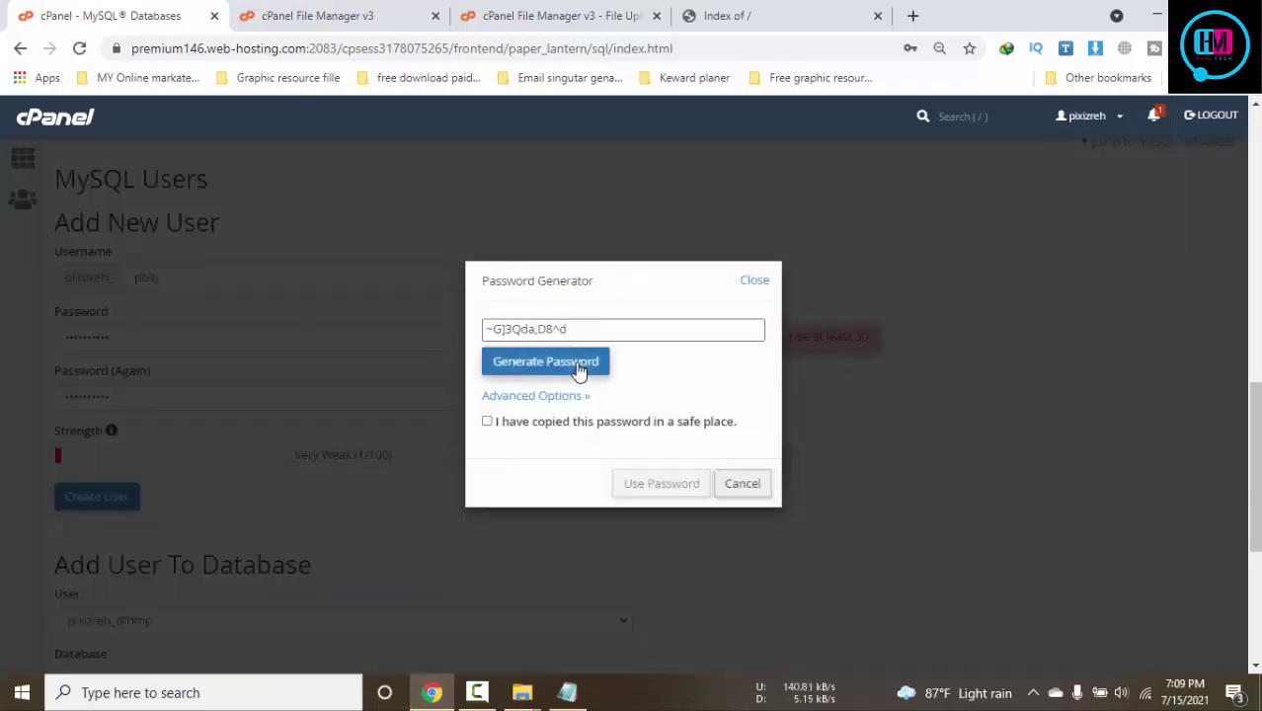
{"action": "left_click_drag", "start_coordinate": [569, 329], "coordinate": [440, 335]}
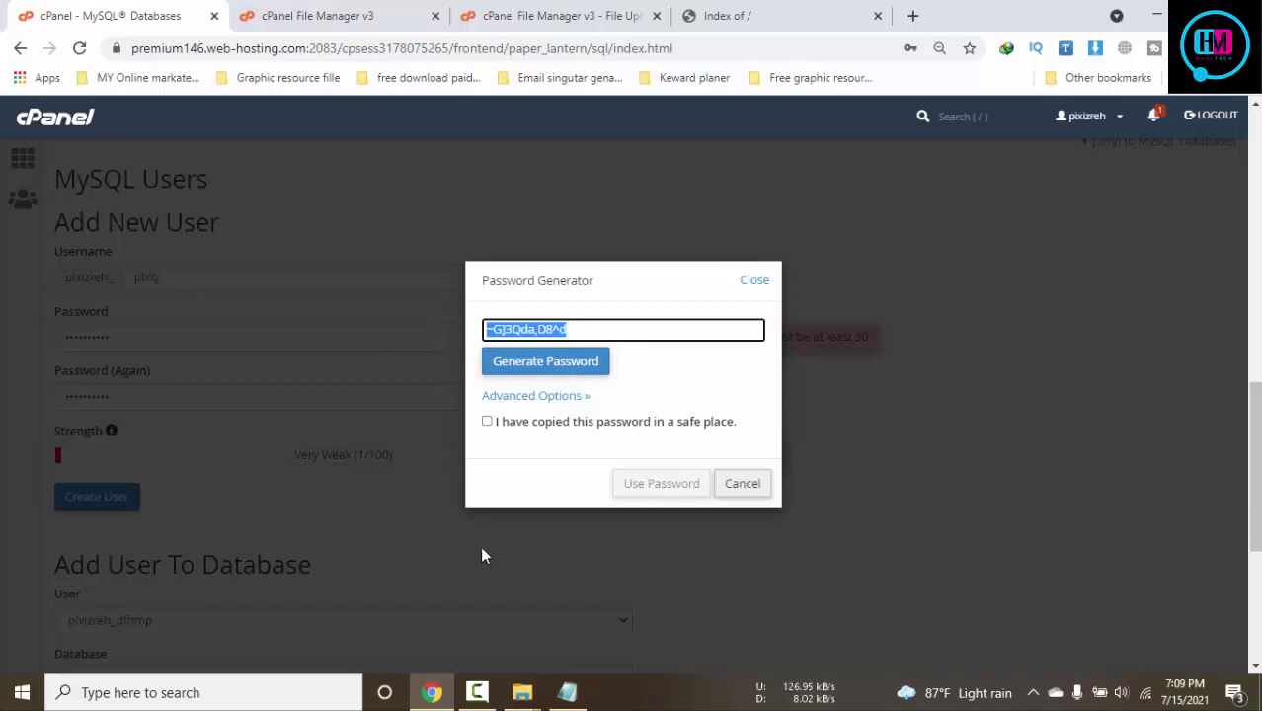
{"action": "left_click", "coordinate": [567, 693]}
{"action": "key", "text": "ctrl+v"}
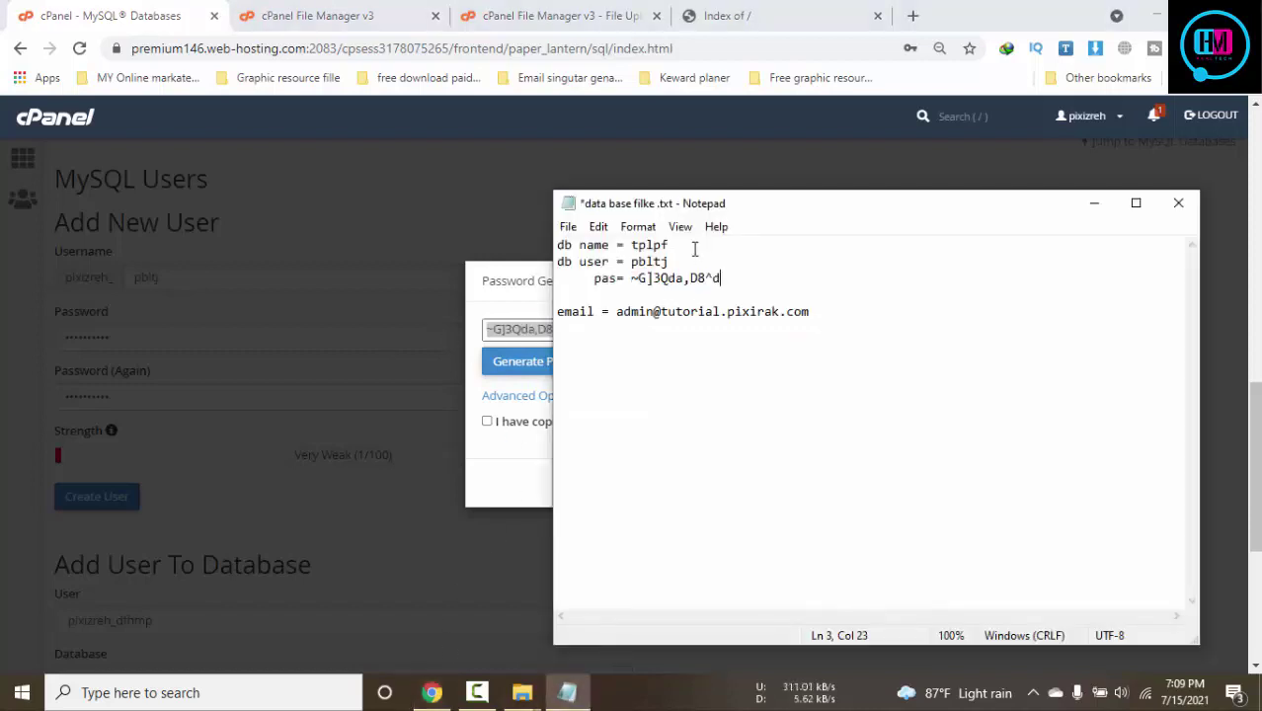
{"action": "key", "text": "ctrl+s"}
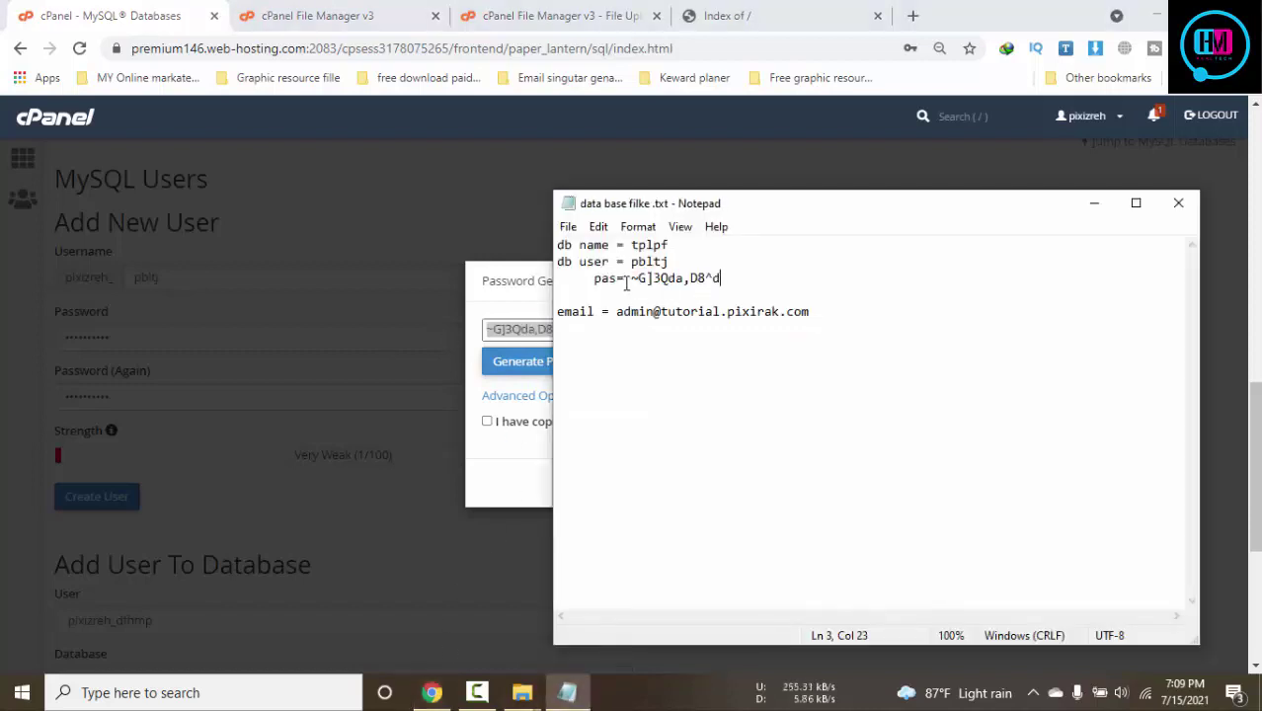
Remove the tilde and comma from the generated password, save the notes, and close the generator
{"action": "left_click", "coordinate": [626, 281]}
{"action": "left_click", "coordinate": [640, 281]}
{"action": "key", "text": "BackSpace"}
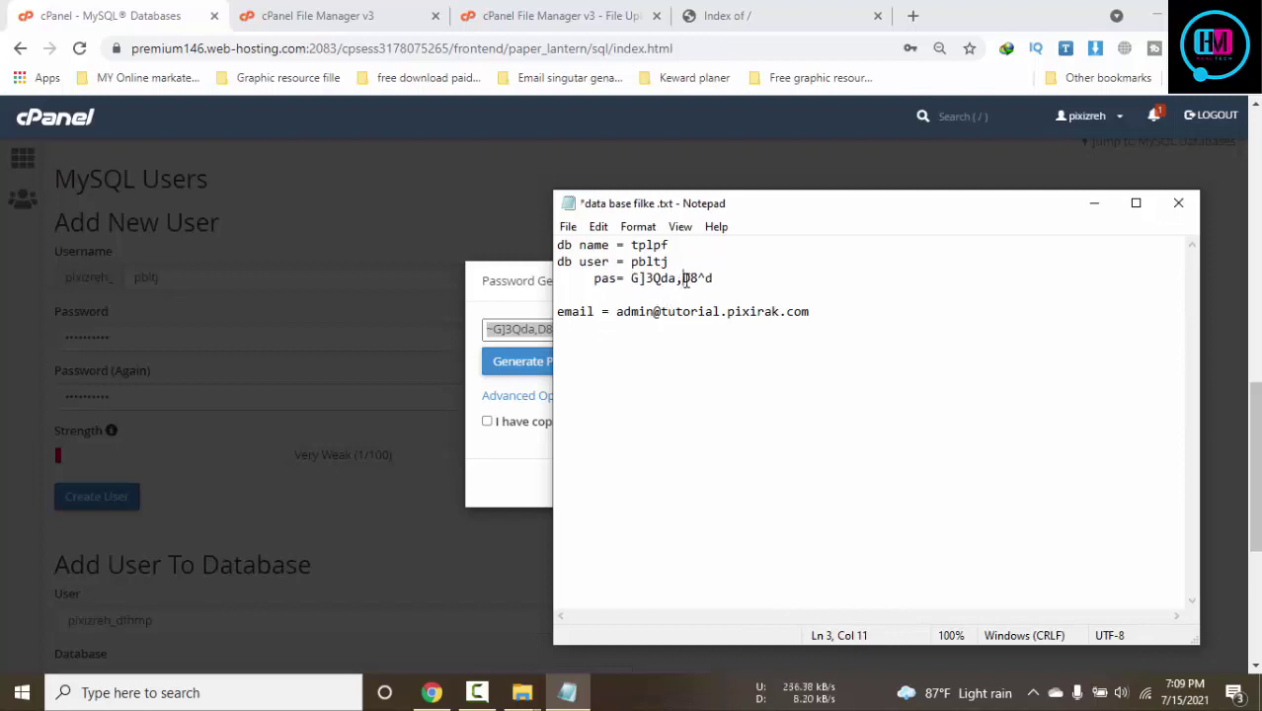
{"action": "left_click", "coordinate": [686, 284]}
{"action": "key", "text": "BackSpace"}
{"action": "left_click_drag", "start_coordinate": [727, 282], "coordinate": [633, 278]}
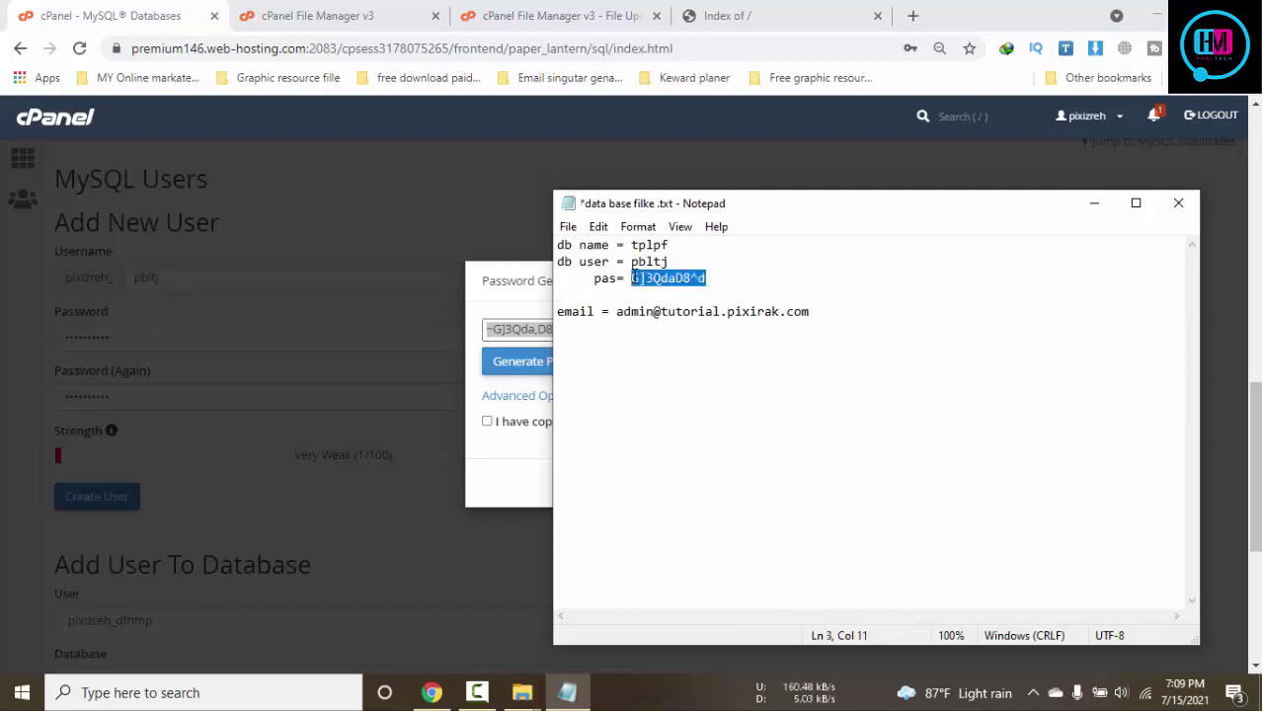
{"action": "key", "text": "ctrl+s"}
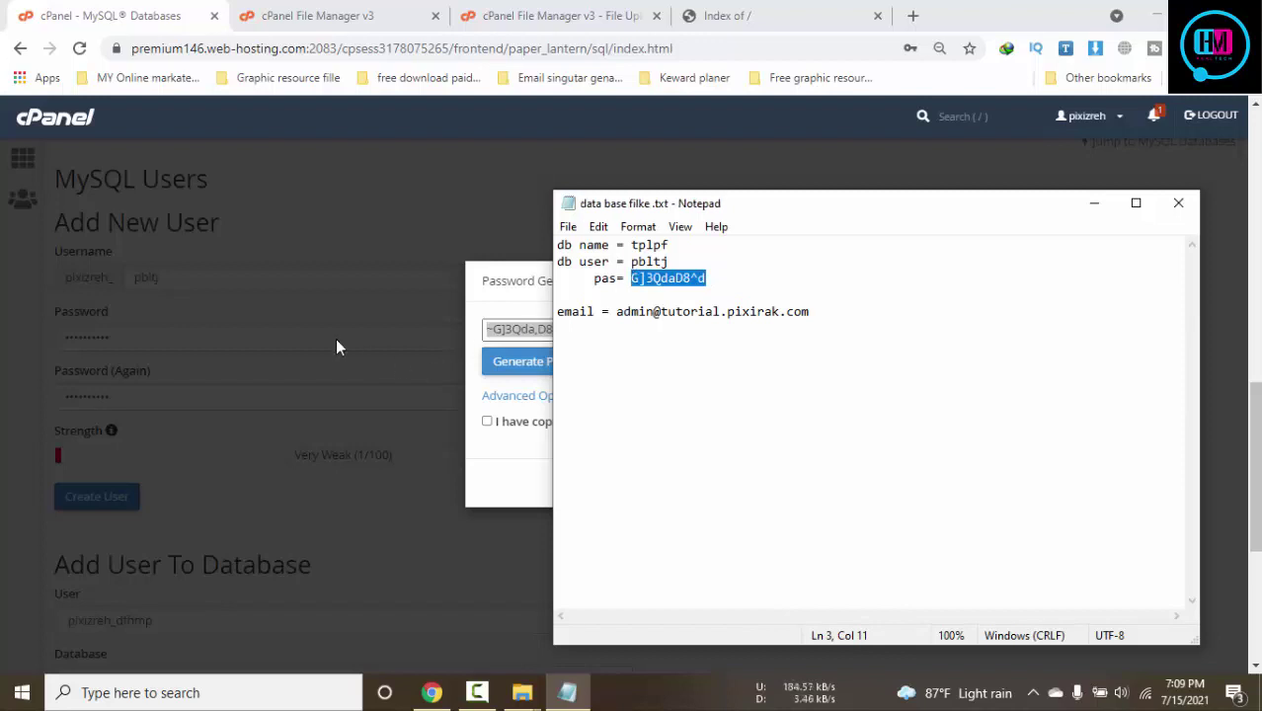
{"action": "left_click", "coordinate": [340, 345]}
{"action": "key", "text": "Escape"}
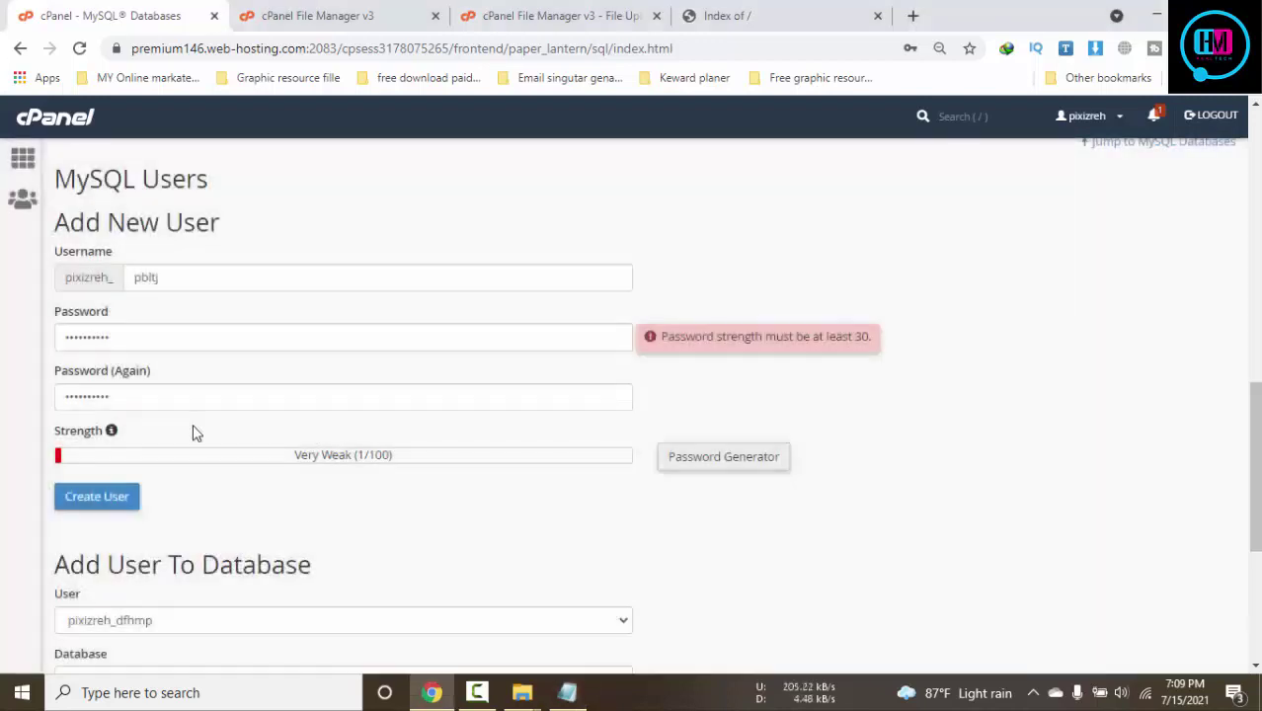
Put the edited generated password in both fields, create MySQL user pbltj, and go back
{"action": "left_click", "coordinate": [187, 400]}
{"action": "double_click", "coordinate": [204, 341]}
{"action": "key", "text": "ctrl+v"}
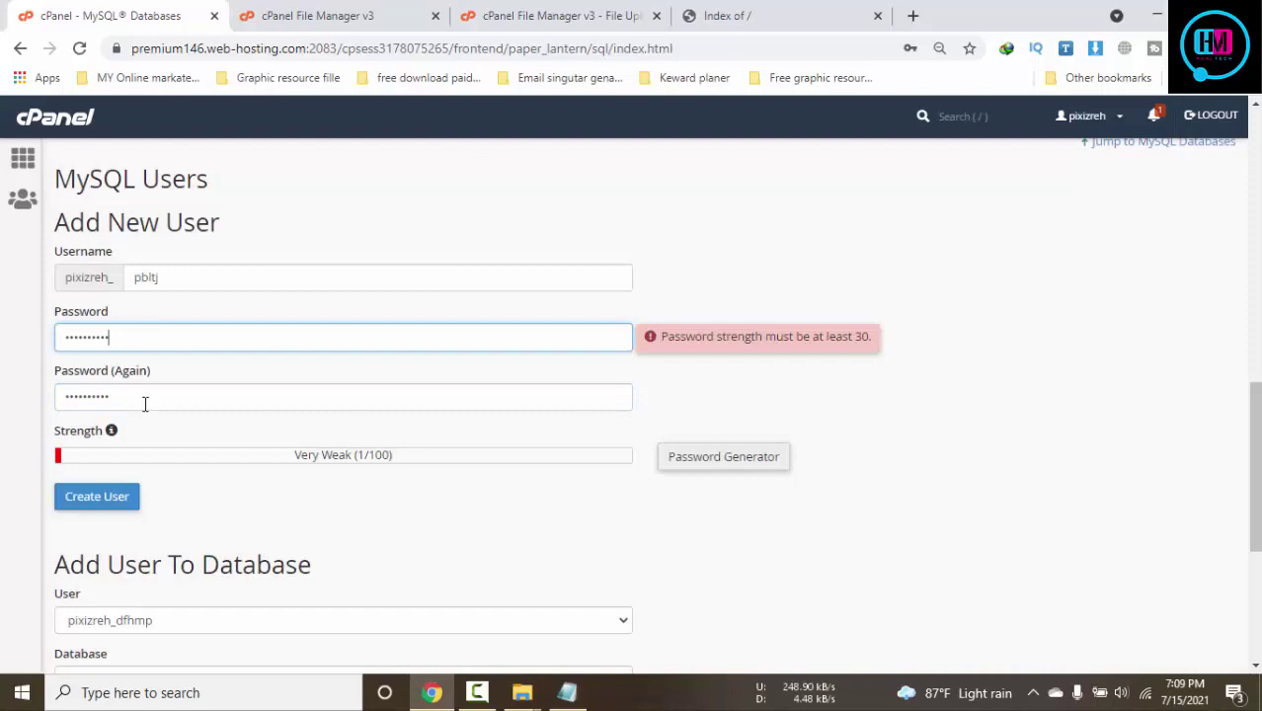
{"action": "double_click", "coordinate": [143, 400]}
{"action": "key", "text": "ctrl+v"}
{"action": "scroll", "coordinate": [925, 420], "scroll_direction": "up", "scroll_amount": 5}
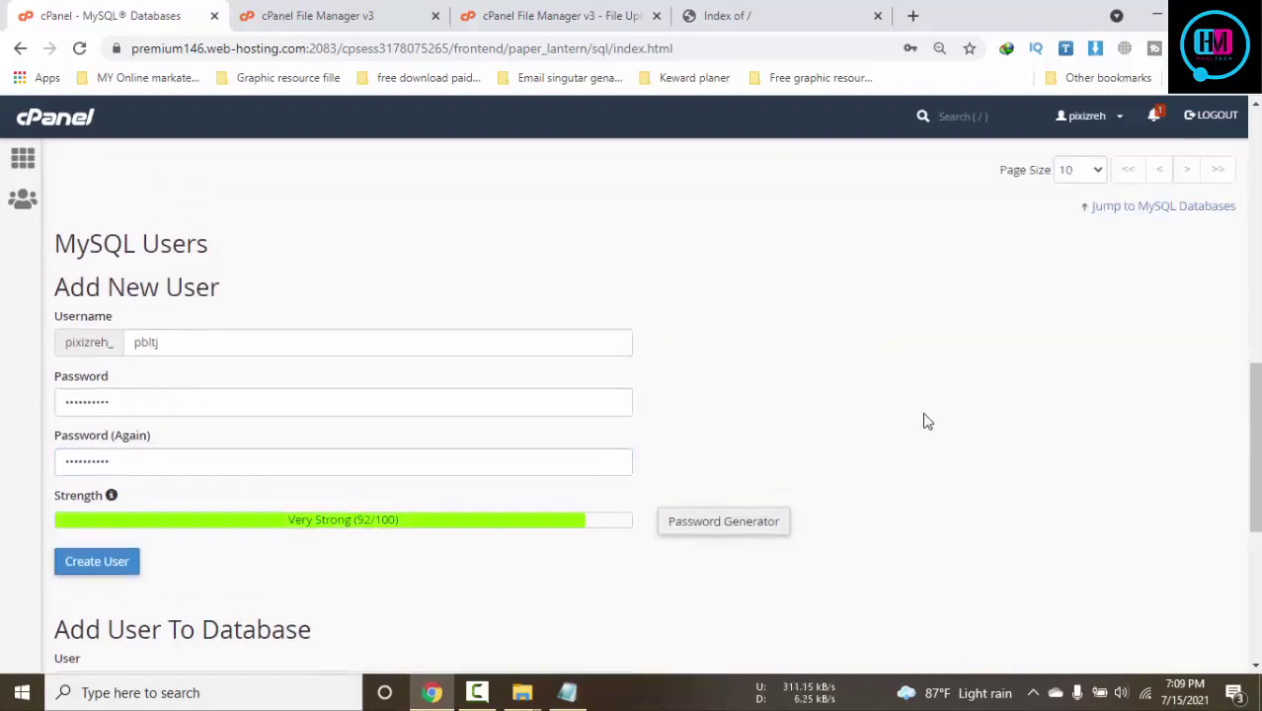
{"action": "scroll", "coordinate": [923, 422], "scroll_direction": "down", "scroll_amount": 4}
{"action": "scroll", "coordinate": [920, 421], "scroll_direction": "down", "scroll_amount": 5}
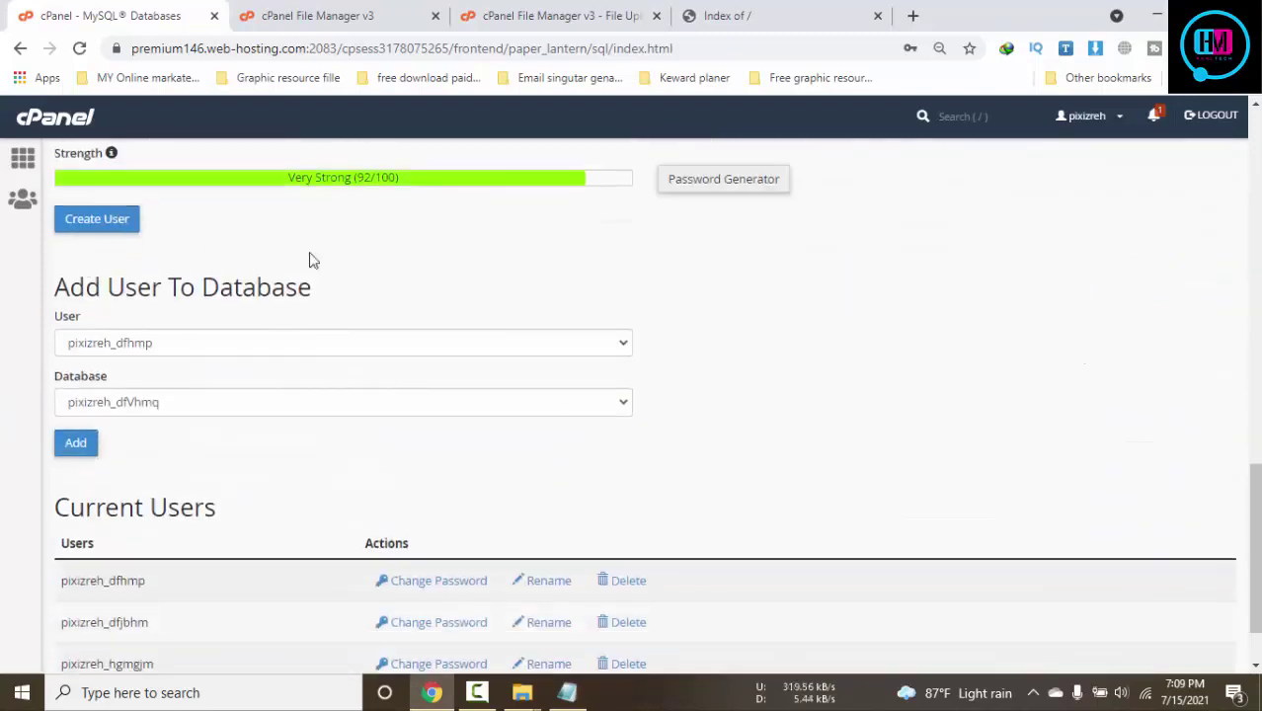
{"action": "scroll", "coordinate": [502, 319], "scroll_direction": "up", "scroll_amount": 2}
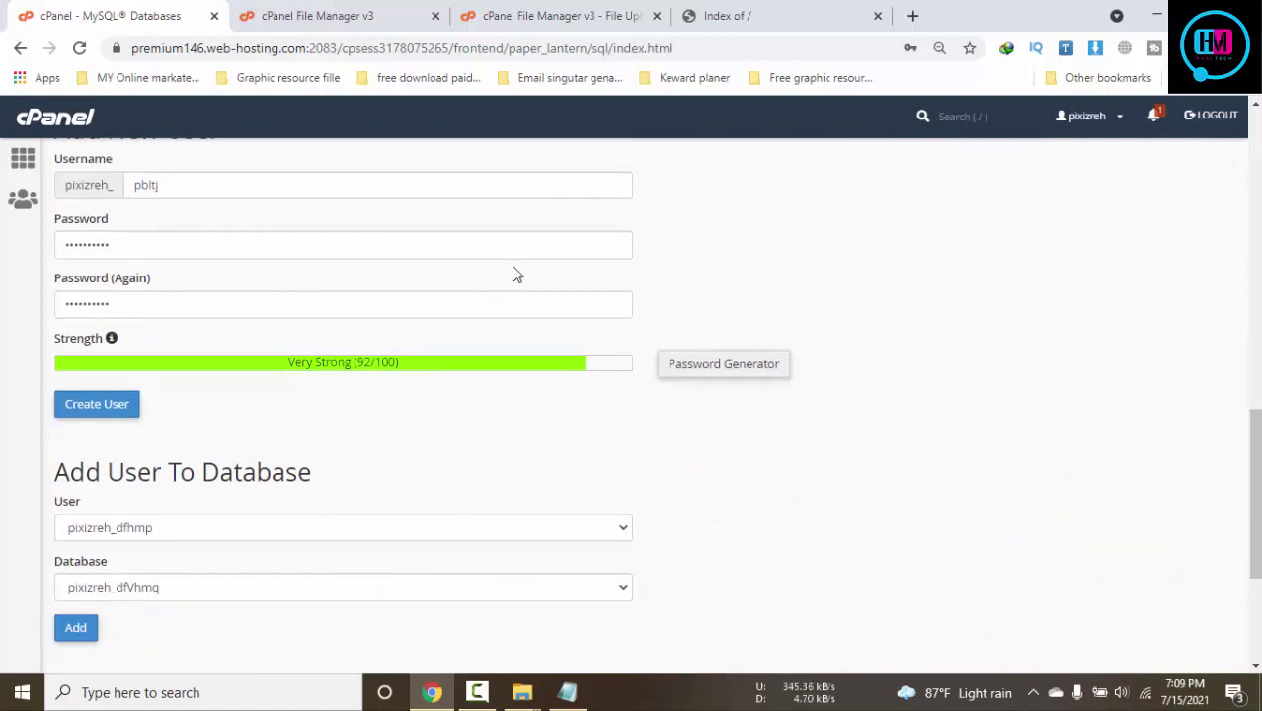
{"action": "scroll", "coordinate": [501, 282], "scroll_direction": "up", "scroll_amount": 2}
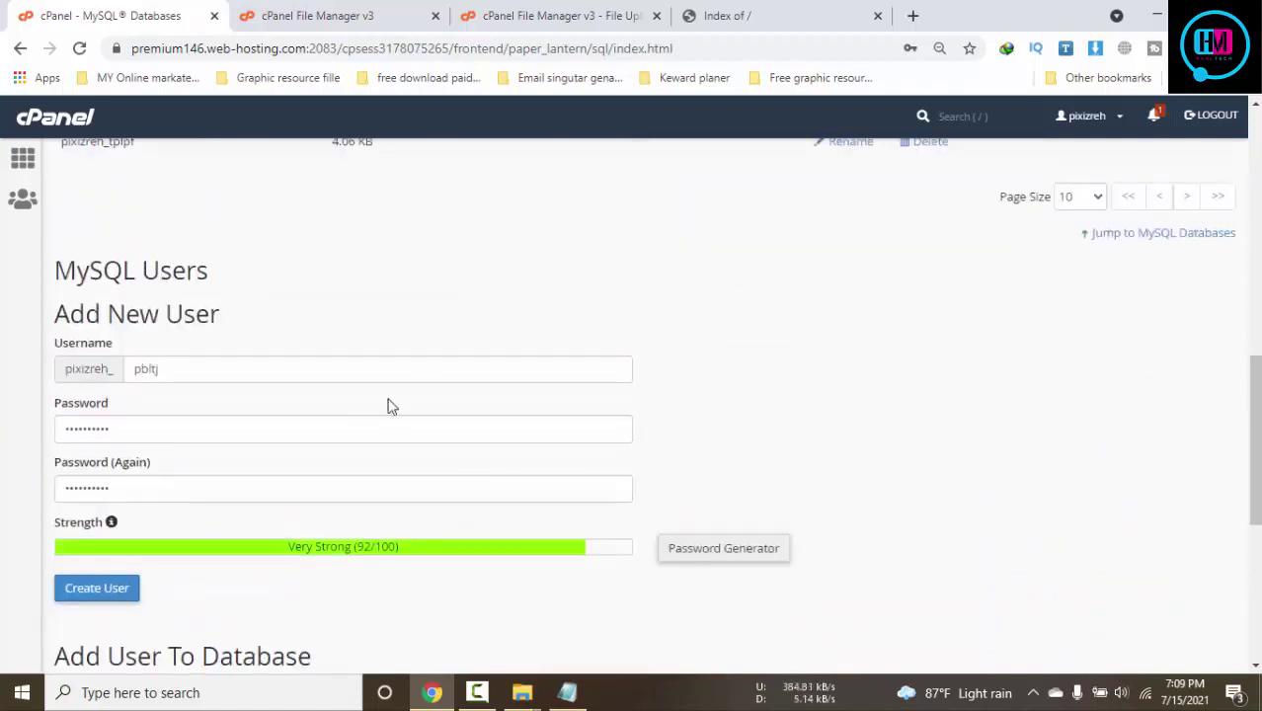
{"action": "scroll", "coordinate": [385, 400], "scroll_direction": "down", "scroll_amount": 1}
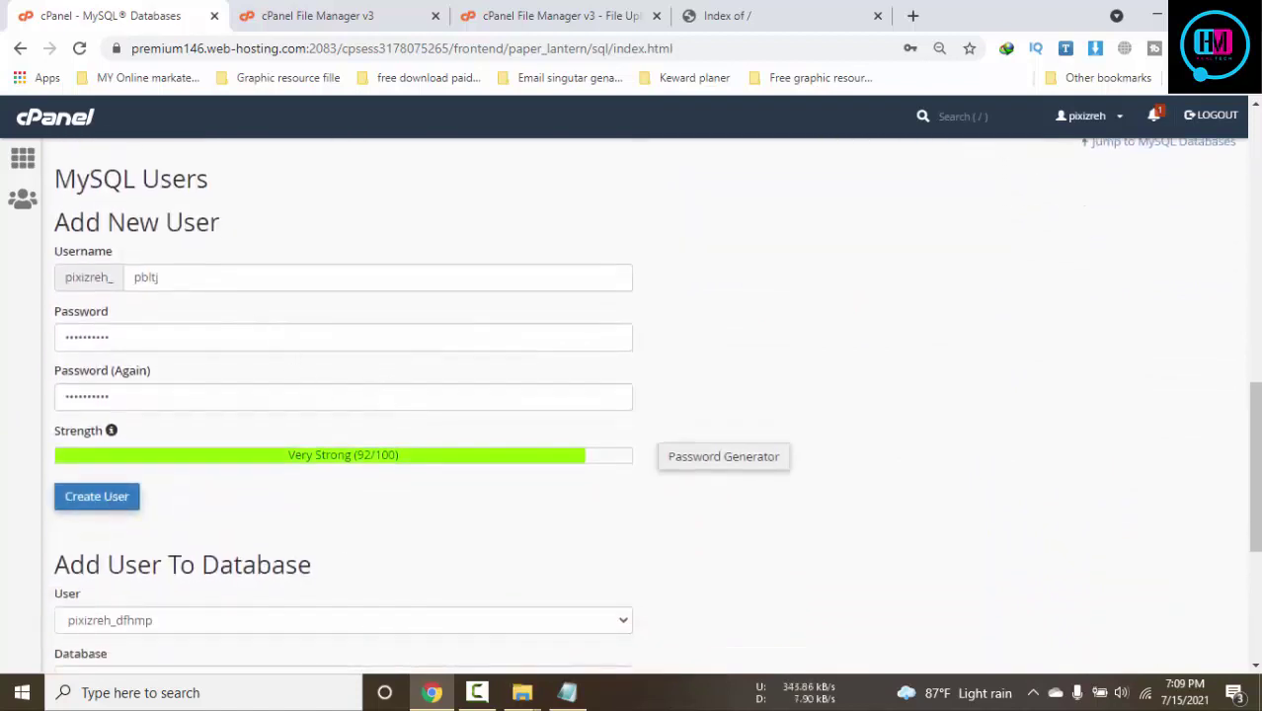
{"action": "left_click", "coordinate": [113, 510]}
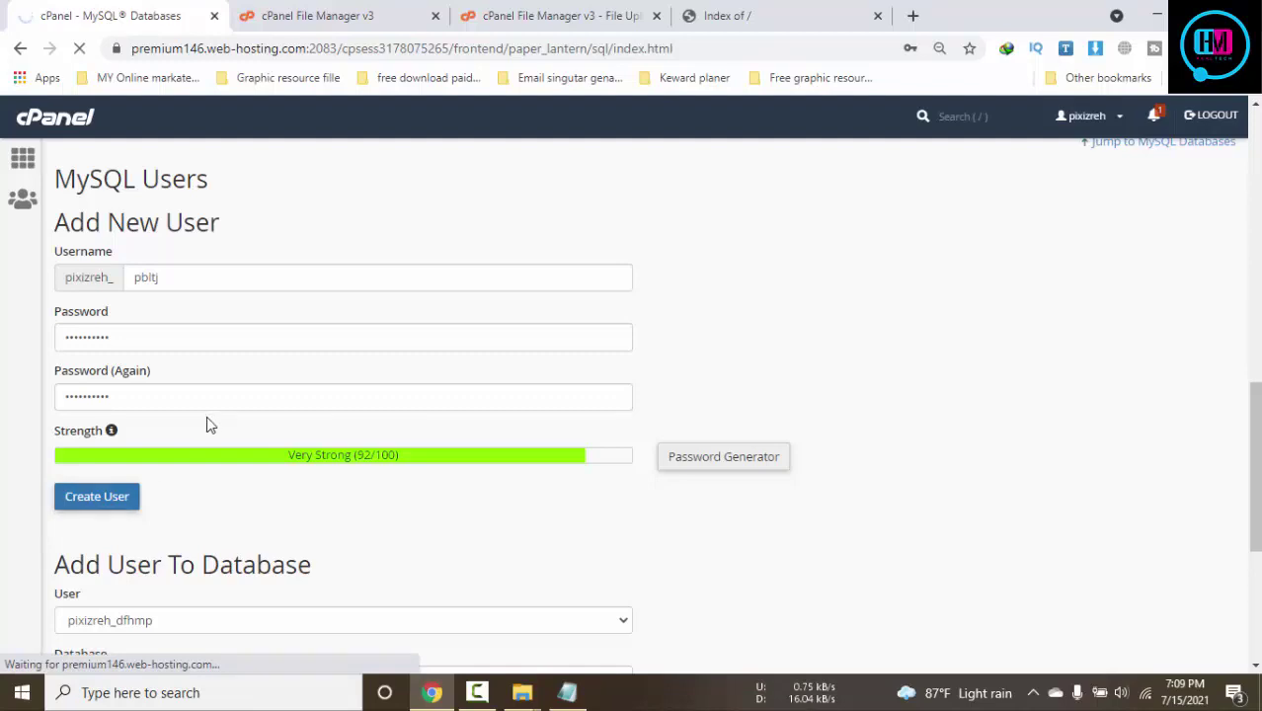
{"action": "left_click", "coordinate": [664, 296]}
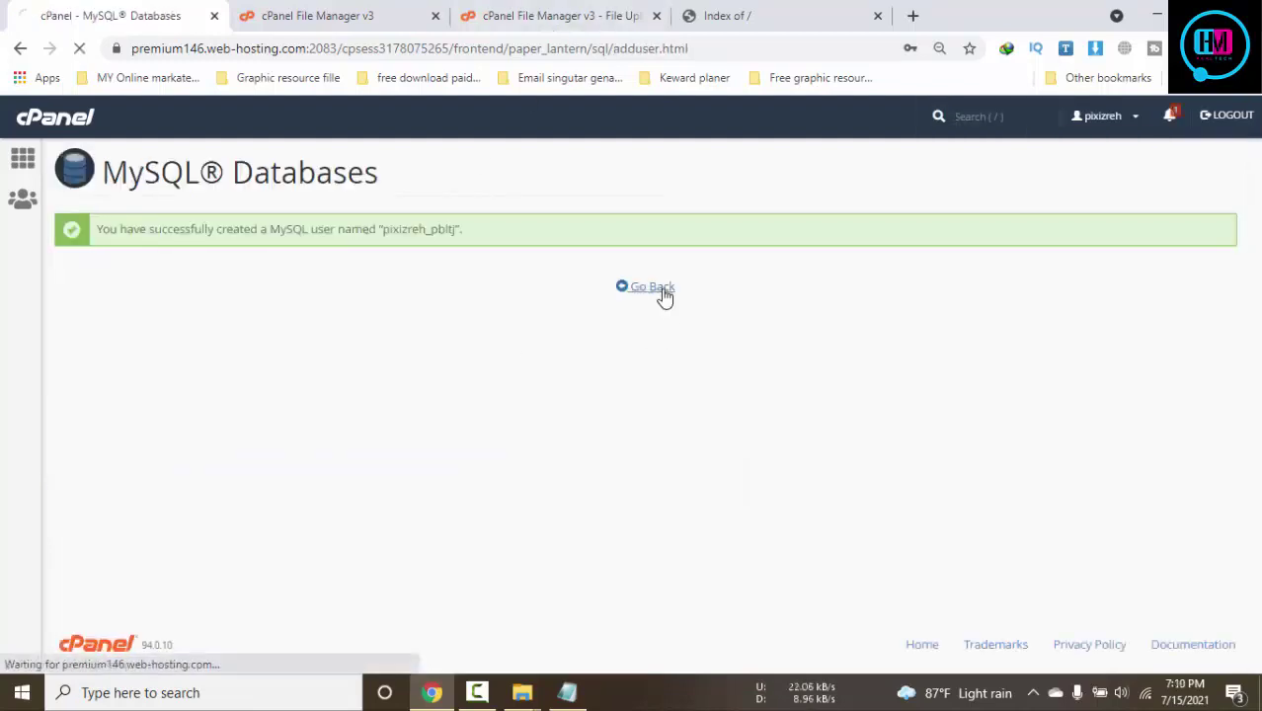
Check the database name in the notes and look through the Add User To Database user list
{"action": "scroll", "coordinate": [632, 416], "scroll_direction": "down", "scroll_amount": 5}
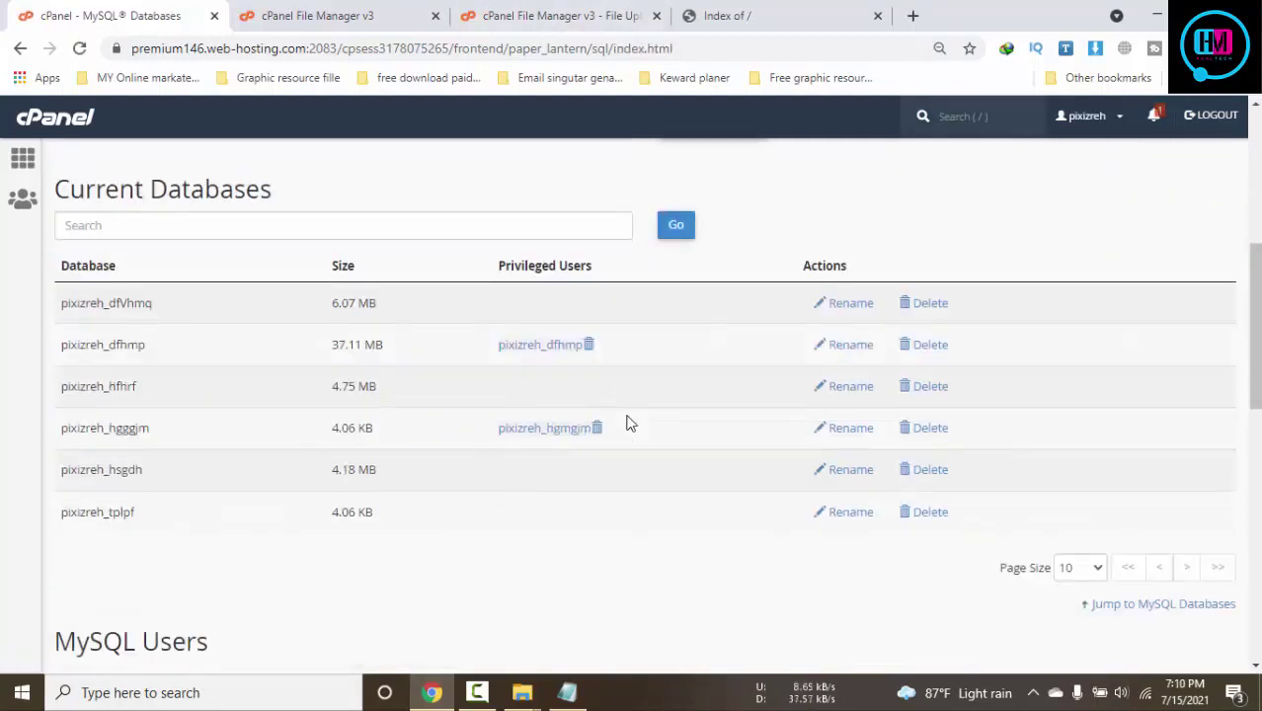
{"action": "scroll", "coordinate": [629, 420], "scroll_direction": "down", "scroll_amount": 2}
{"action": "scroll", "coordinate": [628, 423], "scroll_direction": "down", "scroll_amount": 7}
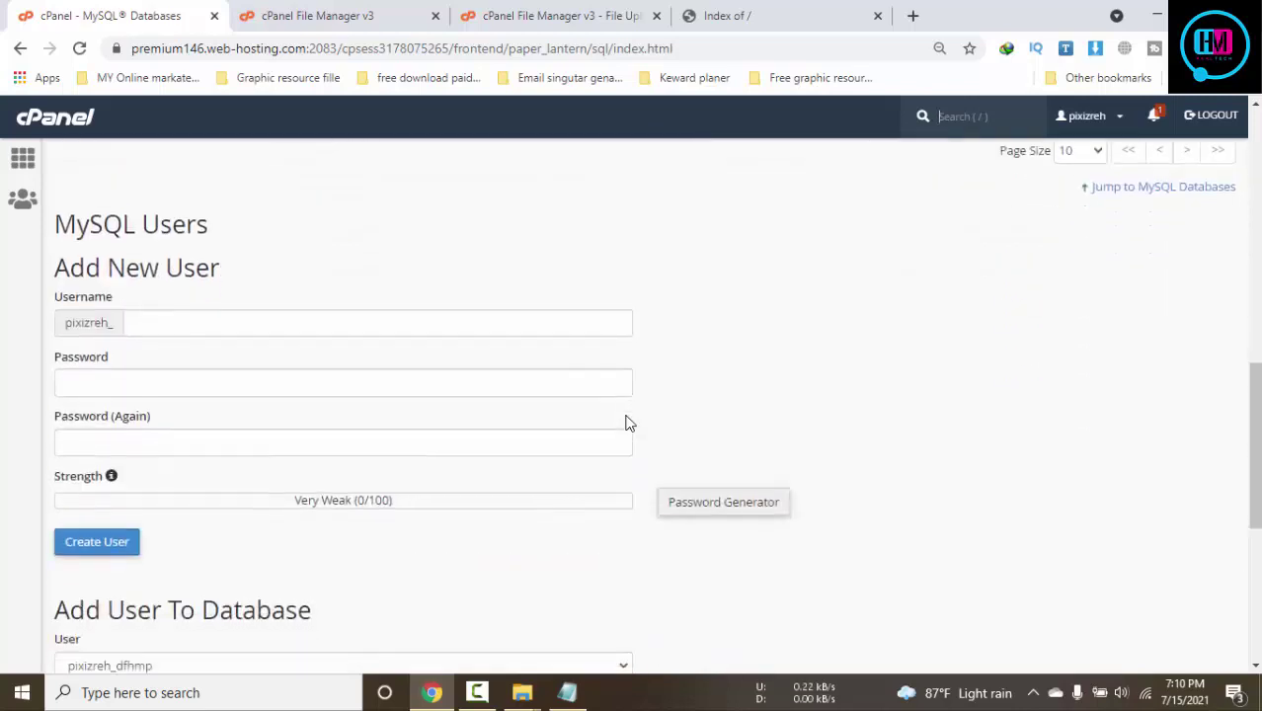
{"action": "left_click", "coordinate": [567, 693]}
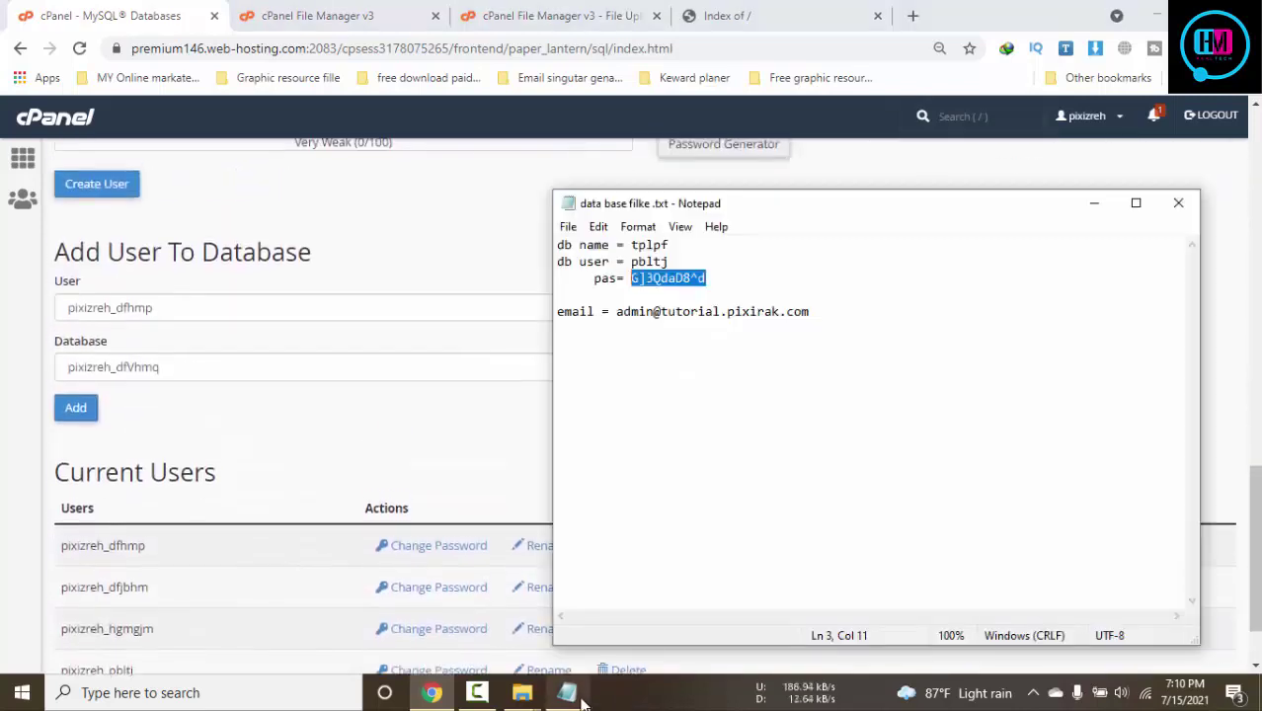
{"action": "left_click", "coordinate": [648, 246]}
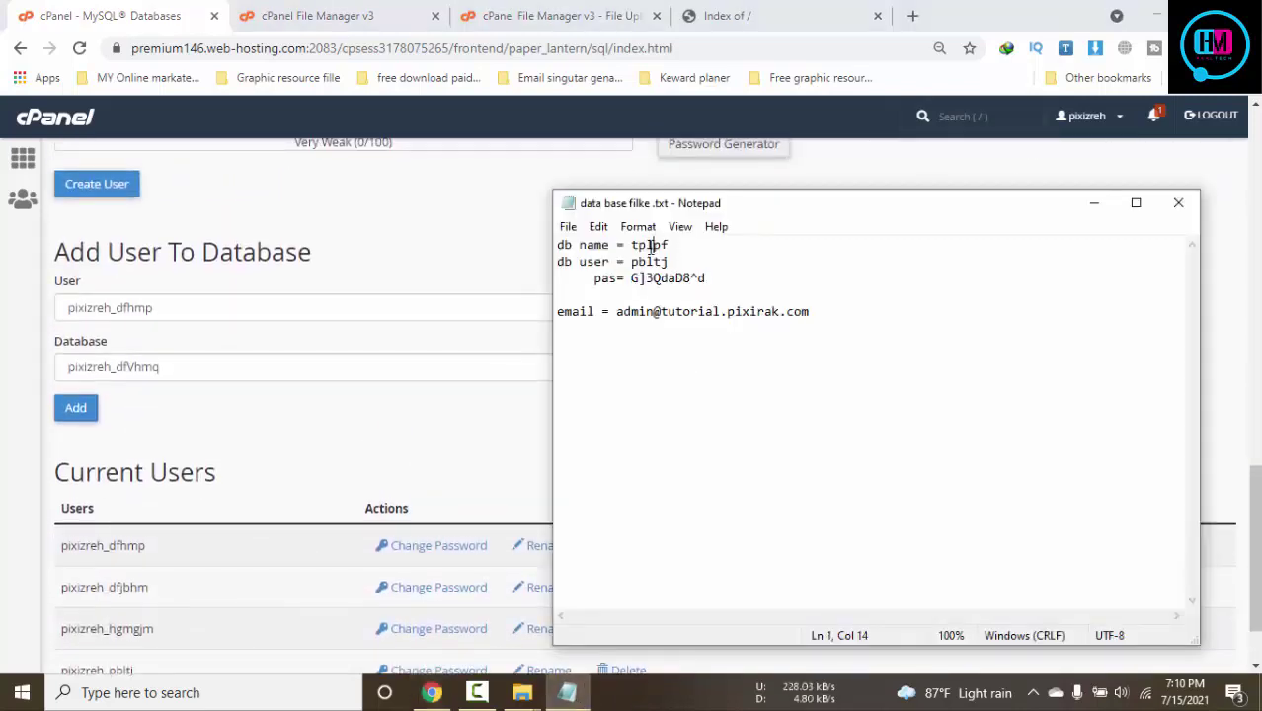
{"action": "left_click", "coordinate": [320, 474]}
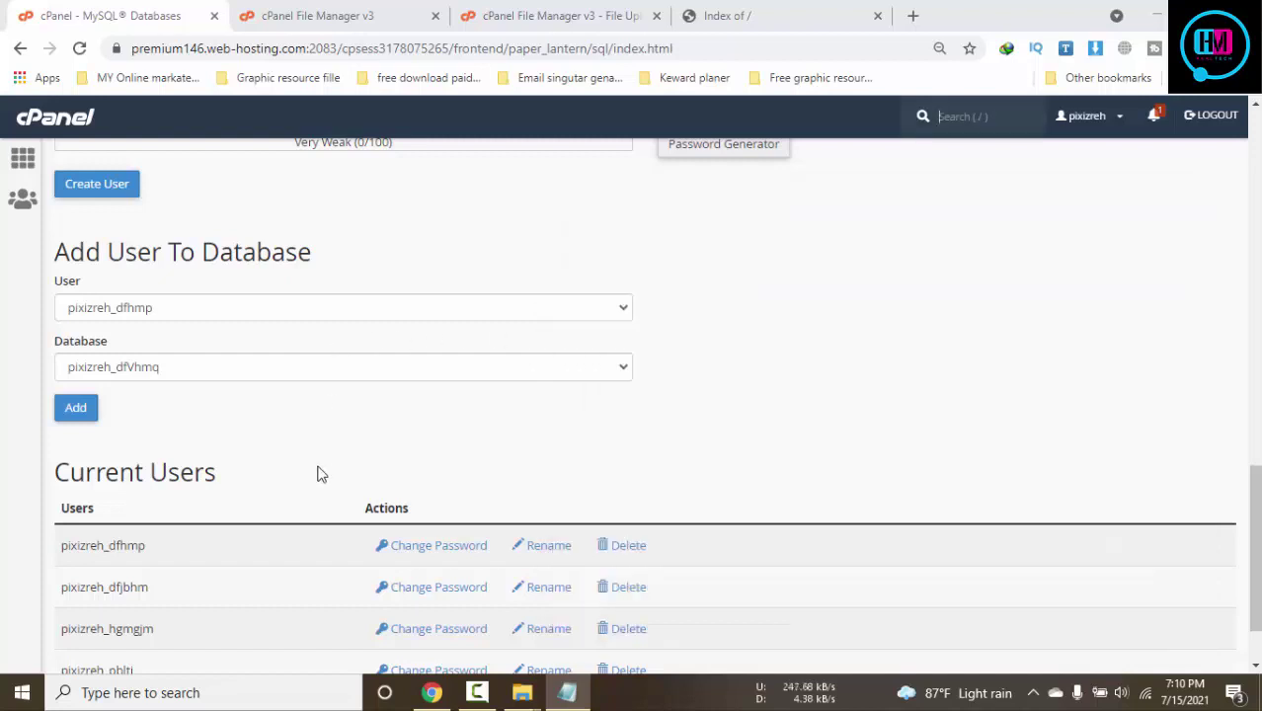
{"action": "left_click", "coordinate": [229, 310]}
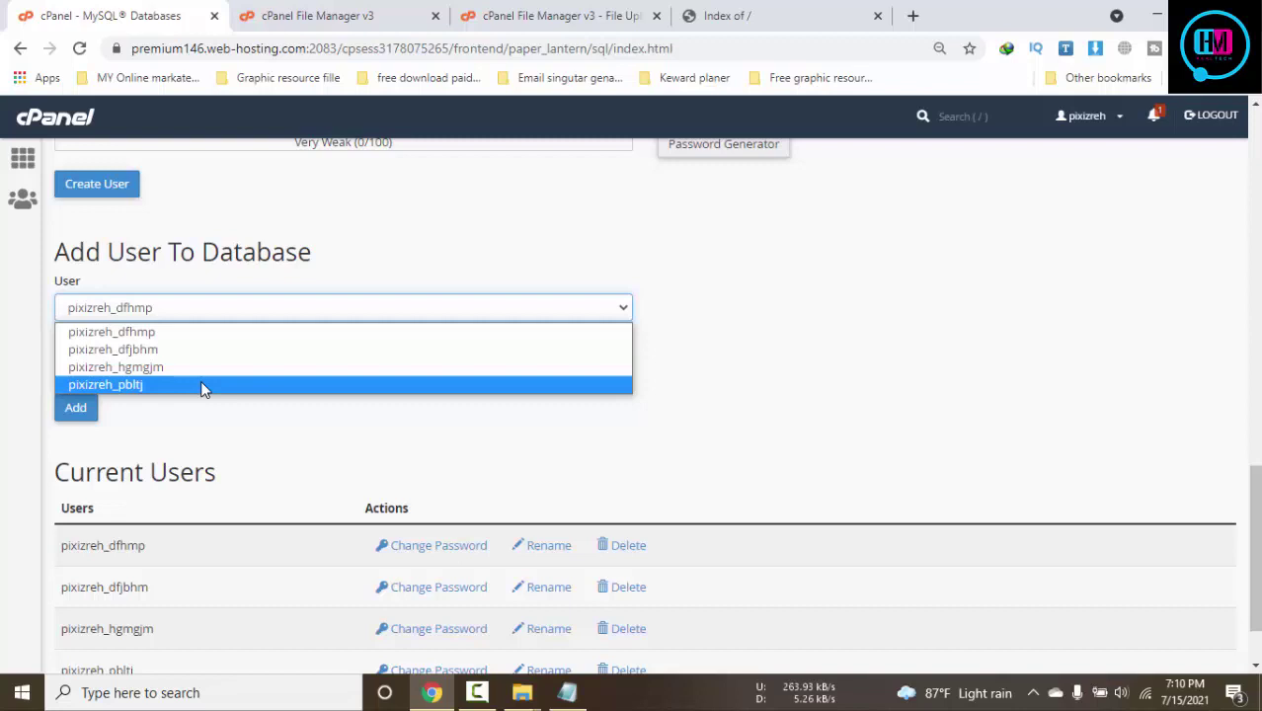
{"action": "left_click", "coordinate": [235, 429]}
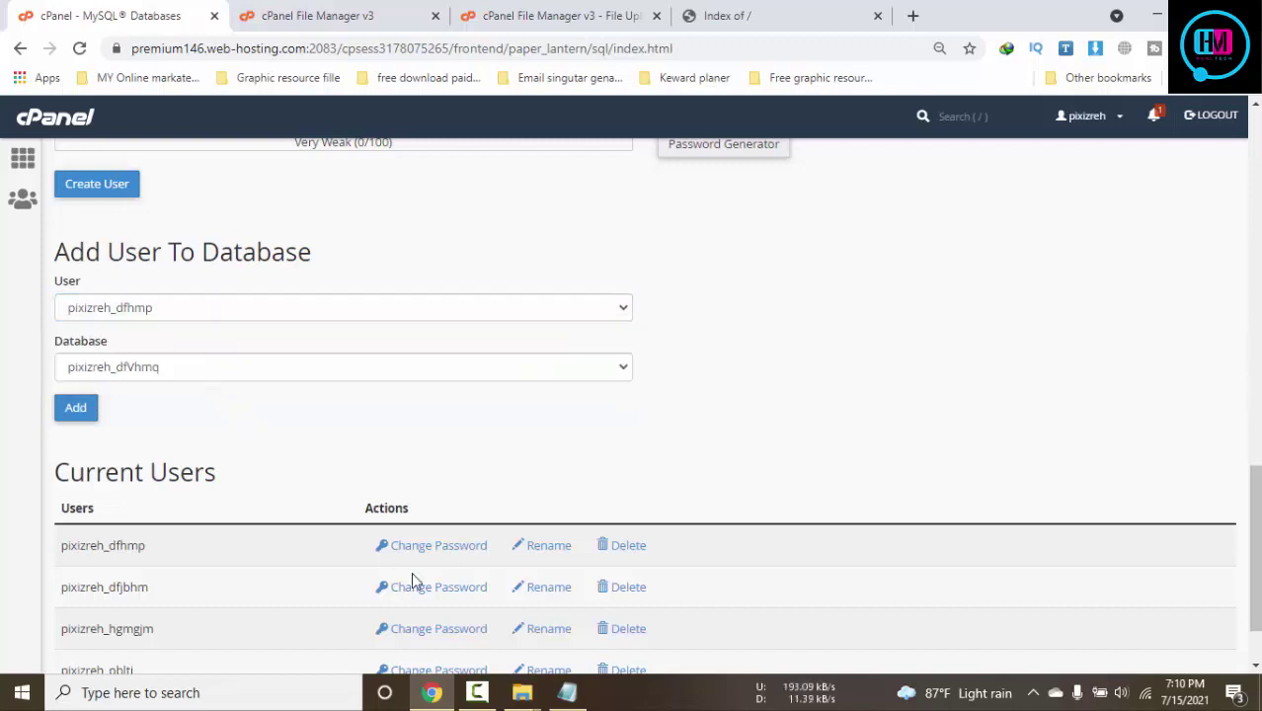
Select user pbltj and database tplpf, then add the user to the database
{"action": "left_click", "coordinate": [567, 693]}
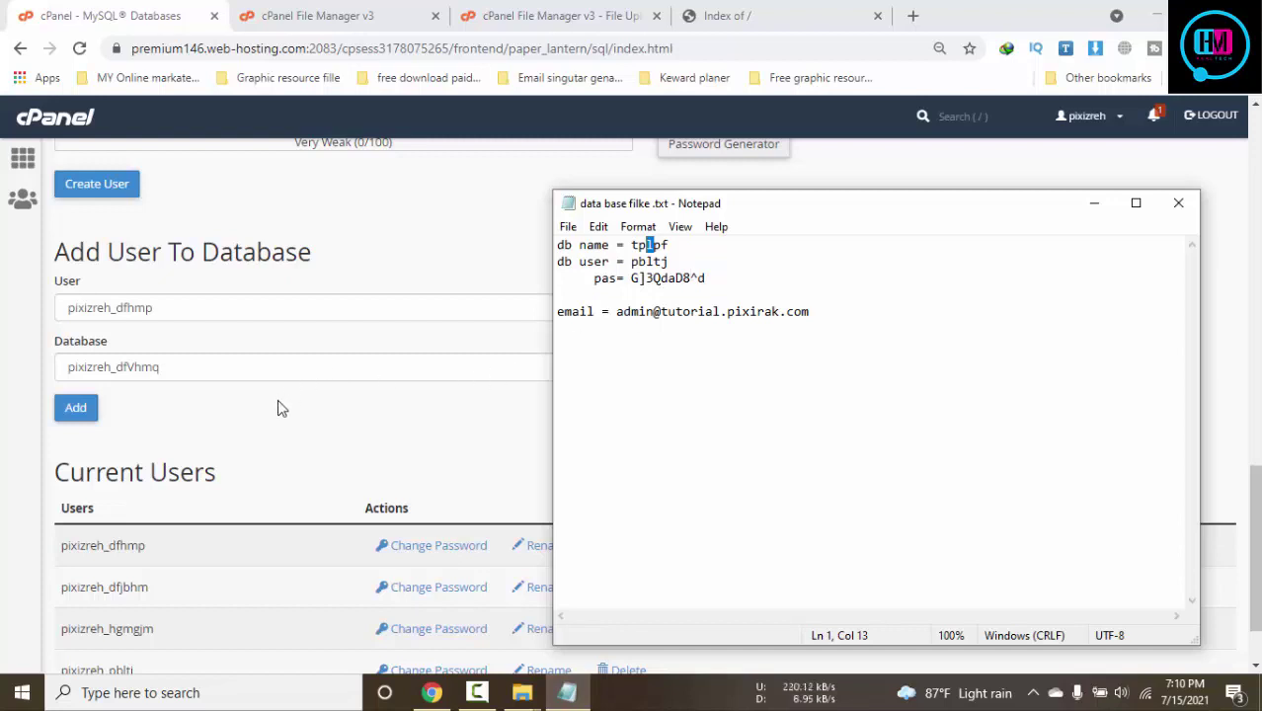
{"action": "left_click", "coordinate": [228, 307]}
{"action": "left_click", "coordinate": [163, 385]}
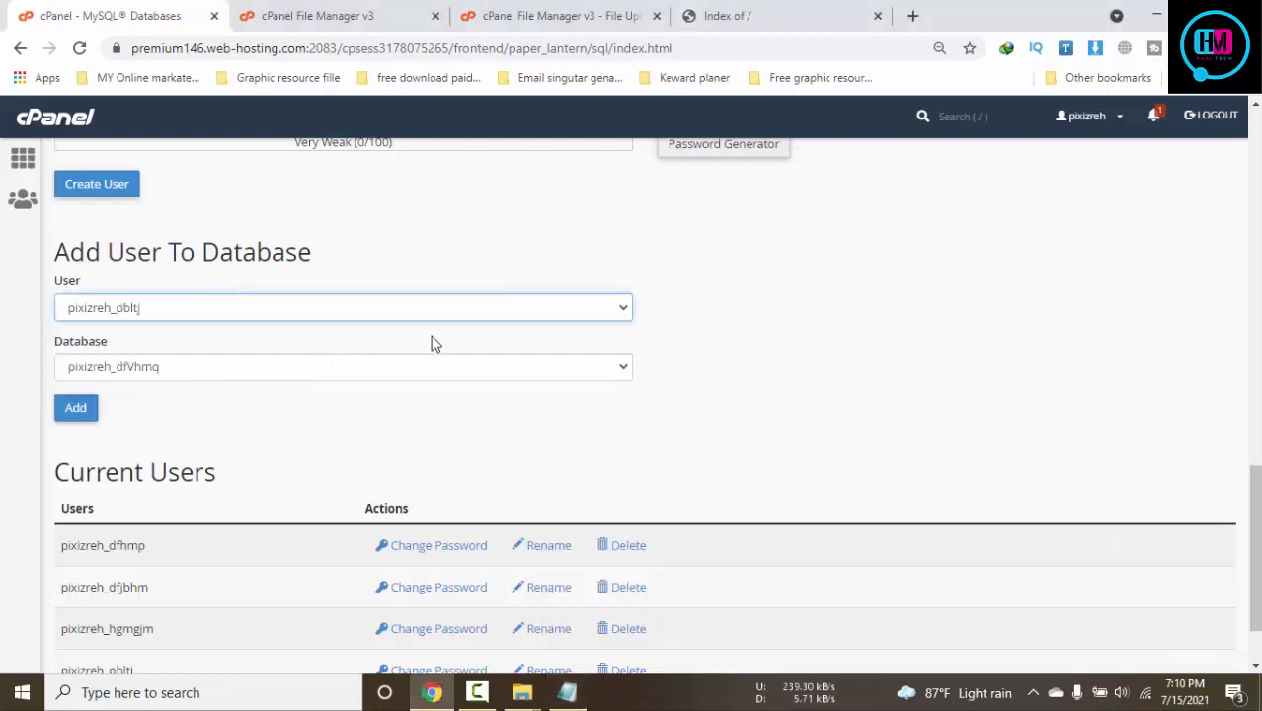
{"action": "left_click", "coordinate": [562, 693]}
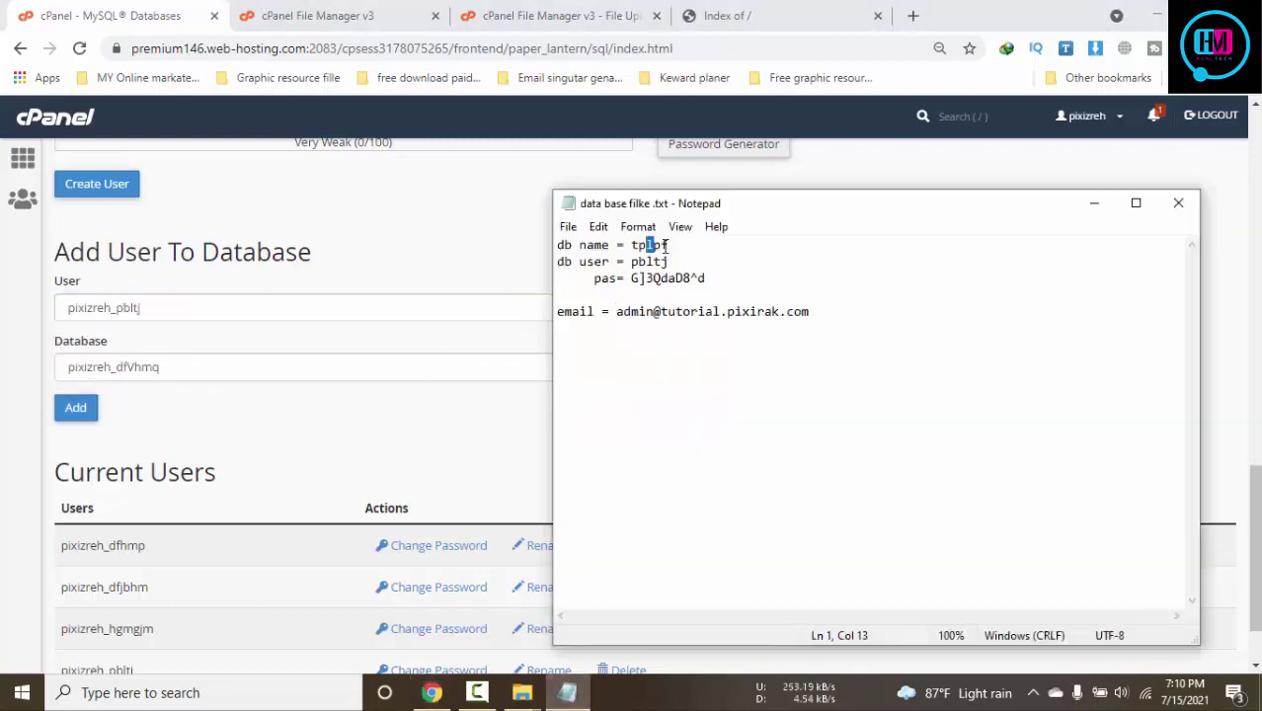
{"action": "left_click", "coordinate": [239, 370]}
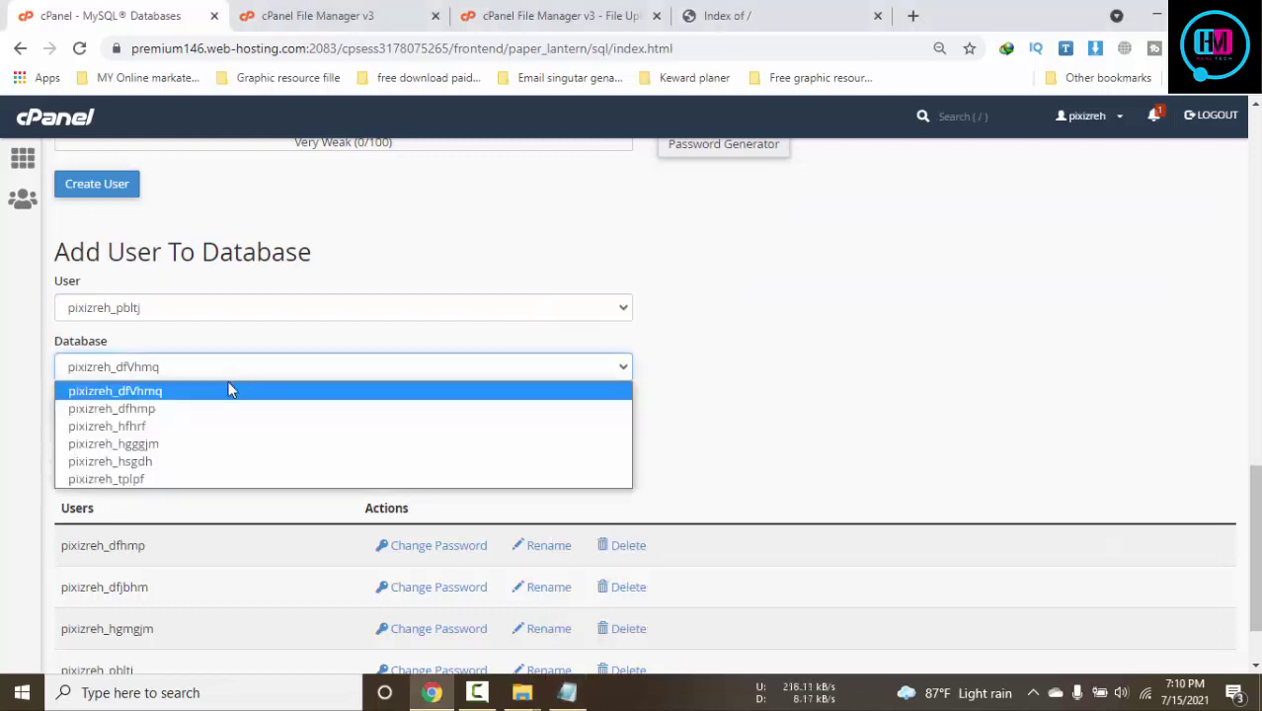
{"action": "left_click", "coordinate": [158, 479]}
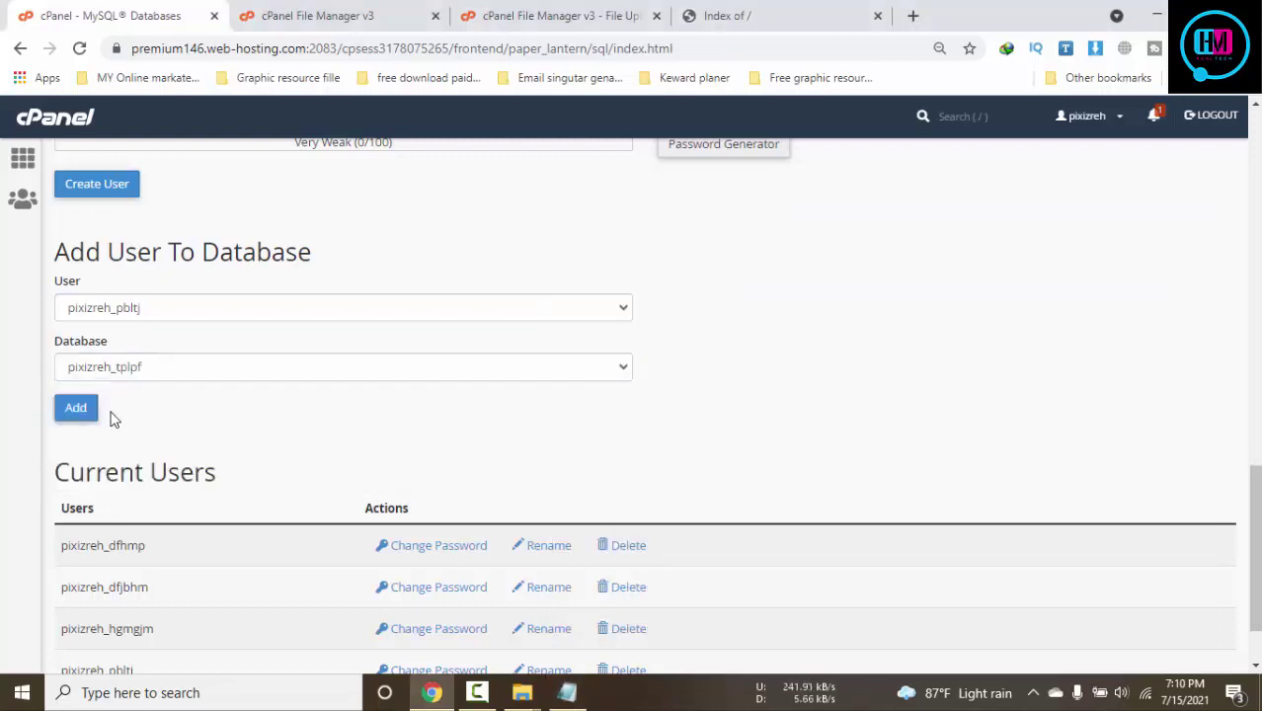
{"action": "left_click", "coordinate": [79, 409]}
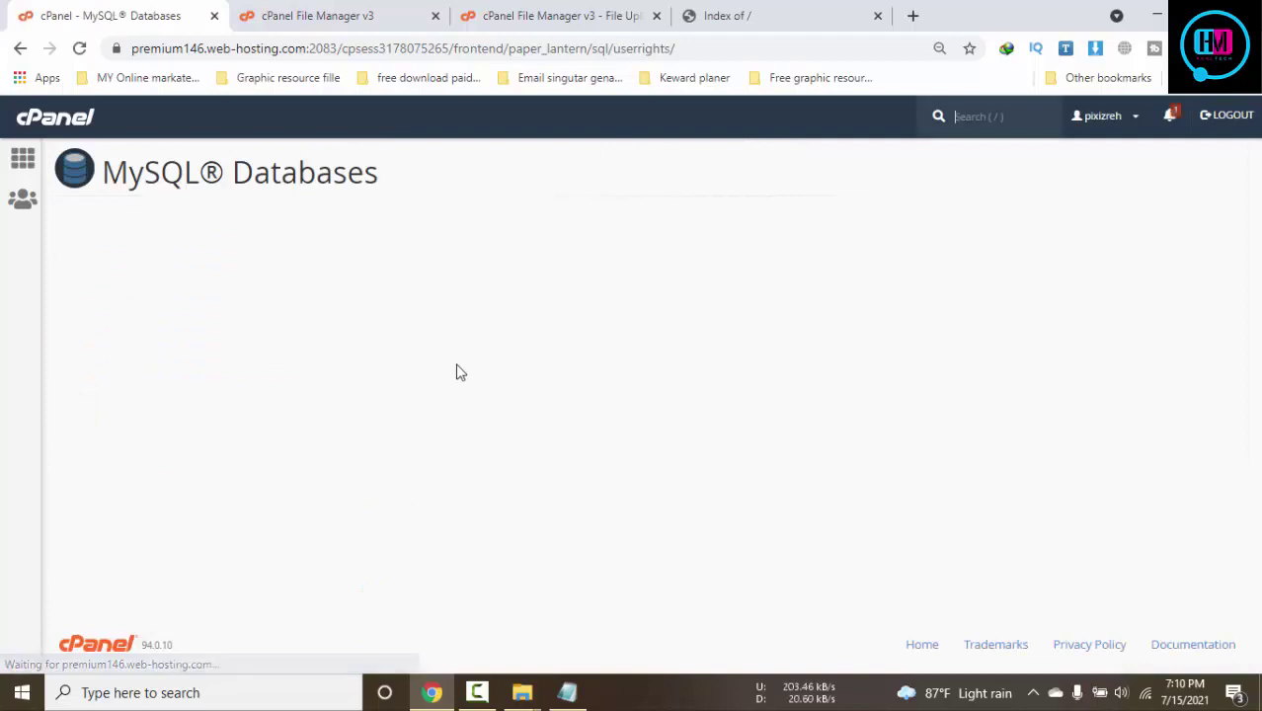
Copy the User and Database lines into the notes below the password and save
{"action": "left_click_drag", "start_coordinate": [196, 280], "coordinate": [58, 258]}
{"action": "key", "text": "ctrl+c"}
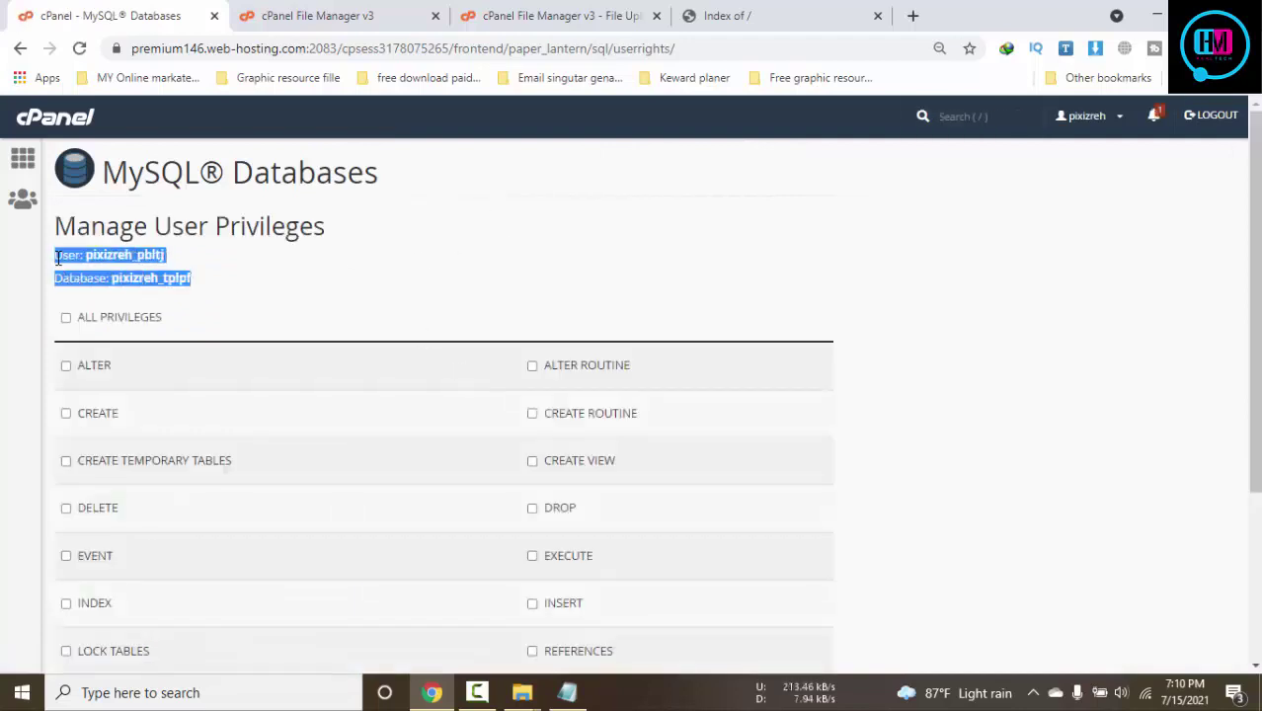
{"action": "left_click", "coordinate": [567, 692]}
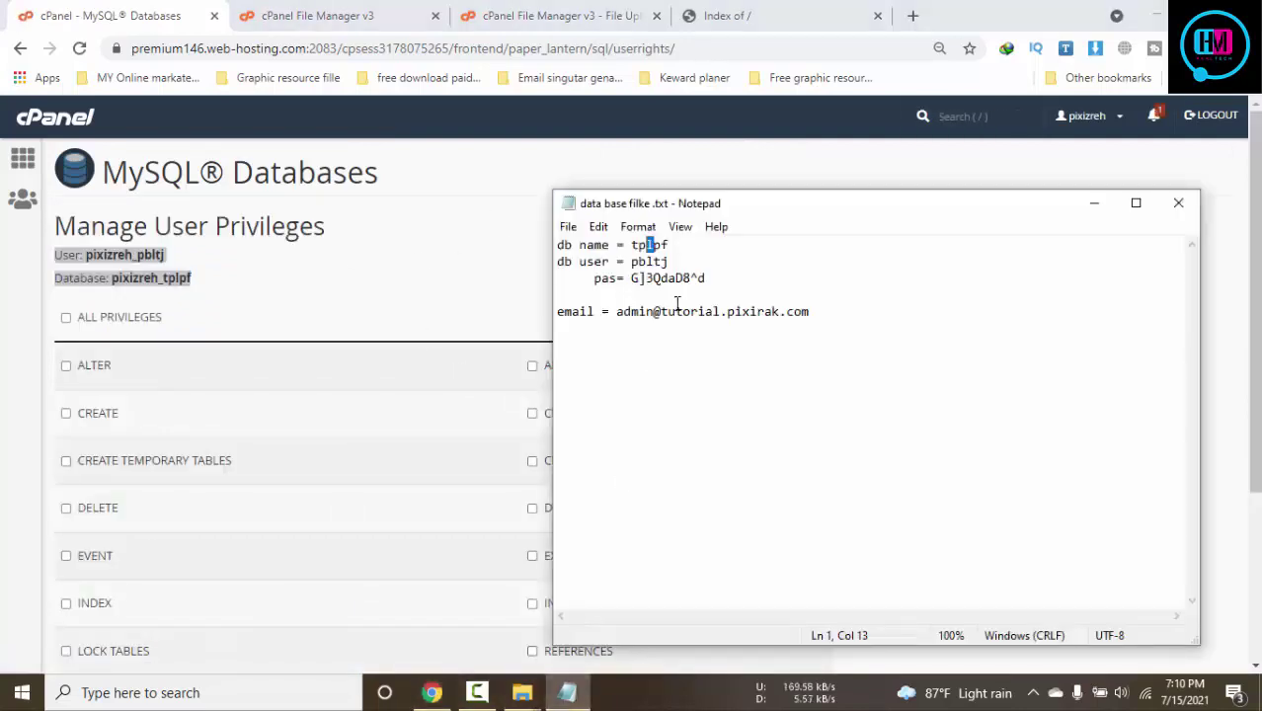
{"action": "left_click", "coordinate": [721, 284]}
{"action": "key", "text": "Return"}
{"action": "key", "text": "Return"}
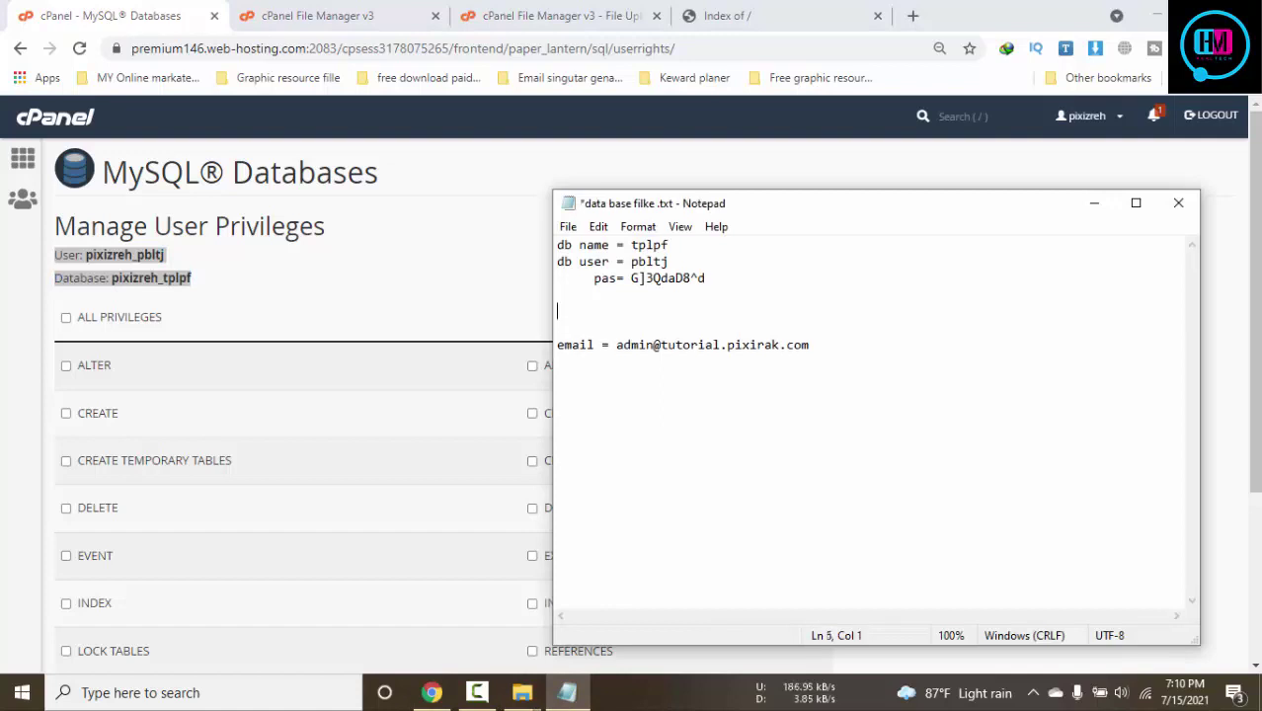
{"action": "key", "text": "ctrl+v"}
{"action": "key", "text": "ctrl+s"}
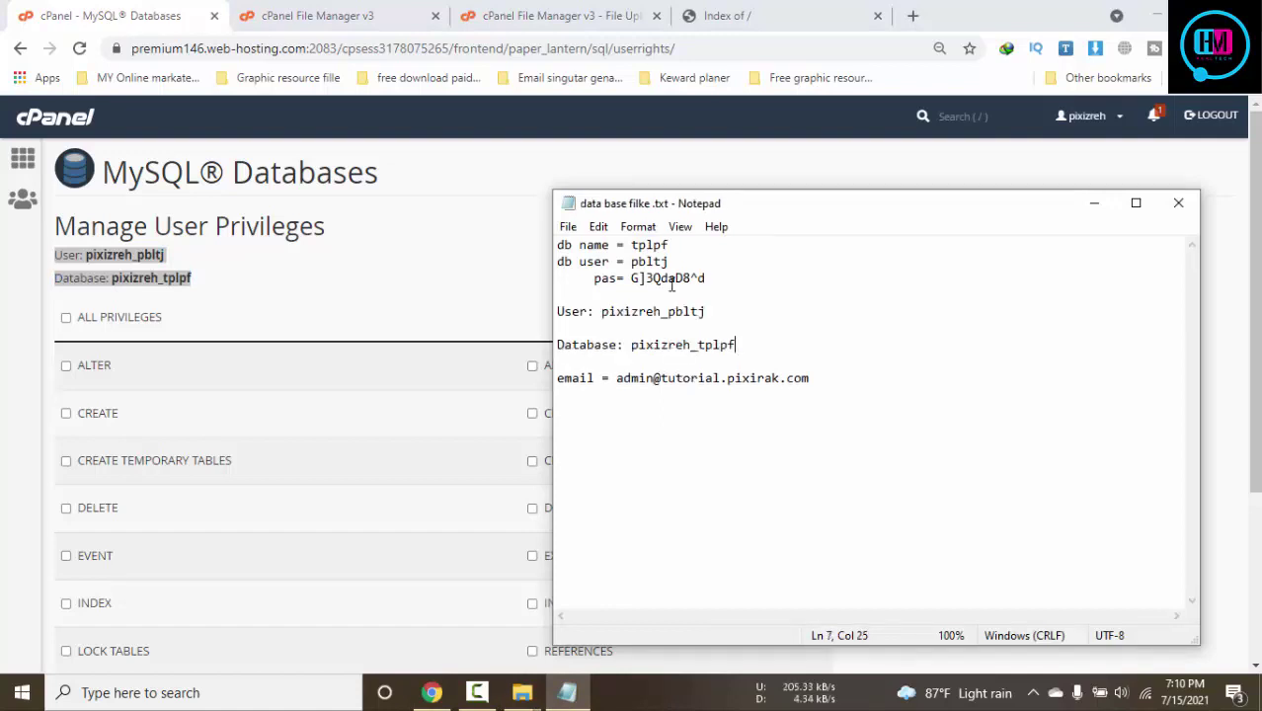
Grant ALL PRIVILEGES to pbltj on tplpf, save the changes, and return to cPanel home
{"action": "left_click", "coordinate": [234, 336]}
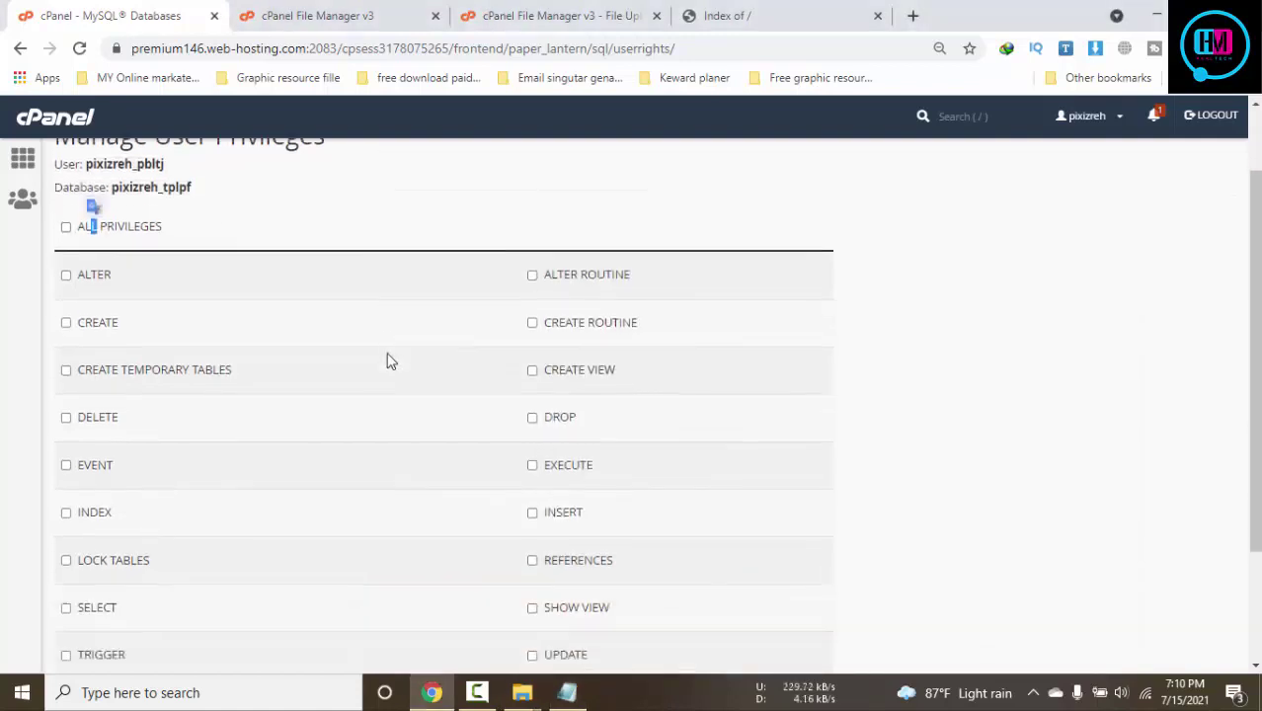
{"action": "left_click", "coordinate": [67, 318]}
{"action": "scroll", "coordinate": [895, 458], "scroll_direction": "down", "scroll_amount": 3}
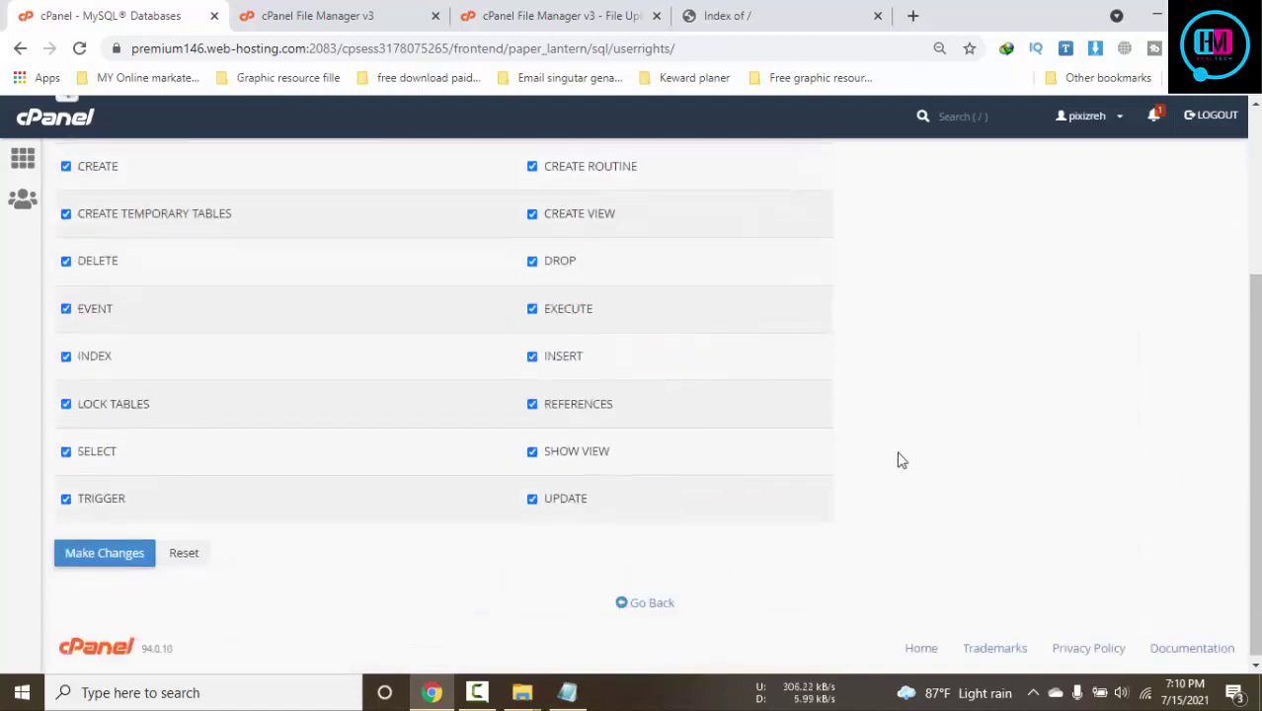
{"action": "scroll", "coordinate": [270, 550], "scroll_direction": "up", "scroll_amount": 1}
{"action": "left_click", "coordinate": [123, 643]}
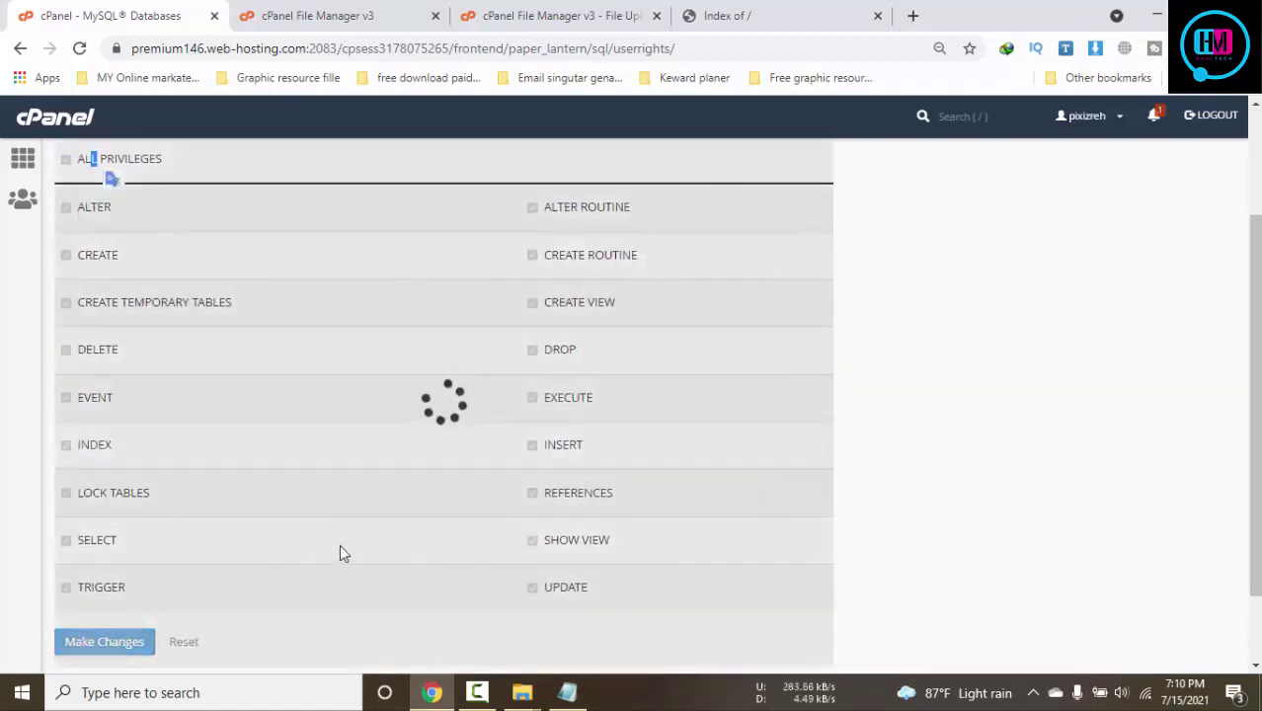
{"action": "scroll", "coordinate": [660, 455], "scroll_direction": "up", "scroll_amount": 1}
{"action": "scroll", "coordinate": [661, 455], "scroll_direction": "up", "scroll_amount": 1}
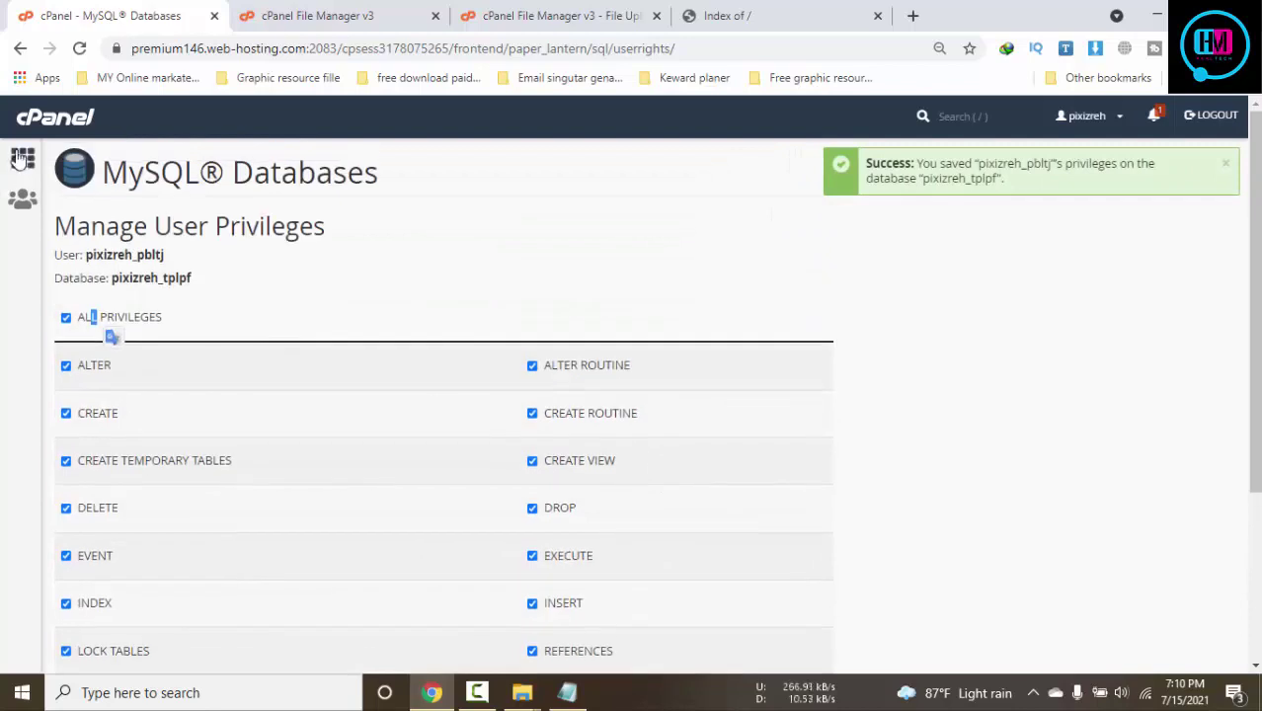
{"action": "left_click", "coordinate": [23, 158]}
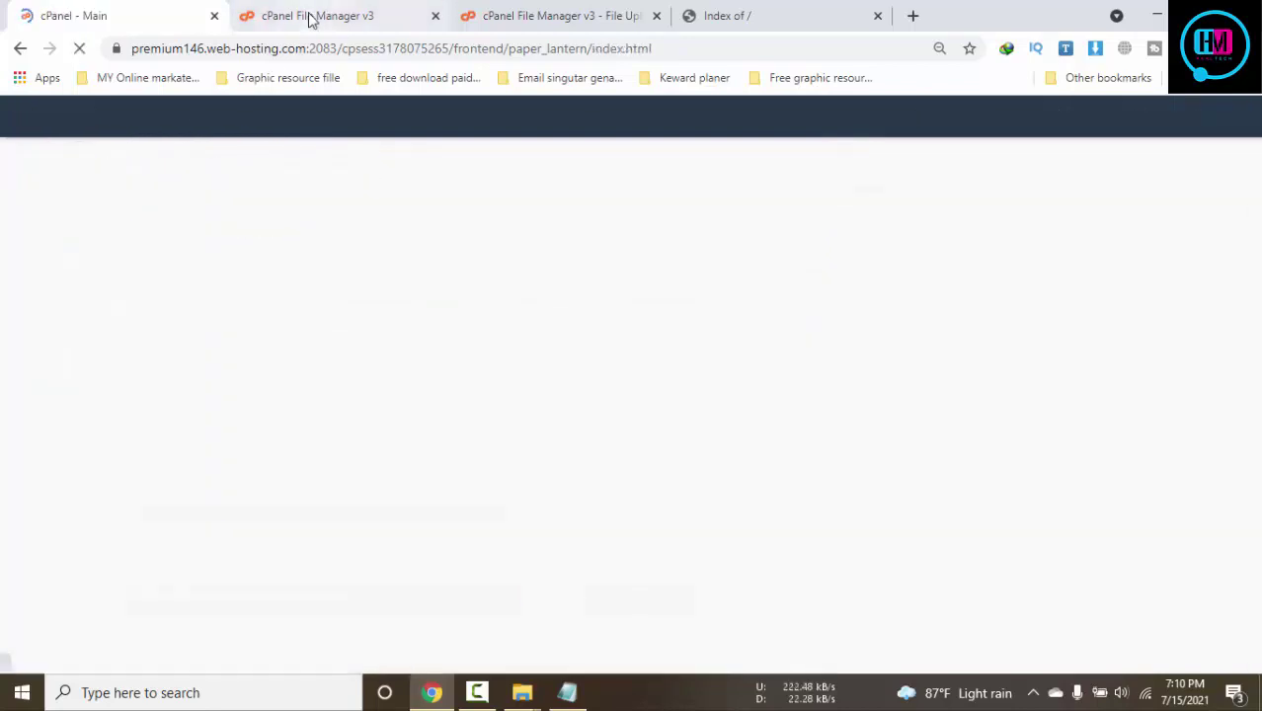
Extract install.zip into the tutorial.pixirak.com folder in File Manager
{"action": "left_click", "coordinate": [569, 14]}
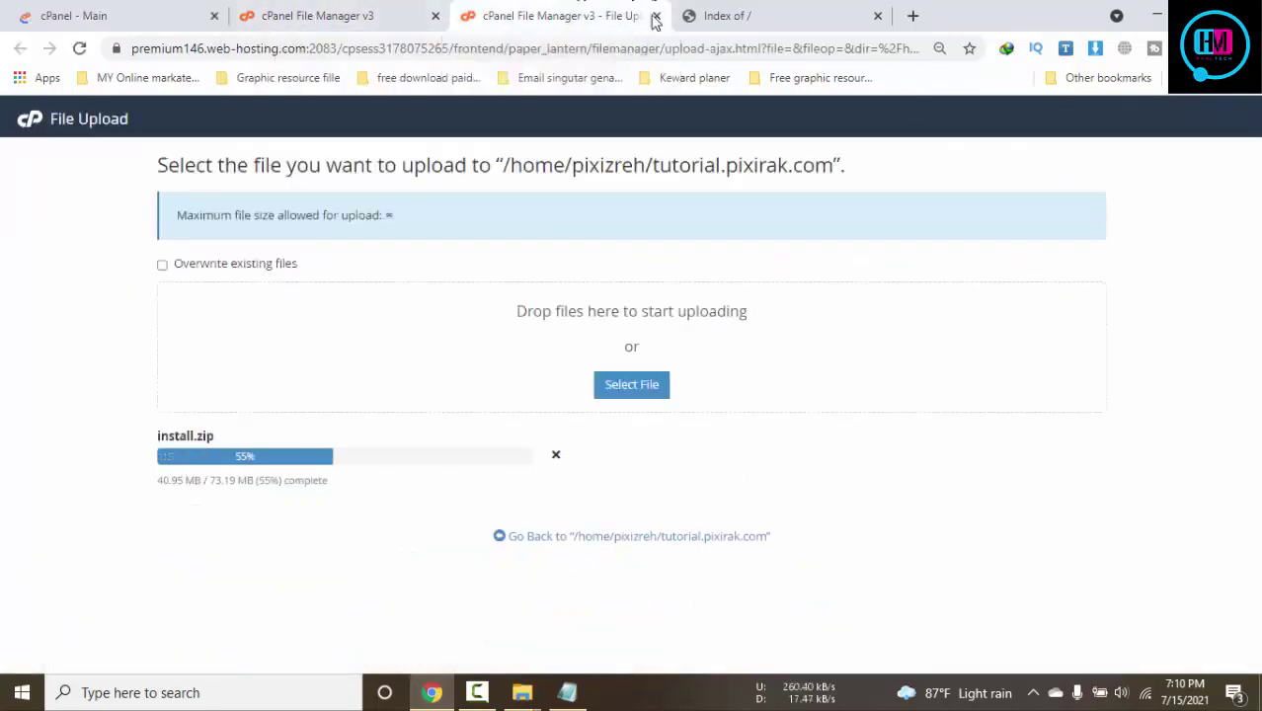
{"action": "left_click", "coordinate": [477, 692]}
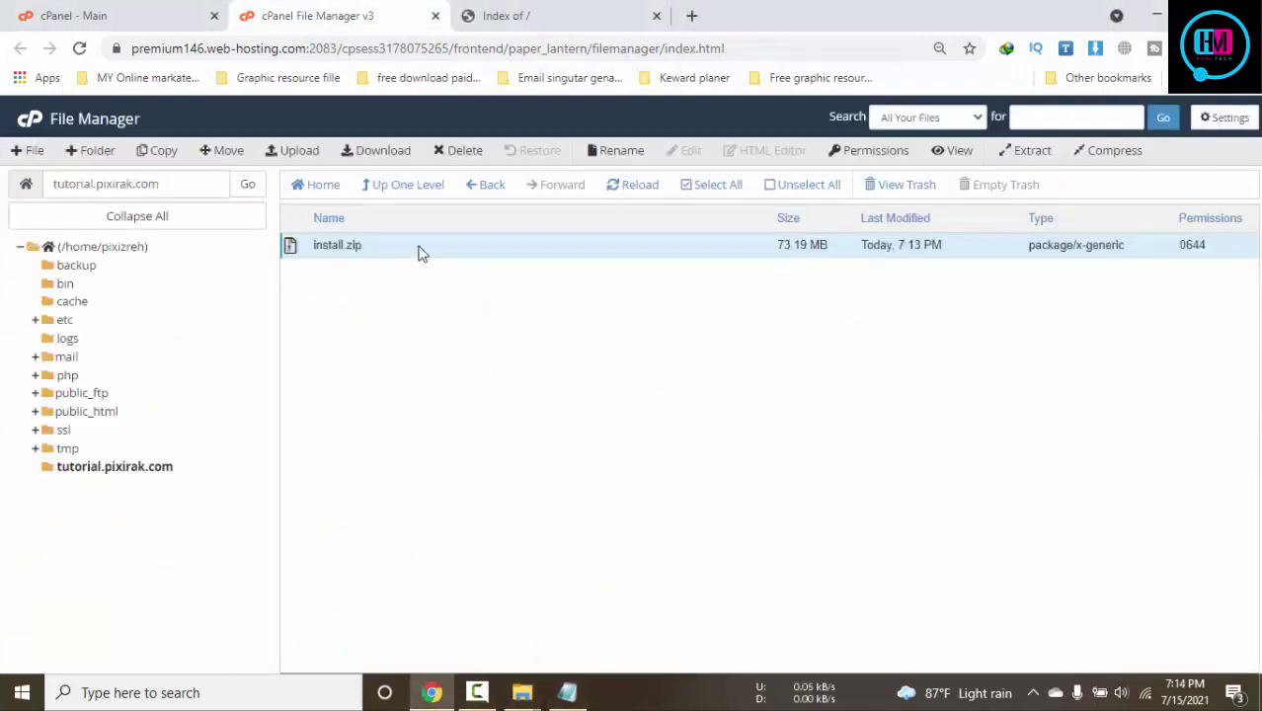
{"action": "right_click", "coordinate": [417, 247]}
{"action": "left_click", "coordinate": [501, 425]}
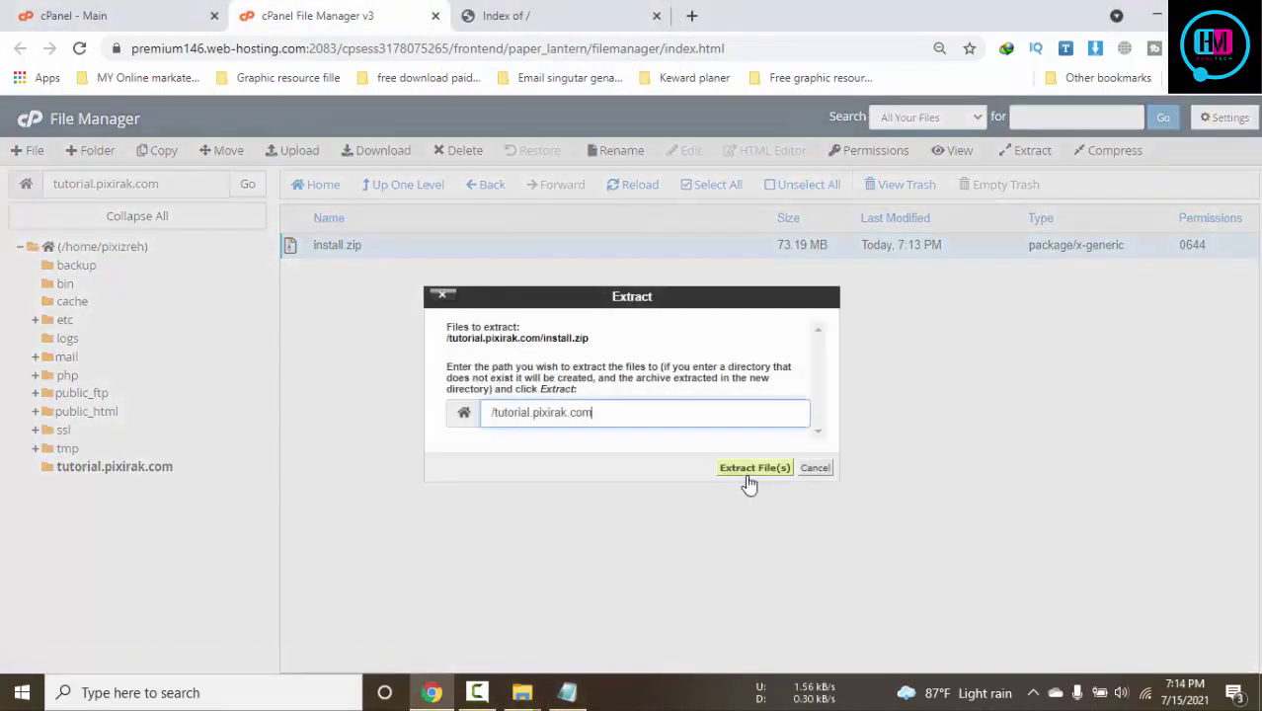
{"action": "left_click", "coordinate": [749, 468]}
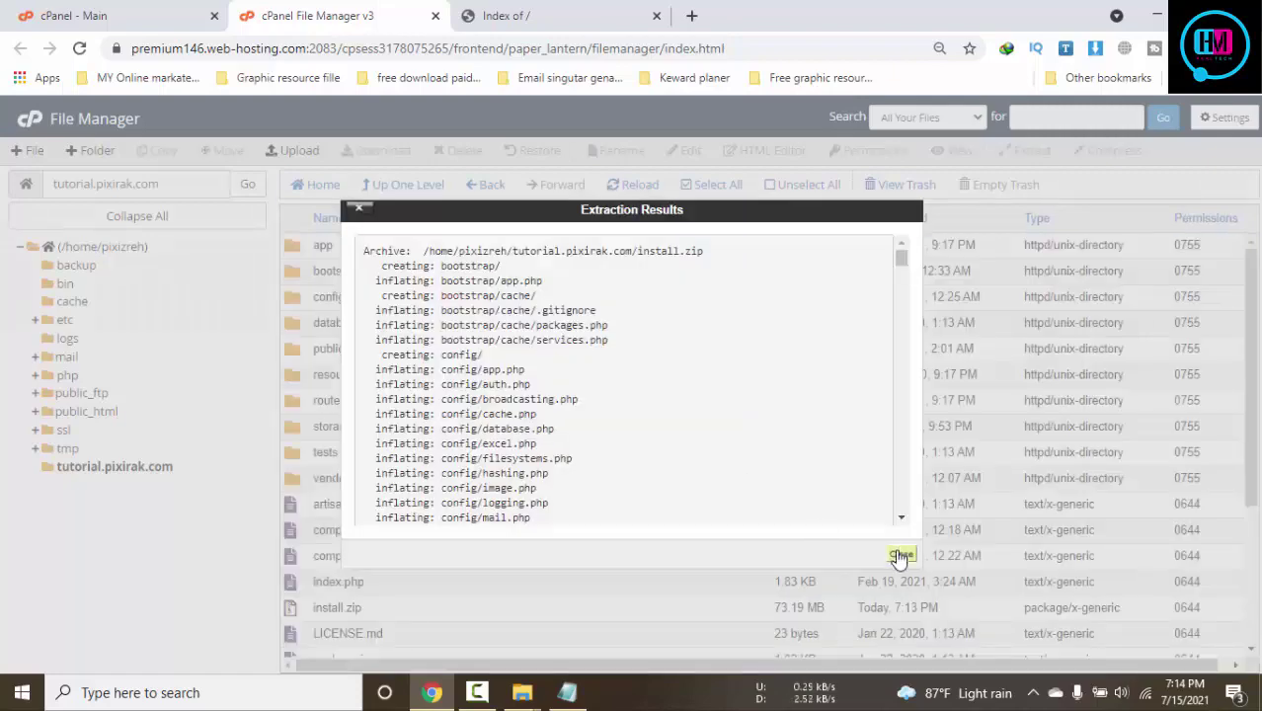
{"action": "left_click", "coordinate": [900, 553]}
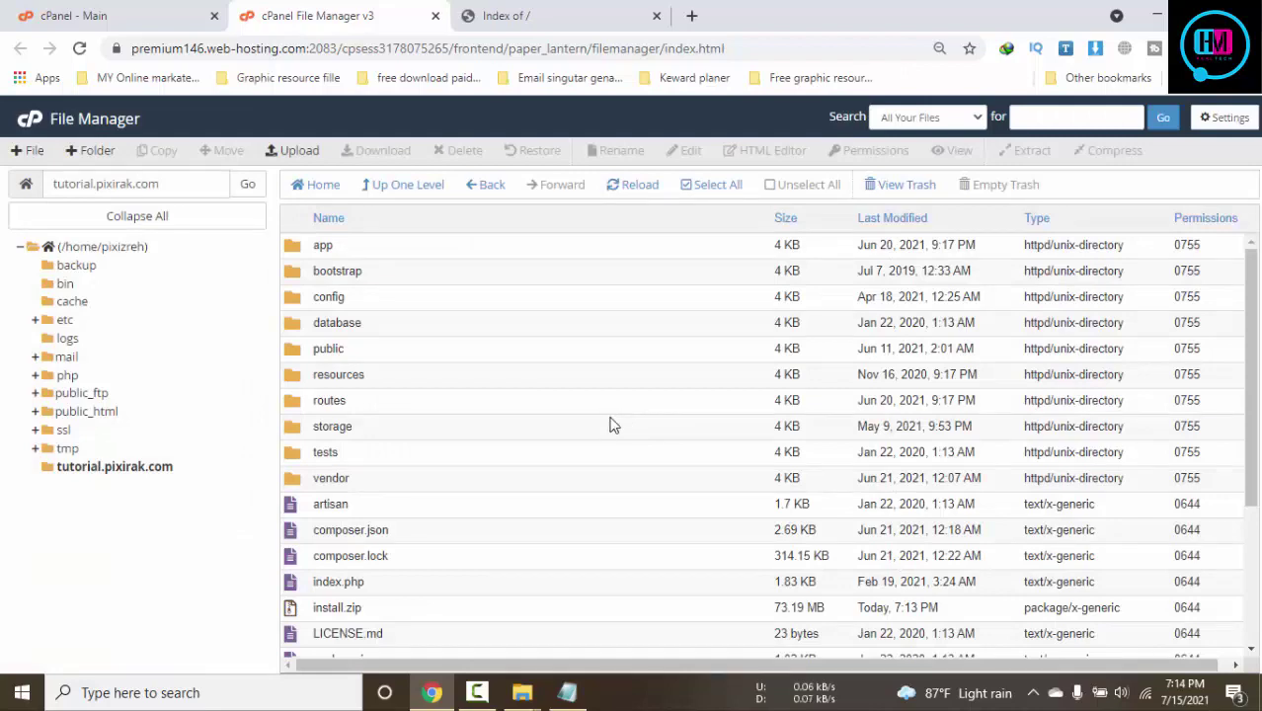
Delete install.zip to the trash and reload the site's Index of / page
{"action": "left_click", "coordinate": [441, 622]}
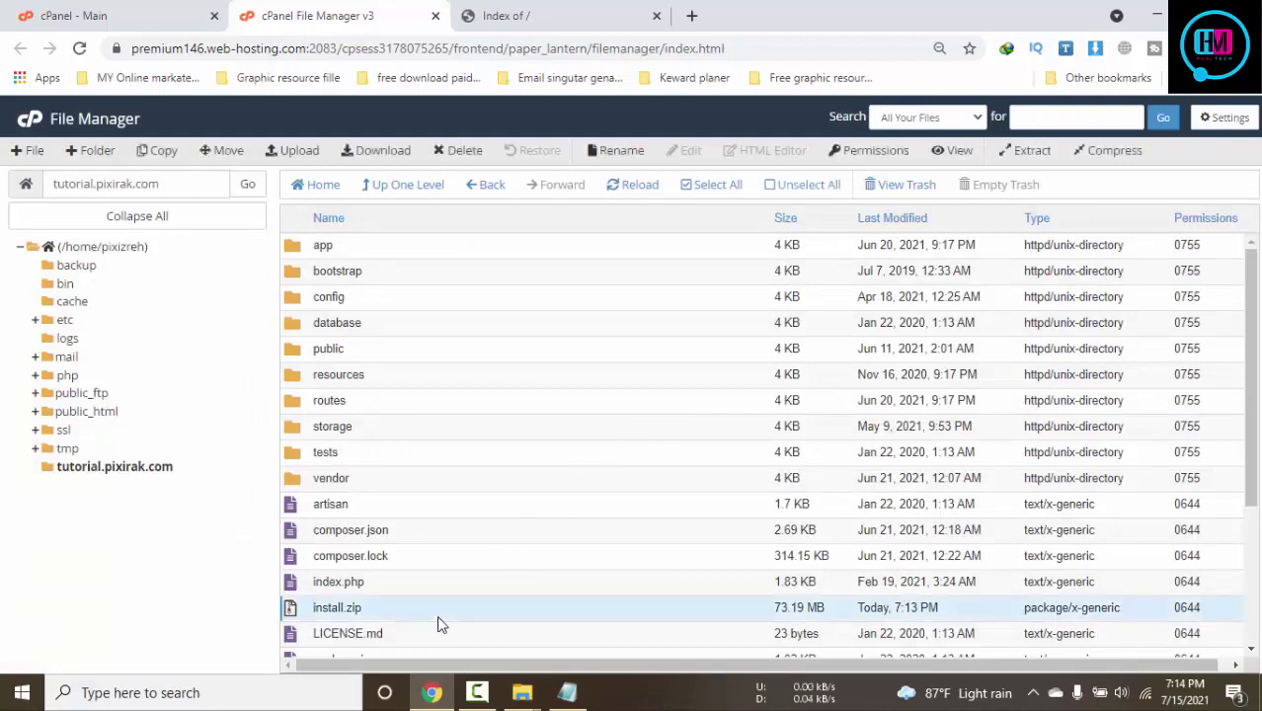
{"action": "key", "text": "Delete"}
{"action": "left_click", "coordinate": [777, 439]}
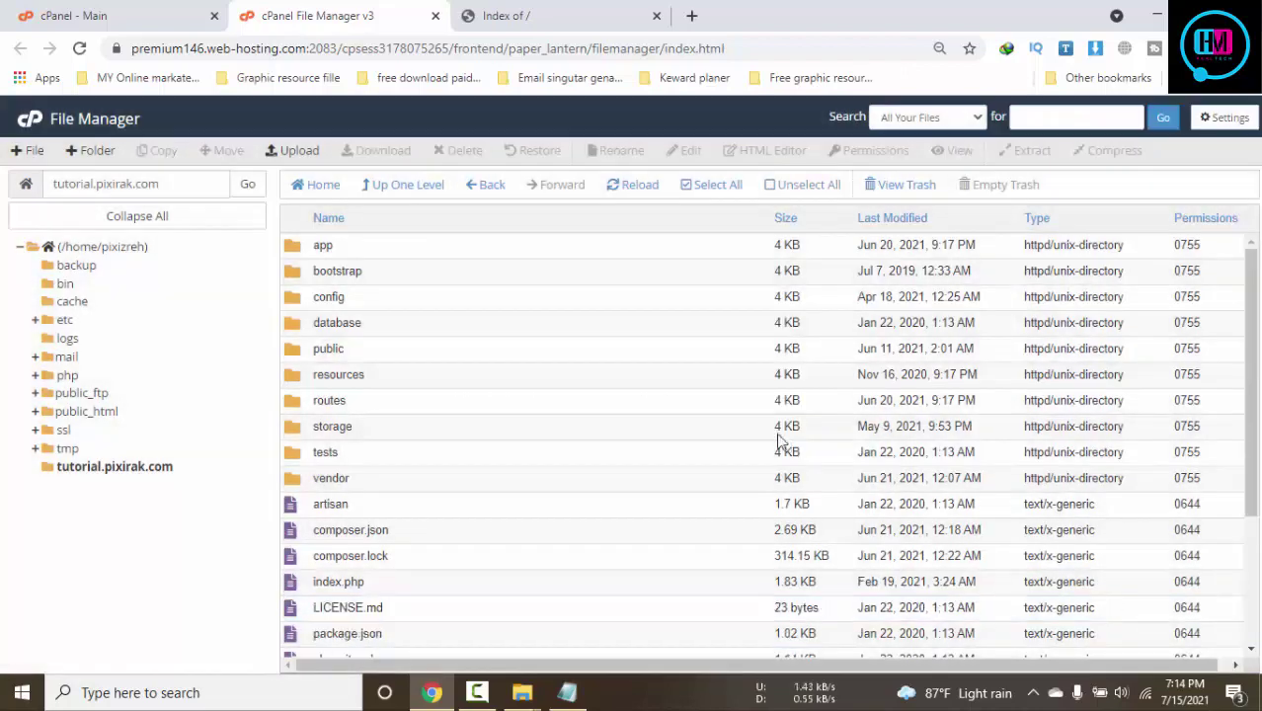
{"action": "left_click", "coordinate": [549, 12]}
{"action": "key", "text": "F5"}
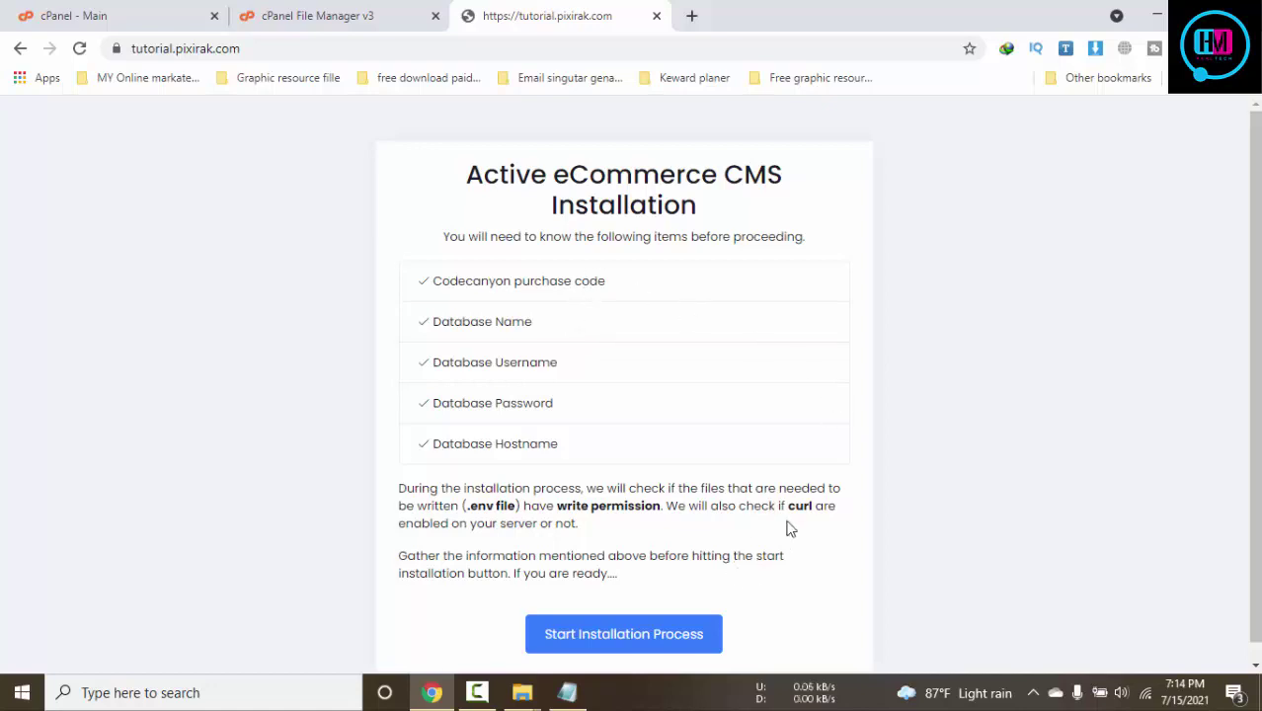
Start the installation process and pass the file permission check
{"action": "scroll", "coordinate": [789, 528], "scroll_direction": "down", "scroll_amount": 1}
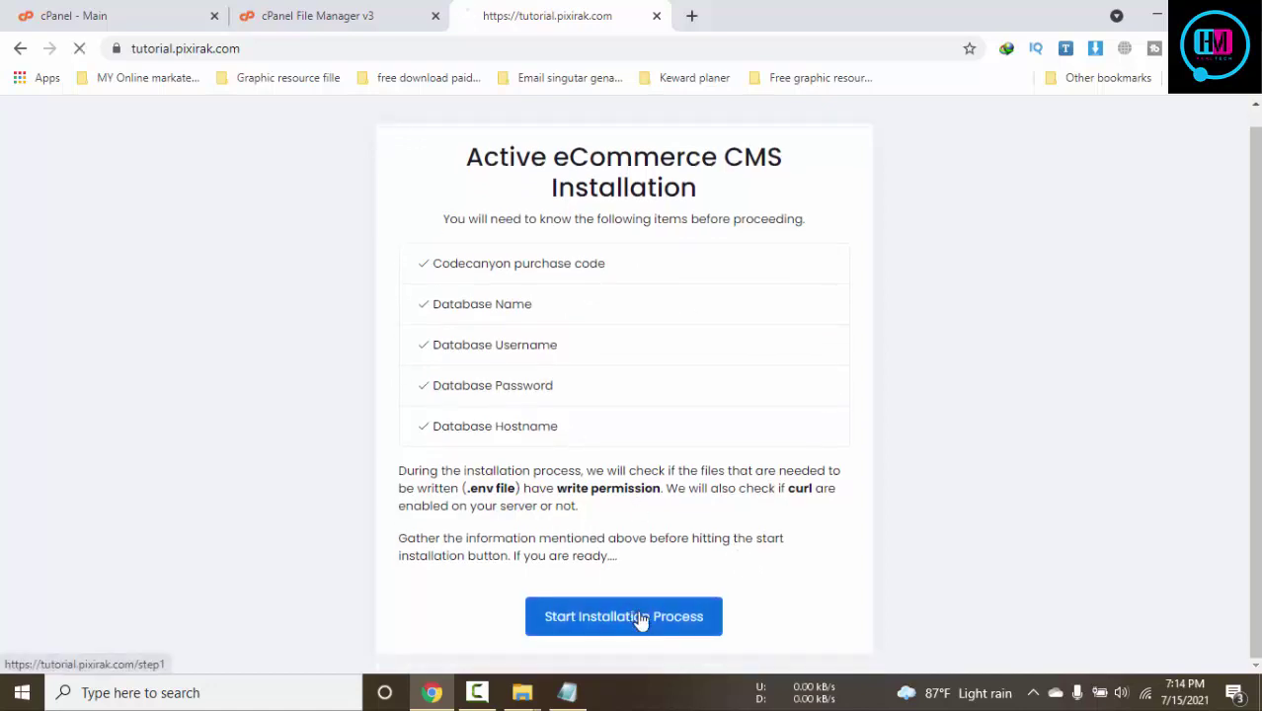
{"action": "left_click", "coordinate": [638, 615]}
{"action": "left_click", "coordinate": [648, 470]}
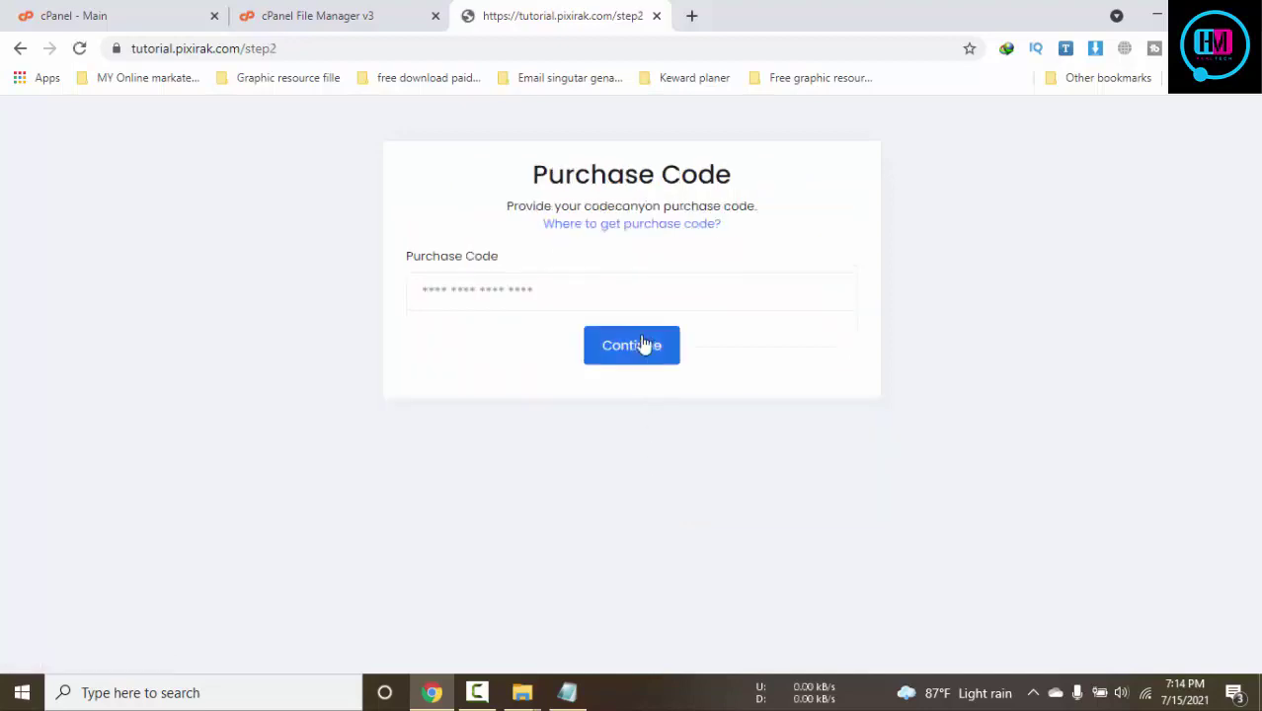
Enter the purchase code, replacing the first entry with a corrected one
{"action": "left_click", "coordinate": [620, 294]}
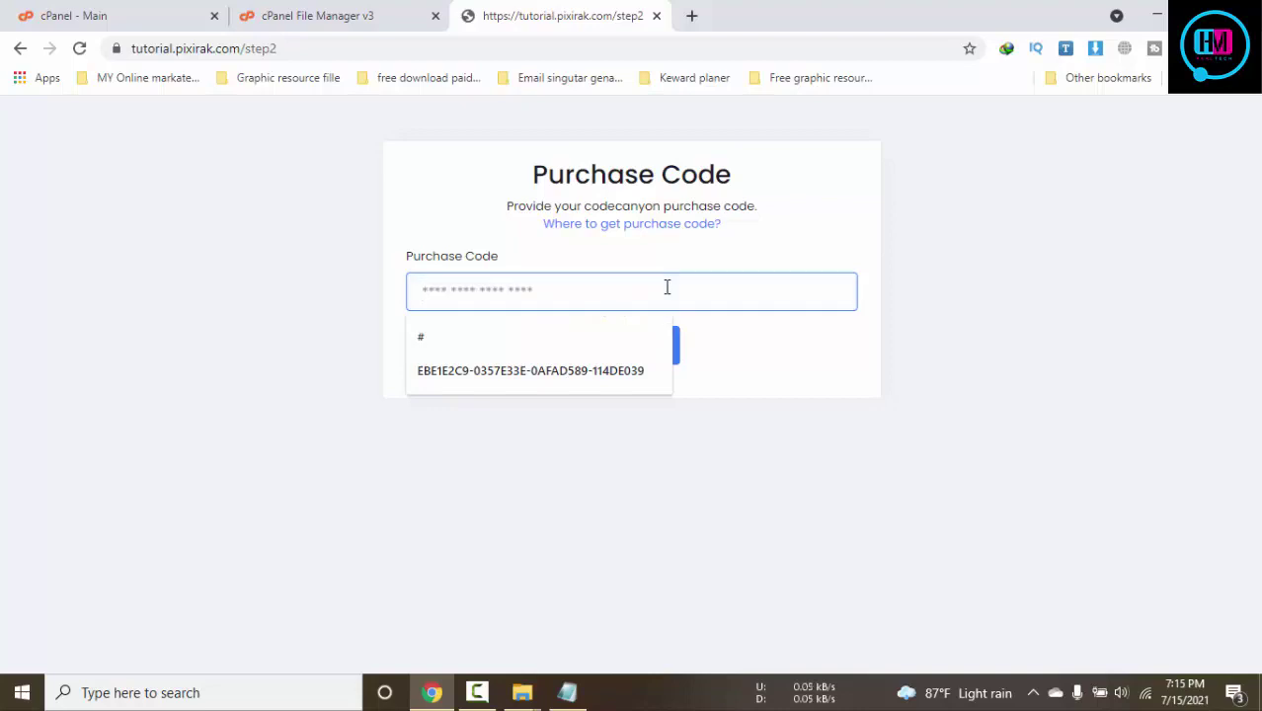
{"action": "type", "text": "pixirak"}
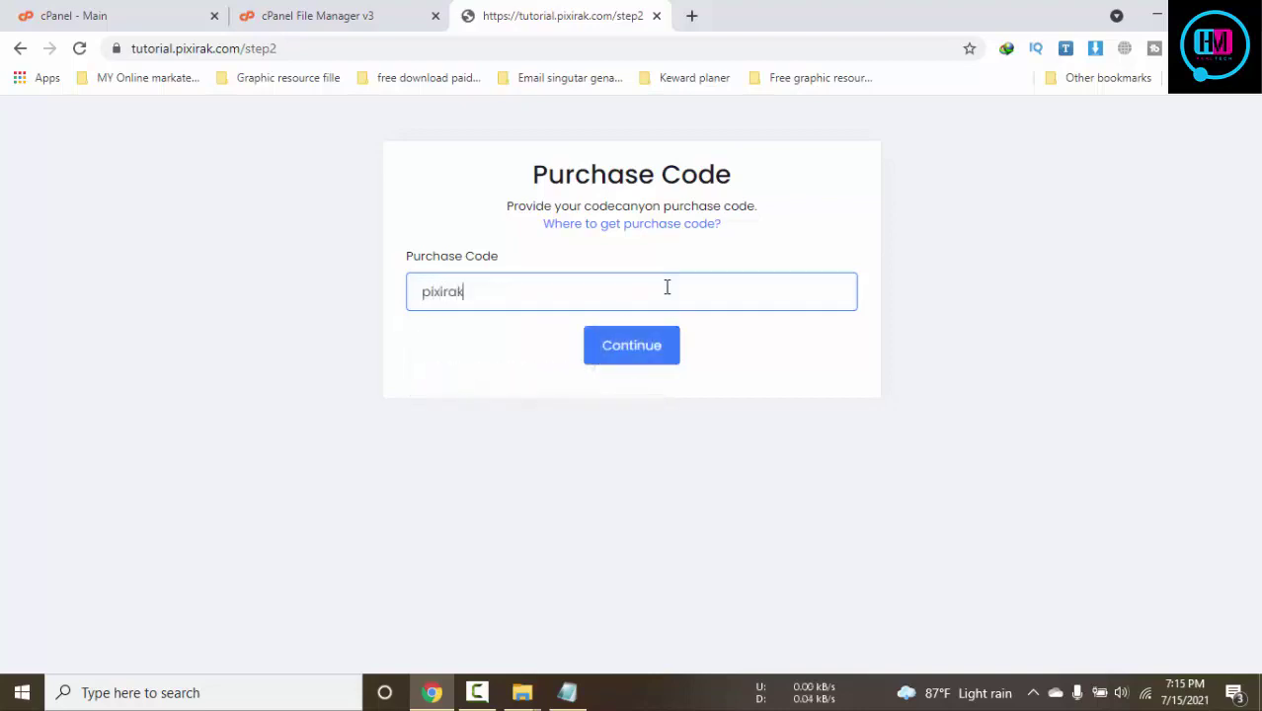
{"action": "type", "text": ".com"}
{"action": "key", "text": "ctrl+a"}
{"action": "type", "text": "jobrak.com"}
Submit the purchase code, then enter host localhost and database name pixizreh_tplpf from the notes
{"action": "left_click", "coordinate": [635, 357]}
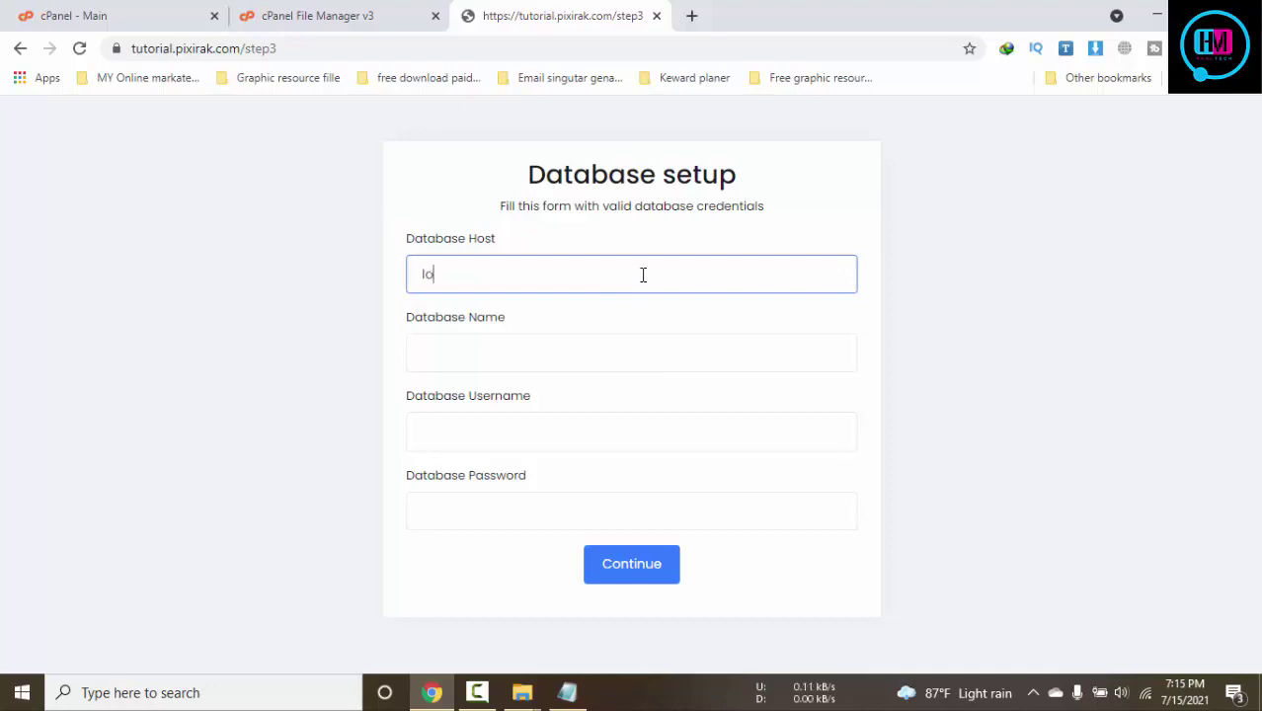
{"action": "left_click", "coordinate": [643, 275]}
{"action": "type", "text": "localhost"}
{"action": "left_click", "coordinate": [594, 373]}
{"action": "left_click", "coordinate": [570, 694]}
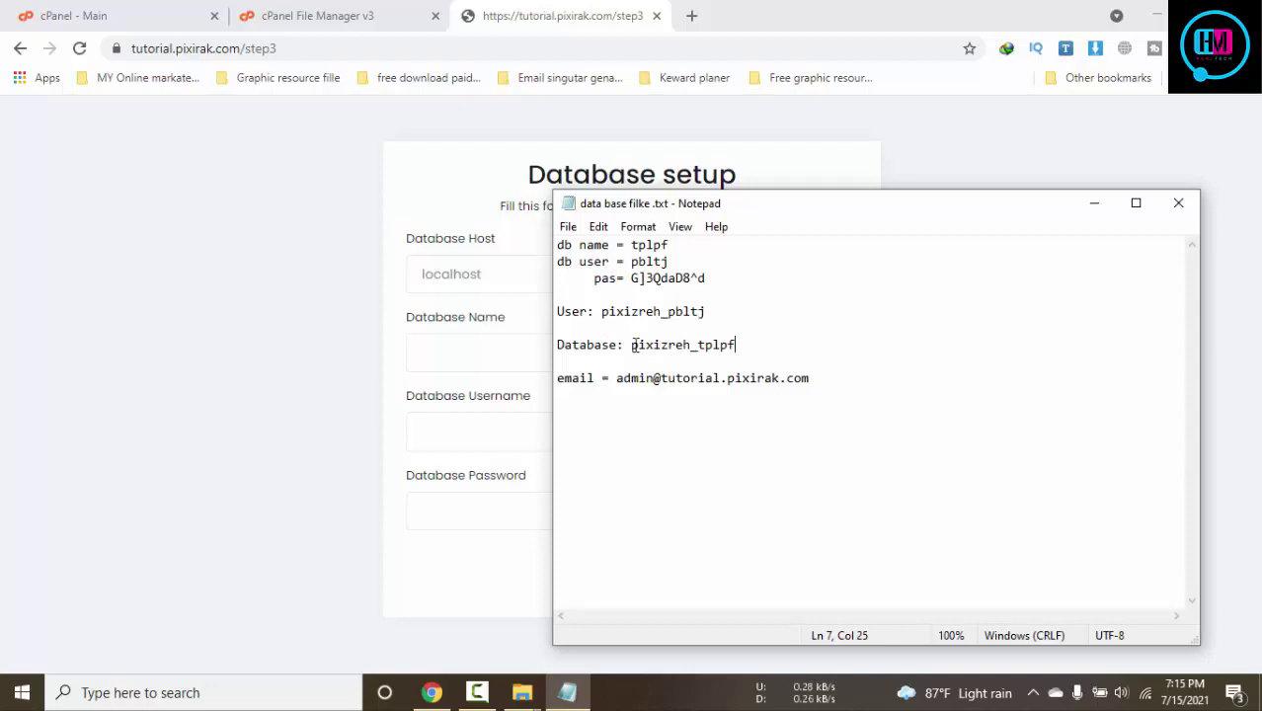
{"action": "left_click", "coordinate": [629, 344]}
{"action": "left_click", "coordinate": [739, 345], "text": "shift"}
{"action": "key", "text": "ctrl+c"}
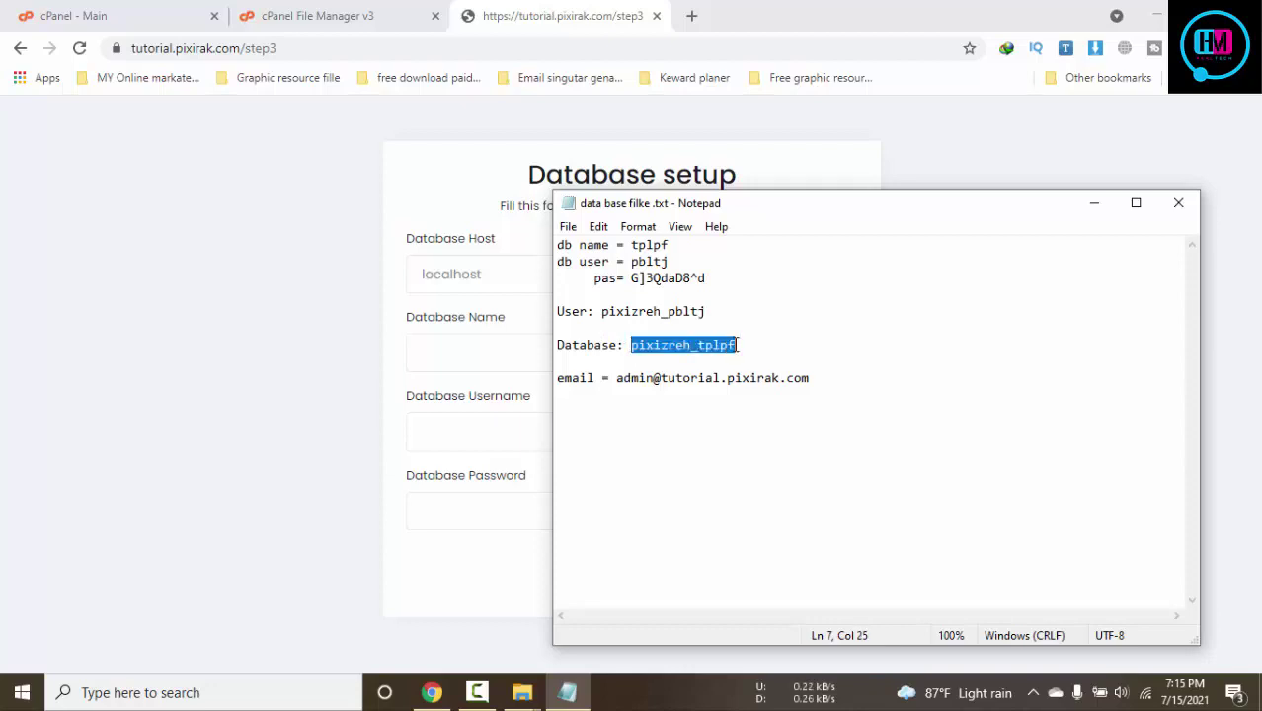
{"action": "left_click", "coordinate": [490, 355]}
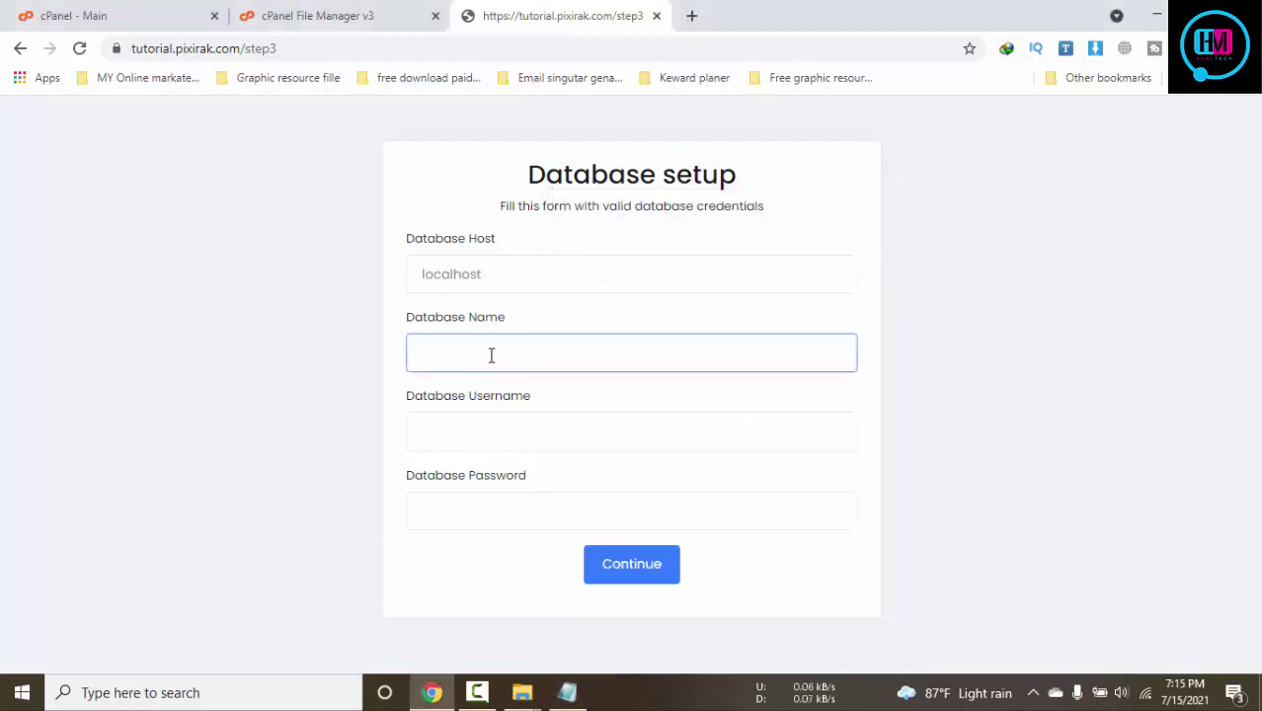
{"action": "key", "text": "ctrl+v"}
Copy the database username and password from the notes into the form and submit it
{"action": "left_click", "coordinate": [568, 692]}
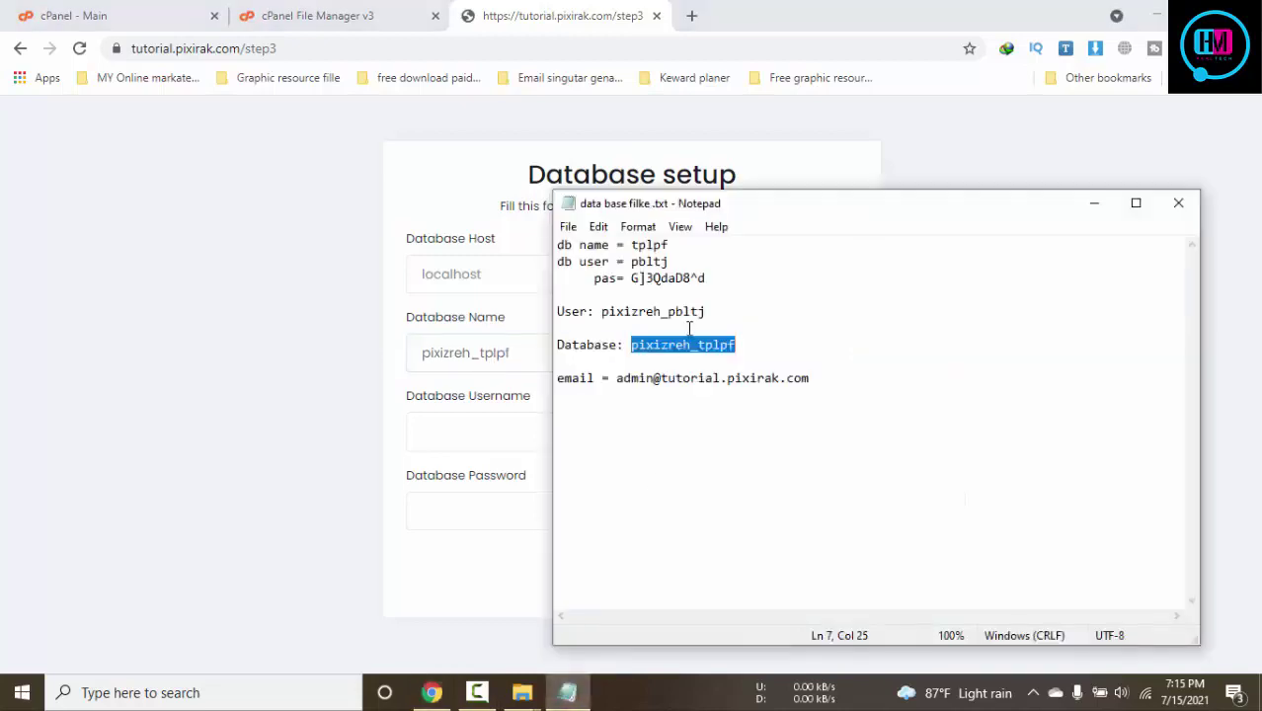
{"action": "left_click", "coordinate": [604, 314]}
{"action": "left_click", "coordinate": [725, 320], "text": "shift"}
{"action": "key", "text": "ctrl+c"}
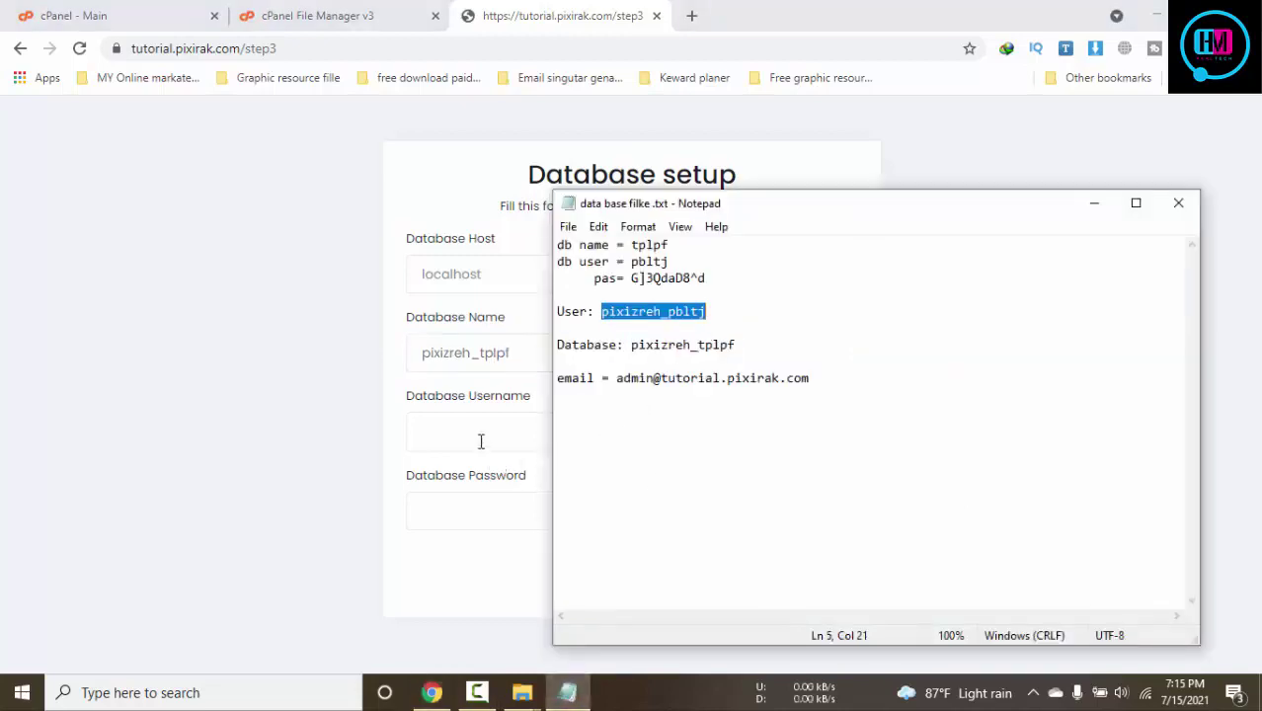
{"action": "left_click", "coordinate": [482, 440]}
{"action": "key", "text": "ctrl+v"}
{"action": "left_click", "coordinate": [559, 703]}
{"action": "left_click_drag", "start_coordinate": [633, 278], "coordinate": [729, 279]}
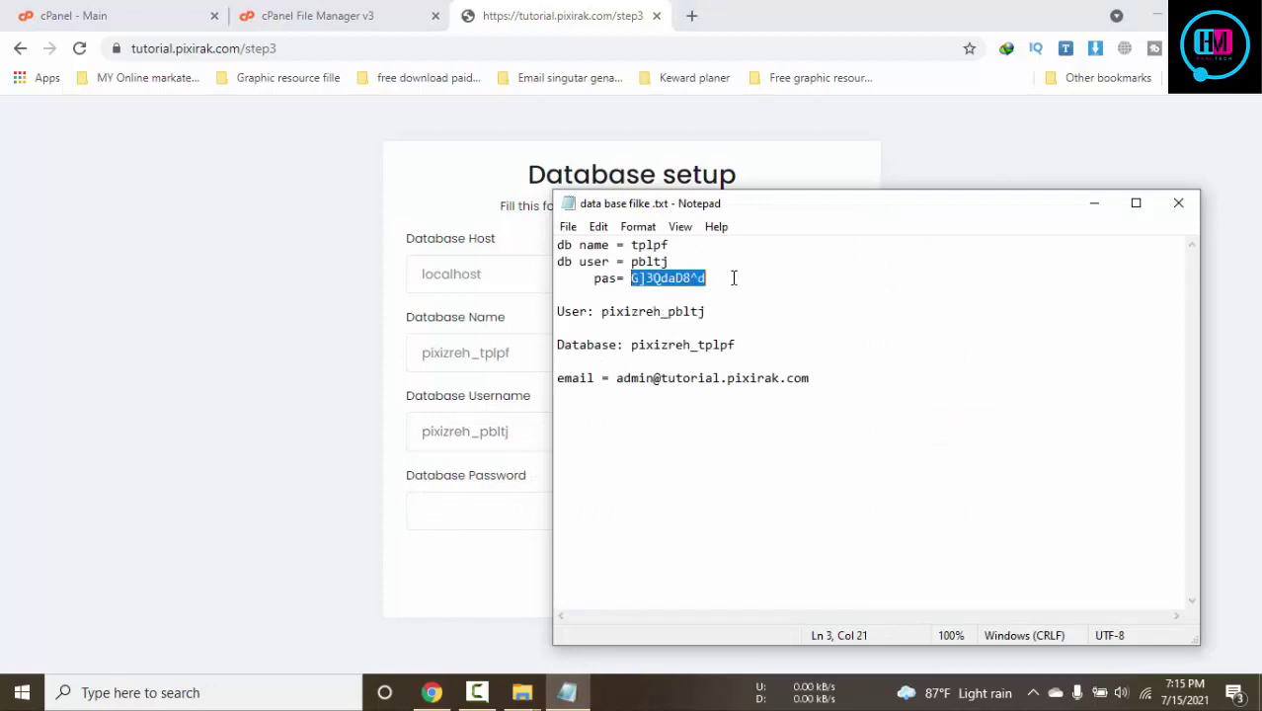
{"action": "left_click", "coordinate": [492, 516]}
{"action": "key", "text": "ctrl+v"}
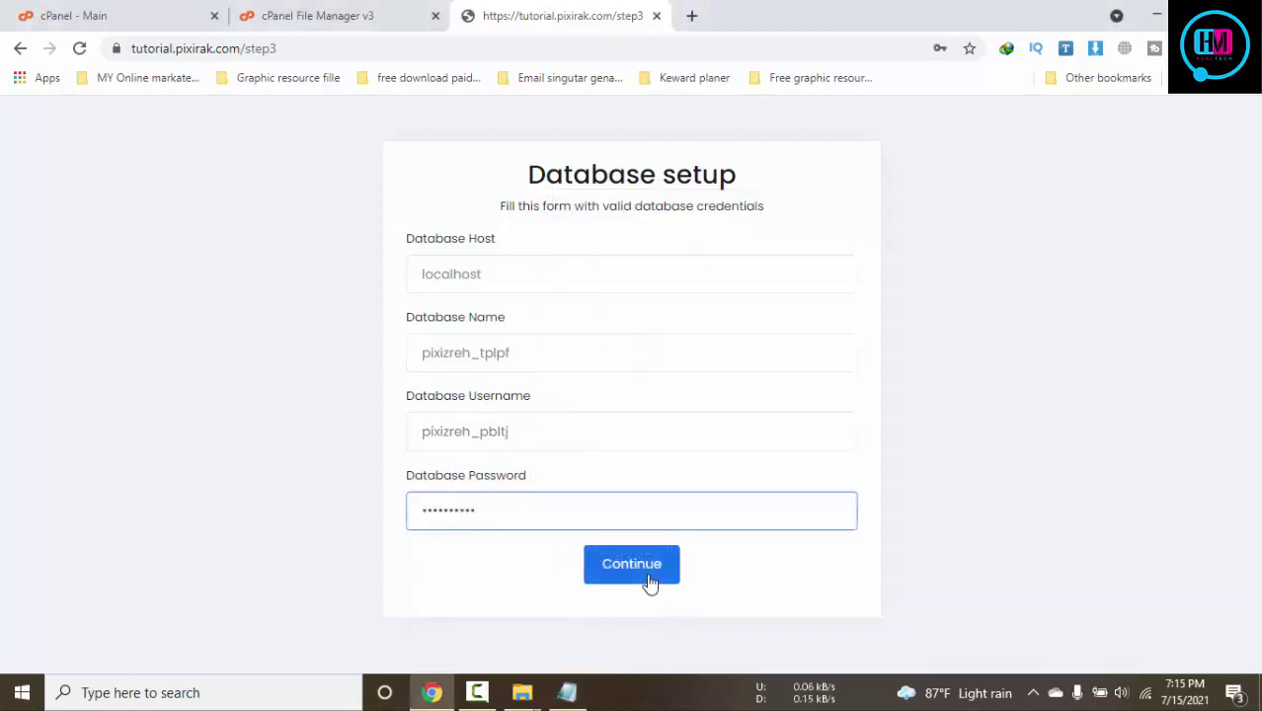
{"action": "left_click", "coordinate": [647, 579]}
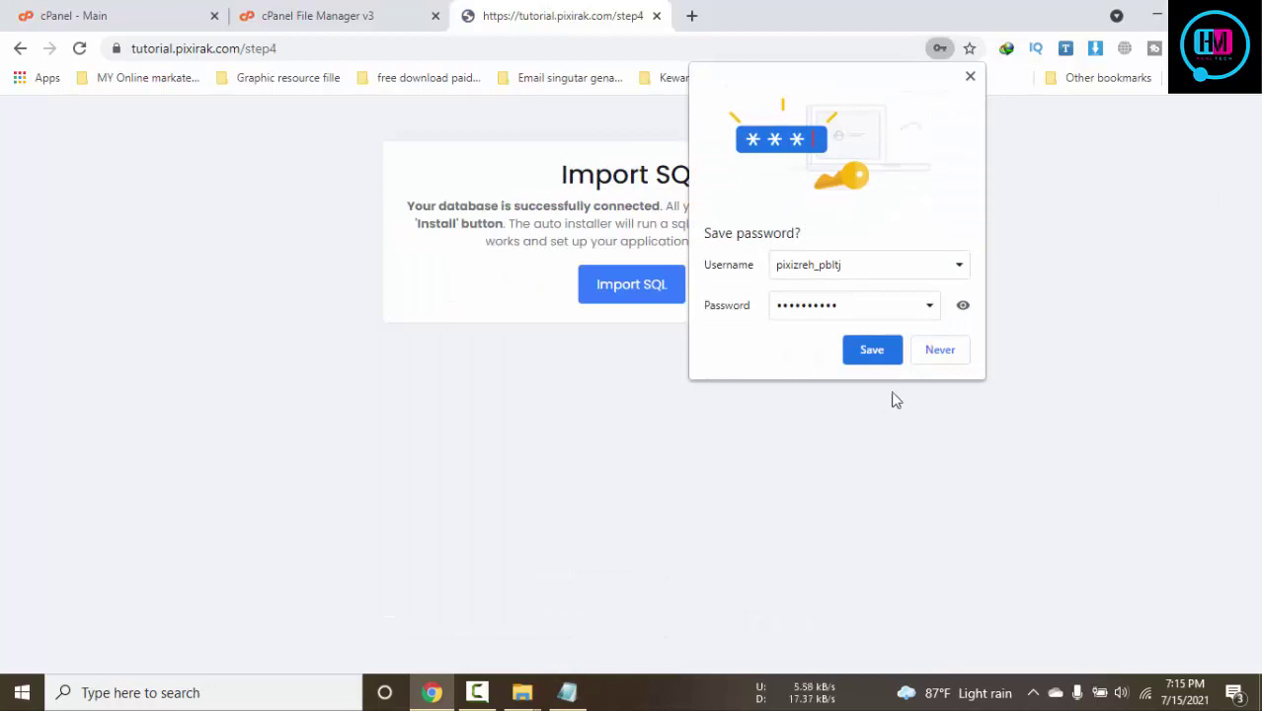
Decline saving the password, import the SQL data, and paste the admin e-mail from the notes
{"action": "left_click", "coordinate": [922, 353]}
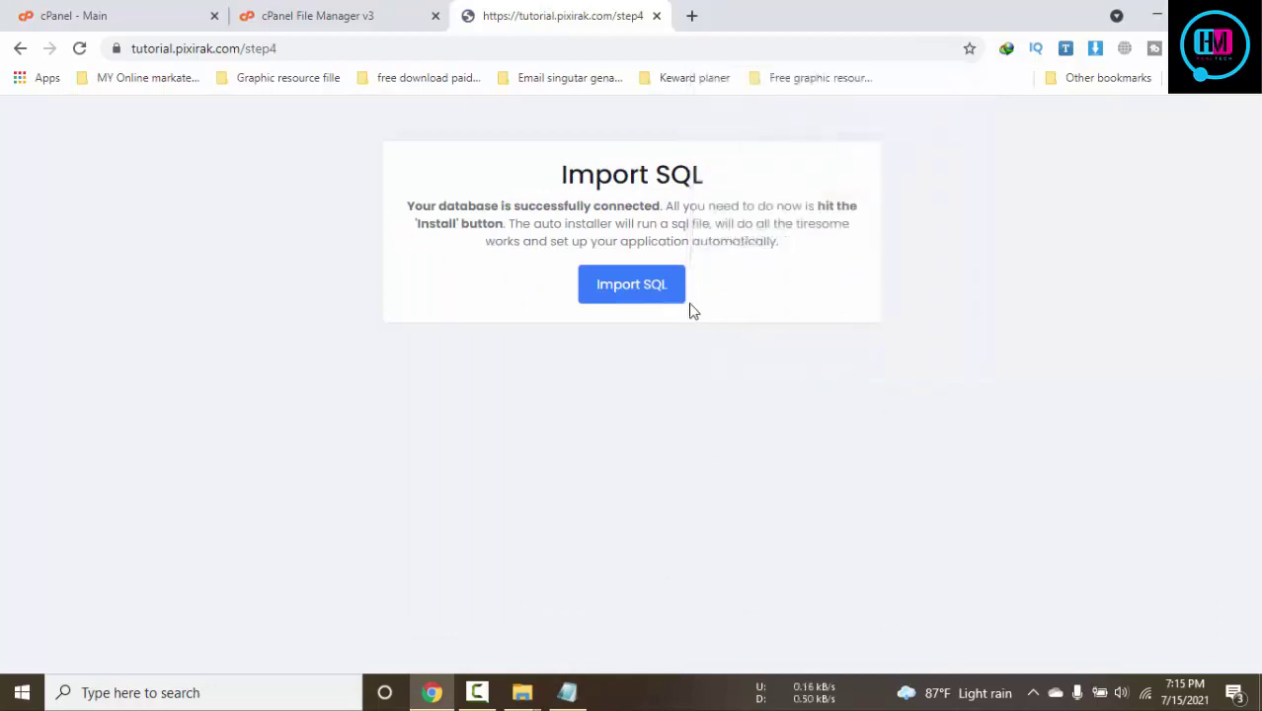
{"action": "left_click", "coordinate": [635, 292]}
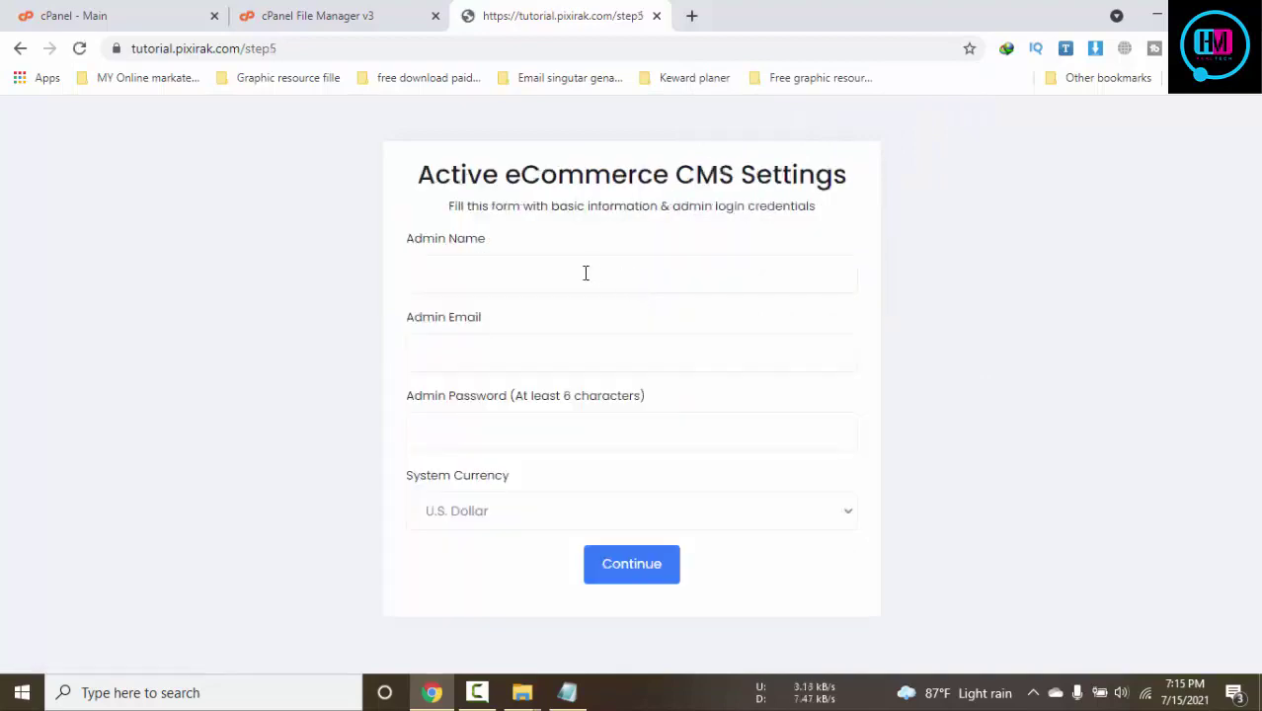
{"action": "left_click", "coordinate": [567, 692]}
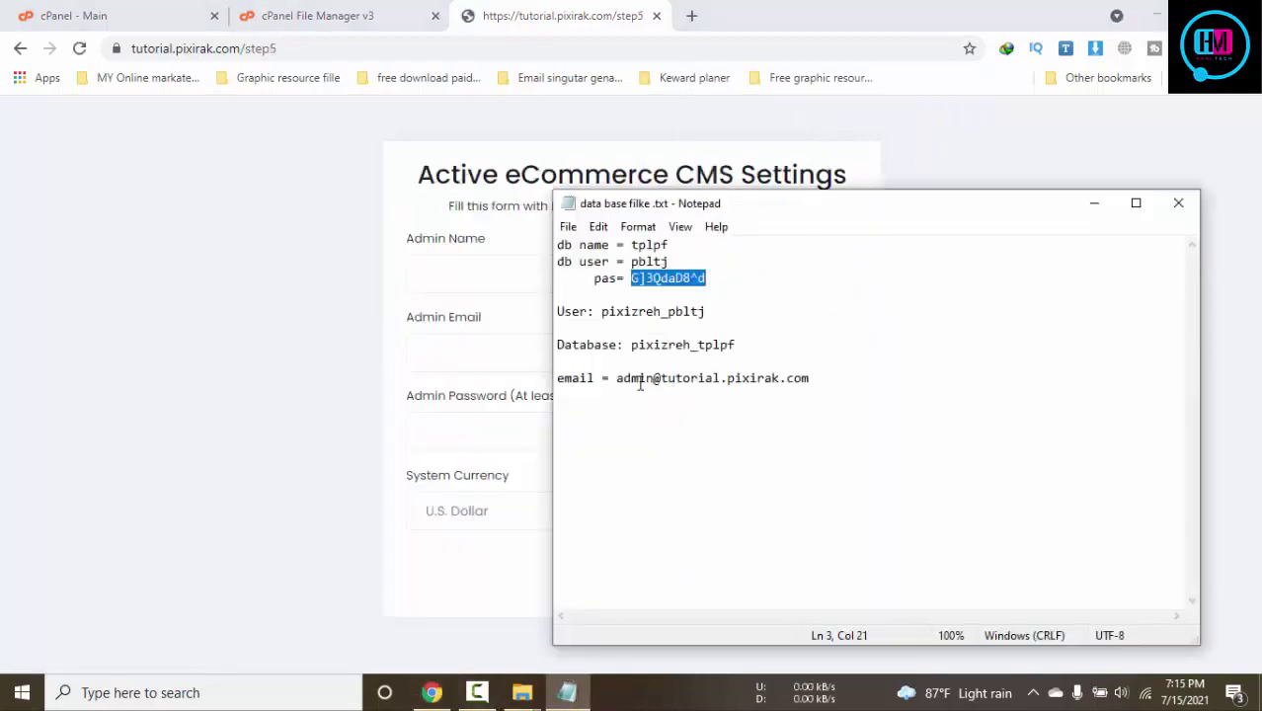
{"action": "left_click_drag", "start_coordinate": [618, 380], "coordinate": [813, 379]}
{"action": "key", "text": "ctrl+c"}
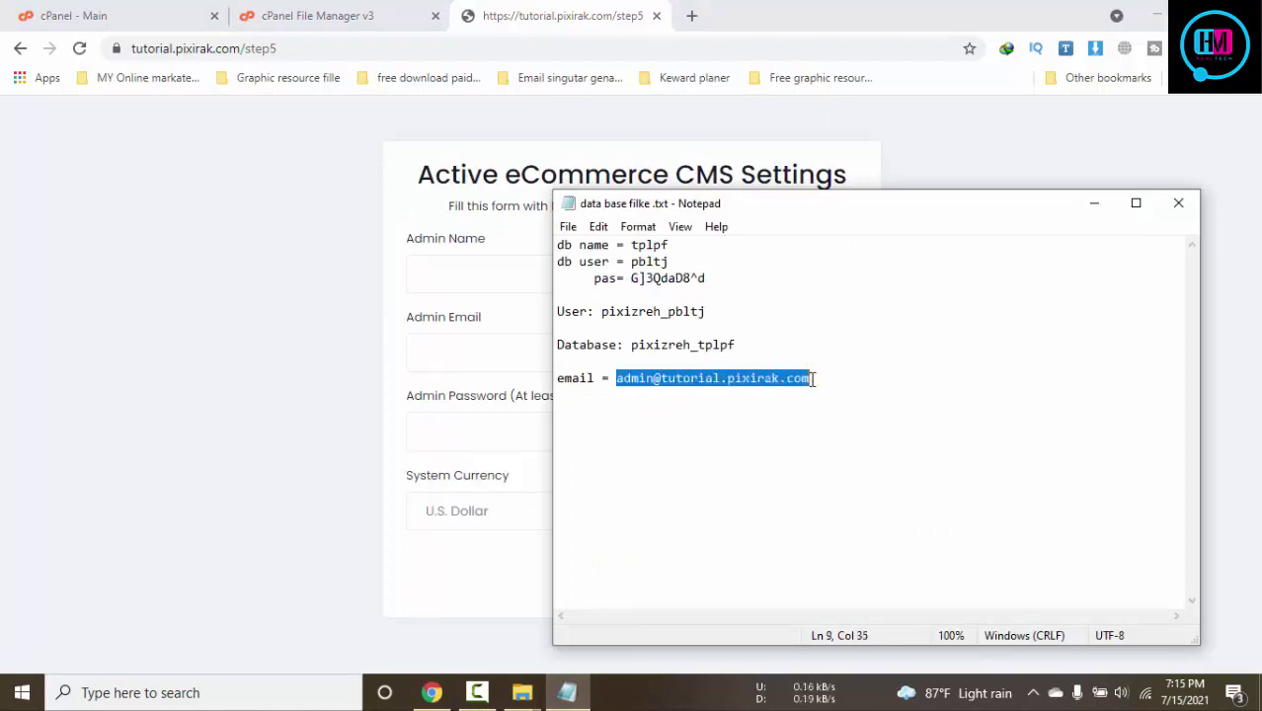
{"action": "left_click", "coordinate": [496, 352]}
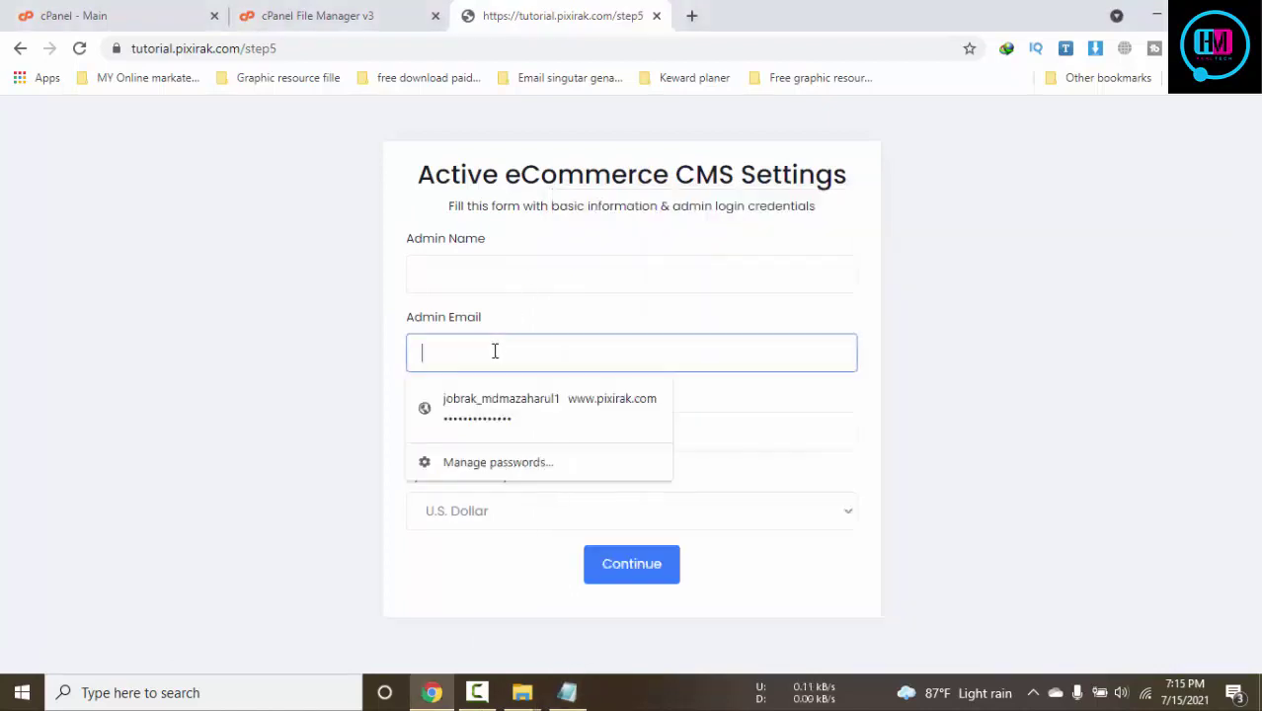
{"action": "key", "text": "ctrl+v"}
Set the Admin Name to 'tp'
{"action": "left_click", "coordinate": [578, 276]}
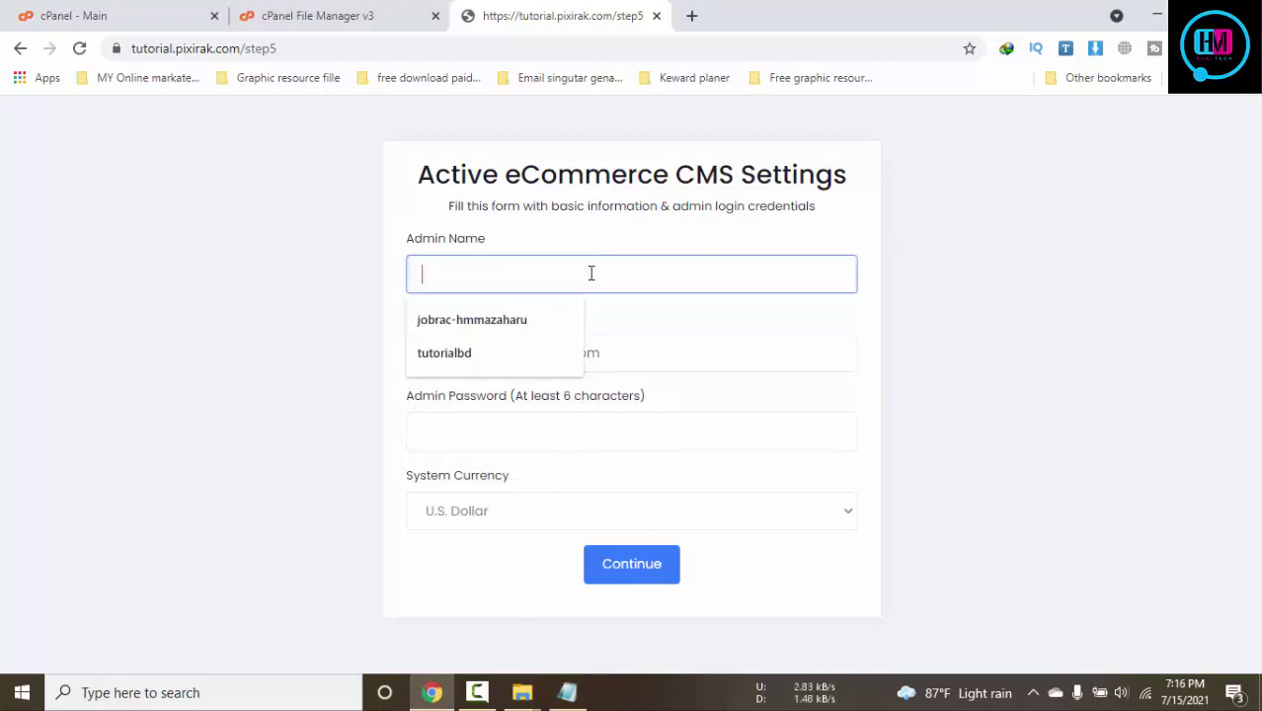
{"action": "left_click", "coordinate": [717, 319]}
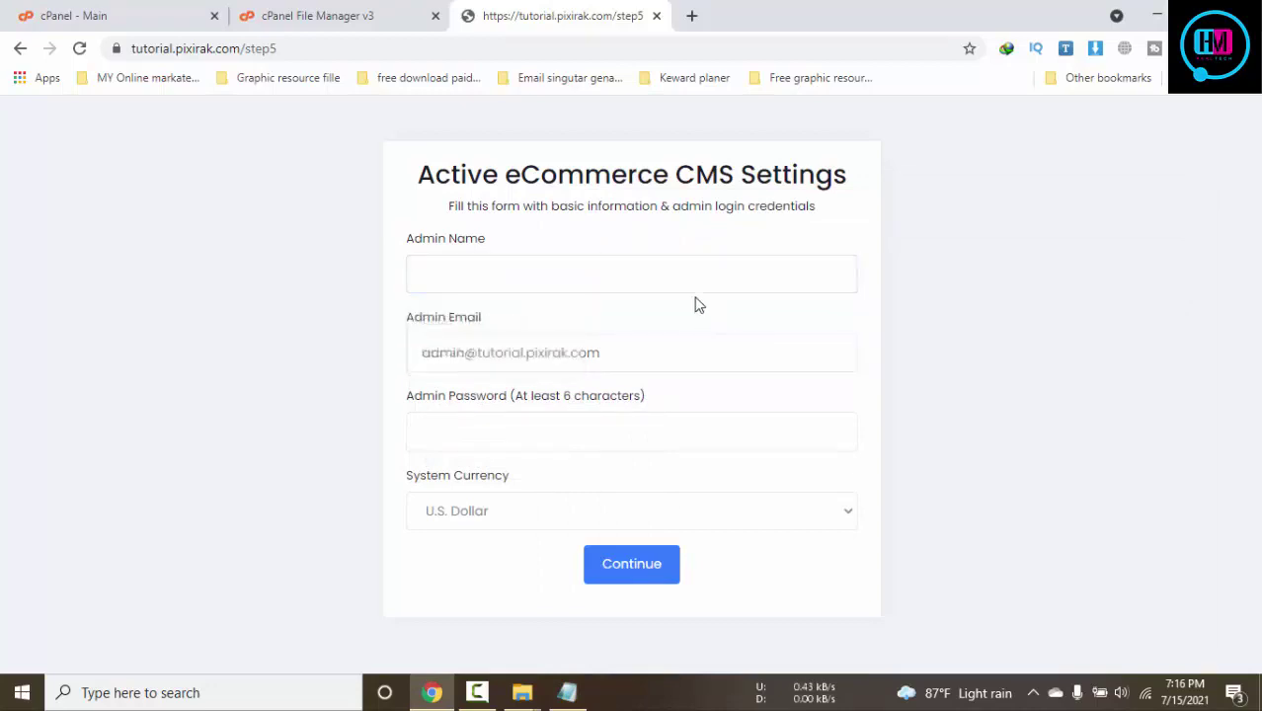
{"action": "left_click", "coordinate": [693, 277]}
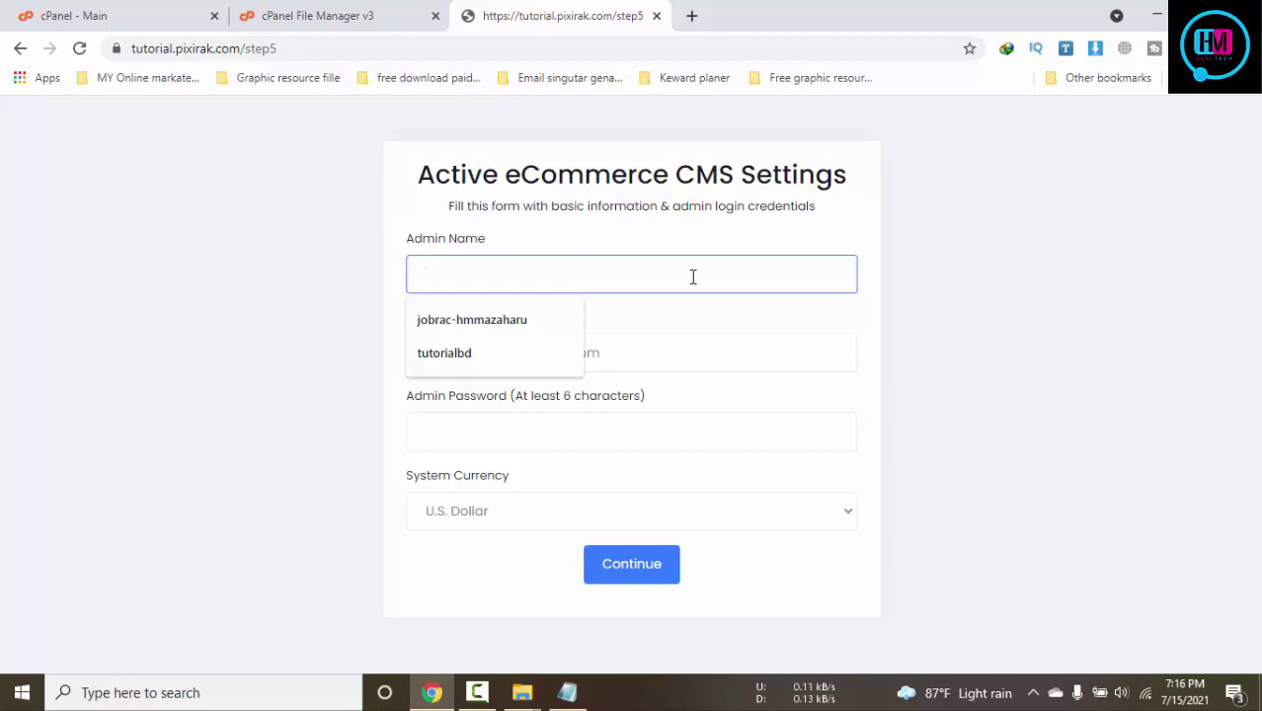
{"action": "left_click", "coordinate": [506, 356]}
{"action": "left_click_drag", "start_coordinate": [561, 274], "coordinate": [302, 285]}
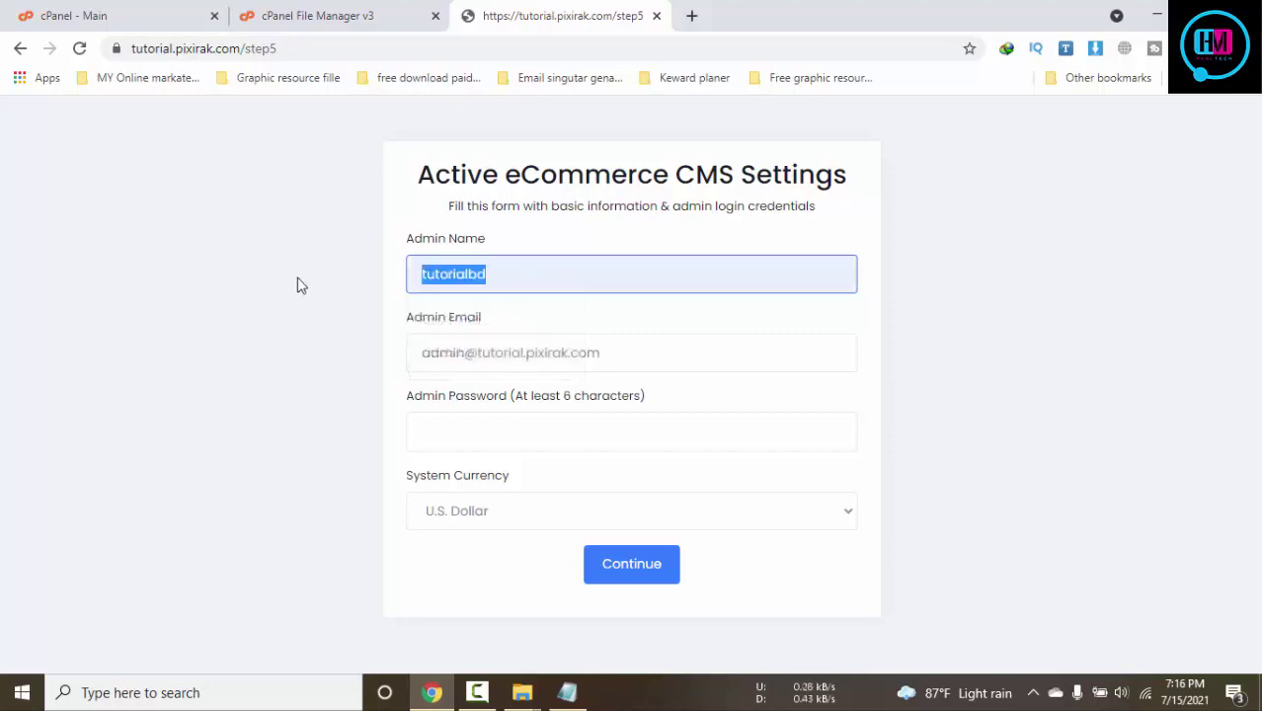
{"action": "type", "text": "tpjp"}
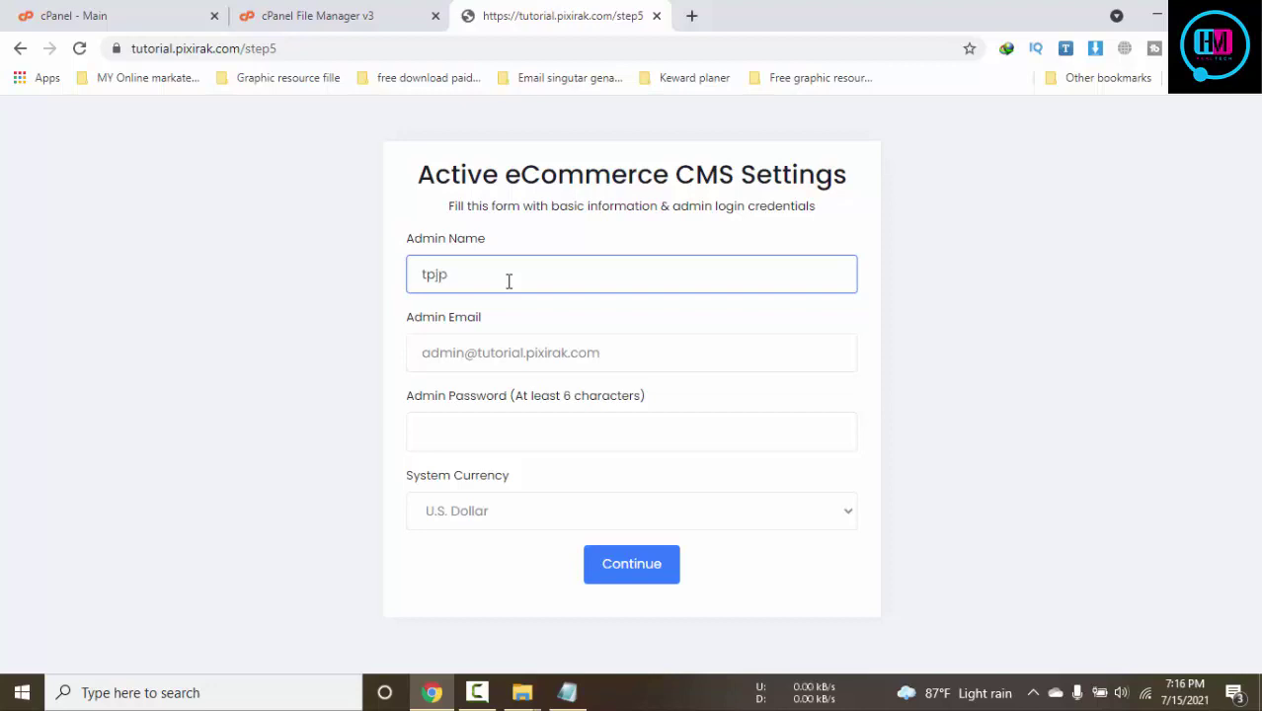
Dismiss the Admin Password suggestions and bring the credentials notes up below the email line
{"action": "left_click", "coordinate": [495, 435]}
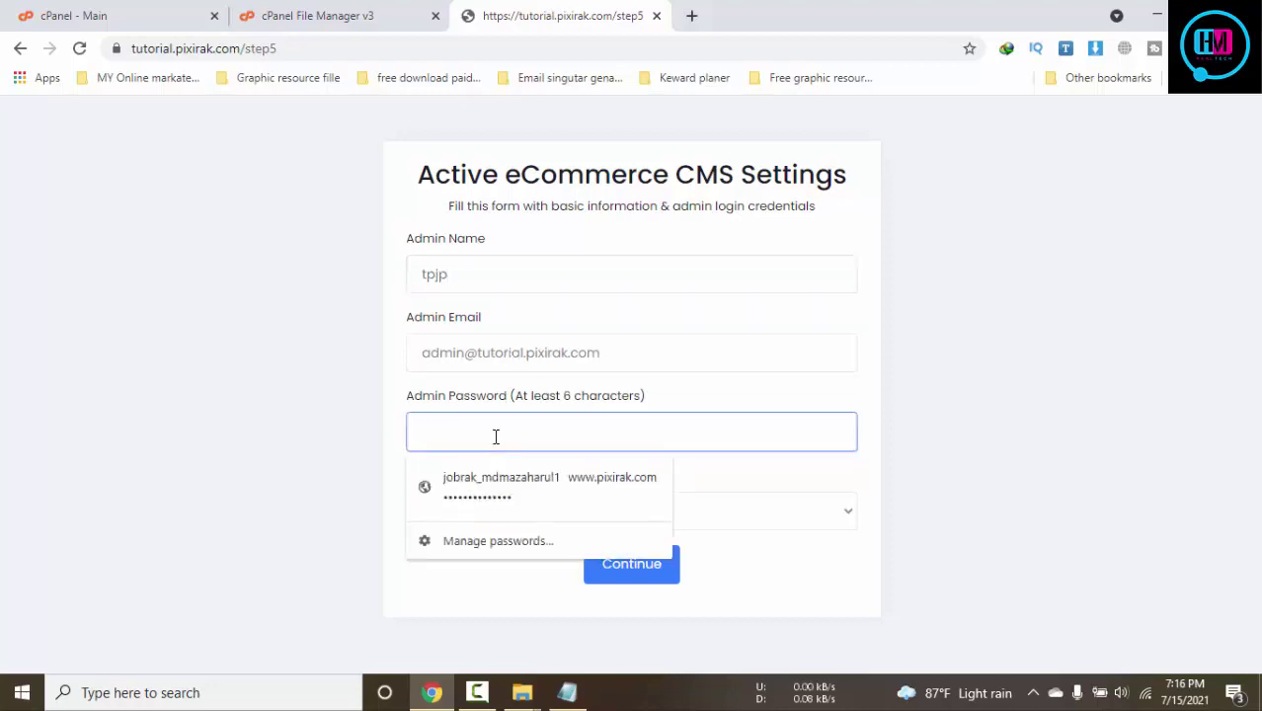
{"action": "left_click", "coordinate": [297, 388]}
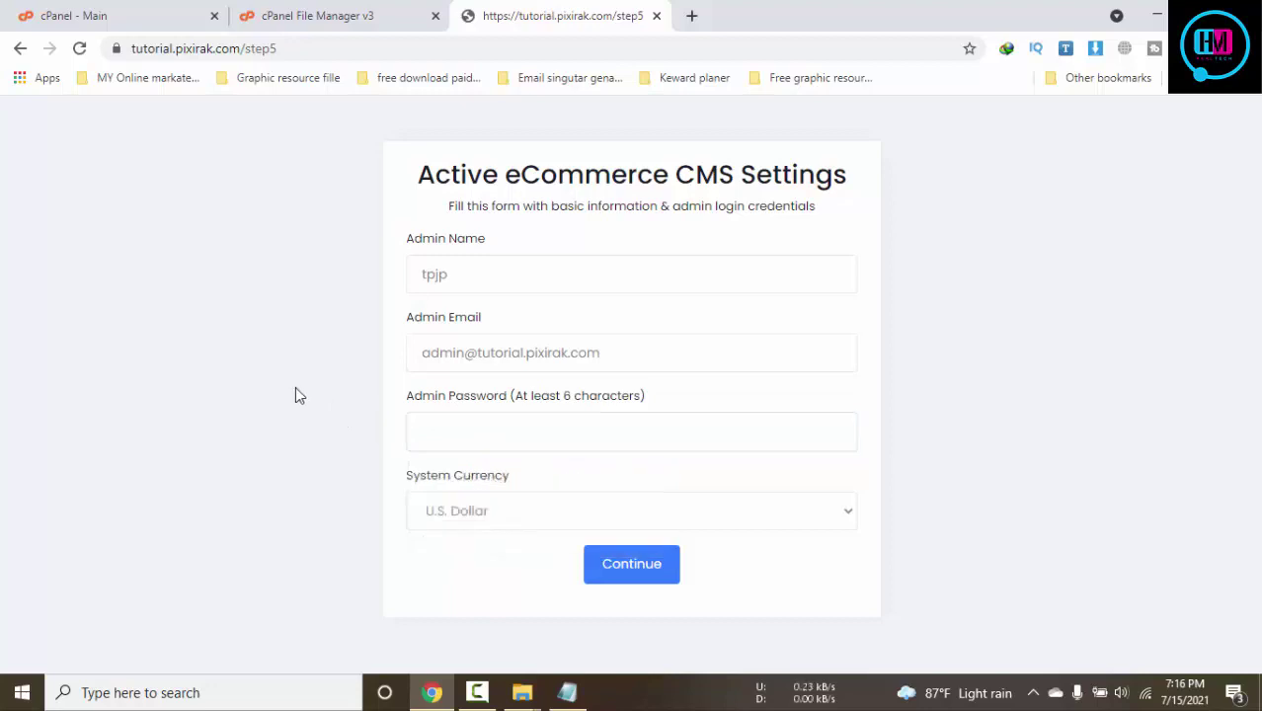
{"action": "left_click", "coordinate": [476, 440]}
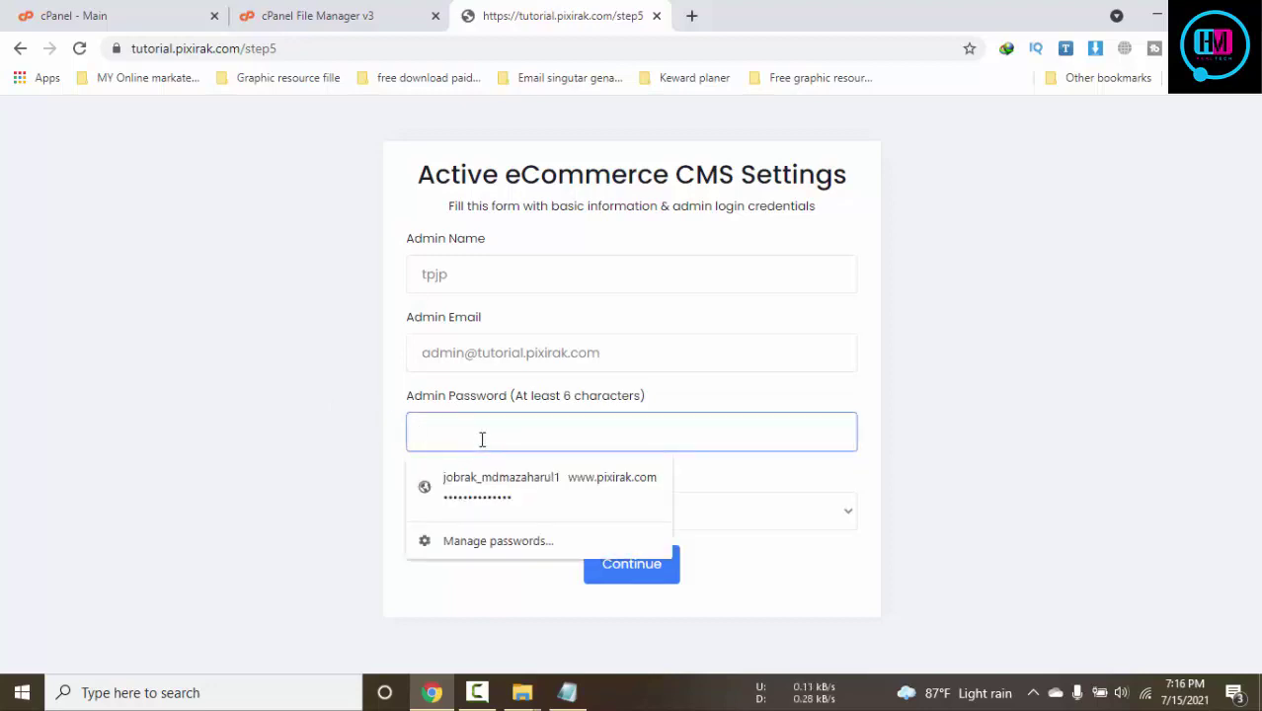
{"action": "left_click", "coordinate": [1001, 431]}
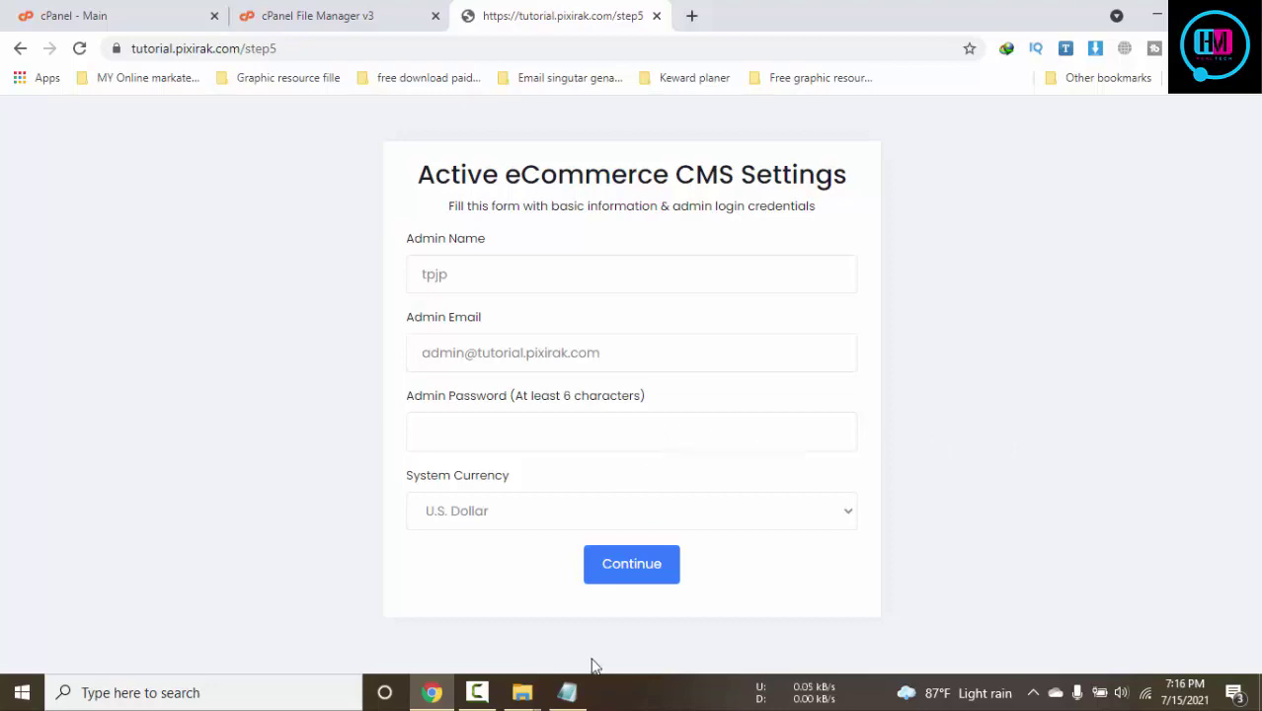
{"action": "left_click", "coordinate": [568, 691]}
{"action": "left_click", "coordinate": [667, 457]}
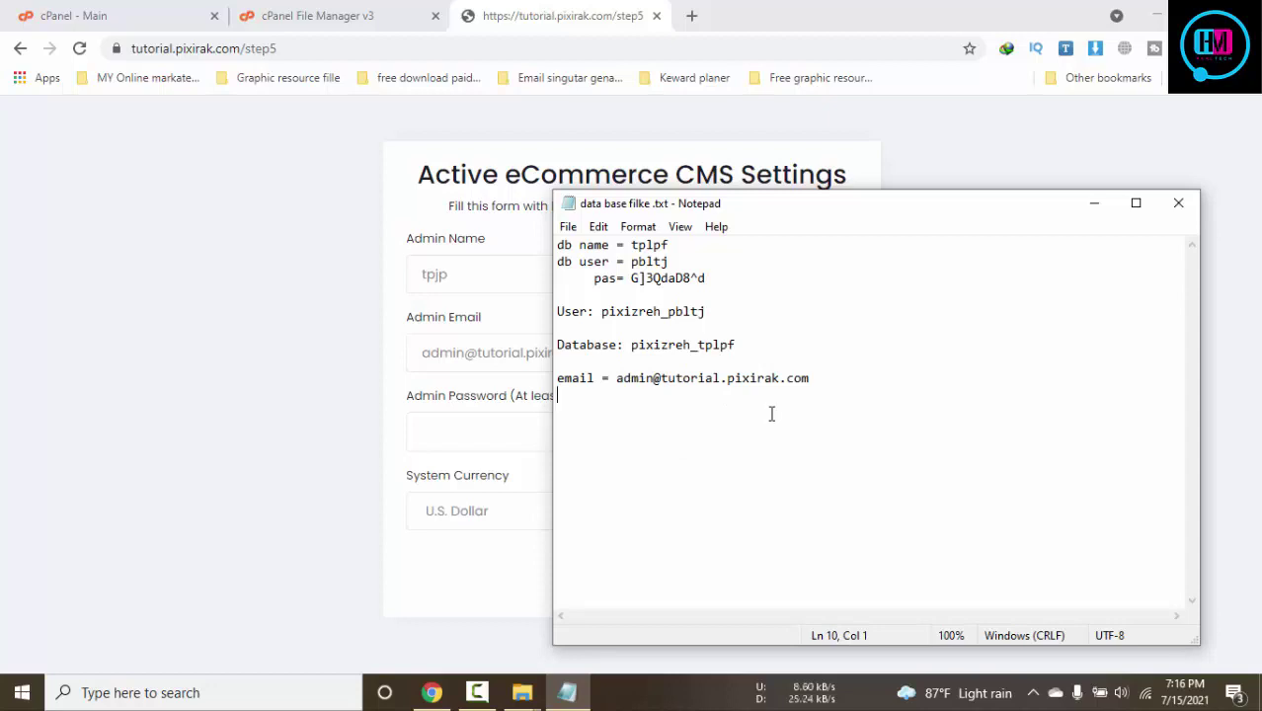
Record an 'admin pad' password line in the notes, save it, and paste that password into Admin Password
{"action": "type", "text": "j"}
{"action": "key", "text": "BackSpace"}
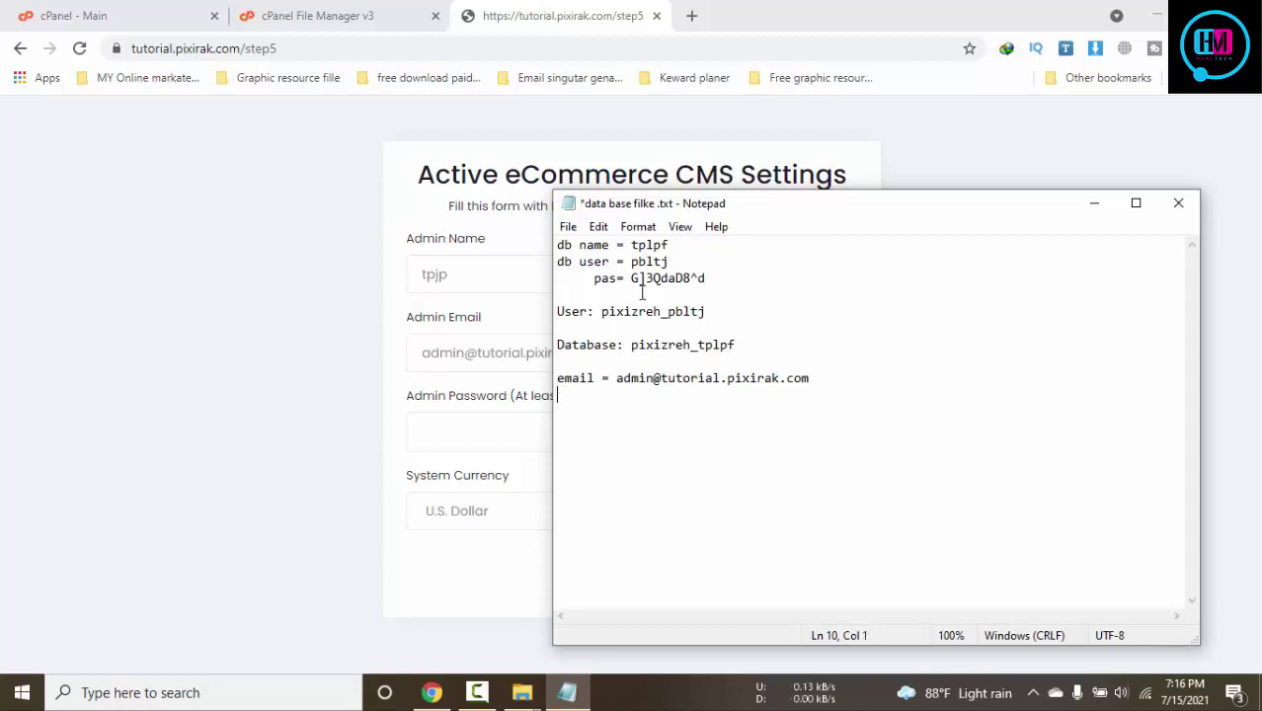
{"action": "left_click_drag", "start_coordinate": [629, 279], "coordinate": [715, 280]}
{"action": "key", "text": "ctrl+c"}
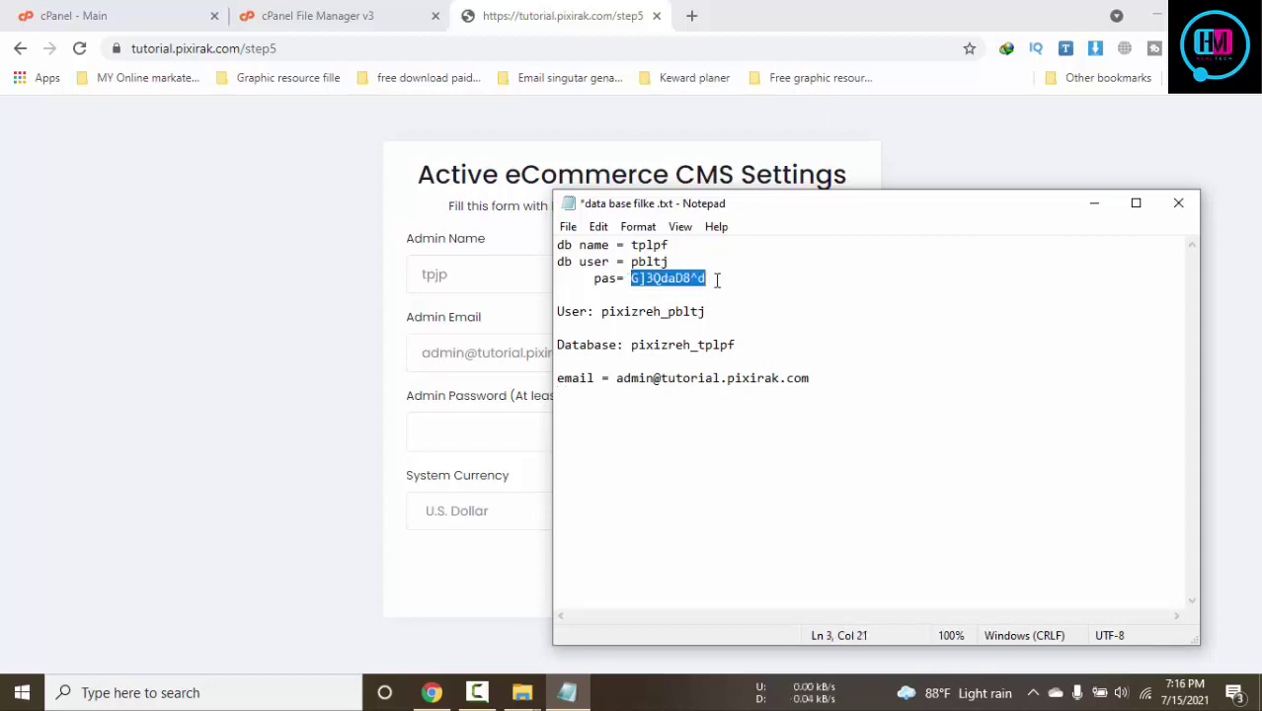
{"action": "left_click", "coordinate": [840, 393]}
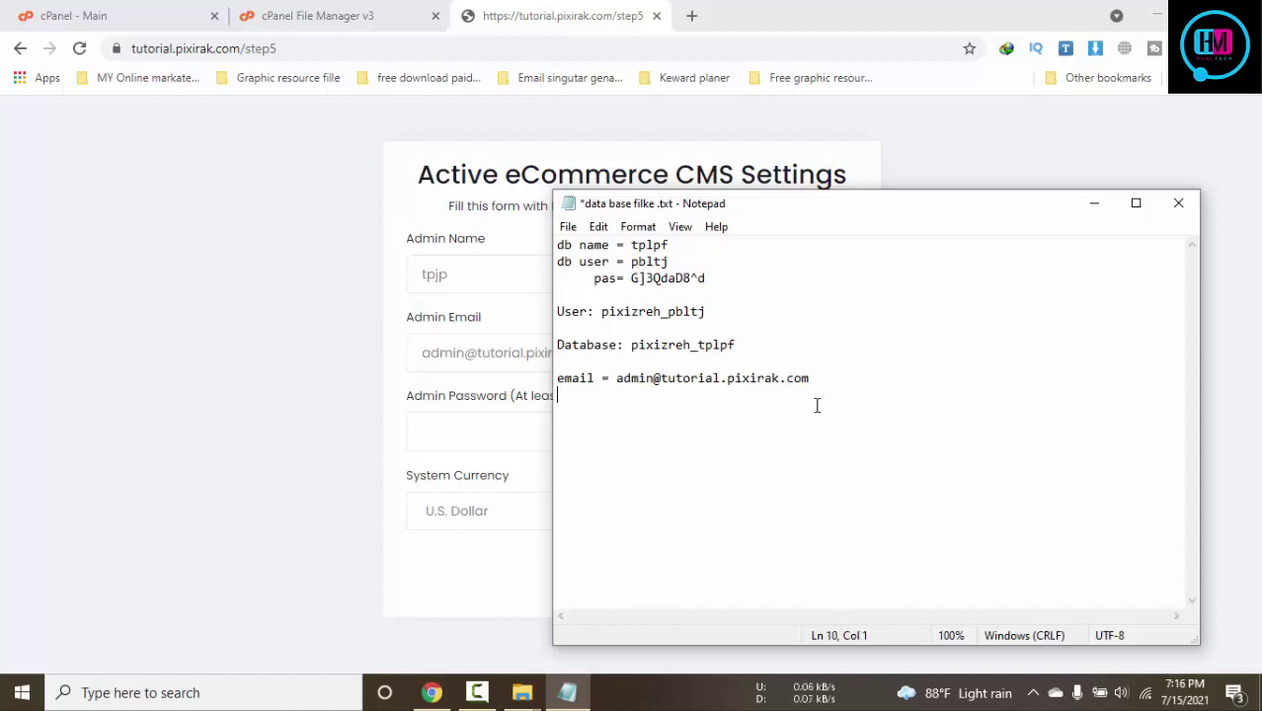
{"action": "type", "text": "admin pad"}
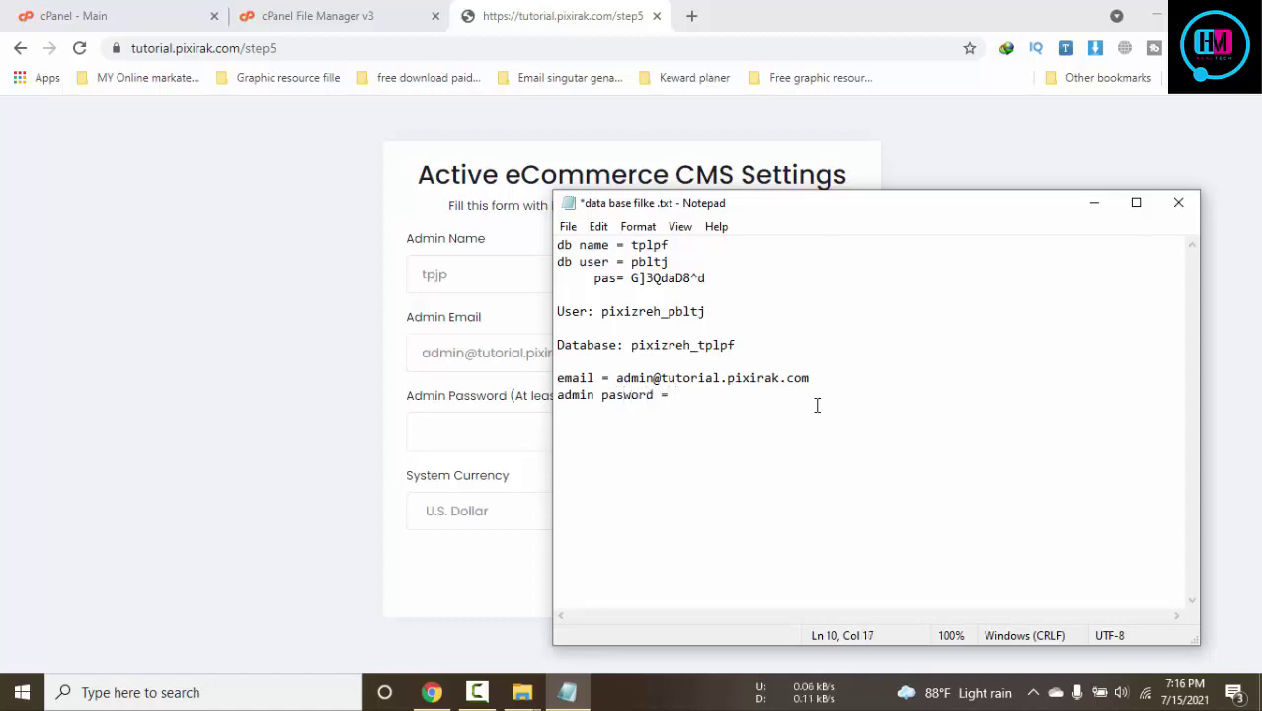
{"action": "key", "text": "ctrl+v"}
{"action": "key", "text": "ctrl+s"}
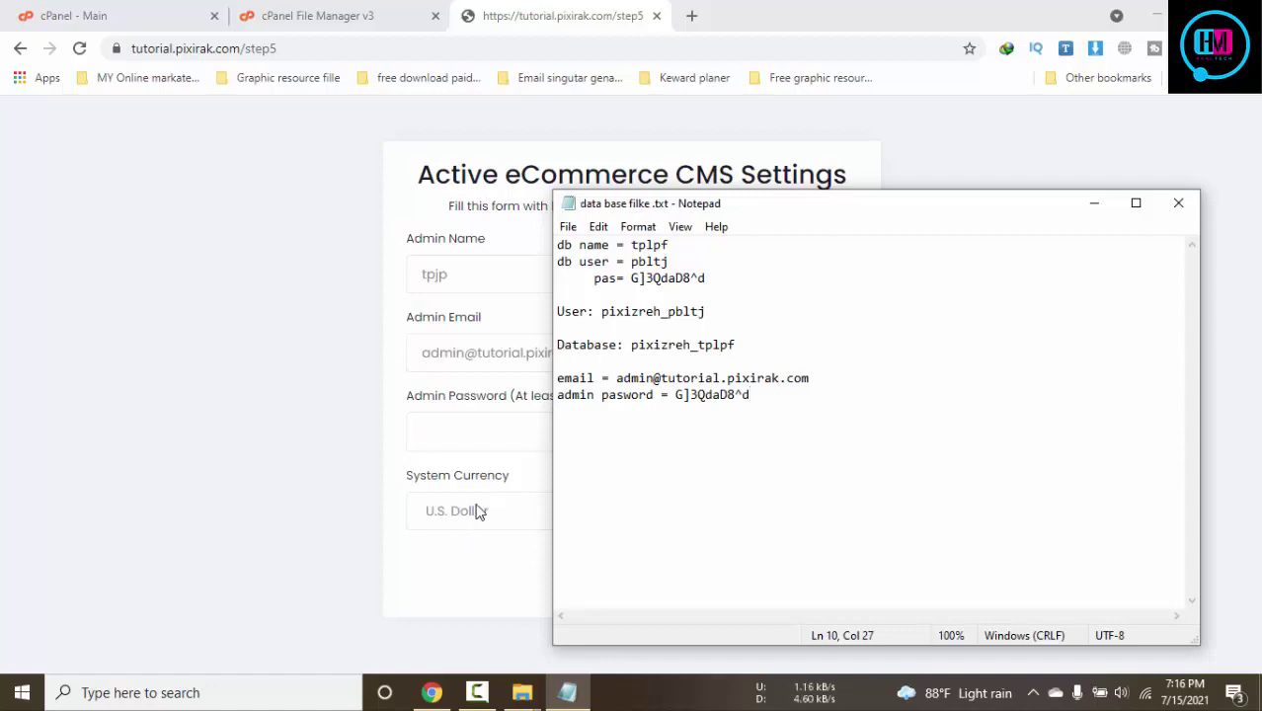
{"action": "left_click", "coordinate": [499, 444]}
{"action": "key", "text": "ctrl+v"}
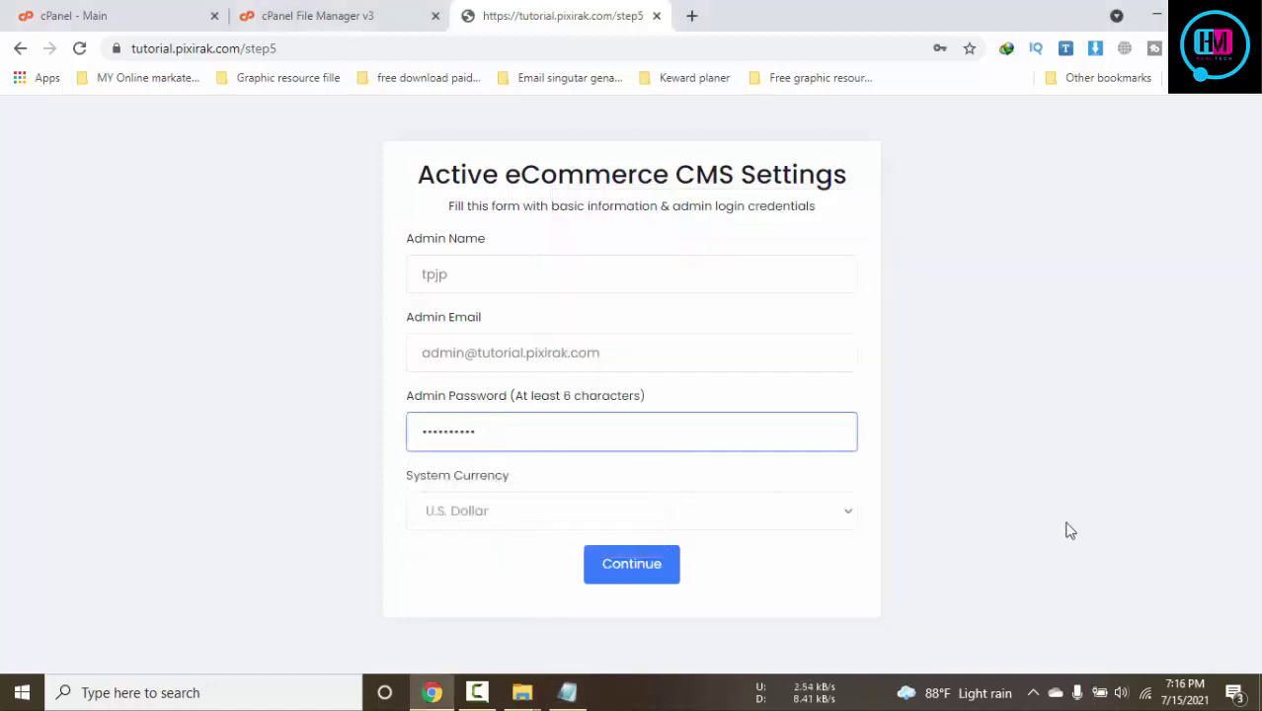
{"action": "left_click", "coordinate": [1066, 528]}
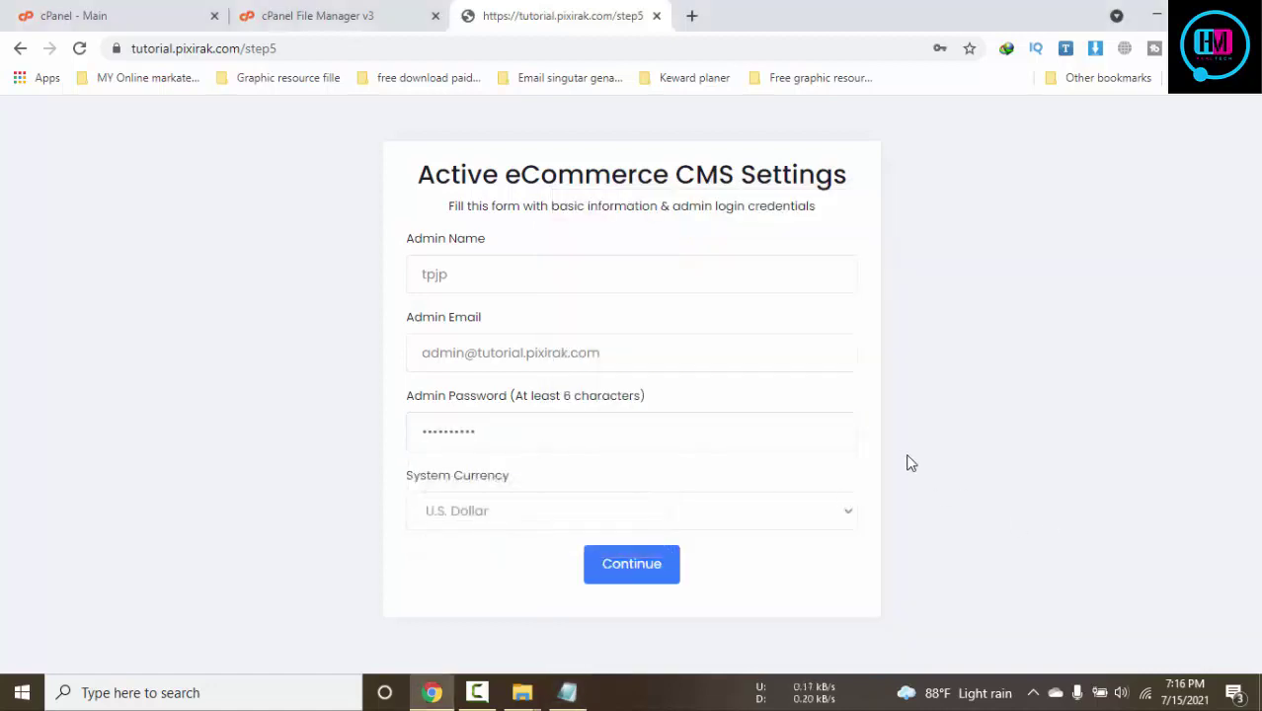
Add the admin username on a new line in the notes, save, and copy it
{"action": "left_click", "coordinate": [567, 692]}
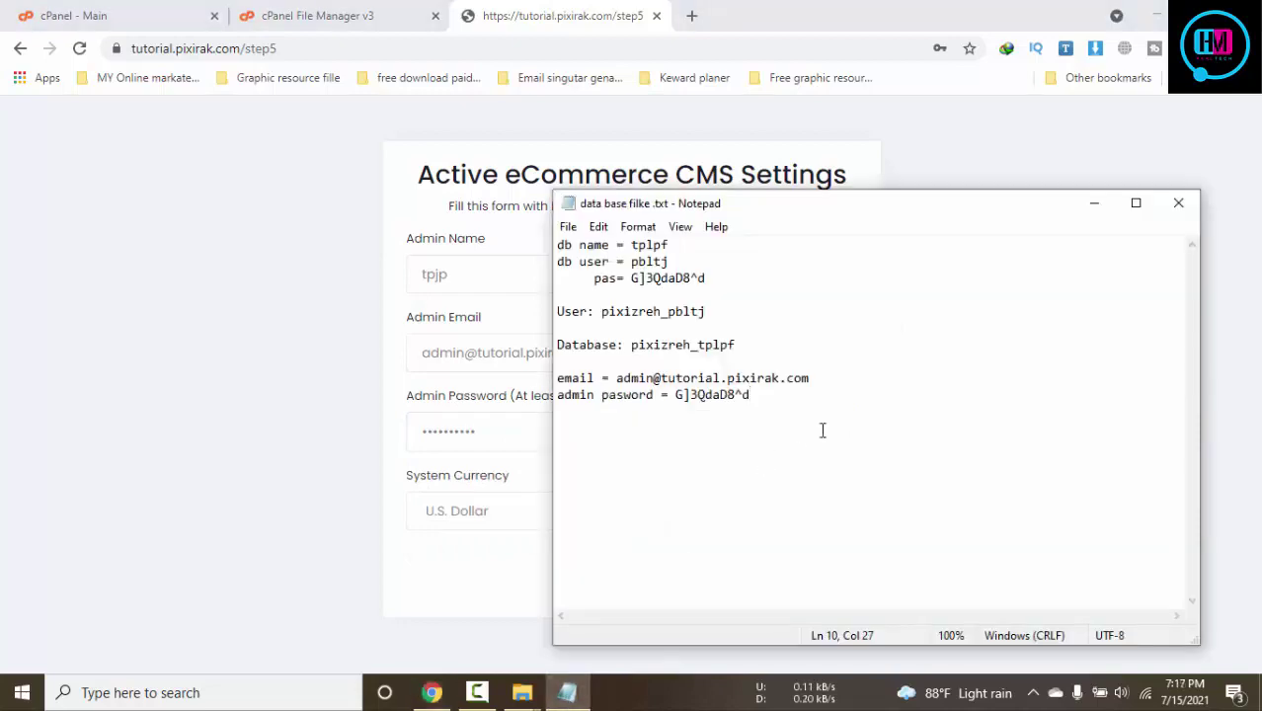
{"action": "left_click", "coordinate": [828, 385]}
{"action": "key", "text": "Return"}
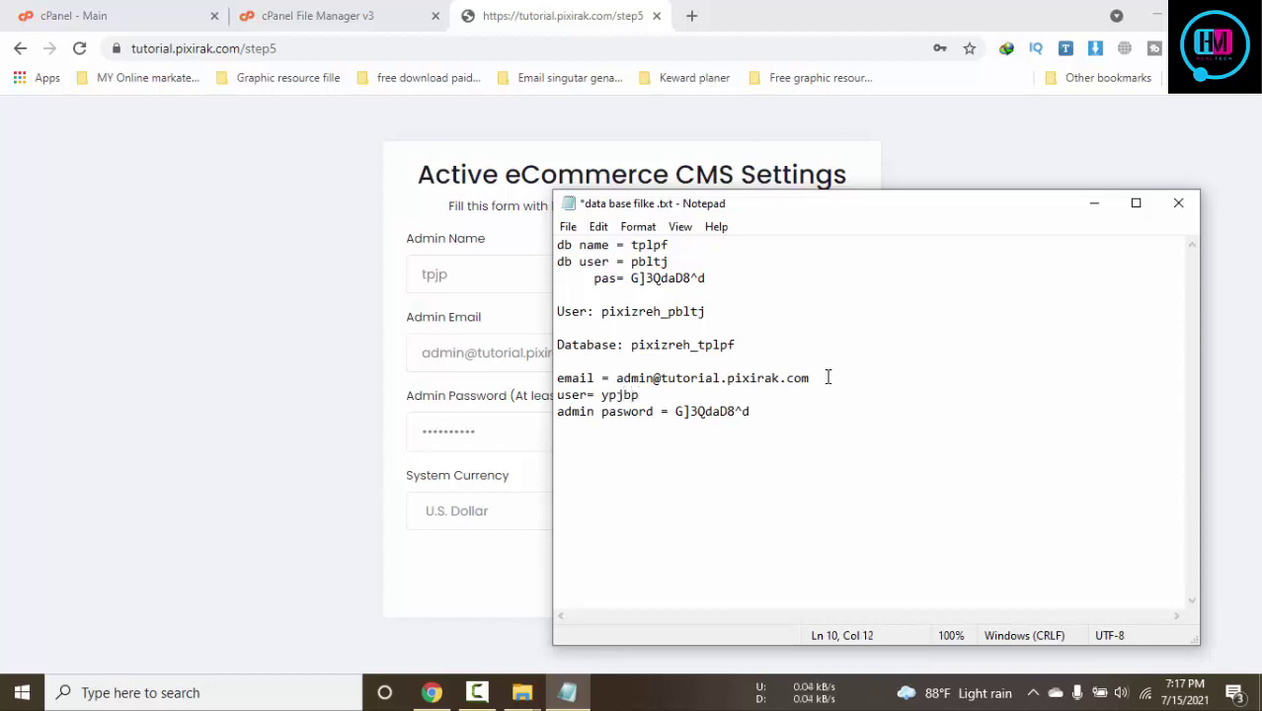
{"action": "key", "text": "BackSpace"}
{"action": "type", "text": "t"}
{"action": "left_click_drag", "start_coordinate": [640, 395], "coordinate": [606, 397]}
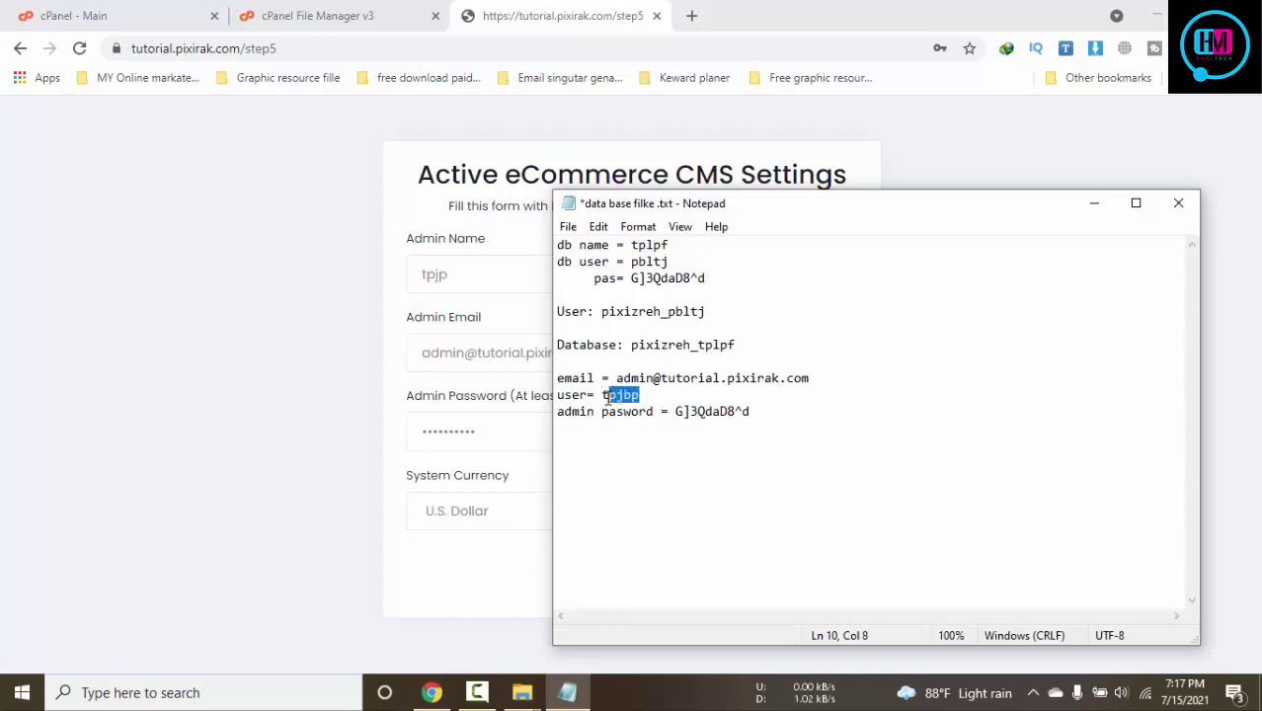
{"action": "key", "text": "ctrl+s"}
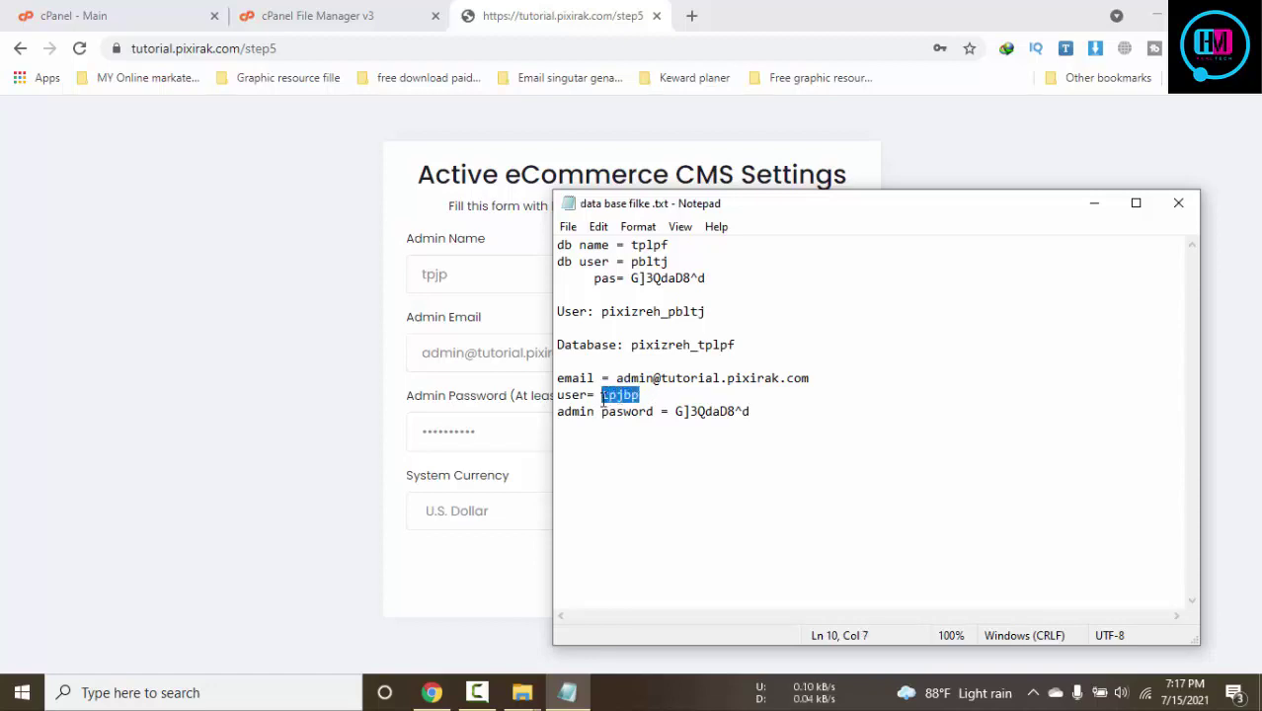
Replace the Admin Name with the copied username and submit the settings
{"action": "left_click", "coordinate": [281, 316]}
{"action": "left_click_drag", "start_coordinate": [476, 278], "coordinate": [203, 277]}
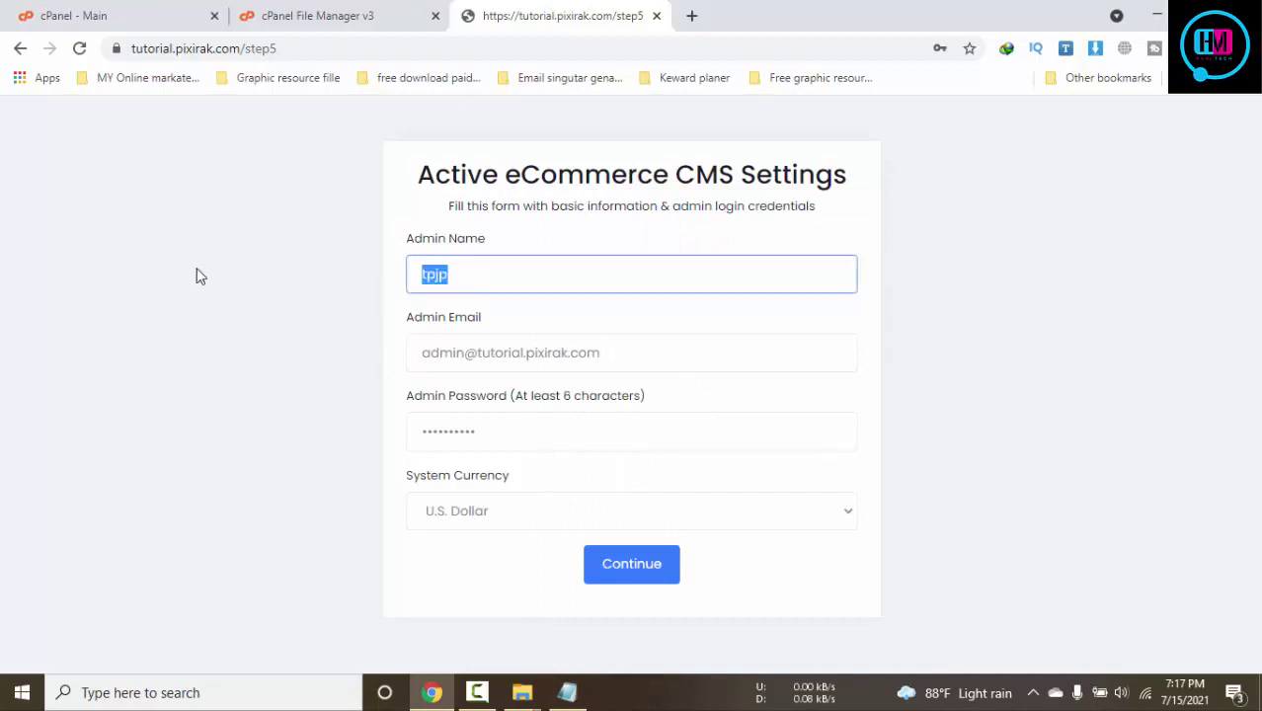
{"action": "type", "text": "tpjbp"}
{"action": "left_click", "coordinate": [681, 573]}
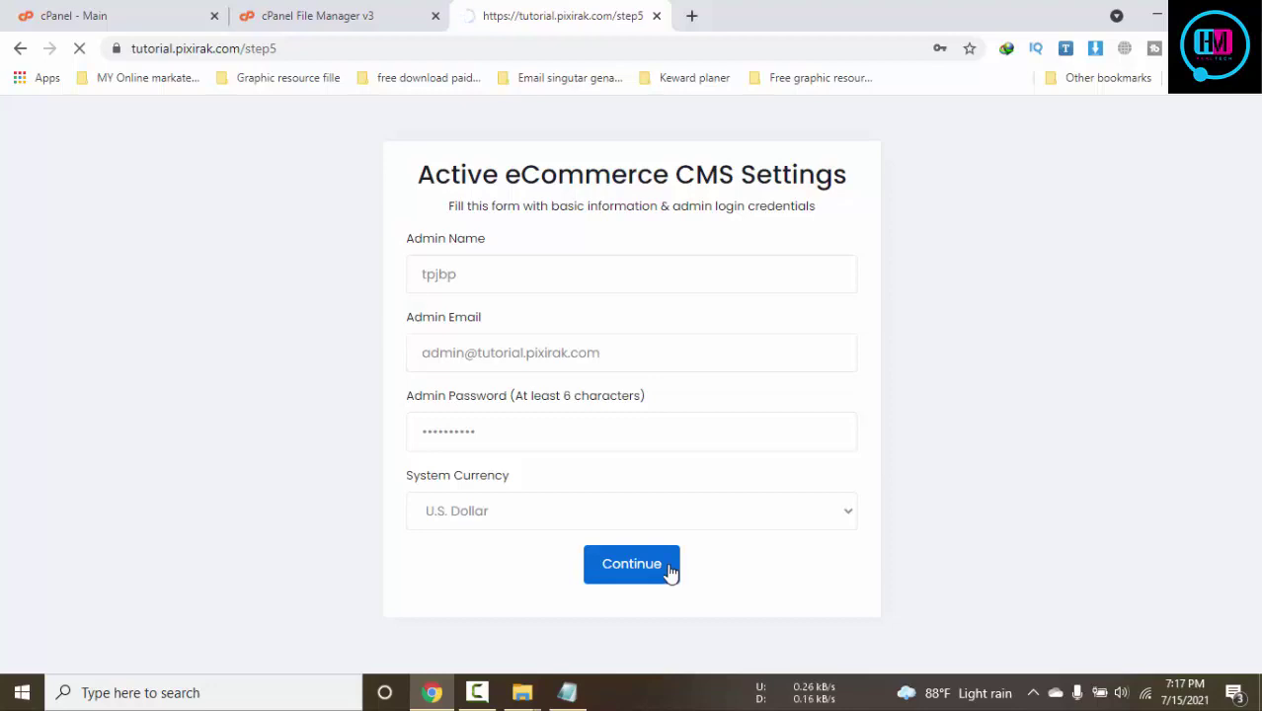
Open the frontend website and the admin login page in new tabs
{"action": "scroll", "coordinate": [897, 542], "scroll_direction": "down", "scroll_amount": 2}
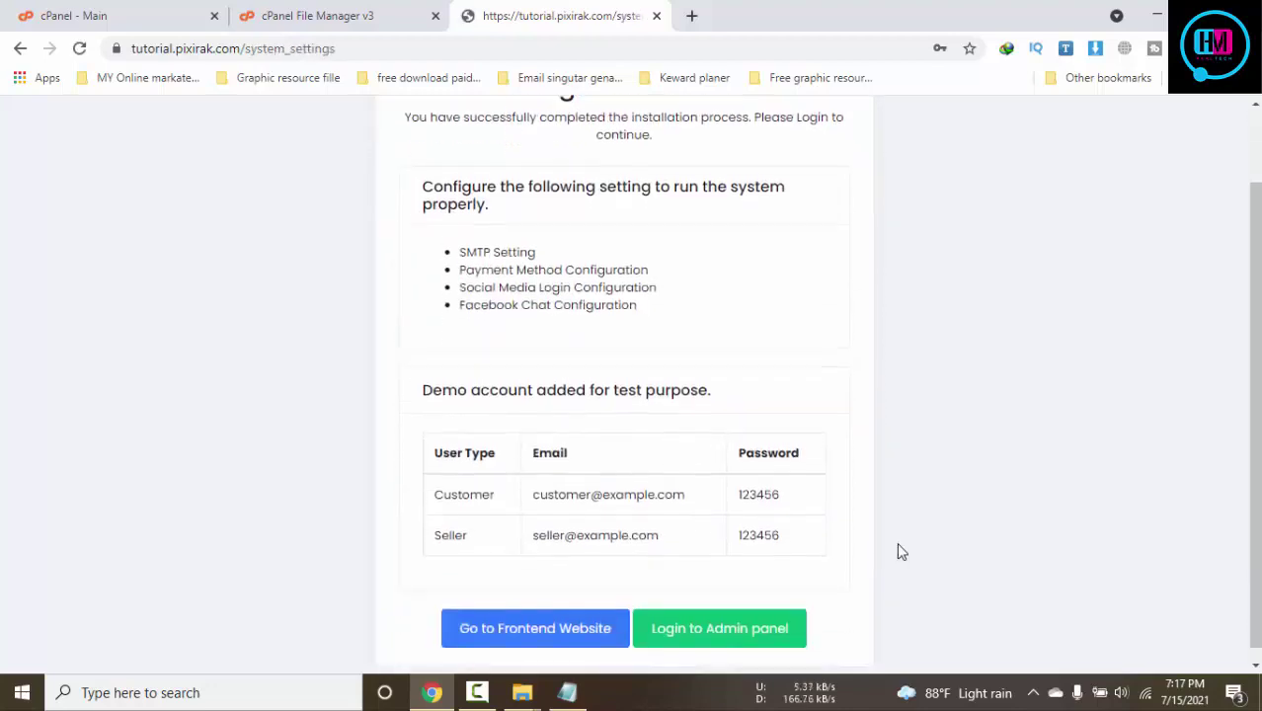
{"action": "left_click", "coordinate": [566, 618]}
{"action": "left_click", "coordinate": [698, 619]}
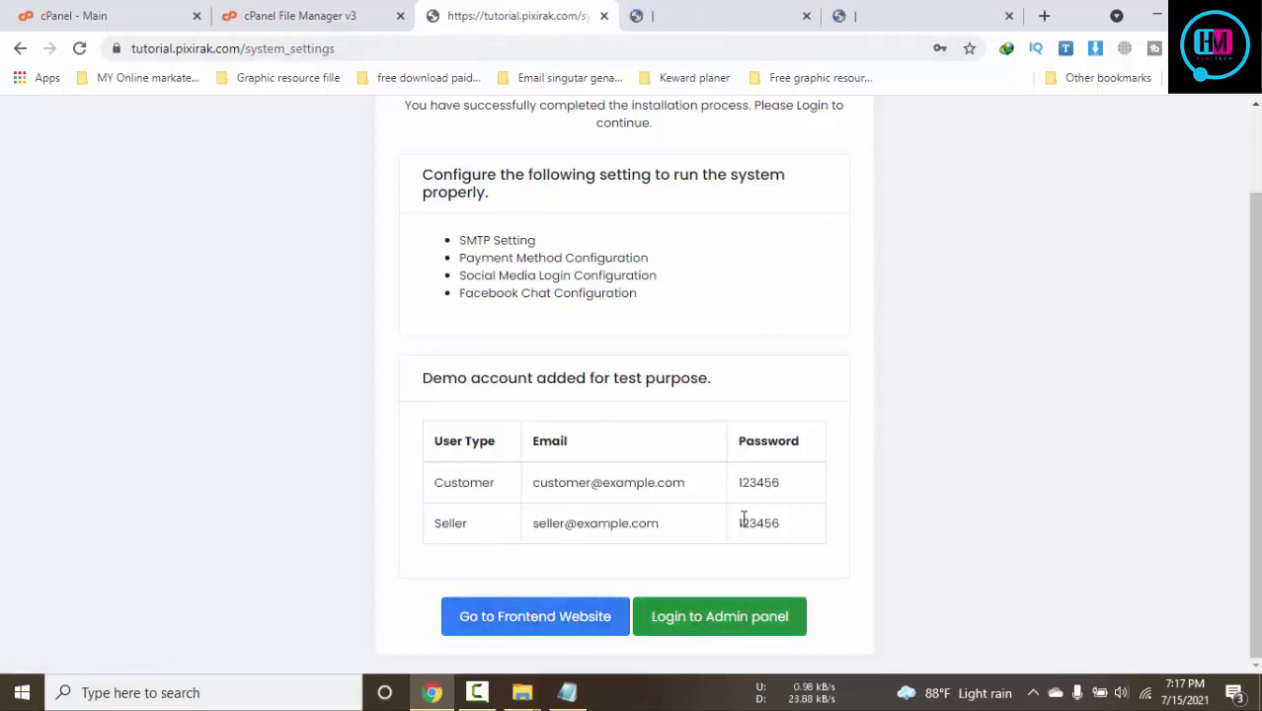
{"action": "left_click", "coordinate": [711, 8]}
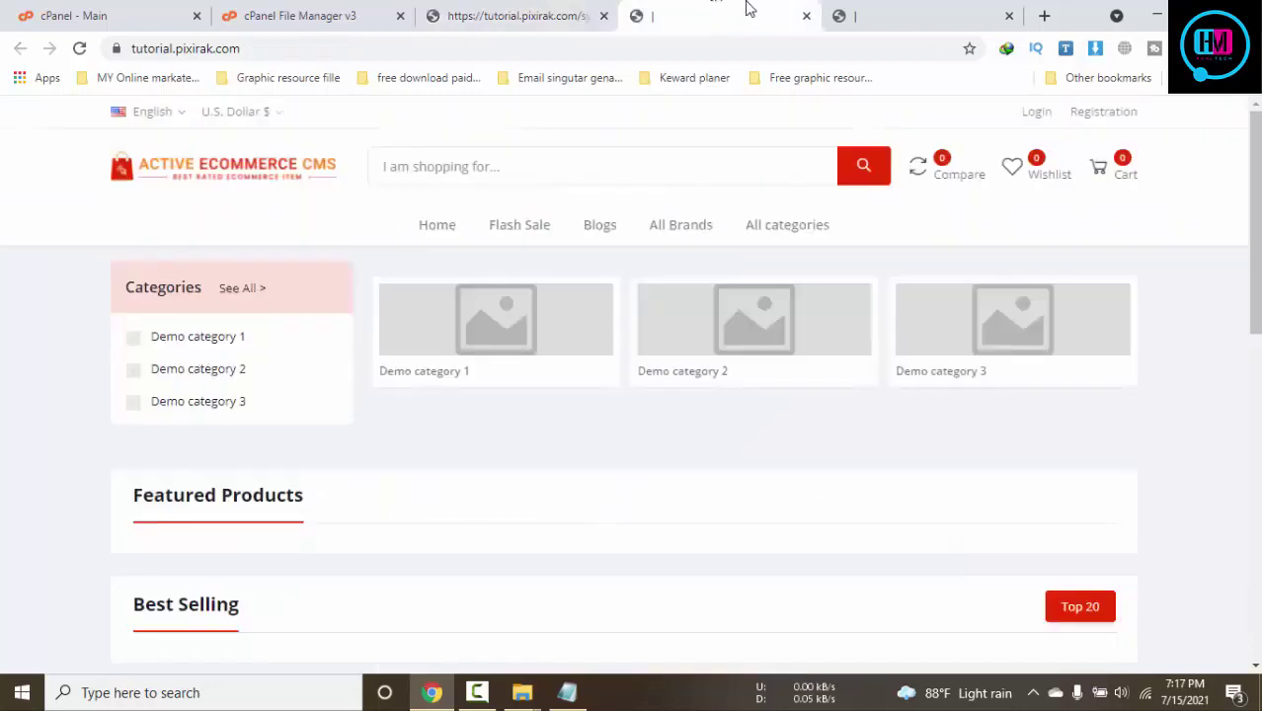
{"action": "left_click", "coordinate": [937, 14]}
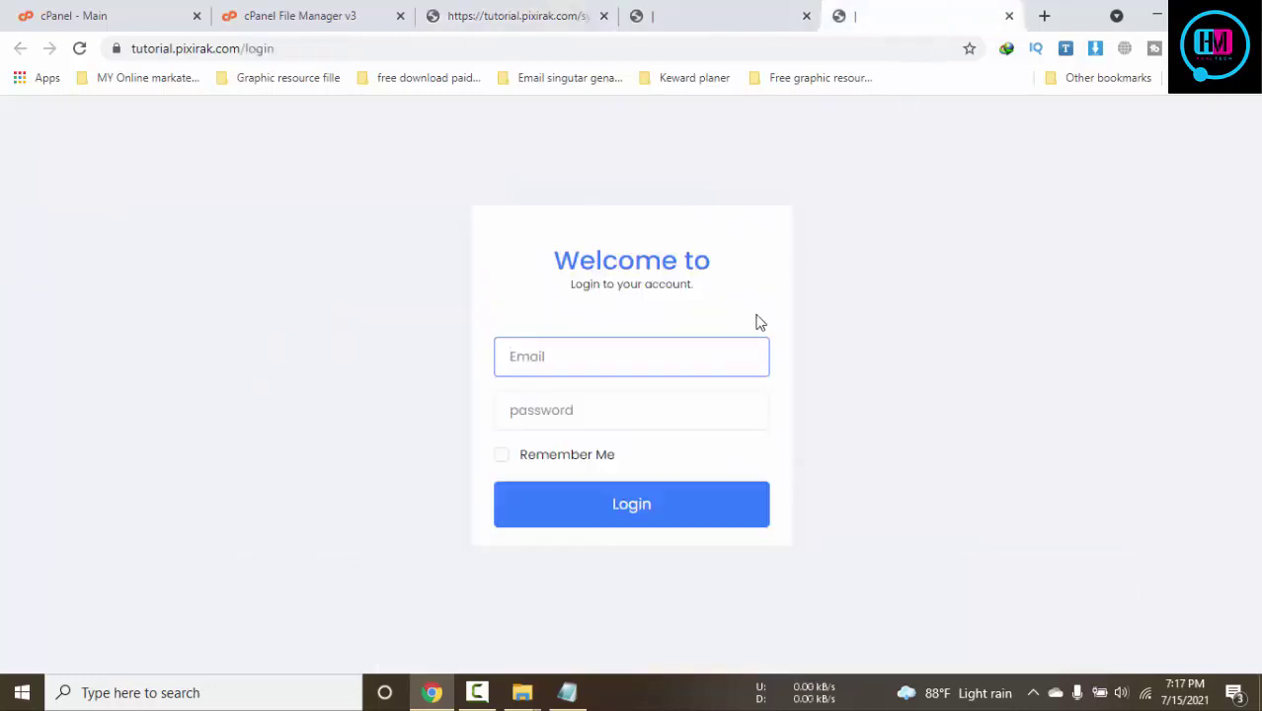
Copy the admin e-mail from the notes into the login page's Email field
{"action": "left_click", "coordinate": [722, 364]}
{"action": "left_click", "coordinate": [867, 364]}
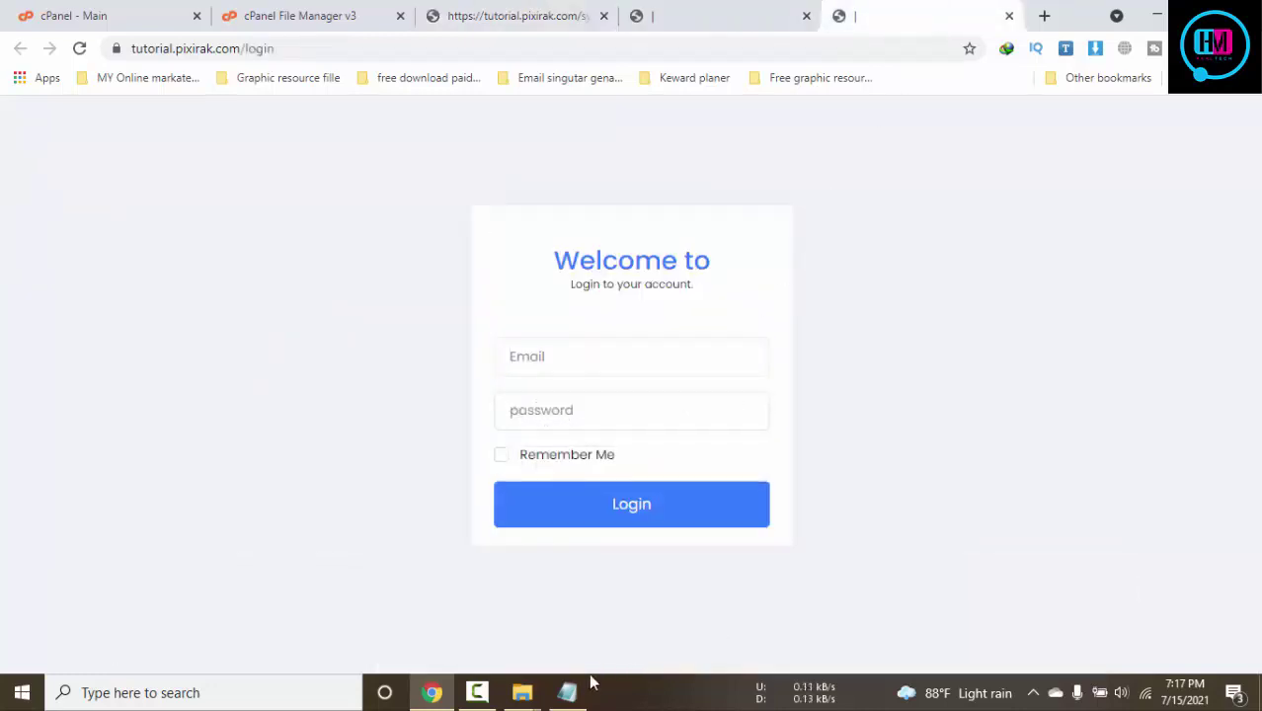
{"action": "left_click", "coordinate": [570, 692]}
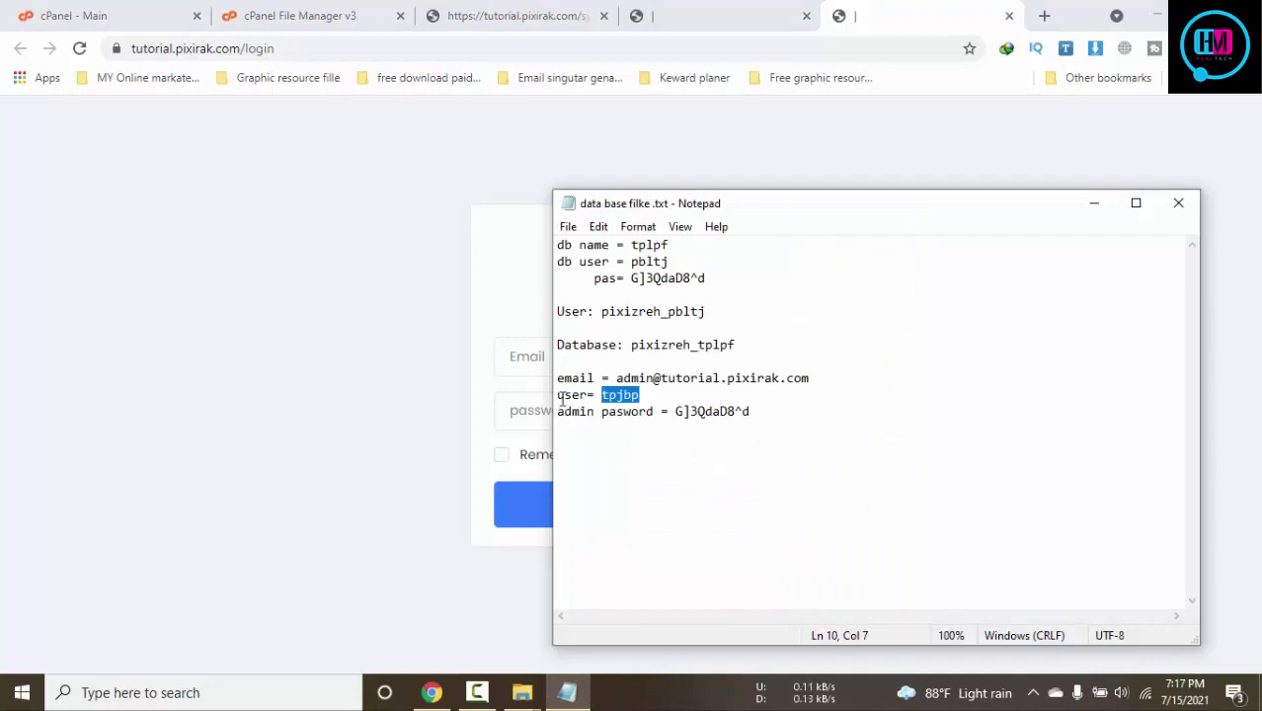
{"action": "left_click", "coordinate": [539, 356]}
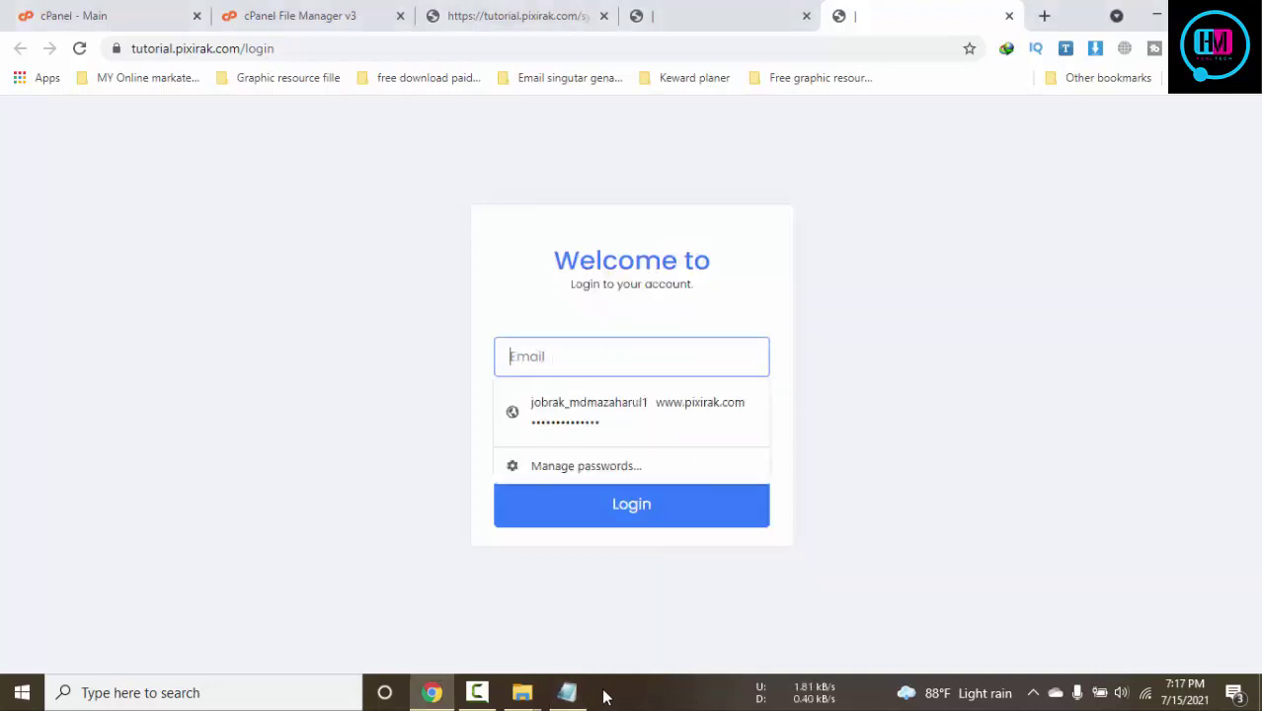
{"action": "left_click", "coordinate": [569, 693]}
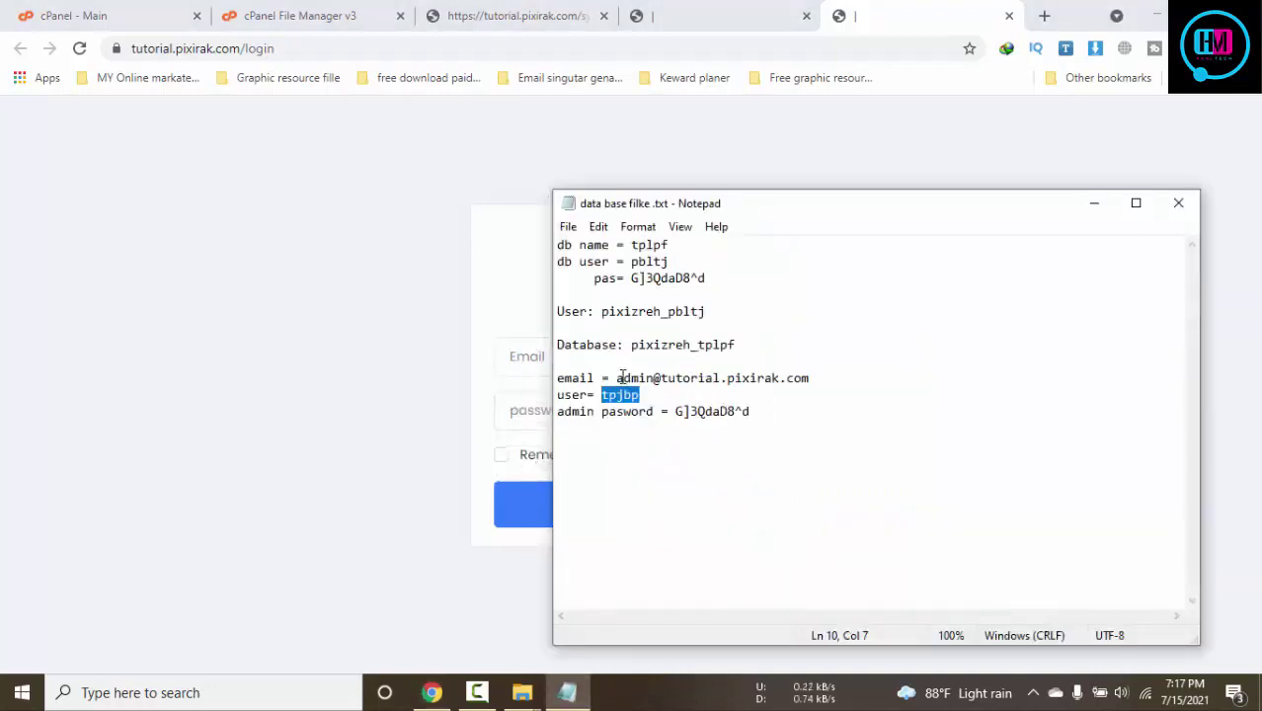
{"action": "left_click_drag", "start_coordinate": [618, 378], "coordinate": [869, 385]}
{"action": "key", "text": "ctrl+c"}
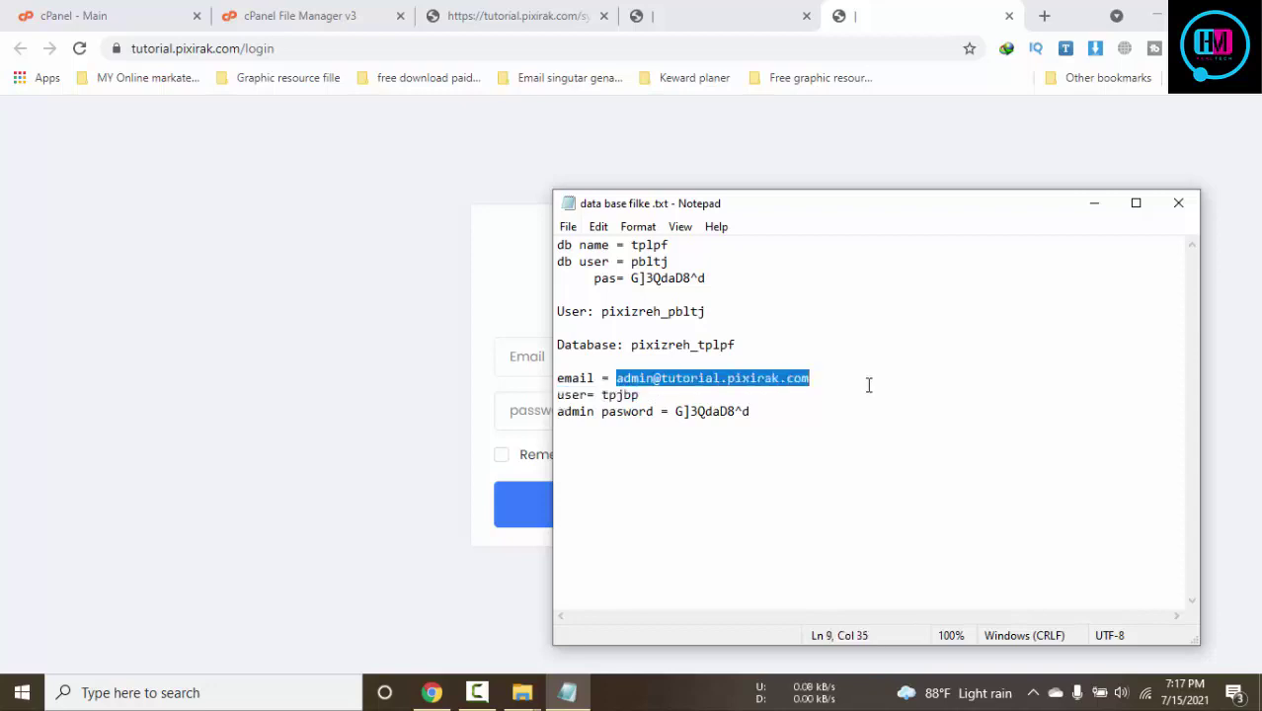
{"action": "left_click", "coordinate": [529, 357]}
{"action": "key", "text": "ctrl+v"}
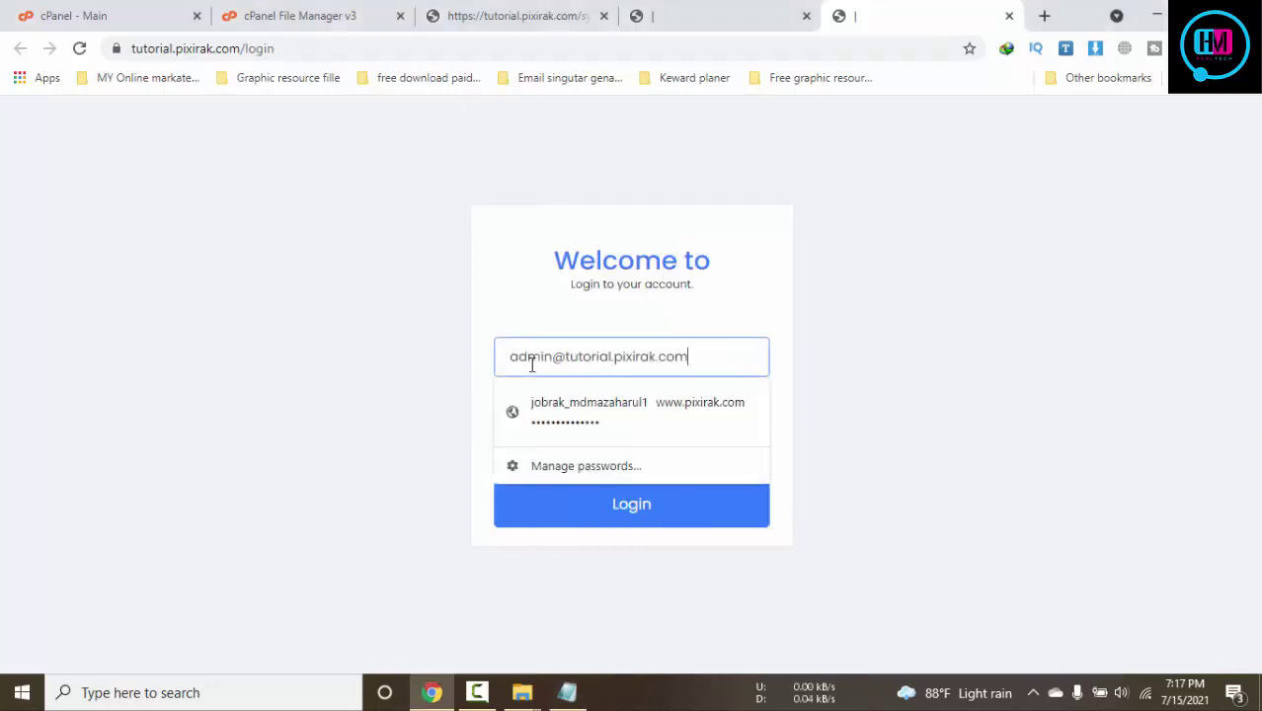
{"action": "left_click", "coordinate": [569, 692]}
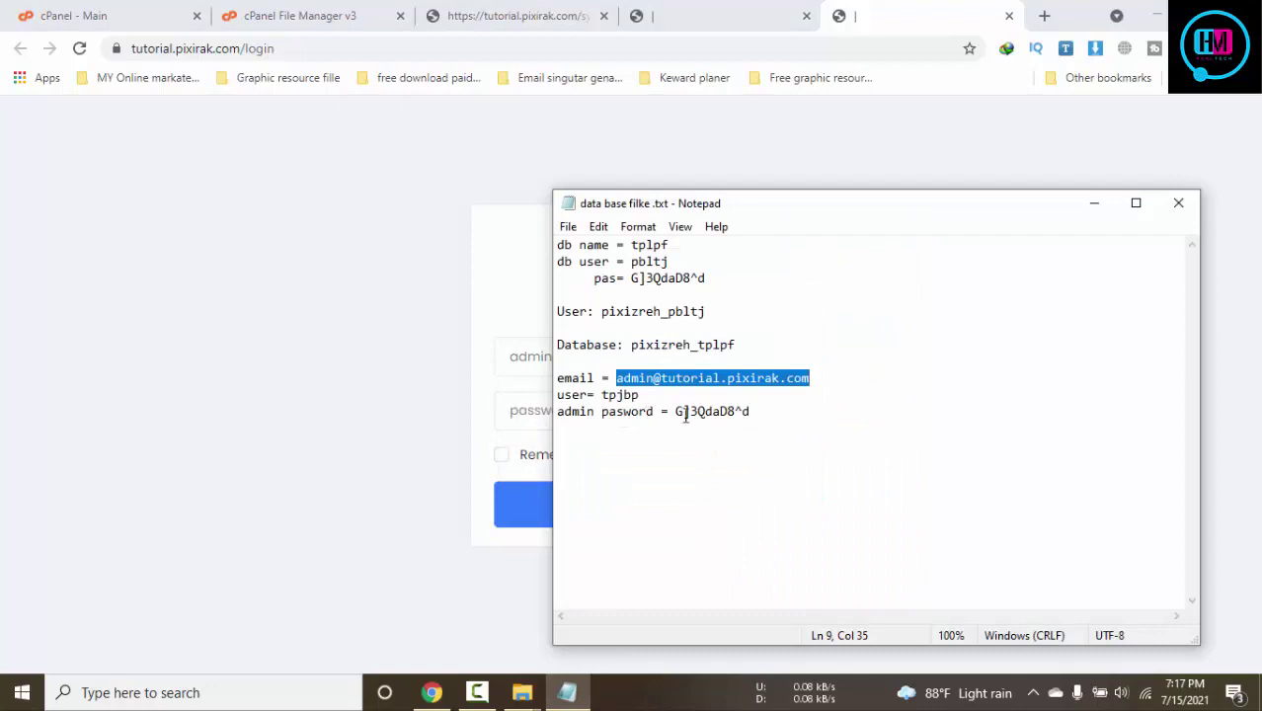
Paste the admin password from the notes and log in to the admin panel
{"action": "left_click_drag", "start_coordinate": [677, 411], "coordinate": [825, 417]}
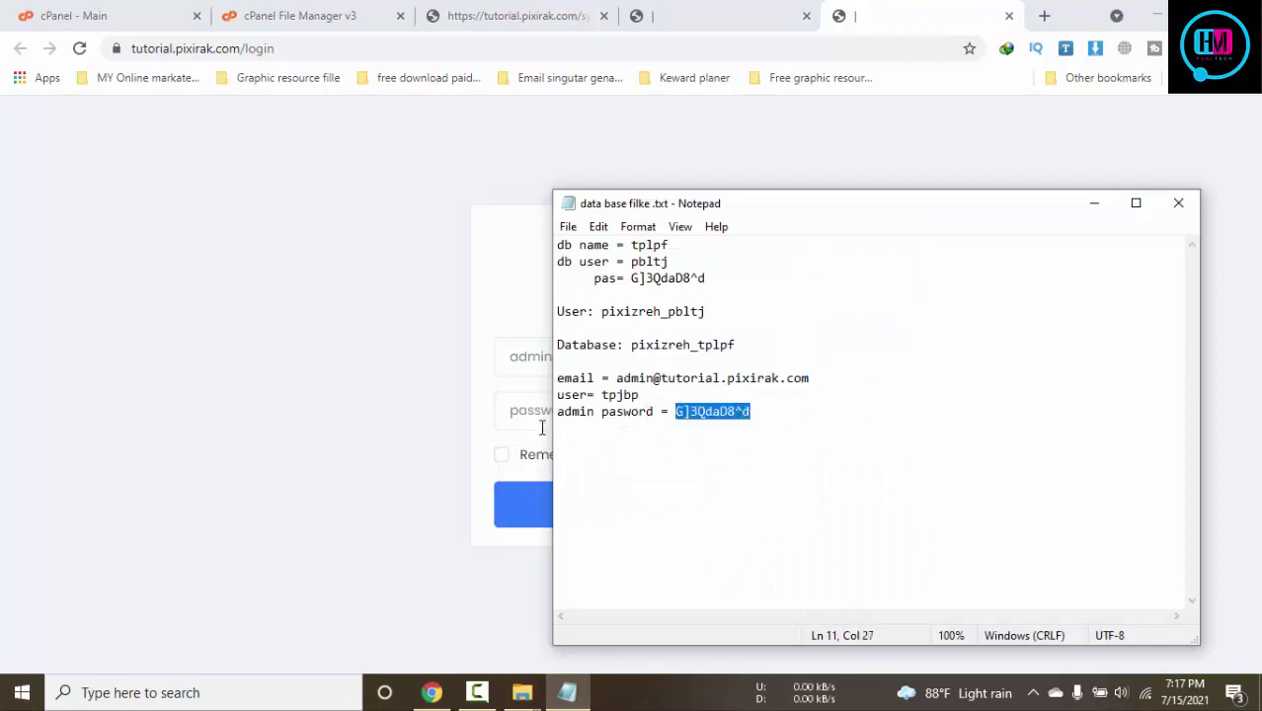
{"action": "left_click", "coordinate": [542, 427]}
{"action": "key", "text": "ctrl+v"}
{"action": "left_click", "coordinate": [631, 504]}
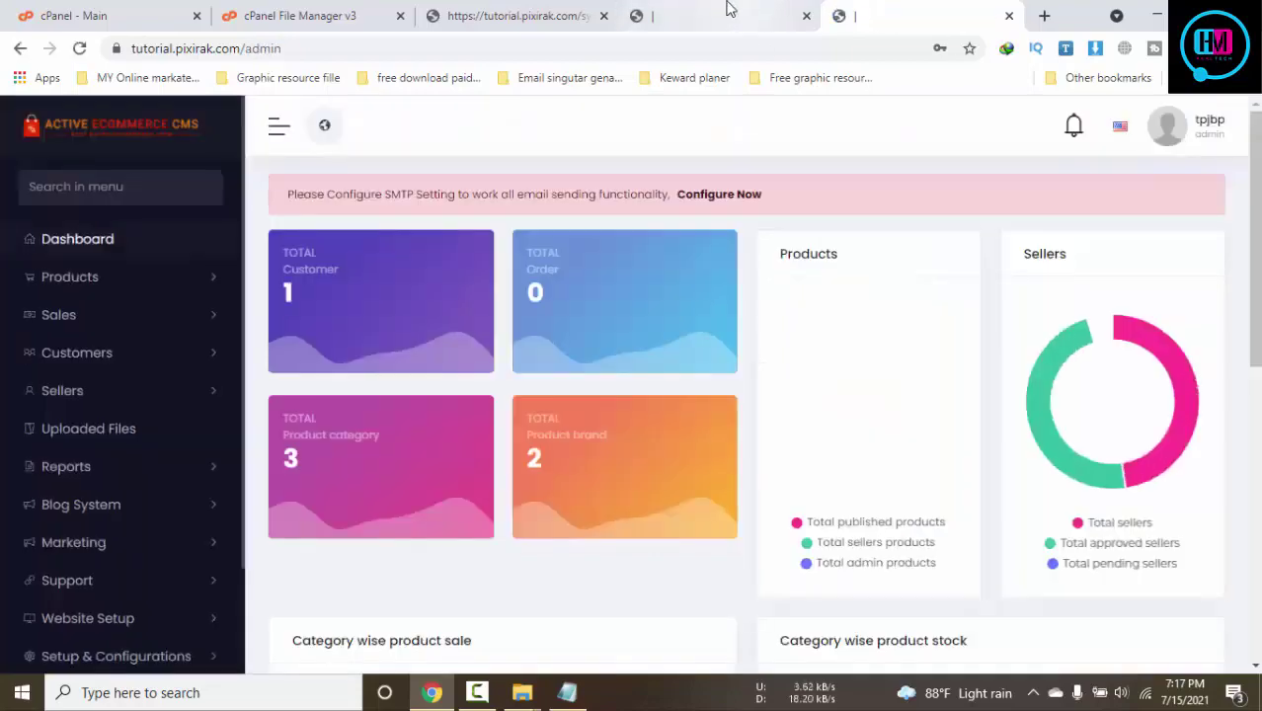
Close the installer's Congratulations tab and return to the admin dashboard
{"action": "left_click", "coordinate": [900, 15]}
{"action": "left_click", "coordinate": [680, 14]}
{"action": "left_click", "coordinate": [578, 16]}
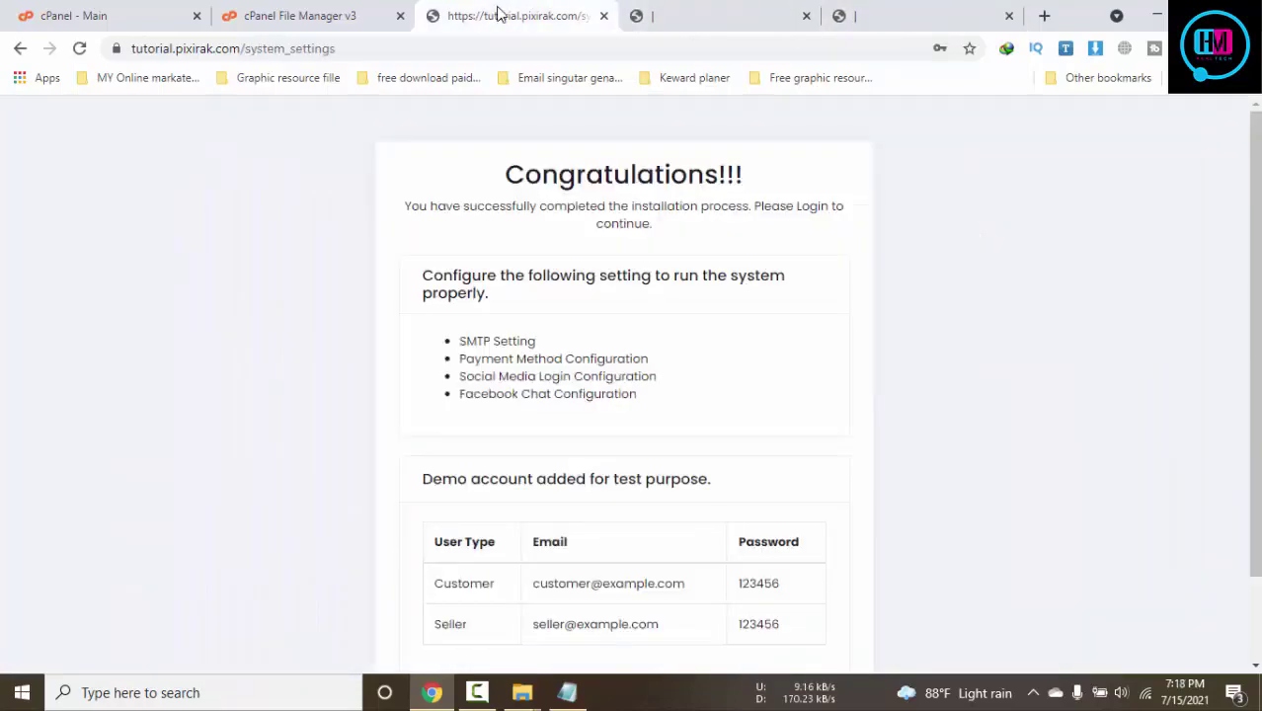
{"action": "left_click", "coordinate": [603, 16]}
{"action": "left_click", "coordinate": [393, 11]}
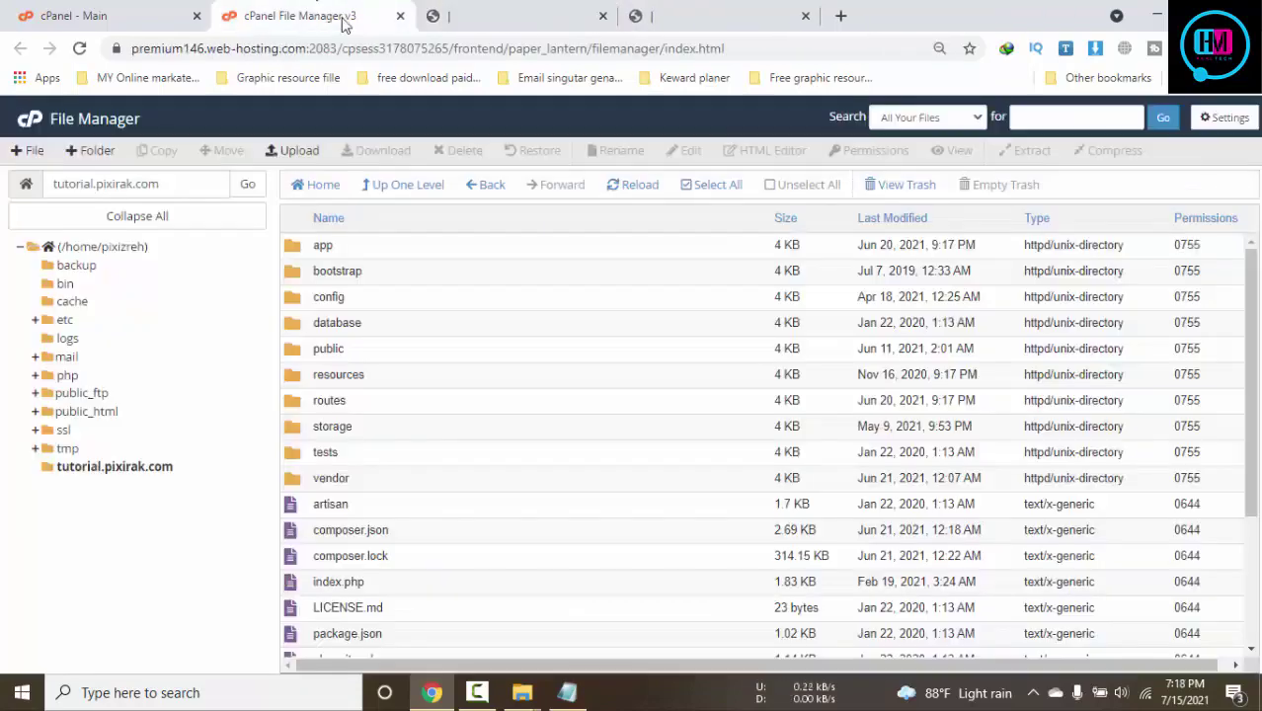
{"action": "left_click", "coordinate": [470, 8]}
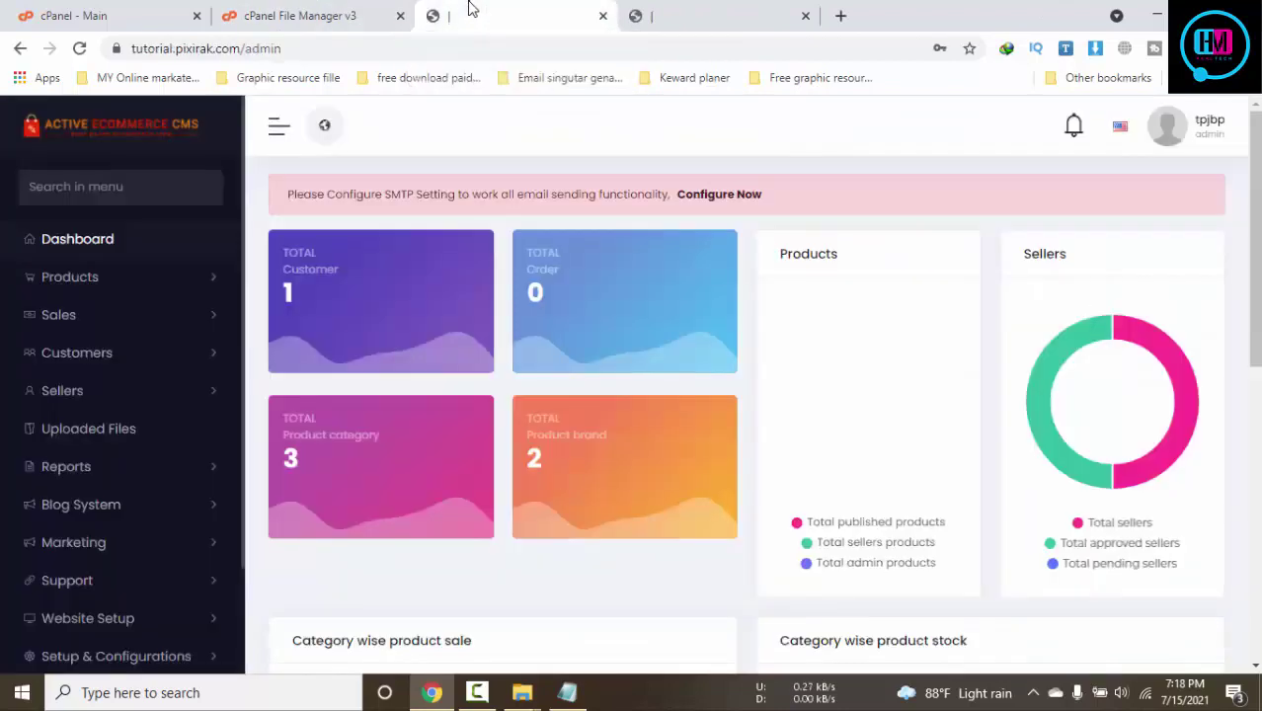
Open SMTP Settings from the dashboard and keep SMTP as the mail type
{"action": "left_click", "coordinate": [718, 9]}
{"action": "left_click", "coordinate": [512, 16]}
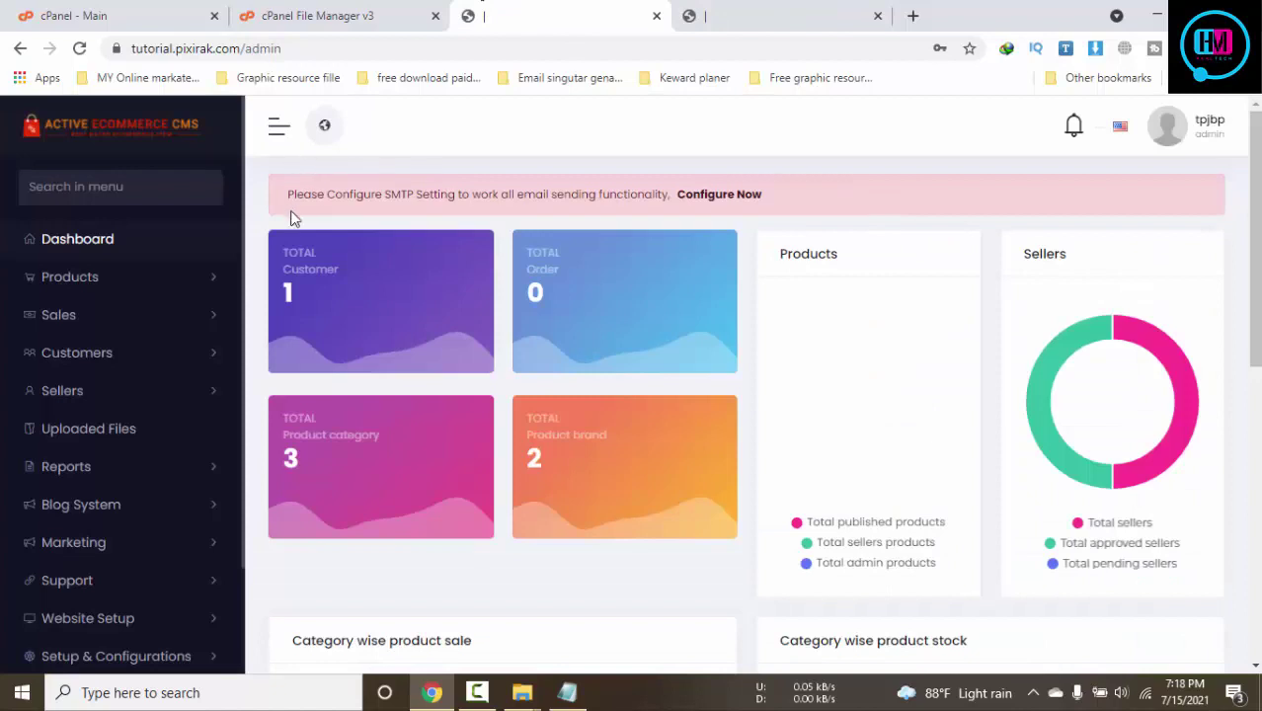
{"action": "left_click", "coordinate": [732, 201]}
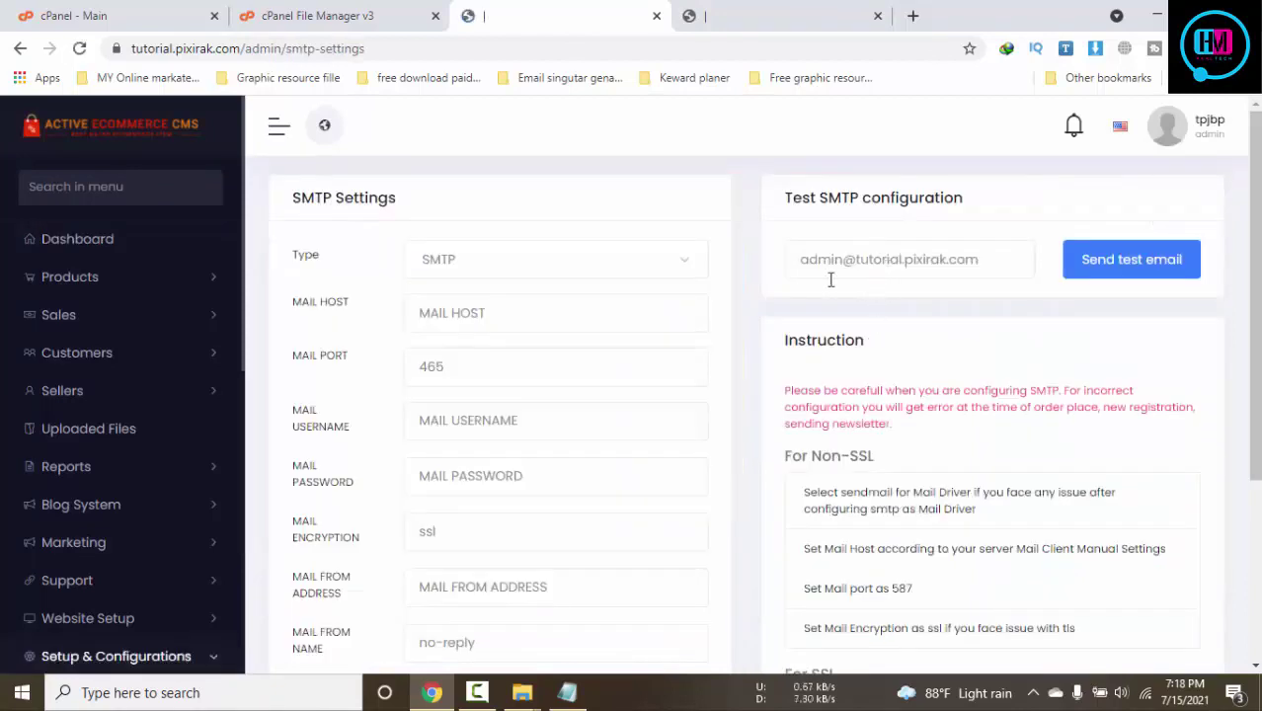
{"action": "left_click", "coordinate": [550, 272]}
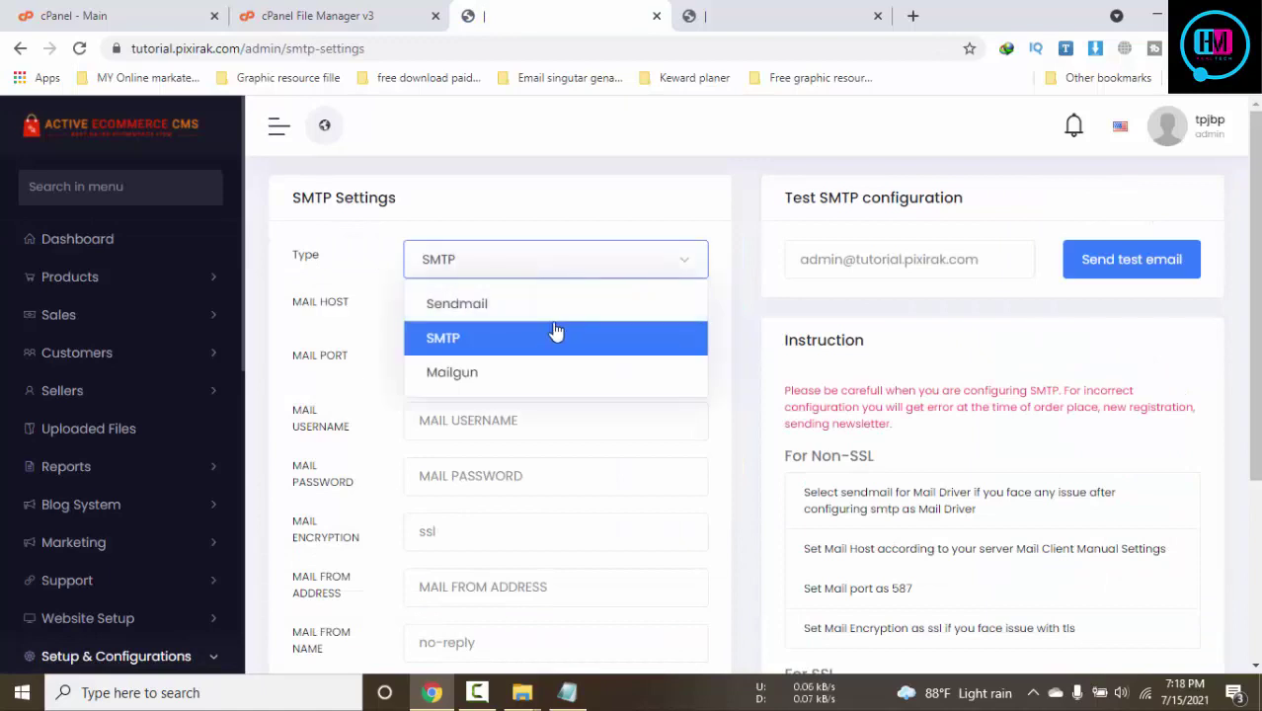
{"action": "left_click", "coordinate": [652, 189]}
Review the mail password, from address and host fields, then view the storefront
{"action": "scroll", "coordinate": [504, 290], "scroll_direction": "down", "scroll_amount": 2}
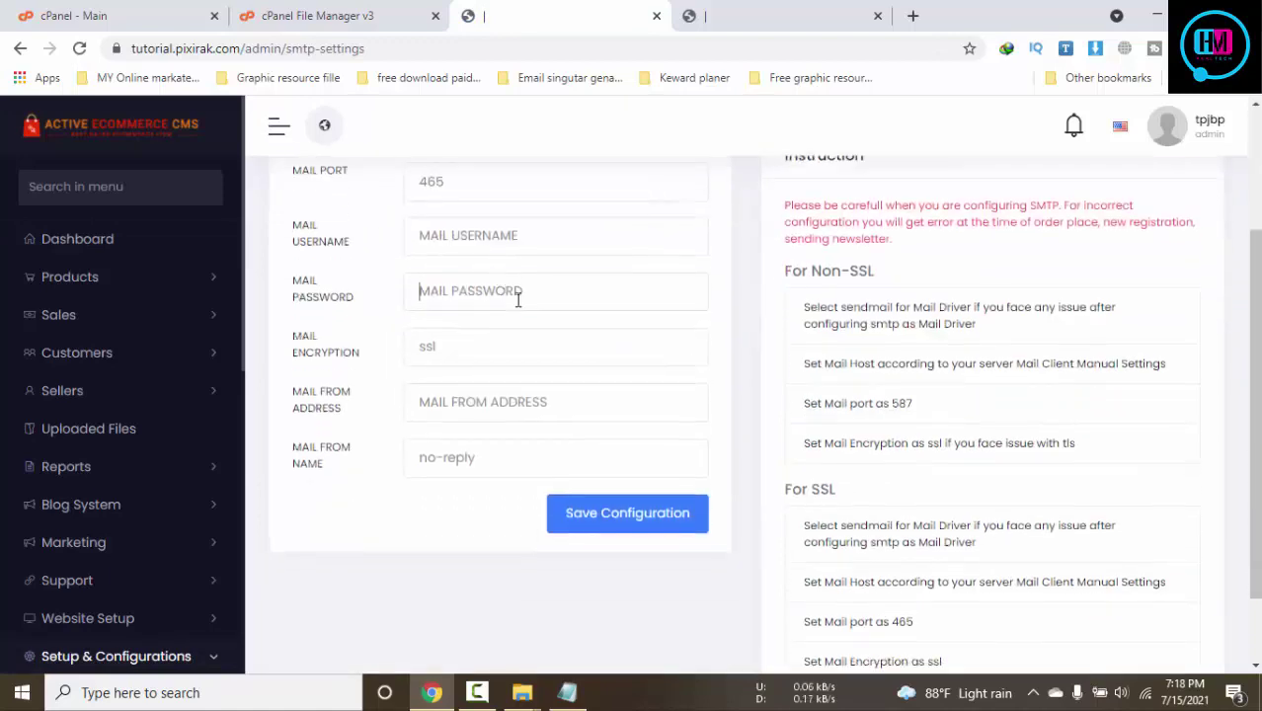
{"action": "left_click", "coordinate": [518, 300]}
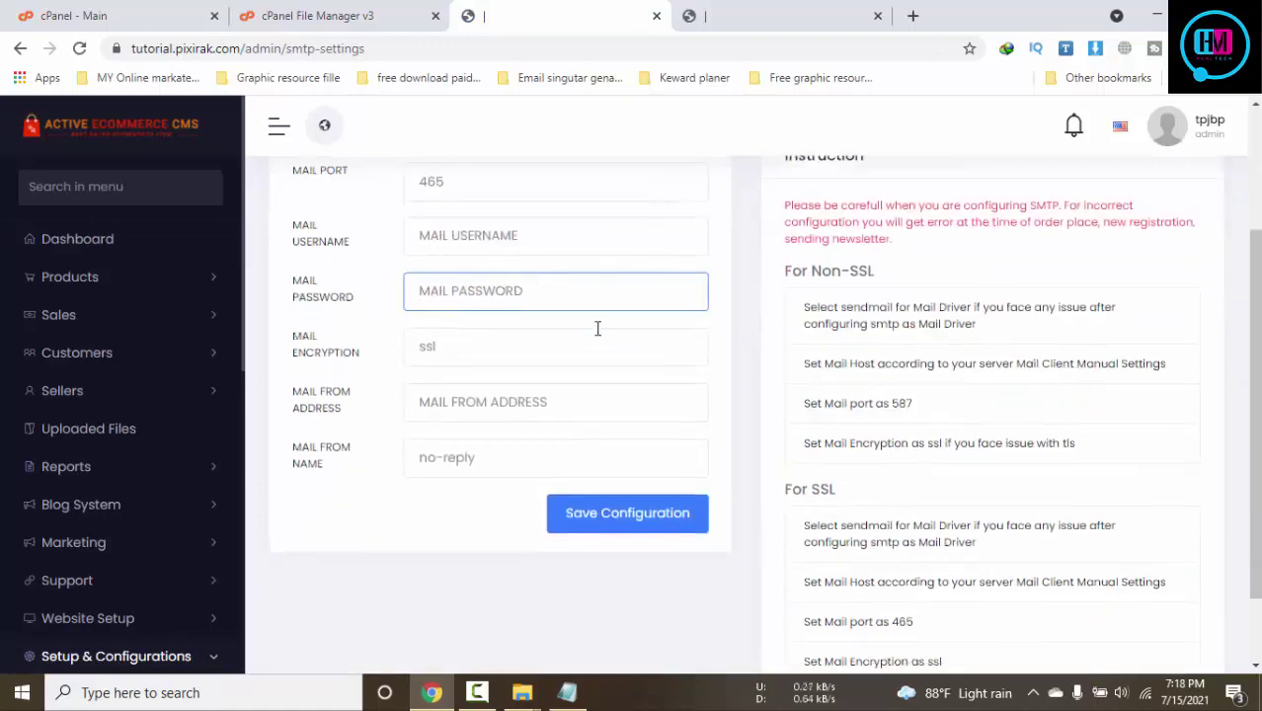
{"action": "left_click", "coordinate": [567, 391]}
{"action": "left_click", "coordinate": [471, 286]}
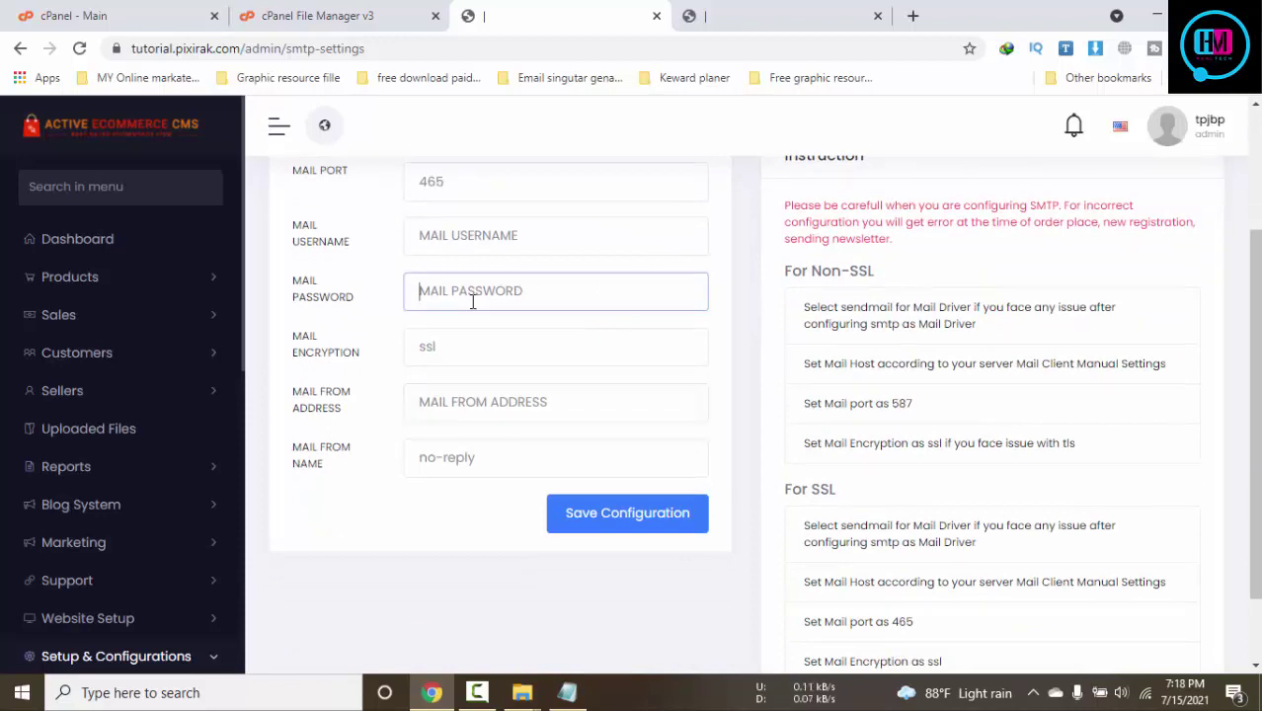
{"action": "scroll", "coordinate": [577, 273], "scroll_direction": "up", "scroll_amount": 1}
{"action": "scroll", "coordinate": [577, 268], "scroll_direction": "up", "scroll_amount": 1}
{"action": "left_click", "coordinate": [577, 229]}
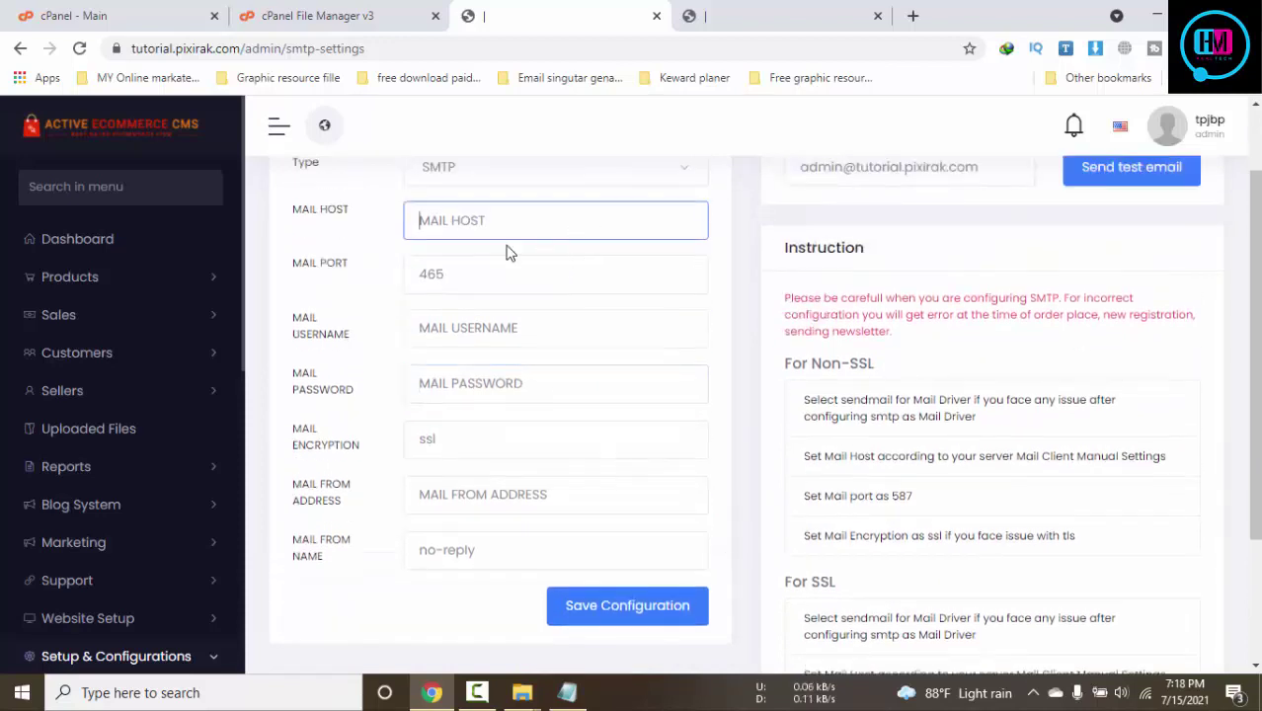
{"action": "left_click", "coordinate": [735, 16]}
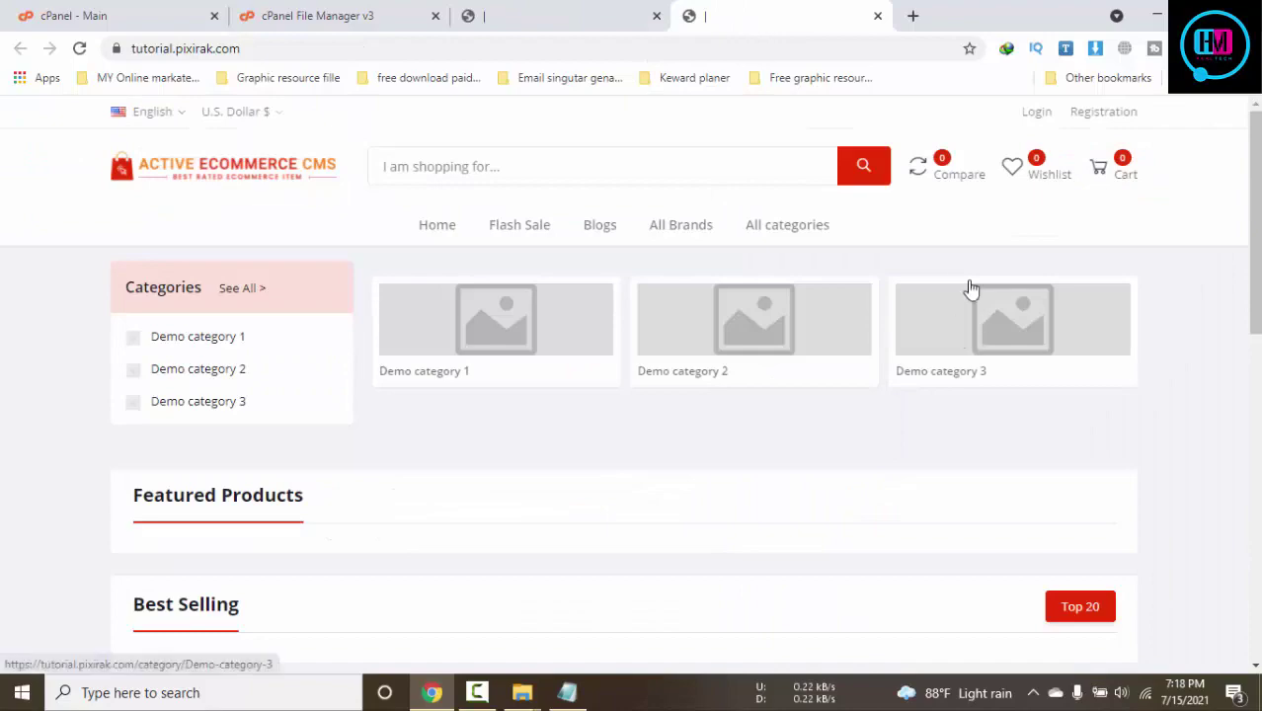
Test the storefront's Flash Sale link and return to the home page
{"action": "scroll", "coordinate": [907, 395], "scroll_direction": "down", "scroll_amount": 3}
{"action": "scroll", "coordinate": [907, 395], "scroll_direction": "down", "scroll_amount": 5}
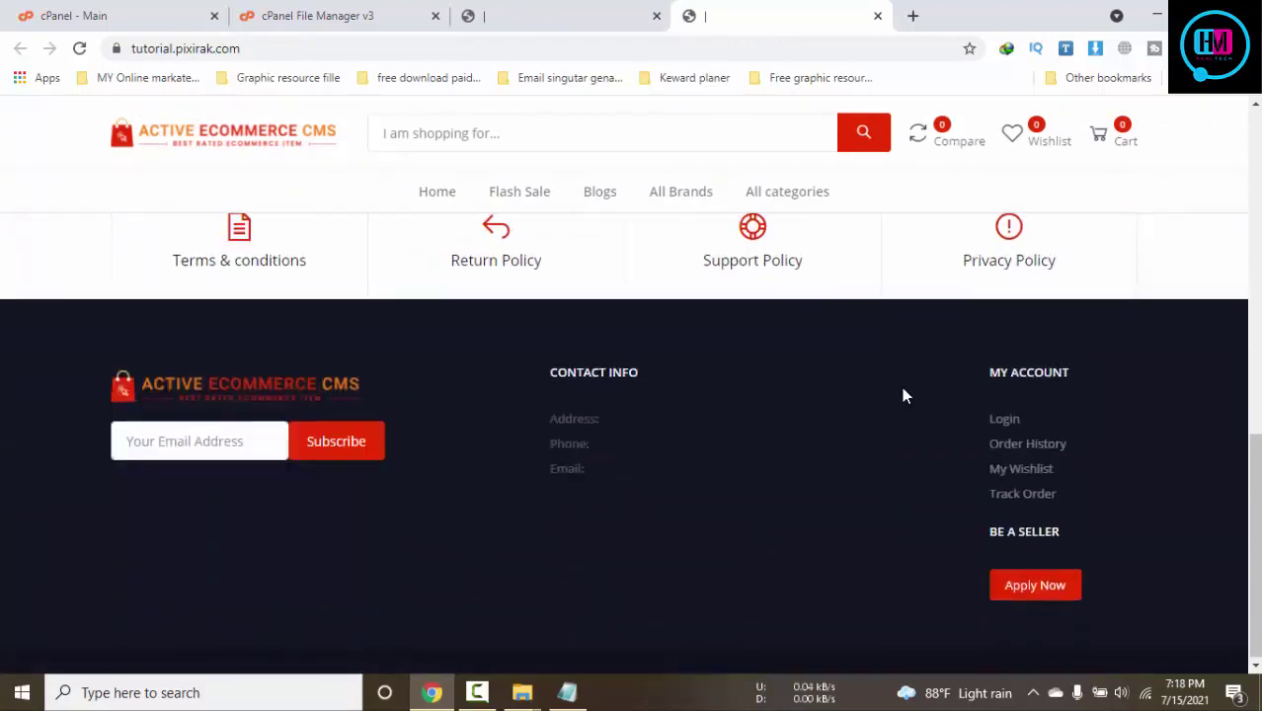
{"action": "scroll", "coordinate": [902, 394], "scroll_direction": "up", "scroll_amount": 10}
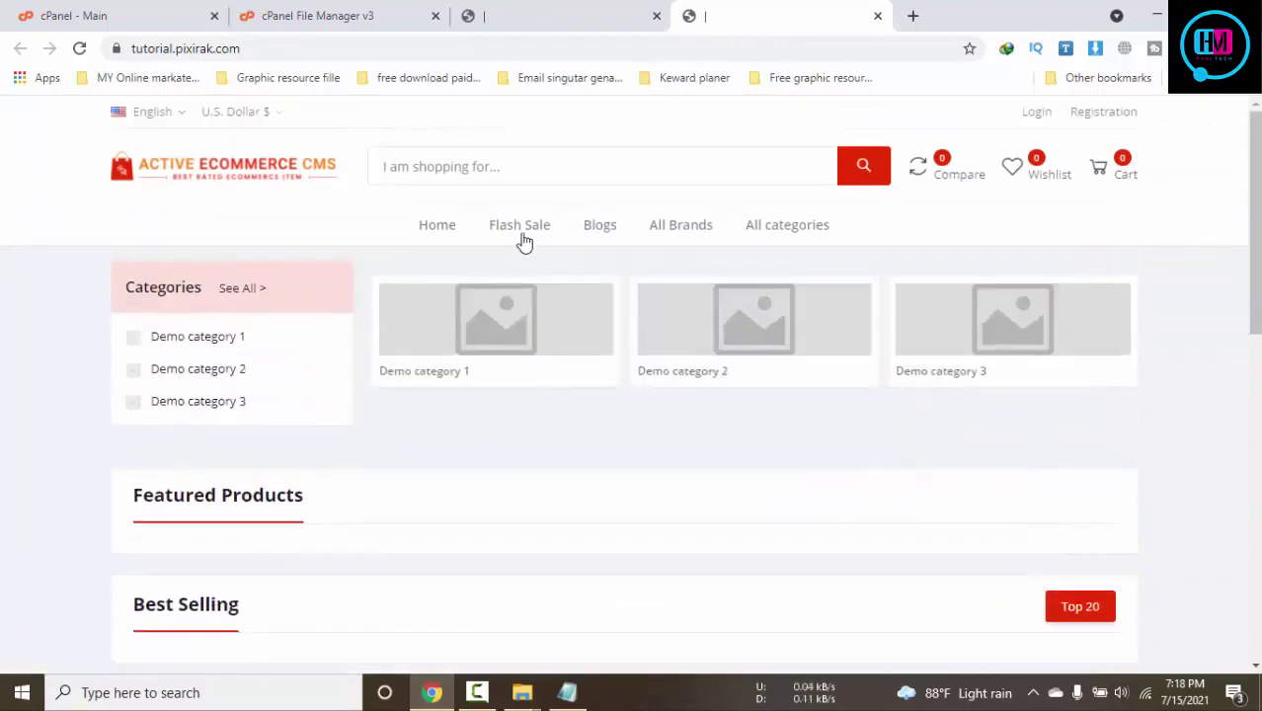
{"action": "left_click", "coordinate": [540, 236]}
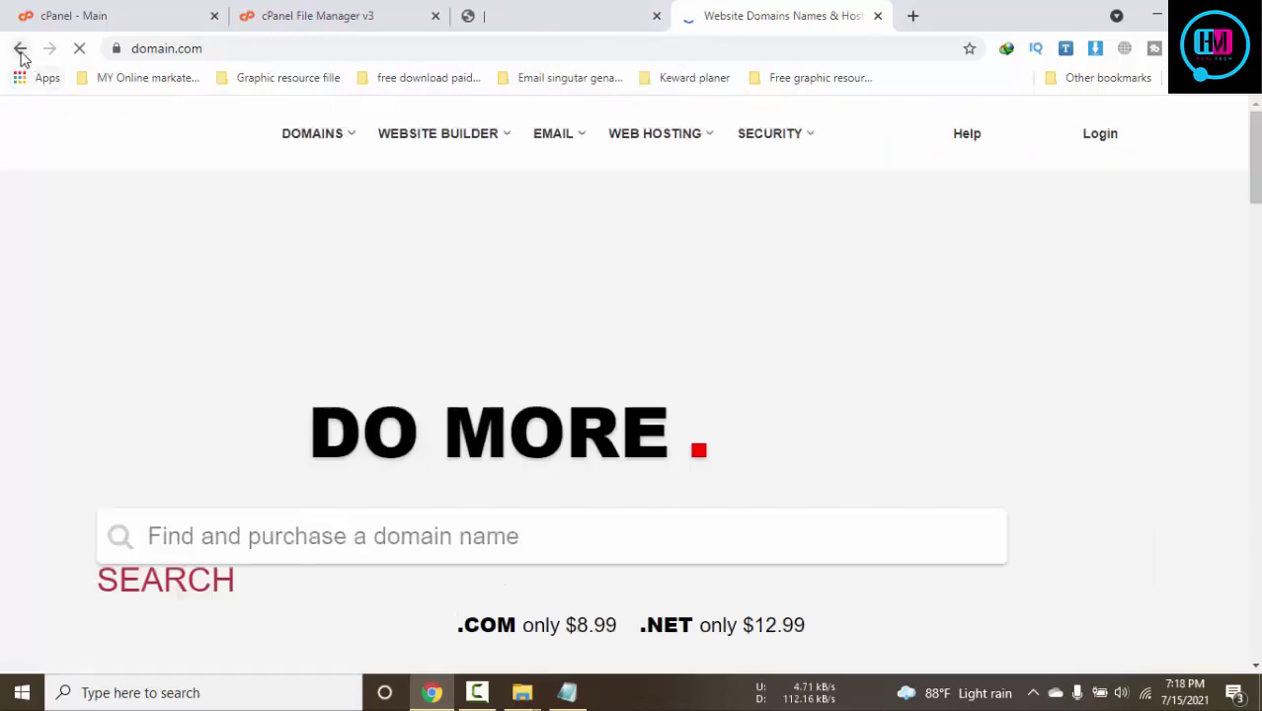
{"action": "left_click", "coordinate": [21, 49]}
Close the cPanel File Manager tab and open the admin General Settings page
{"action": "left_click", "coordinate": [586, 8]}
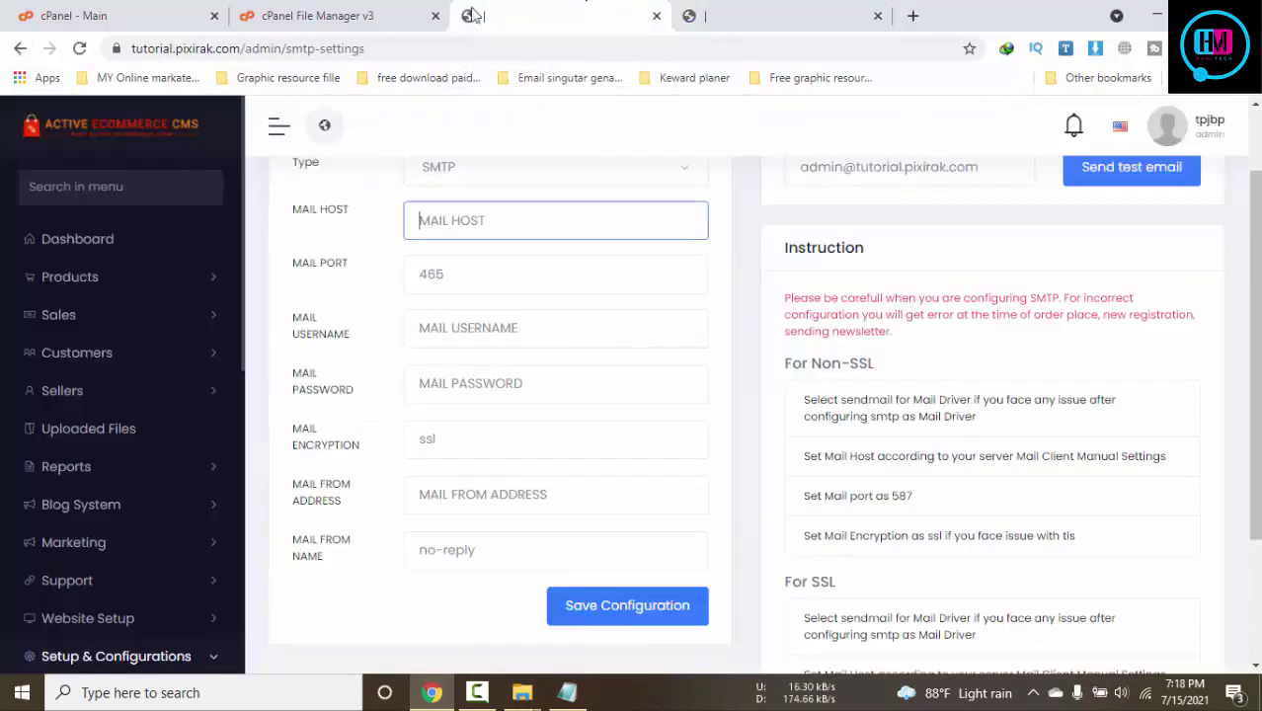
{"action": "left_click", "coordinate": [346, 15]}
{"action": "left_click", "coordinate": [436, 16]}
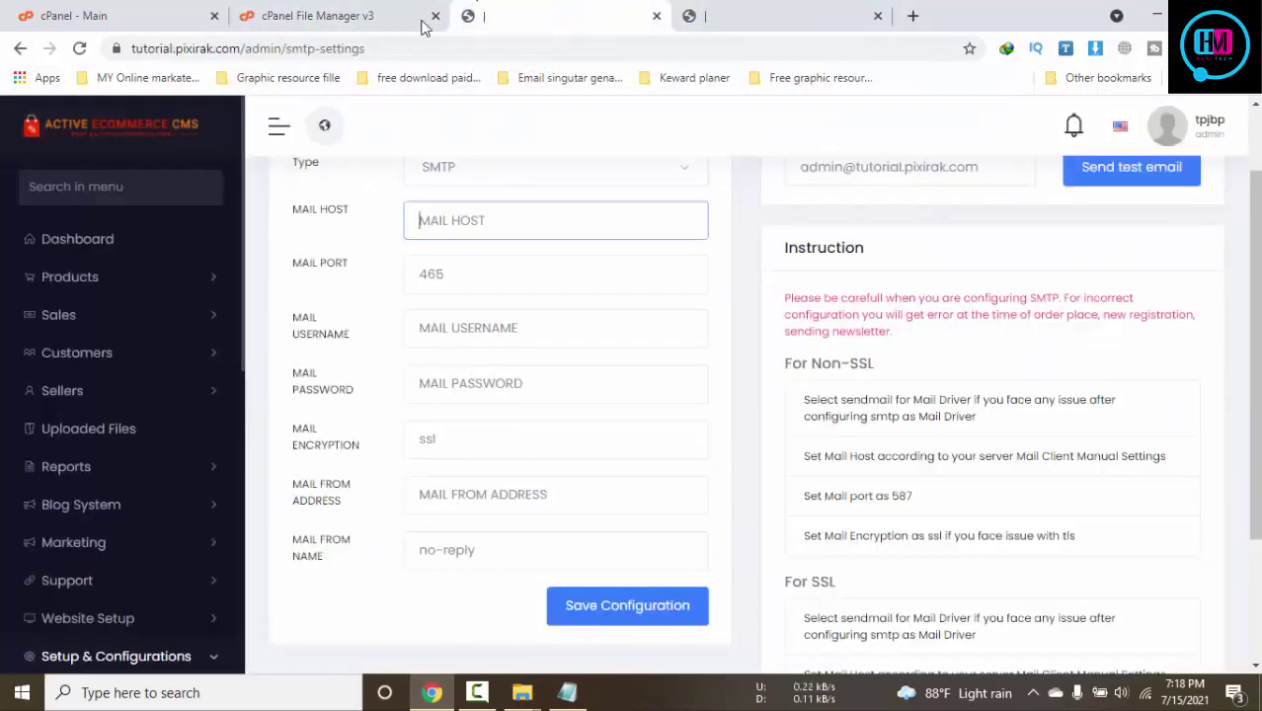
{"action": "scroll", "coordinate": [123, 286], "scroll_direction": "down", "scroll_amount": 8}
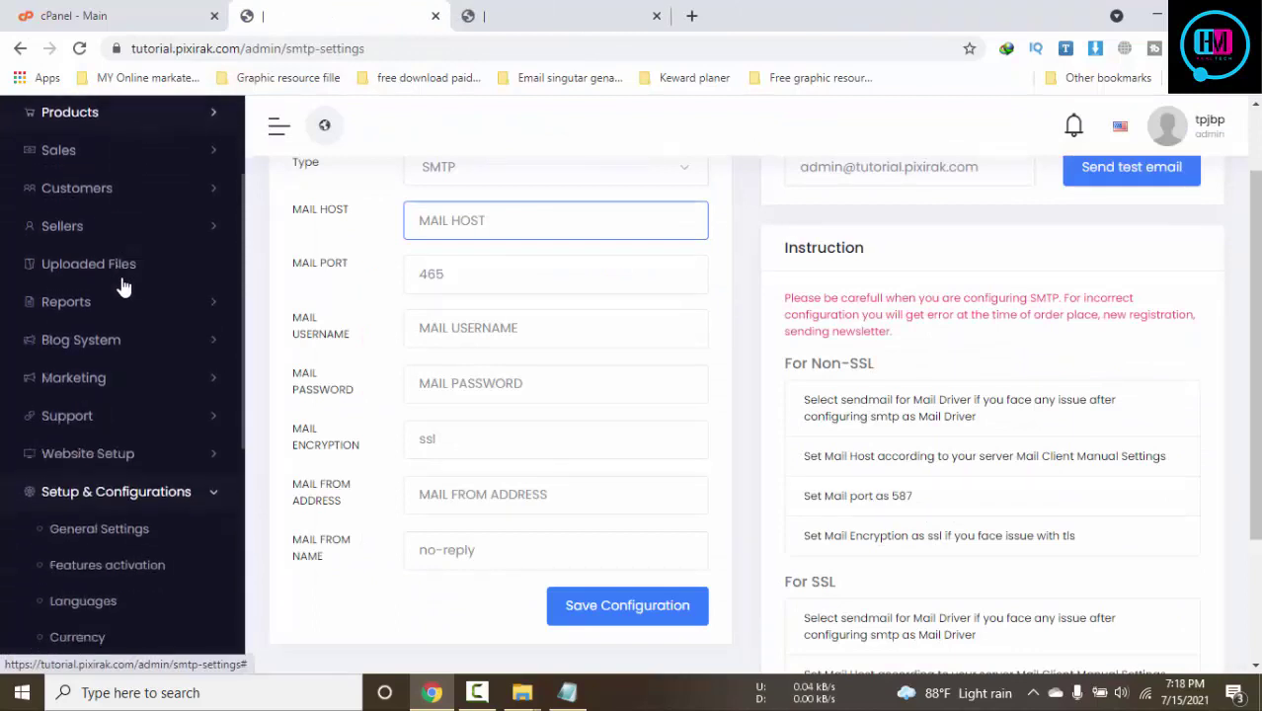
{"action": "scroll", "coordinate": [141, 532], "scroll_direction": "down", "scroll_amount": 2}
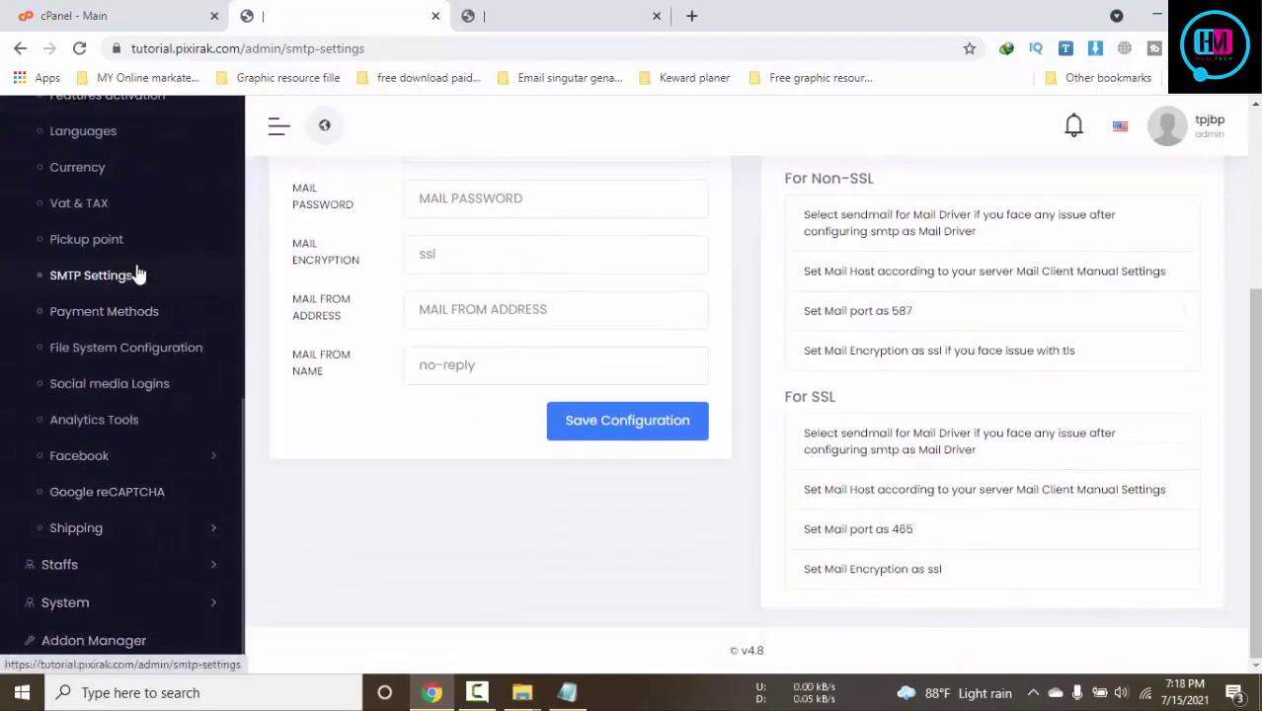
{"action": "scroll", "coordinate": [135, 274], "scroll_direction": "up", "scroll_amount": 4}
{"action": "left_click", "coordinate": [99, 428]}
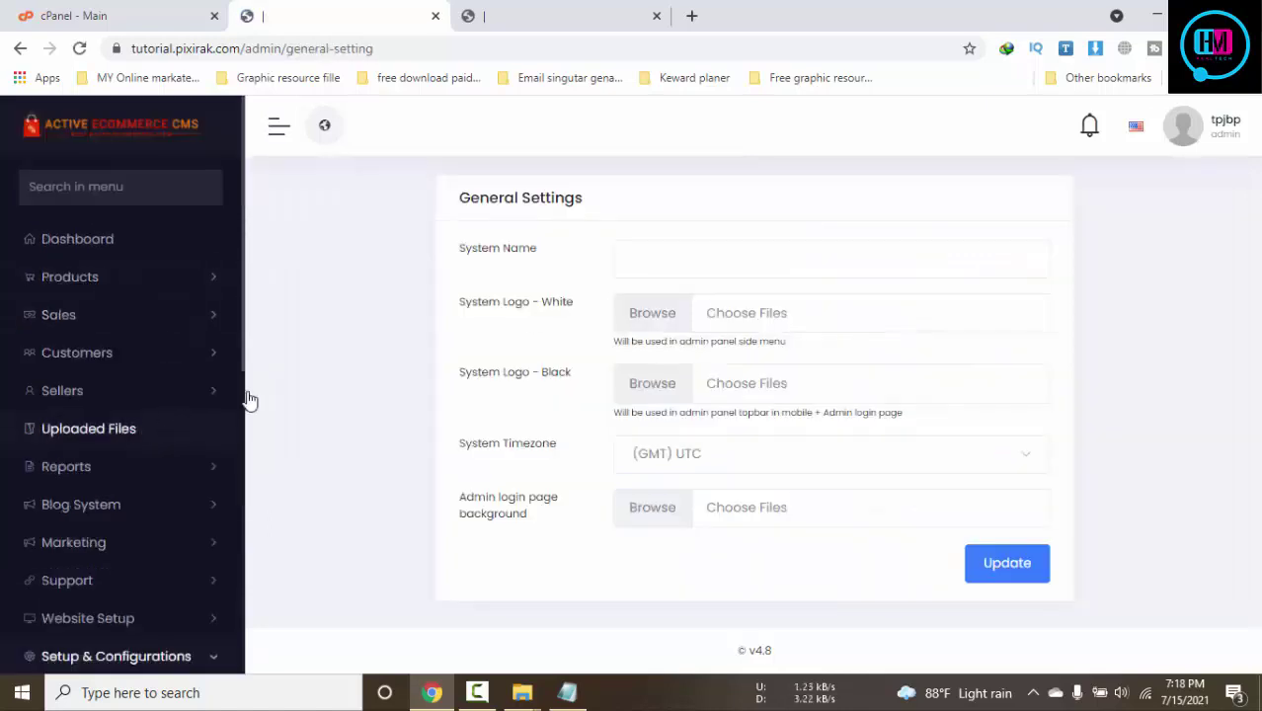
Fill System Name with 'Tutorial For New Be Freelancer' via autofill and open the white logo file picker
{"action": "left_click", "coordinate": [698, 256]}
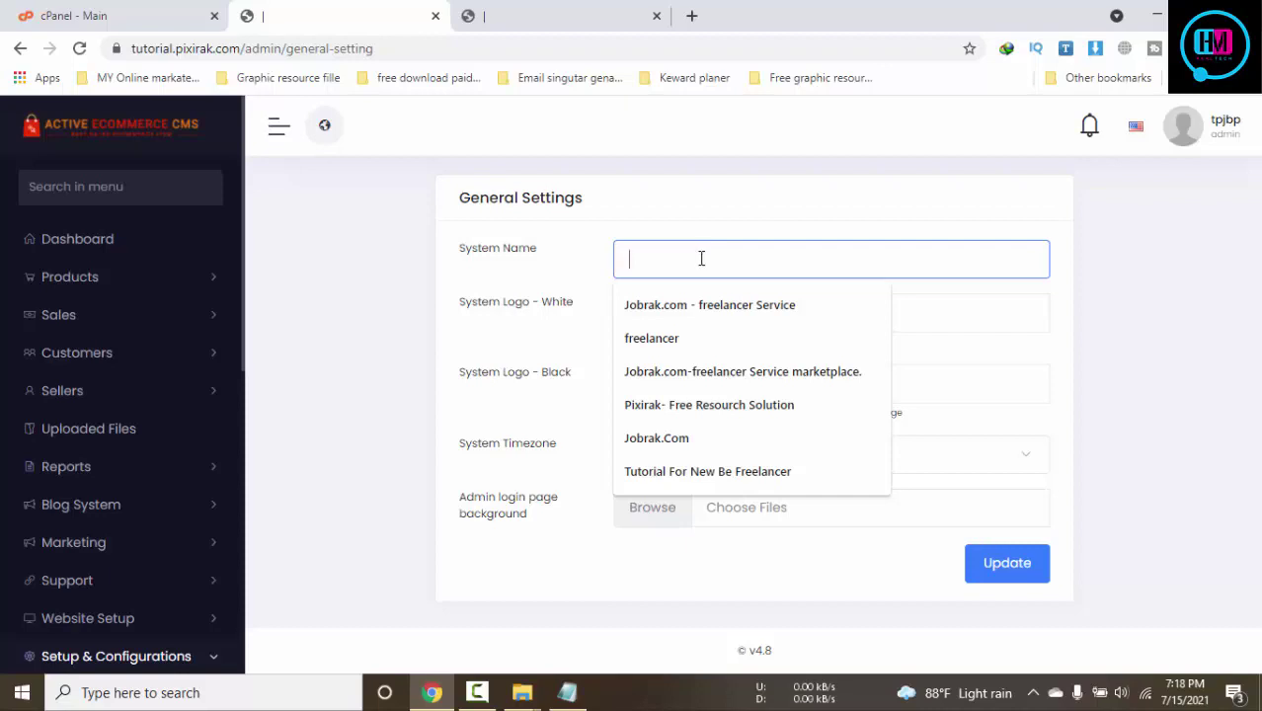
{"action": "type", "text": "tu"}
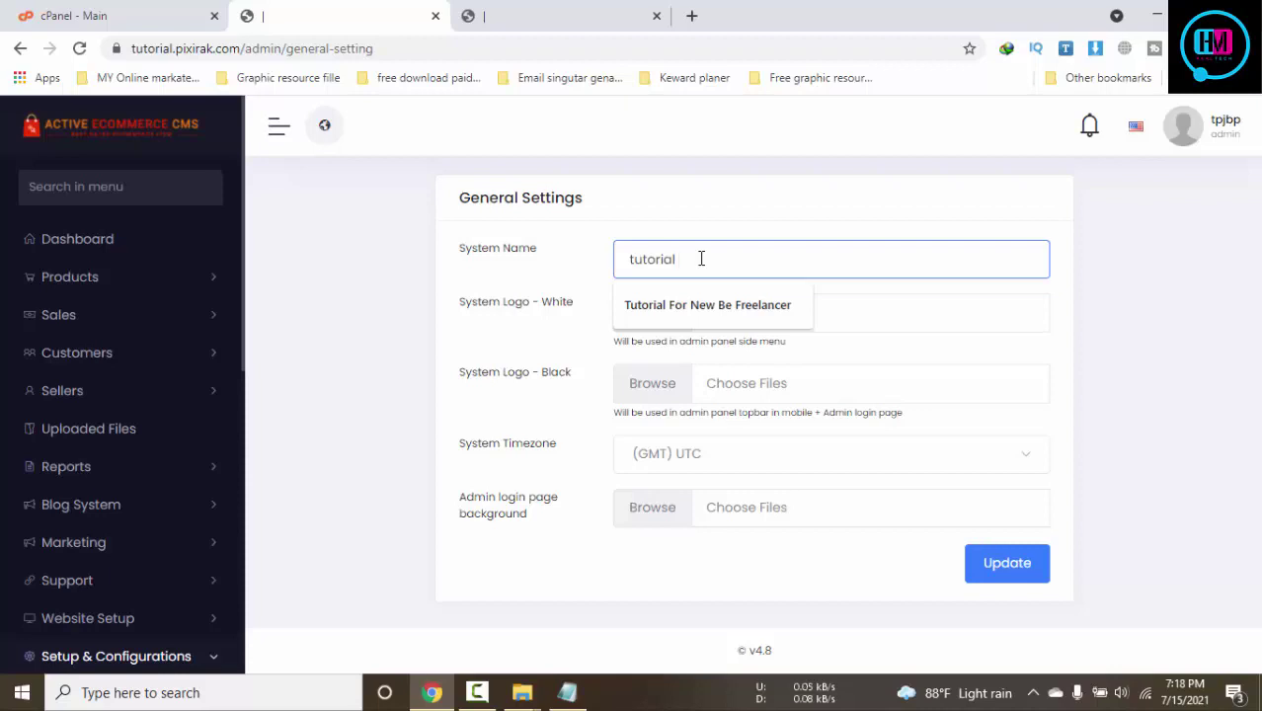
{"action": "type", "text": "torial"}
{"action": "left_click", "coordinate": [721, 305]}
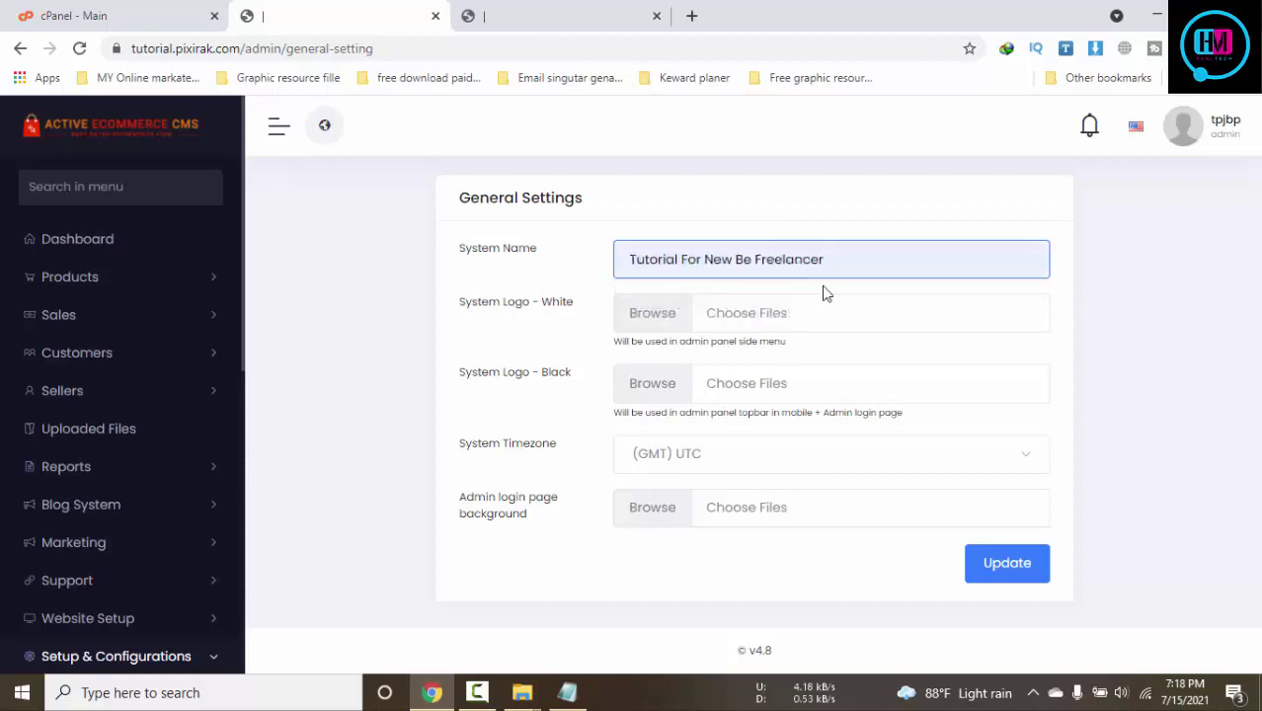
{"action": "left_click", "coordinate": [733, 326]}
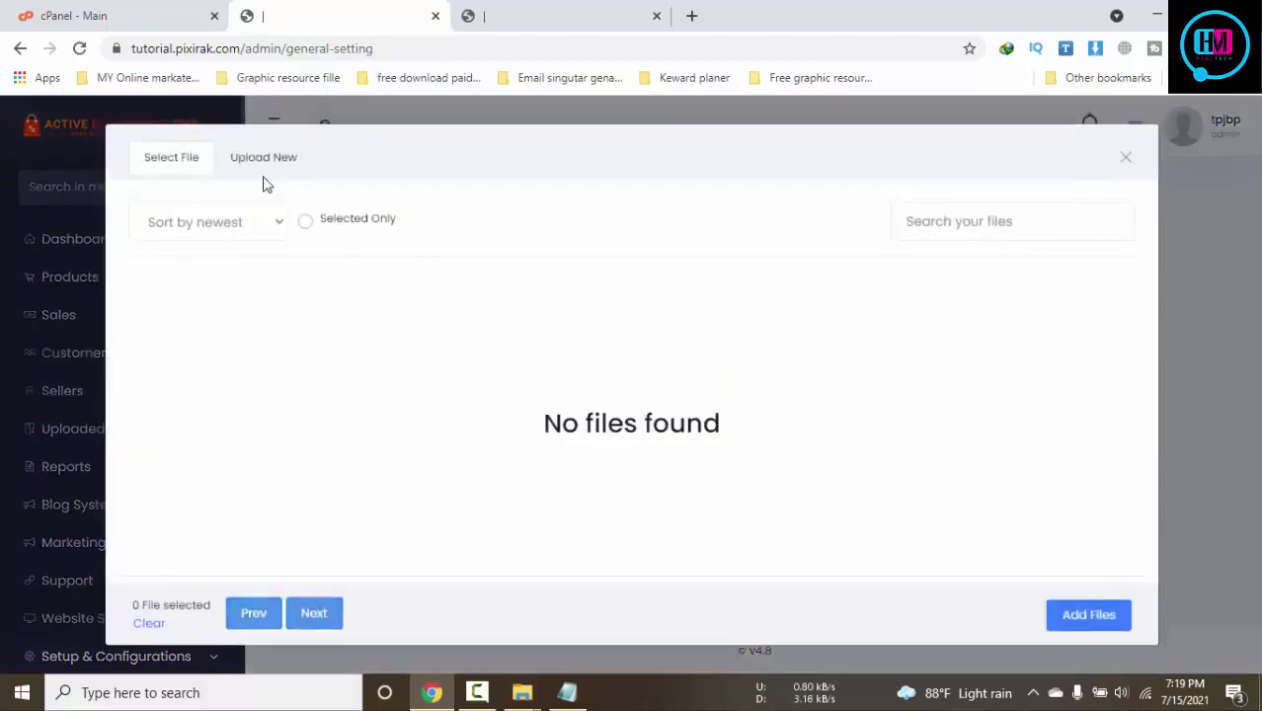
Upload tpp.png from the tp folder and use it as the white system logo
{"action": "left_click", "coordinate": [259, 160]}
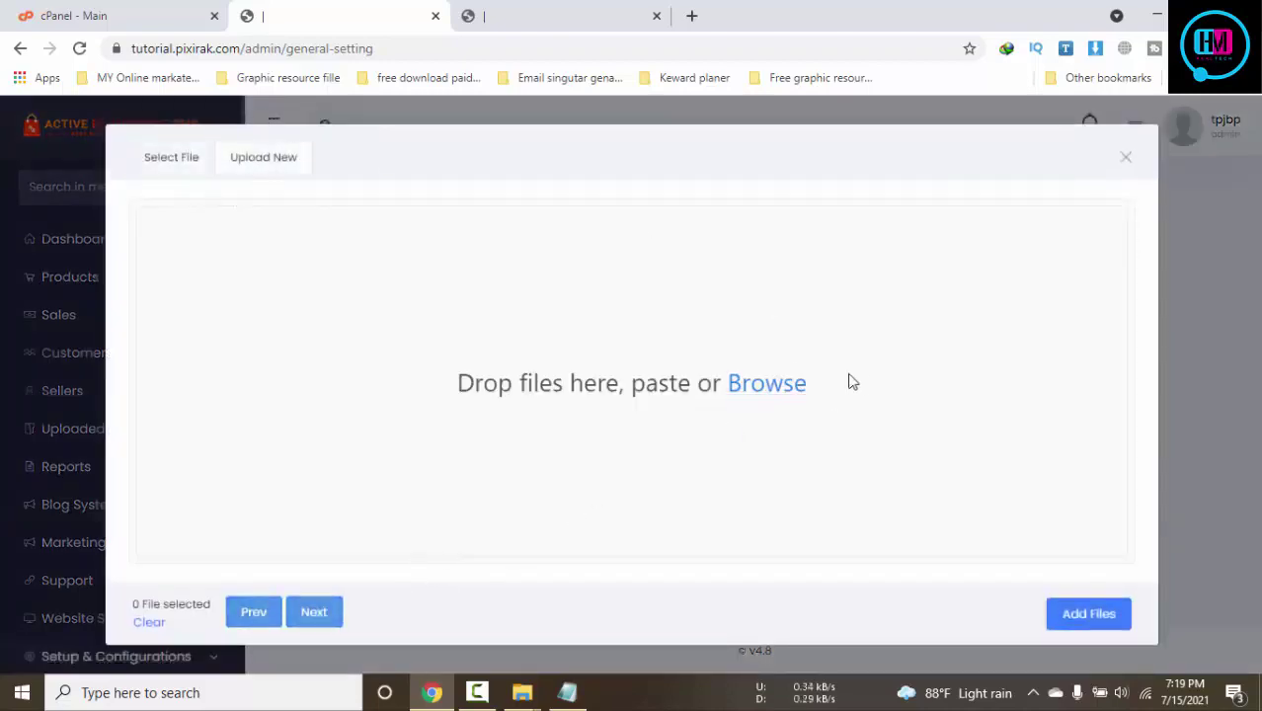
{"action": "left_click", "coordinate": [771, 383]}
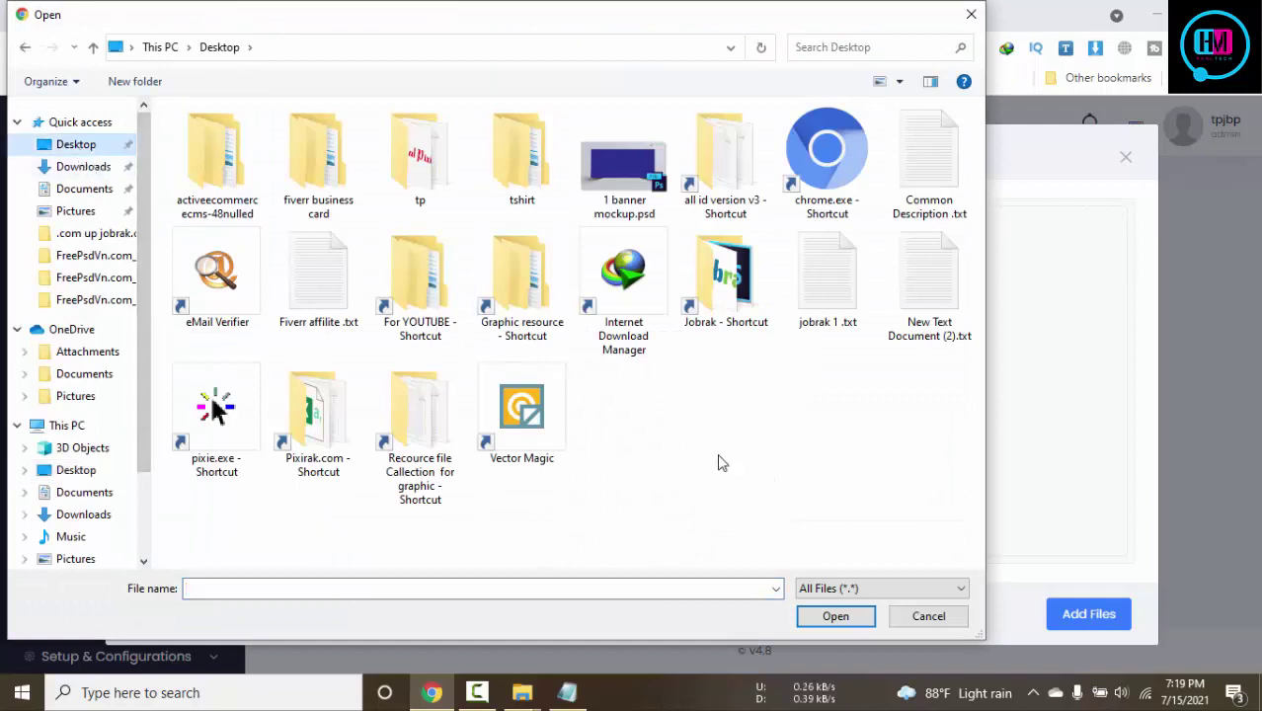
{"action": "double_click", "coordinate": [434, 150]}
{"action": "left_click", "coordinate": [539, 202]}
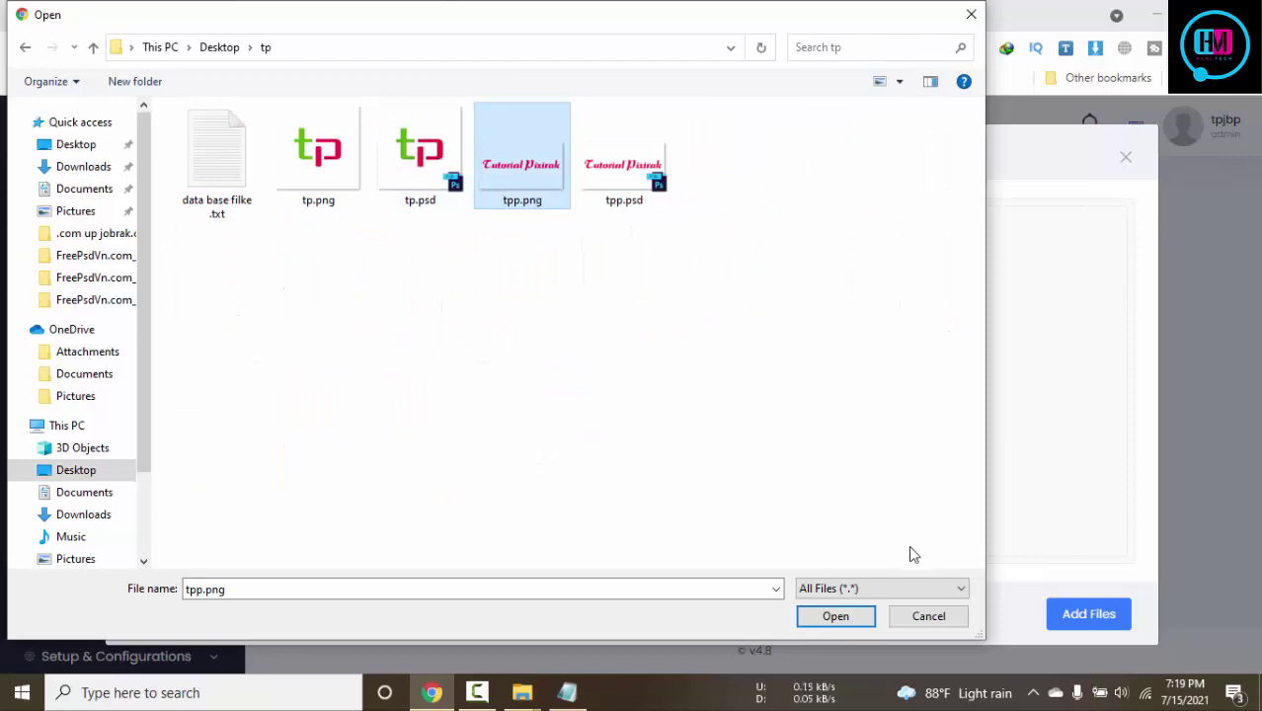
{"action": "left_click", "coordinate": [836, 616]}
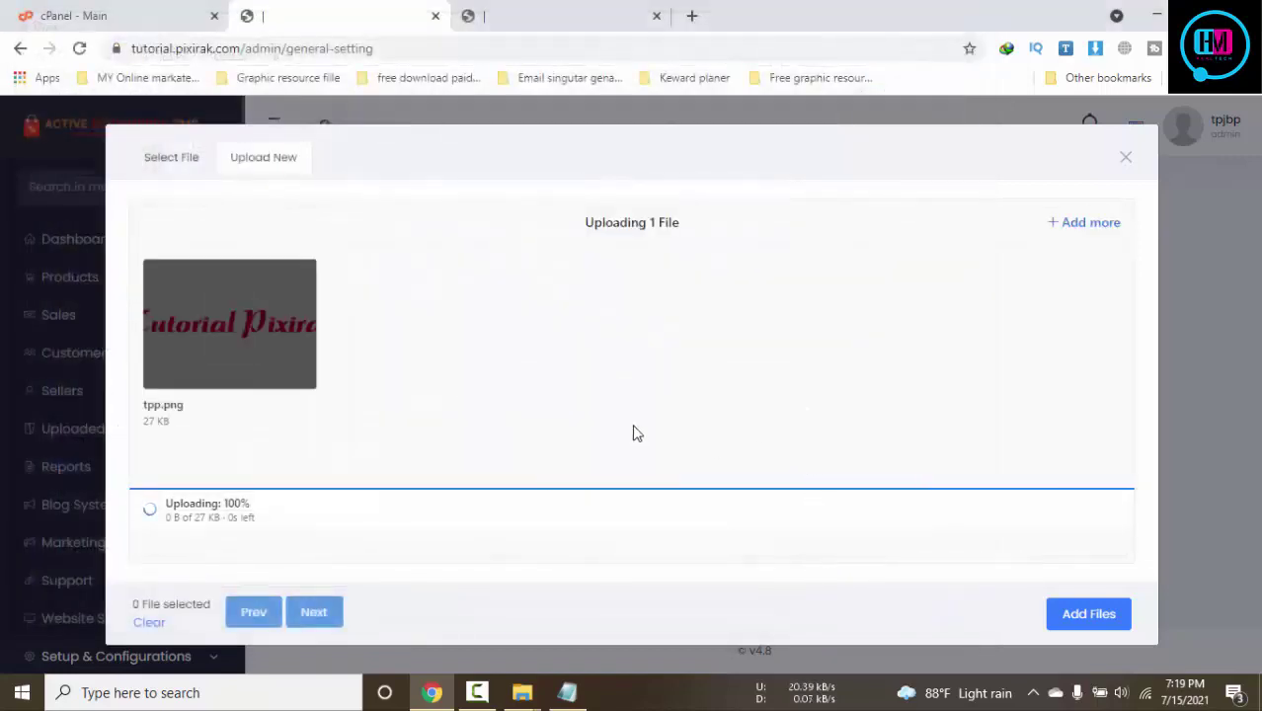
{"action": "left_click", "coordinate": [150, 158]}
{"action": "left_click", "coordinate": [204, 357]}
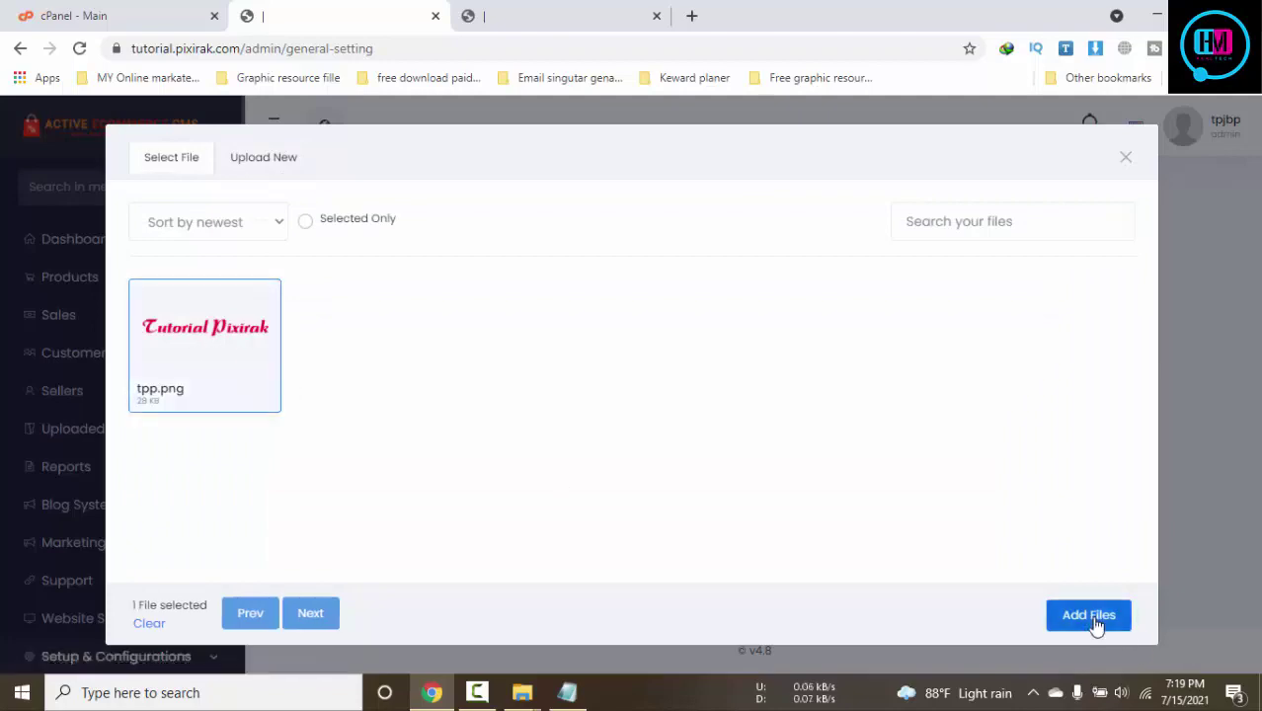
{"action": "left_click", "coordinate": [1090, 617]}
Set tpp.png as the black system logo too
{"action": "scroll", "coordinate": [899, 462], "scroll_direction": "down", "scroll_amount": 1}
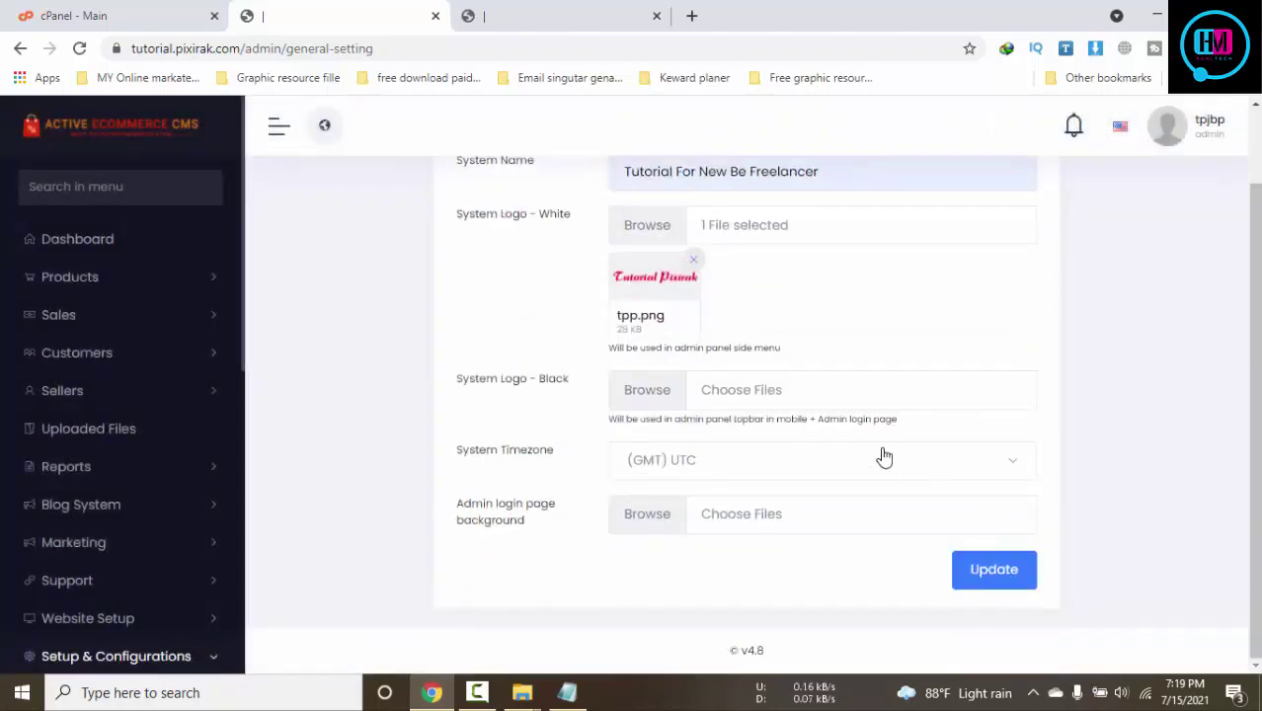
{"action": "left_click", "coordinate": [754, 393]}
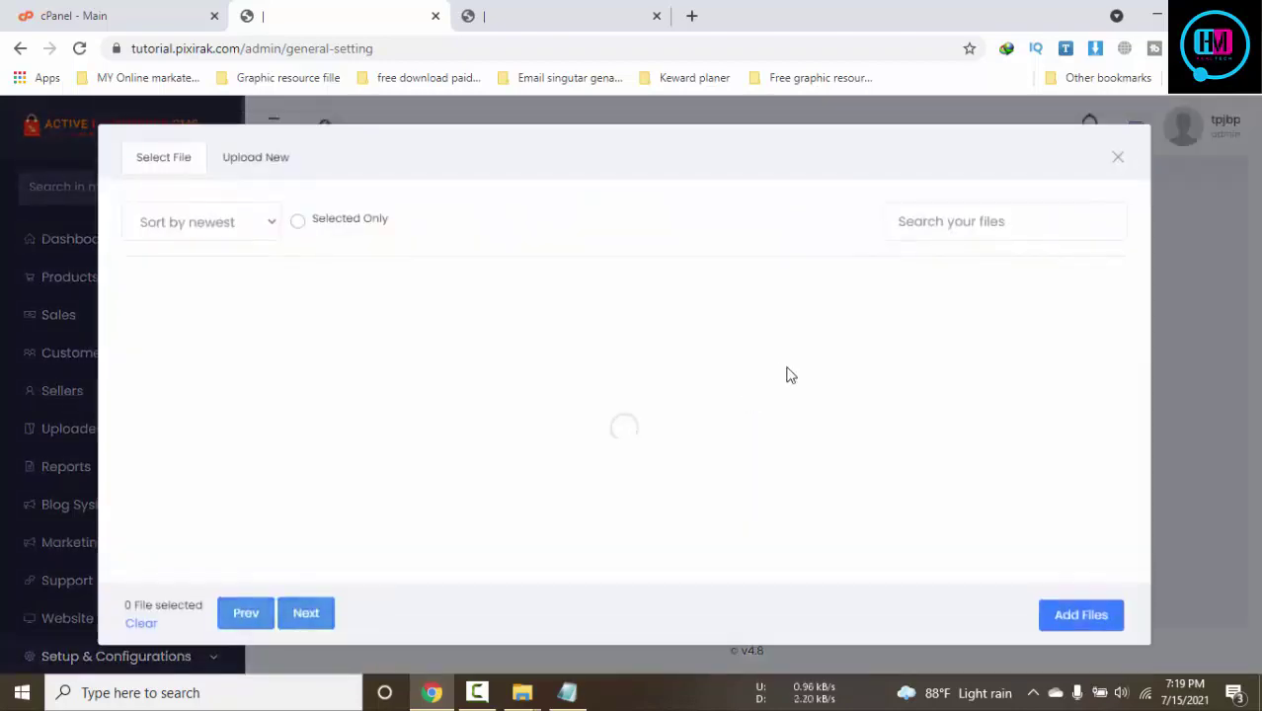
{"action": "left_click", "coordinate": [238, 342]}
{"action": "left_click", "coordinate": [1047, 616]}
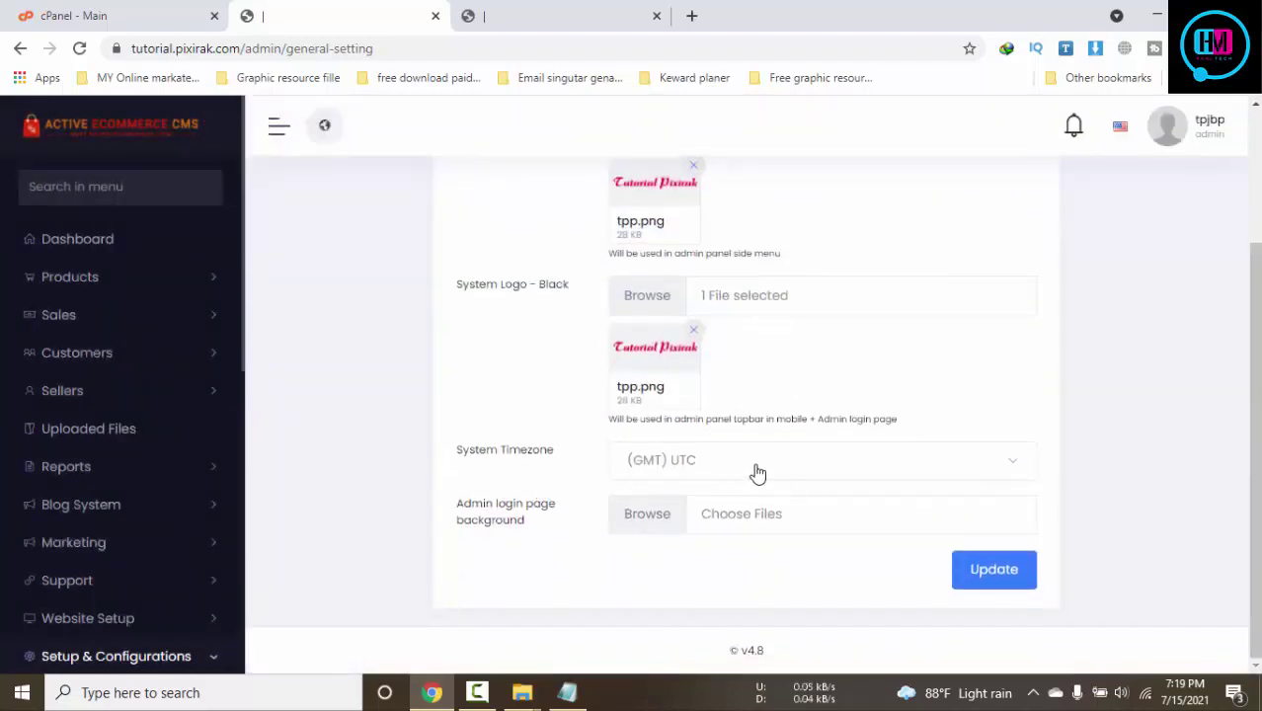
Set the system timezone to (GMT+06:00) Dhaka and save the general settings
{"action": "left_click", "coordinate": [765, 478]}
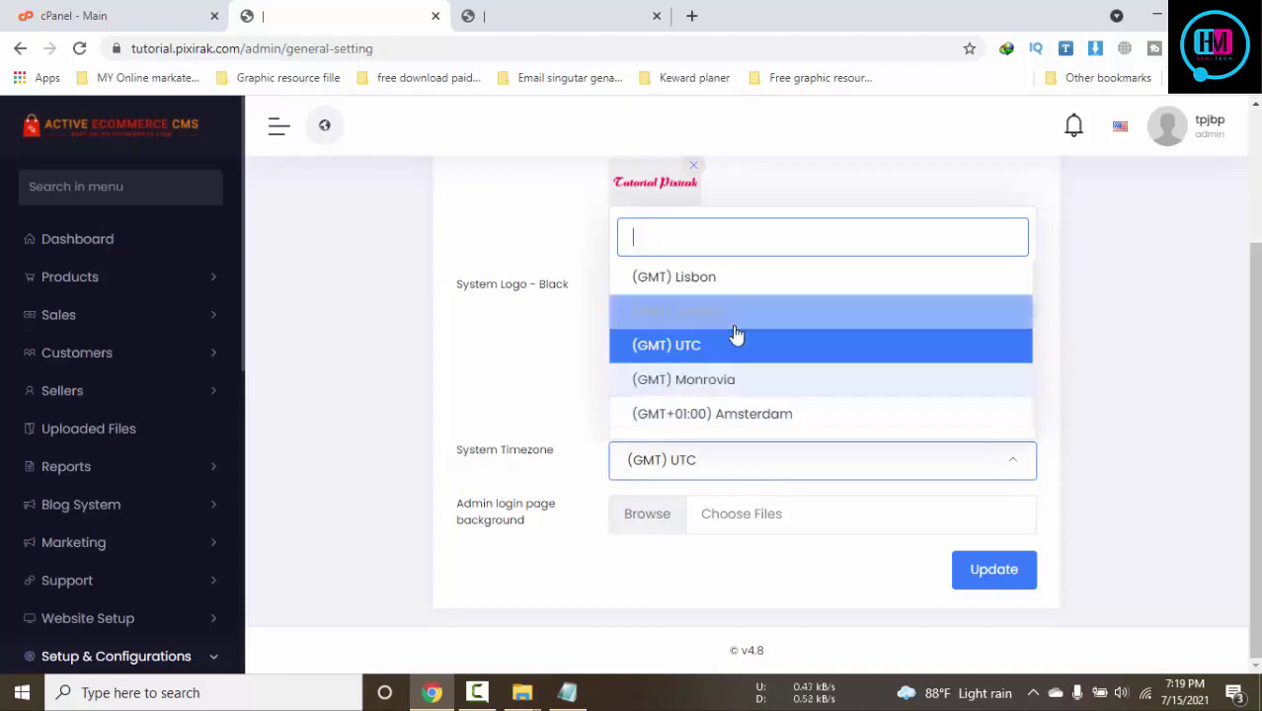
{"action": "type", "text": "d"}
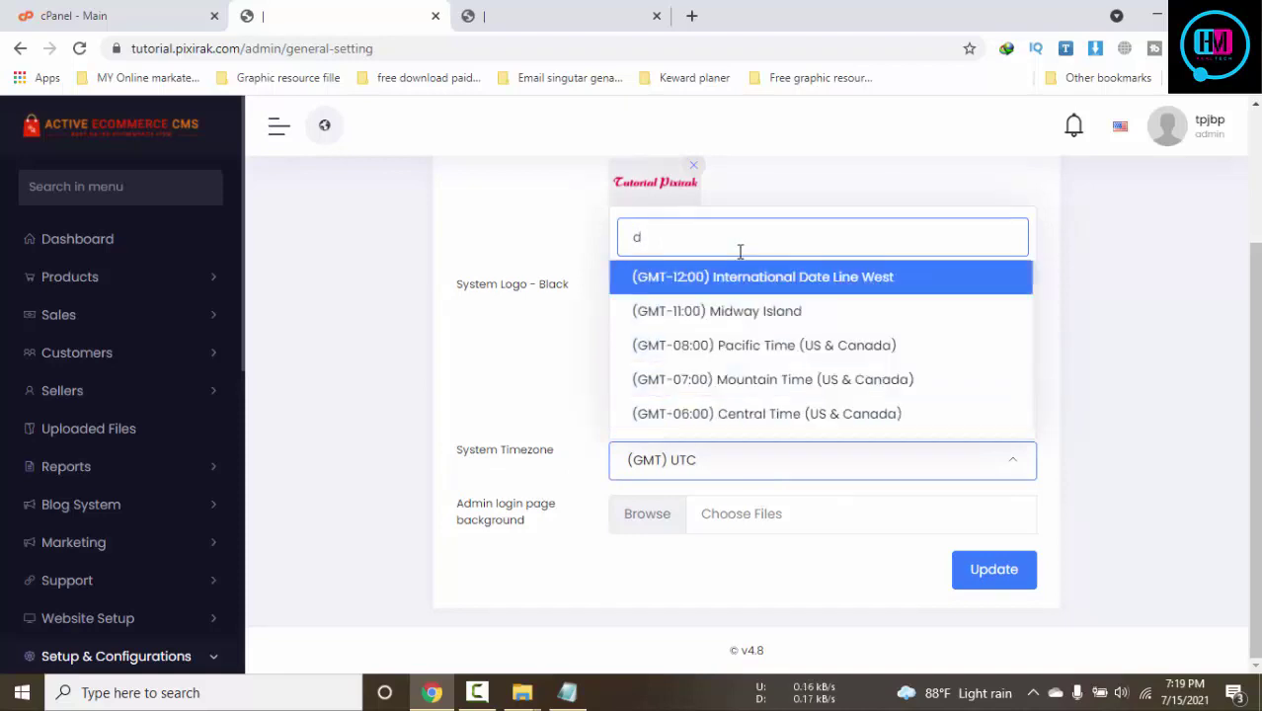
{"action": "type", "text": "hak"}
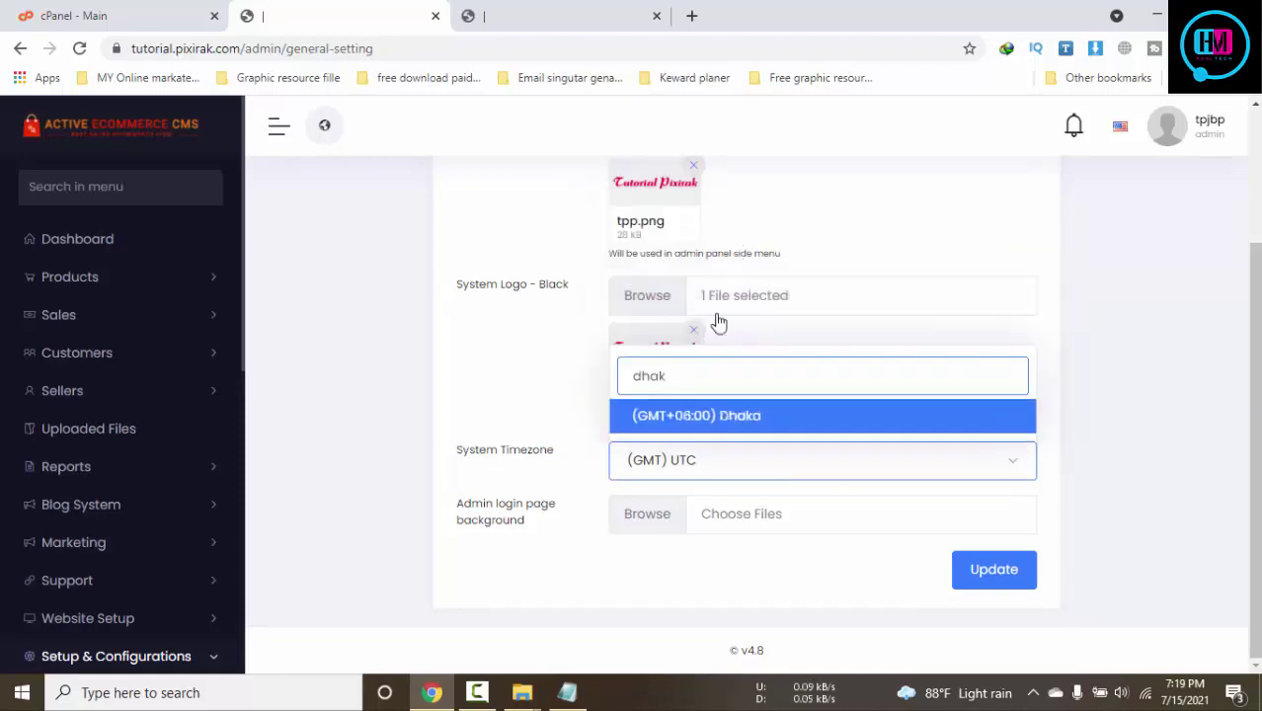
{"action": "left_click", "coordinate": [718, 415]}
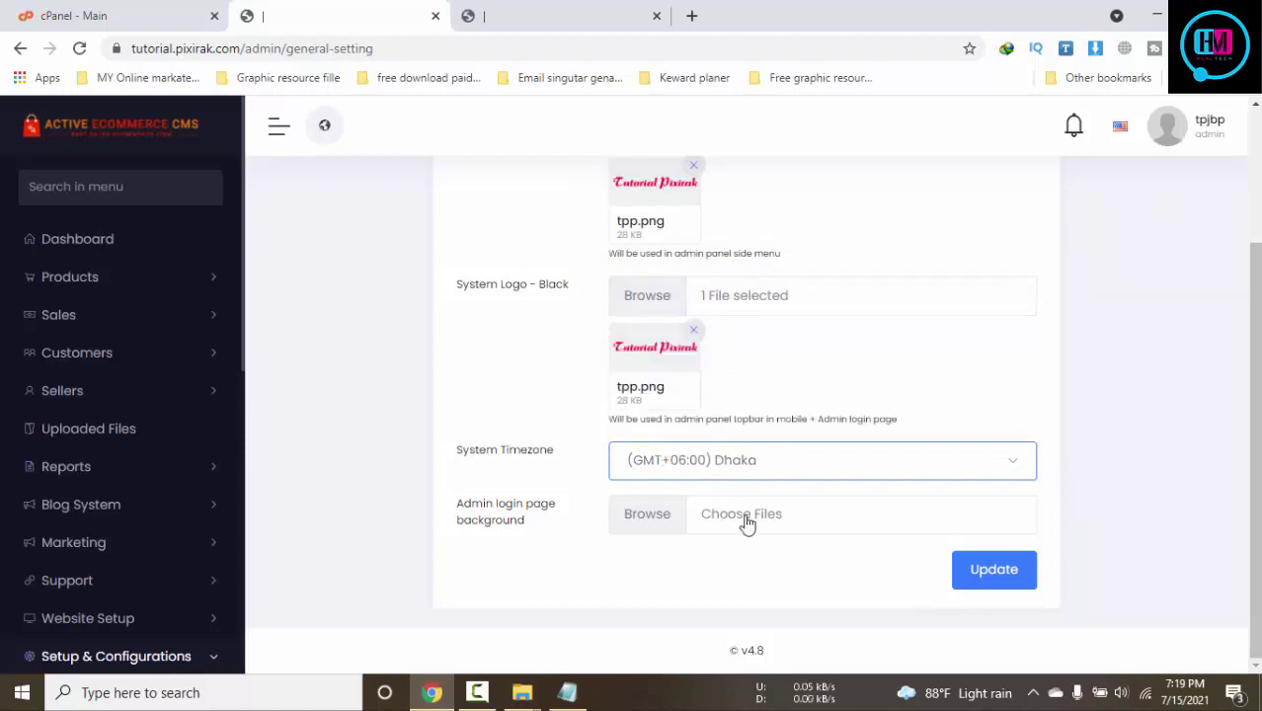
{"action": "left_click", "coordinate": [988, 587]}
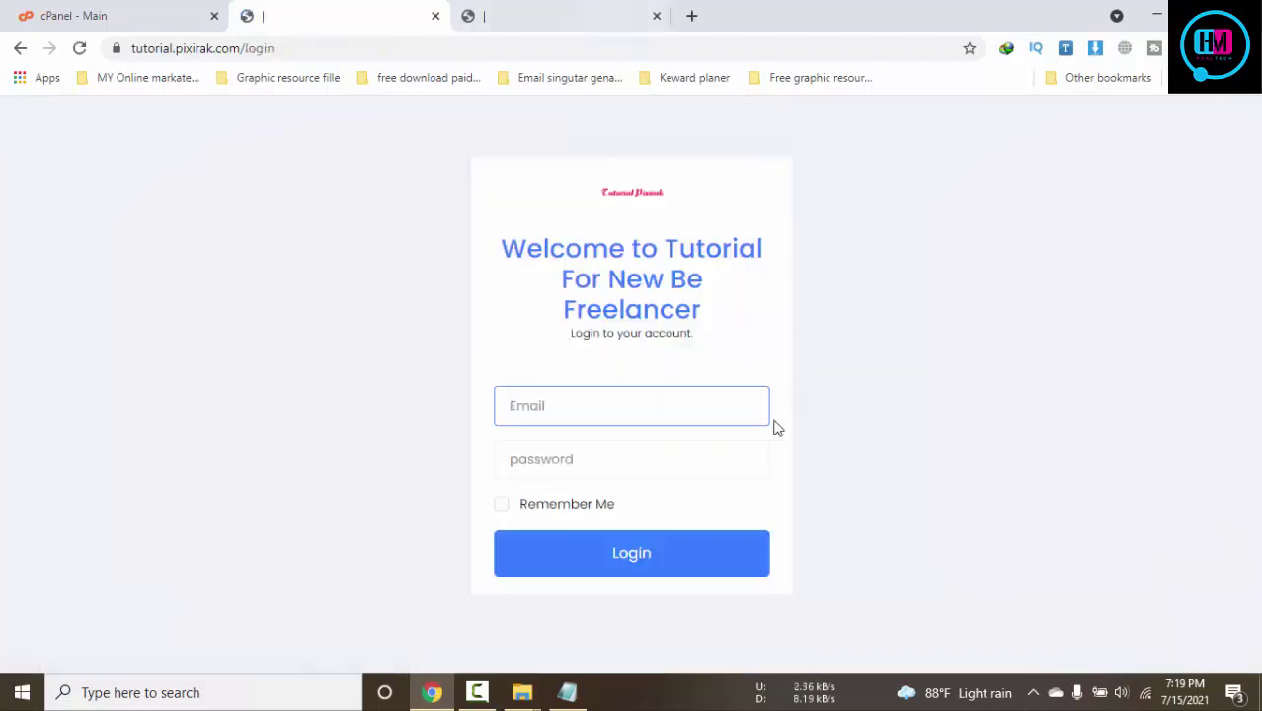
Paste the admin password and email from the Notepad notes into the login form and log in
{"action": "left_click", "coordinate": [608, 418]}
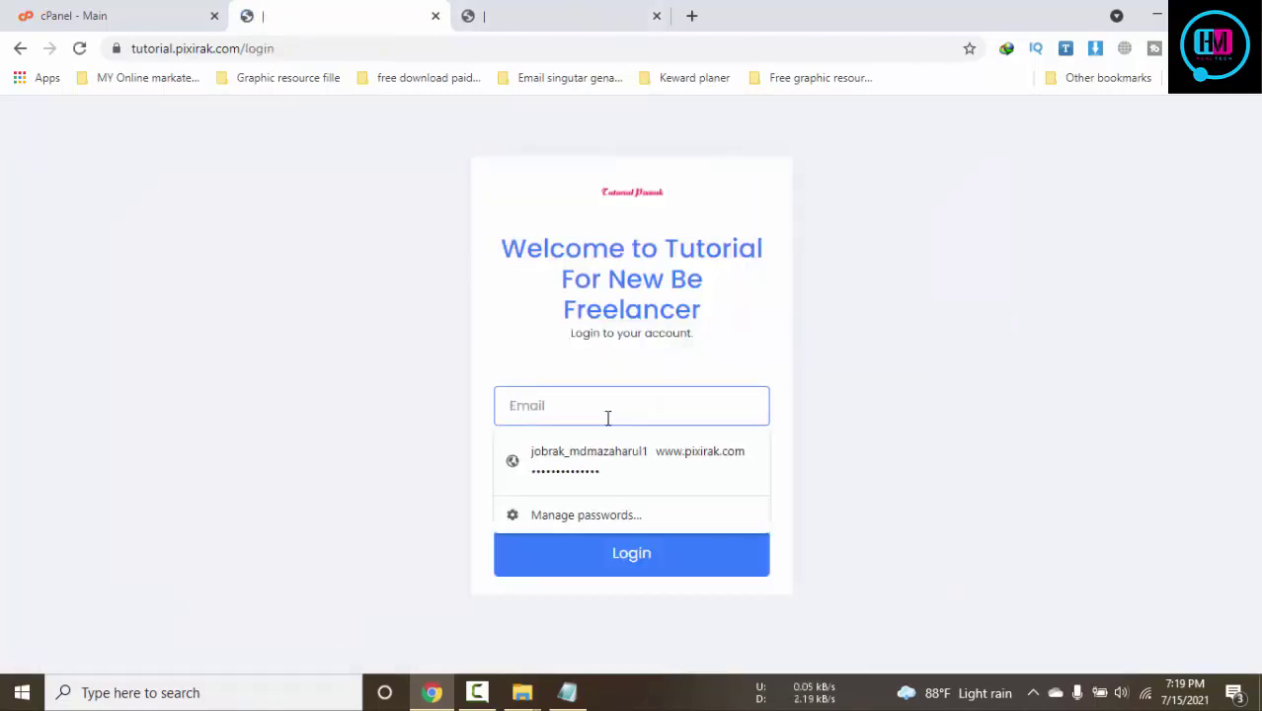
{"action": "left_click", "coordinate": [957, 347]}
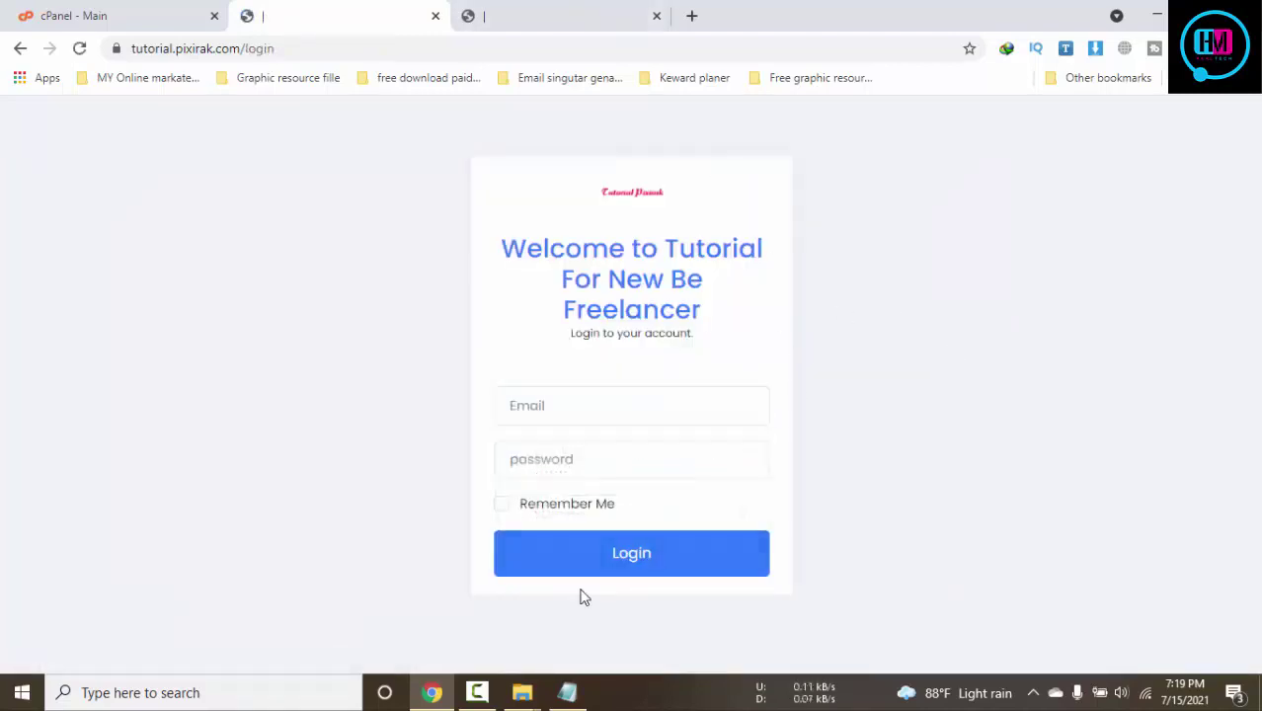
{"action": "left_click", "coordinate": [570, 693]}
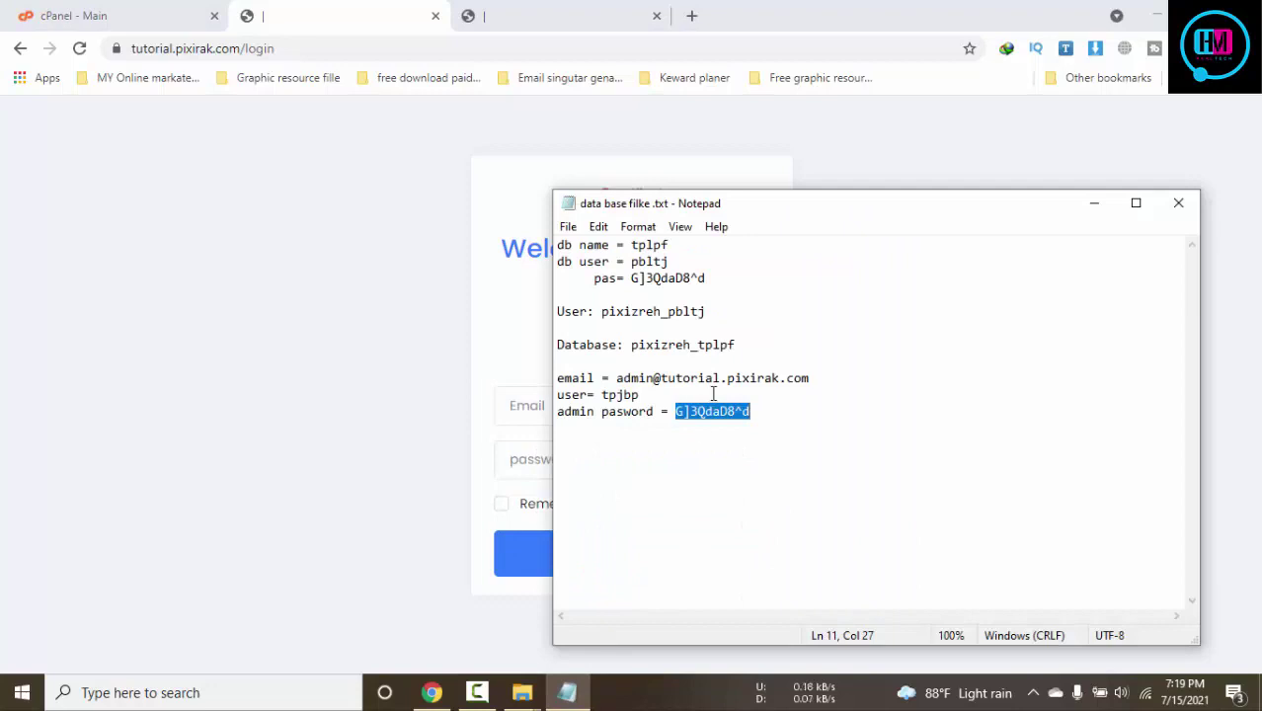
{"action": "left_click", "coordinate": [529, 472]}
{"action": "key", "text": "ctrl+v"}
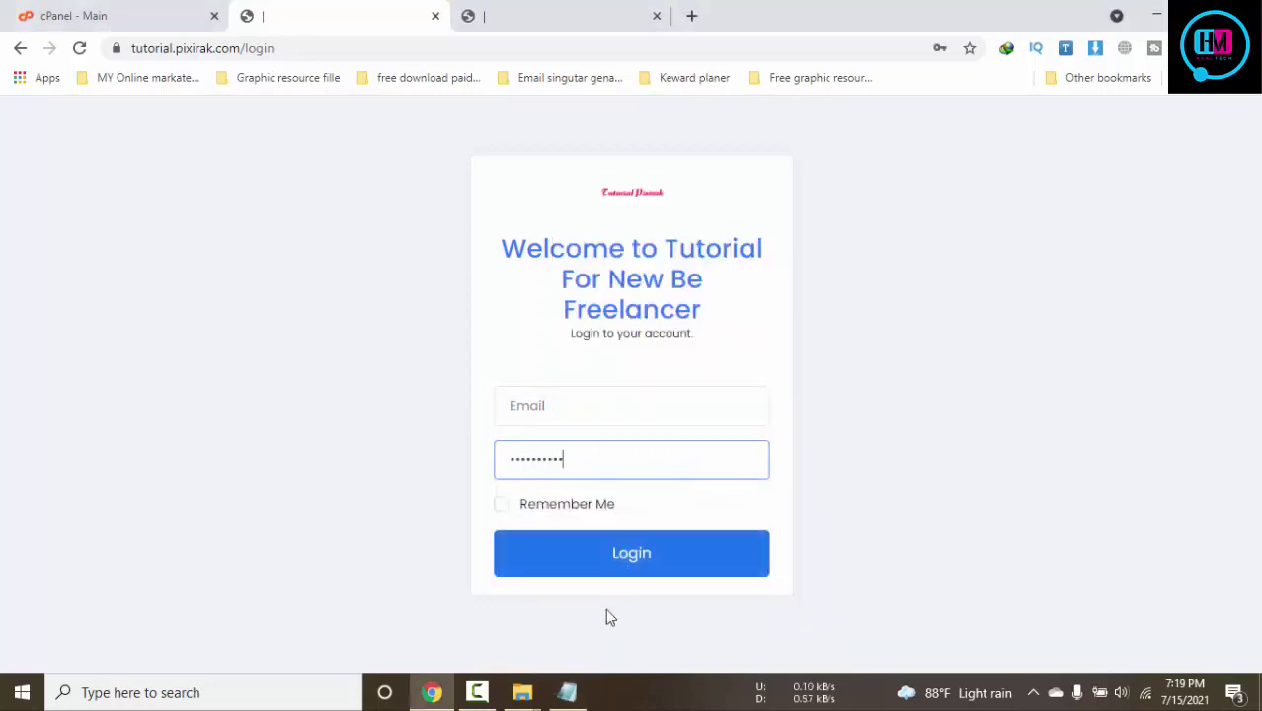
{"action": "left_click", "coordinate": [567, 692]}
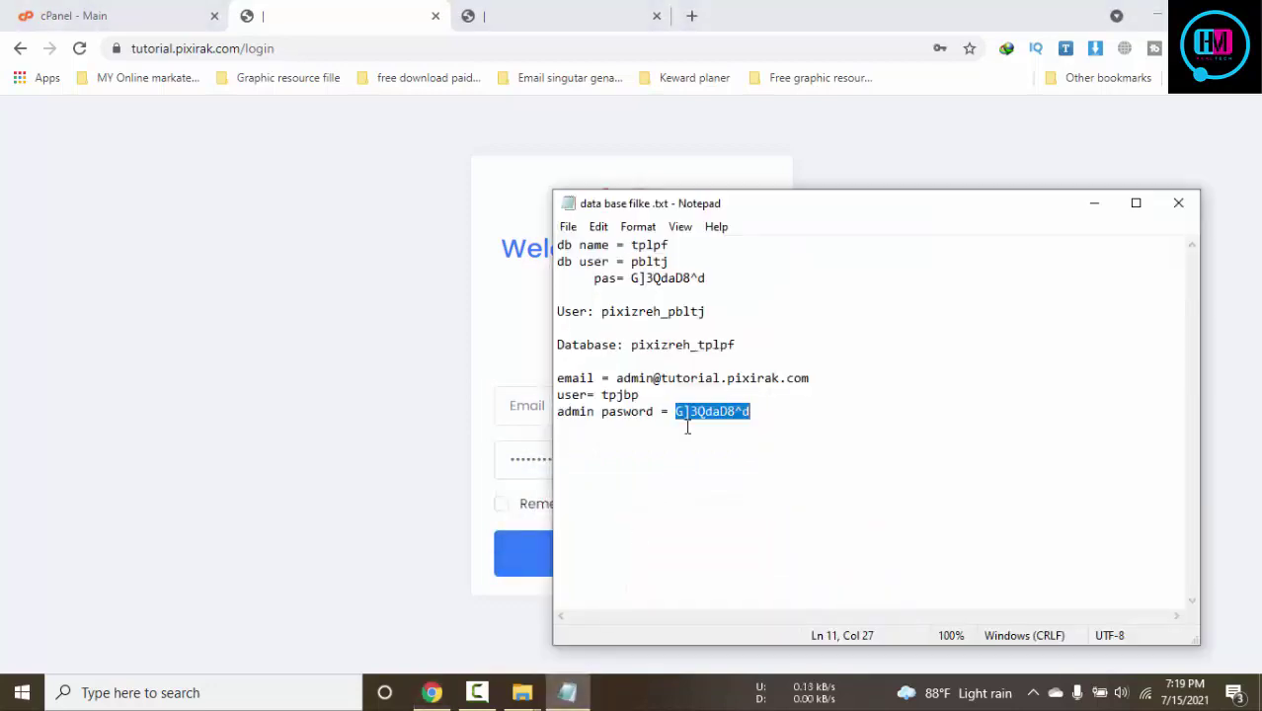
{"action": "left_click_drag", "start_coordinate": [617, 379], "coordinate": [838, 380]}
{"action": "key", "text": "ctrl+c"}
{"action": "left_click", "coordinate": [524, 403]}
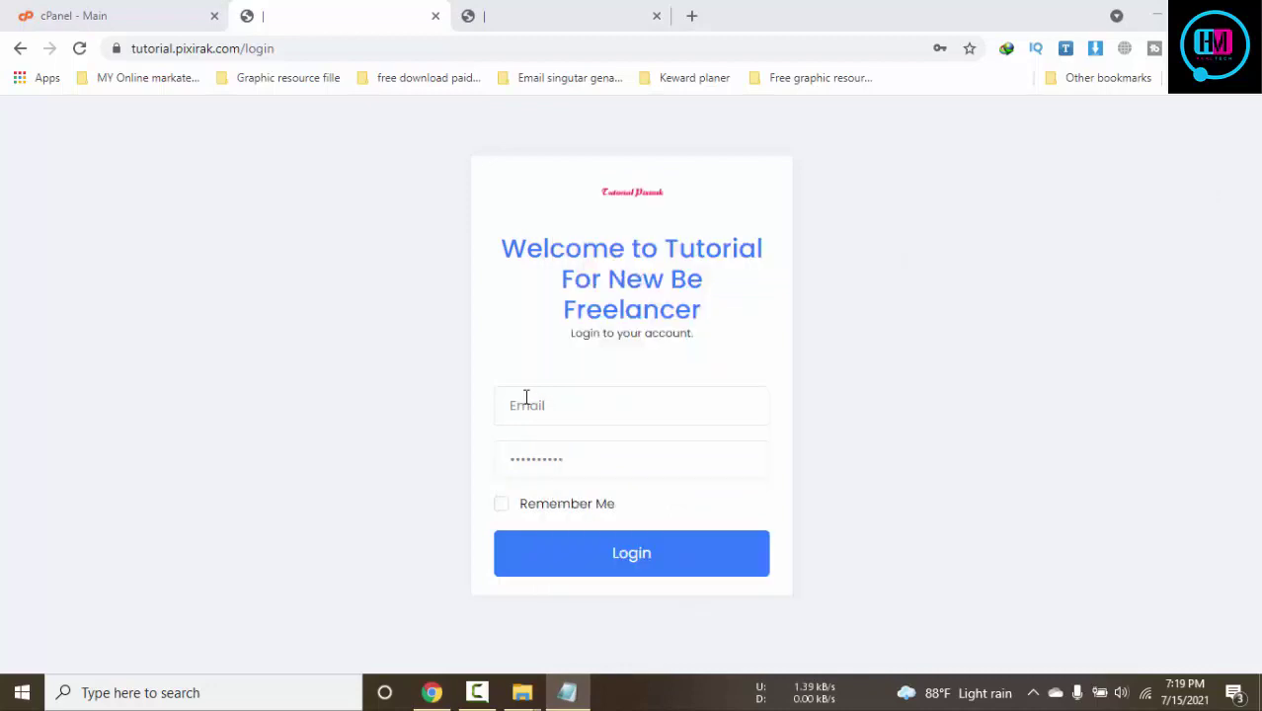
{"action": "key", "text": "ctrl+v"}
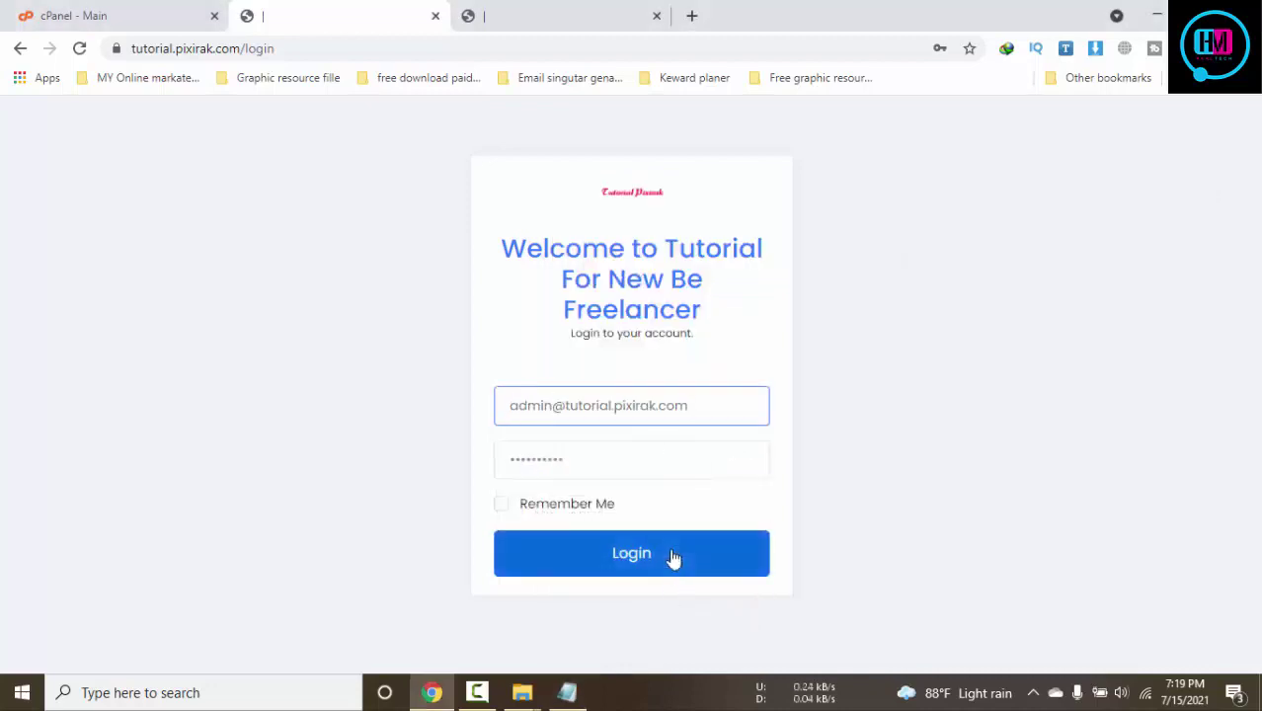
{"action": "left_click", "coordinate": [672, 558]}
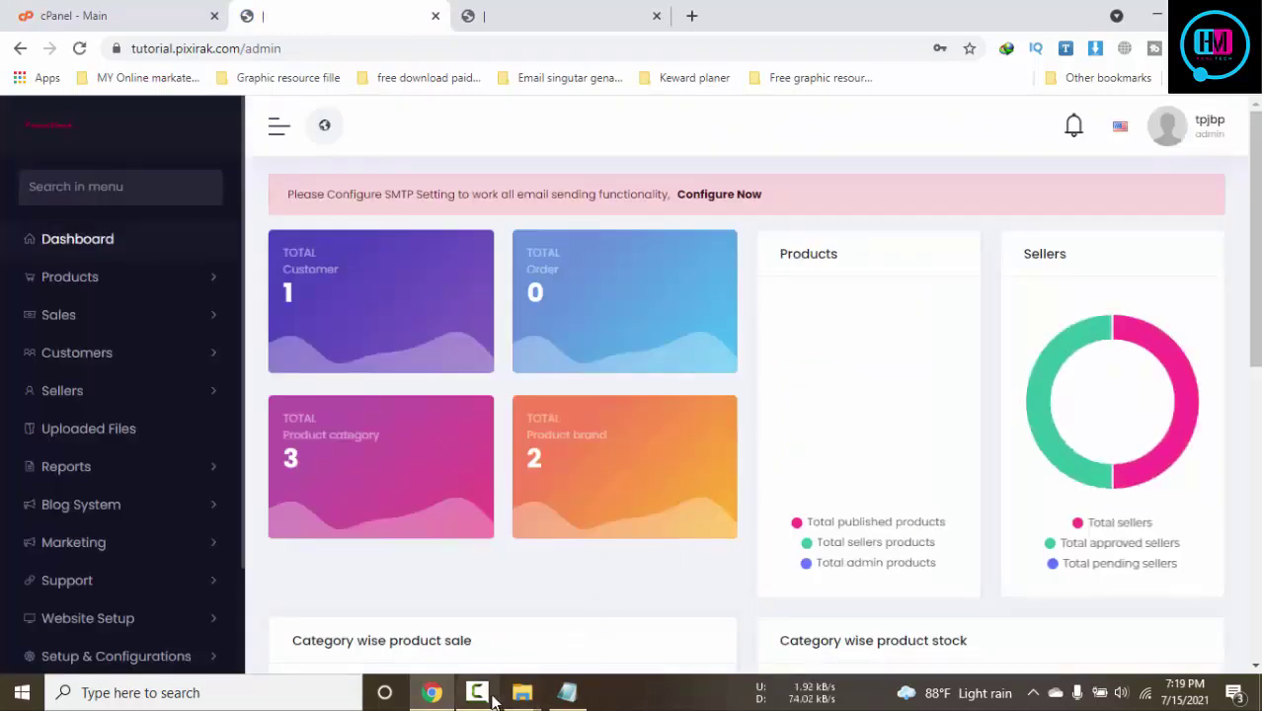
{"action": "left_click", "coordinate": [504, 10]}
{"action": "left_click", "coordinate": [296, 10]}
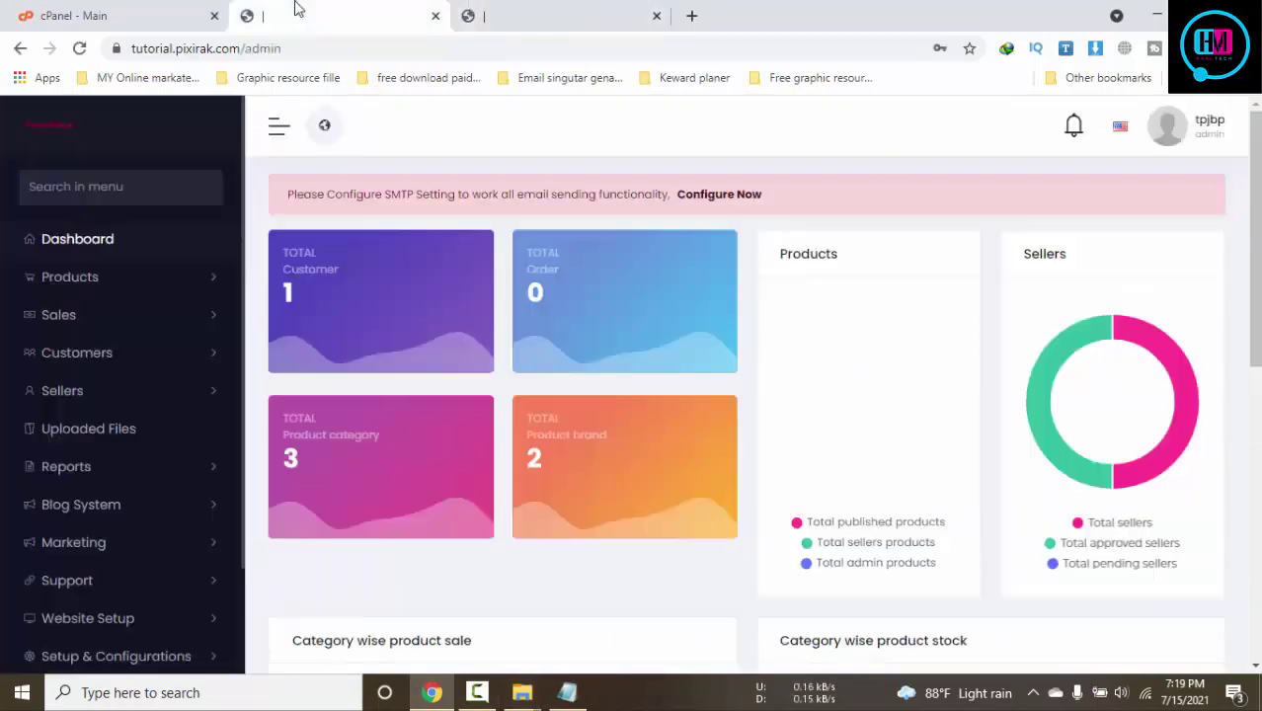
{"action": "scroll", "coordinate": [163, 360], "scroll_direction": "down", "scroll_amount": 2}
{"action": "left_click", "coordinate": [513, 9]}
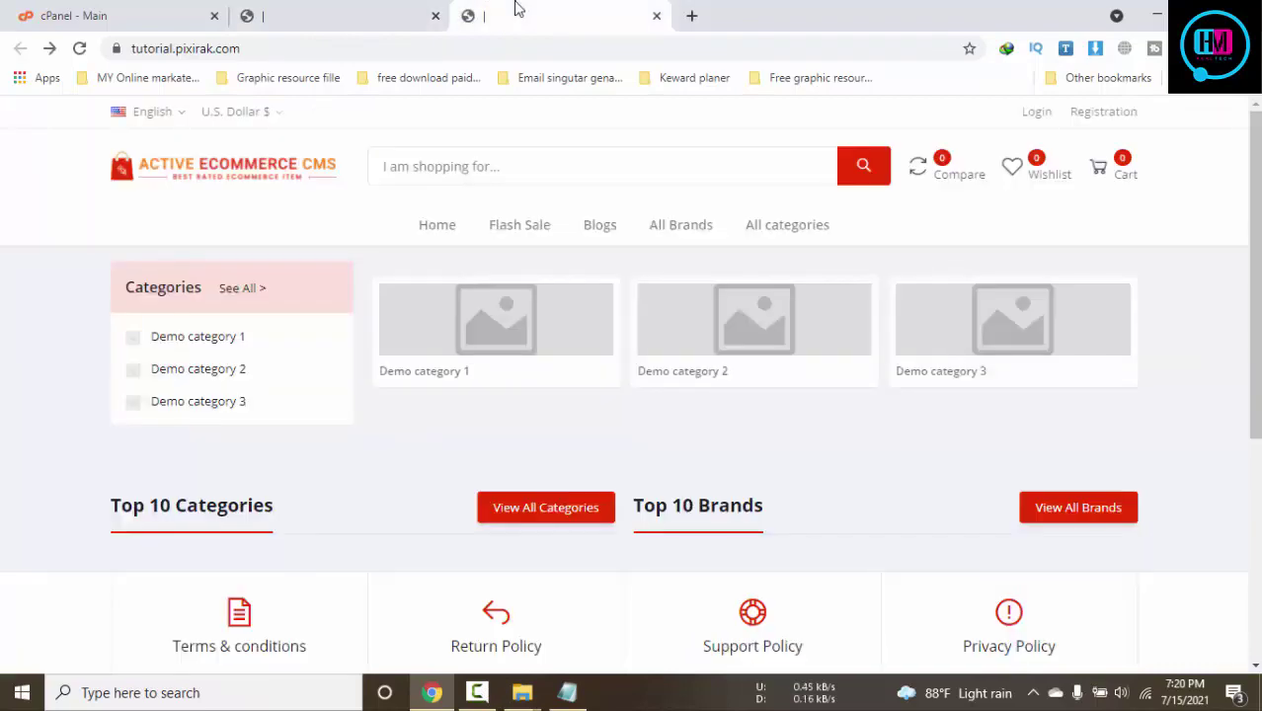
{"action": "key", "text": "F5"}
{"action": "left_click", "coordinate": [331, 10]}
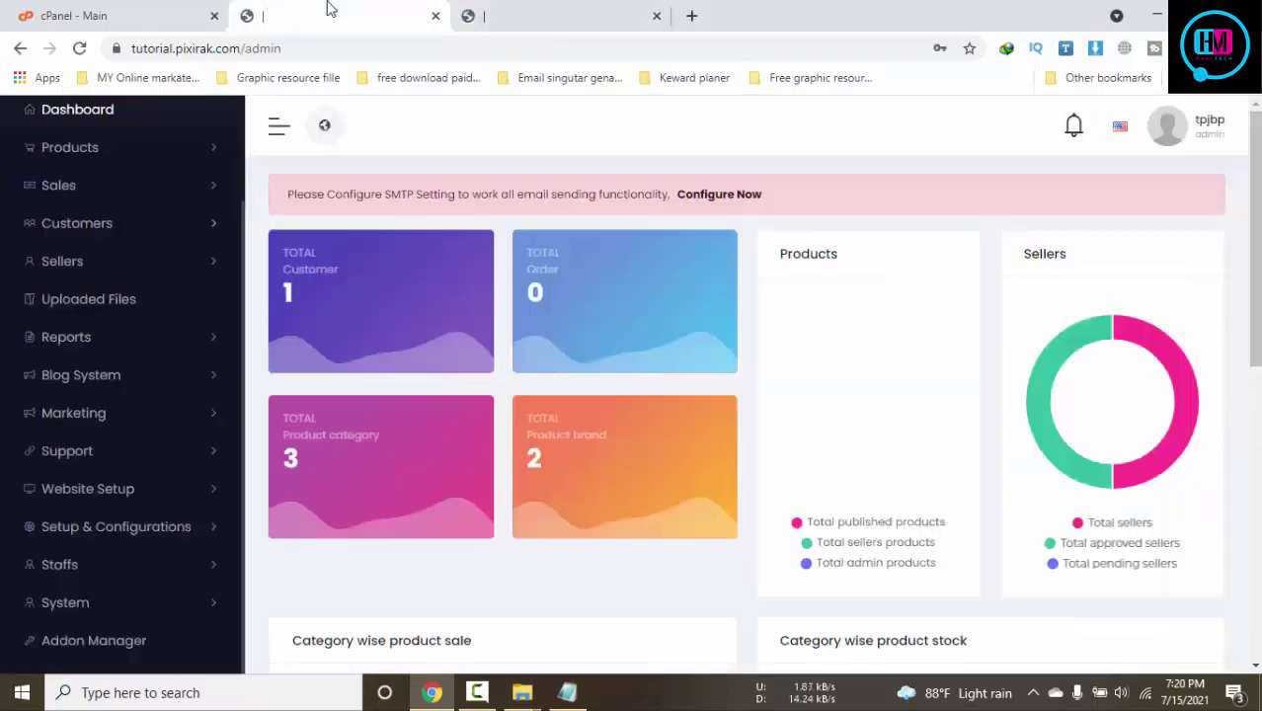
{"action": "left_click", "coordinate": [583, 28]}
{"action": "scroll", "coordinate": [633, 395], "scroll_direction": "down", "scroll_amount": 10}
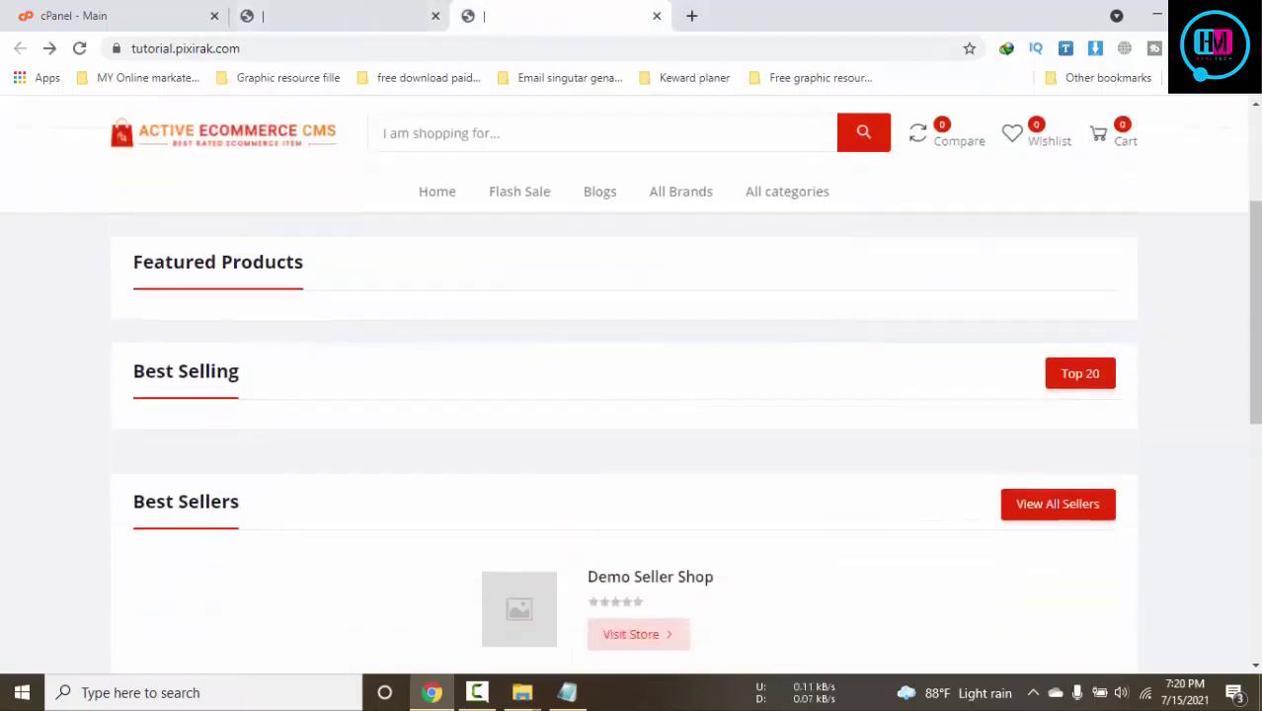
{"action": "scroll", "coordinate": [738, 354], "scroll_direction": "down", "scroll_amount": 2}
{"action": "left_click", "coordinate": [367, 12]}
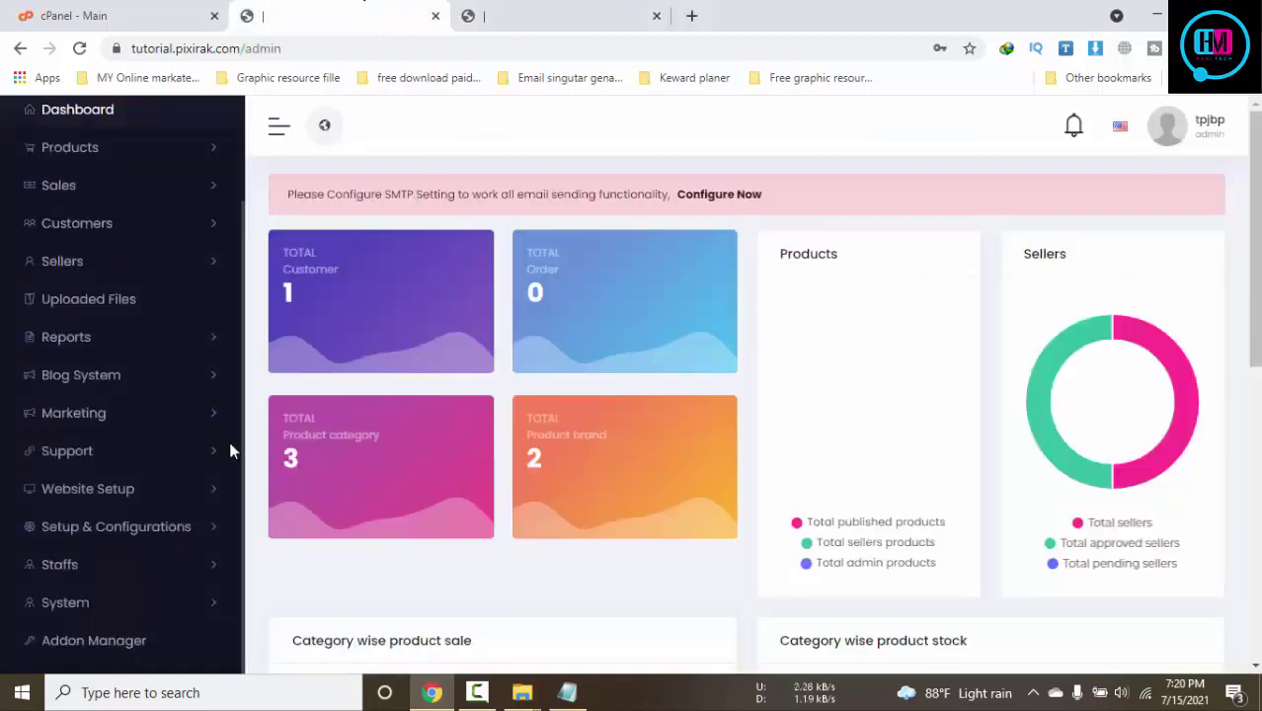
{"action": "scroll", "coordinate": [123, 425], "scroll_direction": "down", "scroll_amount": 3}
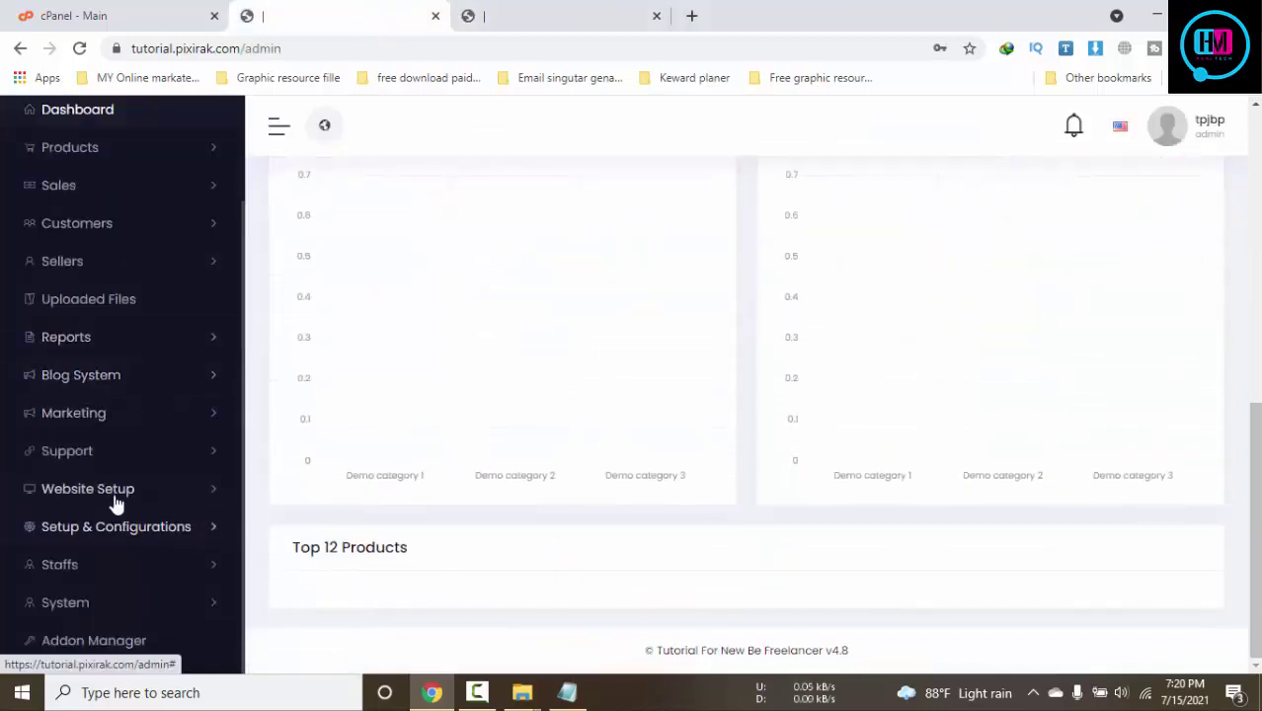
Choose tpp.png as the Header Logo in the website header settings
{"action": "left_click", "coordinate": [79, 497]}
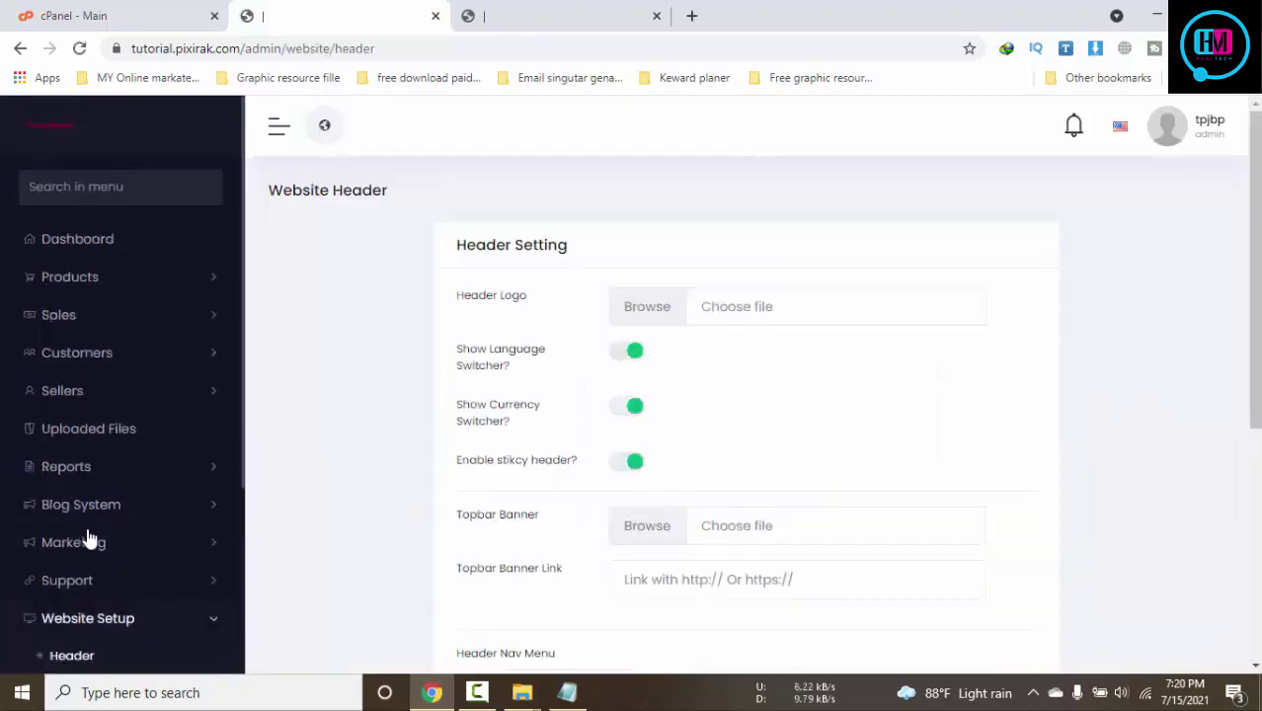
{"action": "left_click", "coordinate": [736, 310]}
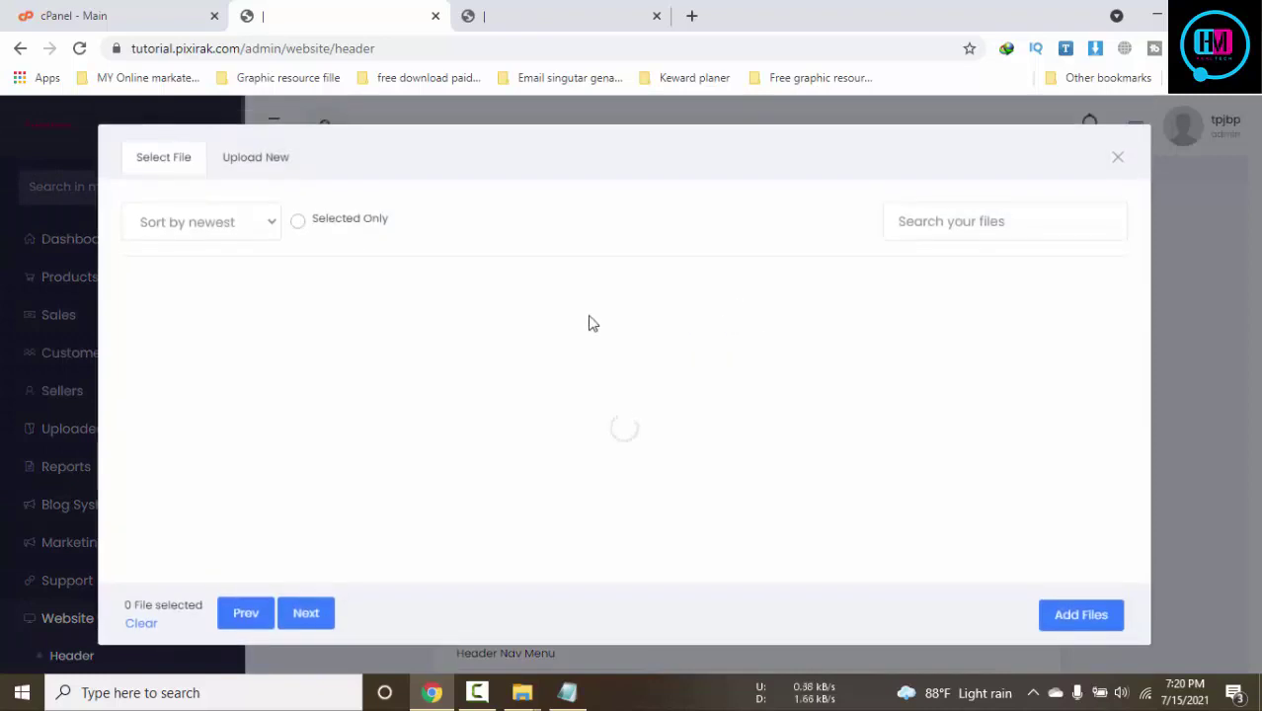
{"action": "left_click", "coordinate": [256, 337]}
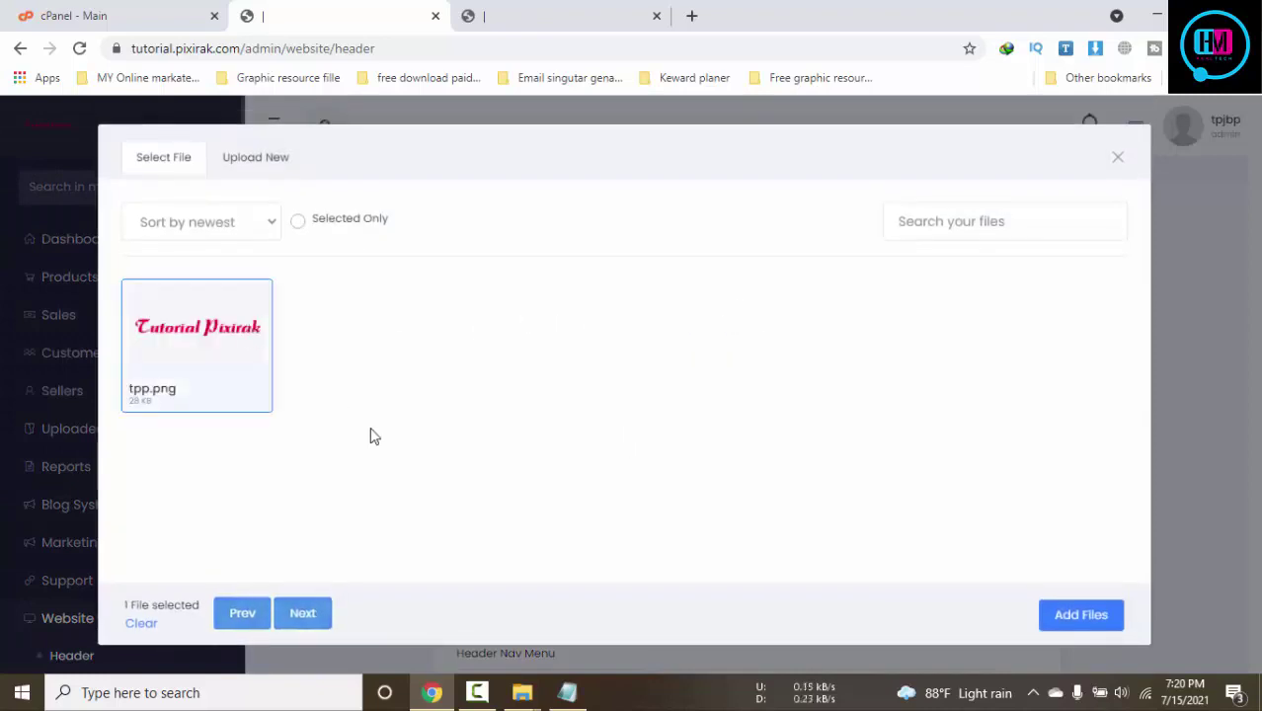
{"action": "left_click", "coordinate": [1080, 614]}
{"action": "scroll", "coordinate": [770, 422], "scroll_direction": "down", "scroll_amount": 1}
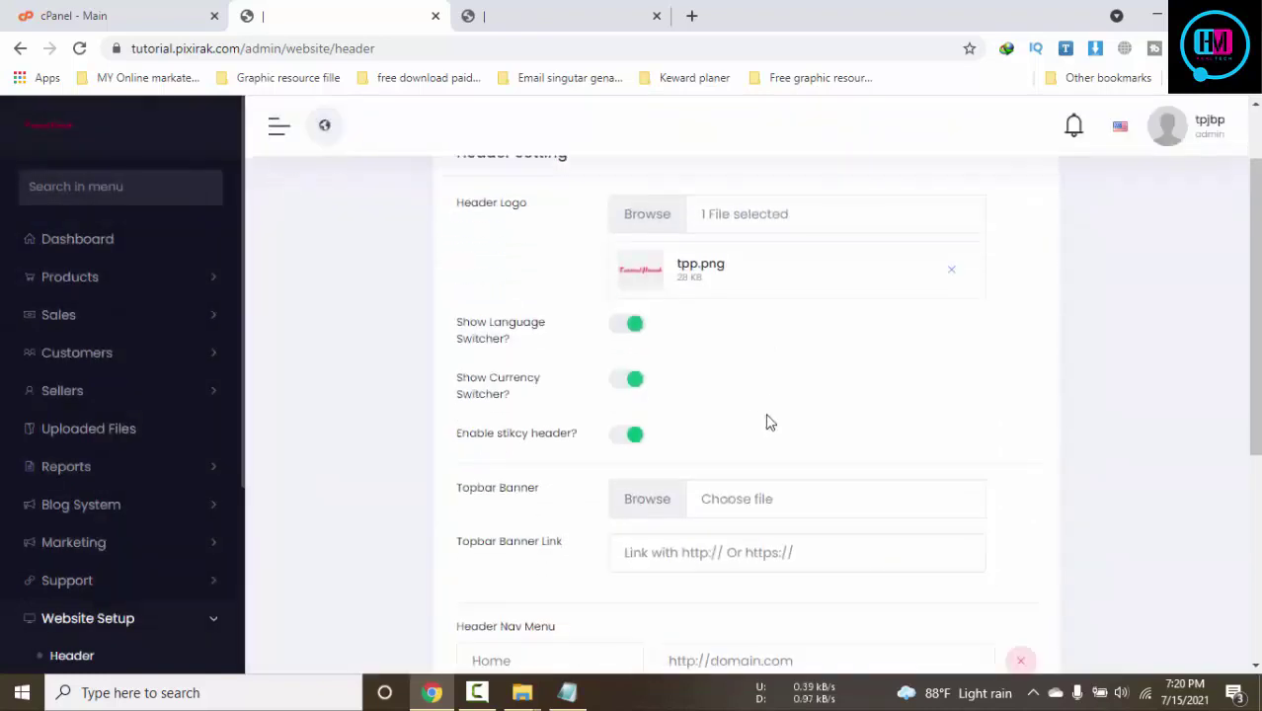
Check the storefront's language and currency switchers, then scroll the admin page to the Header Nav Menu
{"action": "left_click", "coordinate": [573, 12]}
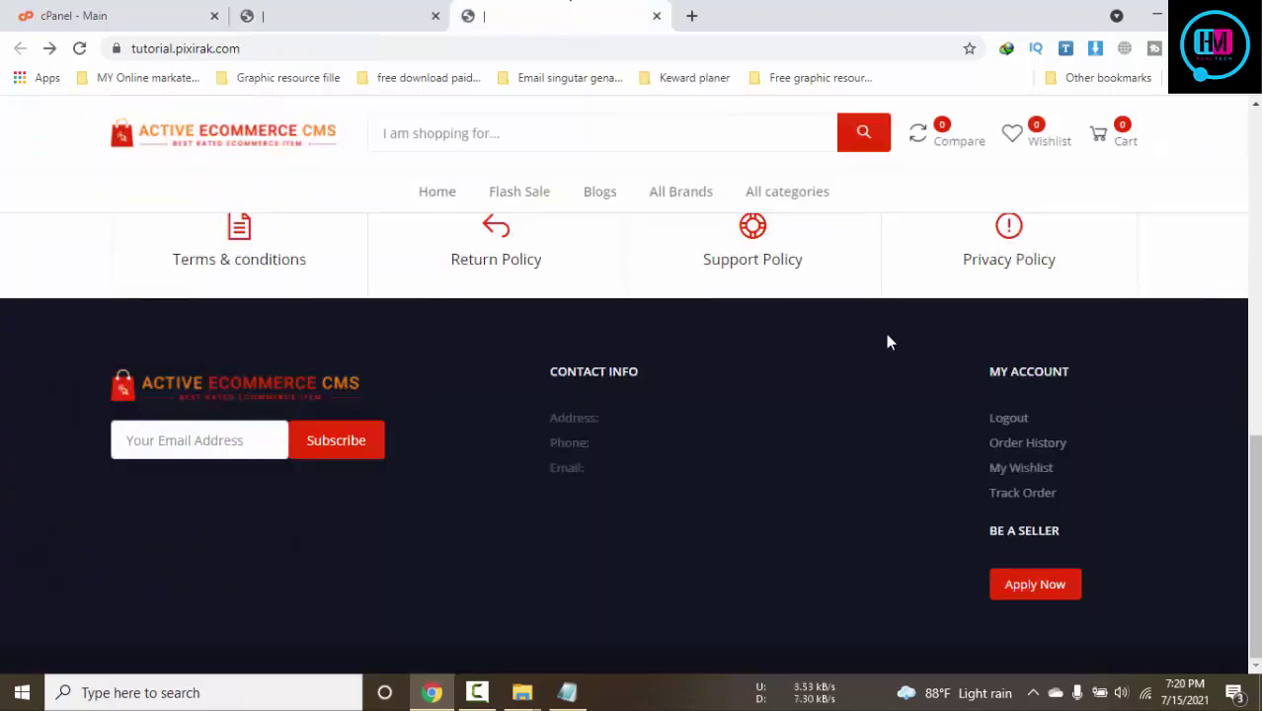
{"action": "scroll", "coordinate": [887, 336], "scroll_direction": "up", "scroll_amount": 15}
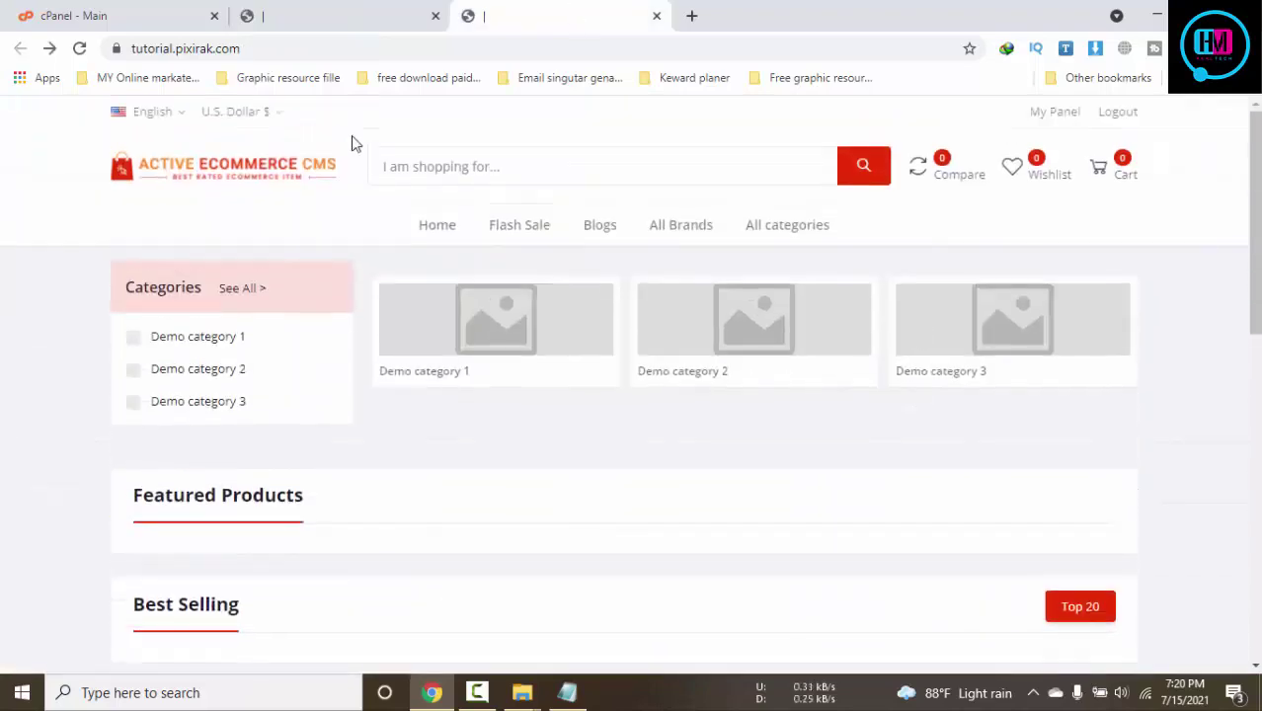
{"action": "left_click", "coordinate": [168, 115]}
{"action": "left_click", "coordinate": [273, 115]}
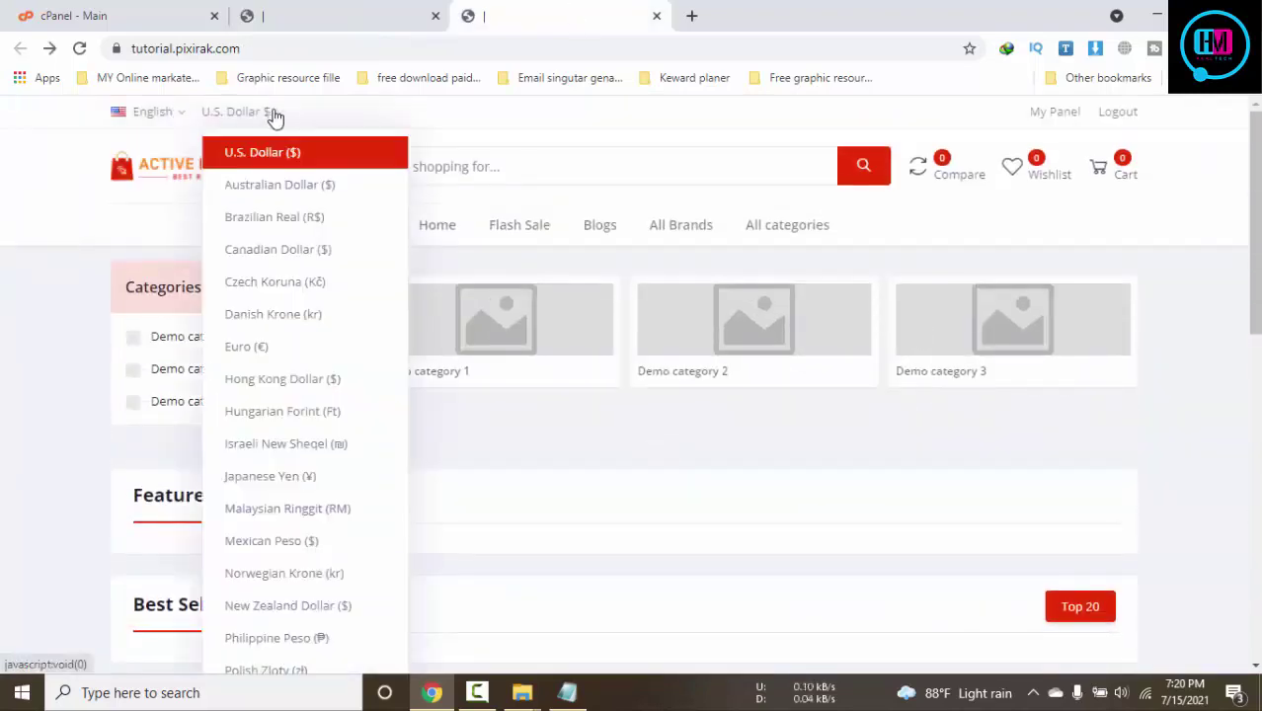
{"action": "left_click", "coordinate": [357, 10]}
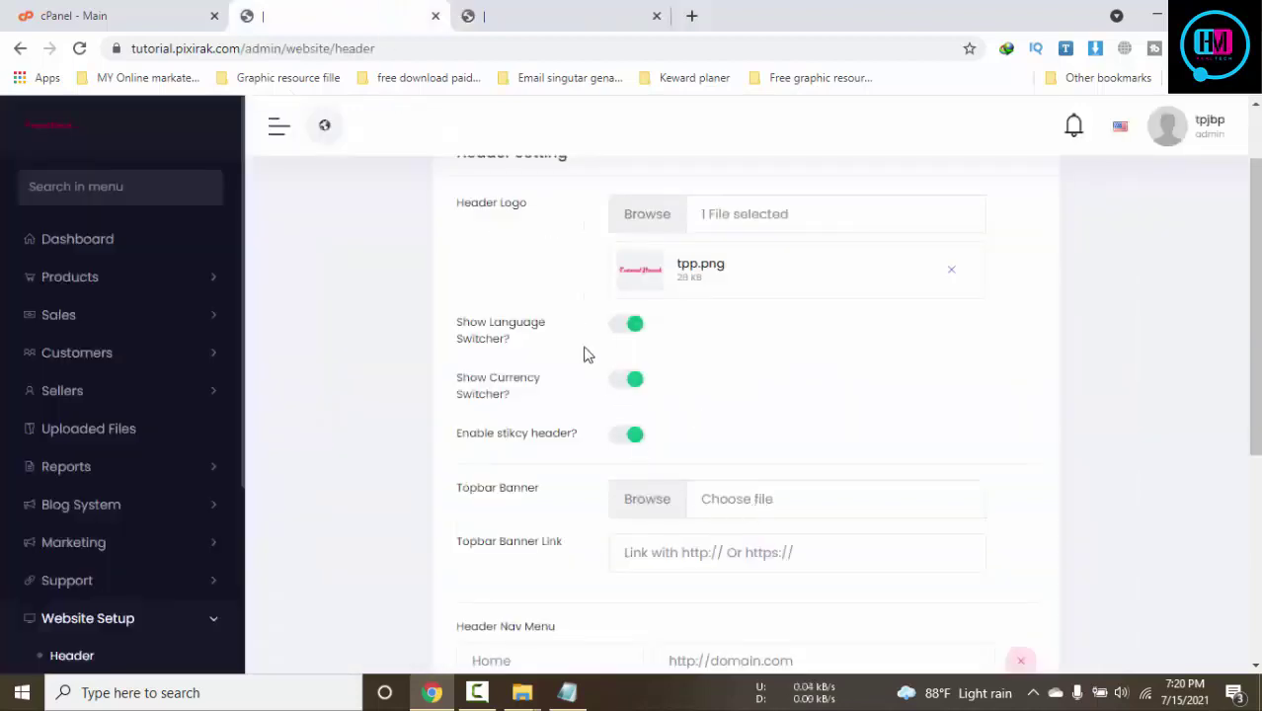
{"action": "scroll", "coordinate": [879, 471], "scroll_direction": "down", "scroll_amount": 1}
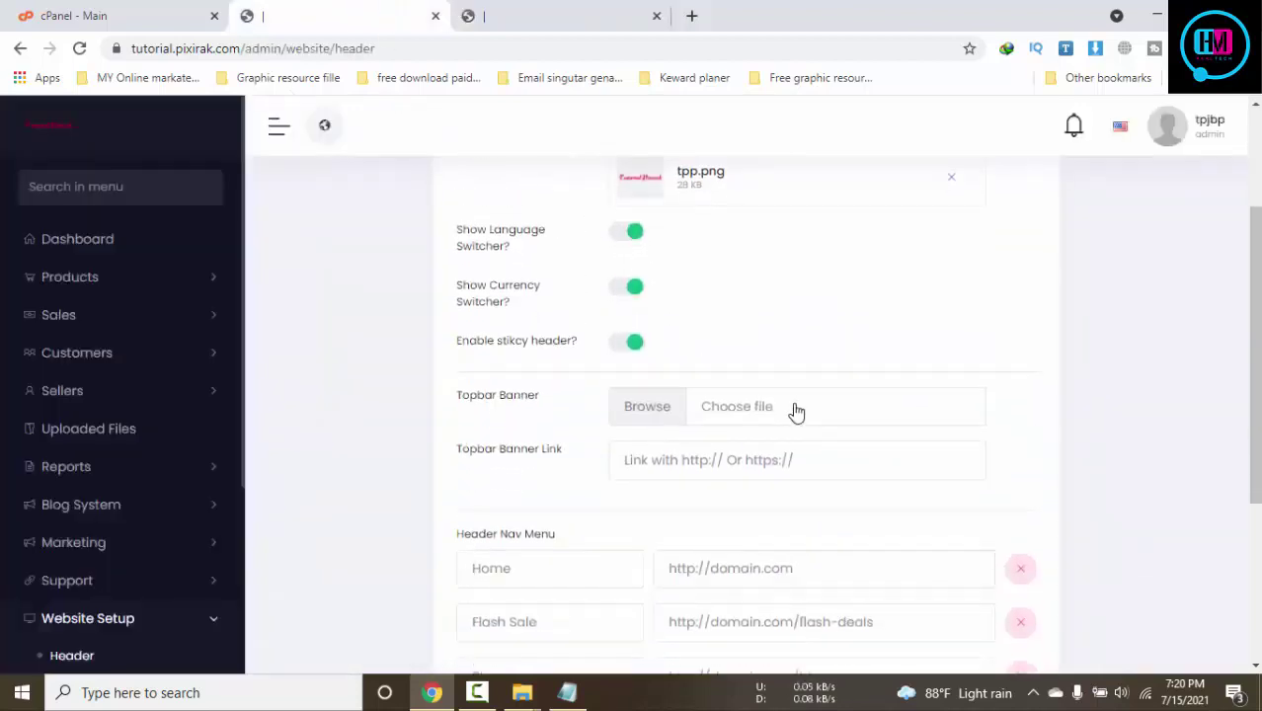
{"action": "scroll", "coordinate": [889, 456], "scroll_direction": "down", "scroll_amount": 1}
{"action": "scroll", "coordinate": [885, 413], "scroll_direction": "down", "scroll_amount": 1}
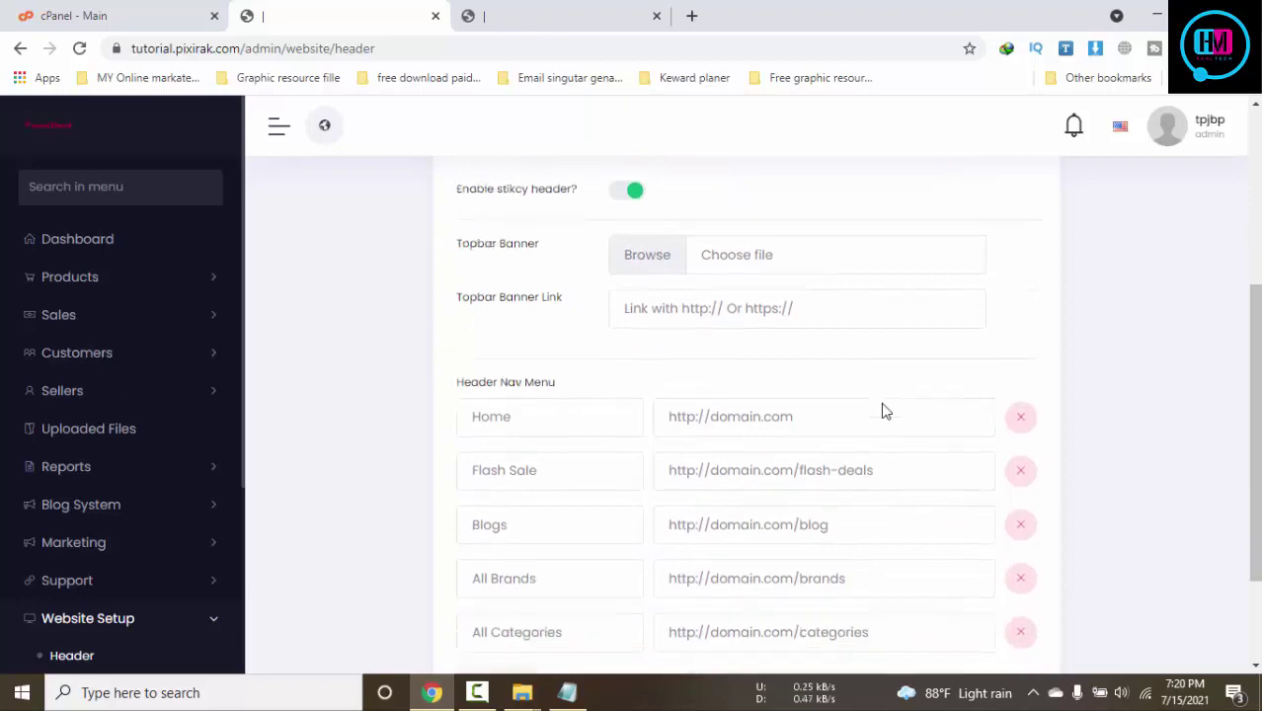
Copy the storefront URL and paste it as the Home link's address
{"action": "left_click", "coordinate": [822, 382]}
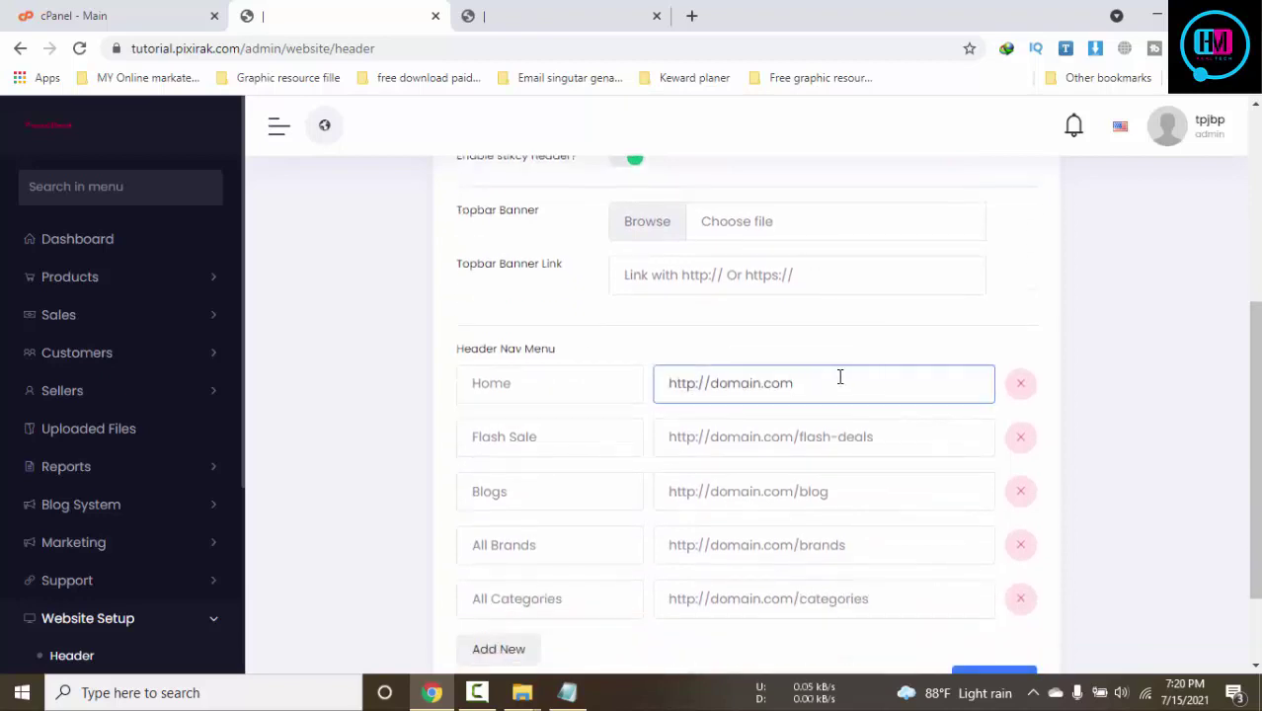
{"action": "left_click", "coordinate": [563, 16]}
{"action": "left_click", "coordinate": [304, 48]}
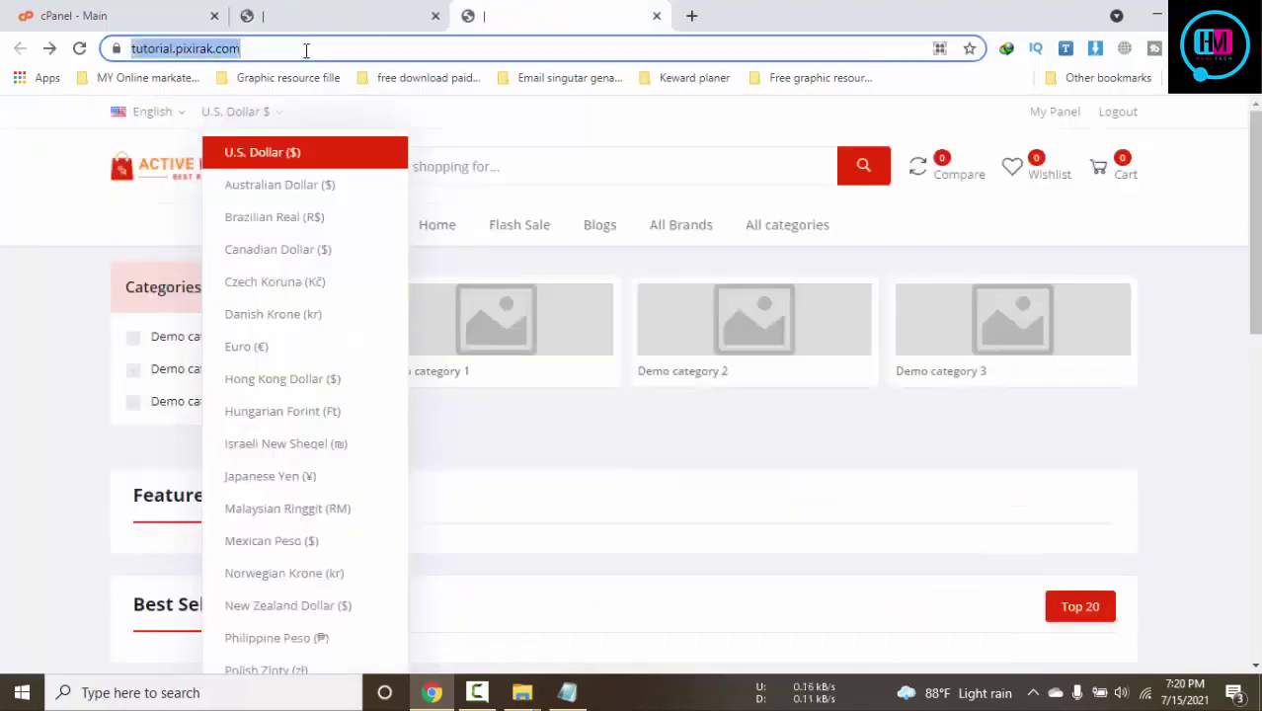
{"action": "double_click", "coordinate": [306, 48]}
{"action": "left_click", "coordinate": [306, 49]}
{"action": "key", "text": "ctrl+c"}
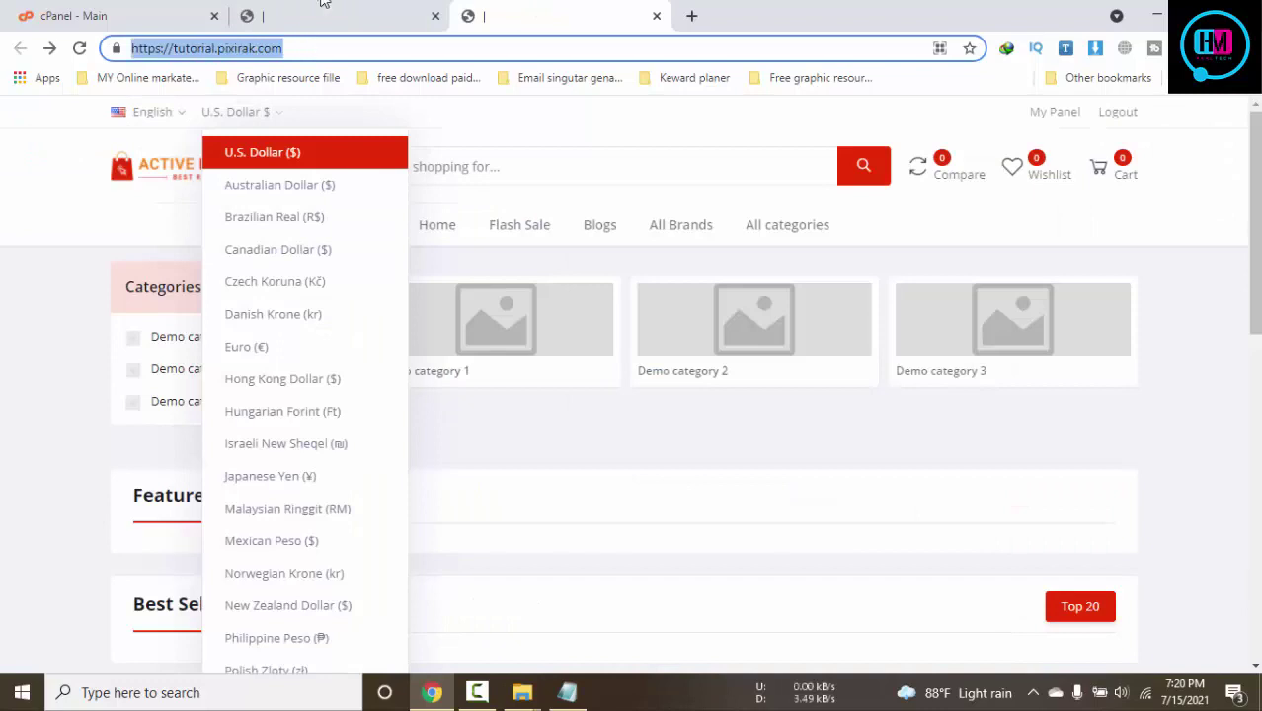
{"action": "left_click", "coordinate": [321, 8]}
{"action": "key", "text": "ctrl+a"}
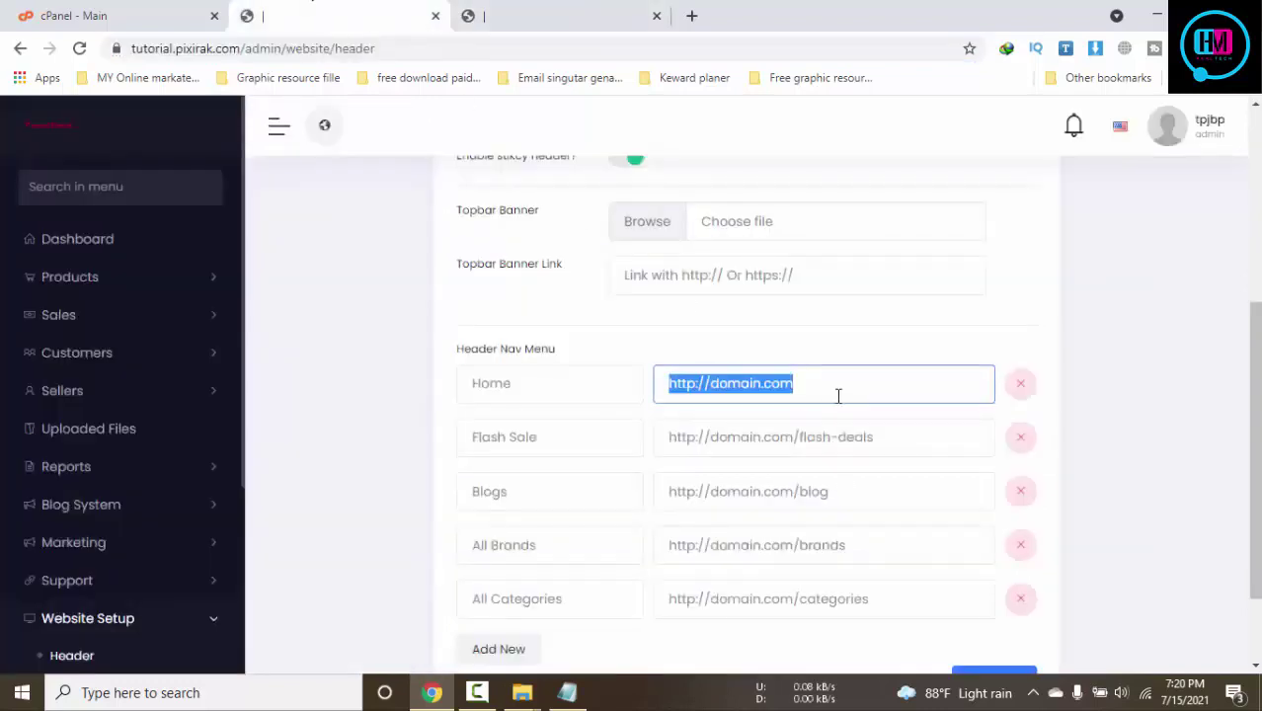
{"action": "key", "text": "ctrl+v"}
{"action": "left_click_drag", "start_coordinate": [797, 445], "coordinate": [645, 446]}
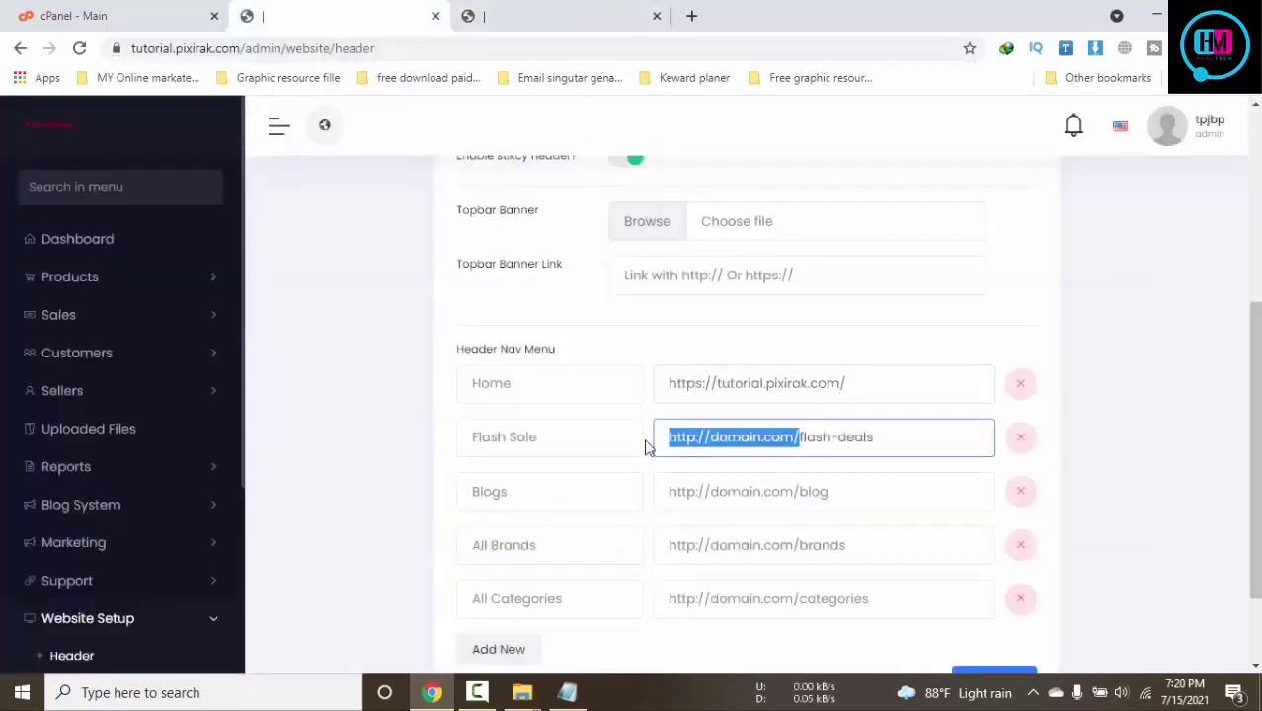
{"action": "key", "text": "ctrl+v"}
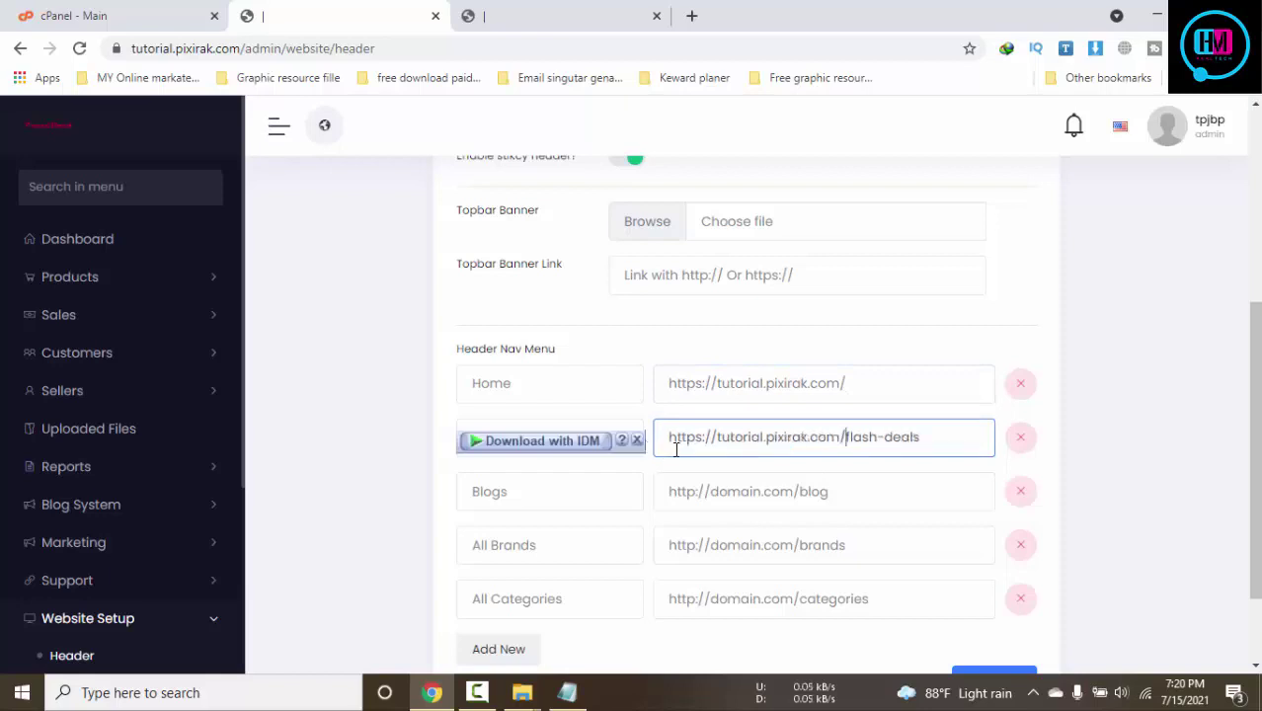
{"action": "left_click_drag", "start_coordinate": [799, 491], "coordinate": [654, 491]}
{"action": "key", "text": "ctrl+v"}
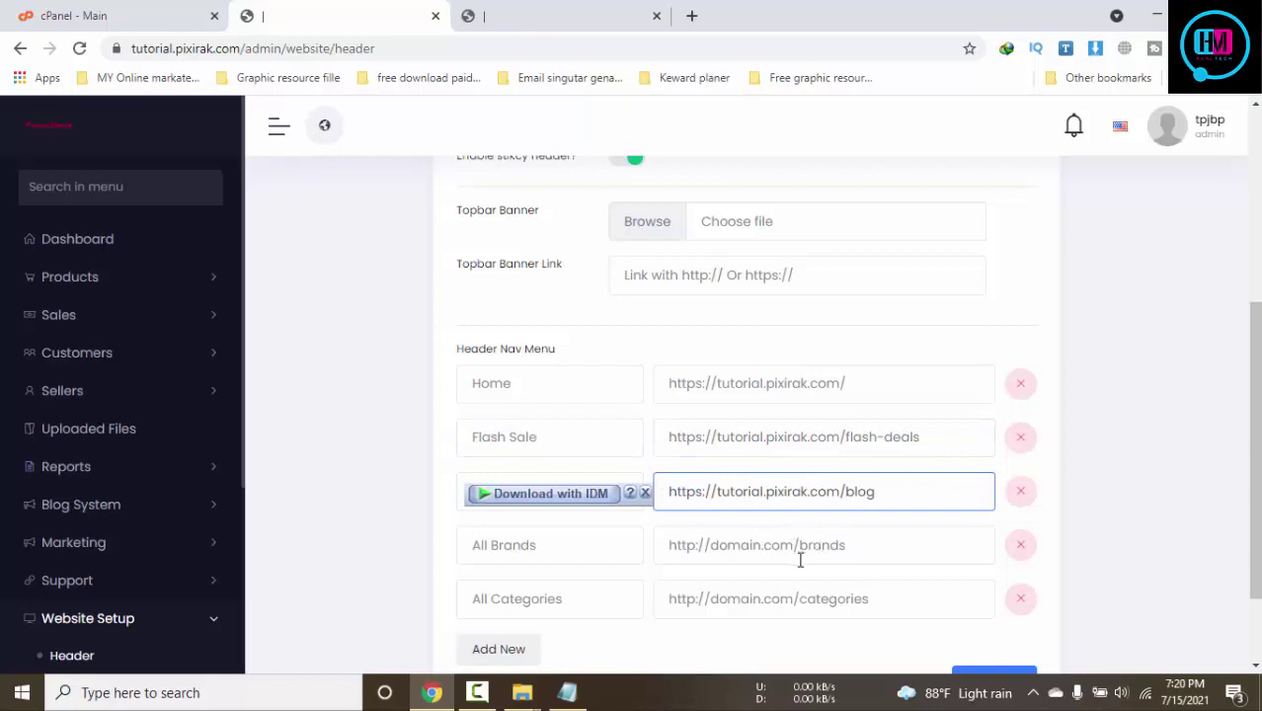
{"action": "left_click_drag", "start_coordinate": [801, 546], "coordinate": [651, 548]}
{"action": "key", "text": "ctrl+v"}
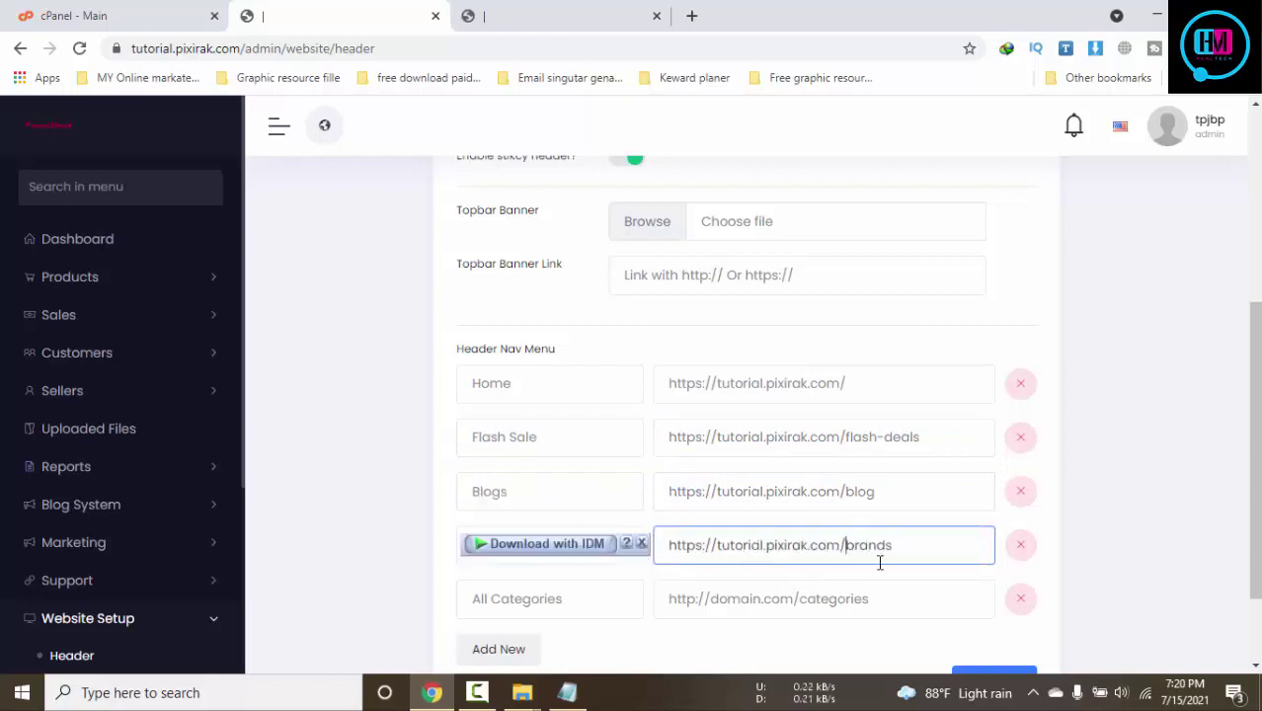
{"action": "scroll", "coordinate": [889, 548], "scroll_direction": "down", "scroll_amount": 2}
{"action": "left_click_drag", "start_coordinate": [798, 487], "coordinate": [625, 483]}
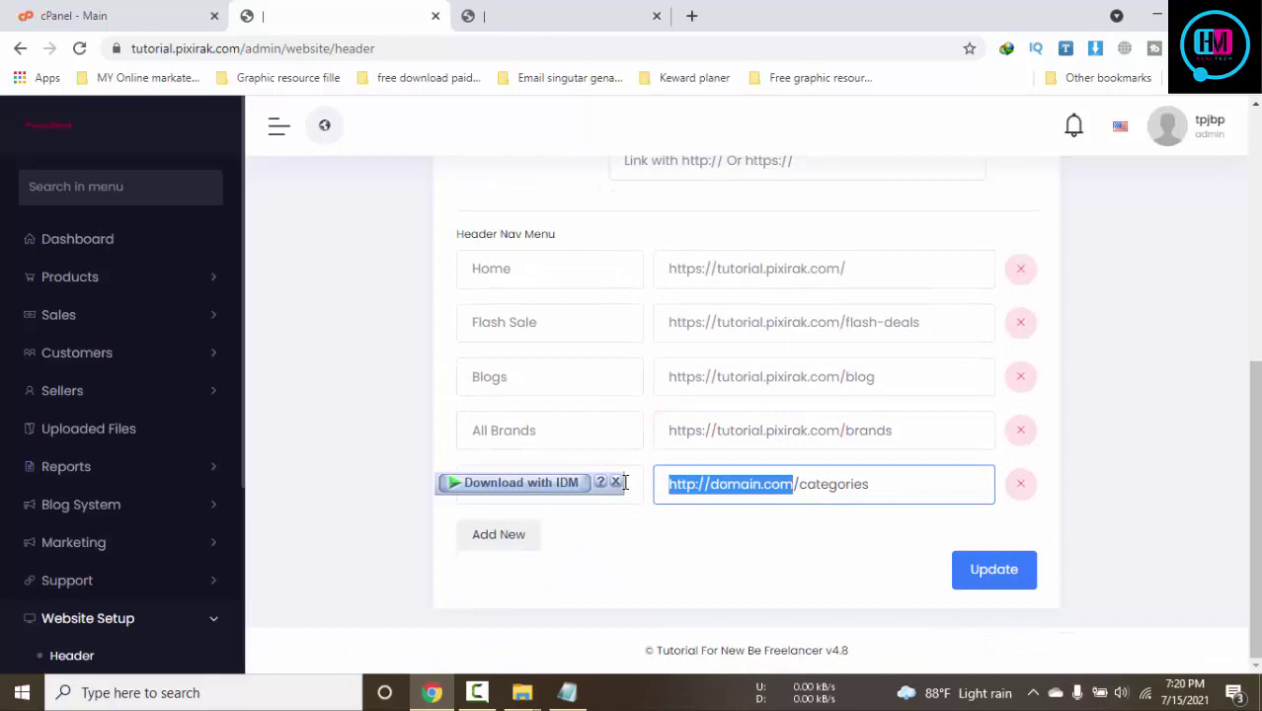
{"action": "key", "text": "ctrl+v"}
{"action": "key", "text": "BackSpace"}
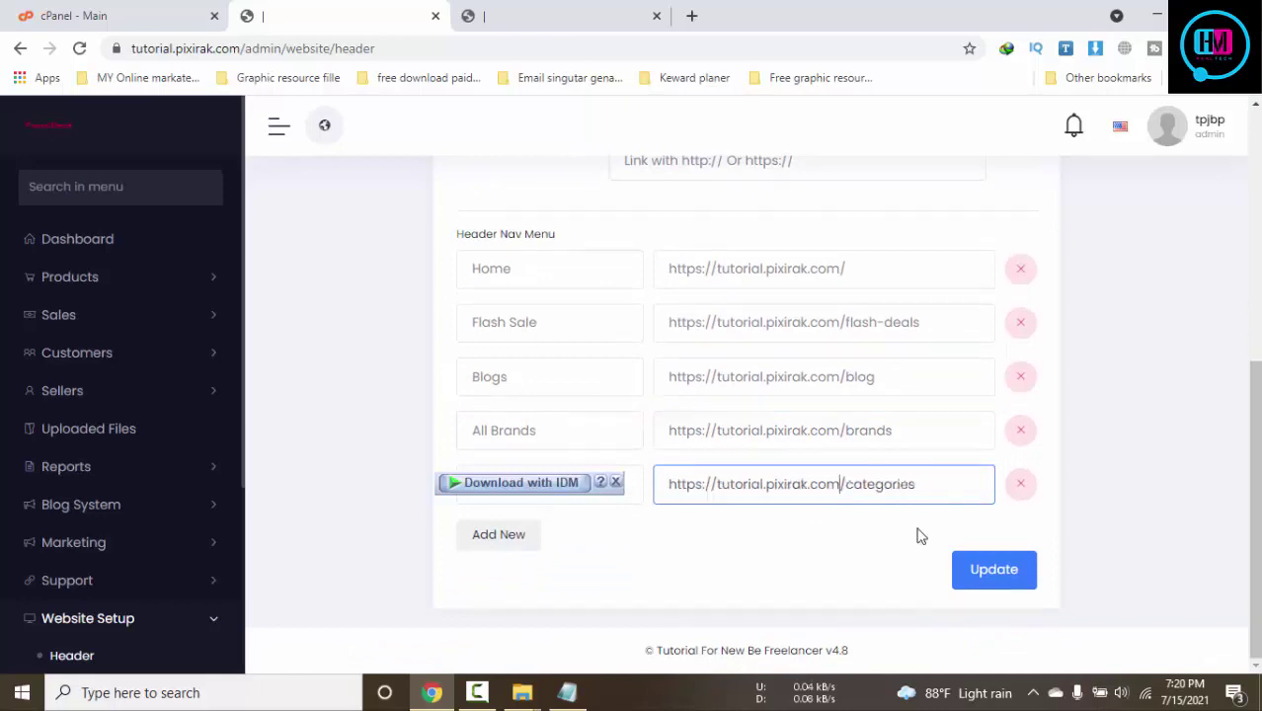
{"action": "left_click", "coordinate": [1020, 576]}
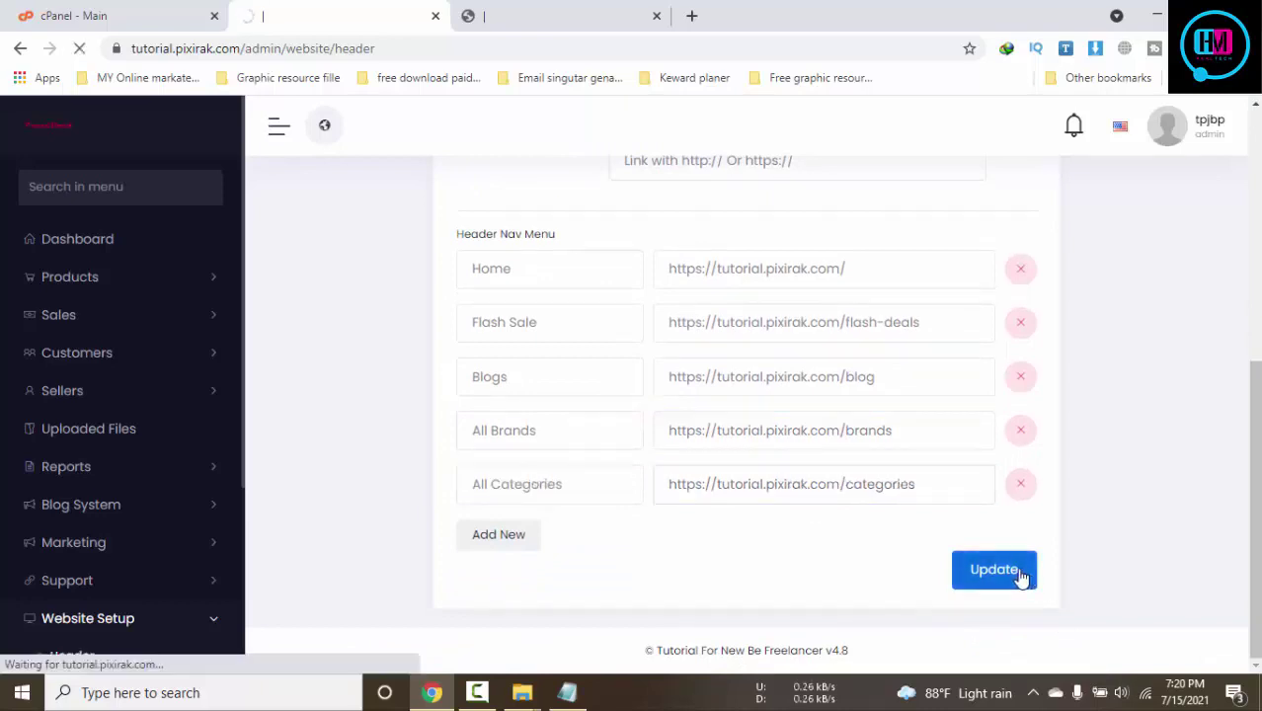
Compare the storefront with the admin header settings, closing the storefront's open currency list
{"action": "left_click", "coordinate": [537, 5]}
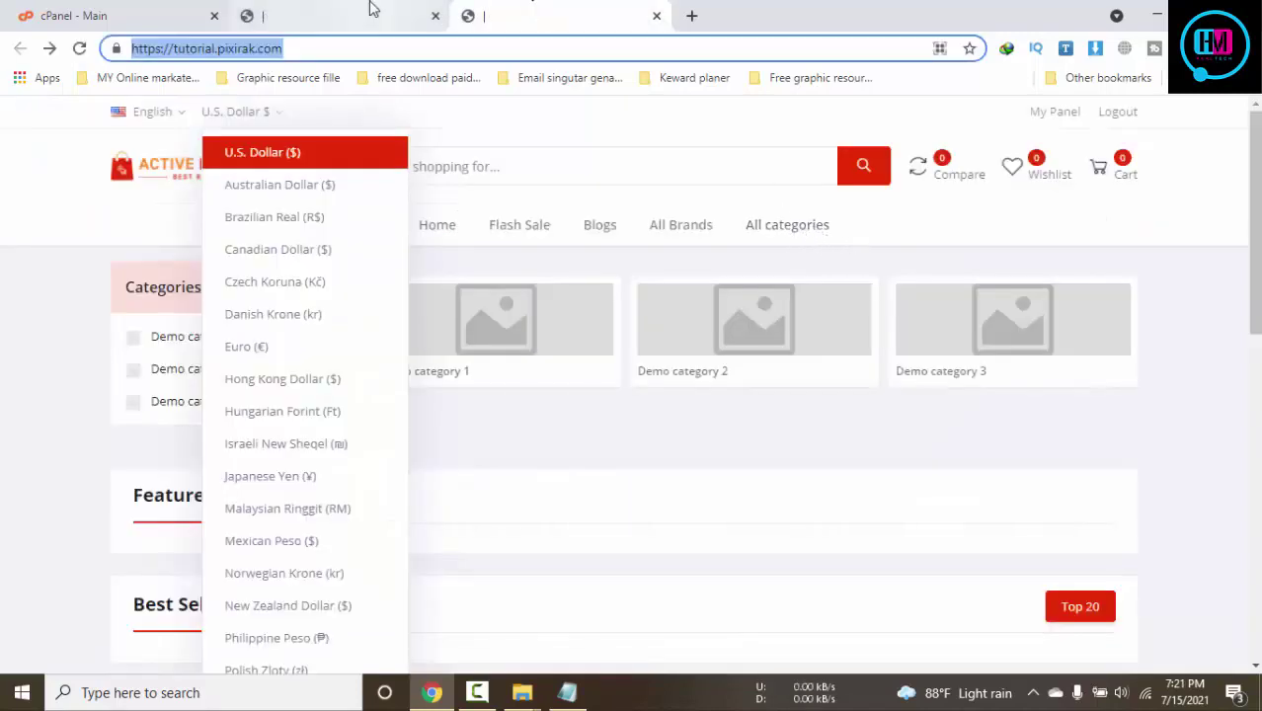
{"action": "left_click", "coordinate": [372, 12]}
{"action": "scroll", "coordinate": [797, 485], "scroll_direction": "down", "scroll_amount": 5}
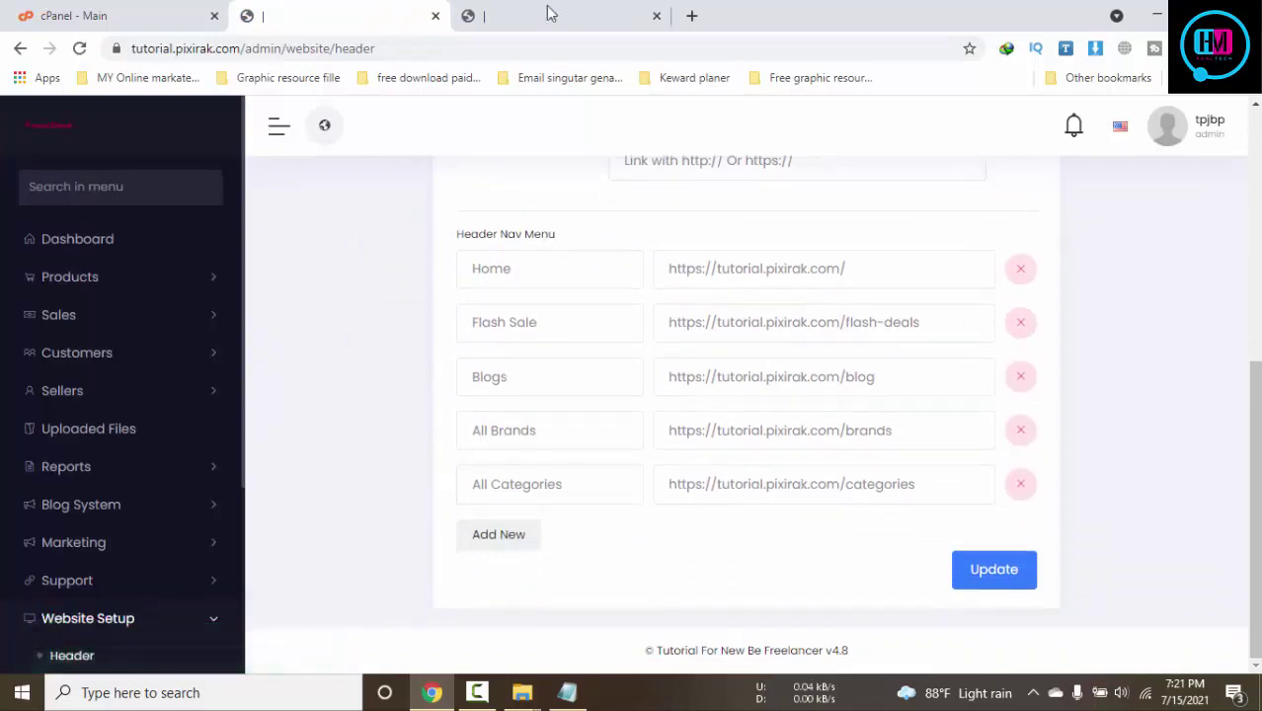
{"action": "left_click", "coordinate": [550, 13]}
{"action": "left_click", "coordinate": [879, 241]}
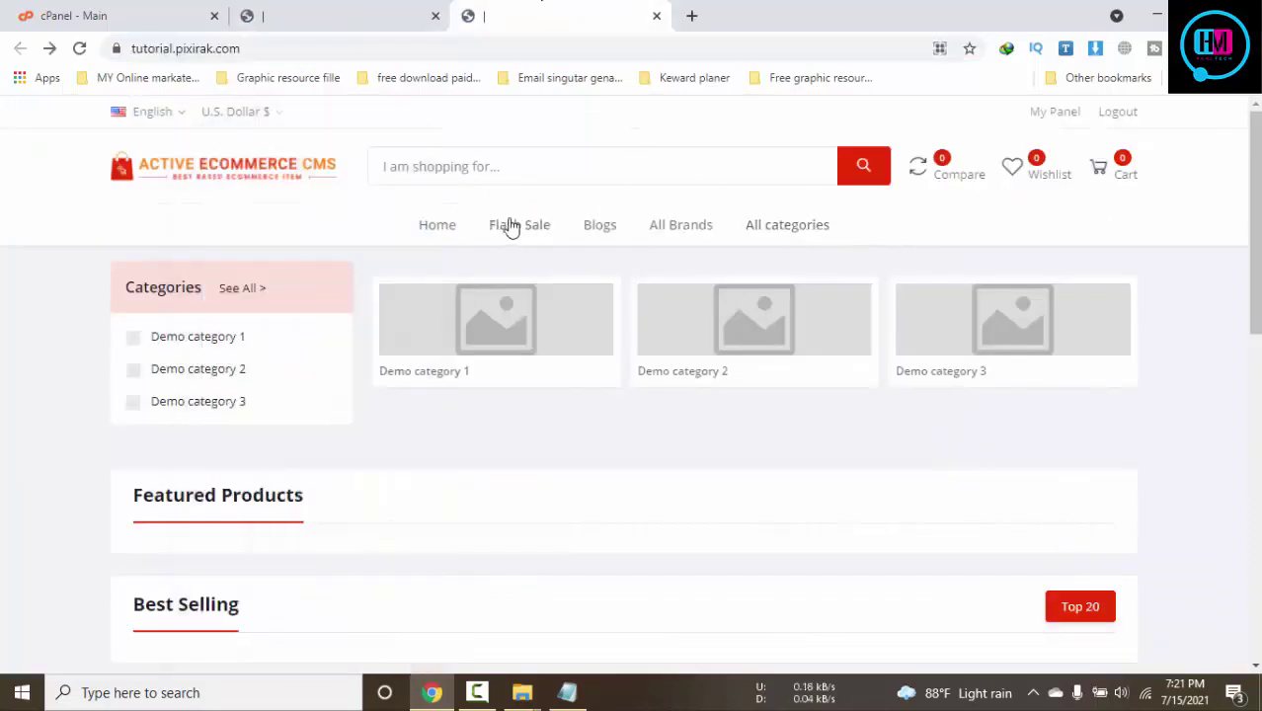
{"action": "left_click", "coordinate": [318, 12]}
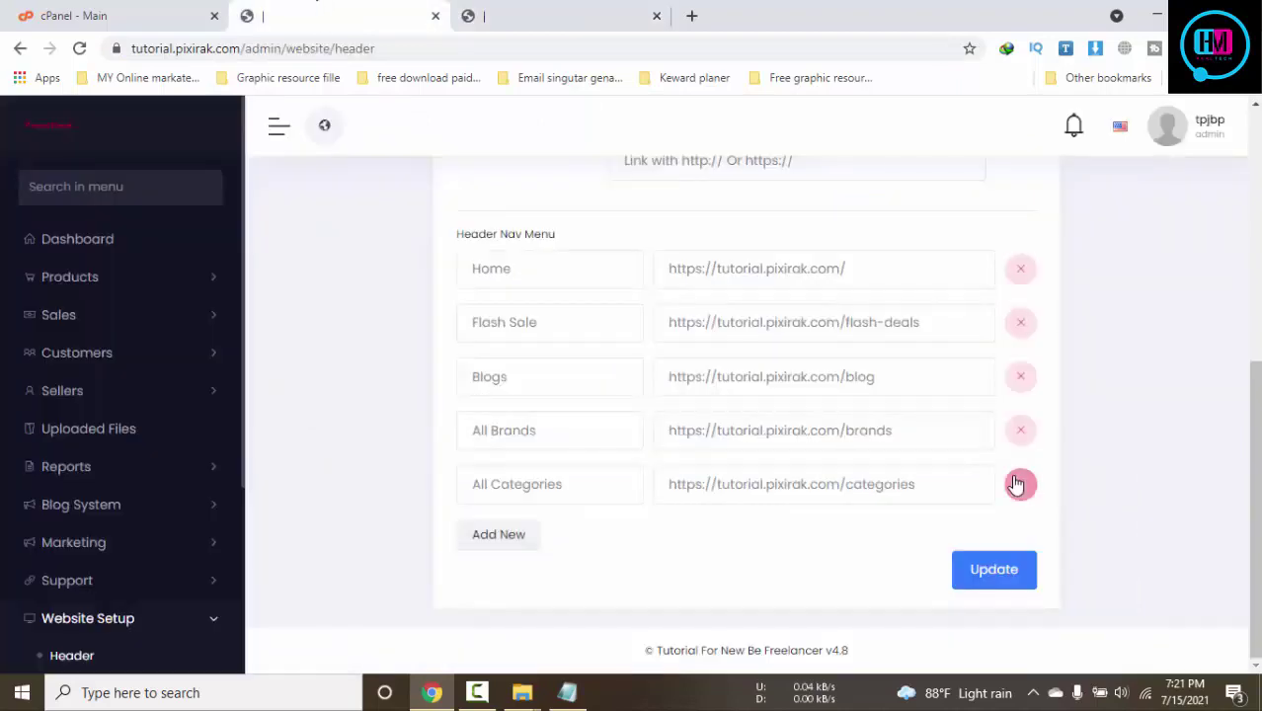
{"action": "scroll", "coordinate": [1016, 484], "scroll_direction": "up", "scroll_amount": 5}
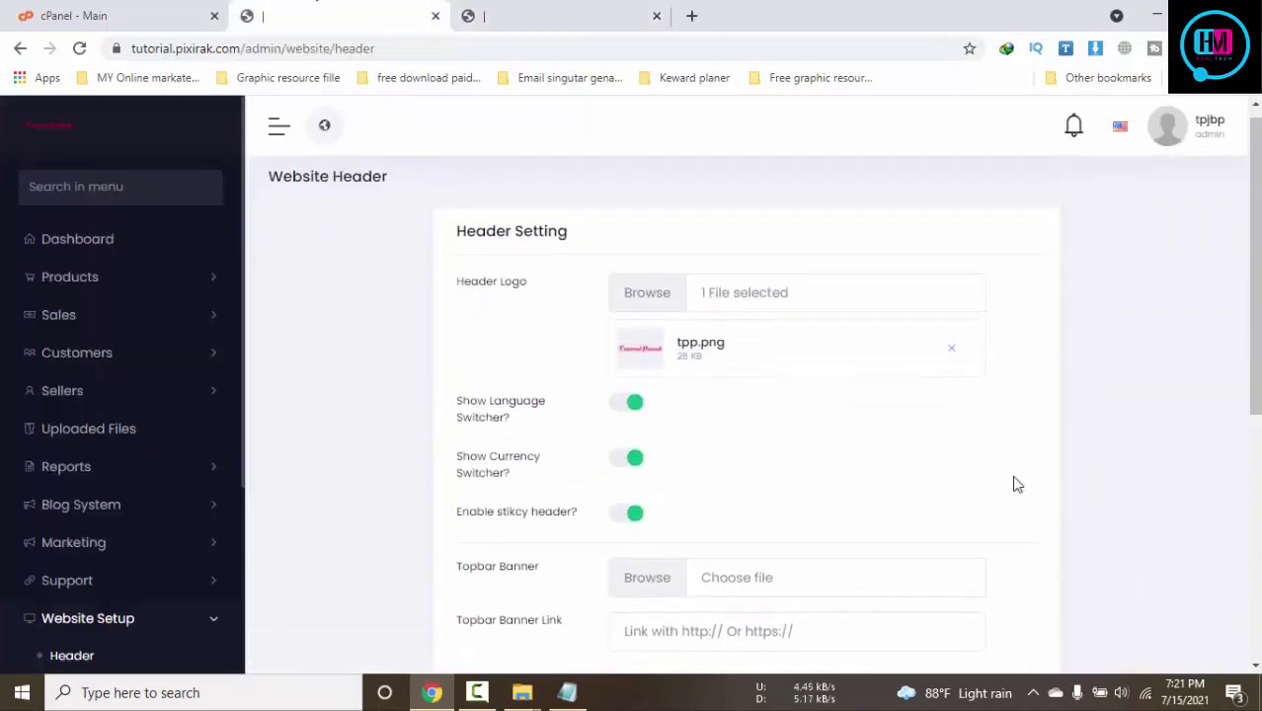
{"action": "scroll", "coordinate": [108, 551], "scroll_direction": "down", "scroll_amount": 3}
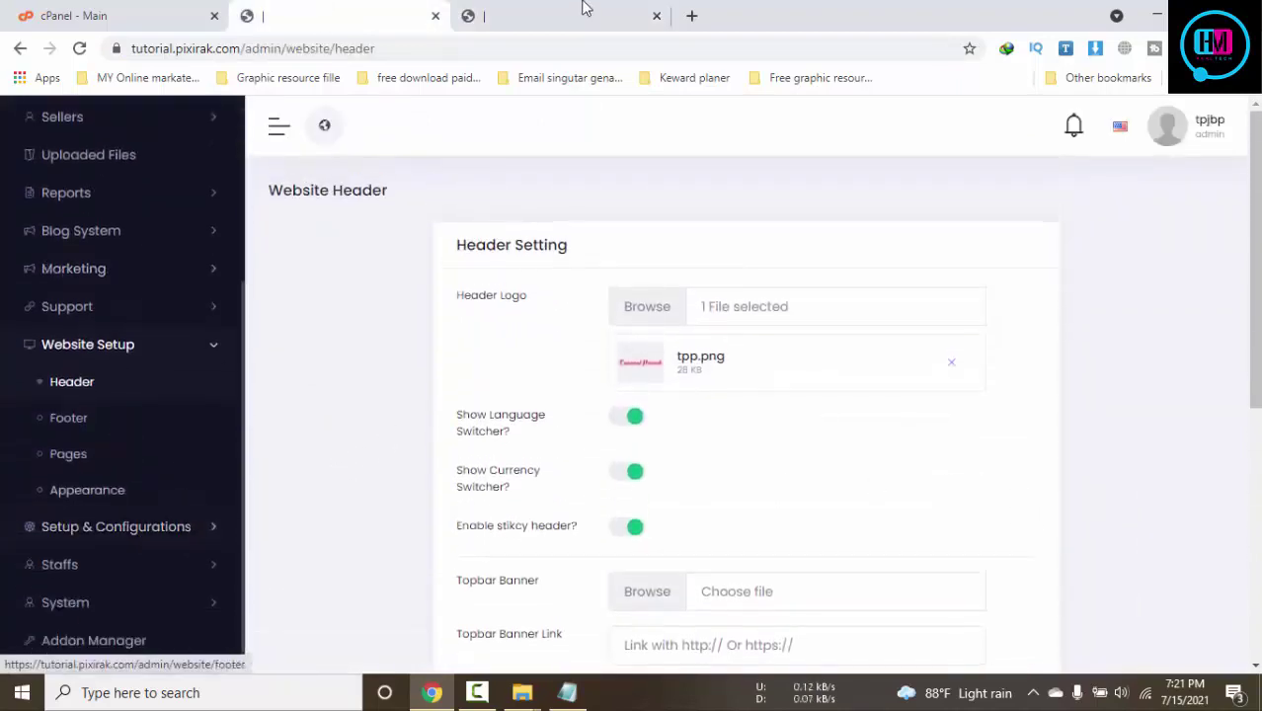
Reload the storefront with F5 to show the new Tutorial Pixirak header logo
{"action": "left_click", "coordinate": [525, 13]}
{"action": "key", "text": "F5"}
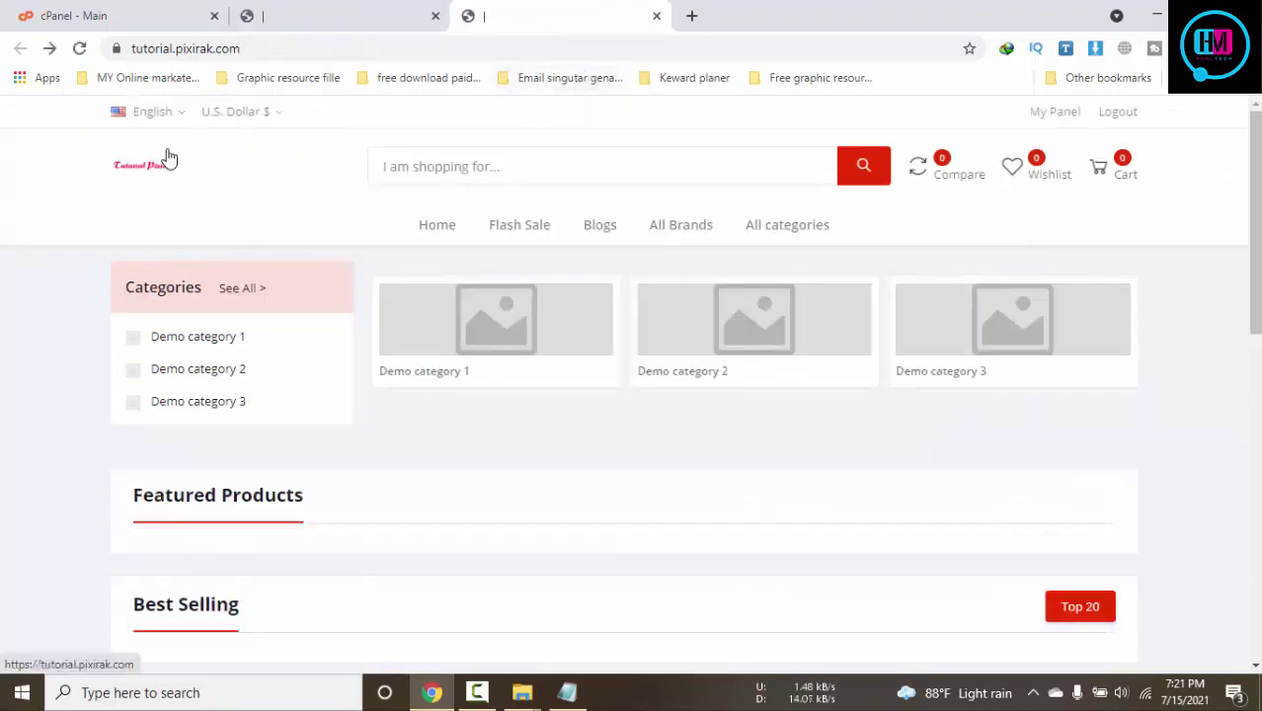
{"action": "left_click", "coordinate": [344, 10]}
{"action": "left_click", "coordinate": [578, 10]}
{"action": "left_click", "coordinate": [374, 10]}
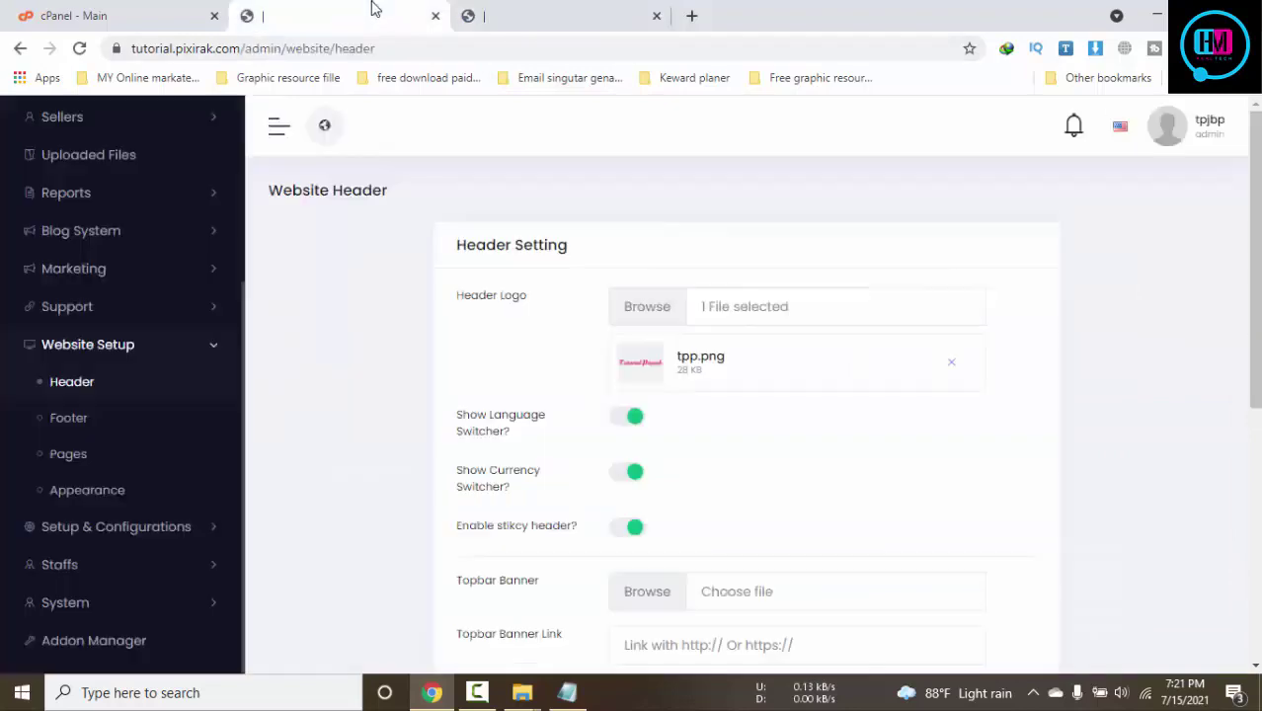
{"action": "scroll", "coordinate": [202, 277], "scroll_direction": "up", "scroll_amount": 3}
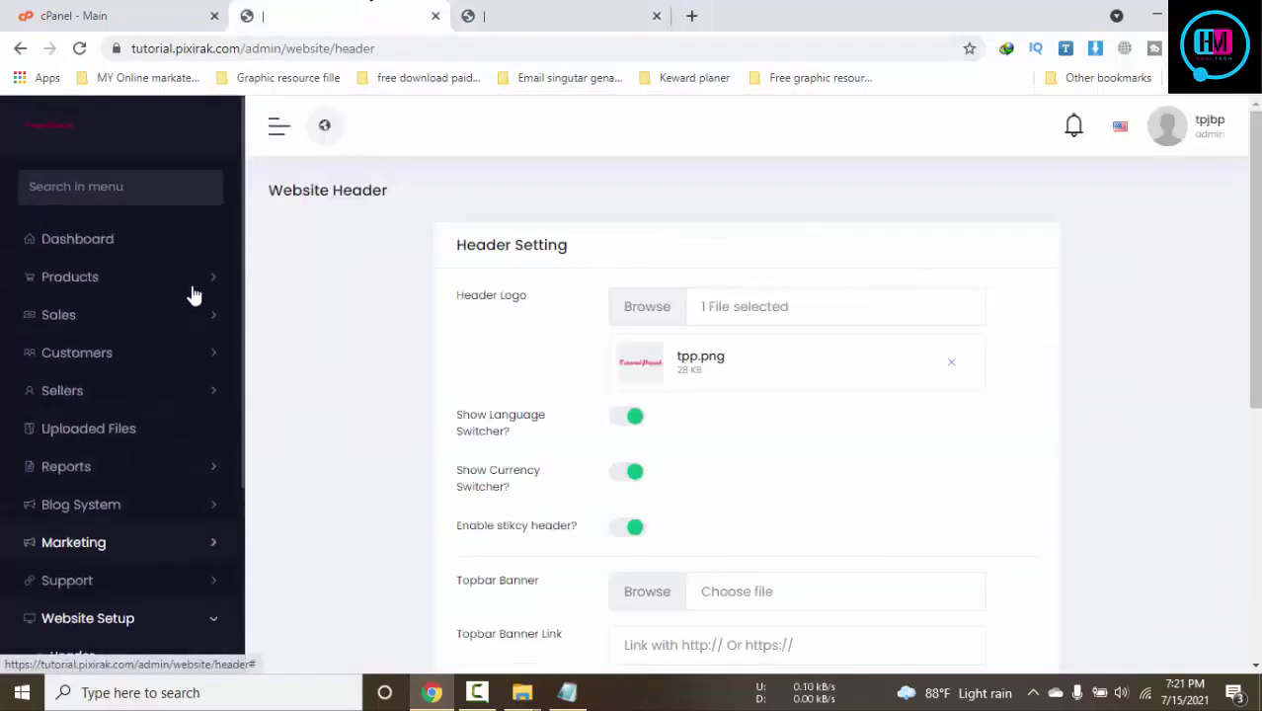
{"action": "left_click", "coordinate": [522, 9]}
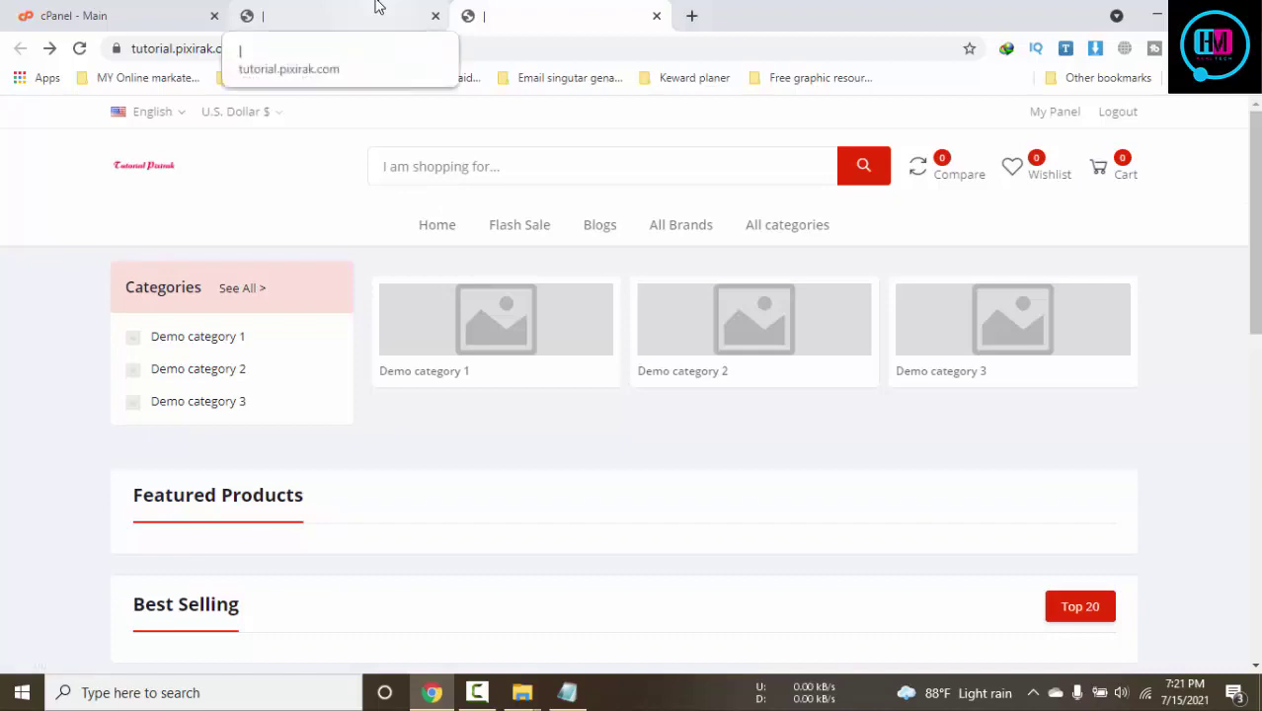
Minimize Chrome, Notepad and Explorer, then open tpp.psd from the tp desktop folder
{"action": "left_click", "coordinate": [1157, 15]}
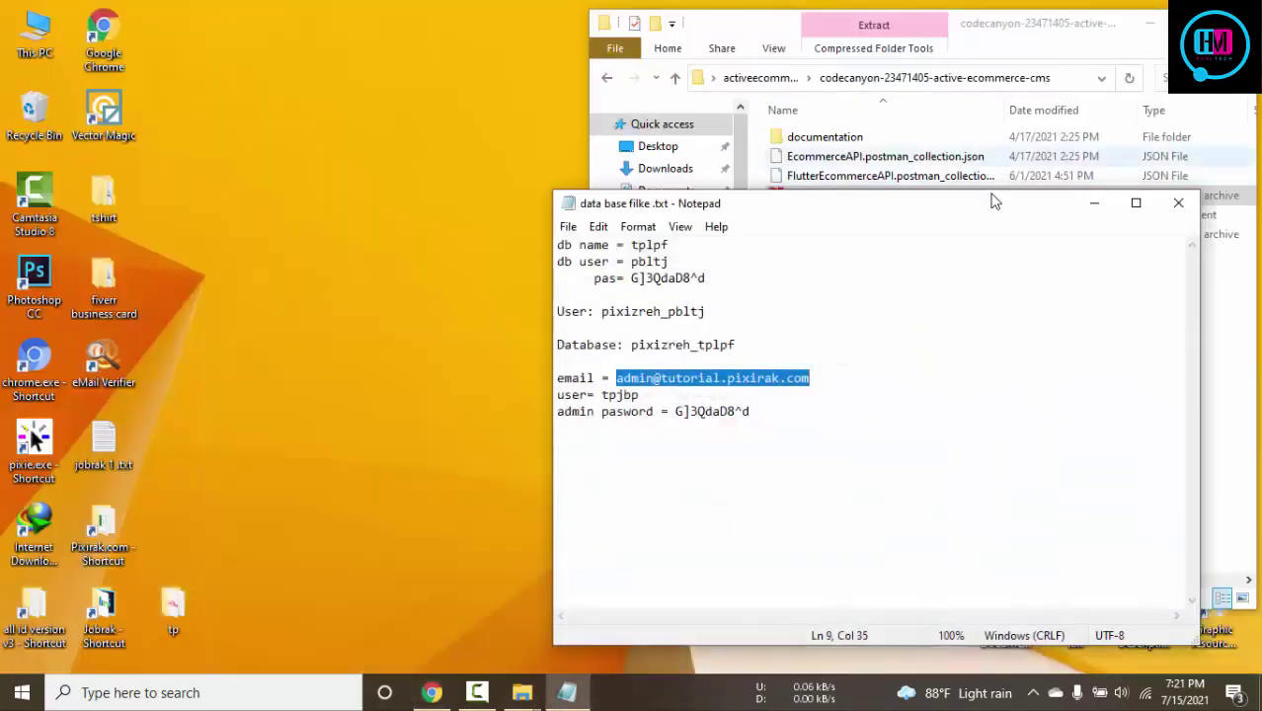
{"action": "left_click", "coordinate": [1095, 203]}
{"action": "left_click", "coordinate": [1149, 23]}
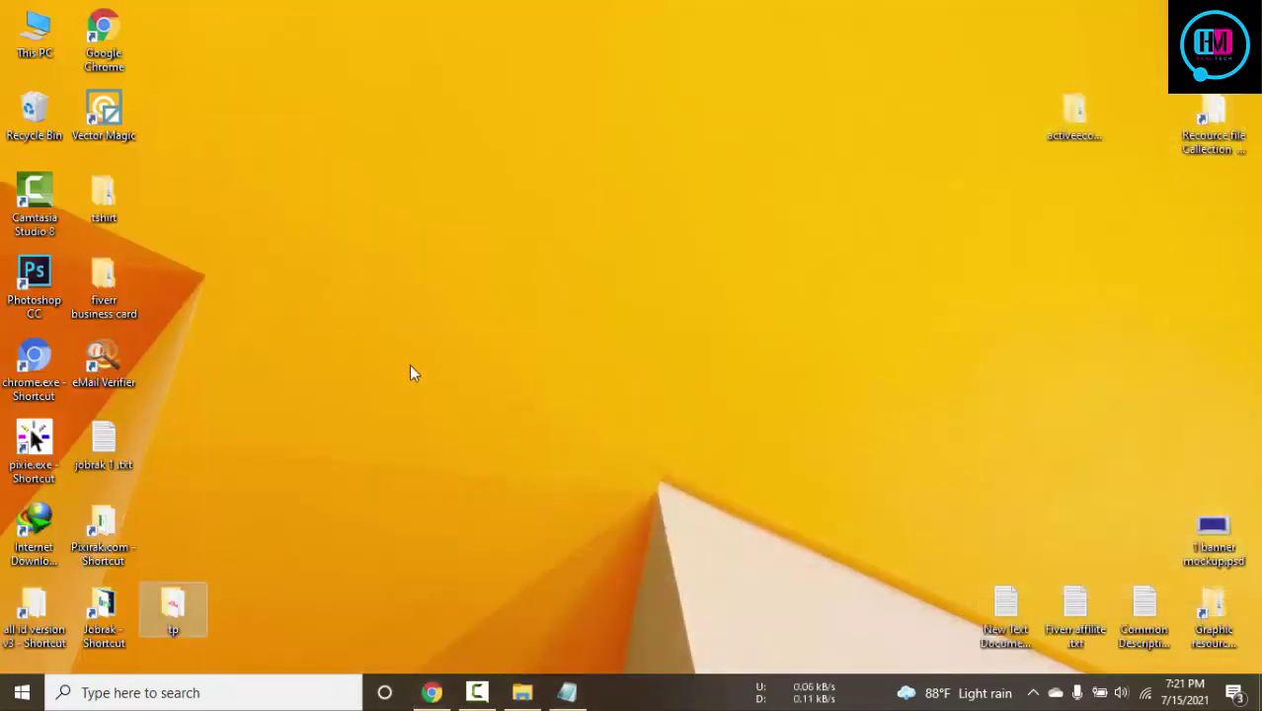
{"action": "double_click", "coordinate": [197, 602]}
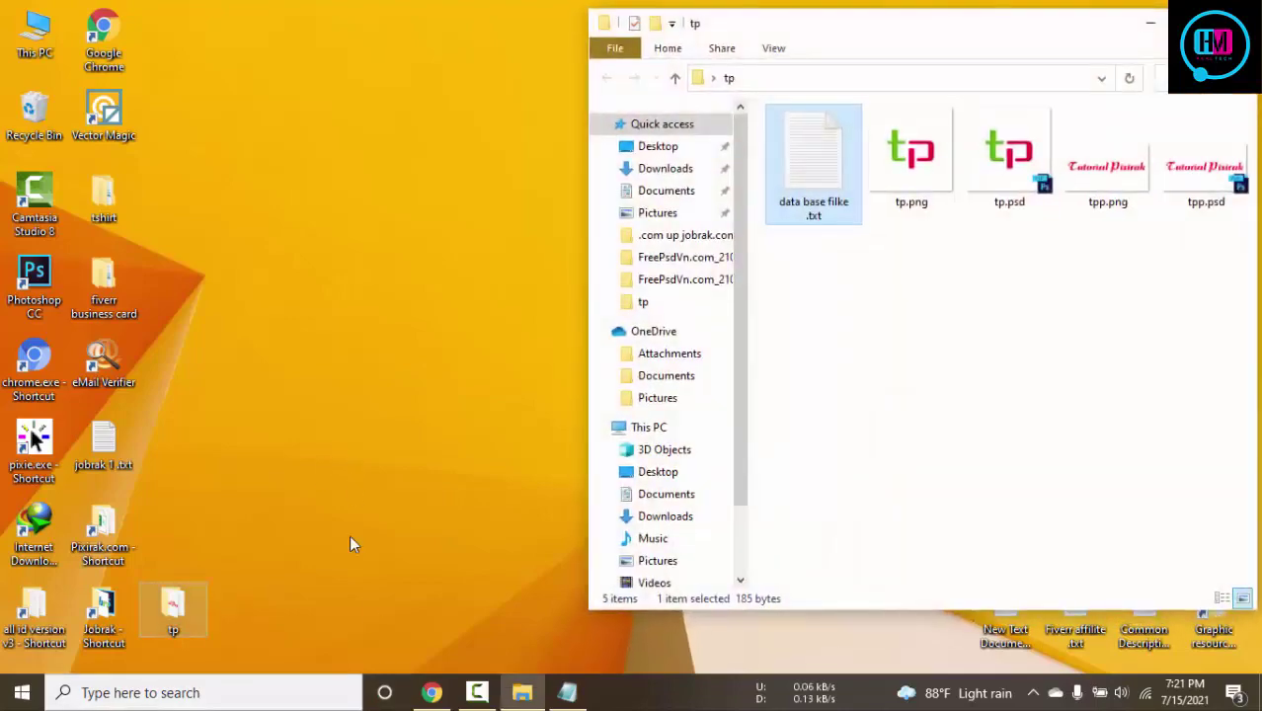
{"action": "left_click", "coordinate": [1198, 193]}
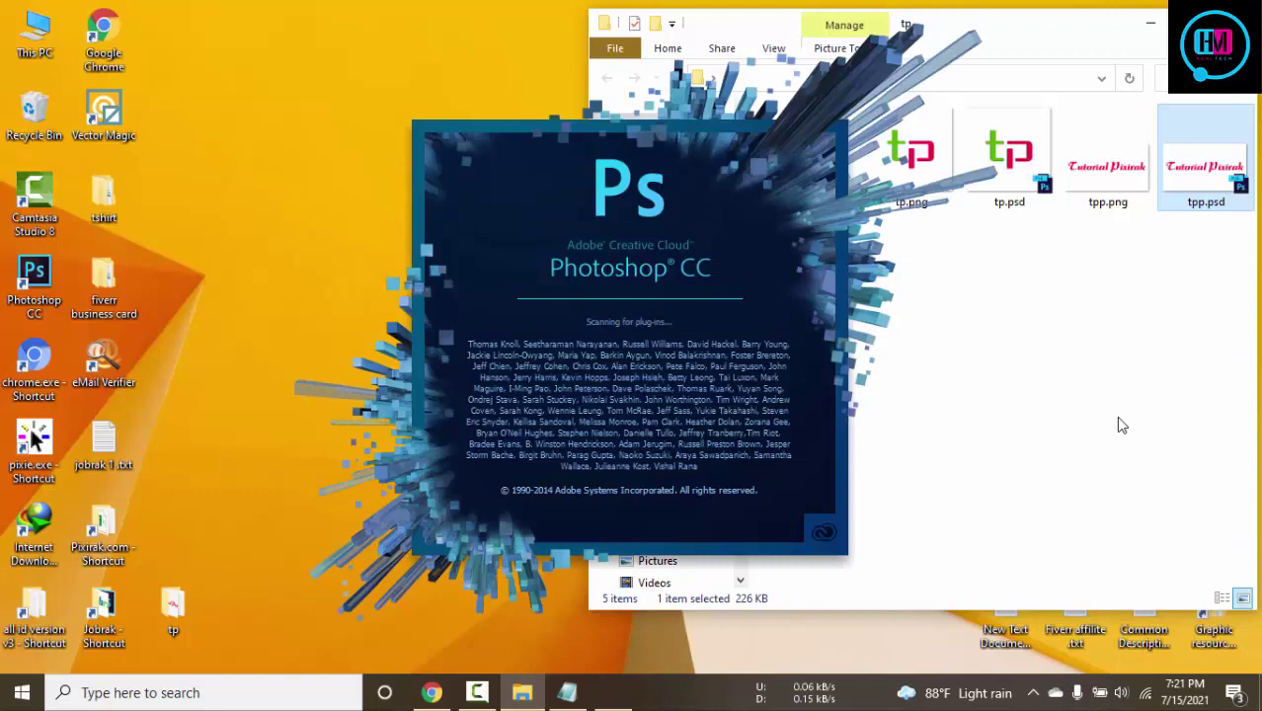
Minimize the tp folder and Chrome so Photoshop CC can finish loading tpp.psd
{"action": "left_click", "coordinate": [1149, 22]}
{"action": "left_click", "coordinate": [432, 692]}
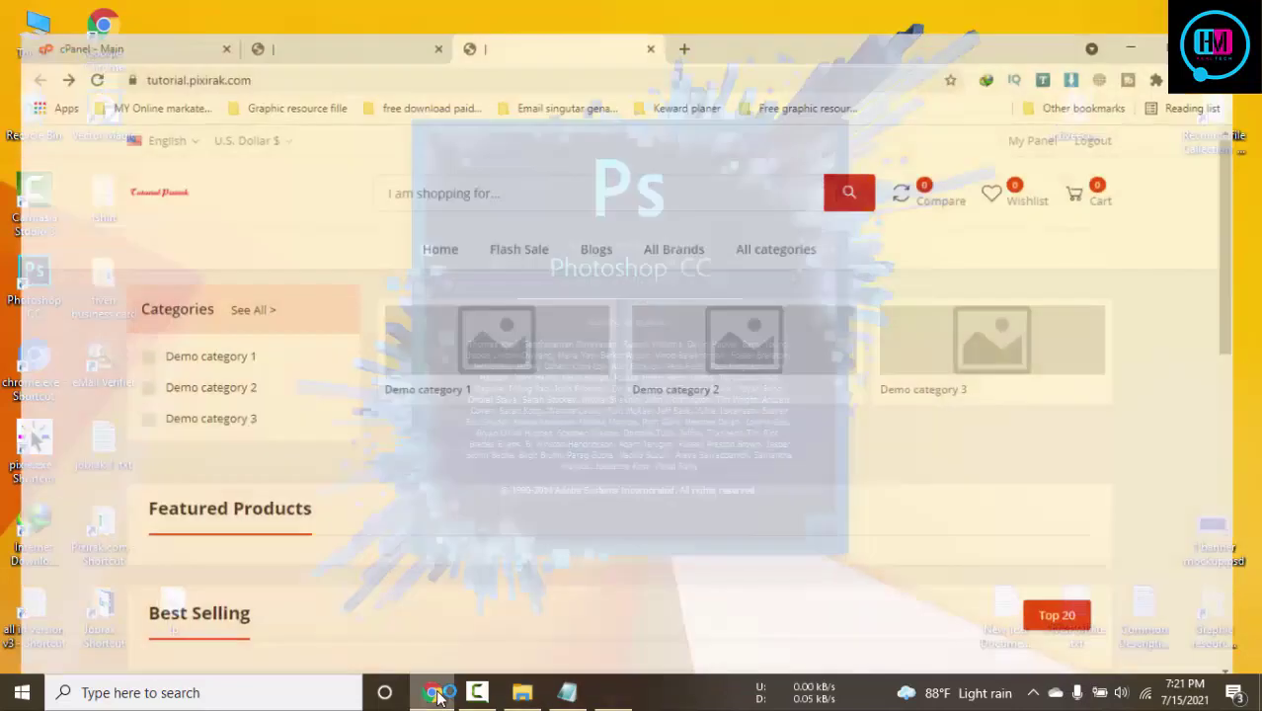
{"action": "left_click", "coordinate": [321, 17]}
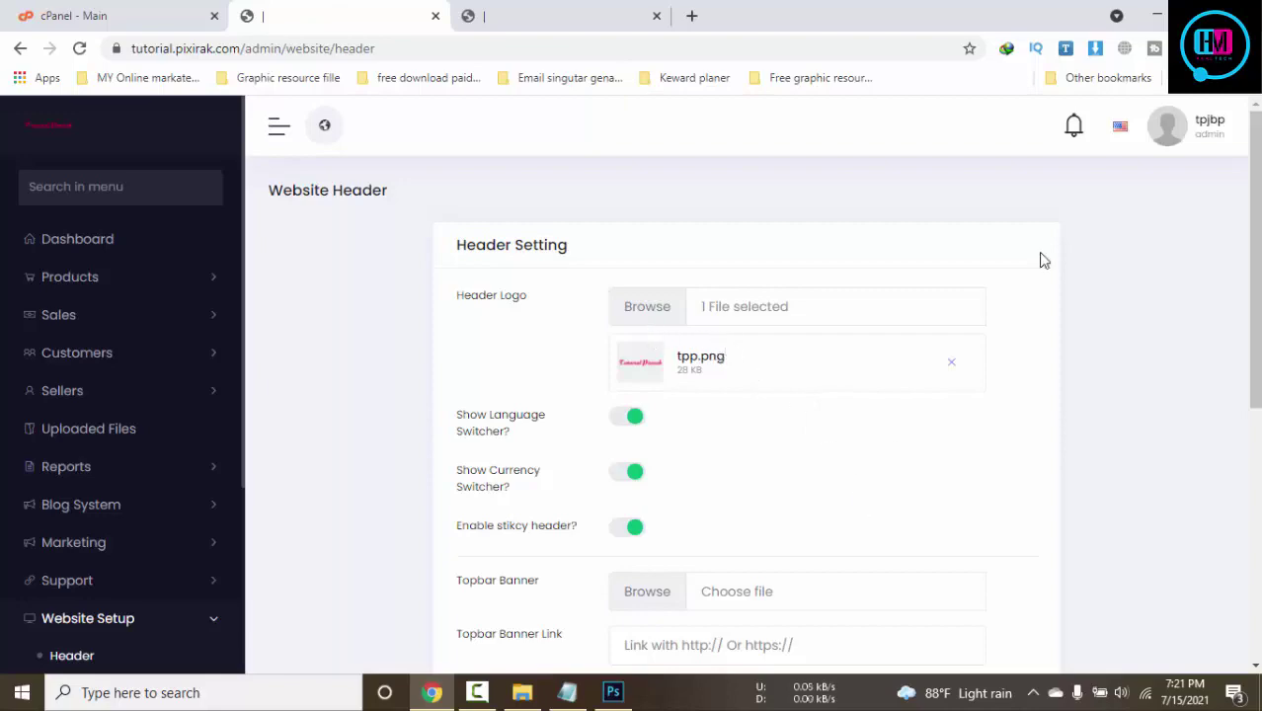
{"action": "left_click", "coordinate": [1157, 16]}
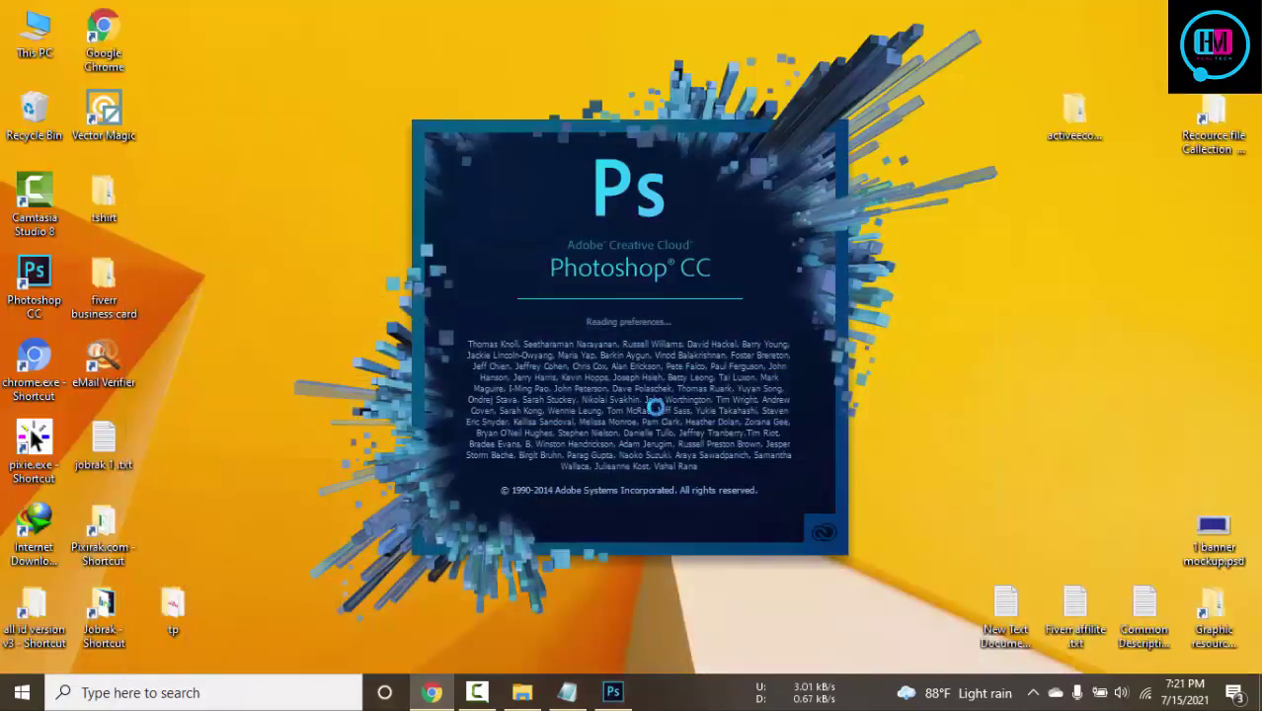
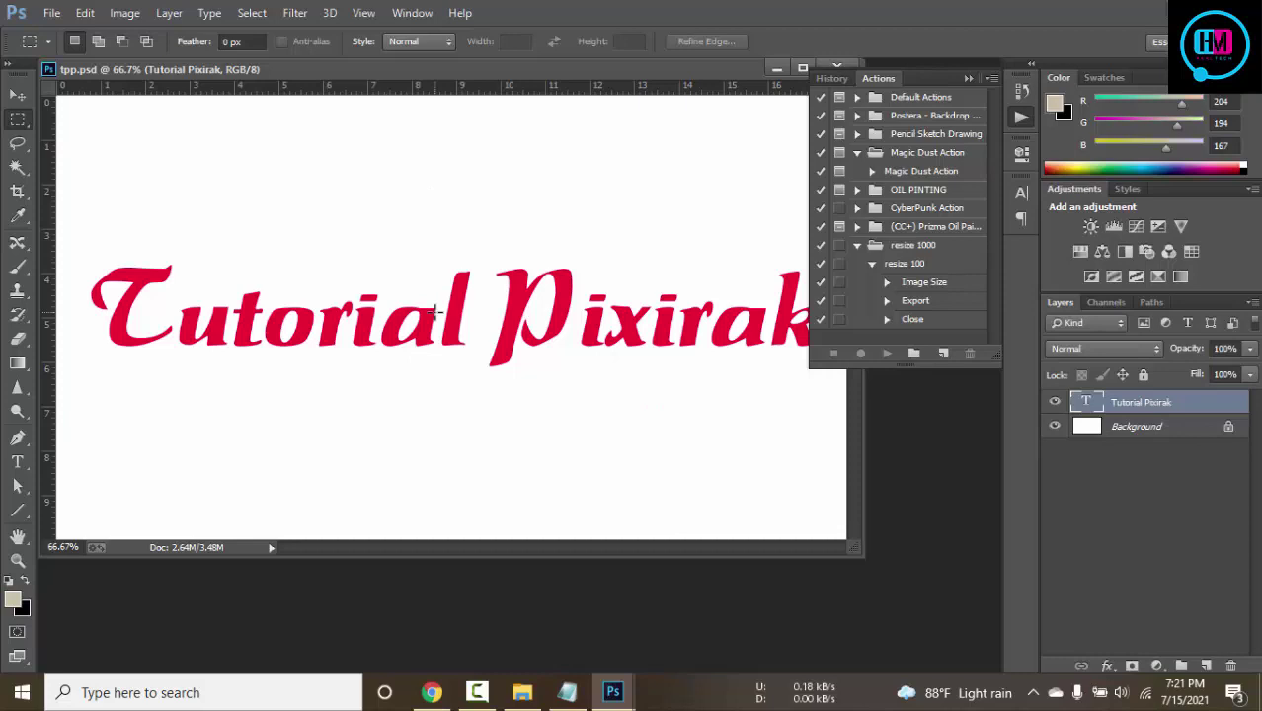
Create a 300 × 200 pixel document via File > New, then close it
{"action": "left_click", "coordinate": [17, 93]}
{"action": "left_click", "coordinate": [52, 13]}
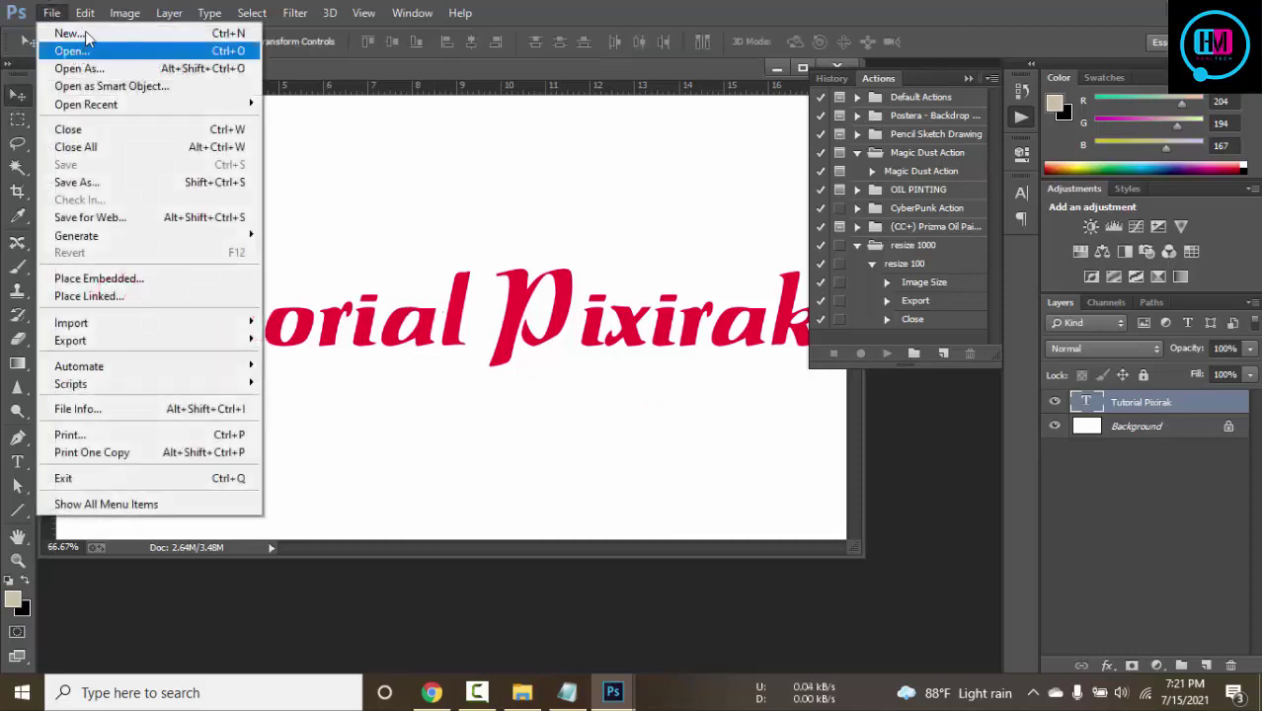
{"action": "left_click", "coordinate": [59, 30]}
{"action": "double_click", "coordinate": [502, 272]}
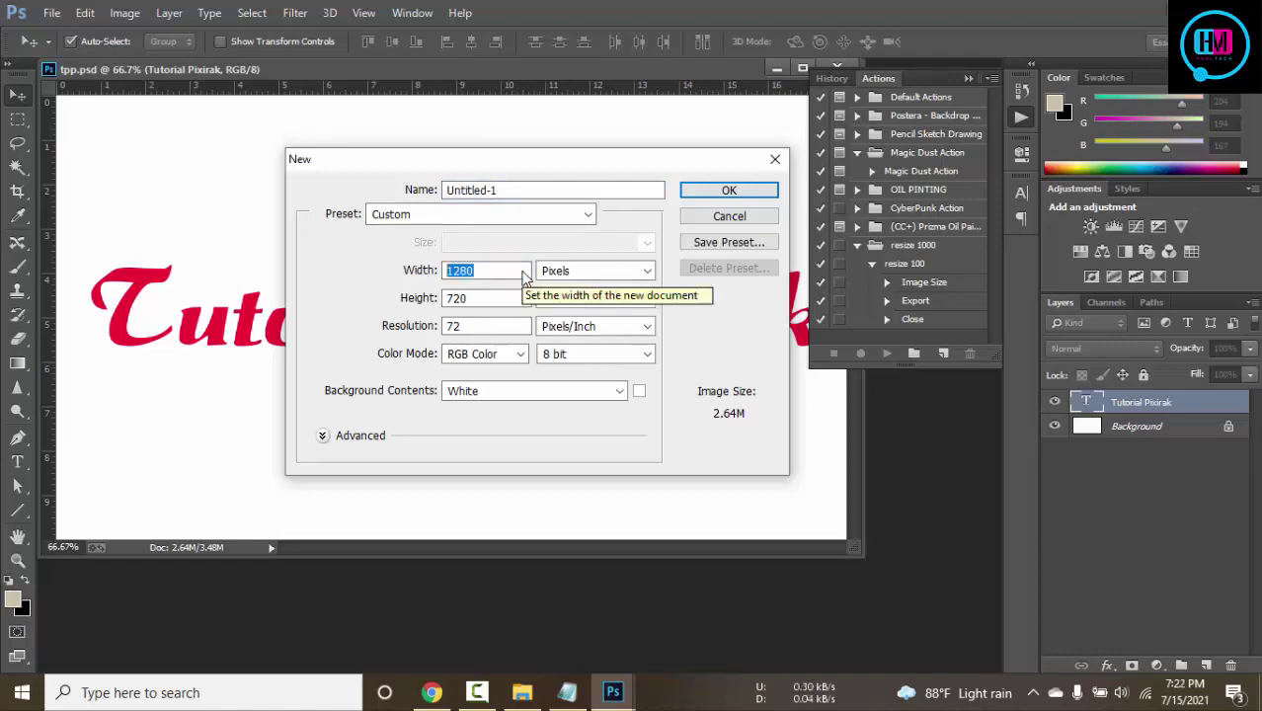
{"action": "type", "text": "300"}
{"action": "key", "text": "Tab"}
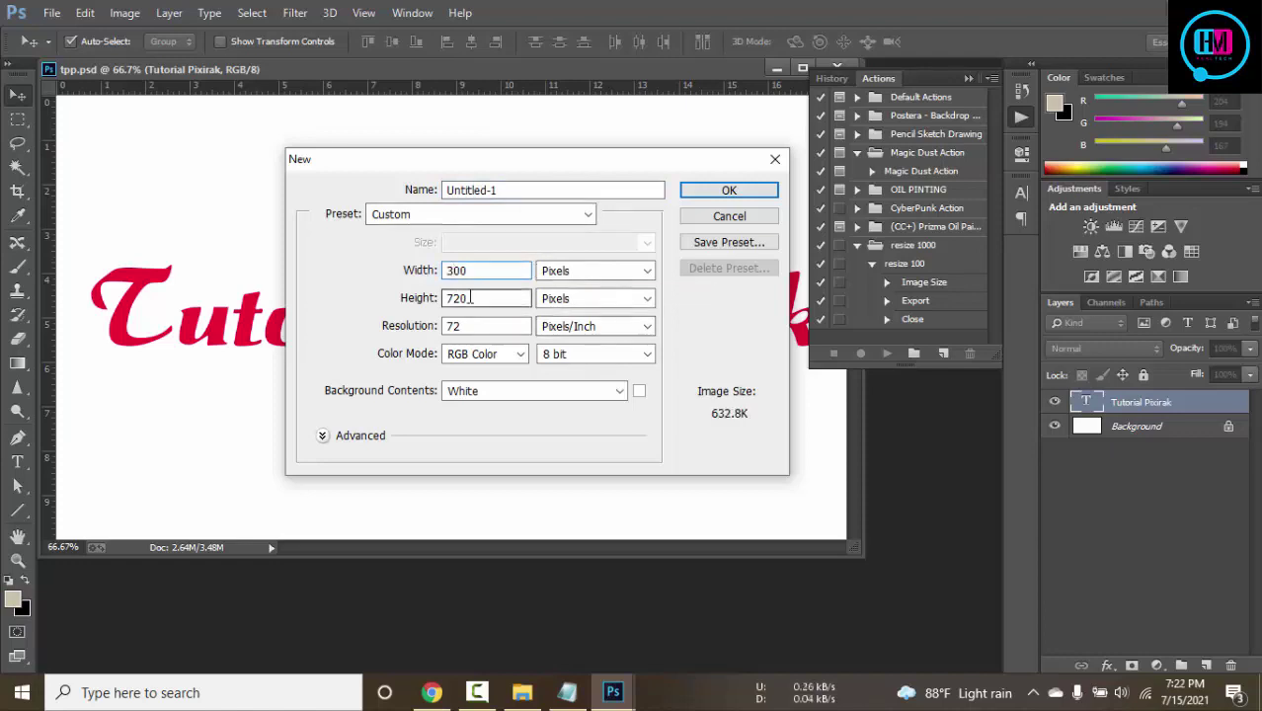
{"action": "type", "text": "200"}
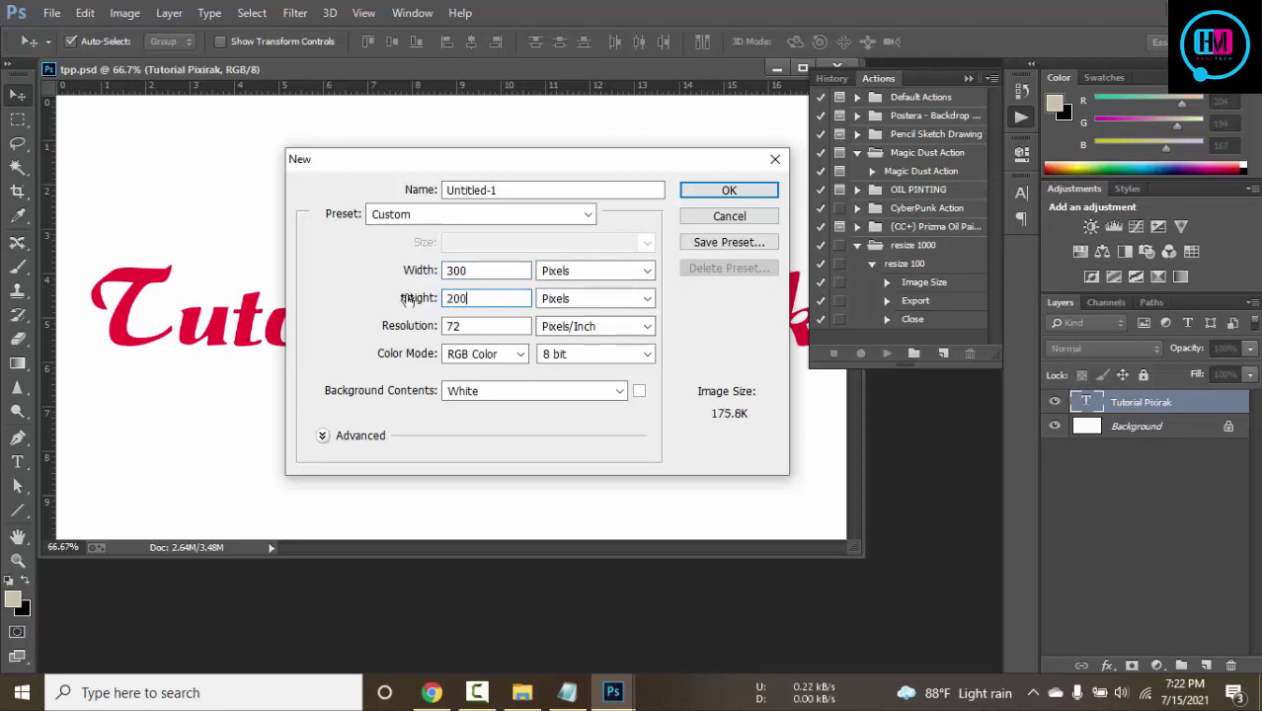
{"action": "left_click", "coordinate": [728, 188]}
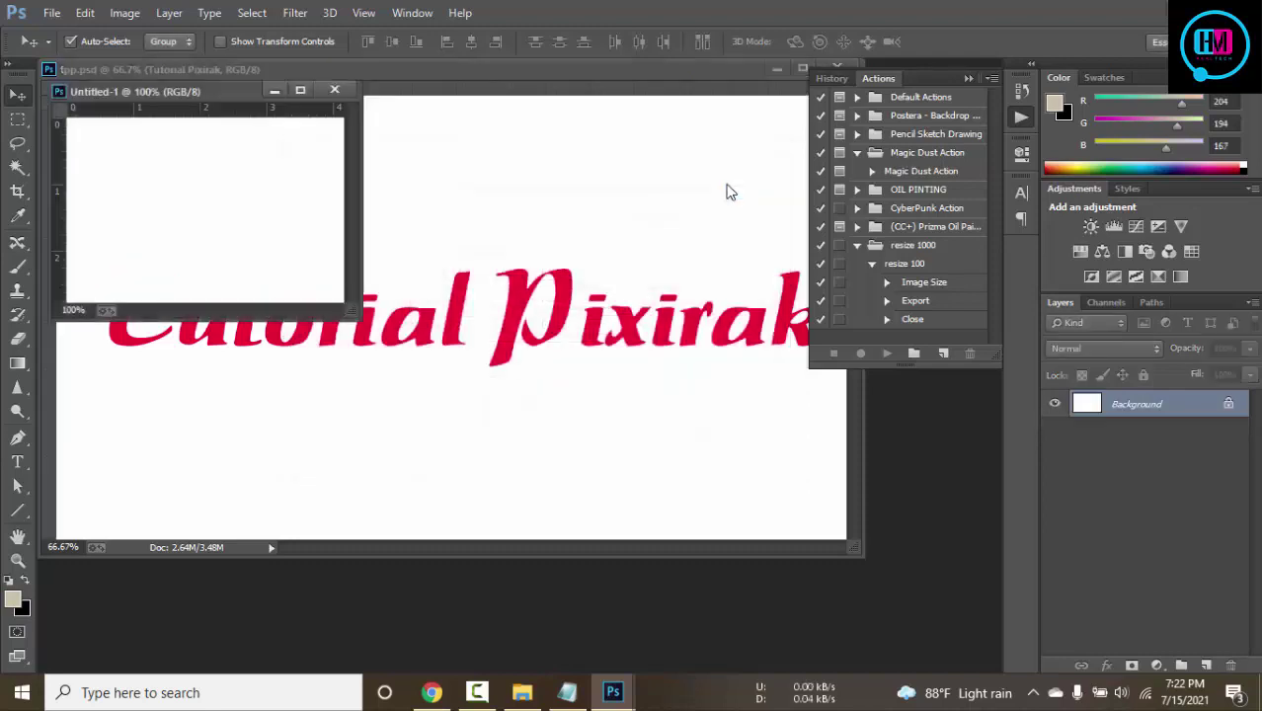
{"action": "left_click", "coordinate": [334, 90]}
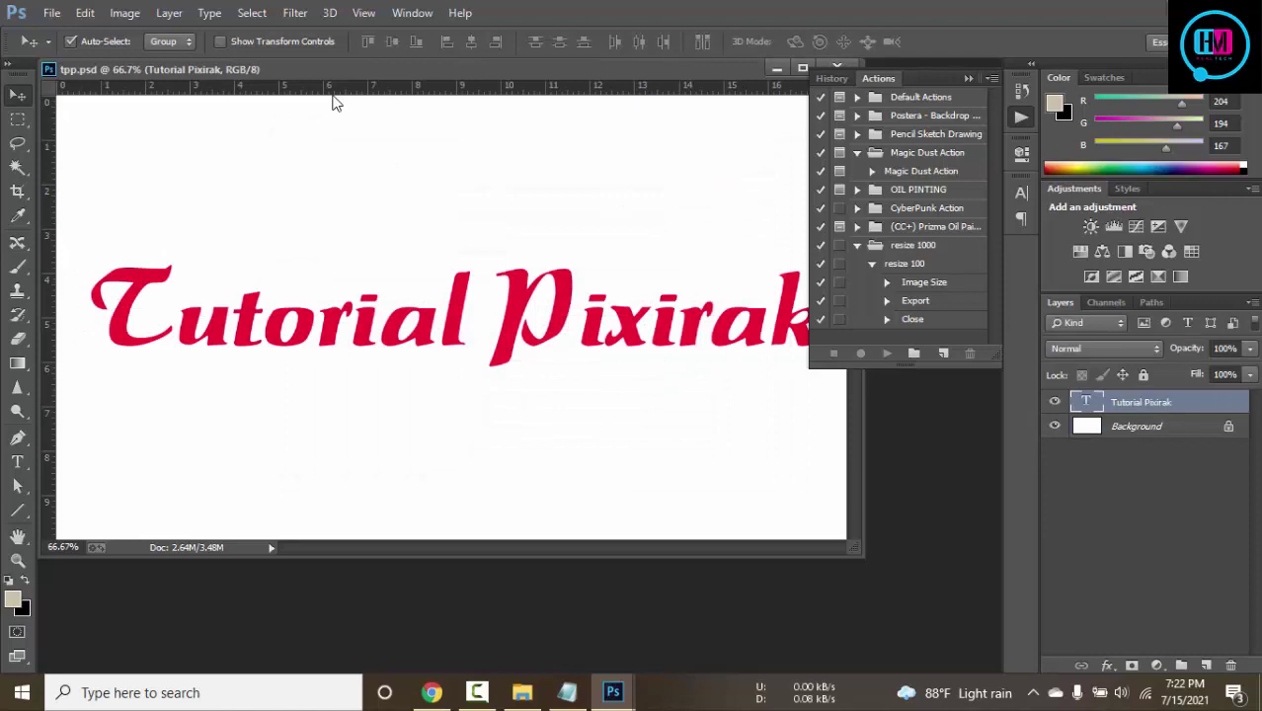
Create a new 500 × 200 pixel document and move its window beside the panels
{"action": "key", "text": "ctrl+n"}
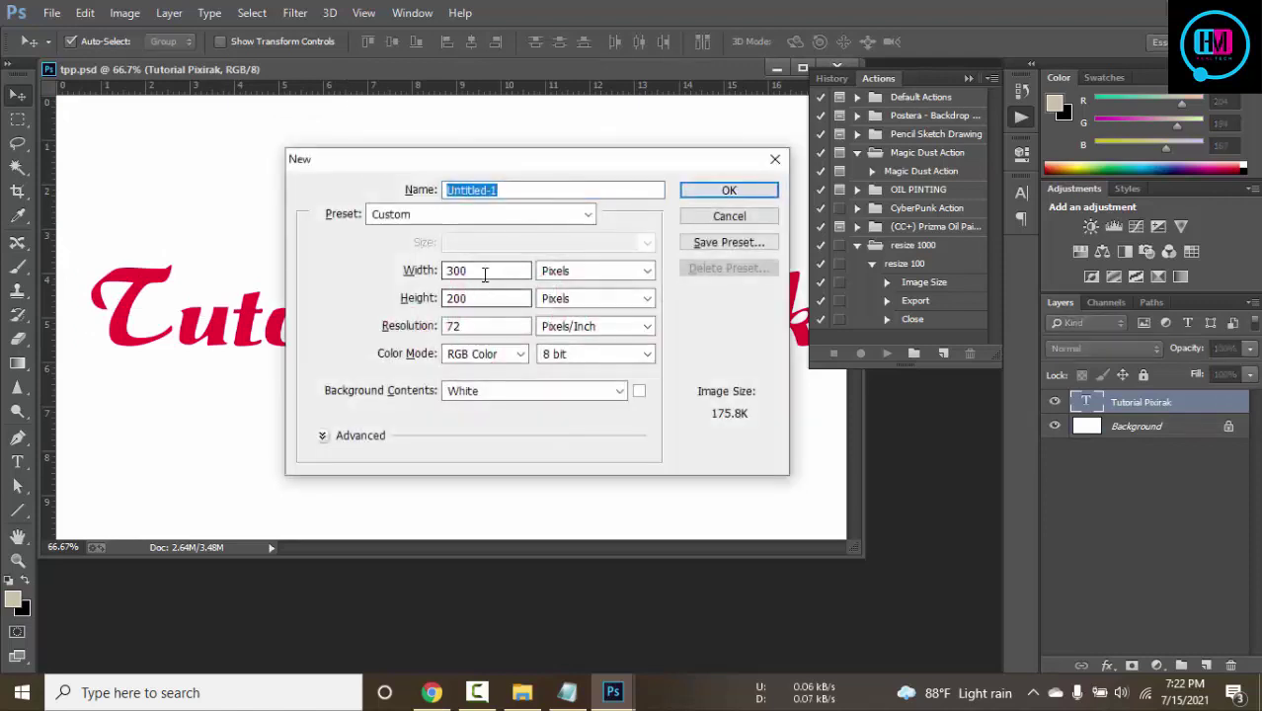
{"action": "left_click", "coordinate": [421, 268]}
{"action": "type", "text": "500"}
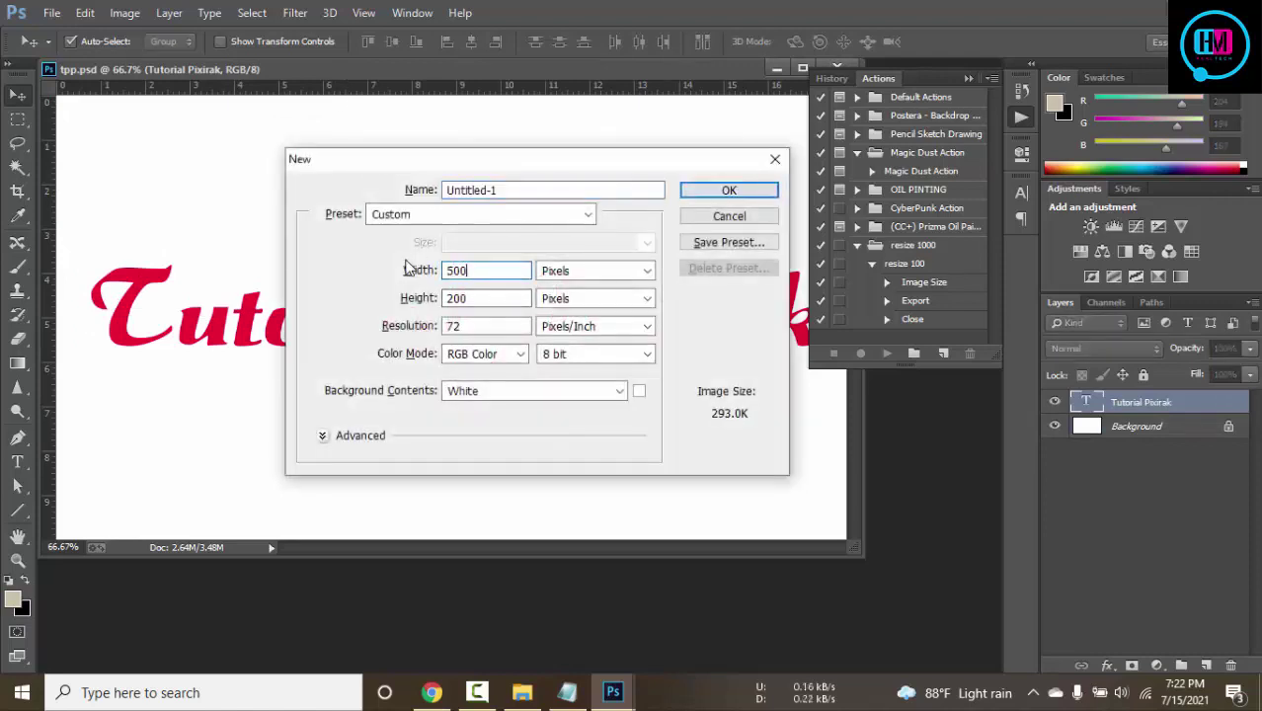
{"action": "left_click", "coordinate": [729, 190]}
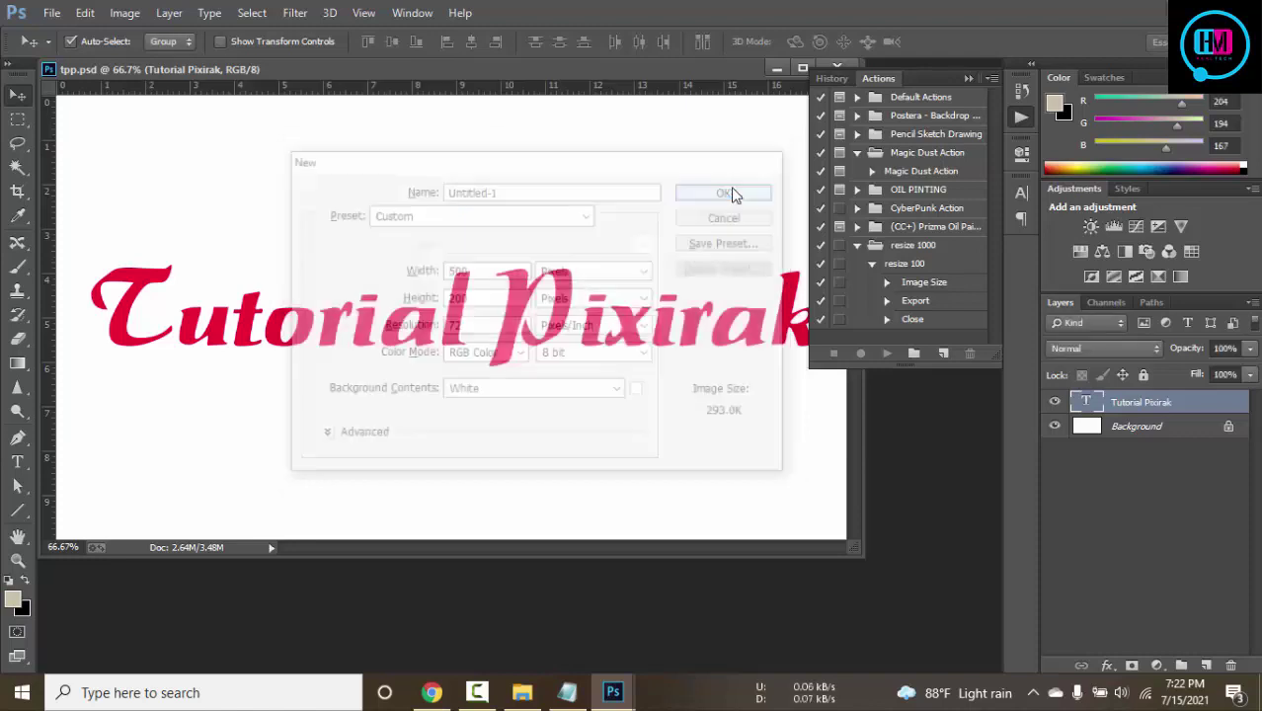
{"action": "left_click_drag", "start_coordinate": [350, 95], "coordinate": [631, 75]}
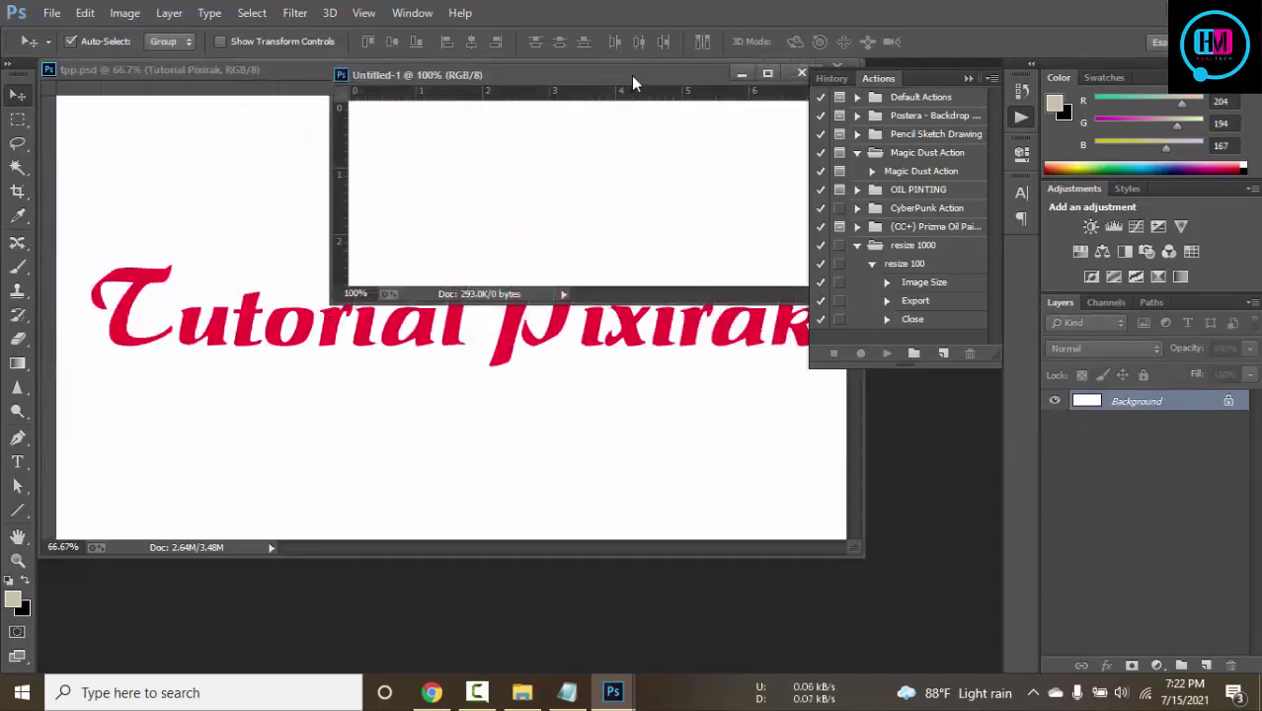
Dock Untitled-1 beside tpp.psd and drag the Tutorial Pixirak text layer into it
{"action": "left_click", "coordinate": [273, 338]}
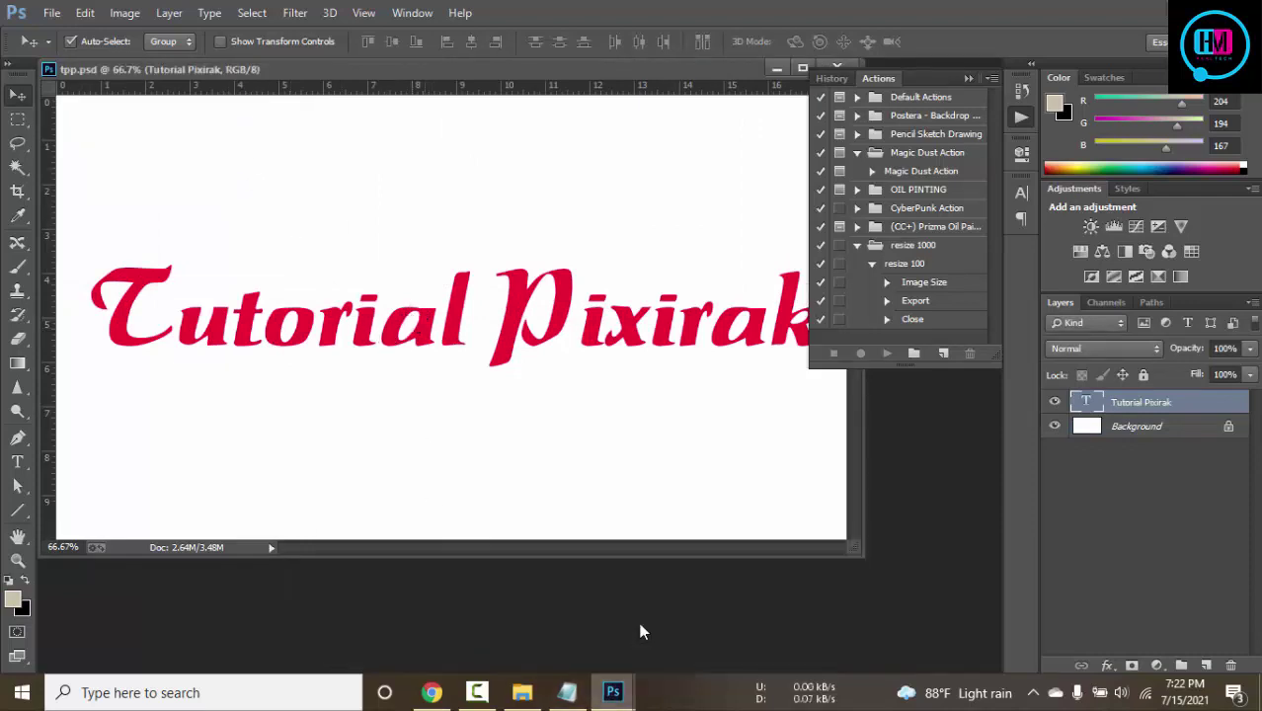
{"action": "left_click", "coordinate": [780, 633]}
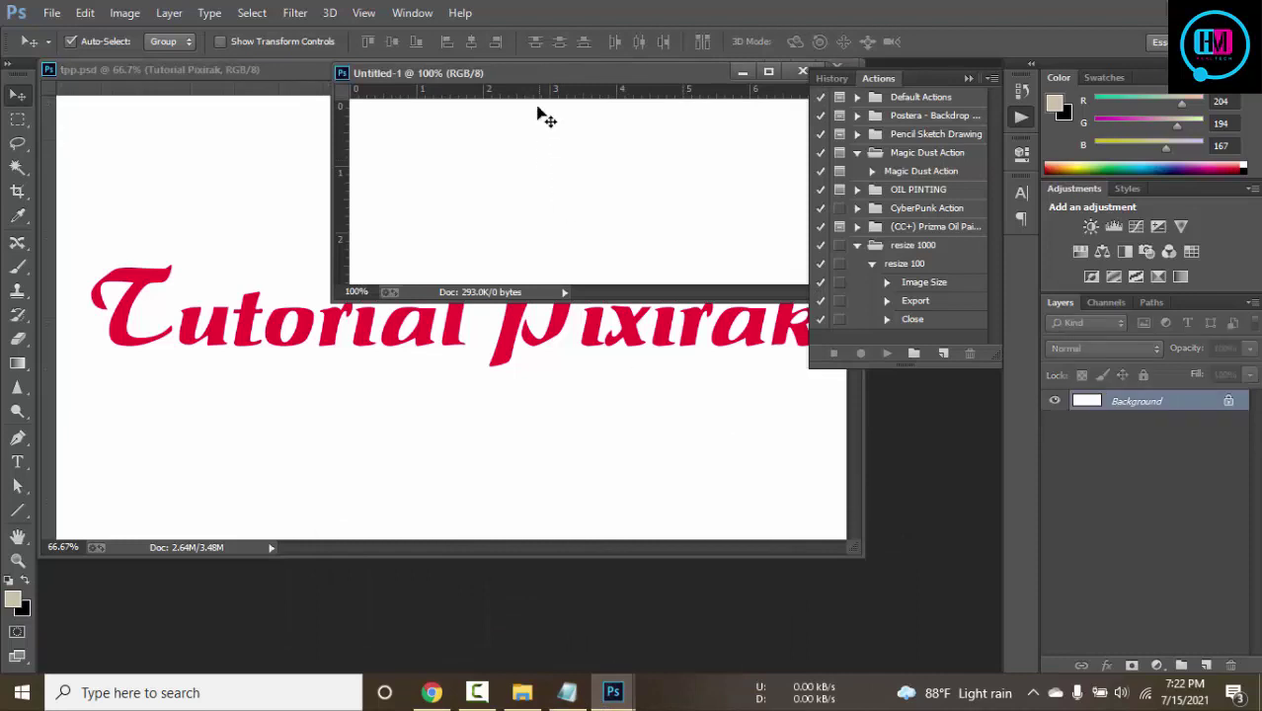
{"action": "left_click_drag", "start_coordinate": [528, 73], "coordinate": [526, 85]}
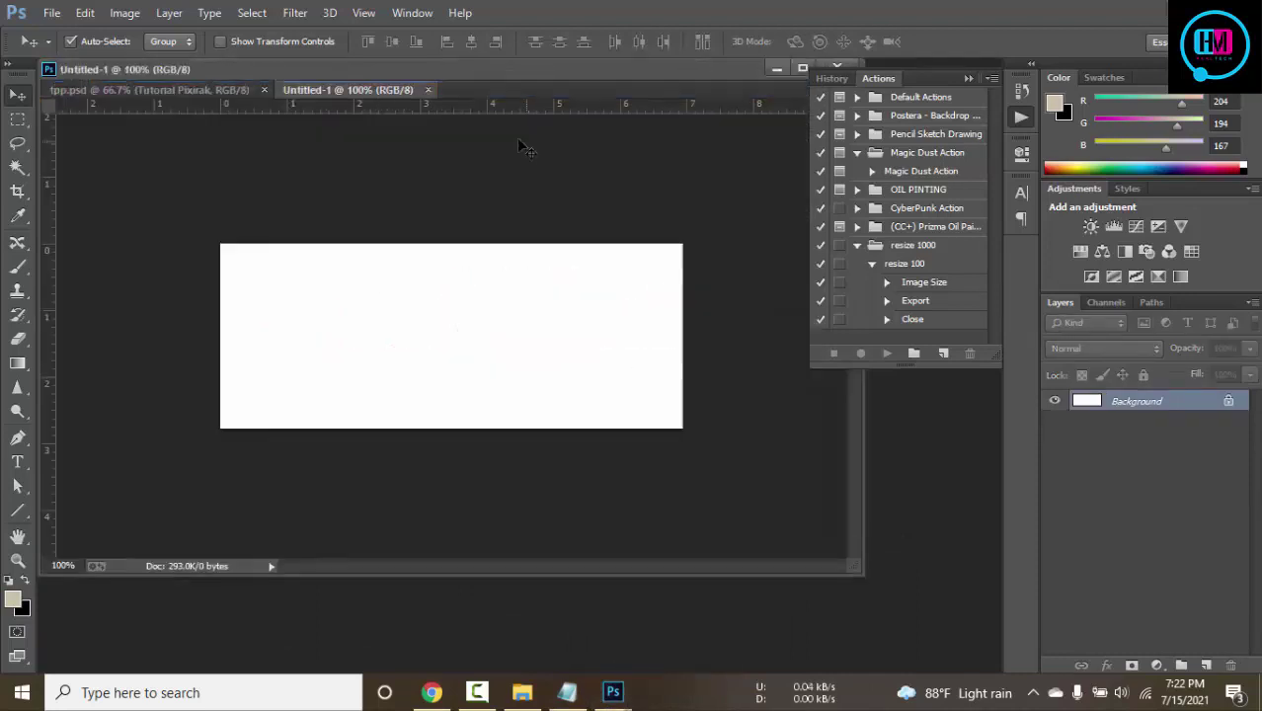
{"action": "left_click", "coordinate": [202, 90]}
{"action": "left_click_drag", "start_coordinate": [436, 366], "coordinate": [496, 327]}
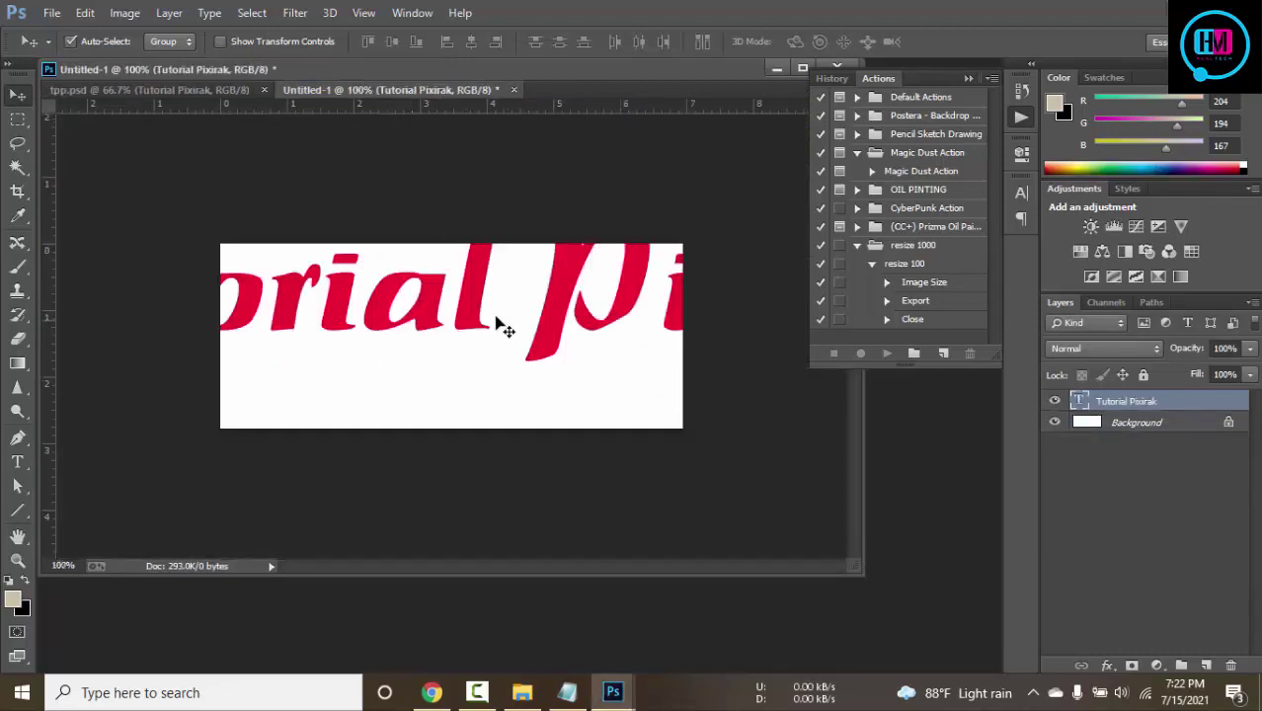
Free Transform the Tutorial Pixirak text to fit the 500 × 200 canvas
{"action": "key", "text": "ctrl+t"}
{"action": "left_click_drag", "start_coordinate": [556, 280], "coordinate": [504, 445]}
{"action": "key", "text": "ctrl+minus"}
{"action": "key", "text": "ctrl+minus"}
{"action": "key", "text": "ctrl+minus"}
{"action": "key", "text": "ctrl+minus"}
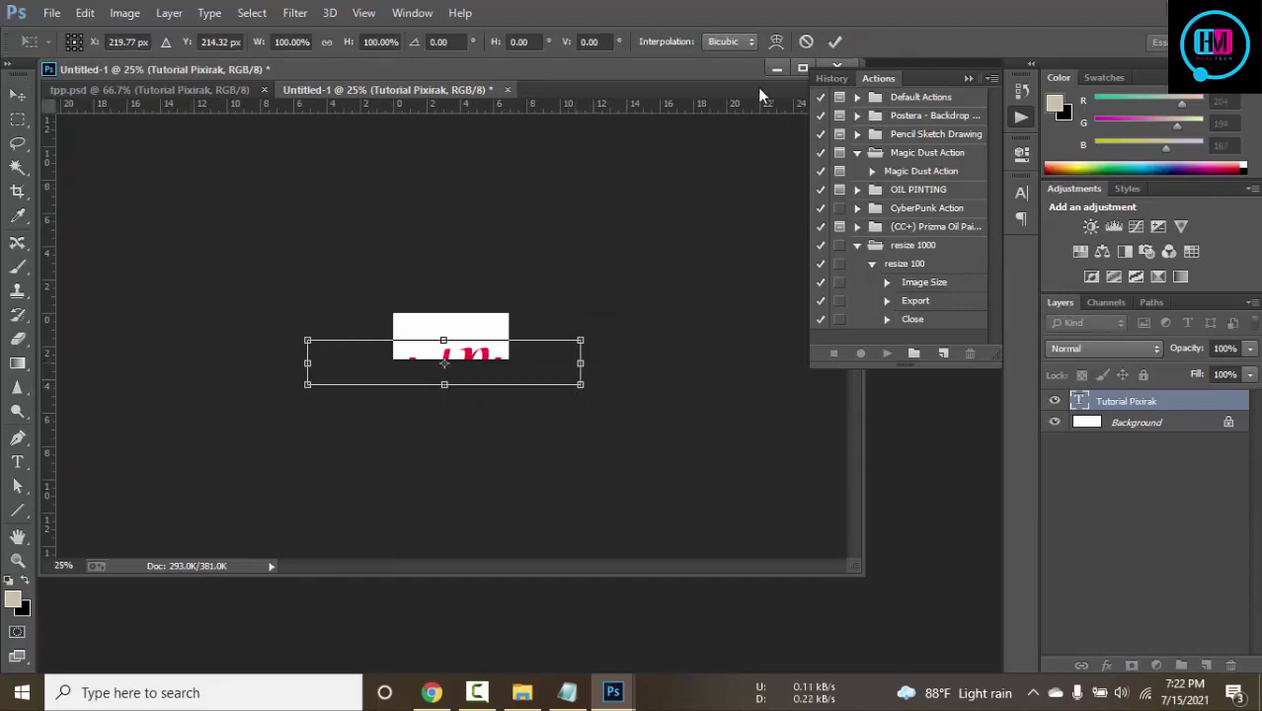
{"action": "left_click", "coordinate": [833, 42]}
{"action": "left_click_drag", "start_coordinate": [469, 356], "coordinate": [472, 338]}
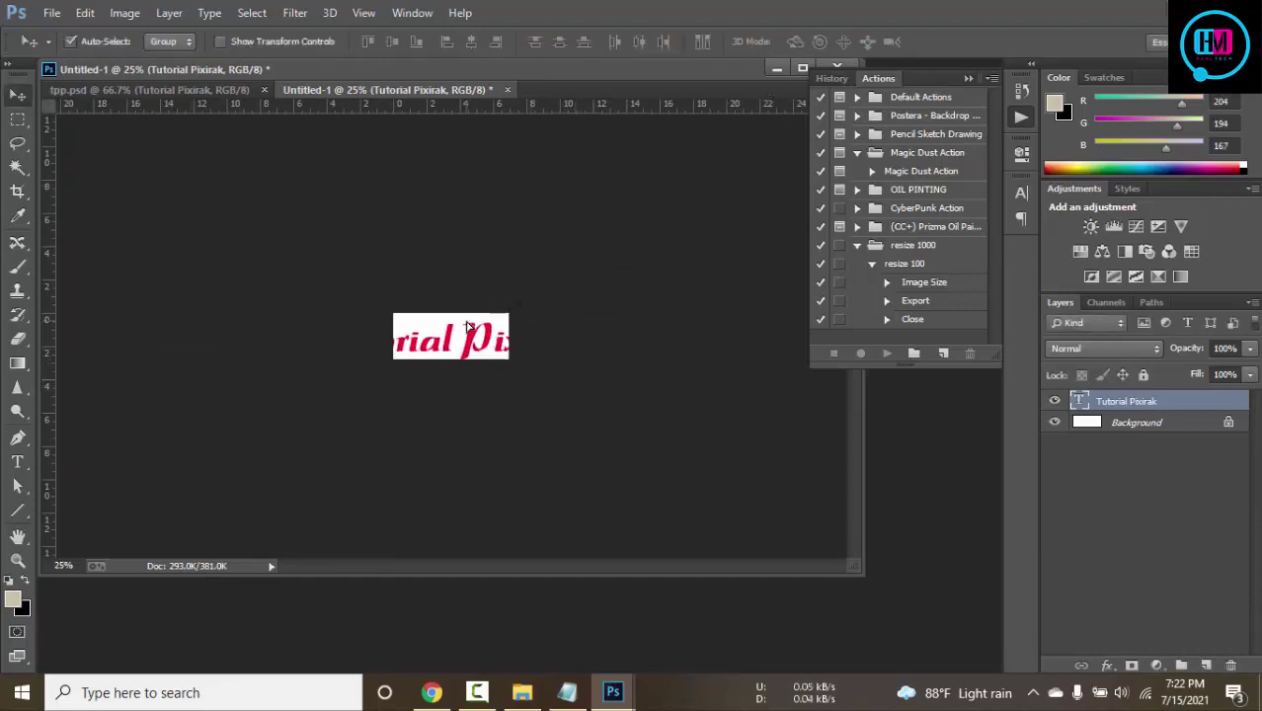
{"action": "key", "text": "ctrl+t"}
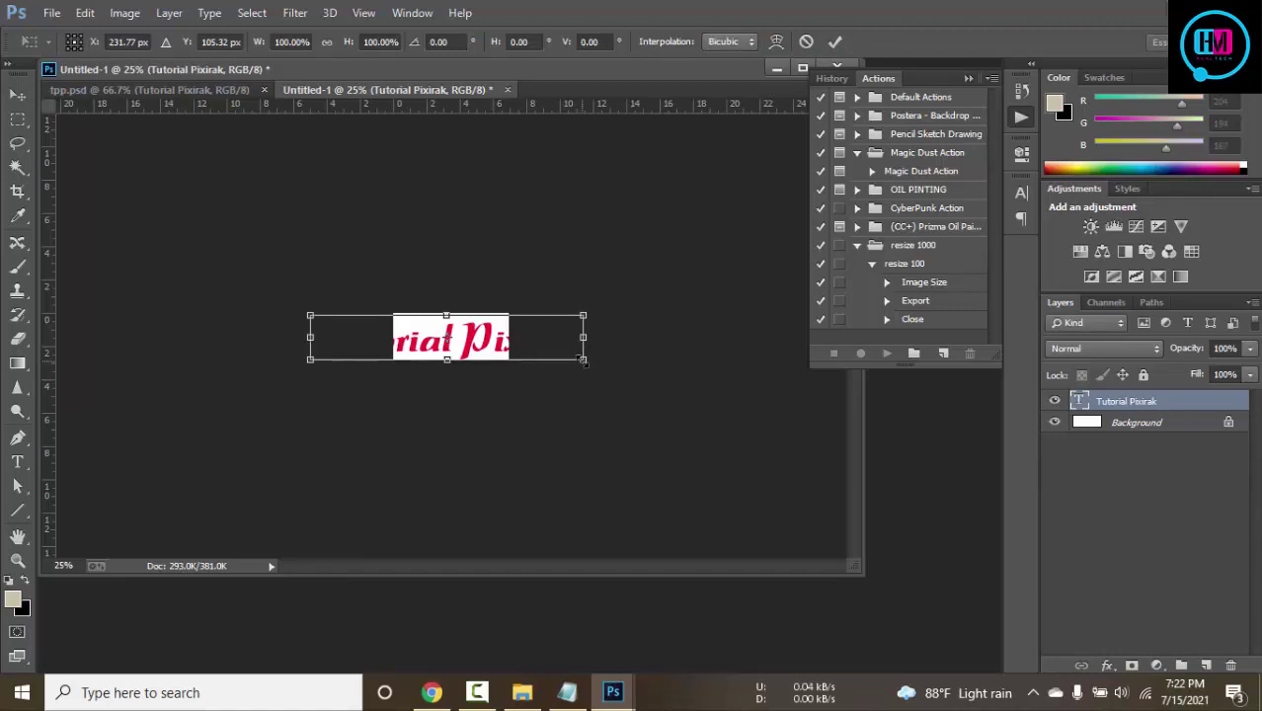
{"action": "left_click_drag", "start_coordinate": [582, 360], "coordinate": [496, 353]}
{"action": "left_click", "coordinate": [503, 319], "text": "ctrl"}
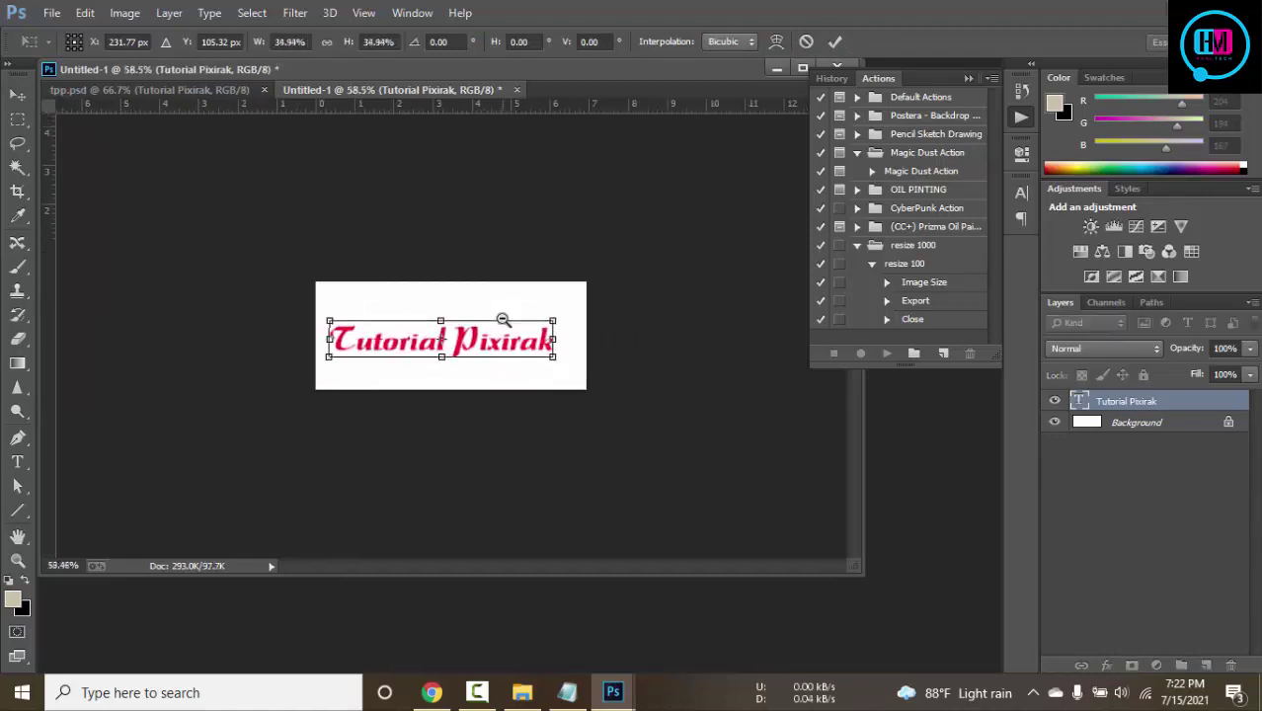
{"action": "left_click", "coordinate": [432, 444], "text": "ctrl"}
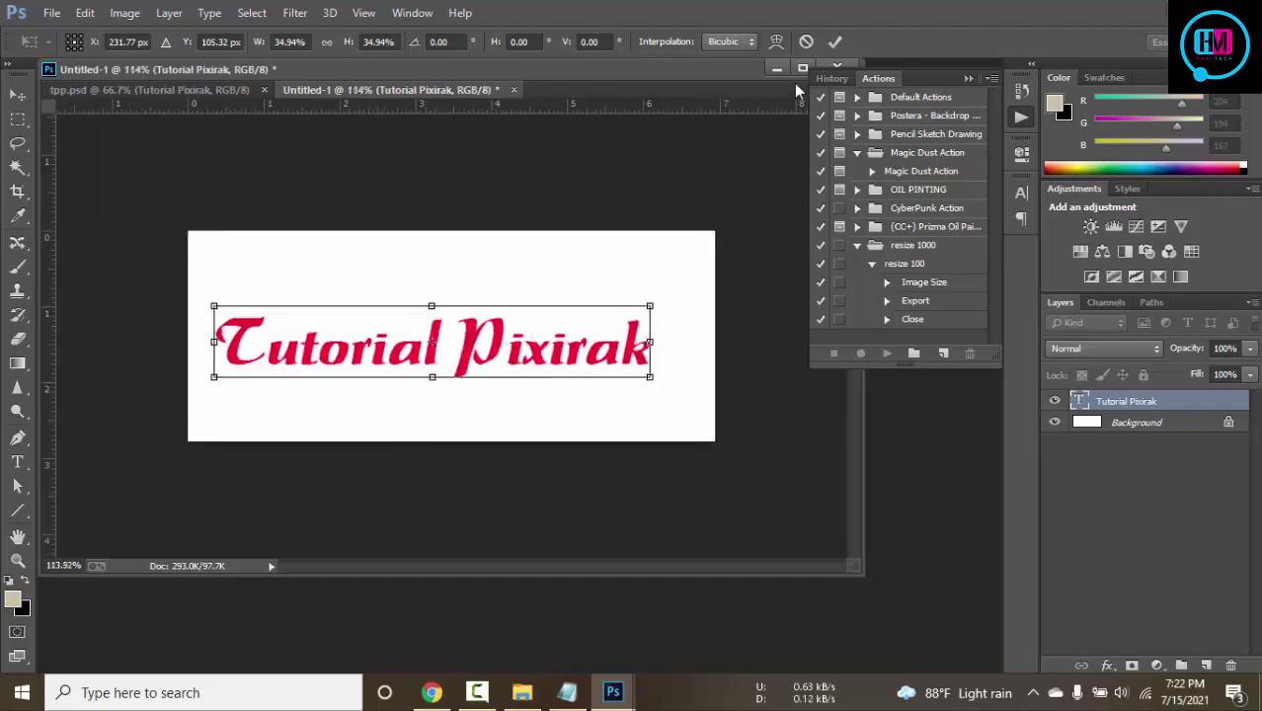
{"action": "left_click", "coordinate": [835, 41]}
Centre the text vertically and horizontally on the canvas with the Background selected
{"action": "left_click", "coordinate": [1111, 421], "text": "shift"}
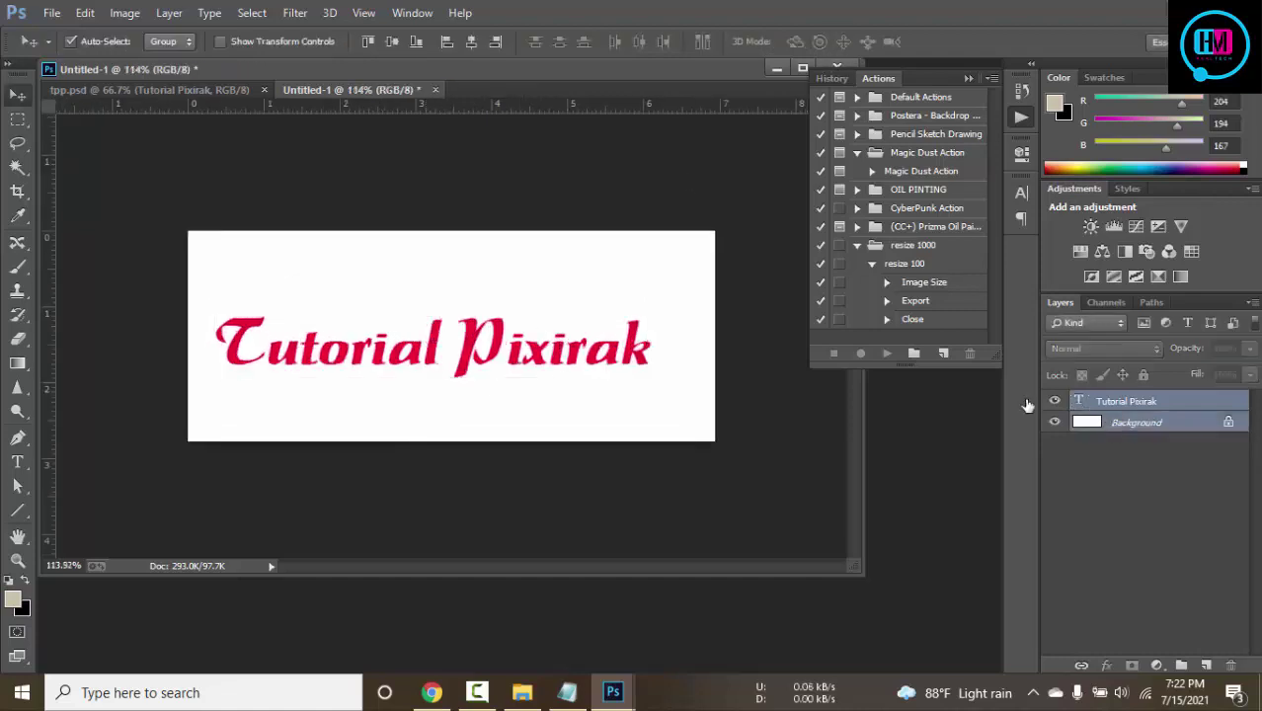
{"action": "left_click", "coordinate": [392, 42]}
{"action": "left_click", "coordinate": [472, 41]}
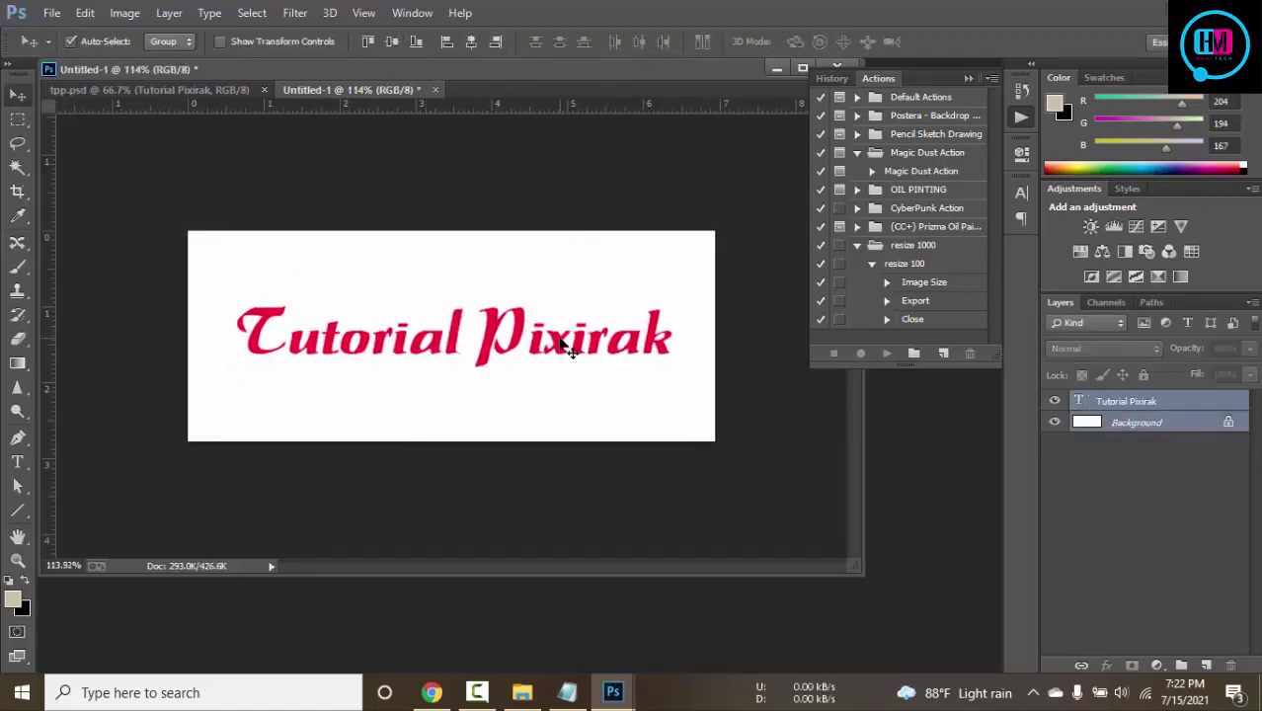
{"action": "key", "text": "ctrl+t"}
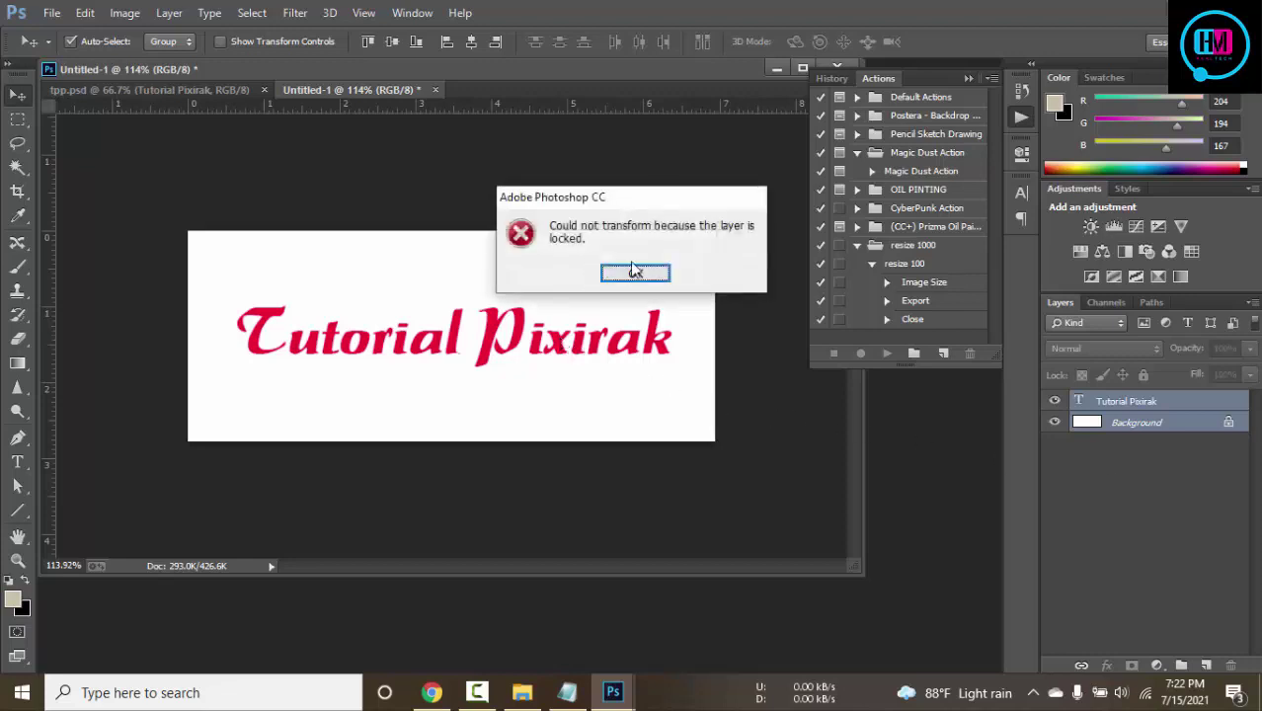
{"action": "left_click", "coordinate": [636, 274]}
Enlarge the Tutorial Pixirak text layer to about 115% to span the width
{"action": "left_click", "coordinate": [1126, 402]}
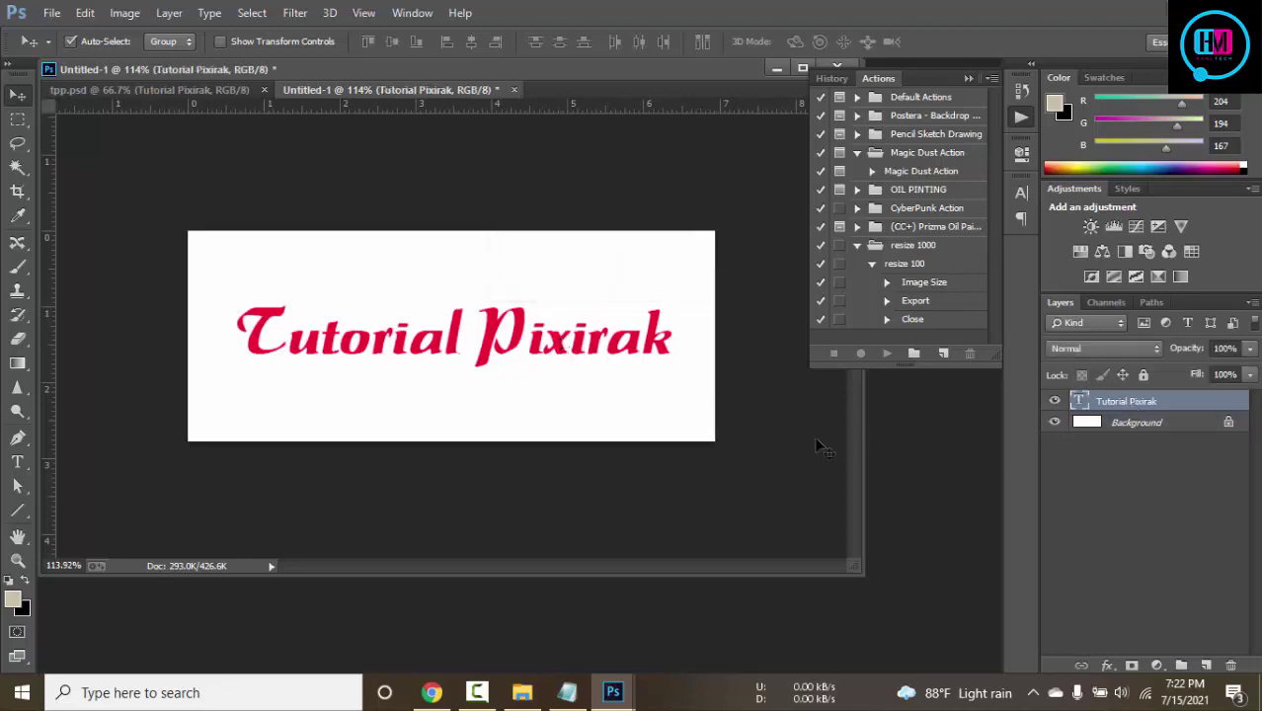
{"action": "key", "text": "ctrl+t"}
{"action": "left_click_drag", "start_coordinate": [674, 370], "coordinate": [708, 385]}
{"action": "left_click", "coordinate": [834, 41]}
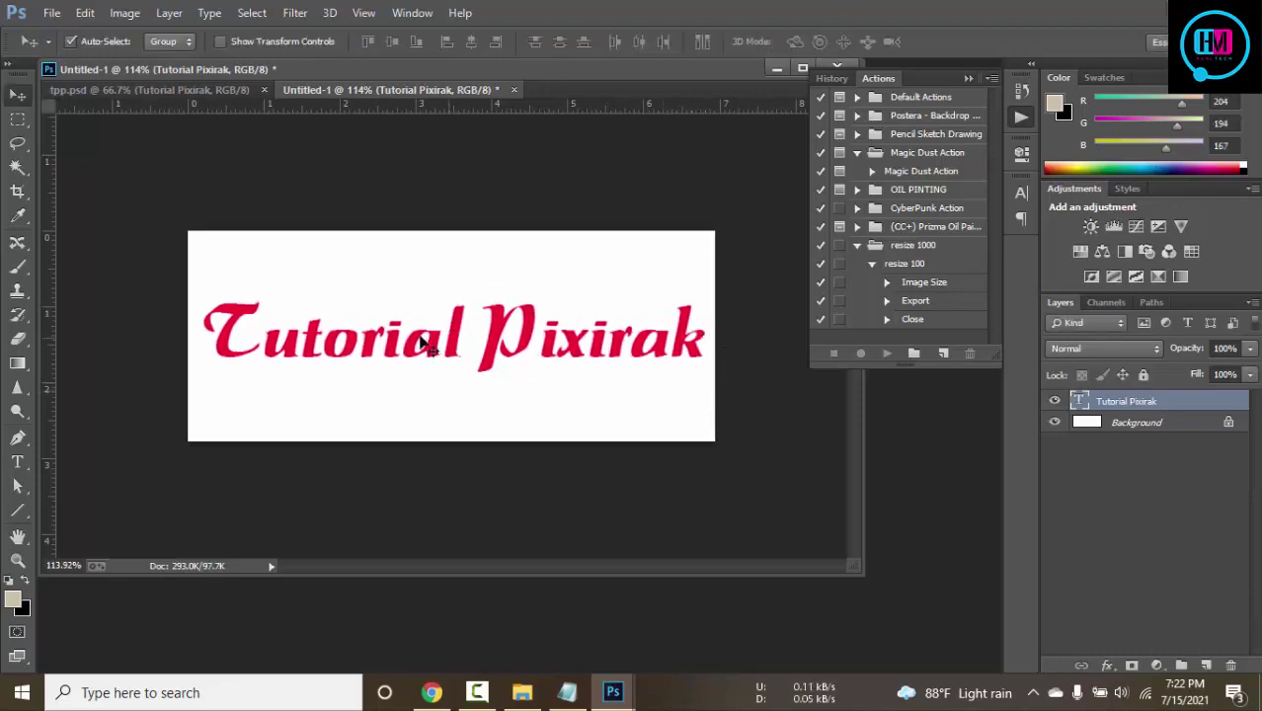
Export the logo with Save for Web as PNG-24 to the Desktop as Untitled-1.png
{"action": "left_click", "coordinate": [53, 13]}
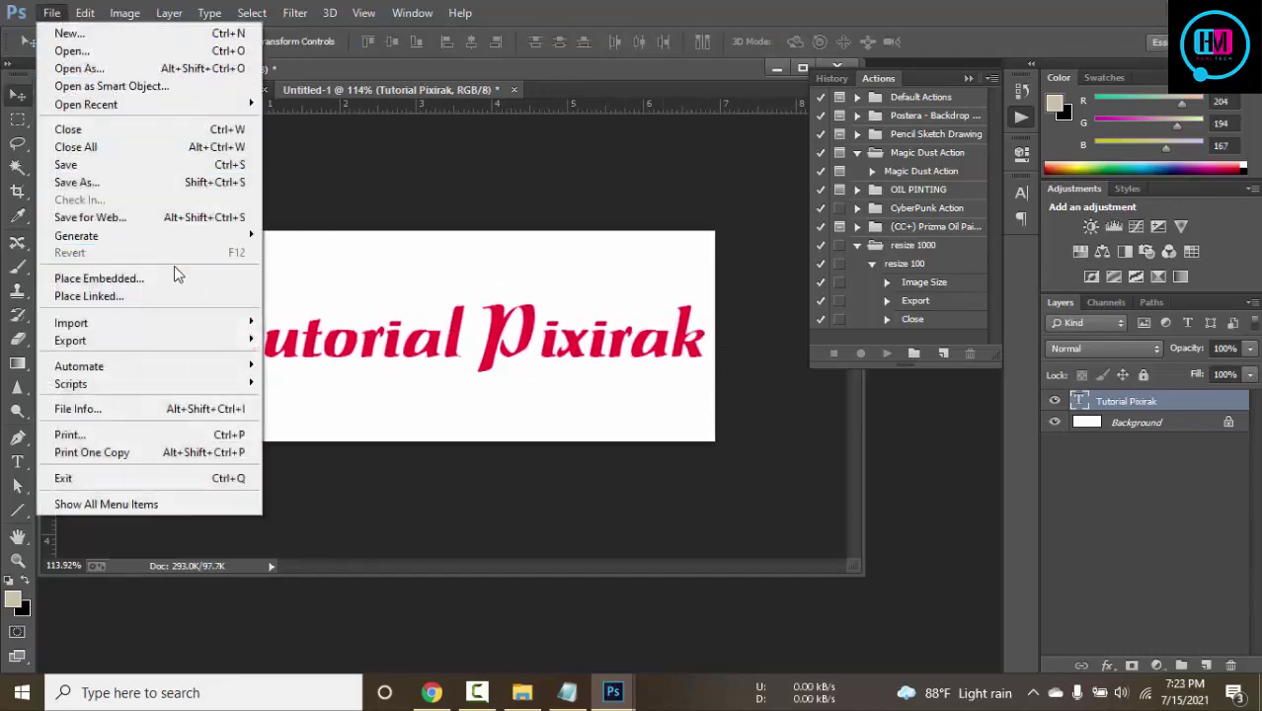
{"action": "left_click", "coordinate": [117, 218]}
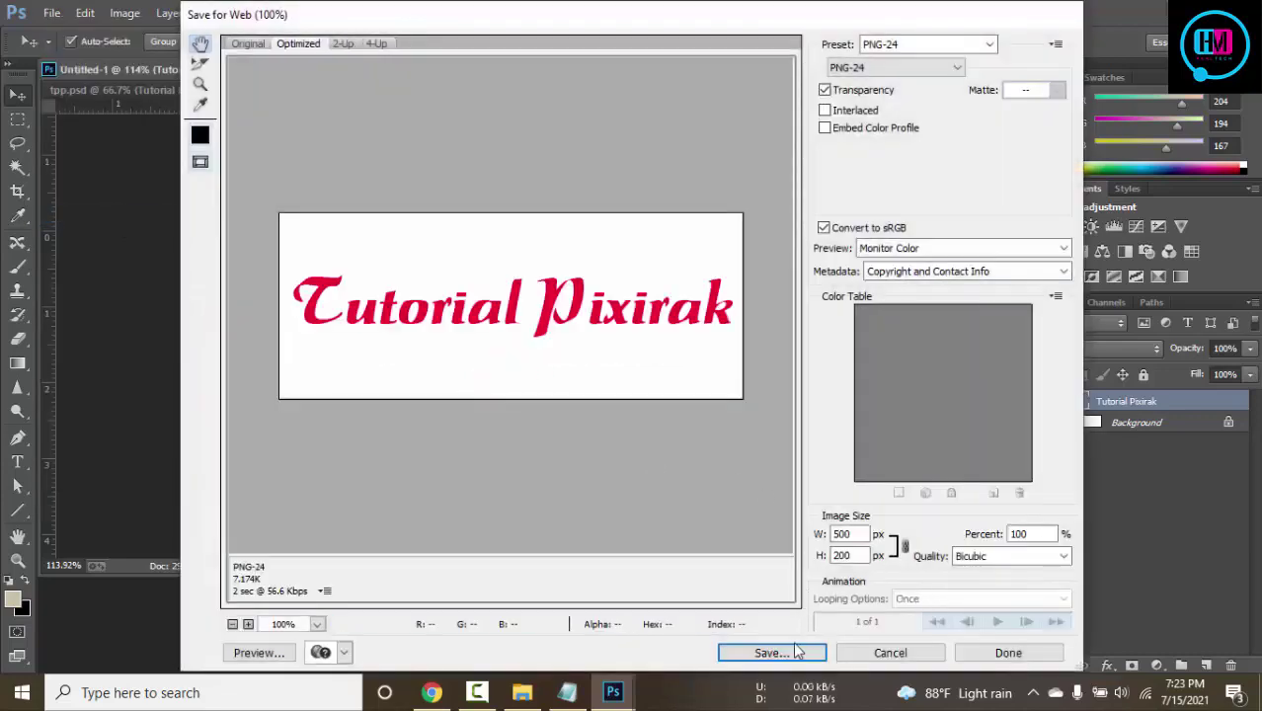
{"action": "left_click", "coordinate": [798, 652]}
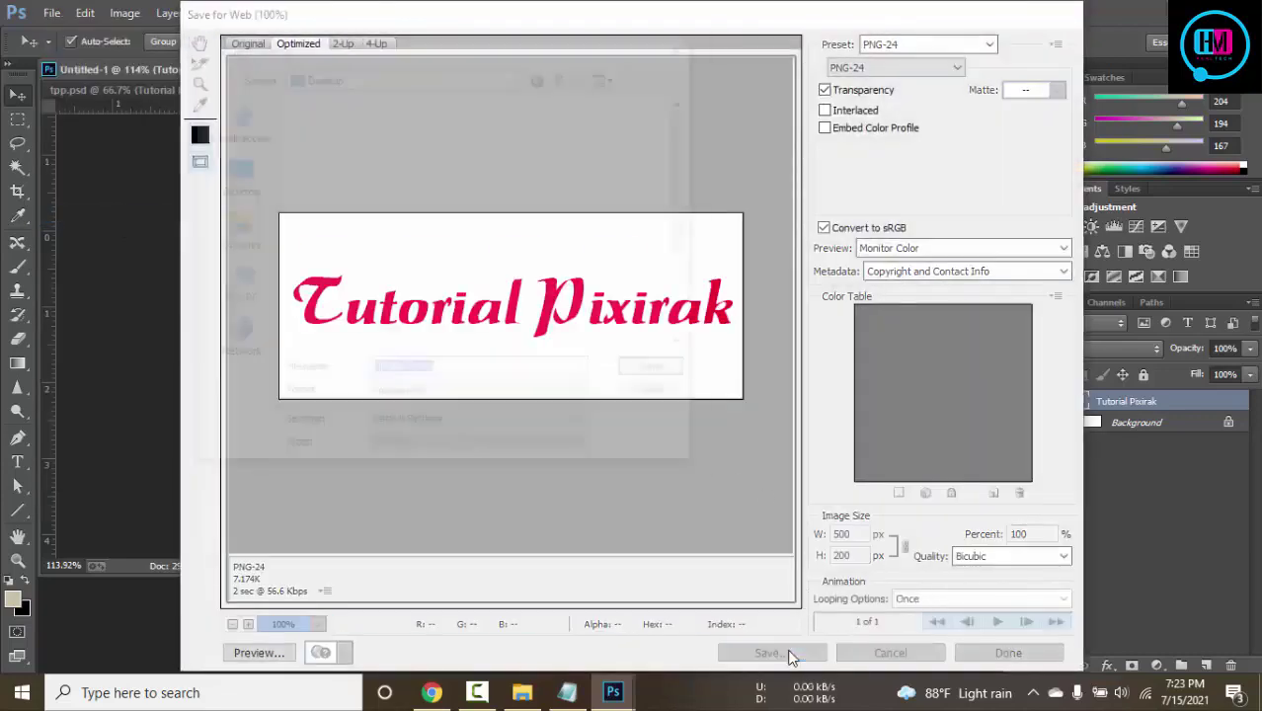
{"action": "left_click", "coordinate": [659, 371]}
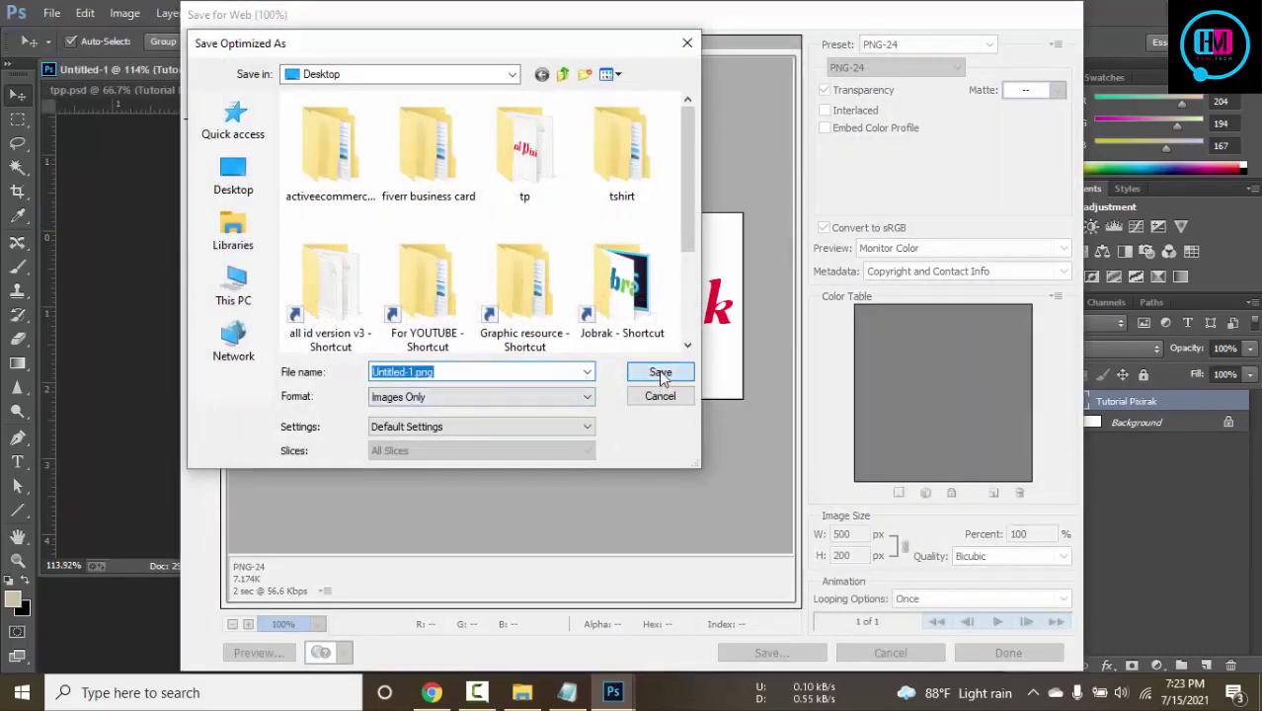
Refresh the desktop to show the PNG and return to the Chrome Website Header page
{"action": "key", "text": "super+d"}
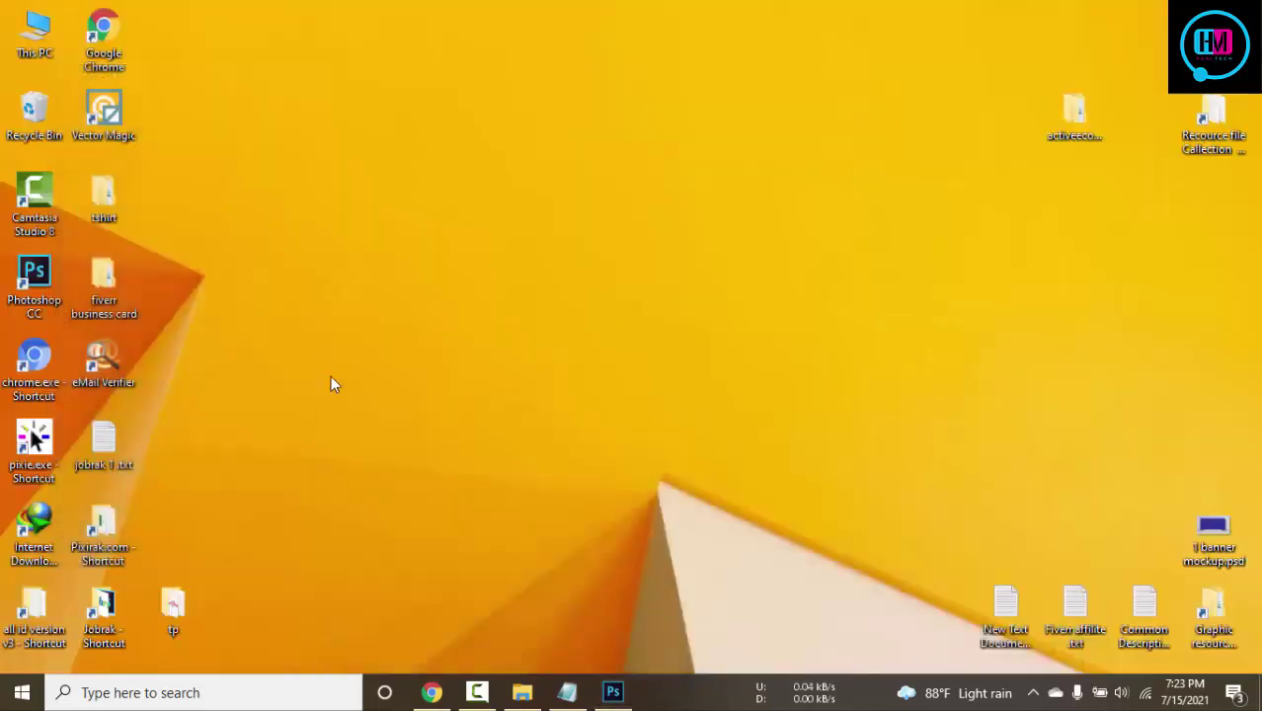
{"action": "right_click", "coordinate": [343, 223]}
{"action": "left_click", "coordinate": [396, 276]}
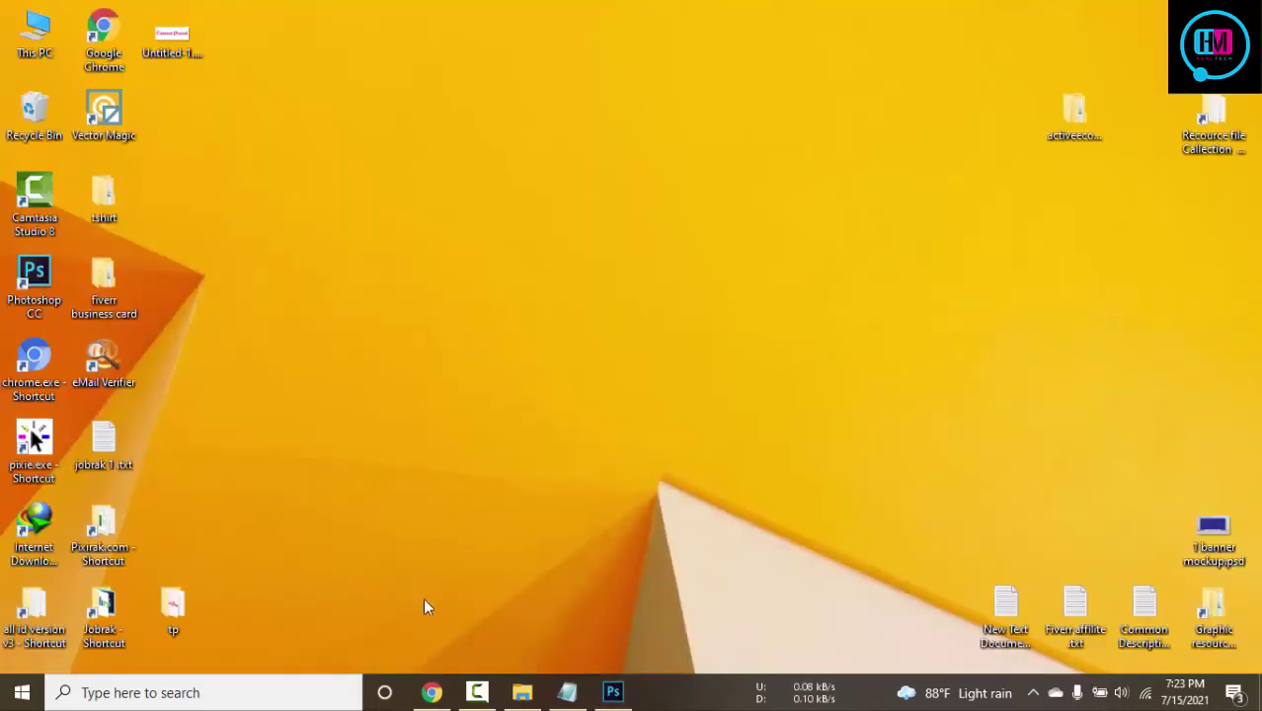
{"action": "left_click", "coordinate": [435, 694]}
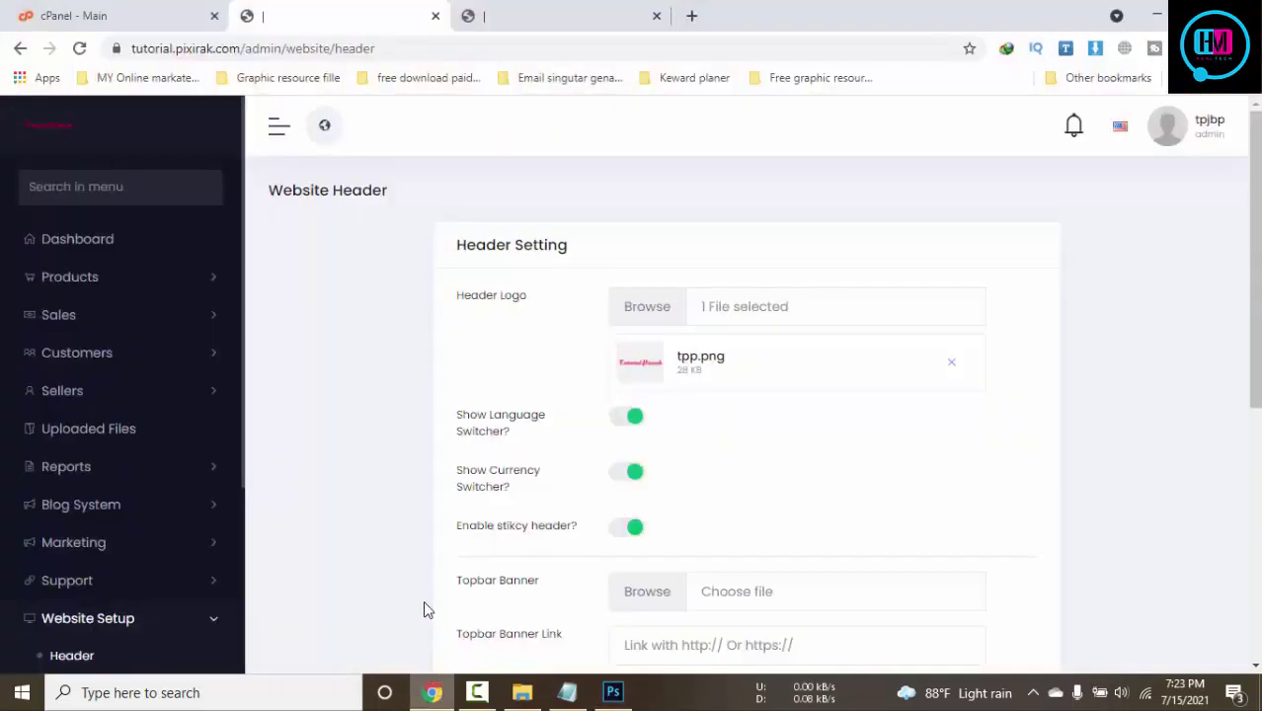
Remove the tpp.png header logo and upload Untitled-1.png from the Desktop to the file library
{"action": "left_click", "coordinate": [954, 371]}
{"action": "left_click", "coordinate": [661, 313]}
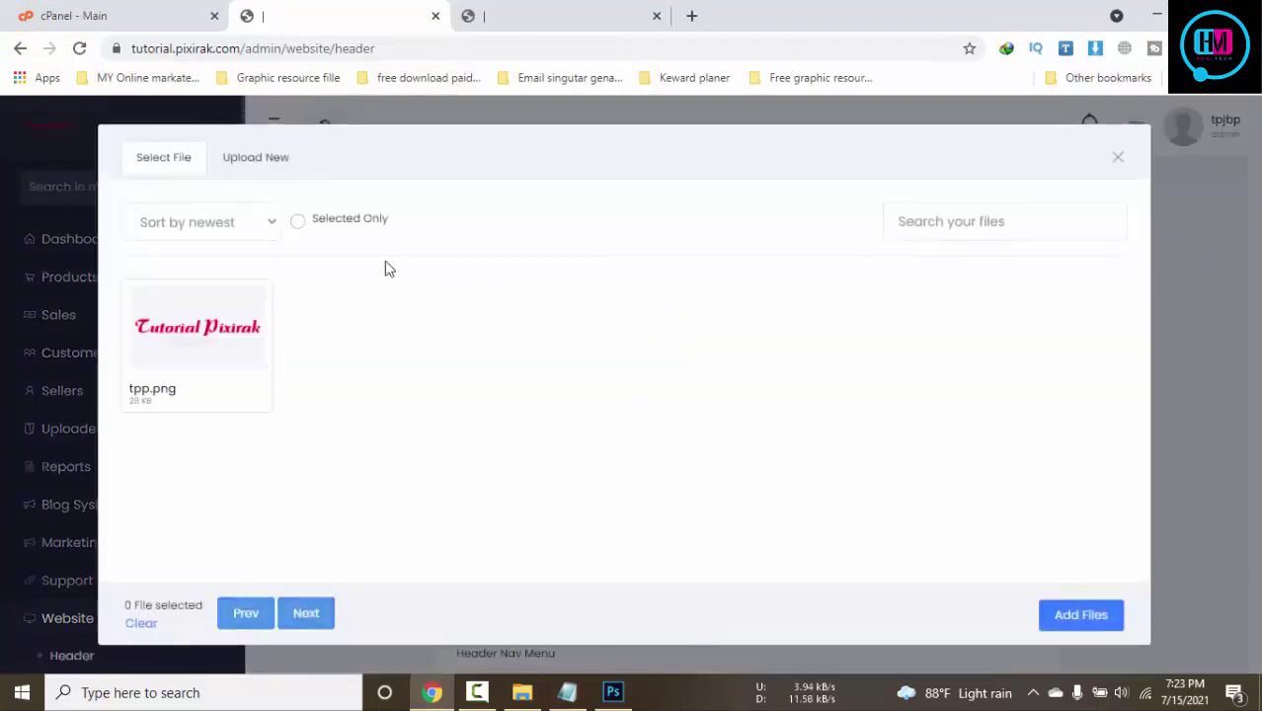
{"action": "left_click", "coordinate": [269, 164]}
{"action": "left_click", "coordinate": [785, 389]}
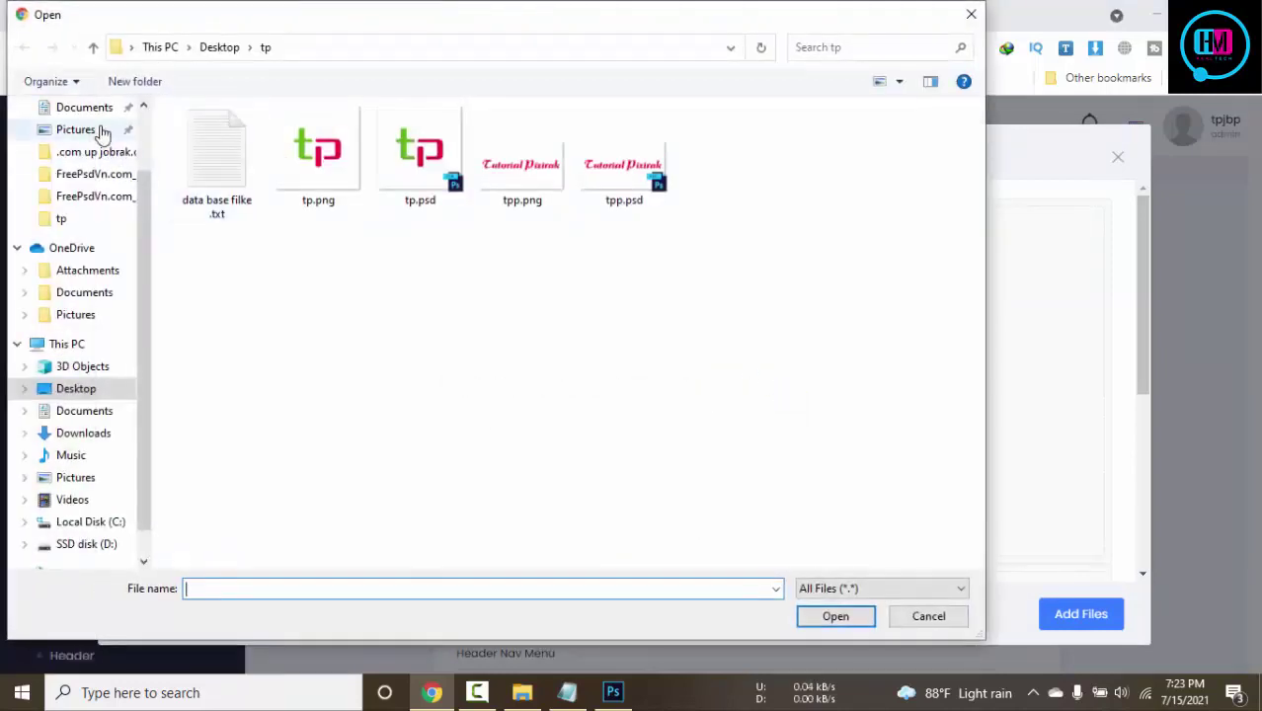
{"action": "scroll", "coordinate": [144, 257], "scroll_direction": "up", "scroll_amount": 2}
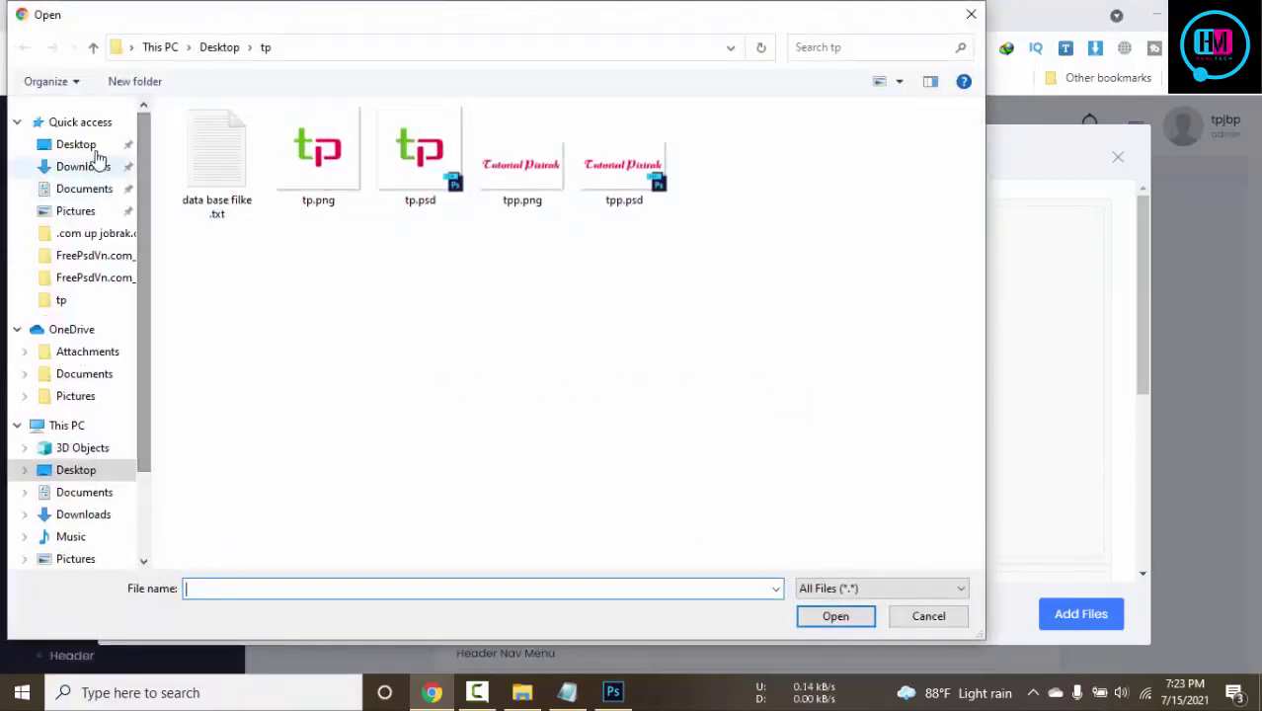
{"action": "left_click", "coordinate": [79, 145]}
{"action": "left_click", "coordinate": [525, 470]}
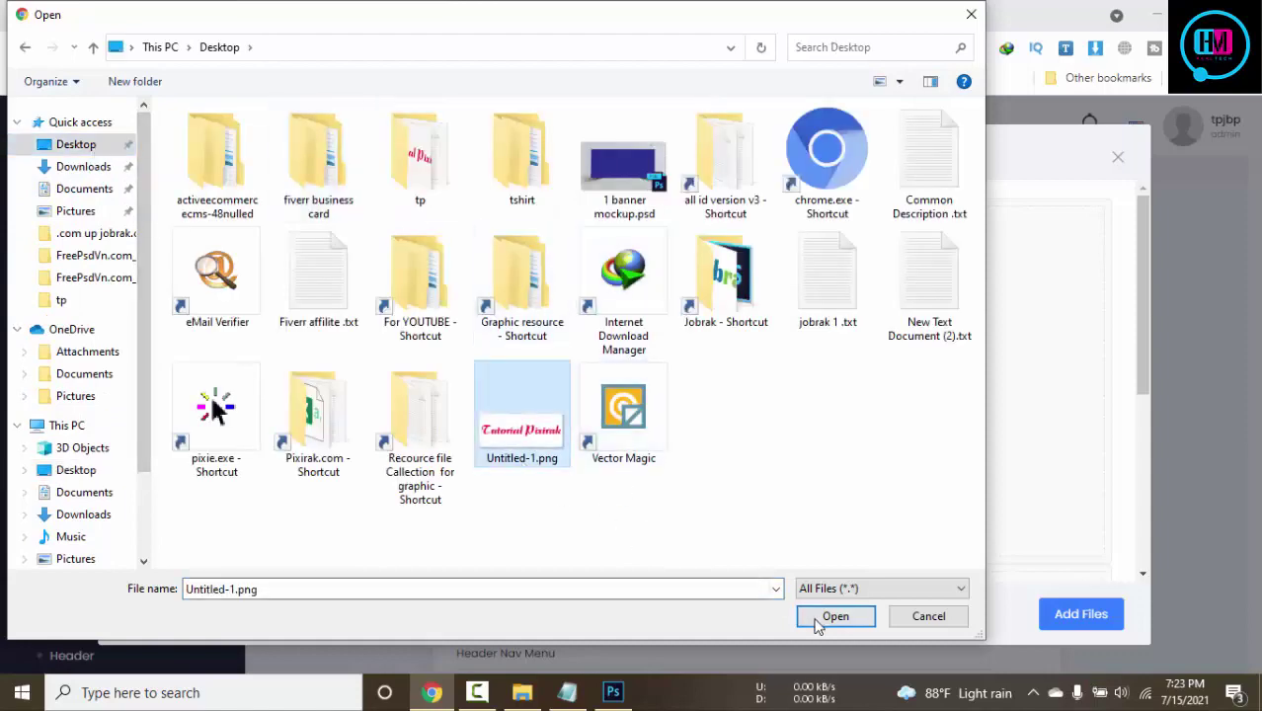
{"action": "left_click", "coordinate": [821, 617]}
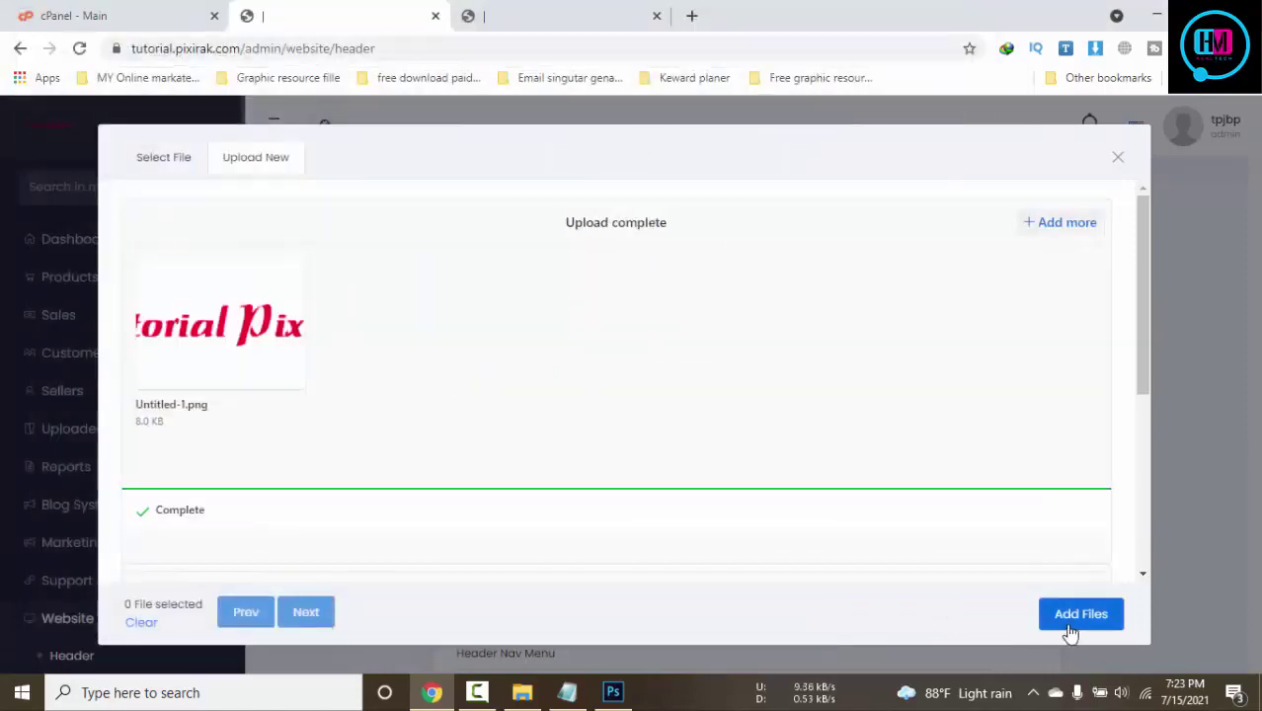
{"action": "left_click", "coordinate": [1080, 612]}
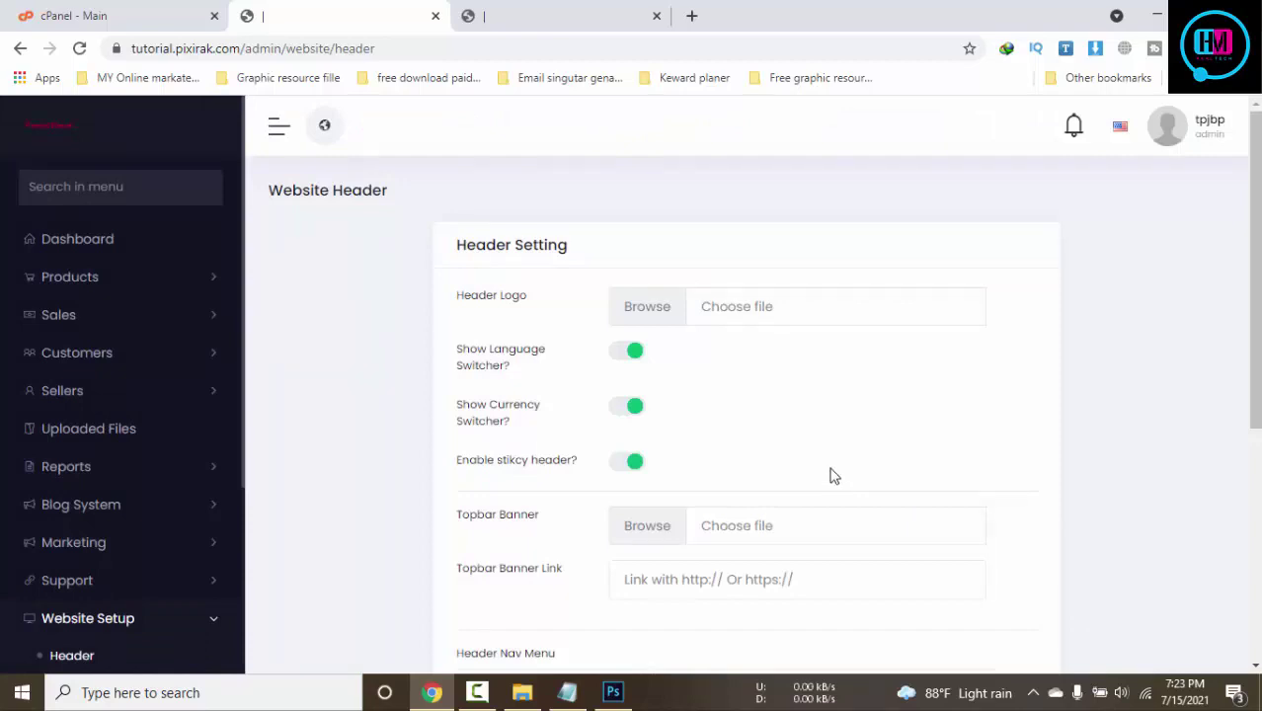
Choose Untitled-1.png as the Header Logo and update the header settings
{"action": "left_click", "coordinate": [726, 314]}
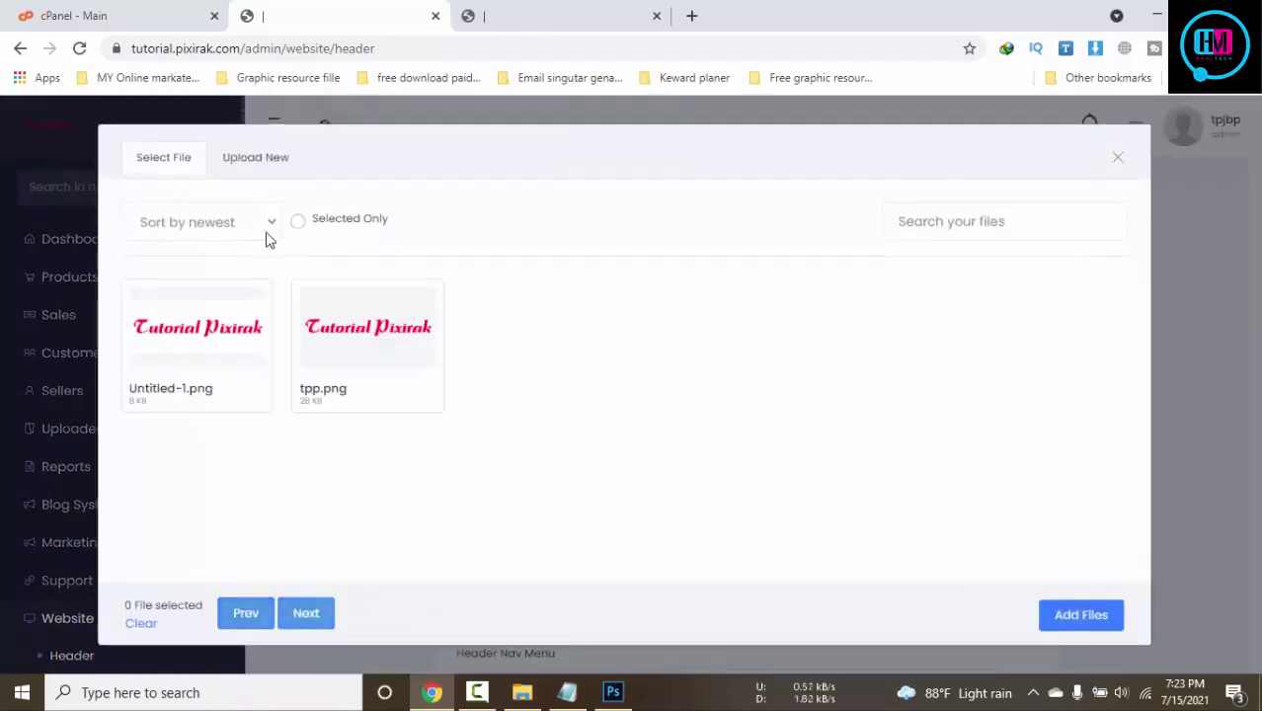
{"action": "left_click", "coordinate": [235, 333]}
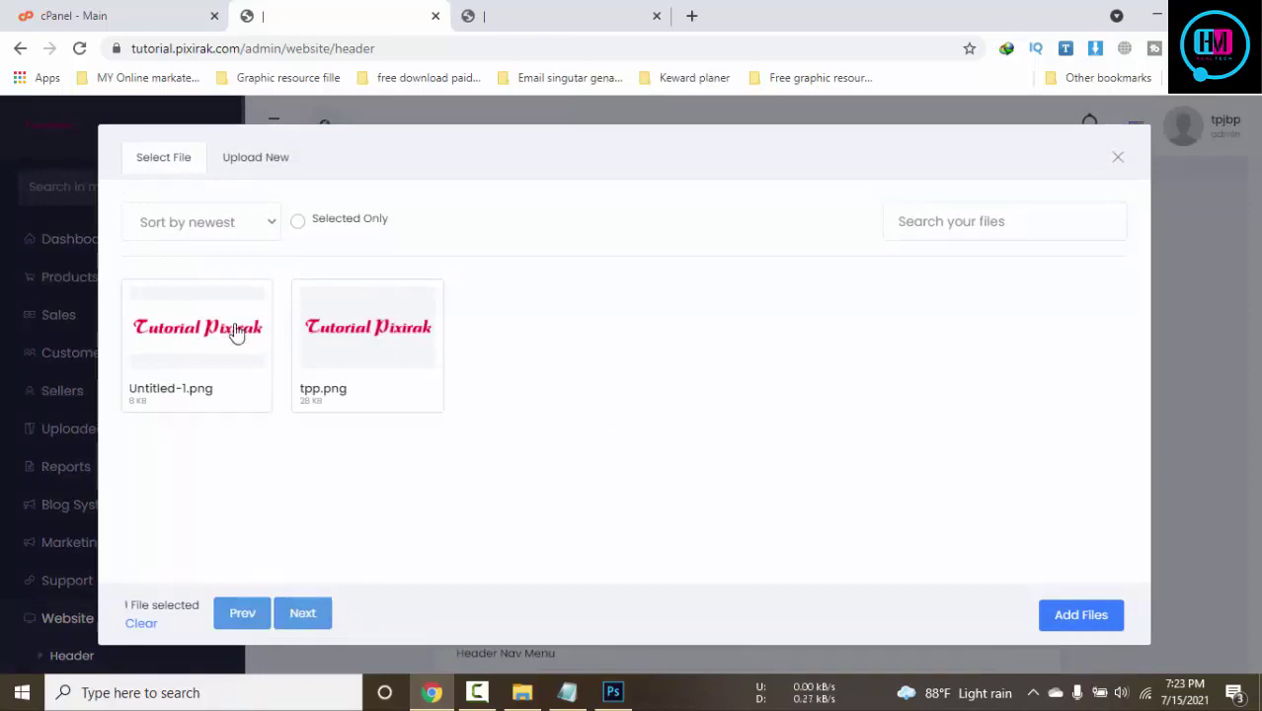
{"action": "left_click", "coordinate": [1073, 617]}
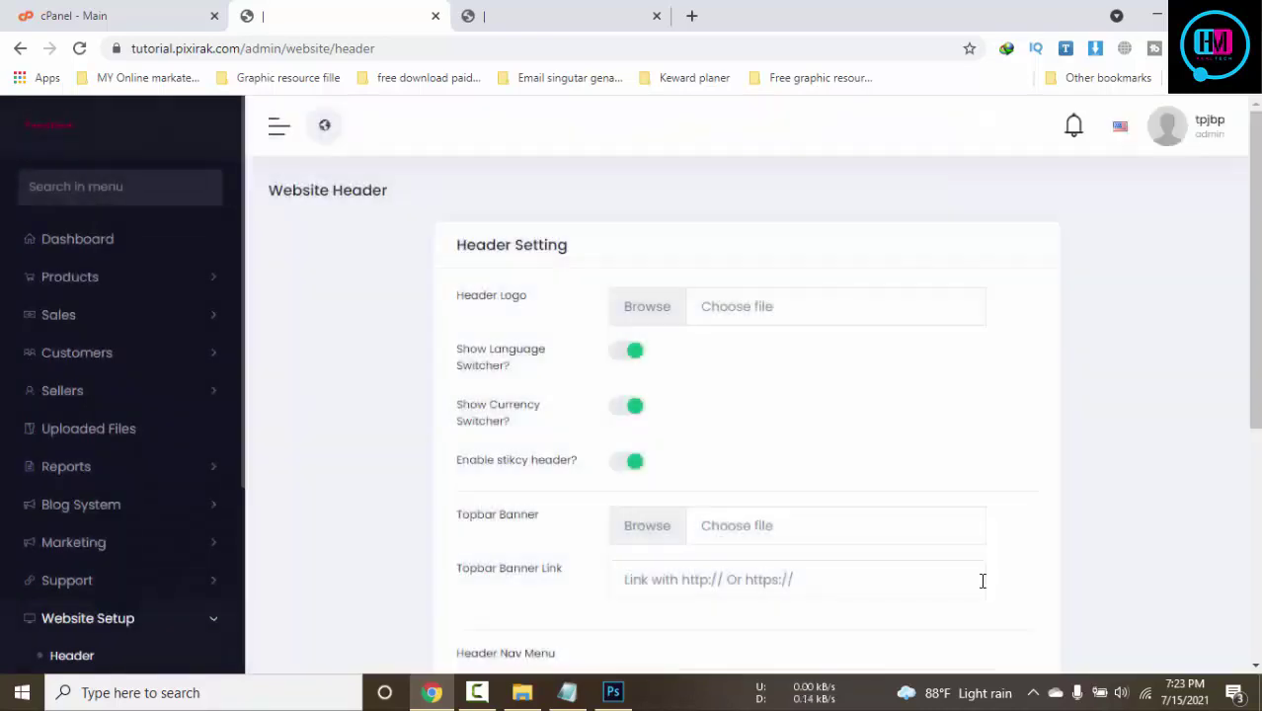
{"action": "scroll", "coordinate": [975, 573], "scroll_direction": "down", "scroll_amount": 2}
{"action": "scroll", "coordinate": [975, 583], "scroll_direction": "down", "scroll_amount": 3}
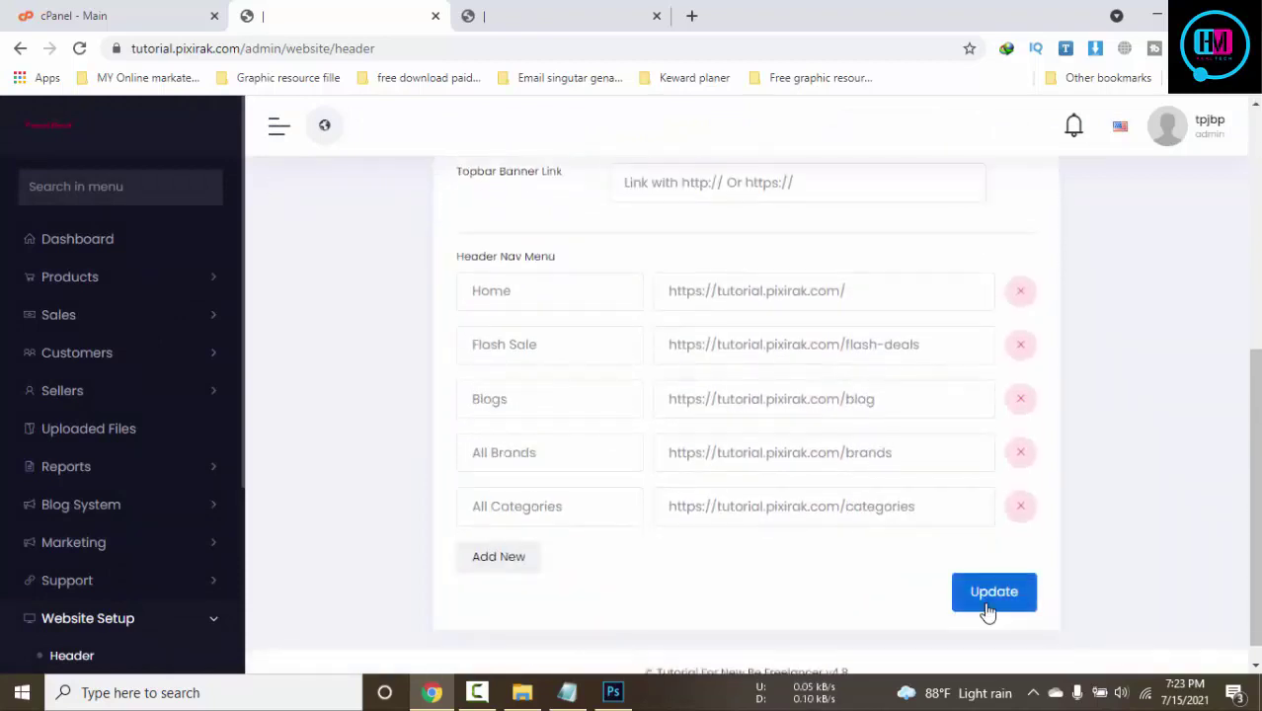
{"action": "left_click", "coordinate": [987, 609]}
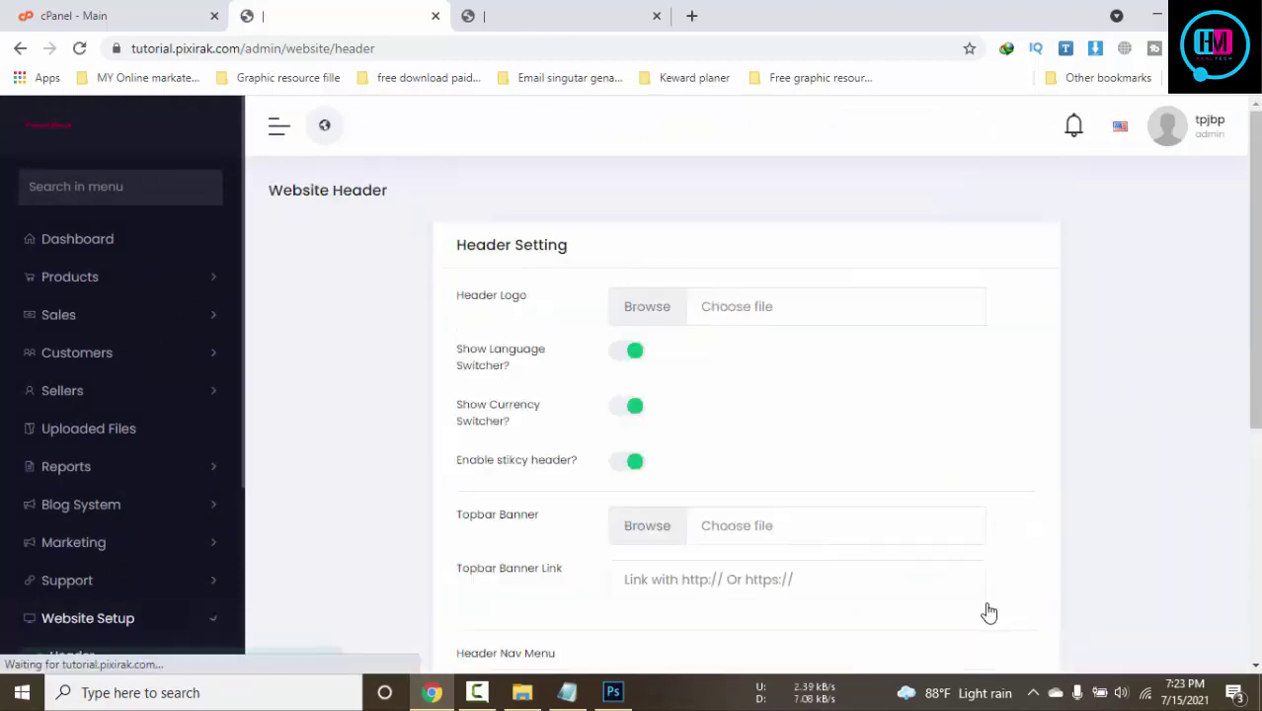
Check the storefront tab to see the new Tutorial Pixirak header logo
{"action": "left_click", "coordinate": [558, 12]}
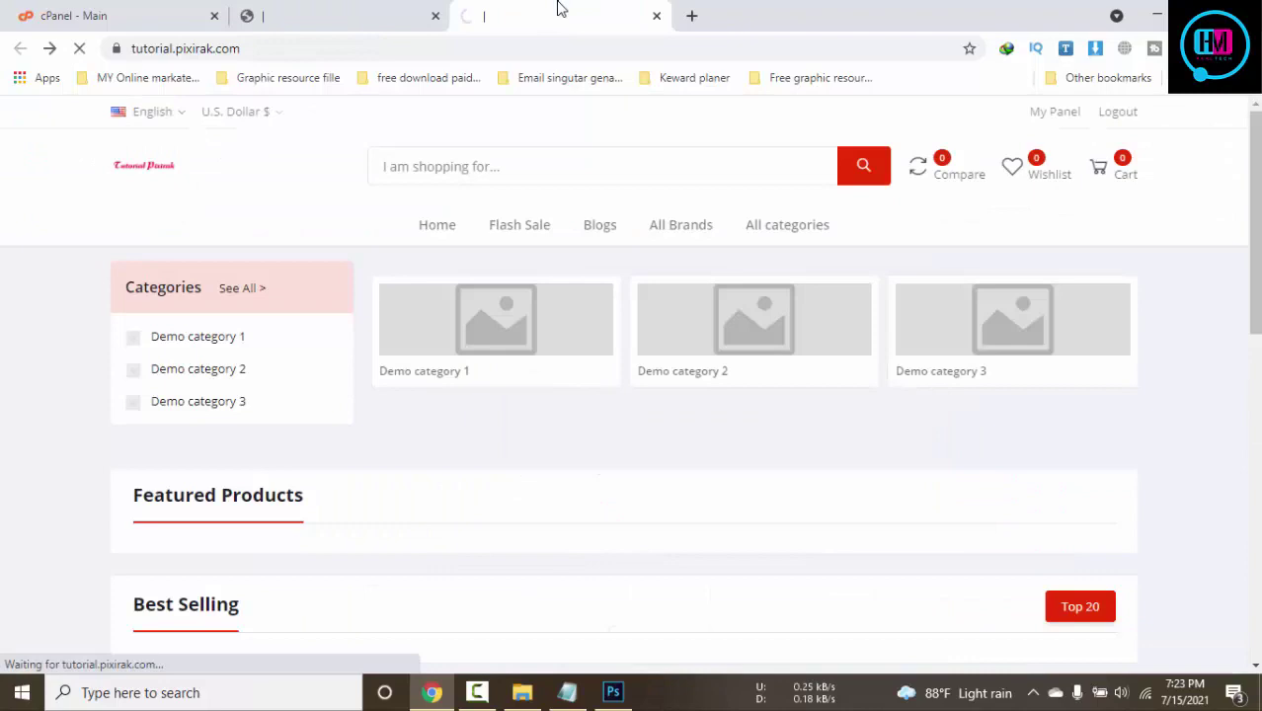
{"action": "left_click", "coordinate": [344, 10]}
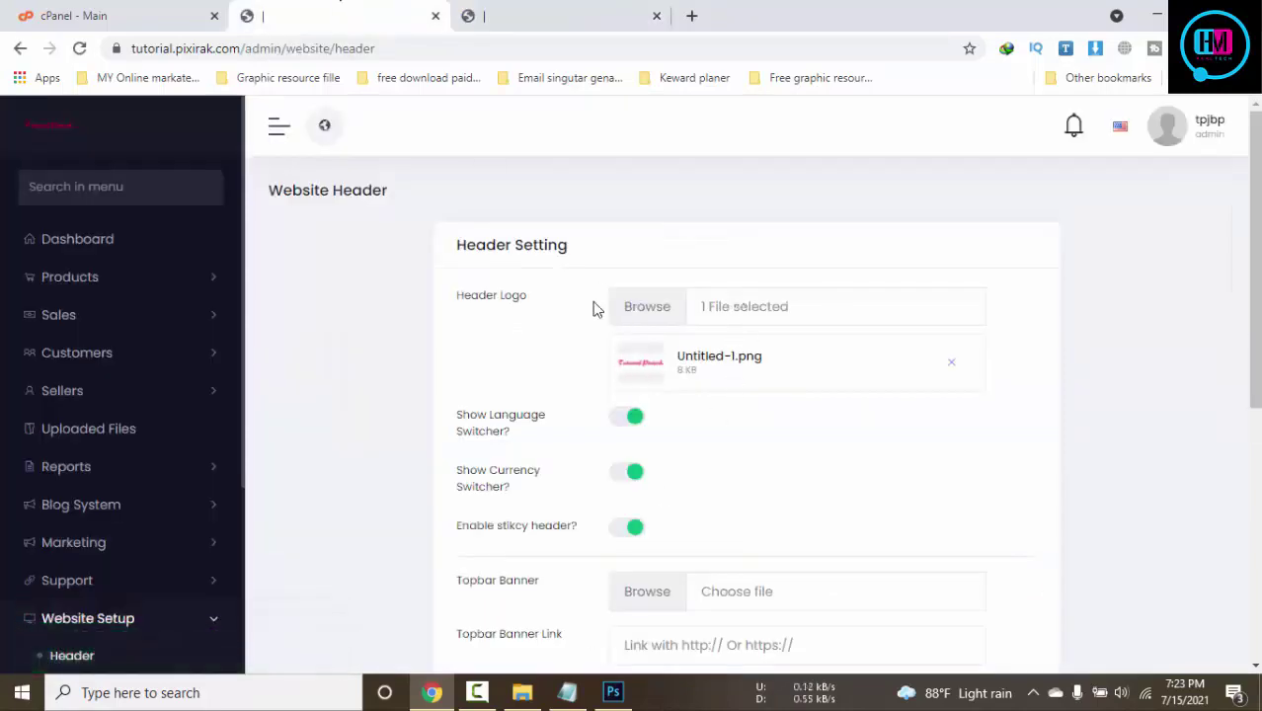
{"action": "left_click", "coordinate": [594, 10]}
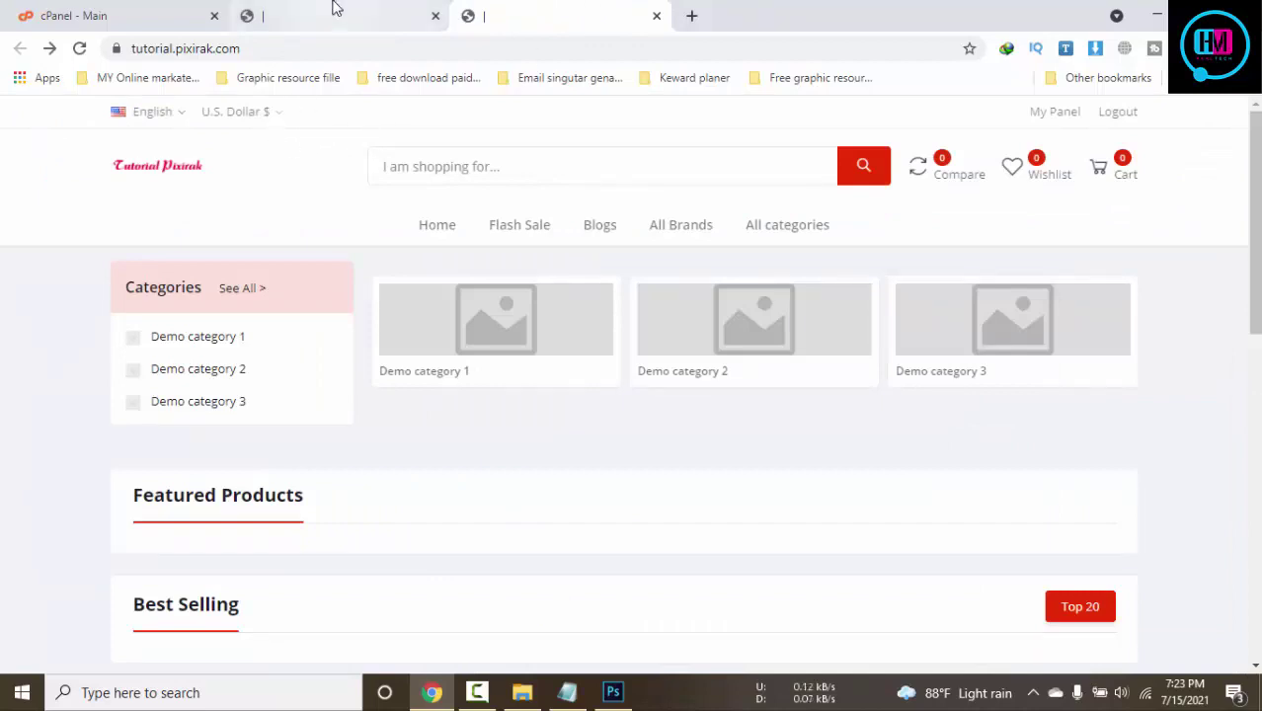
Search Google in a new tab for 'active woocommerce php script'
{"action": "left_click", "coordinate": [690, 17]}
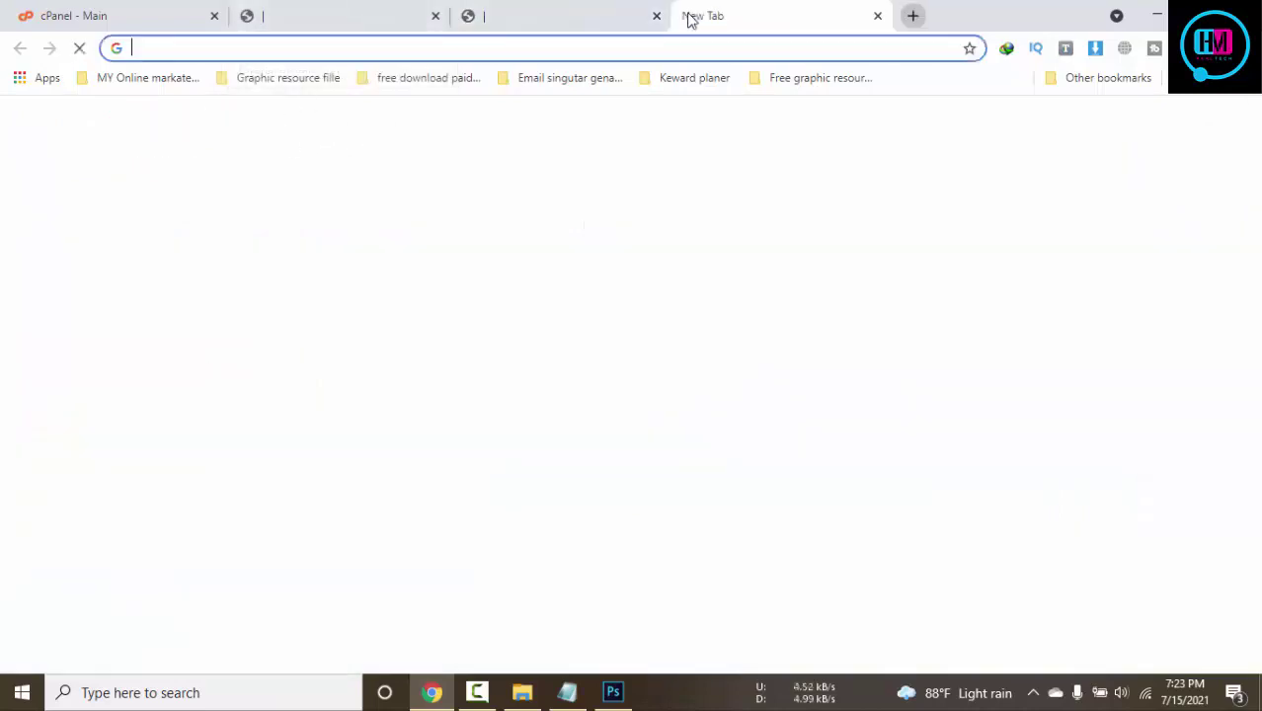
{"action": "type", "text": "active "}
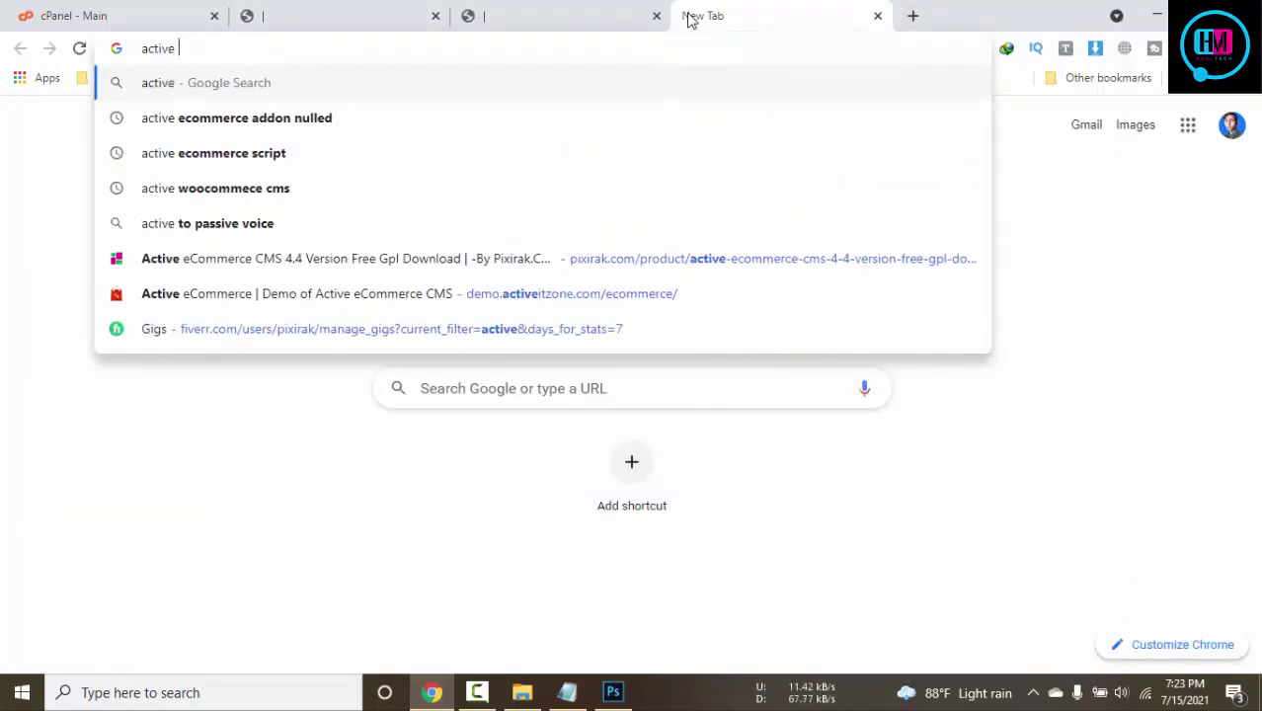
{"action": "type", "text": "woocommerce"}
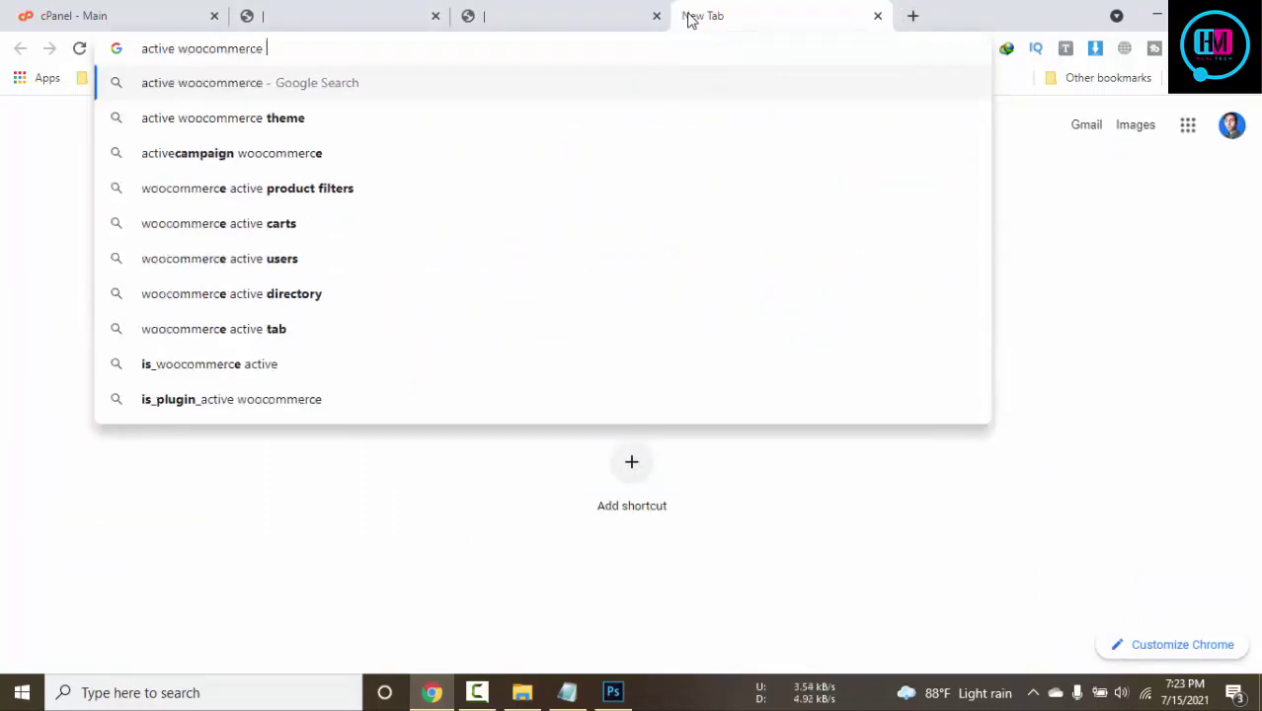
{"action": "key", "text": "Return"}
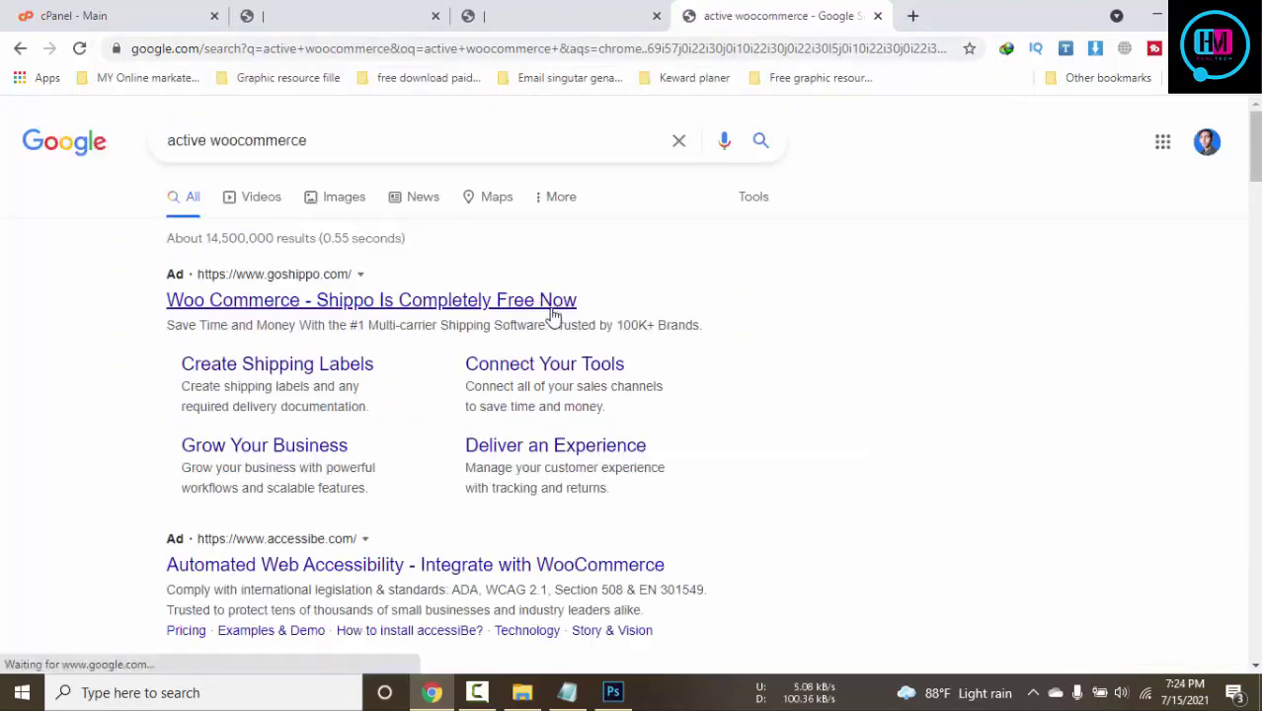
{"action": "scroll", "coordinate": [553, 311], "scroll_direction": "down", "scroll_amount": 5}
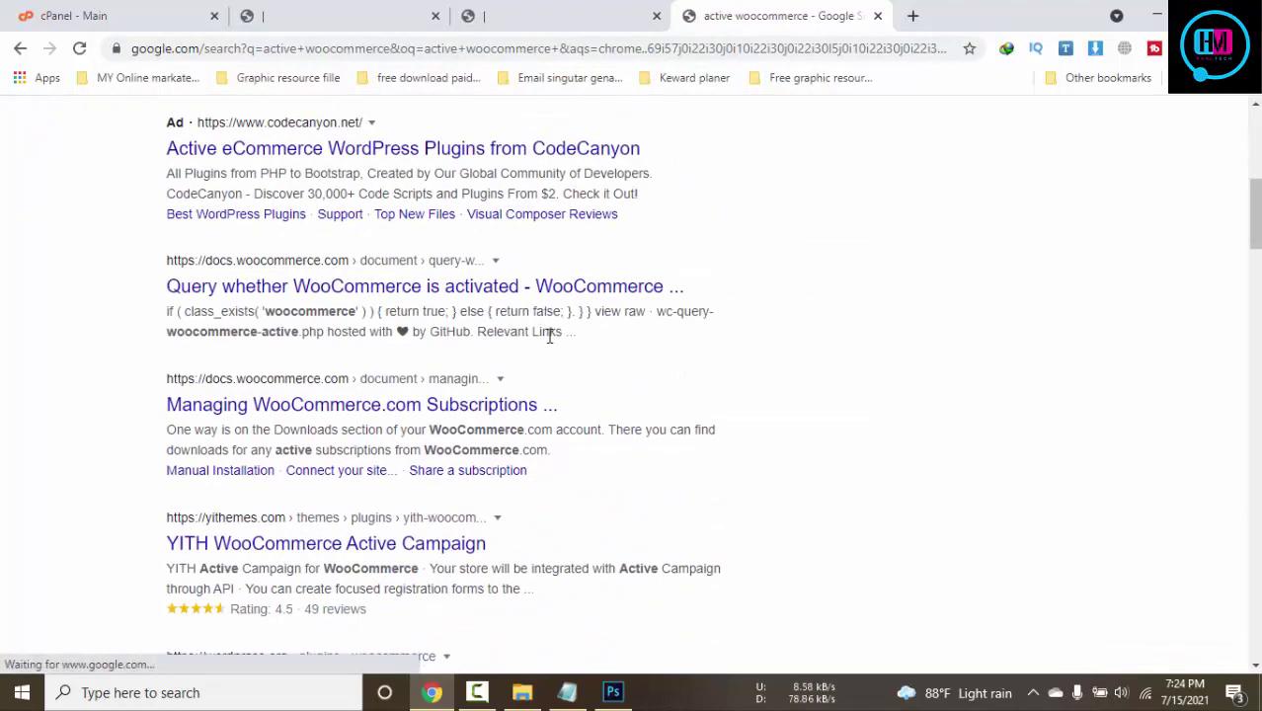
{"action": "scroll", "coordinate": [549, 311], "scroll_direction": "up", "scroll_amount": 1}
{"action": "left_click", "coordinate": [355, 109]}
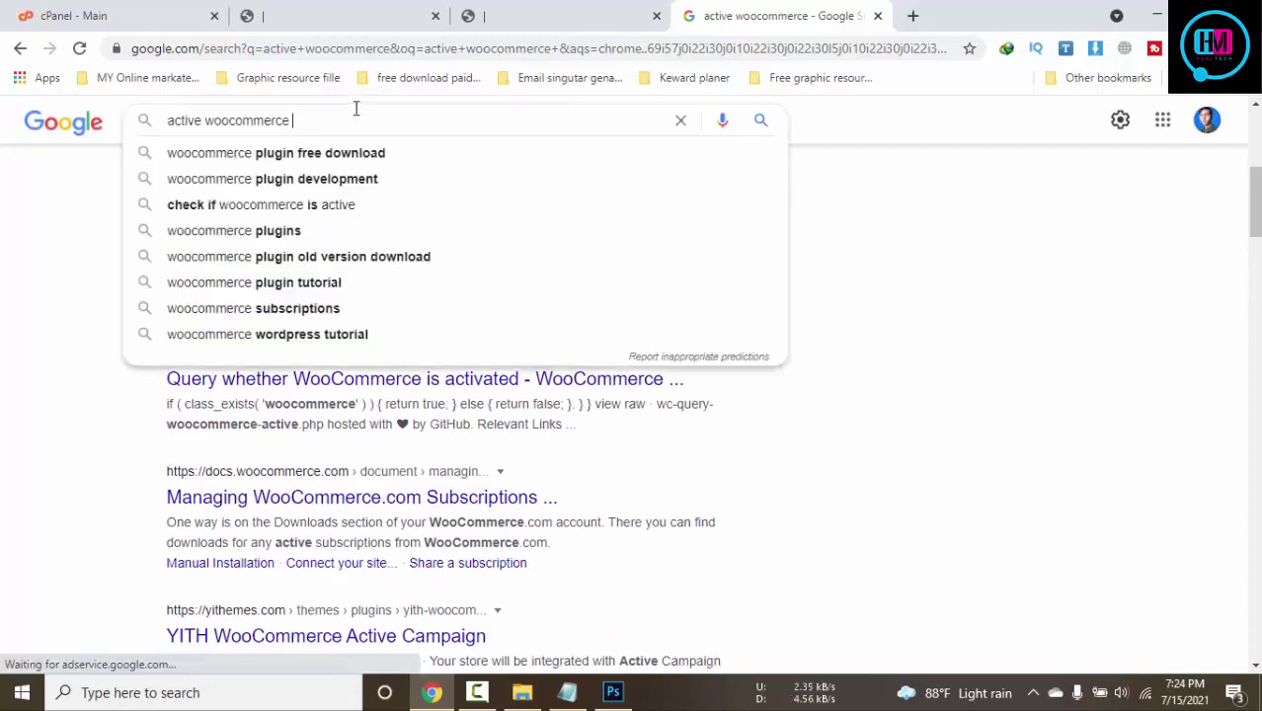
{"action": "type", "text": "php"}
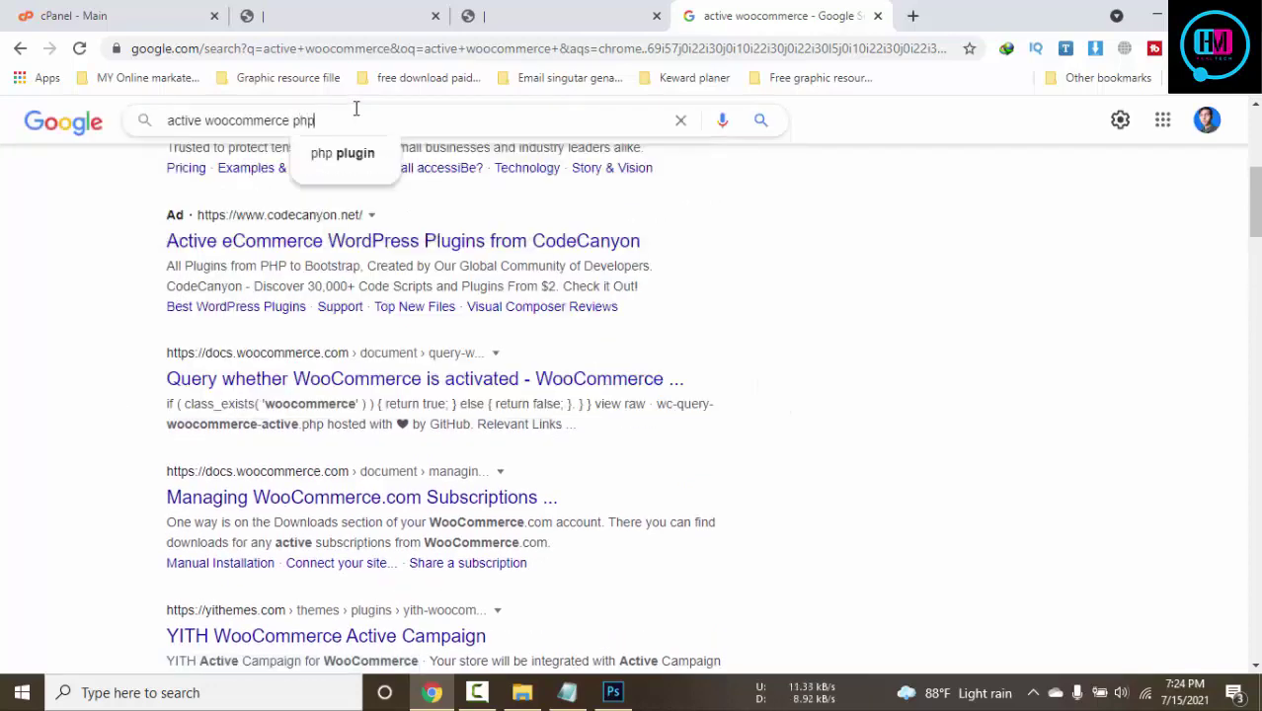
{"action": "type", "text": " script"}
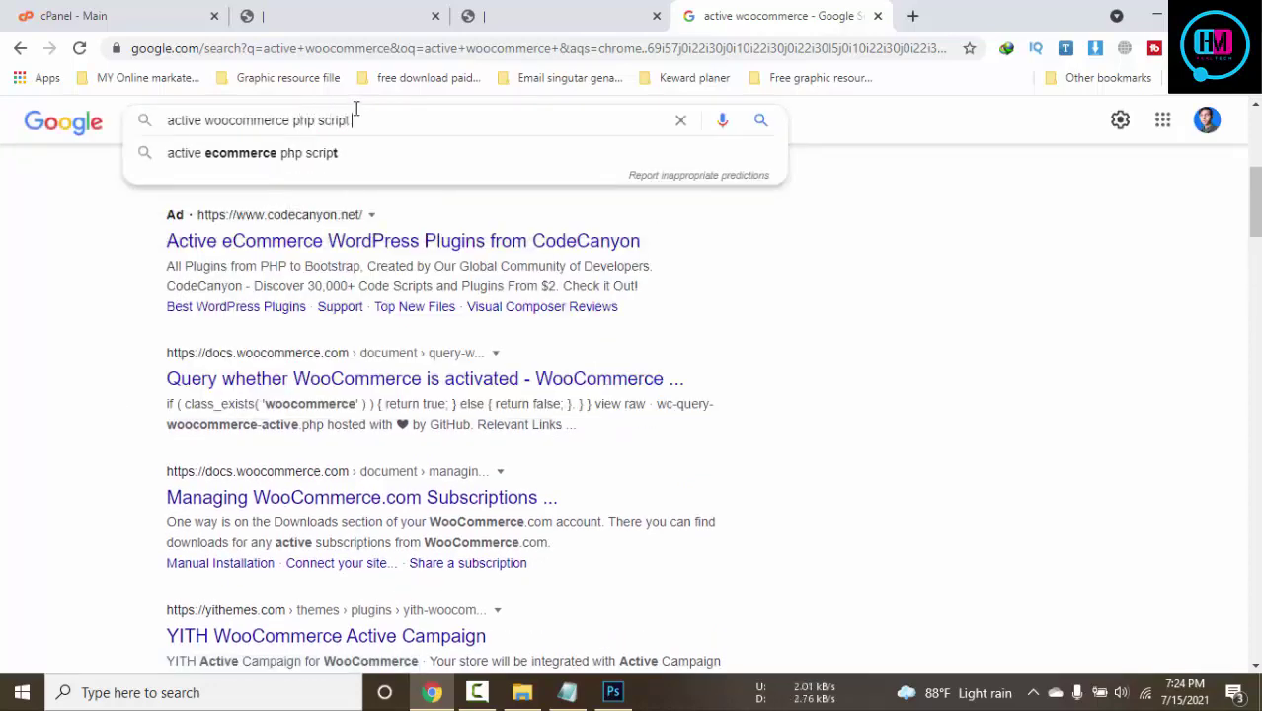
{"action": "key", "text": "Return"}
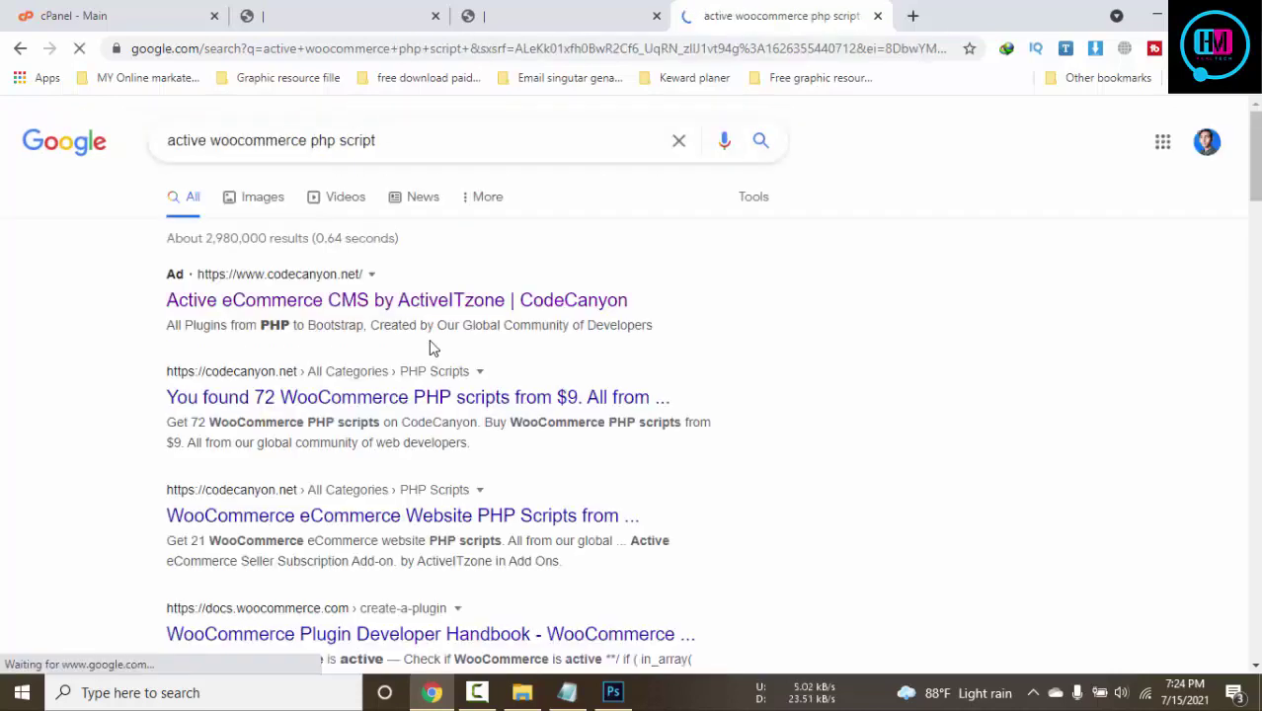
Open the Active eCommerce CMS CodeCanyon result in a new tab and view it
{"action": "scroll", "coordinate": [431, 346], "scroll_direction": "down", "scroll_amount": 1}
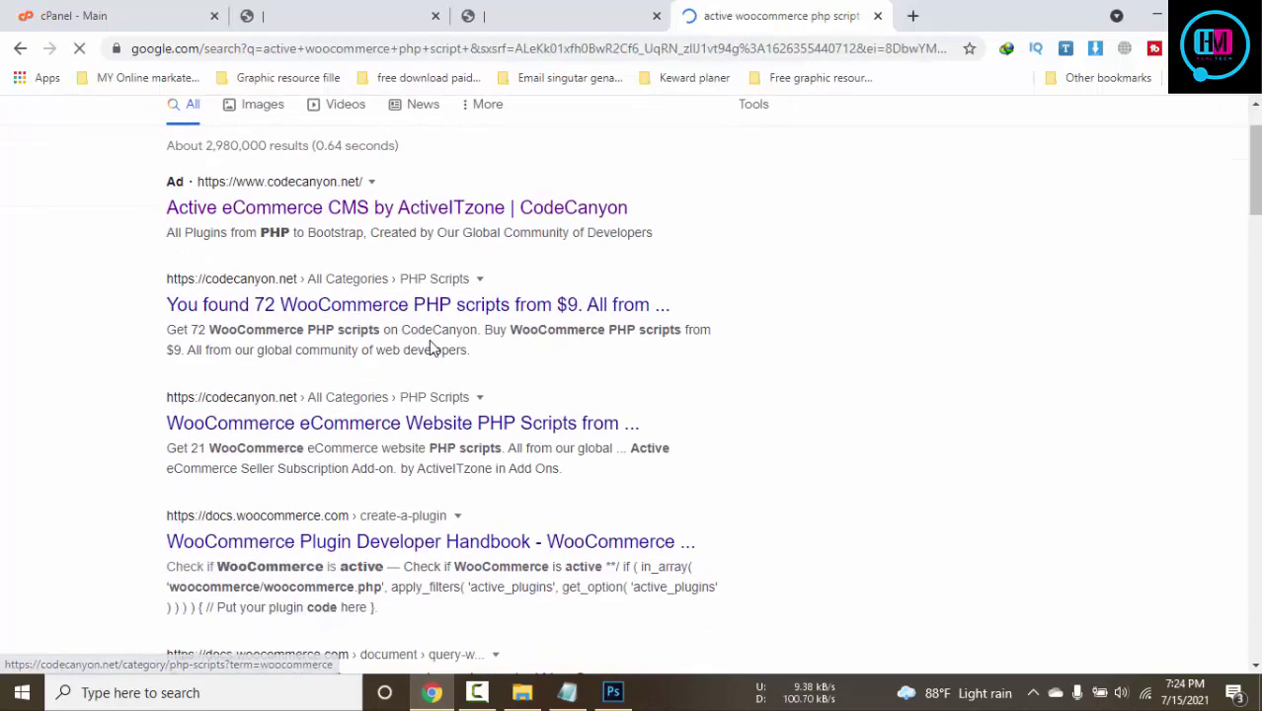
{"action": "middle_click", "coordinate": [386, 215]}
{"action": "scroll", "coordinate": [516, 254], "scroll_direction": "down", "scroll_amount": 2}
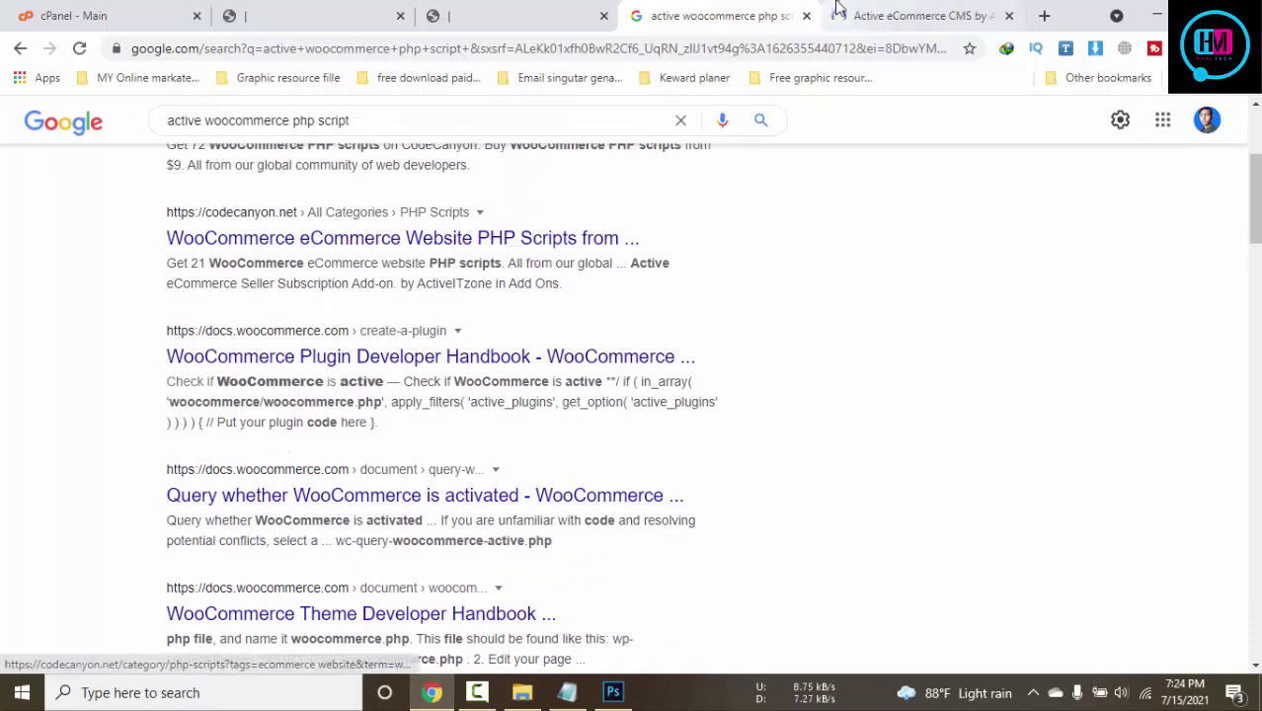
{"action": "left_click", "coordinate": [838, 10]}
{"action": "scroll", "coordinate": [593, 375], "scroll_direction": "down", "scroll_amount": 2}
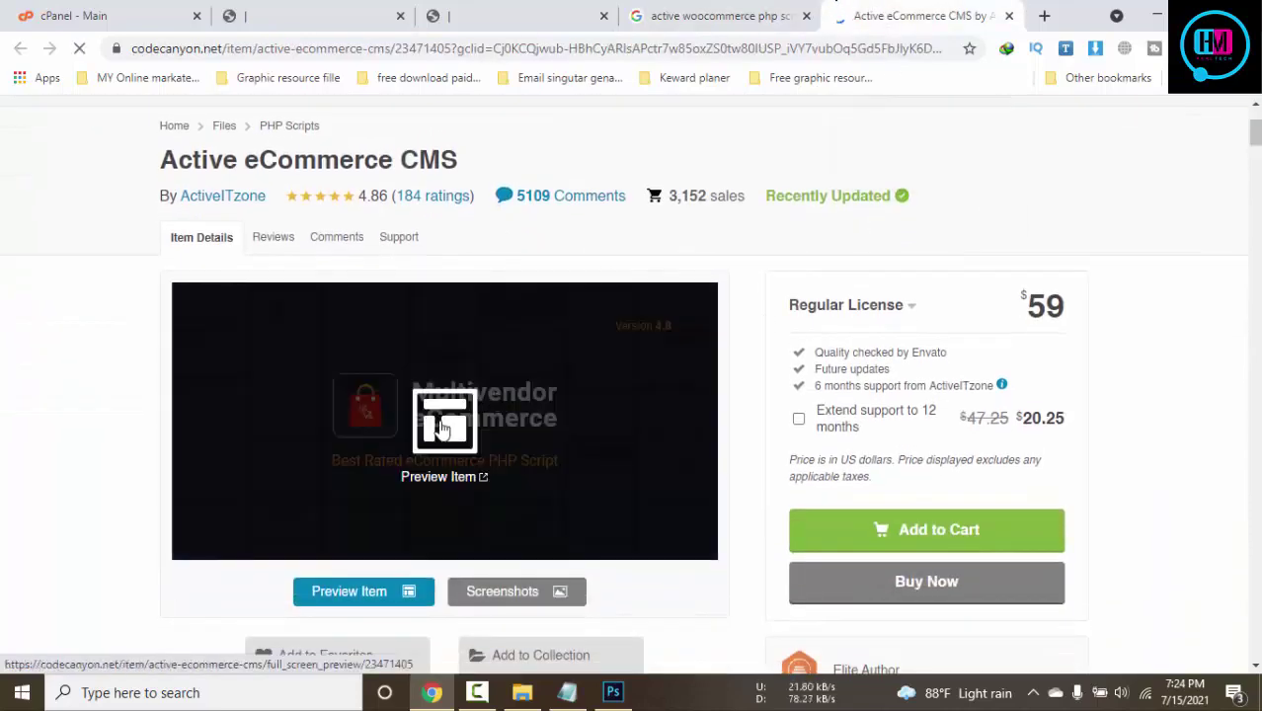
Open the Active eCommerce CMS live preview and inspect its logo element in developer tools
{"action": "left_click", "coordinate": [443, 428]}
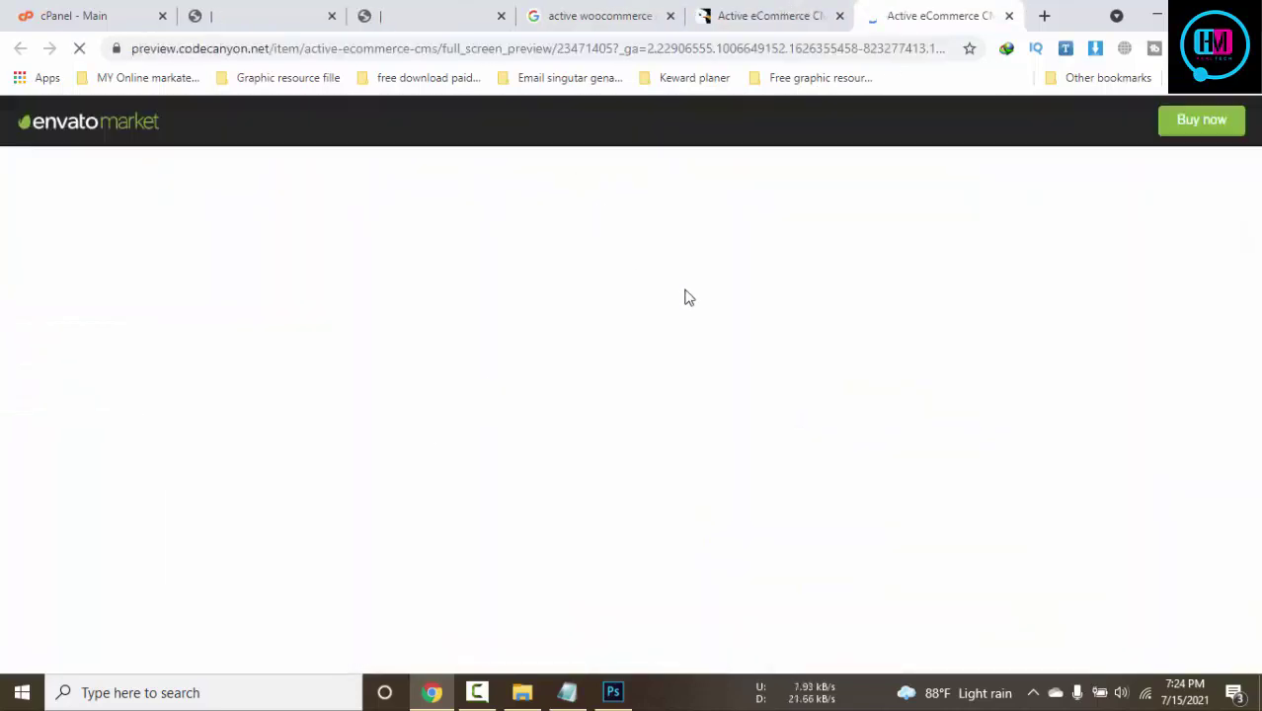
{"action": "left_click", "coordinate": [477, 693]}
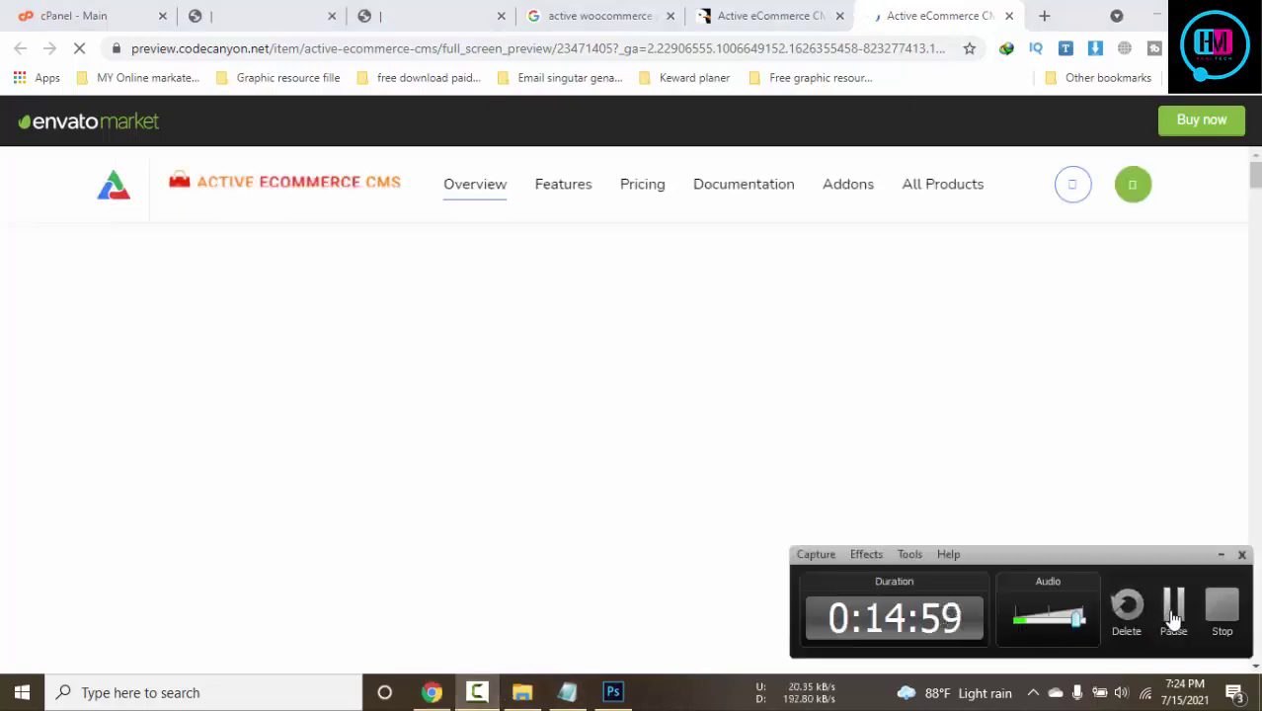
{"action": "right_click", "coordinate": [282, 184]}
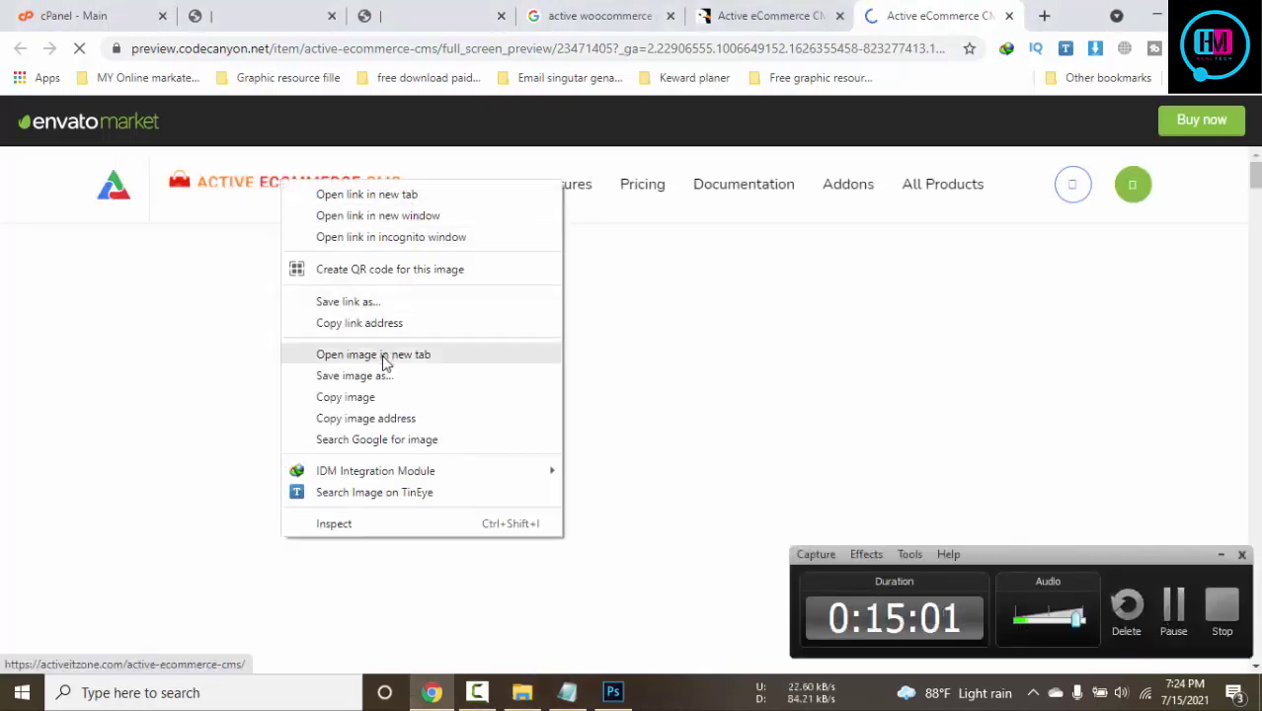
{"action": "left_click", "coordinate": [370, 524]}
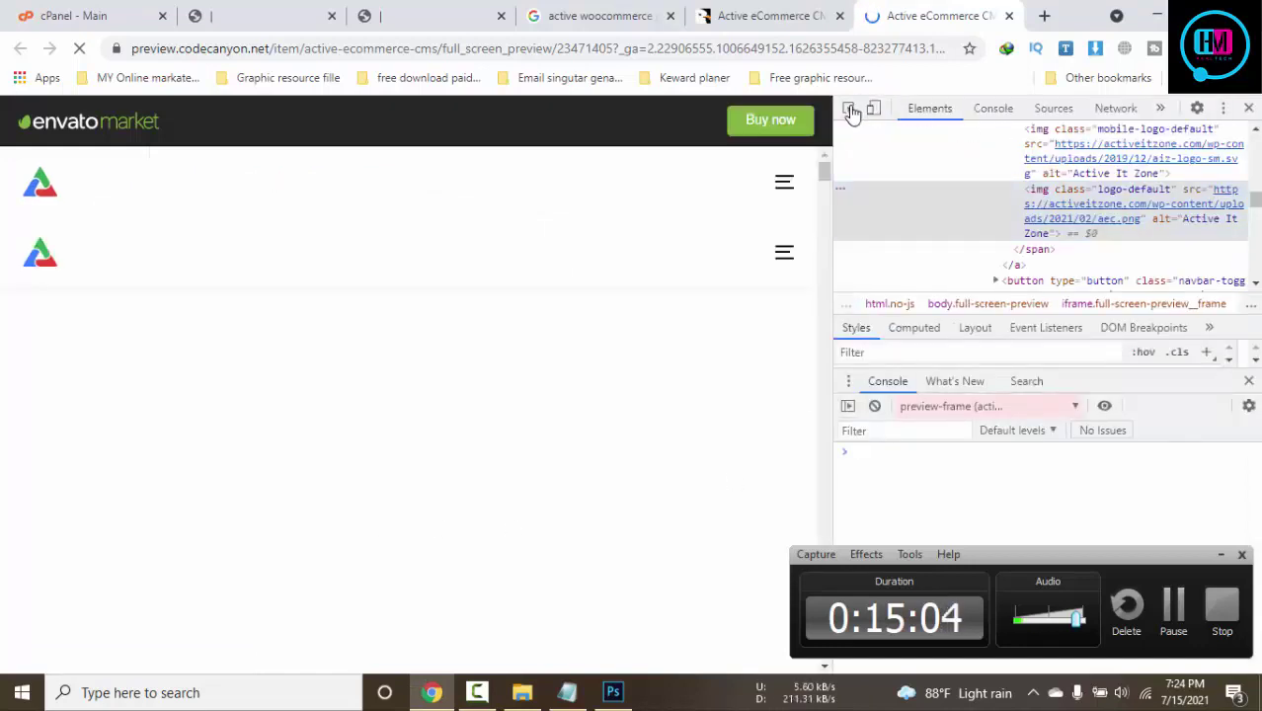
{"action": "left_click", "coordinate": [850, 108]}
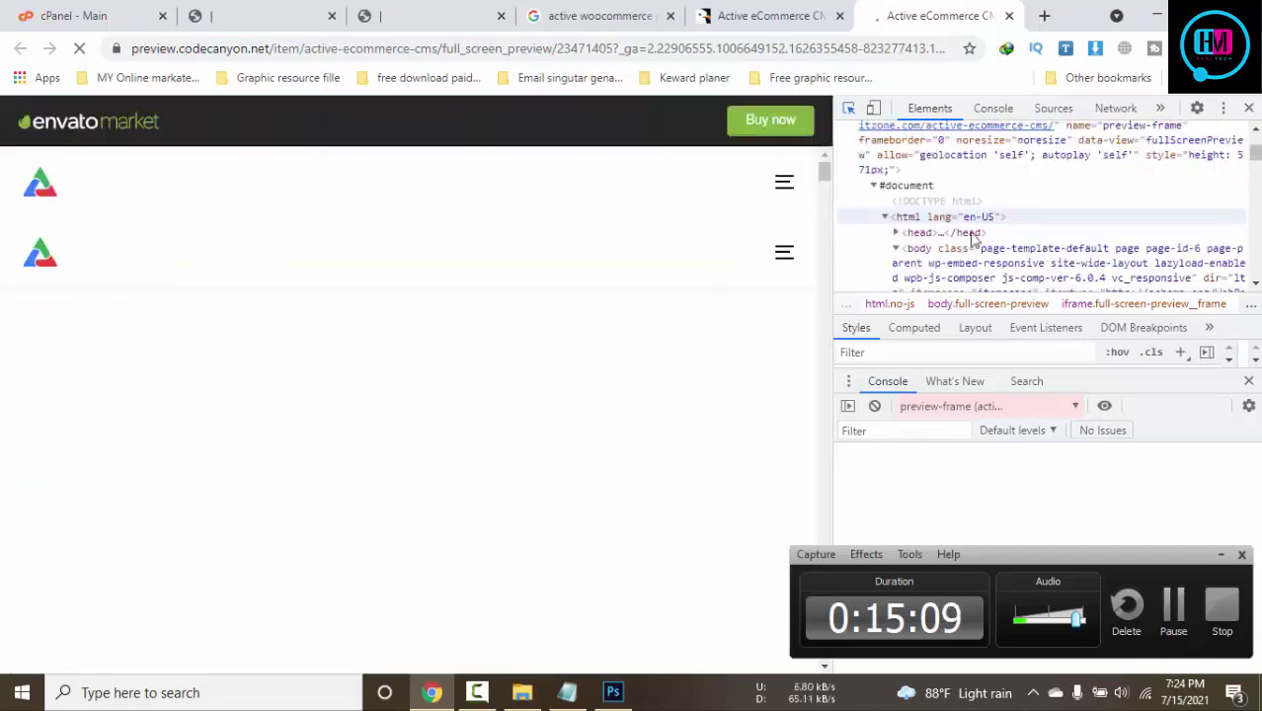
{"action": "left_click_drag", "start_coordinate": [833, 237], "coordinate": [1042, 237]}
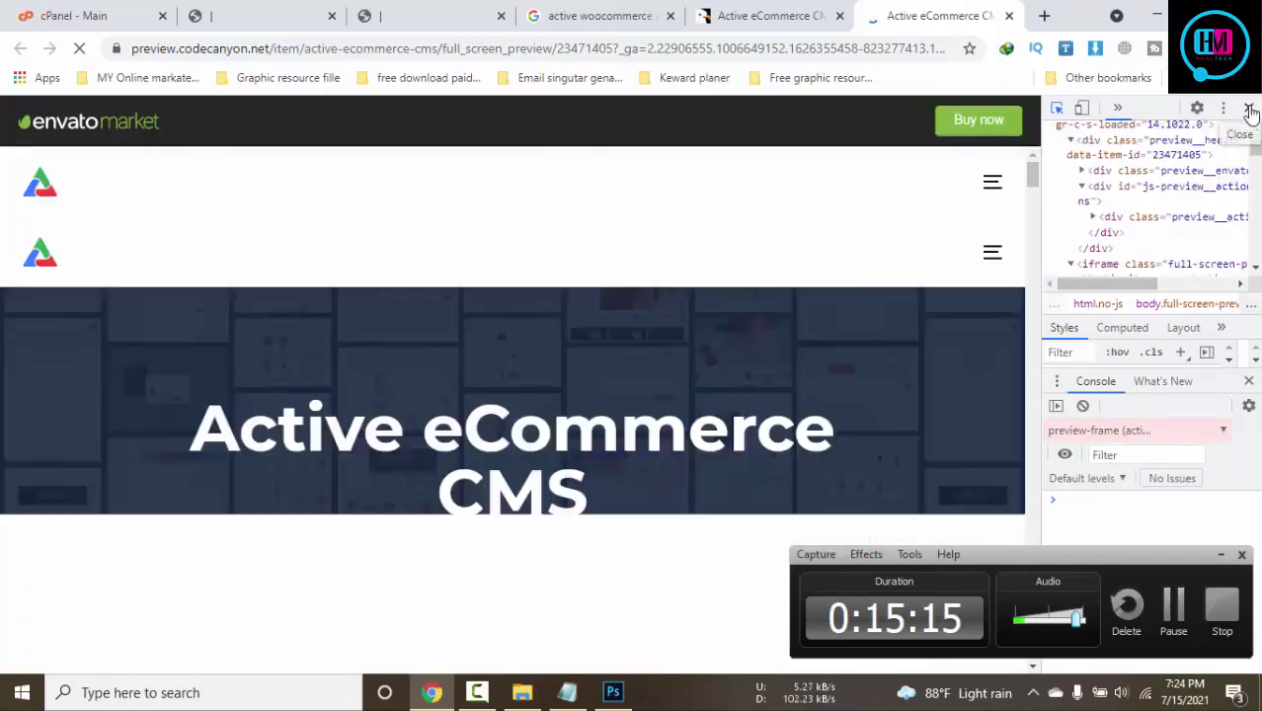
{"action": "left_click", "coordinate": [1249, 106]}
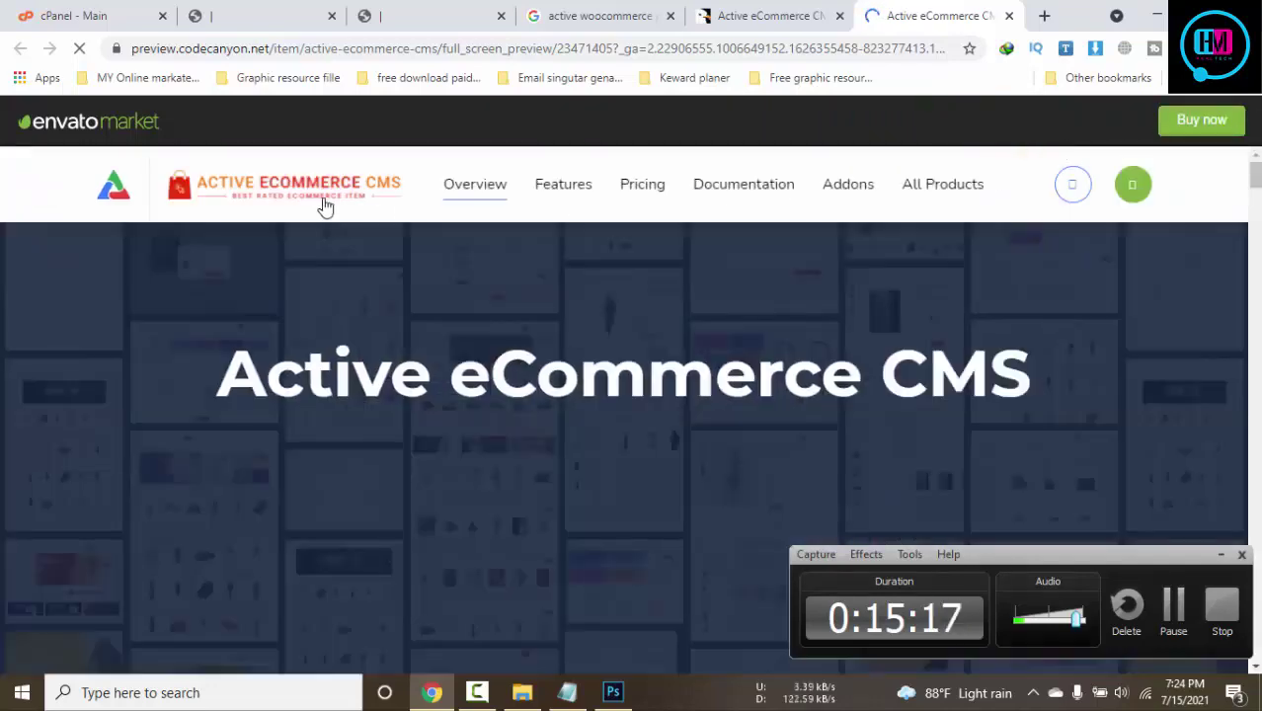
{"action": "right_click", "coordinate": [320, 200]}
{"action": "left_click", "coordinate": [411, 543]}
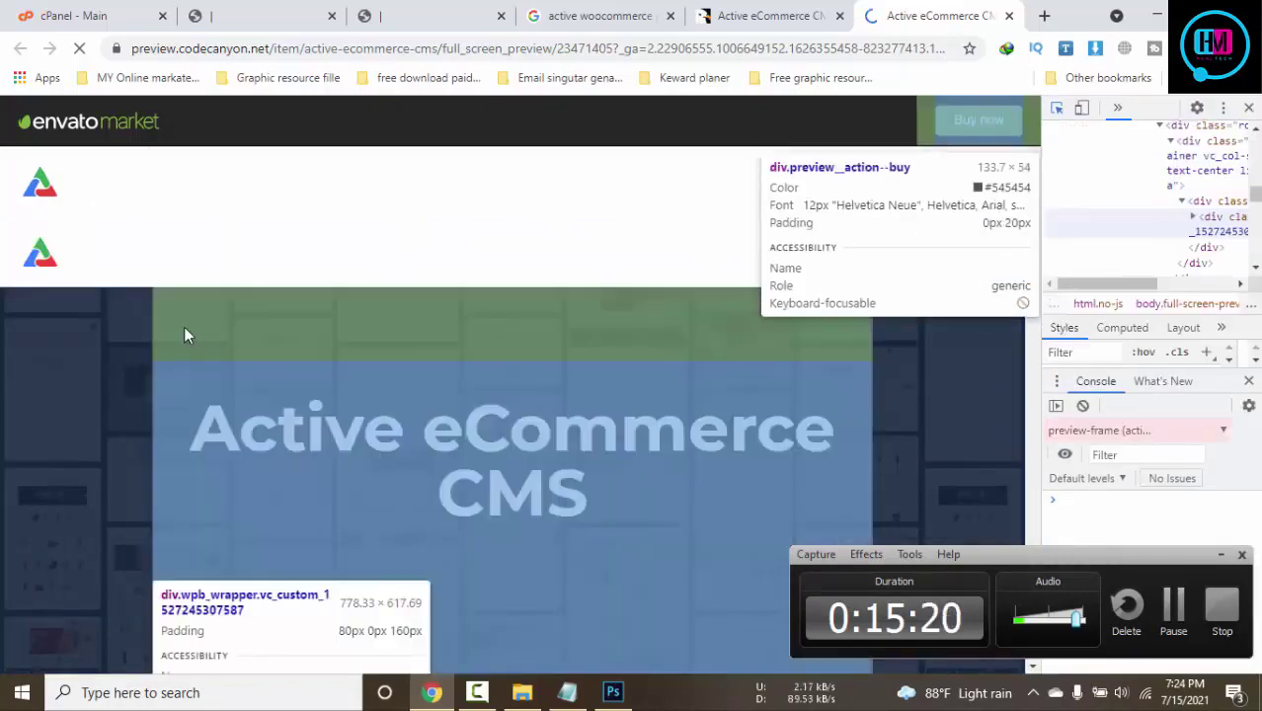
{"action": "scroll", "coordinate": [281, 344], "scroll_direction": "down", "scroll_amount": 2}
{"action": "scroll", "coordinate": [600, 401], "scroll_direction": "up", "scroll_amount": 2}
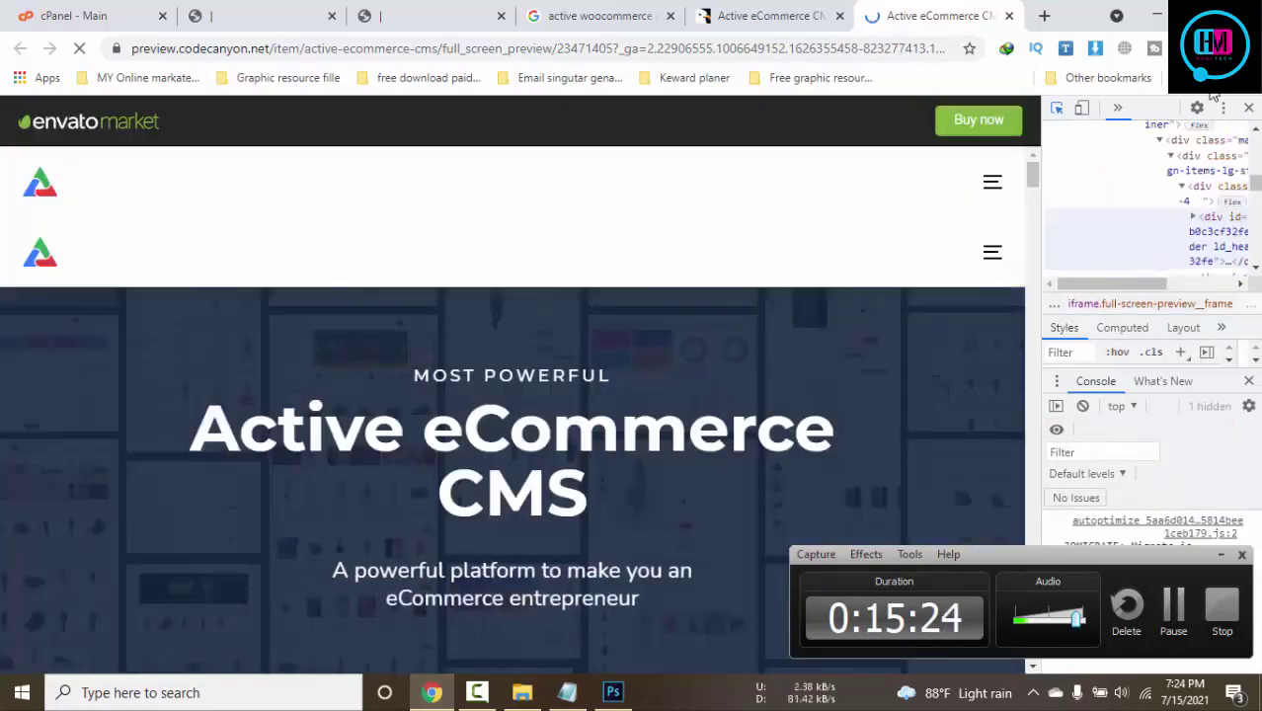
{"action": "left_click", "coordinate": [1250, 108]}
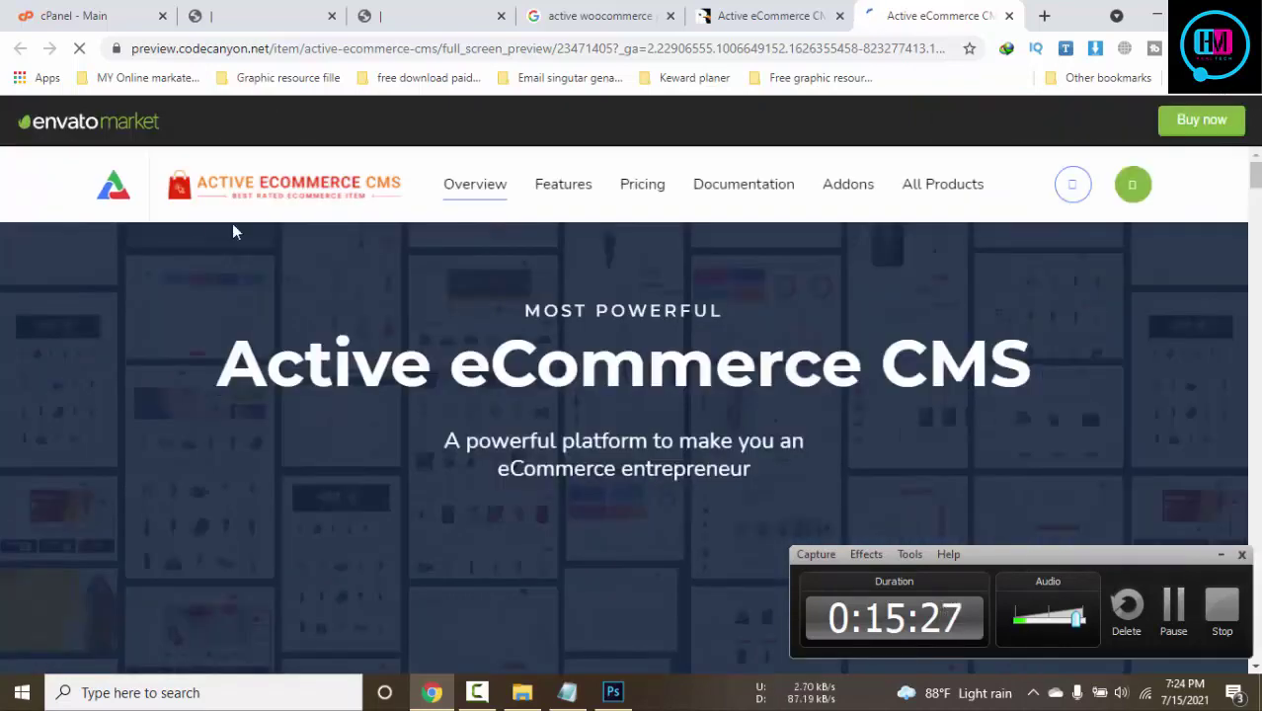
Save the Active eCommerce CMS logo image to the Desktop as aec.png
{"action": "right_click", "coordinate": [284, 192]}
{"action": "left_click", "coordinate": [391, 385]}
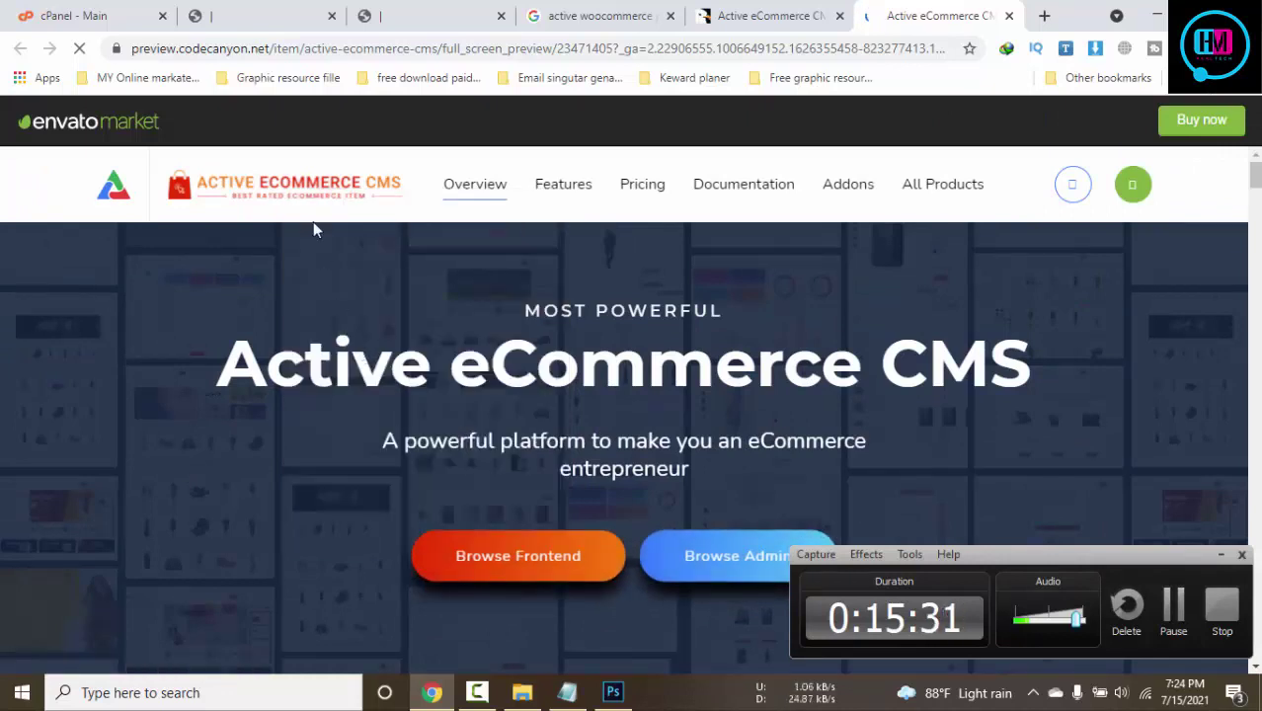
{"action": "right_click", "coordinate": [289, 180]}
{"action": "left_click", "coordinate": [390, 385]}
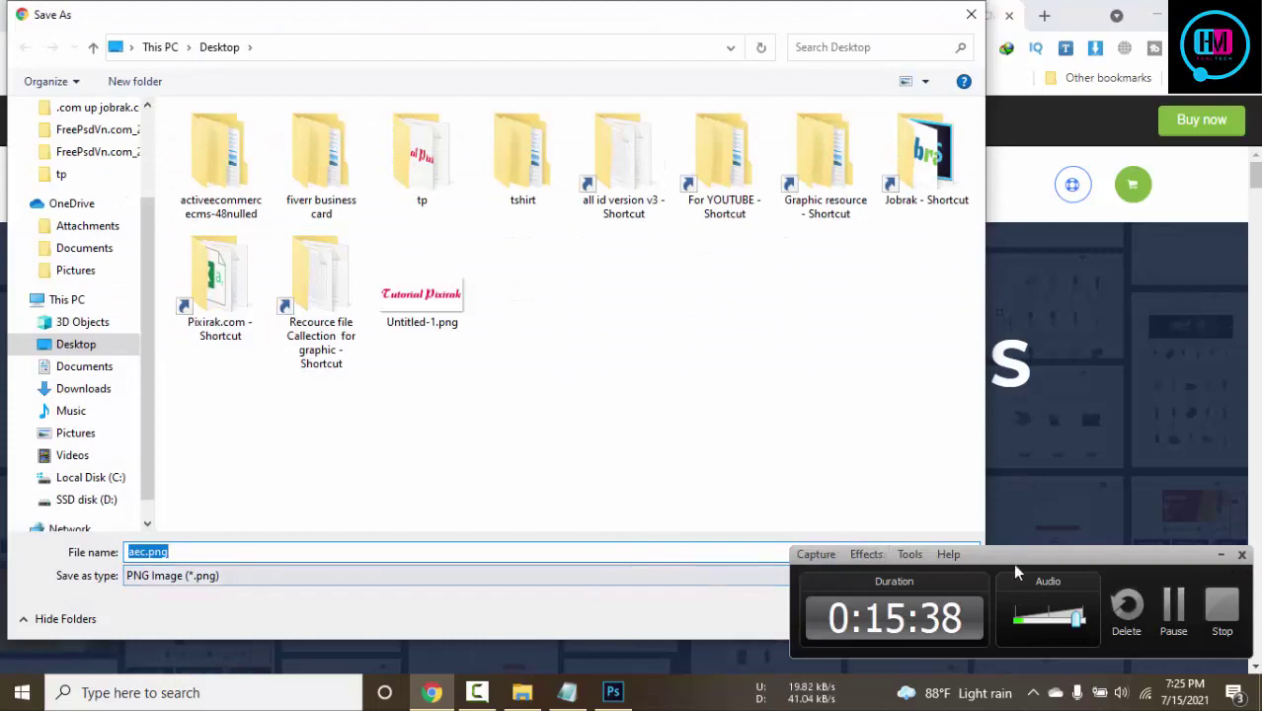
{"action": "left_click_drag", "start_coordinate": [1024, 584], "coordinate": [1031, 666]}
{"action": "left_click", "coordinate": [835, 614]}
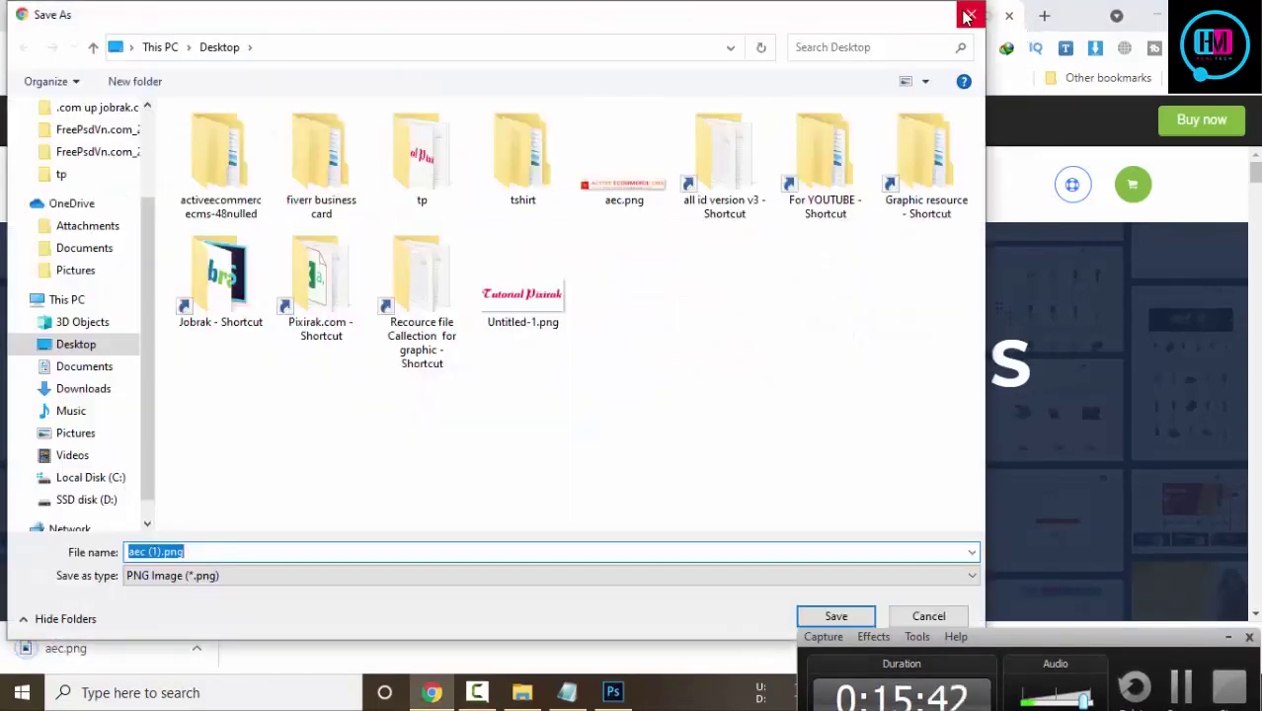
{"action": "left_click", "coordinate": [971, 14]}
Check aec.png's properties on the desktop: 551 × 70 pixels, 11.4 KB PNG
{"action": "left_click", "coordinate": [1157, 14]}
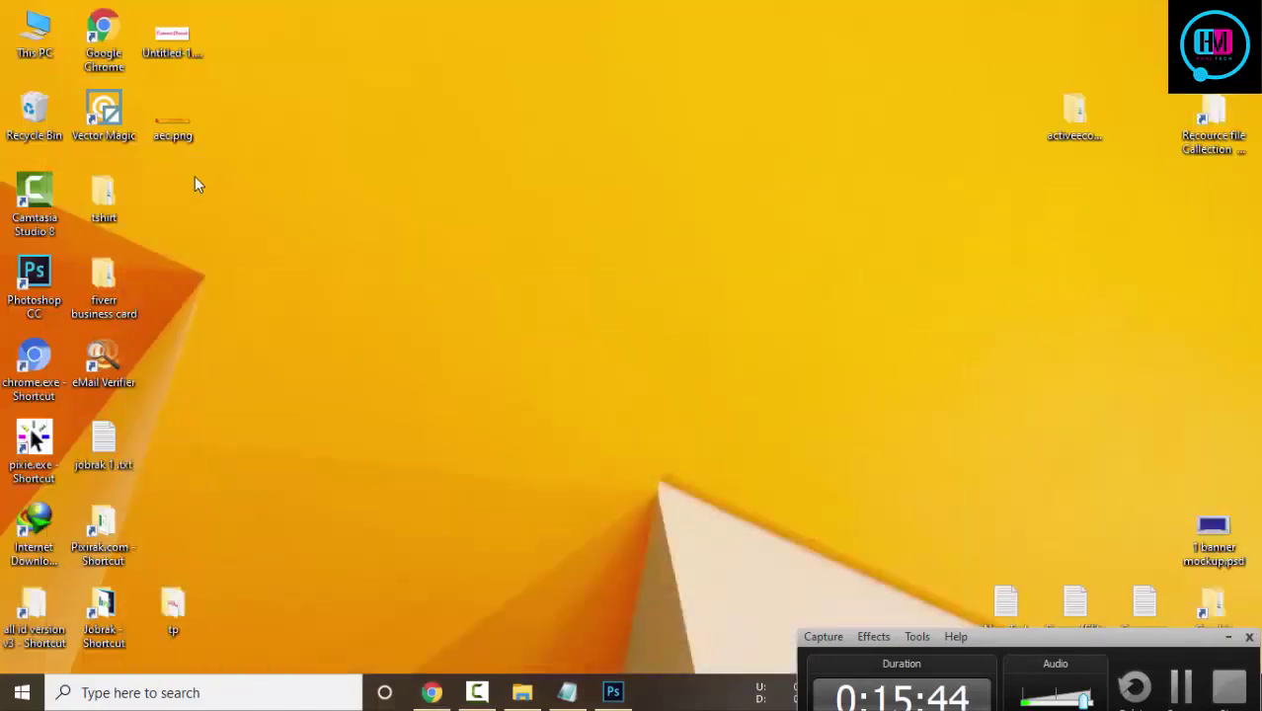
{"action": "right_click", "coordinate": [171, 120]}
{"action": "left_click", "coordinate": [227, 655]}
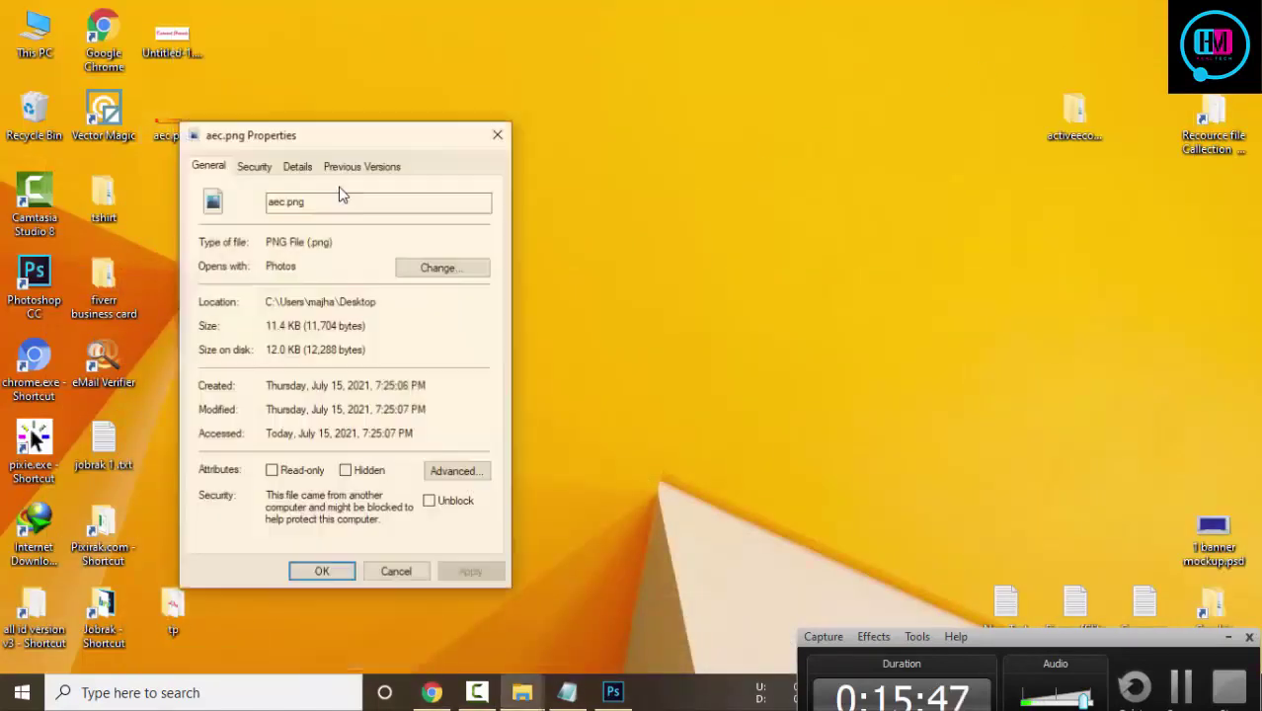
{"action": "left_click", "coordinate": [298, 167]}
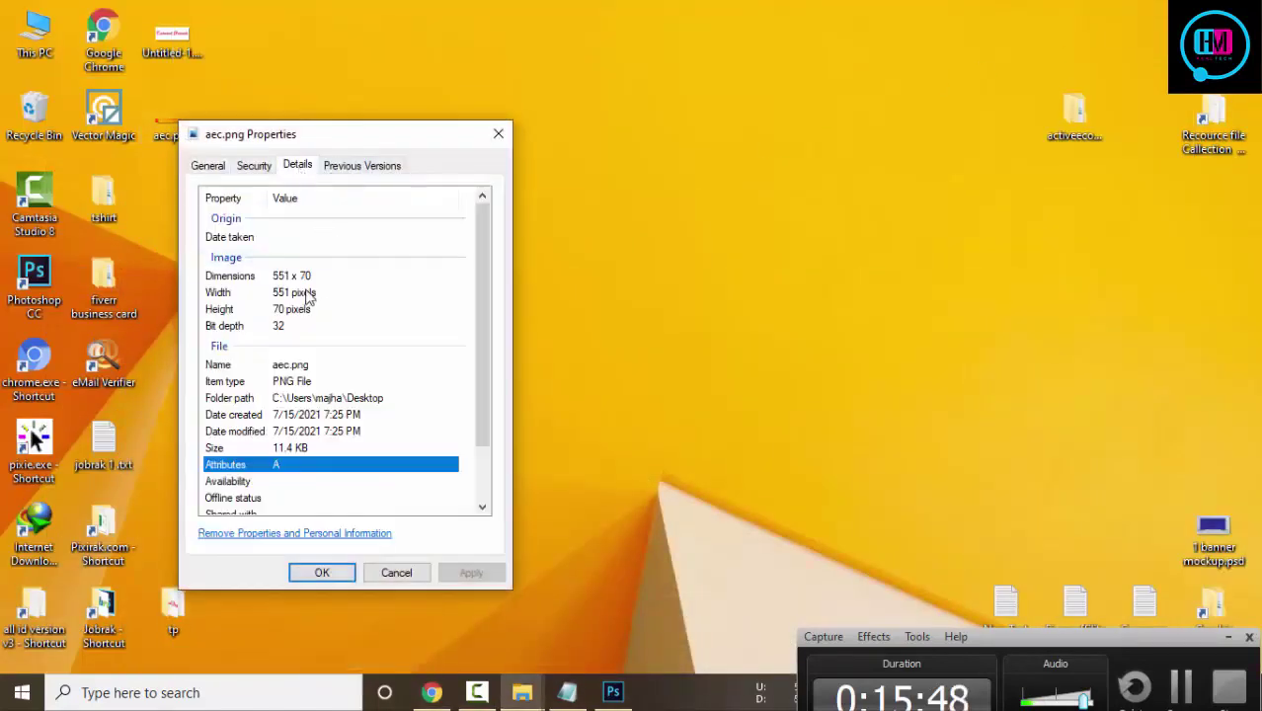
{"action": "left_click", "coordinate": [498, 133]}
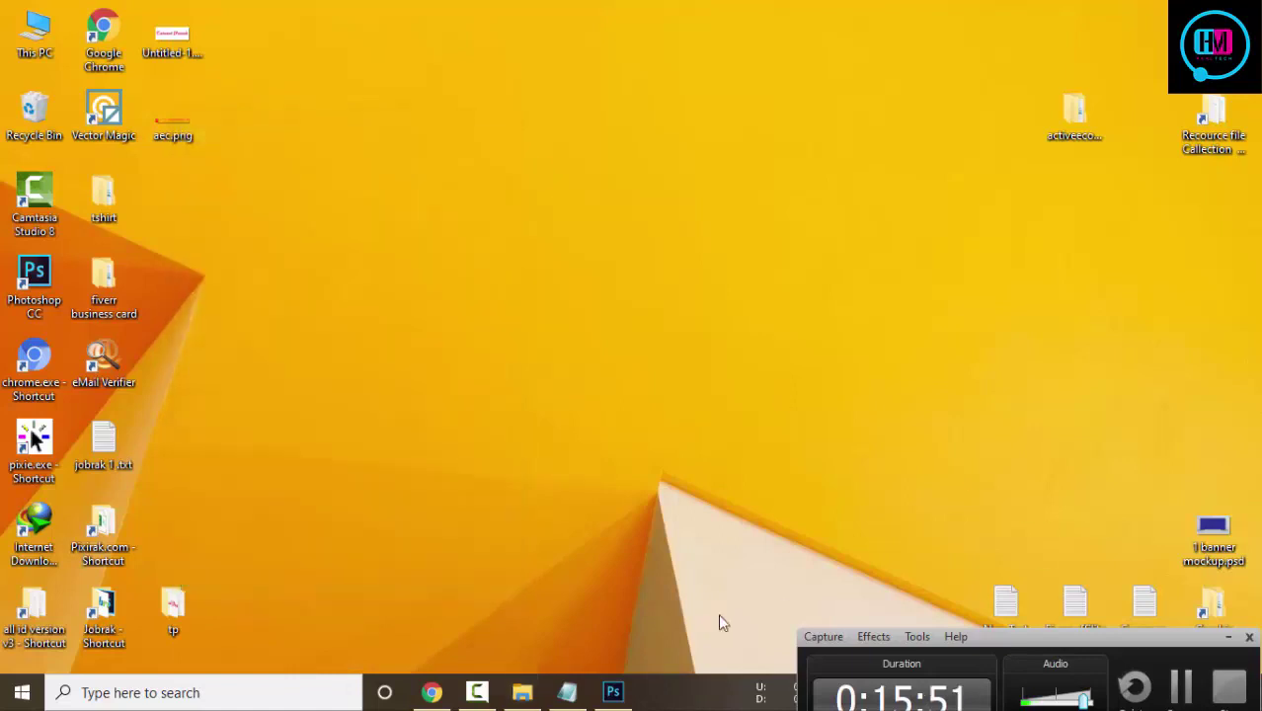
Create a new 551 × 70 pixel document in Photoshop
{"action": "left_click", "coordinate": [616, 696]}
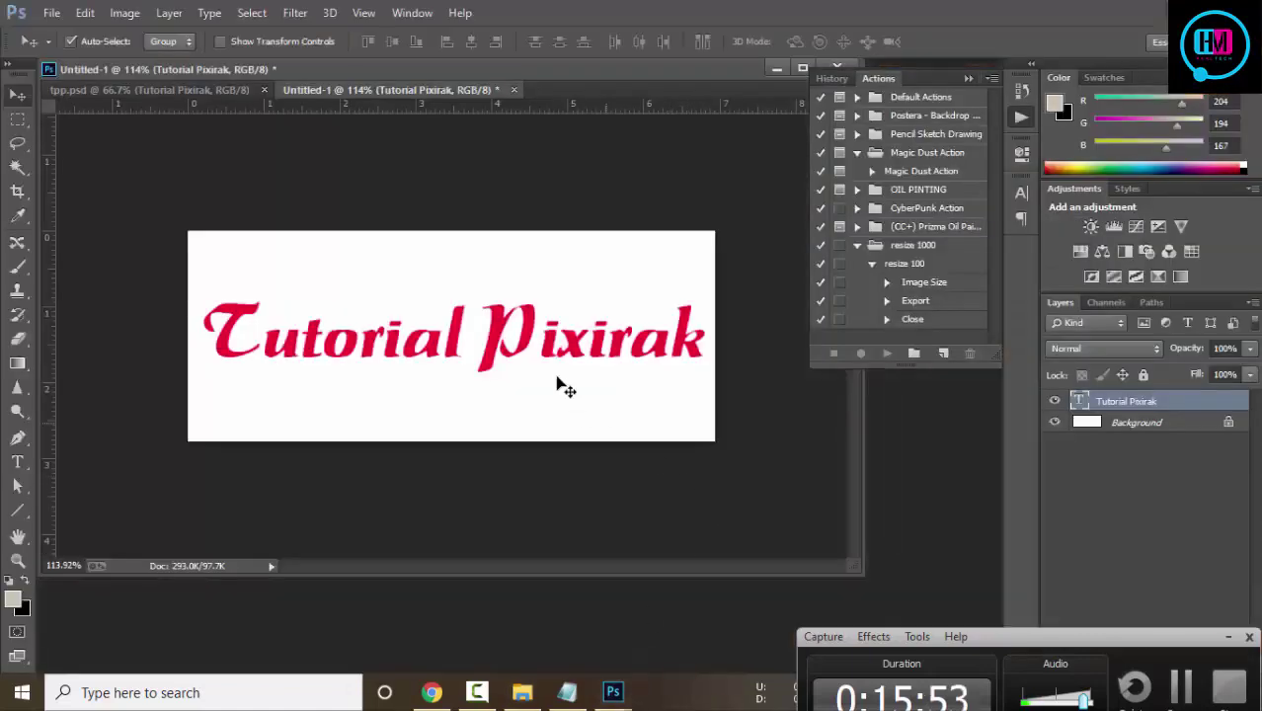
{"action": "key", "text": "ctrl+n"}
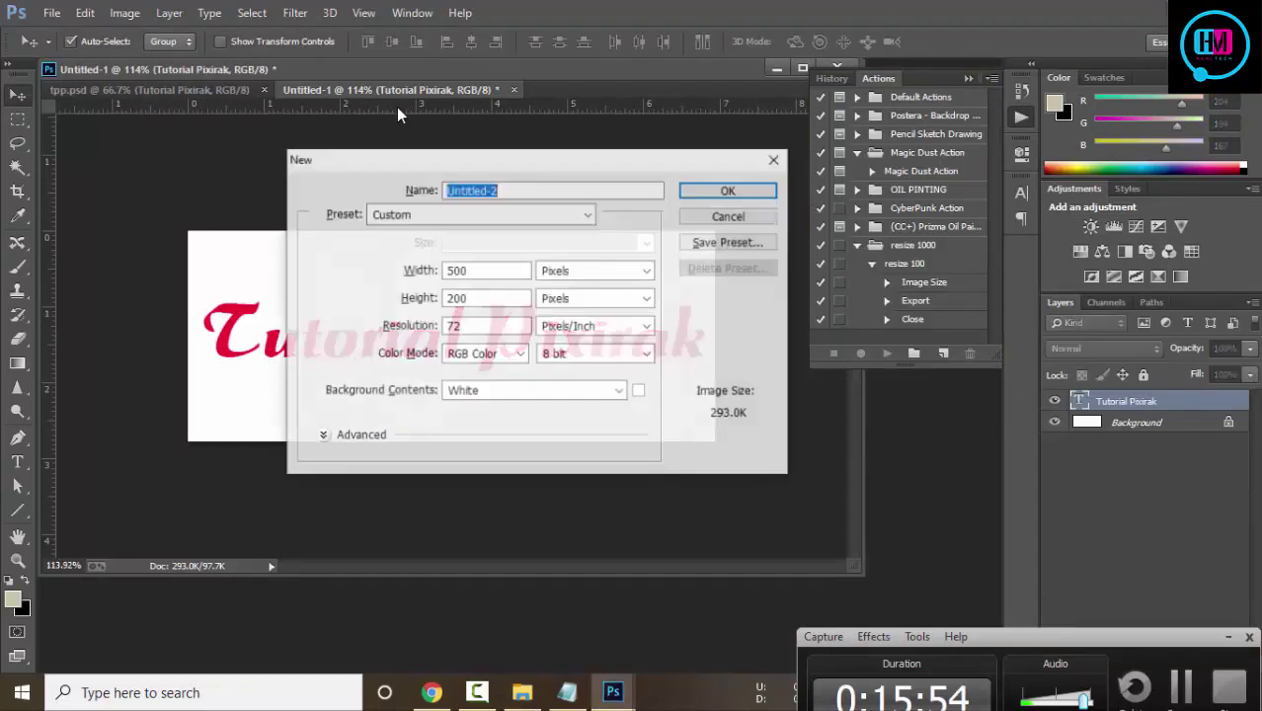
{"action": "double_click", "coordinate": [464, 269]}
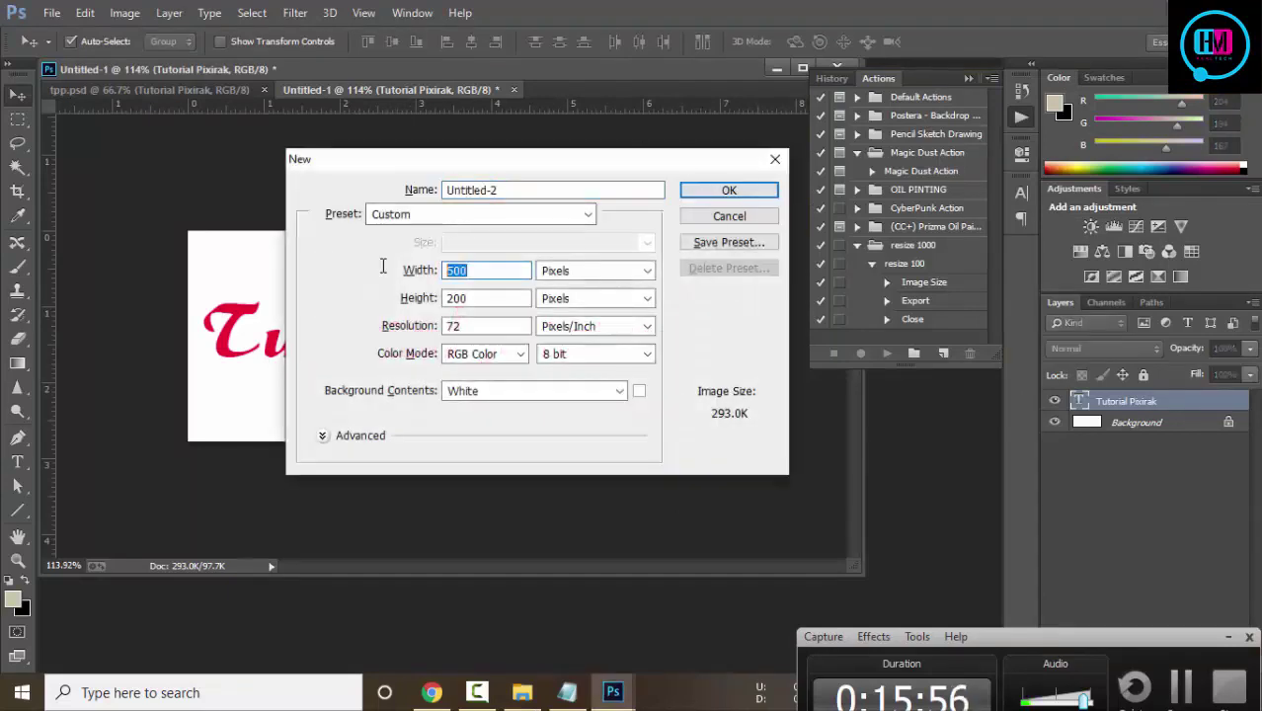
{"action": "type", "text": "551"}
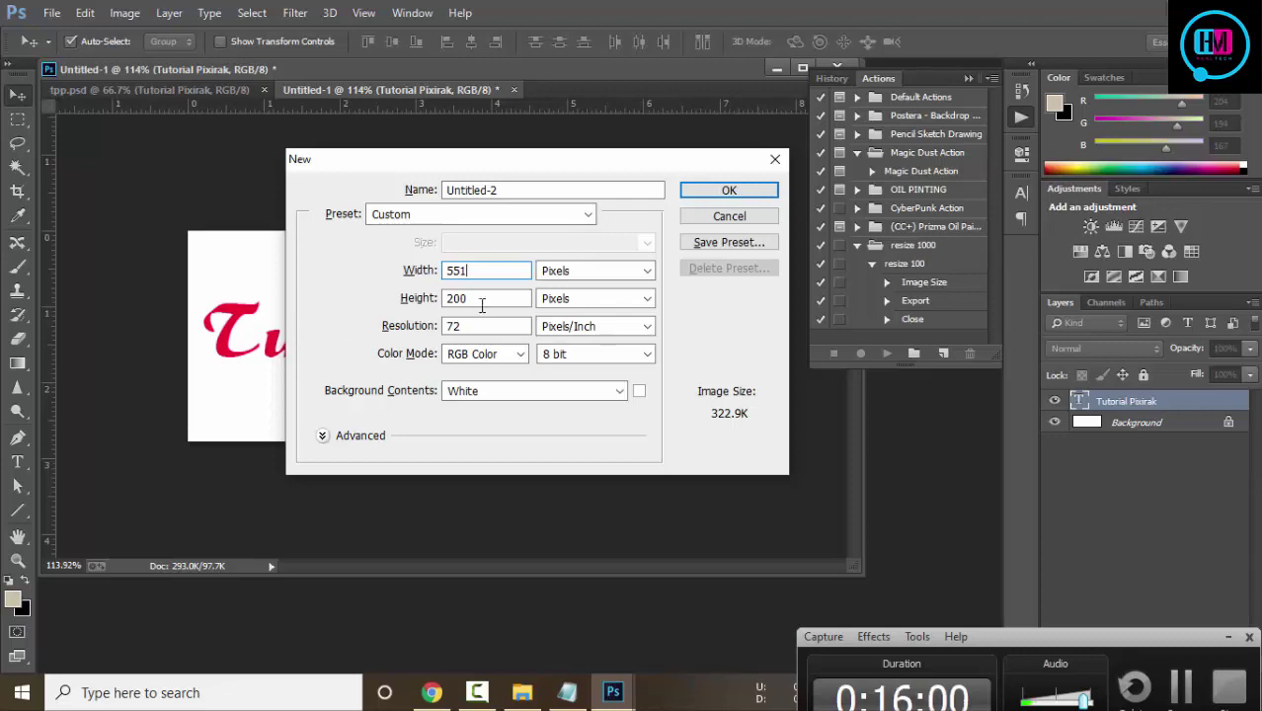
{"action": "key", "text": "Tab"}
{"action": "left_click", "coordinate": [709, 194]}
{"action": "left_click_drag", "start_coordinate": [388, 107], "coordinate": [598, 86]}
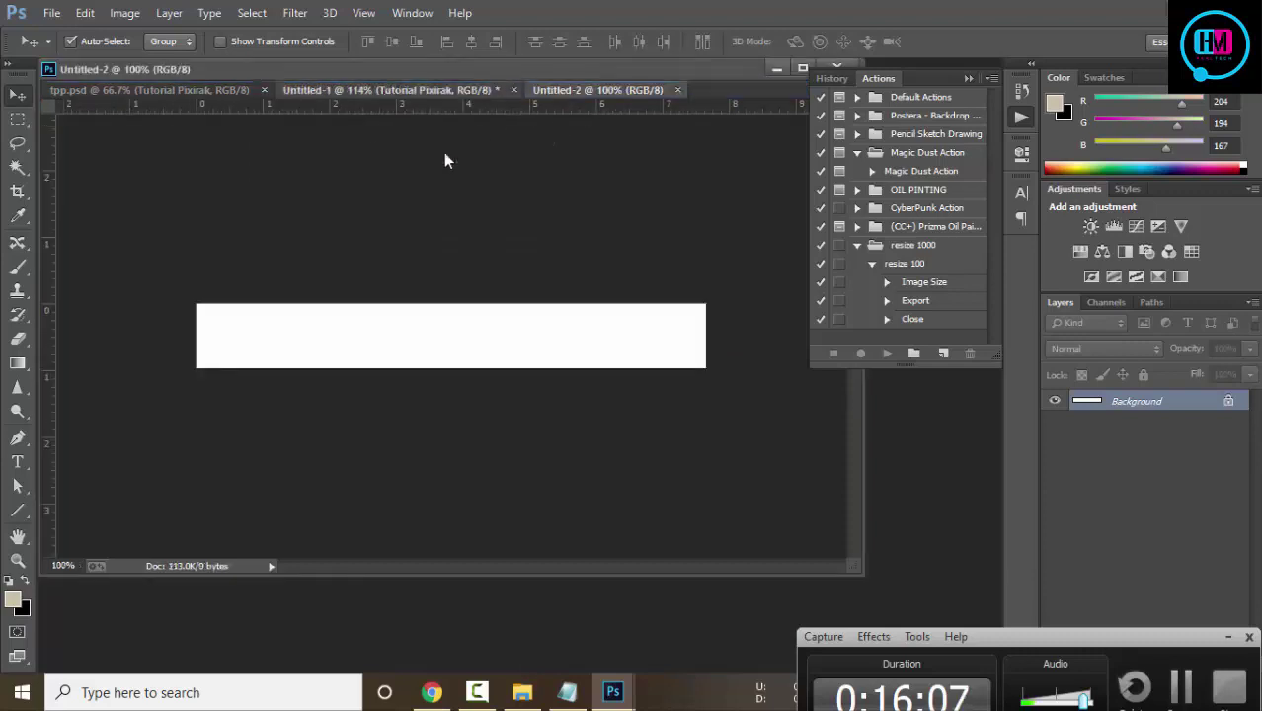
Copy the Tutorial Pixirak text into the new document and scale it to fit
{"action": "left_click", "coordinate": [386, 89]}
{"action": "left_click_drag", "start_coordinate": [451, 338], "coordinate": [606, 355]}
{"action": "key", "text": "ctrl+t"}
{"action": "left_click_drag", "start_coordinate": [696, 375], "coordinate": [640, 359]}
{"action": "left_click", "coordinate": [835, 41]}
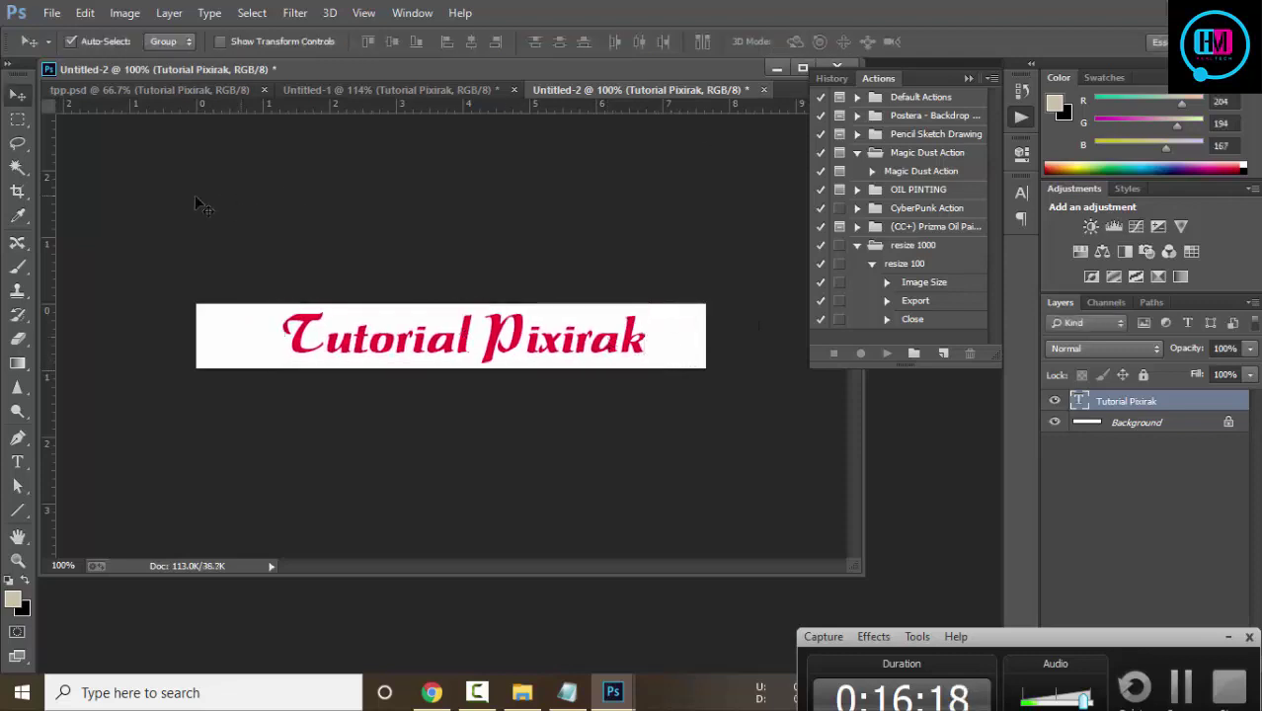
Hide the Background and export a transparent PNG-24 to the Desktop as Untitled-2.png
{"action": "left_click", "coordinate": [51, 13]}
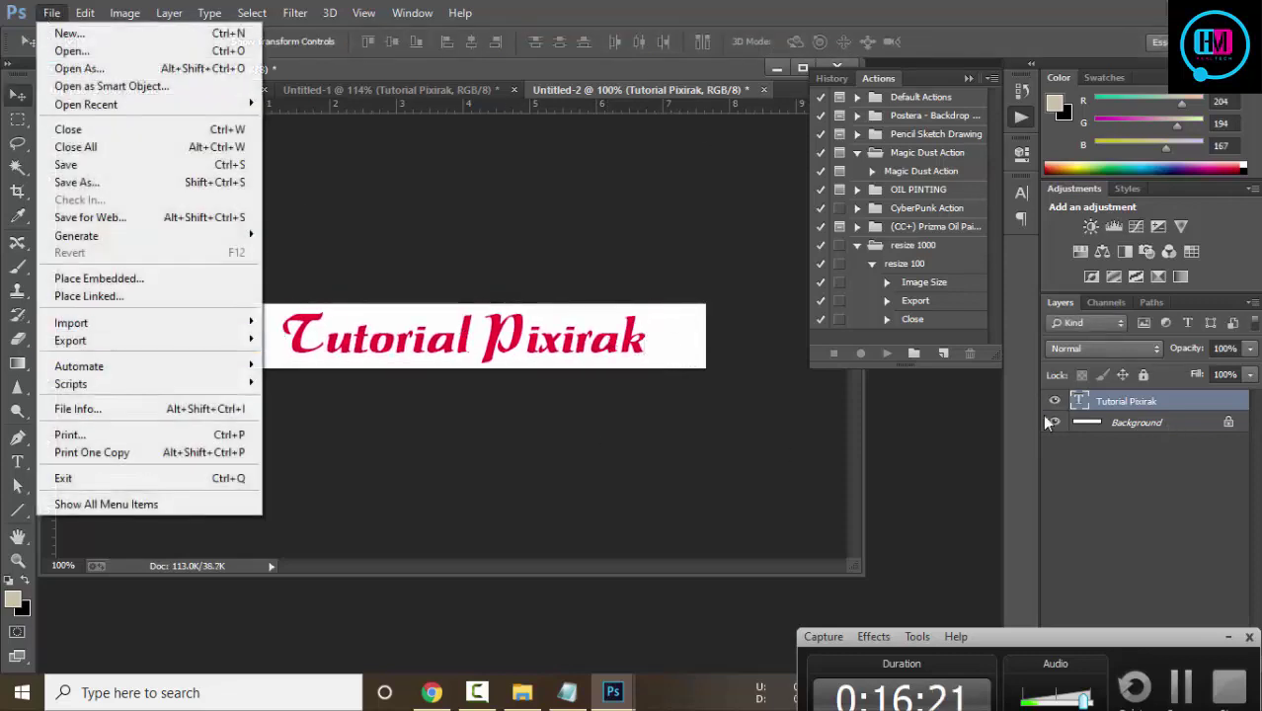
{"action": "left_click", "coordinate": [1049, 425]}
{"action": "left_click", "coordinate": [1065, 435]}
{"action": "left_click", "coordinate": [1057, 425]}
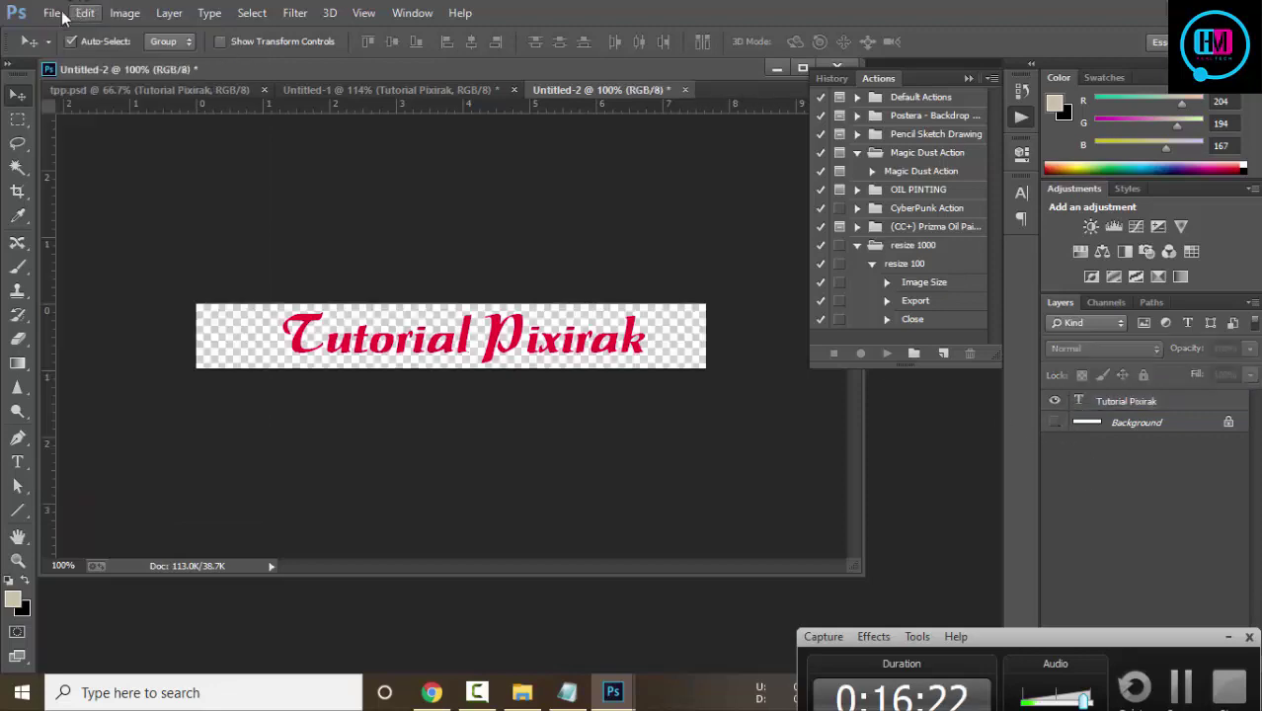
{"action": "left_click", "coordinate": [61, 13]}
{"action": "left_click", "coordinate": [102, 219]}
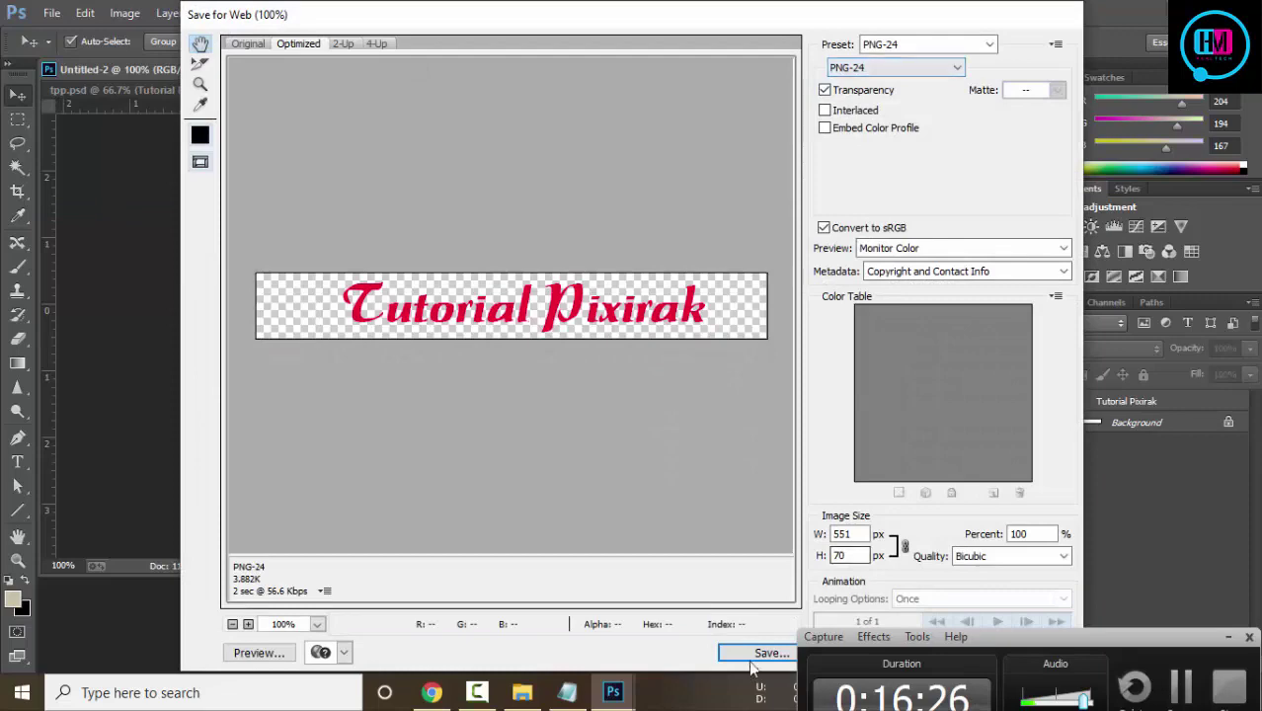
{"action": "left_click", "coordinate": [755, 658]}
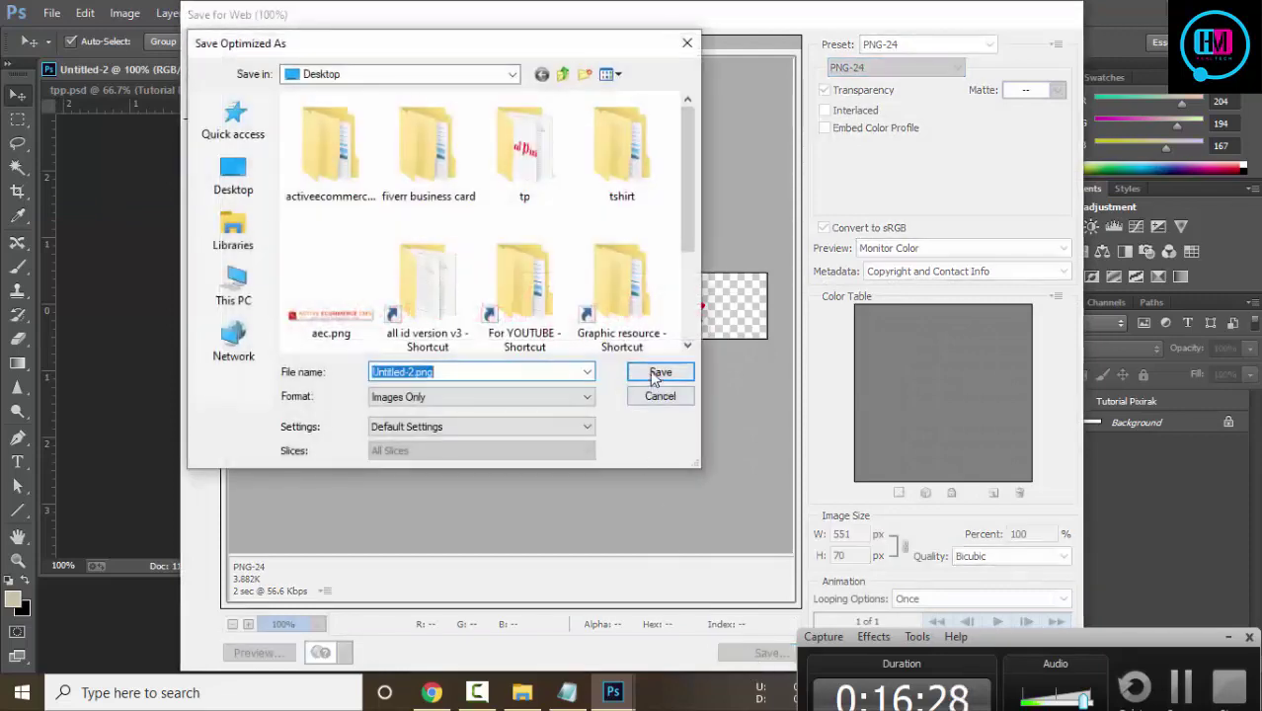
{"action": "left_click", "coordinate": [660, 372]}
{"action": "key", "text": "super+d"}
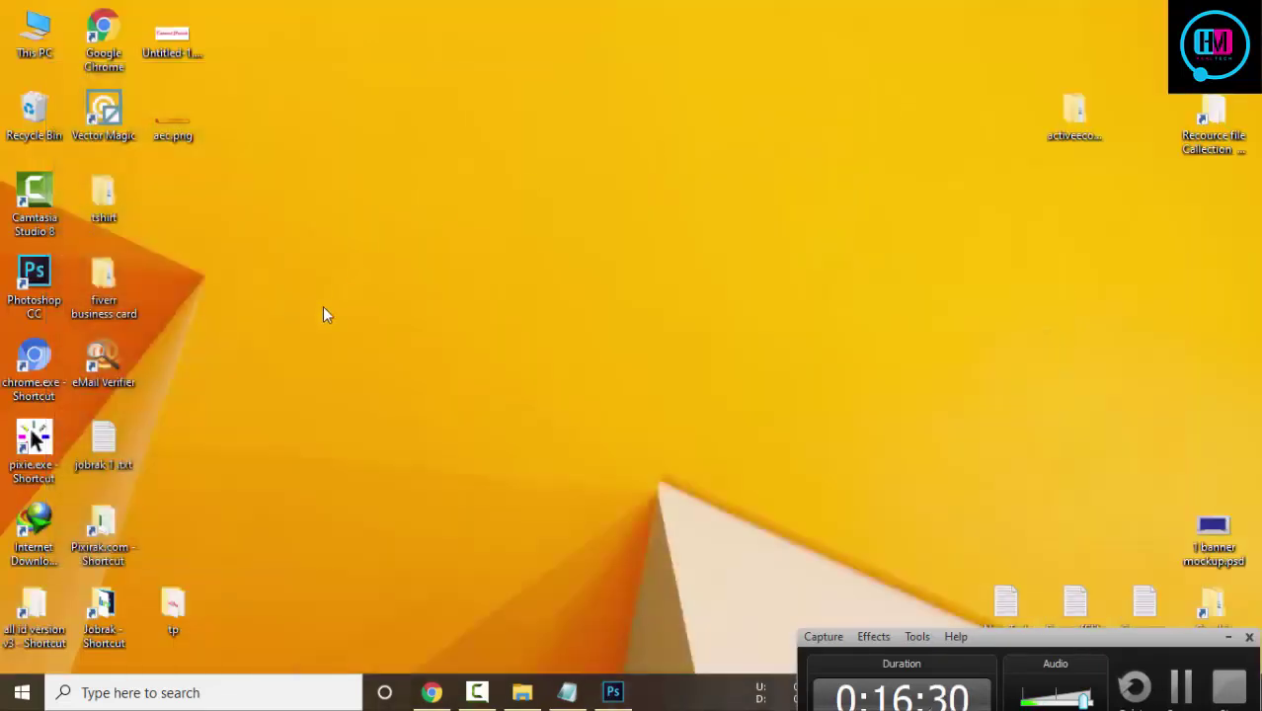
Refresh the desktop and delete aec.png
{"action": "right_click", "coordinate": [413, 180]}
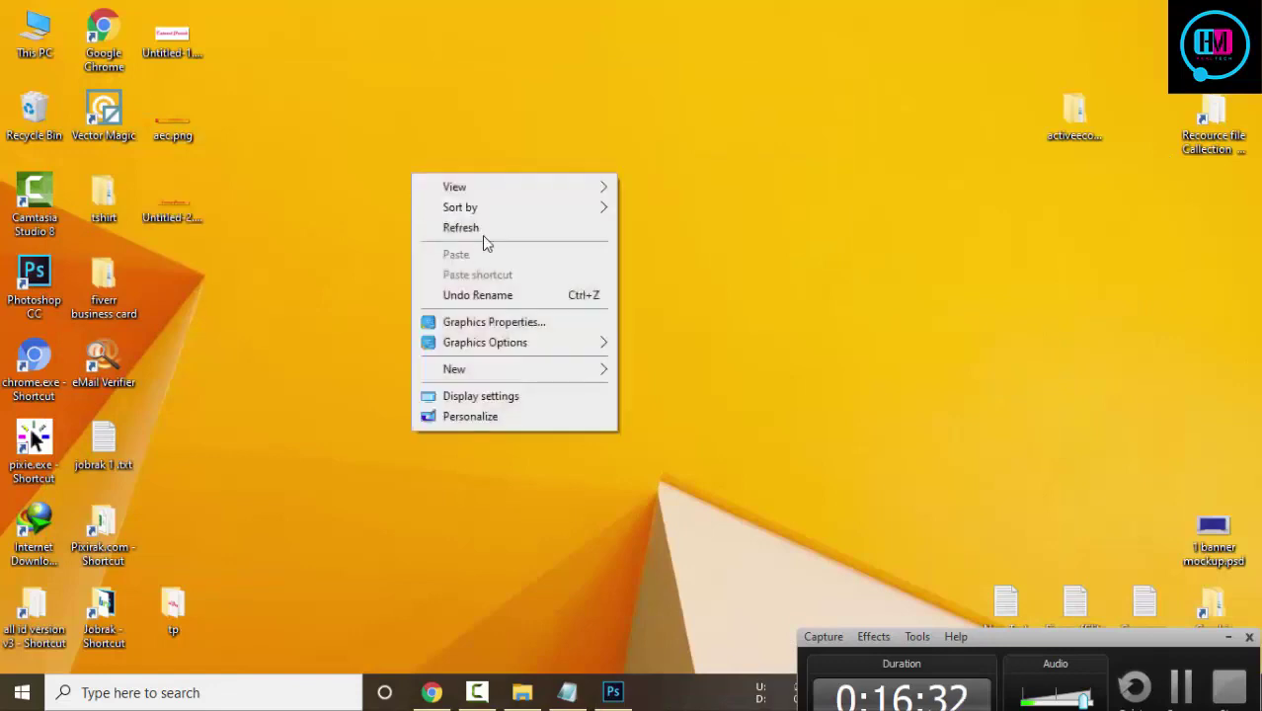
{"action": "left_click", "coordinate": [482, 232]}
{"action": "left_click", "coordinate": [183, 143]}
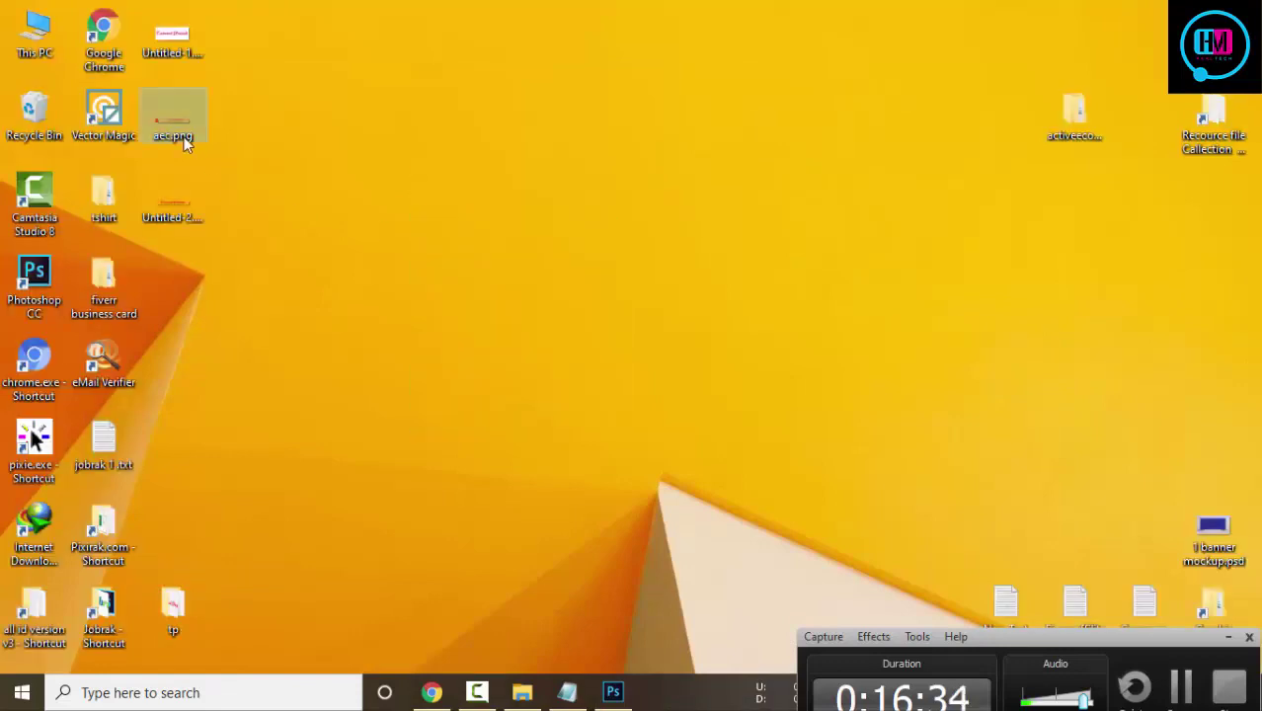
{"action": "key", "text": "Delete"}
Rename Untitled-2.png to '551 70.png' and return to the browser
{"action": "right_click", "coordinate": [155, 213]}
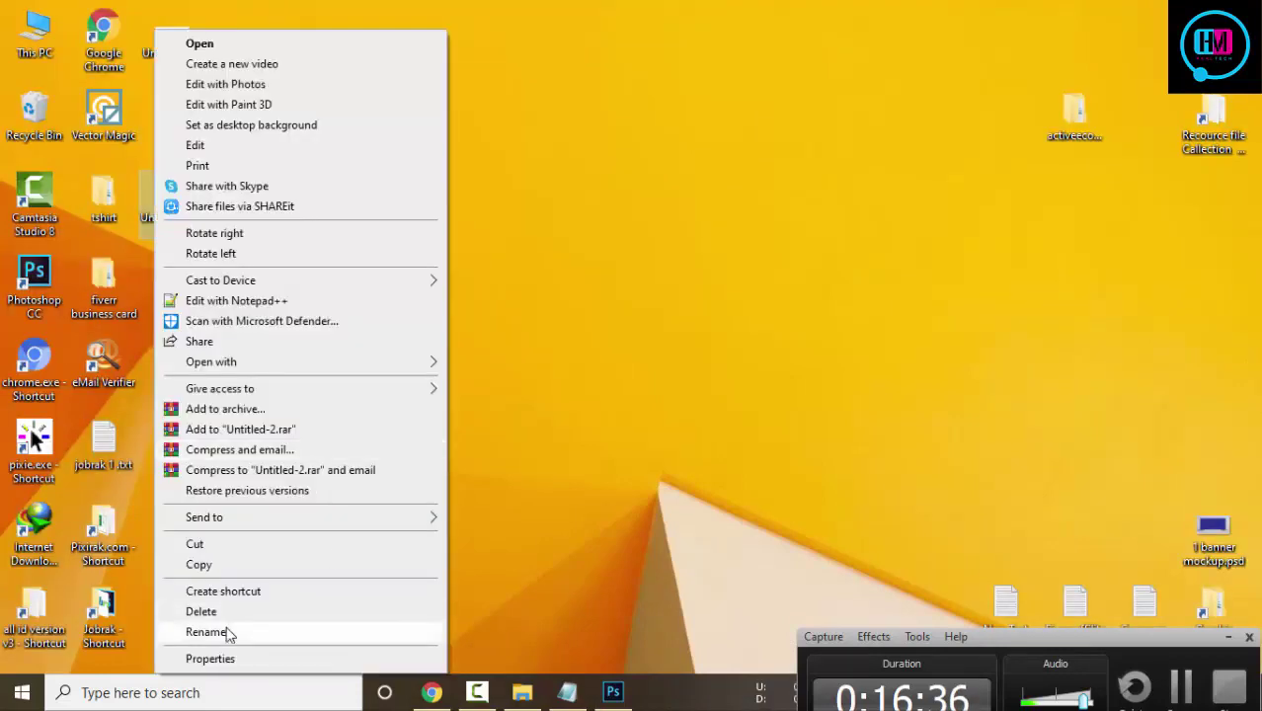
{"action": "left_click", "coordinate": [226, 633]}
{"action": "type", "text": "55"}
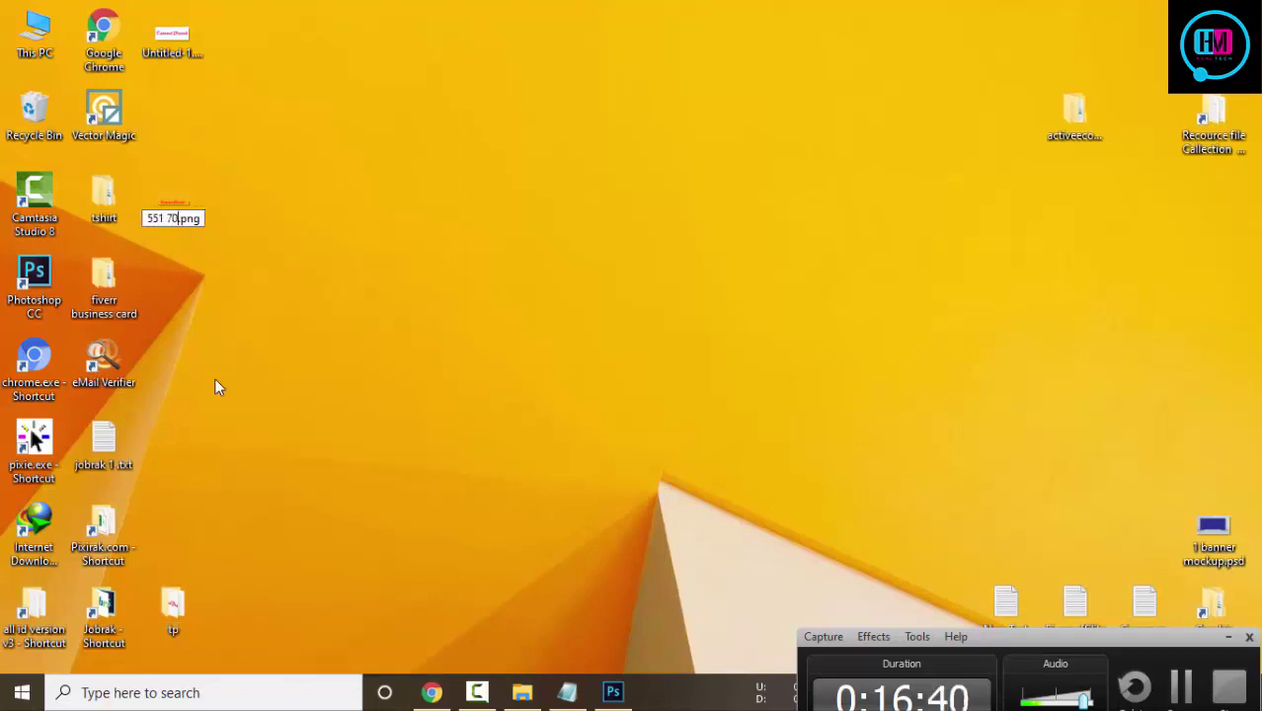
{"action": "type", "text": "1 70"}
{"action": "key", "text": "Return"}
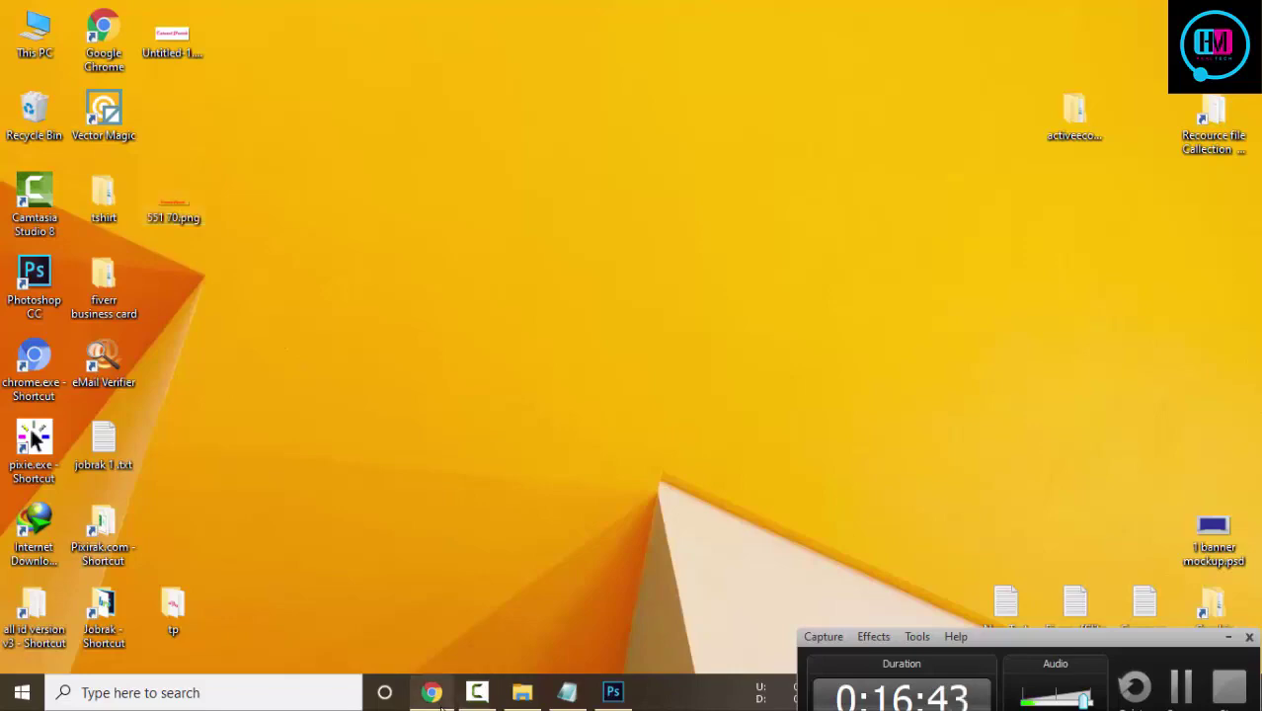
{"action": "left_click", "coordinate": [432, 693]}
Close the extra Active eCommerce CMS tabs and return to the admin Website Header settings
{"action": "left_click", "coordinate": [1009, 16]}
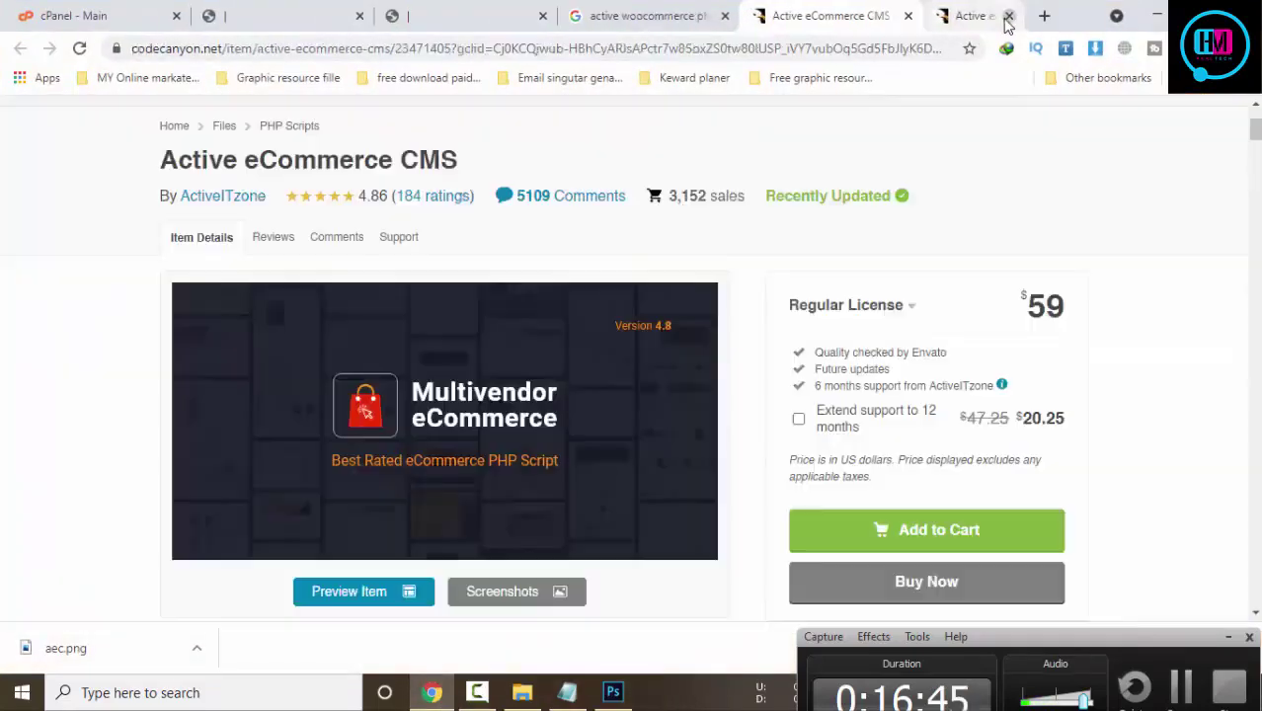
{"action": "left_click", "coordinate": [1007, 16]}
{"action": "left_click", "coordinate": [554, 17]}
{"action": "left_click", "coordinate": [390, 17]}
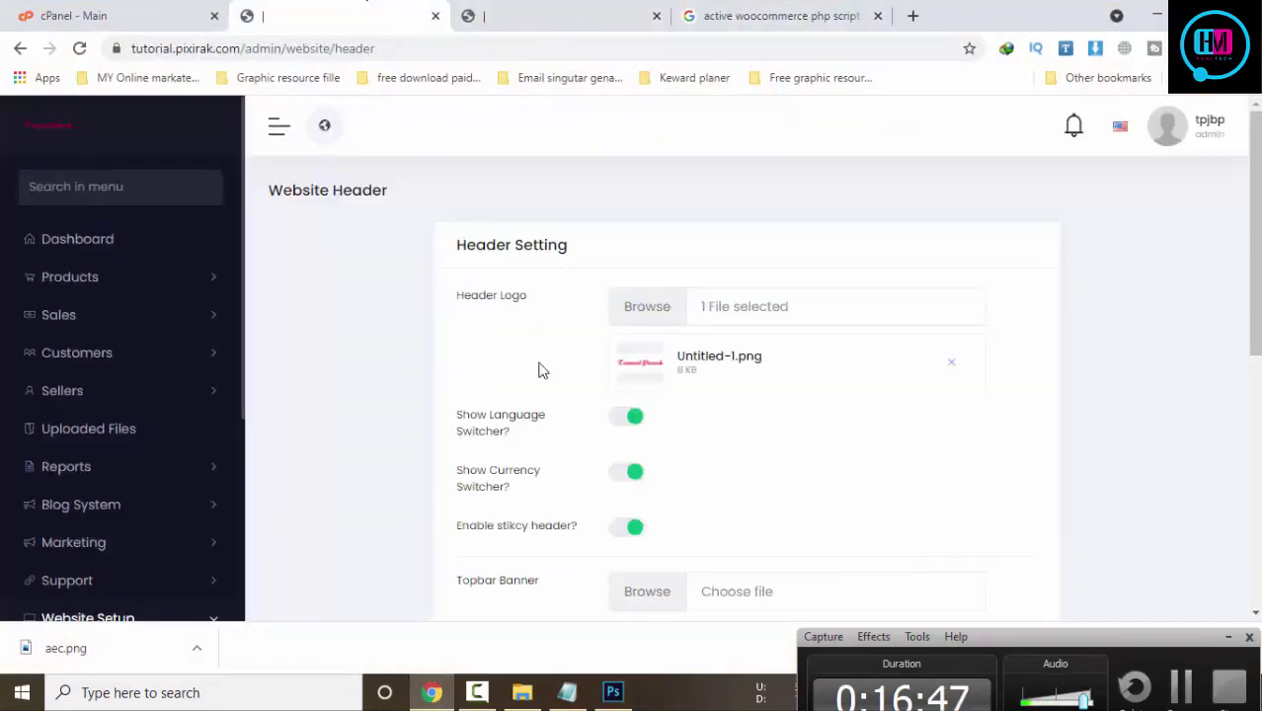
Remove the current header logo and upload 551 70.png from the computer
{"action": "left_click", "coordinate": [952, 363]}
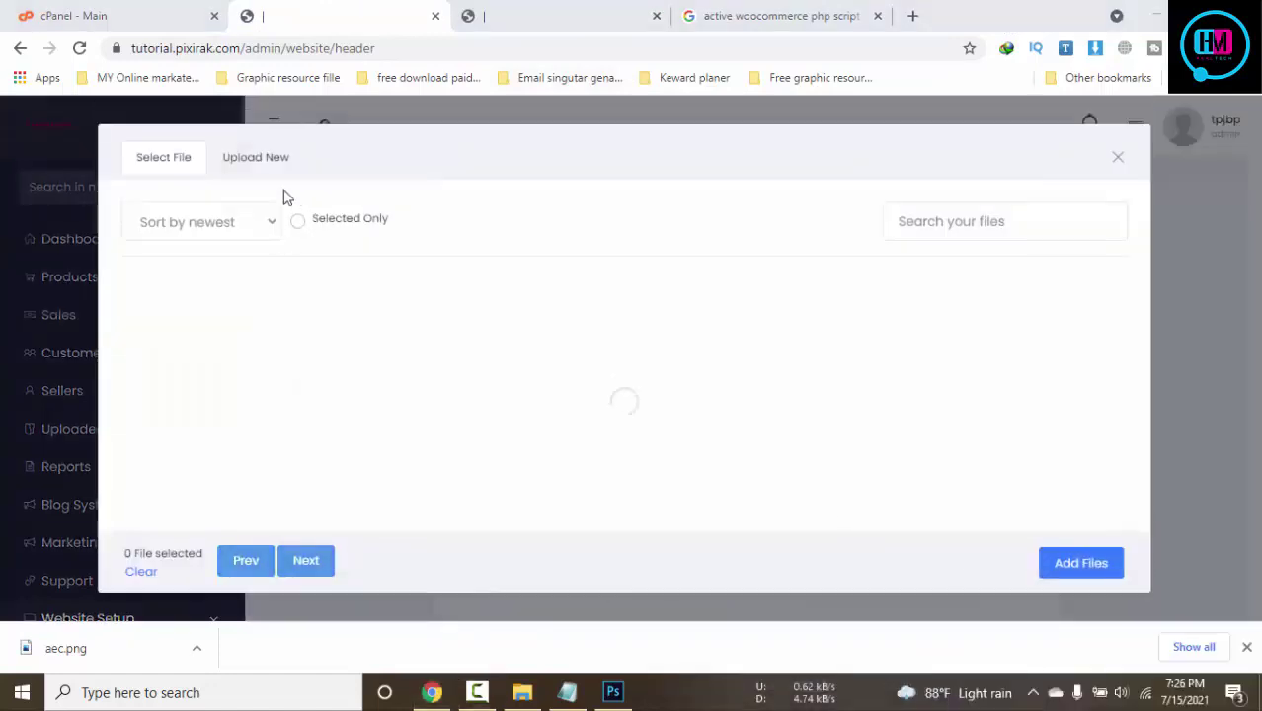
{"action": "left_click", "coordinate": [259, 160]}
{"action": "left_click", "coordinate": [736, 363]}
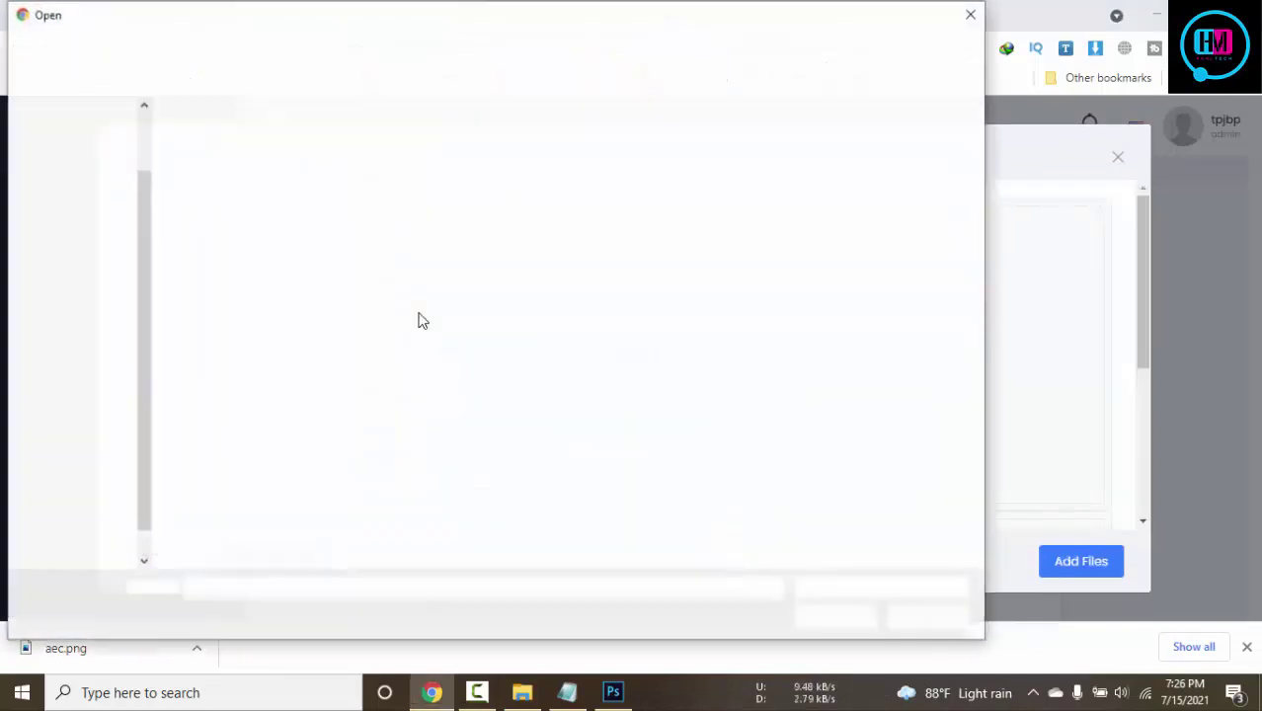
{"action": "left_click", "coordinate": [729, 205]}
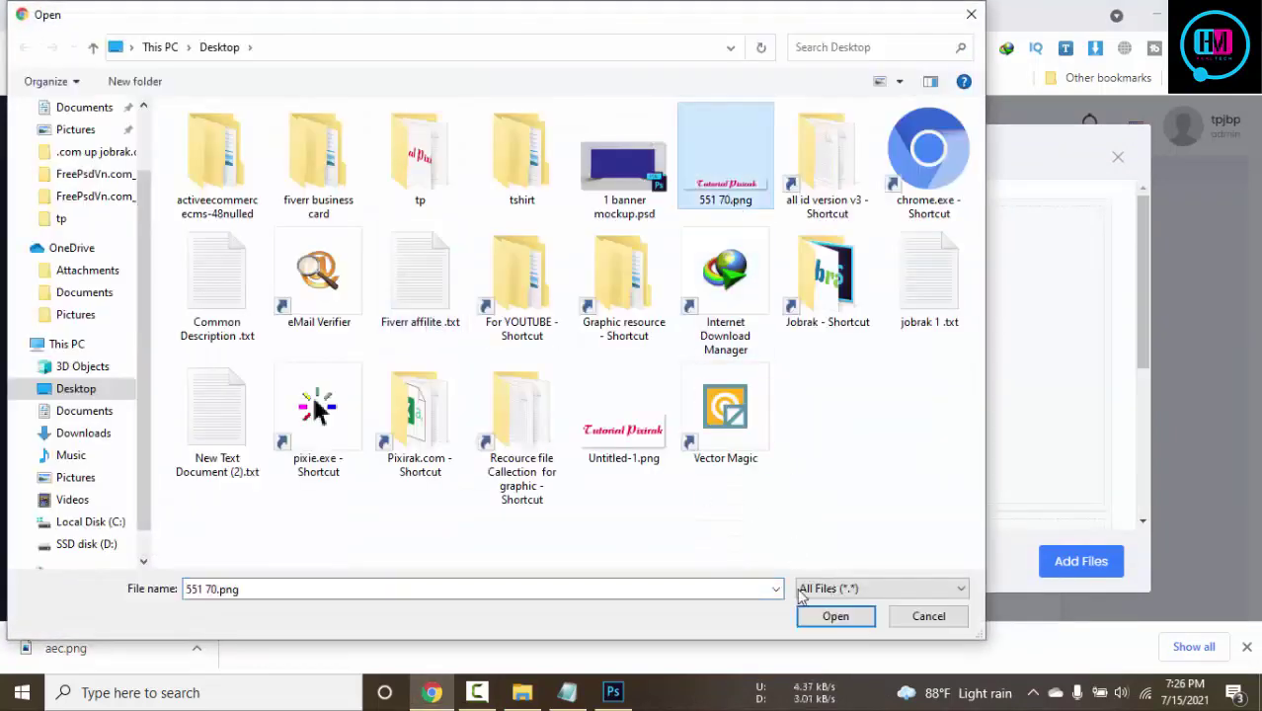
{"action": "left_click", "coordinate": [808, 618]}
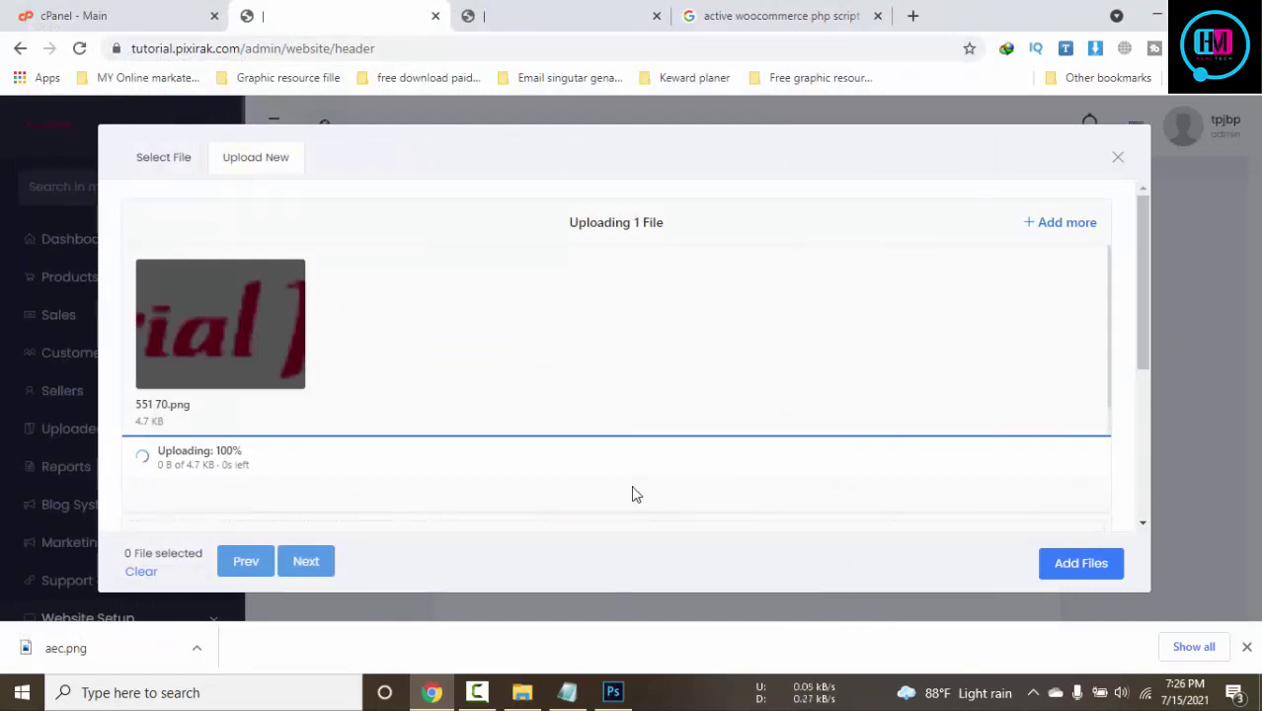
Select the uploaded 551 70.png from the file library and add it as the Header Logo
{"action": "left_click", "coordinate": [181, 157]}
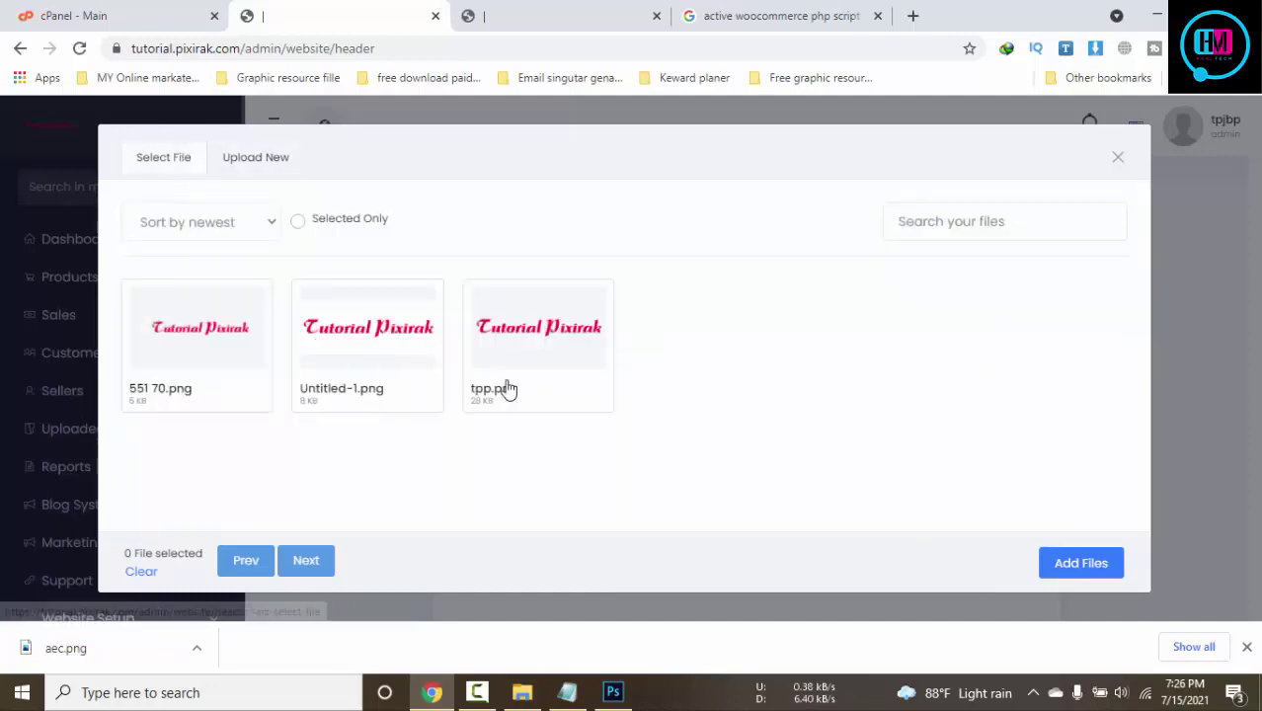
{"action": "left_click", "coordinate": [213, 370]}
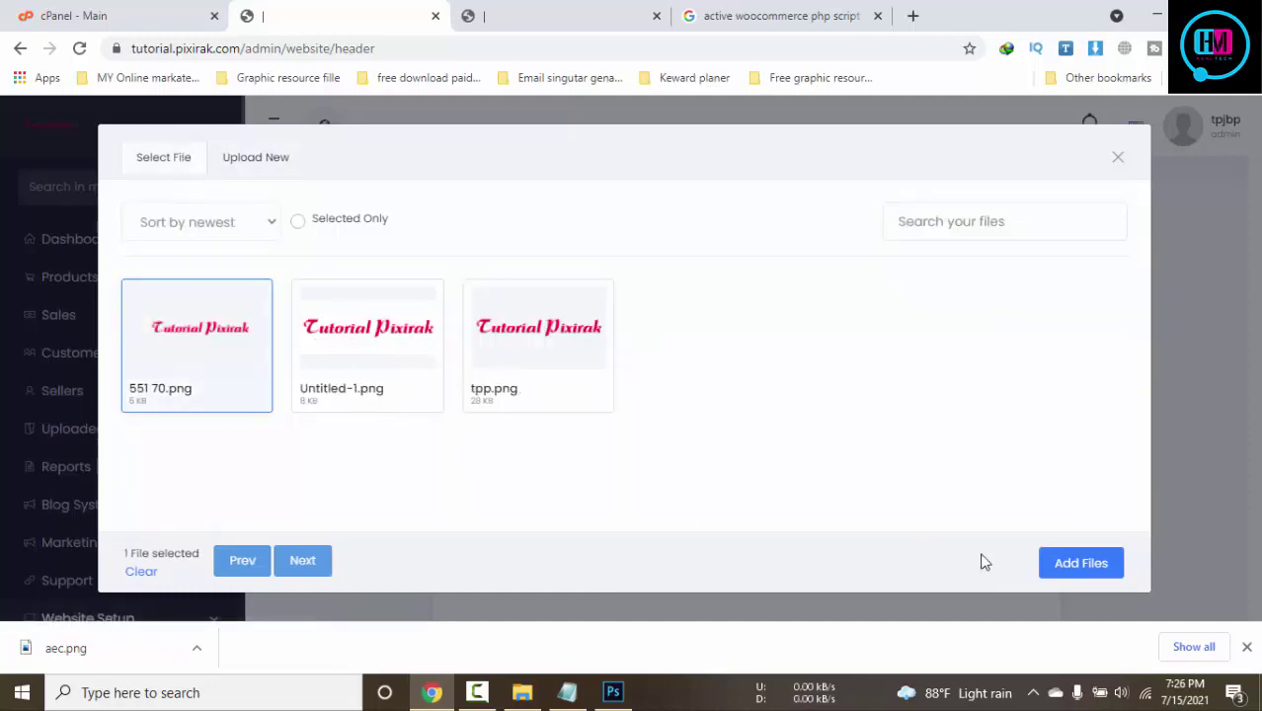
{"action": "left_click", "coordinate": [1067, 561]}
{"action": "scroll", "coordinate": [879, 491], "scroll_direction": "down", "scroll_amount": 1}
{"action": "scroll", "coordinate": [879, 490], "scroll_direction": "down", "scroll_amount": 4}
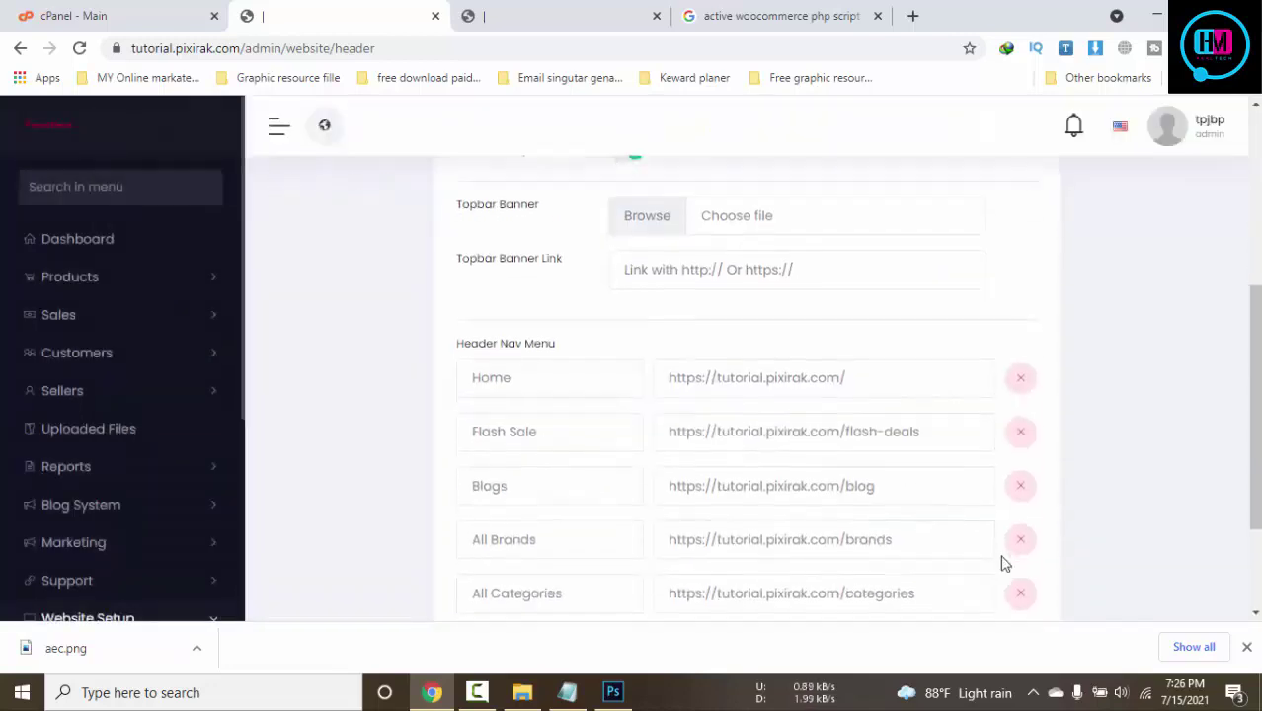
Save the header settings and check the new Tutorial Pixirak logo on the storefront
{"action": "left_click", "coordinate": [994, 523]}
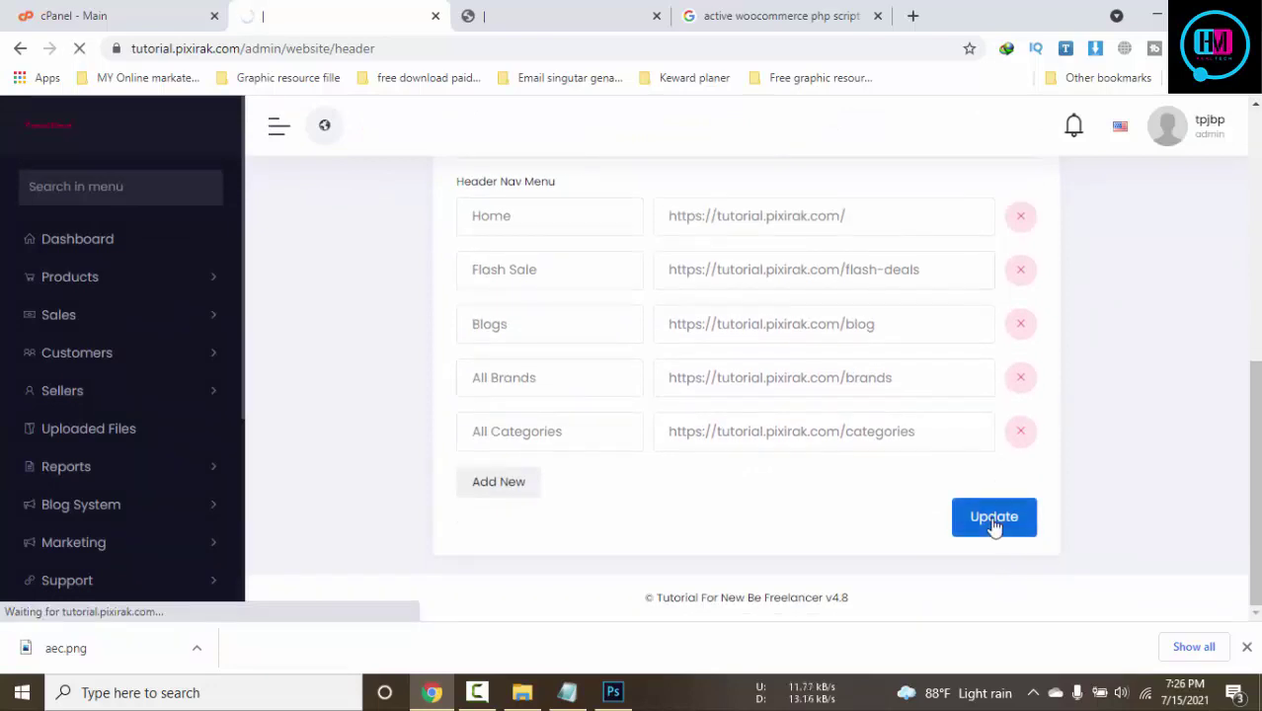
{"action": "left_click", "coordinate": [541, 9]}
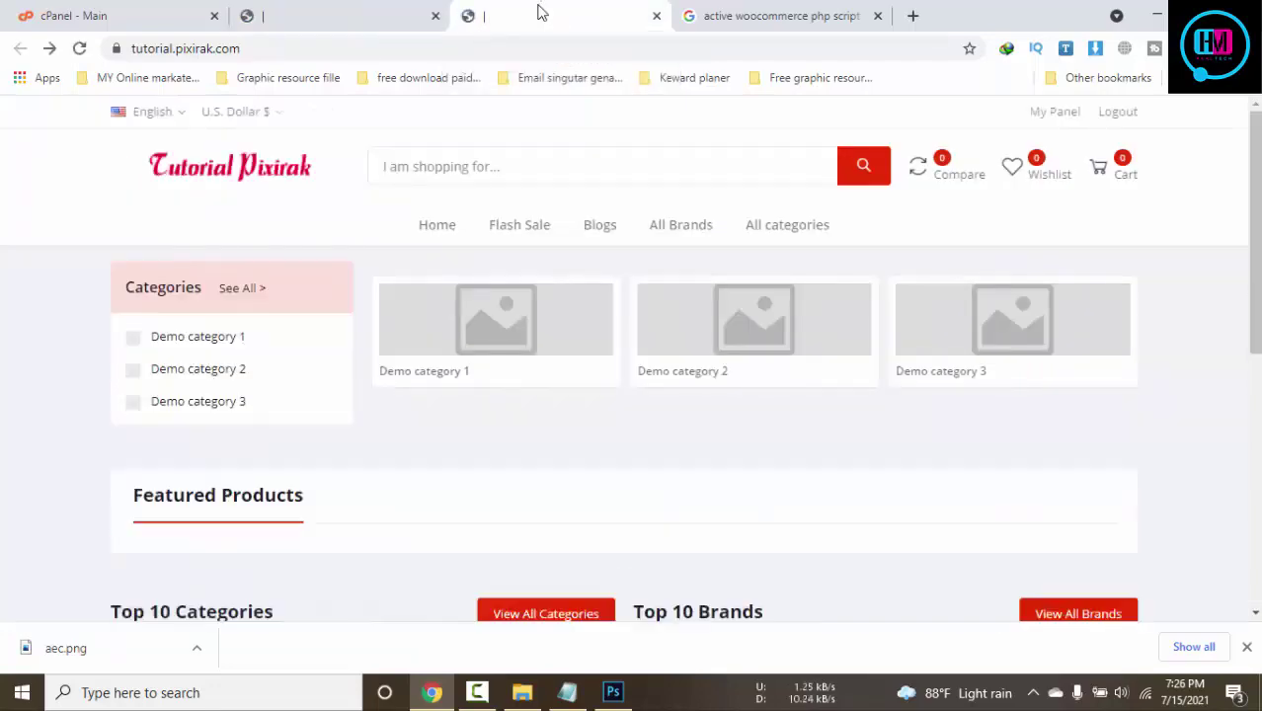
{"action": "left_click", "coordinate": [805, 12]}
Close the Google search results tab and return to the admin header settings
{"action": "left_click", "coordinate": [877, 17]}
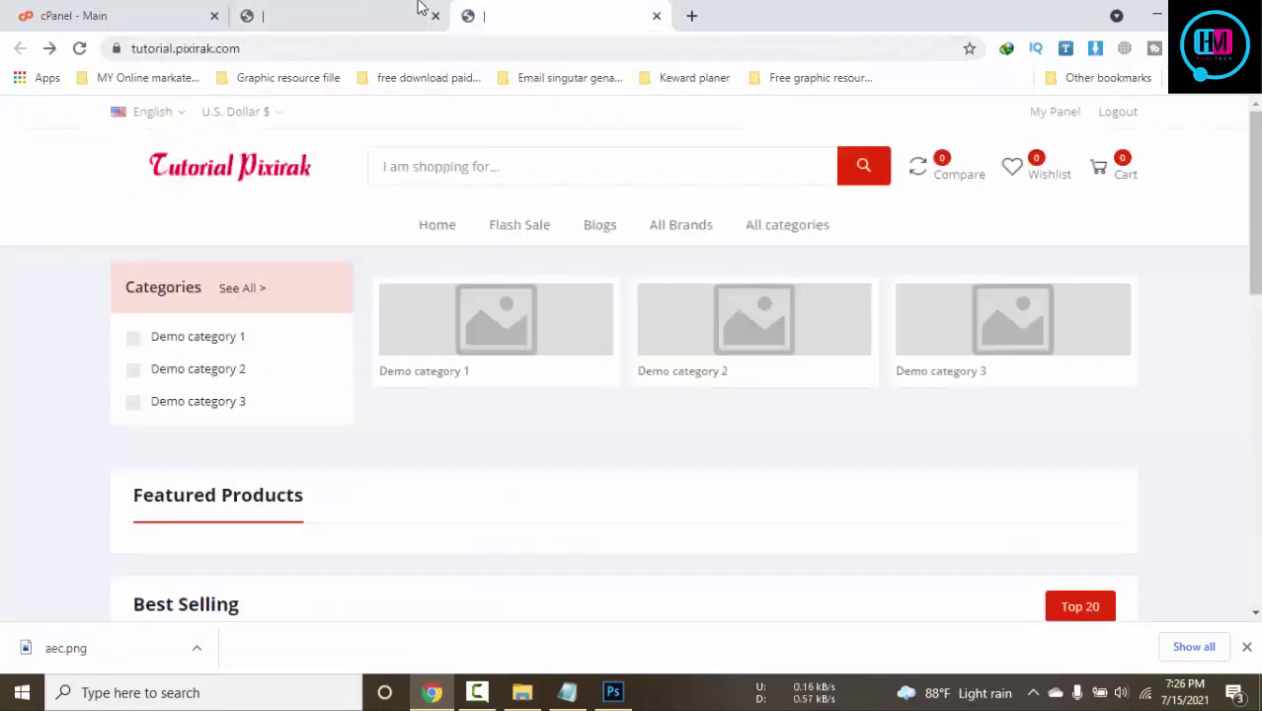
{"action": "left_click", "coordinate": [376, 12]}
{"action": "left_click", "coordinate": [542, 17]}
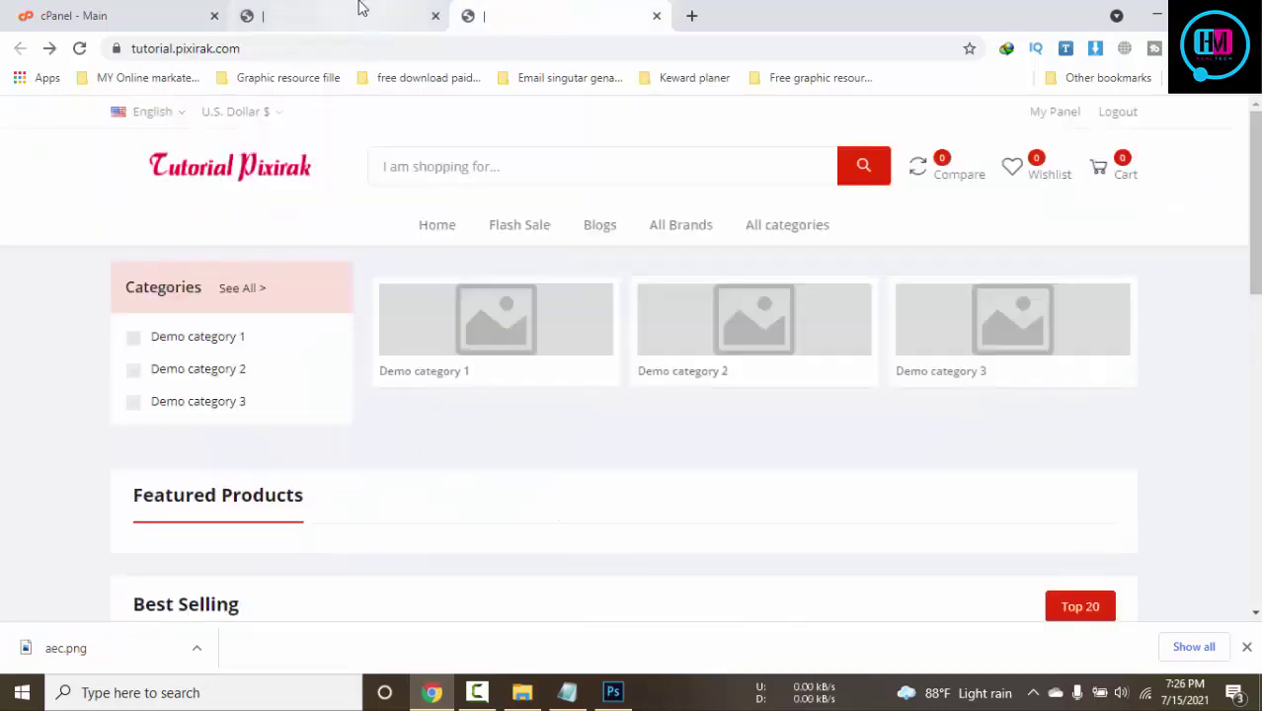
{"action": "left_click", "coordinate": [360, 12]}
{"action": "scroll", "coordinate": [707, 474], "scroll_direction": "down", "scroll_amount": 4}
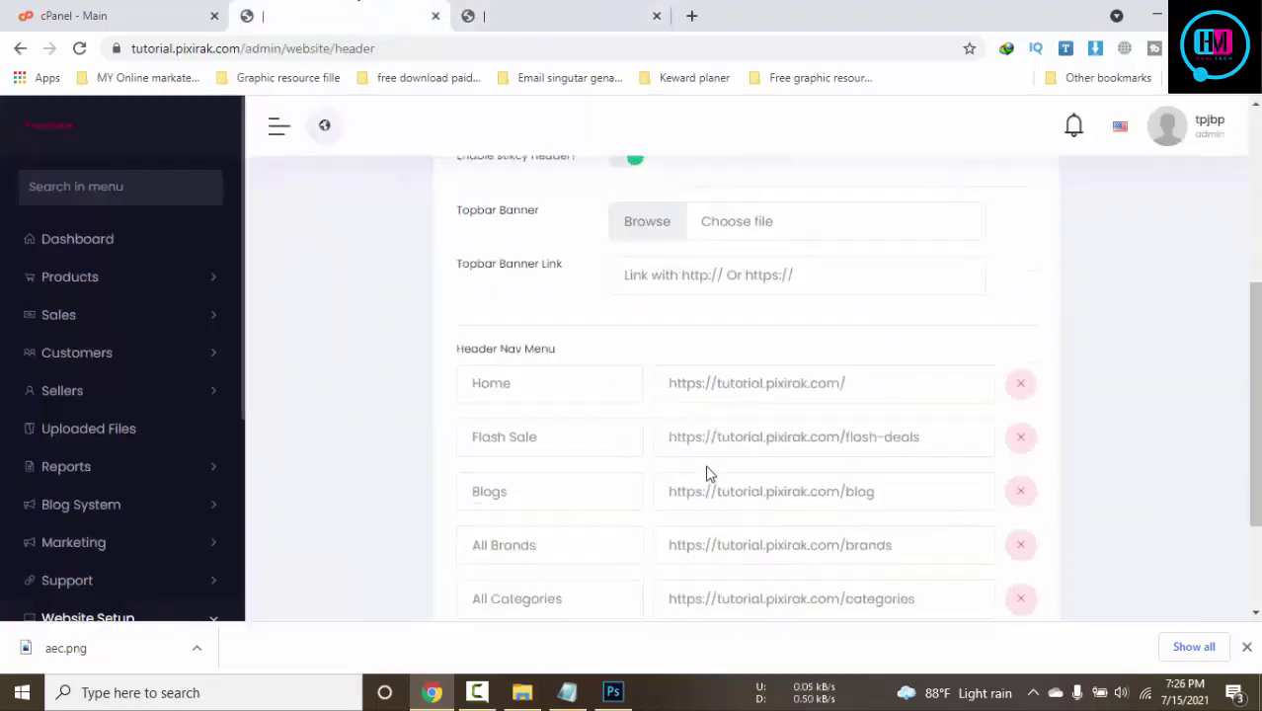
Choose tpp.png as the Topbar Banner image
{"action": "scroll", "coordinate": [705, 472], "scroll_direction": "up", "scroll_amount": 1}
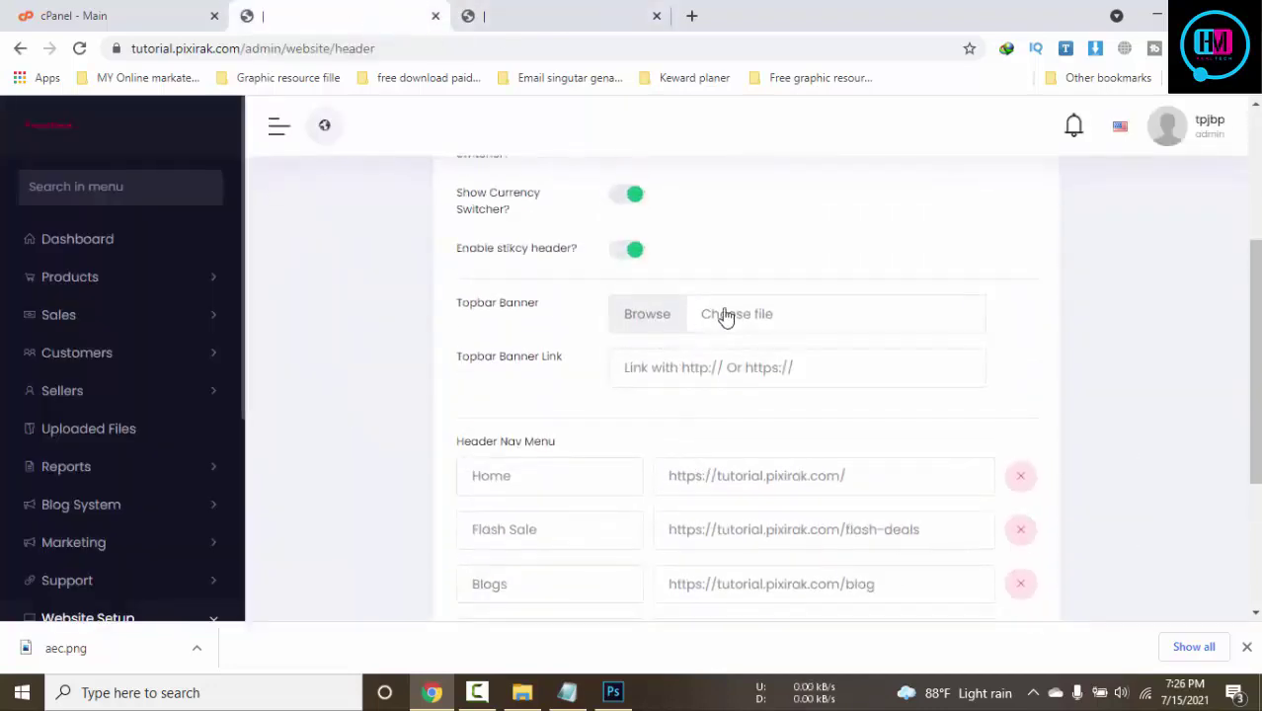
{"action": "scroll", "coordinate": [190, 381], "scroll_direction": "up", "scroll_amount": 2}
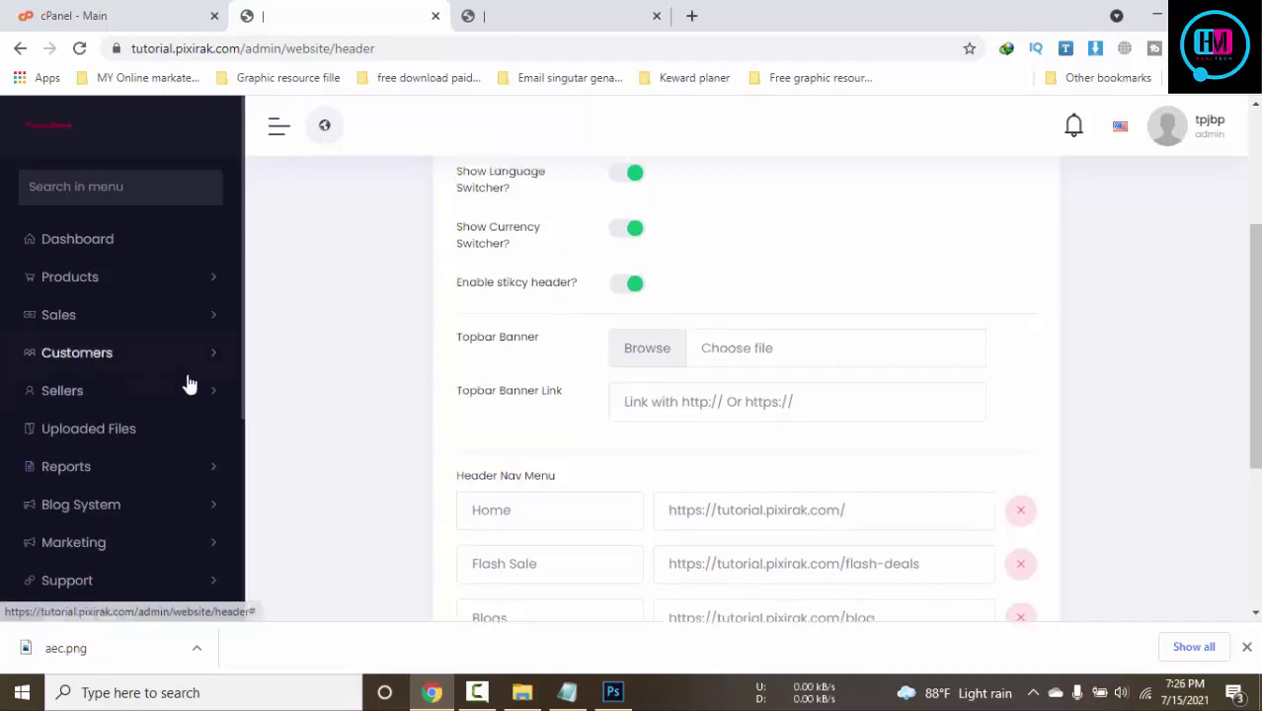
{"action": "scroll", "coordinate": [190, 381], "scroll_direction": "down", "scroll_amount": 4}
{"action": "scroll", "coordinate": [846, 426], "scroll_direction": "up", "scroll_amount": 5}
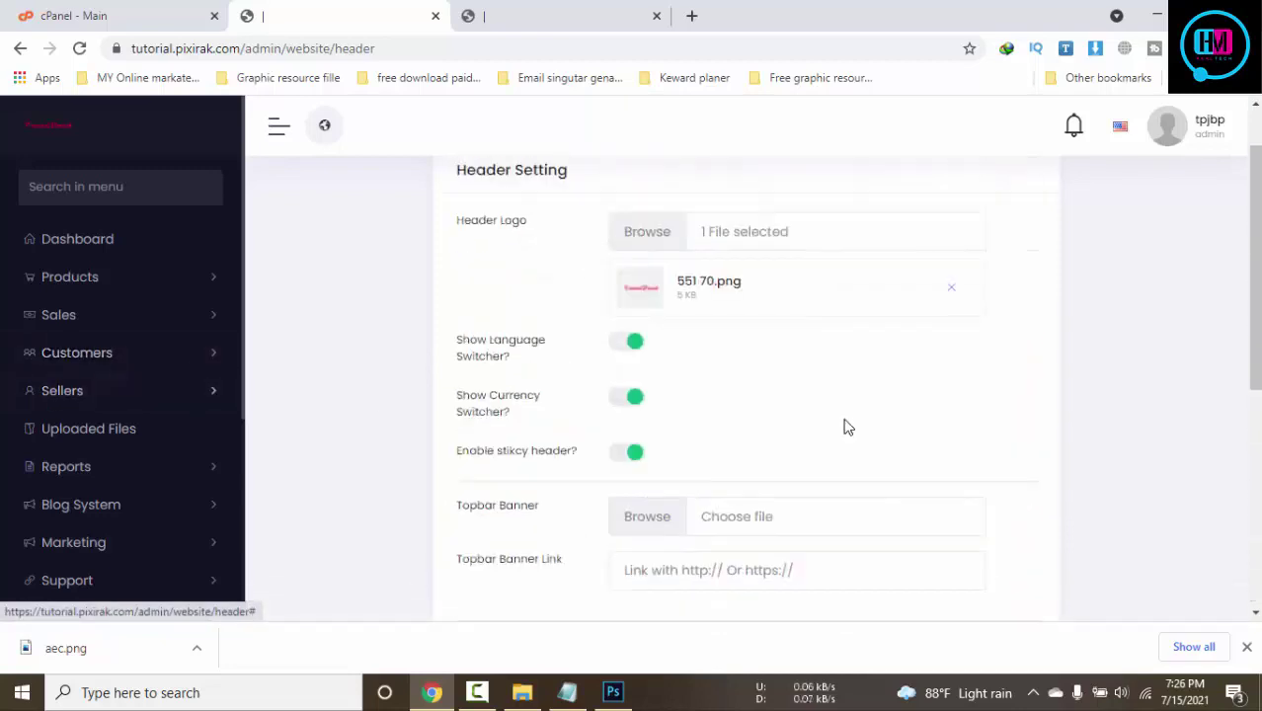
{"action": "left_click", "coordinate": [750, 526]}
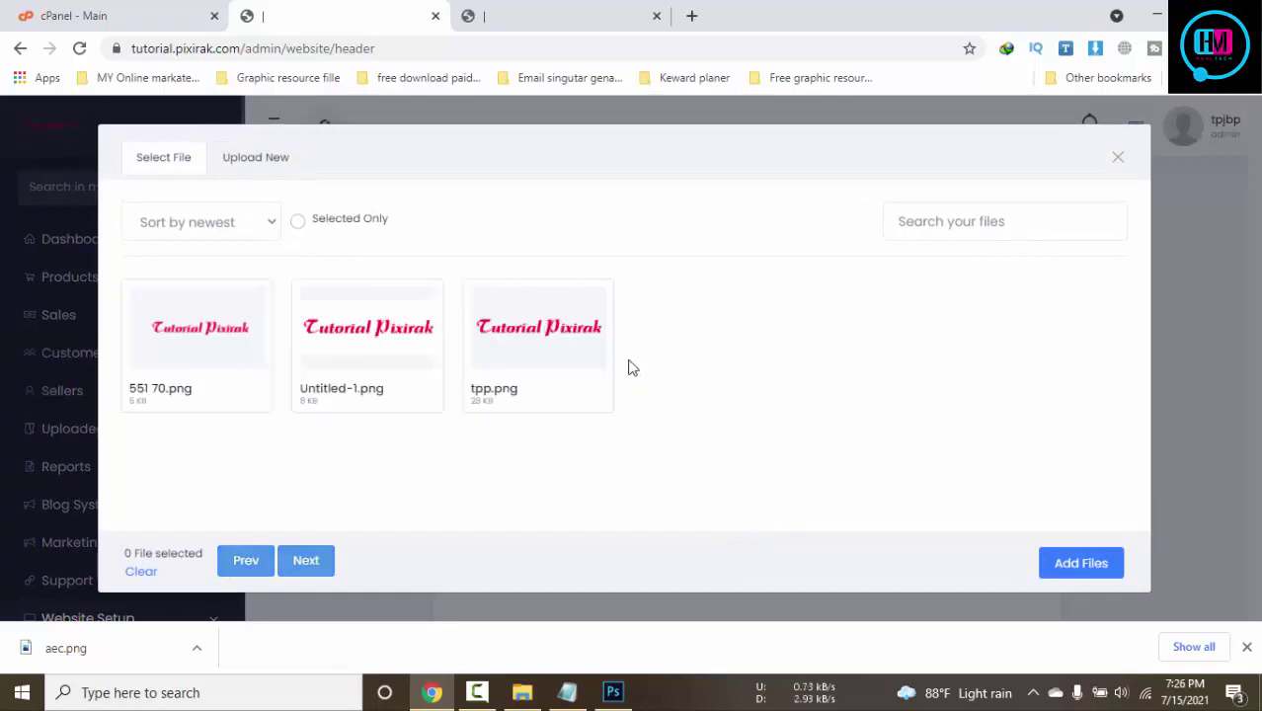
{"action": "left_click", "coordinate": [578, 336]}
{"action": "left_click", "coordinate": [1081, 563]}
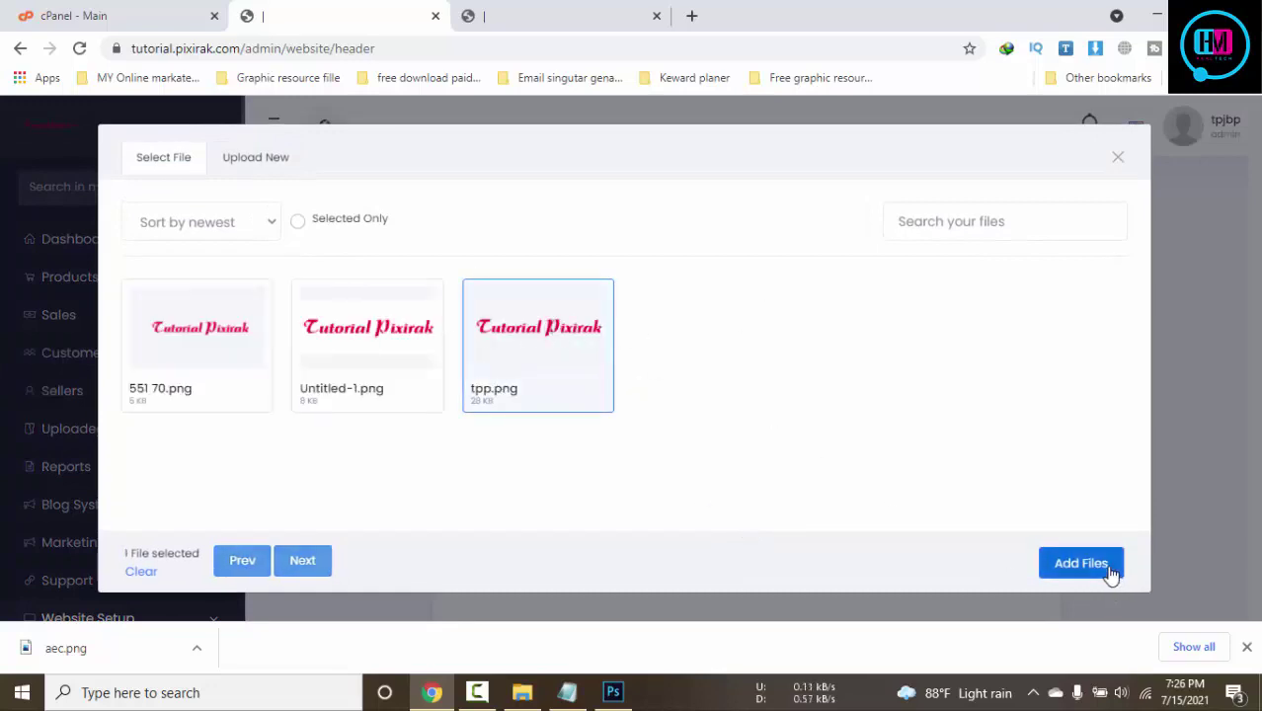
Save the header settings and reload the storefront to see the tpp.png banner
{"action": "scroll", "coordinate": [1015, 535], "scroll_direction": "down", "scroll_amount": 2}
{"action": "scroll", "coordinate": [1014, 535], "scroll_direction": "down", "scroll_amount": 4}
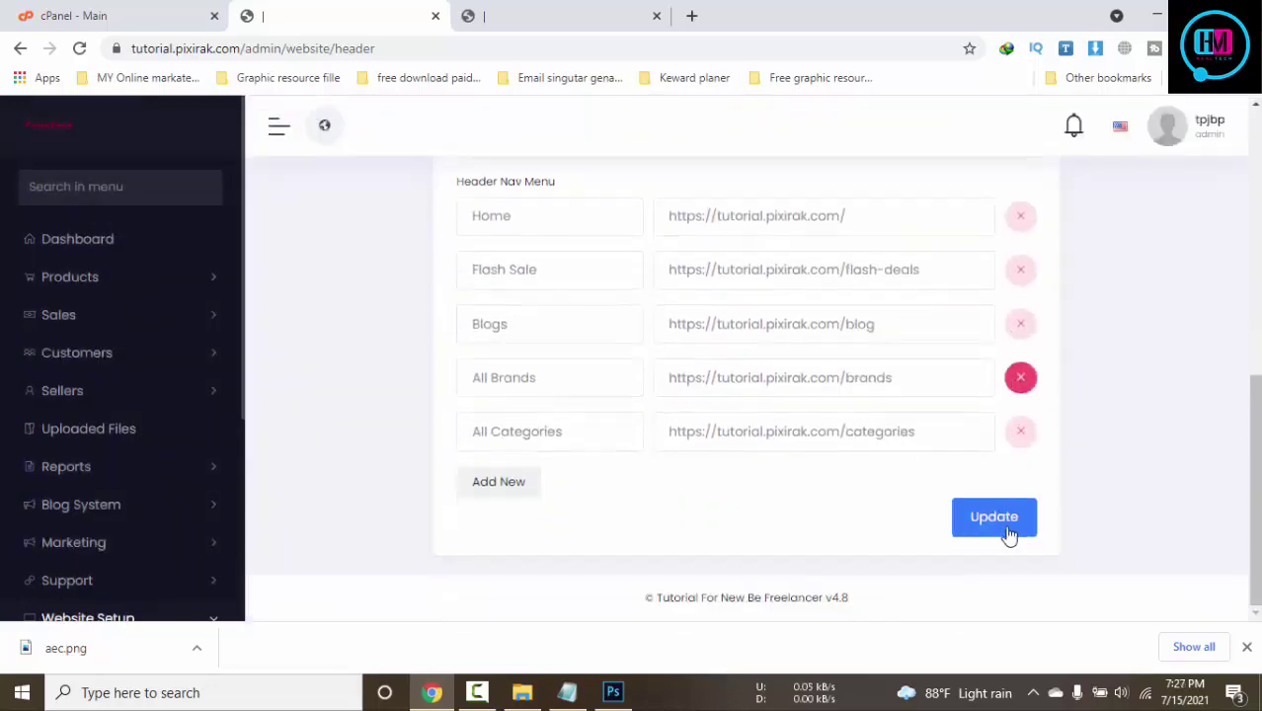
{"action": "left_click", "coordinate": [1008, 533]}
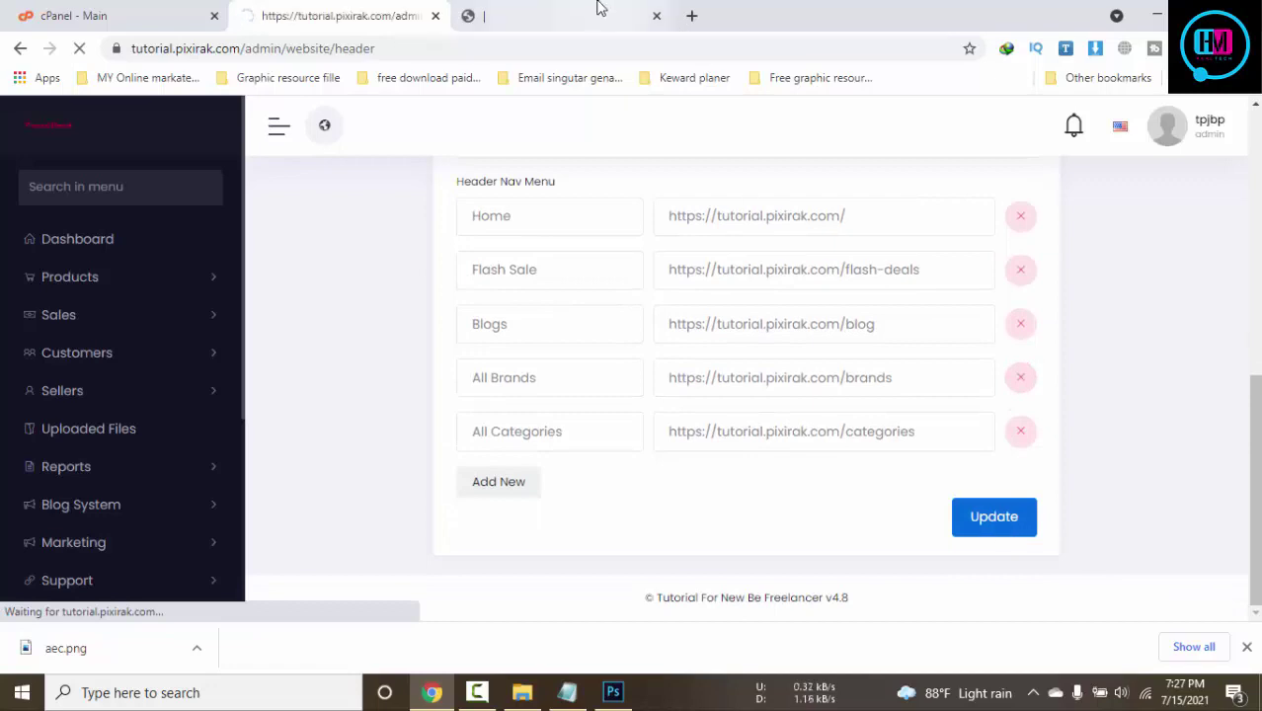
{"action": "left_click", "coordinate": [598, 9]}
{"action": "key", "text": "F5"}
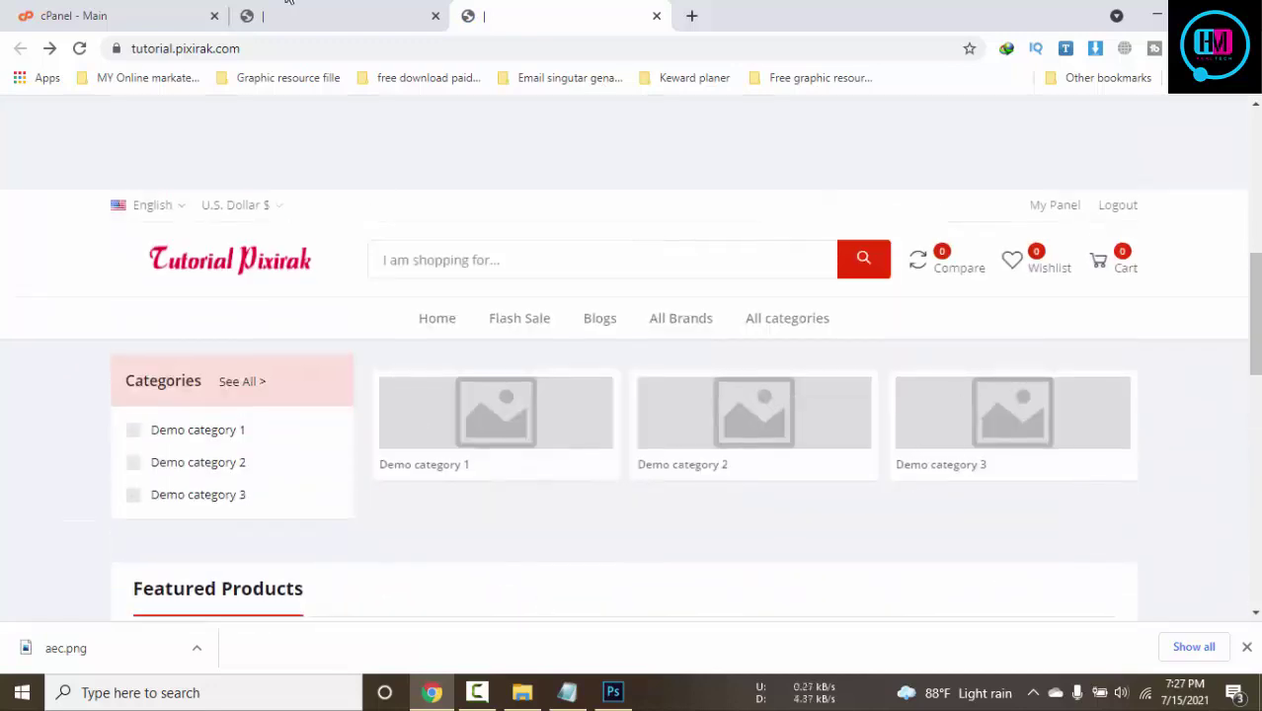
{"action": "left_click", "coordinate": [291, 8]}
Remove tpp.png from the Topbar Banner and save the header settings again
{"action": "scroll", "coordinate": [816, 468], "scroll_direction": "down", "scroll_amount": 2}
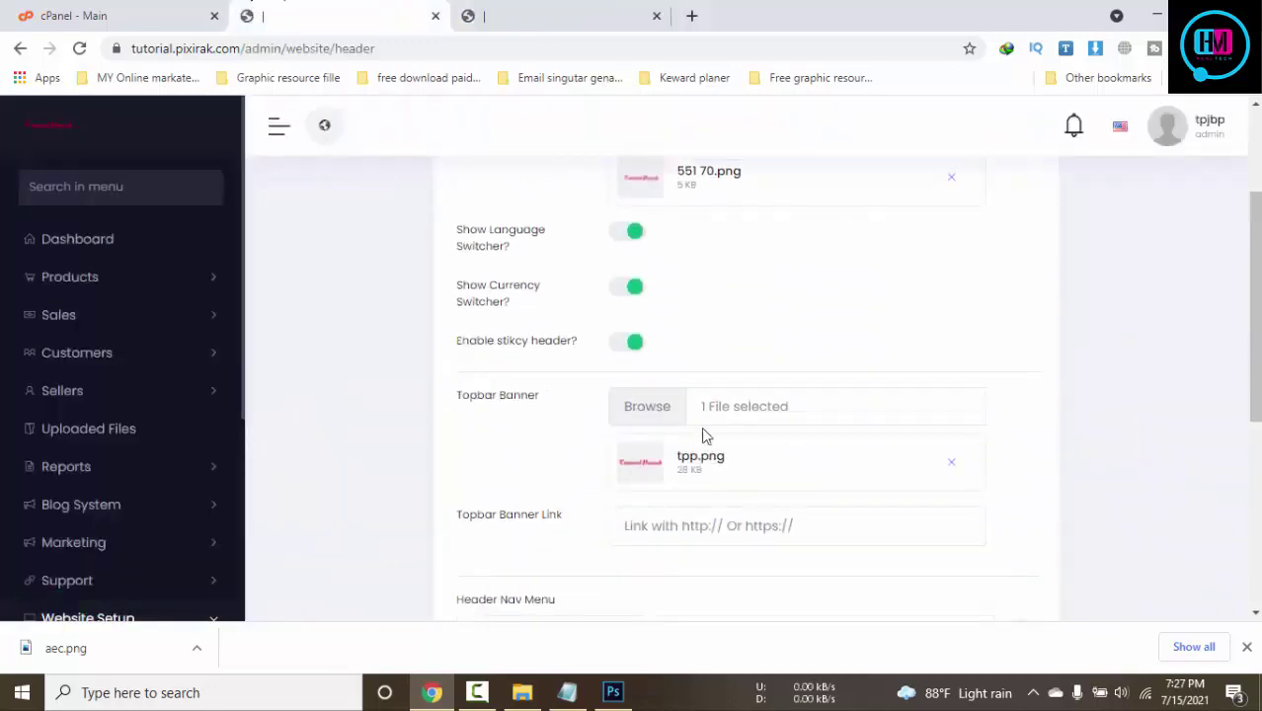
{"action": "left_click", "coordinate": [950, 465]}
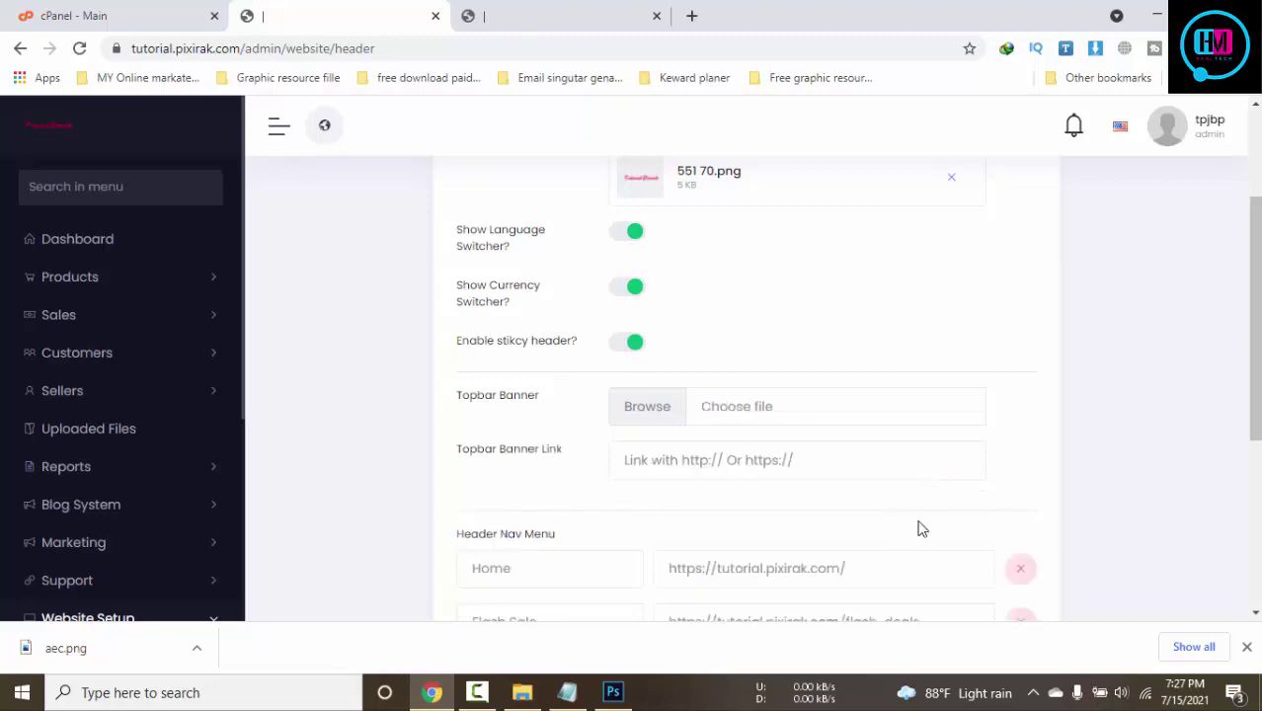
{"action": "scroll", "coordinate": [1071, 499], "scroll_direction": "down", "scroll_amount": 4}
{"action": "left_click", "coordinate": [997, 519]}
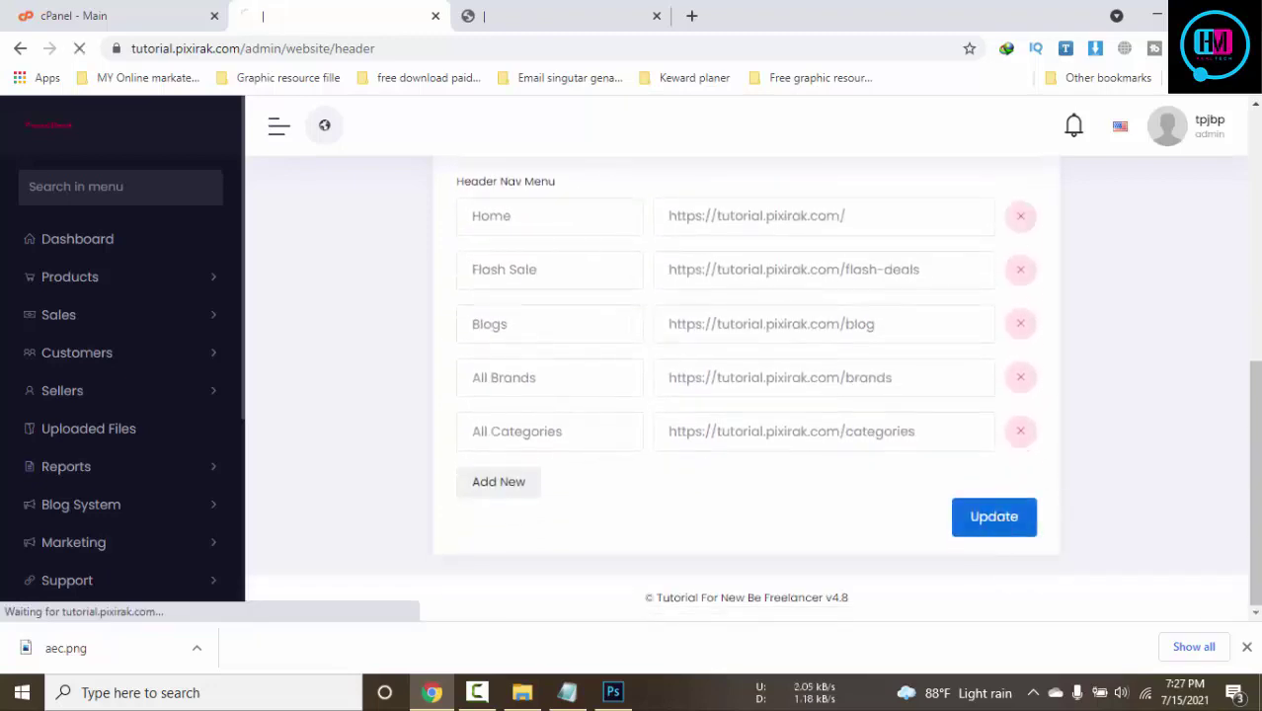
{"action": "left_click", "coordinate": [1245, 647]}
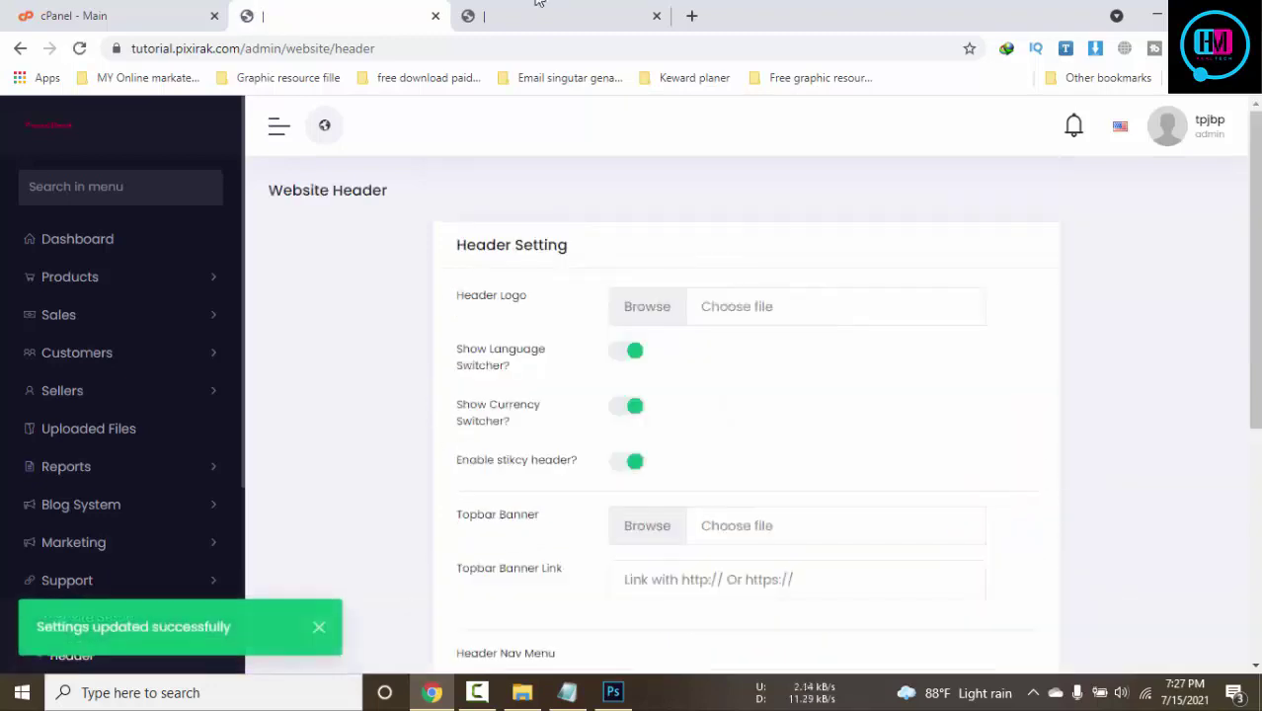
{"action": "key", "text": "ctrl+Tab"}
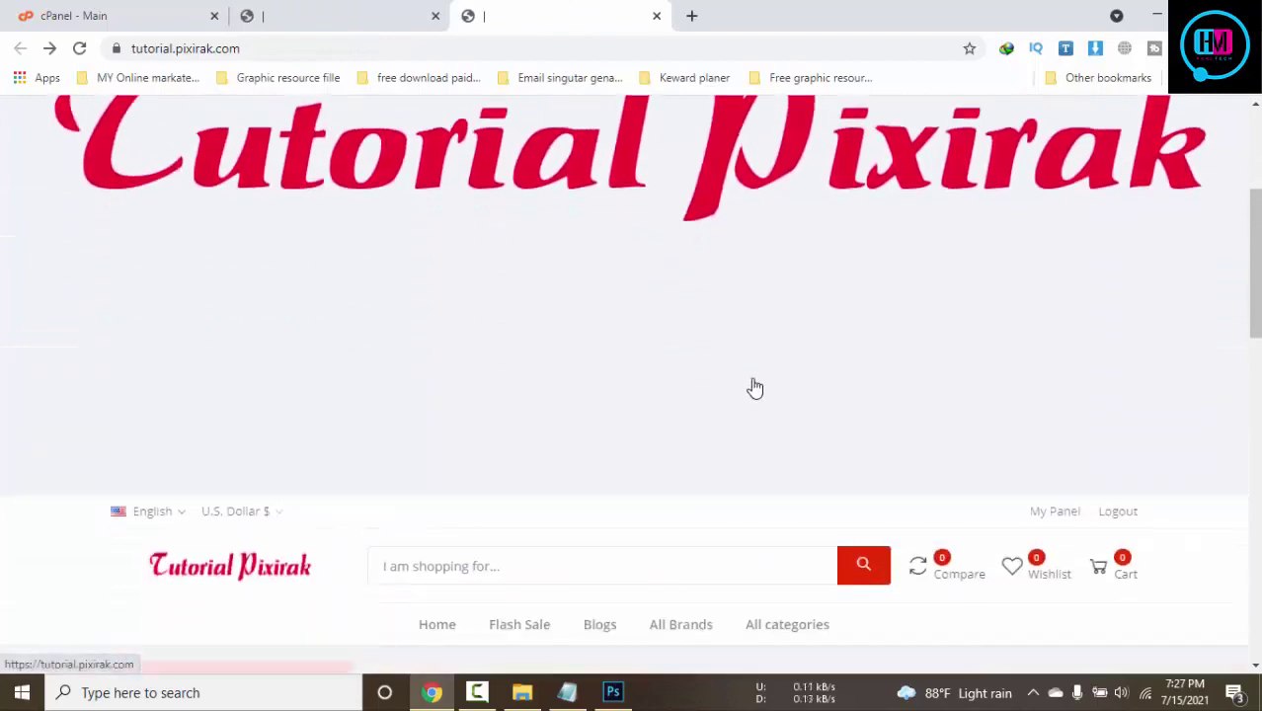
{"action": "left_click", "coordinate": [755, 388]}
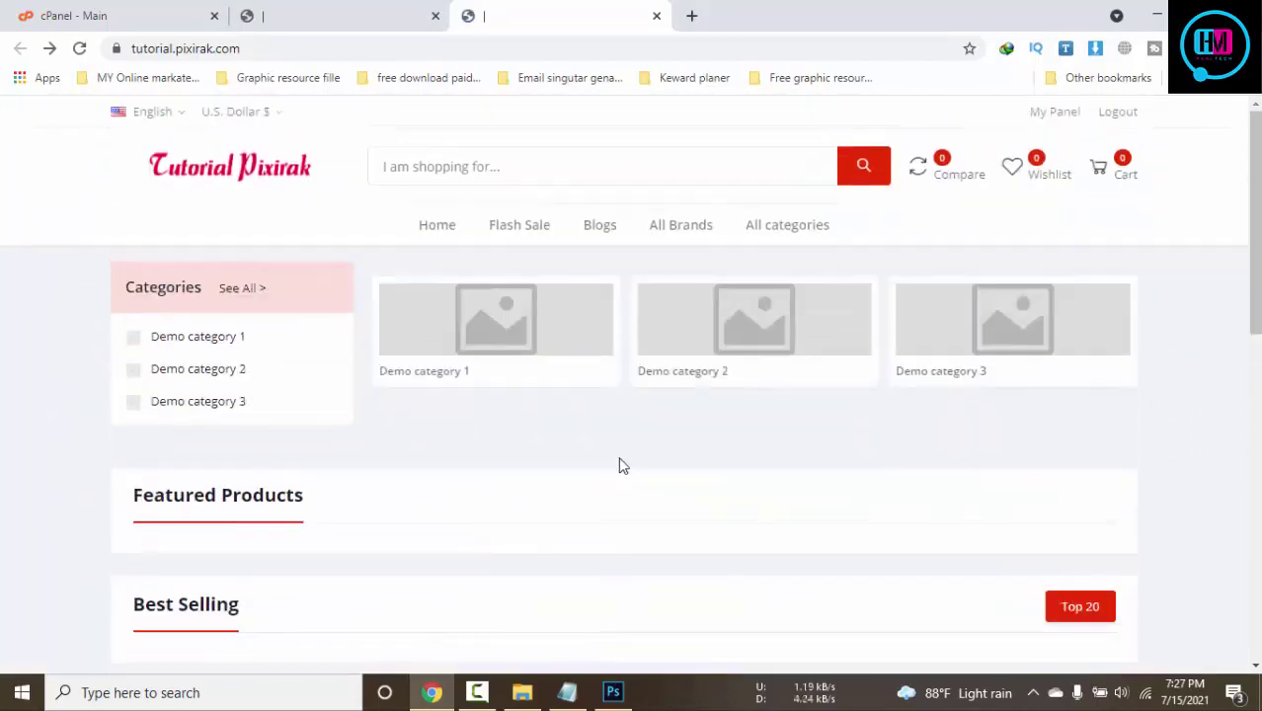
{"action": "left_click", "coordinate": [382, 20]}
{"action": "scroll", "coordinate": [407, 440], "scroll_direction": "down", "scroll_amount": 5}
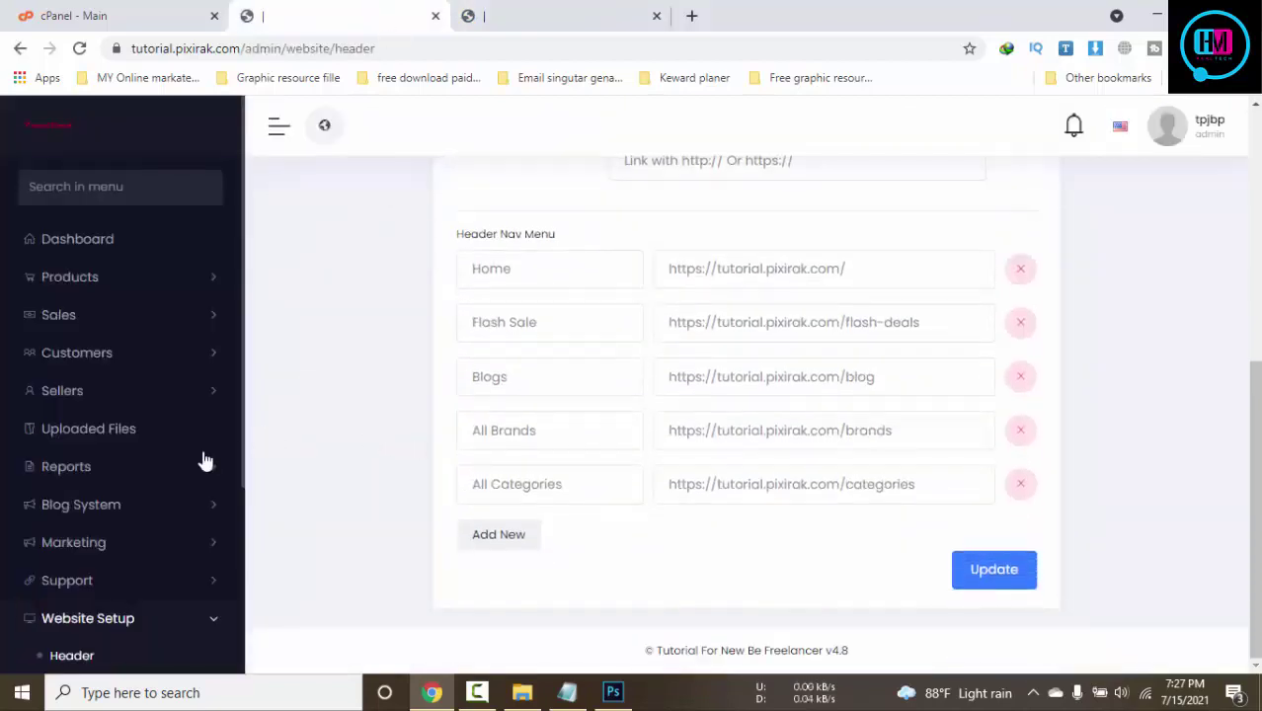
{"action": "scroll", "coordinate": [202, 462], "scroll_direction": "down", "scroll_amount": 3}
{"action": "left_click", "coordinate": [530, 19]}
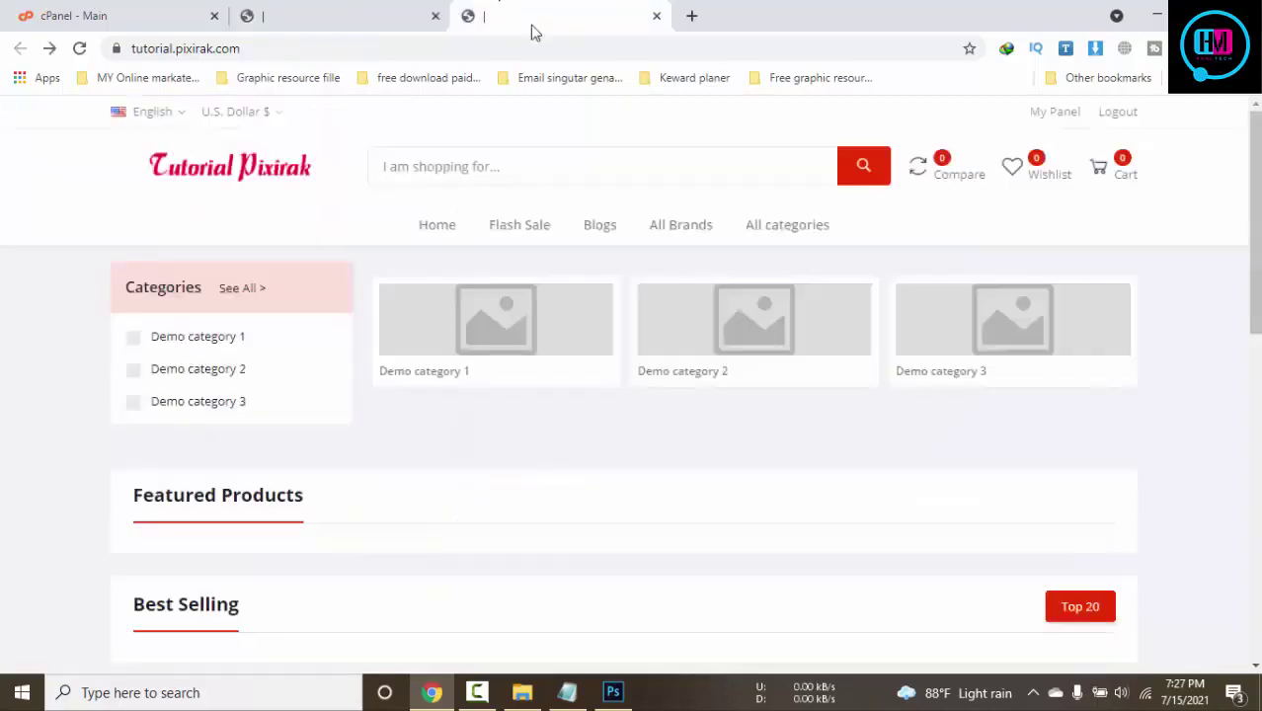
{"action": "scroll", "coordinate": [1158, 404], "scroll_direction": "down", "scroll_amount": 10}
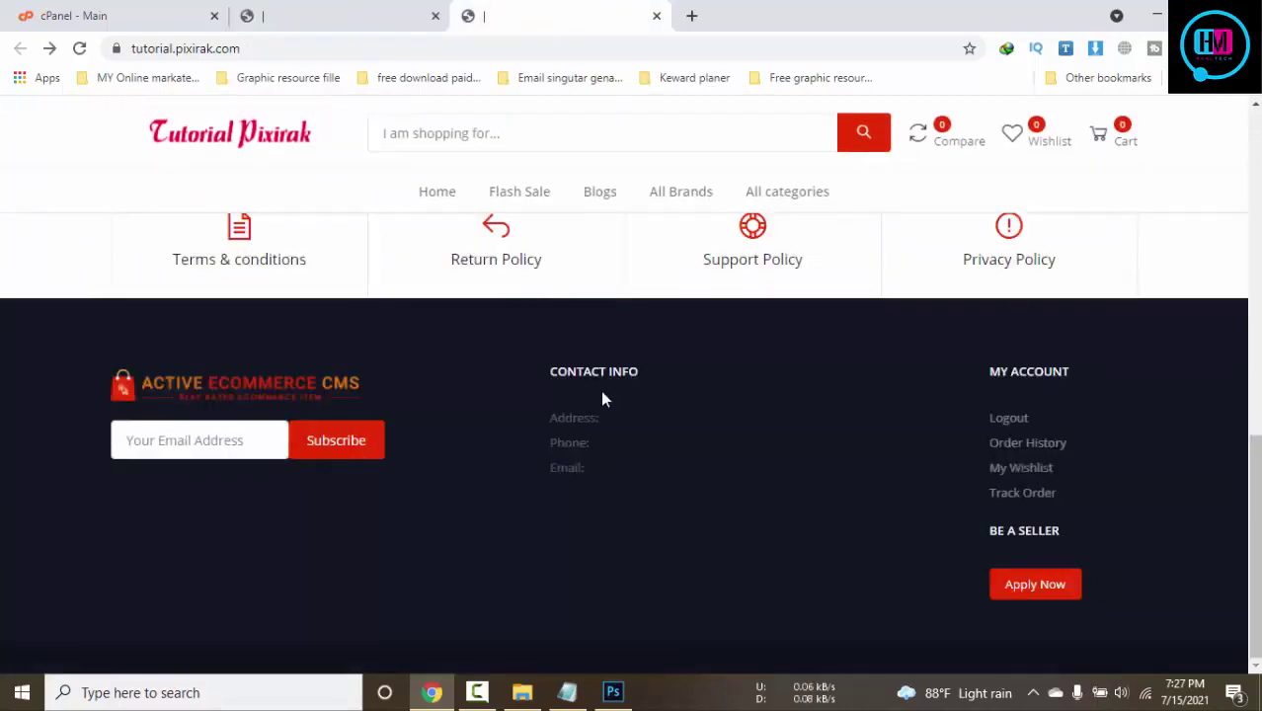
{"action": "left_click", "coordinate": [333, 12]}
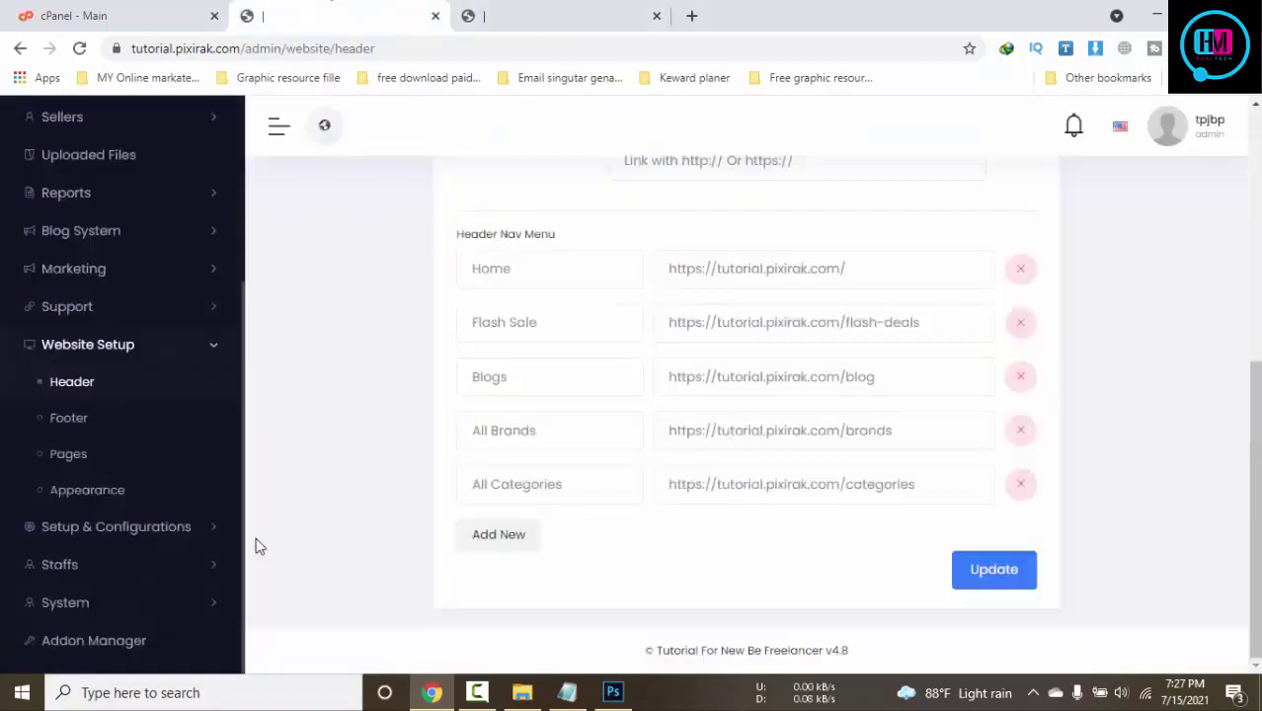
Open the Footer settings page and compare it with the storefront footer
{"action": "left_click", "coordinate": [89, 421]}
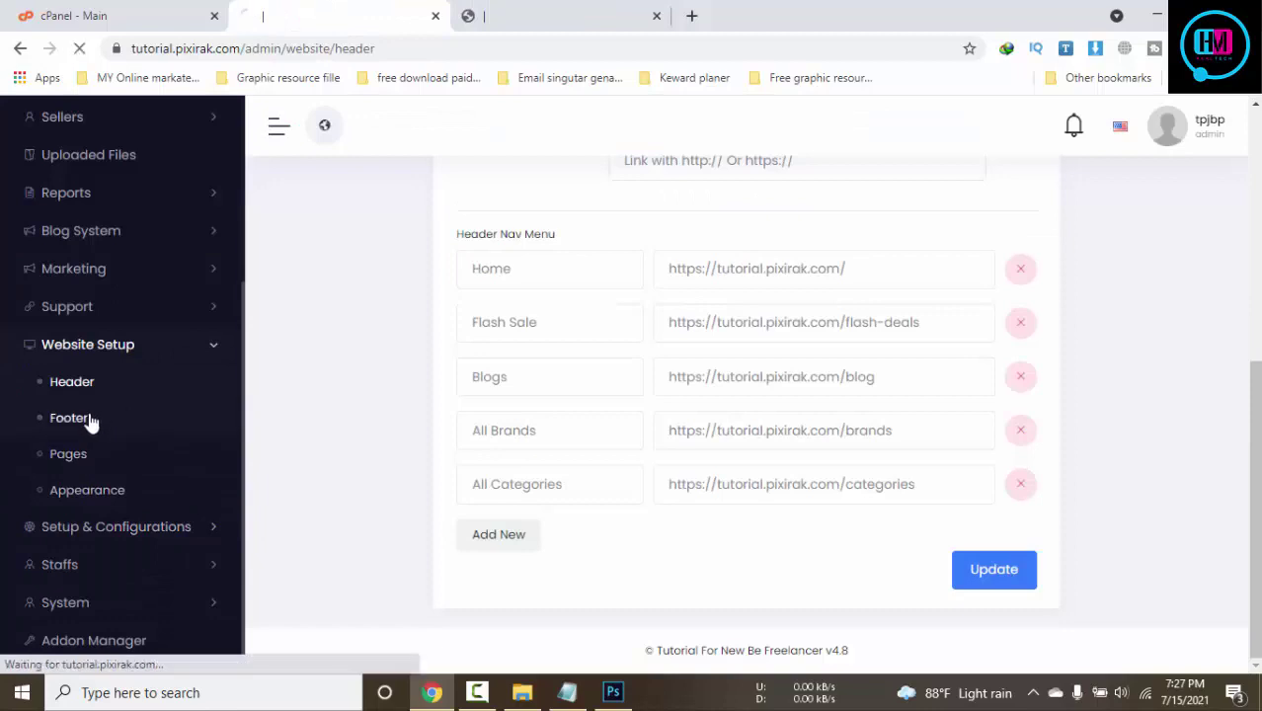
{"action": "key", "text": "ctrl+Tab"}
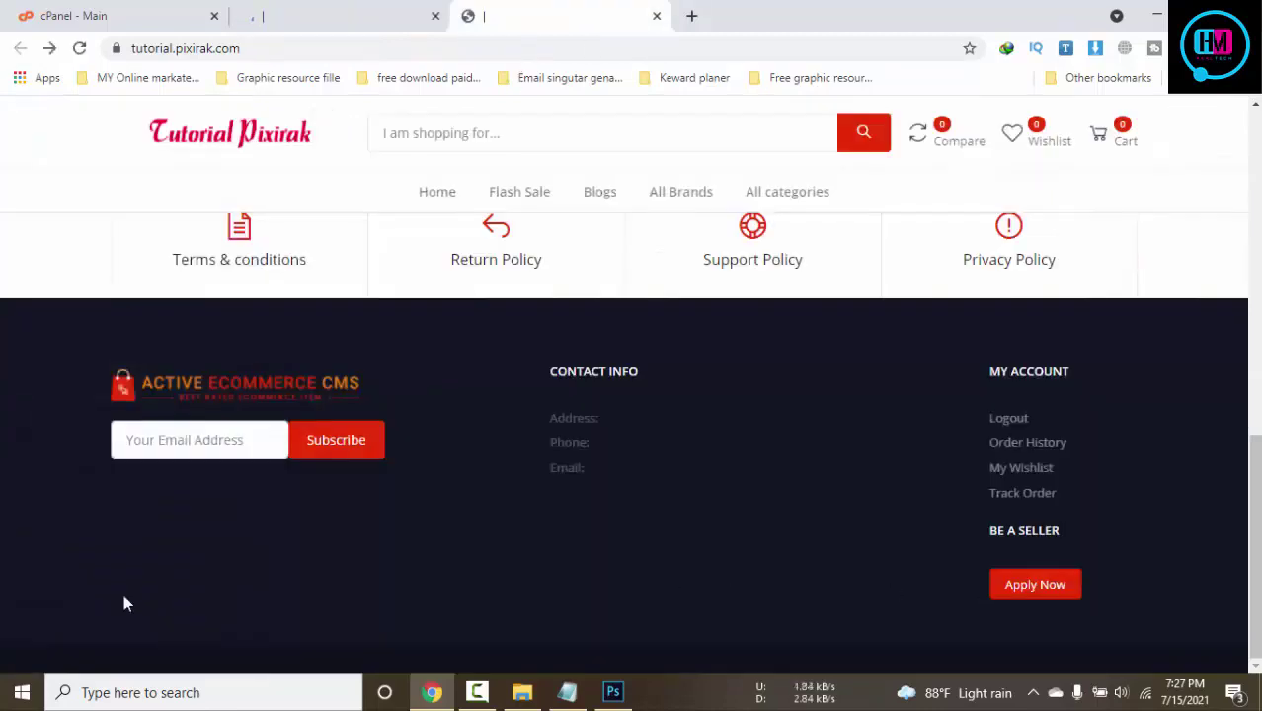
{"action": "left_click", "coordinate": [252, 12]}
{"action": "scroll", "coordinate": [553, 425], "scroll_direction": "down", "scroll_amount": 2}
{"action": "scroll", "coordinate": [560, 459], "scroll_direction": "up", "scroll_amount": 1}
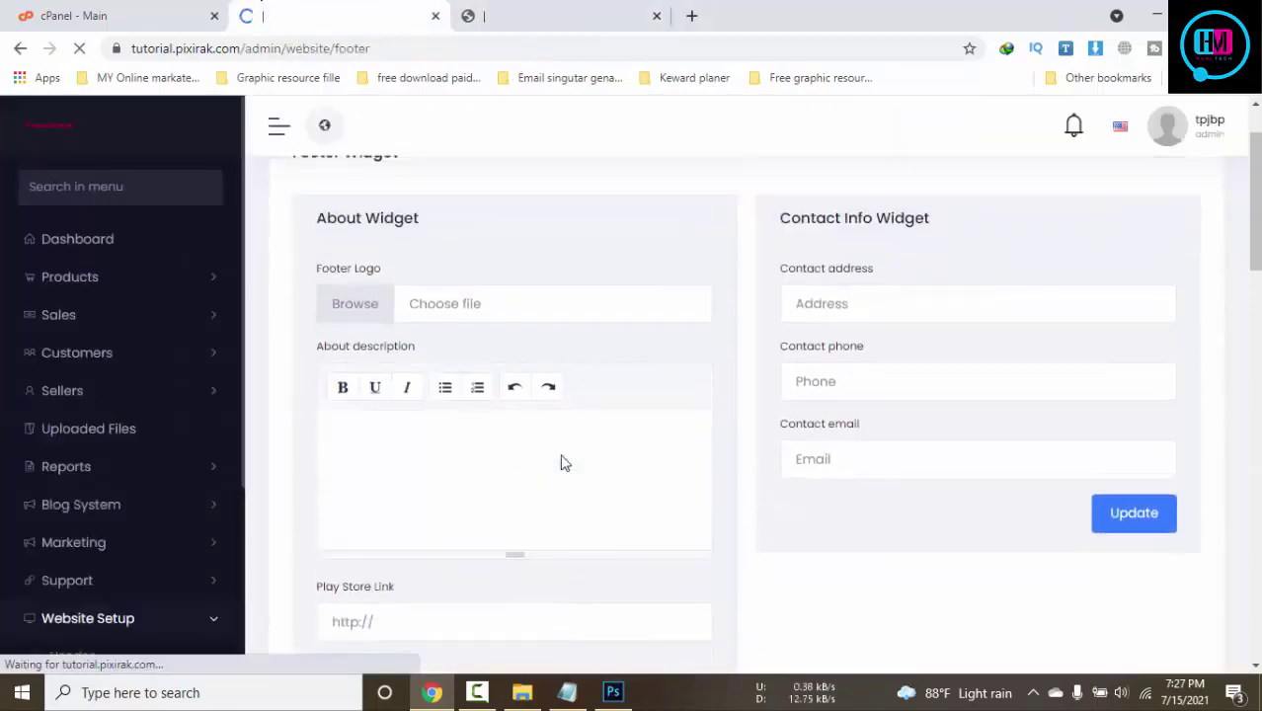
Set Untitled-1.png as the Footer Logo
{"action": "left_click", "coordinate": [491, 315]}
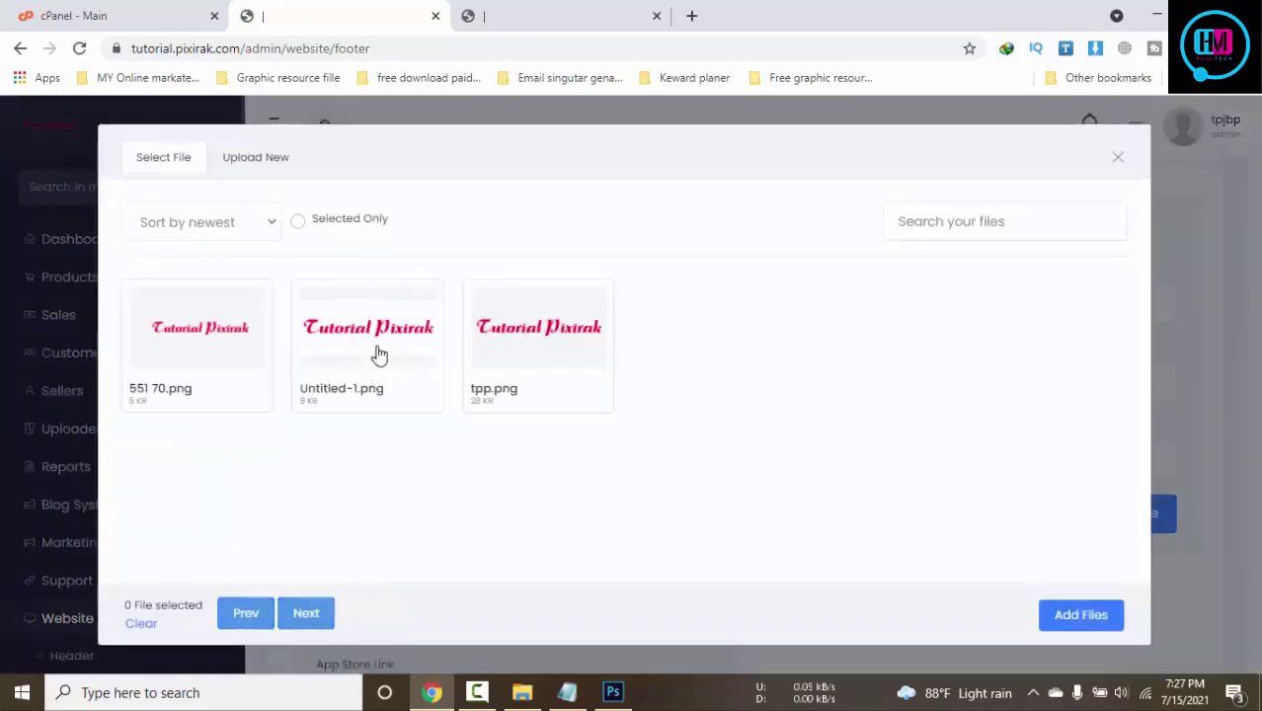
{"action": "left_click", "coordinate": [380, 354]}
{"action": "left_click", "coordinate": [1080, 618]}
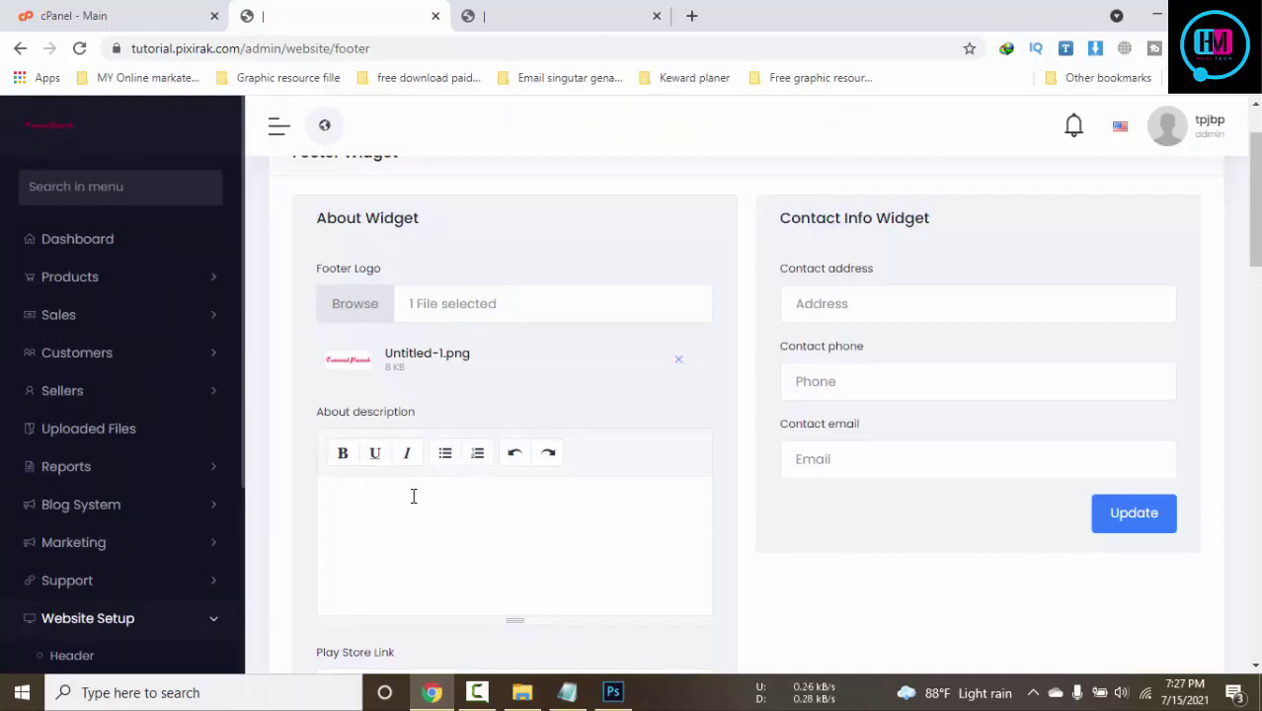
Fill the About description with repeated placeholder company text
{"action": "type", "text": "y"}
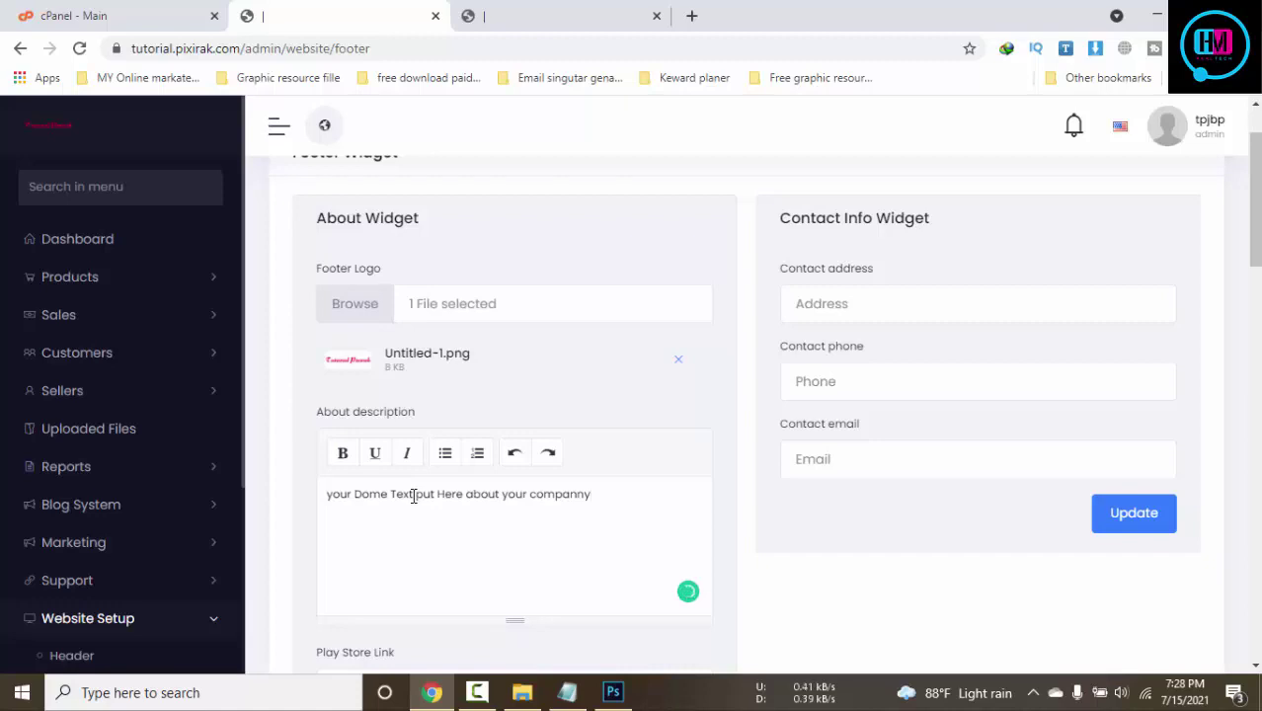
{"action": "triple_click", "coordinate": [414, 497]}
{"action": "left_click", "coordinate": [599, 491]}
{"action": "key", "text": "Return"}
{"action": "type", "text": "your Dome Text put Here about your companny"}
{"action": "type", "text": "your Dome Text put Here about your companny"}
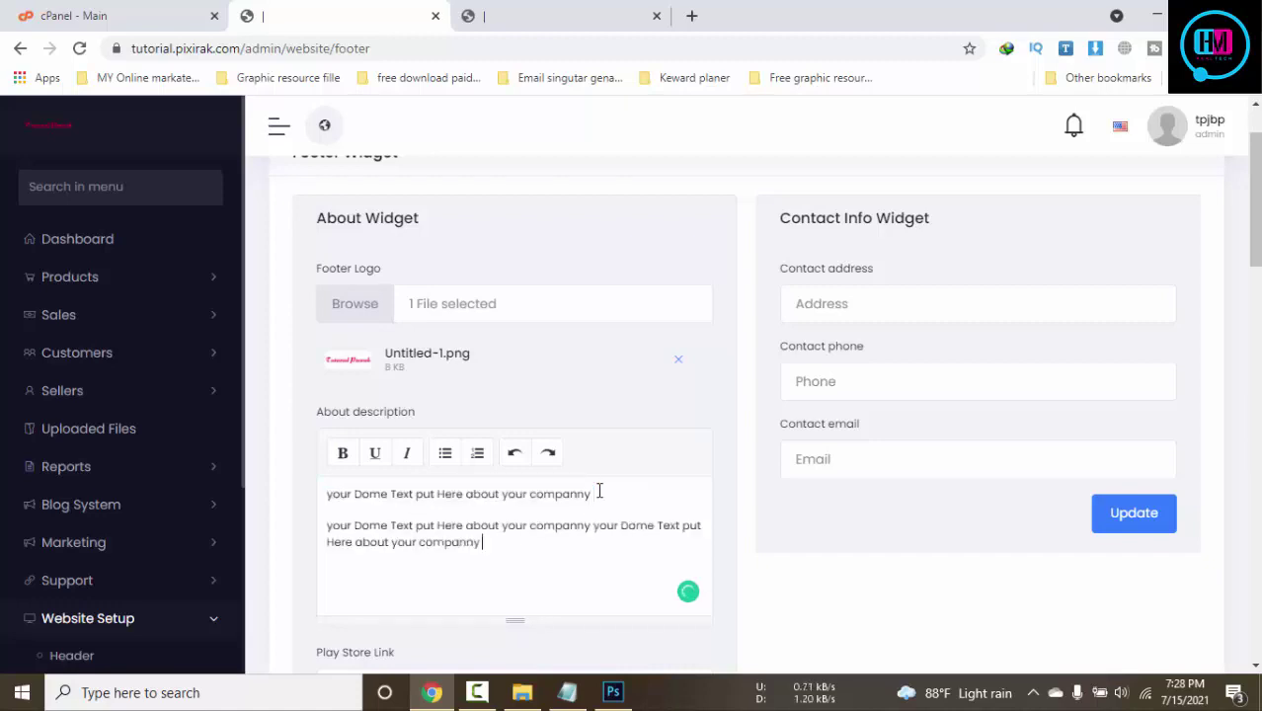
{"action": "type", "text": "your Dome Text put Here about your companny"}
{"action": "type", "text": "your Dome Text put Here about your companny"}
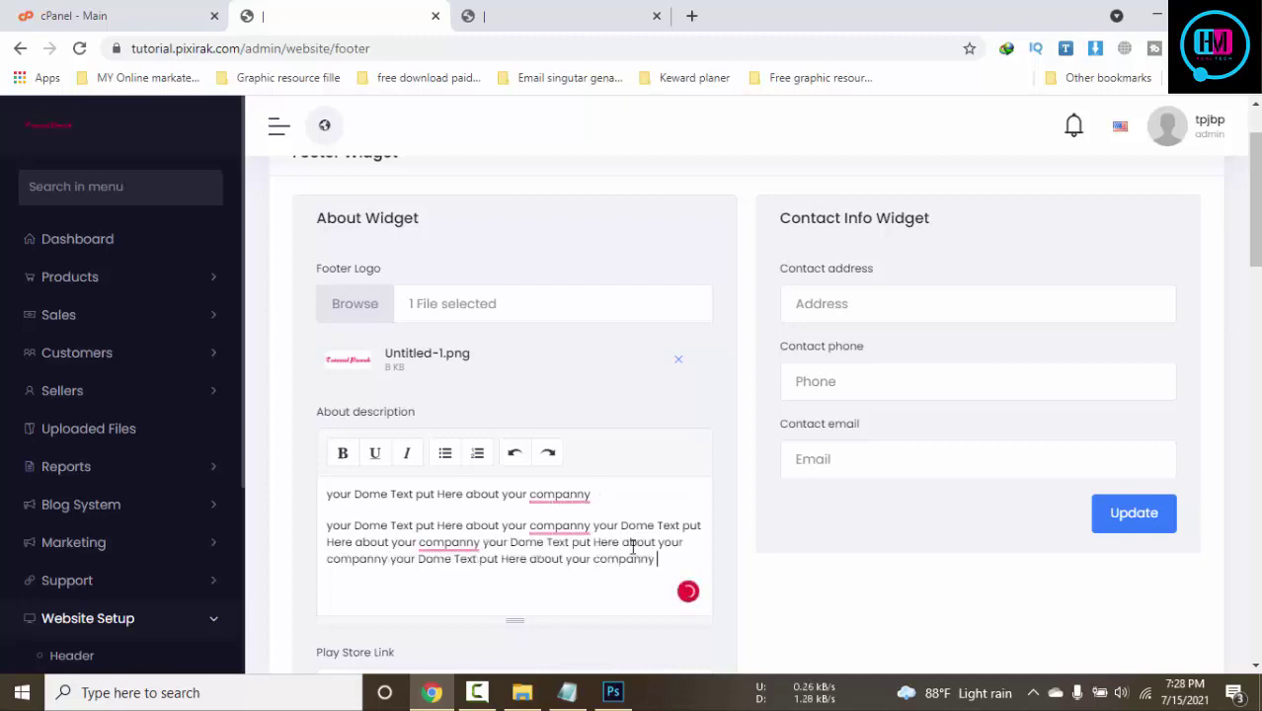
Fill the contact address and phone from autofill suggestions and begin the contact e-mail
{"action": "left_click", "coordinate": [928, 306]}
{"action": "left_click", "coordinate": [889, 348]}
{"action": "left_click", "coordinate": [907, 381]}
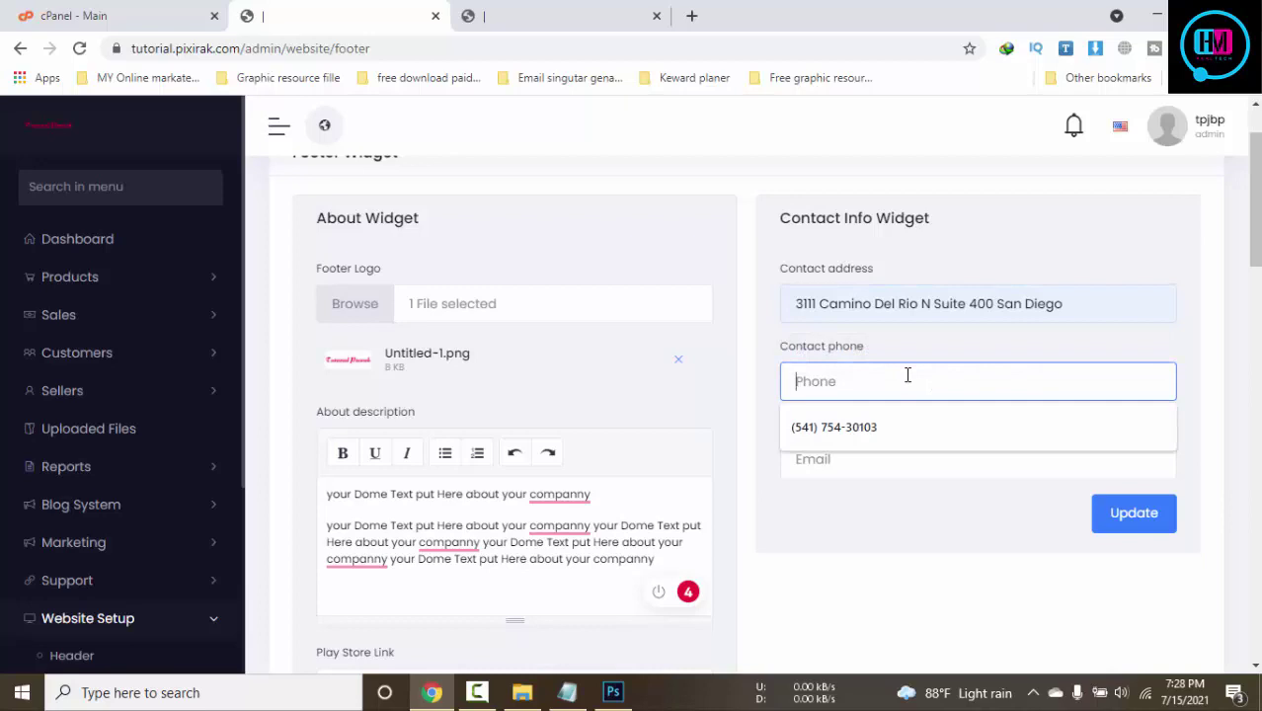
{"action": "left_click", "coordinate": [903, 429]}
{"action": "left_click", "coordinate": [890, 456]}
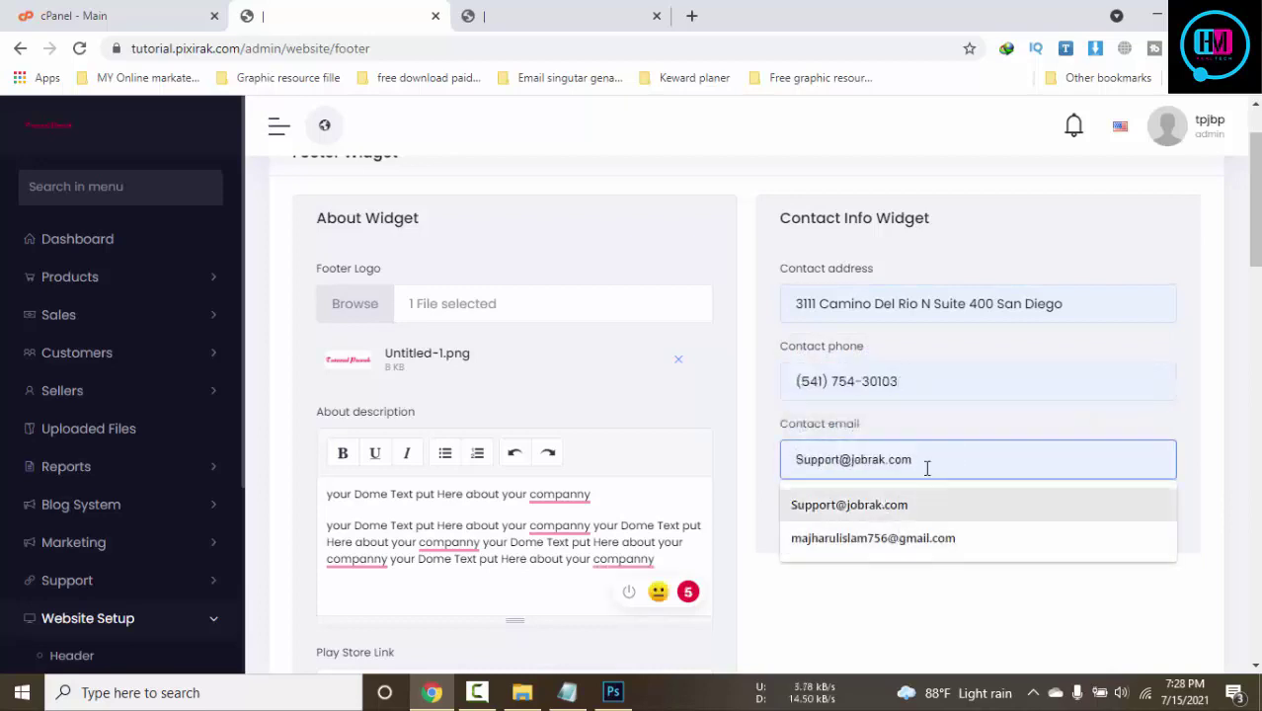
{"action": "type", "text": "fgfdgd"}
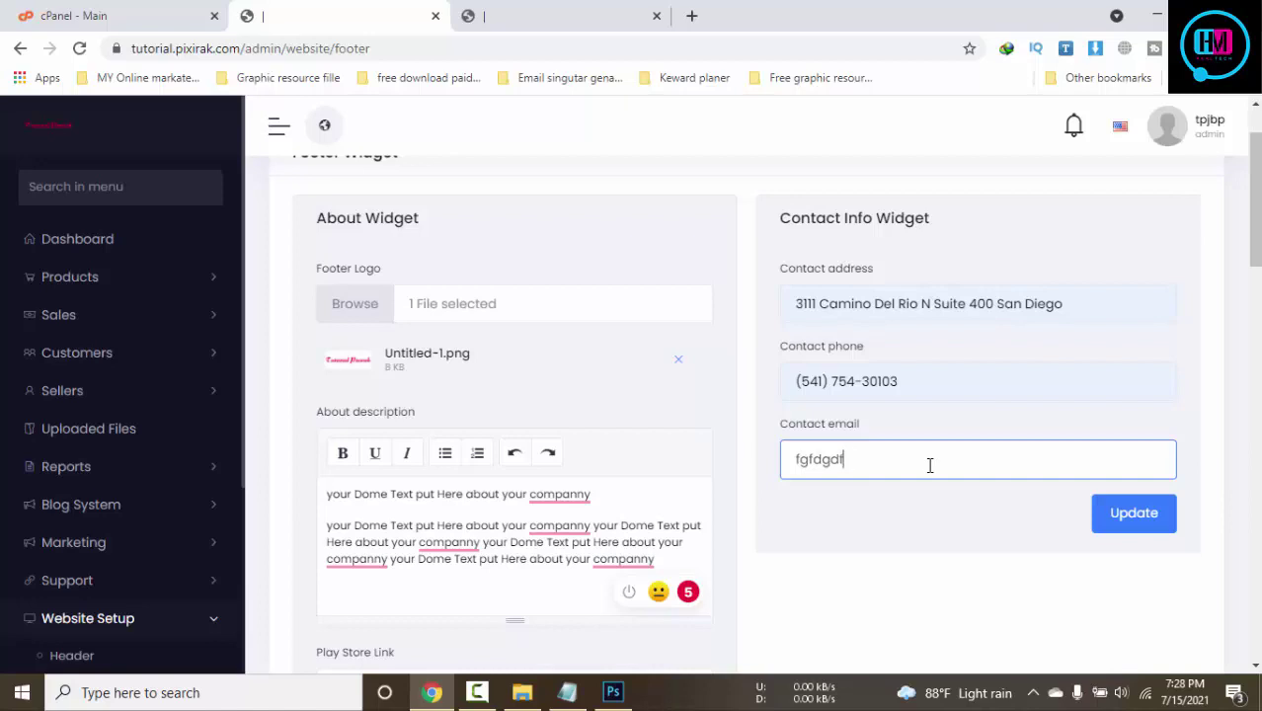
{"action": "key", "text": "ctrl+a"}
{"action": "type", "text": "tes@"}
Paste the admin e-mail from Notepad into Contact email and save the contact widget
{"action": "left_click", "coordinate": [567, 693]}
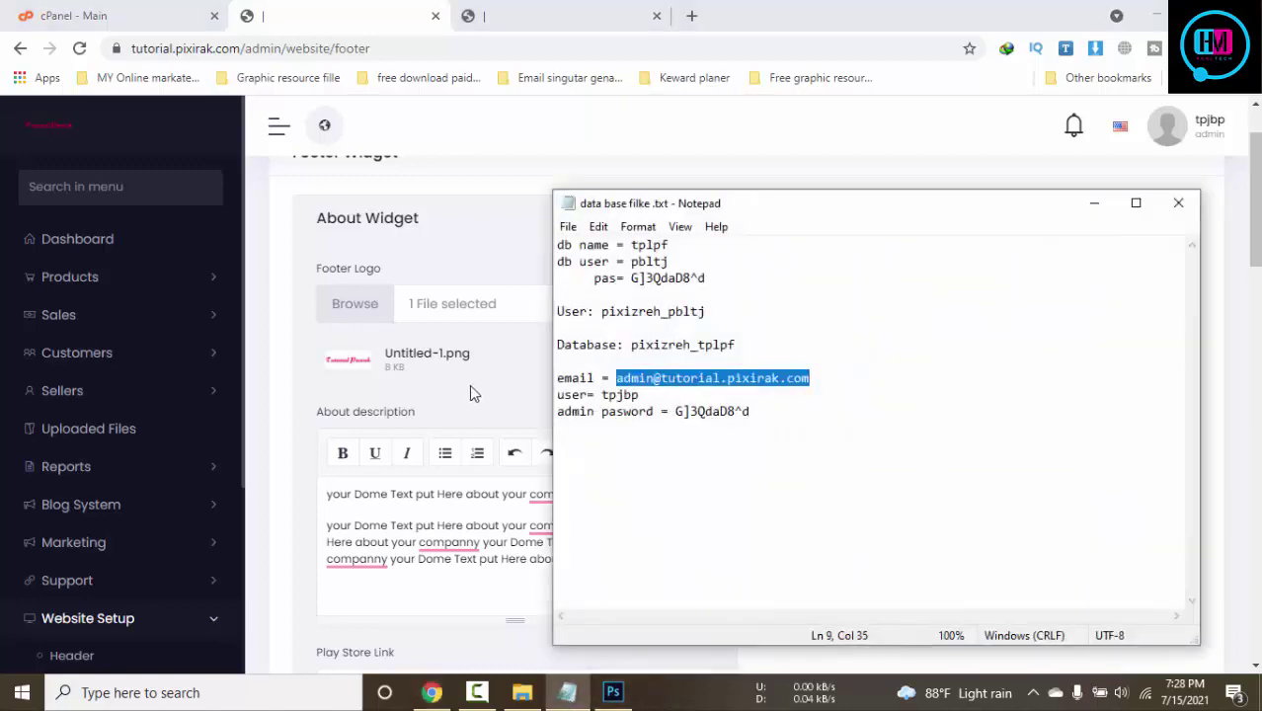
{"action": "key", "text": "alt+Tab"}
{"action": "left_click", "coordinate": [916, 458]}
{"action": "key", "text": "ctrl+a"}
{"action": "key", "text": "ctrl+v"}
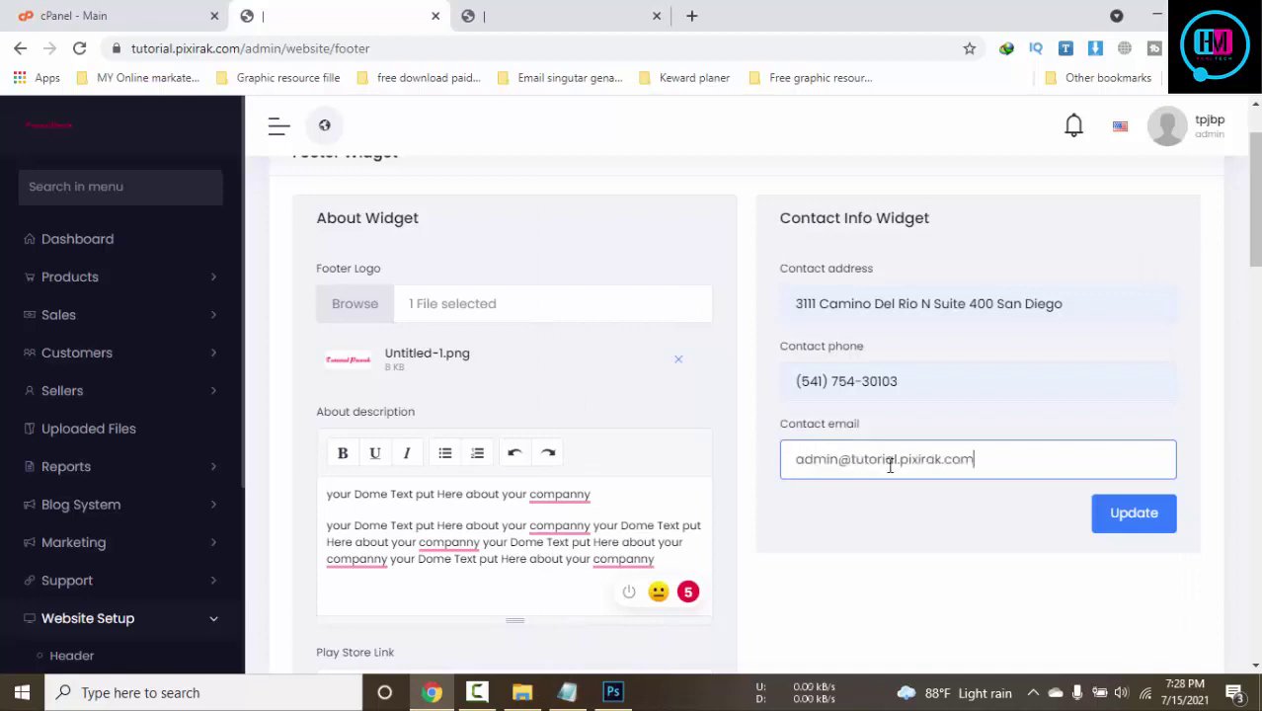
{"action": "left_click", "coordinate": [1134, 514]}
Save the About widget and check the updated footer on the storefront
{"action": "scroll", "coordinate": [747, 550], "scroll_direction": "down", "scroll_amount": 5}
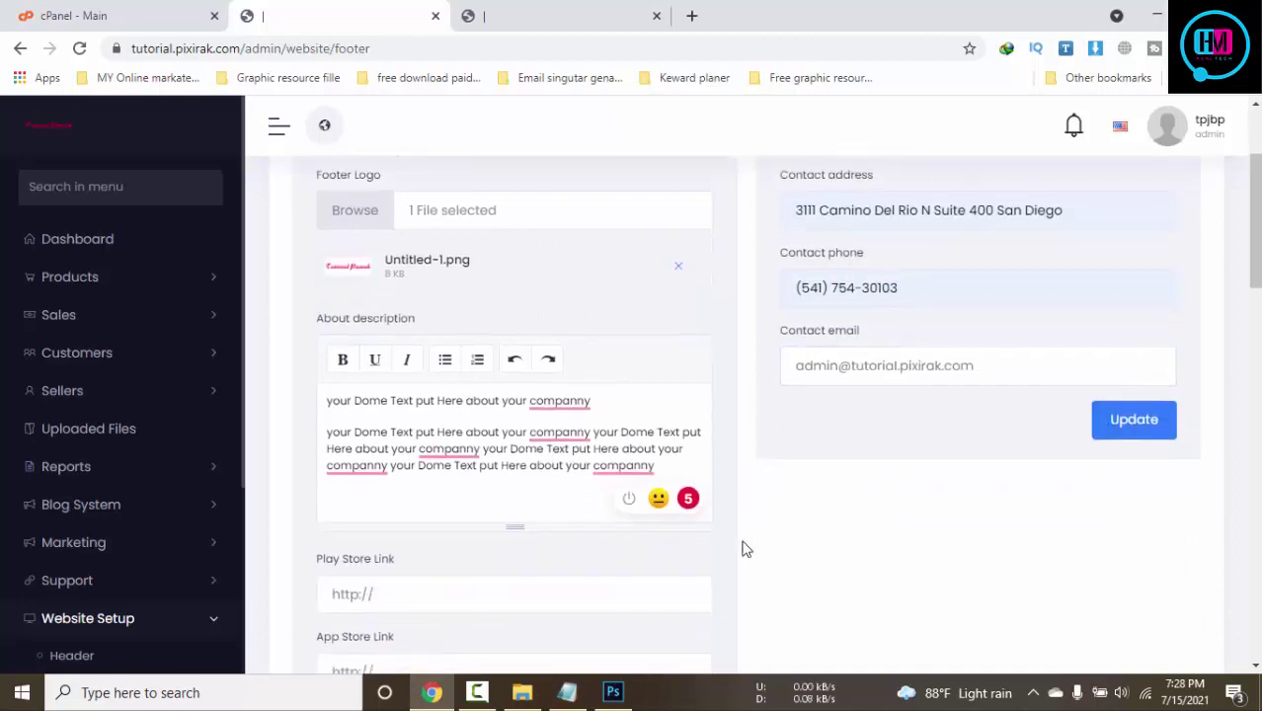
{"action": "scroll", "coordinate": [938, 493], "scroll_direction": "up", "scroll_amount": 2}
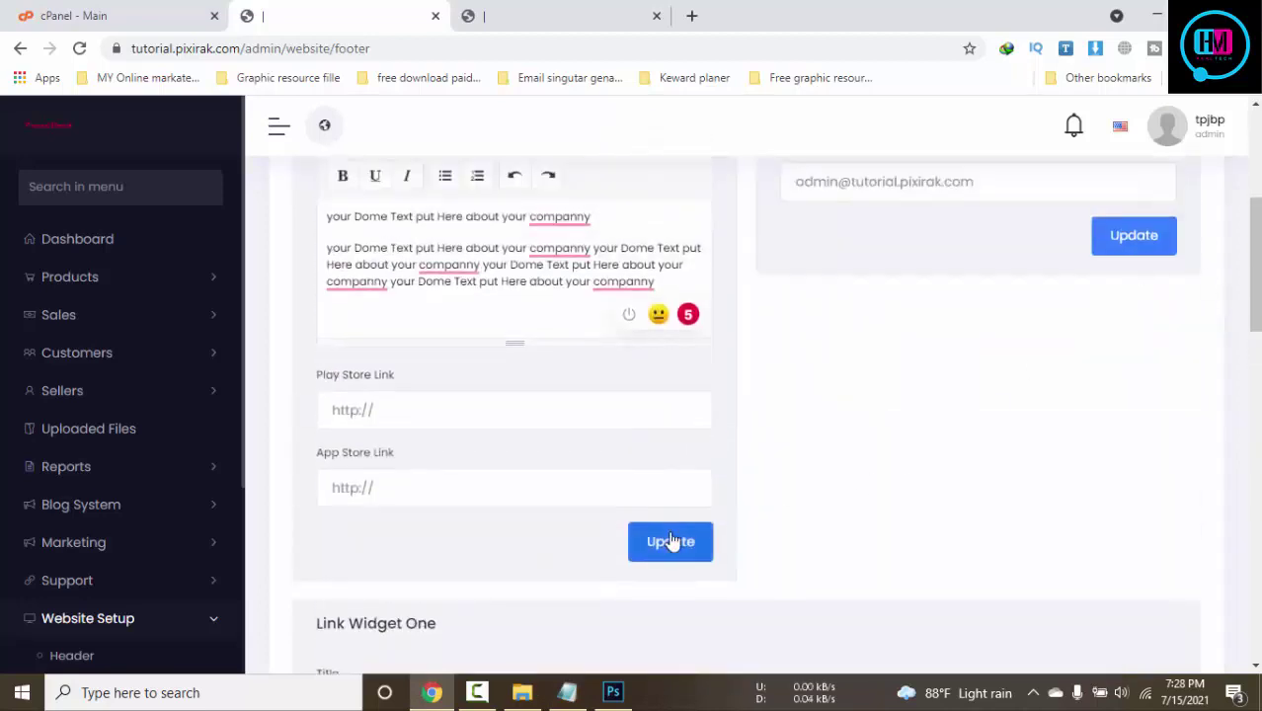
{"action": "left_click", "coordinate": [671, 541]}
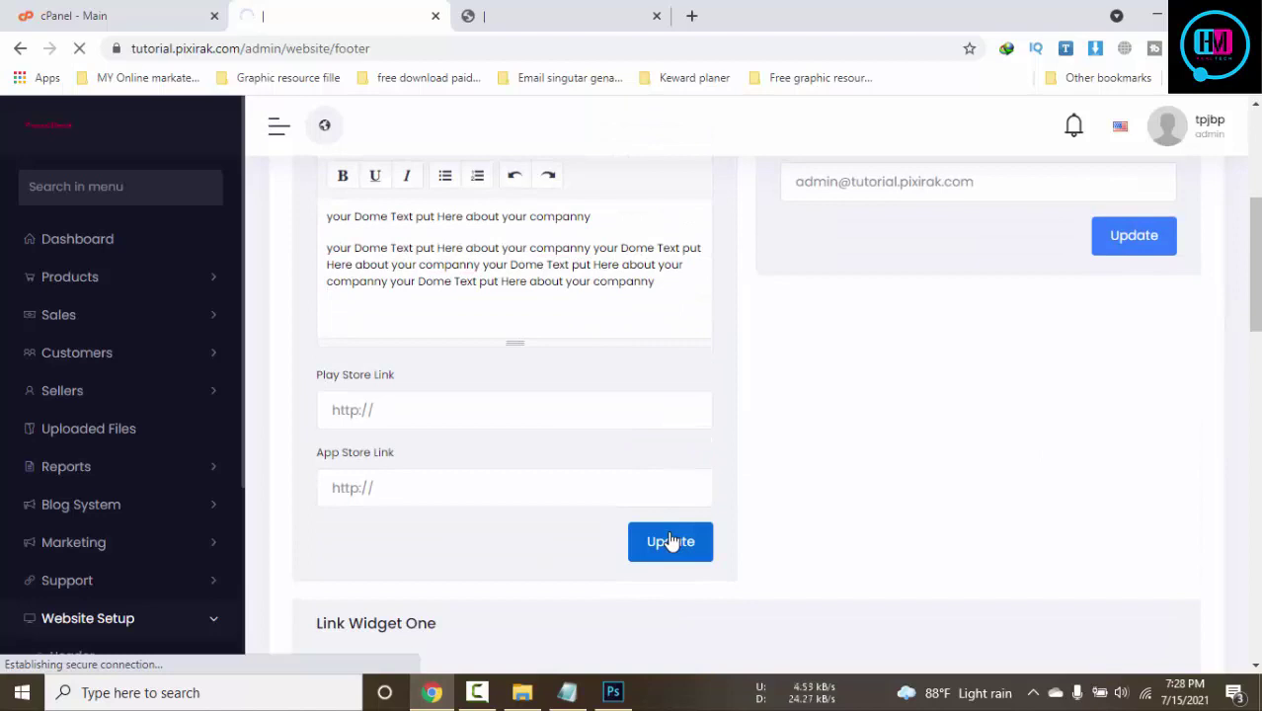
{"action": "left_click", "coordinate": [612, 10]}
{"action": "left_click", "coordinate": [393, 10]}
{"action": "left_click", "coordinate": [549, 10]}
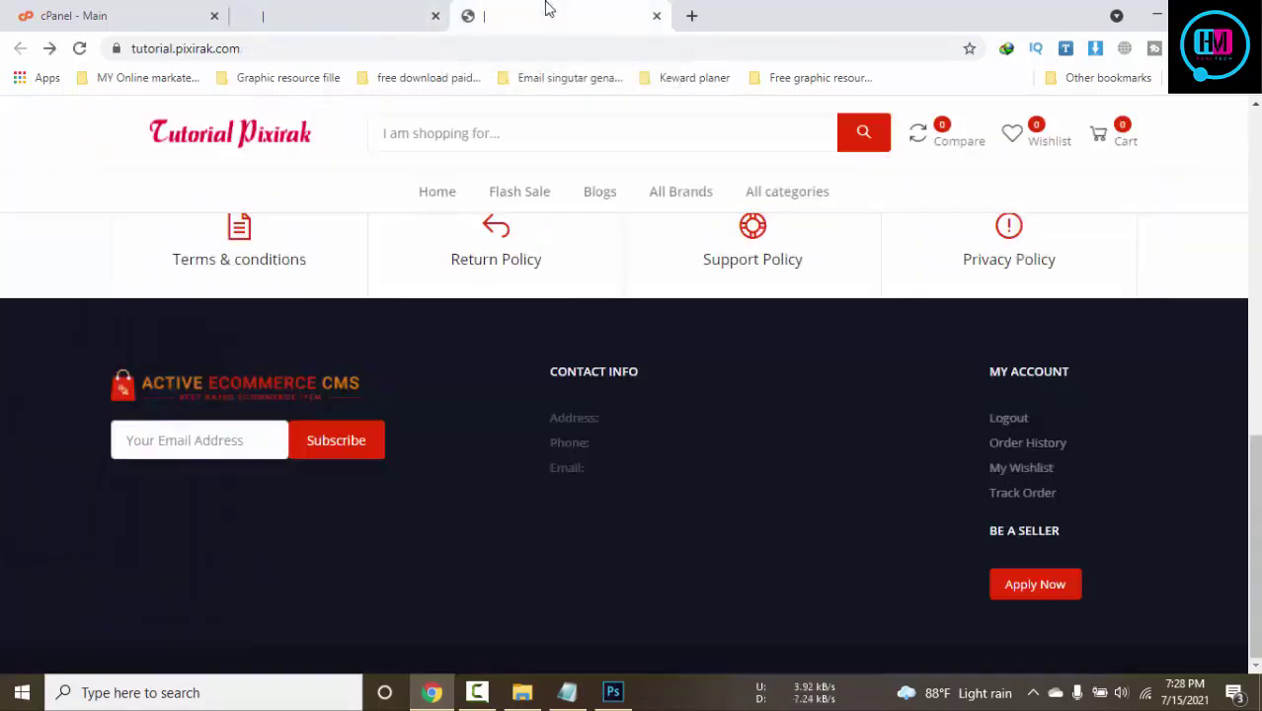
{"action": "scroll", "coordinate": [719, 432], "scroll_direction": "up", "scroll_amount": 10}
{"action": "left_click", "coordinate": [306, 8]}
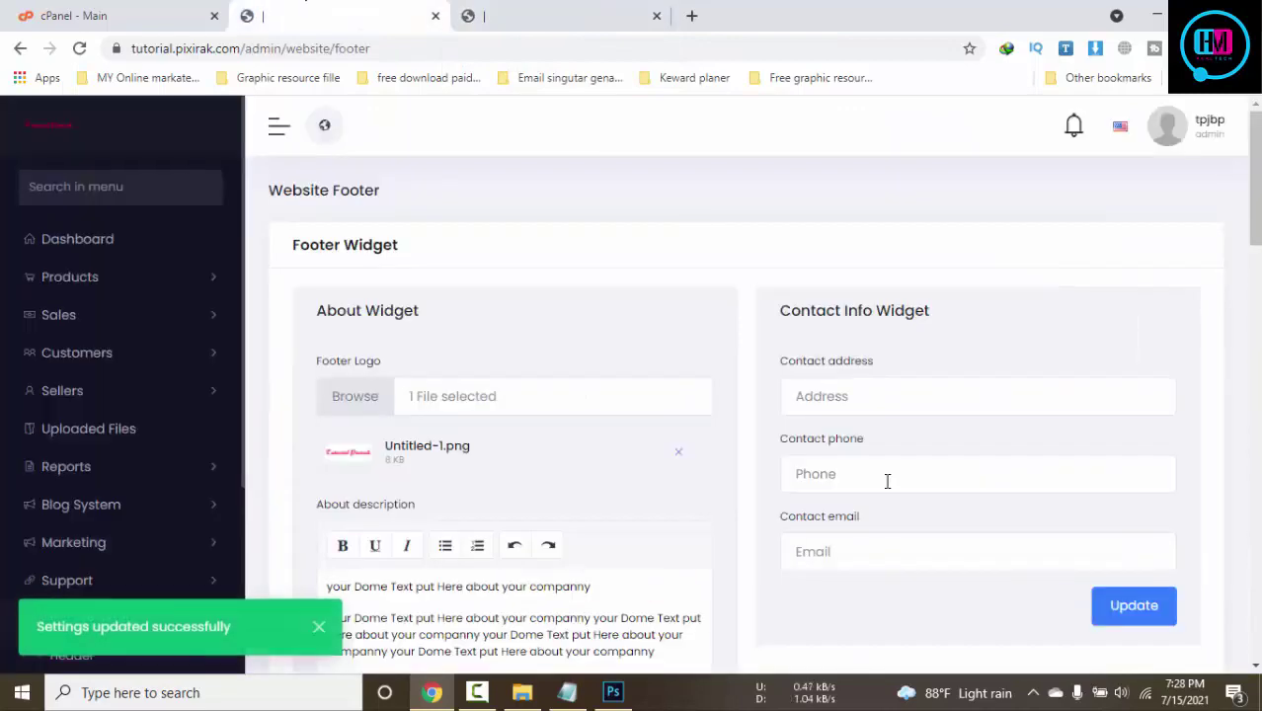
Refill the contact address, phone and admin e-mail, then save the contact widget again
{"action": "left_click", "coordinate": [925, 400]}
{"action": "left_click", "coordinate": [894, 442]}
{"action": "left_click", "coordinate": [894, 474]}
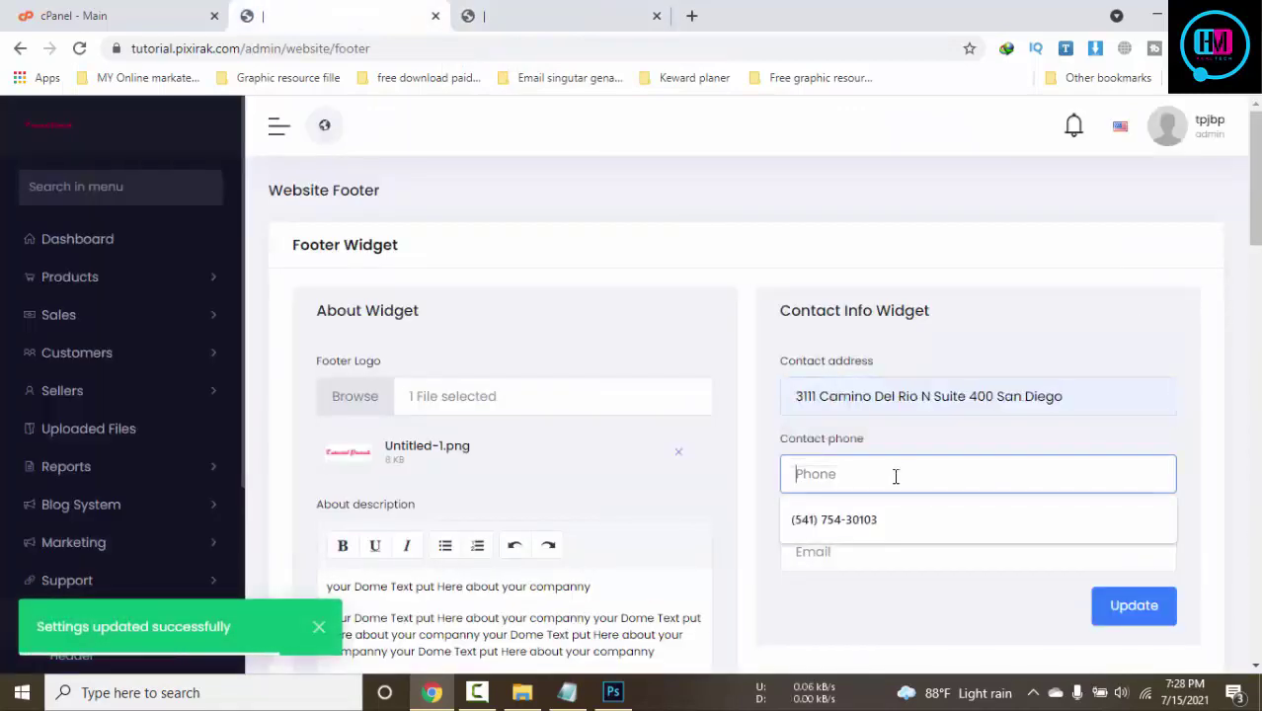
{"action": "left_click", "coordinate": [870, 521]}
{"action": "left_click", "coordinate": [864, 547]}
{"action": "type", "text": "fgdg"}
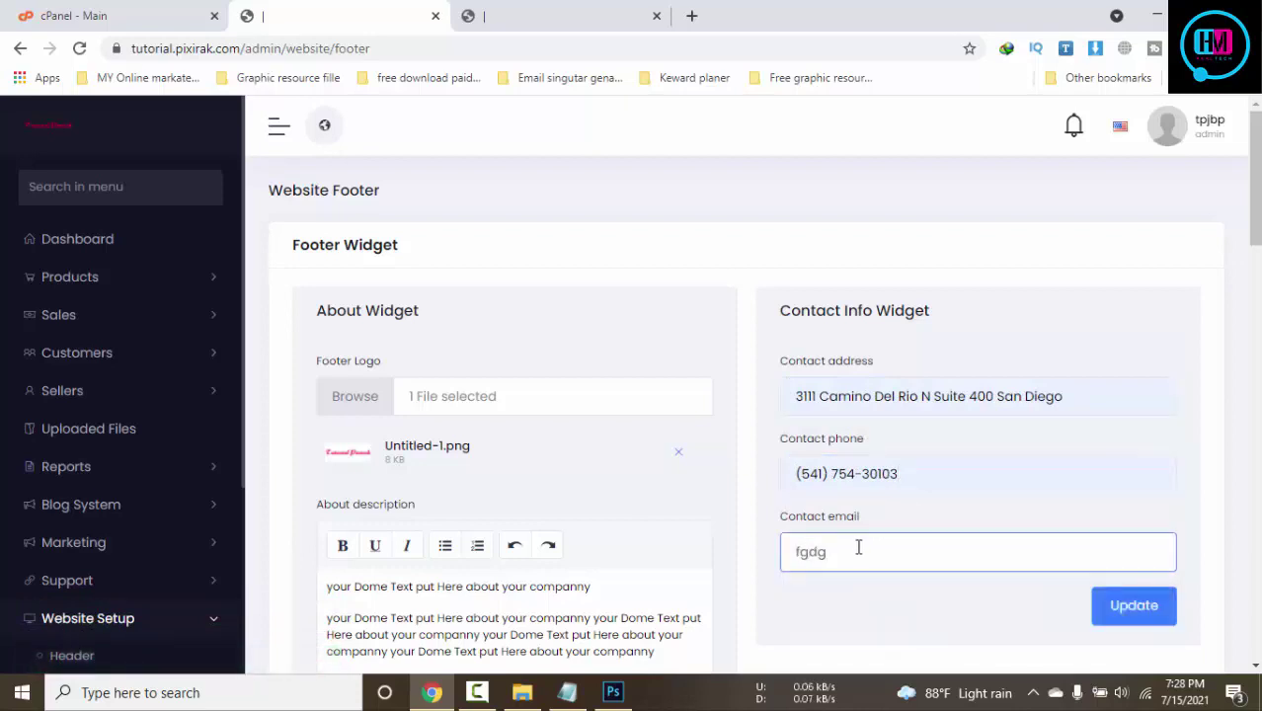
{"action": "key", "text": "ctrl+a"}
{"action": "key", "text": "ctrl+v"}
{"action": "scroll", "coordinate": [978, 582], "scroll_direction": "down", "scroll_amount": 3}
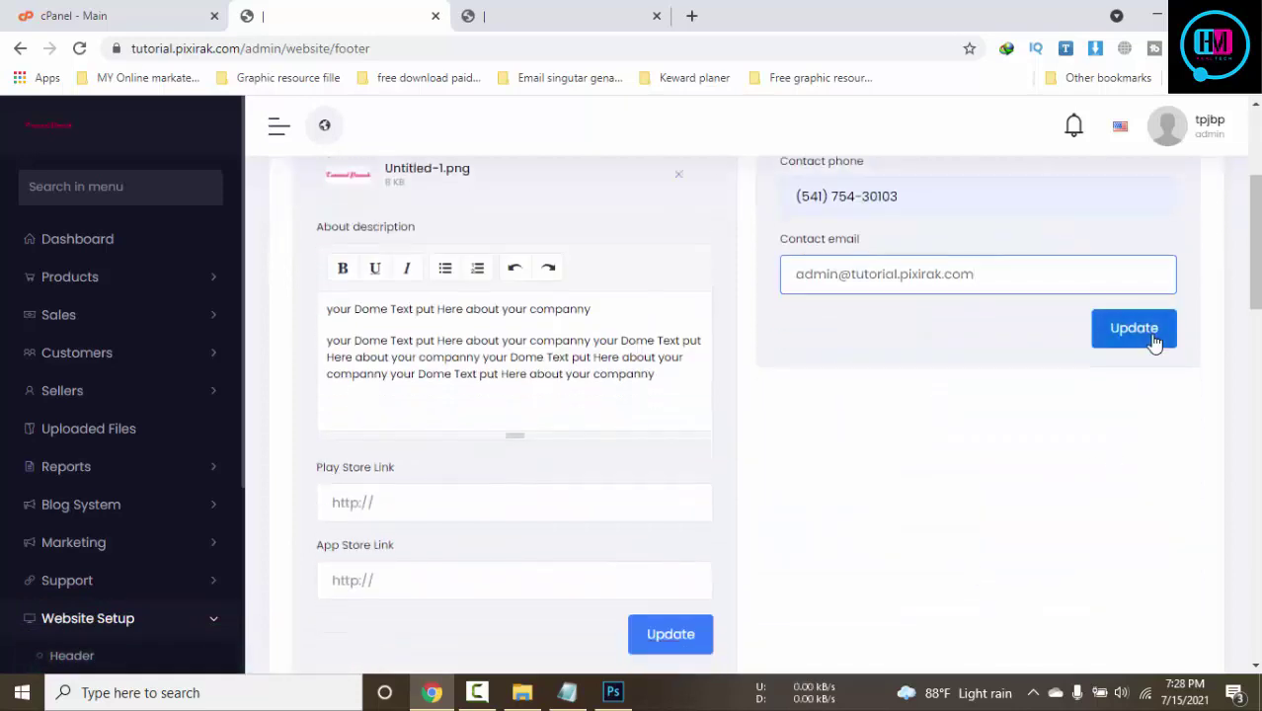
{"action": "left_click", "coordinate": [1152, 335]}
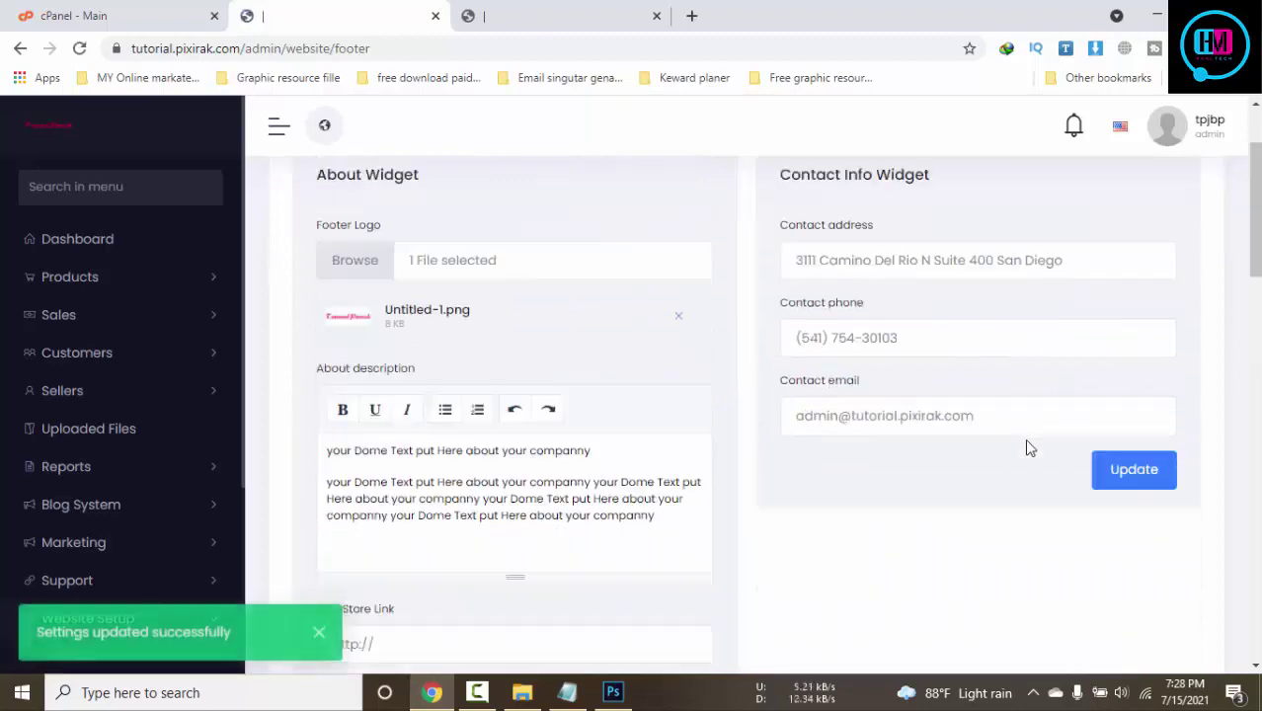
Enter # for both the Play Store and App Store links and save the widget
{"action": "scroll", "coordinate": [1027, 449], "scroll_direction": "down", "scroll_amount": 5}
{"action": "scroll", "coordinate": [513, 274], "scroll_direction": "up", "scroll_amount": 1}
{"action": "left_click", "coordinate": [450, 232]}
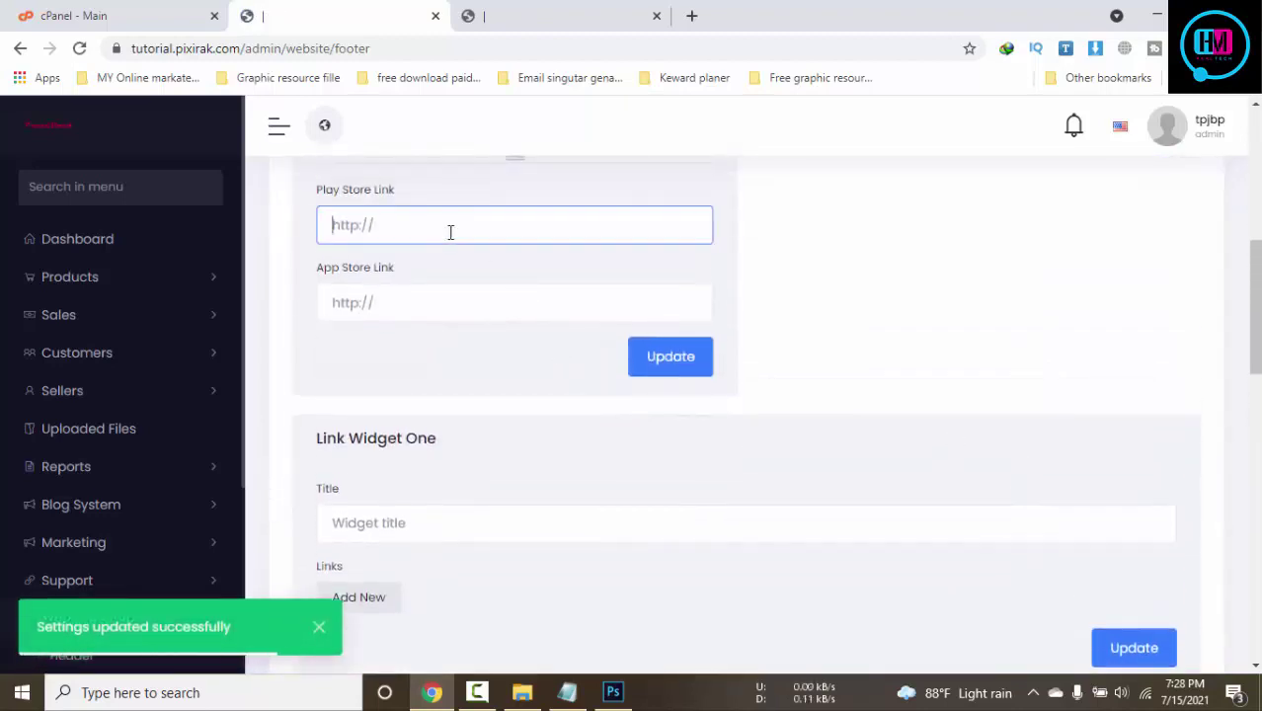
{"action": "type", "text": "#"}
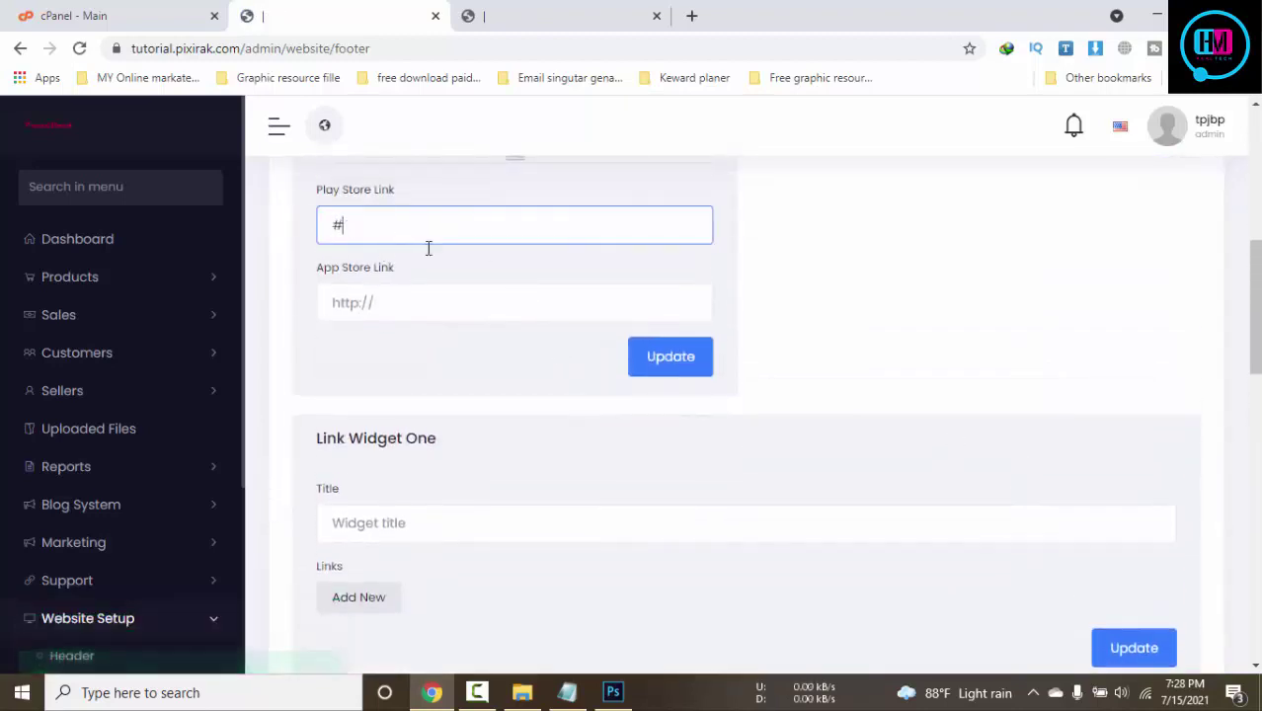
{"action": "left_click", "coordinate": [391, 309]}
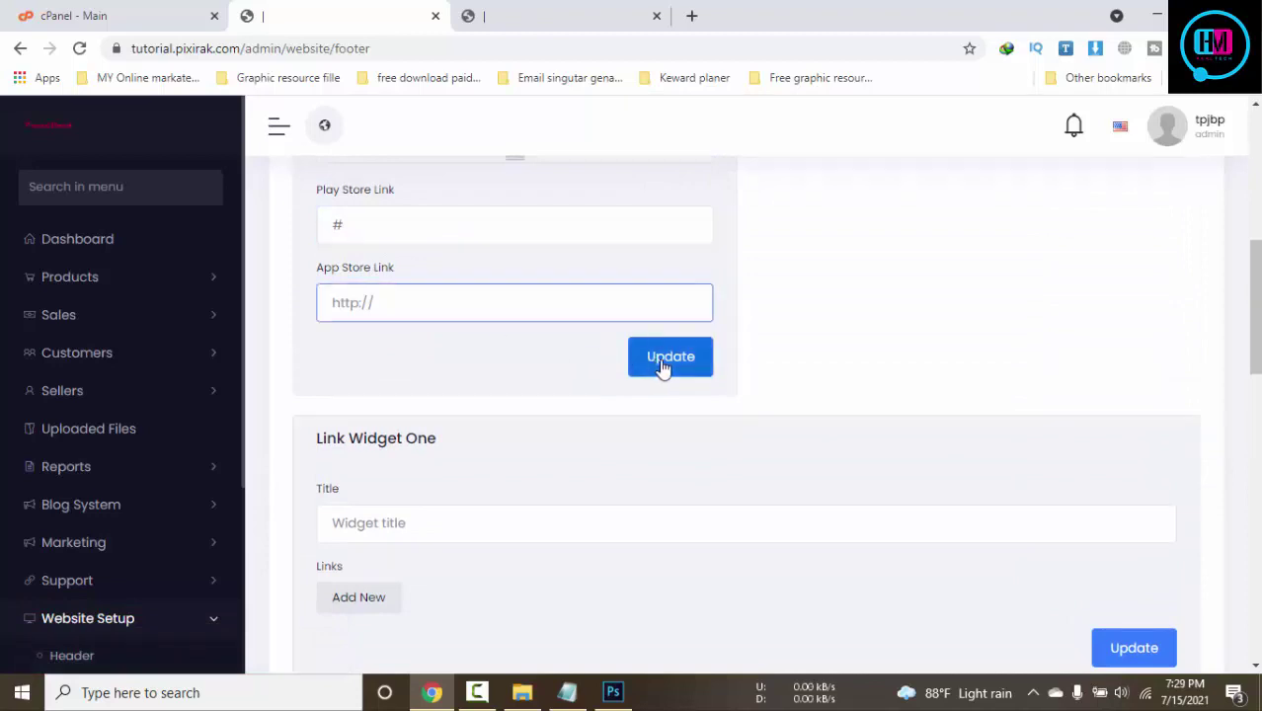
{"action": "left_click", "coordinate": [662, 366]}
{"action": "left_click", "coordinate": [403, 297]}
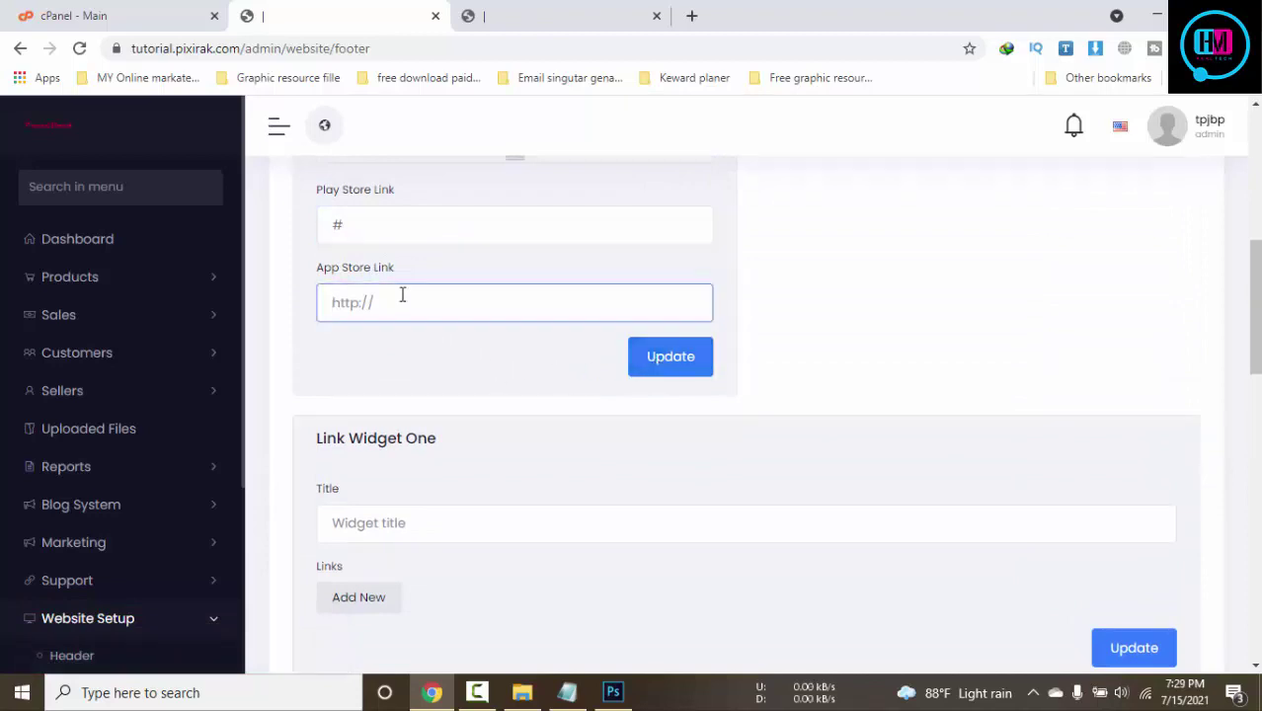
{"action": "type", "text": "#"}
{"action": "left_click", "coordinate": [657, 358]}
{"action": "scroll", "coordinate": [660, 360], "scroll_direction": "down", "scroll_amount": 4}
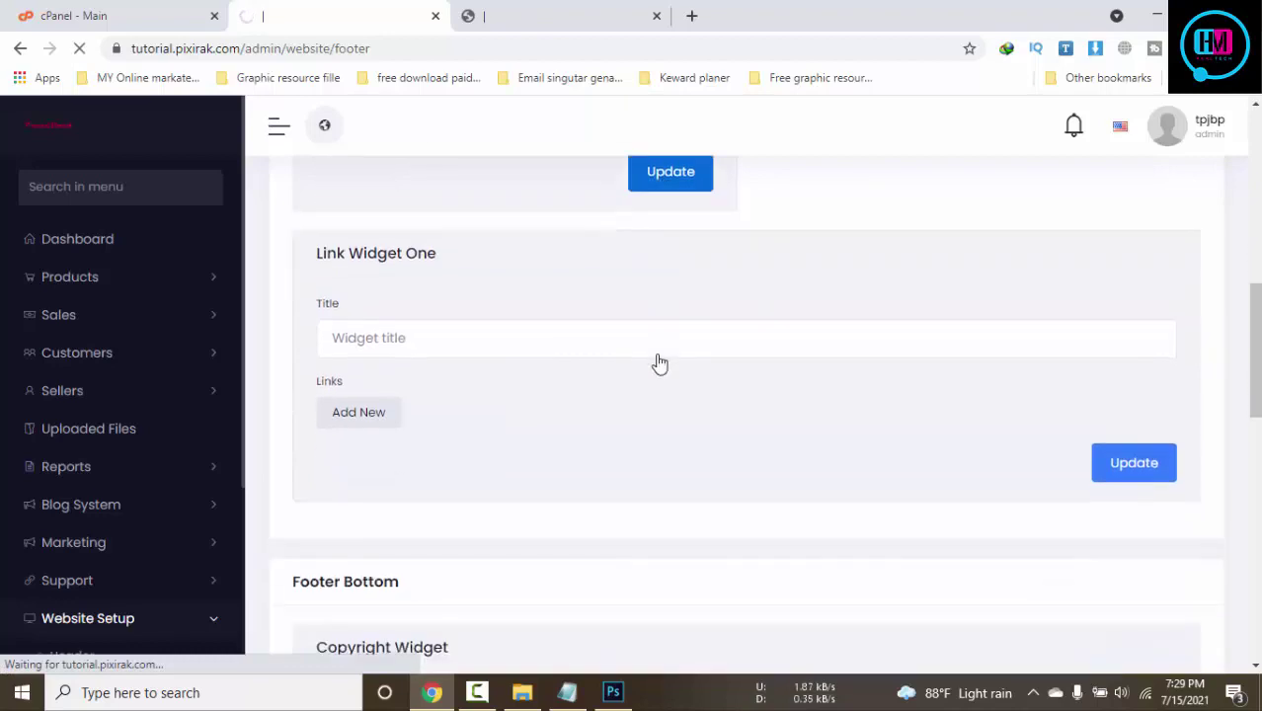
{"action": "scroll", "coordinate": [660, 361], "scroll_direction": "down", "scroll_amount": 2}
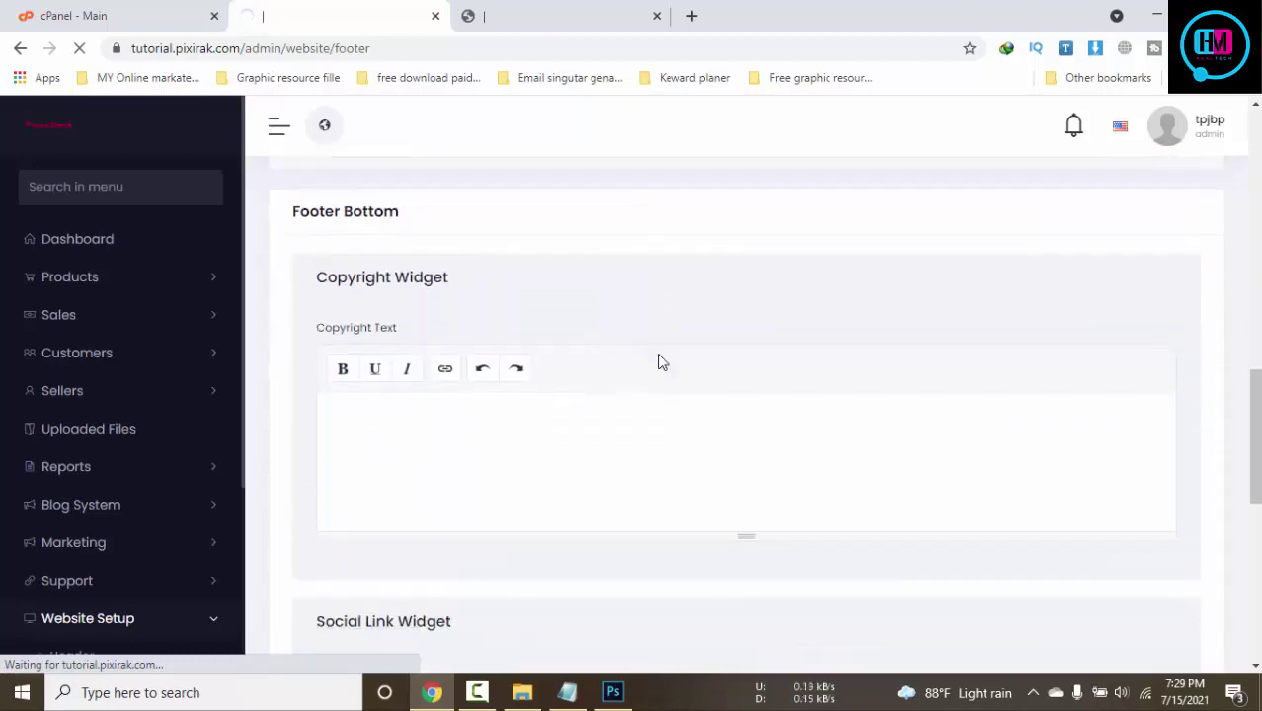
{"action": "scroll", "coordinate": [644, 313], "scroll_direction": "down", "scroll_amount": 10}
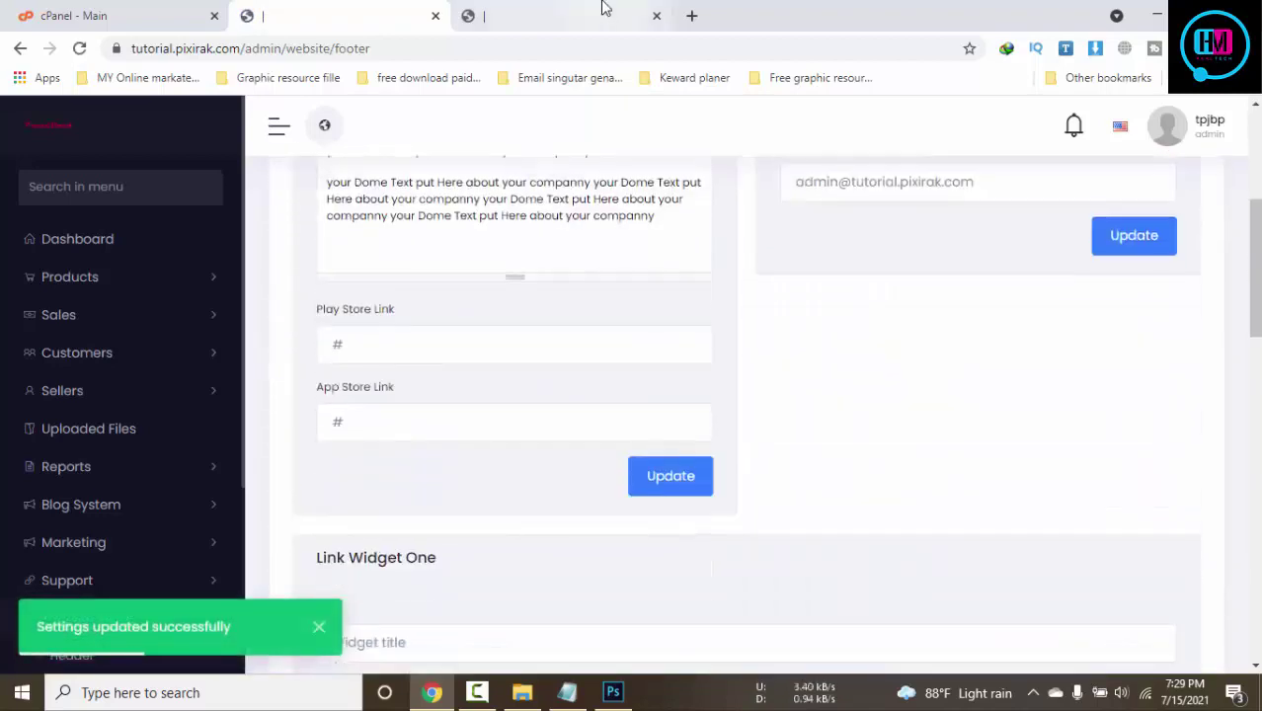
{"action": "scroll", "coordinate": [799, 502], "scroll_direction": "down", "scroll_amount": 3}
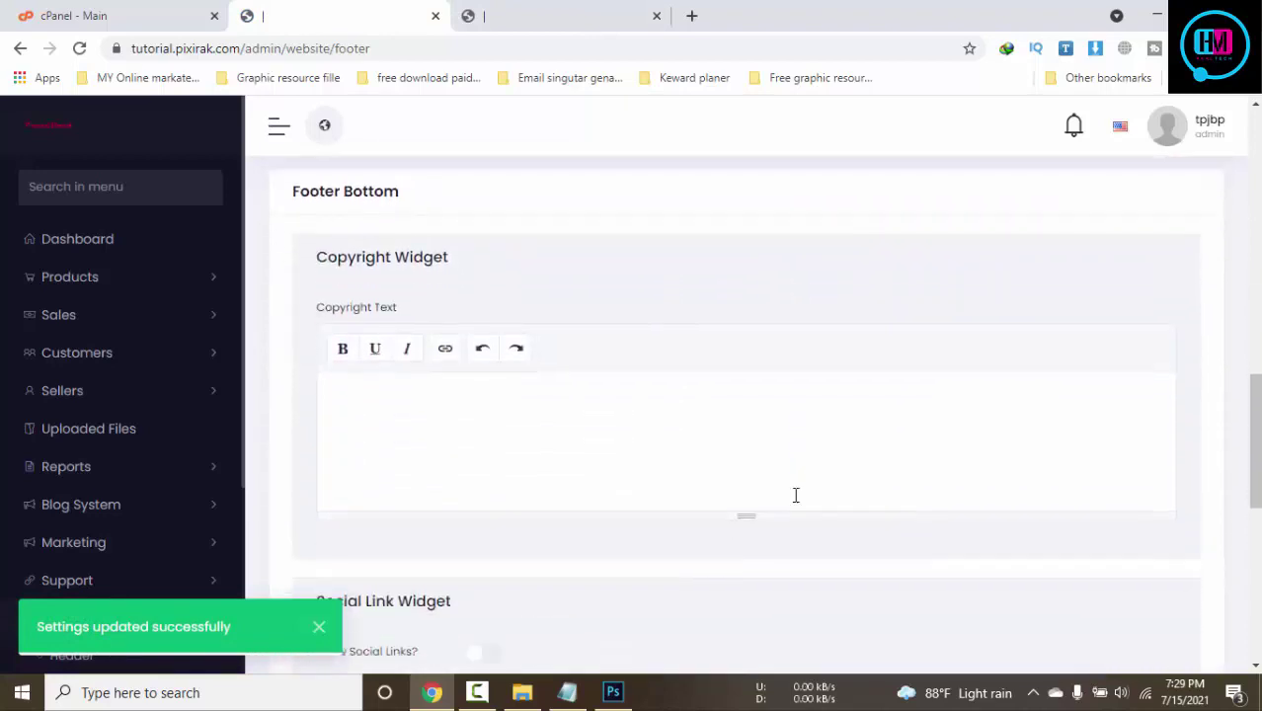
Enter the copyright text as 'copyright text here', correcting the typos with Grammarly suggestions
{"action": "left_click", "coordinate": [548, 378]}
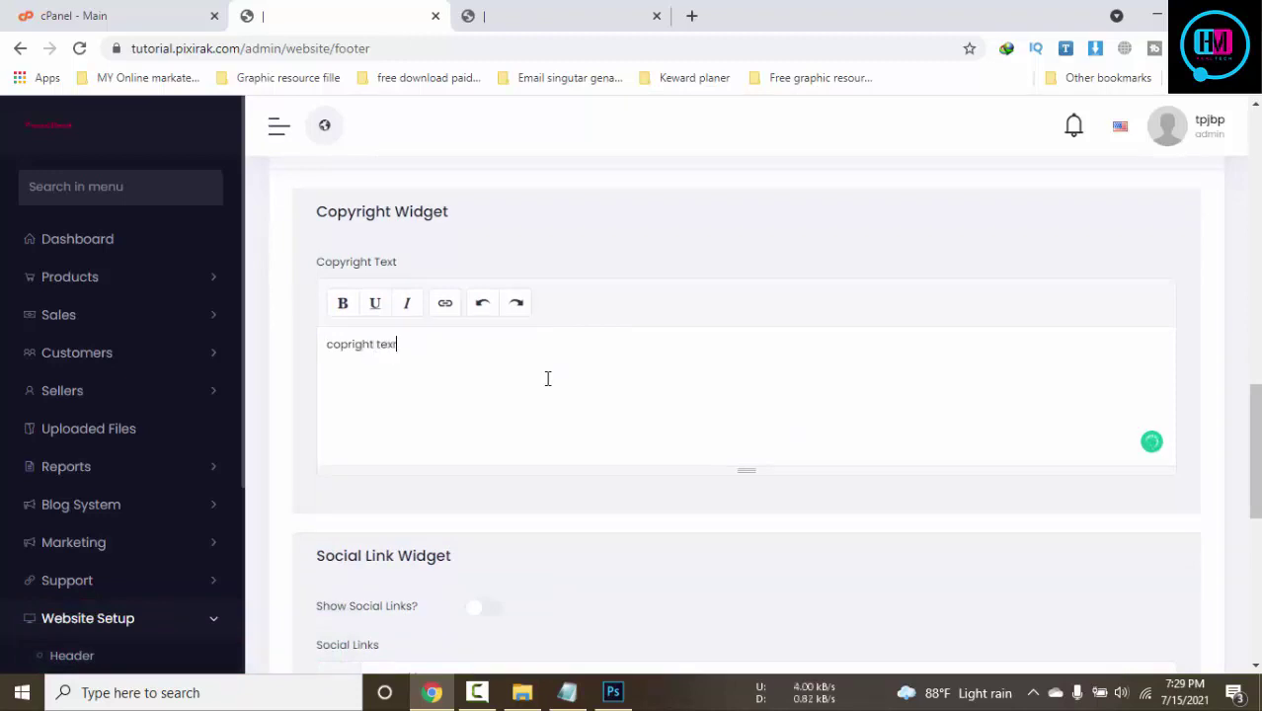
{"action": "type", "text": "copright texr here"}
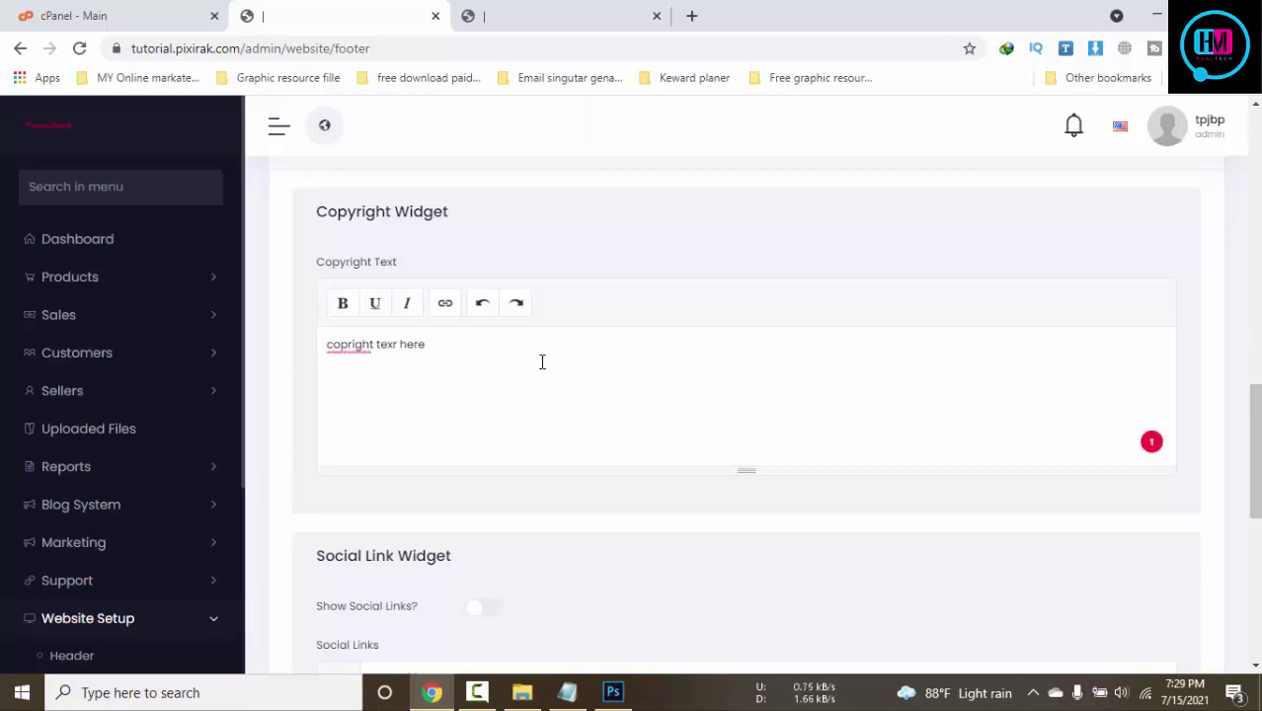
{"action": "mouse_move", "coordinate": [348, 347]}
{"action": "left_click", "coordinate": [370, 376]}
{"action": "mouse_move", "coordinate": [395, 346]}
{"action": "left_click", "coordinate": [401, 374]}
{"action": "scroll", "coordinate": [641, 412], "scroll_direction": "down", "scroll_amount": 3}
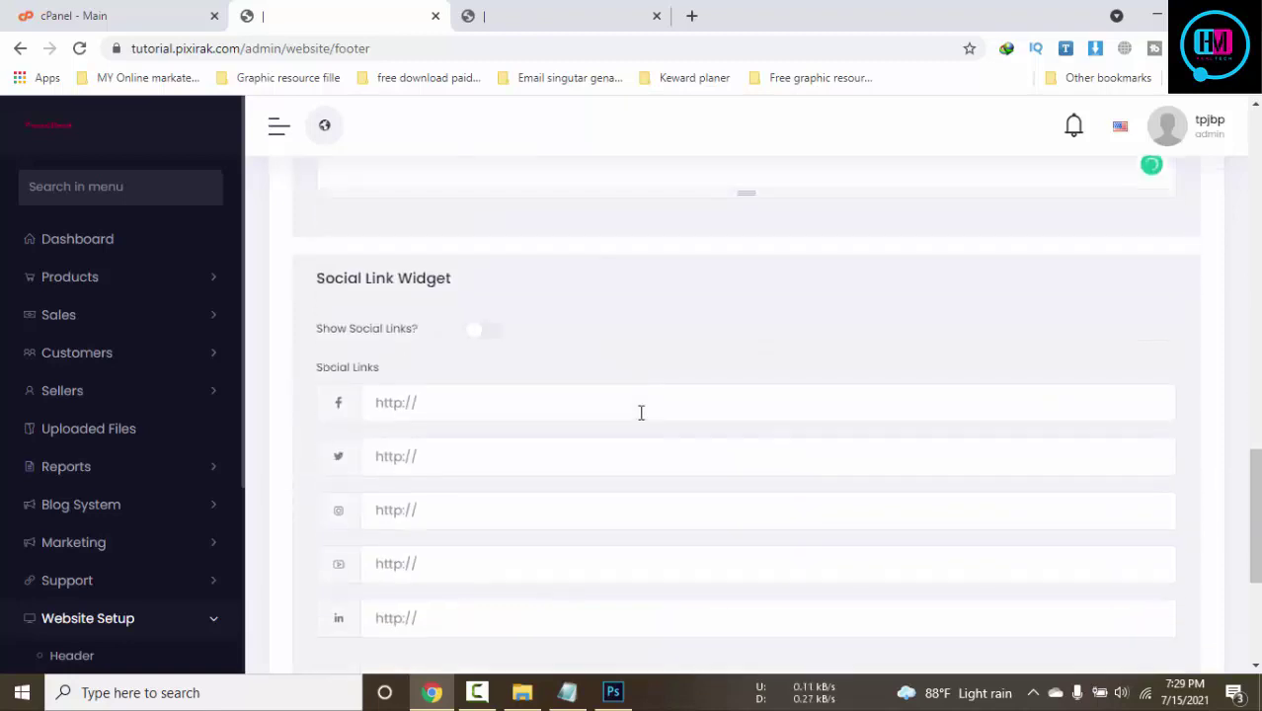
Set the Facebook, Twitter and Instagram links to # and open a new browser tab
{"action": "left_click", "coordinate": [431, 404]}
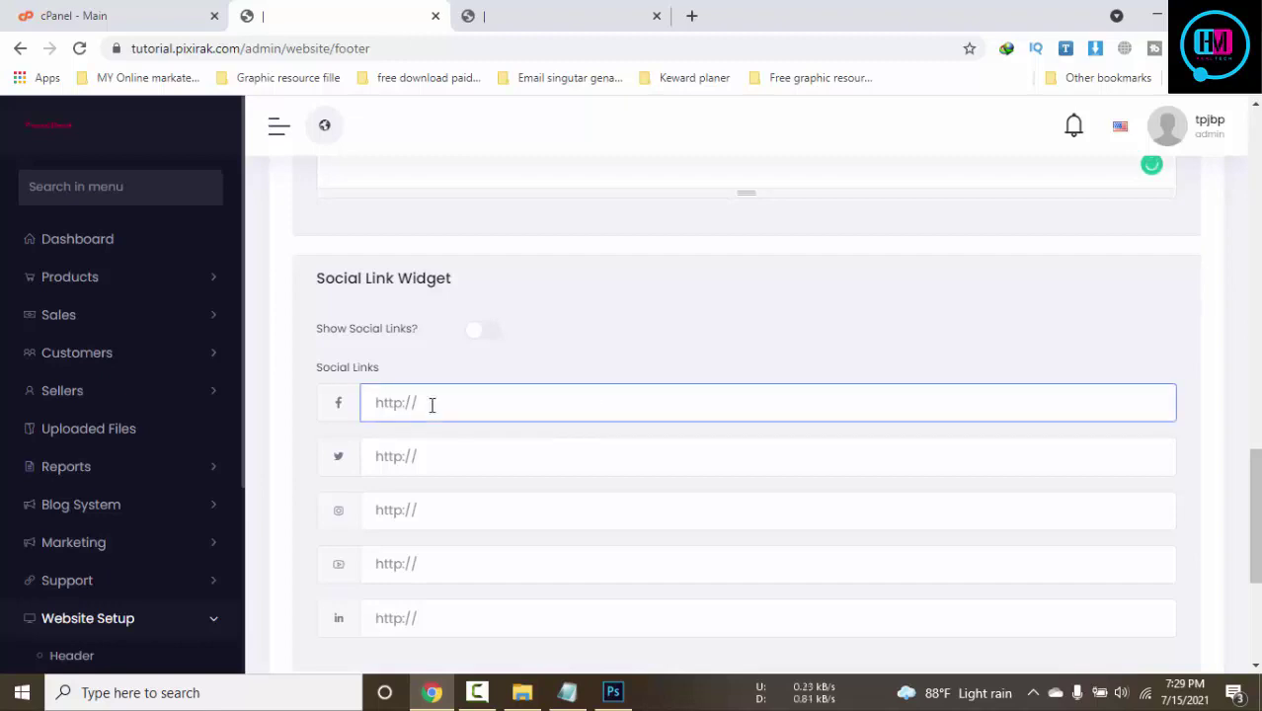
{"action": "type", "text": "#"}
{"action": "left_click", "coordinate": [437, 458]}
{"action": "type", "text": "#"}
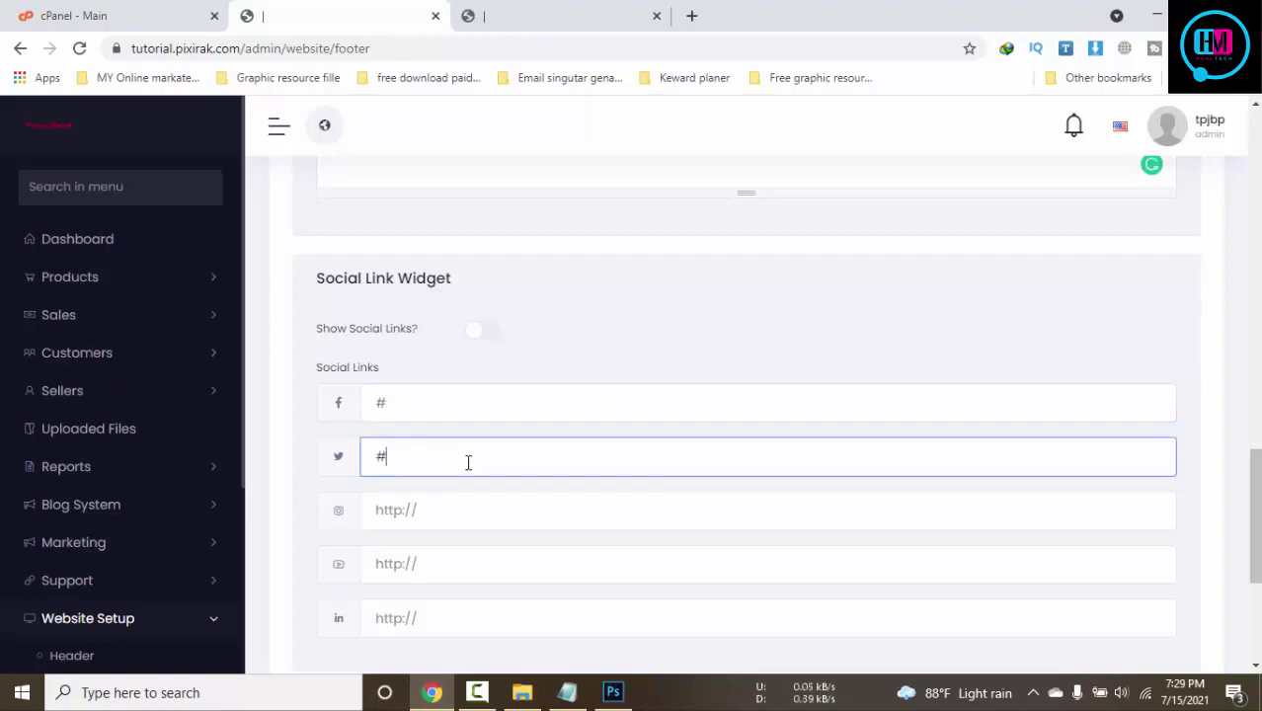
{"action": "left_click", "coordinate": [457, 501]}
{"action": "type", "text": "#"}
{"action": "scroll", "coordinate": [519, 485], "scroll_direction": "down", "scroll_amount": 3}
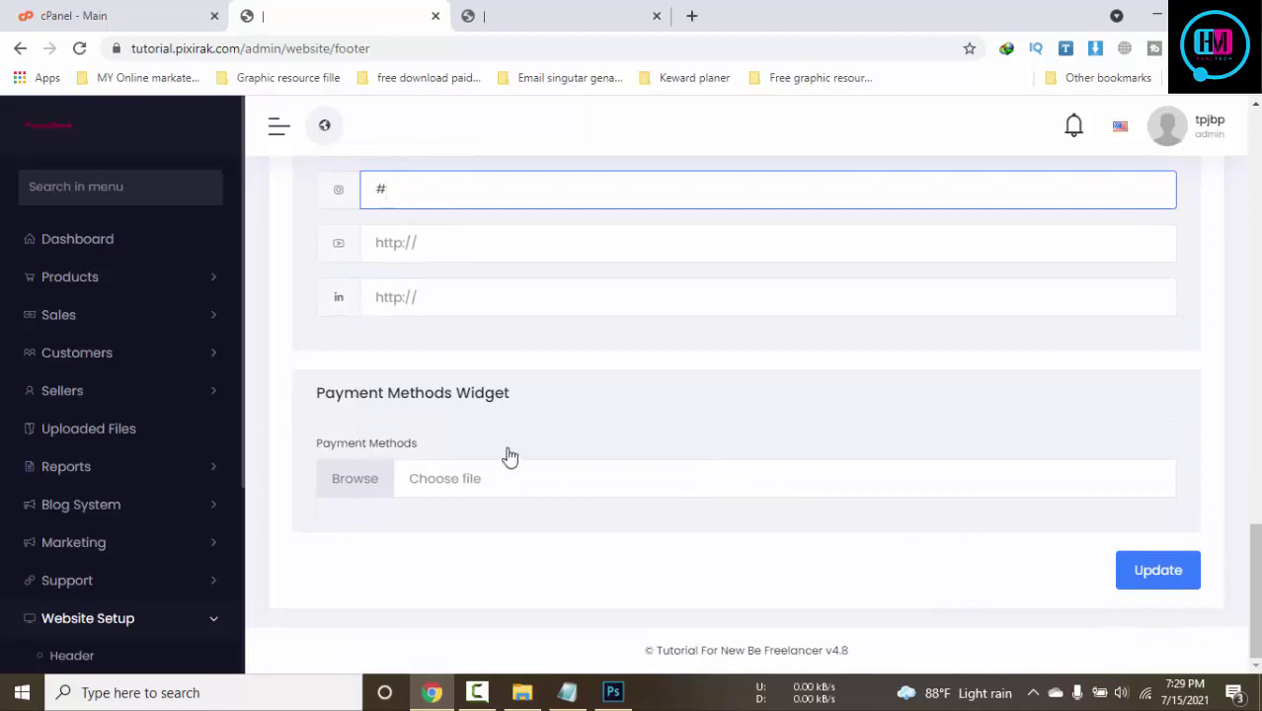
{"action": "left_click", "coordinate": [692, 16]}
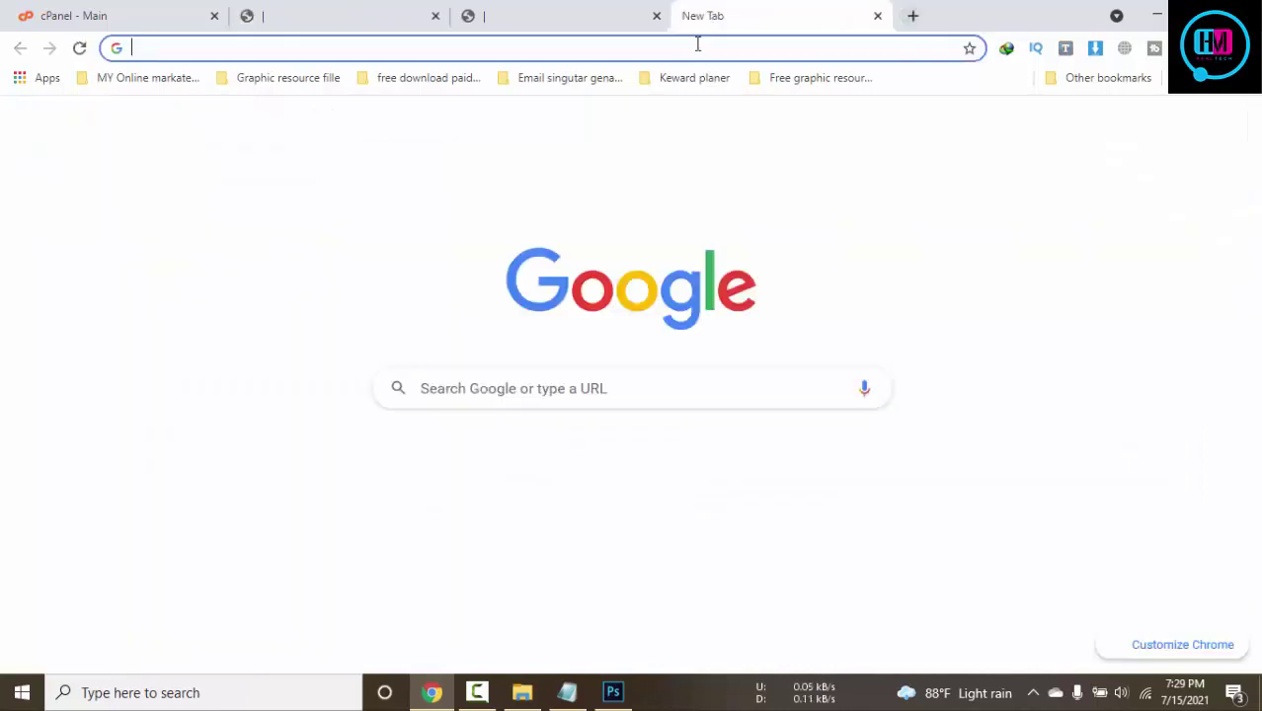
Search Google for 'payment getway' in the new tab, then reopen the recently closed tabs
{"action": "left_click", "coordinate": [589, 12]}
{"action": "left_click", "coordinate": [750, 10]}
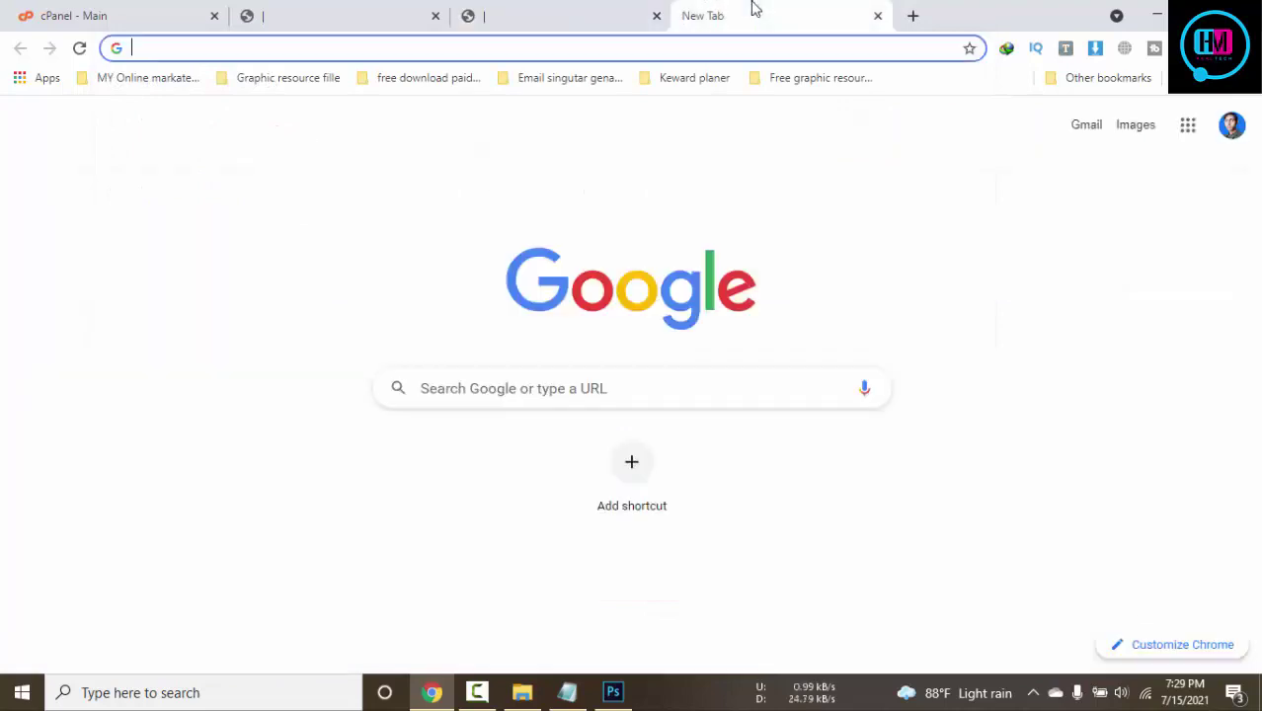
{"action": "left_click", "coordinate": [713, 51]}
{"action": "type", "text": "pay"}
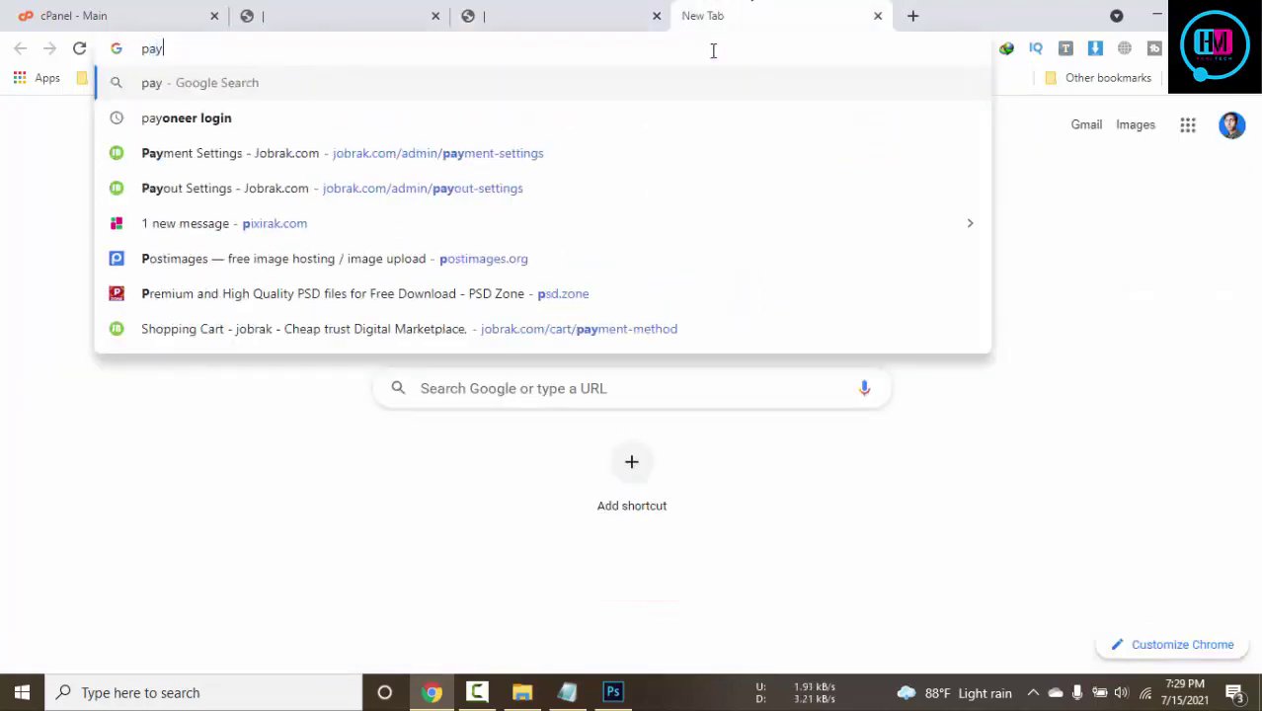
{"action": "type", "text": "ment "}
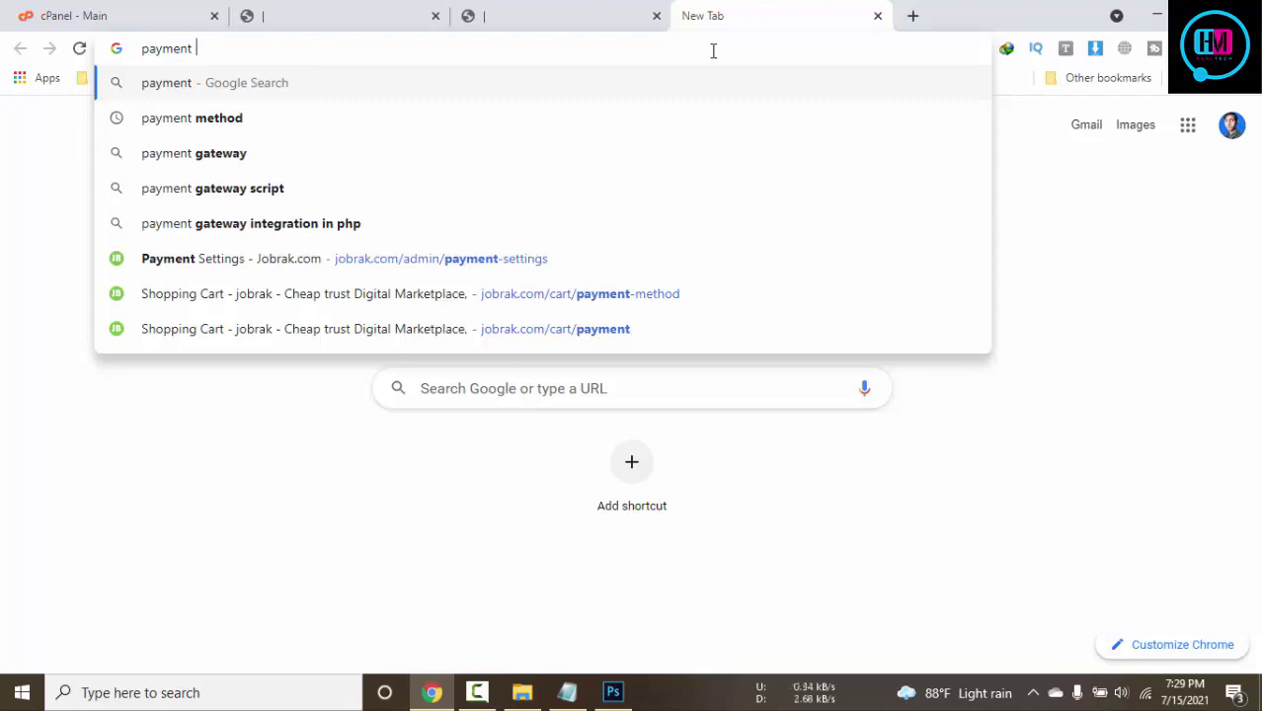
{"action": "type", "text": "getwa"}
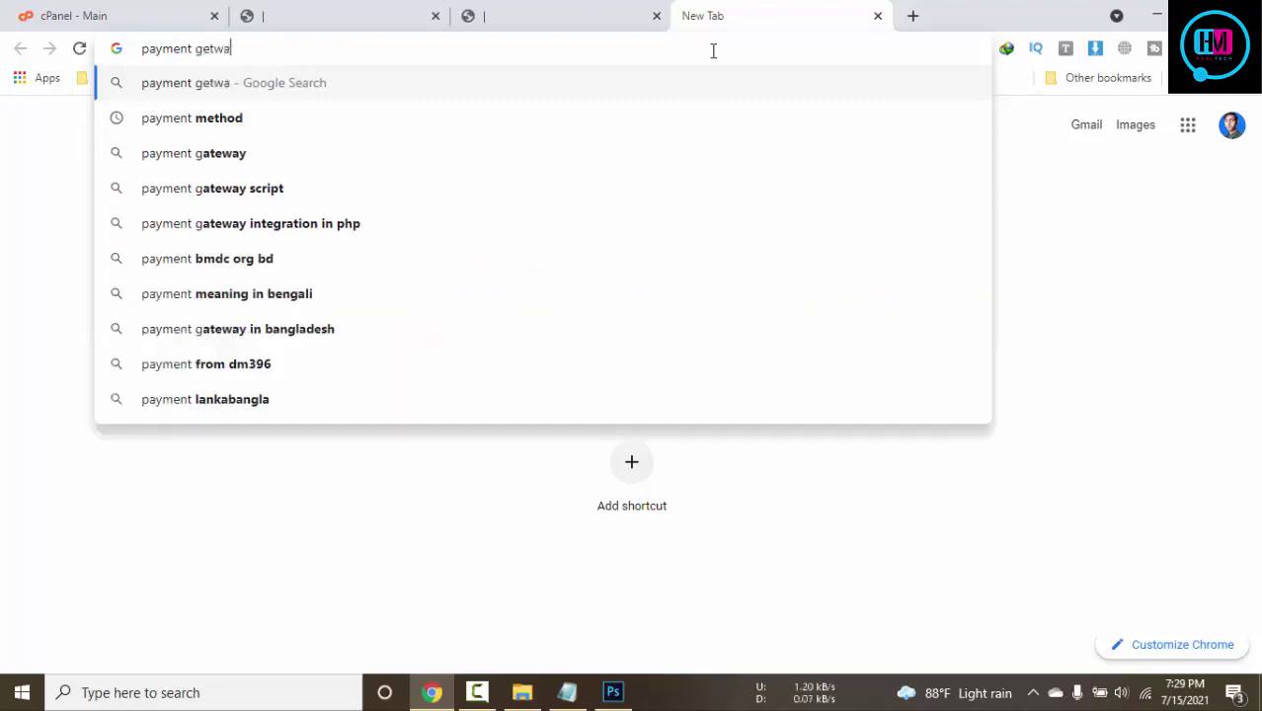
{"action": "type", "text": "y"}
{"action": "key", "text": "Return"}
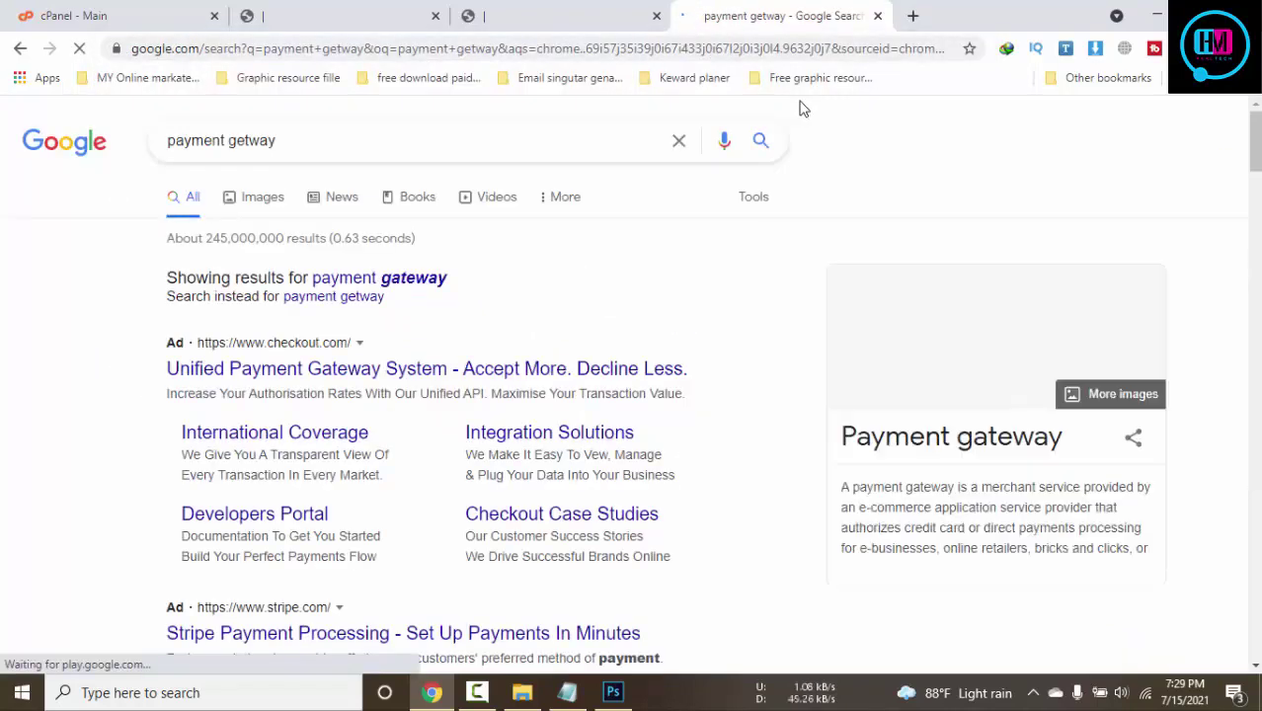
{"action": "key", "text": "ctrl+shift+t"}
{"action": "key", "text": "ctrl+shift+t"}
{"action": "key", "text": "ctrl+shift+t"}
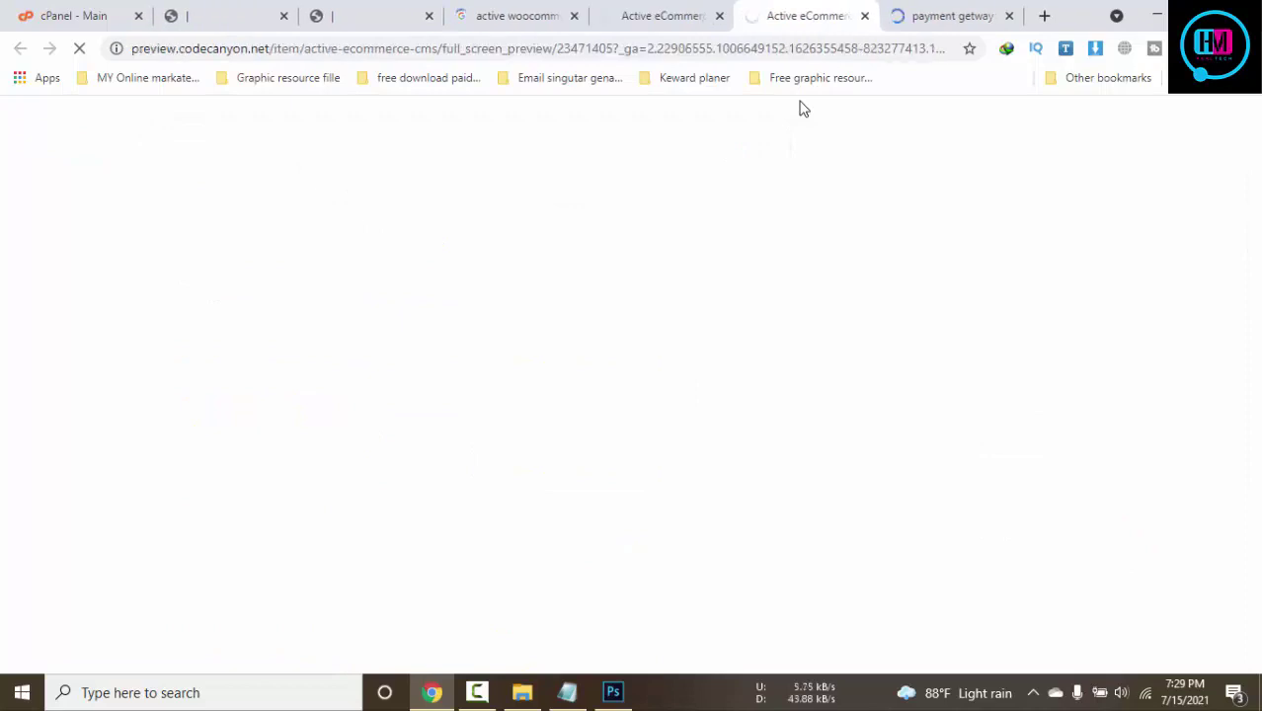
Close the payment gateway results and CodeCanyon item tabs
{"action": "left_click", "coordinate": [959, 12]}
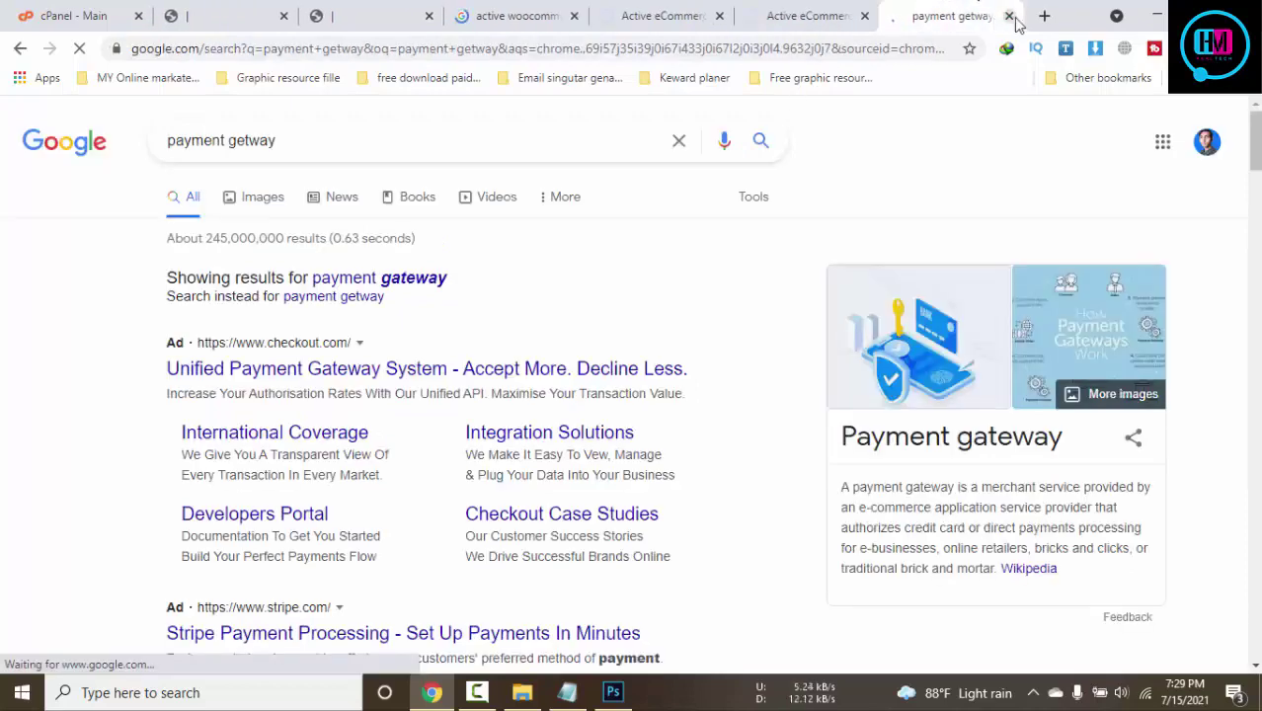
{"action": "left_click", "coordinate": [1009, 16]}
{"action": "left_click", "coordinate": [816, 12]}
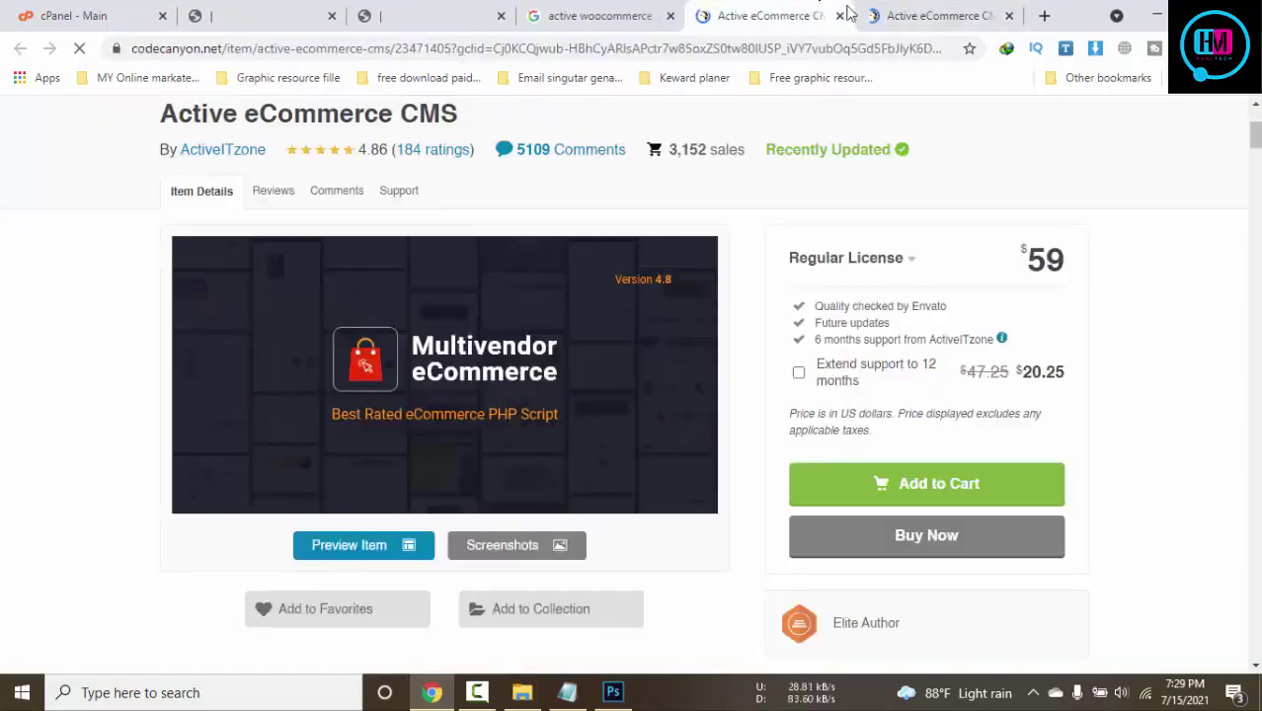
{"action": "left_click", "coordinate": [911, 8]}
{"action": "left_click", "coordinate": [840, 16]}
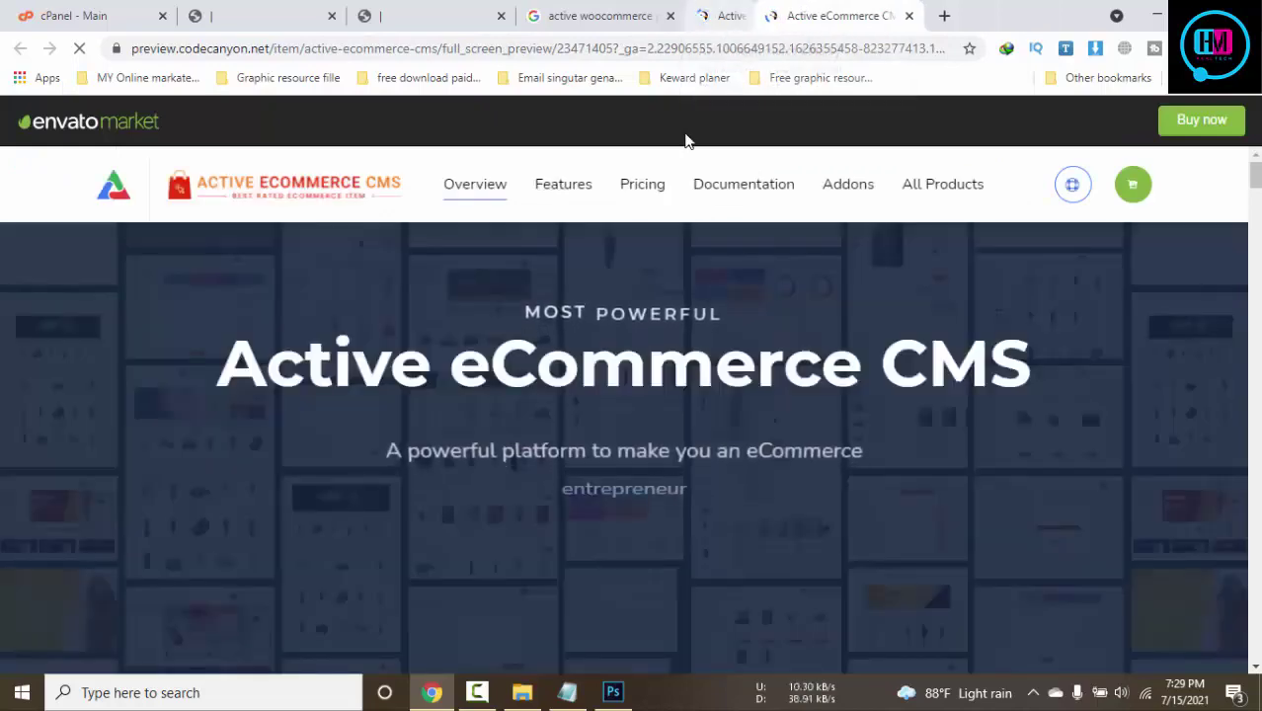
Open the demo storefront, then close the Active eCommerce preview and 'active woocommerce' search tabs
{"action": "scroll", "coordinate": [962, 348], "scroll_direction": "down", "scroll_amount": 5}
{"action": "scroll", "coordinate": [962, 349], "scroll_direction": "up", "scroll_amount": 5}
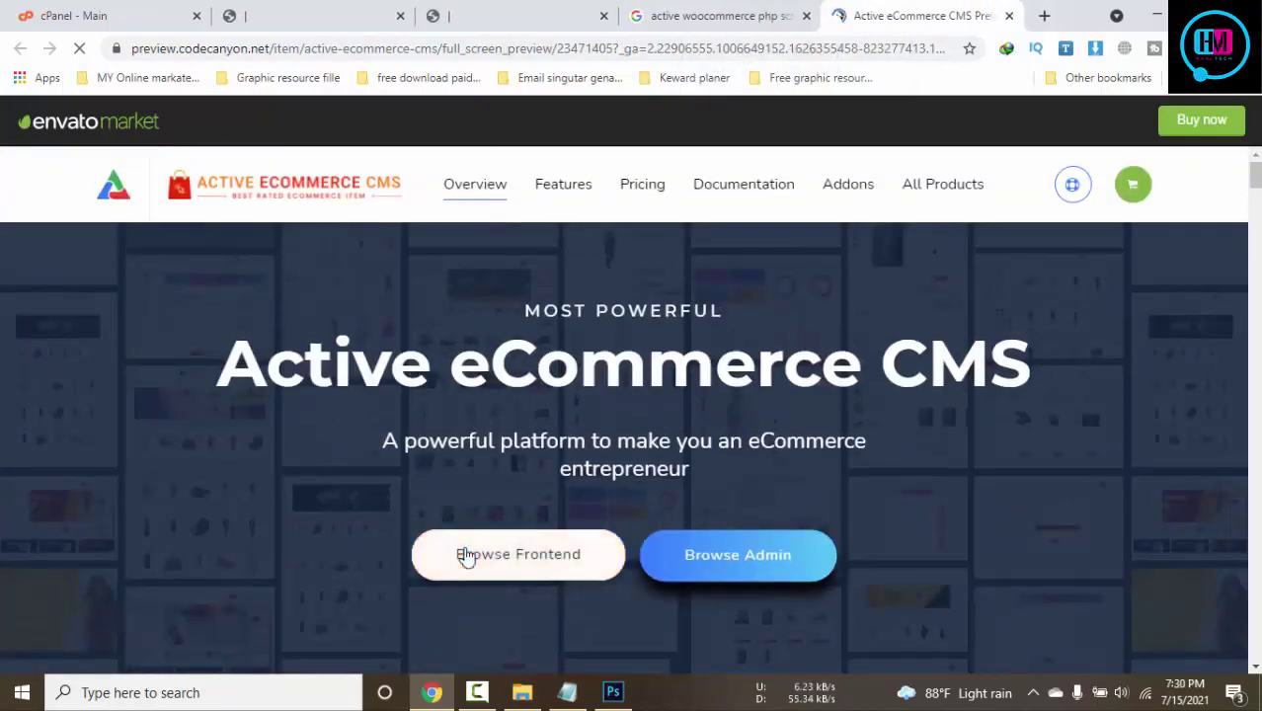
{"action": "left_click", "coordinate": [465, 556]}
{"action": "left_click", "coordinate": [839, 15]}
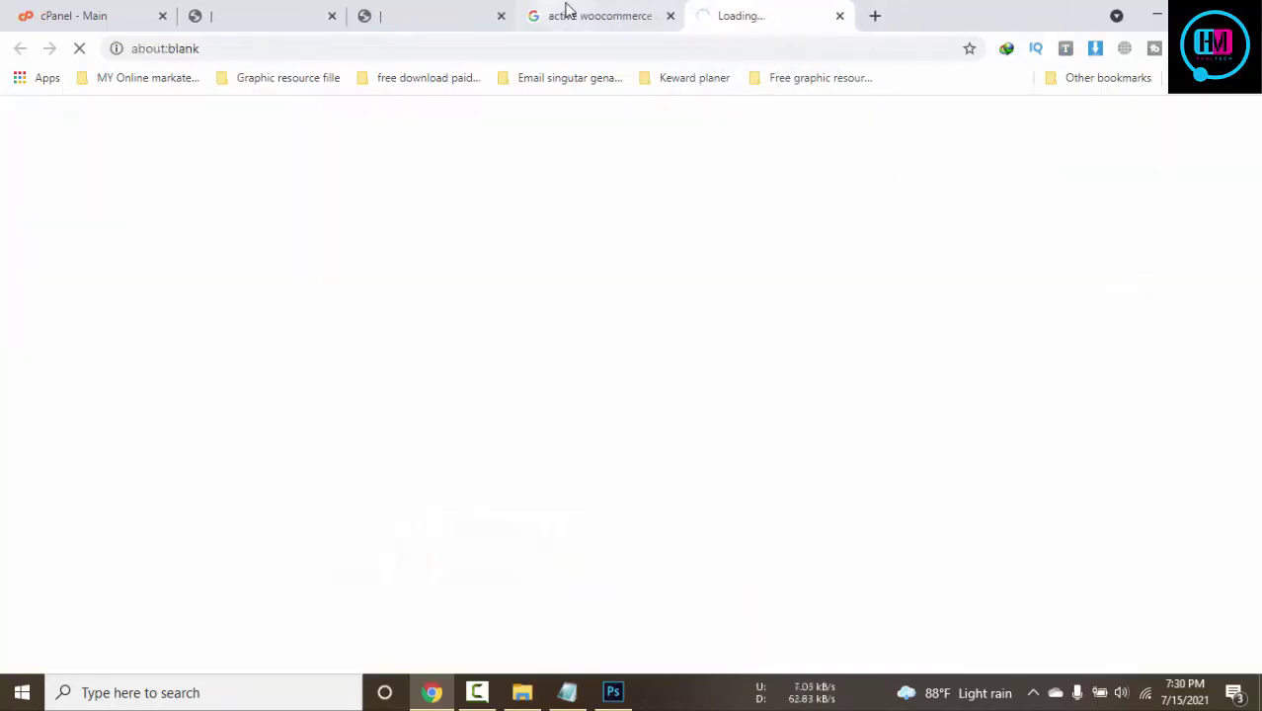
{"action": "left_click", "coordinate": [640, 16]}
{"action": "left_click", "coordinate": [671, 16]}
Compare the Tutorial Pixirak footer with the demo store, then begin a 'payment getway' search
{"action": "left_click", "coordinate": [482, 12]}
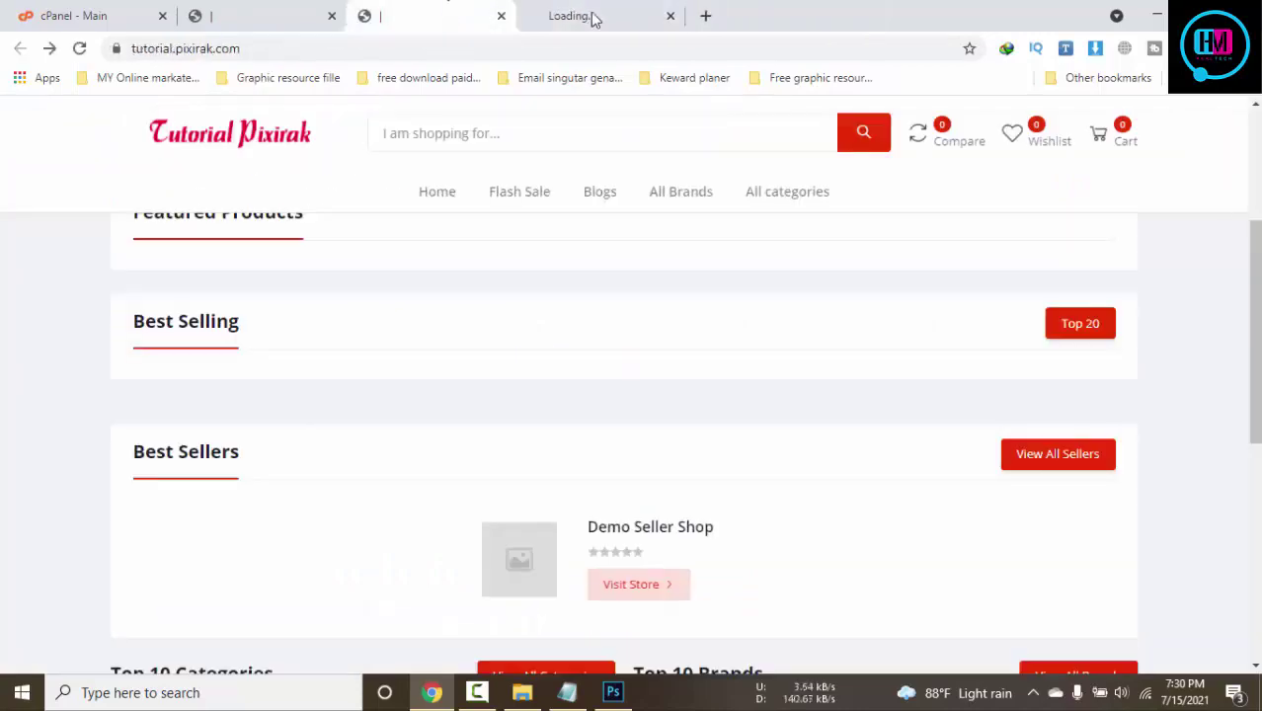
{"action": "scroll", "coordinate": [1088, 494], "scroll_direction": "down", "scroll_amount": 3}
{"action": "scroll", "coordinate": [1087, 494], "scroll_direction": "down", "scroll_amount": 3}
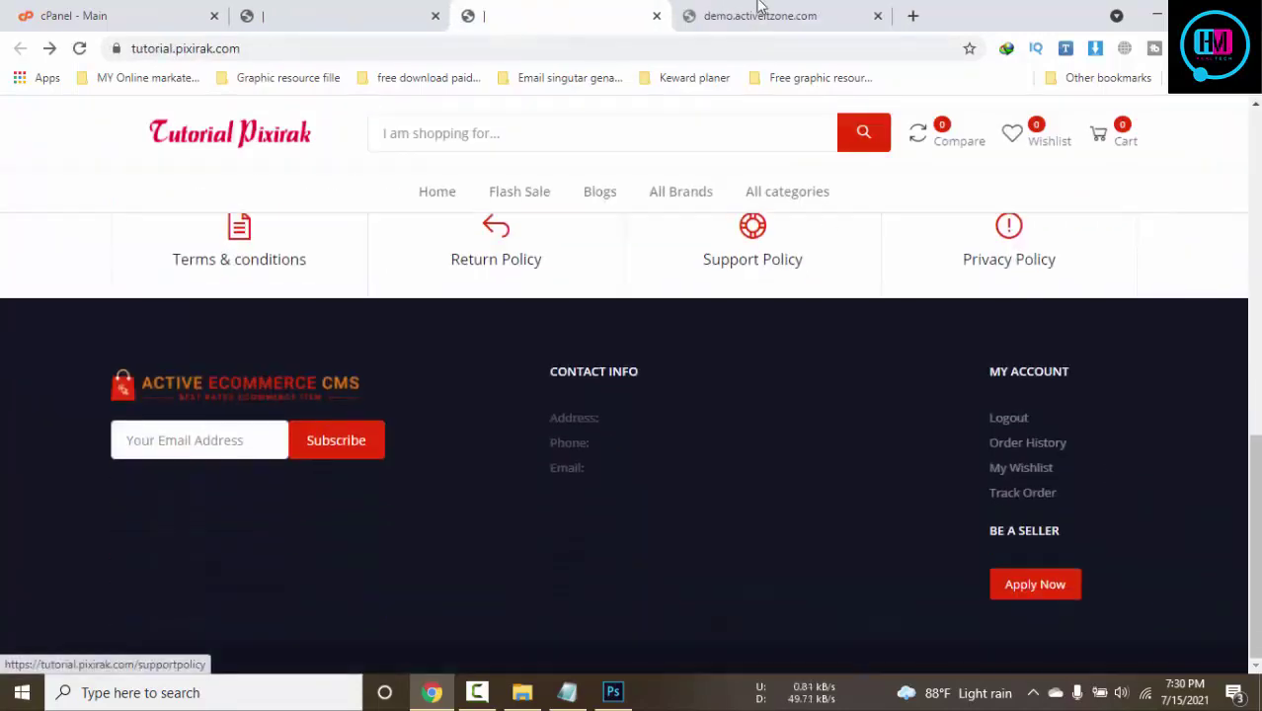
{"action": "left_click", "coordinate": [763, 15]}
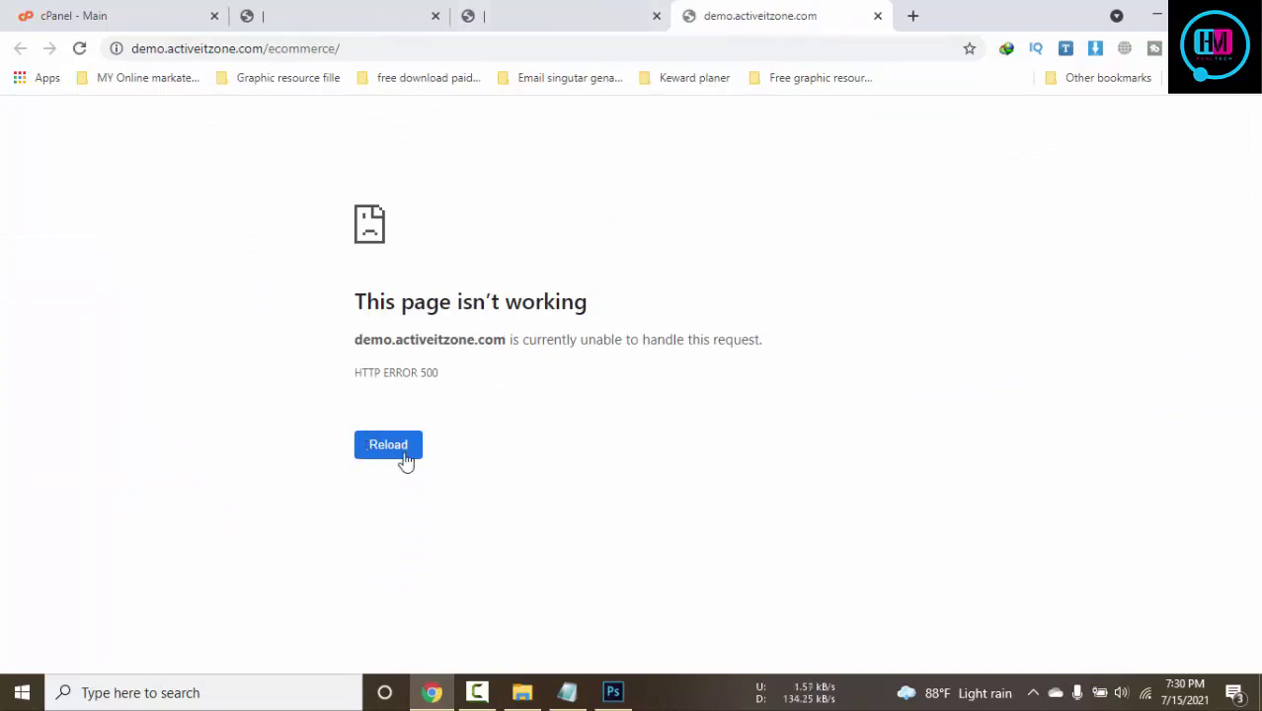
{"action": "left_click", "coordinate": [600, 8]}
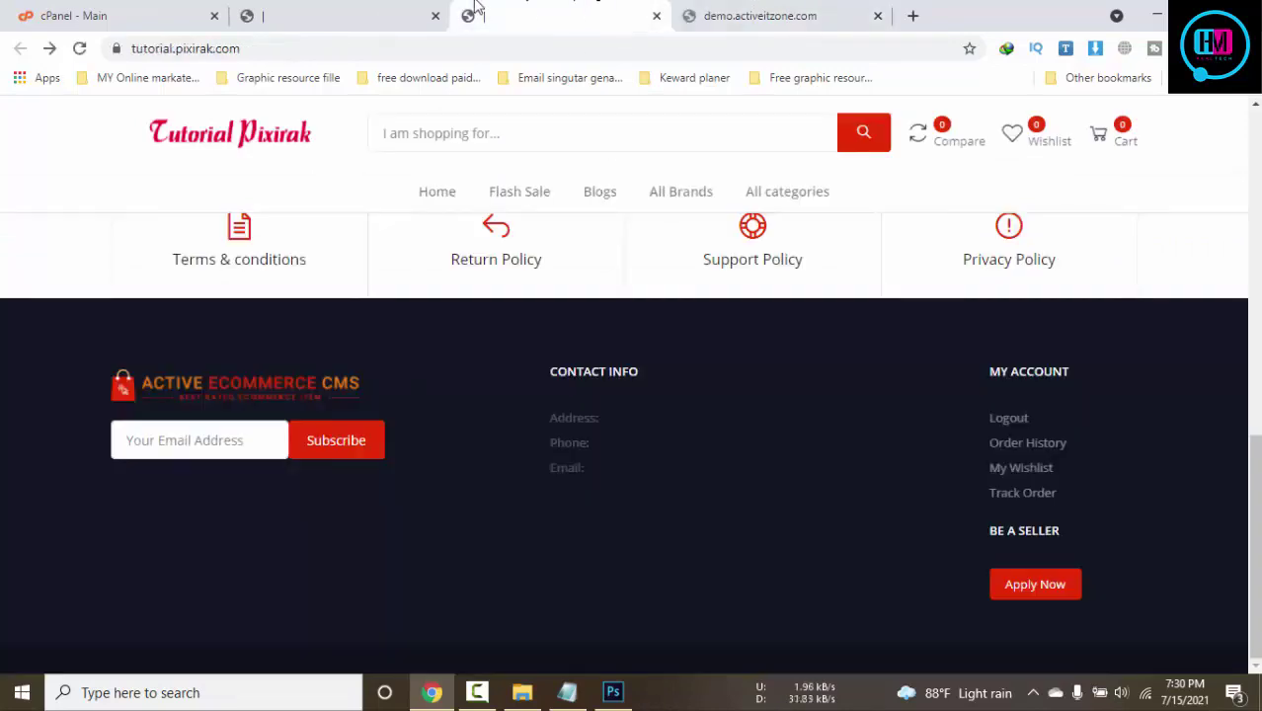
{"action": "scroll", "coordinate": [887, 378], "scroll_direction": "up", "scroll_amount": 2}
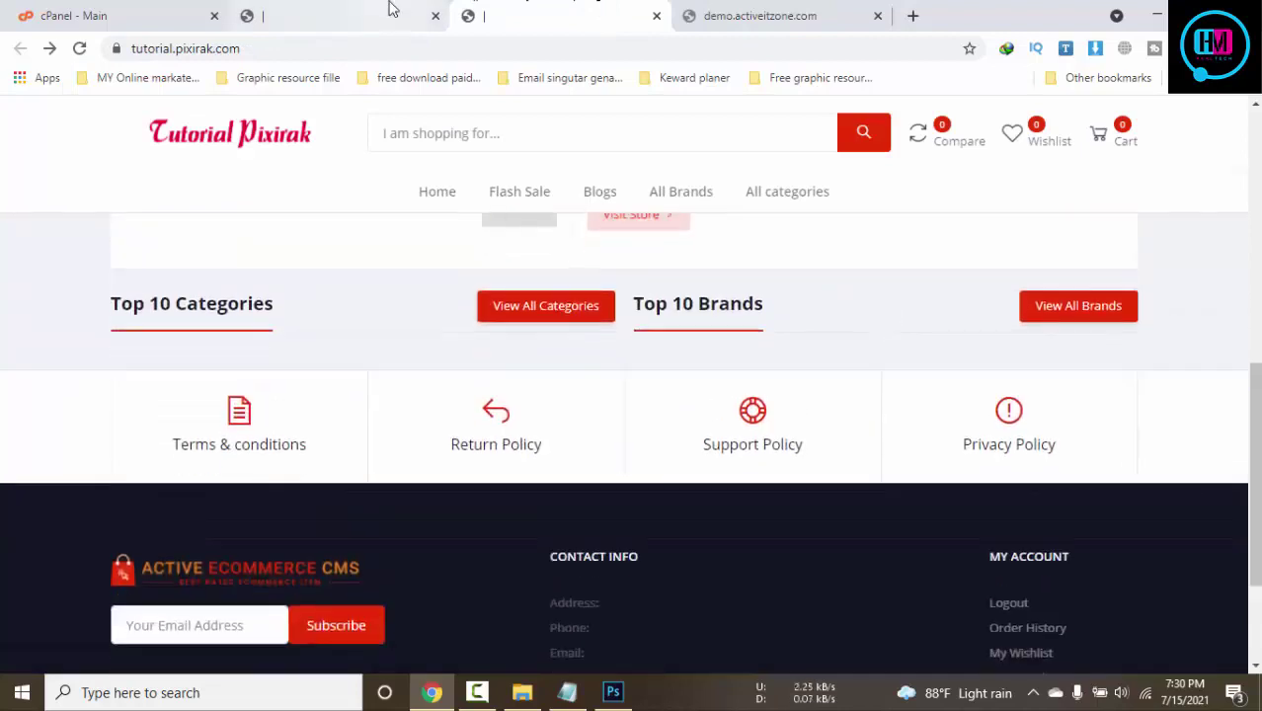
{"action": "left_click", "coordinate": [388, 10]}
{"action": "left_click", "coordinate": [610, 489]}
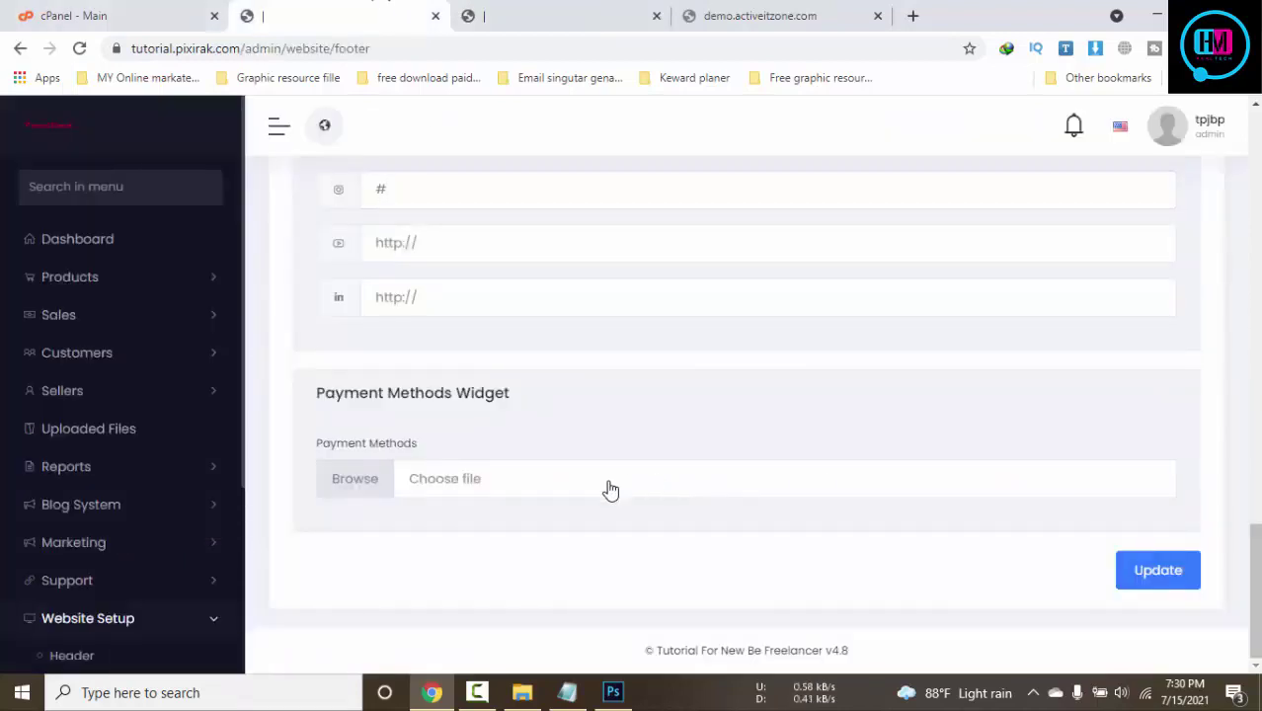
{"action": "left_click", "coordinate": [915, 15]}
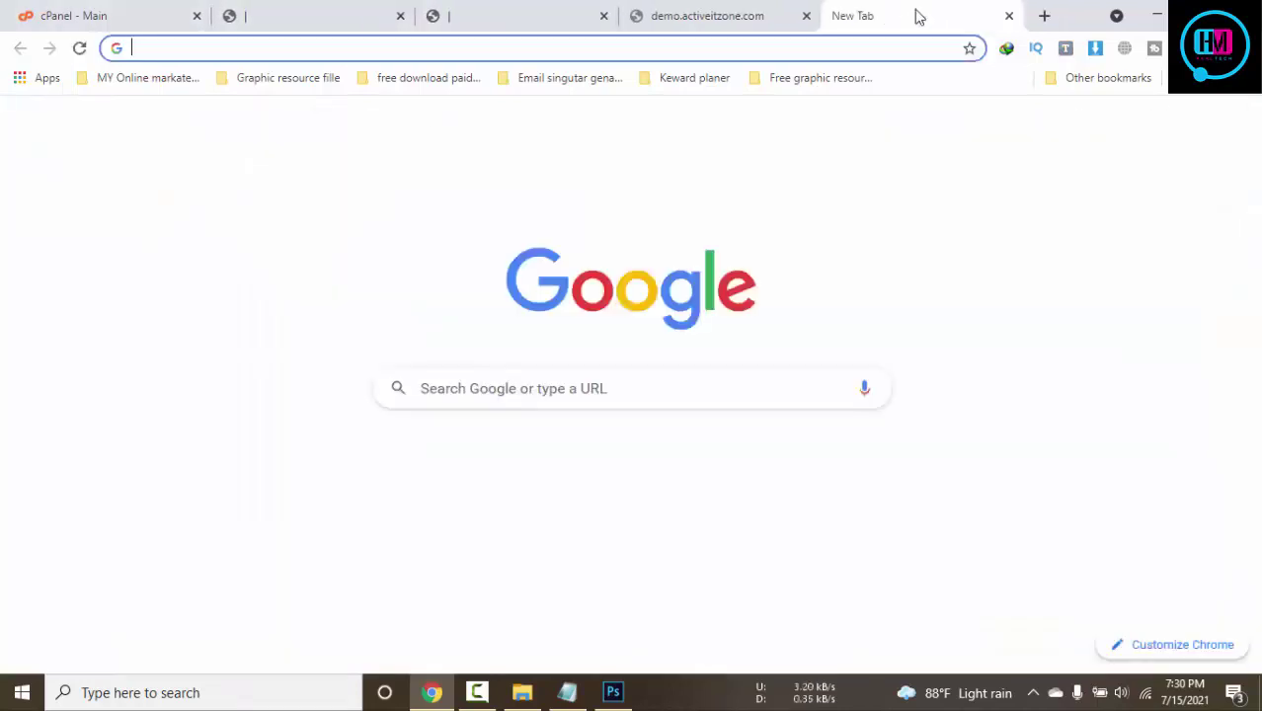
{"action": "type", "text": "payment ge"}
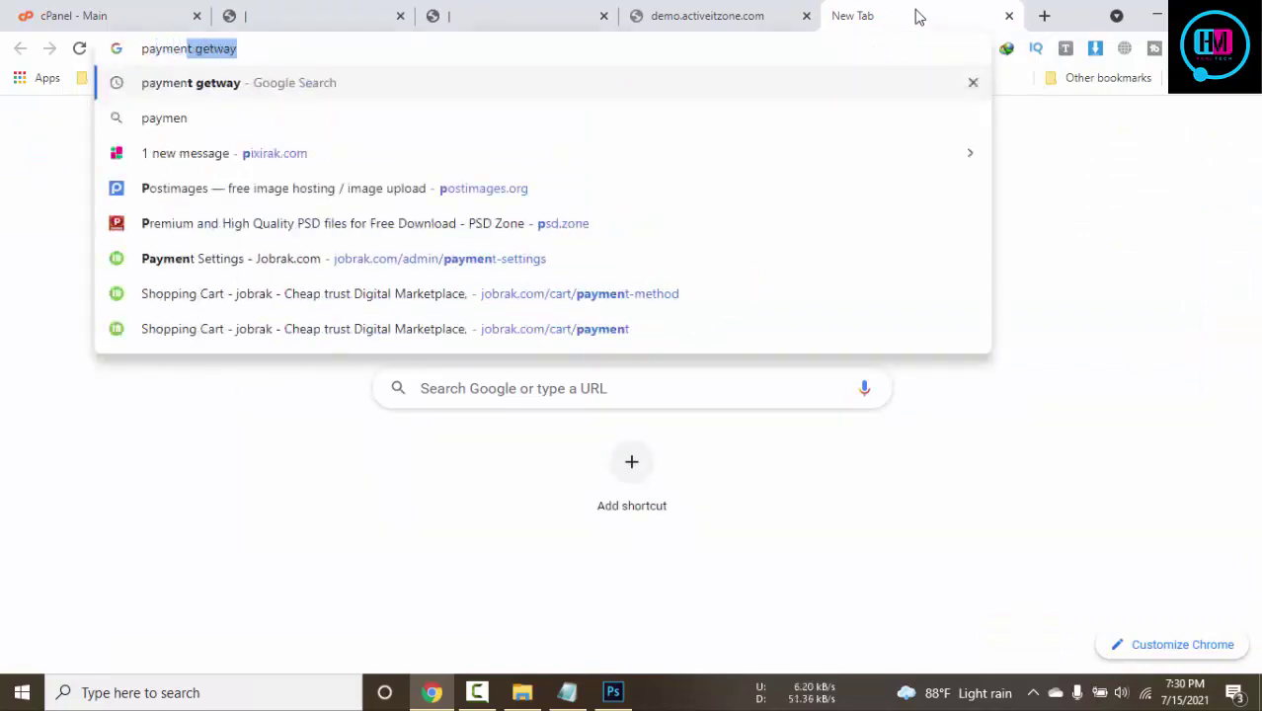
{"action": "type", "text": "tway"}
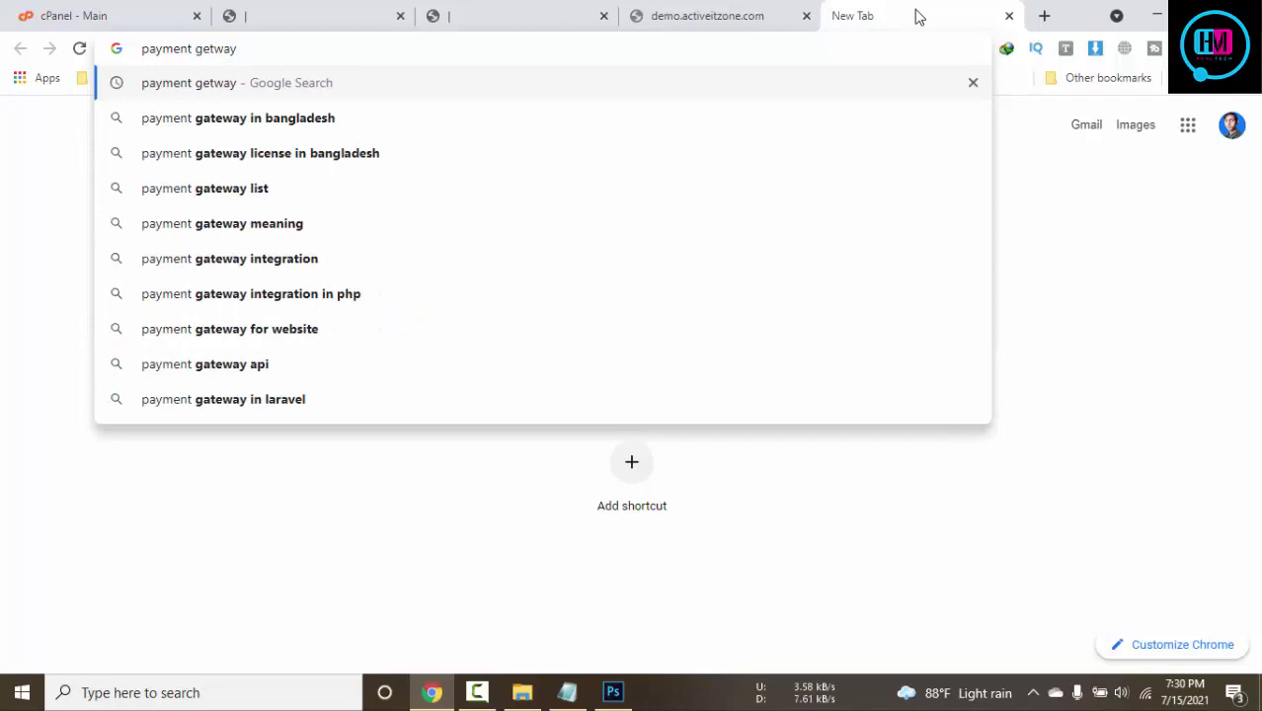
Run the payment gateway search, close the broken demo store tab, and browse its image results
{"action": "key", "text": "Return"}
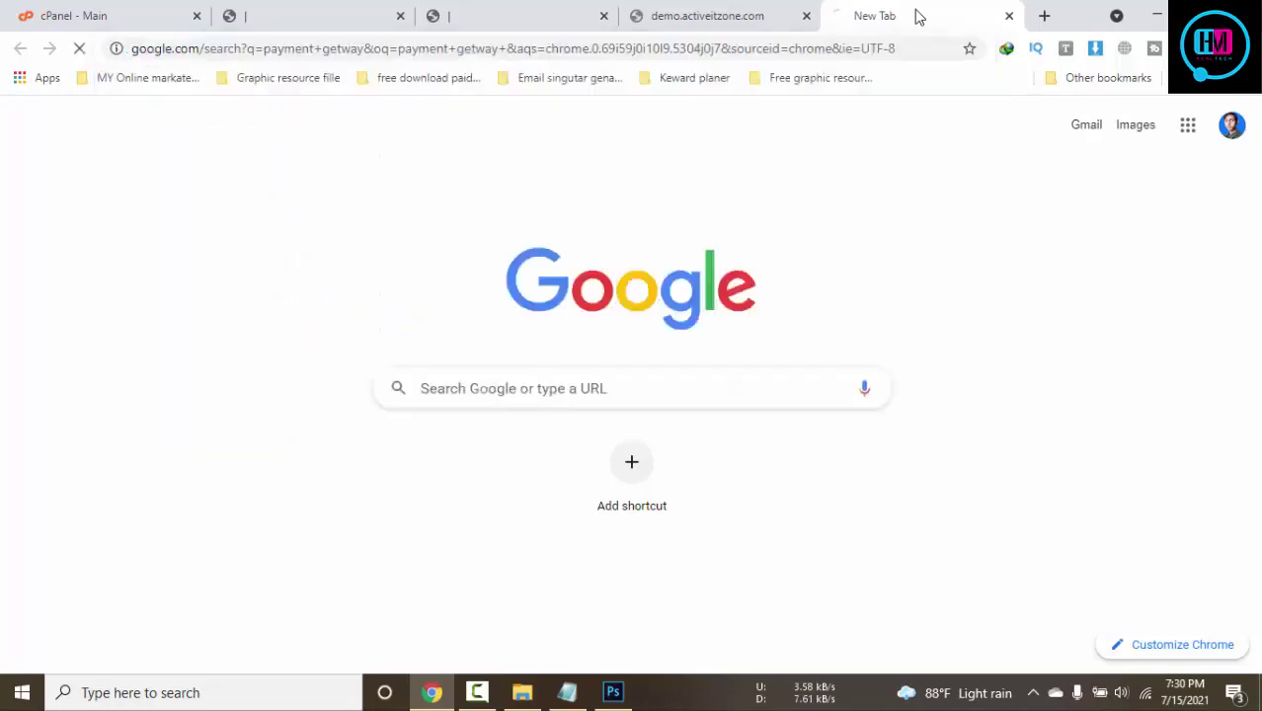
{"action": "left_click", "coordinate": [806, 16]}
{"action": "left_click", "coordinate": [266, 200]}
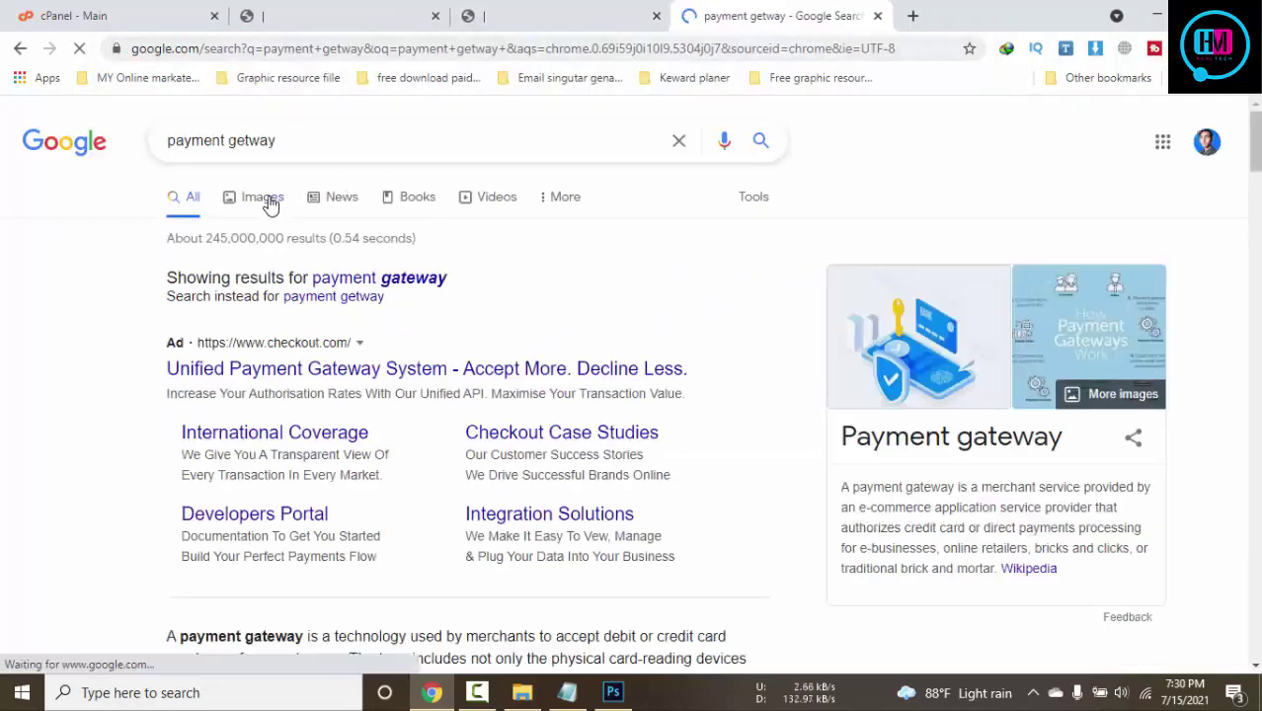
{"action": "scroll", "coordinate": [747, 196], "scroll_direction": "down", "scroll_amount": 3}
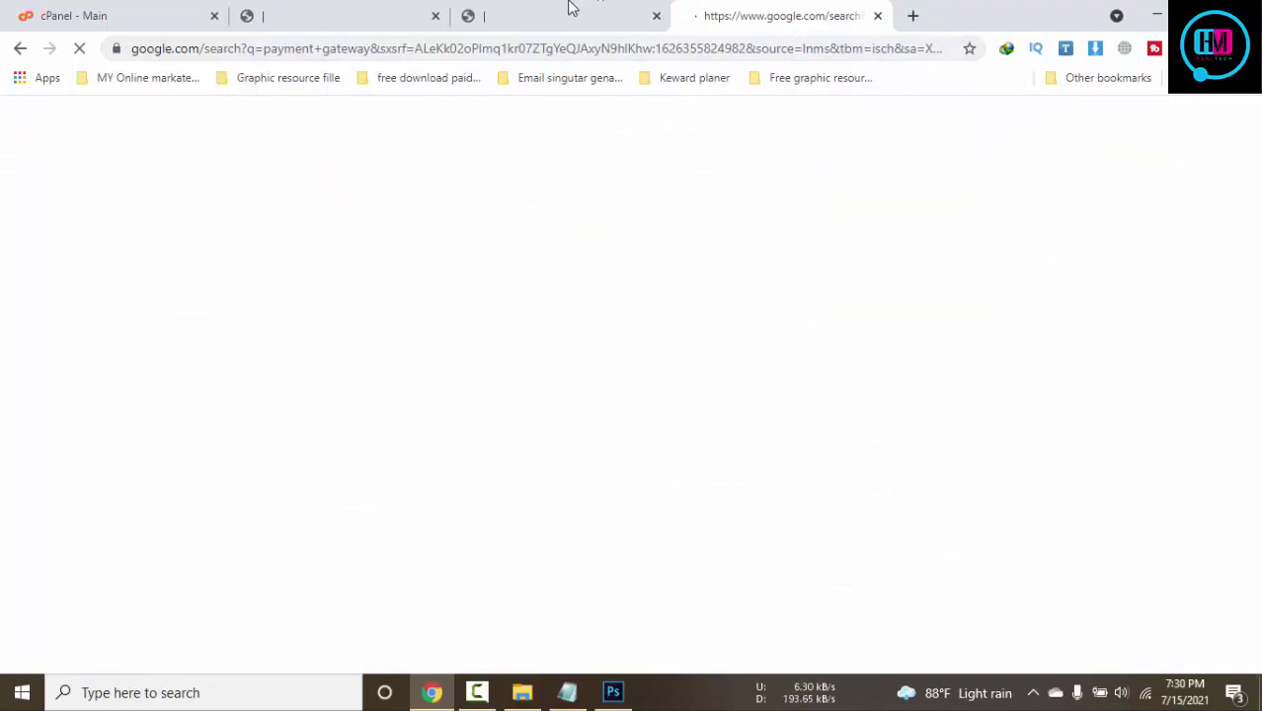
{"action": "scroll", "coordinate": [974, 211], "scroll_direction": "down", "scroll_amount": 5}
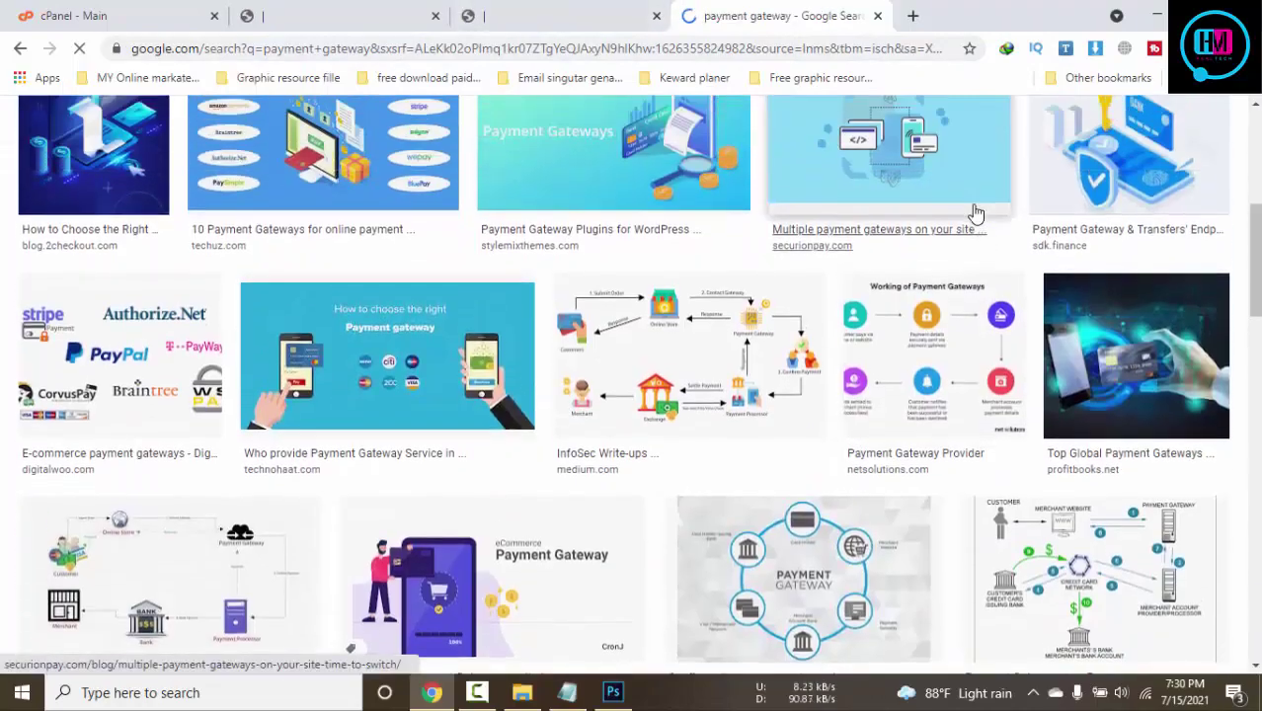
{"action": "scroll", "coordinate": [974, 212], "scroll_direction": "down", "scroll_amount": 7}
{"action": "scroll", "coordinate": [976, 208], "scroll_direction": "up", "scroll_amount": 10}
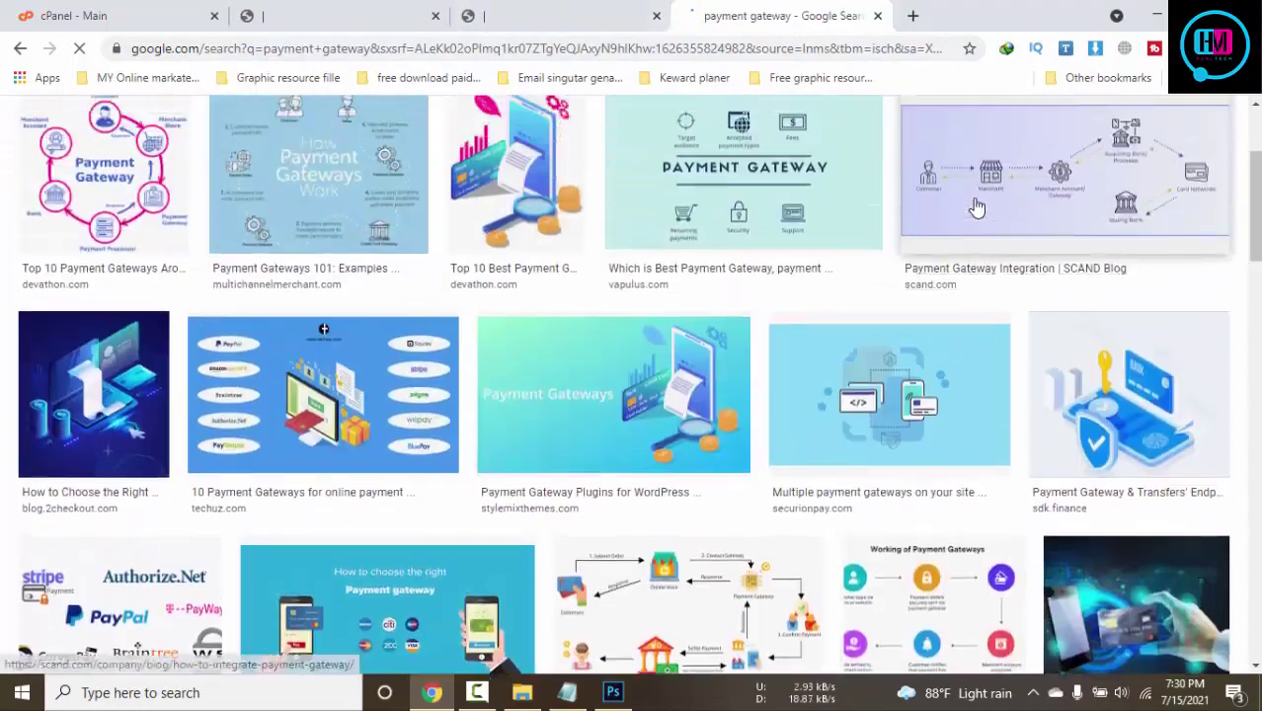
{"action": "scroll", "coordinate": [976, 207], "scroll_direction": "up", "scroll_amount": 3}
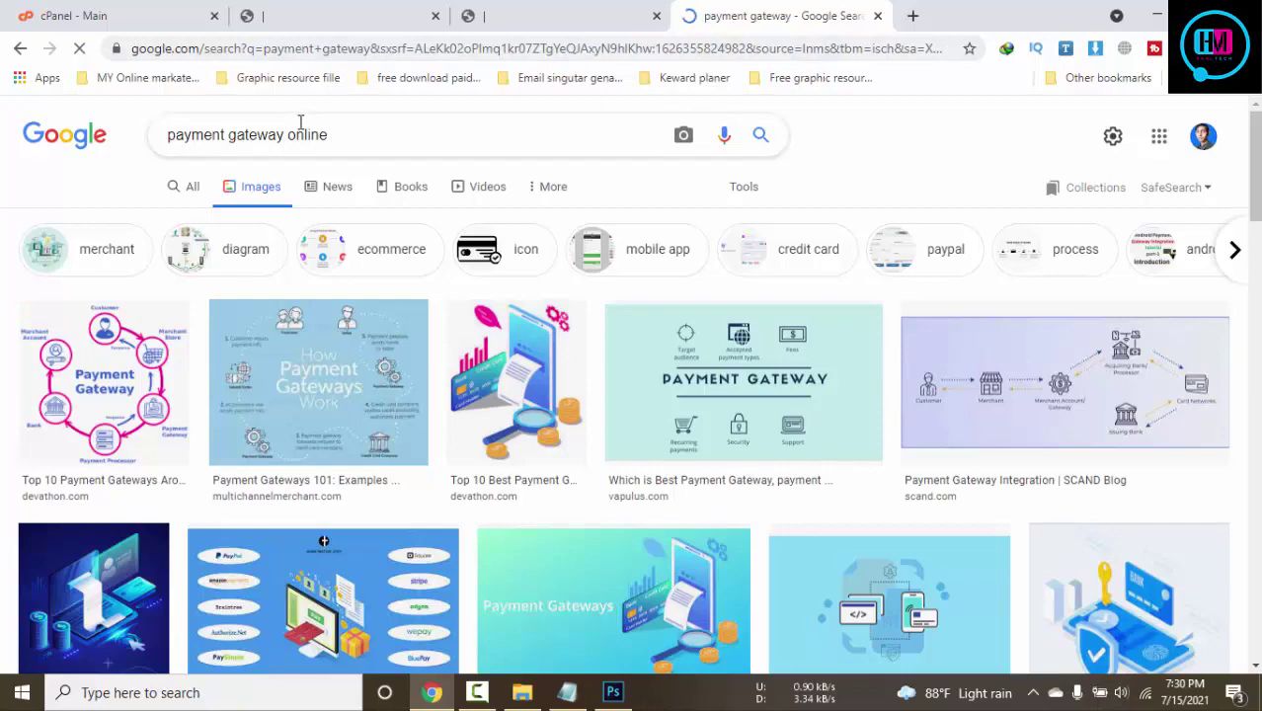
Refine the image search to 'payment gateway online' and browse the results
{"action": "left_click", "coordinate": [300, 120]}
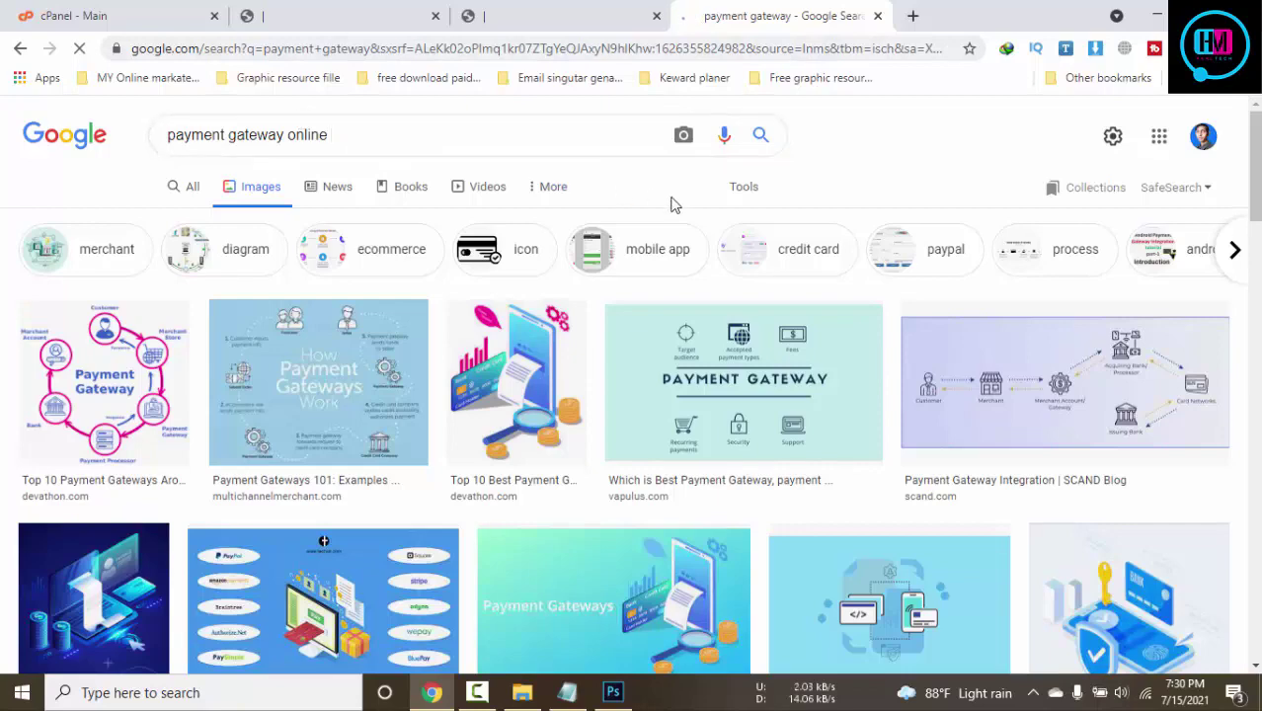
{"action": "scroll", "coordinate": [671, 204], "scroll_direction": "down", "scroll_amount": 4}
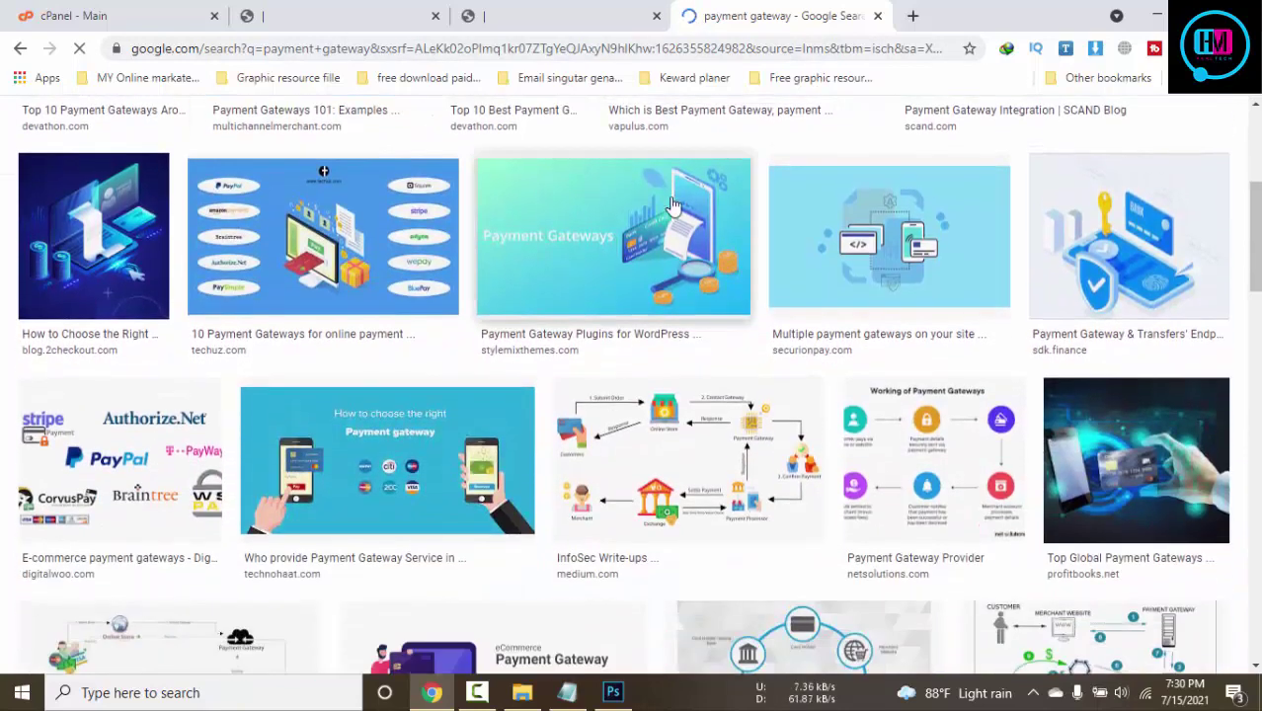
{"action": "scroll", "coordinate": [670, 204], "scroll_direction": "down", "scroll_amount": 8}
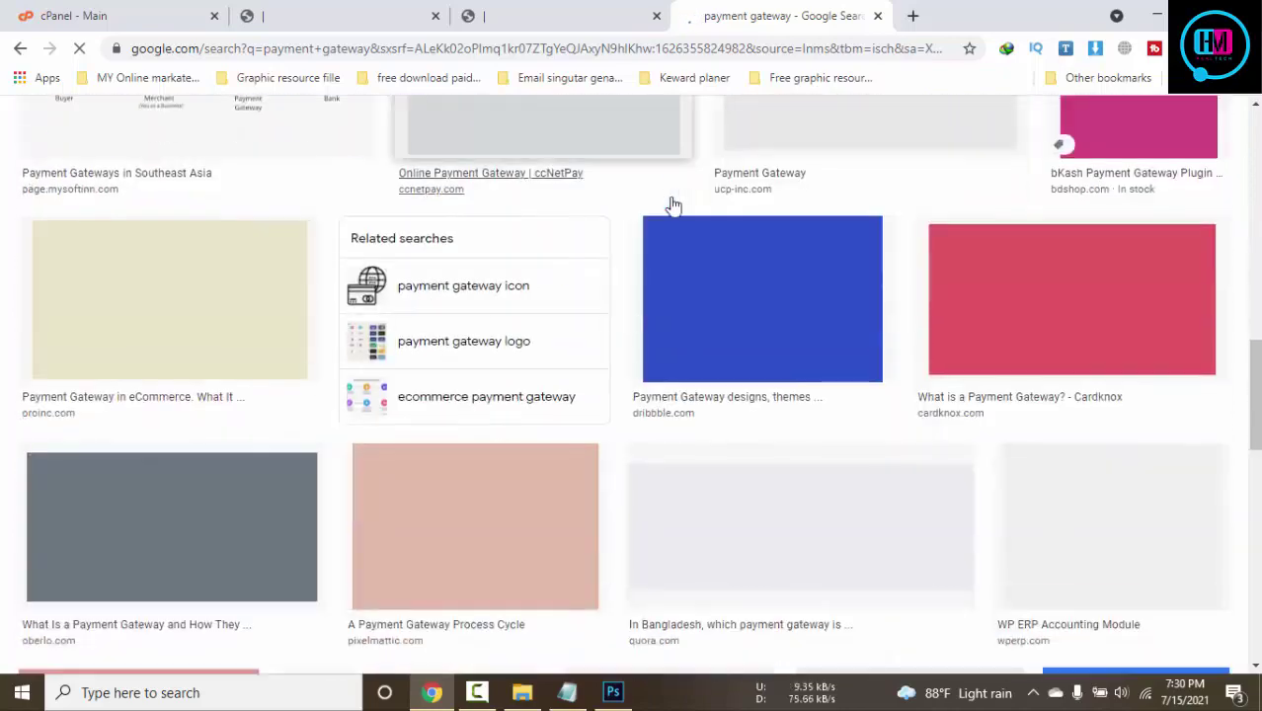
{"action": "scroll", "coordinate": [670, 205], "scroll_direction": "down", "scroll_amount": 5}
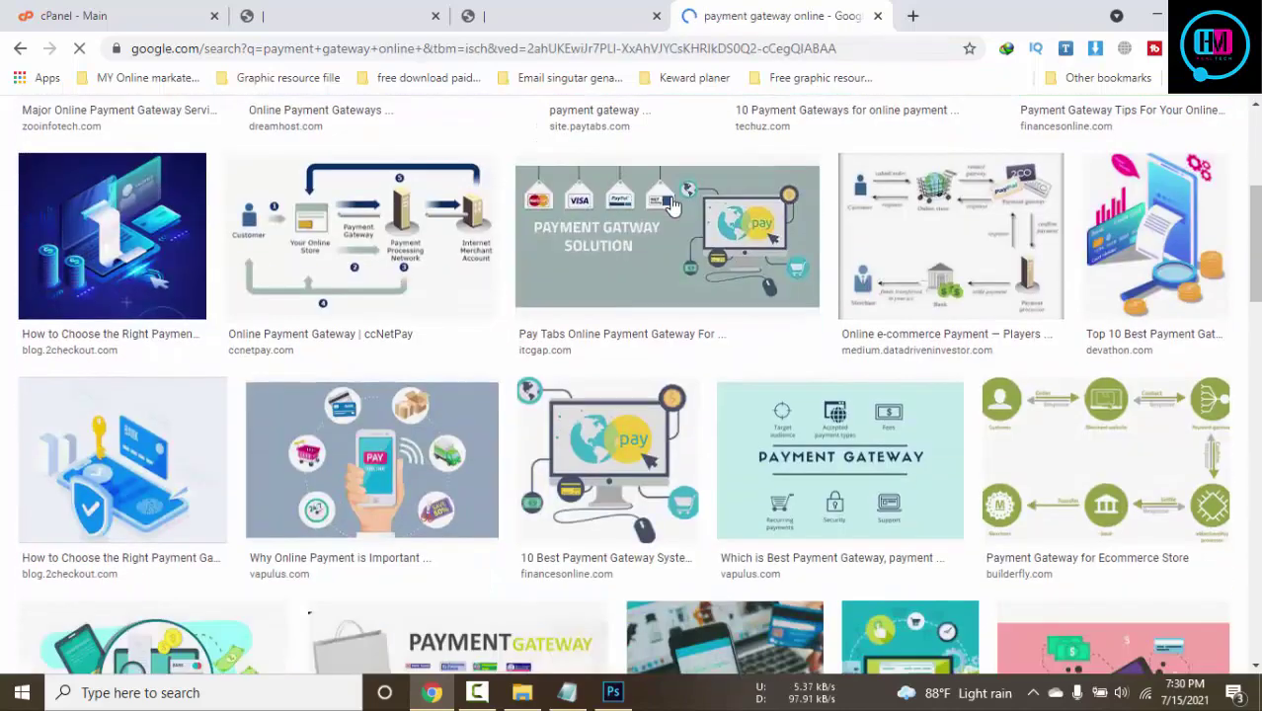
{"action": "scroll", "coordinate": [671, 205], "scroll_direction": "down", "scroll_amount": 6}
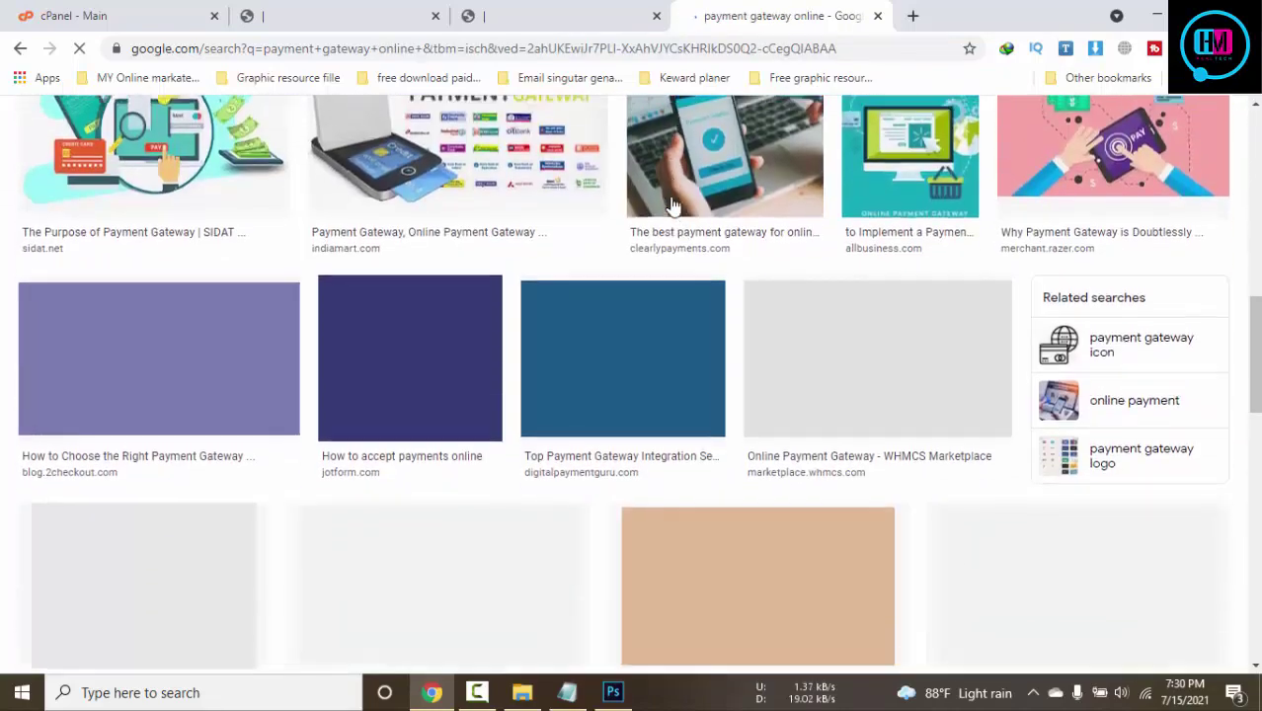
{"action": "scroll", "coordinate": [671, 205], "scroll_direction": "up", "scroll_amount": 15}
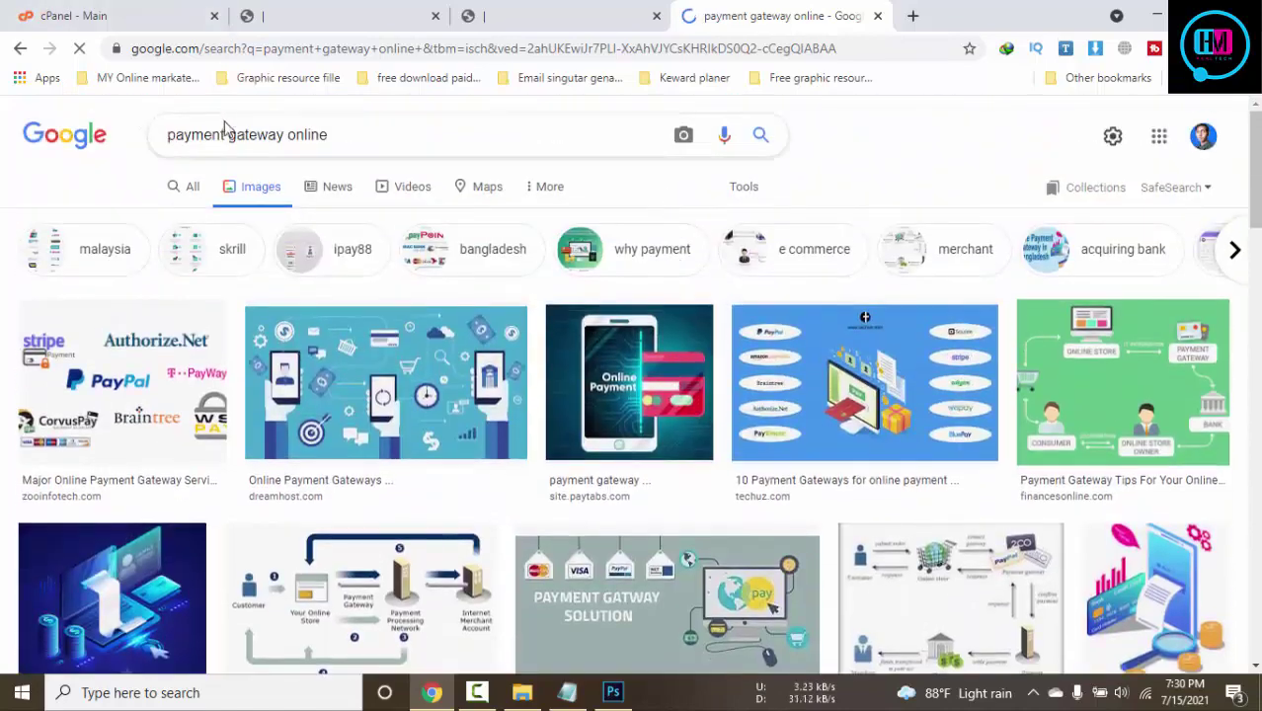
Reword the image query to 'online payment gateway' and run the search
{"action": "left_click", "coordinate": [364, 130], "text": "shift"}
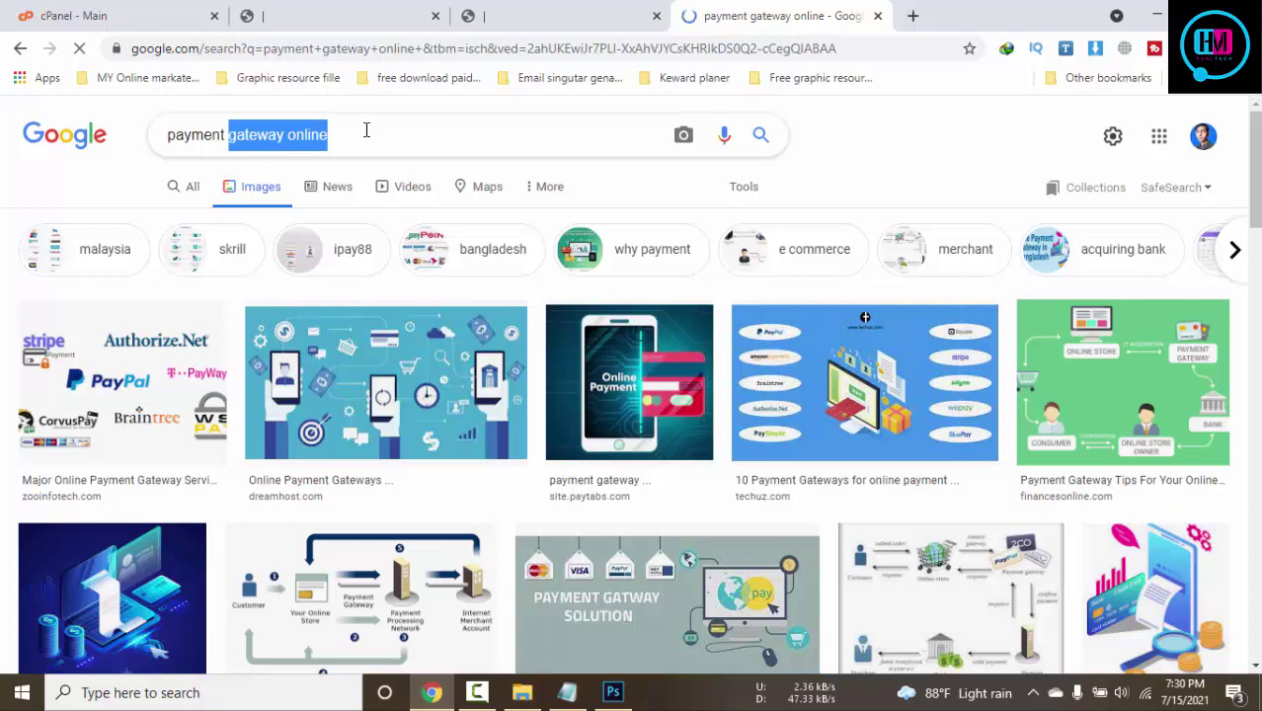
{"action": "left_click", "coordinate": [287, 135]}
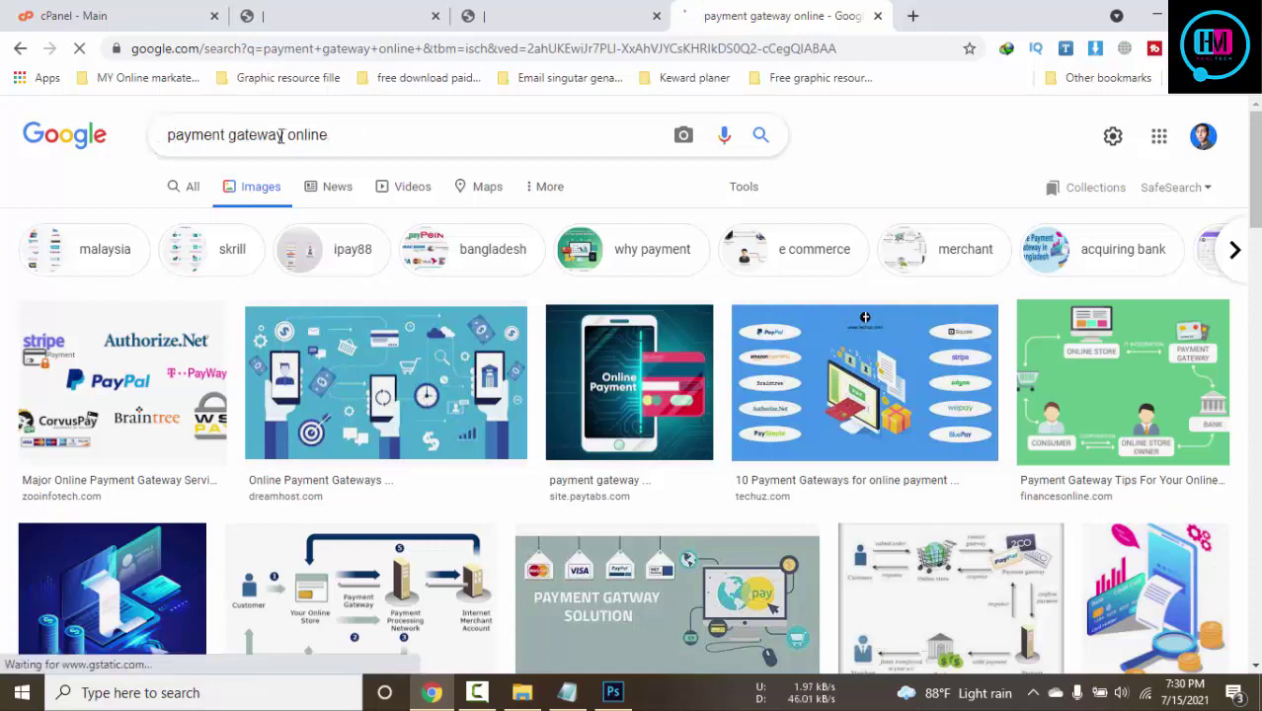
{"action": "left_click", "coordinate": [401, 135], "text": "shift"}
{"action": "key", "text": "BackSpace"}
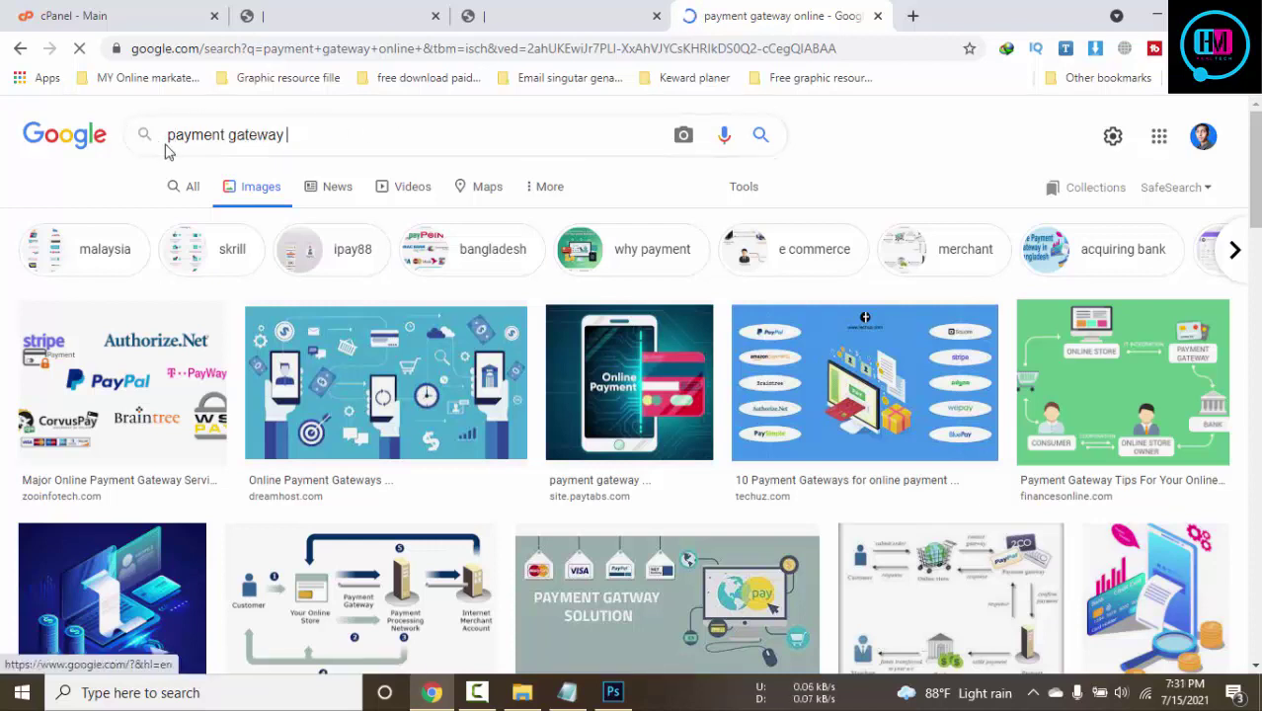
{"action": "left_click", "coordinate": [170, 134]}
{"action": "type", "text": "online"}
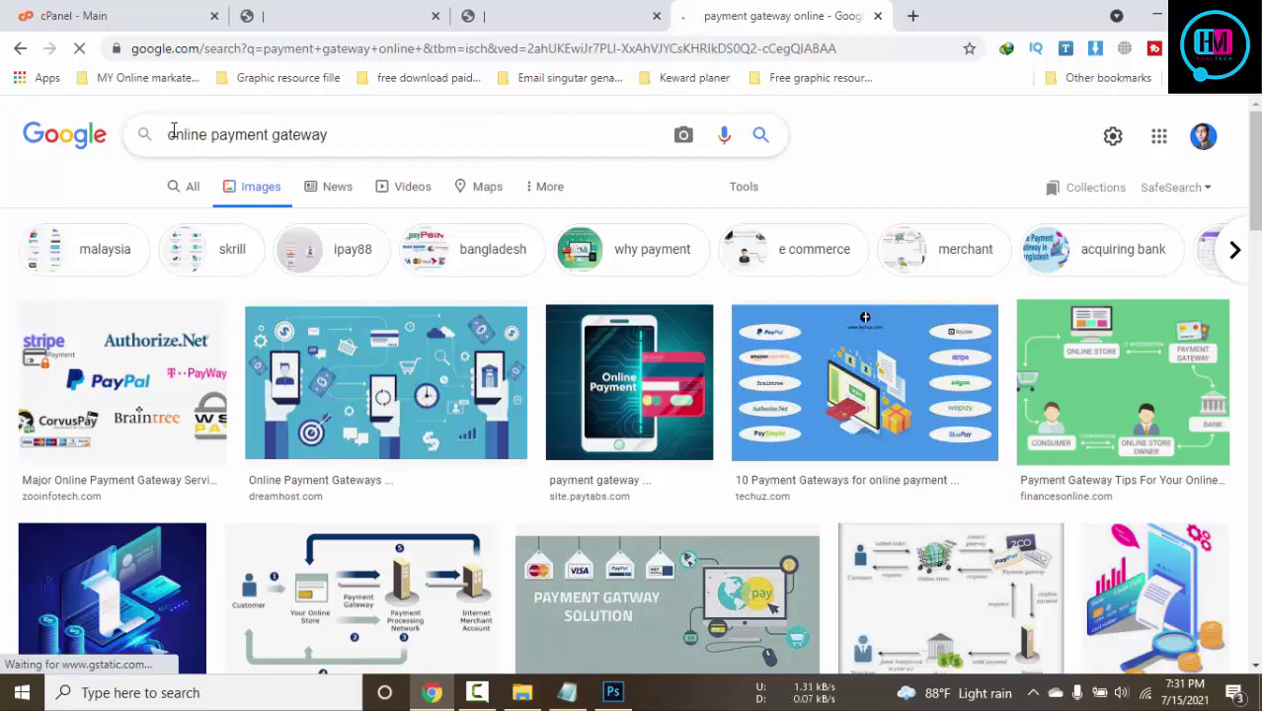
{"action": "left_click", "coordinate": [761, 134]}
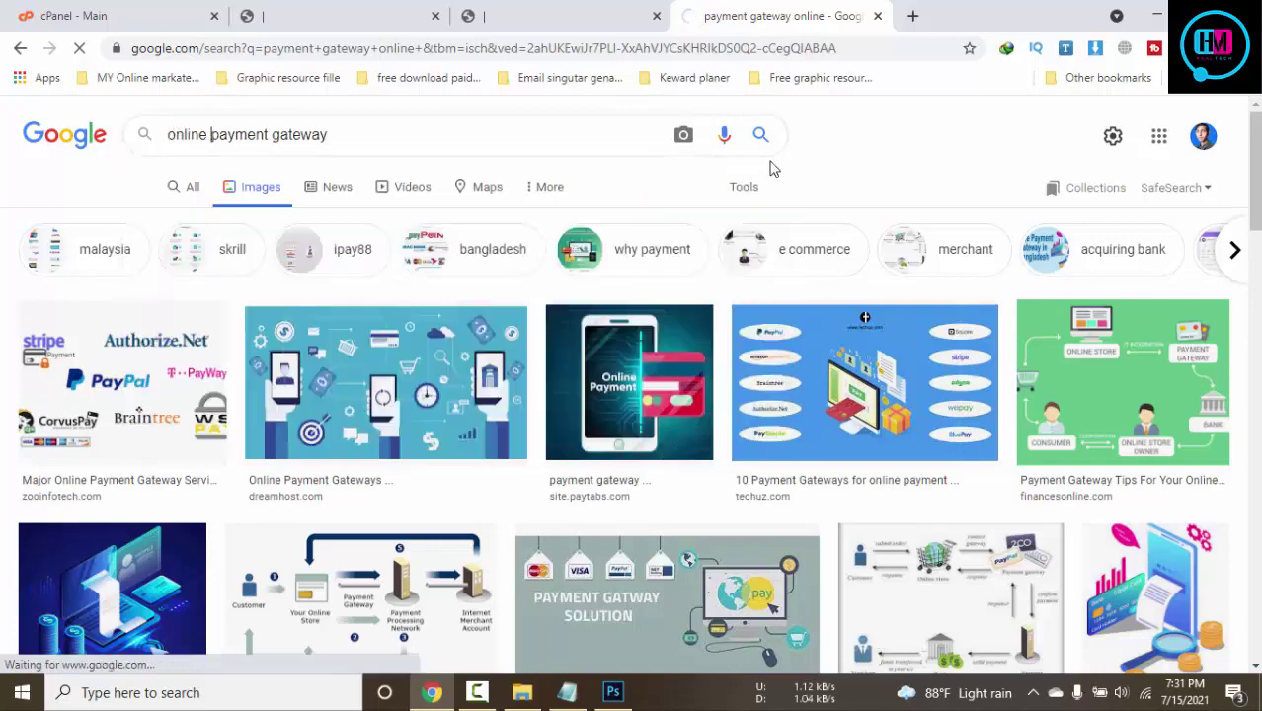
{"action": "scroll", "coordinate": [818, 243], "scroll_direction": "down", "scroll_amount": 10}
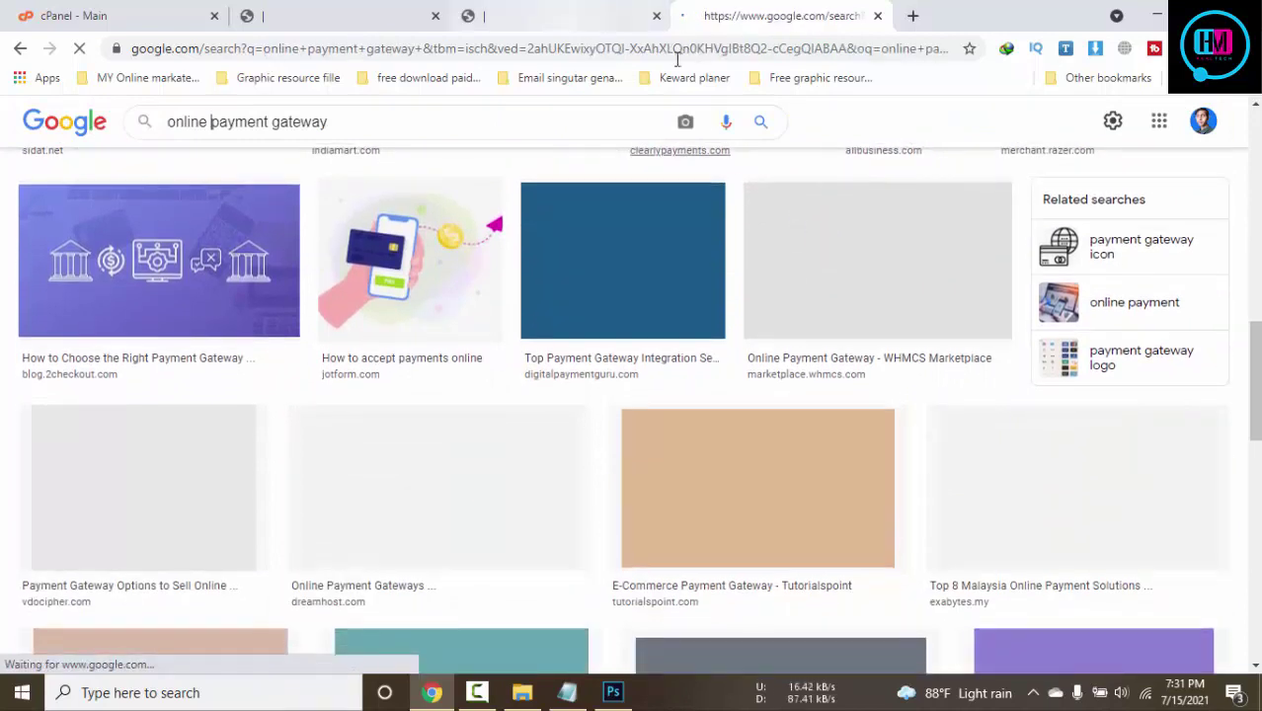
Search 'payement getway images' in a new tab and close the old results tab
{"action": "left_click", "coordinate": [913, 16]}
{"action": "type", "text": "p"}
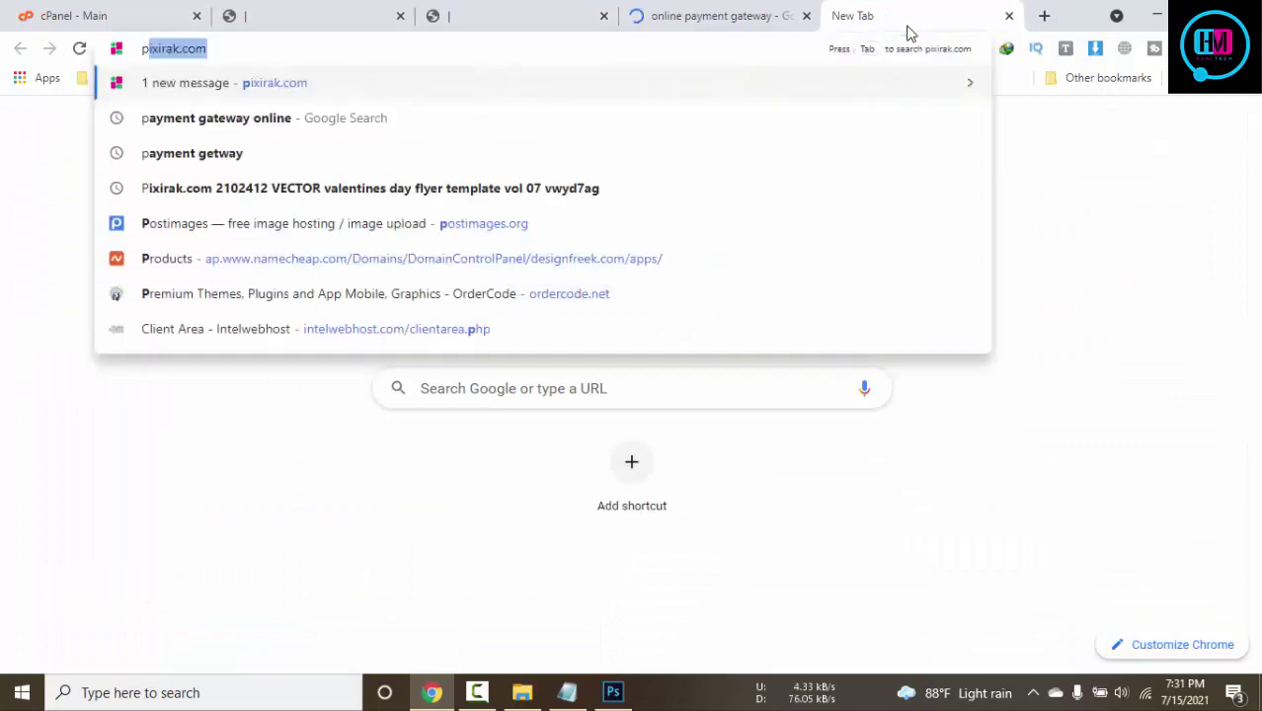
{"action": "type", "text": "ayement g"}
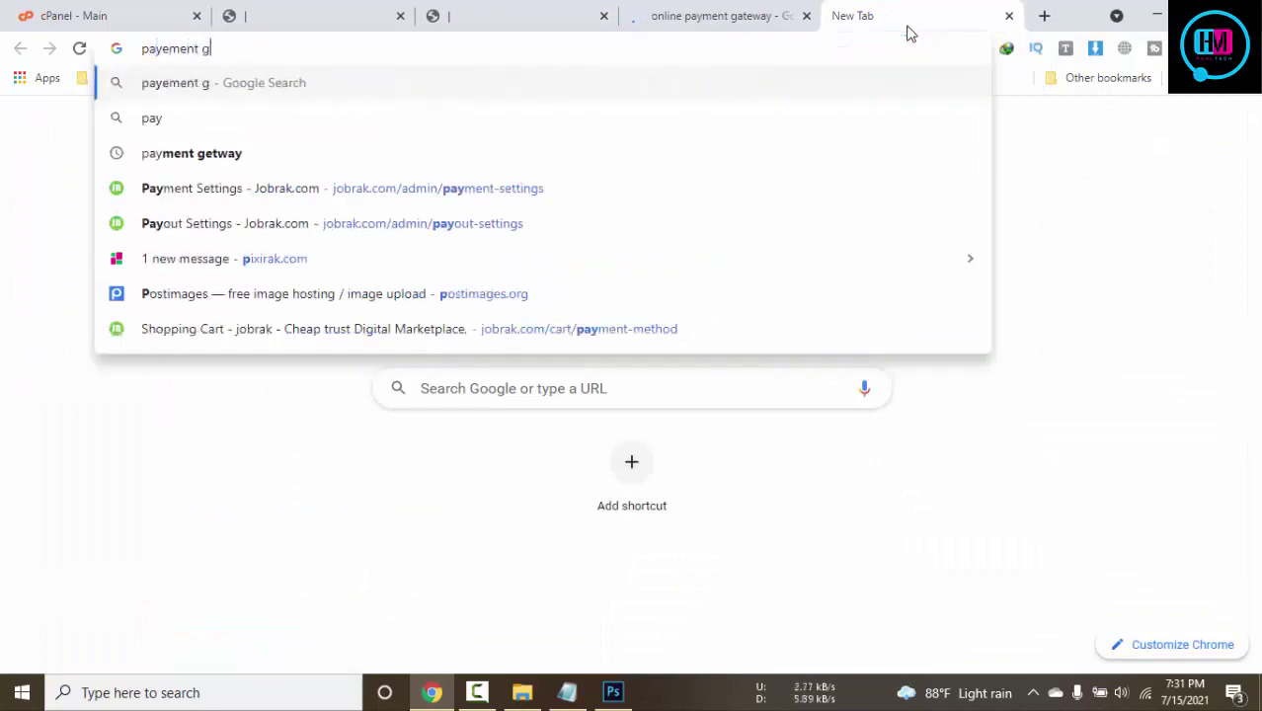
{"action": "type", "text": "etway"}
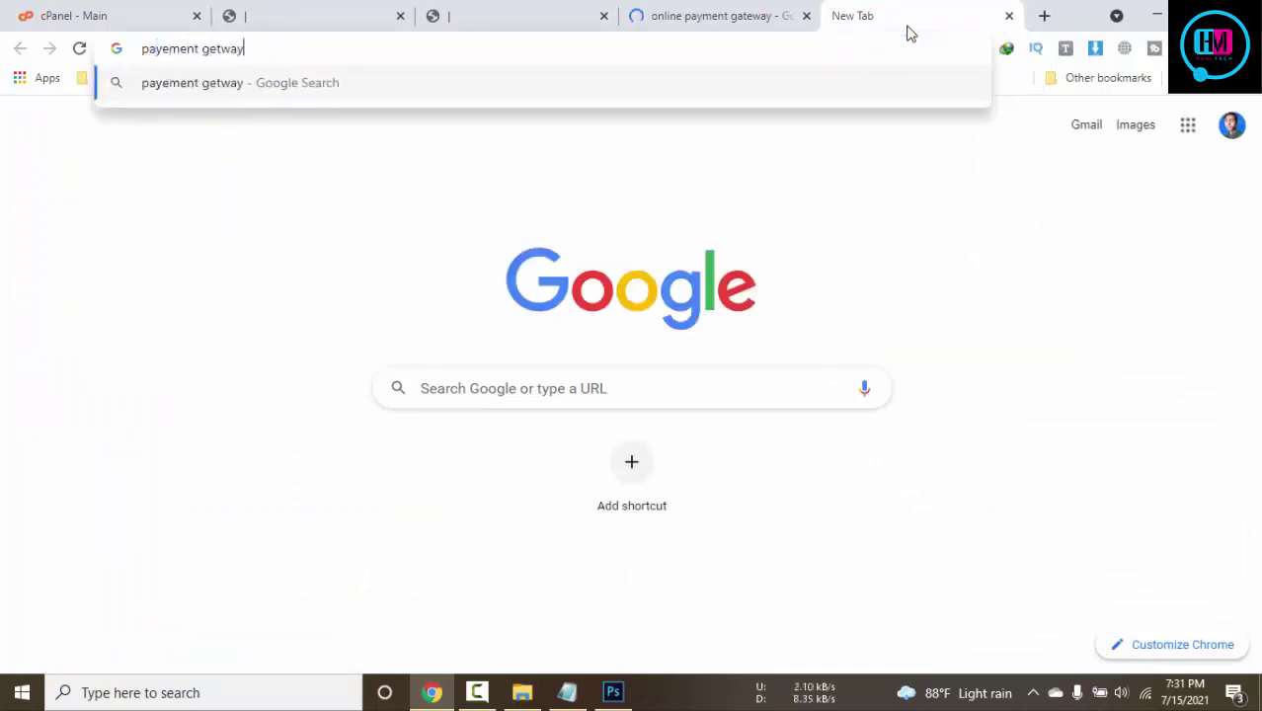
{"action": "type", "text": " images"}
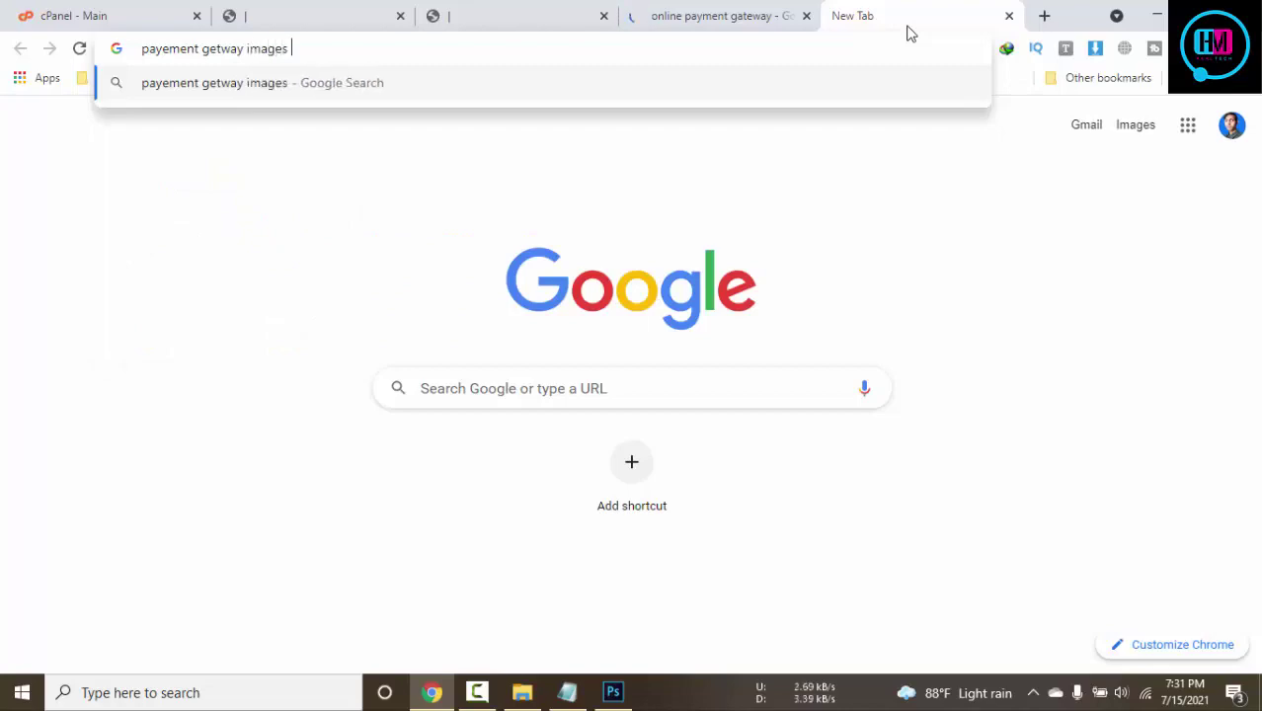
{"action": "key", "text": "Return"}
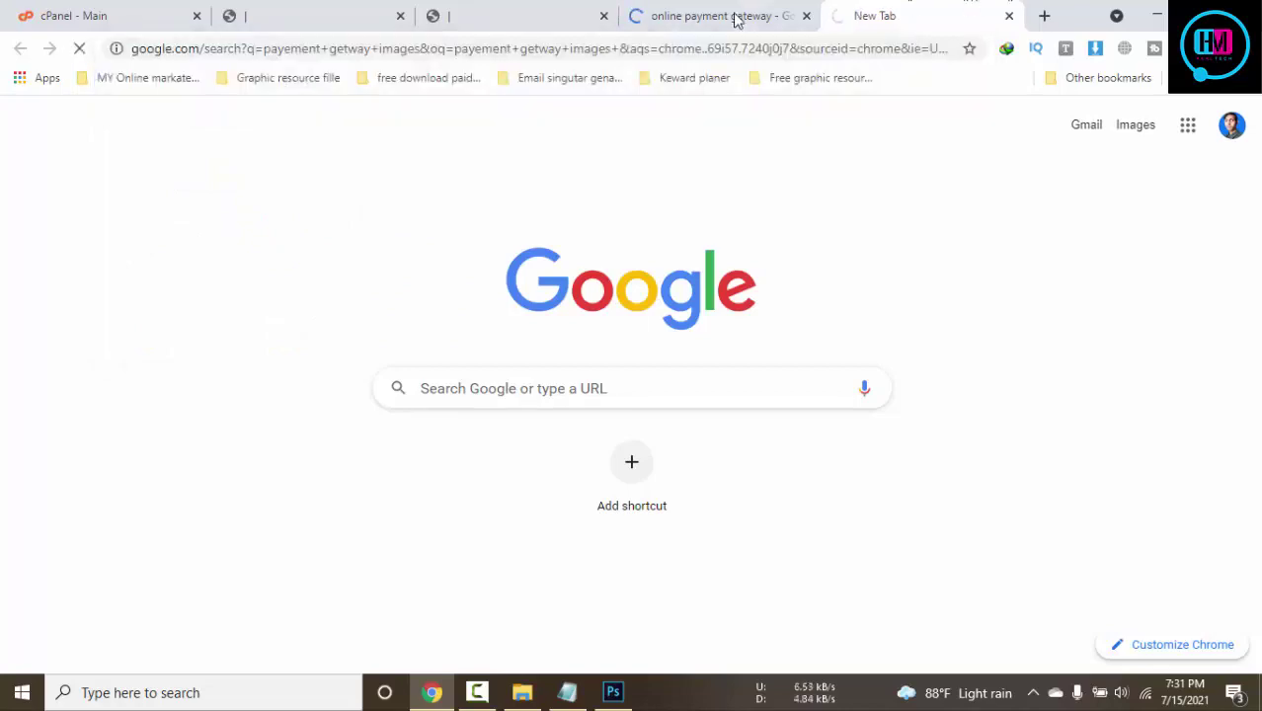
{"action": "left_click", "coordinate": [729, 16]}
{"action": "scroll", "coordinate": [860, 223], "scroll_direction": "down", "scroll_amount": 4}
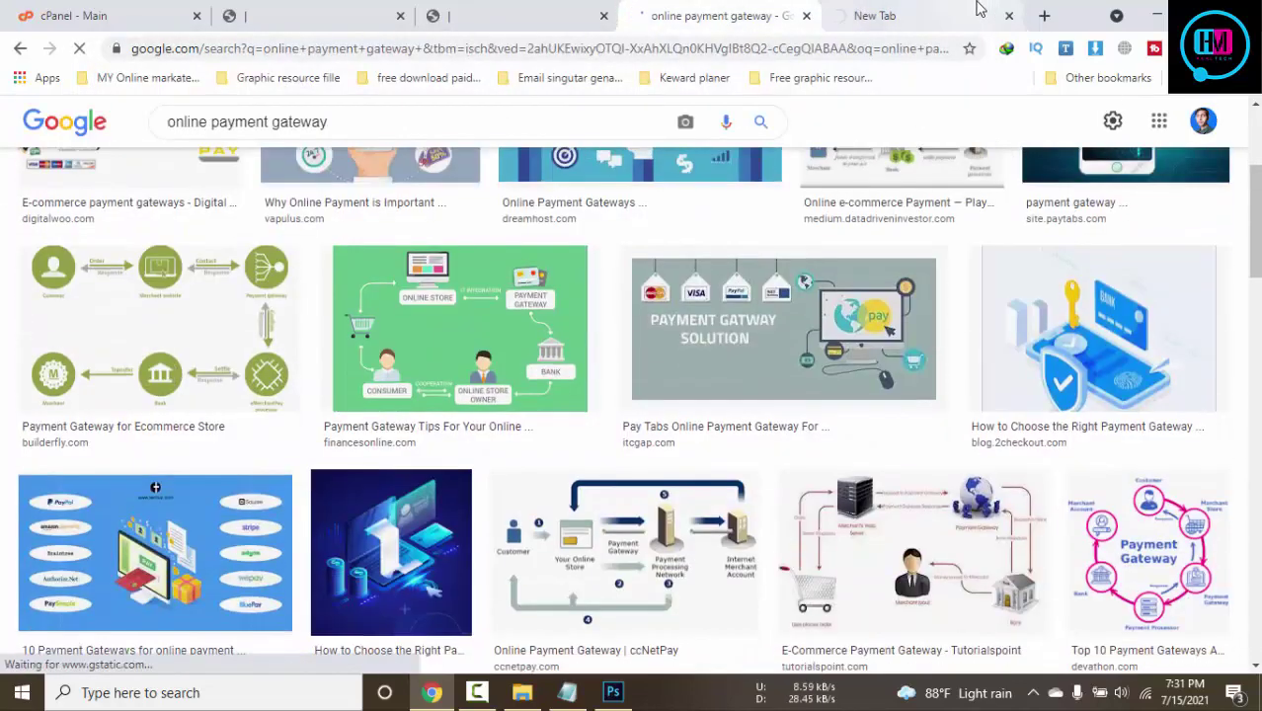
{"action": "left_click", "coordinate": [968, 8]}
{"action": "left_click", "coordinate": [806, 15]}
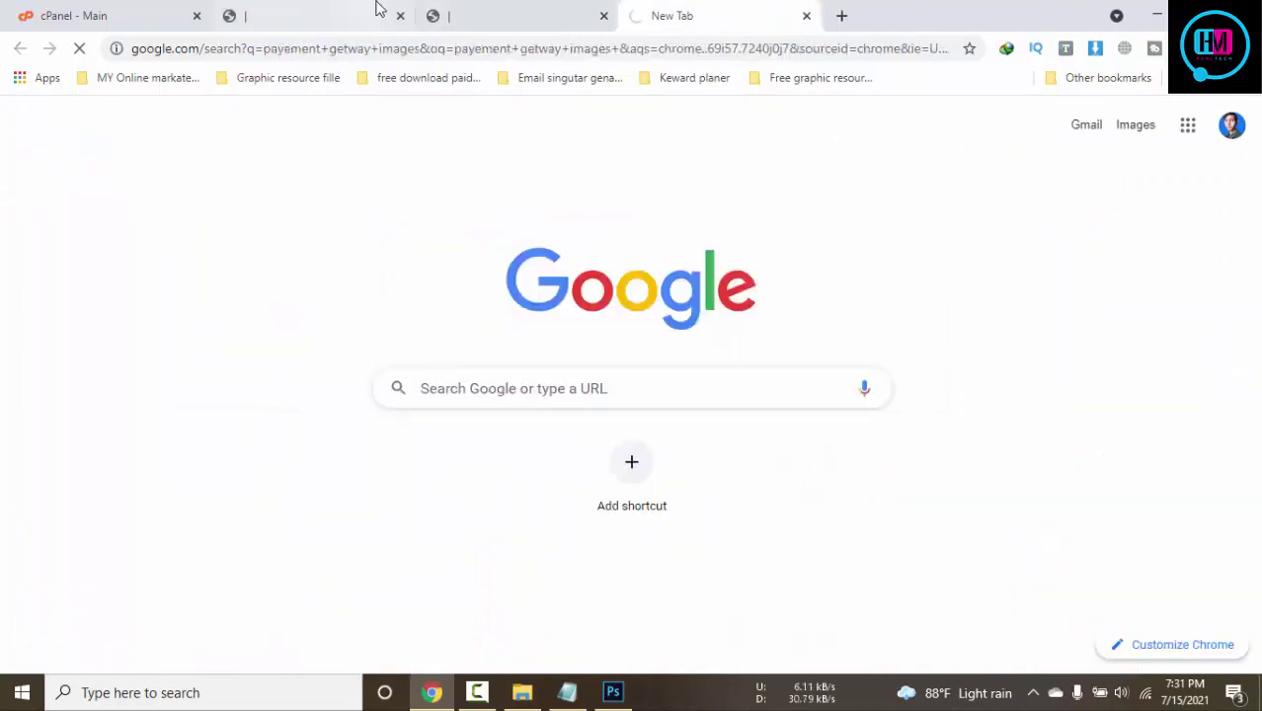
Show image results for 'payment gateway images' and browse through them
{"action": "left_click", "coordinate": [523, 18]}
{"action": "left_click", "coordinate": [284, 10]}
{"action": "left_click", "coordinate": [692, 10]}
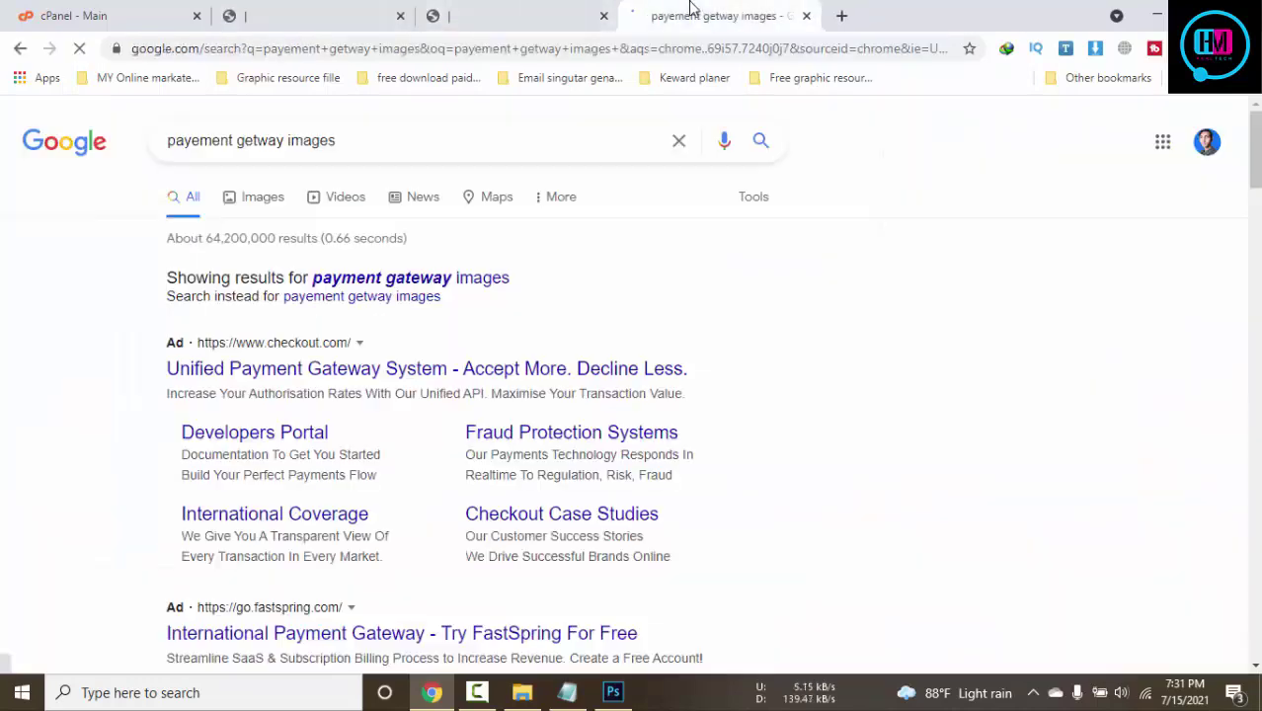
{"action": "left_click", "coordinate": [261, 196]}
{"action": "scroll", "coordinate": [746, 312], "scroll_direction": "down", "scroll_amount": 5}
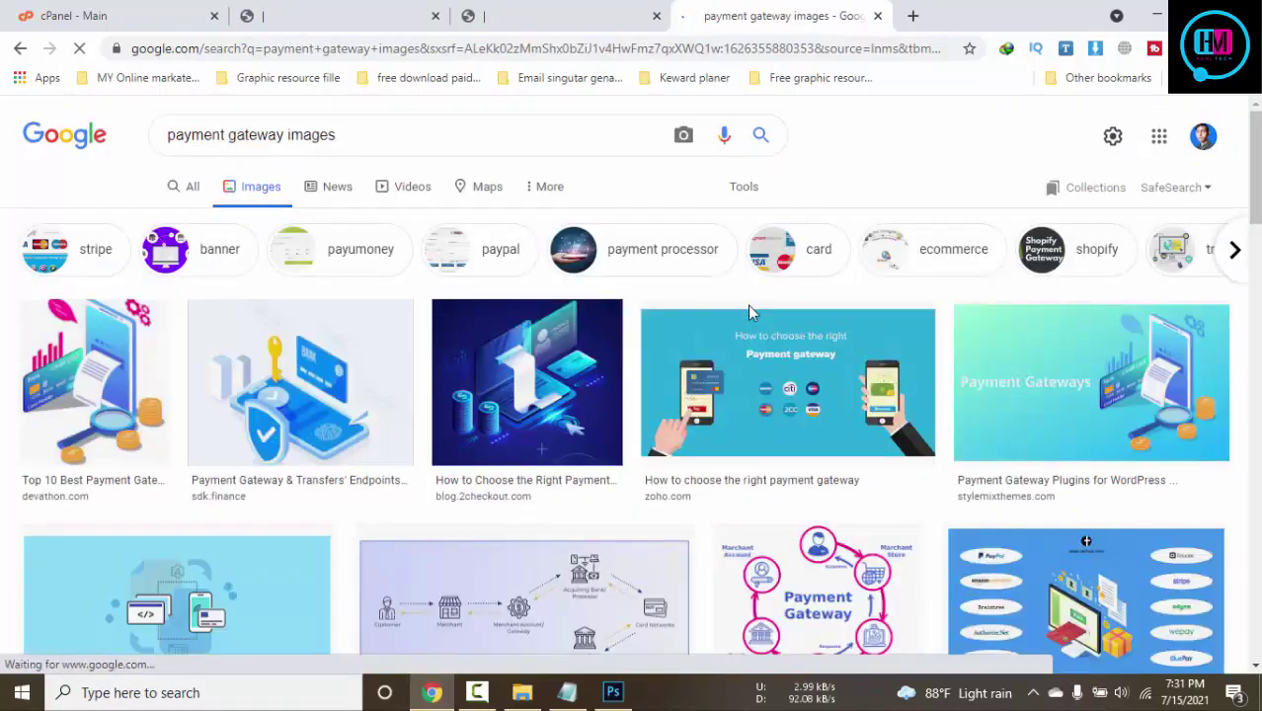
{"action": "scroll", "coordinate": [748, 305], "scroll_direction": "down", "scroll_amount": 15}
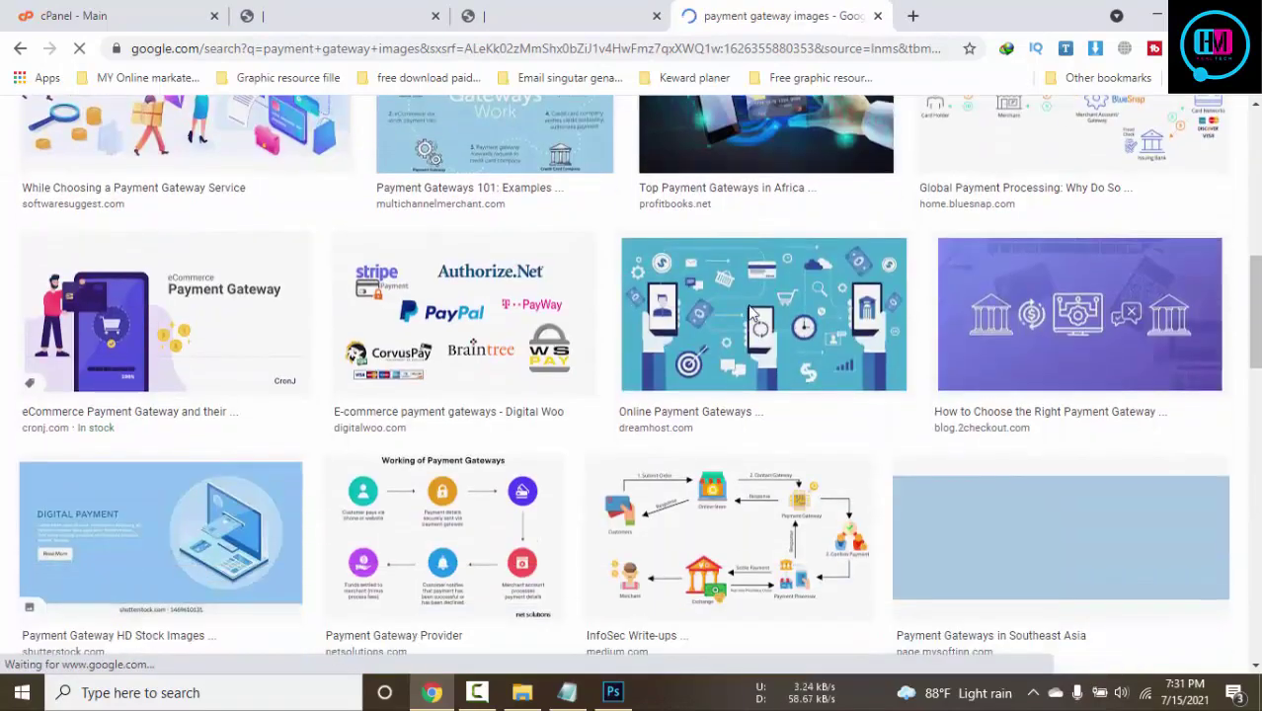
{"action": "scroll", "coordinate": [748, 306], "scroll_direction": "down", "scroll_amount": 10}
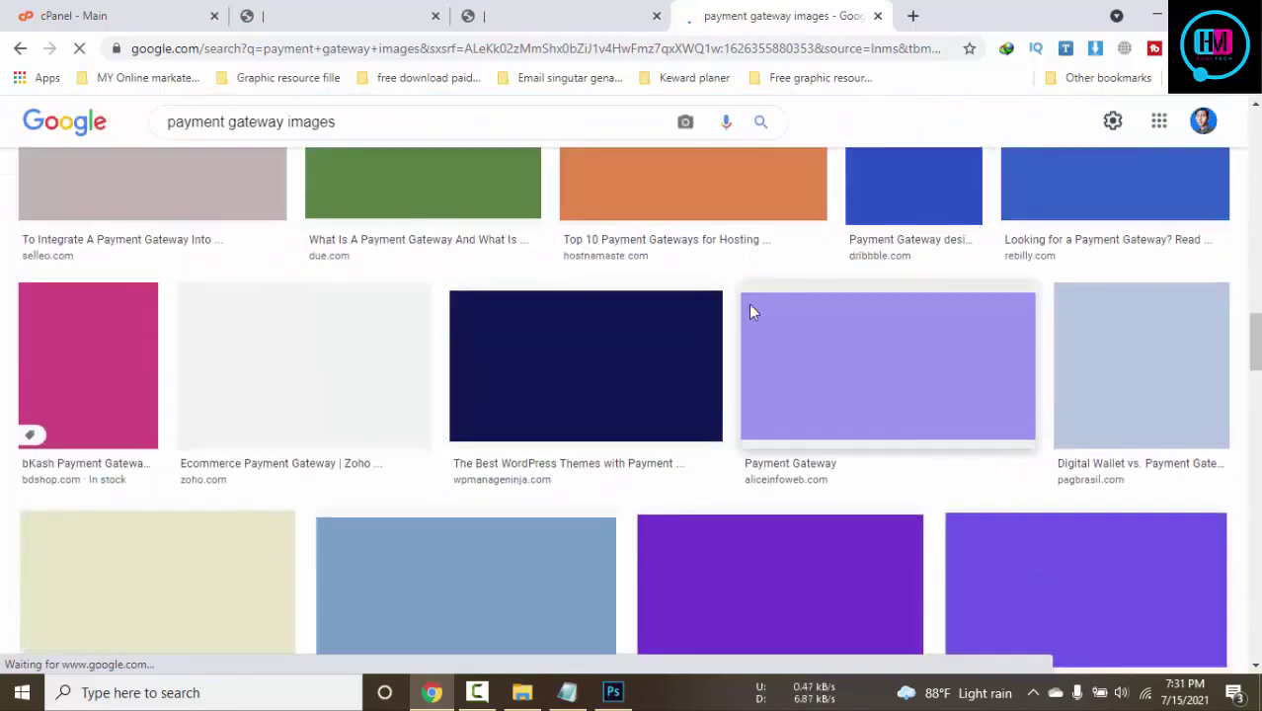
{"action": "scroll", "coordinate": [750, 313], "scroll_direction": "down", "scroll_amount": 2}
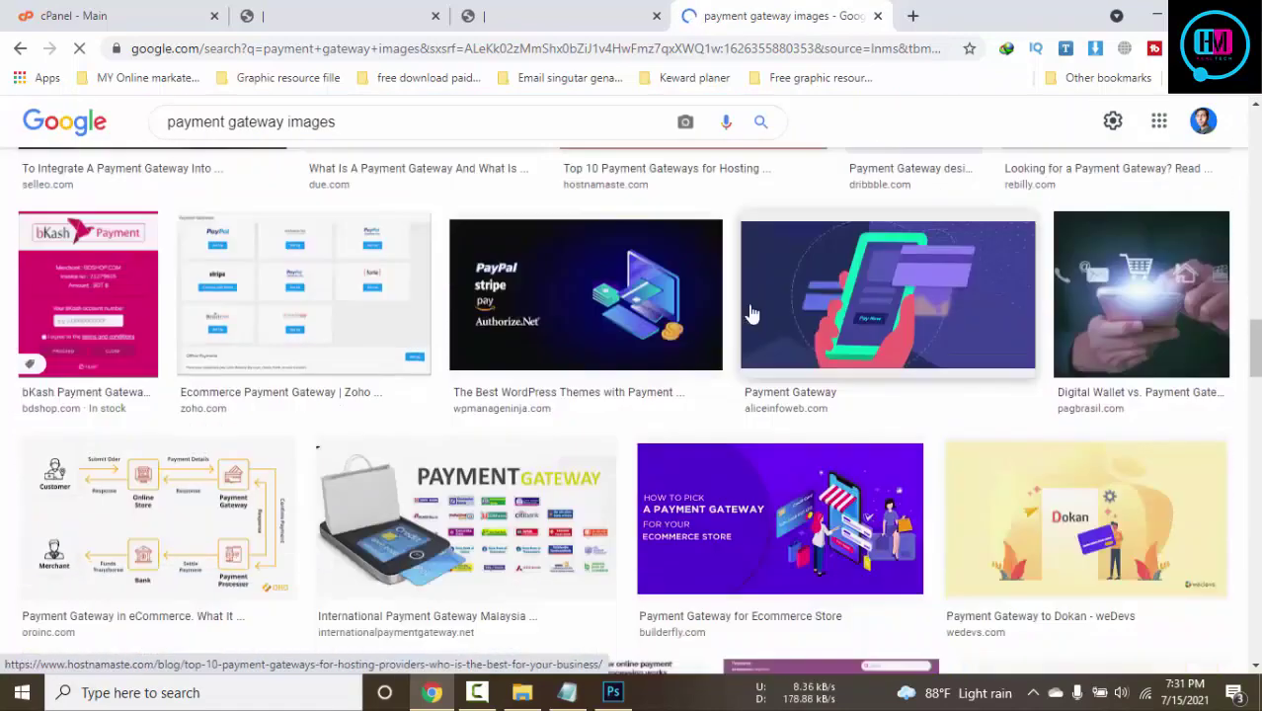
{"action": "scroll", "coordinate": [751, 312], "scroll_direction": "down", "scroll_amount": 2}
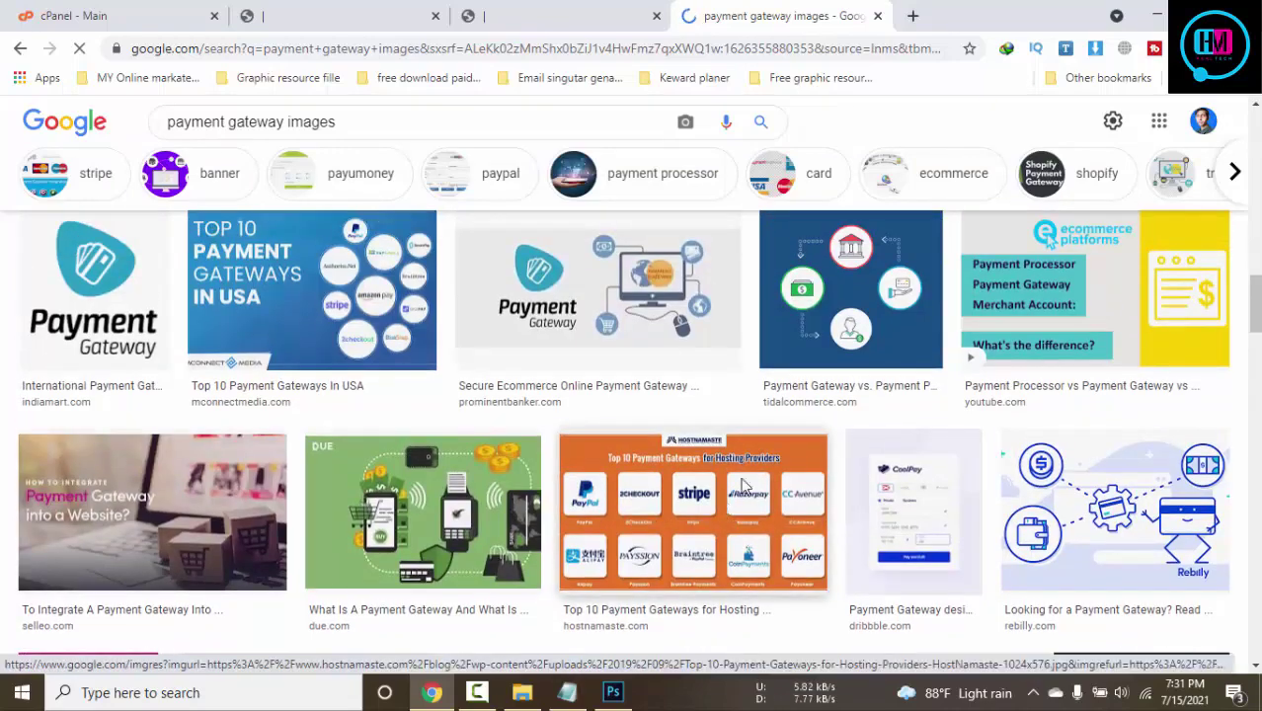
Preview the Top 10 Payment Gateways and Merchant & Payment Gateway logos images
{"action": "left_click", "coordinate": [723, 516]}
{"action": "scroll", "coordinate": [464, 407], "scroll_direction": "down", "scroll_amount": 4}
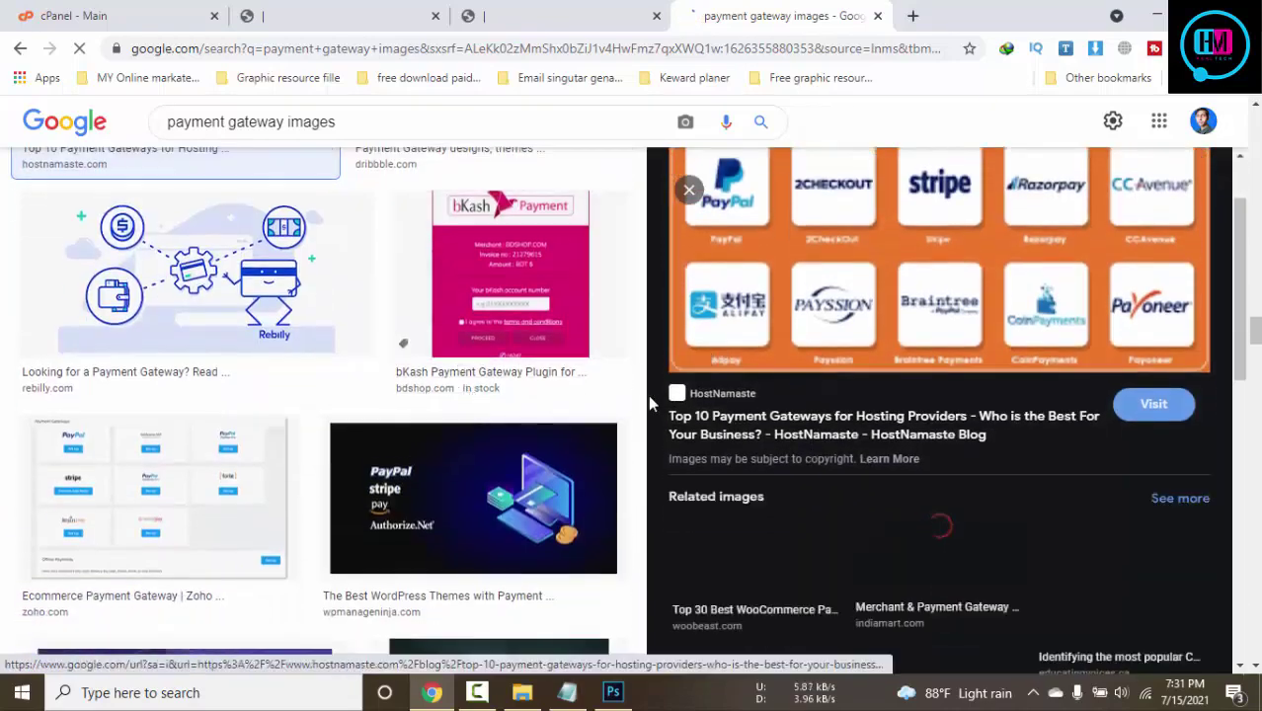
{"action": "scroll", "coordinate": [668, 407], "scroll_direction": "down", "scroll_amount": 3}
{"action": "scroll", "coordinate": [484, 382], "scroll_direction": "down", "scroll_amount": 6}
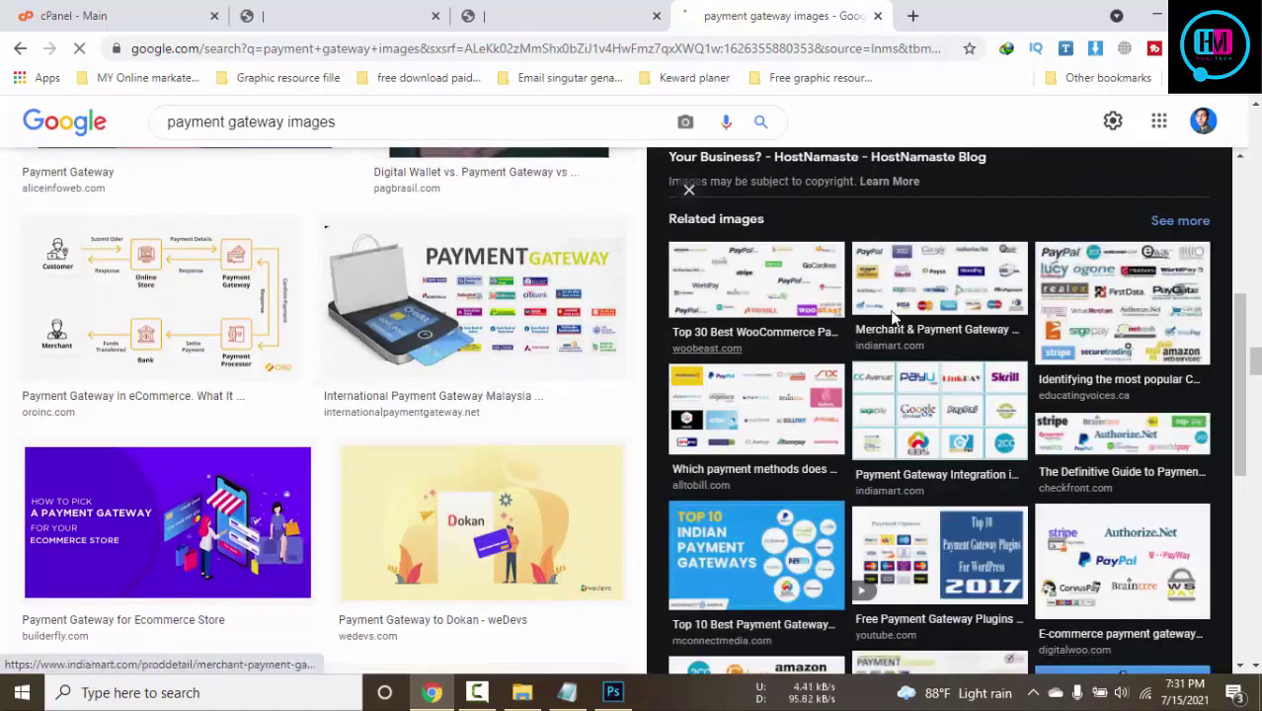
{"action": "left_click", "coordinate": [941, 284]}
{"action": "scroll", "coordinate": [417, 403], "scroll_direction": "down", "scroll_amount": 10}
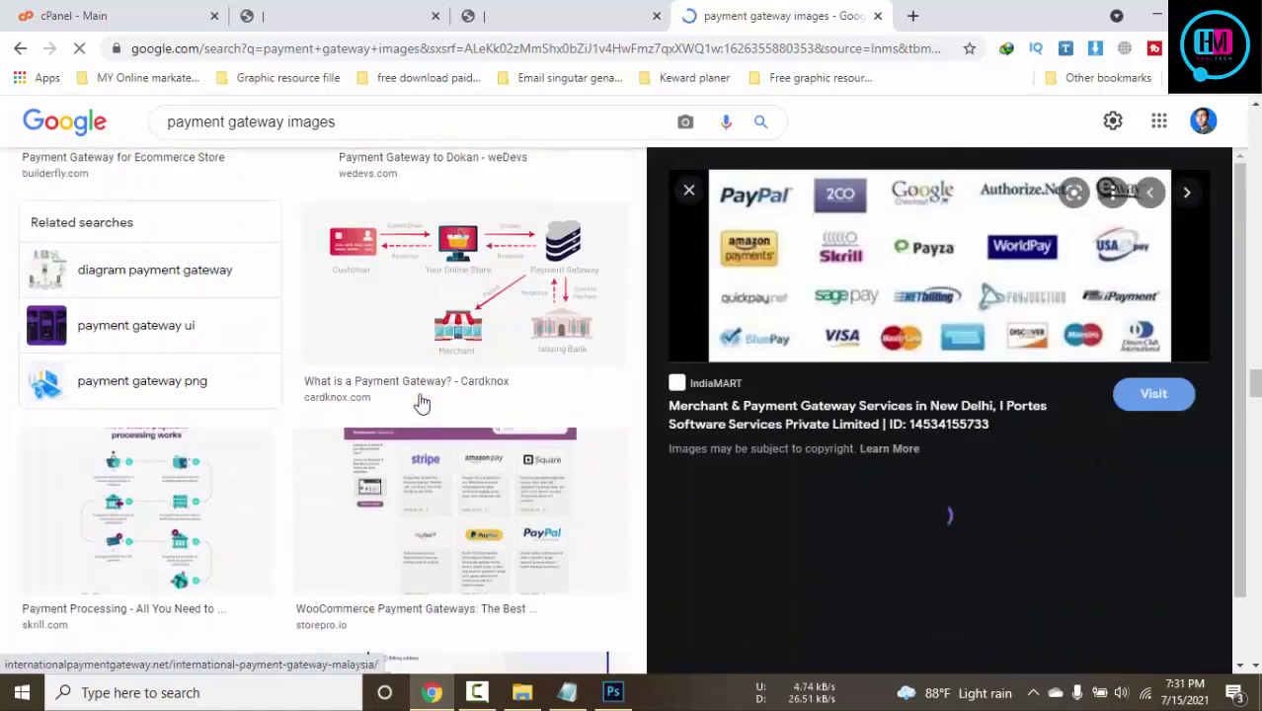
{"action": "scroll", "coordinate": [1047, 385], "scroll_direction": "down", "scroll_amount": 4}
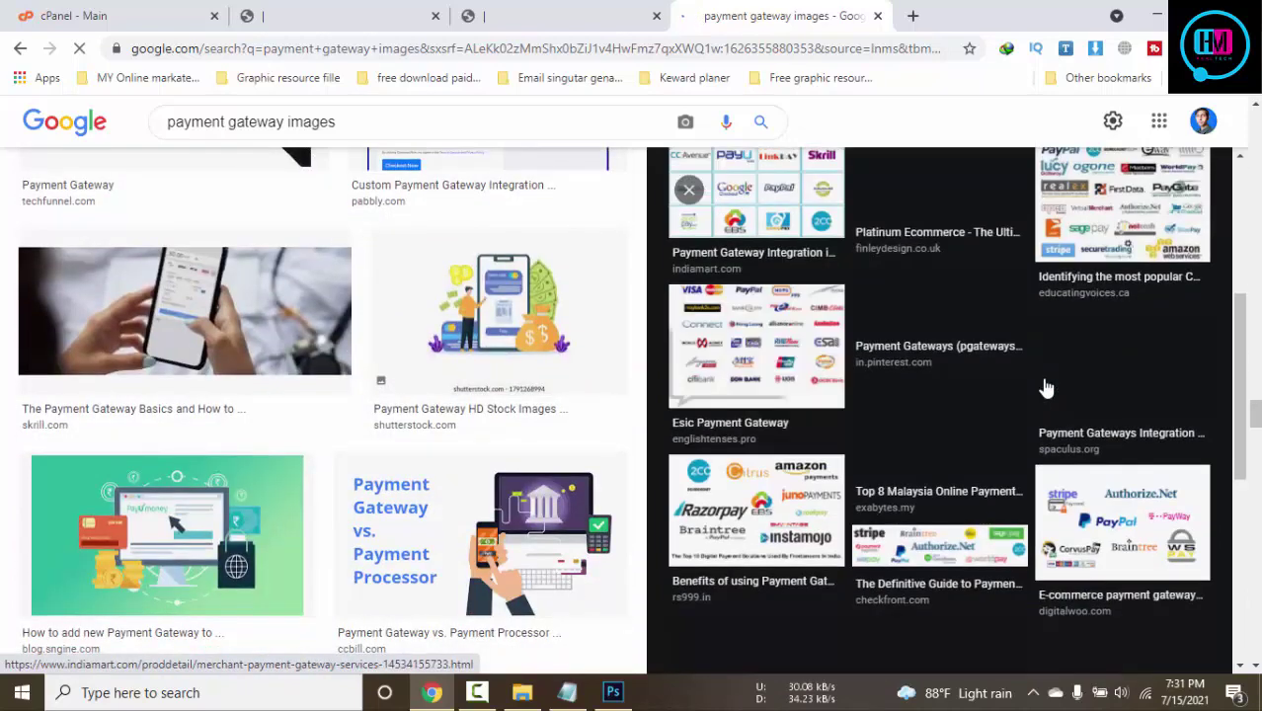
Save the Checkfront payment gateway logos banner to the Desktop as images.png
{"action": "left_click", "coordinate": [939, 292]}
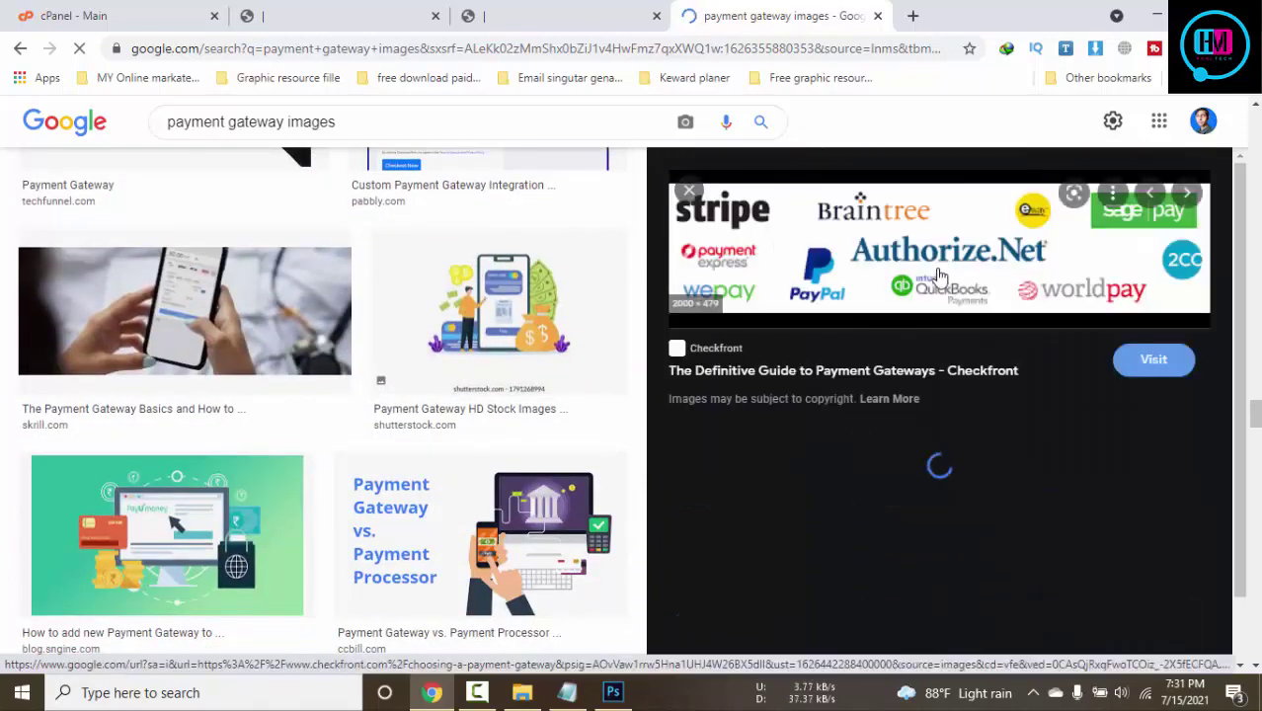
{"action": "right_click", "coordinate": [933, 253]}
{"action": "left_click", "coordinate": [1033, 447]}
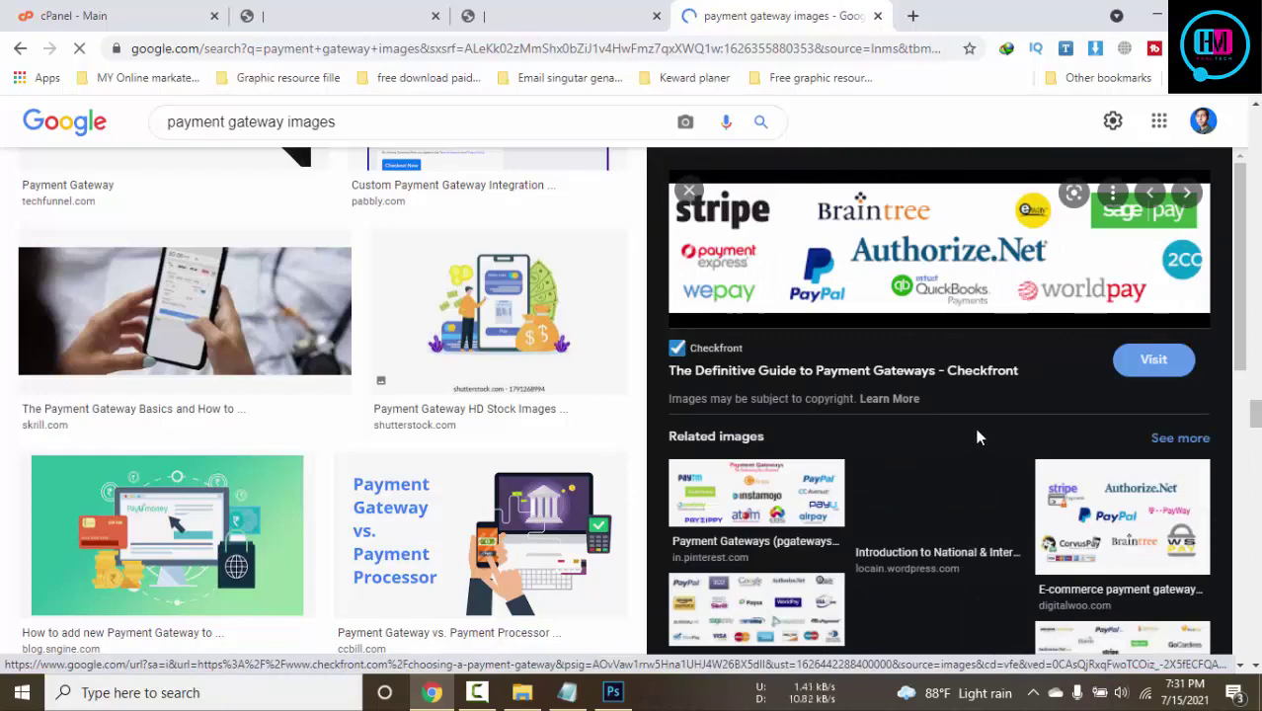
{"action": "scroll", "coordinate": [978, 438], "scroll_direction": "down", "scroll_amount": 1}
{"action": "left_click", "coordinate": [836, 616]}
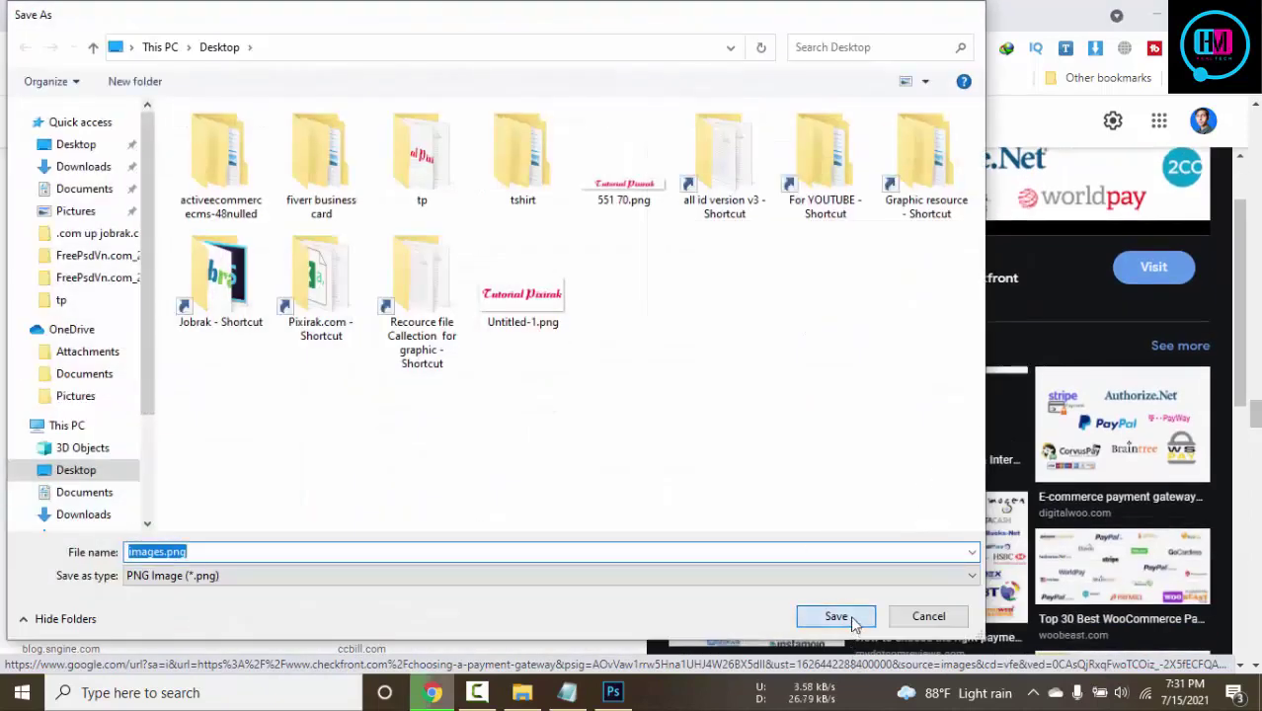
From the store's footer settings page, upload images.png from the Desktop as a new file
{"action": "left_click", "coordinate": [337, 10]}
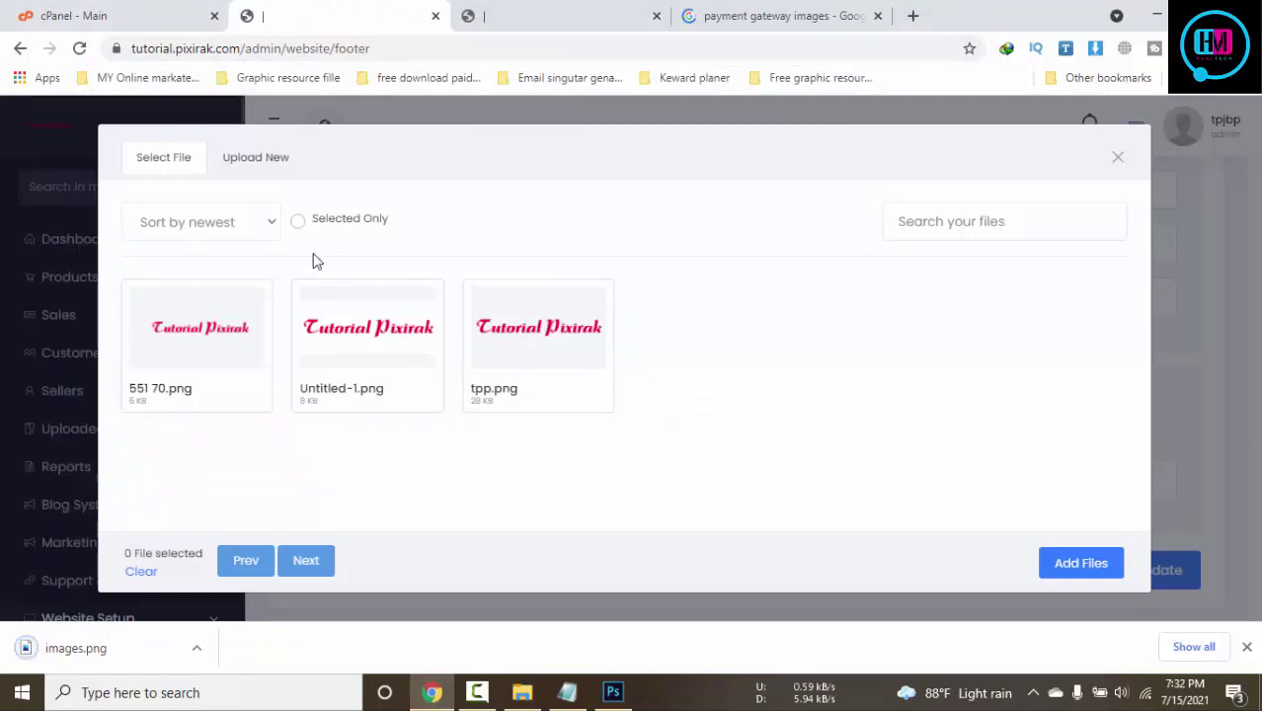
{"action": "left_click", "coordinate": [271, 156]}
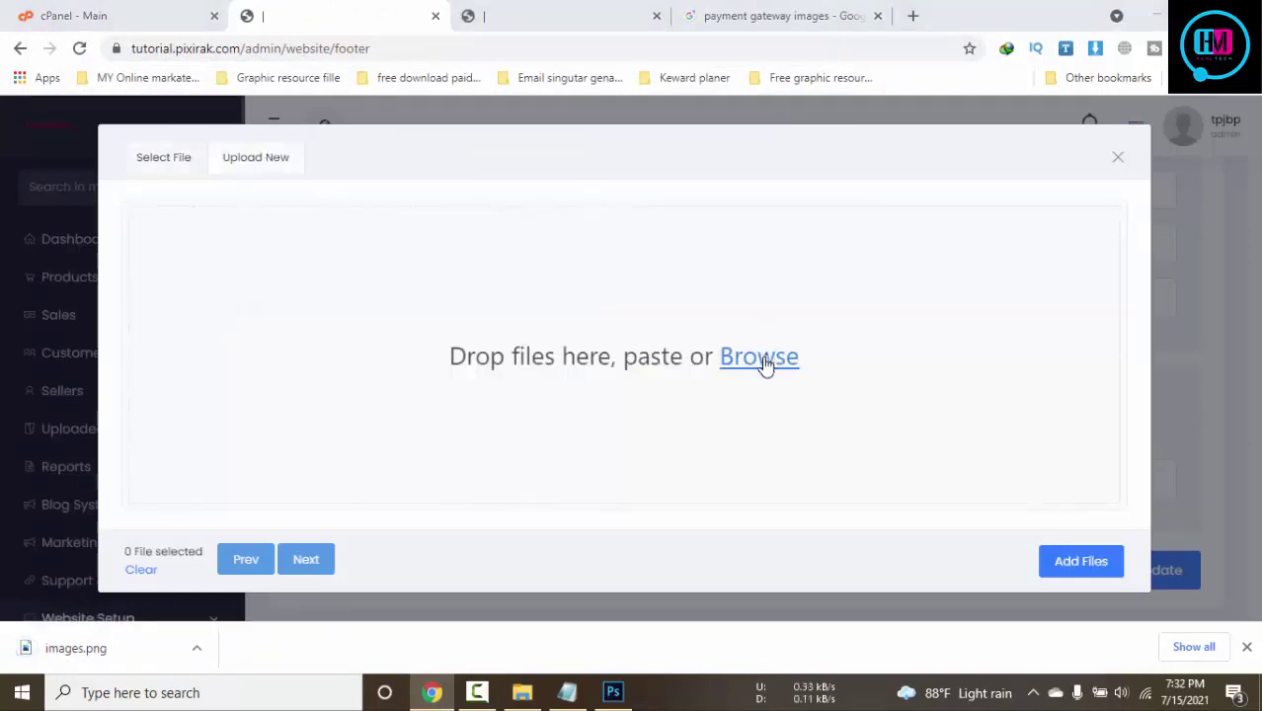
{"action": "left_click", "coordinate": [766, 365]}
{"action": "left_click", "coordinate": [726, 287]}
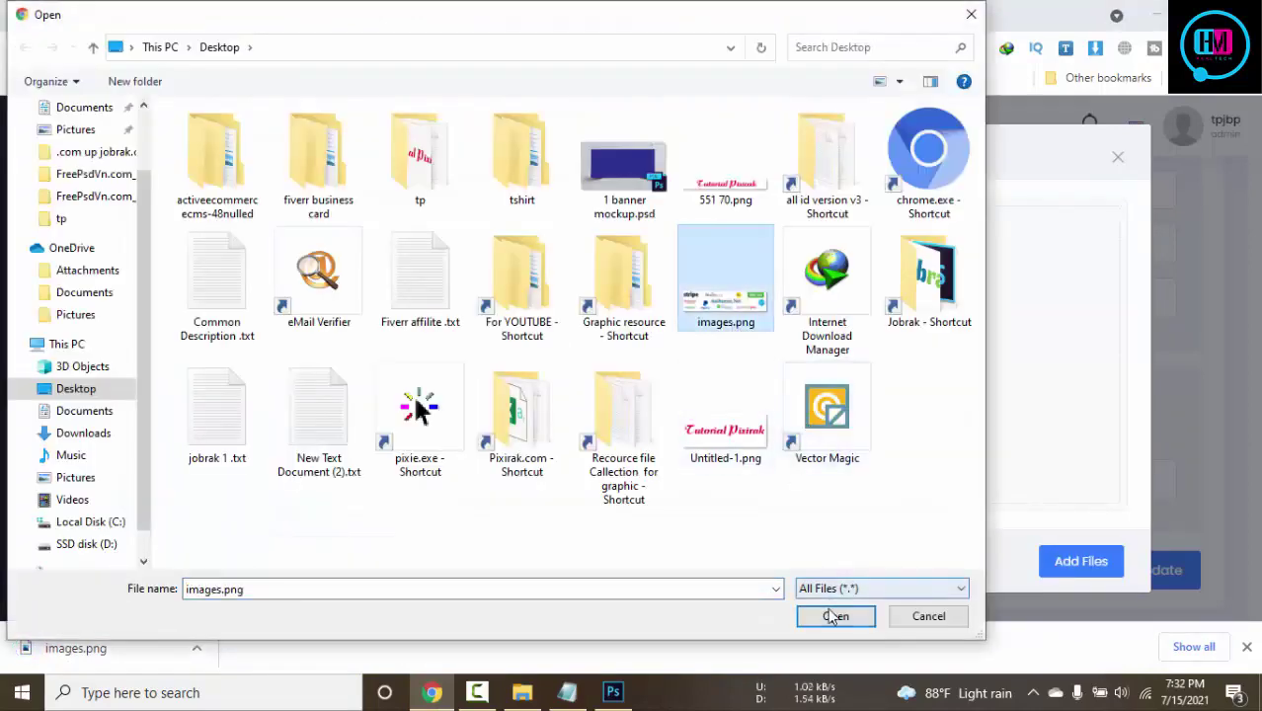
{"action": "left_click", "coordinate": [833, 616]}
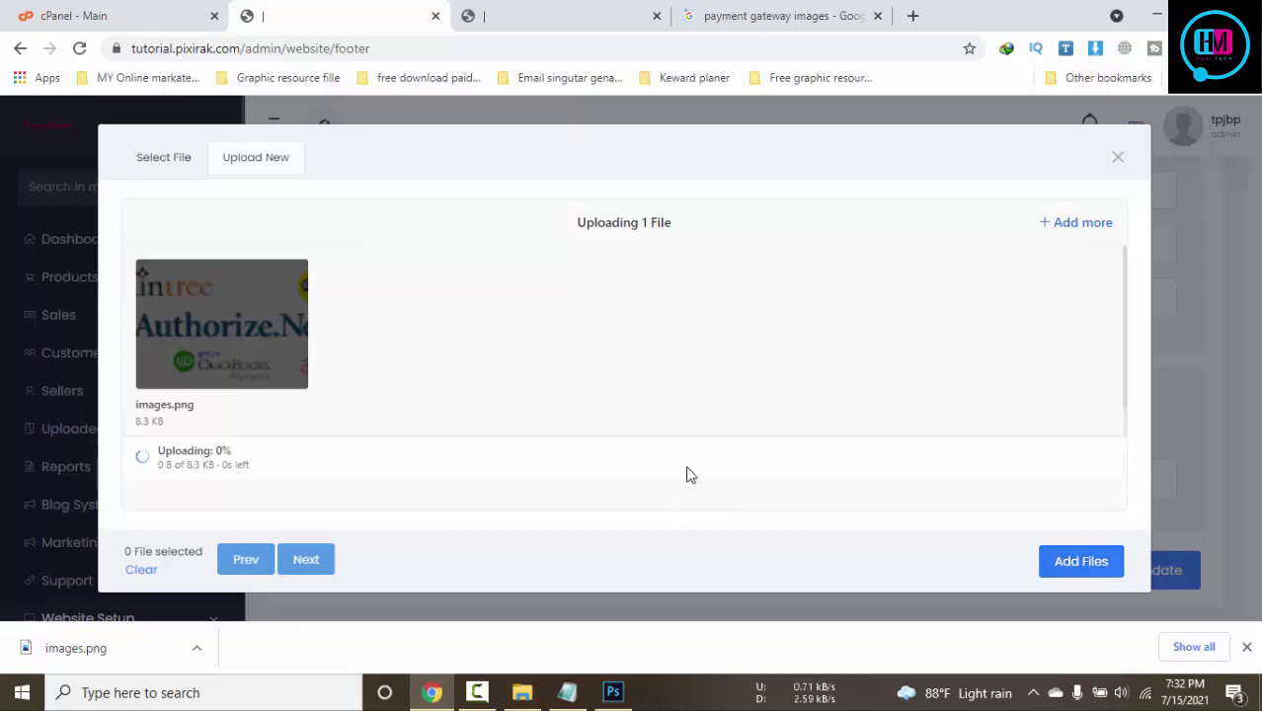
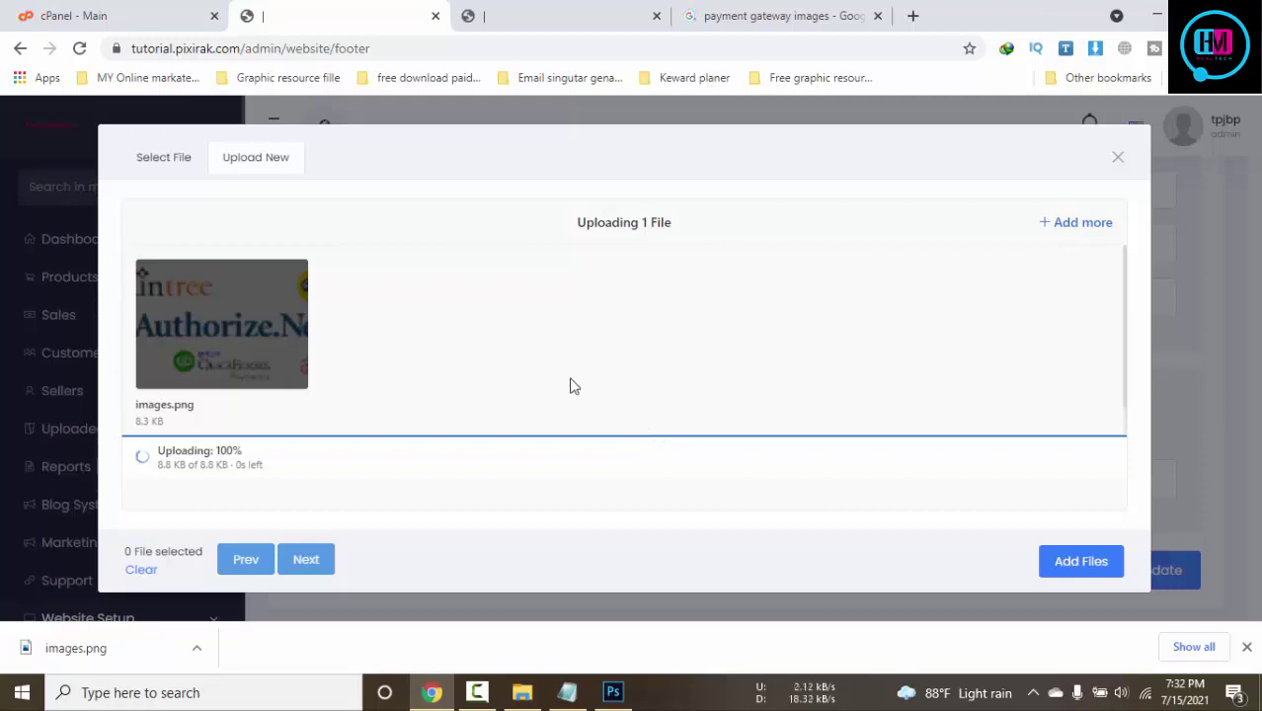
Attach images.png as the footer Payment Methods image, save, and view the storefront
{"action": "left_click", "coordinate": [190, 178]}
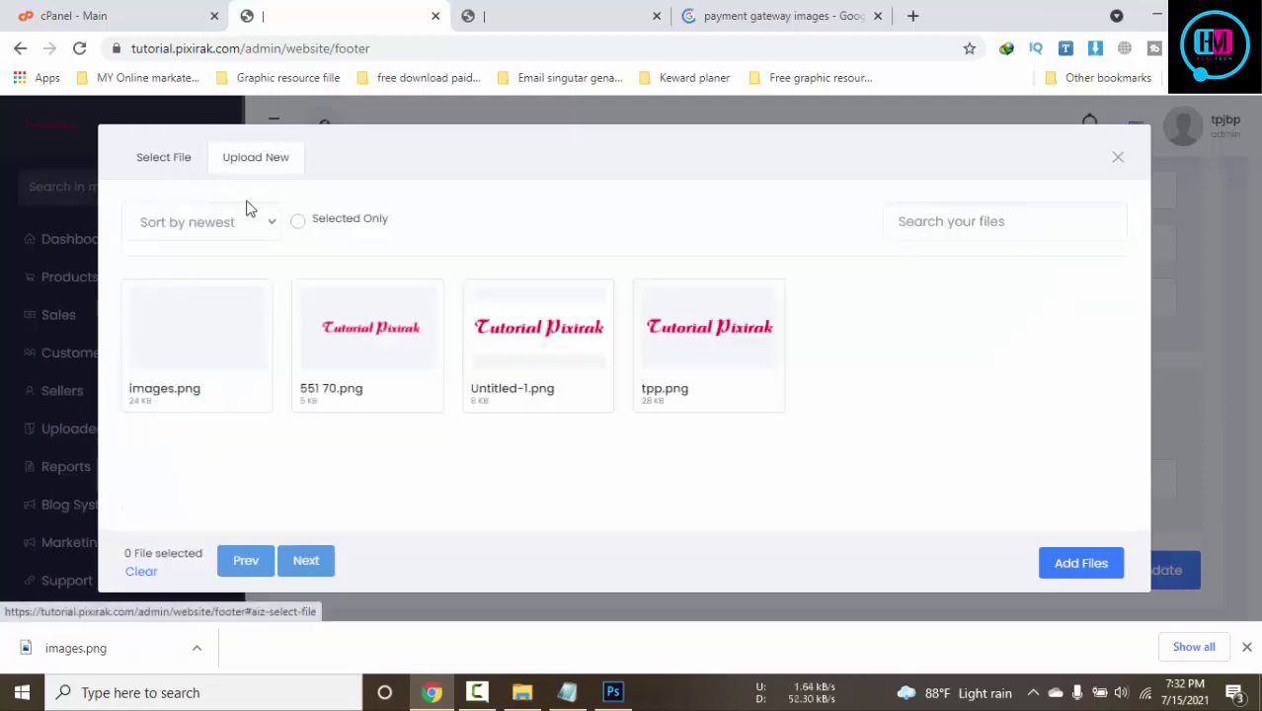
{"action": "left_click", "coordinate": [258, 368]}
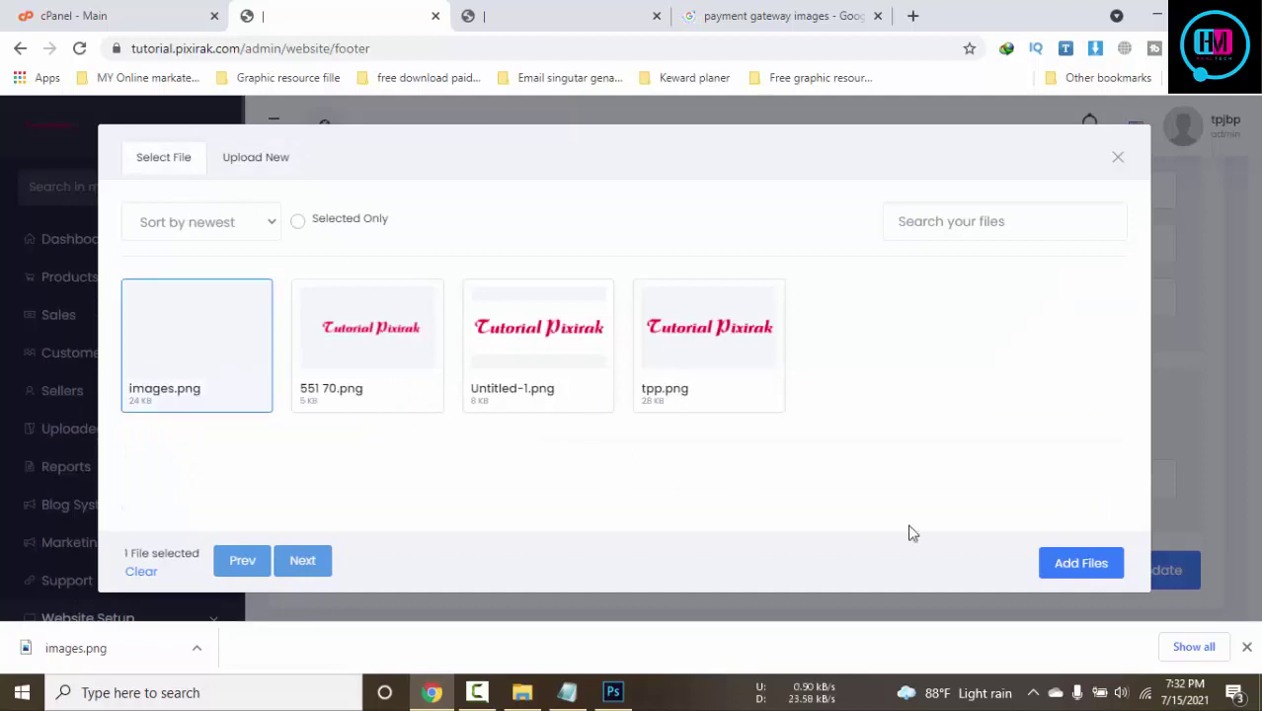
{"action": "left_click", "coordinate": [1080, 563]}
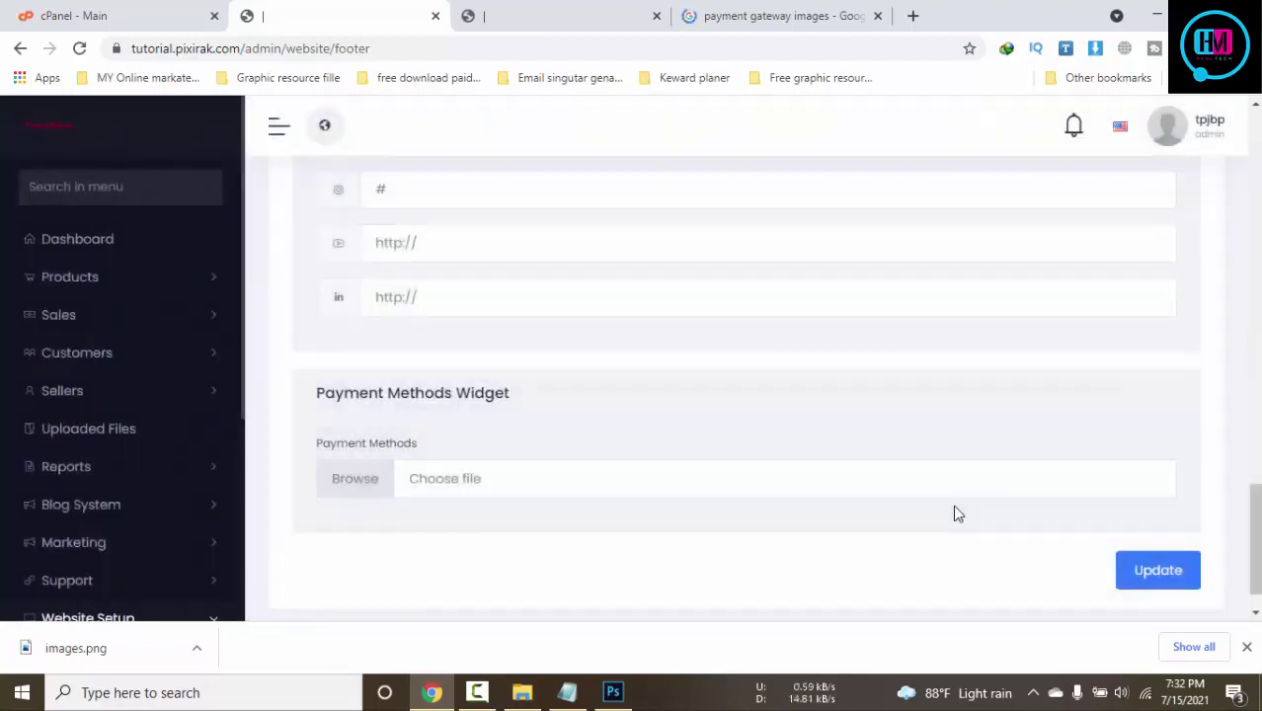
{"action": "scroll", "coordinate": [955, 508], "scroll_direction": "down", "scroll_amount": 1}
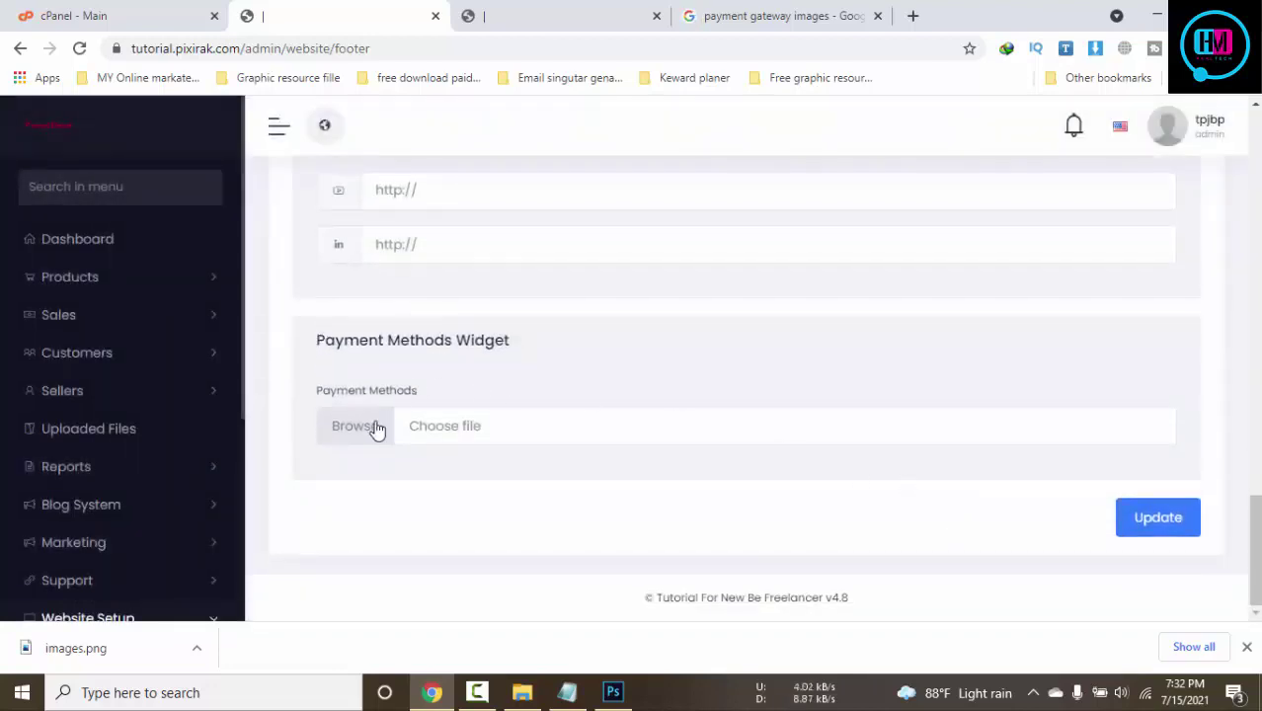
{"action": "left_click", "coordinate": [1130, 611]}
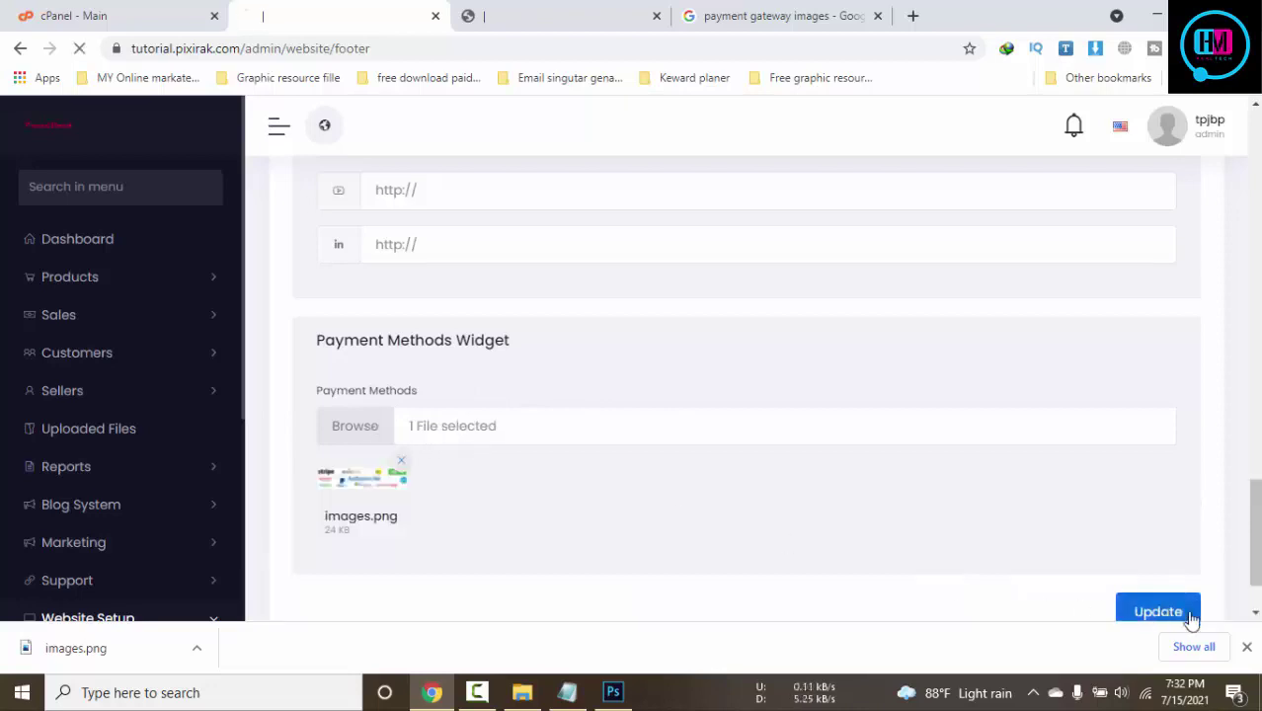
{"action": "left_click", "coordinate": [1247, 647]}
{"action": "left_click", "coordinate": [510, 12]}
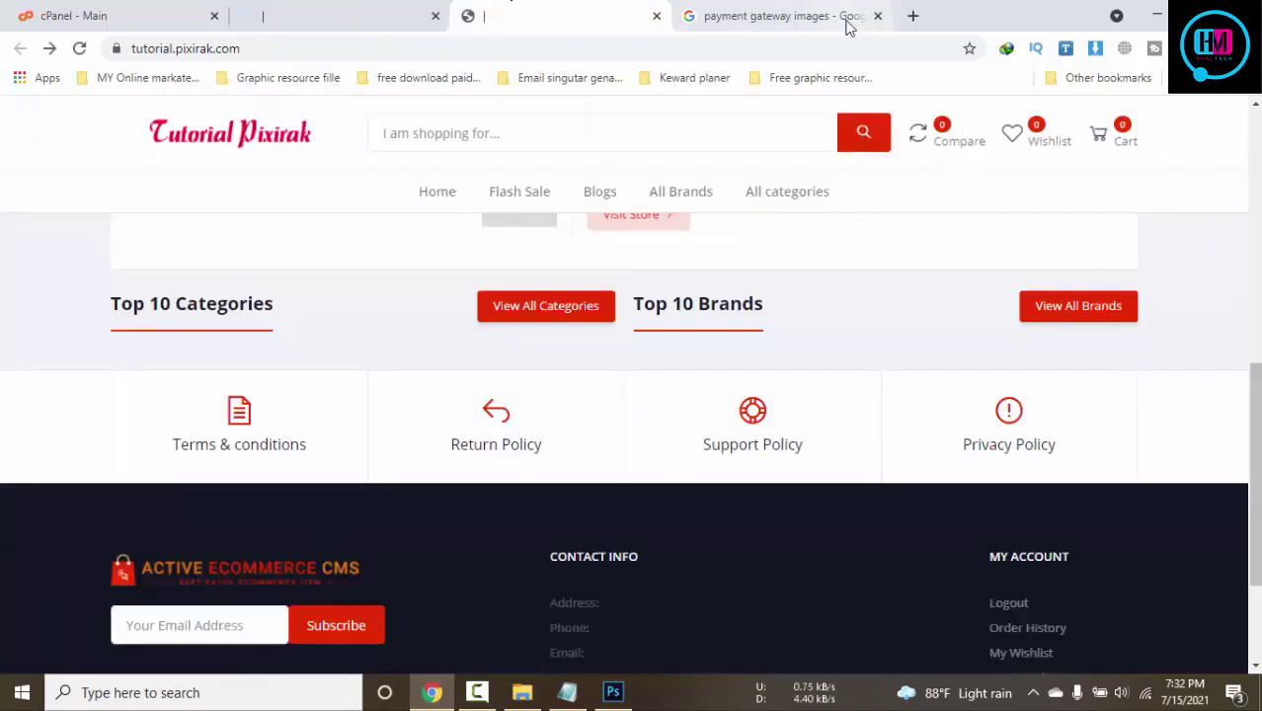
Close the Google image search tab and review the storefront footer text blocks
{"action": "left_click", "coordinate": [878, 16]}
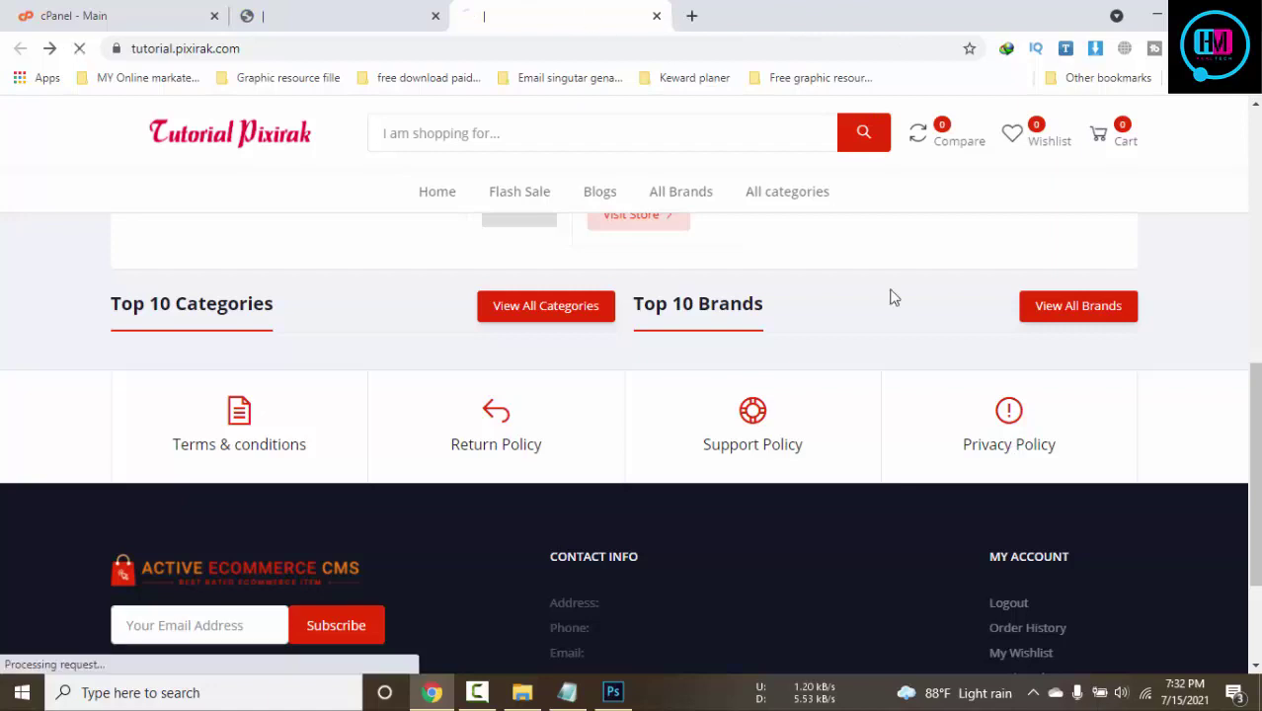
{"action": "scroll", "coordinate": [1118, 647], "scroll_direction": "down", "scroll_amount": 2}
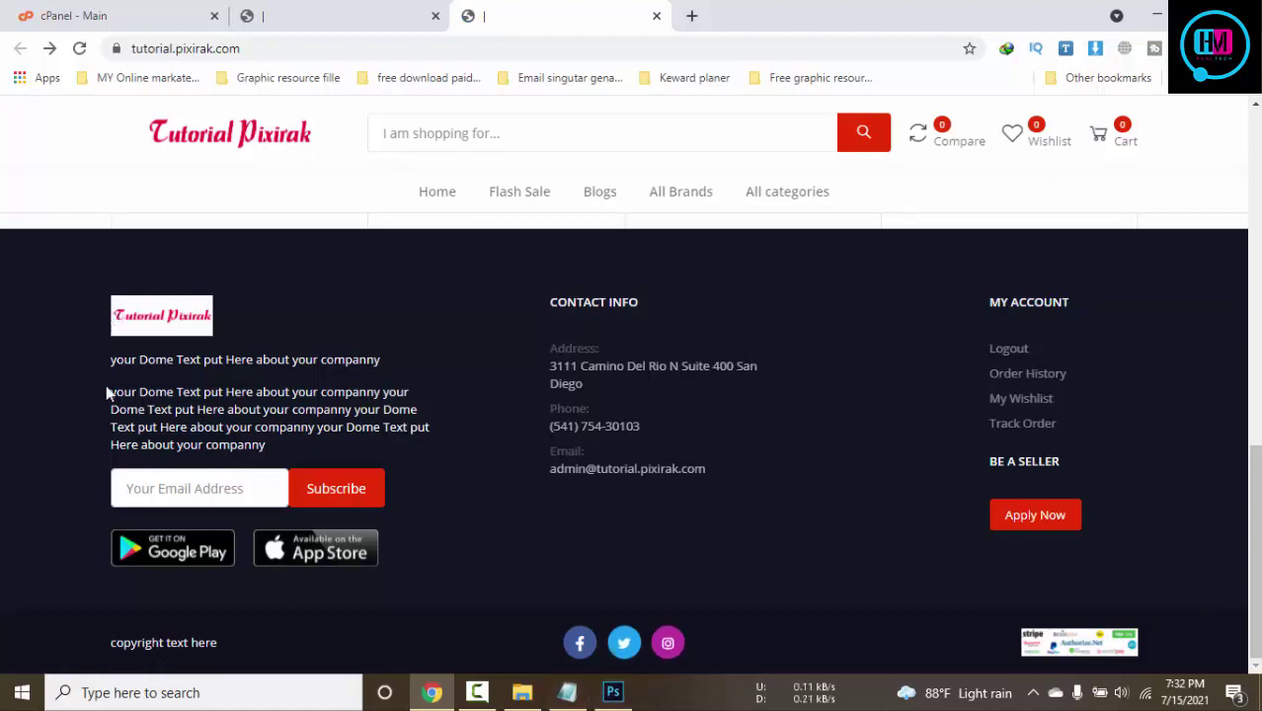
{"action": "left_click_drag", "start_coordinate": [67, 392], "coordinate": [365, 441]}
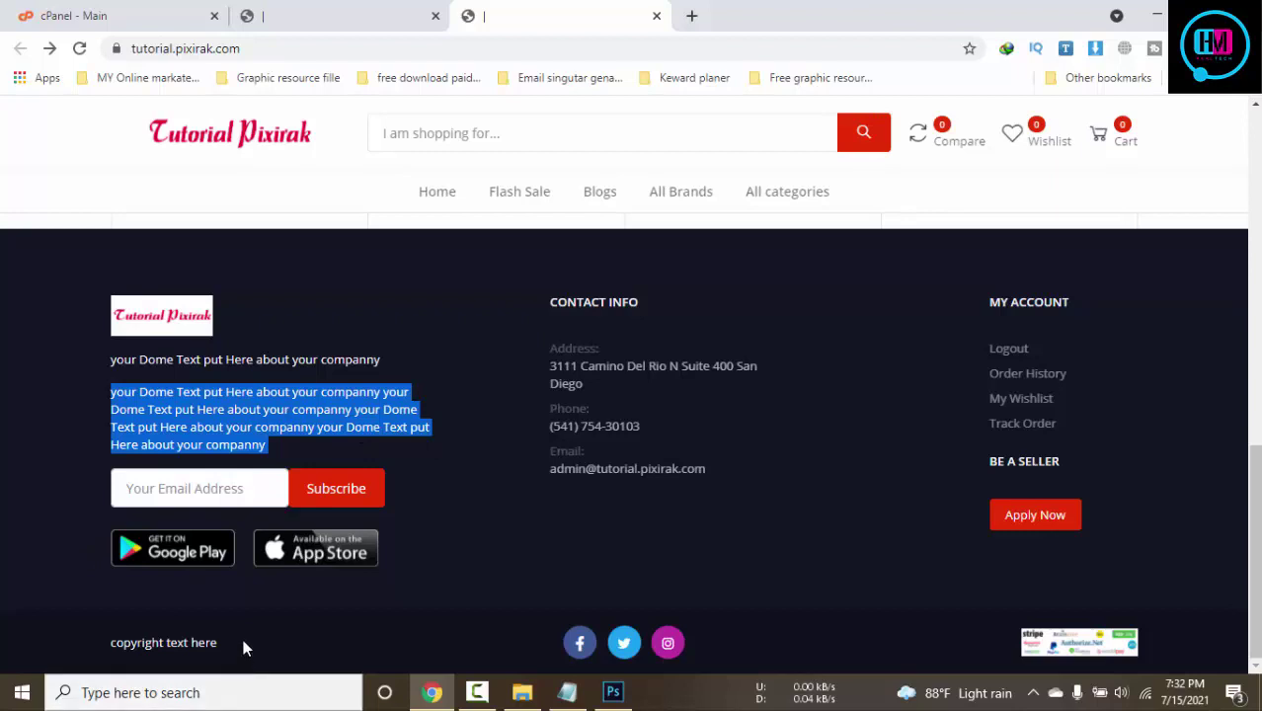
{"action": "left_click_drag", "start_coordinate": [243, 642], "coordinate": [105, 642]}
{"action": "left_click_drag", "start_coordinate": [703, 472], "coordinate": [567, 302]}
{"action": "left_click", "coordinate": [720, 436]}
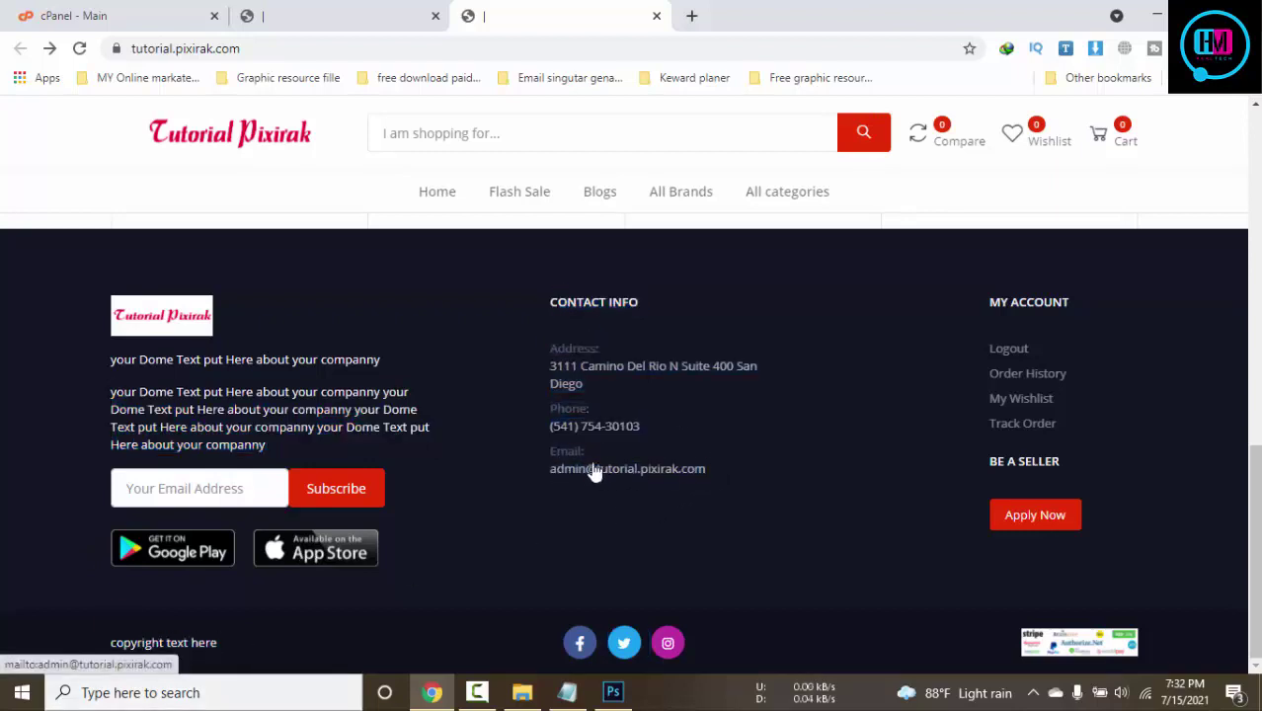
{"action": "left_click_drag", "start_coordinate": [953, 323], "coordinate": [1049, 442]}
{"action": "left_click", "coordinate": [1102, 389]}
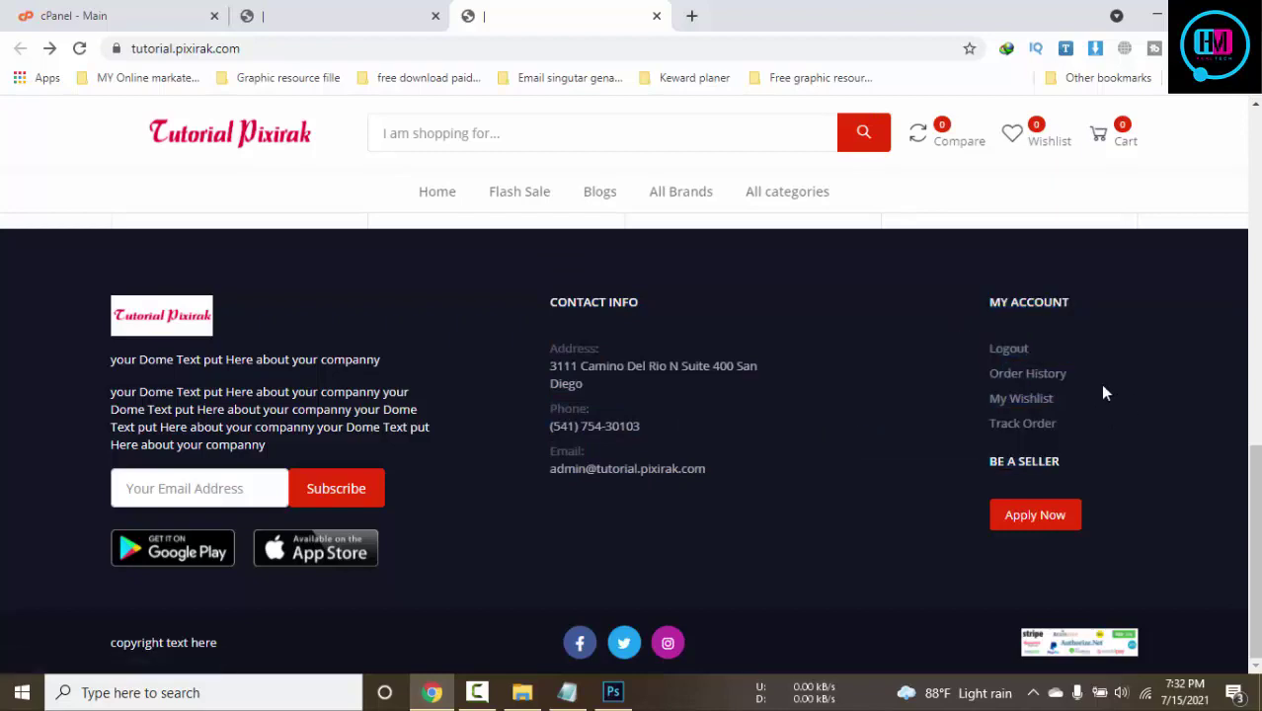
{"action": "scroll", "coordinate": [859, 352], "scroll_direction": "up", "scroll_amount": 2}
Back in the admin, open the Website Pages list
{"action": "left_click", "coordinate": [319, 8]}
{"action": "scroll", "coordinate": [780, 509], "scroll_direction": "down", "scroll_amount": 10}
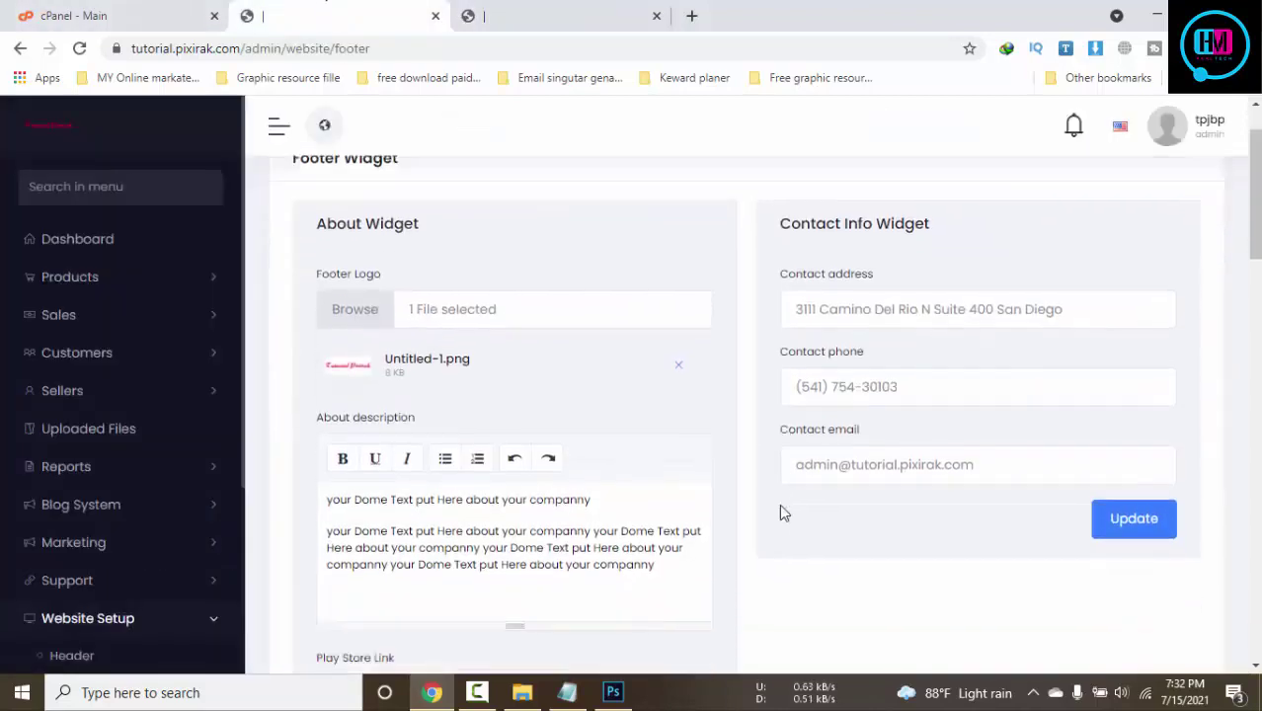
{"action": "scroll", "coordinate": [780, 511], "scroll_direction": "down", "scroll_amount": 7}
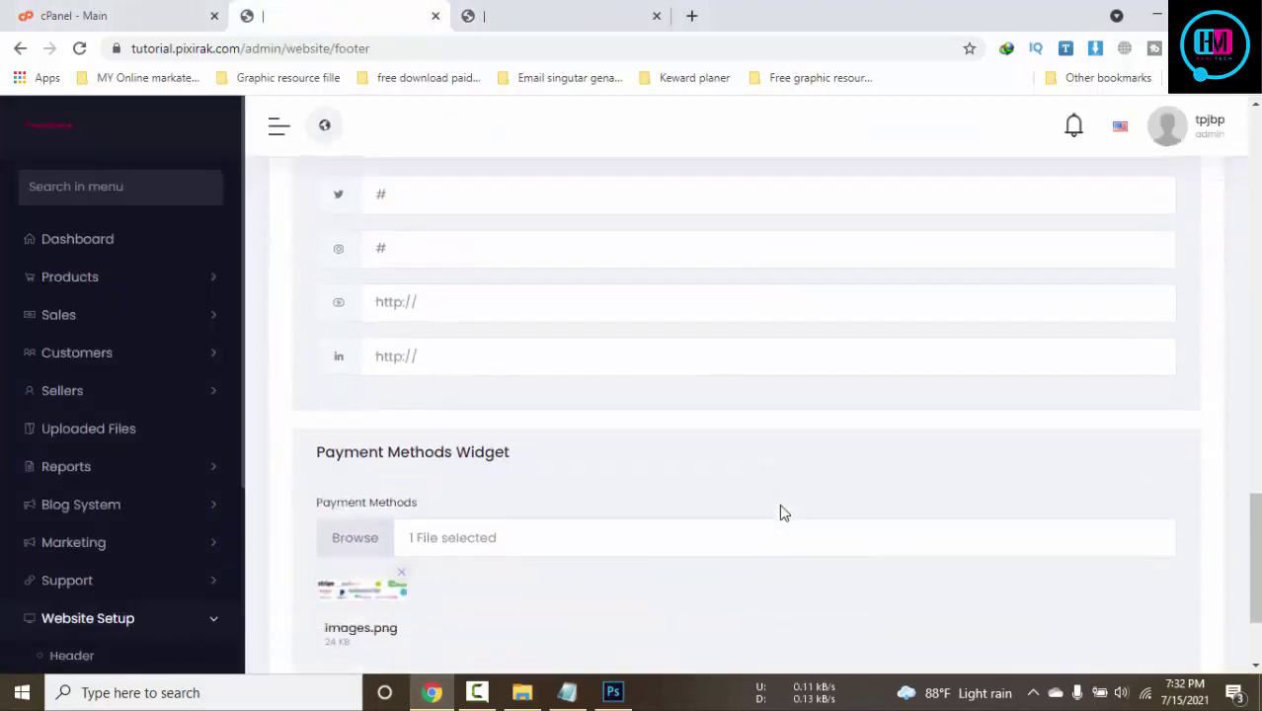
{"action": "scroll", "coordinate": [393, 475], "scroll_direction": "up", "scroll_amount": 2}
{"action": "scroll", "coordinate": [124, 479], "scroll_direction": "down", "scroll_amount": 3}
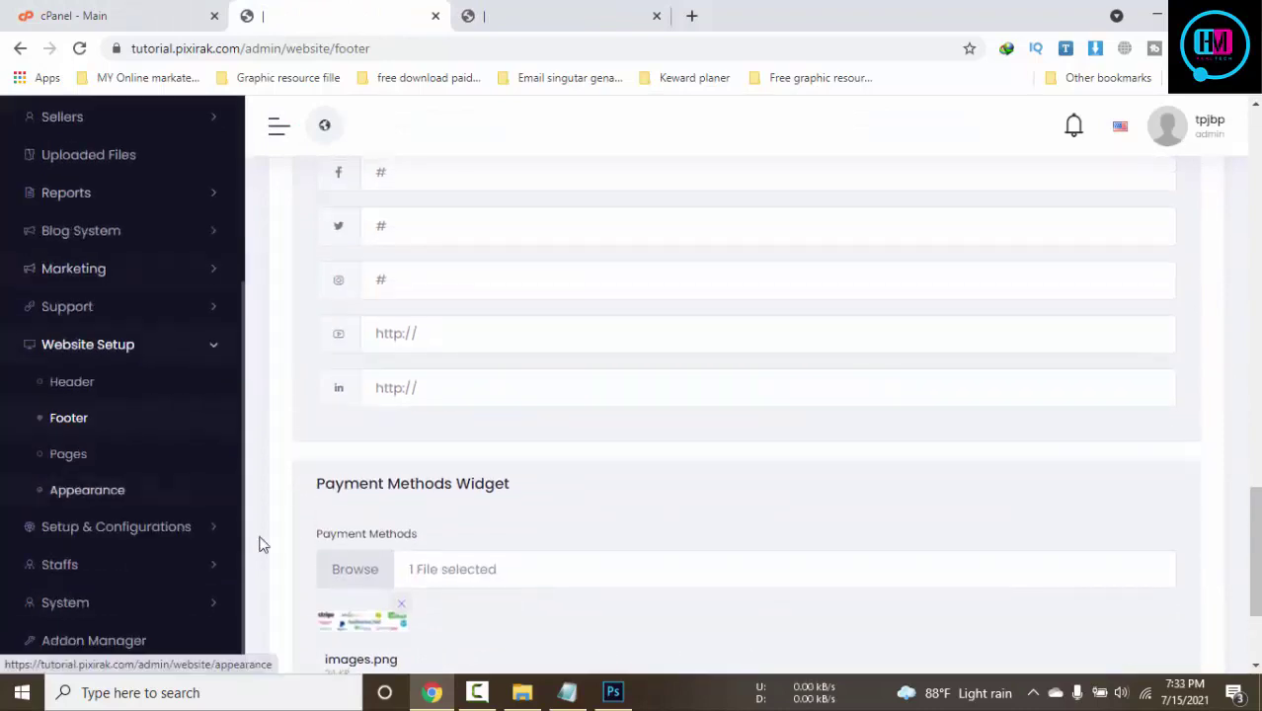
{"action": "left_click", "coordinate": [65, 456]}
Open the storefront's order history in a new tab, then return to the admin pages list
{"action": "left_click", "coordinate": [531, 10]}
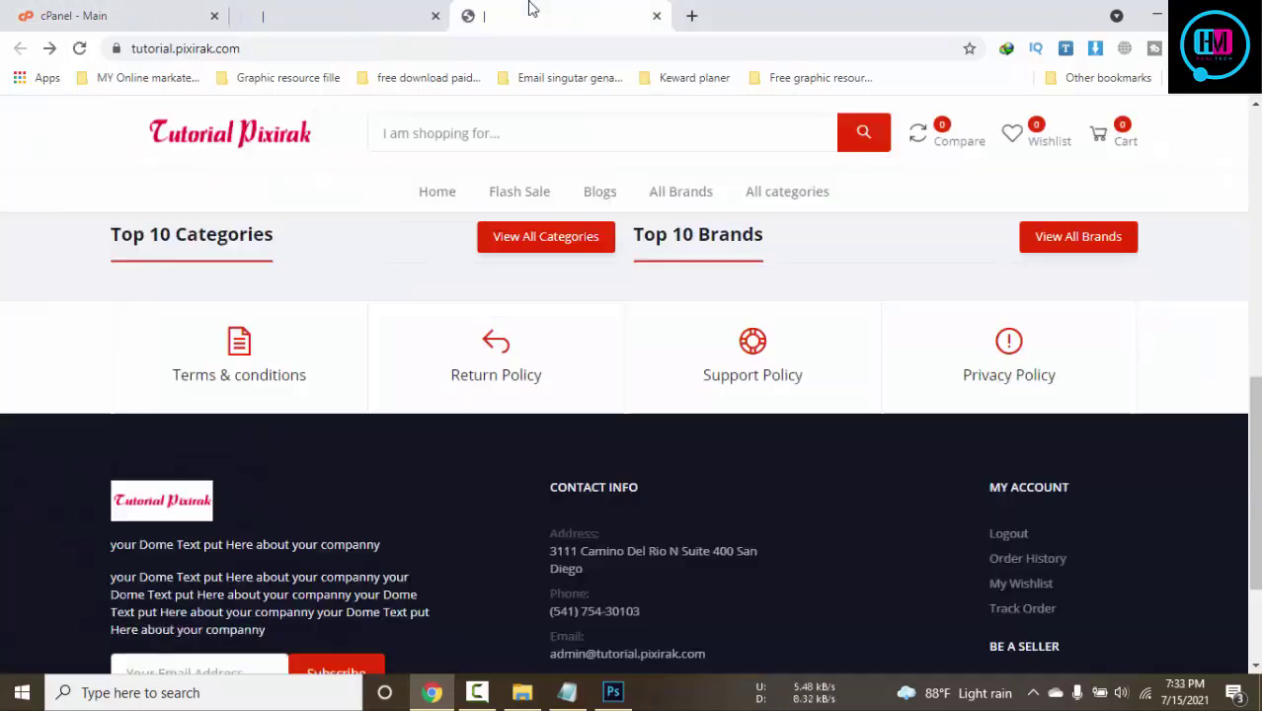
{"action": "left_click", "coordinate": [338, 8]}
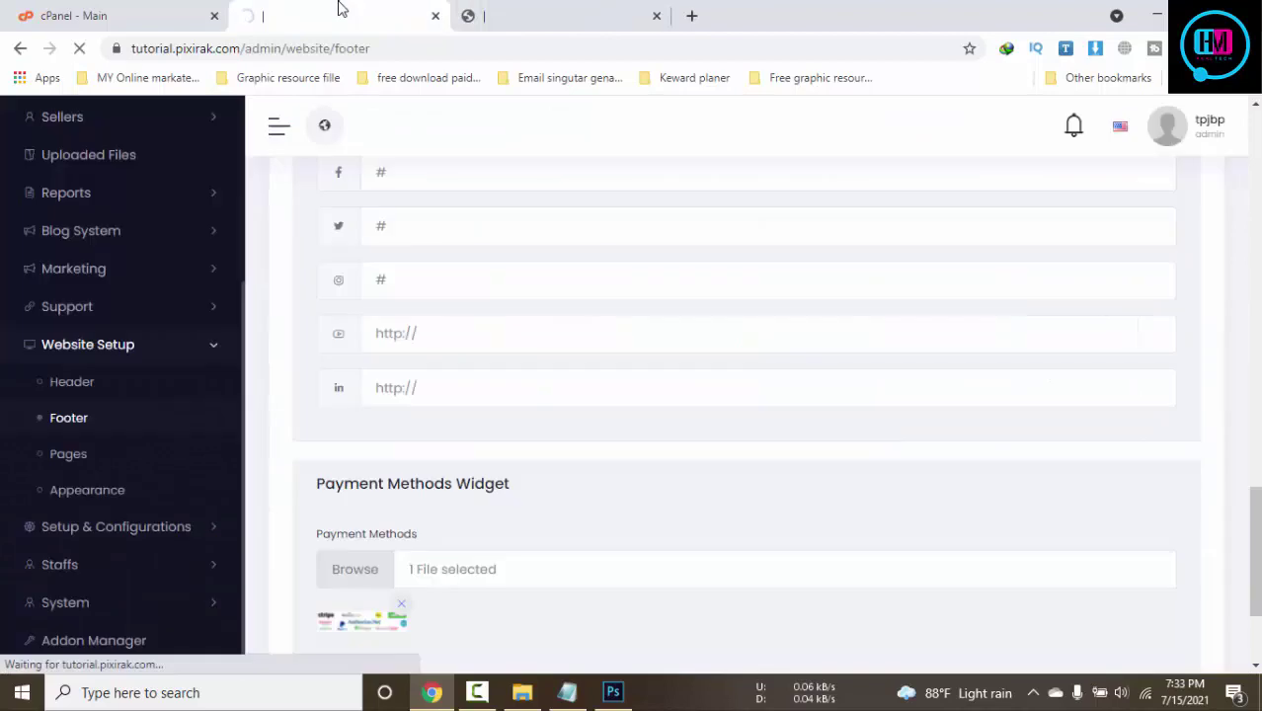
{"action": "left_click", "coordinate": [533, 8]}
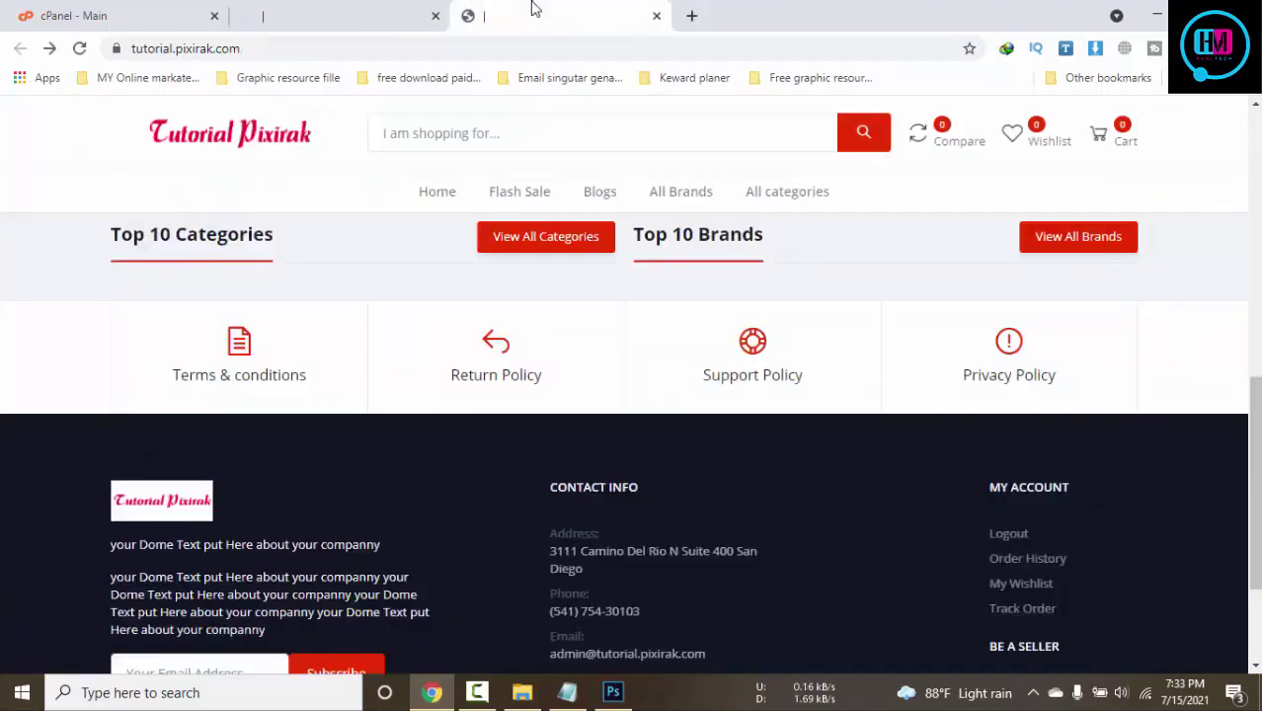
{"action": "middle_click", "coordinate": [1027, 558]}
{"action": "left_click", "coordinate": [751, 15]}
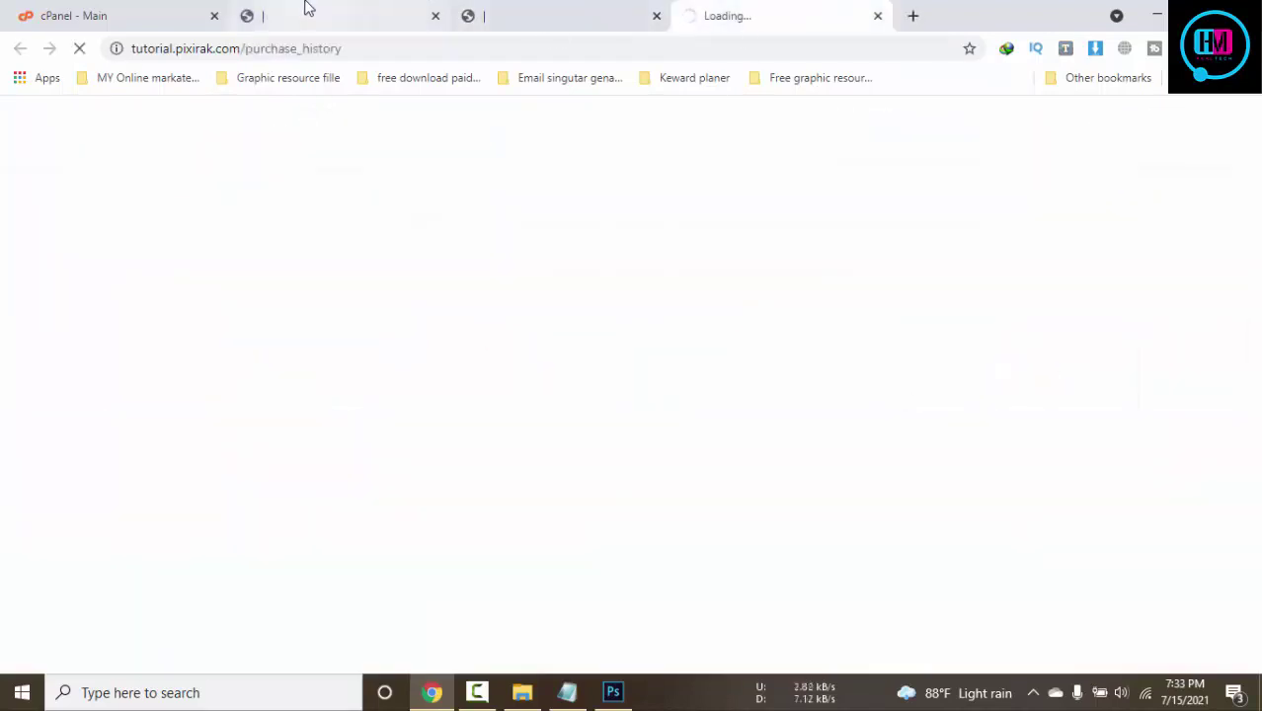
{"action": "left_click", "coordinate": [307, 10]}
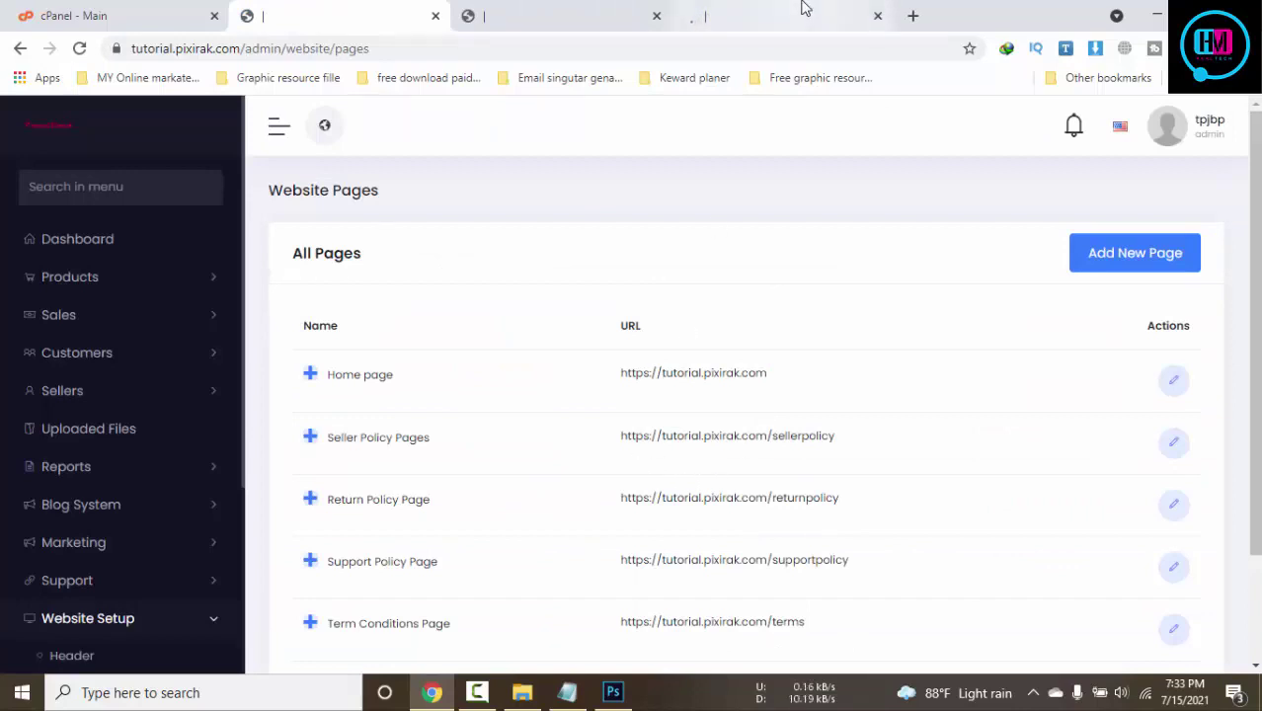
Close the extra storefront tab and return to the admin Website Pages list
{"action": "left_click", "coordinate": [800, 8]}
{"action": "left_click", "coordinate": [376, 8]}
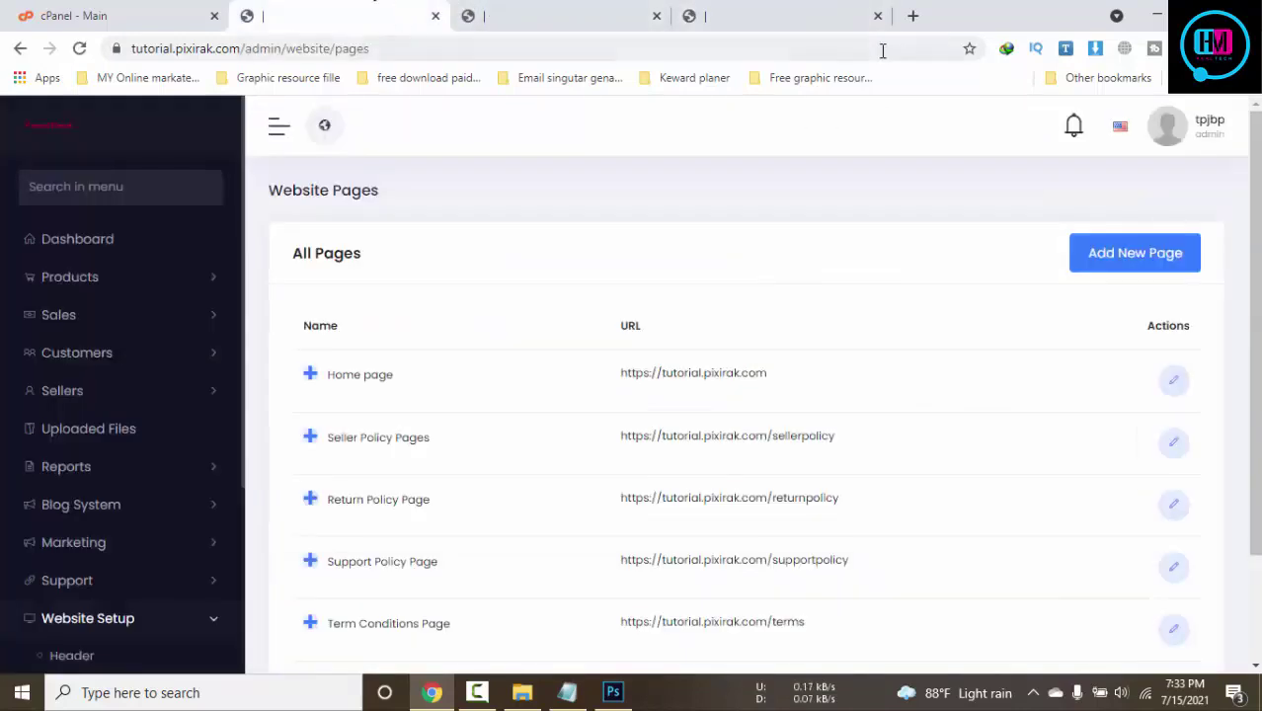
{"action": "left_click", "coordinate": [877, 16]}
{"action": "scroll", "coordinate": [756, 422], "scroll_direction": "down", "scroll_amount": 1}
{"action": "scroll", "coordinate": [741, 420], "scroll_direction": "down", "scroll_amount": 1}
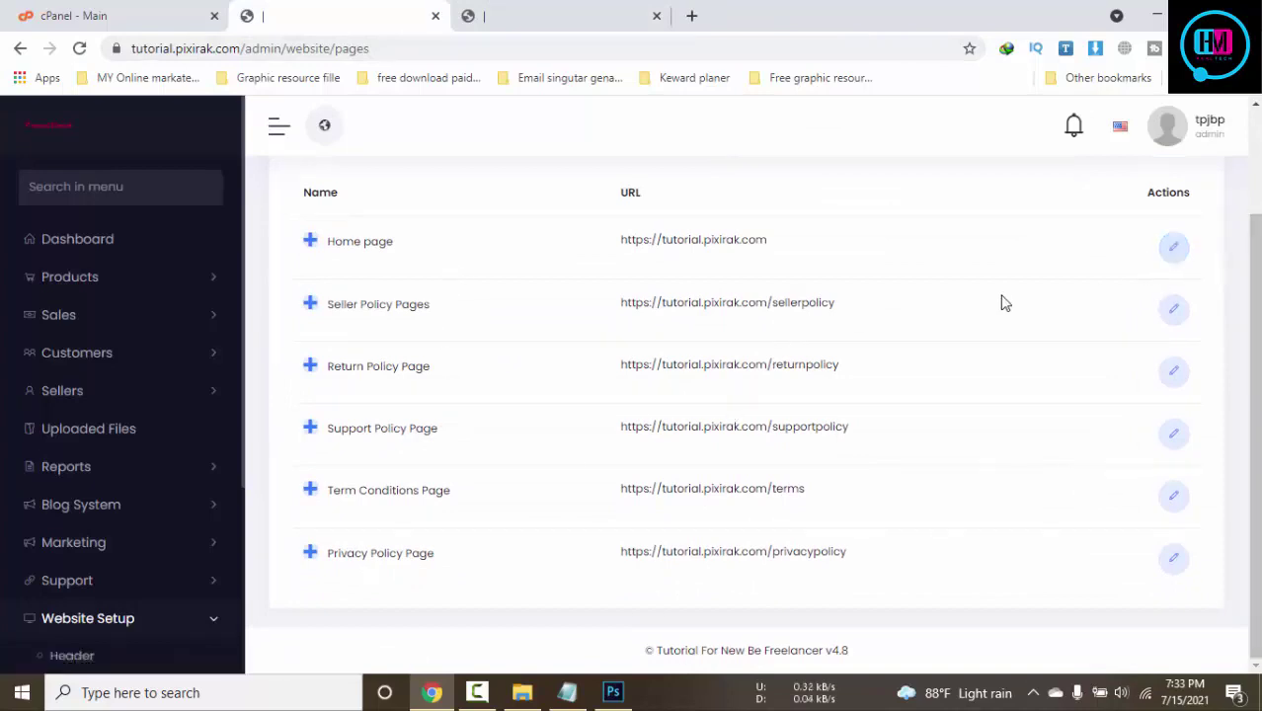
{"action": "scroll", "coordinate": [950, 404], "scroll_direction": "up", "scroll_amount": 2}
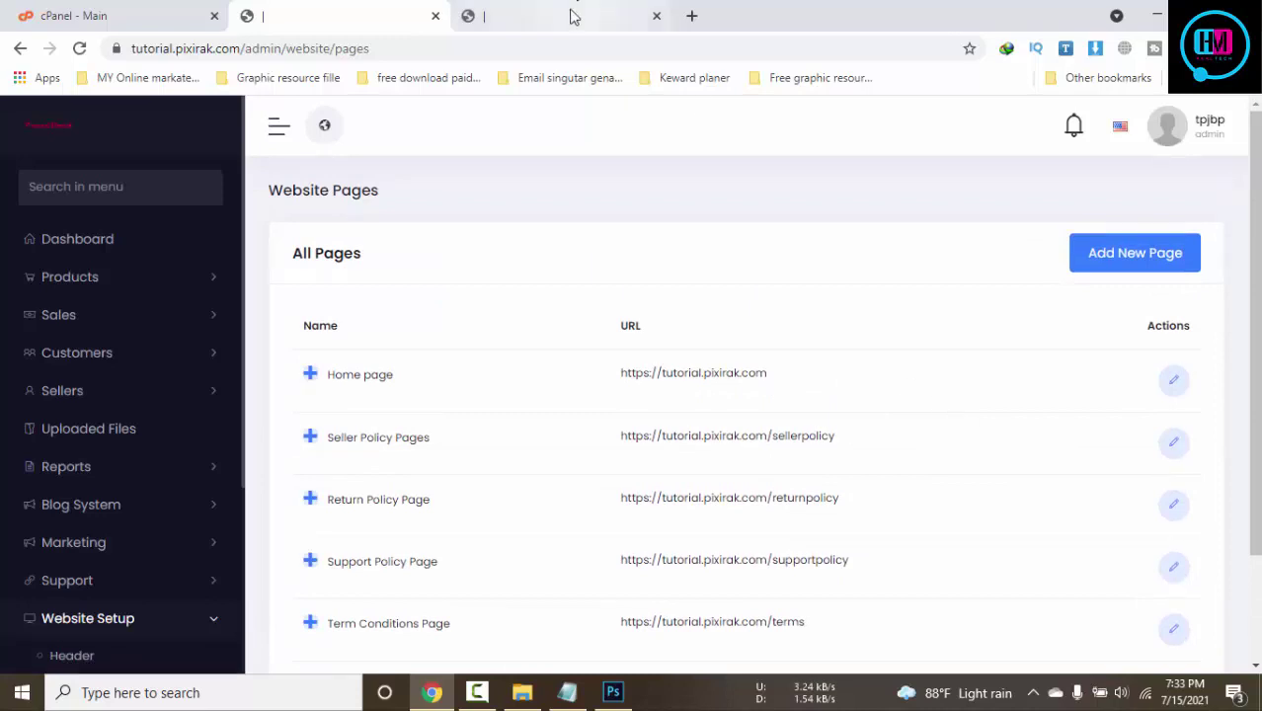
Go to the admin dashboard and expand the Products menu
{"action": "left_click", "coordinate": [497, 9]}
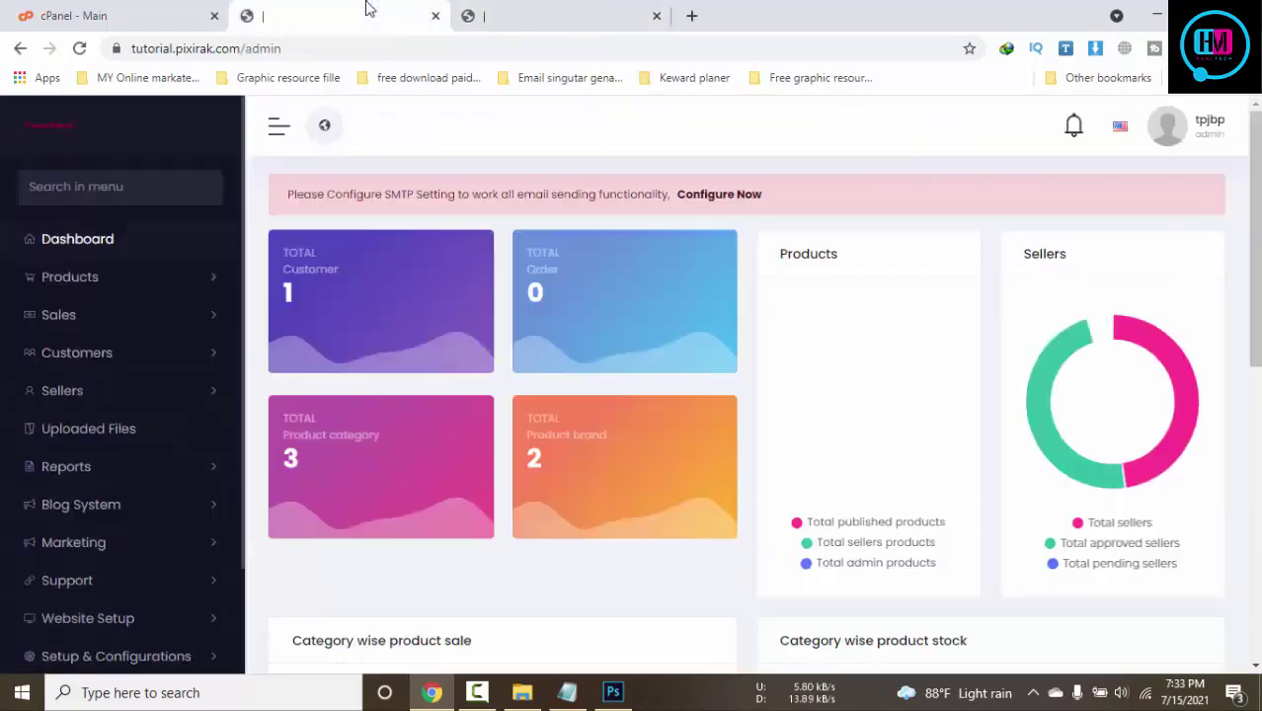
{"action": "left_click", "coordinate": [368, 9]}
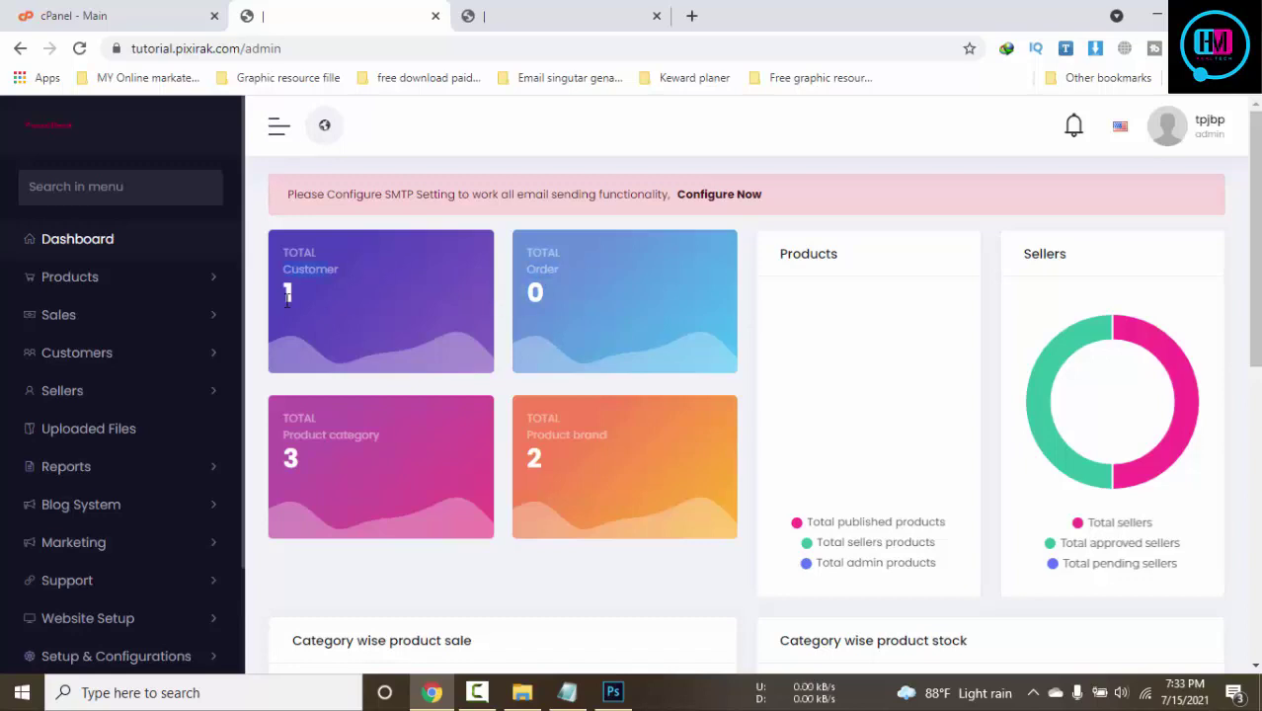
{"action": "scroll", "coordinate": [329, 463], "scroll_direction": "down", "scroll_amount": 3}
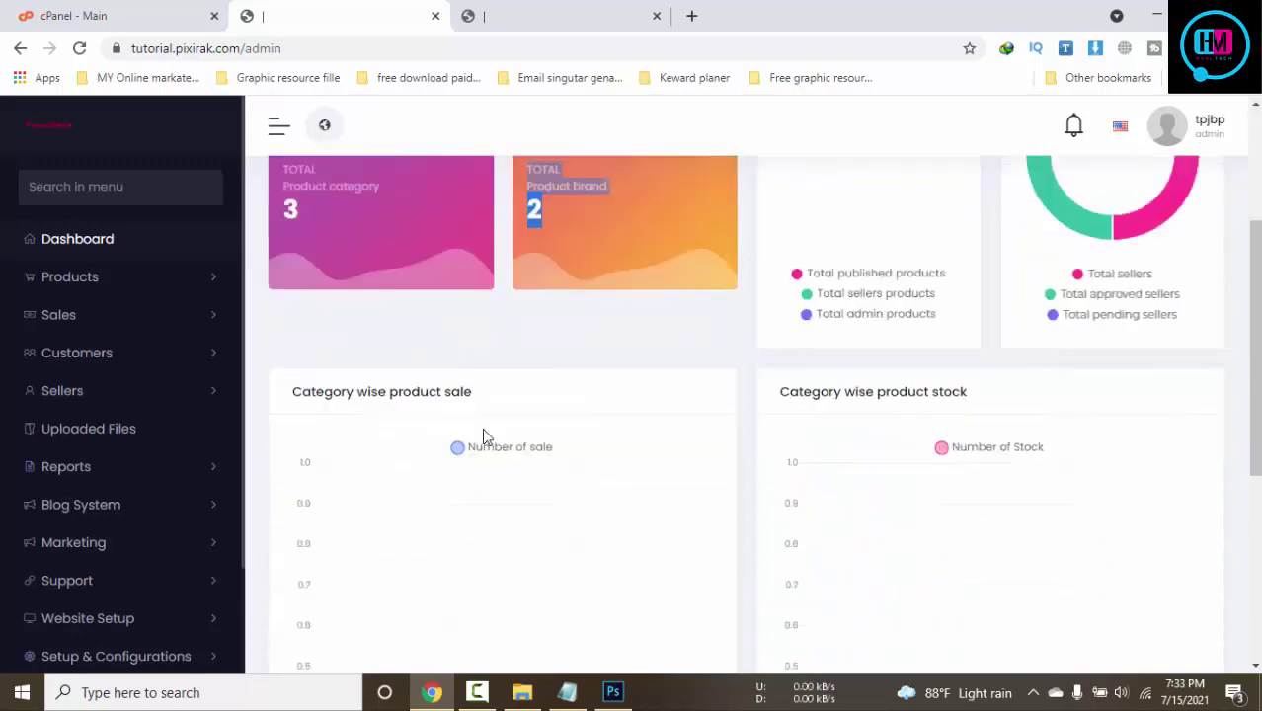
{"action": "left_click", "coordinate": [581, 343]}
{"action": "scroll", "coordinate": [554, 427], "scroll_direction": "down", "scroll_amount": 4}
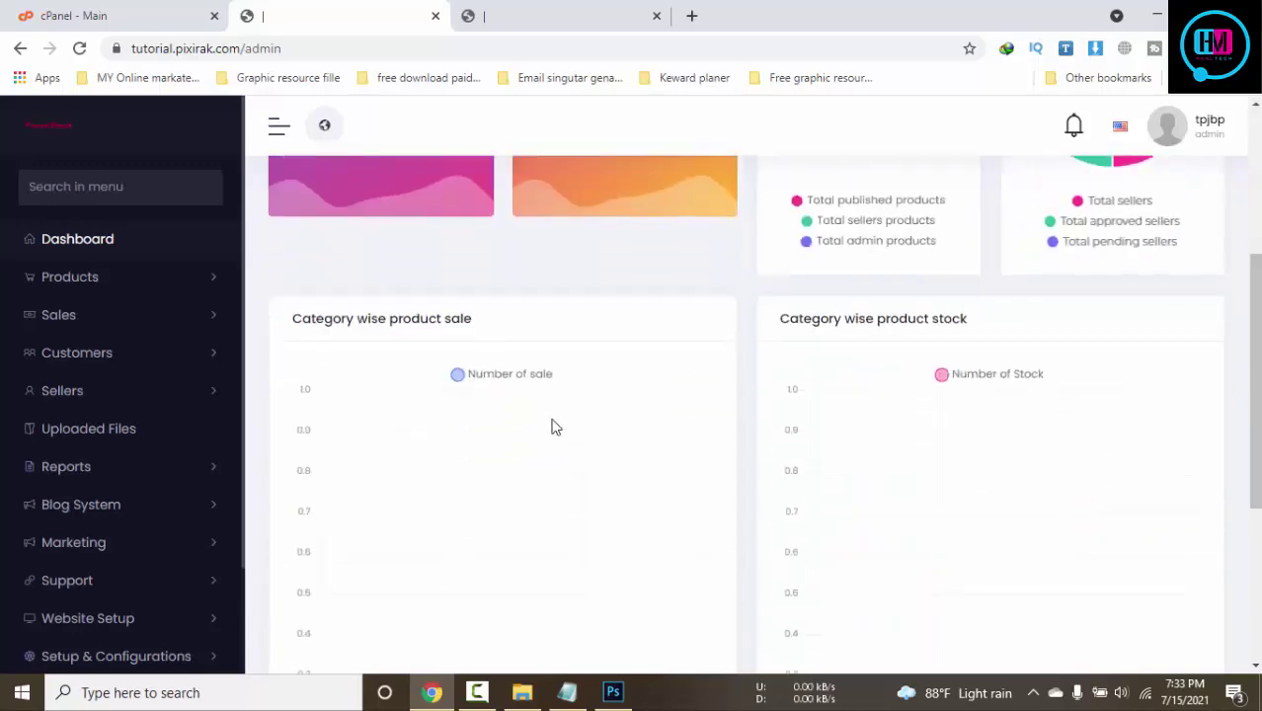
{"action": "scroll", "coordinate": [316, 503], "scroll_direction": "up", "scroll_amount": 3}
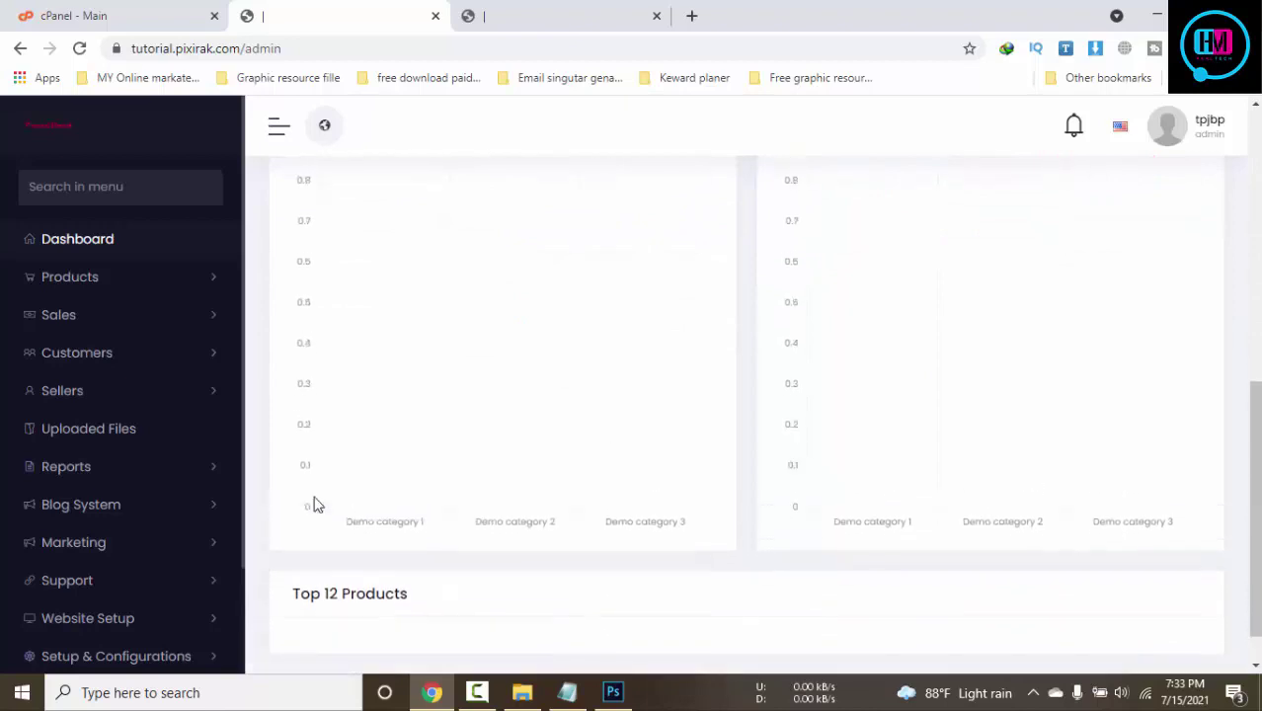
{"action": "left_click", "coordinate": [87, 281]}
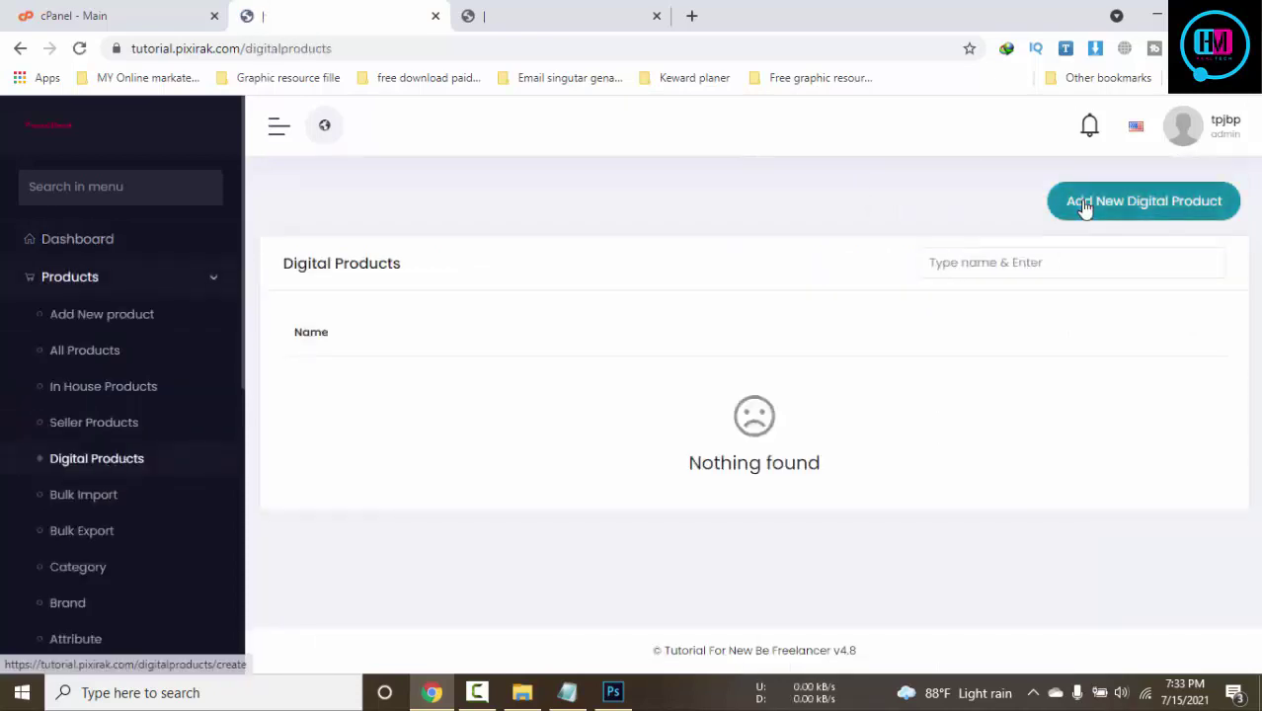
Look through the empty Add Digital Product form, then open Sales > All Orders
{"action": "left_click", "coordinate": [1081, 200]}
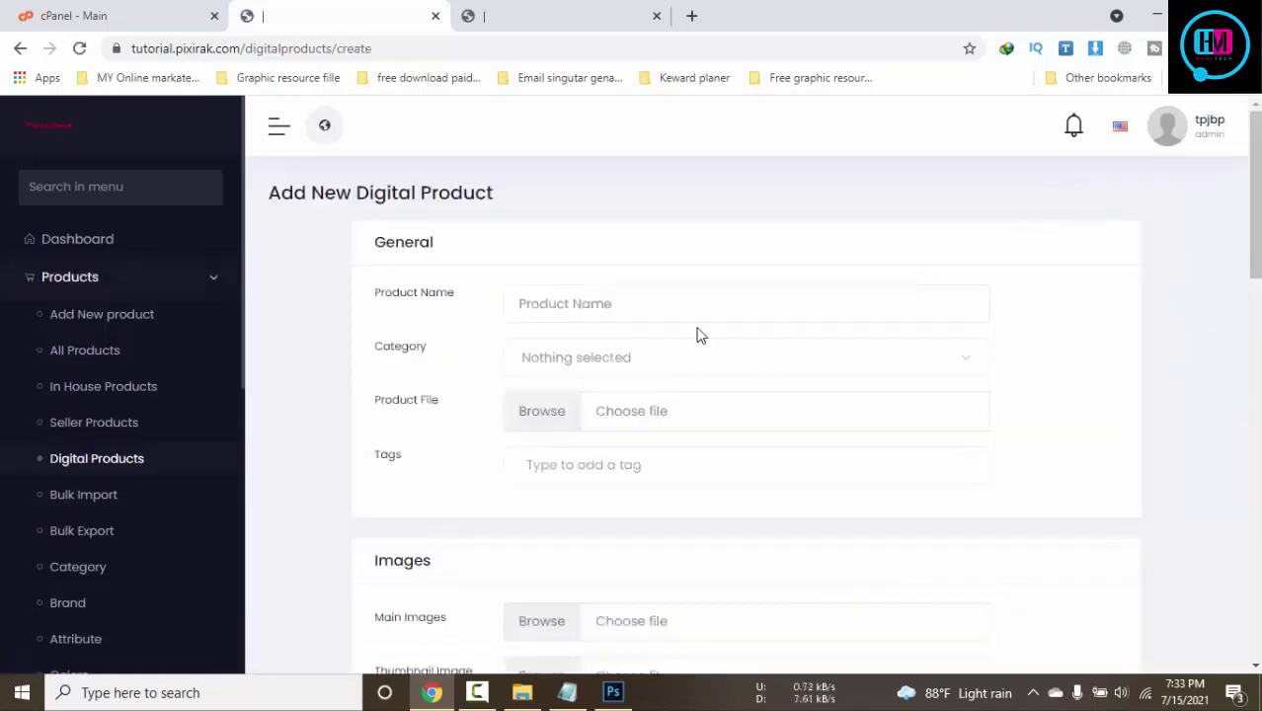
{"action": "scroll", "coordinate": [691, 350], "scroll_direction": "down", "scroll_amount": 1}
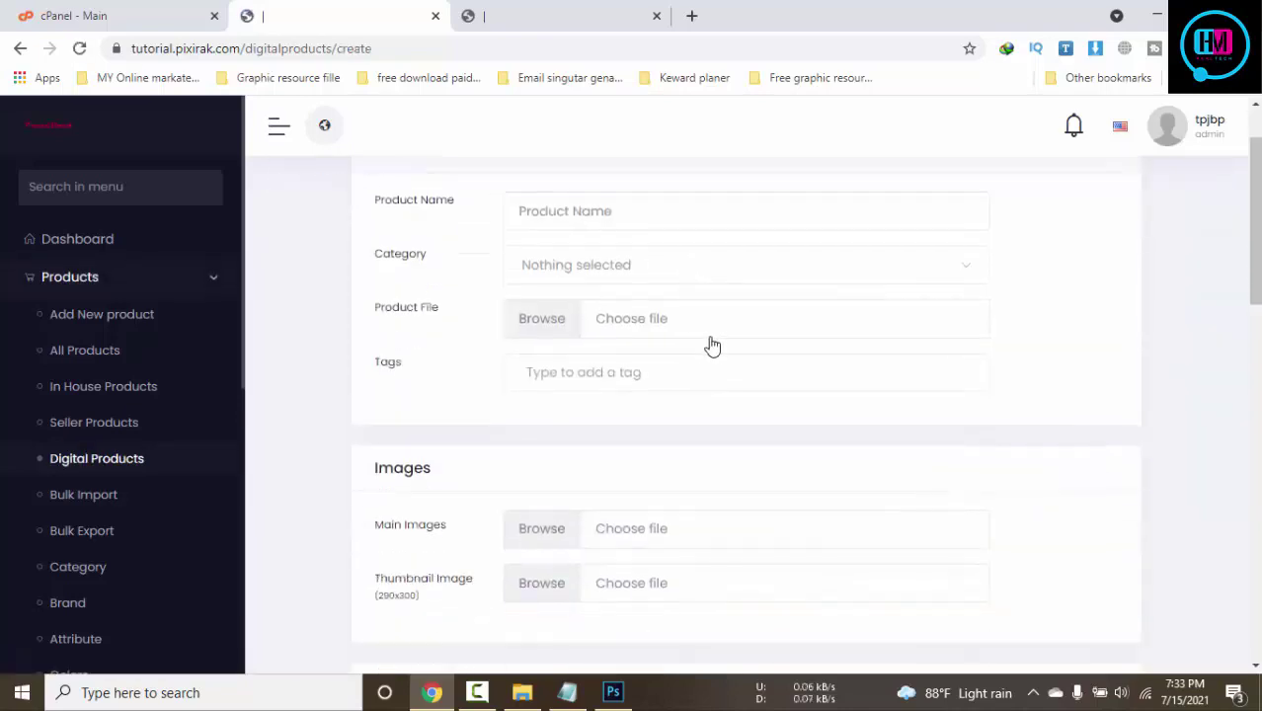
{"action": "scroll", "coordinate": [712, 344], "scroll_direction": "down", "scroll_amount": 4}
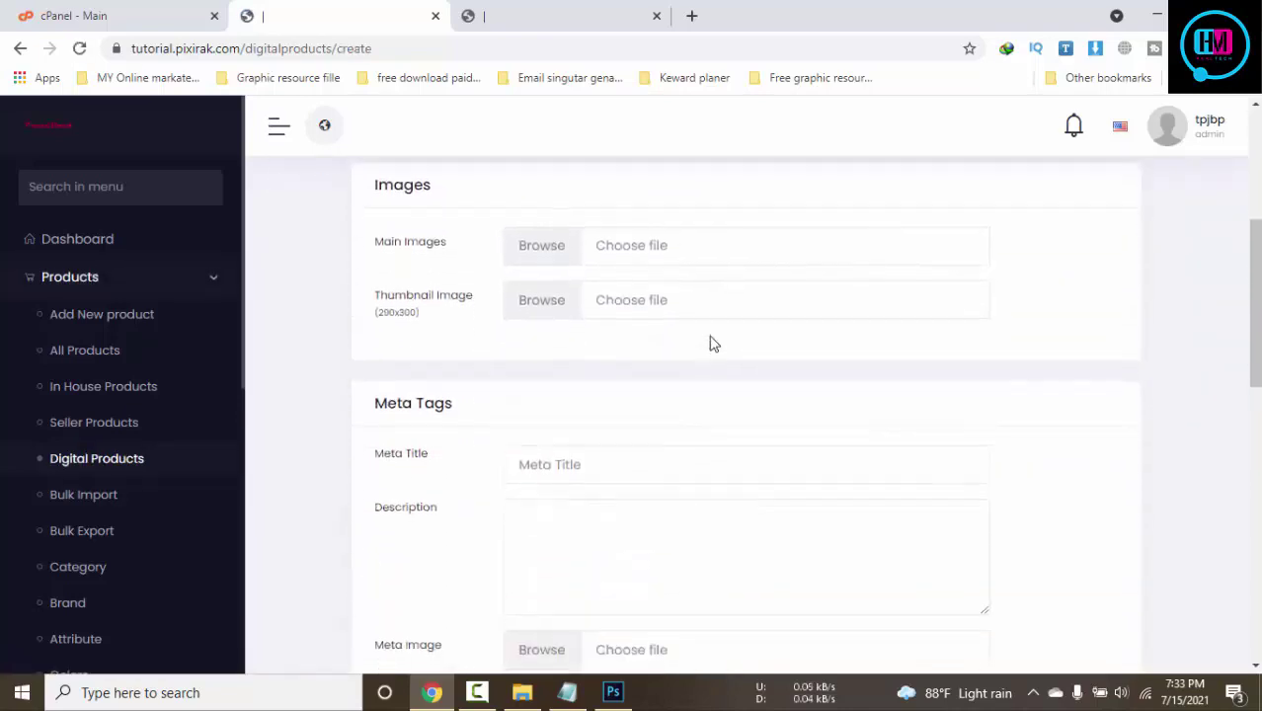
{"action": "scroll", "coordinate": [712, 344], "scroll_direction": "down", "scroll_amount": 8}
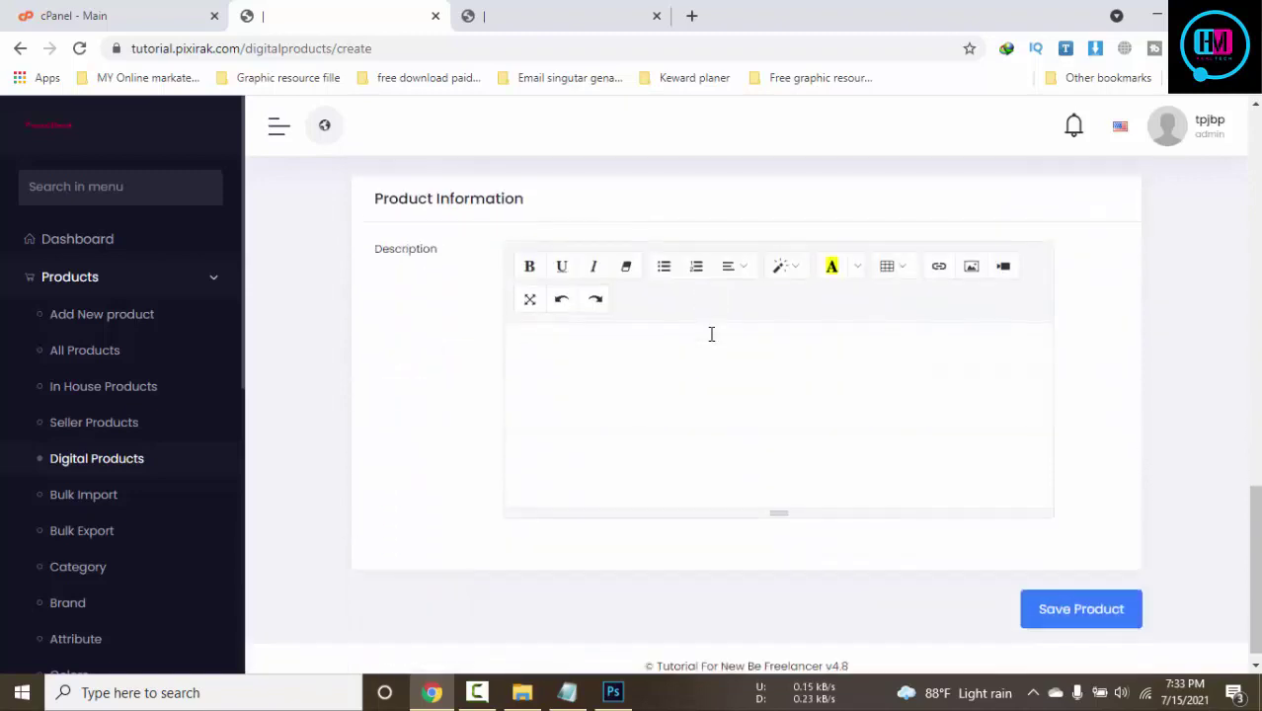
{"action": "scroll", "coordinate": [141, 423], "scroll_direction": "down", "scroll_amount": 2}
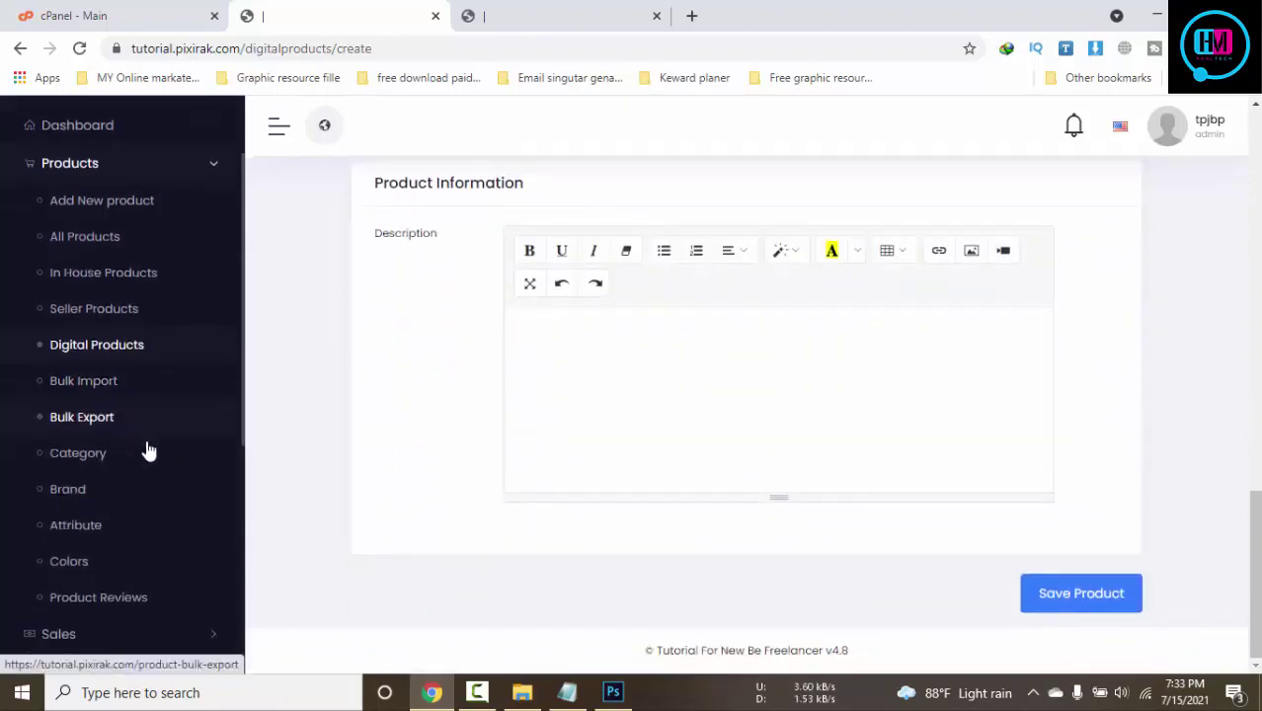
{"action": "scroll", "coordinate": [161, 415], "scroll_direction": "down", "scroll_amount": 2}
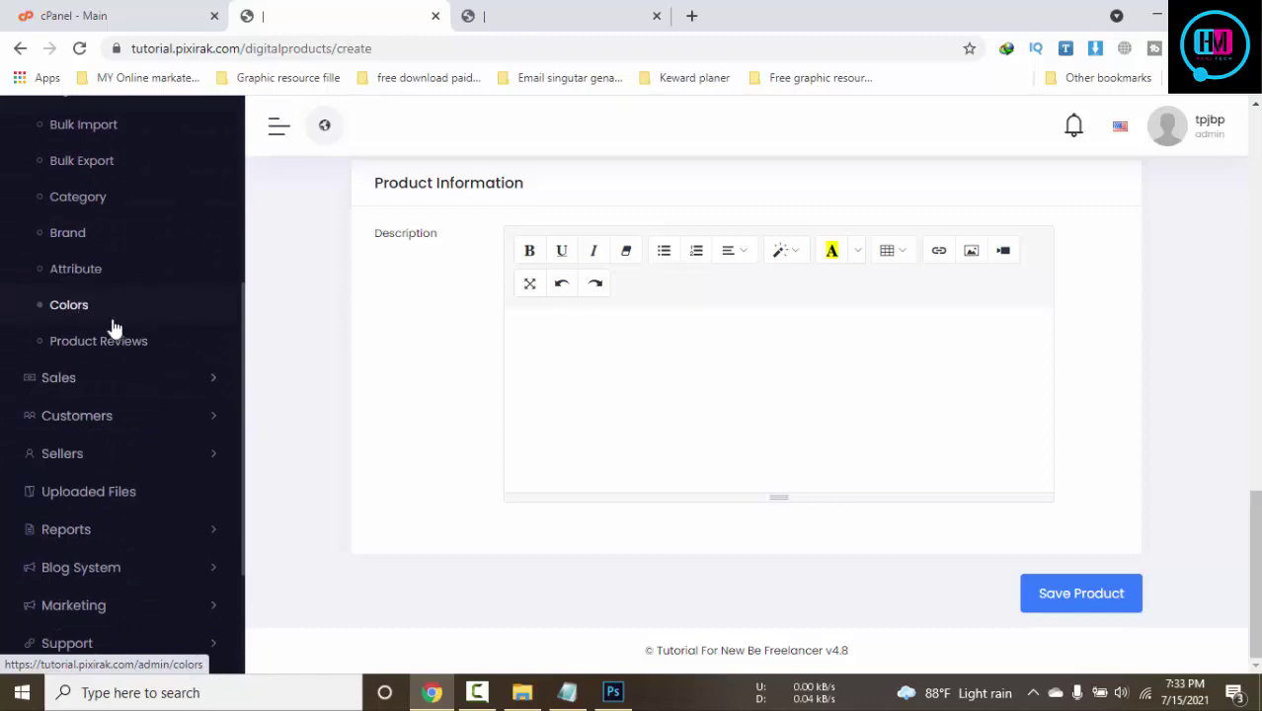
{"action": "left_click", "coordinate": [92, 379]}
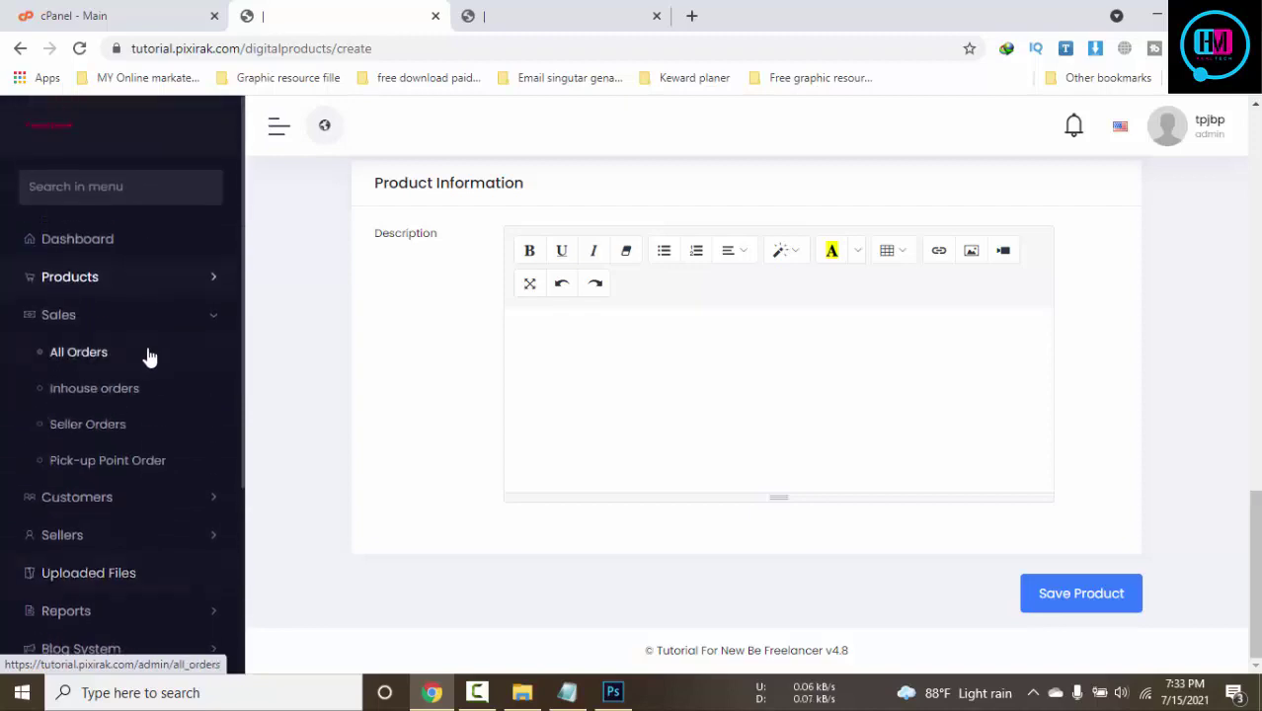
{"action": "left_click", "coordinate": [63, 326]}
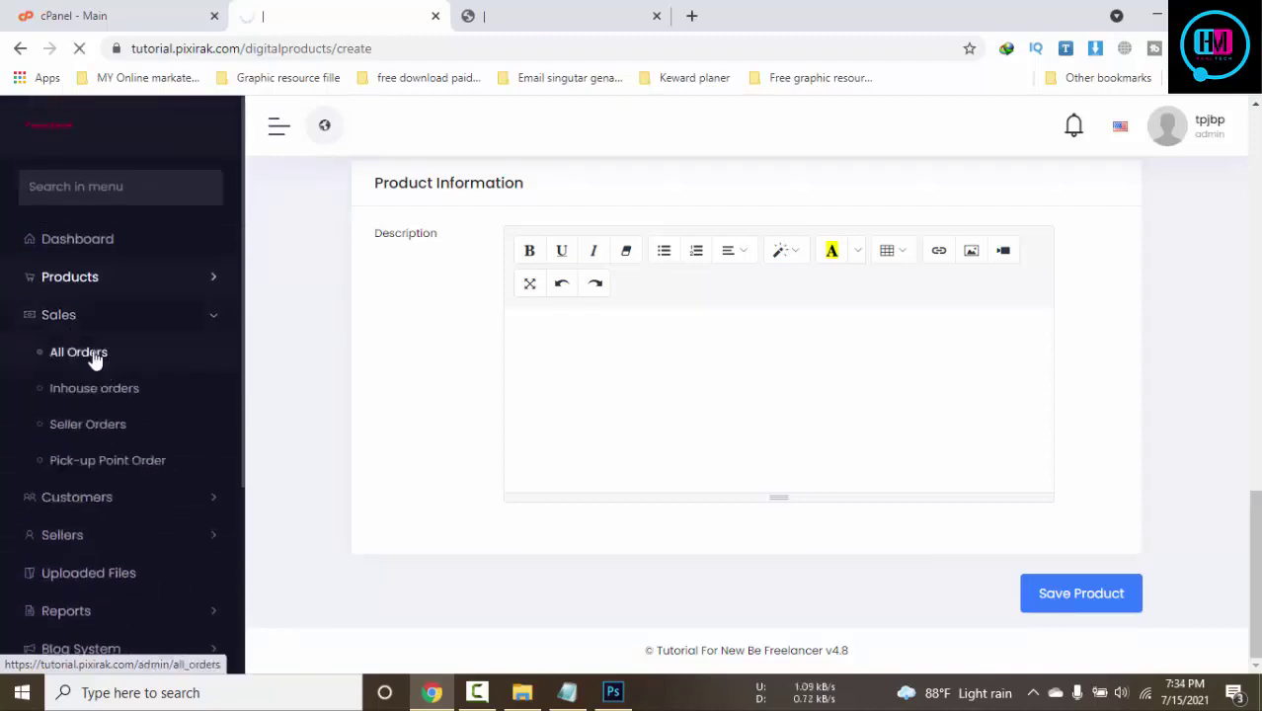
Check the storefront home page, then open Website Setup > Appearance in the admin
{"action": "left_click", "coordinate": [549, 14]}
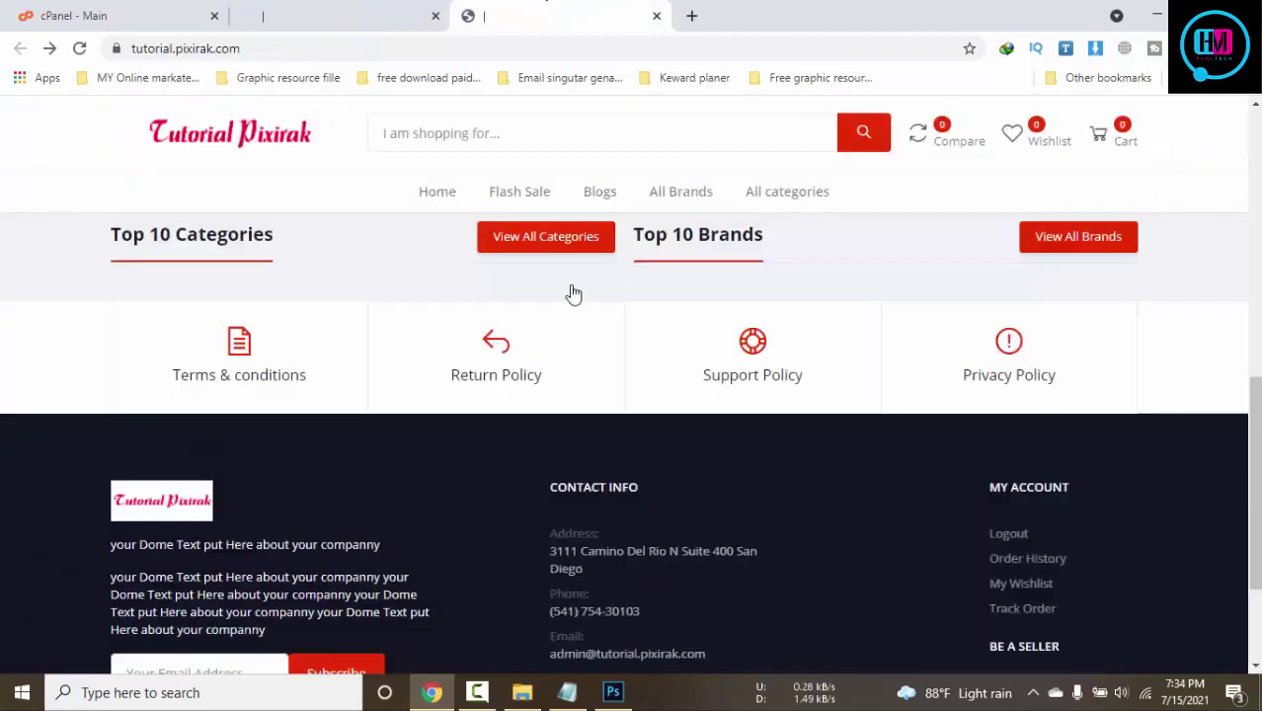
{"action": "scroll", "coordinate": [558, 376], "scroll_direction": "up", "scroll_amount": 5}
{"action": "scroll", "coordinate": [558, 378], "scroll_direction": "up", "scroll_amount": 3}
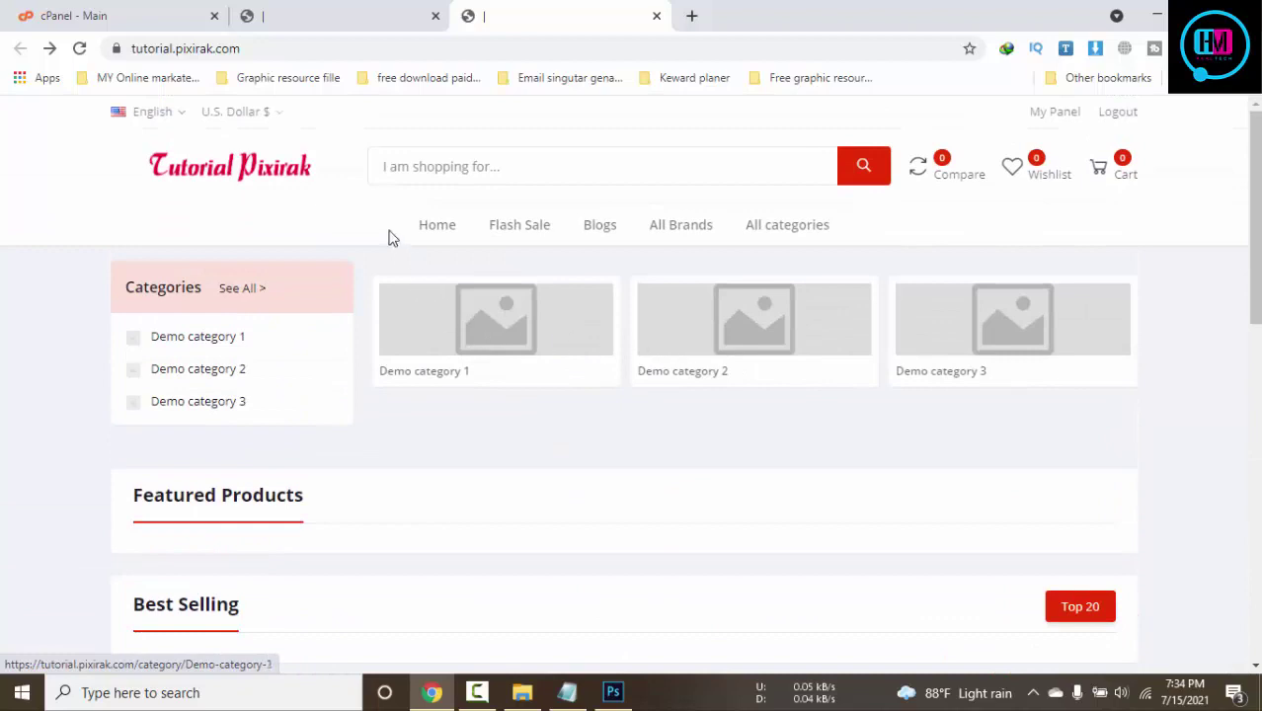
{"action": "left_click", "coordinate": [364, 11]}
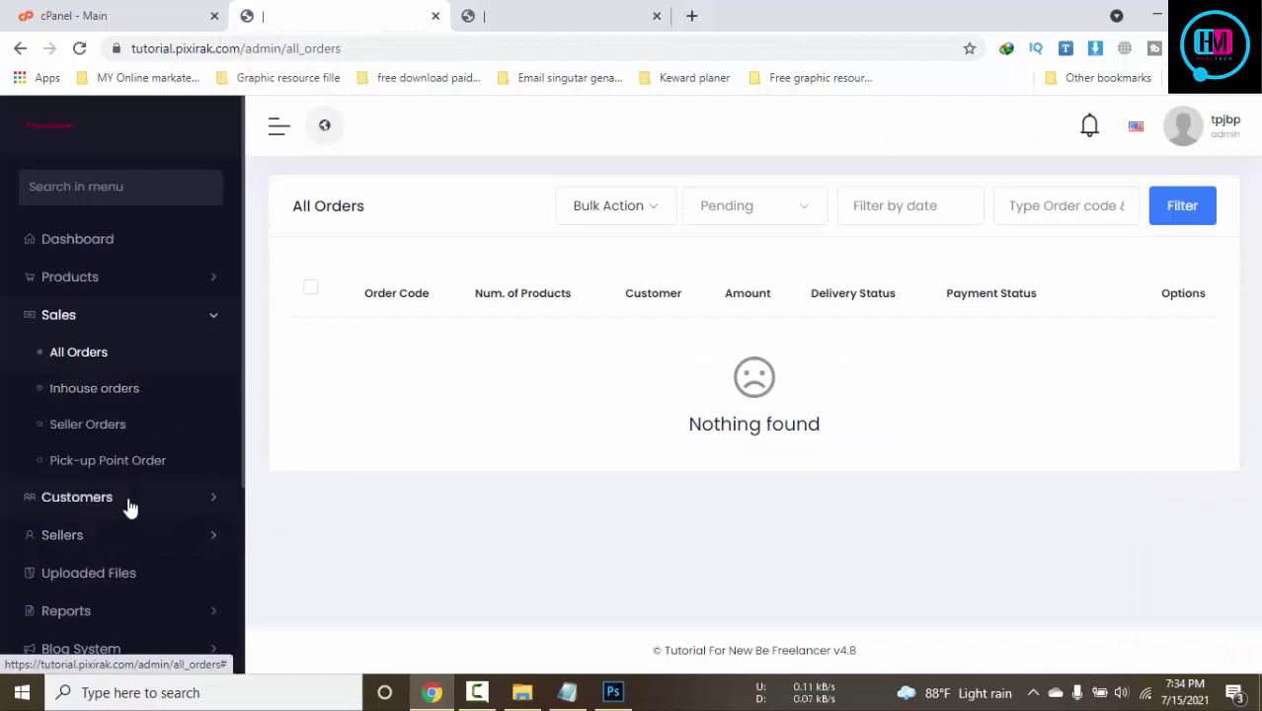
{"action": "scroll", "coordinate": [128, 507], "scroll_direction": "down", "scroll_amount": 3}
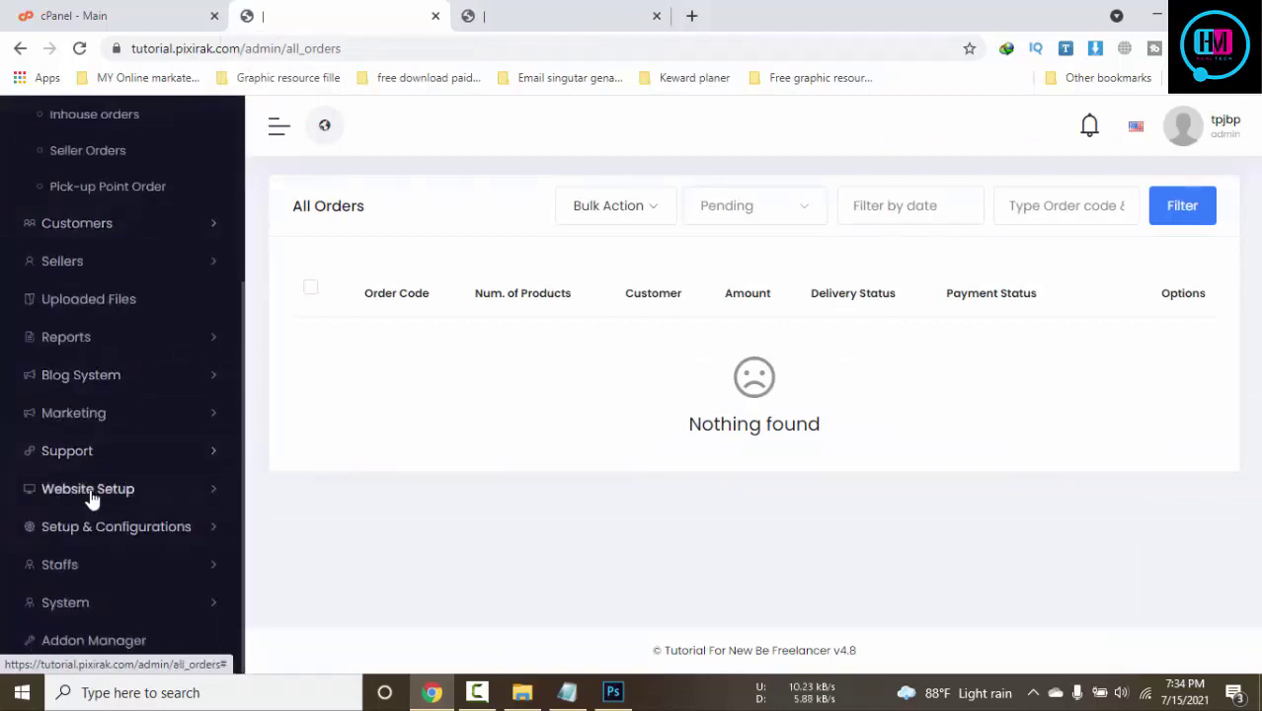
{"action": "left_click", "coordinate": [93, 491]}
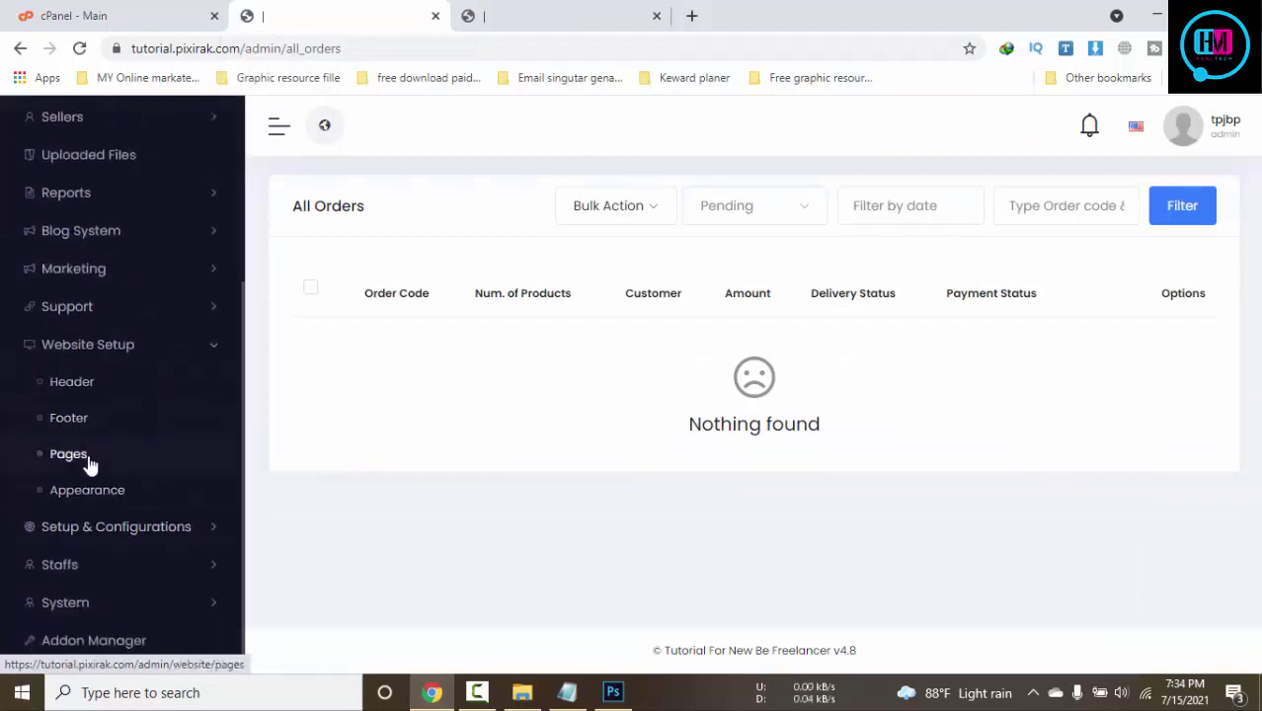
{"action": "left_click", "coordinate": [89, 494]}
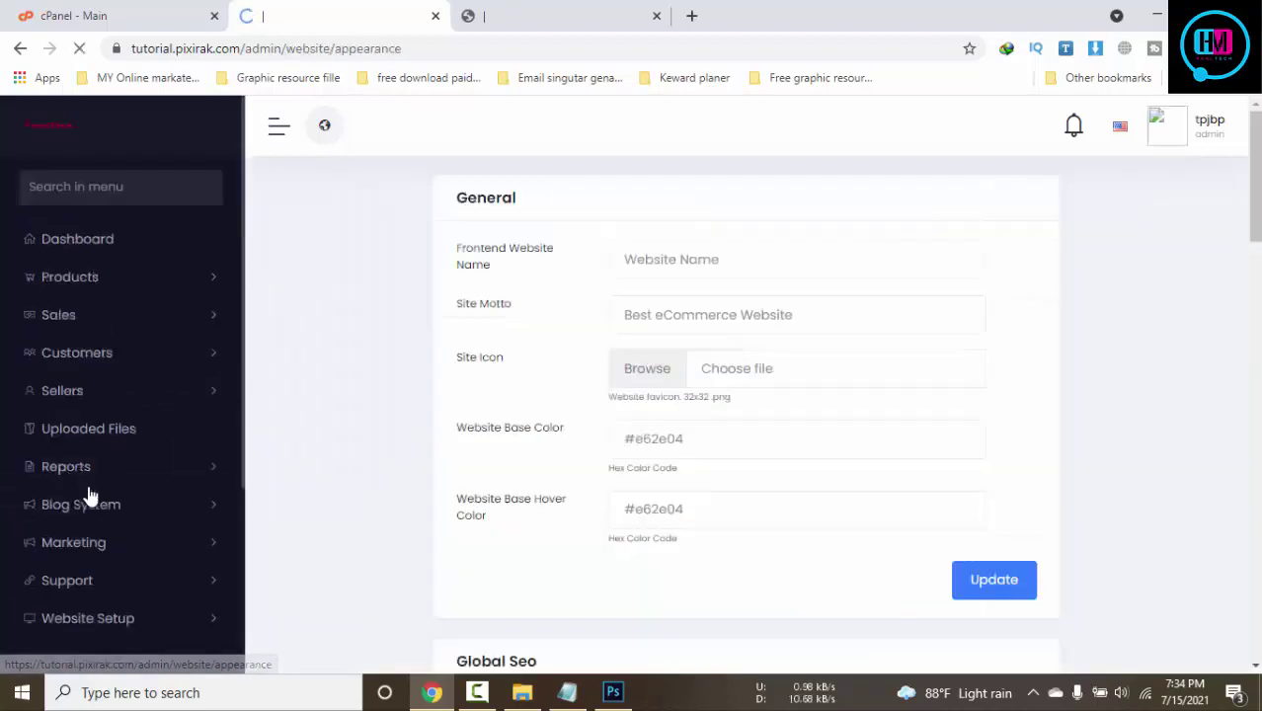
Set Frontend Website Name to 'tutorial for pixirak' and paste the same text into Site Motto
{"action": "left_click", "coordinate": [774, 267]}
{"action": "left_click", "coordinate": [521, 12]}
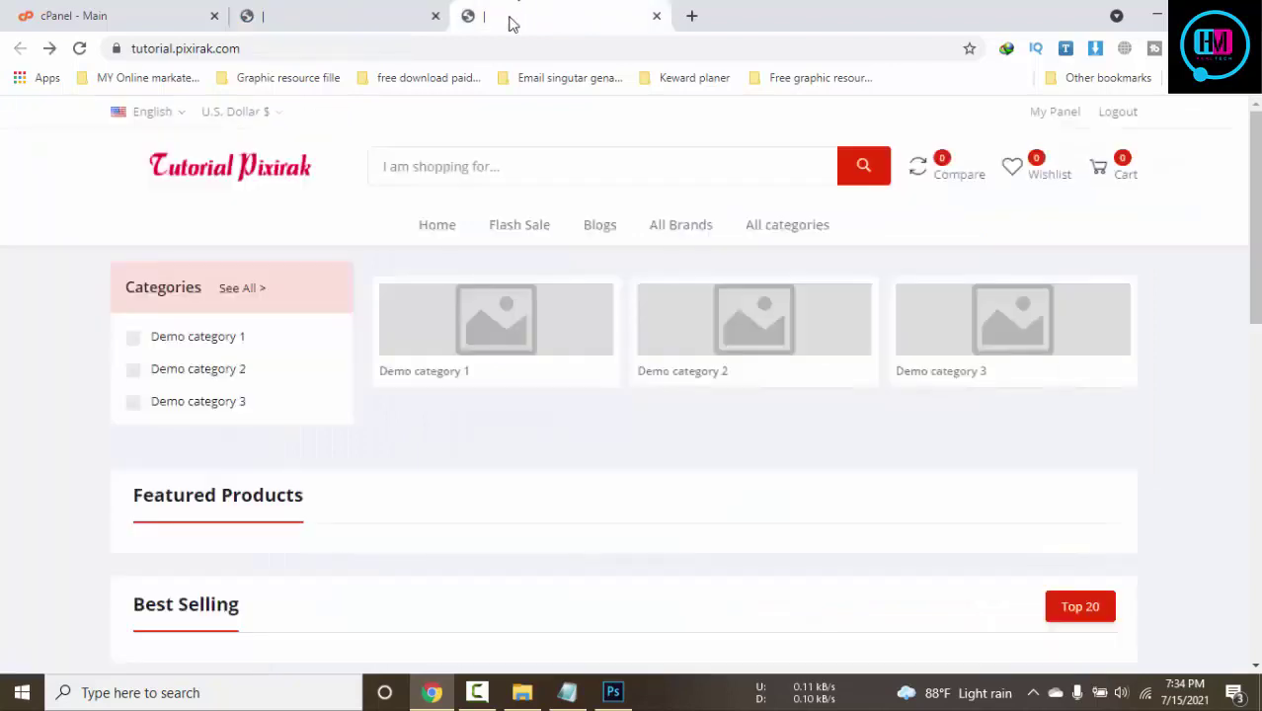
{"action": "left_click", "coordinate": [296, 10]}
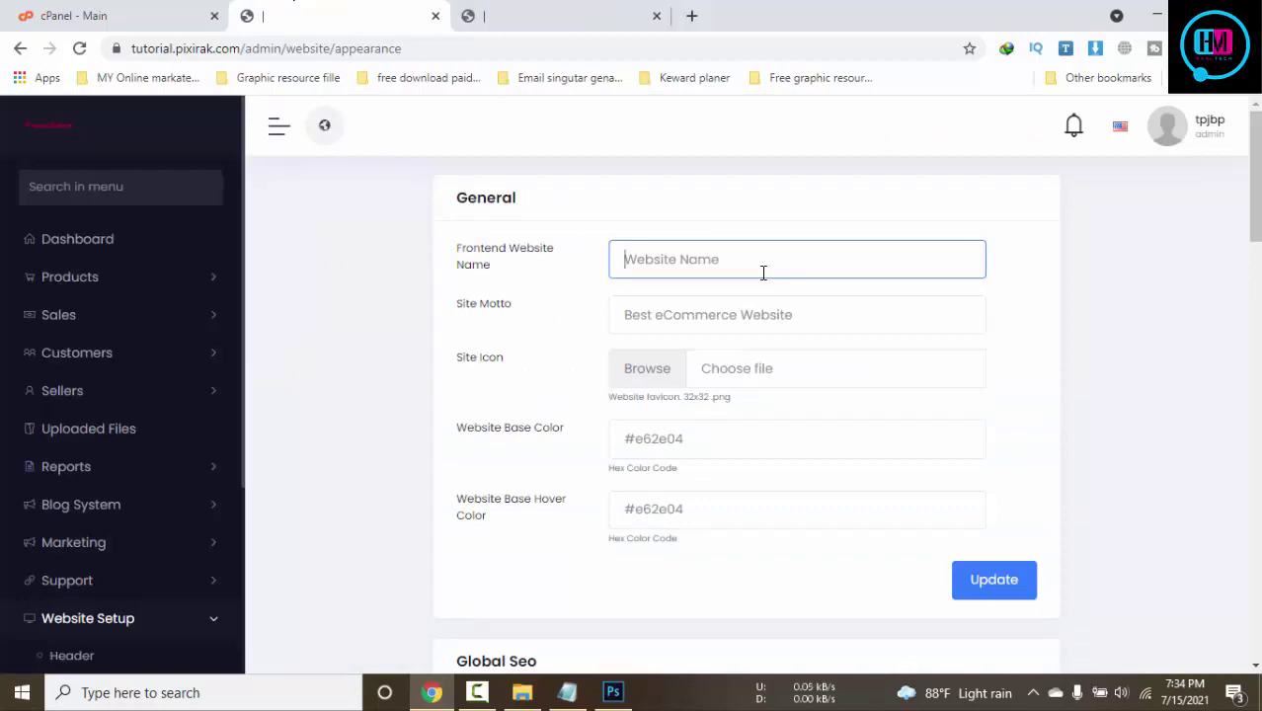
{"action": "type", "text": "tutorial for pixirak"}
{"action": "left_click_drag", "start_coordinate": [789, 242], "coordinate": [624, 237]}
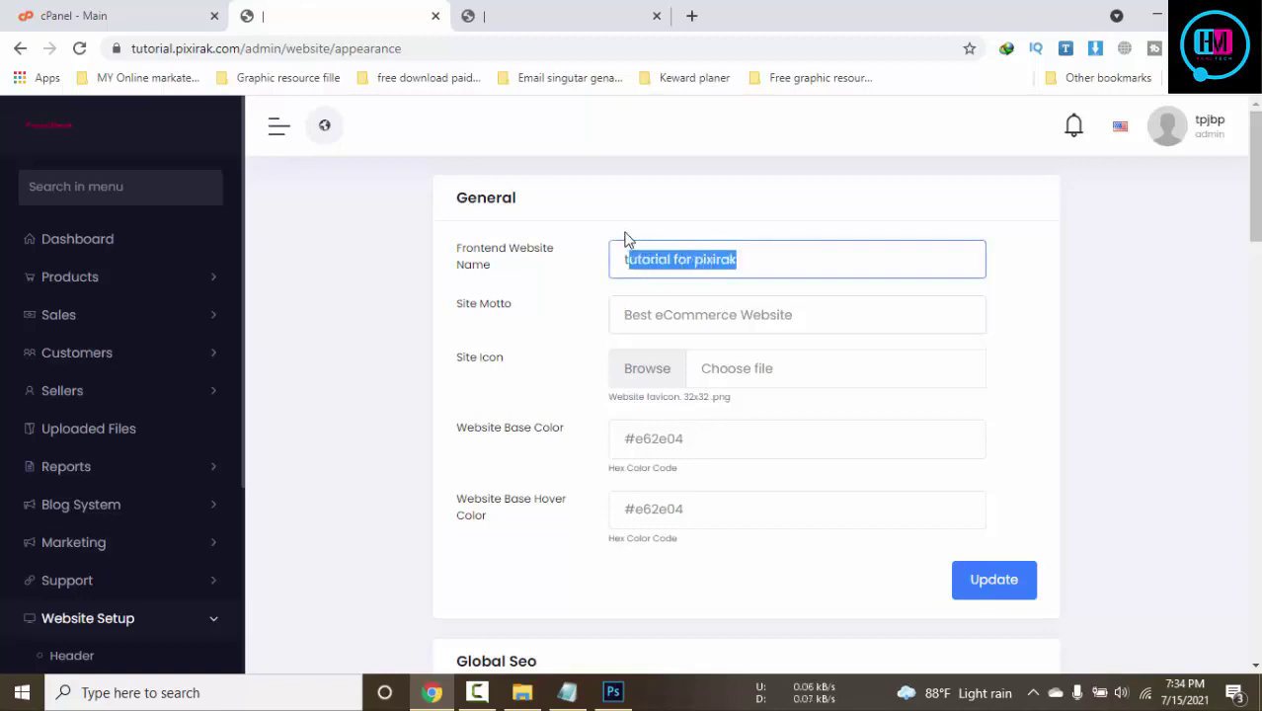
{"action": "key", "text": "ctrl+c"}
{"action": "left_click", "coordinate": [695, 312]}
{"action": "key", "text": "ctrl+v"}
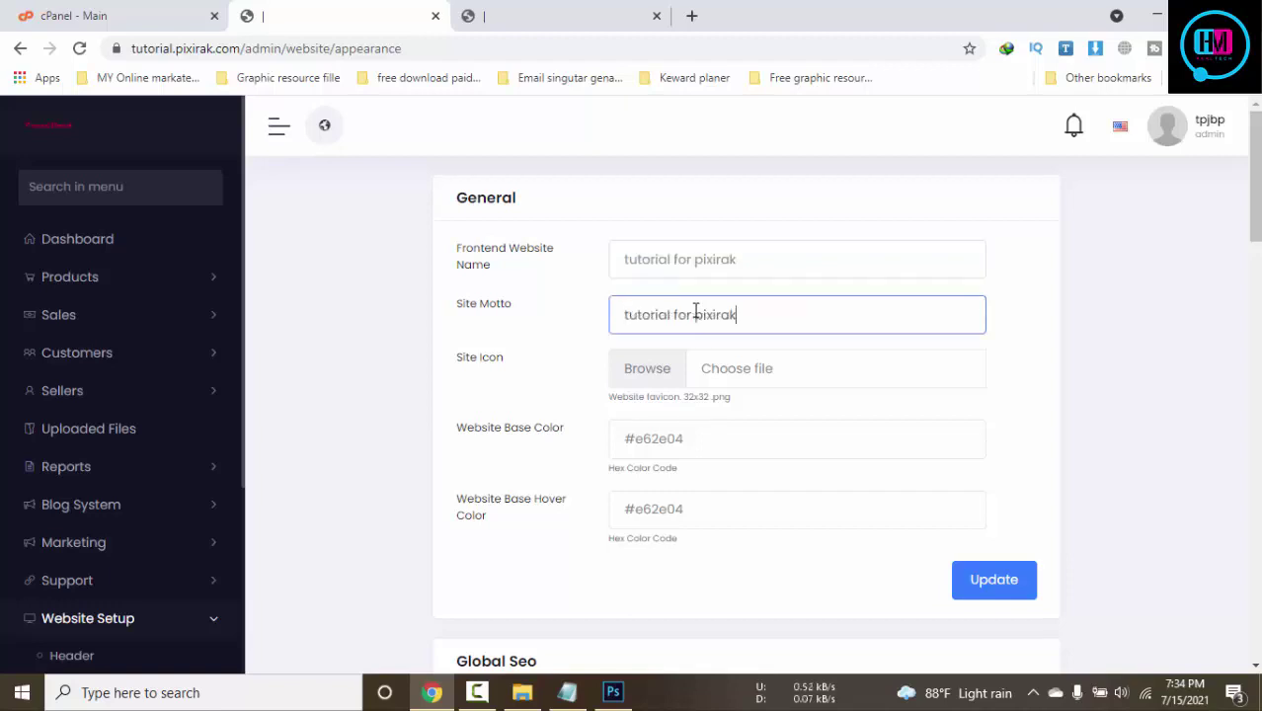
Upload tp.png from the tp folder and select it as the Site Icon
{"action": "left_click", "coordinate": [755, 380]}
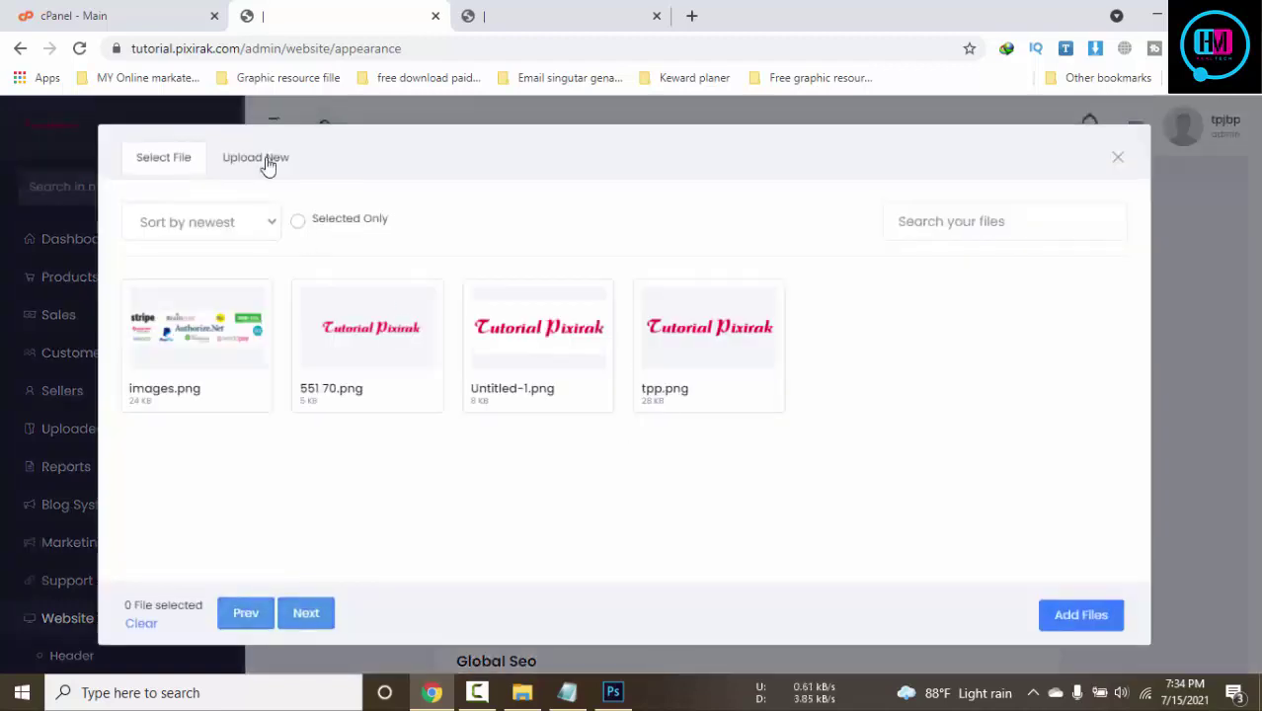
{"action": "left_click", "coordinate": [264, 161]}
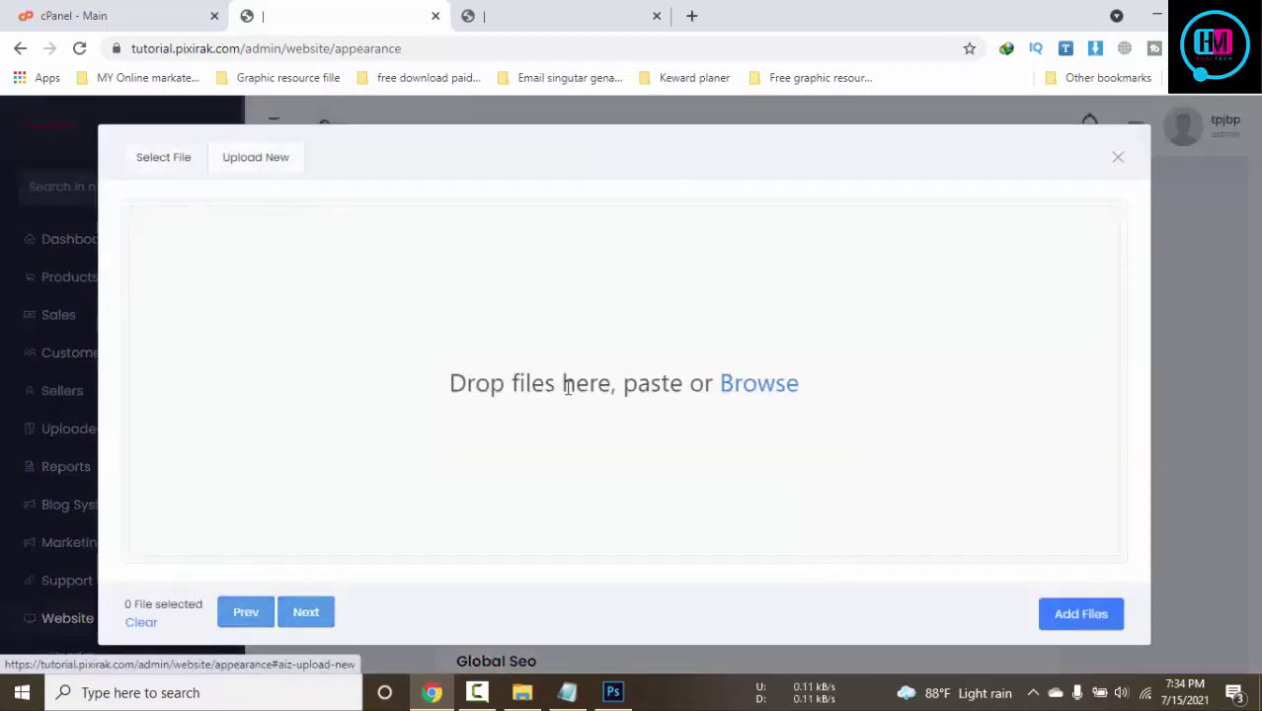
{"action": "left_click", "coordinate": [758, 385]}
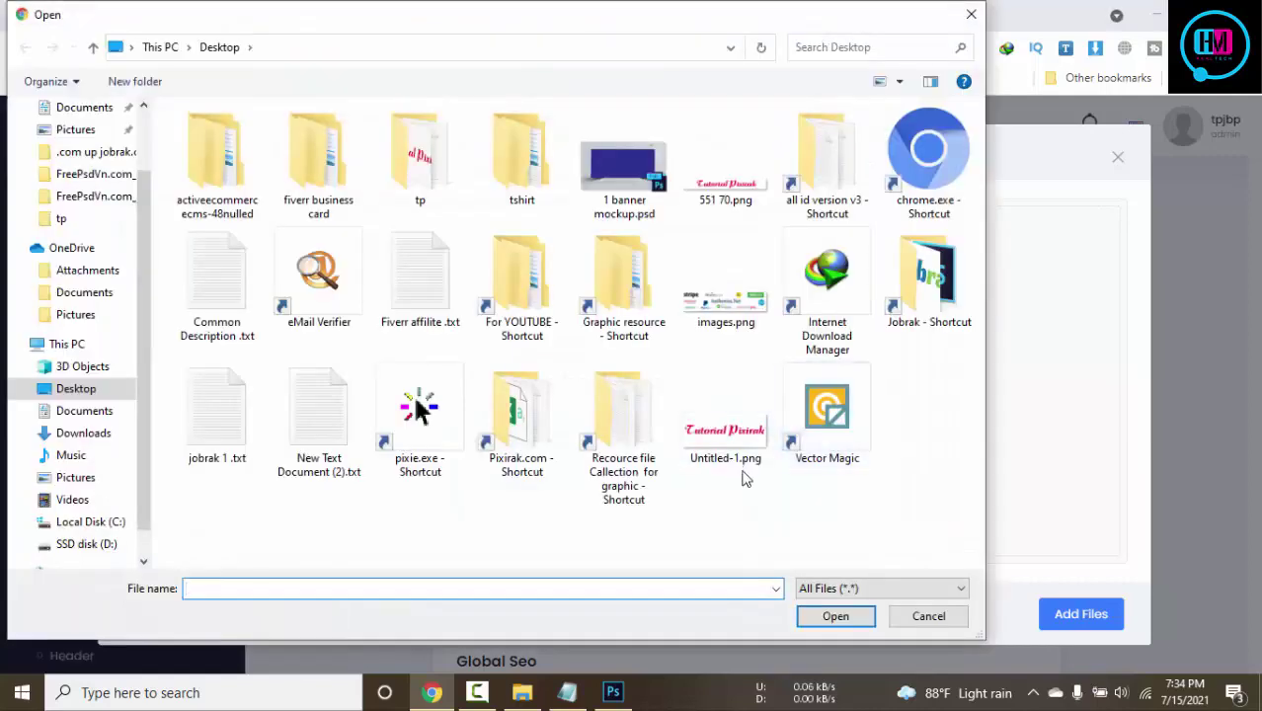
{"action": "double_click", "coordinate": [419, 183]}
{"action": "left_click", "coordinate": [339, 176]}
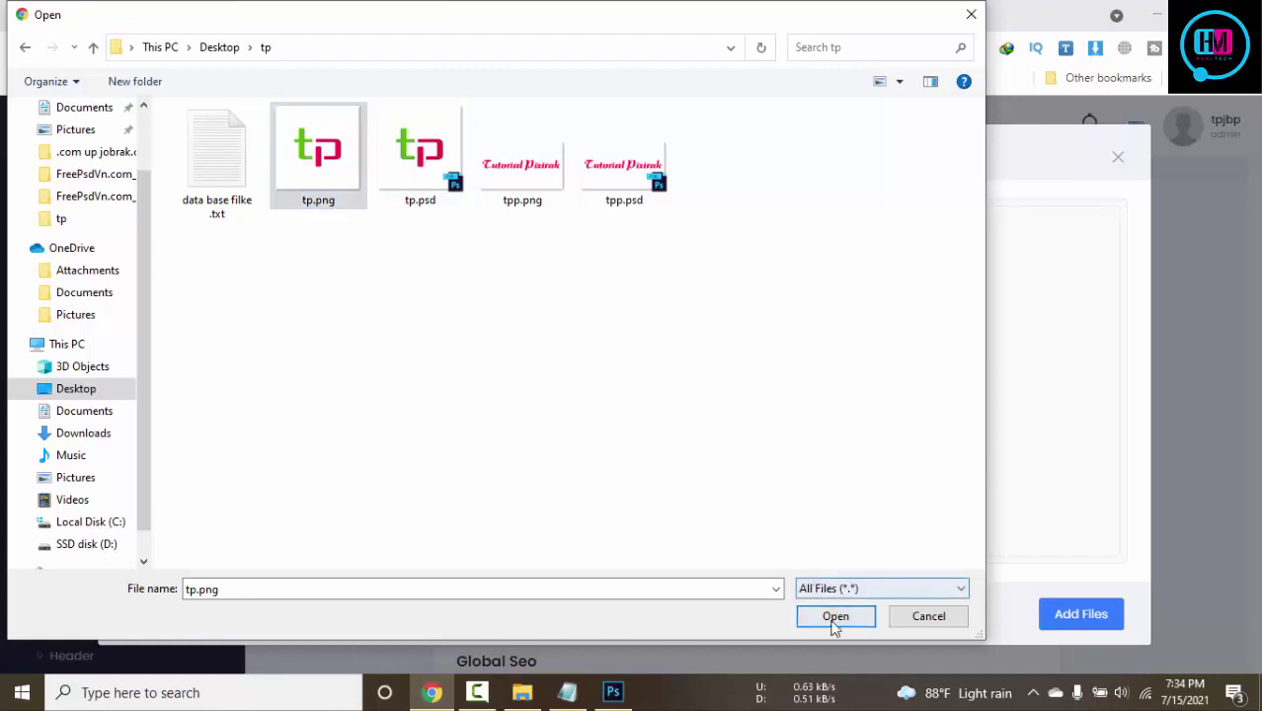
{"action": "left_click", "coordinate": [833, 614]}
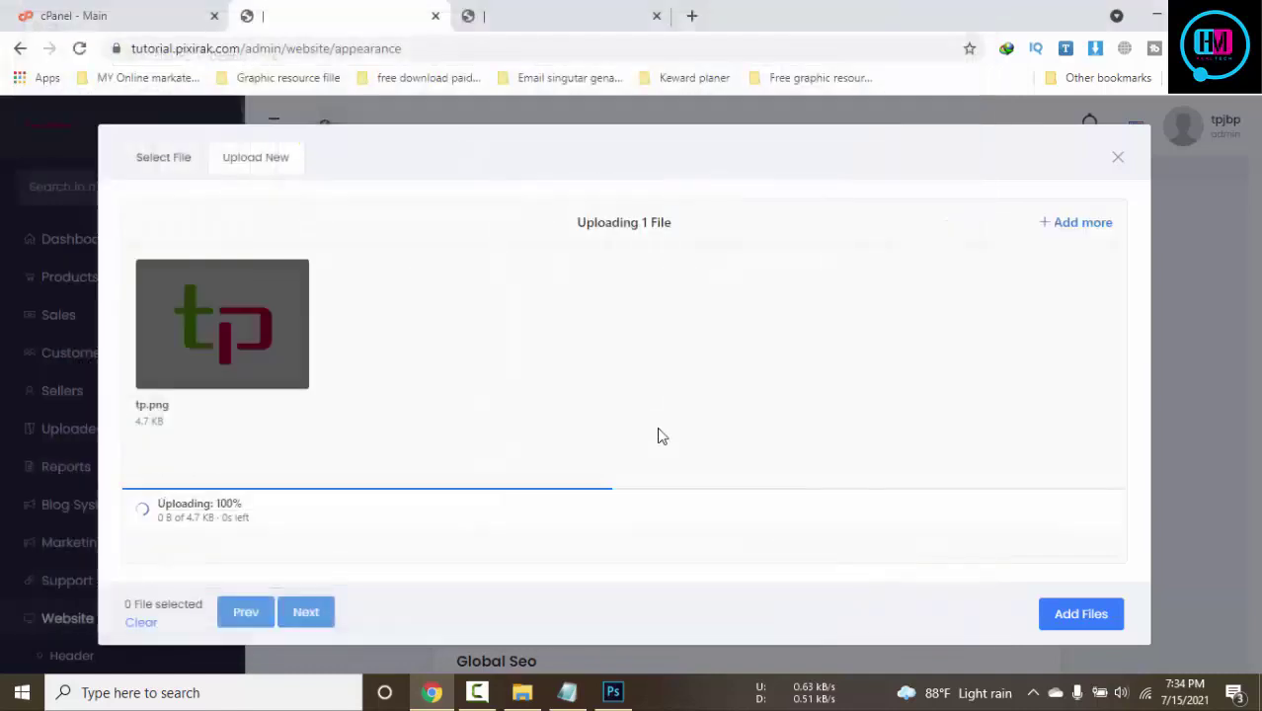
{"action": "left_click", "coordinate": [173, 158]}
{"action": "left_click", "coordinate": [227, 316]}
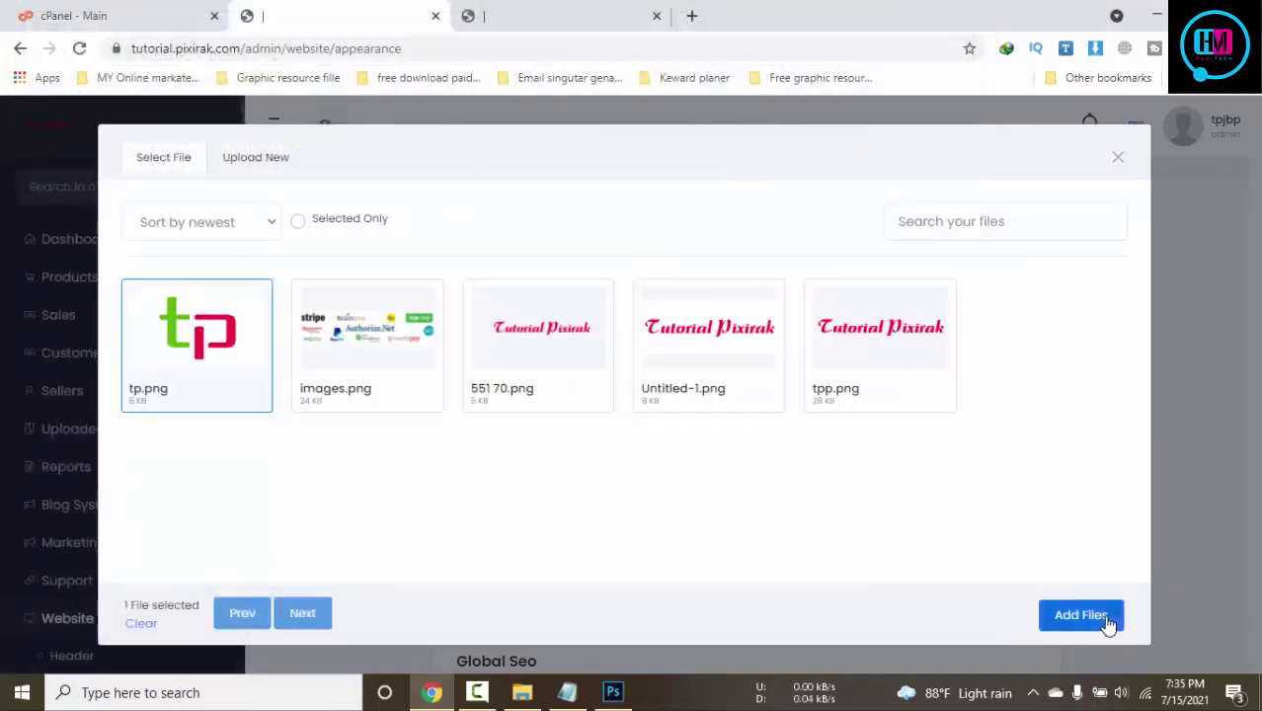
{"action": "left_click", "coordinate": [1087, 617]}
Scroll through the Appearance settings and compare them with the current storefront
{"action": "scroll", "coordinate": [927, 459], "scroll_direction": "down", "scroll_amount": 3}
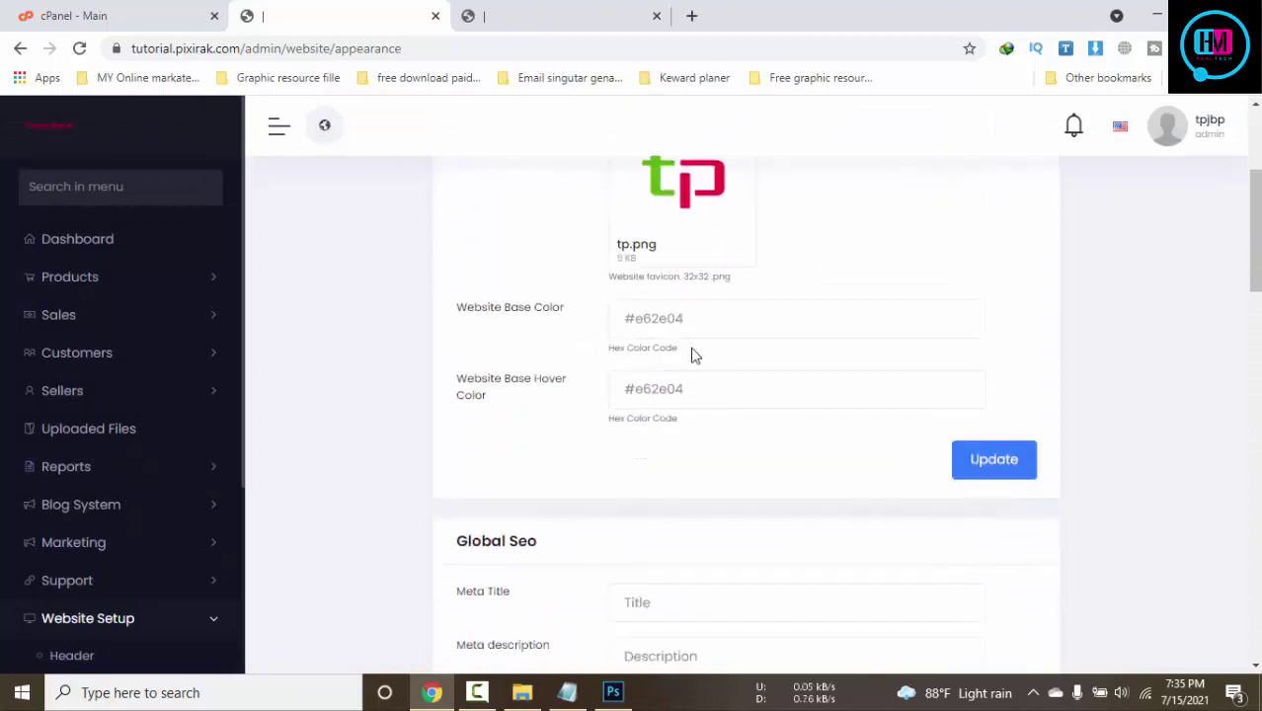
{"action": "scroll", "coordinate": [736, 427], "scroll_direction": "down", "scroll_amount": 3}
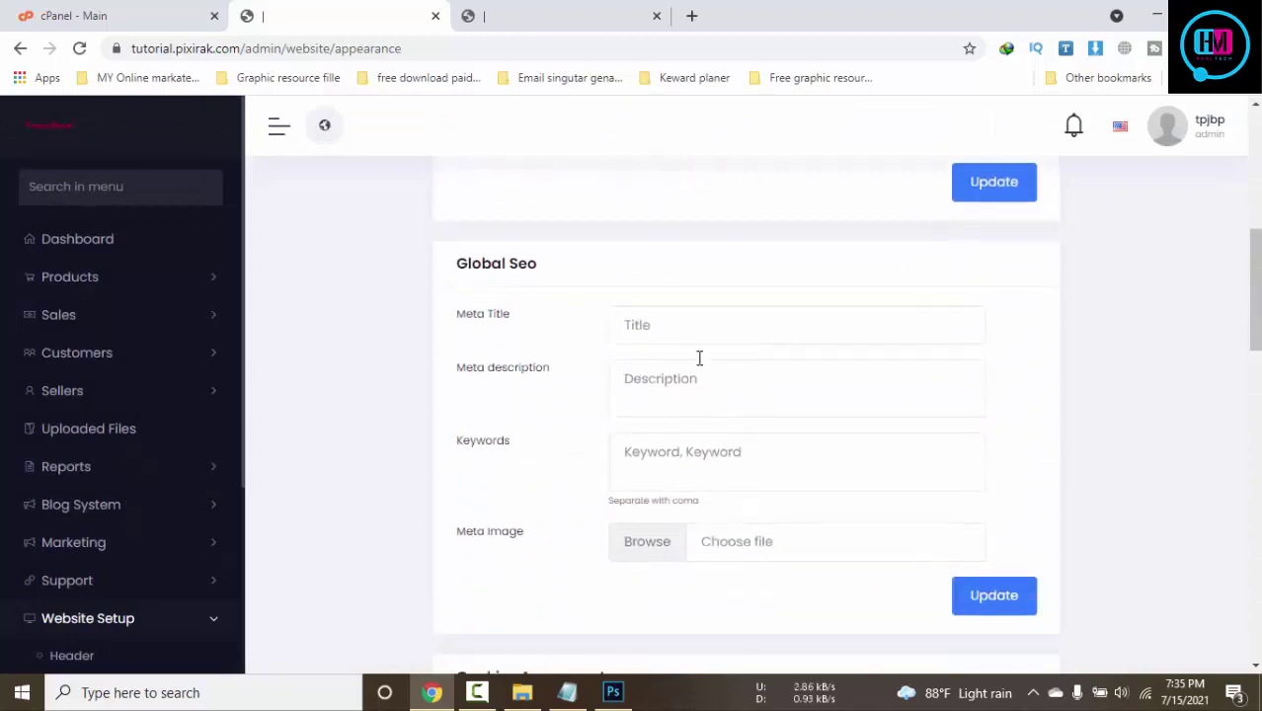
{"action": "scroll", "coordinate": [701, 341], "scroll_direction": "down", "scroll_amount": 5}
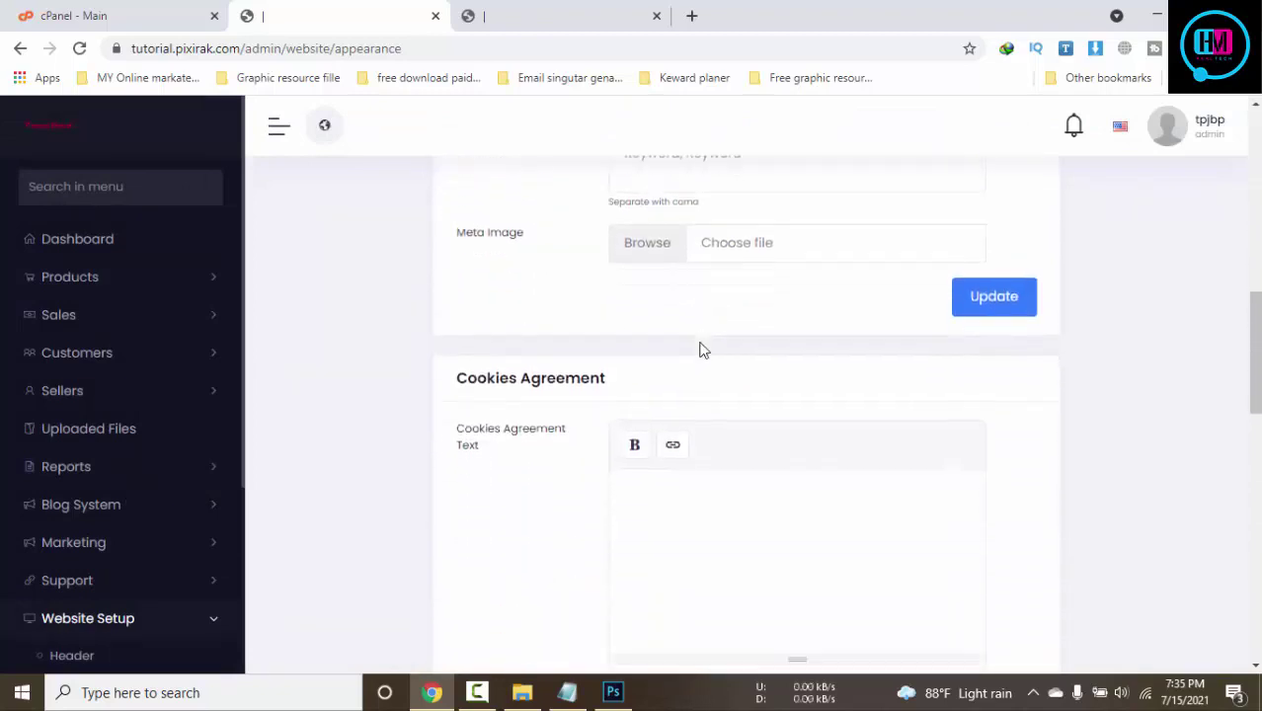
{"action": "scroll", "coordinate": [699, 350], "scroll_direction": "down", "scroll_amount": 2}
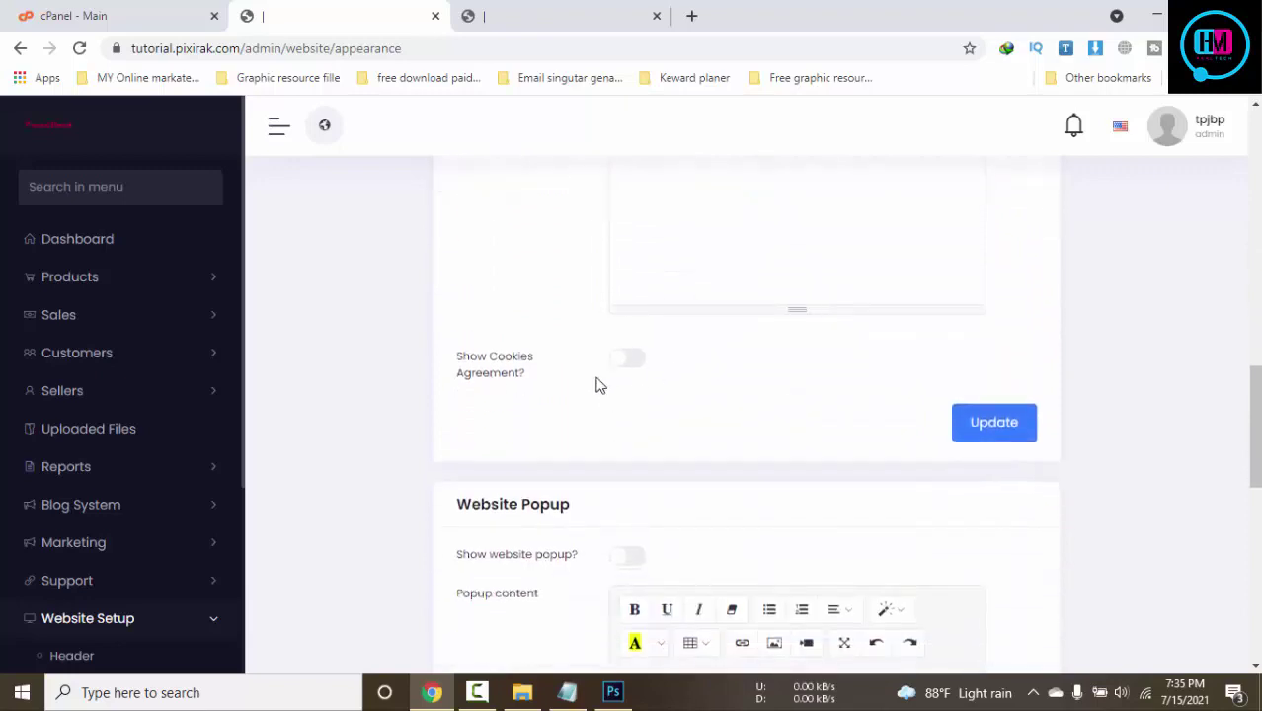
{"action": "scroll", "coordinate": [598, 384], "scroll_direction": "down", "scroll_amount": 3}
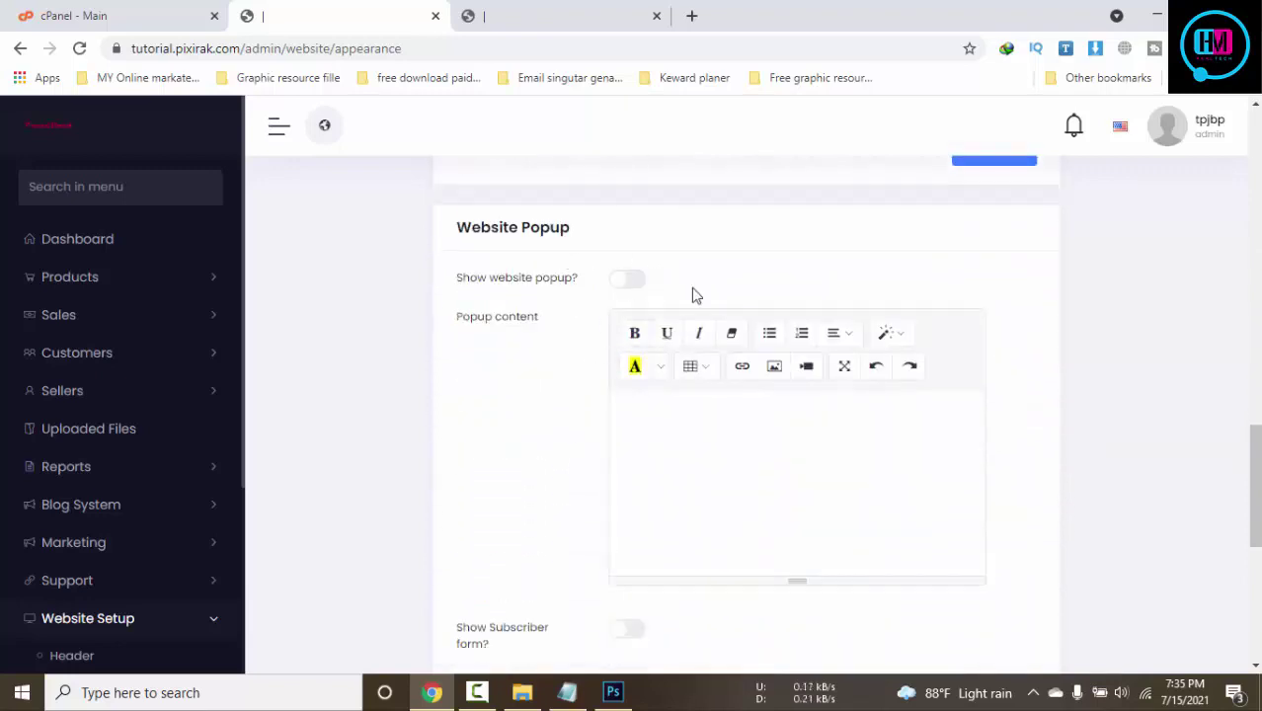
{"action": "scroll", "coordinate": [731, 366], "scroll_direction": "down", "scroll_amount": 2}
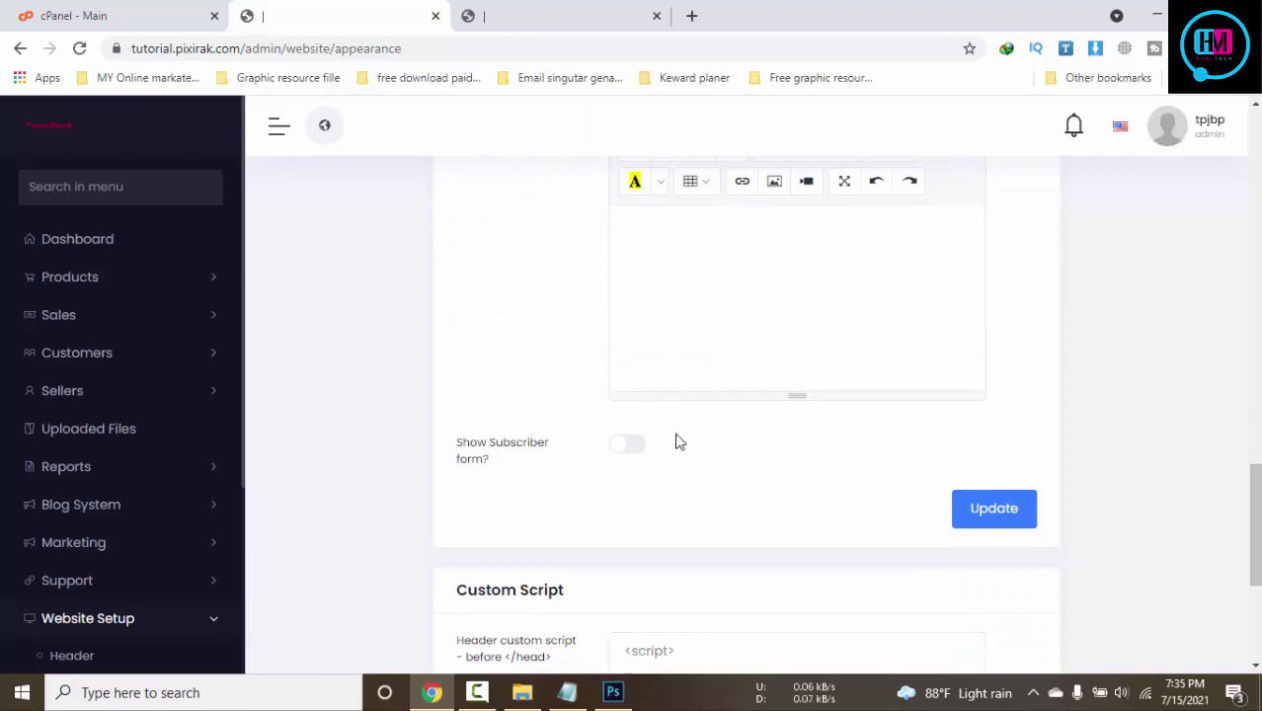
{"action": "left_click", "coordinate": [578, 17]}
{"action": "scroll", "coordinate": [830, 448], "scroll_direction": "down", "scroll_amount": 7}
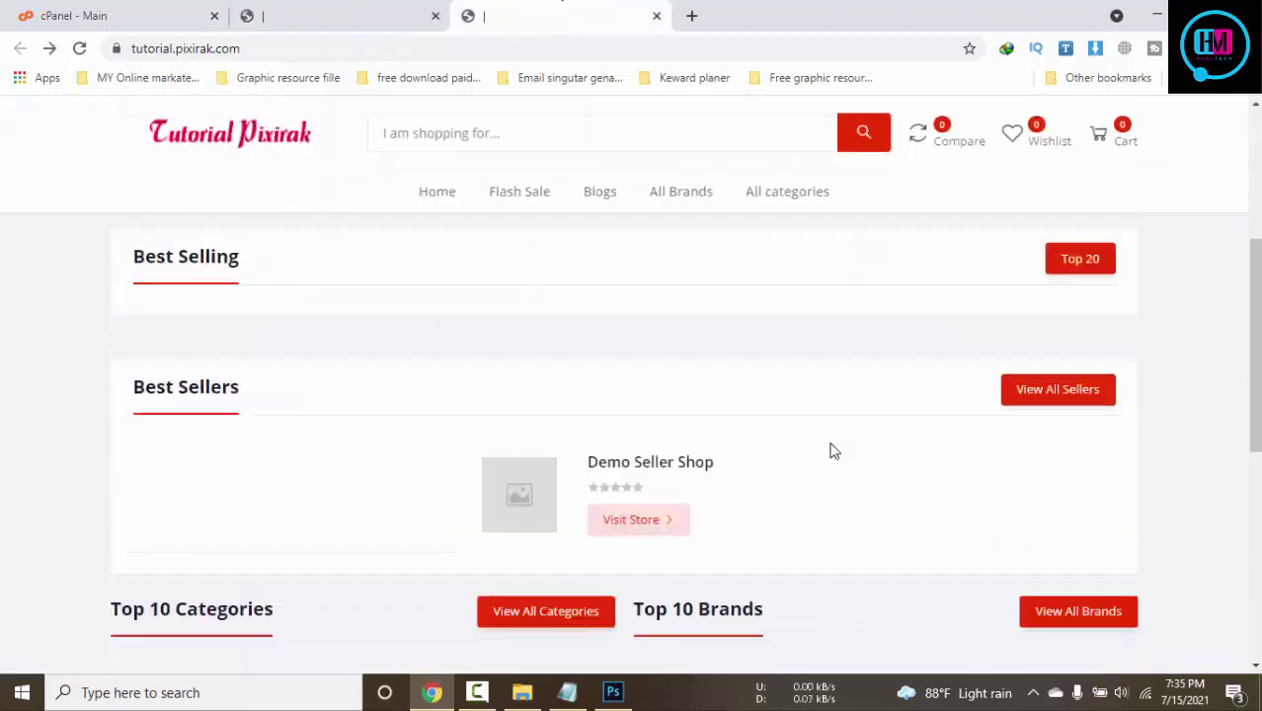
{"action": "scroll", "coordinate": [362, 523], "scroll_direction": "down", "scroll_amount": 2}
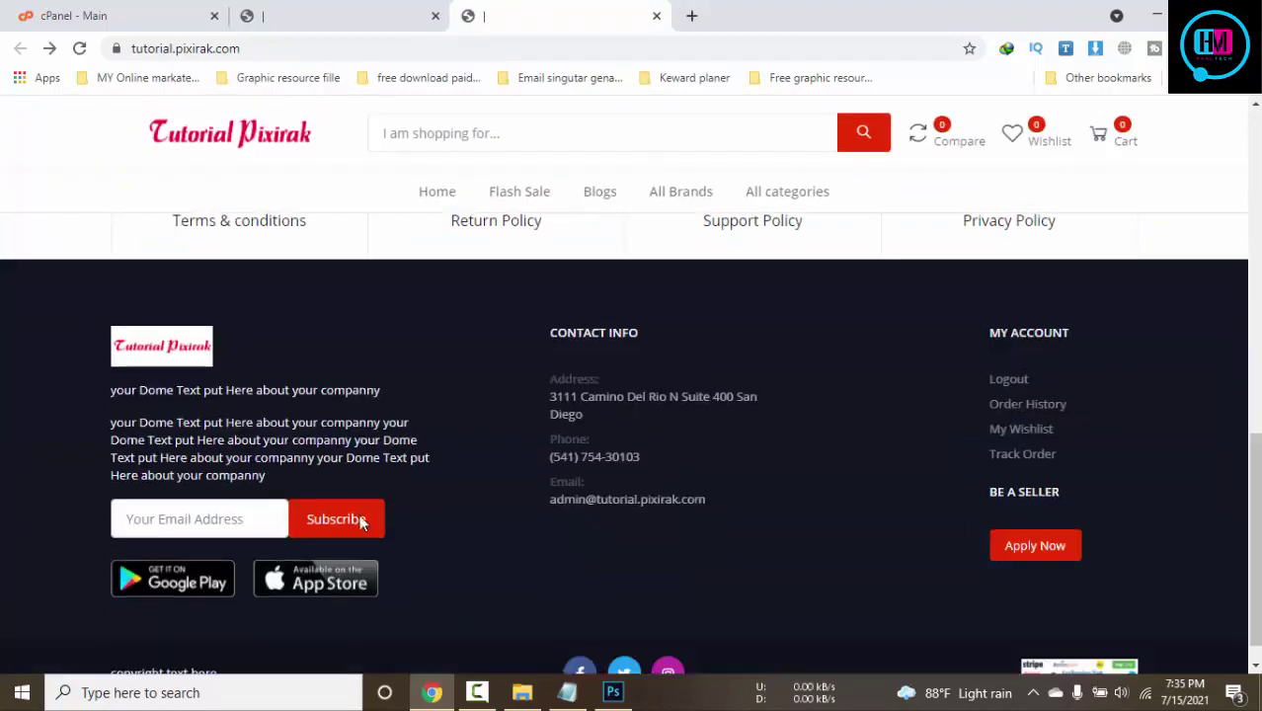
{"action": "left_click", "coordinate": [399, 22]}
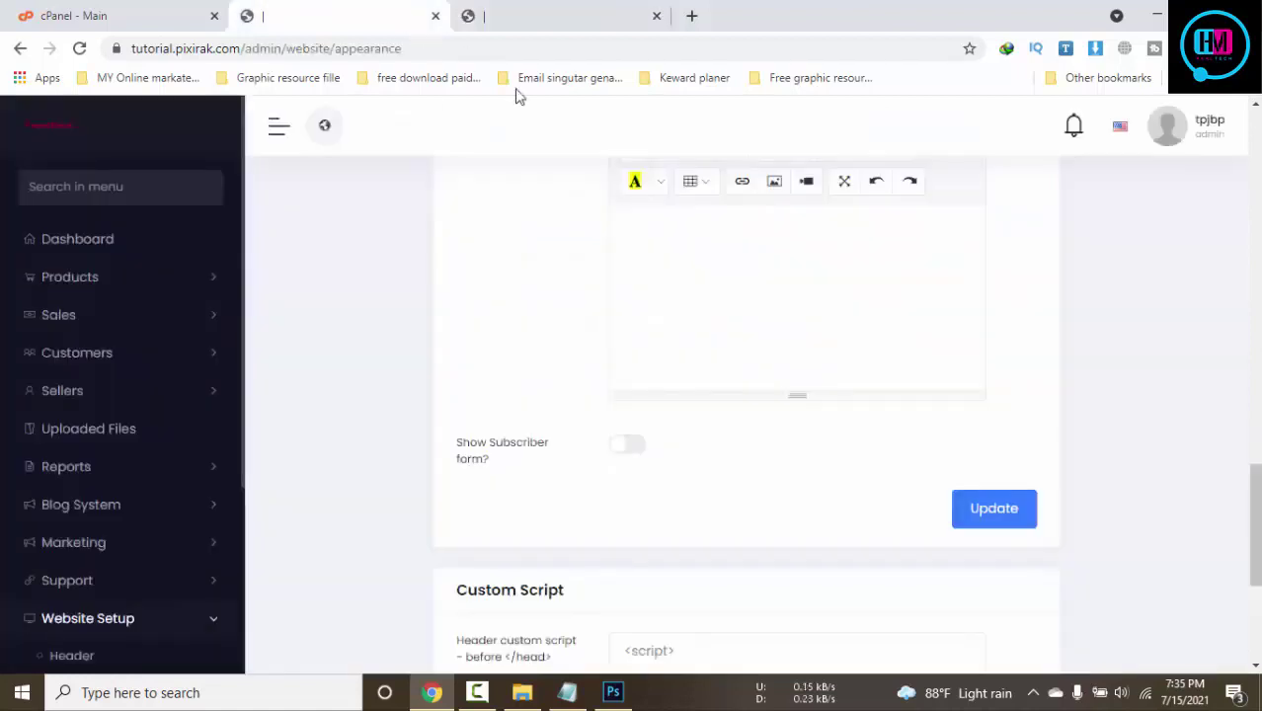
Save the appearance settings and confirm the tp favicon and new title on the storefront
{"action": "scroll", "coordinate": [770, 389], "scroll_direction": "down", "scroll_amount": 3}
{"action": "scroll", "coordinate": [723, 421], "scroll_direction": "down", "scroll_amount": 1}
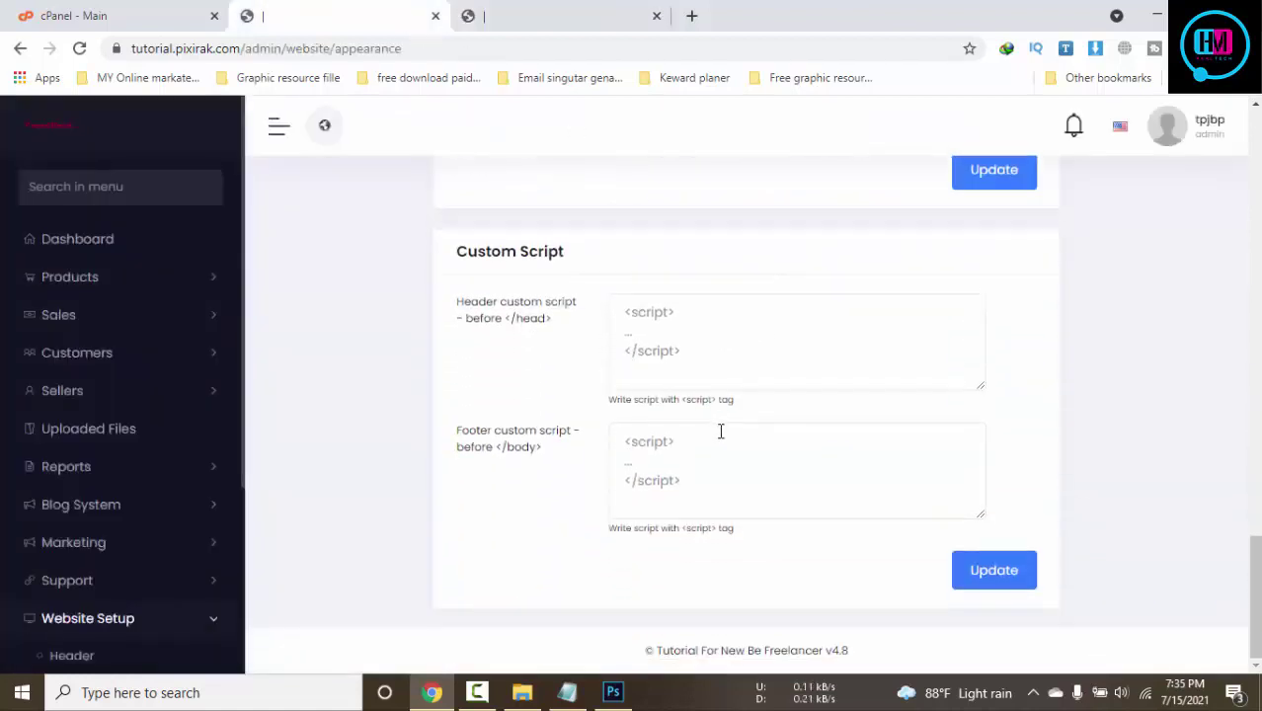
{"action": "scroll", "coordinate": [1005, 496], "scroll_direction": "up", "scroll_amount": 8}
{"action": "scroll", "coordinate": [1006, 496], "scroll_direction": "up", "scroll_amount": 10}
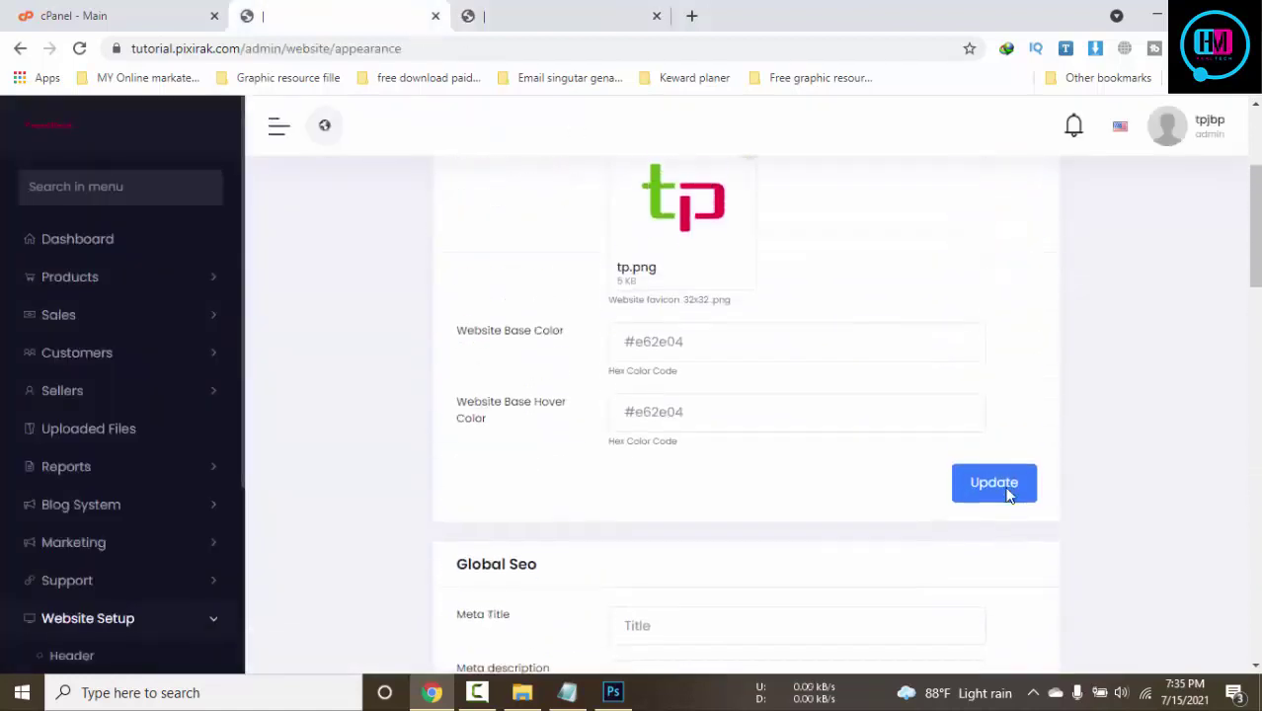
{"action": "scroll", "coordinate": [1008, 494], "scroll_direction": "down", "scroll_amount": 4}
{"action": "left_click", "coordinate": [983, 278]}
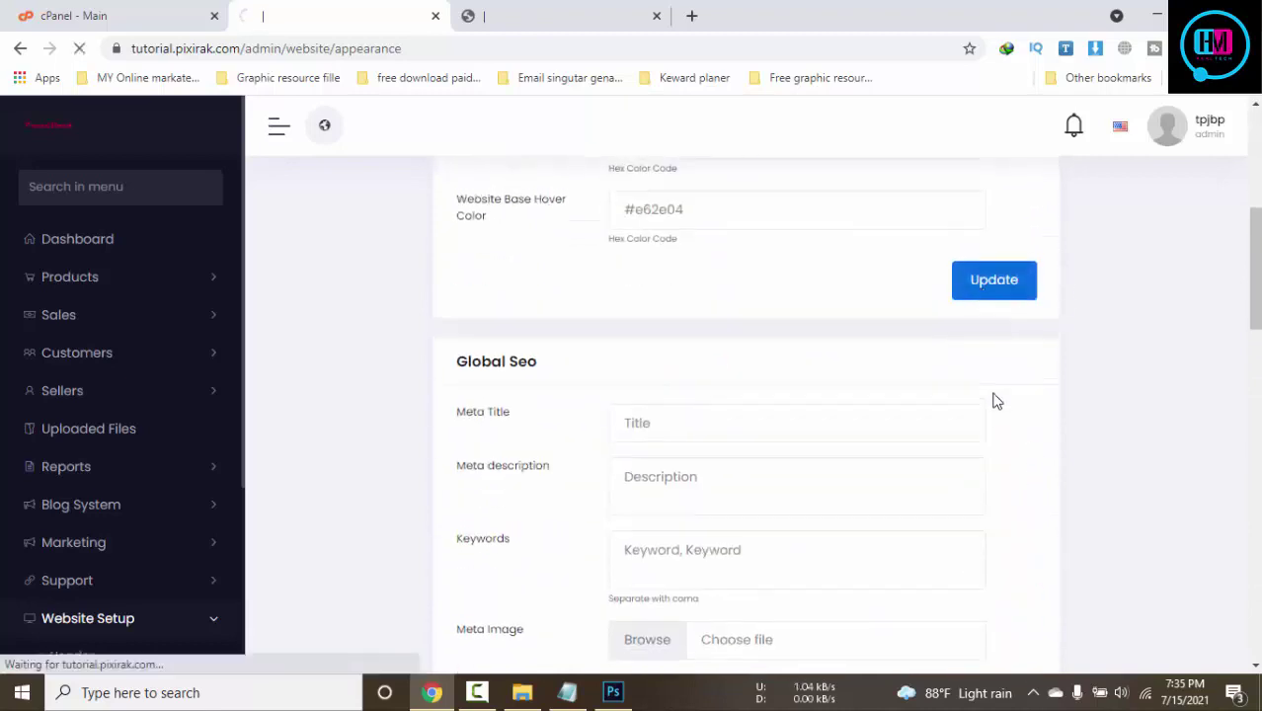
{"action": "scroll", "coordinate": [992, 400], "scroll_direction": "up", "scroll_amount": 4}
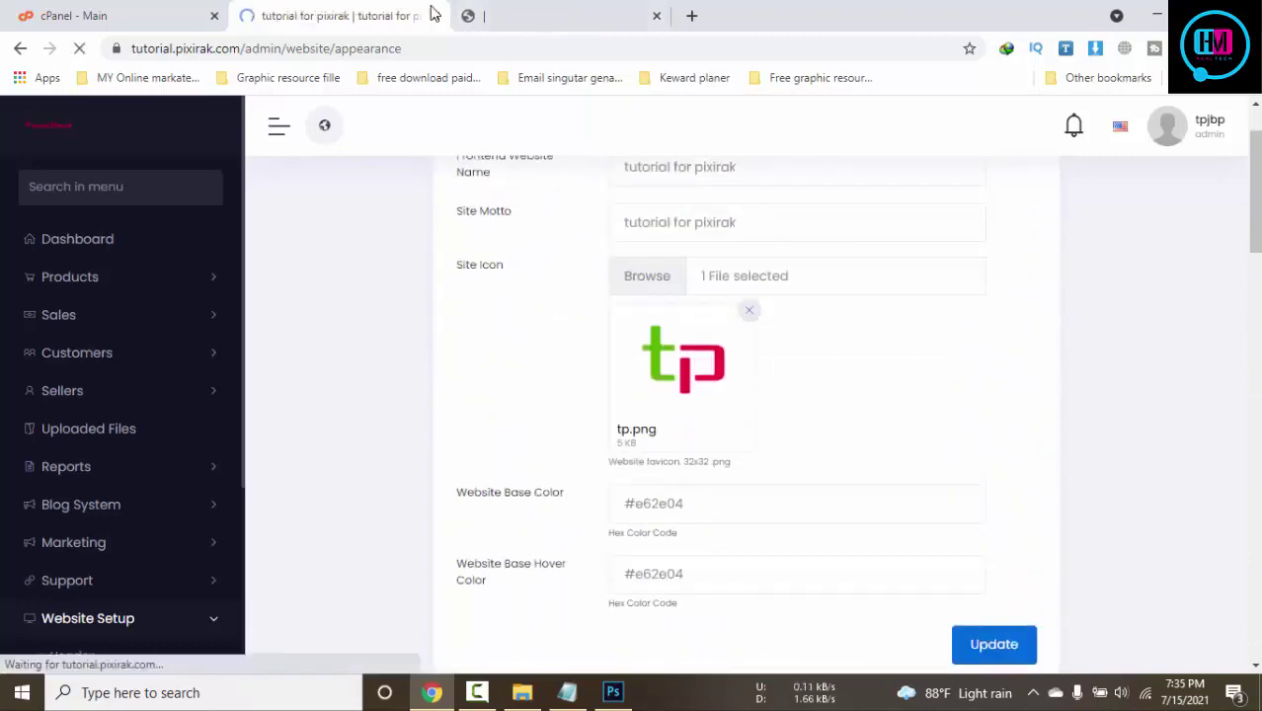
{"action": "left_click", "coordinate": [573, 11]}
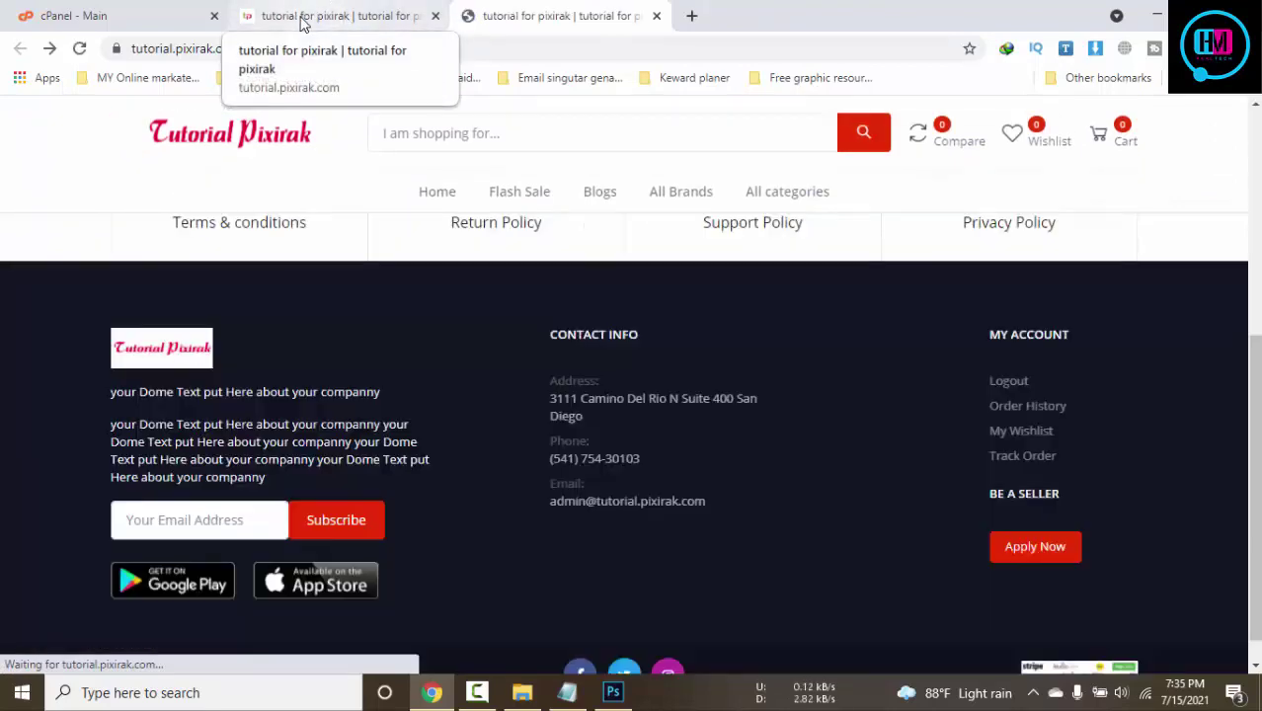
{"action": "scroll", "coordinate": [653, 620], "scroll_direction": "up", "scroll_amount": 10}
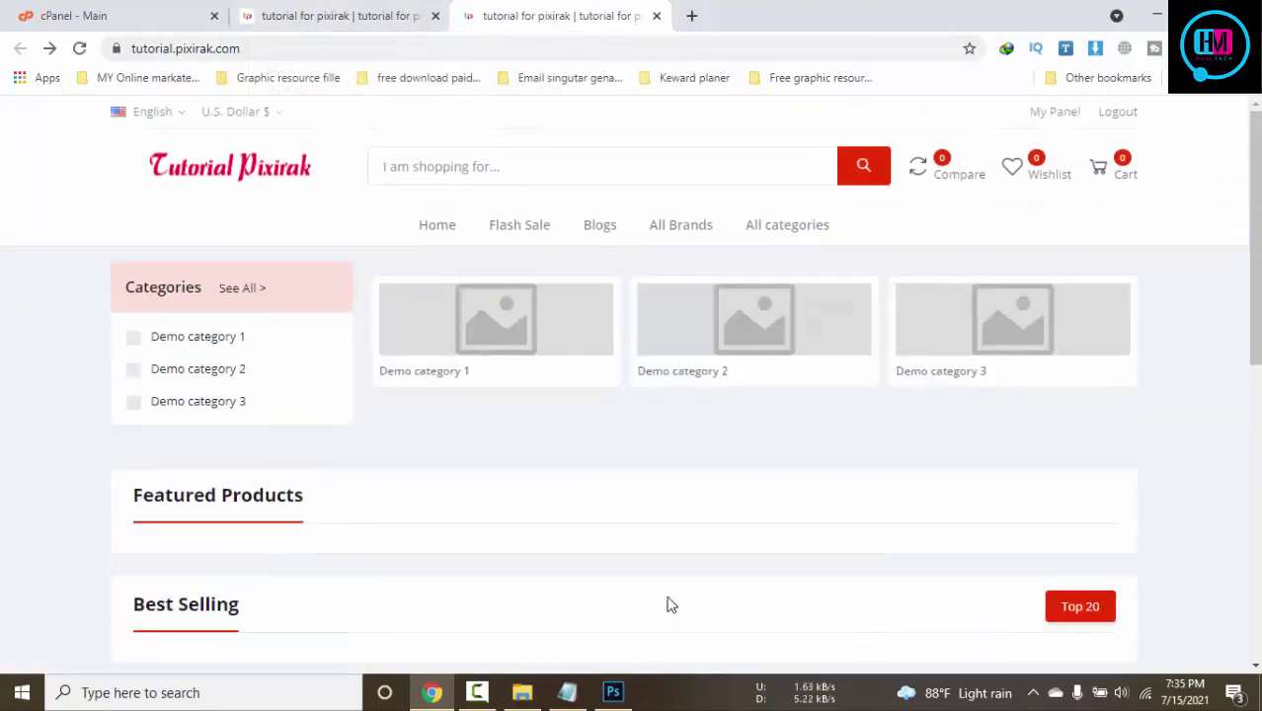
{"action": "left_click", "coordinate": [353, 14]}
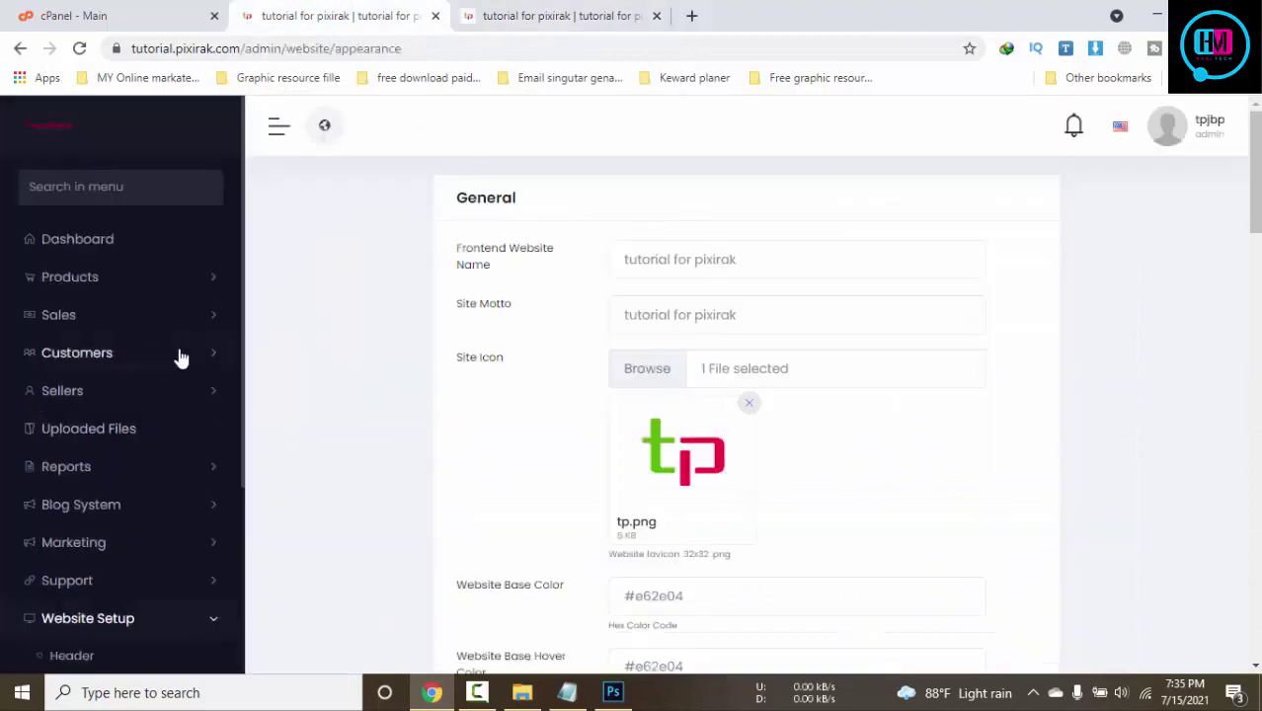
{"action": "scroll", "coordinate": [178, 357], "scroll_direction": "down", "scroll_amount": 3}
Edit the Home page from Website Pages and add an empty Home Slider photo-and-link row
{"action": "left_click", "coordinate": [191, 482]}
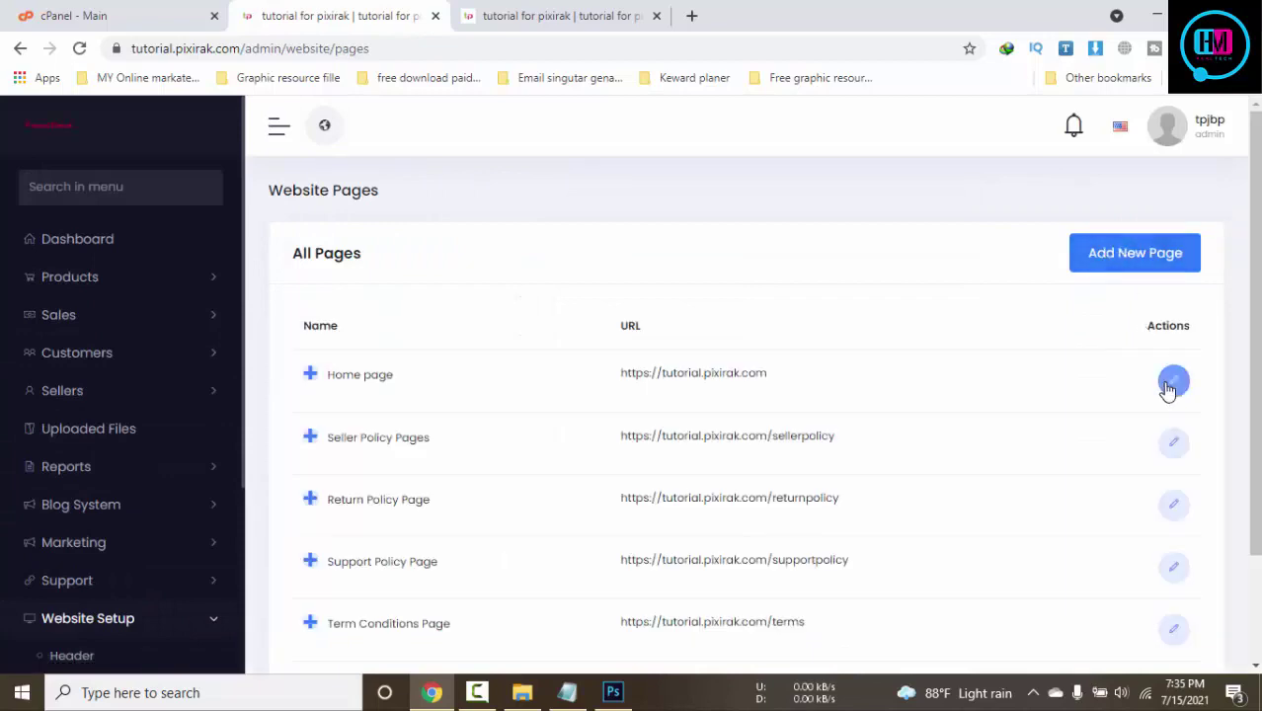
{"action": "left_click", "coordinate": [1172, 387]}
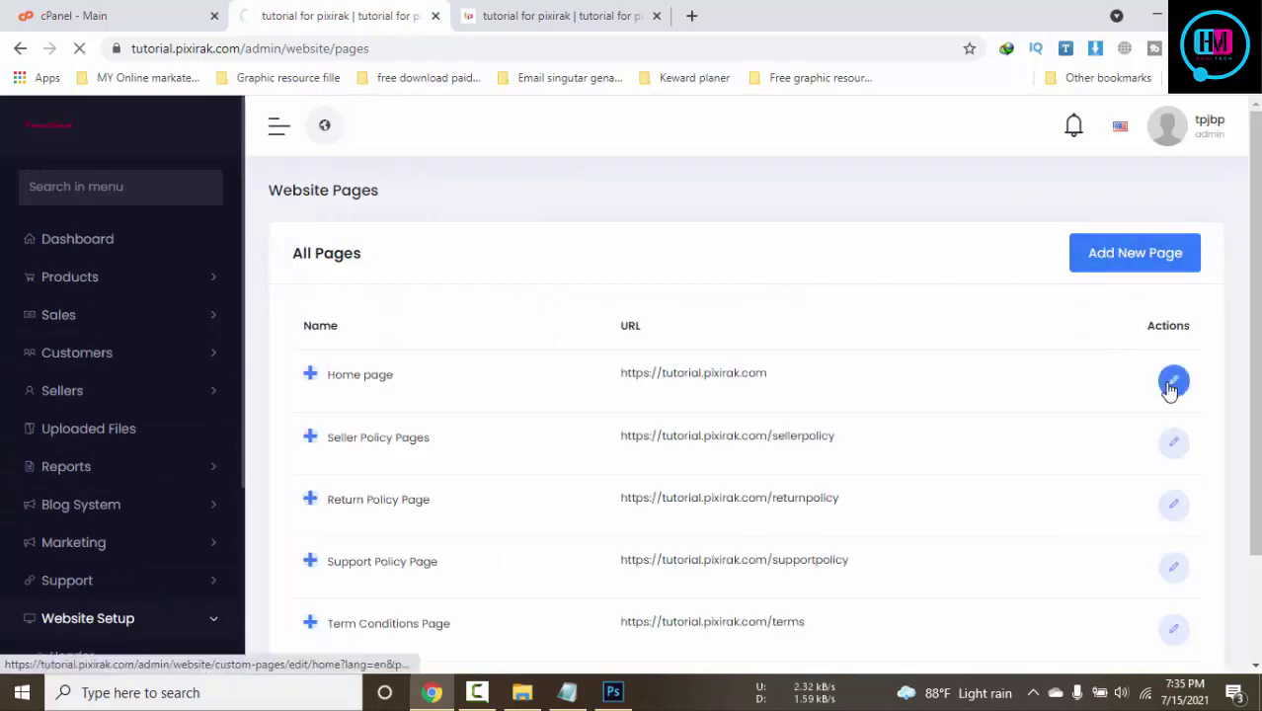
{"action": "scroll", "coordinate": [726, 343], "scroll_direction": "down", "scroll_amount": 2}
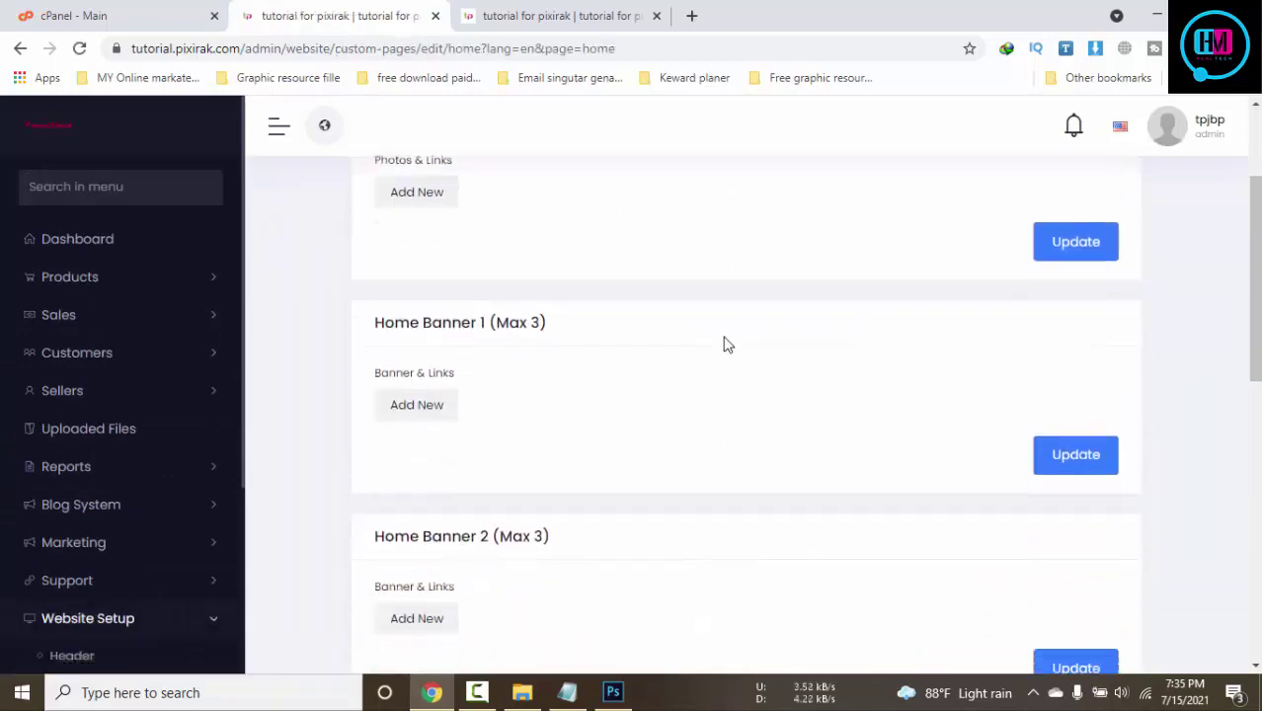
{"action": "scroll", "coordinate": [726, 343], "scroll_direction": "up", "scroll_amount": 2}
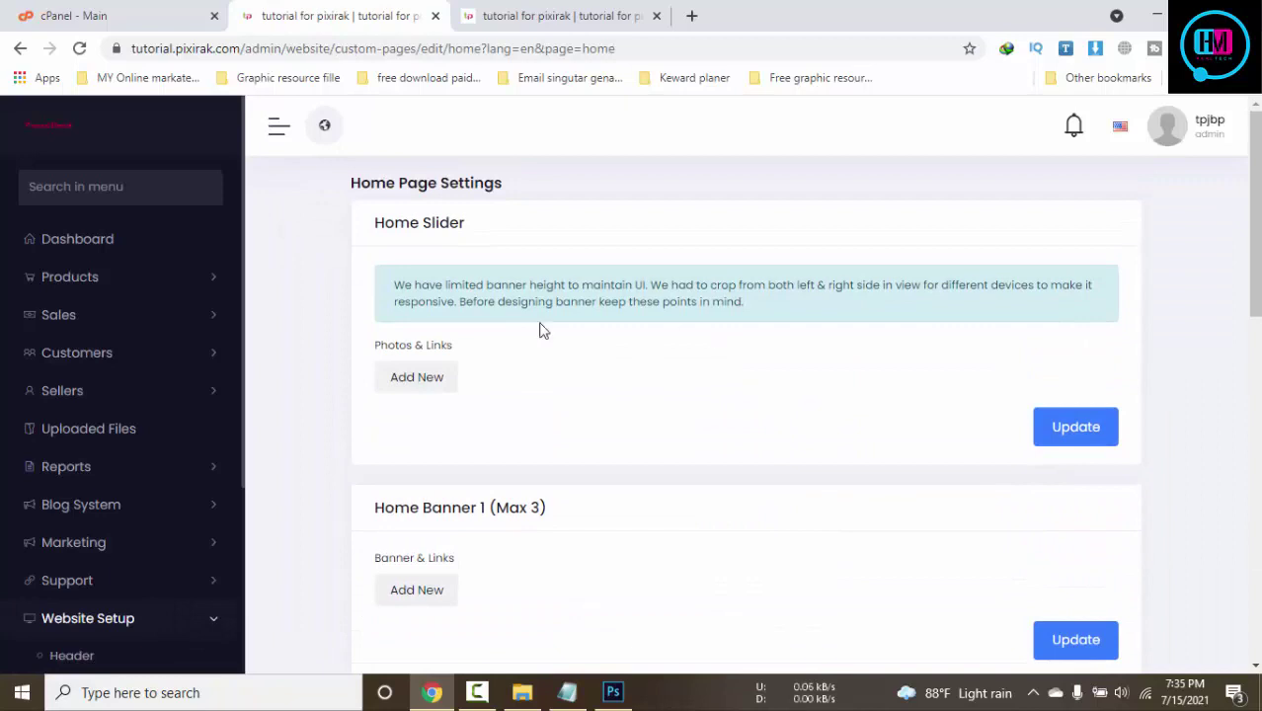
{"action": "left_click", "coordinate": [445, 381]}
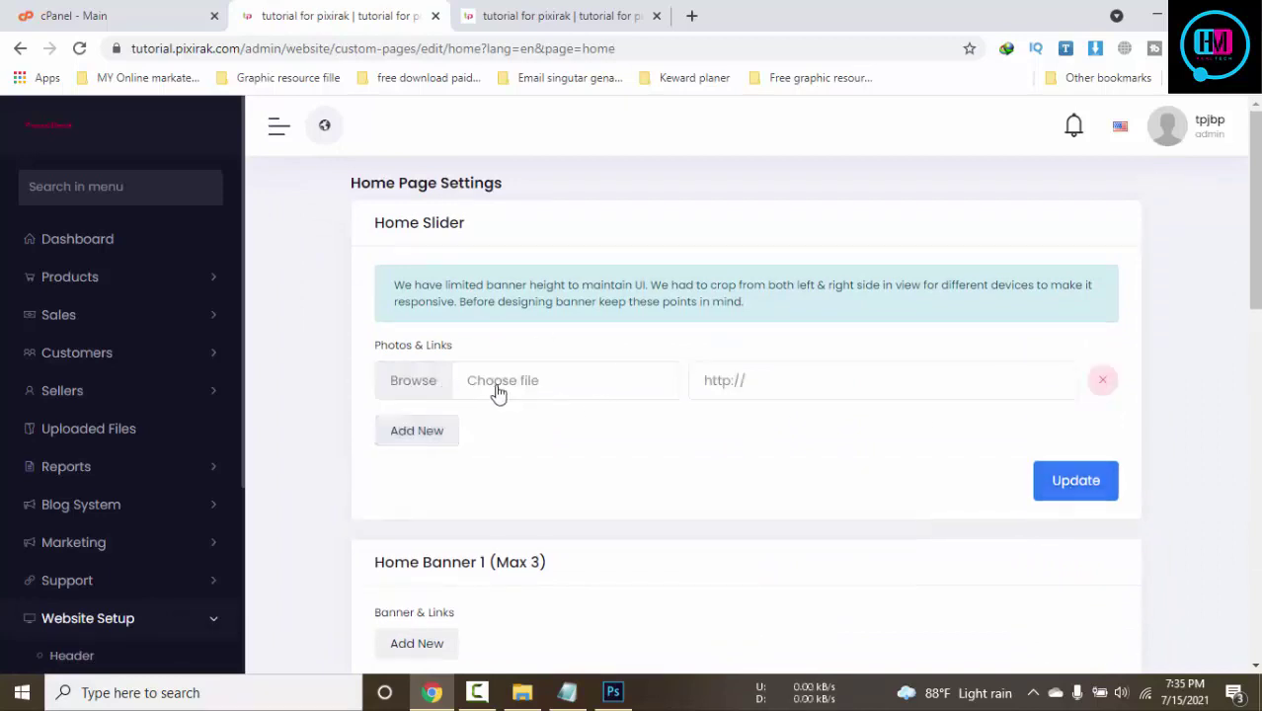
{"action": "left_click", "coordinate": [689, 16]}
Search Google for 'web banner' and browse the image results
{"action": "left_click", "coordinate": [686, 55]}
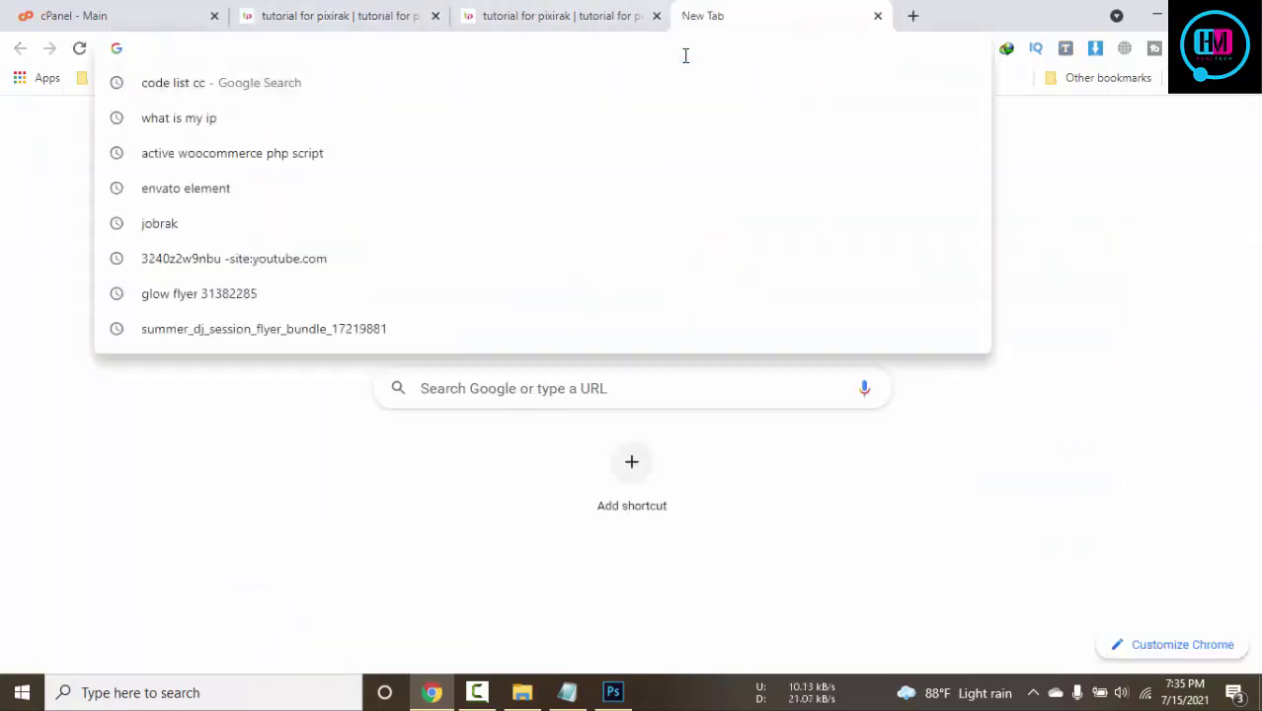
{"action": "type", "text": "web"}
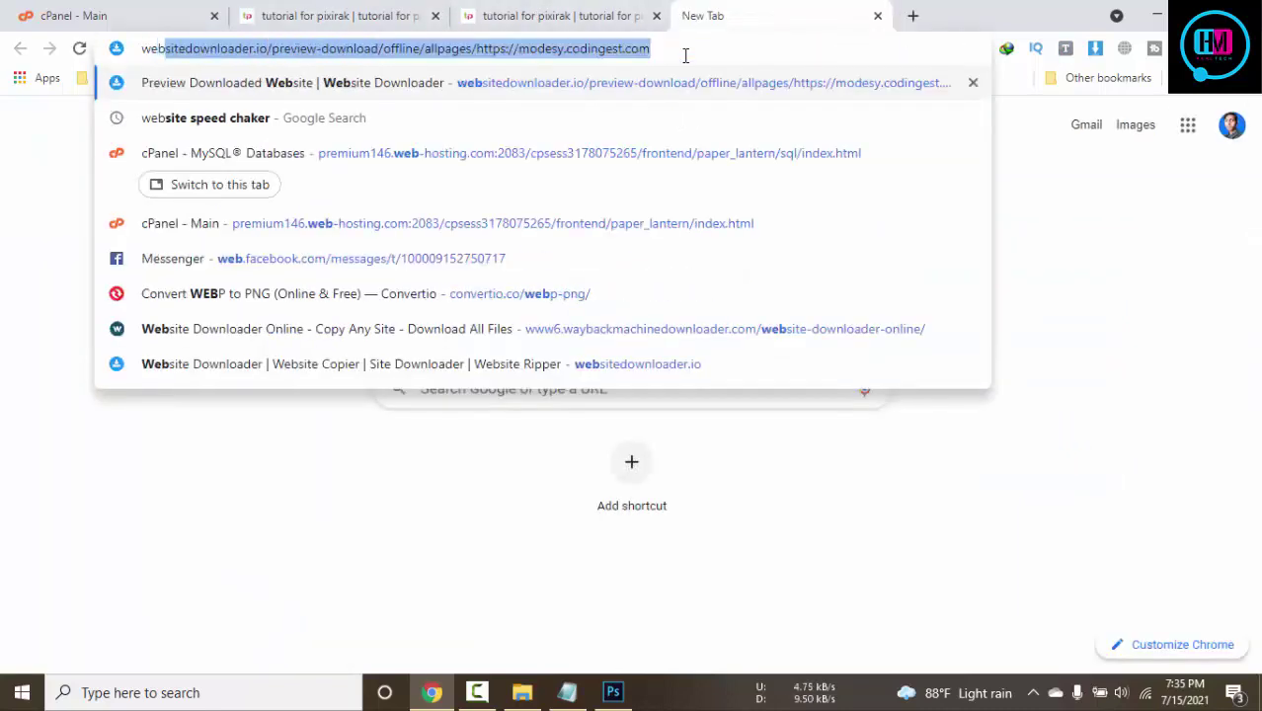
{"action": "type", "text": " banne r"}
{"action": "key", "text": "Return"}
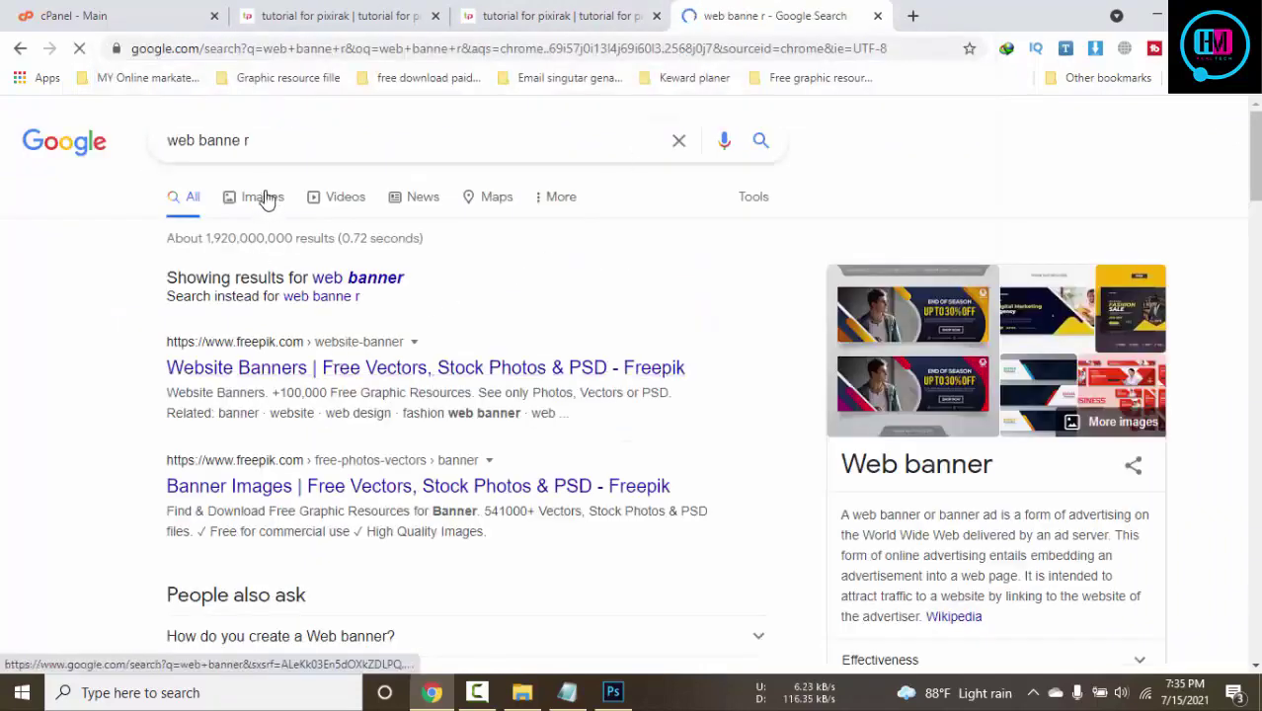
{"action": "left_click", "coordinate": [265, 197]}
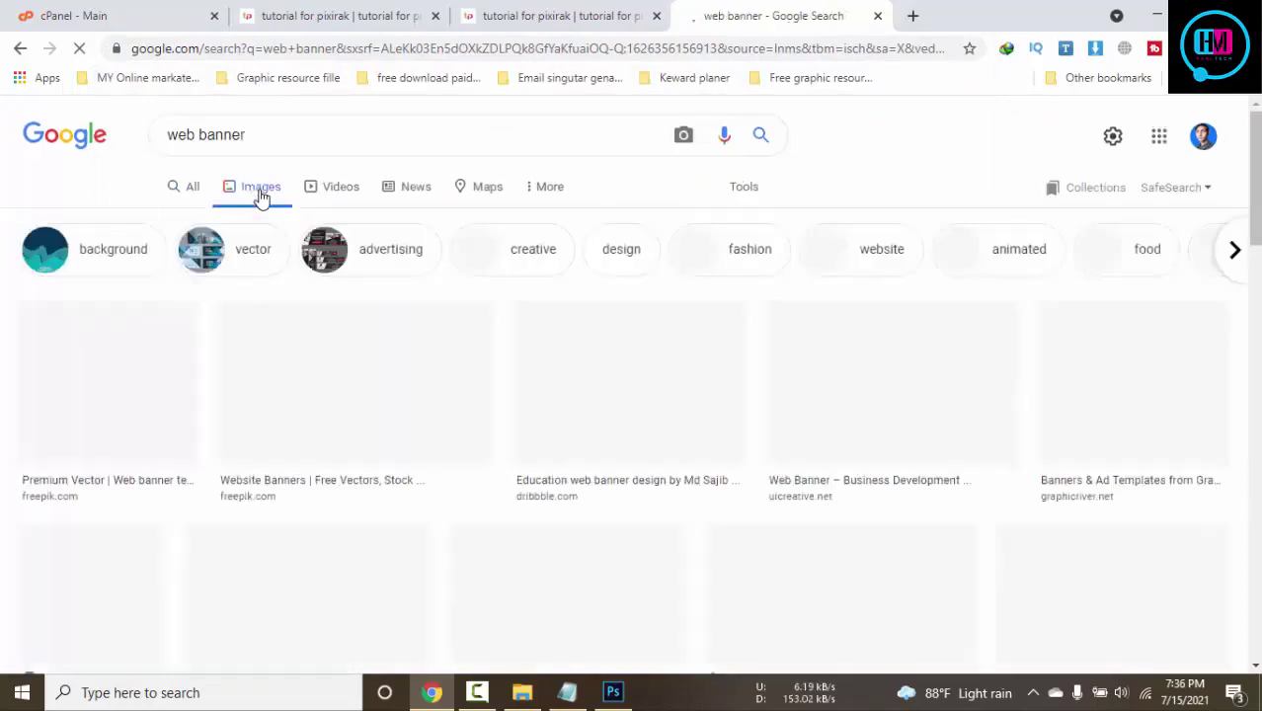
{"action": "scroll", "coordinate": [569, 254], "scroll_direction": "down", "scroll_amount": 5}
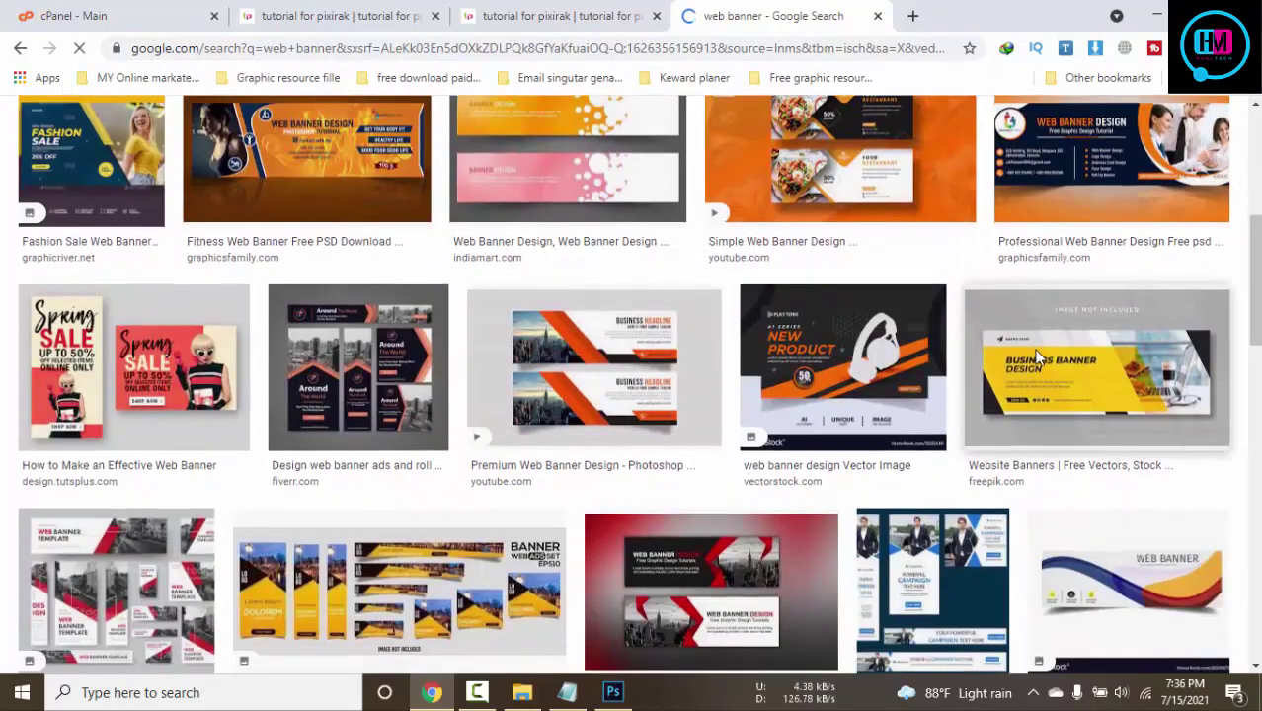
{"action": "scroll", "coordinate": [1037, 357], "scroll_direction": "down", "scroll_amount": 4}
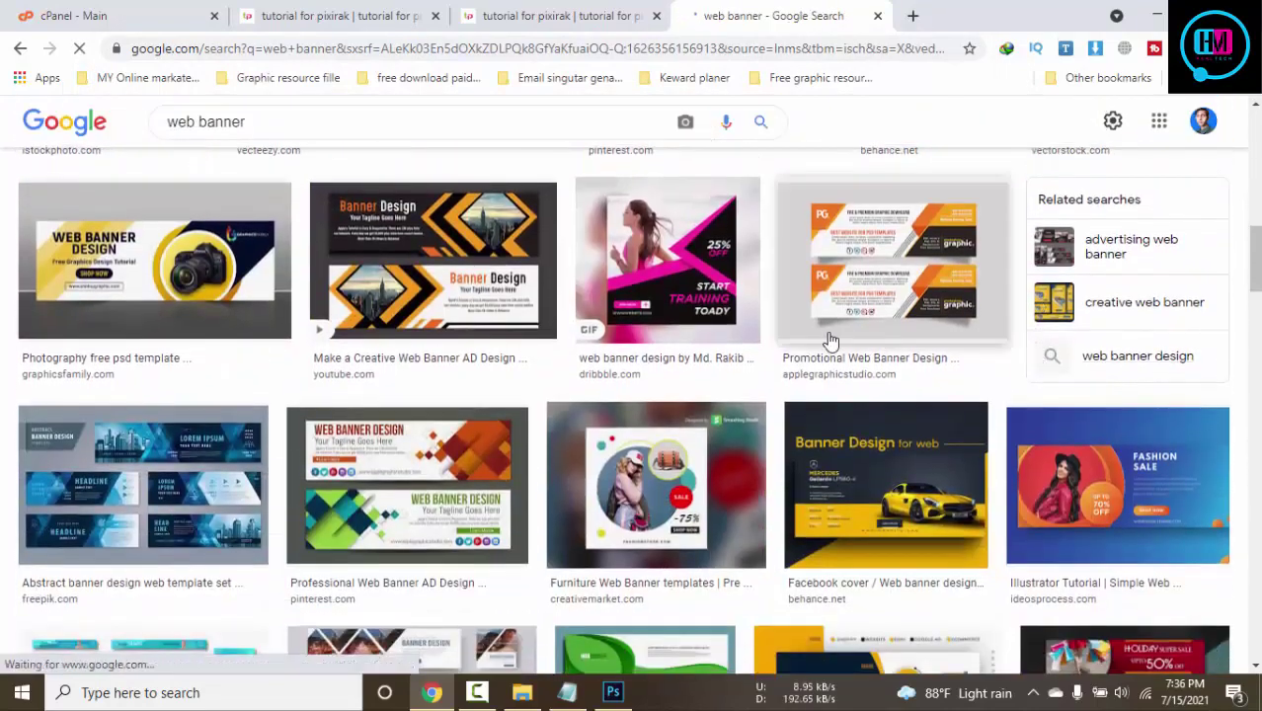
{"action": "scroll", "coordinate": [721, 346], "scroll_direction": "down", "scroll_amount": 2}
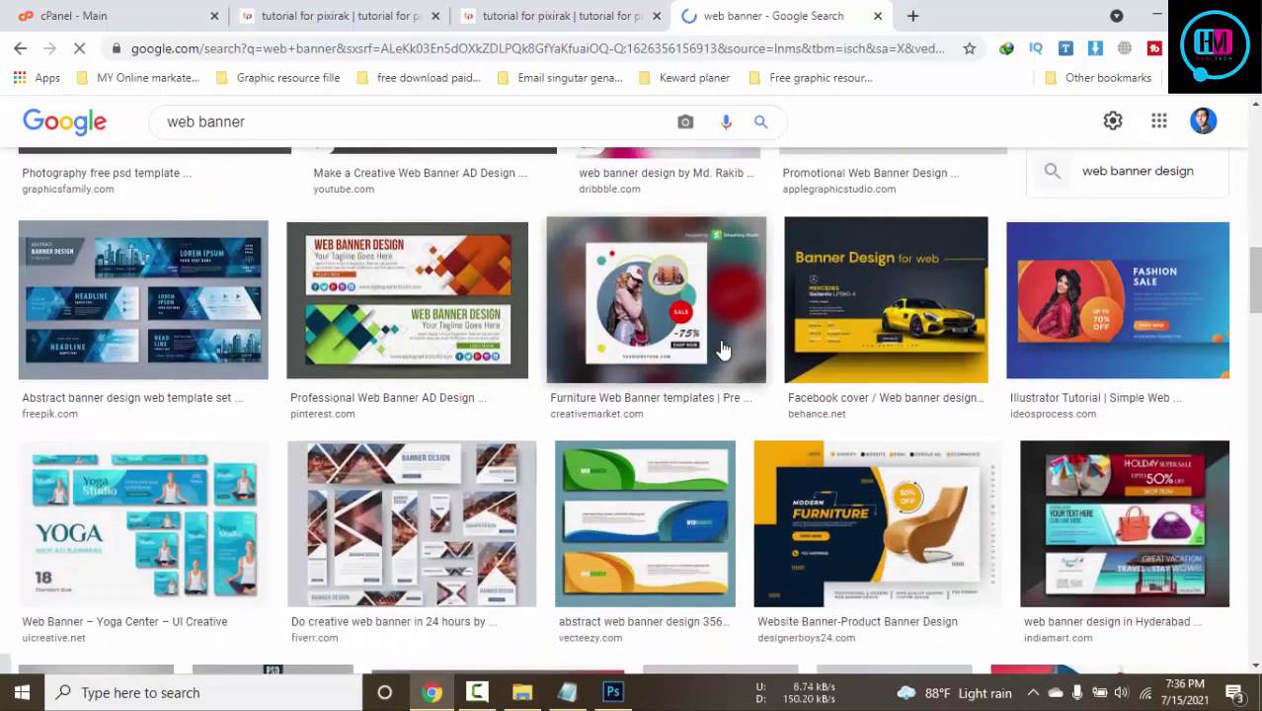
Preview several banner designs, begin saving the abstract banner image, then cancel the save
{"action": "left_click", "coordinate": [462, 322]}
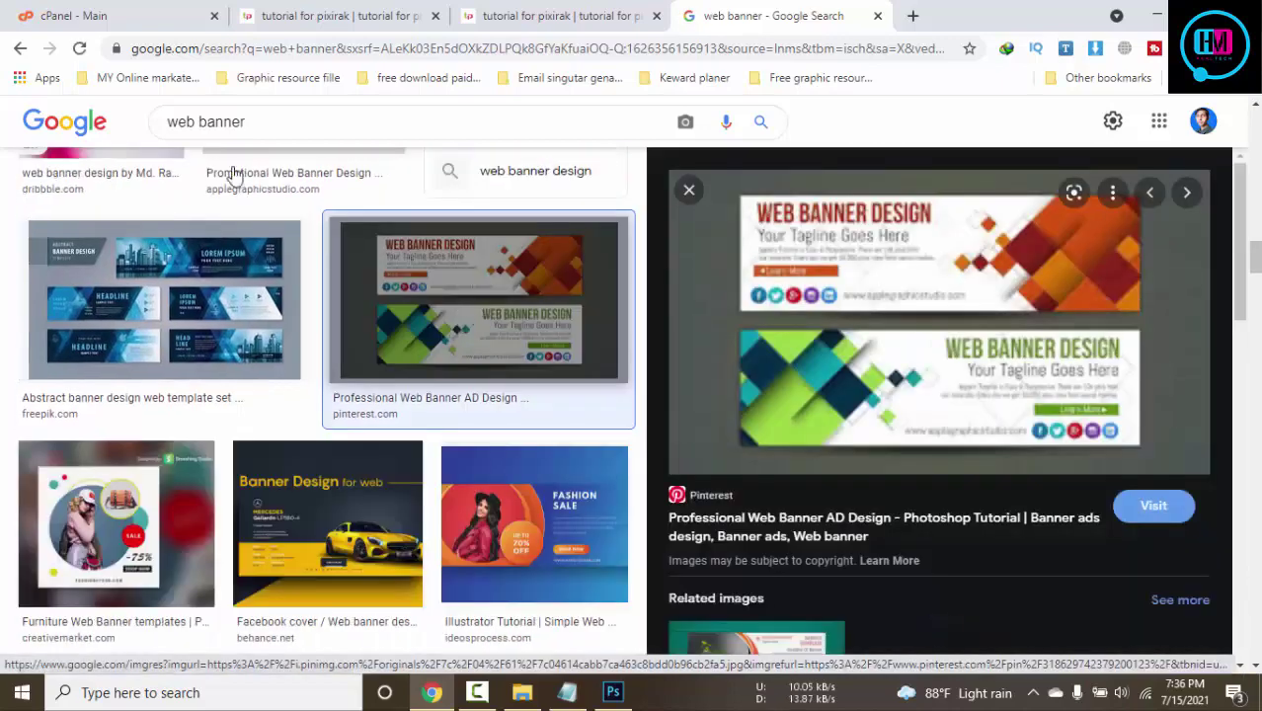
{"action": "left_click", "coordinate": [20, 48]}
{"action": "scroll", "coordinate": [938, 386], "scroll_direction": "down", "scroll_amount": 1}
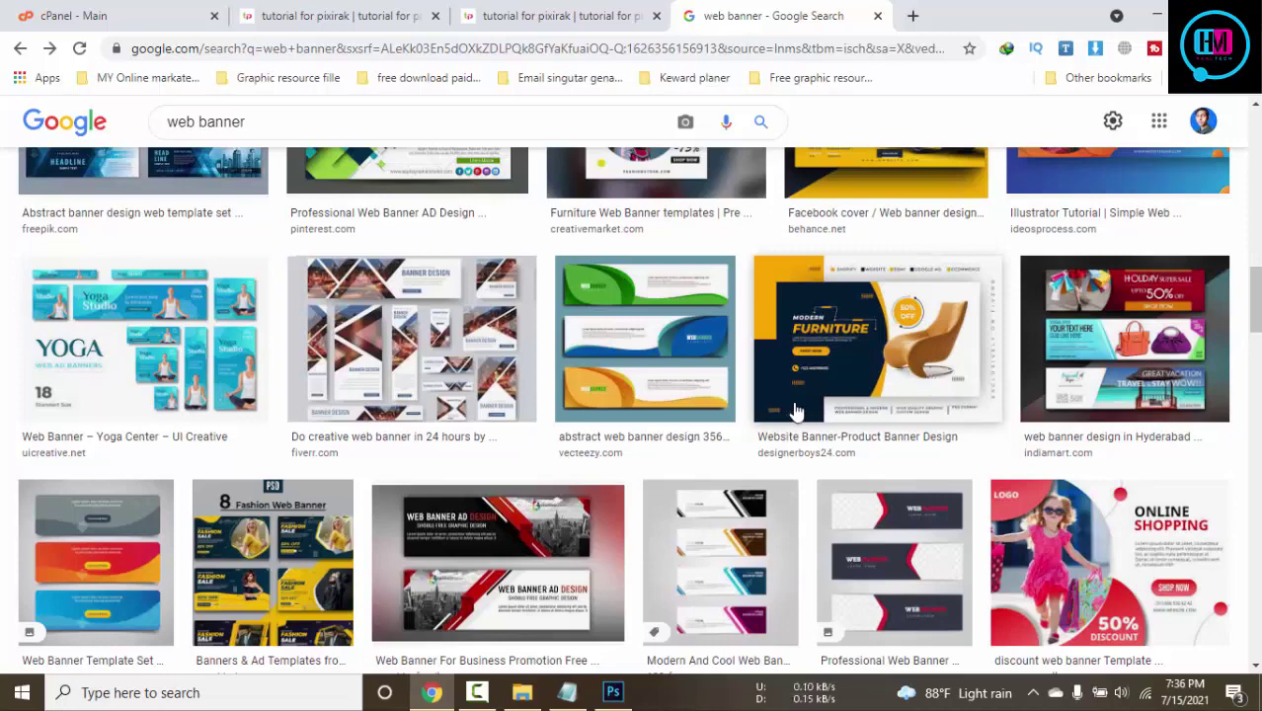
{"action": "left_click", "coordinate": [415, 346]}
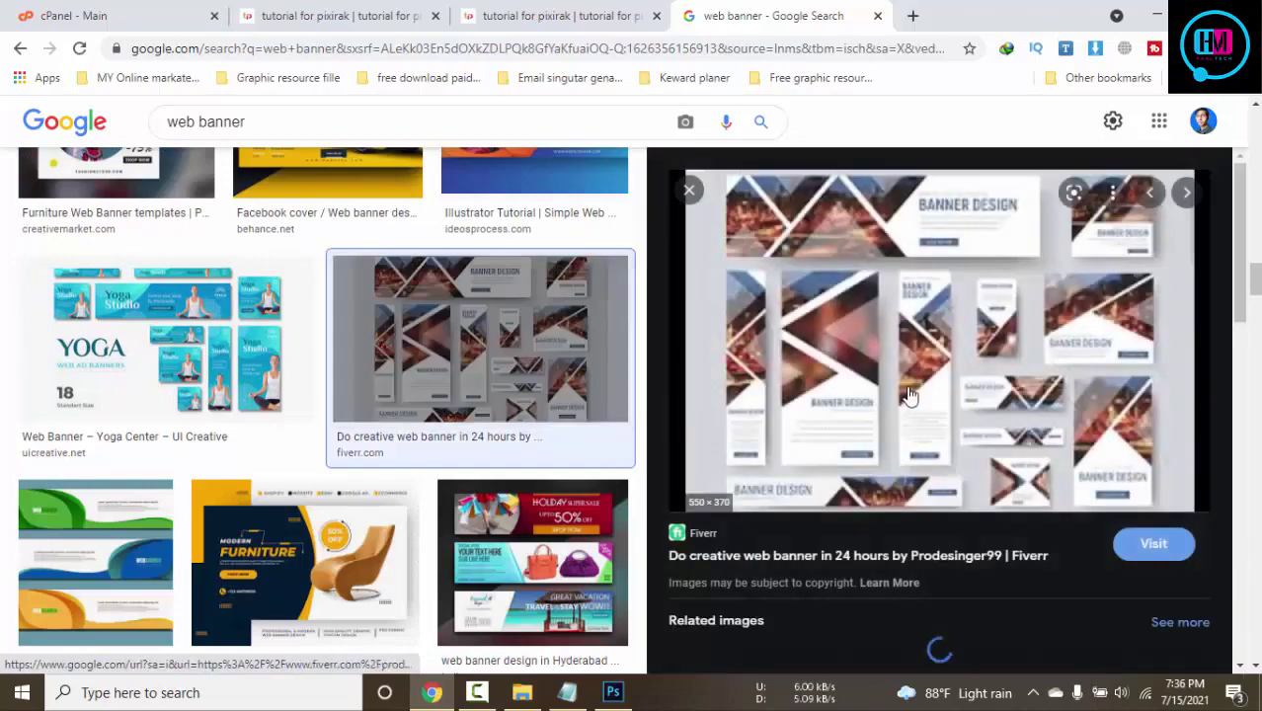
{"action": "left_click", "coordinate": [95, 563]}
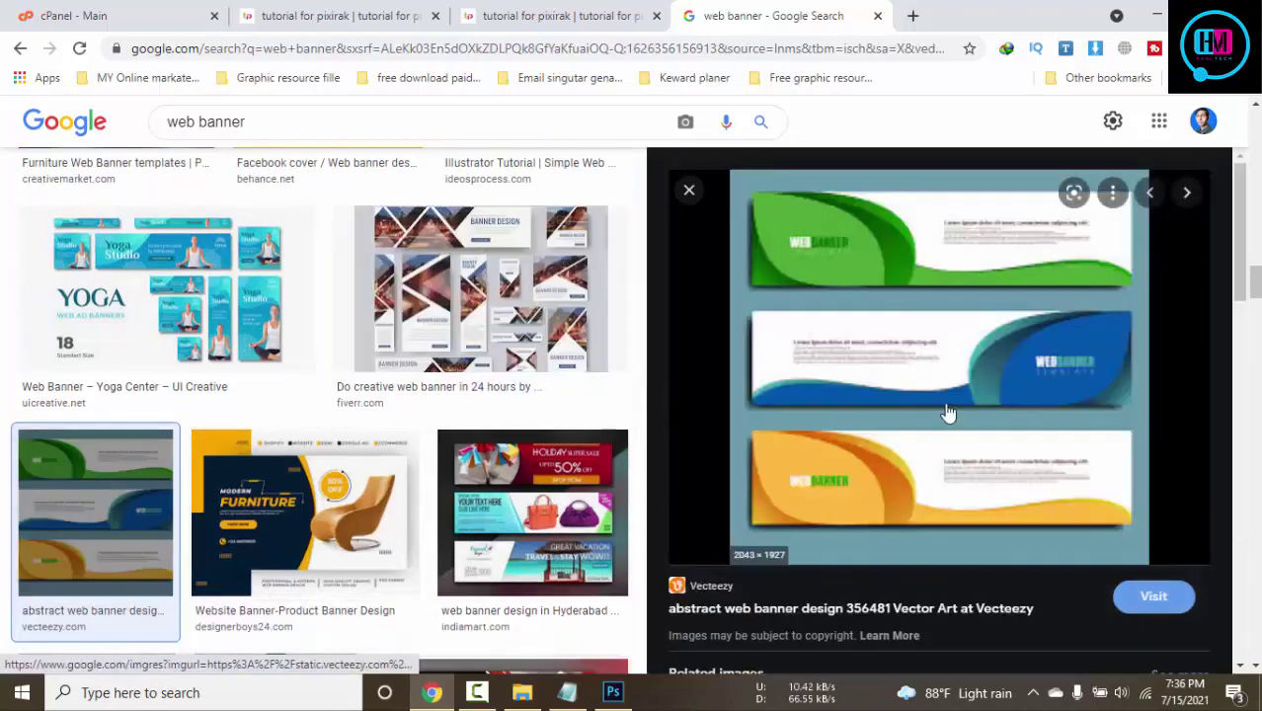
{"action": "right_click", "coordinate": [946, 413]}
{"action": "left_click", "coordinate": [1018, 245]}
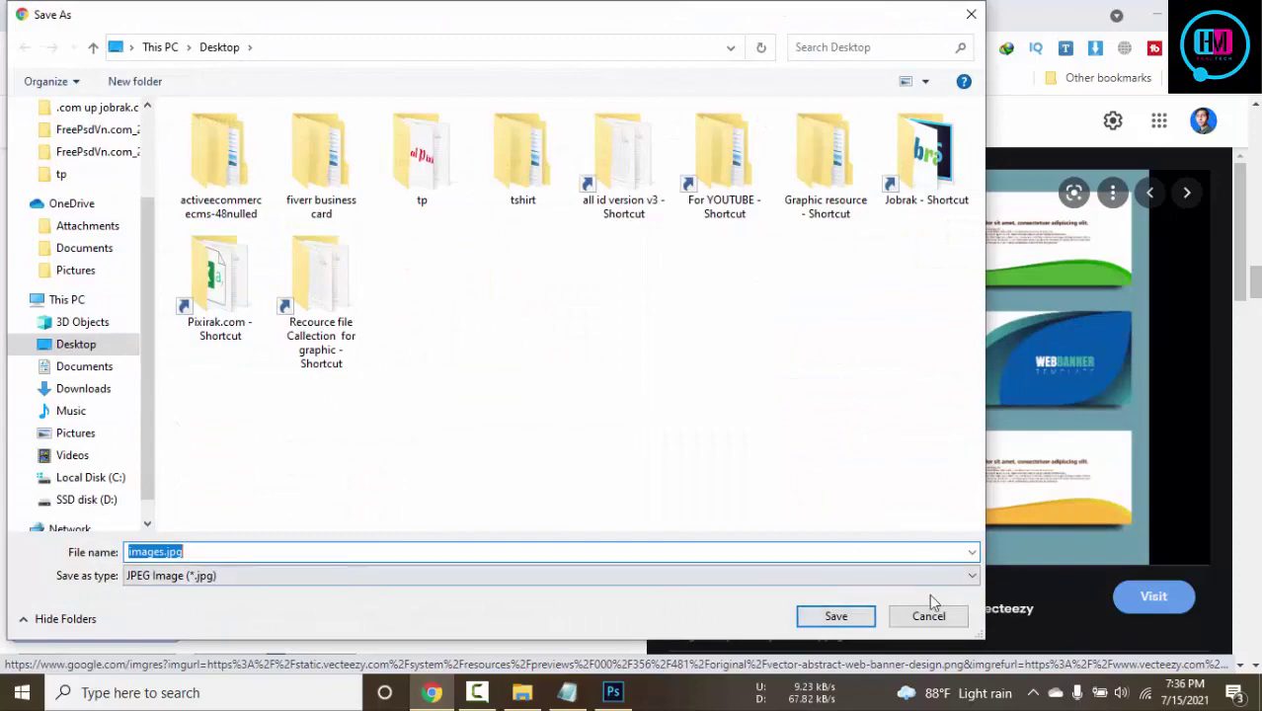
{"action": "left_click", "coordinate": [933, 616]}
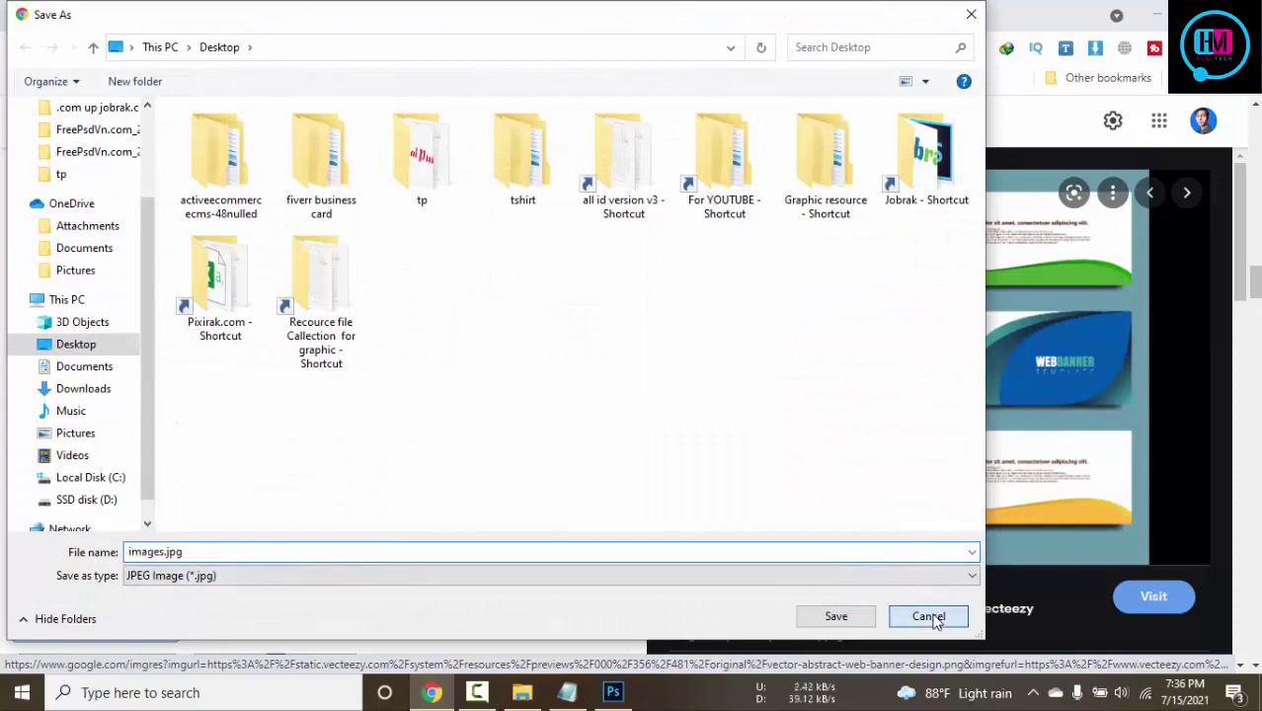
{"action": "scroll", "coordinate": [659, 379], "scroll_direction": "down", "scroll_amount": 8}
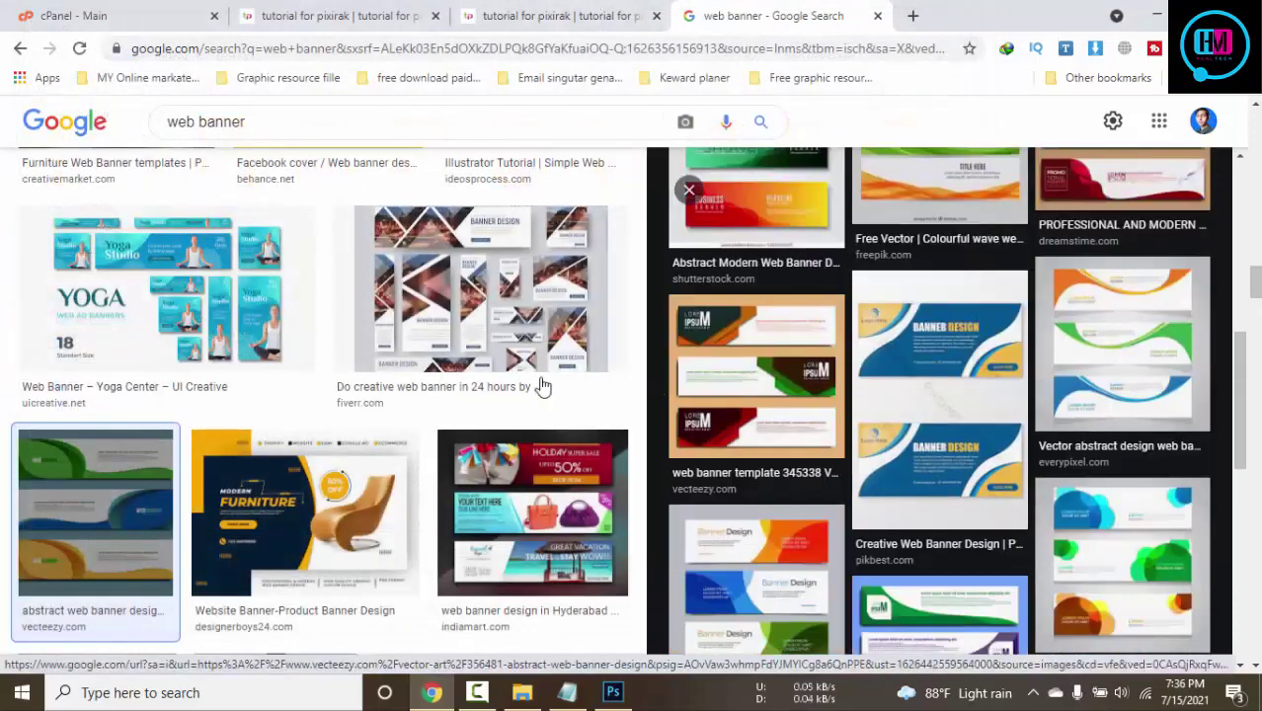
{"action": "scroll", "coordinate": [541, 386], "scroll_direction": "down", "scroll_amount": 5}
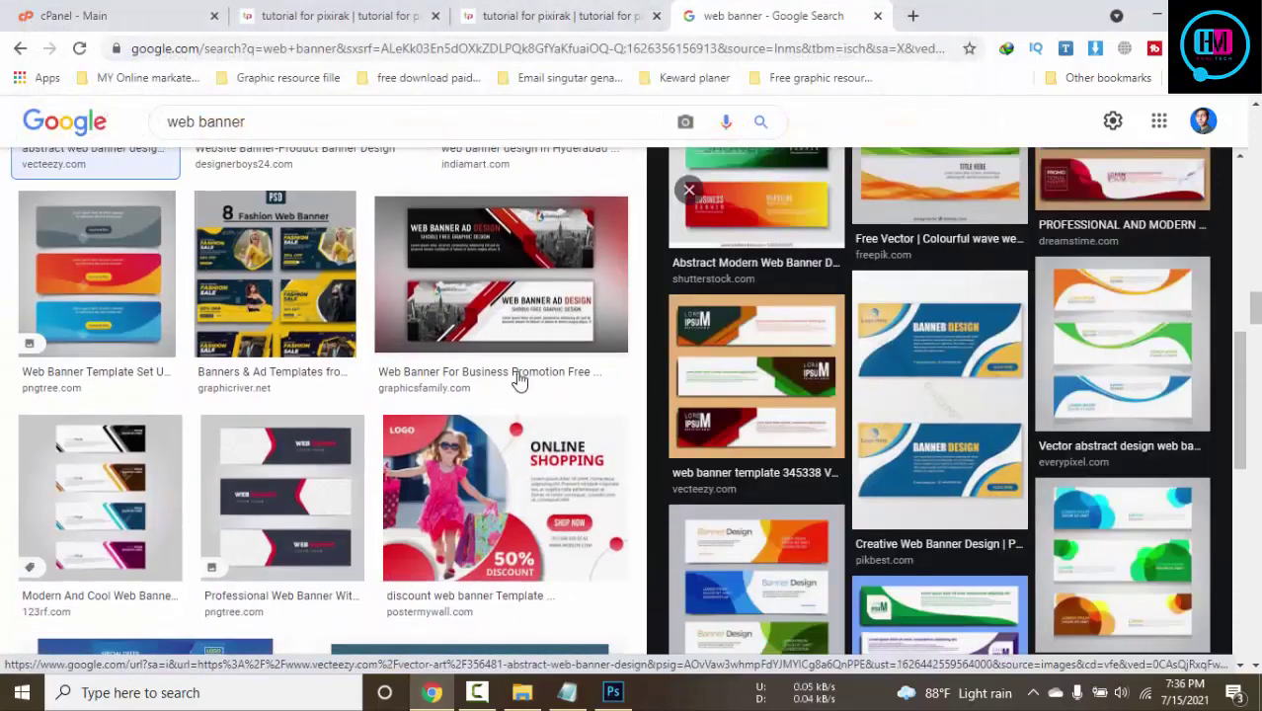
{"action": "left_click", "coordinate": [914, 16]}
Search Google for 'active woocommere php'
{"action": "type", "text": "ac"}
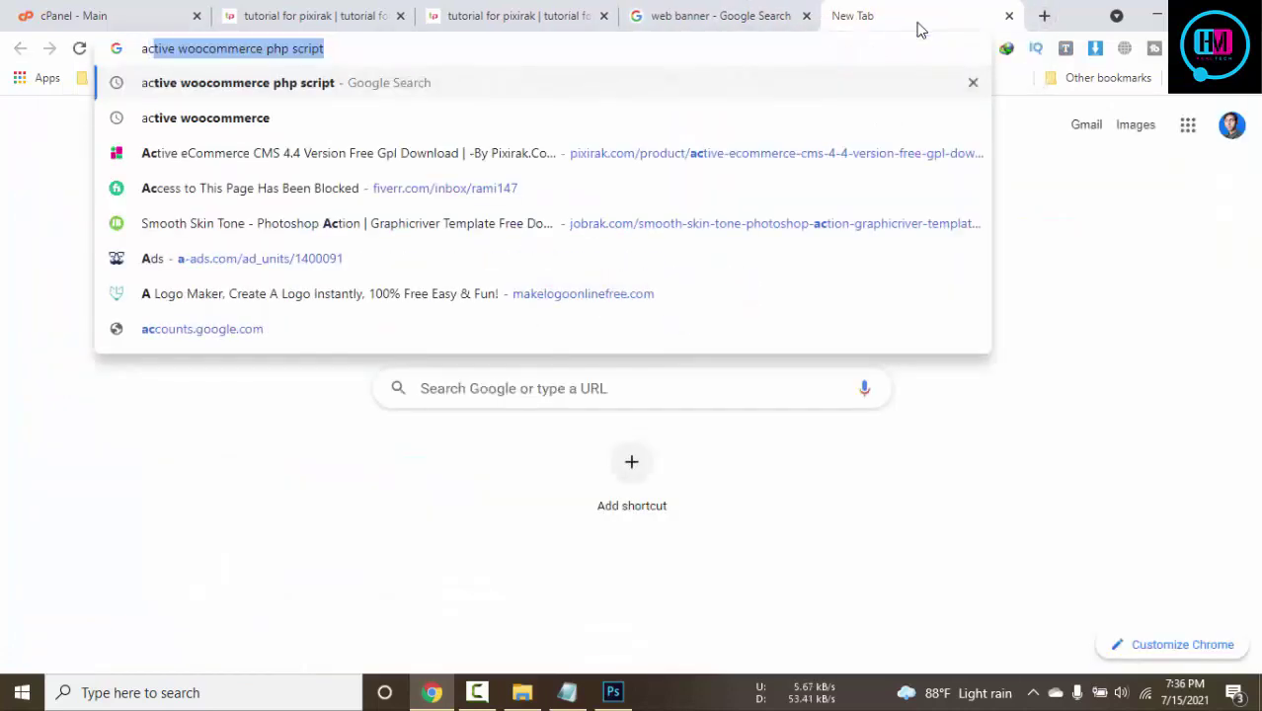
{"action": "type", "text": "tive w"}
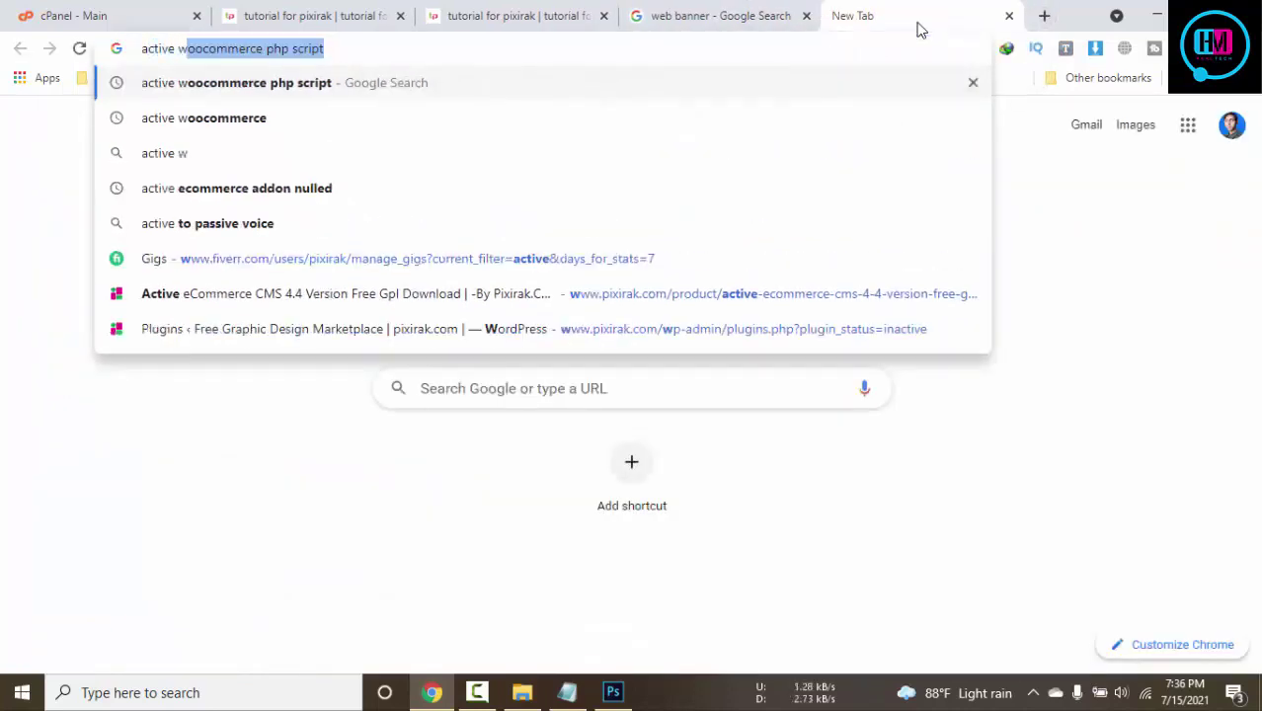
{"action": "type", "text": "oovo=co"}
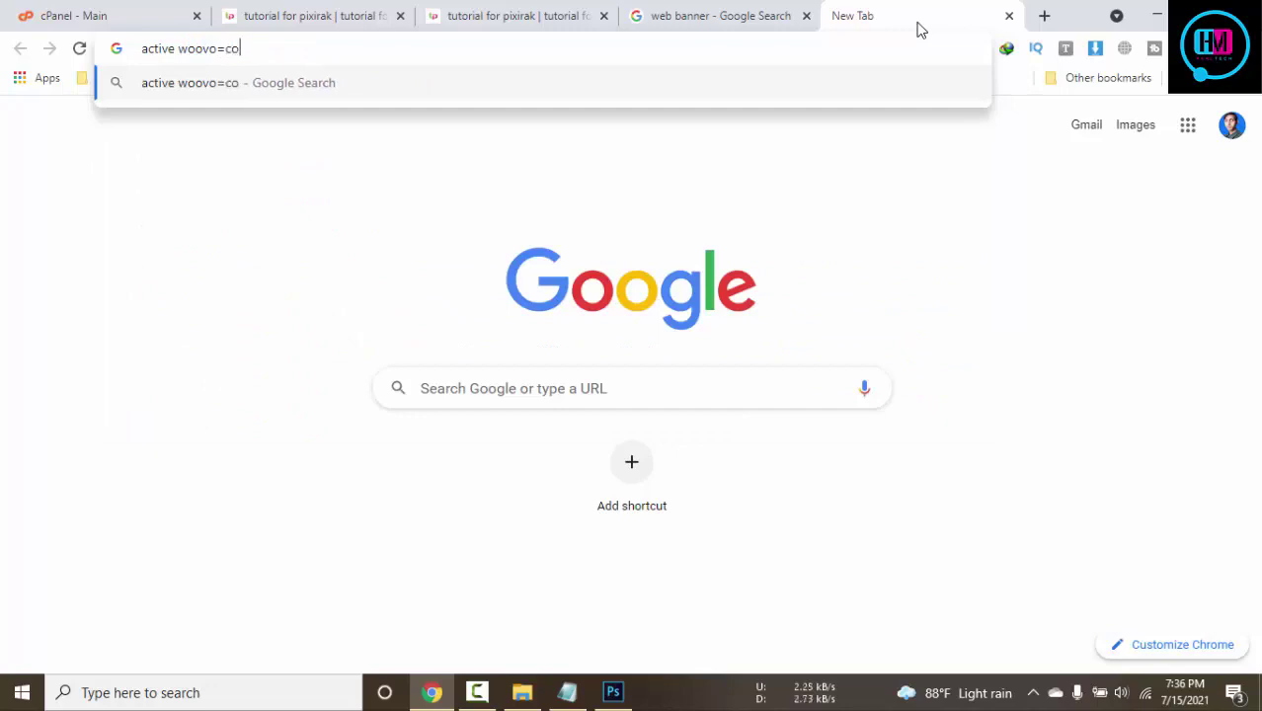
{"action": "type", "text": "mmere"}
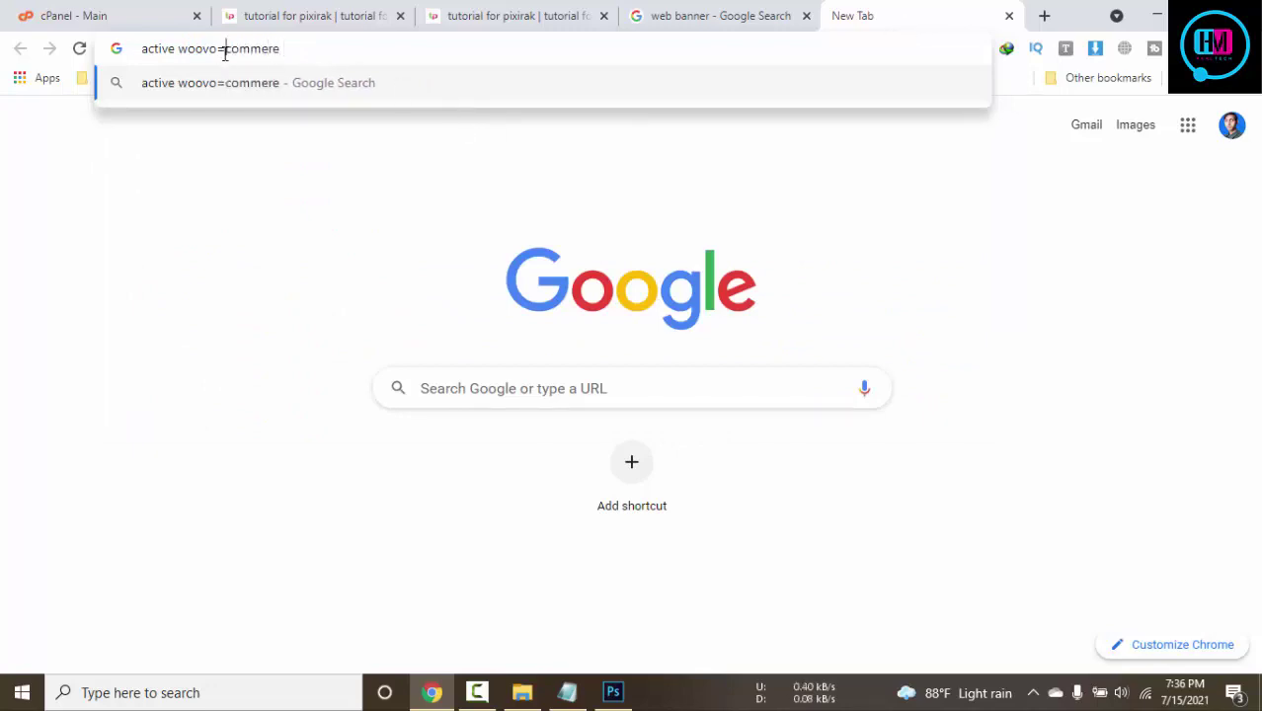
{"action": "key", "text": "BackSpace"}
{"action": "key", "text": "BackSpace"}
{"action": "key", "text": "BackSpace"}
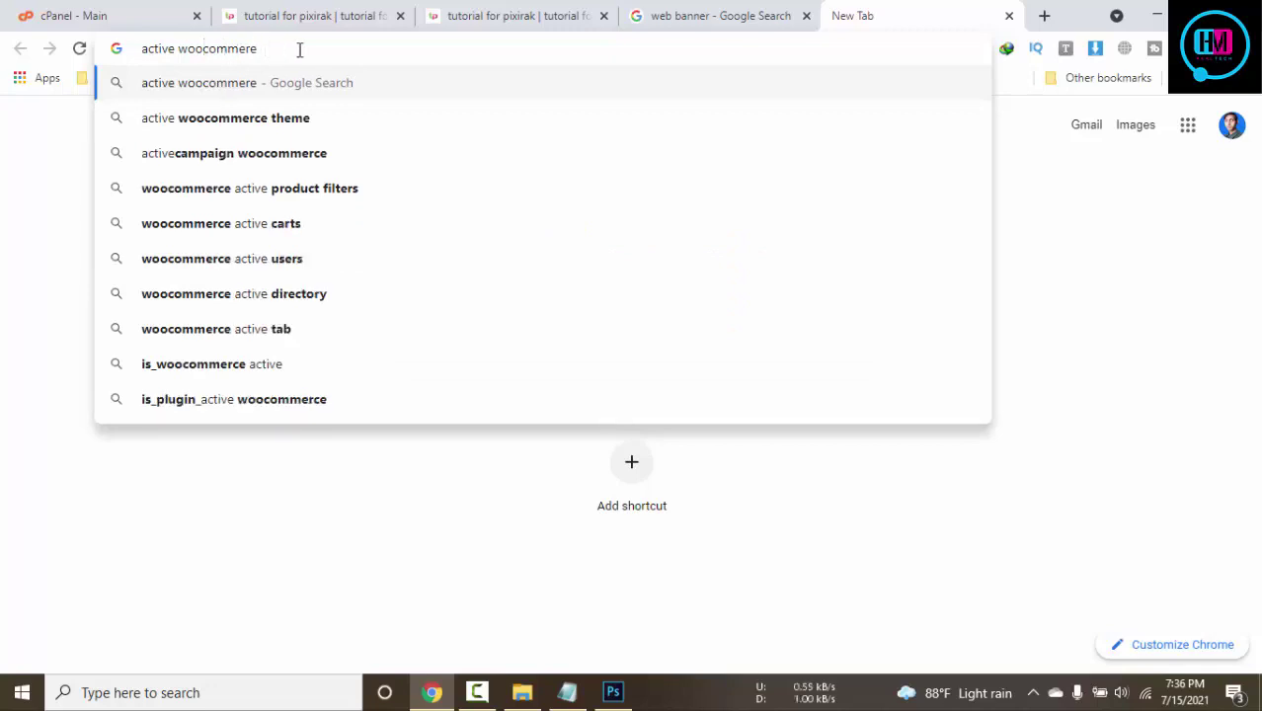
{"action": "type", "text": "php"}
{"action": "key", "text": "Return"}
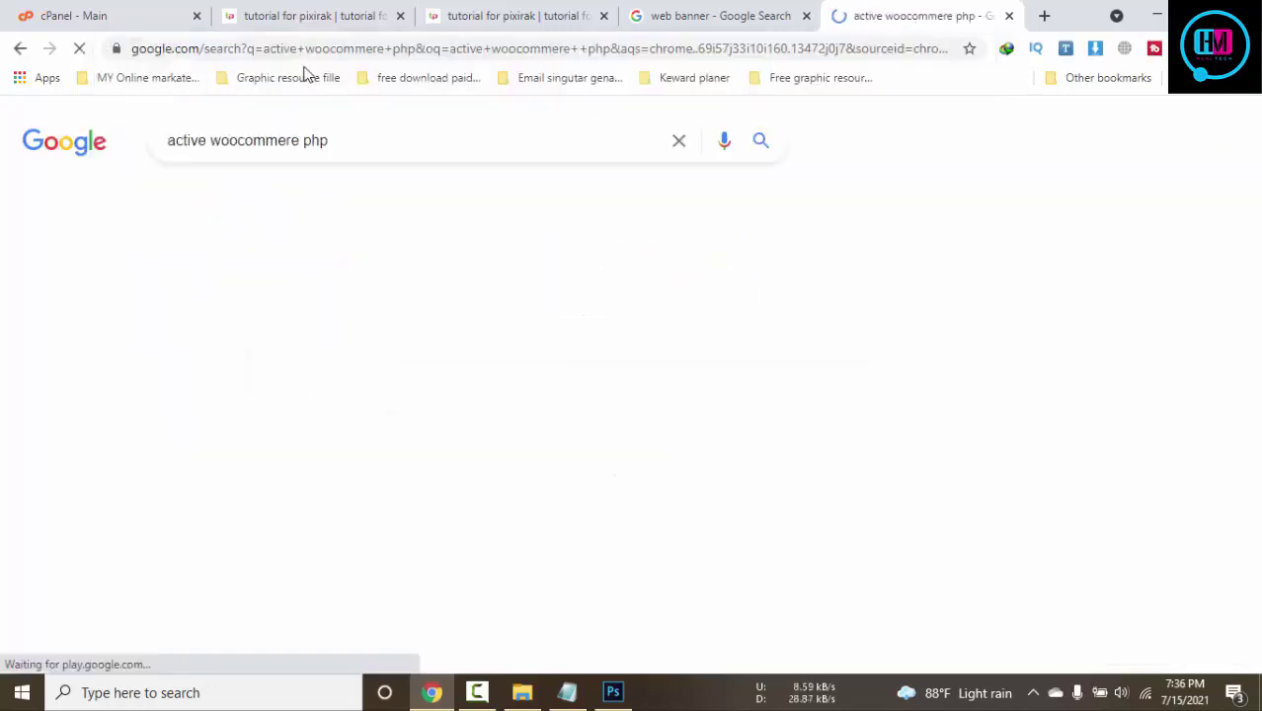
{"action": "scroll", "coordinate": [333, 175], "scroll_direction": "down", "scroll_amount": 2}
{"action": "scroll", "coordinate": [332, 175], "scroll_direction": "up", "scroll_amount": 2}
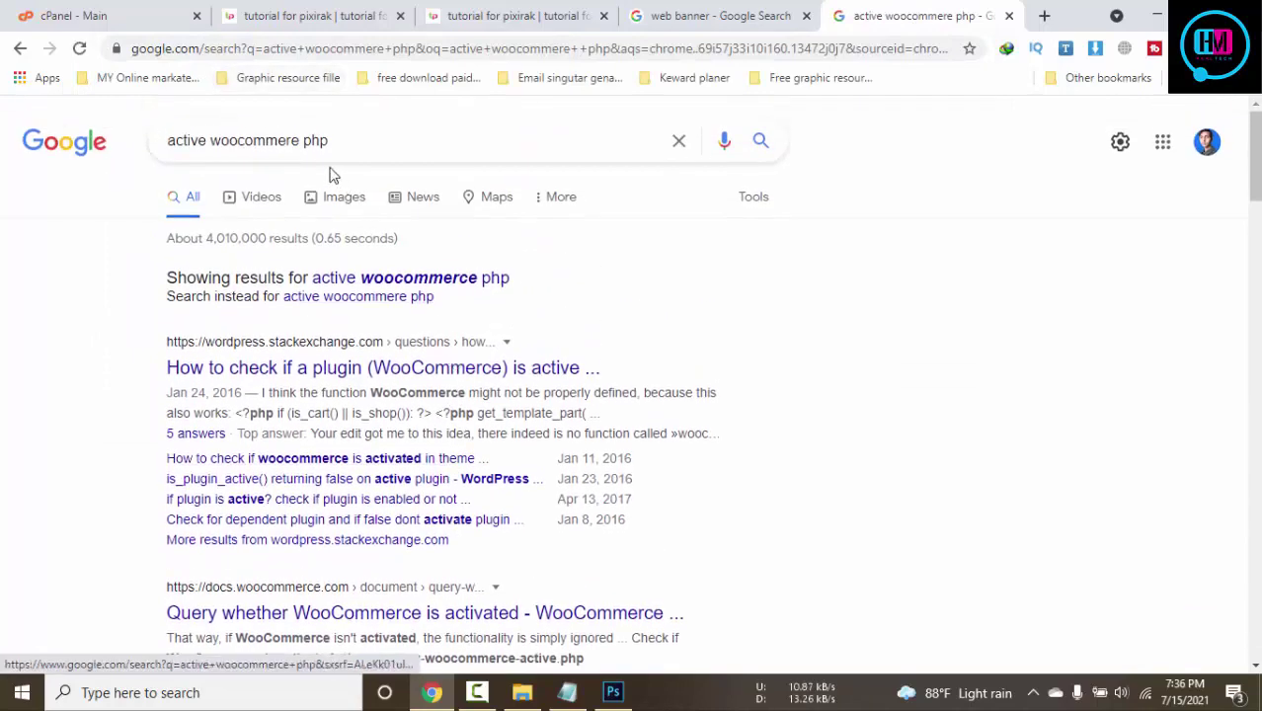
Refine the search to 'active woocommere php script'
{"action": "left_click", "coordinate": [378, 141]}
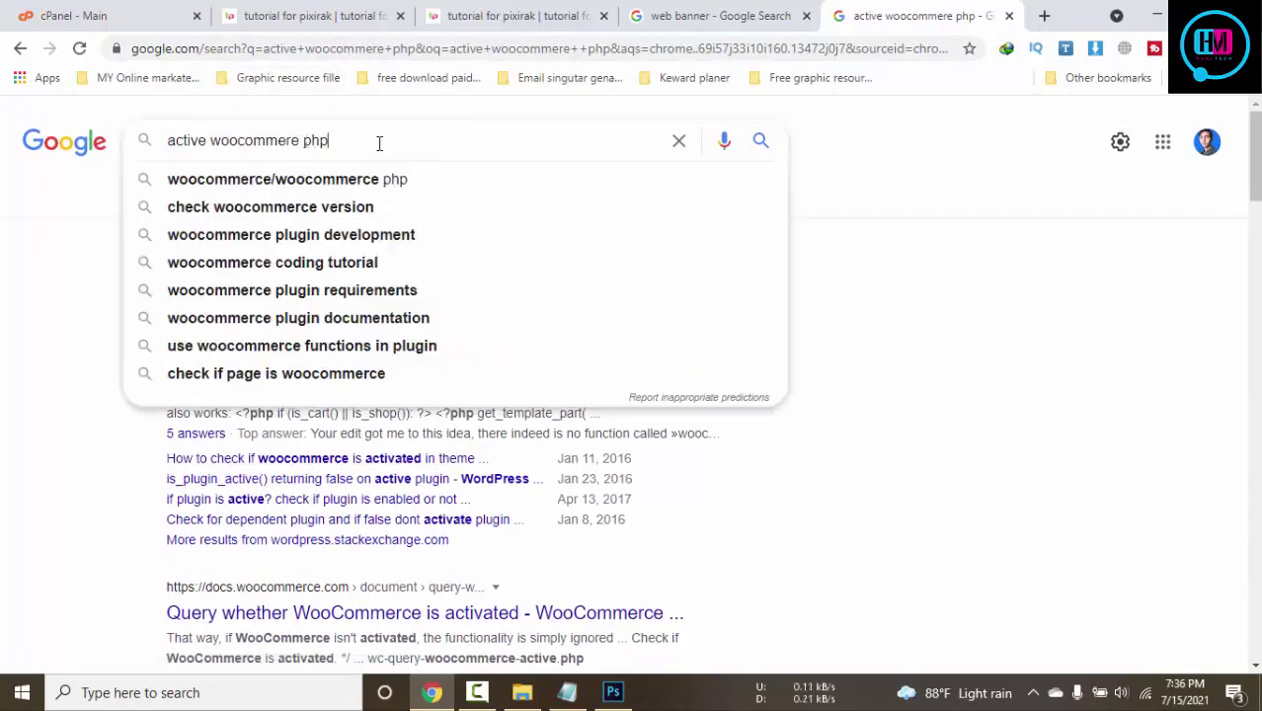
{"action": "type", "text": "scri"}
{"action": "type", "text": "p"}
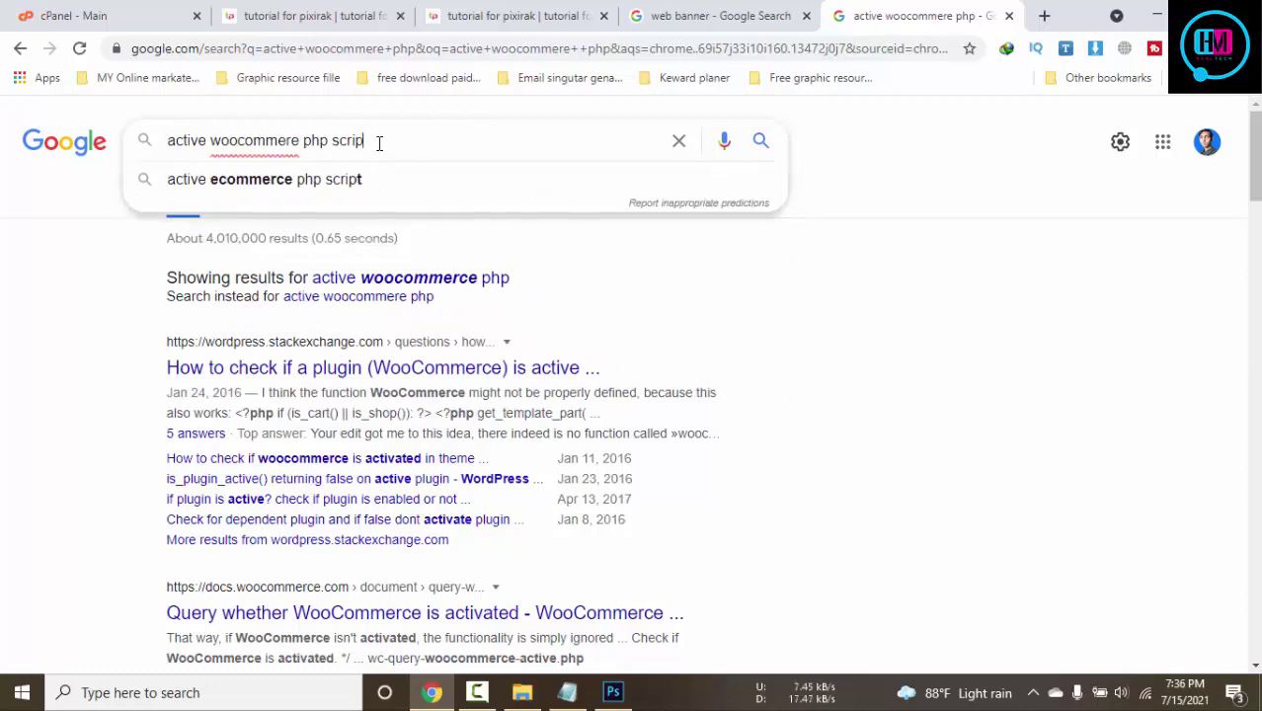
{"action": "type", "text": "t\\"}
{"action": "key", "text": "Return"}
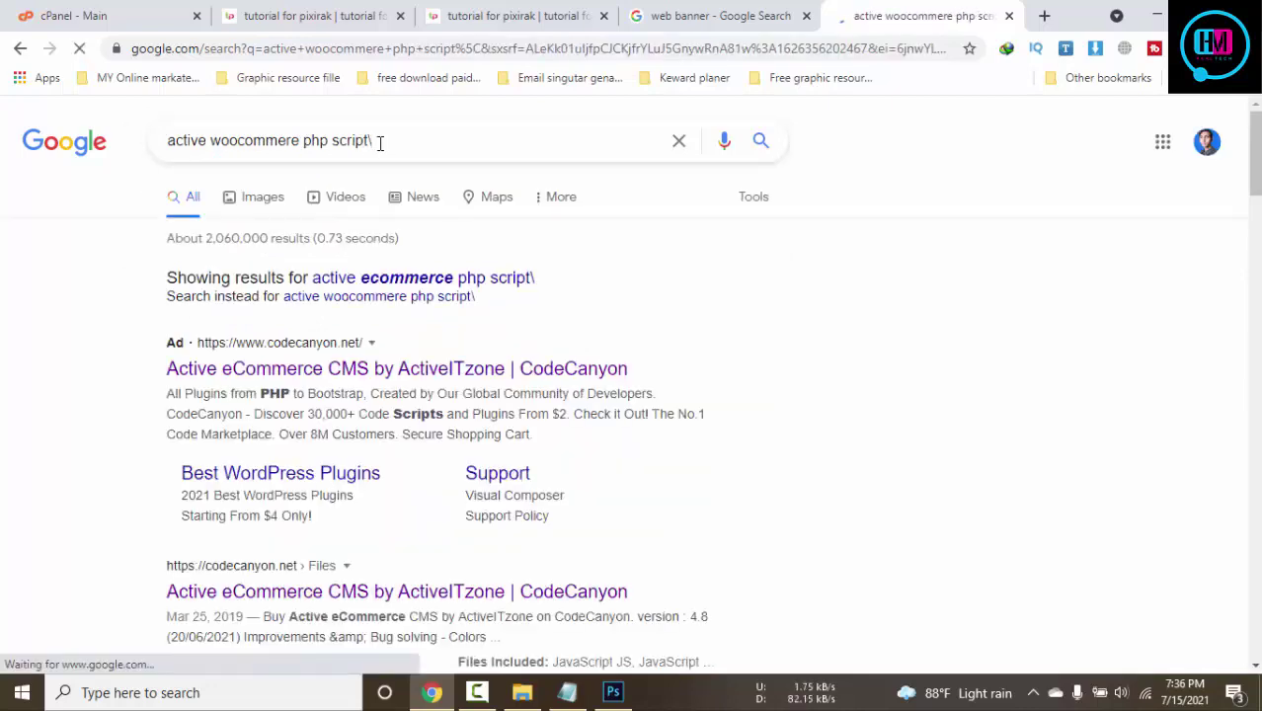
{"action": "scroll", "coordinate": [459, 369], "scroll_direction": "down", "scroll_amount": 3}
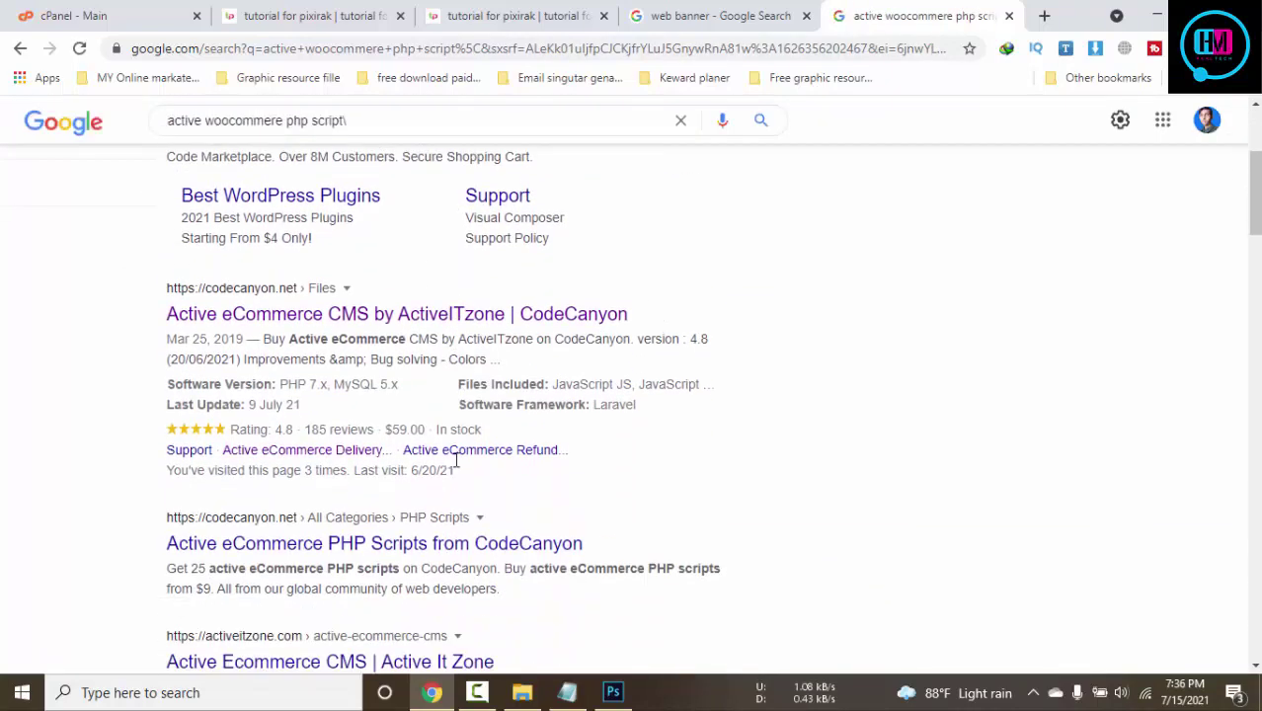
Open the CodeCanyon and Active It Zone results in background tabs and view the Active It Zone page
{"action": "middle_click", "coordinate": [435, 545]}
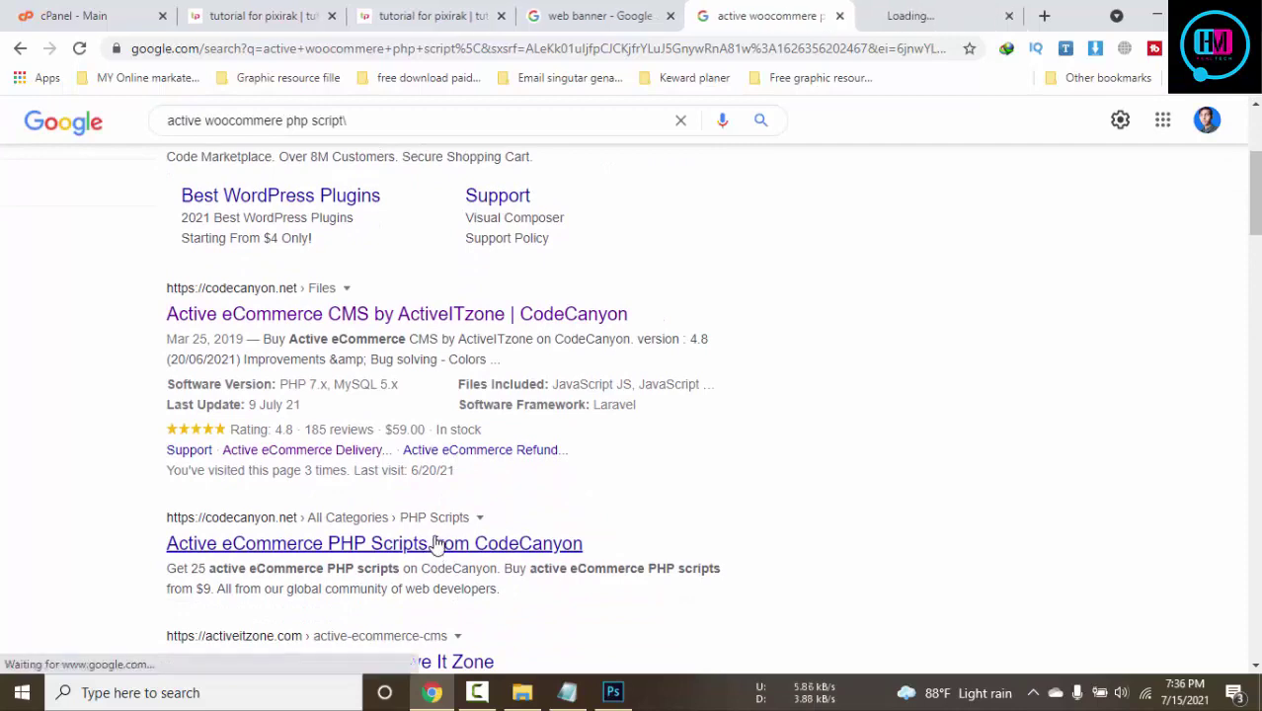
{"action": "scroll", "coordinate": [438, 543], "scroll_direction": "down", "scroll_amount": 2}
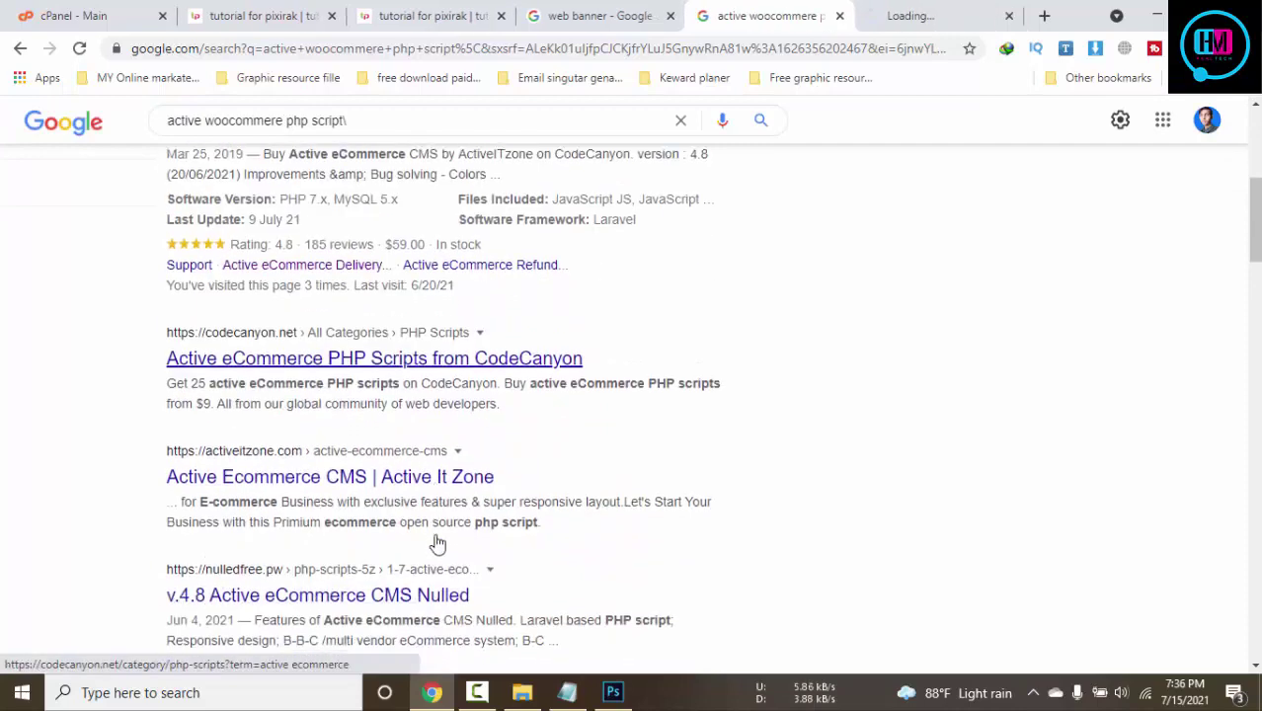
{"action": "middle_click", "coordinate": [337, 486]}
{"action": "left_click", "coordinate": [803, 12]}
{"action": "left_click", "coordinate": [948, 10]}
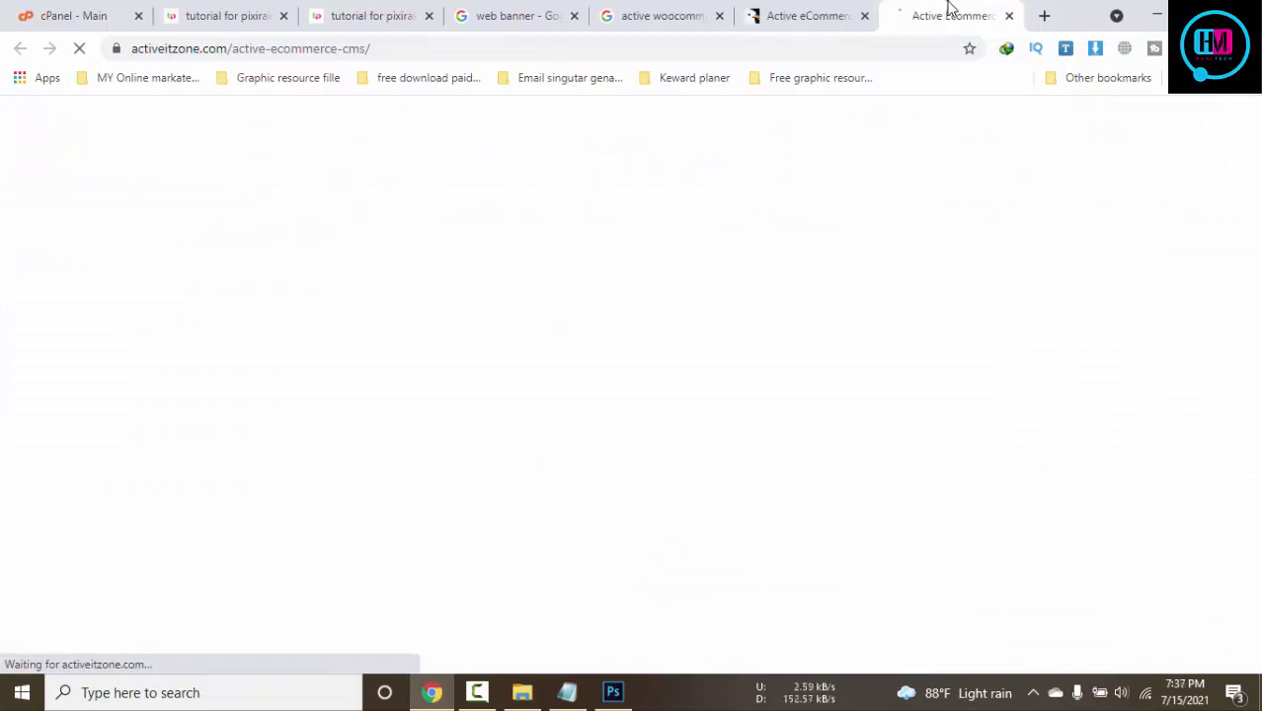
On the Active It Zone product page, launch the Browse Frontend demo storefront
{"action": "left_click", "coordinate": [799, 5]}
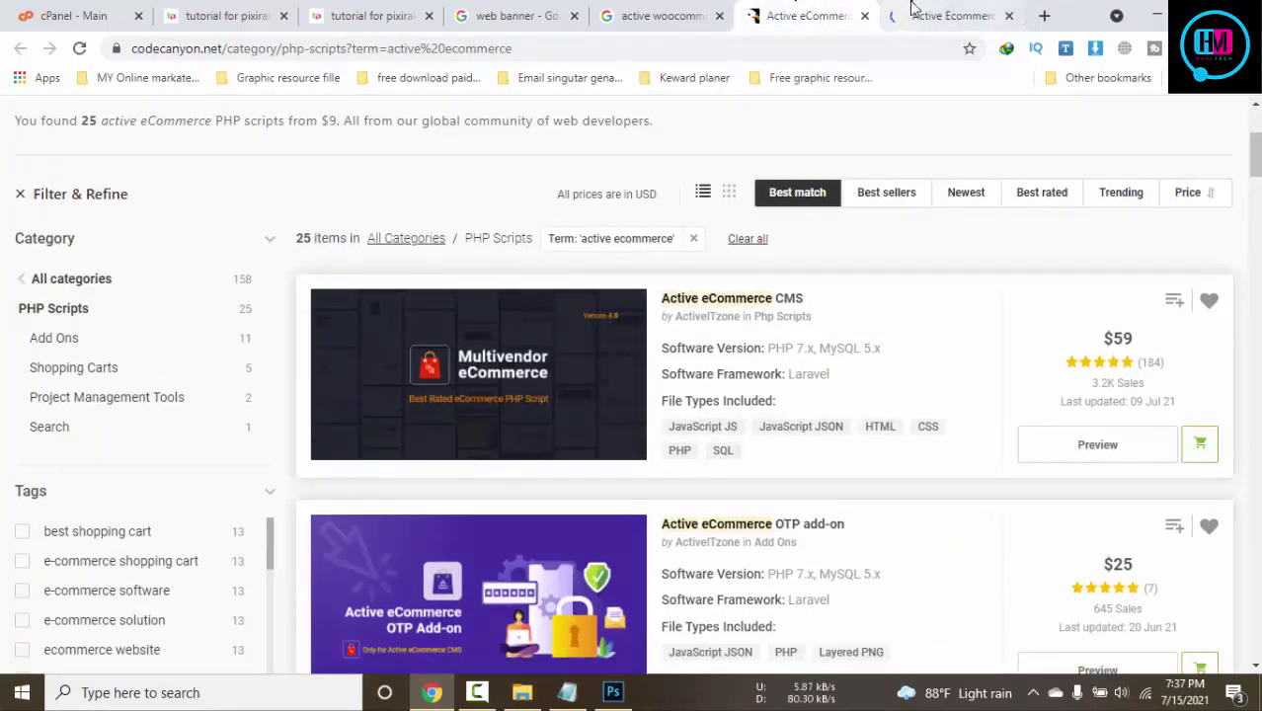
{"action": "left_click", "coordinate": [915, 10]}
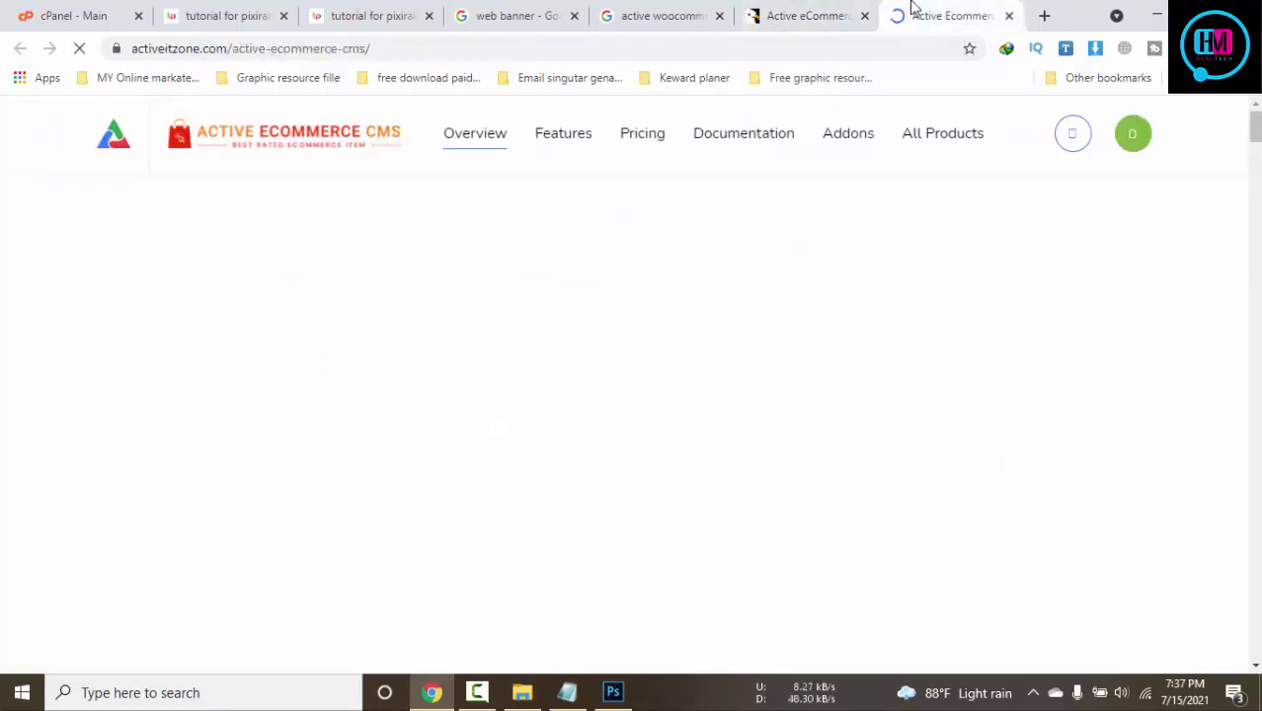
{"action": "scroll", "coordinate": [753, 294], "scroll_direction": "down", "scroll_amount": 5}
{"action": "scroll", "coordinate": [753, 294], "scroll_direction": "down", "scroll_amount": 6}
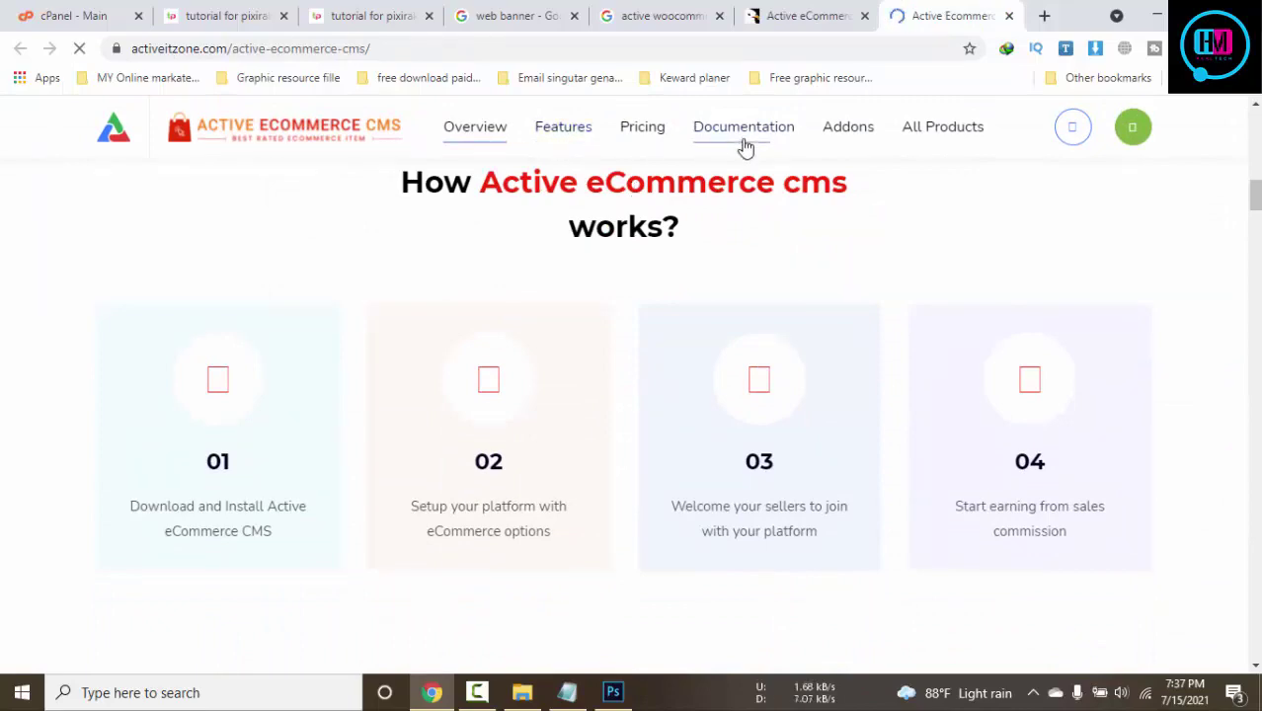
{"action": "scroll", "coordinate": [835, 338], "scroll_direction": "down", "scroll_amount": 5}
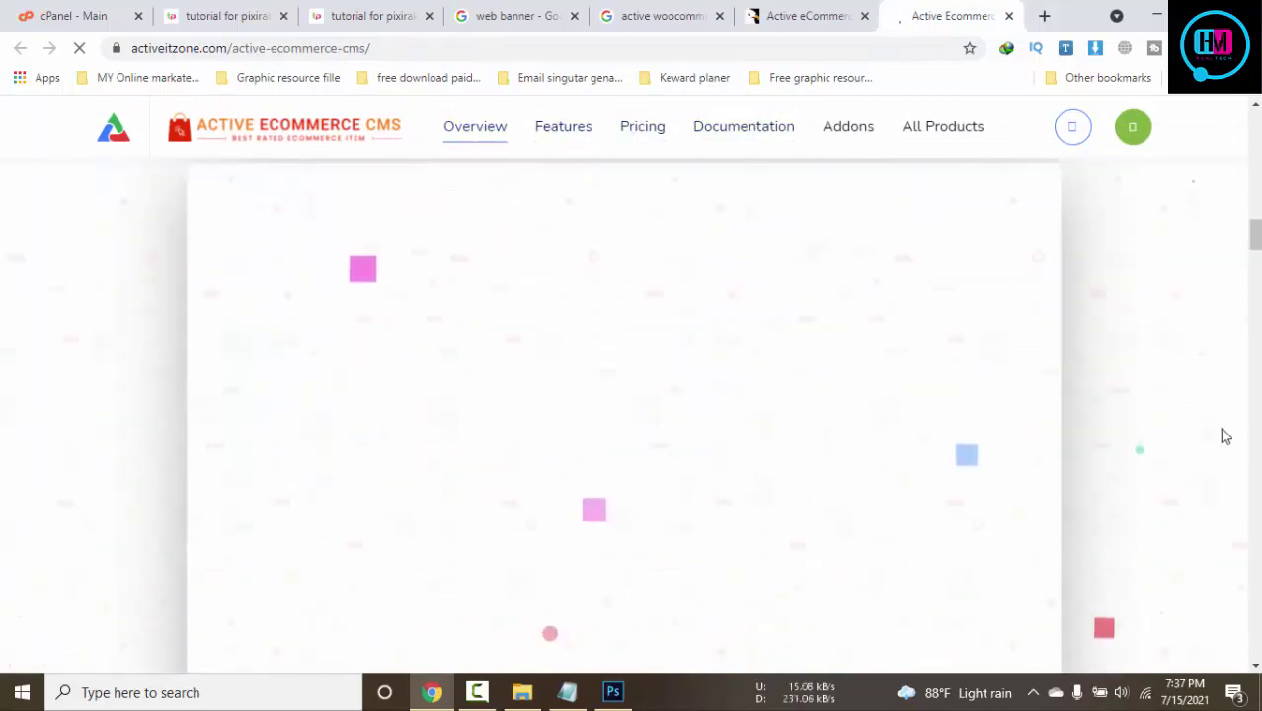
{"action": "scroll", "coordinate": [1225, 436], "scroll_direction": "up", "scroll_amount": 10}
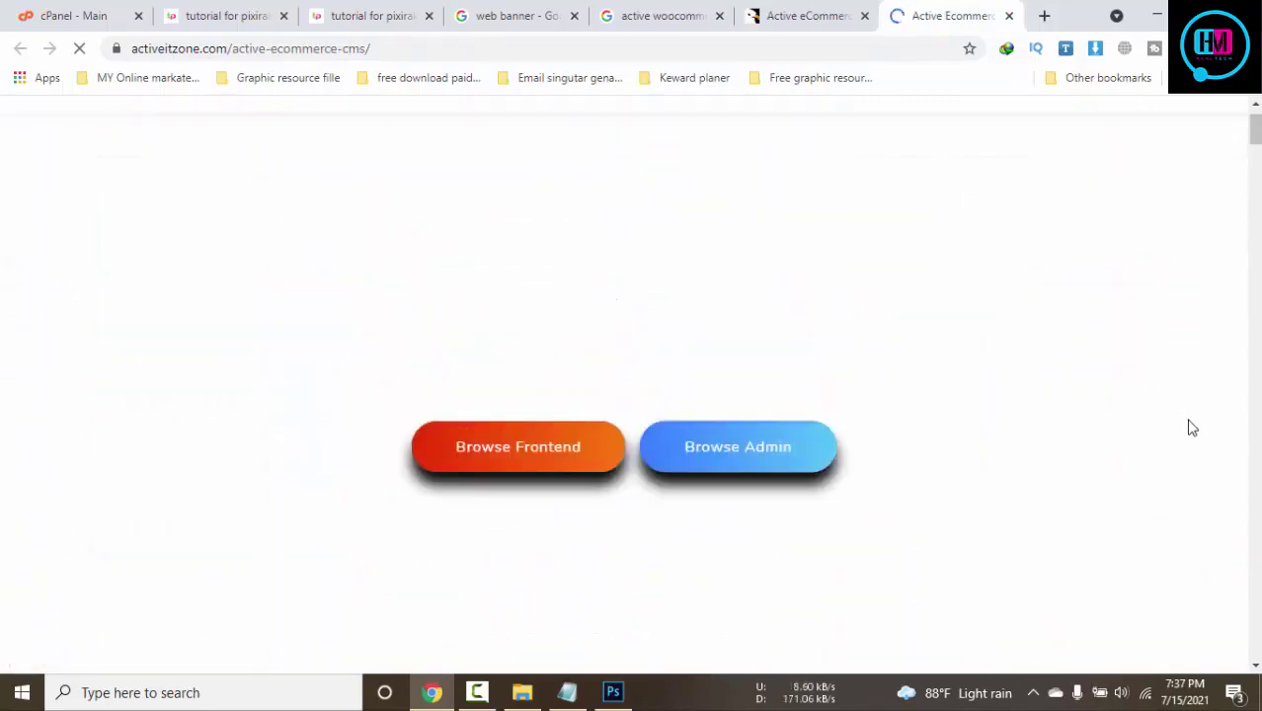
{"action": "left_click", "coordinate": [597, 525]}
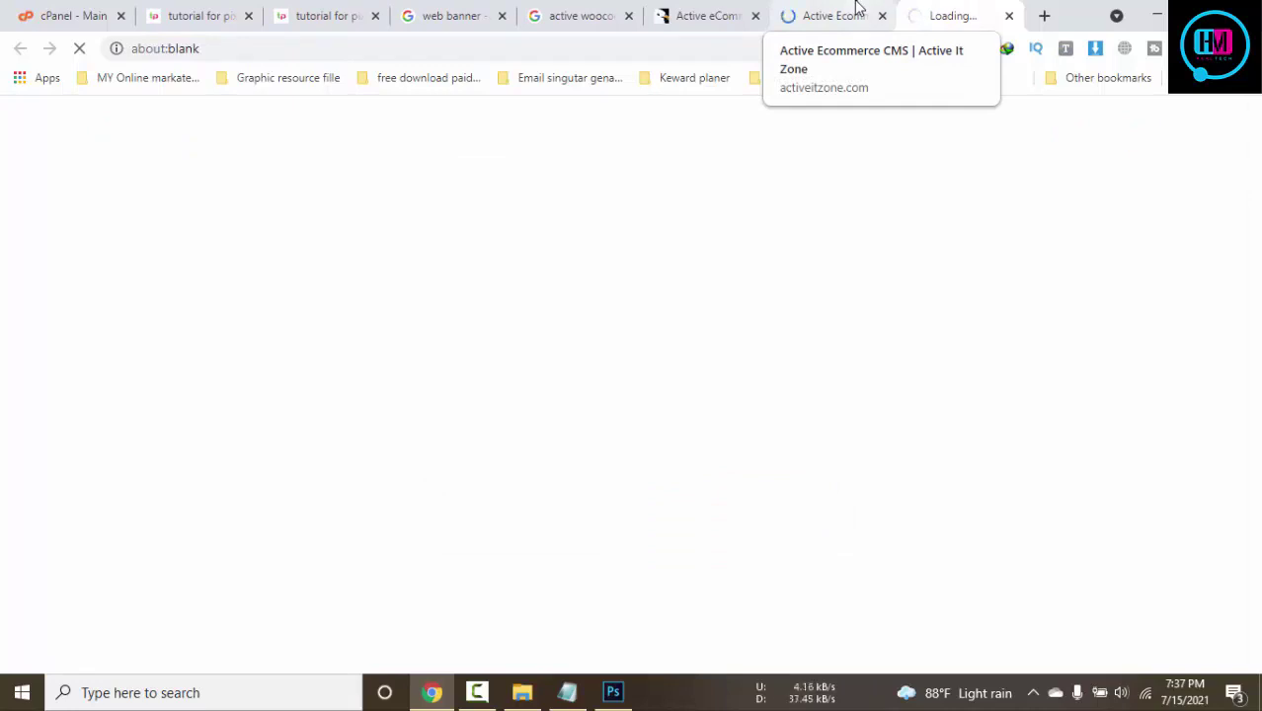
Switch over to the newly opened demo.activeitzone.com/ecommerce storefront tab
{"action": "left_click", "coordinate": [297, 8]}
{"action": "left_click", "coordinate": [820, 16]}
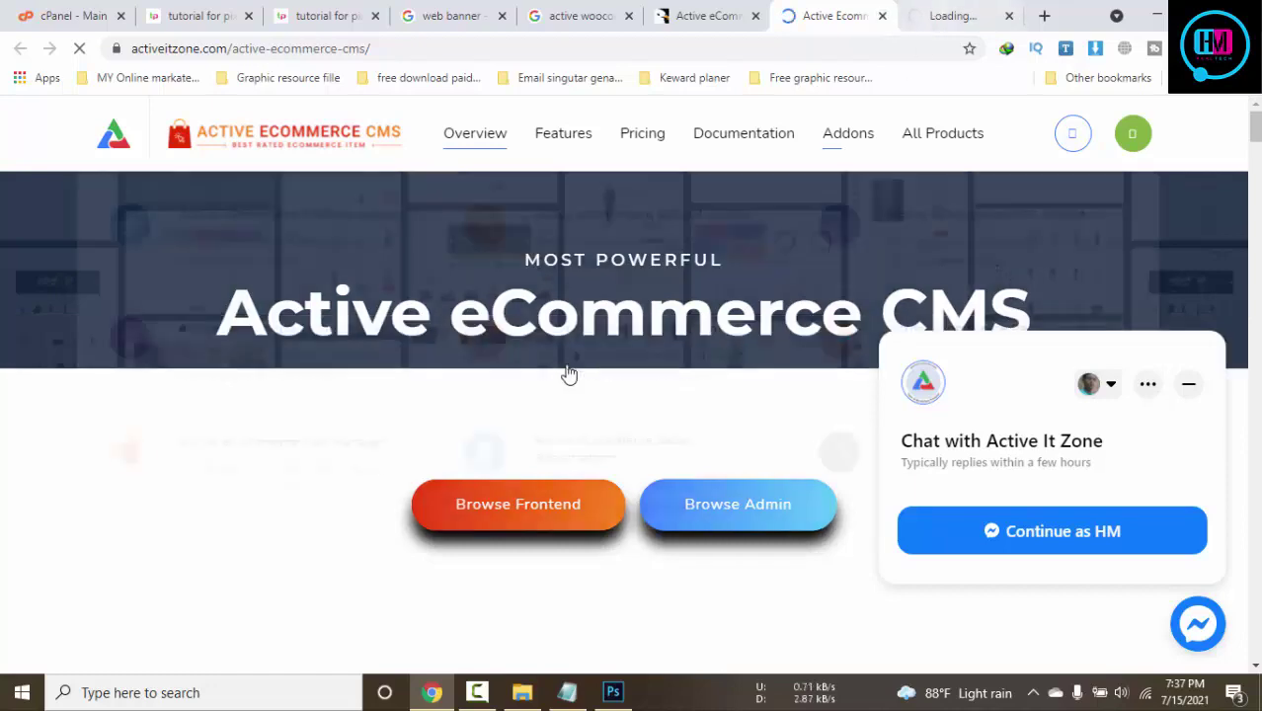
{"action": "scroll", "coordinate": [567, 373], "scroll_direction": "down", "scroll_amount": 6}
{"action": "scroll", "coordinate": [697, 403], "scroll_direction": "down", "scroll_amount": 10}
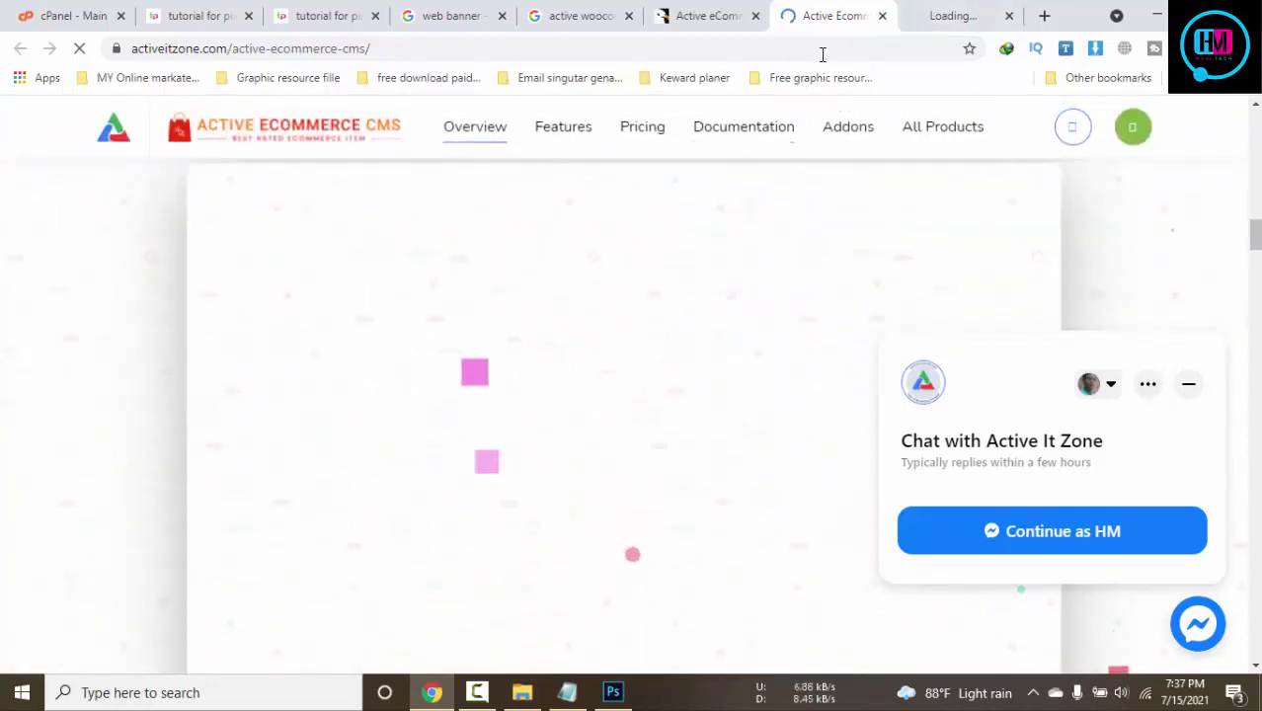
{"action": "left_click", "coordinate": [947, 16]}
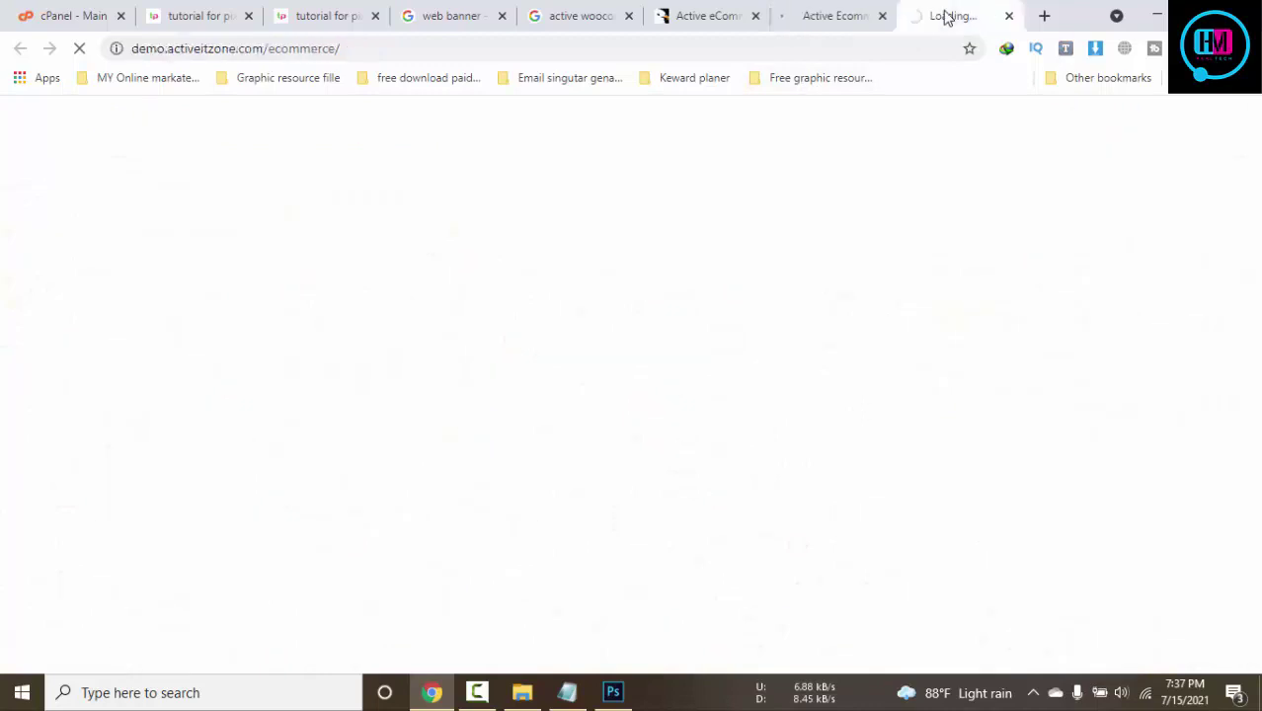
{"action": "left_click", "coordinate": [477, 692]}
{"action": "left_click", "coordinate": [1183, 688]}
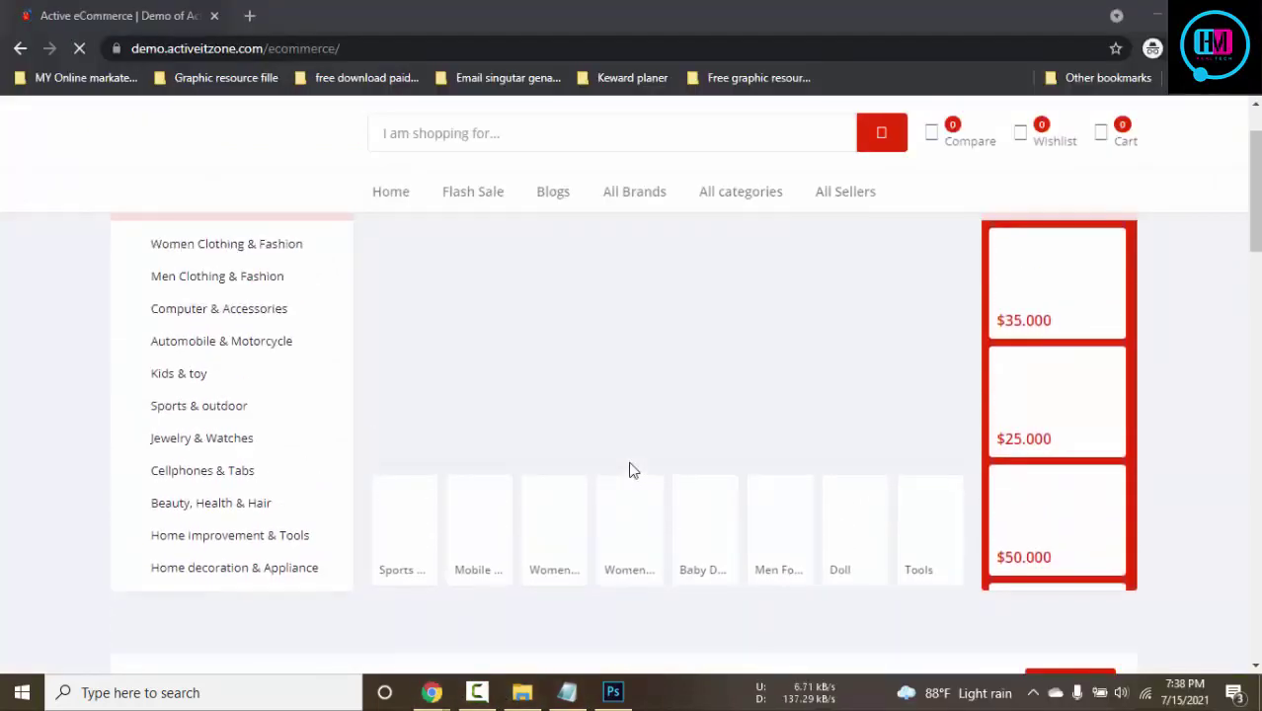
Follow the demo banner link to the CodeCanyon item page, then return to the demo shop
{"action": "scroll", "coordinate": [632, 471], "scroll_direction": "down", "scroll_amount": 4}
{"action": "scroll", "coordinate": [632, 471], "scroll_direction": "up", "scroll_amount": 5}
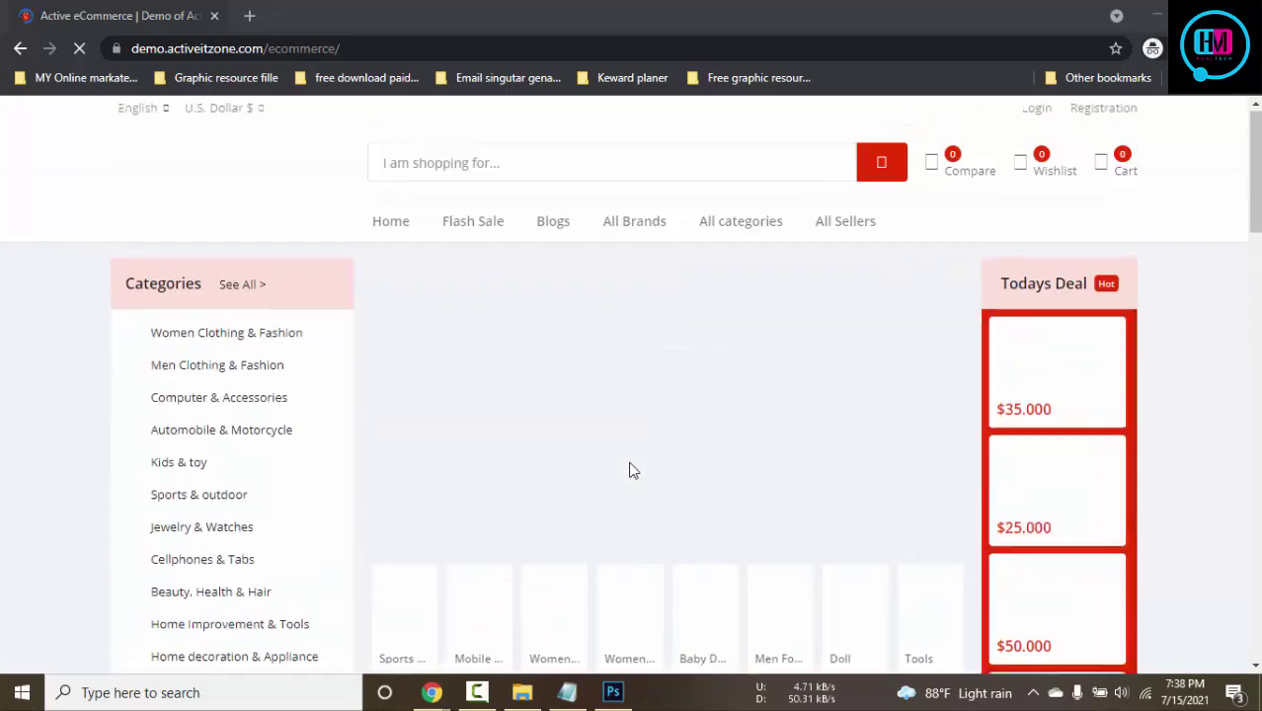
{"action": "scroll", "coordinate": [633, 471], "scroll_direction": "down", "scroll_amount": 3}
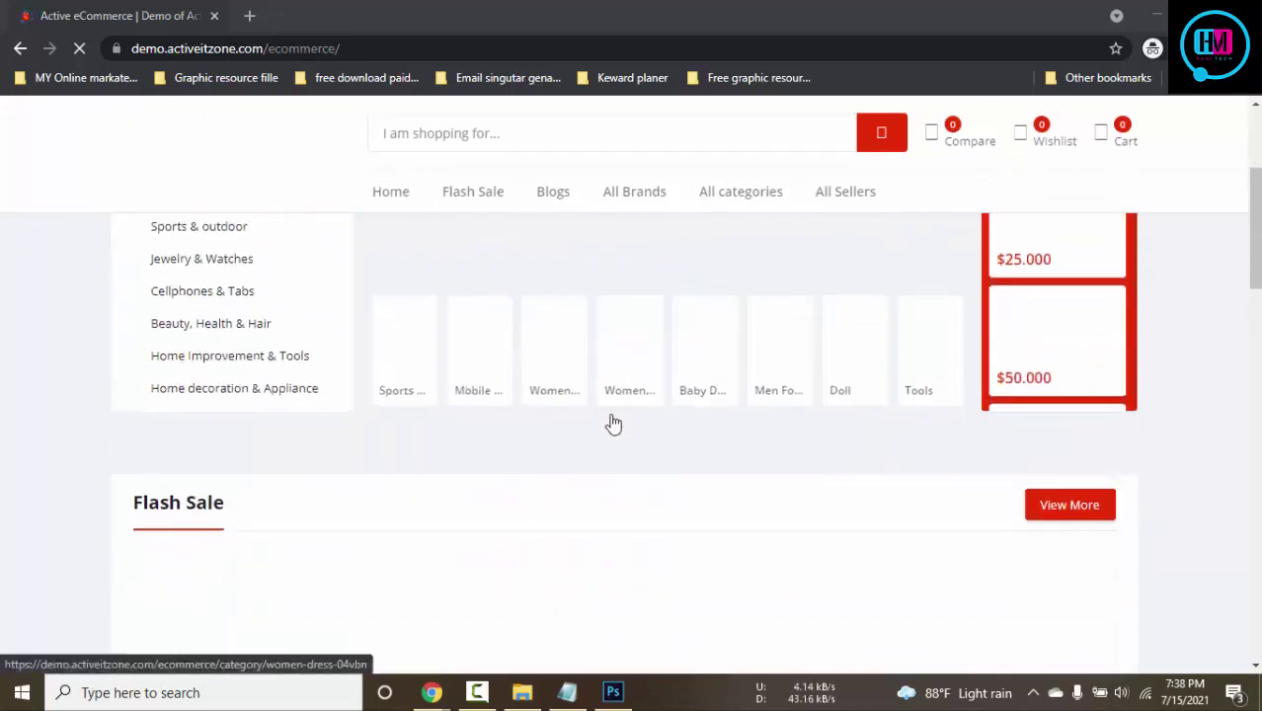
{"action": "scroll", "coordinate": [612, 423], "scroll_direction": "up", "scroll_amount": 2}
{"action": "right_click", "coordinate": [583, 291]}
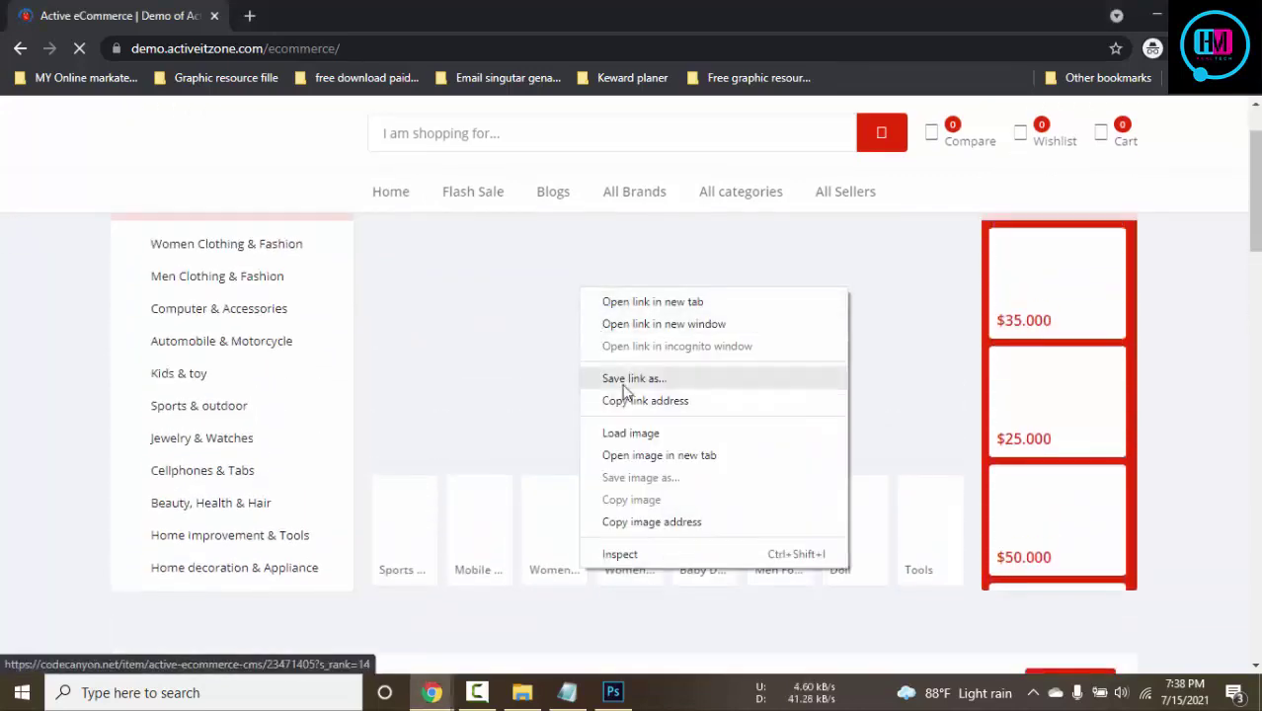
{"action": "left_click", "coordinate": [527, 382]}
{"action": "left_click", "coordinate": [657, 382]}
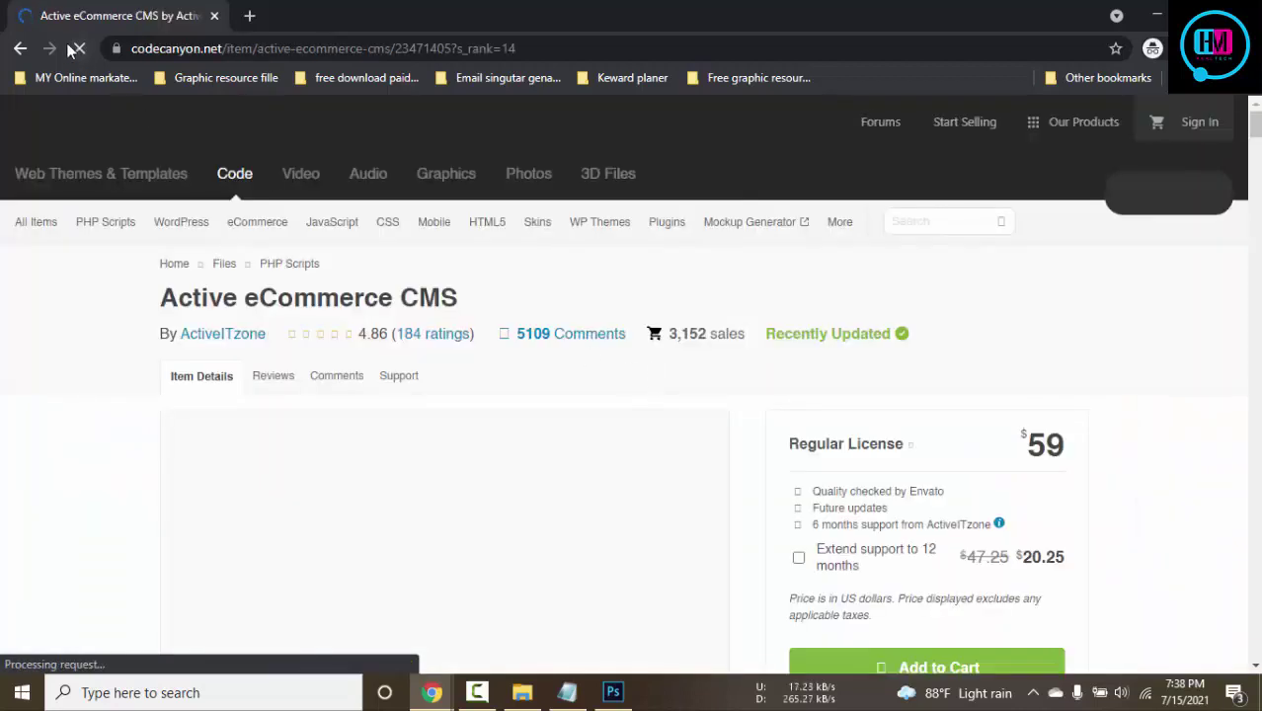
{"action": "left_click", "coordinate": [21, 47]}
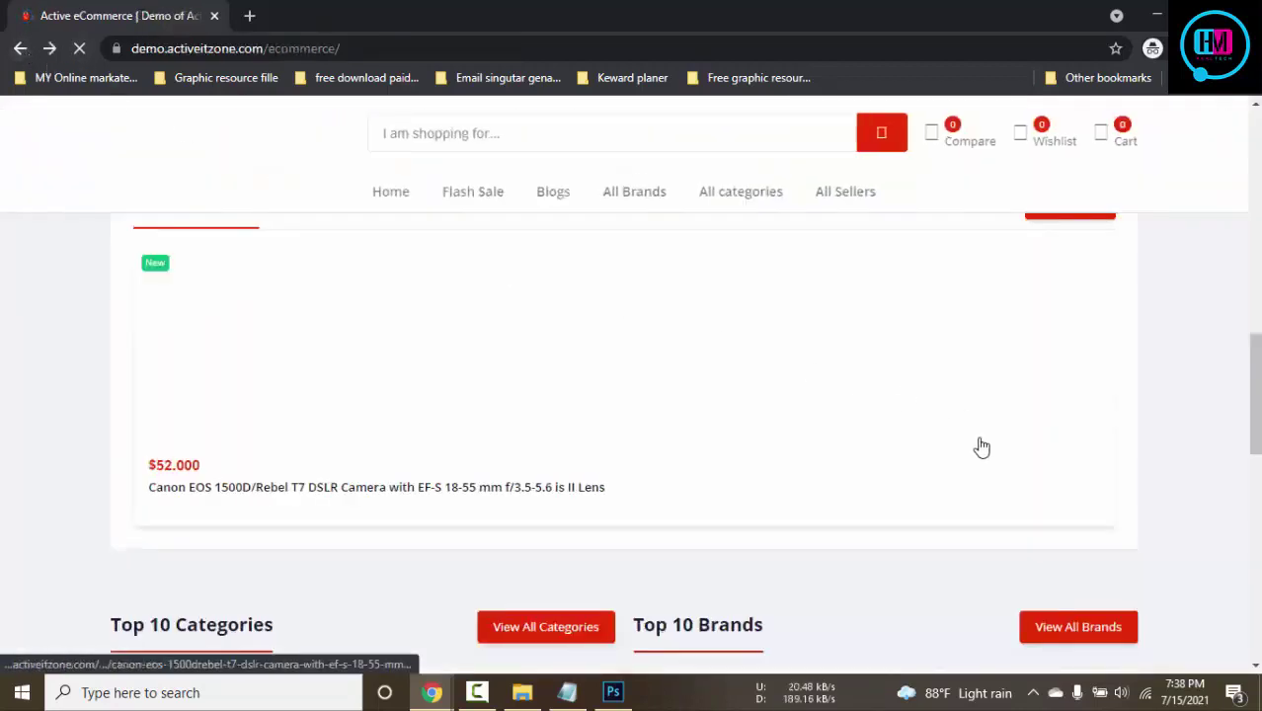
Close the demo shop's newsletter popup and cookie notice
{"action": "scroll", "coordinate": [982, 447], "scroll_direction": "up", "scroll_amount": 10}
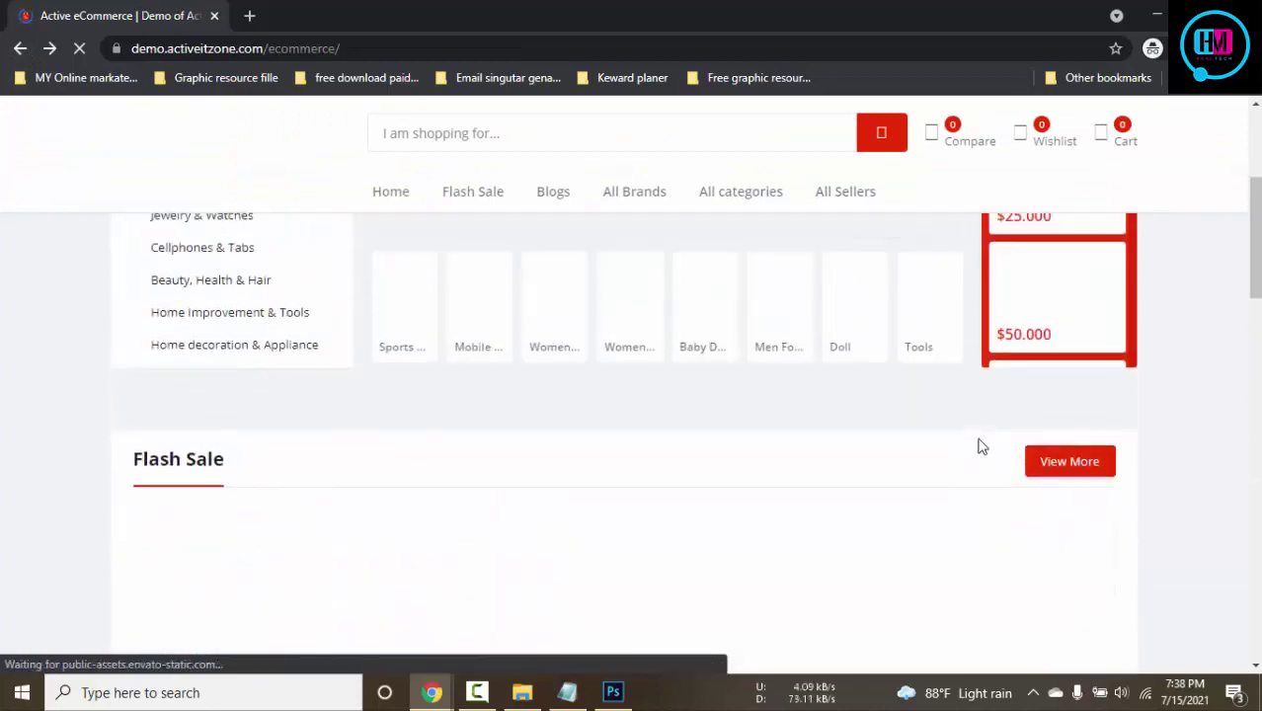
{"action": "scroll", "coordinate": [982, 448], "scroll_direction": "down", "scroll_amount": 10}
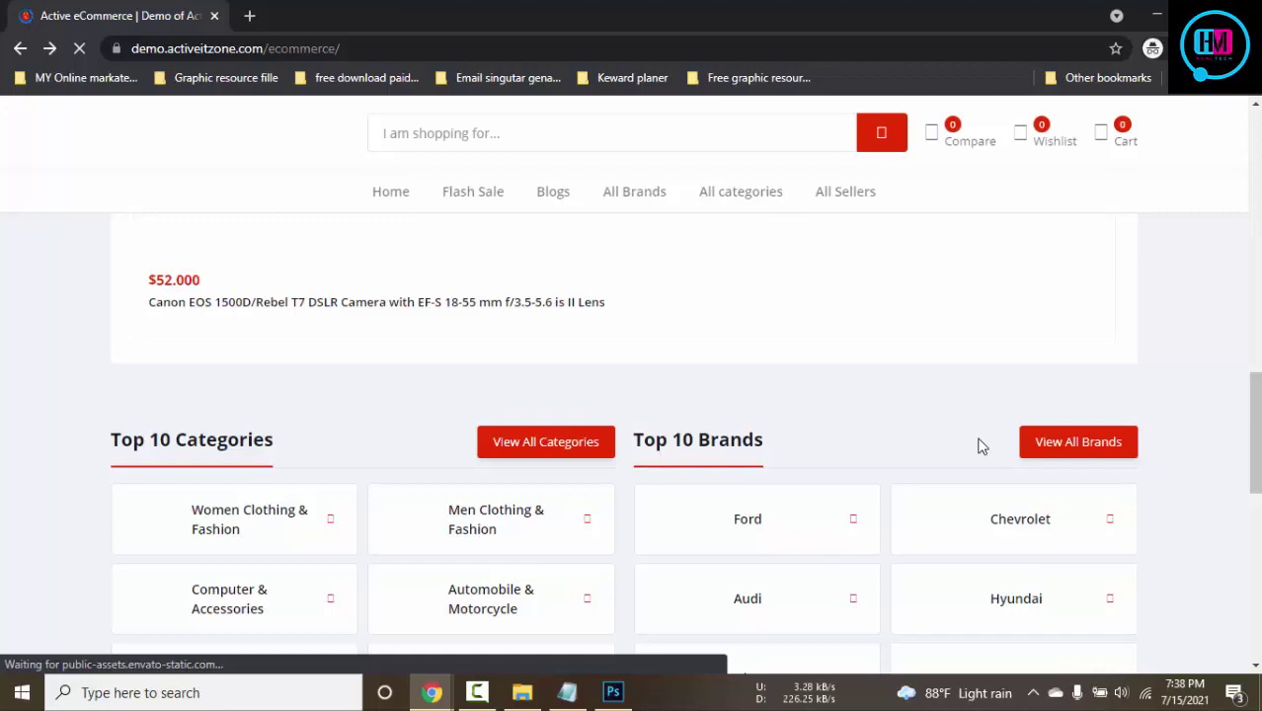
{"action": "scroll", "coordinate": [982, 447], "scroll_direction": "down", "scroll_amount": 3}
{"action": "scroll", "coordinate": [979, 446], "scroll_direction": "down", "scroll_amount": 4}
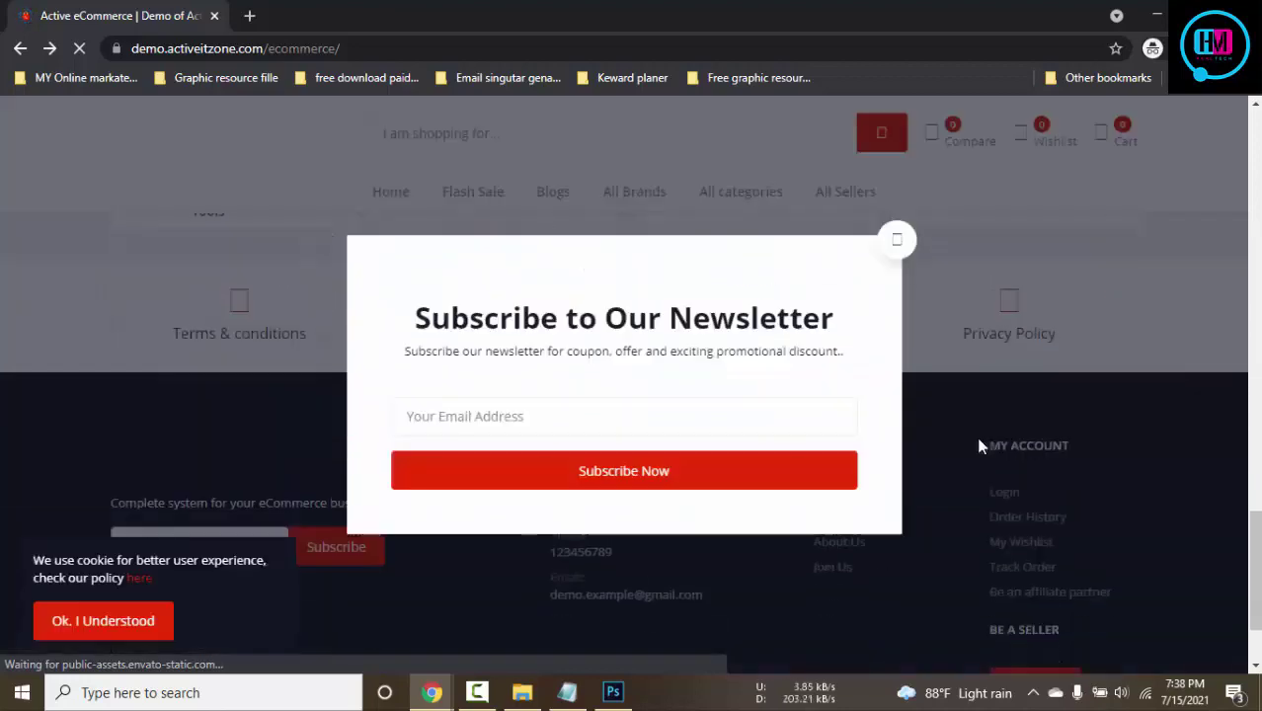
{"action": "left_click", "coordinate": [898, 243]}
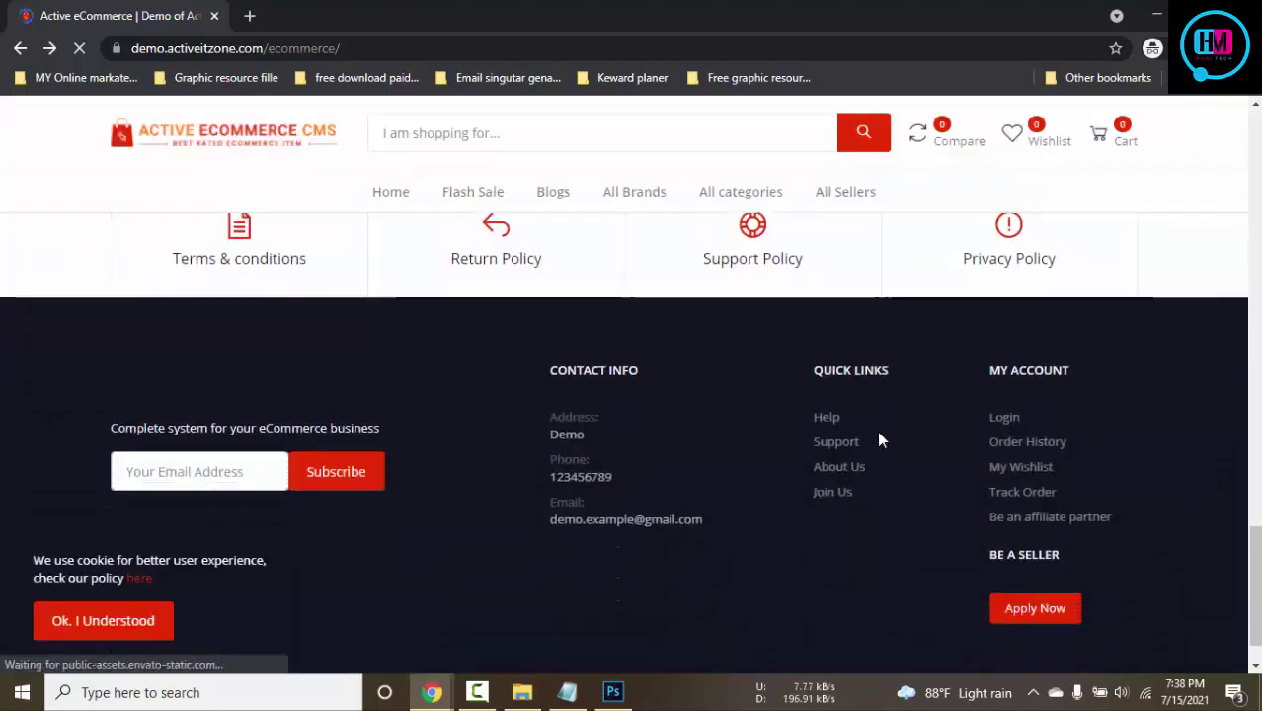
{"action": "scroll", "coordinate": [881, 441], "scroll_direction": "up", "scroll_amount": 8}
{"action": "scroll", "coordinate": [881, 440], "scroll_direction": "up", "scroll_amount": 5}
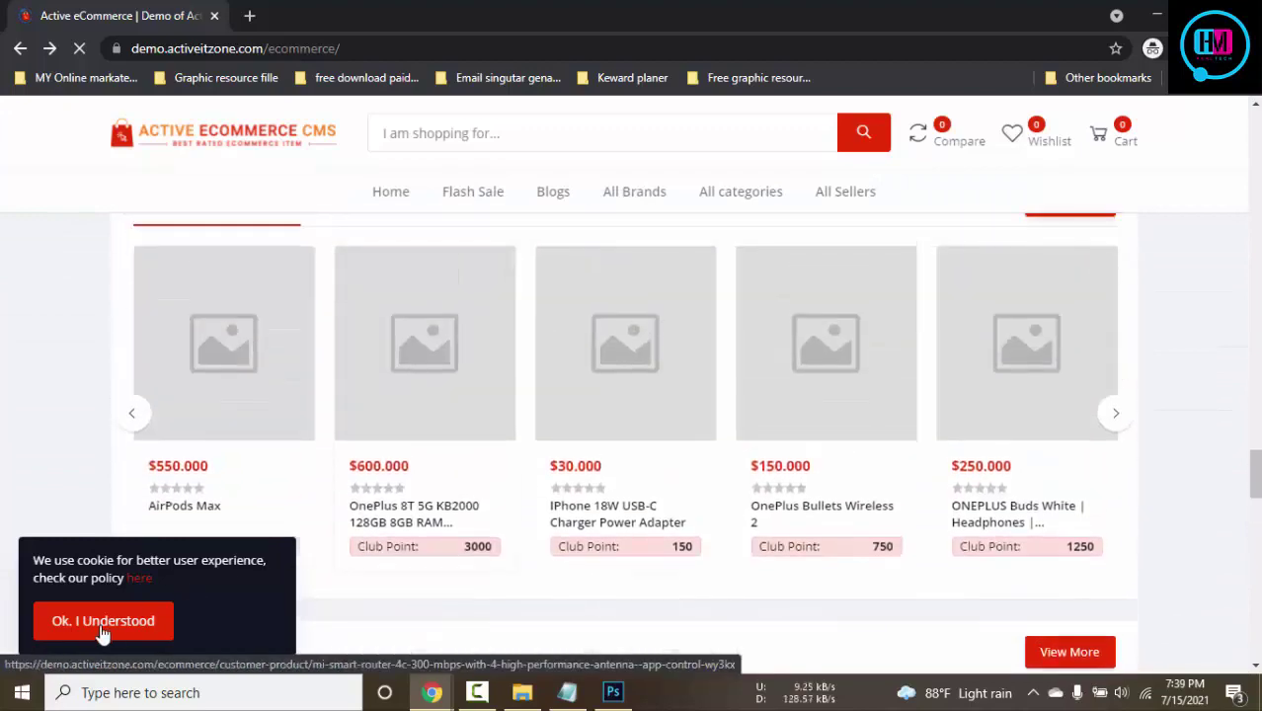
{"action": "left_click", "coordinate": [103, 623]}
{"action": "scroll", "coordinate": [692, 514], "scroll_direction": "down", "scroll_amount": 12}
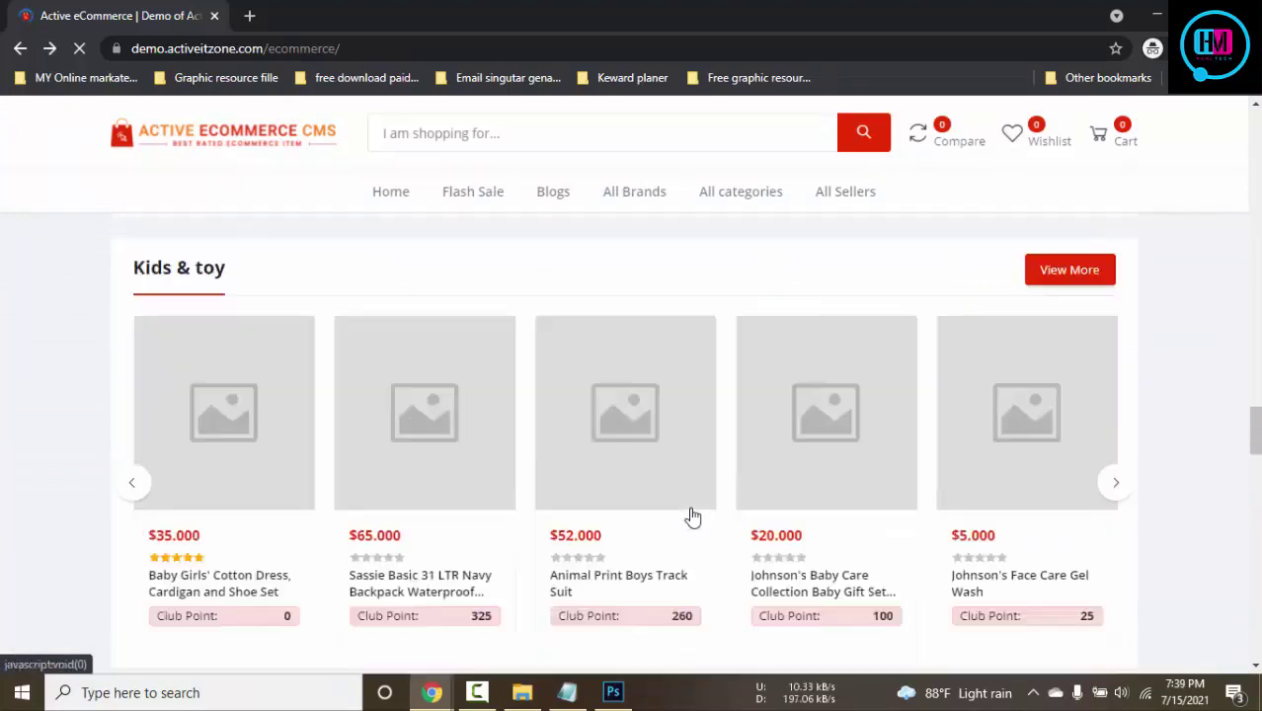
{"action": "scroll", "coordinate": [694, 516], "scroll_direction": "up", "scroll_amount": 15}
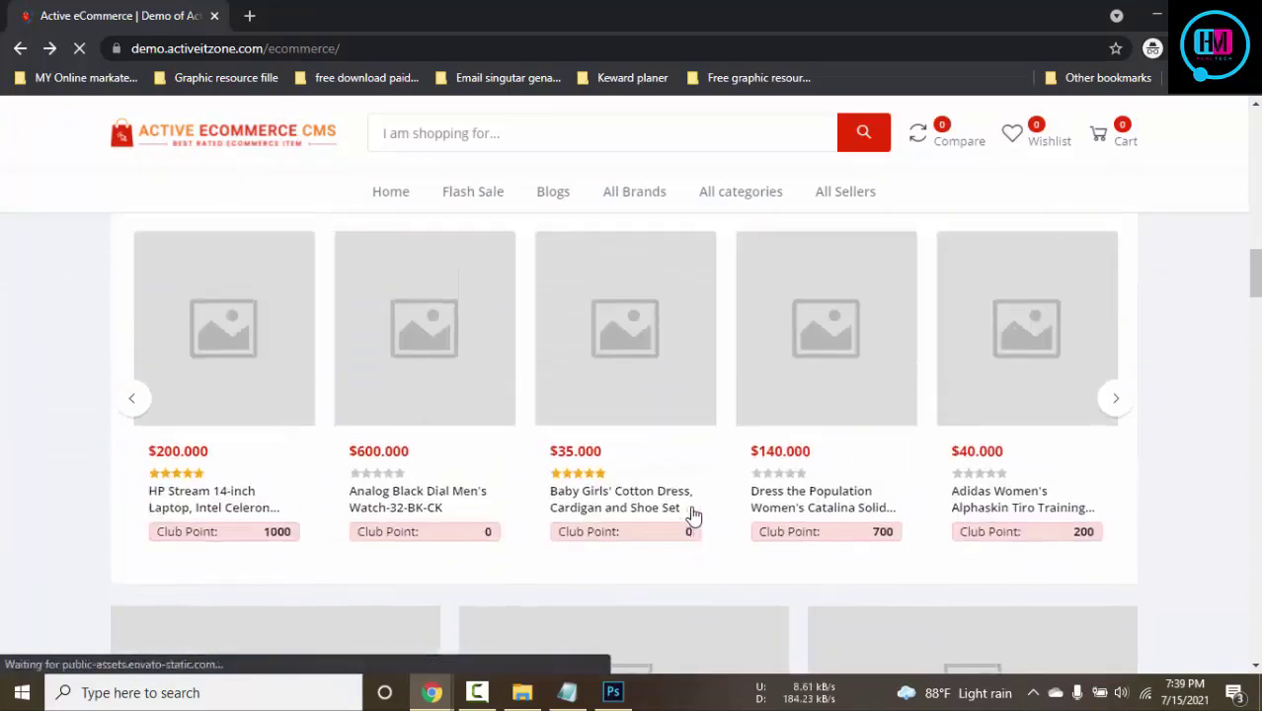
{"action": "scroll", "coordinate": [694, 515], "scroll_direction": "up", "scroll_amount": 4}
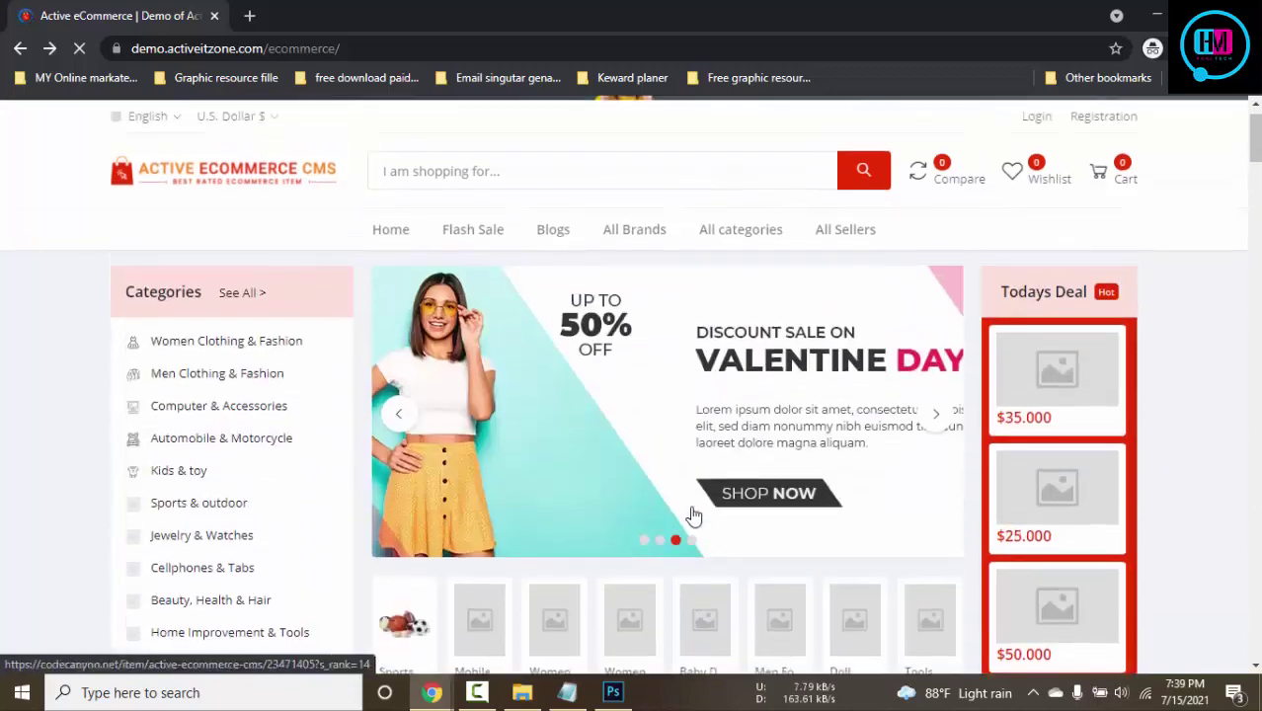
Save the Valentine sale banner as 1.jpg and the headphone banner as 2.jpg
{"action": "right_click", "coordinate": [648, 445]}
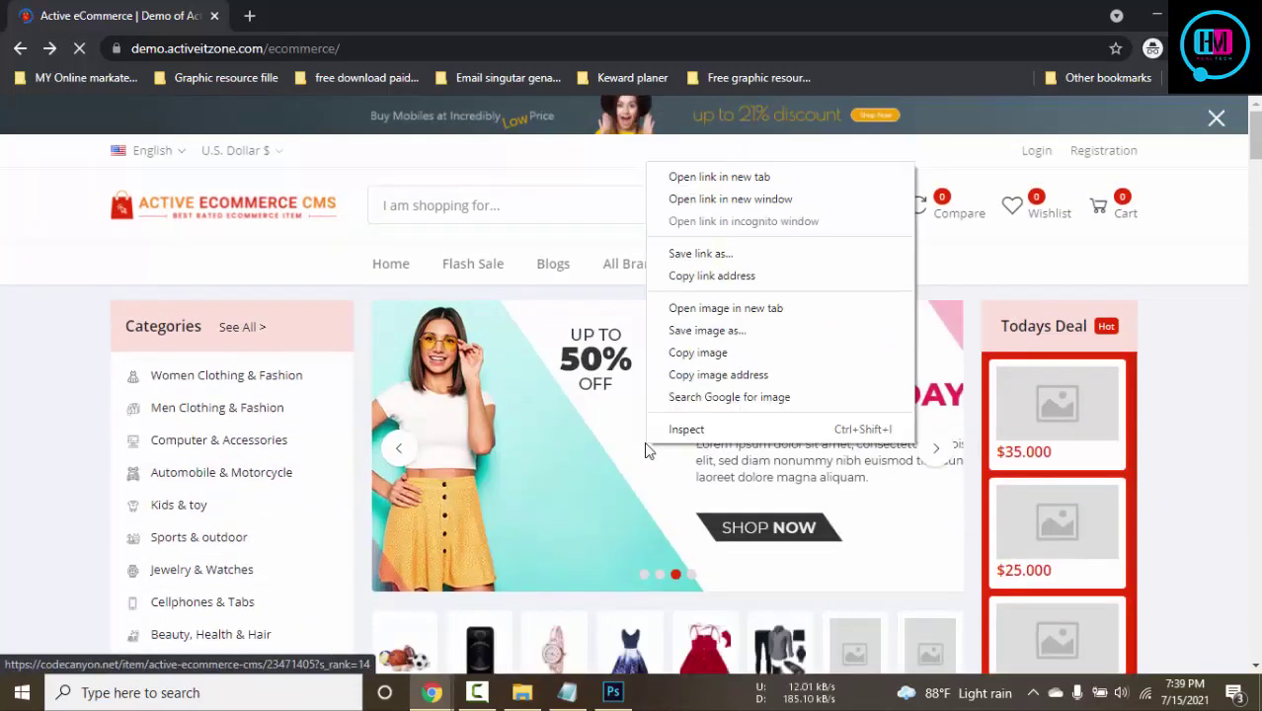
{"action": "left_click", "coordinate": [718, 331]}
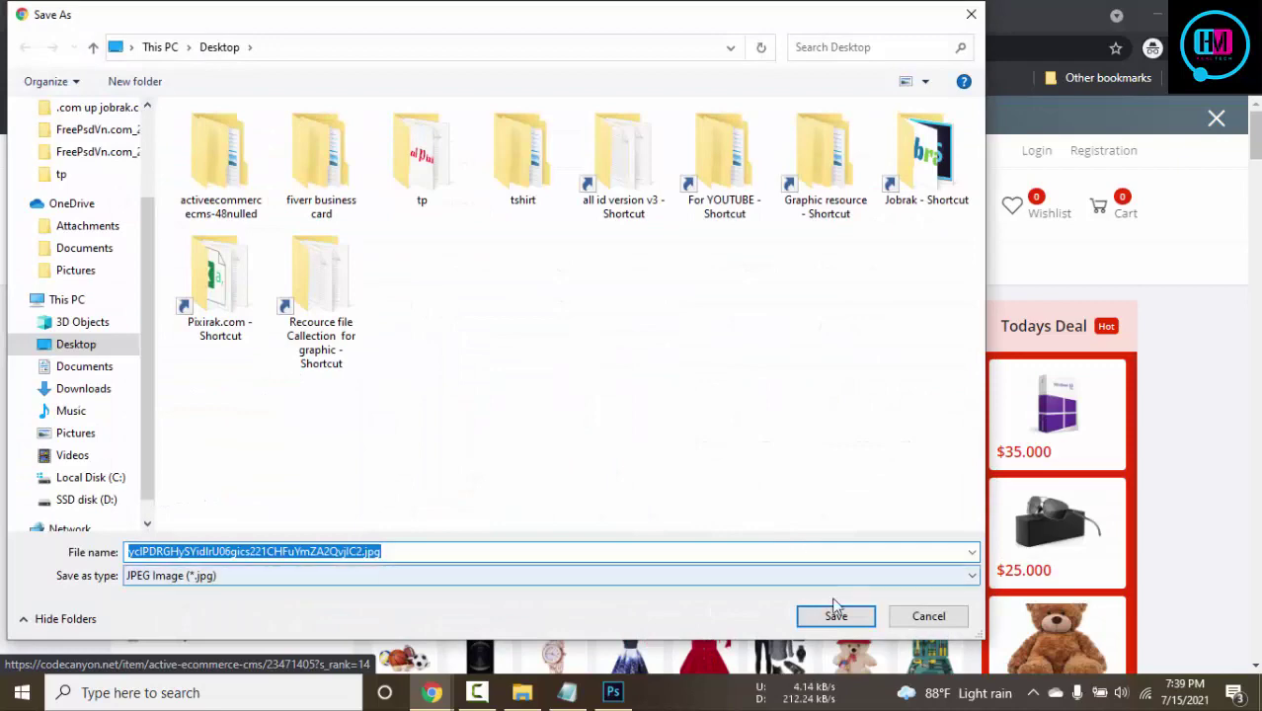
{"action": "type", "text": "1"}
{"action": "left_click", "coordinate": [832, 615]}
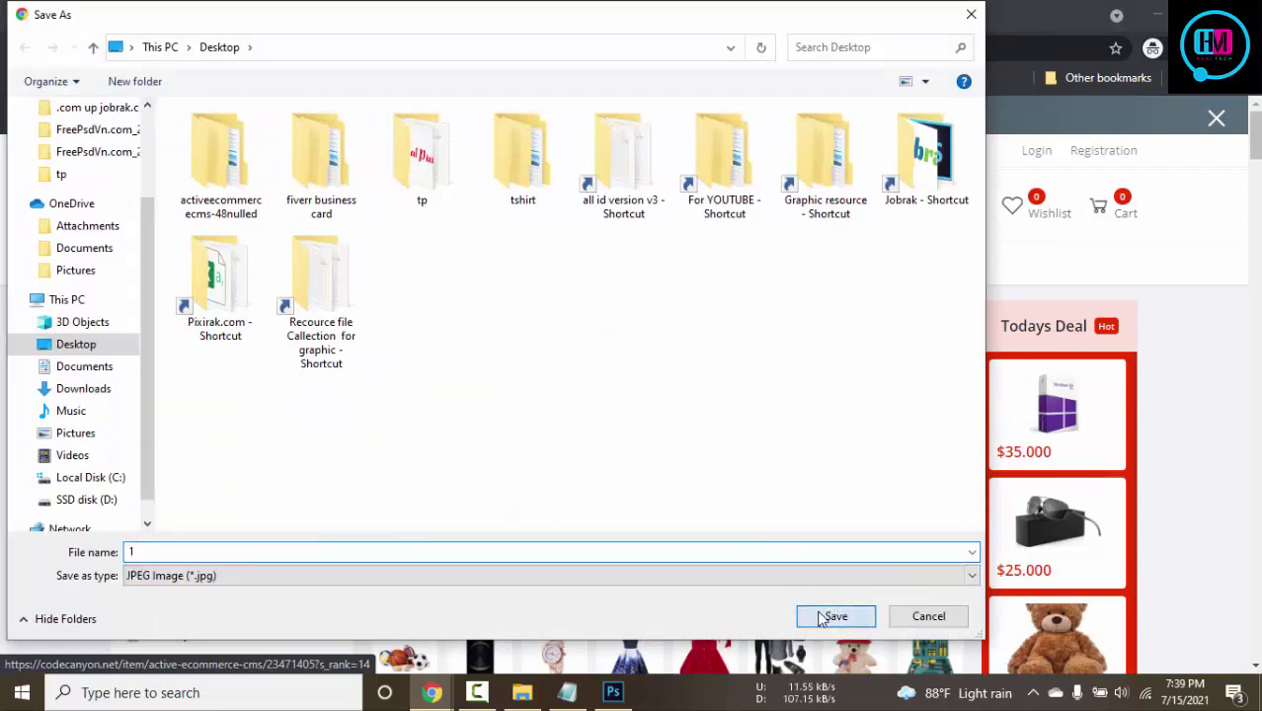
{"action": "right_click", "coordinate": [909, 449]}
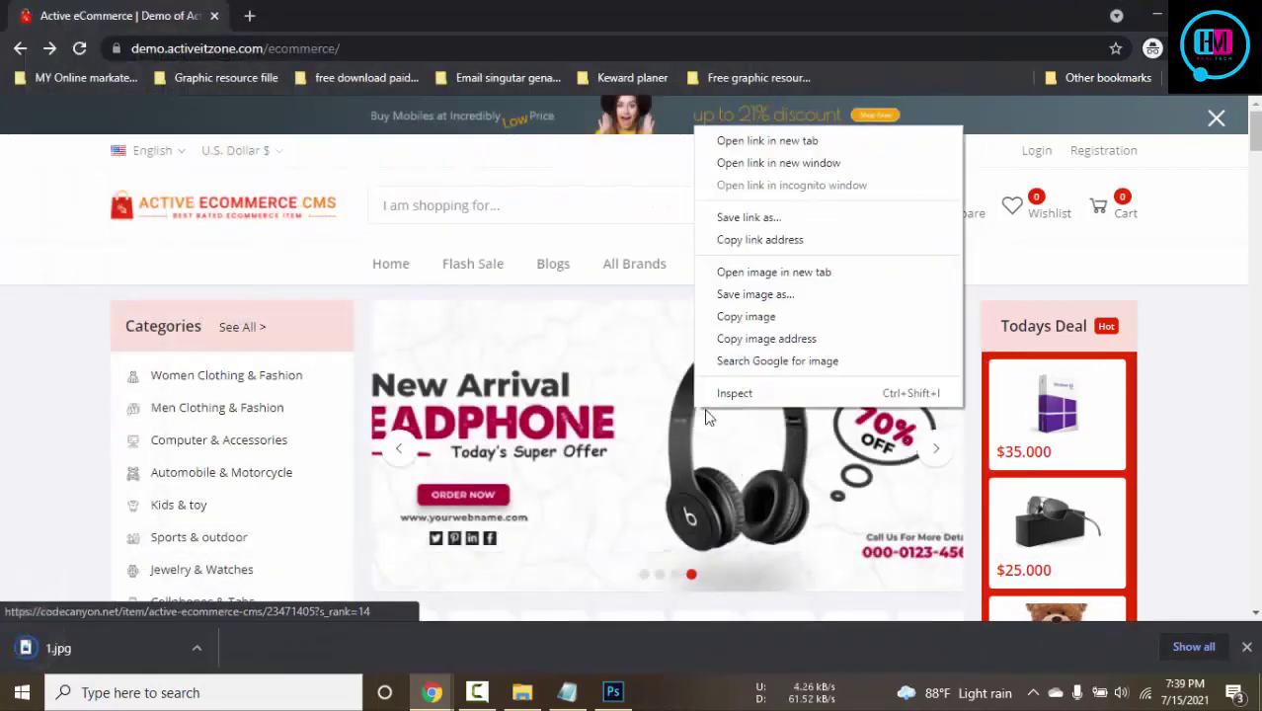
{"action": "left_click", "coordinate": [760, 294]}
{"action": "type", "text": "2"}
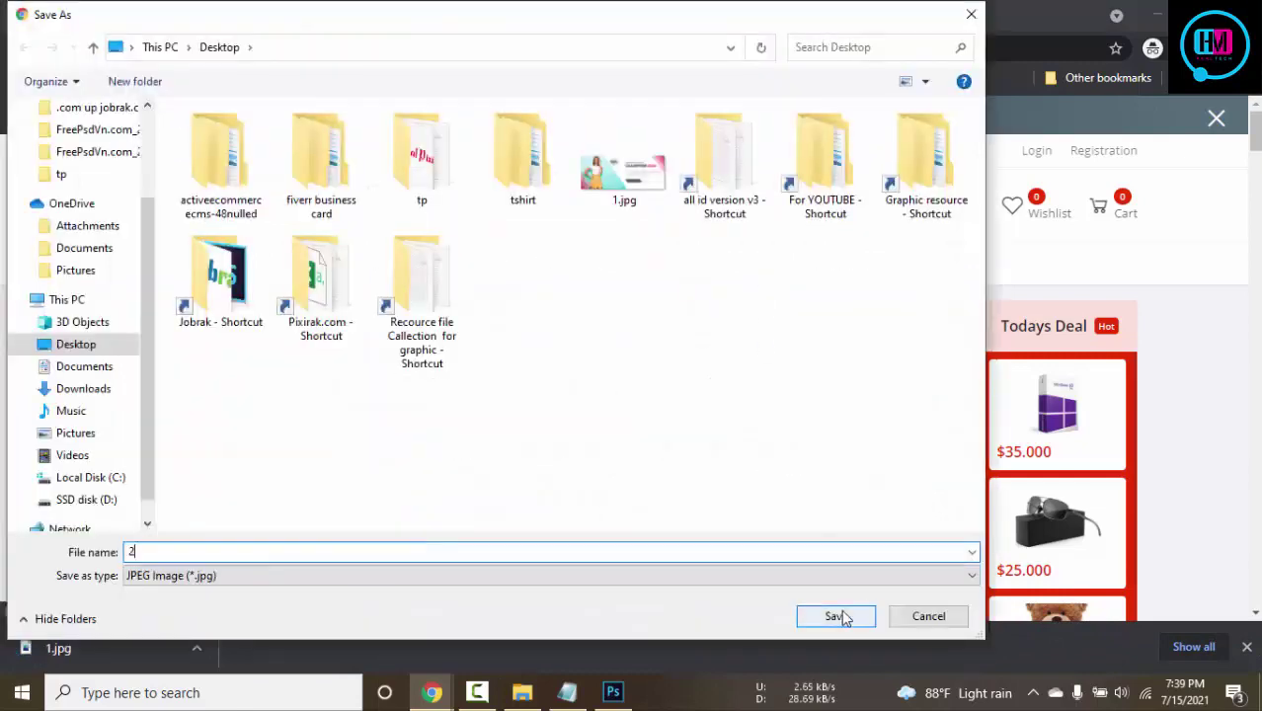
{"action": "left_click", "coordinate": [832, 615]}
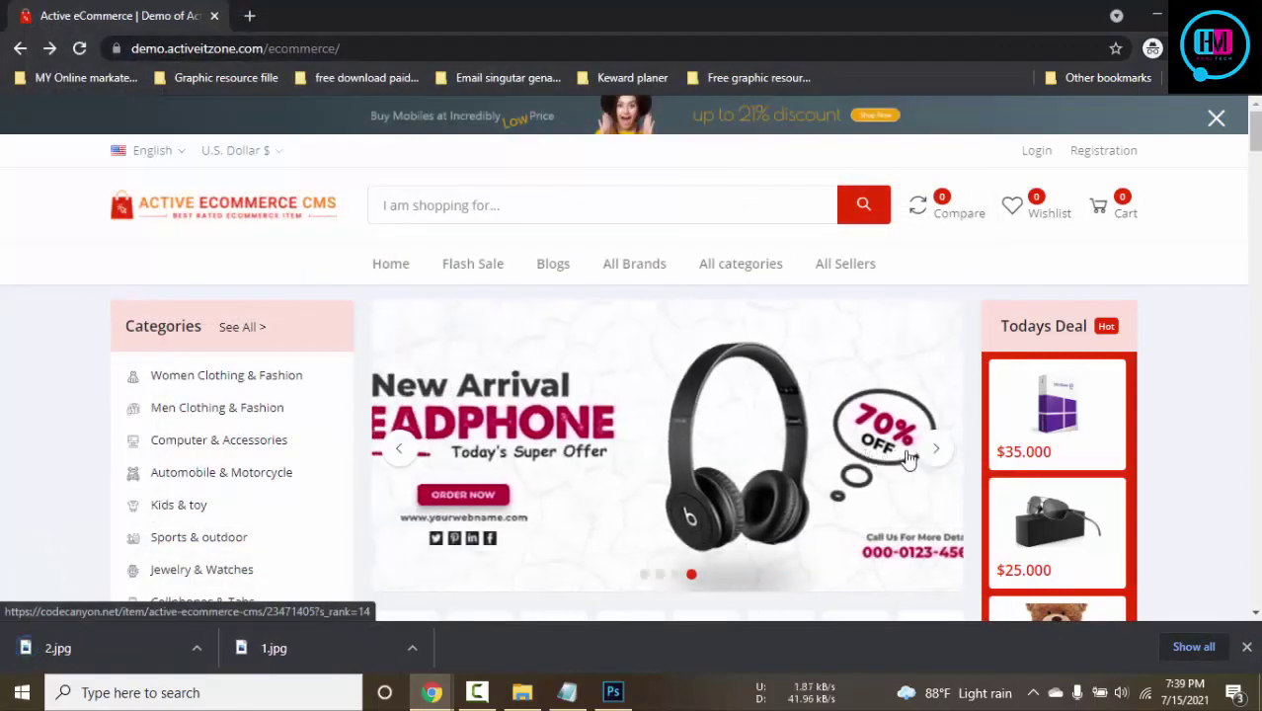
Close the CodeCanyon and Active eCommerce tabs and return to pixirak Home Page Settings
{"action": "mouse_move", "coordinate": [432, 693]}
{"action": "left_click", "coordinate": [331, 588]}
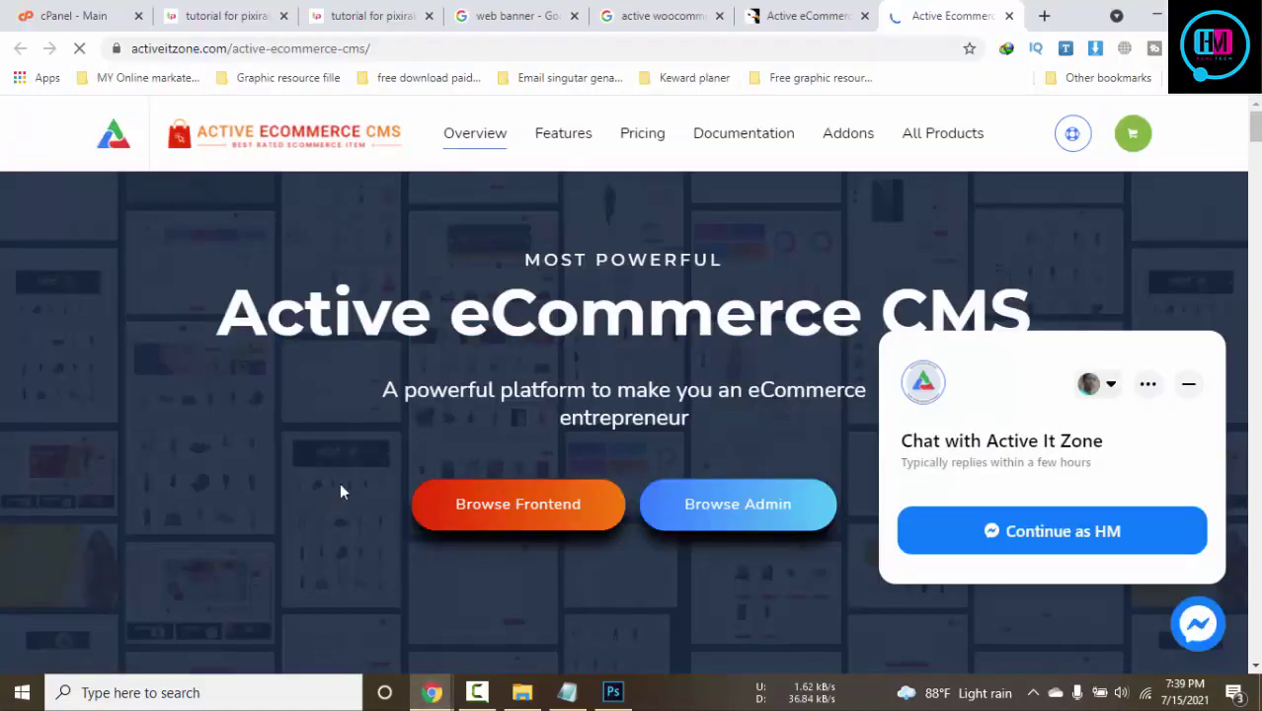
{"action": "left_click", "coordinate": [263, 8]}
{"action": "left_click", "coordinate": [798, 14]}
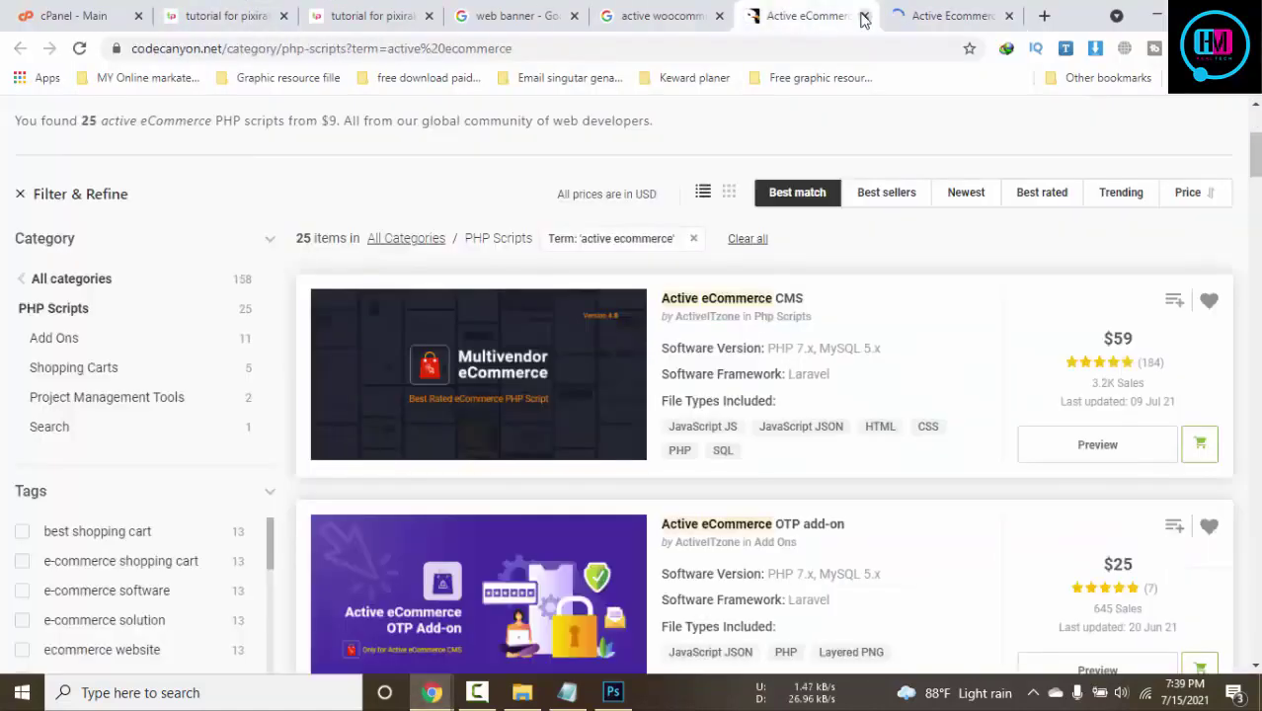
{"action": "left_click", "coordinate": [864, 15]}
{"action": "mouse_move", "coordinate": [847, 132]}
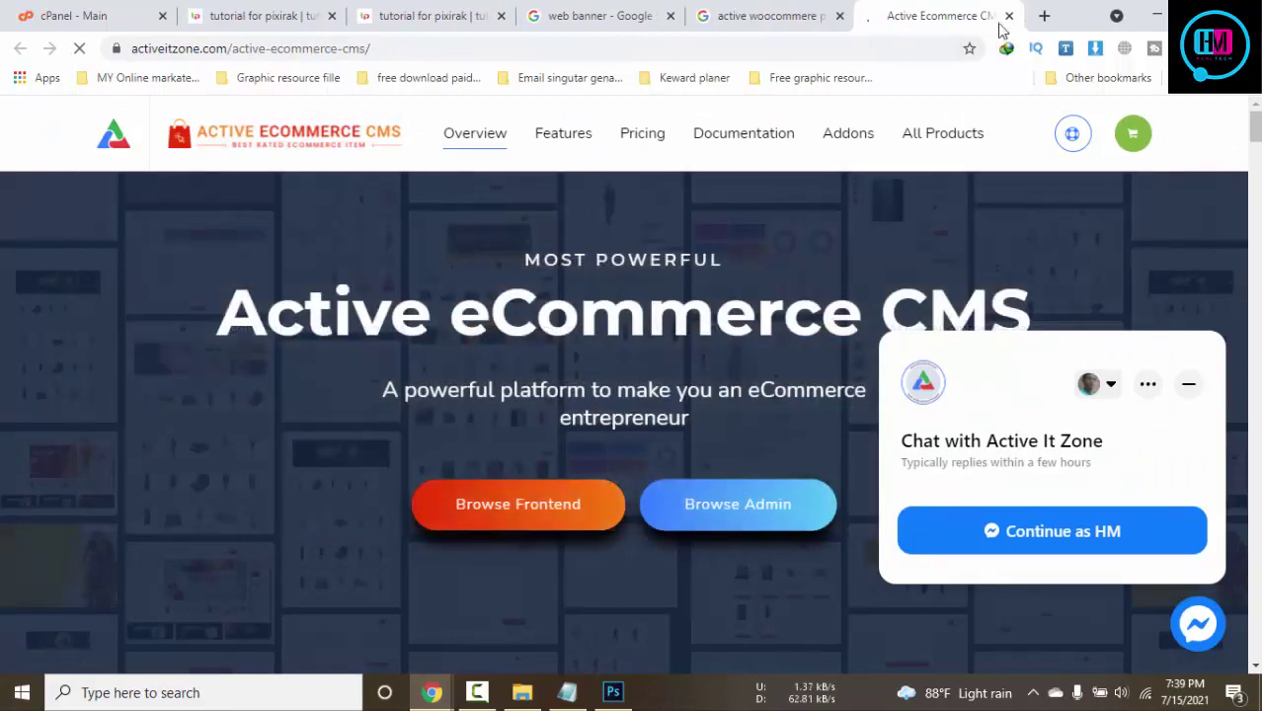
{"action": "left_click", "coordinate": [1010, 16]}
{"action": "left_click", "coordinate": [1010, 16]}
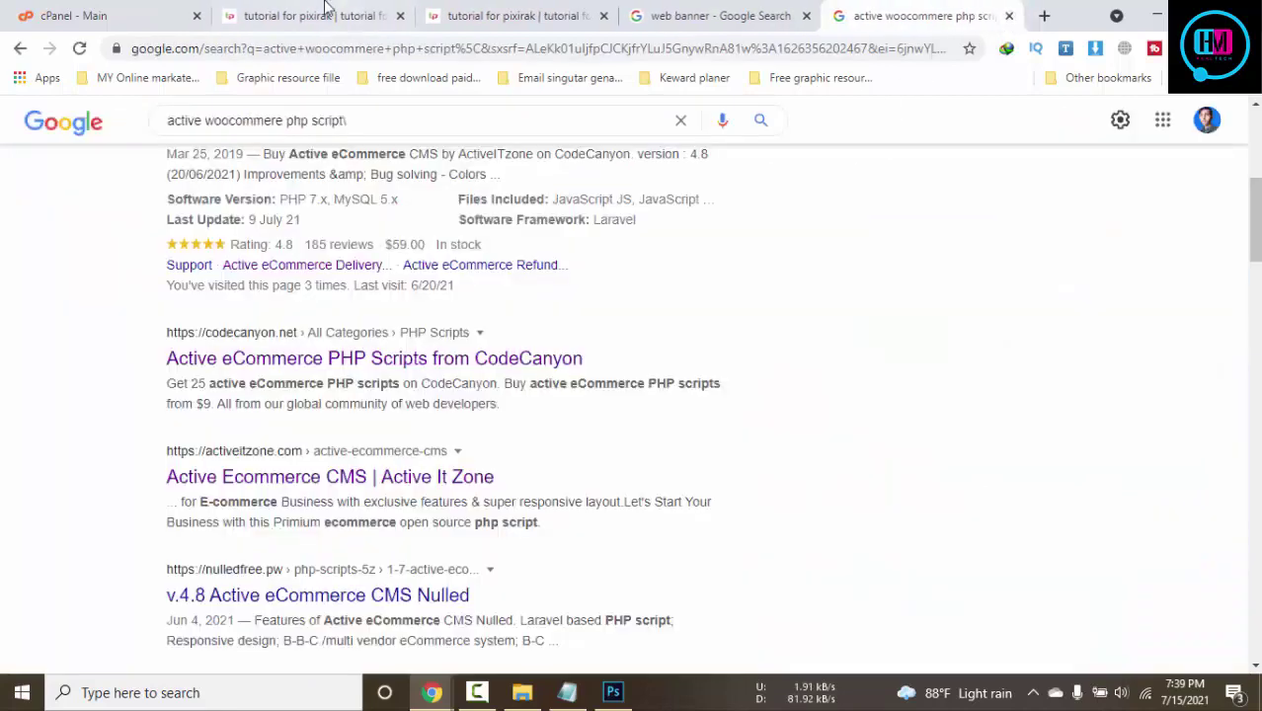
{"action": "left_click", "coordinate": [326, 14]}
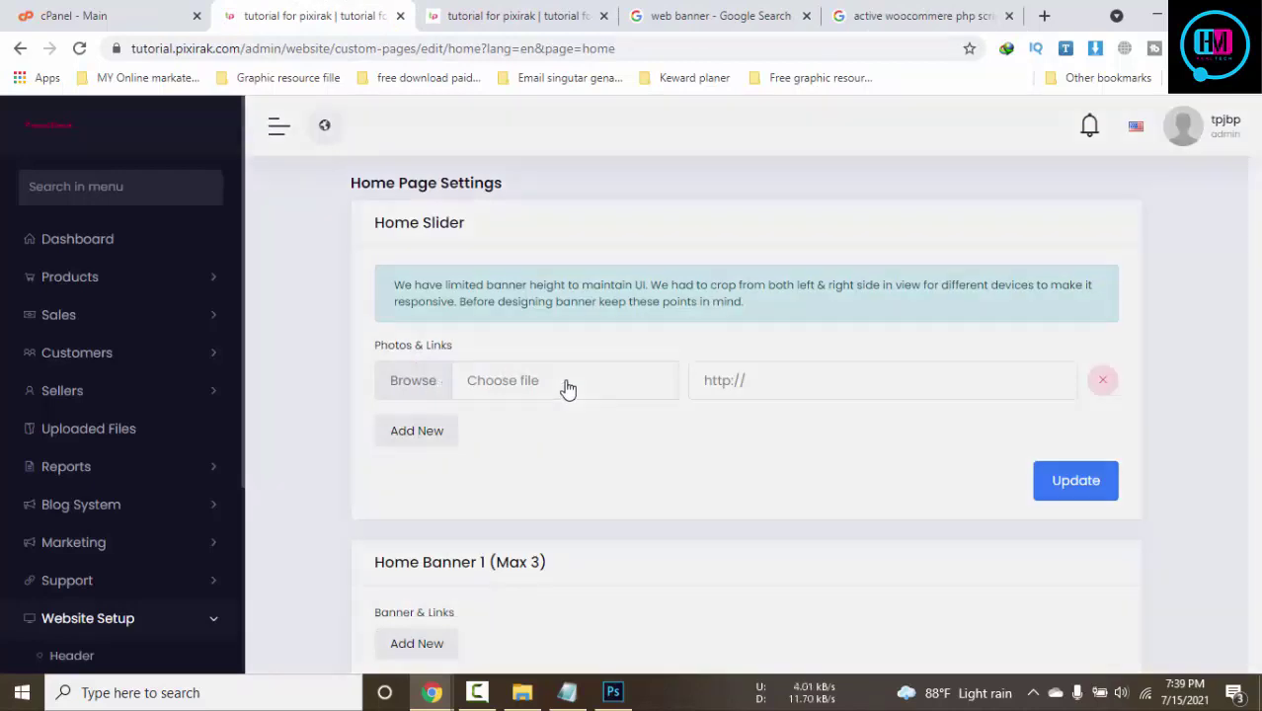
Upload 1.jpg and 2.jpg from the Desktop to the media library
{"action": "left_click", "coordinate": [568, 384]}
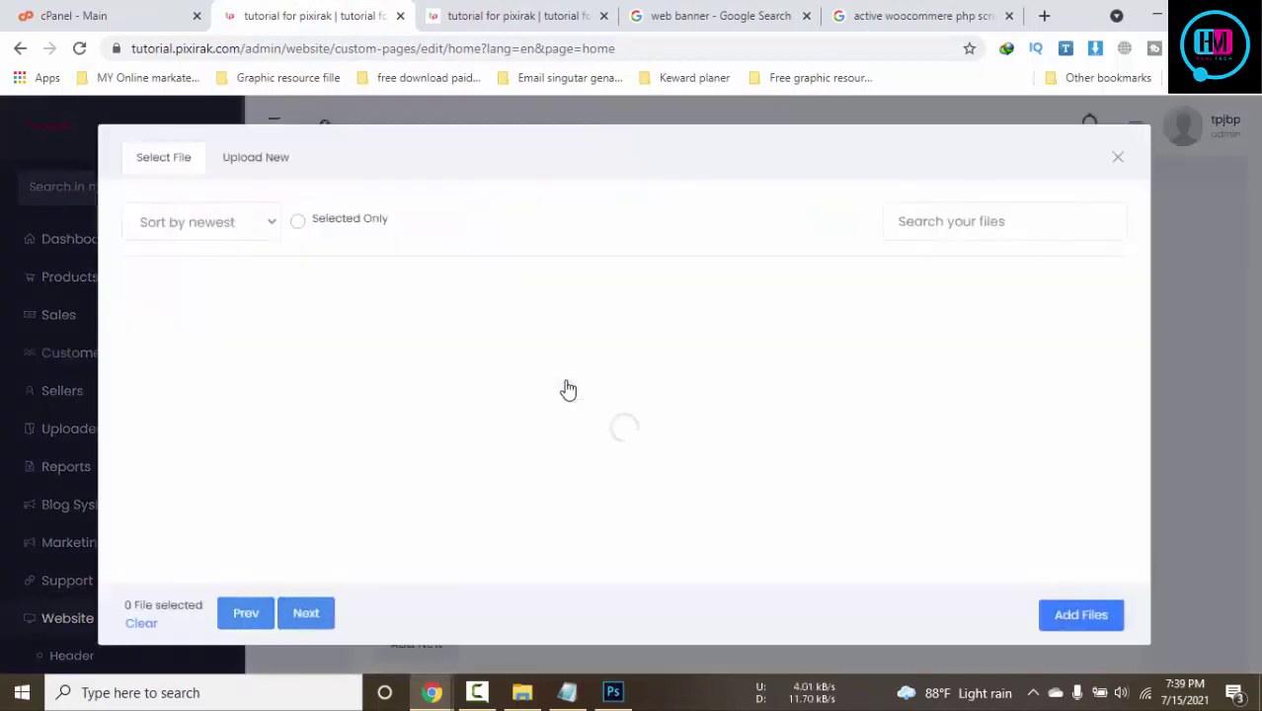
{"action": "left_click", "coordinate": [279, 161]}
{"action": "left_click", "coordinate": [755, 385]}
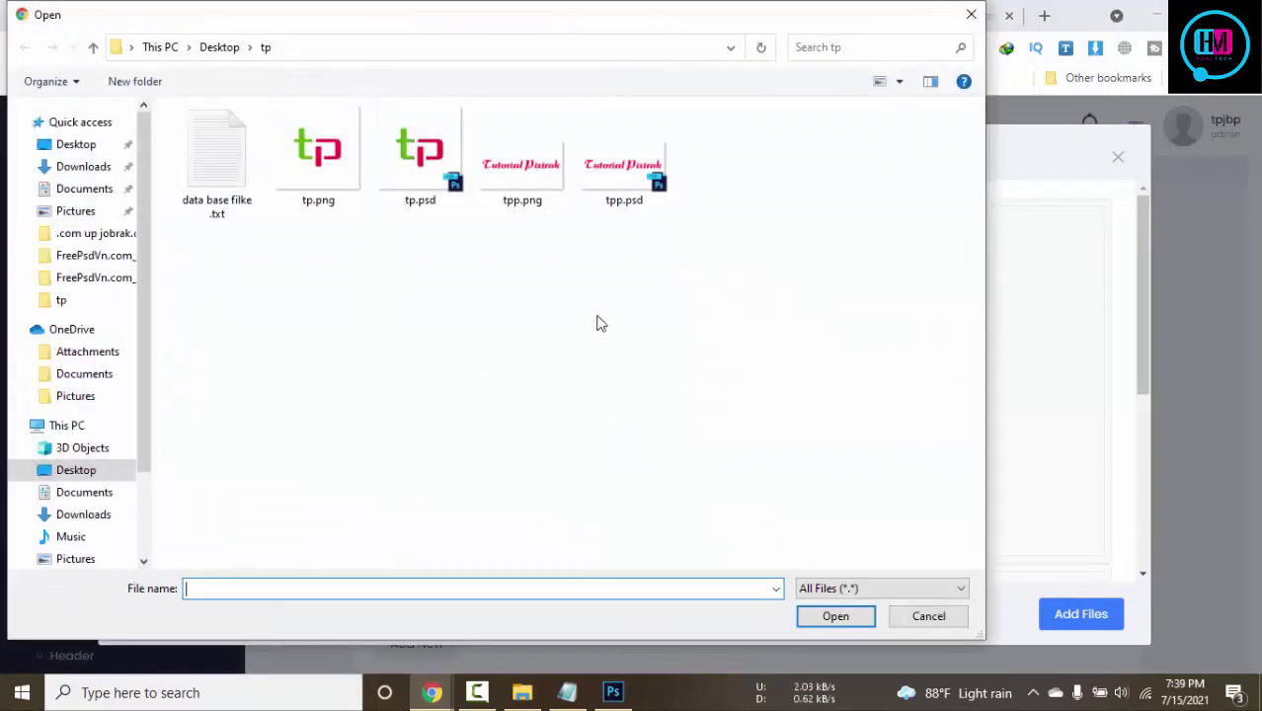
{"action": "left_click", "coordinate": [74, 144]}
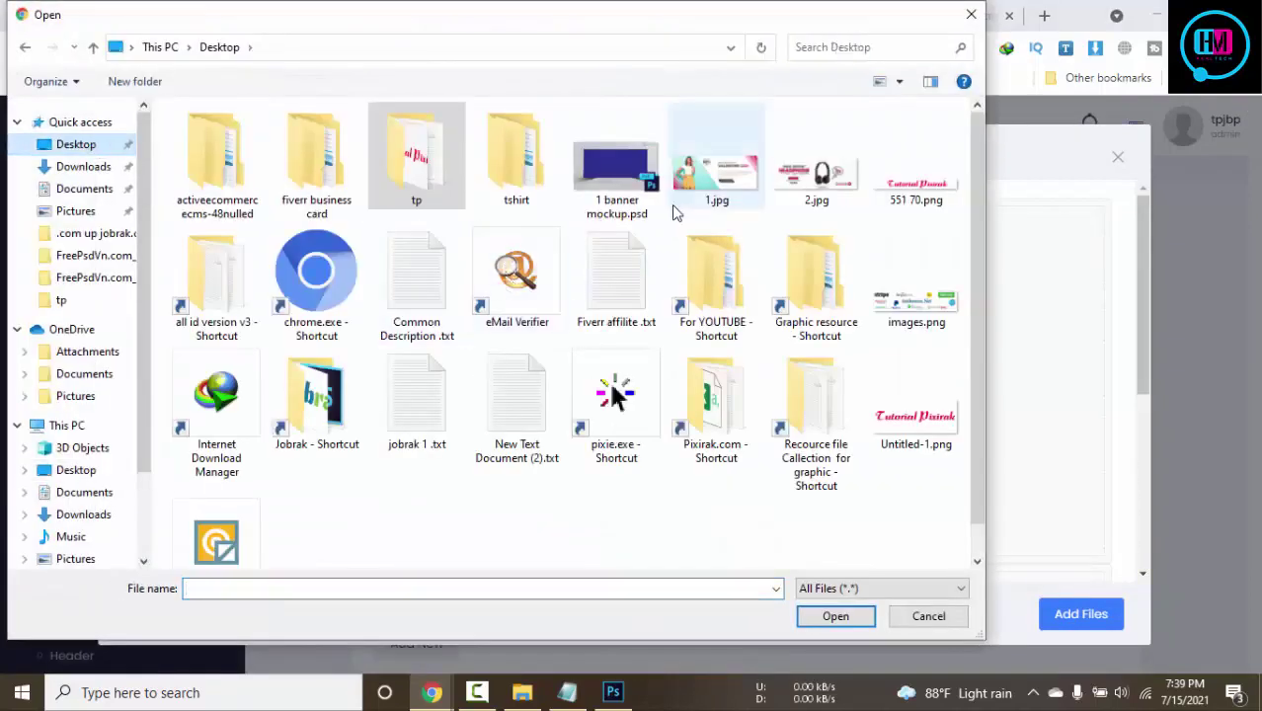
{"action": "left_click", "coordinate": [717, 175]}
{"action": "left_click", "coordinate": [816, 176], "text": "ctrl"}
{"action": "left_click", "coordinate": [825, 616]}
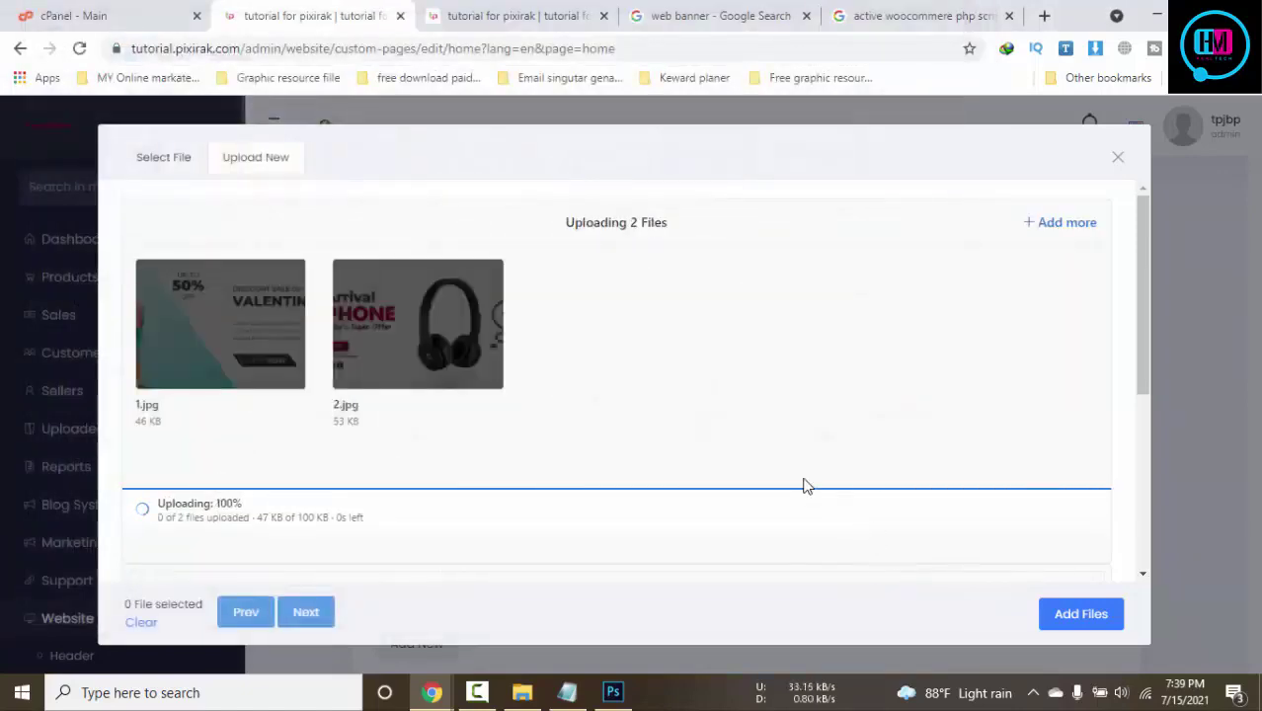
Check the uploaded files list, select 1.jpg, and close the file picker
{"action": "left_click", "coordinate": [173, 163]}
{"action": "left_click", "coordinate": [254, 355]}
{"action": "left_click", "coordinate": [374, 360]}
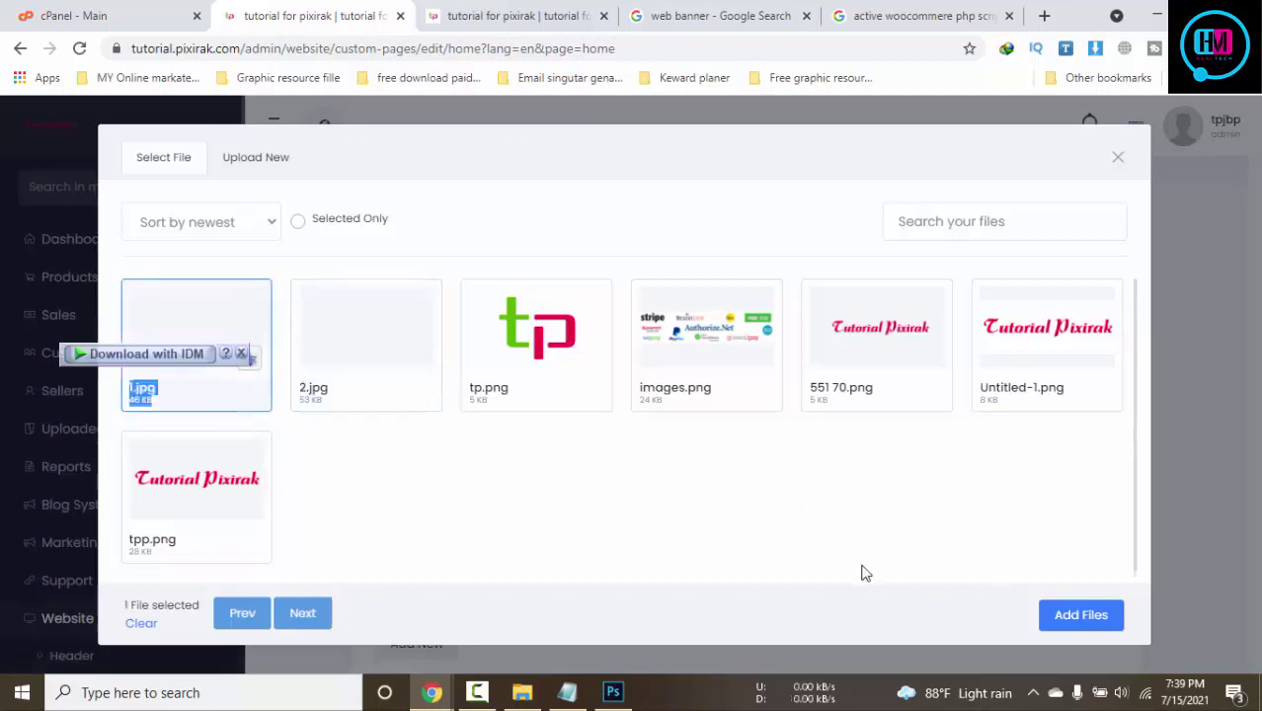
{"action": "left_click", "coordinate": [1081, 614]}
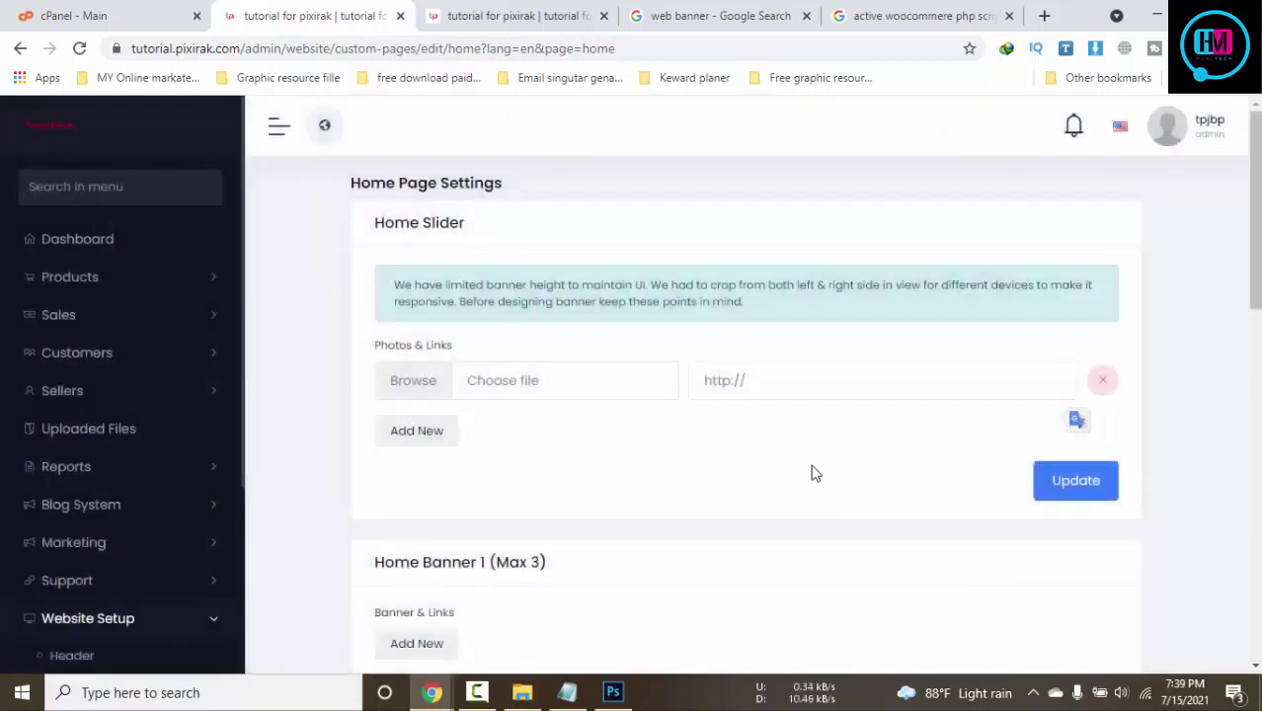
Set the two home slider rows to 1.jpg and 2.jpg, save, and reload the storefront
{"action": "left_click", "coordinate": [431, 428]}
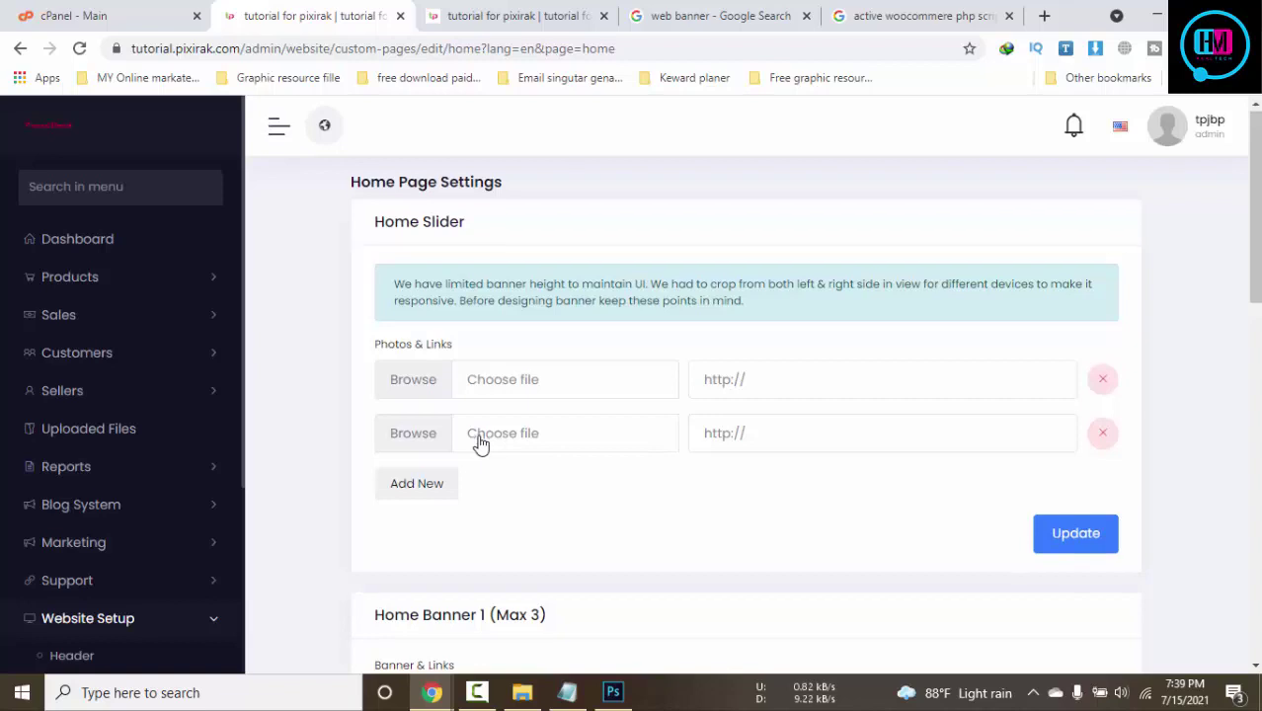
{"action": "scroll", "coordinate": [481, 443], "scroll_direction": "down", "scroll_amount": 1}
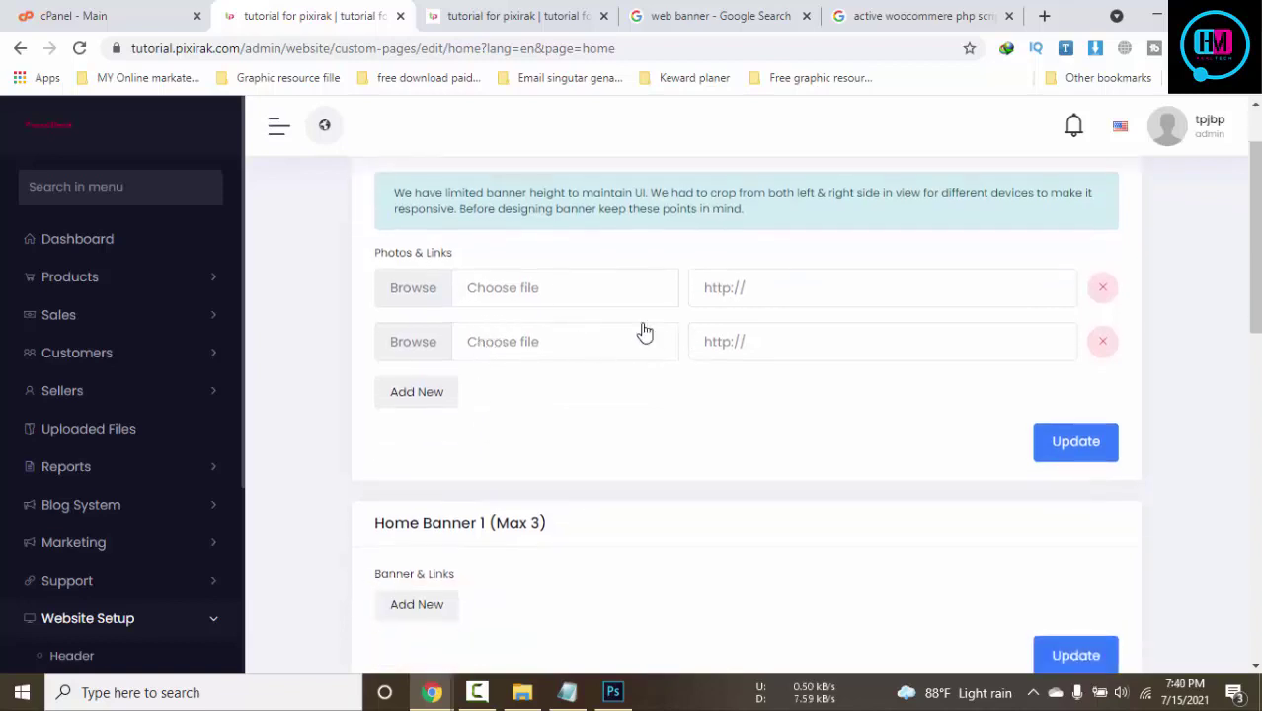
{"action": "left_click", "coordinate": [558, 301]}
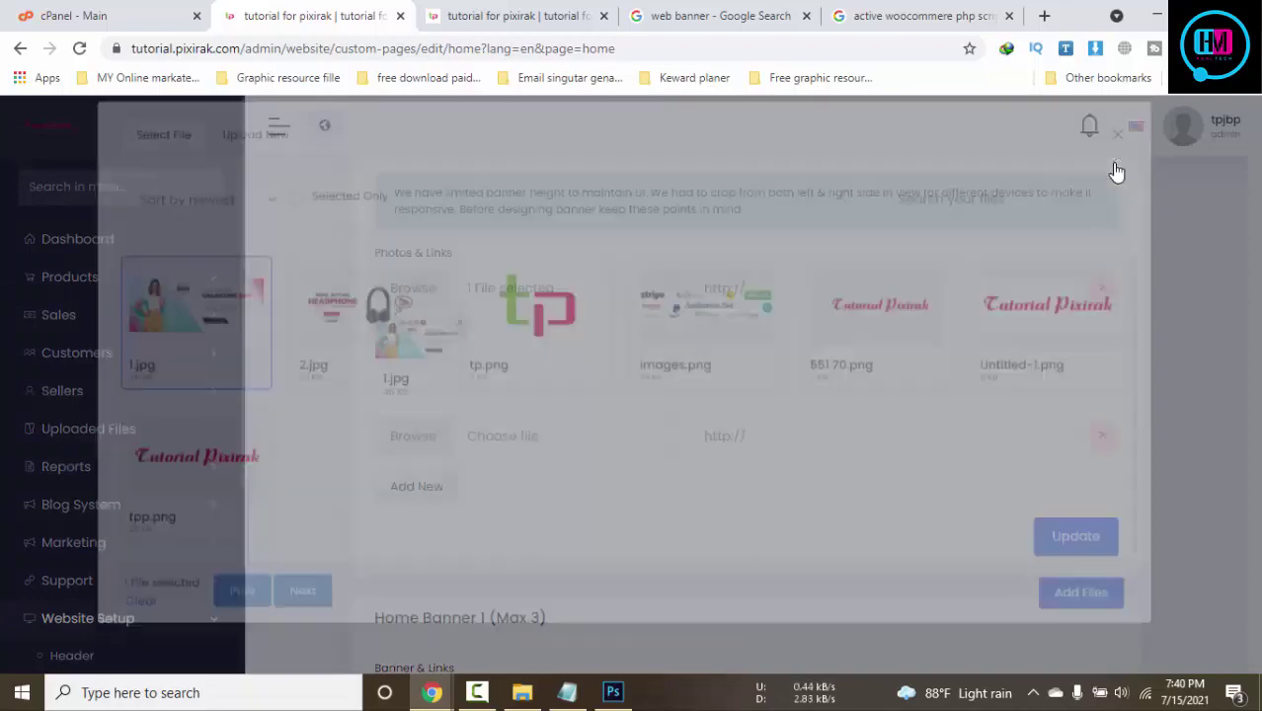
{"action": "left_click", "coordinate": [1118, 159]}
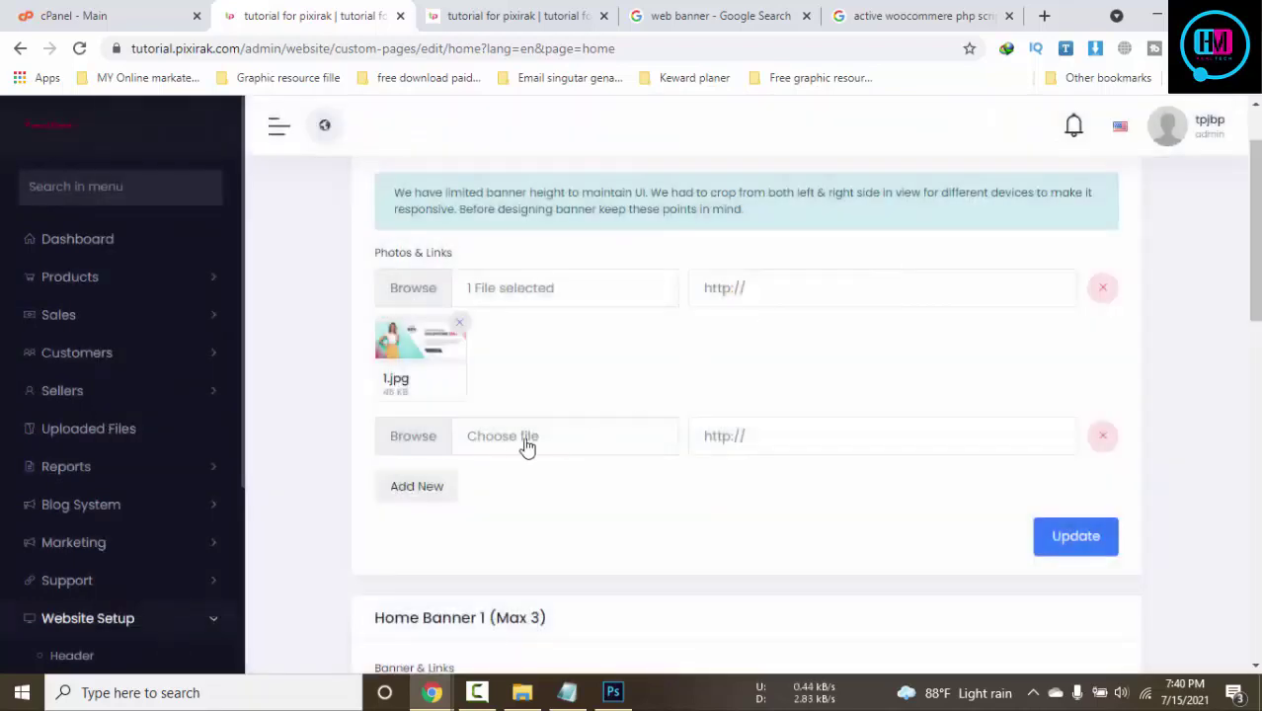
{"action": "left_click", "coordinate": [513, 447]}
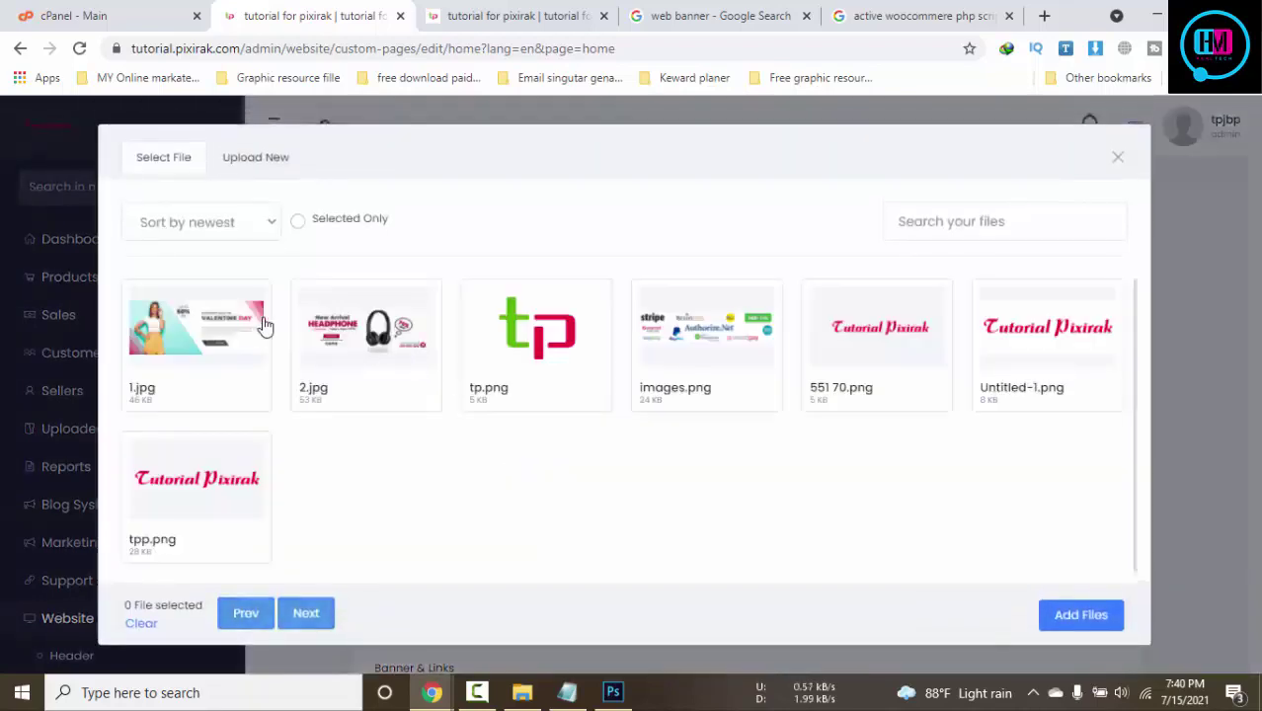
{"action": "left_click", "coordinate": [332, 339]}
{"action": "left_click", "coordinate": [1096, 620]}
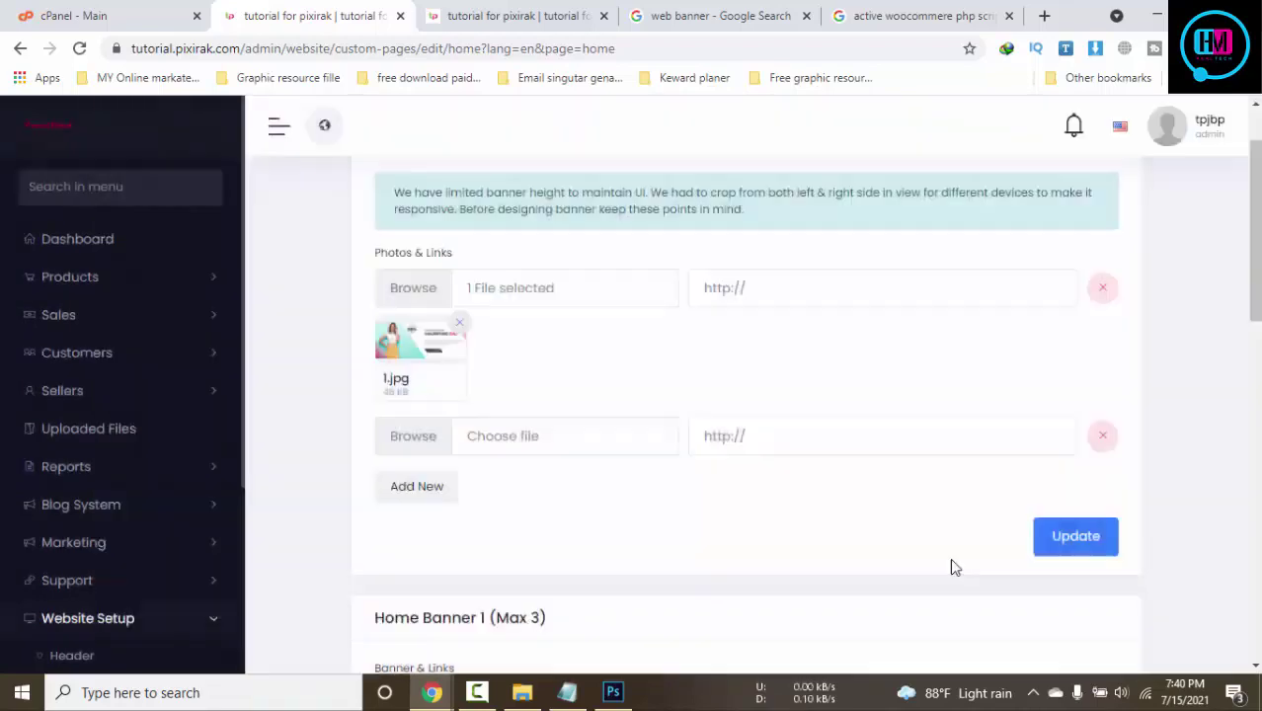
{"action": "scroll", "coordinate": [954, 566], "scroll_direction": "down", "scroll_amount": 1}
{"action": "left_click", "coordinate": [1094, 451]}
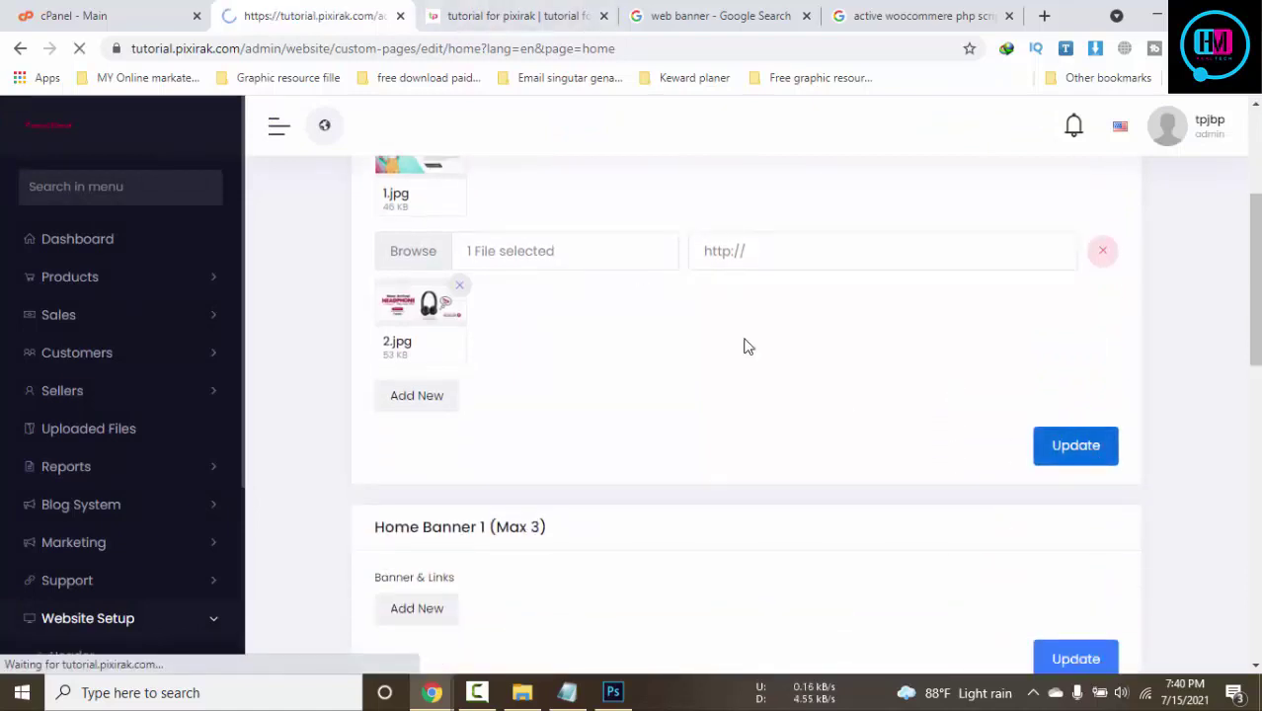
{"action": "left_click", "coordinate": [490, 12]}
{"action": "key", "text": "F5"}
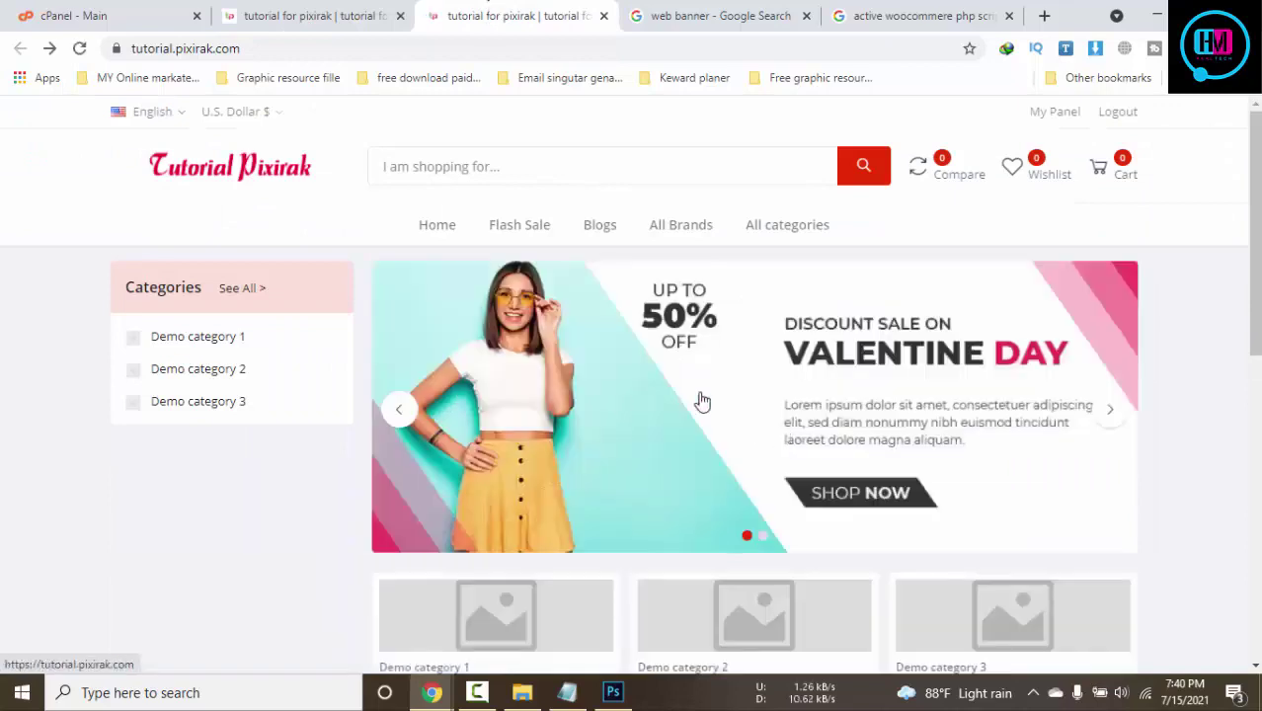
Advance the storefront slider to the headphone banner, then scroll the admin settings to Home Banner 1
{"action": "left_click", "coordinate": [1102, 408]}
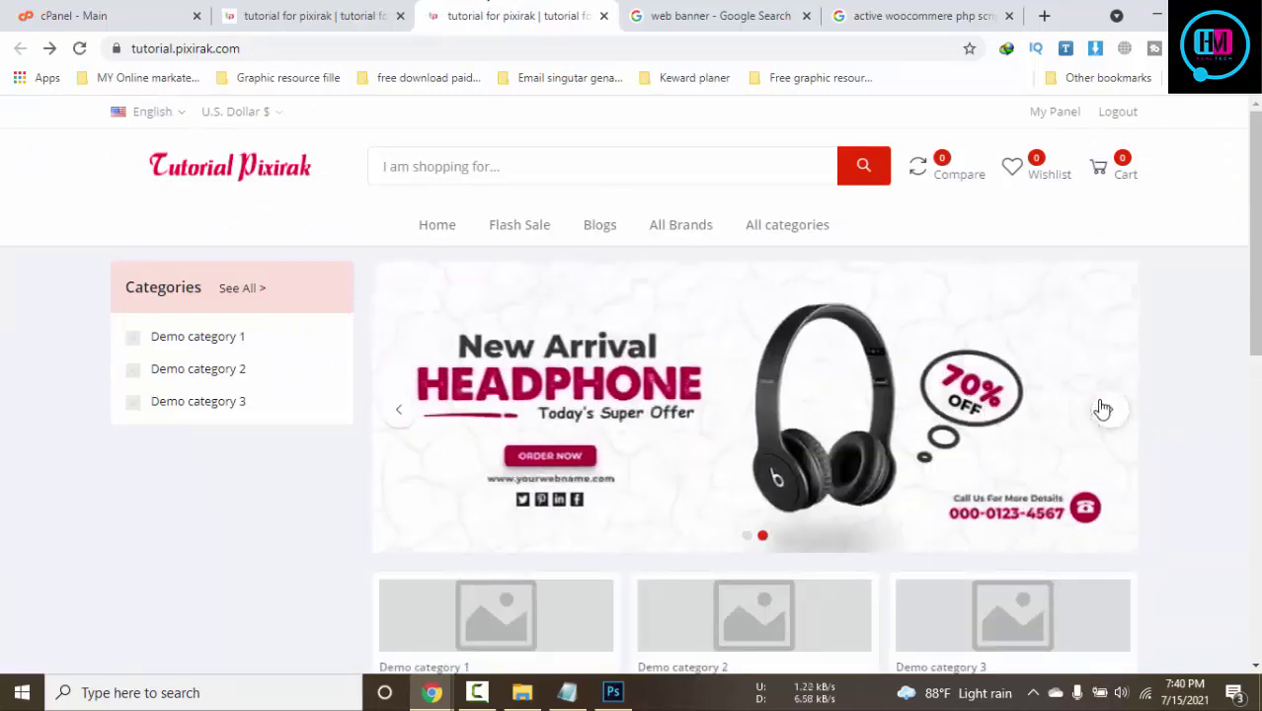
{"action": "left_click", "coordinate": [371, 8]}
{"action": "scroll", "coordinate": [825, 432], "scroll_direction": "down", "scroll_amount": 5}
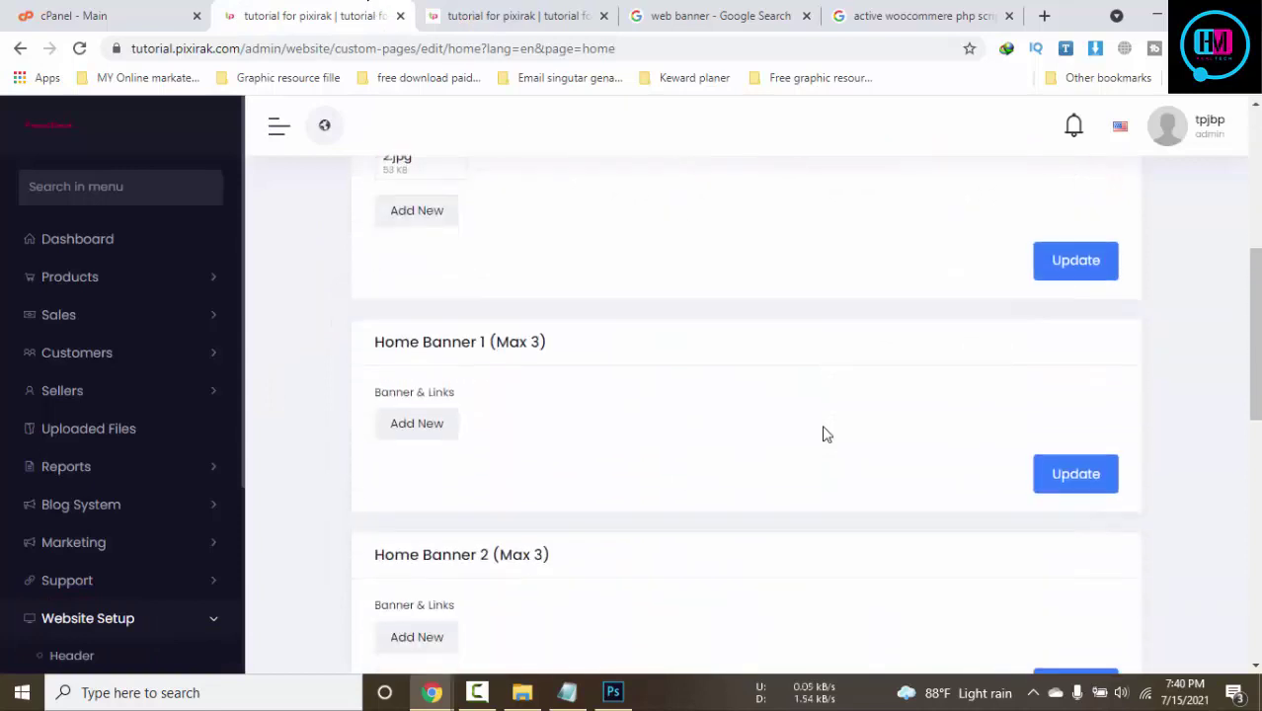
{"action": "scroll", "coordinate": [544, 446], "scroll_direction": "down", "scroll_amount": 3}
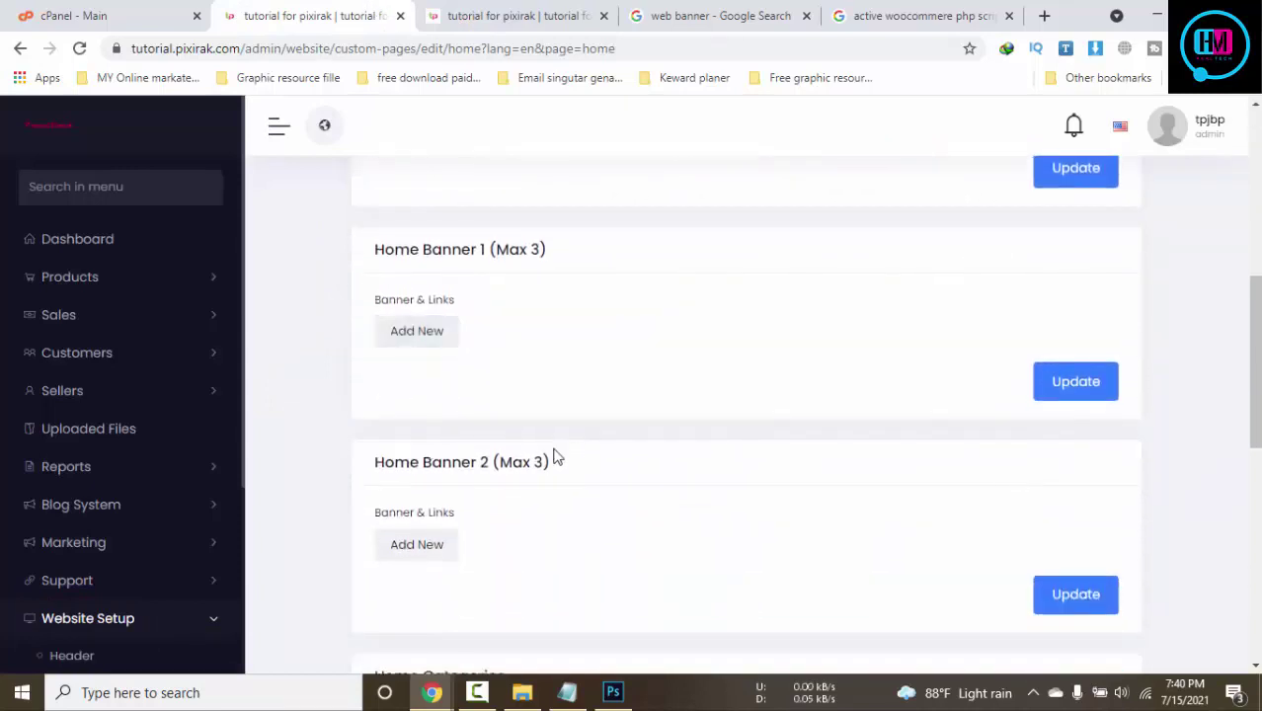
{"action": "scroll", "coordinate": [548, 249], "scroll_direction": "up", "scroll_amount": 4}
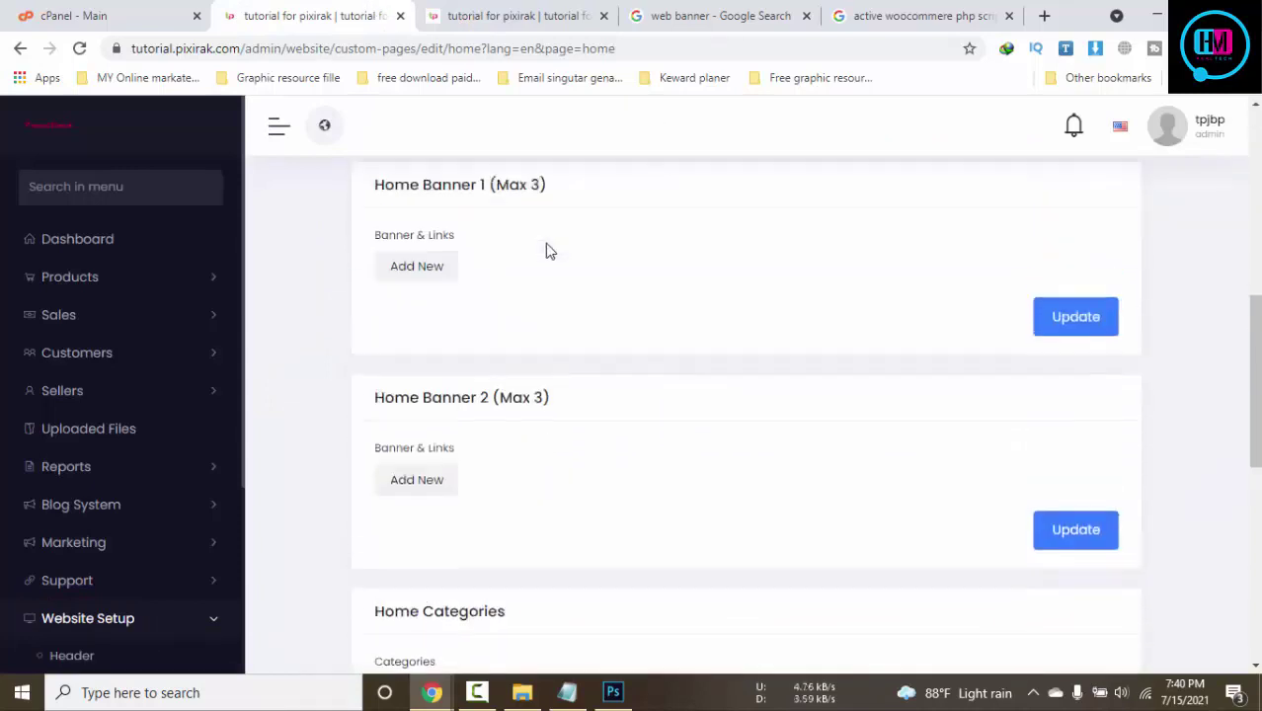
{"action": "scroll", "coordinate": [550, 251], "scroll_direction": "up", "scroll_amount": 3}
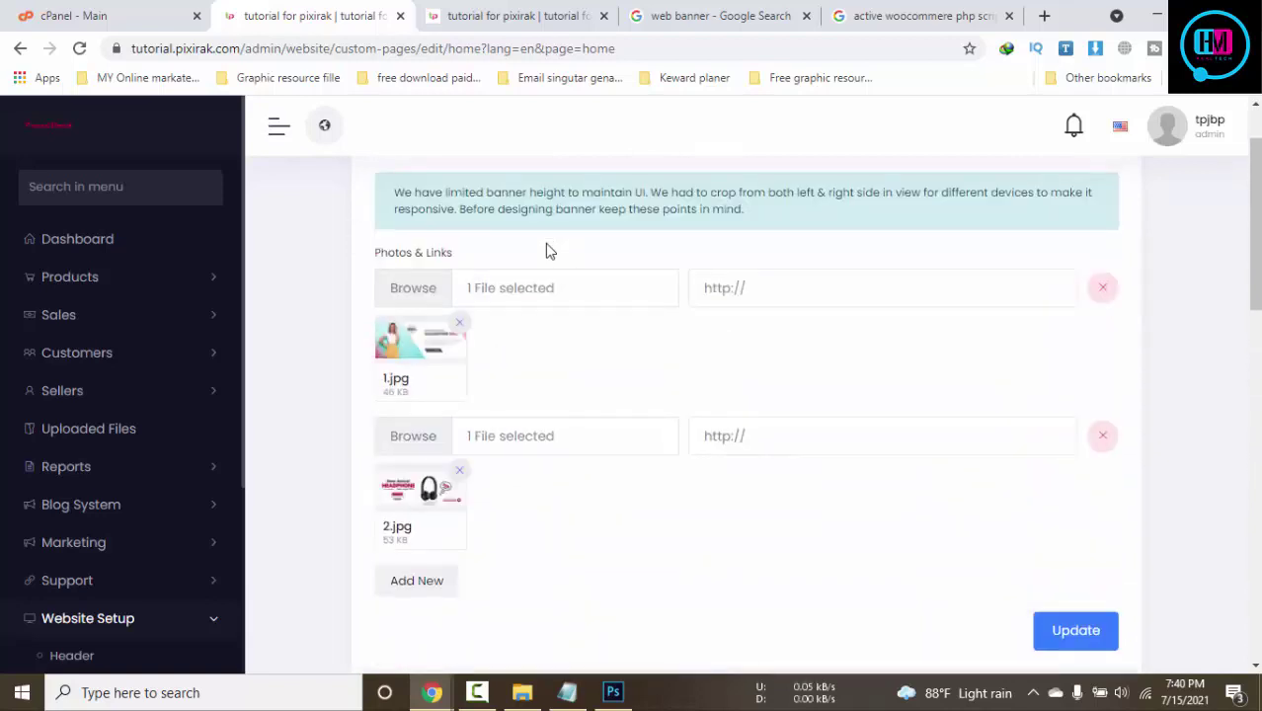
{"action": "scroll", "coordinate": [641, 394], "scroll_direction": "down", "scroll_amount": 4}
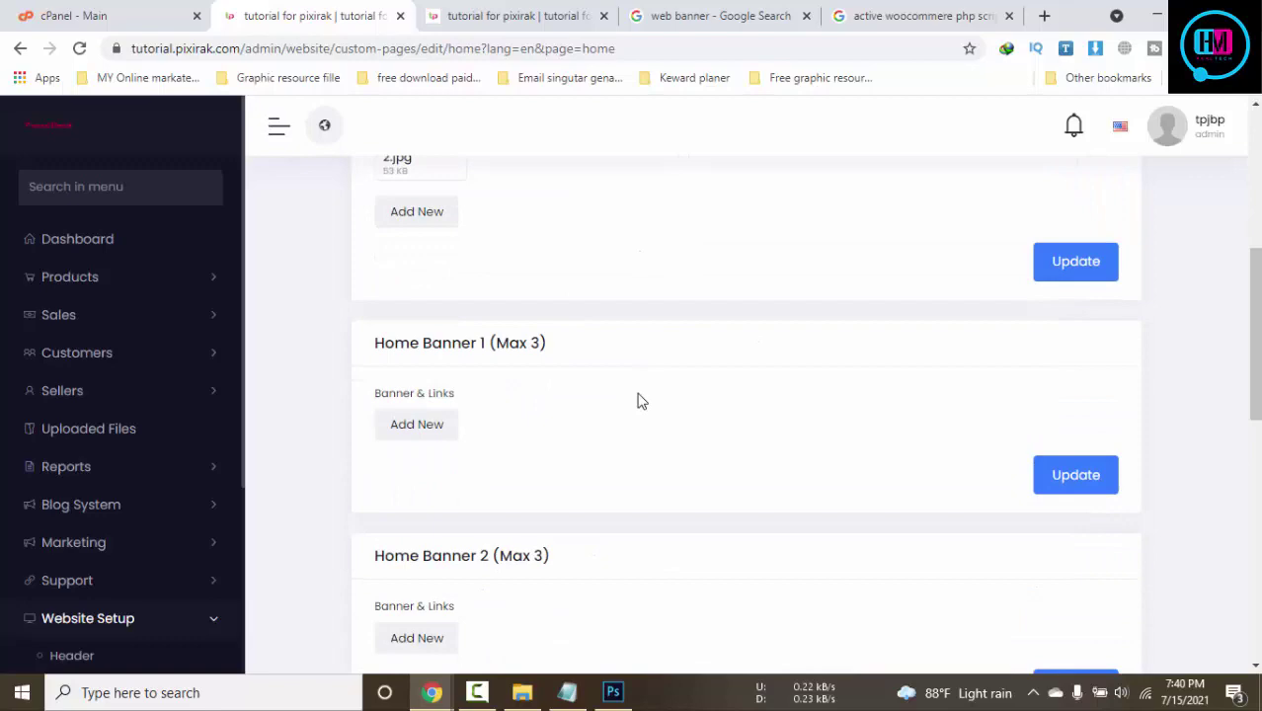
Give Home Banner 1 a first image of 1.jpg and add two more image rows
{"action": "left_click", "coordinate": [410, 426]}
{"action": "left_click", "coordinate": [512, 434]}
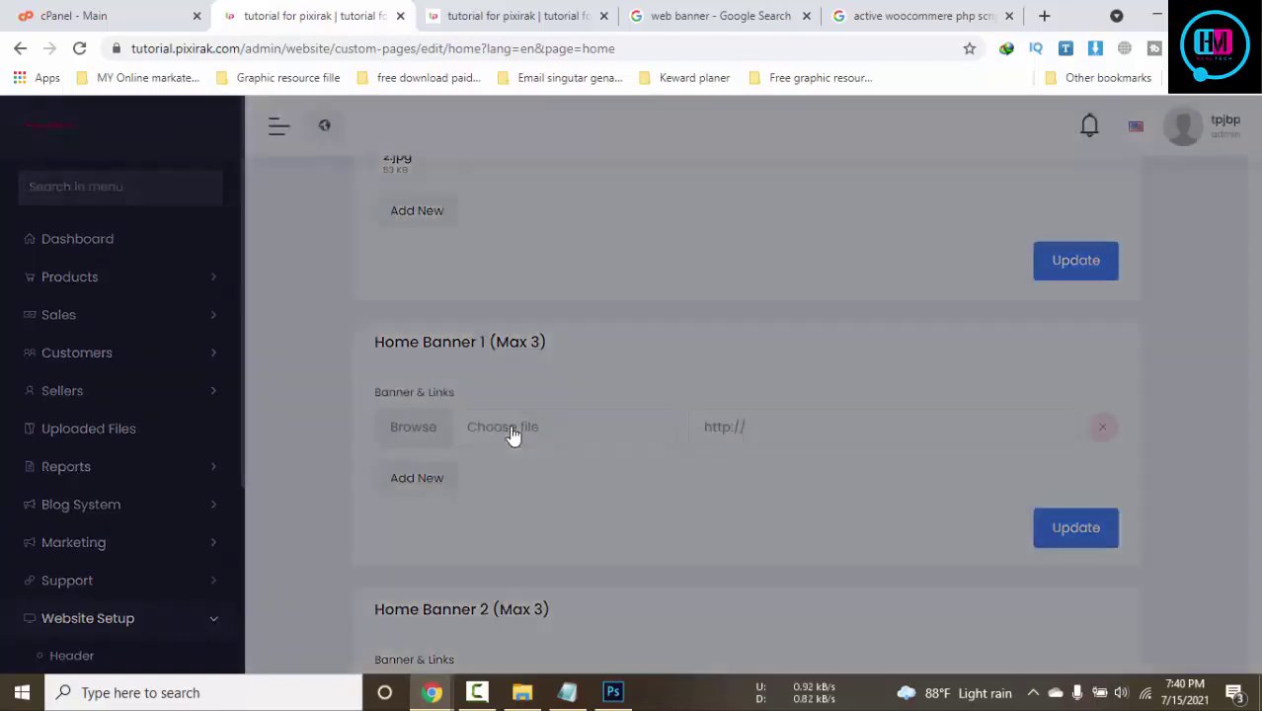
{"action": "left_click", "coordinate": [226, 344]}
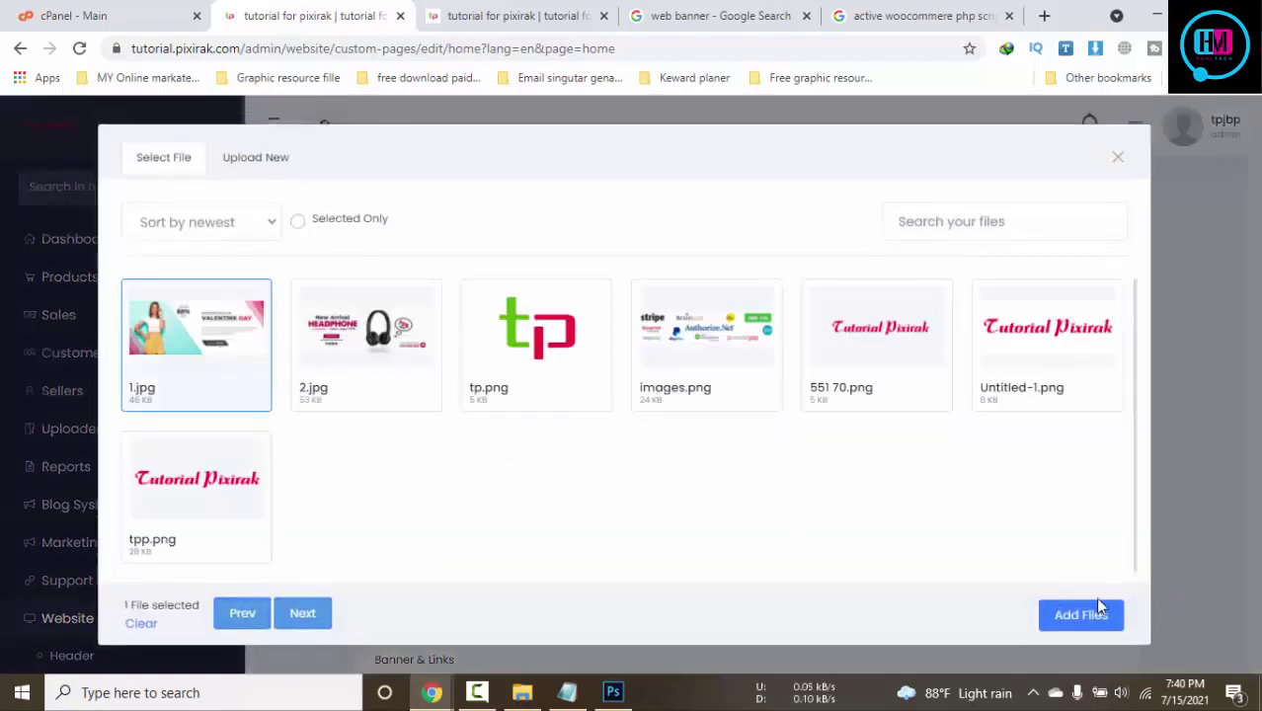
{"action": "left_click", "coordinate": [1096, 614]}
{"action": "left_click", "coordinate": [428, 574]}
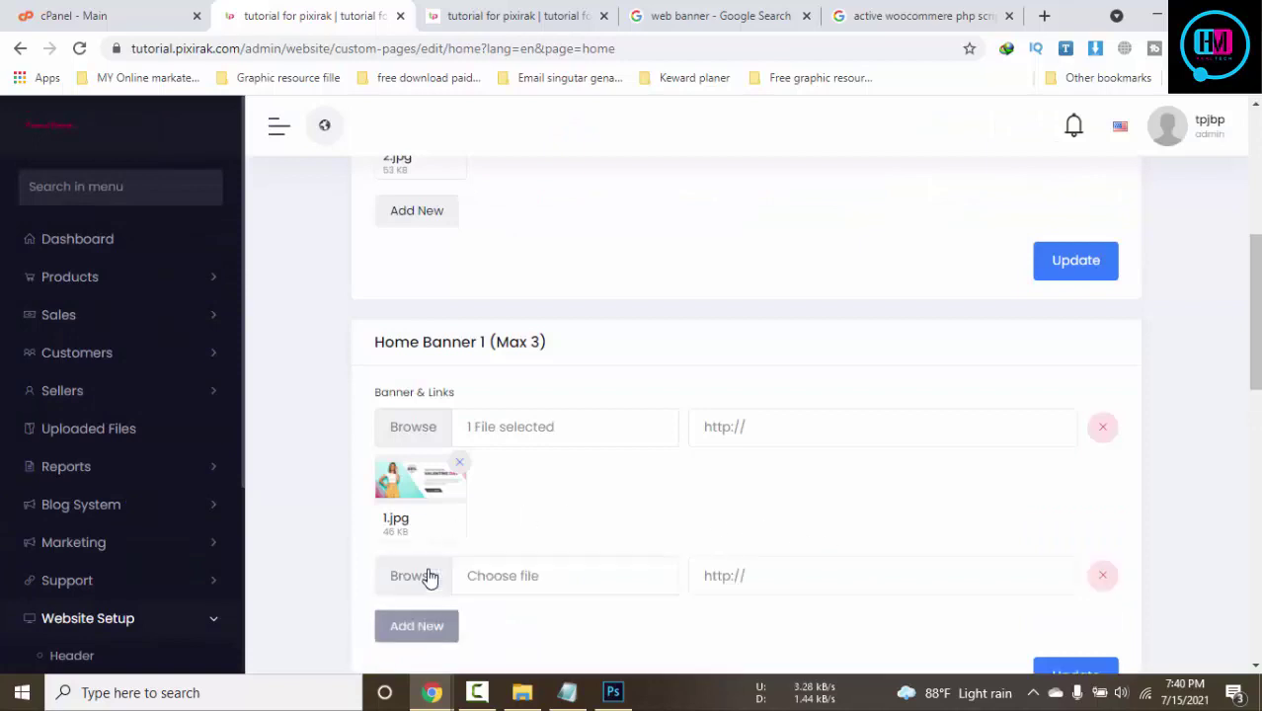
{"action": "left_click", "coordinate": [423, 628]}
Assign 2.jpg and 1.jpg to the second and third Home Banner 1 rows and save
{"action": "scroll", "coordinate": [516, 405], "scroll_direction": "down", "scroll_amount": 2}
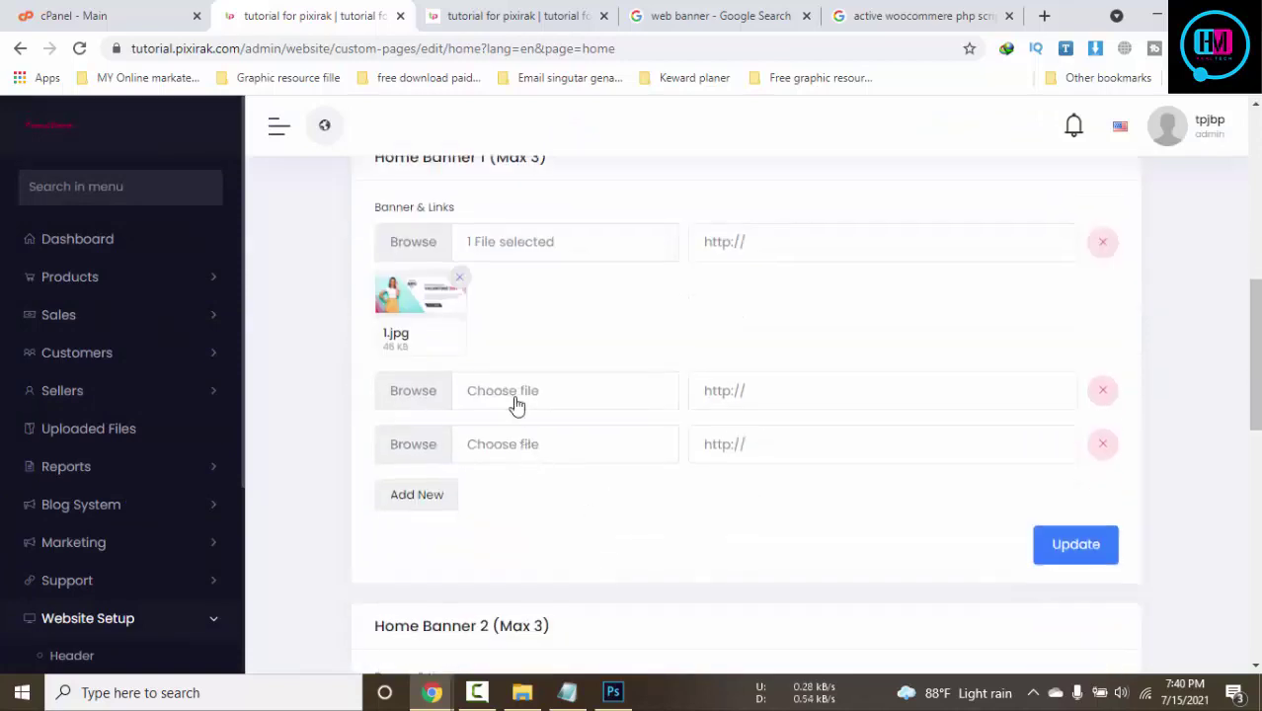
{"action": "left_click", "coordinate": [509, 394]}
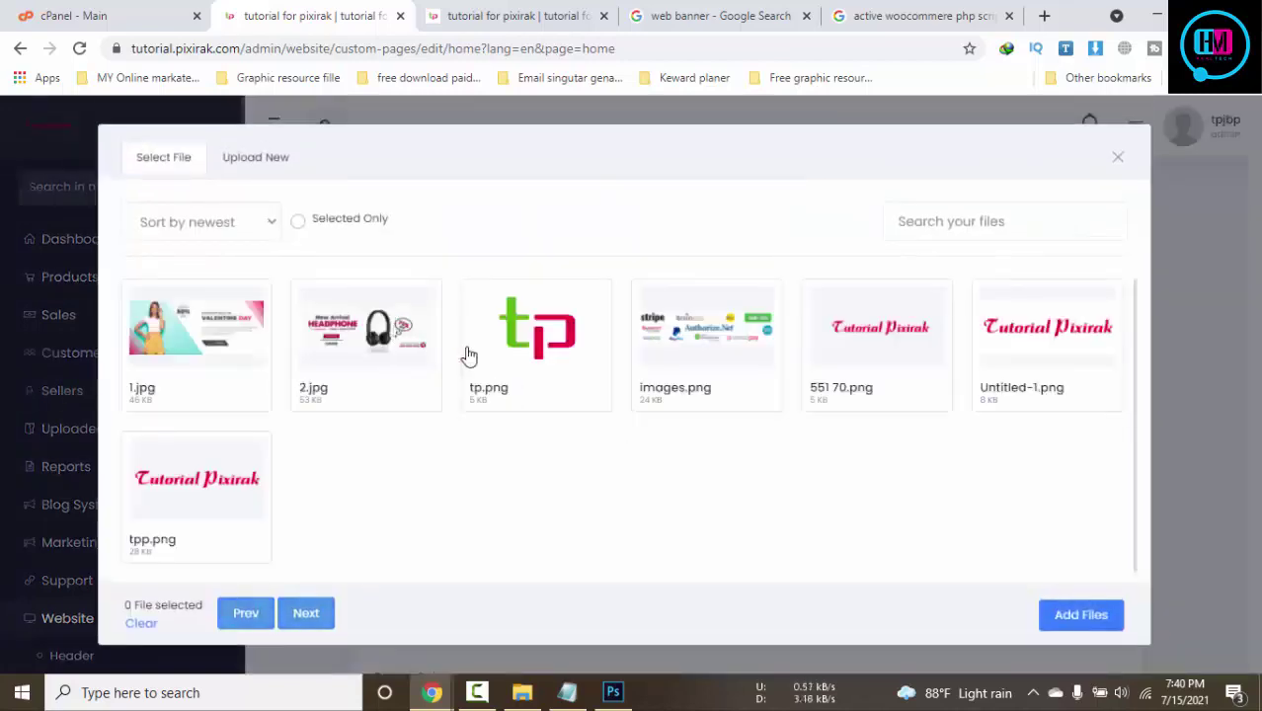
{"action": "left_click", "coordinate": [365, 336]}
{"action": "left_click", "coordinate": [1080, 614]}
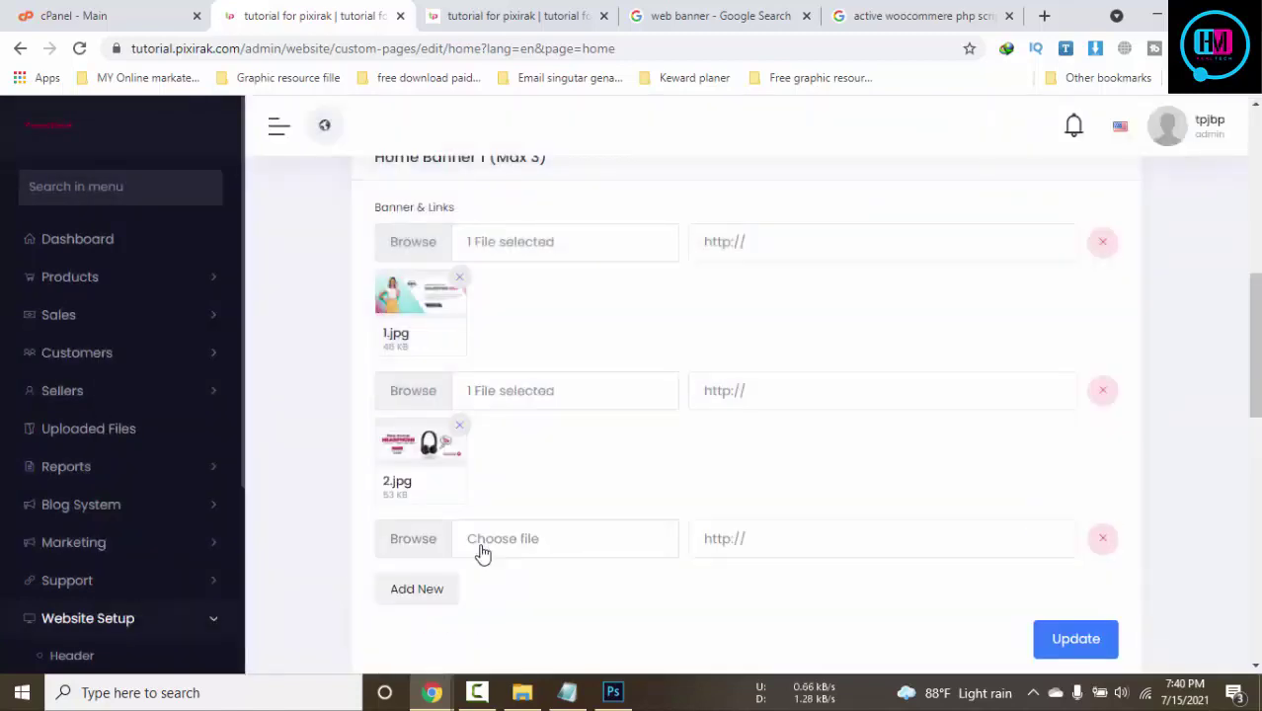
{"action": "left_click", "coordinate": [482, 549]}
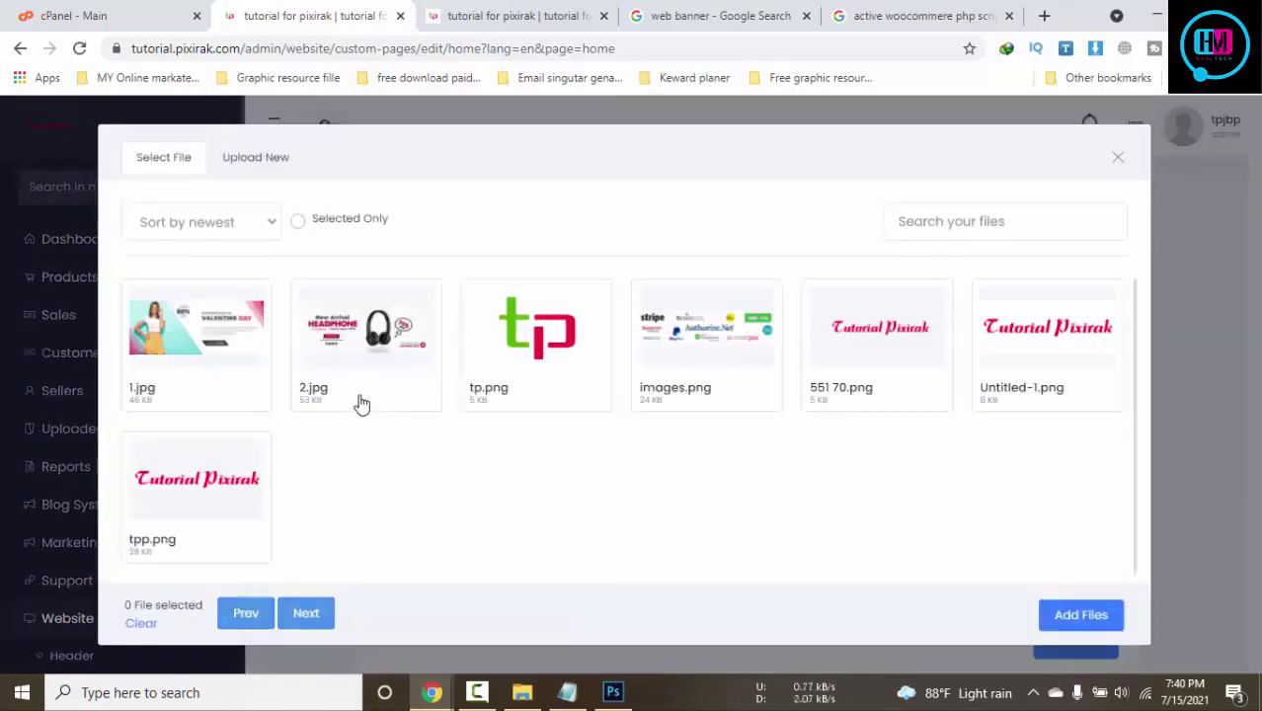
{"action": "left_click", "coordinate": [251, 361]}
{"action": "left_click", "coordinate": [1081, 614]}
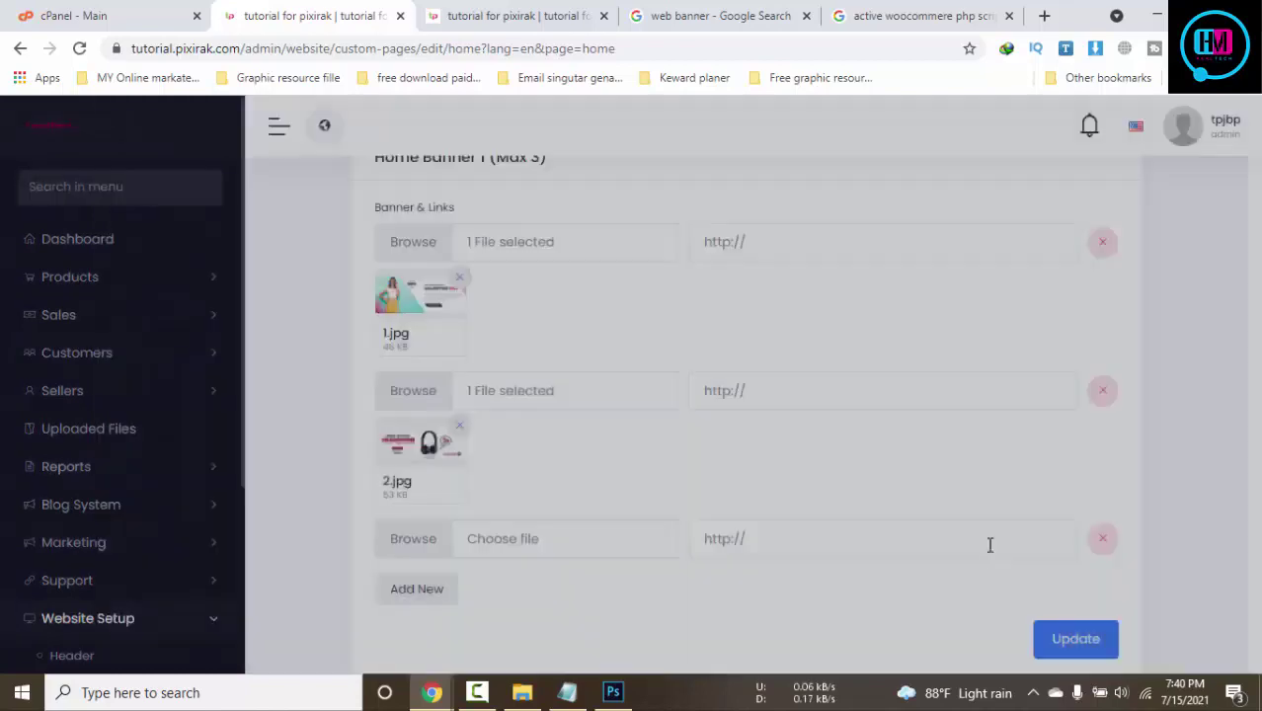
{"action": "scroll", "coordinate": [989, 544], "scroll_direction": "down", "scroll_amount": 3}
{"action": "left_click", "coordinate": [1077, 471]}
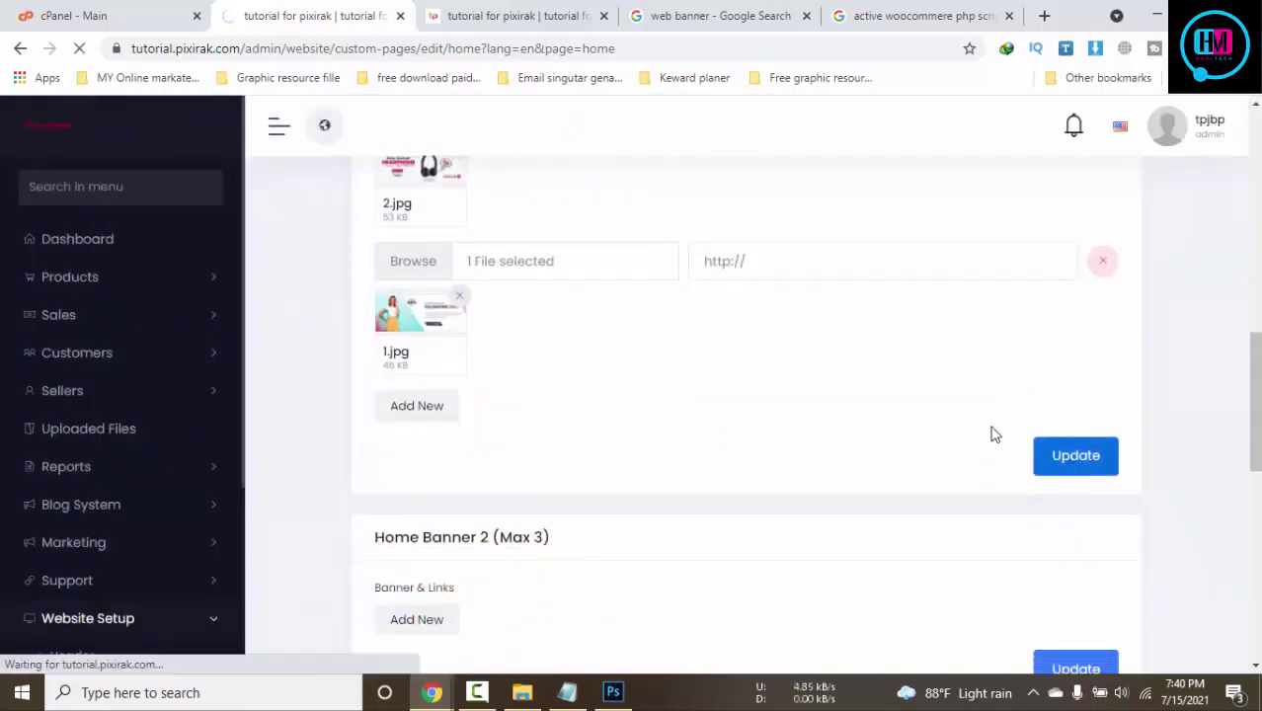
Check the three-banner row on the storefront, then go back to the admin settings
{"action": "left_click", "coordinate": [485, 5]}
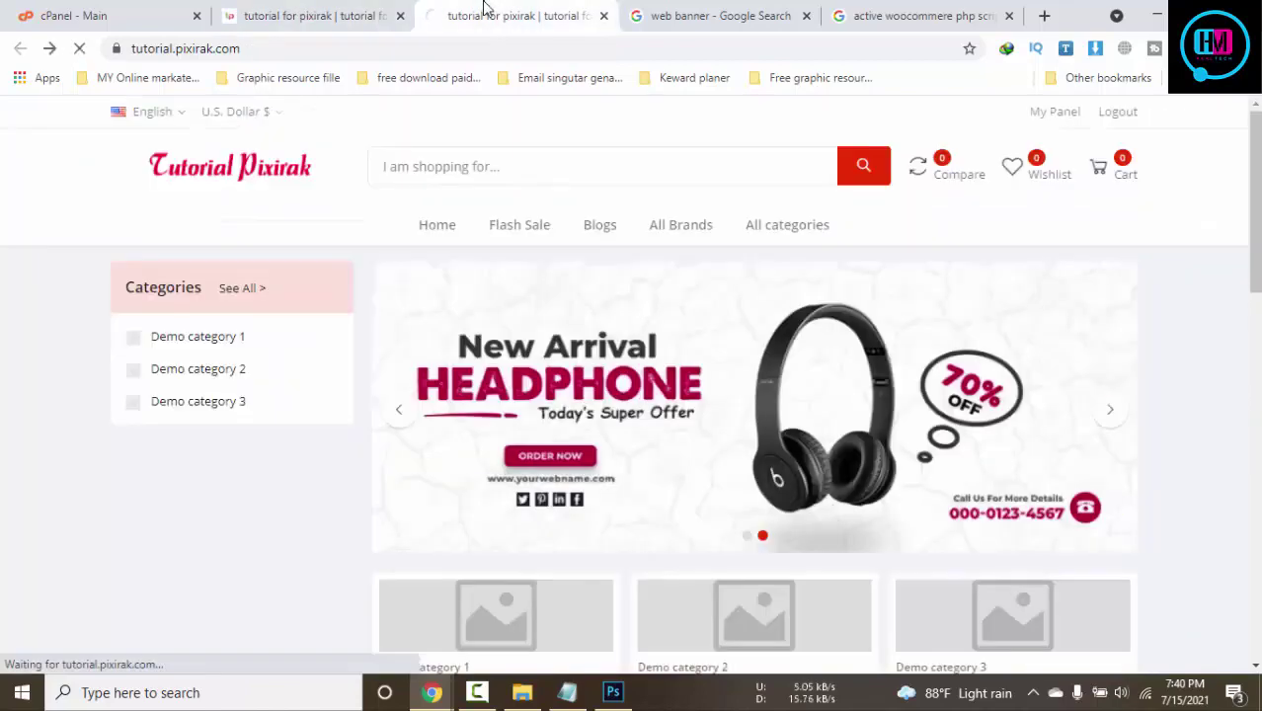
{"action": "scroll", "coordinate": [868, 443], "scroll_direction": "down", "scroll_amount": 2}
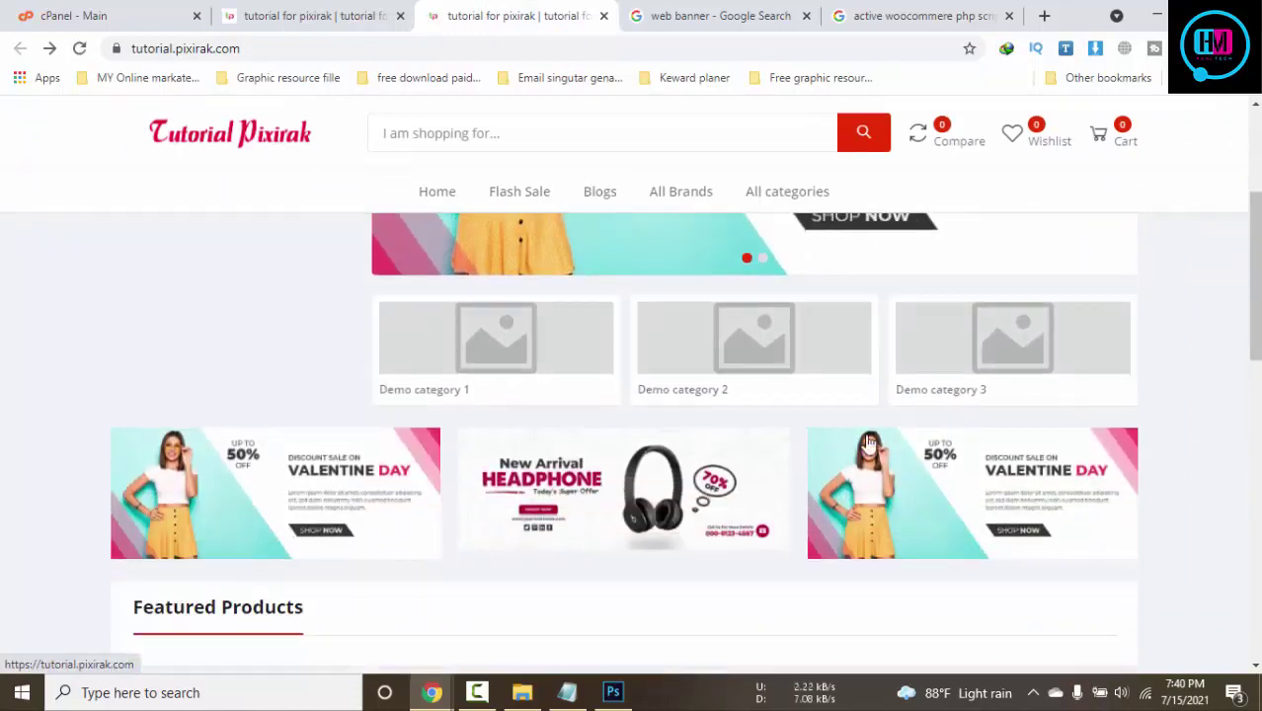
{"action": "scroll", "coordinate": [703, 507], "scroll_direction": "down", "scroll_amount": 2}
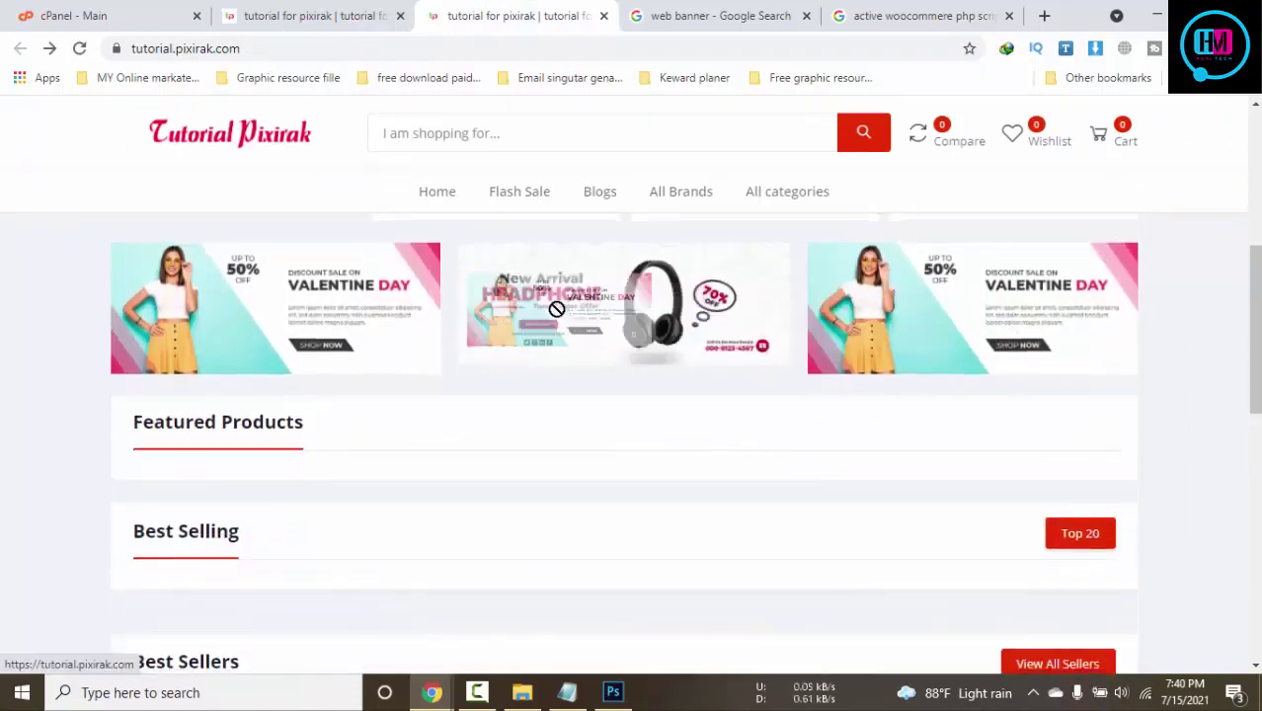
{"action": "scroll", "coordinate": [383, 455], "scroll_direction": "down", "scroll_amount": 2}
{"action": "left_click", "coordinate": [308, 10]}
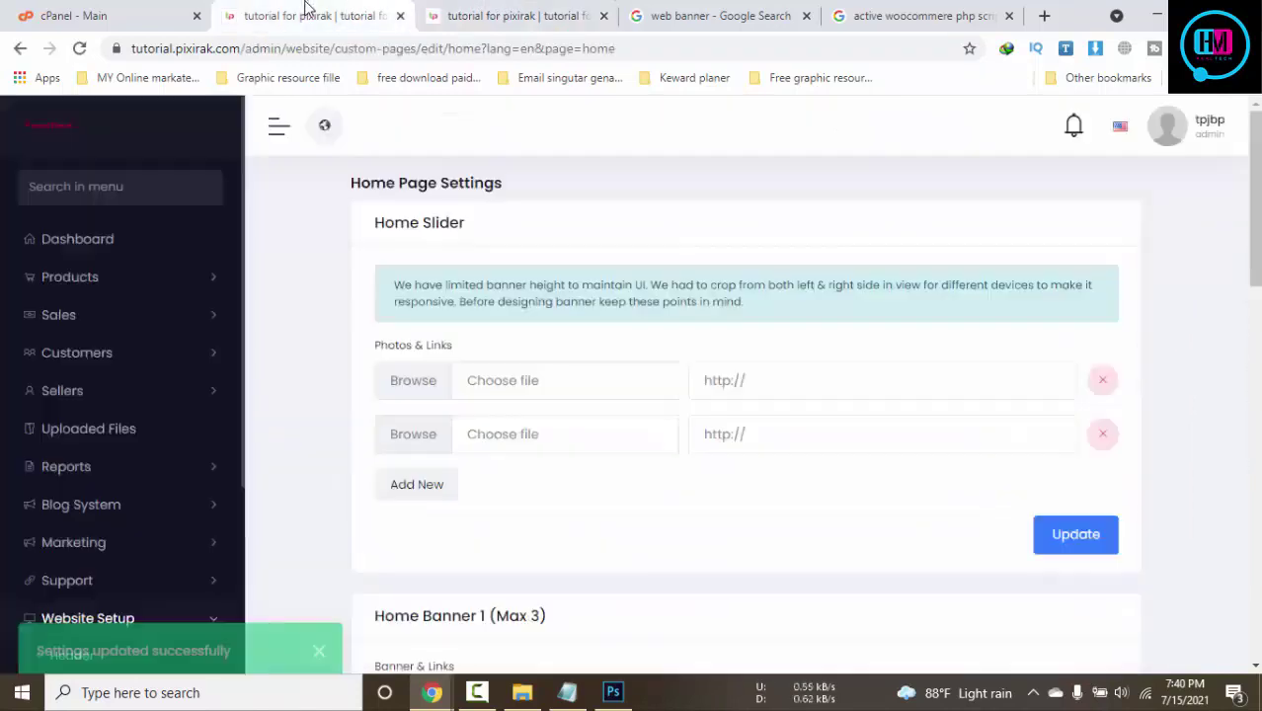
Add a Home Banner 2 image row holding 1.jpg
{"action": "scroll", "coordinate": [729, 469], "scroll_direction": "down", "scroll_amount": 8}
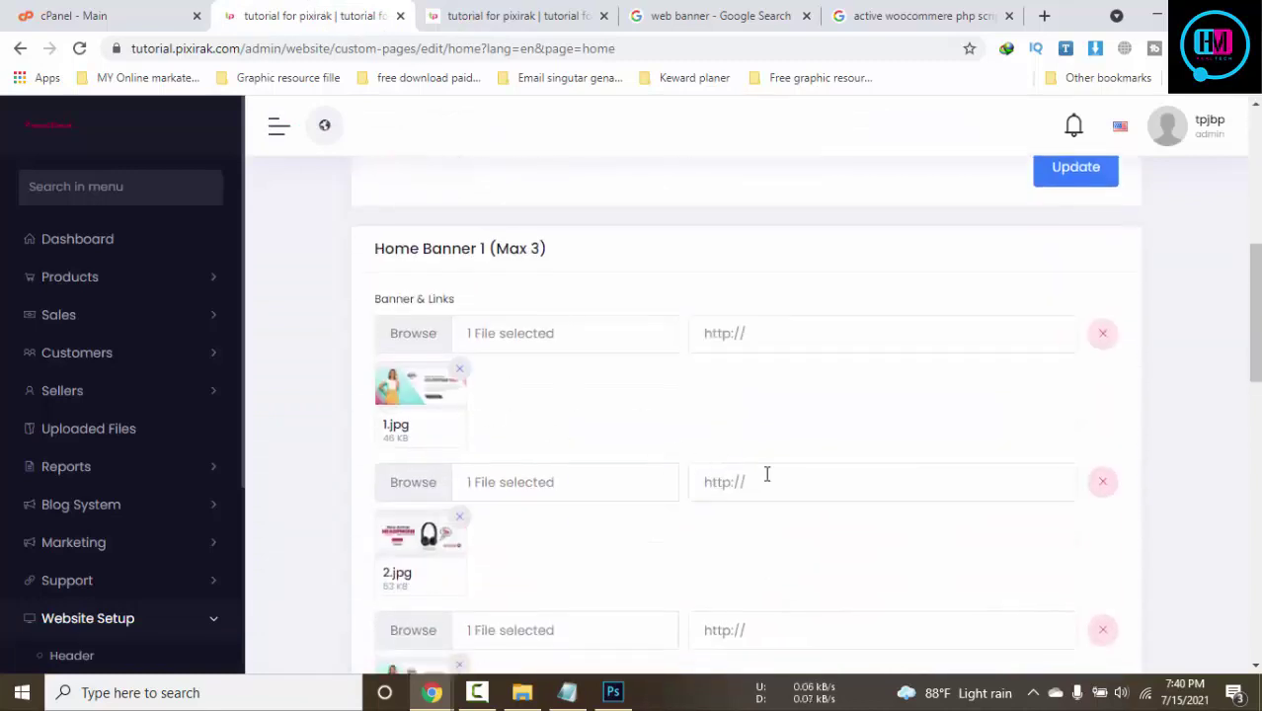
{"action": "scroll", "coordinate": [767, 474], "scroll_direction": "down", "scroll_amount": 3}
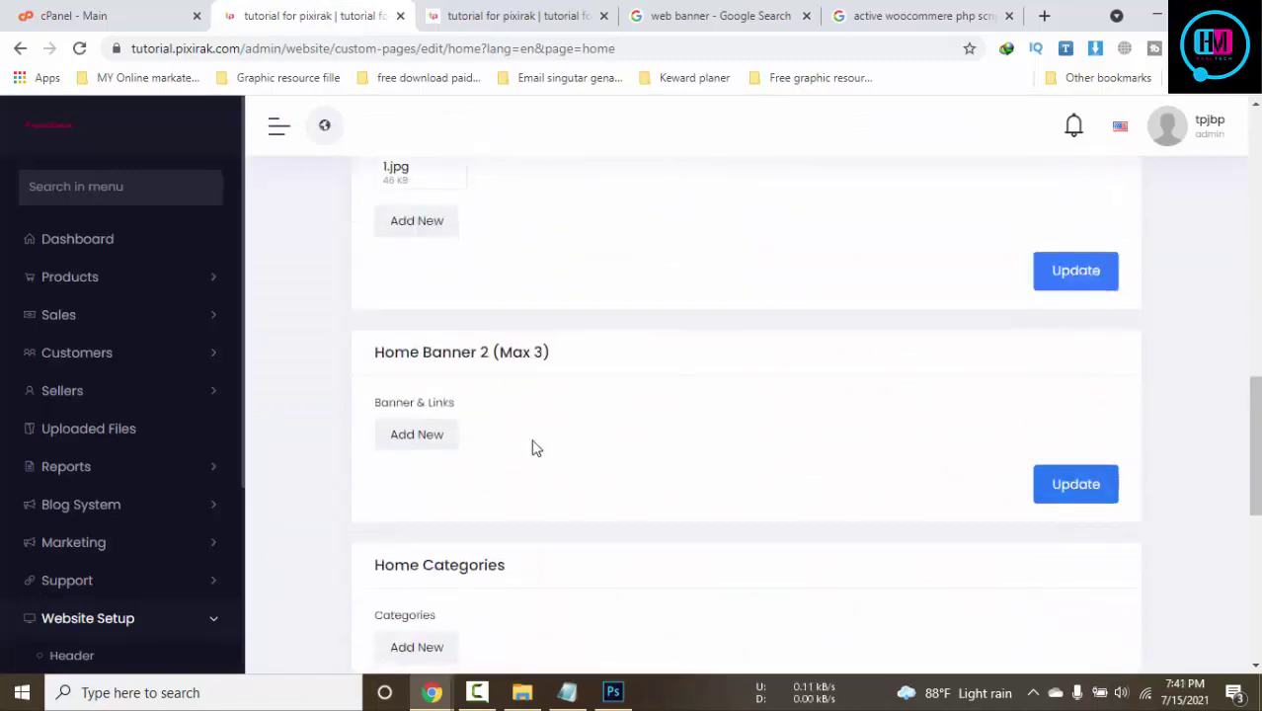
{"action": "left_click", "coordinate": [415, 434]}
{"action": "left_click", "coordinate": [539, 443]}
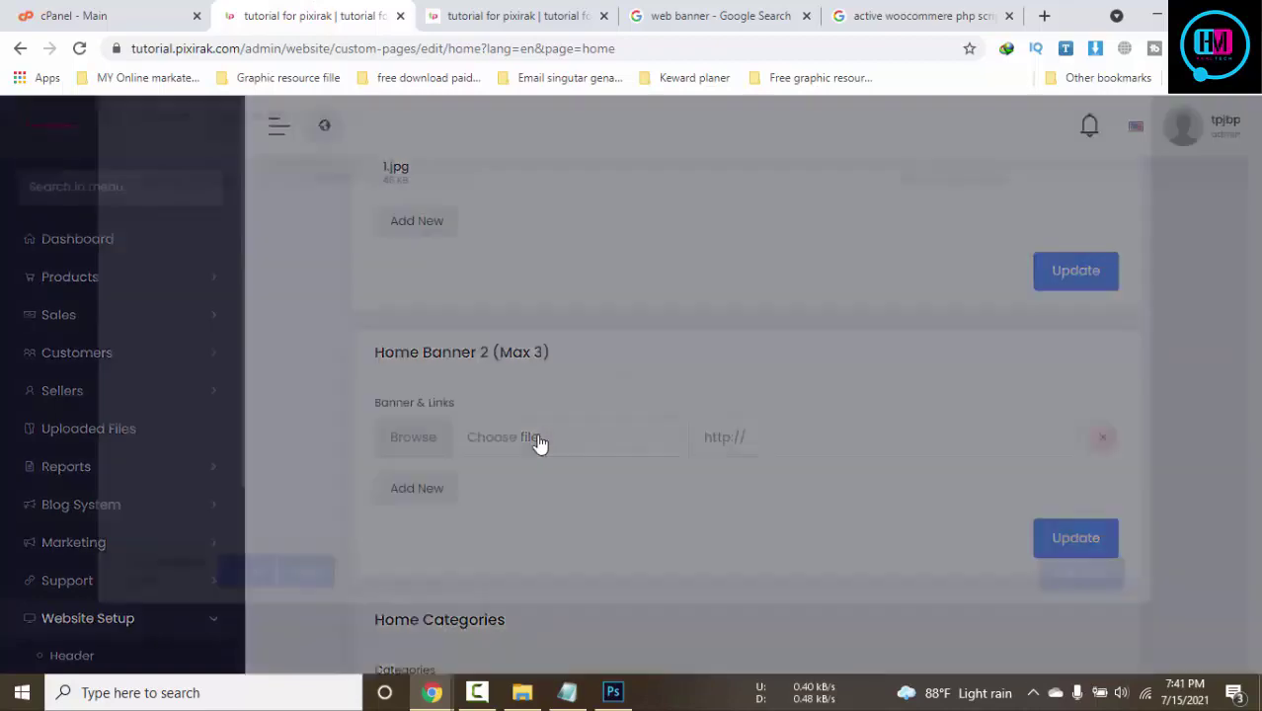
{"action": "left_click", "coordinate": [219, 370]}
{"action": "left_click", "coordinate": [1081, 614]}
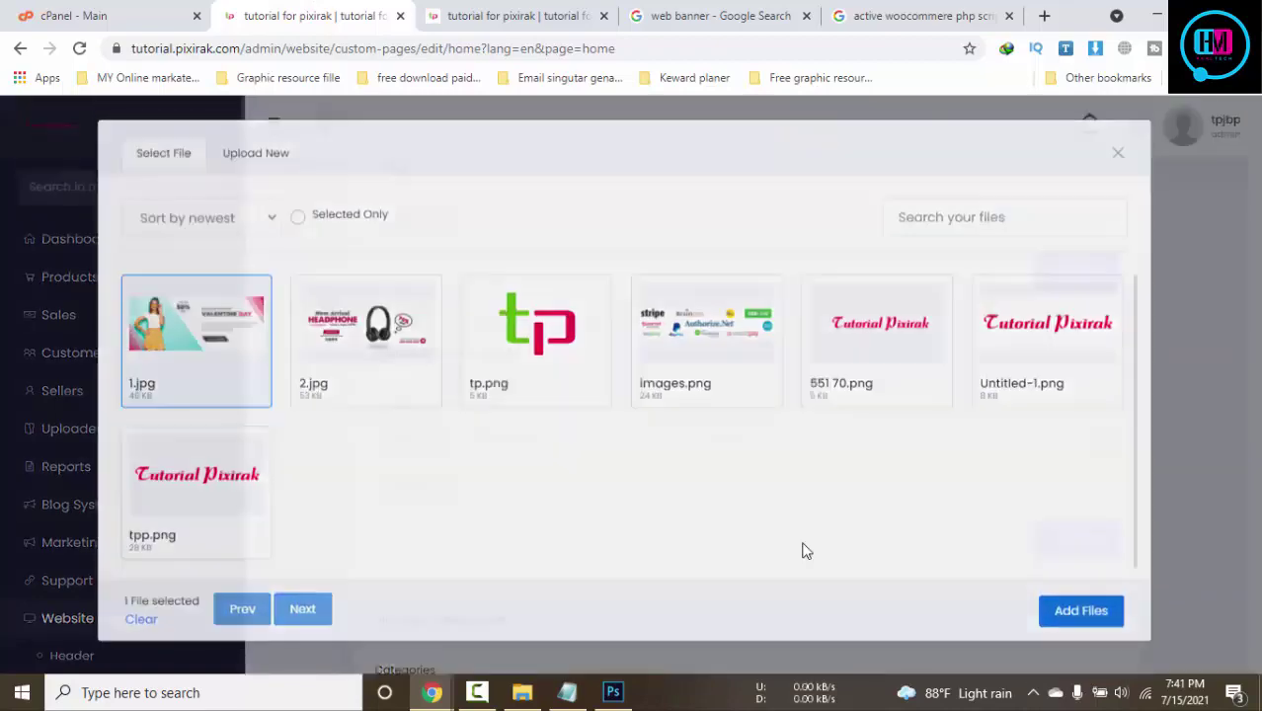
Add a second Home Banner 2 row with 2.jpg and save the settings
{"action": "left_click", "coordinate": [432, 590]}
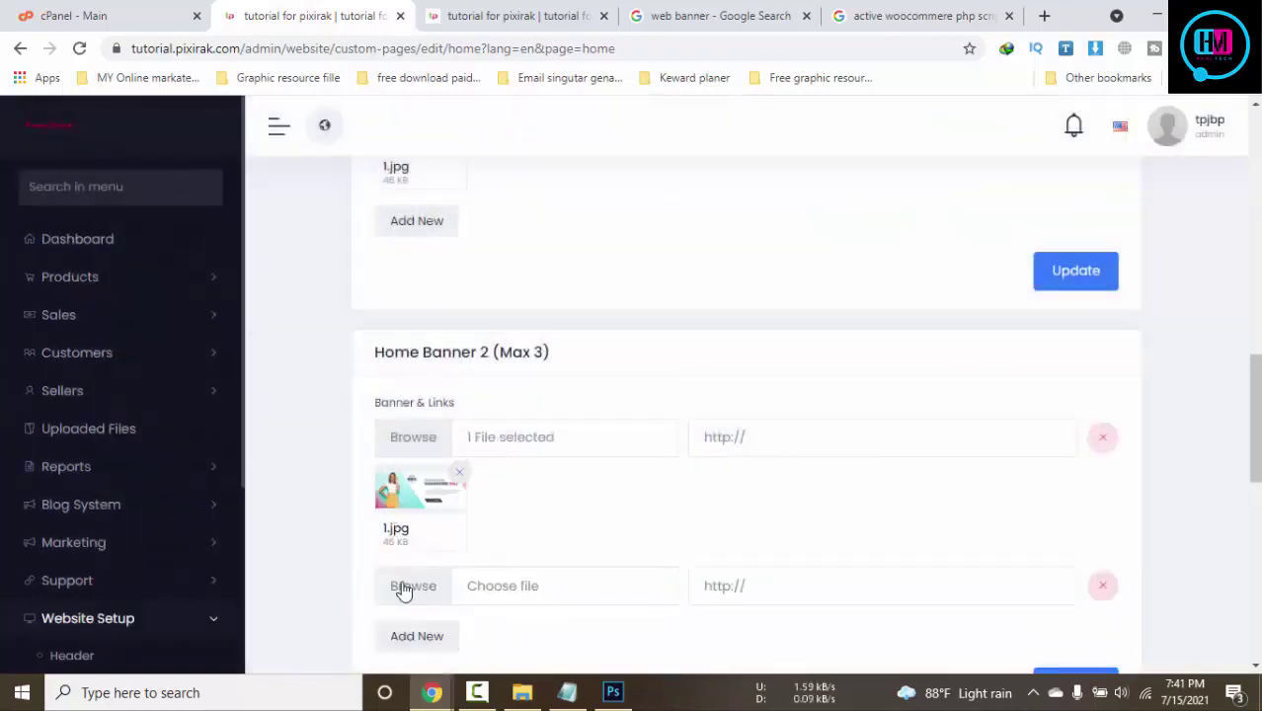
{"action": "left_click", "coordinate": [403, 587]}
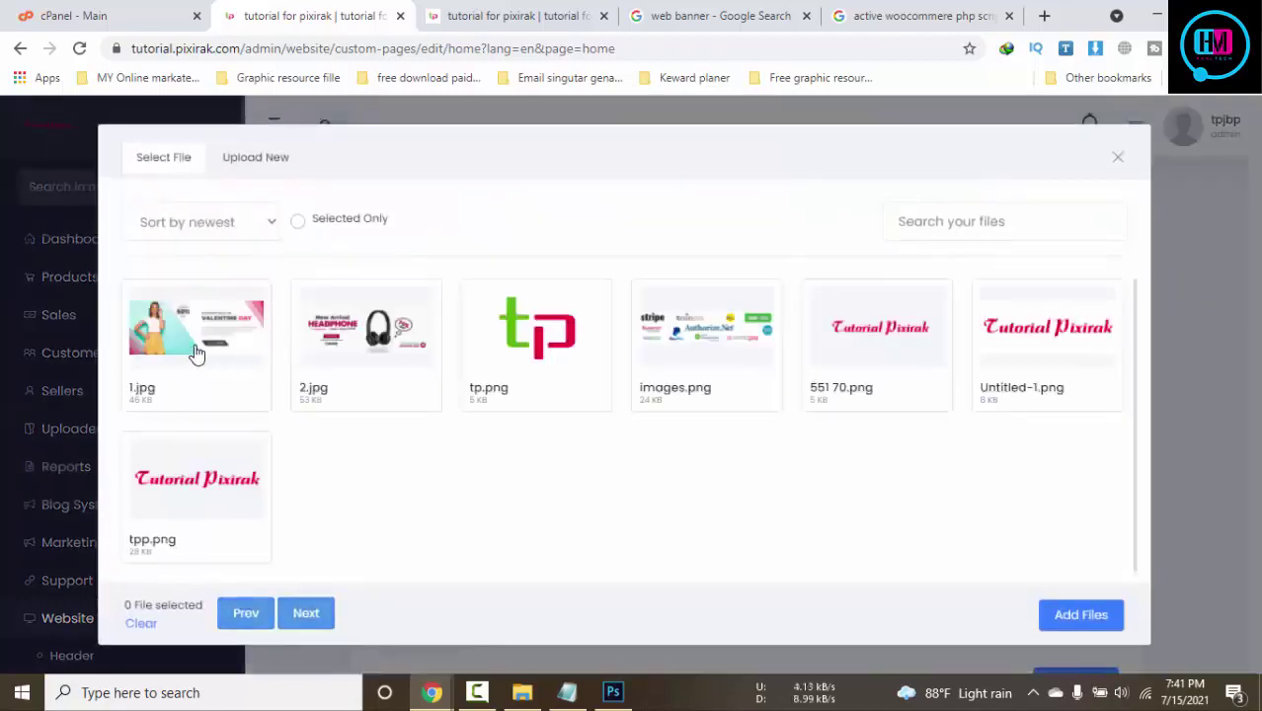
{"action": "left_click", "coordinate": [347, 354]}
{"action": "left_click", "coordinate": [1081, 615]}
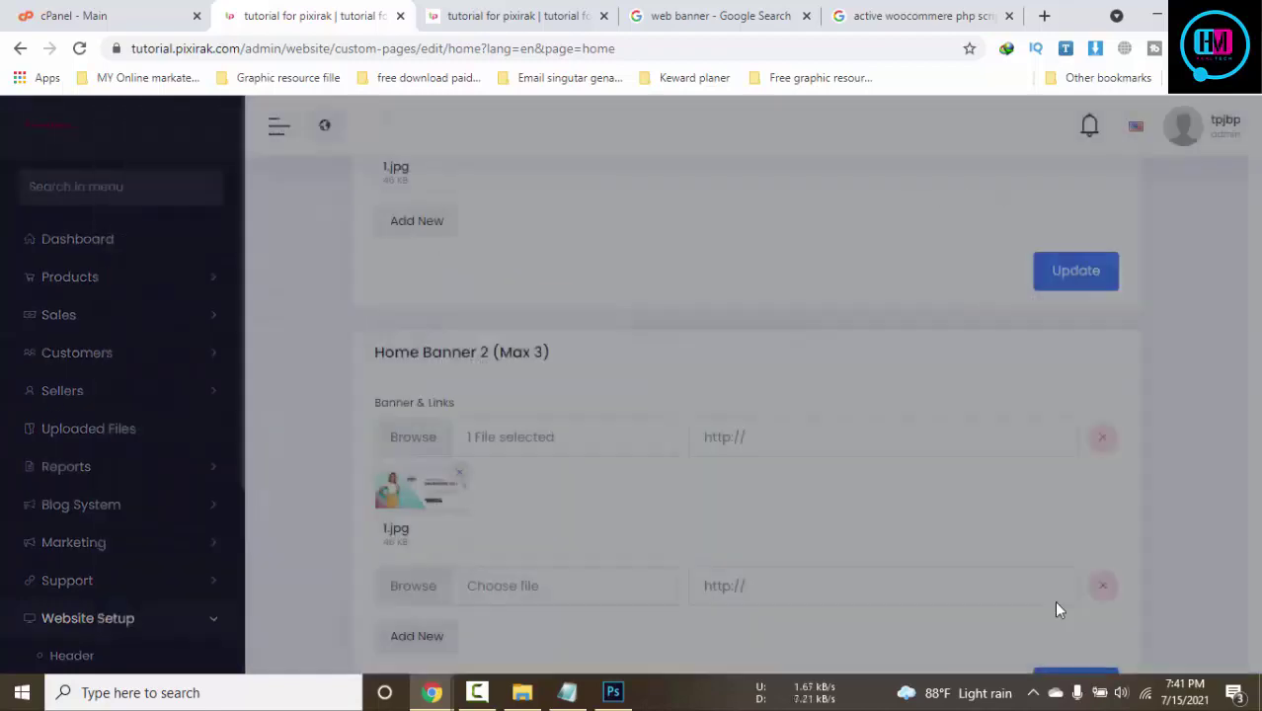
{"action": "scroll", "coordinate": [988, 573], "scroll_direction": "down", "scroll_amount": 4}
{"action": "left_click", "coordinate": [1069, 504]}
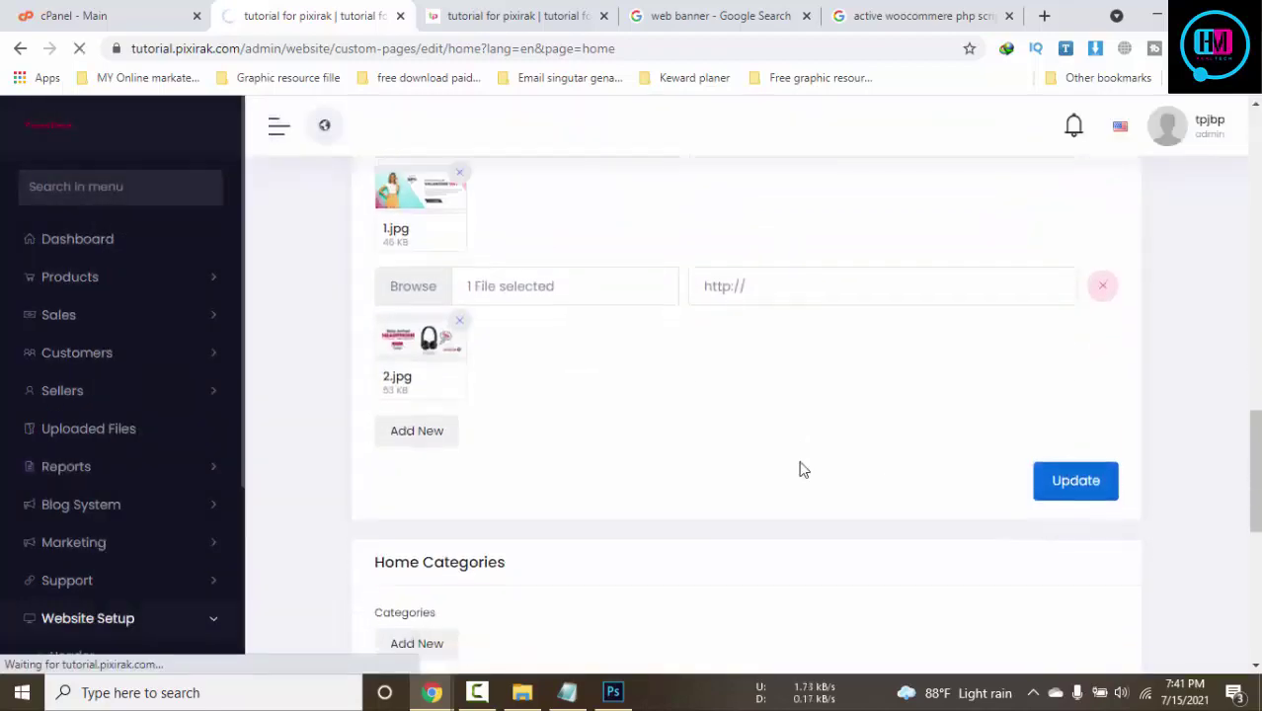
{"action": "scroll", "coordinate": [801, 467], "scroll_direction": "down", "scroll_amount": 5}
{"action": "scroll", "coordinate": [800, 469], "scroll_direction": "down", "scroll_amount": 2}
{"action": "scroll", "coordinate": [800, 469], "scroll_direction": "down", "scroll_amount": 15}
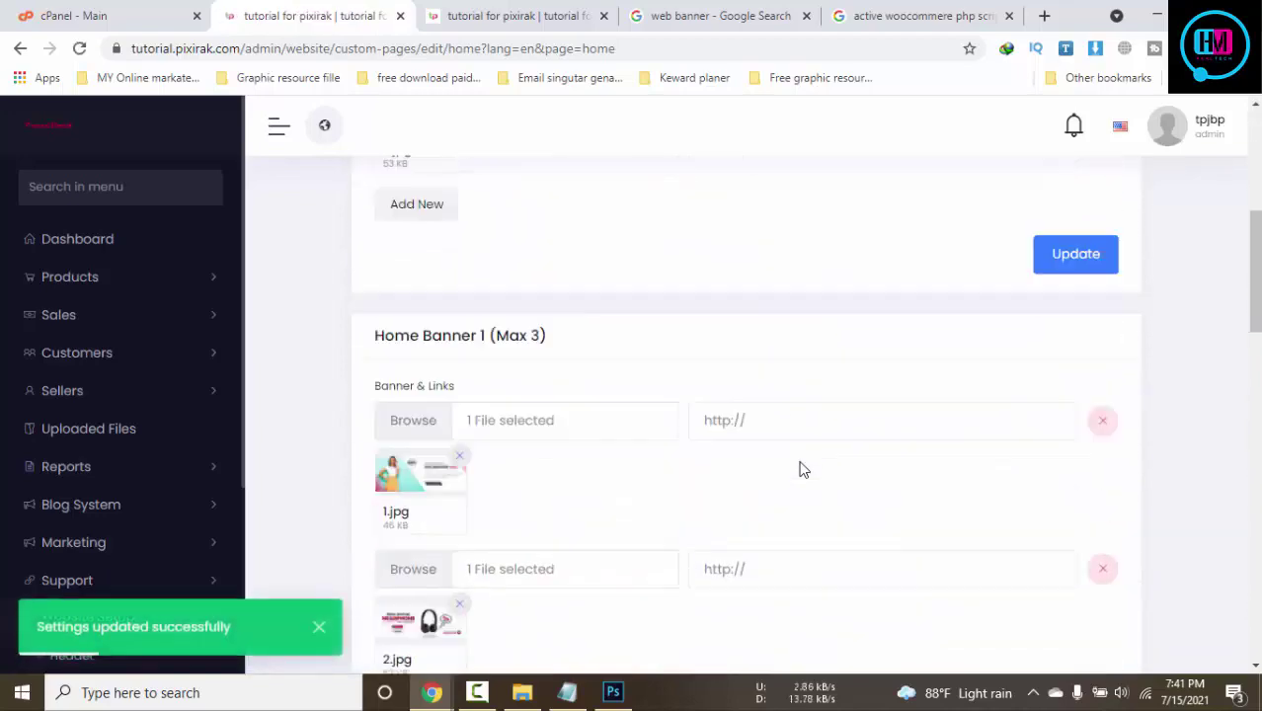
Add a Home Categories row set to Demo category 1
{"action": "scroll", "coordinate": [803, 468], "scroll_direction": "down", "scroll_amount": 2}
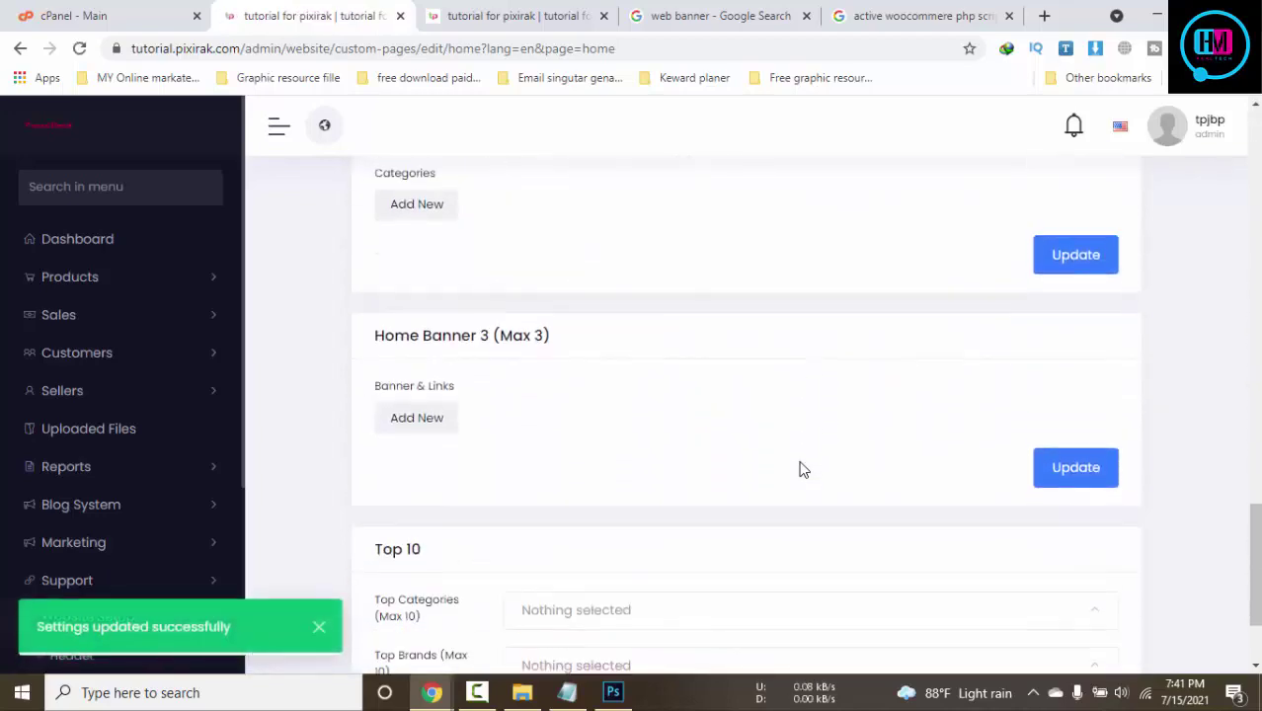
{"action": "scroll", "coordinate": [790, 464], "scroll_direction": "up", "scroll_amount": 3}
{"action": "scroll", "coordinate": [556, 465], "scroll_direction": "down", "scroll_amount": 3}
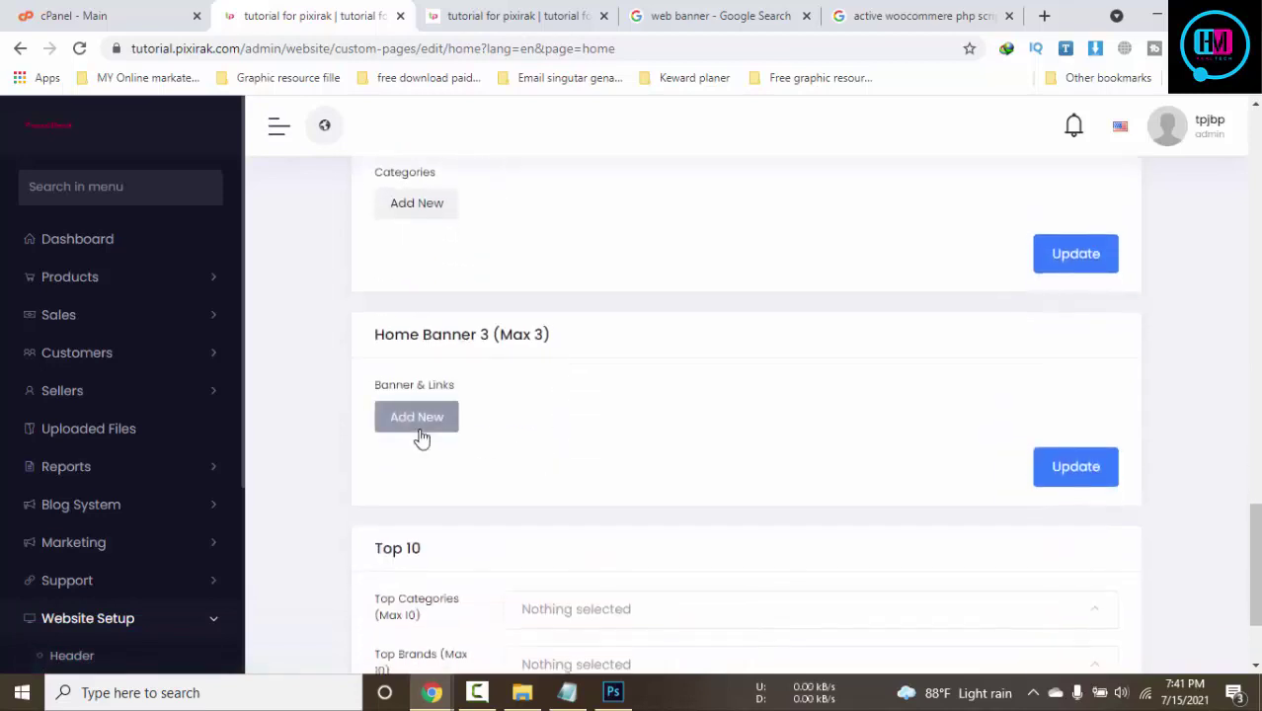
{"action": "scroll", "coordinate": [416, 436], "scroll_direction": "up", "scroll_amount": 2}
{"action": "scroll", "coordinate": [485, 426], "scroll_direction": "down", "scroll_amount": 1}
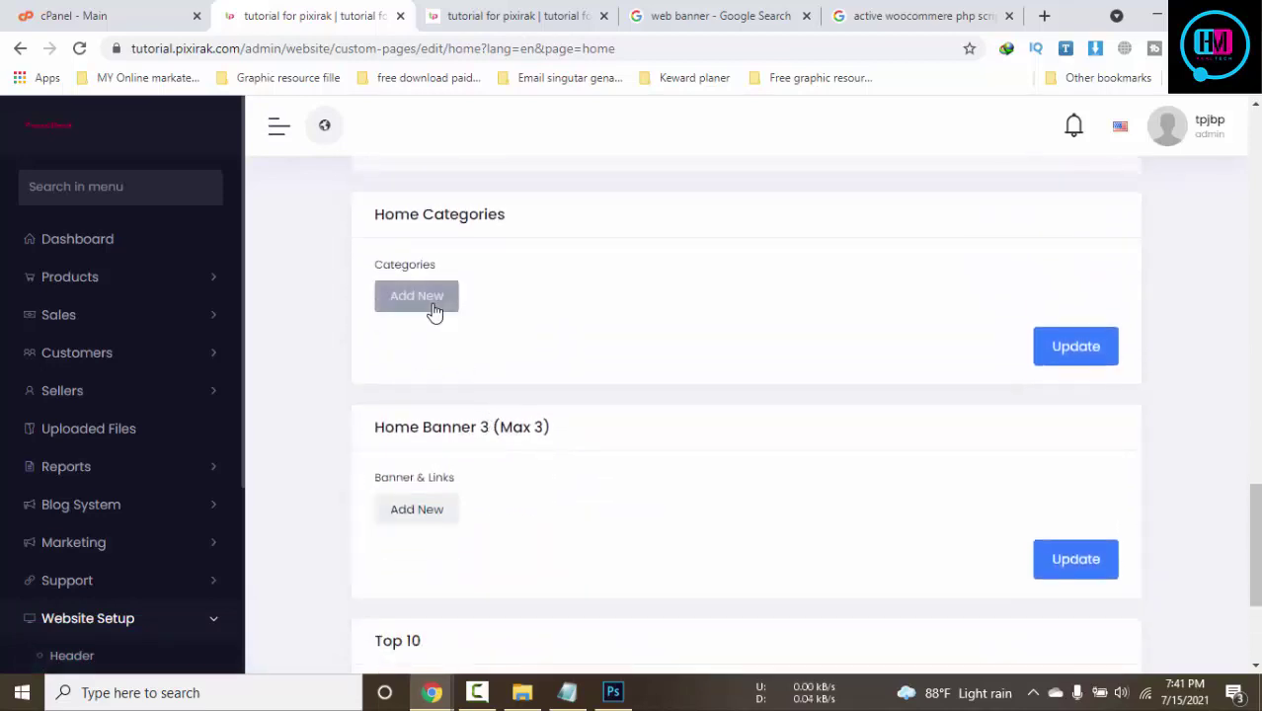
{"action": "left_click", "coordinate": [435, 308]}
{"action": "left_click", "coordinate": [704, 314]}
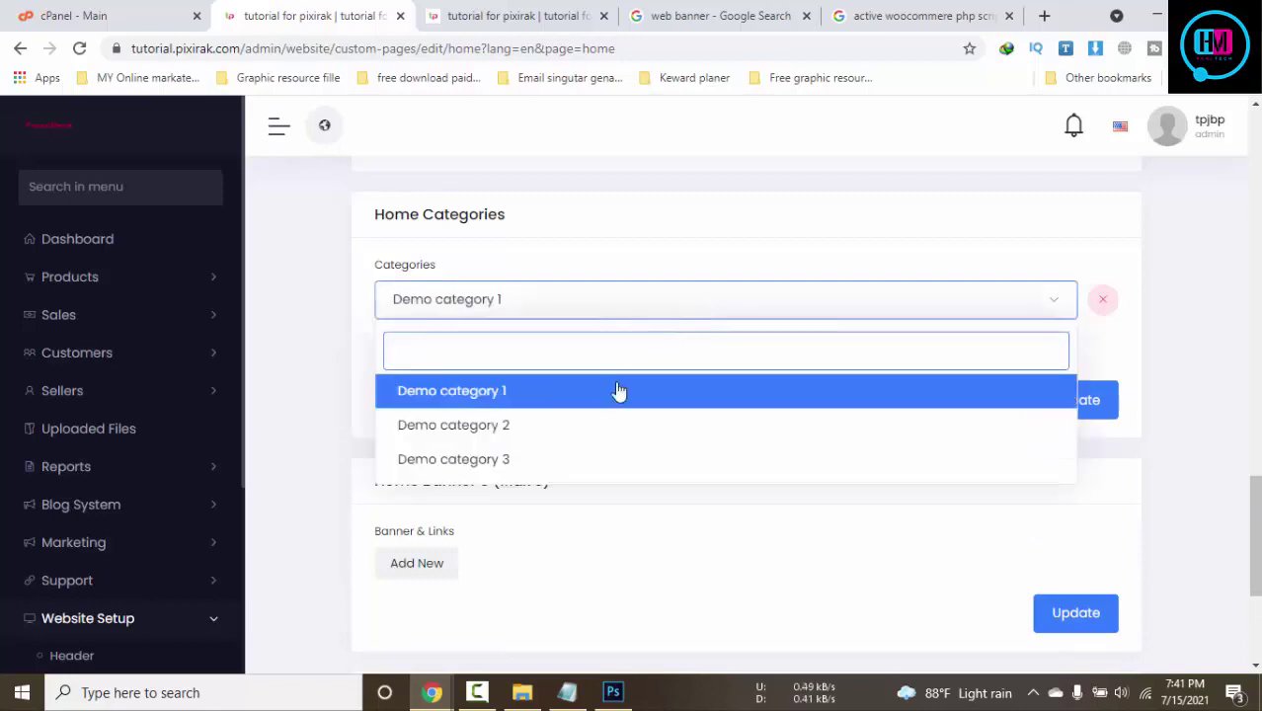
{"action": "left_click", "coordinate": [508, 399]}
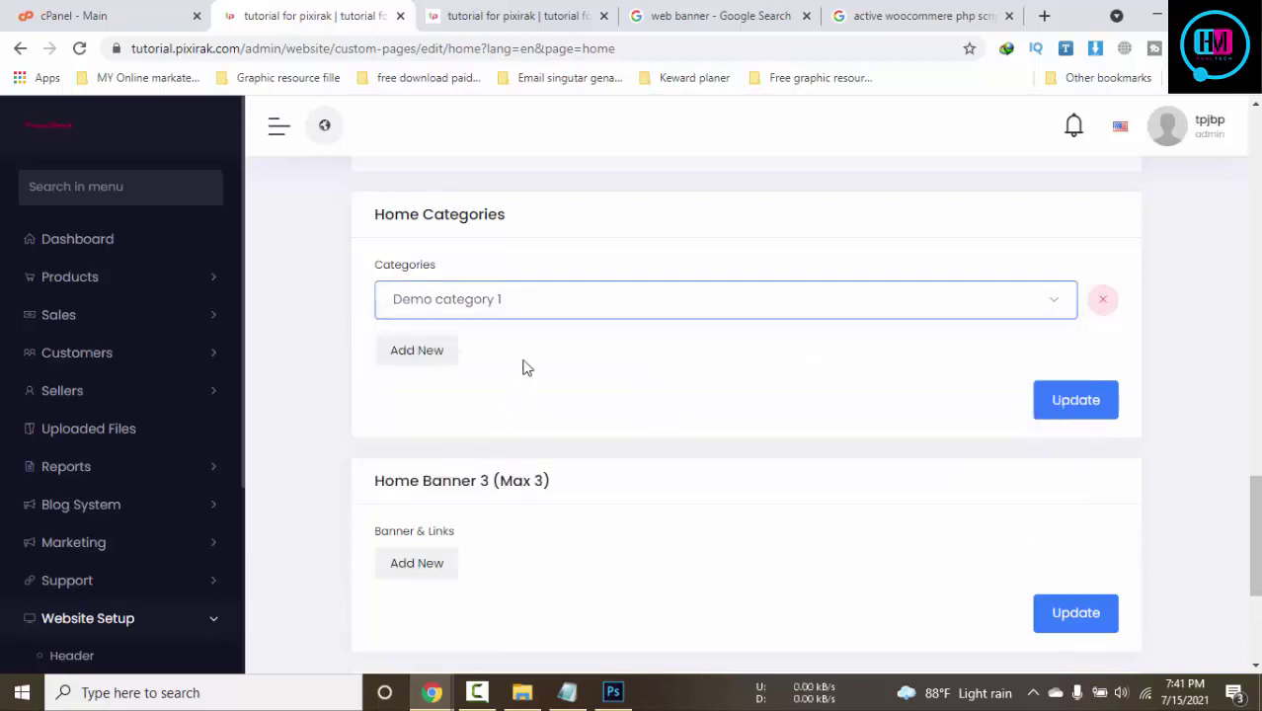
Add two more Home Categories rows set to Demo category 2 and Demo category 3
{"action": "left_click", "coordinate": [427, 358]}
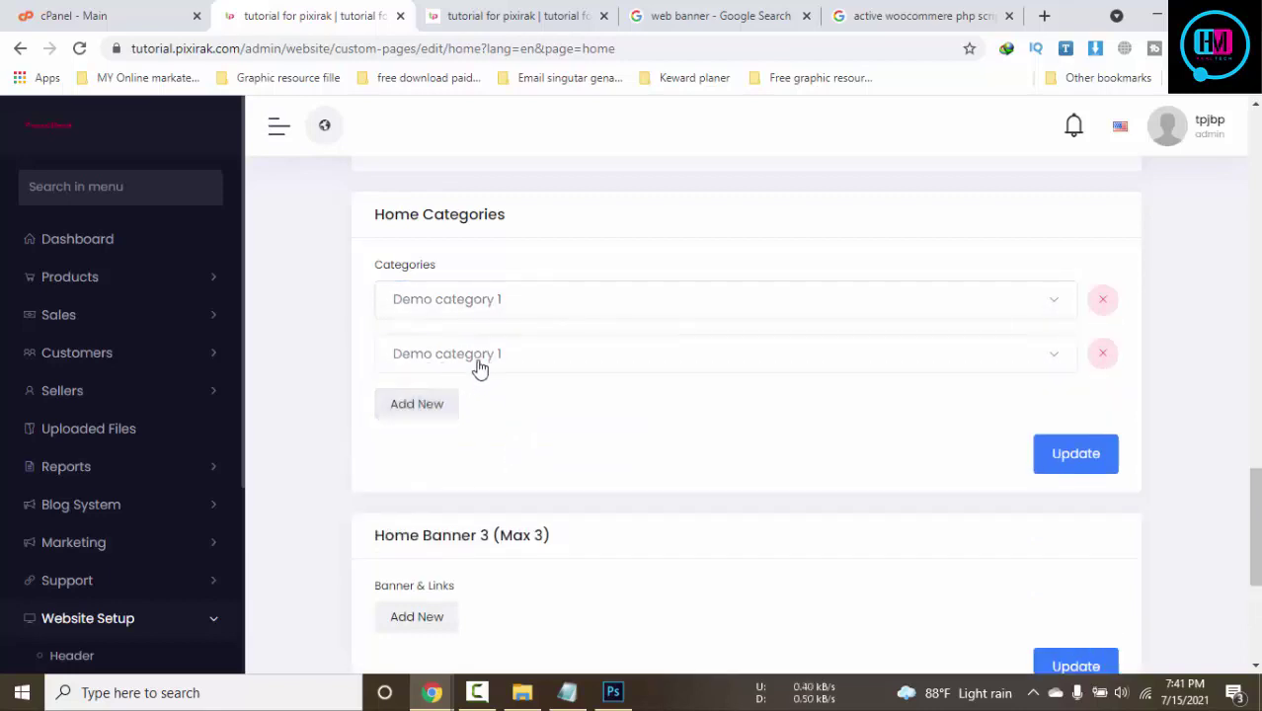
{"action": "left_click", "coordinate": [480, 368]}
{"action": "left_click", "coordinate": [485, 478]}
{"action": "left_click", "coordinate": [451, 413]}
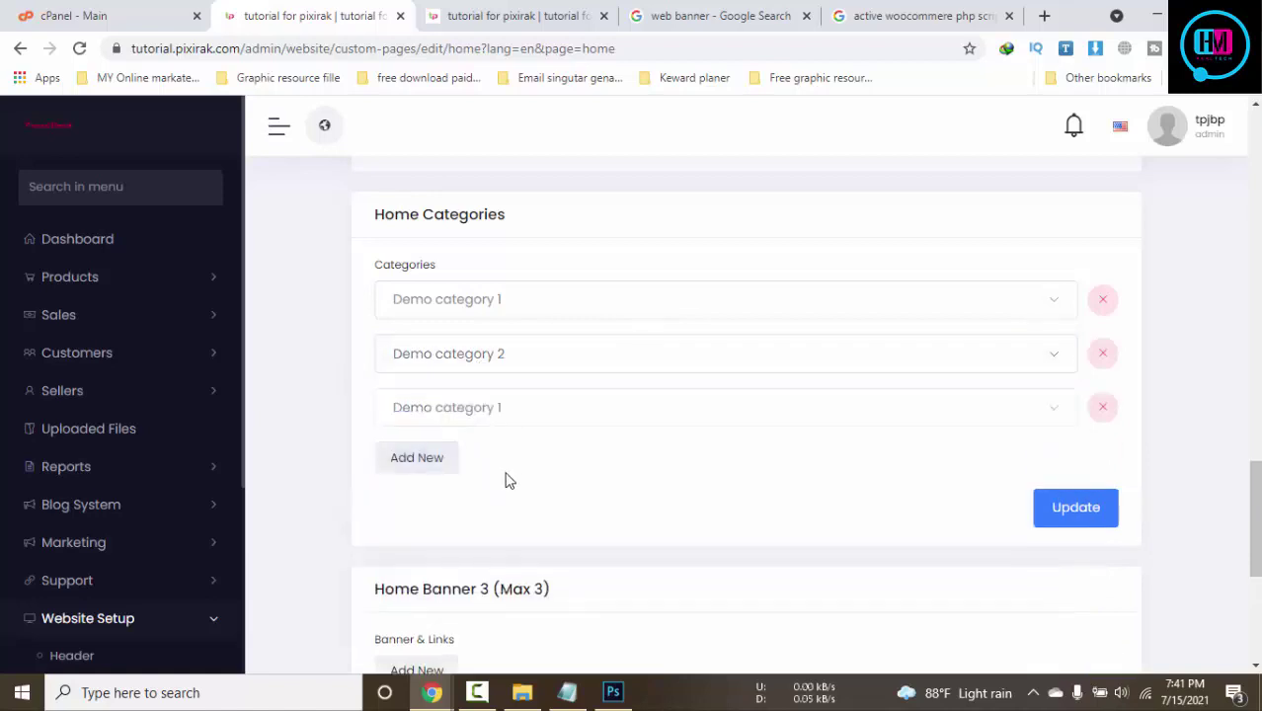
{"action": "left_click", "coordinate": [495, 420]}
{"action": "left_click", "coordinate": [496, 564]}
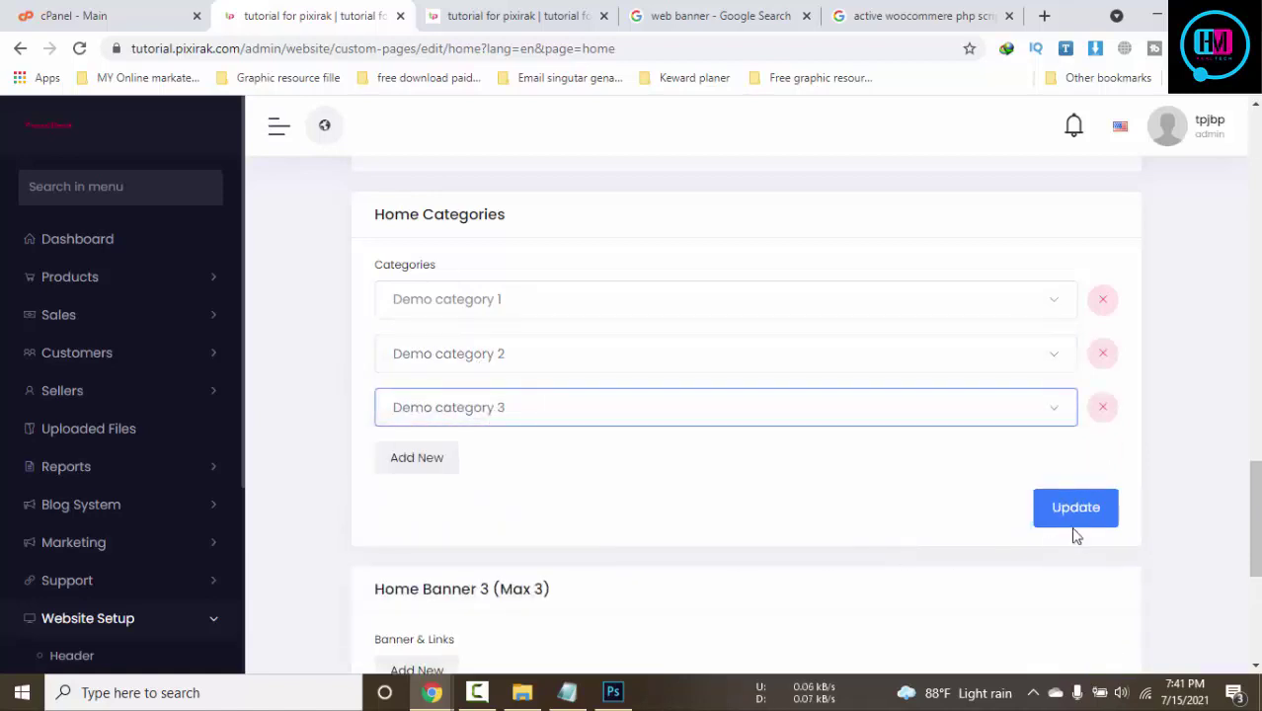
Save the Home Categories settings
{"action": "left_click", "coordinate": [1087, 517]}
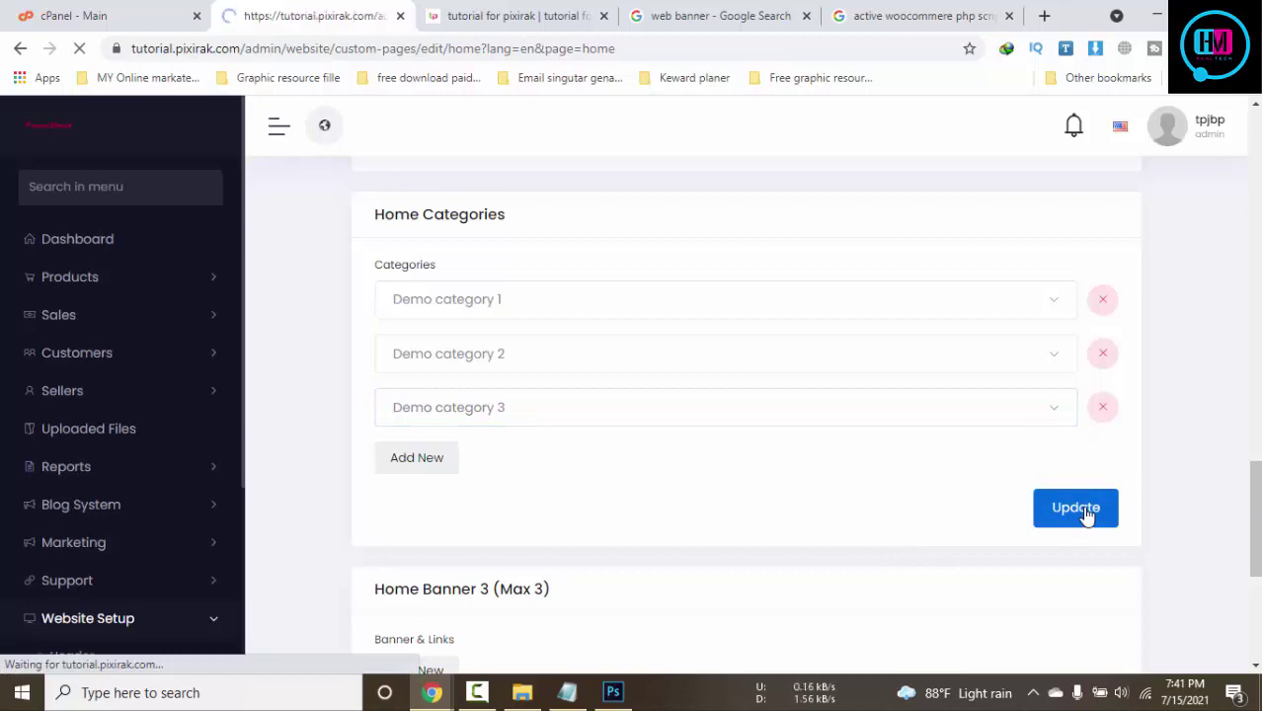
{"action": "scroll", "coordinate": [865, 479], "scroll_direction": "down", "scroll_amount": 5}
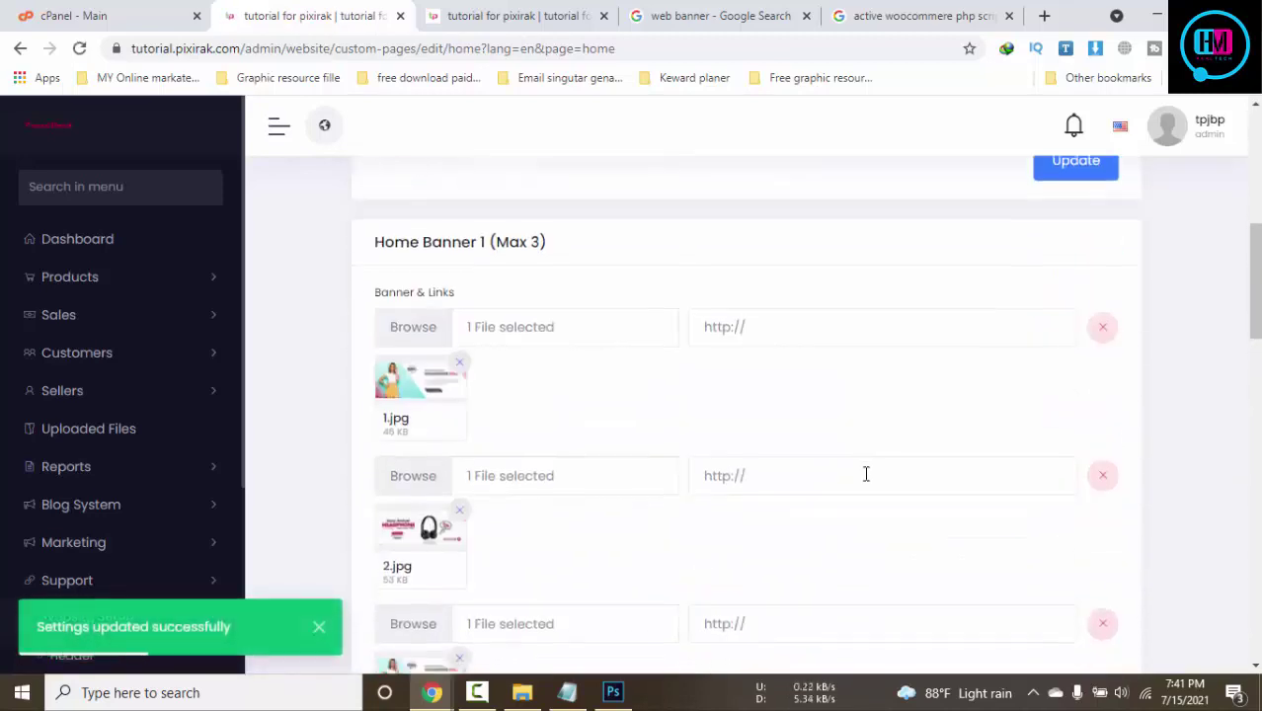
{"action": "scroll", "coordinate": [1146, 509], "scroll_direction": "down", "scroll_amount": 12}
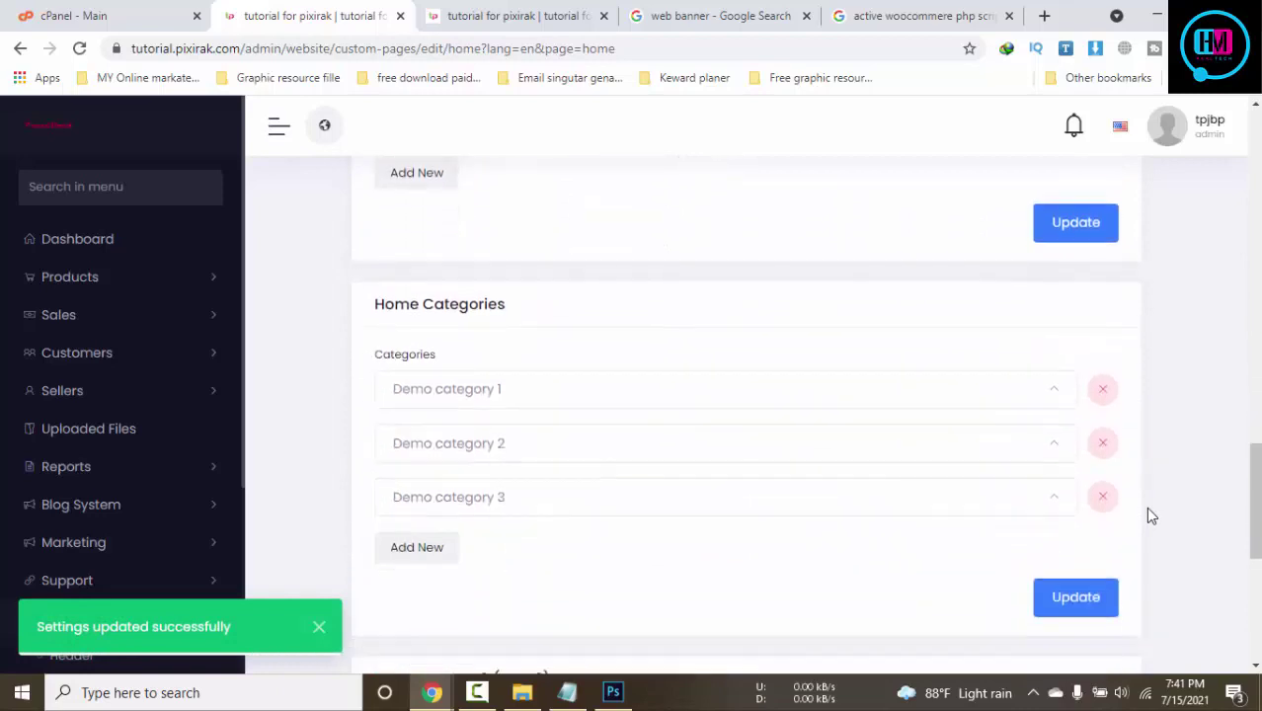
{"action": "scroll", "coordinate": [1146, 509], "scroll_direction": "down", "scroll_amount": 3}
Add three Home Banner 3 rows and attach 1.jpg to the first
{"action": "left_click", "coordinate": [394, 484]}
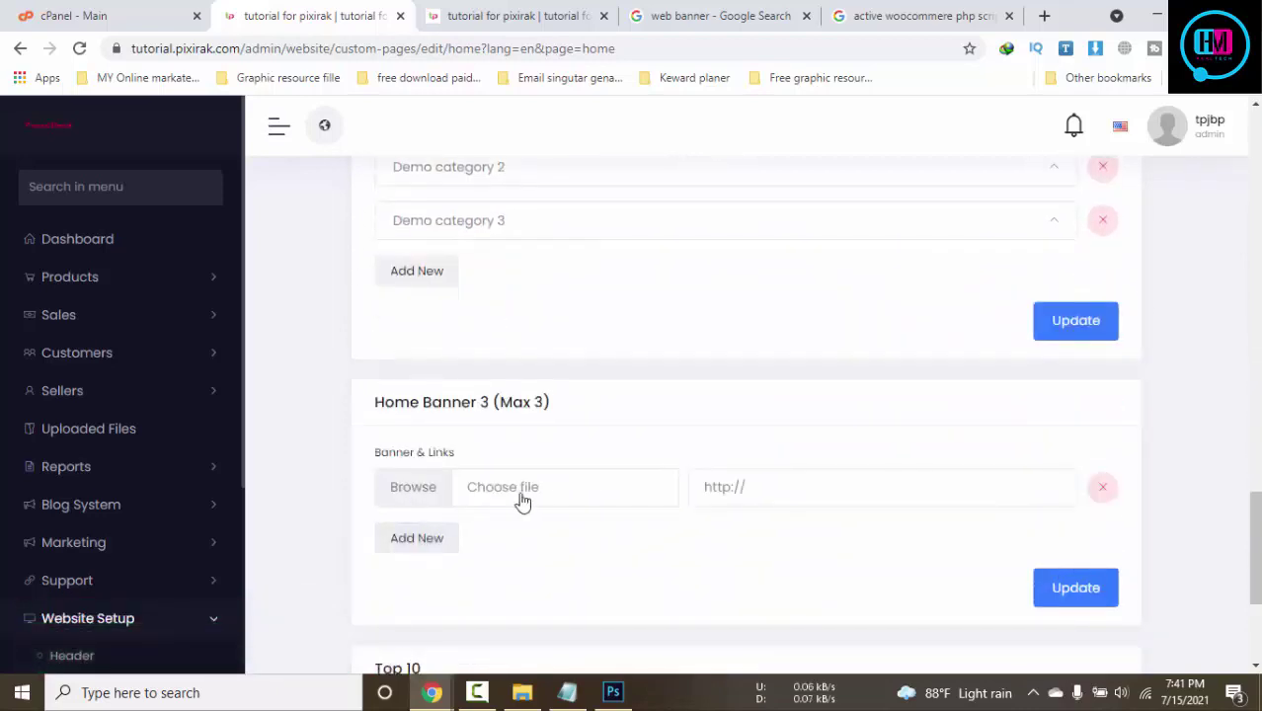
{"action": "left_click", "coordinate": [408, 536]}
{"action": "left_click", "coordinate": [436, 592]}
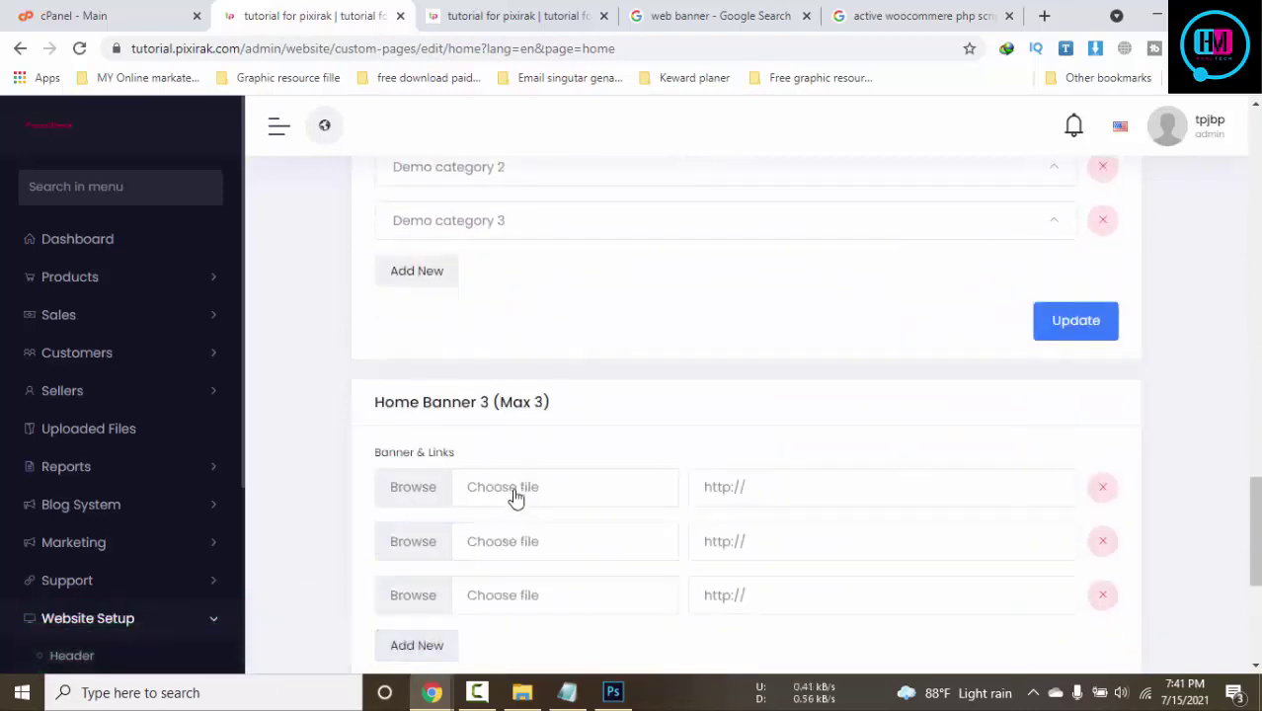
{"action": "left_click", "coordinate": [513, 489]}
{"action": "left_click", "coordinate": [187, 366]}
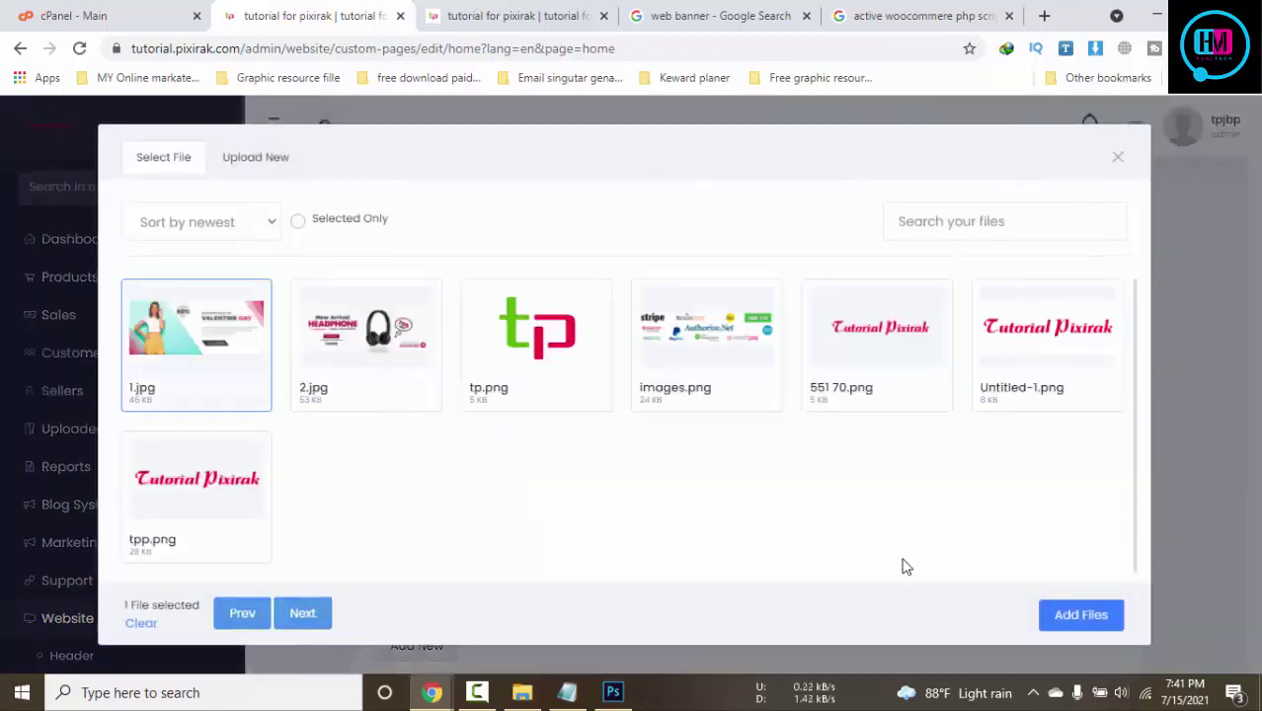
{"action": "left_click", "coordinate": [1081, 614]}
Attach 2.jpg to the second banner row and 1.jpg to the third
{"action": "scroll", "coordinate": [691, 444], "scroll_direction": "down", "scroll_amount": 2}
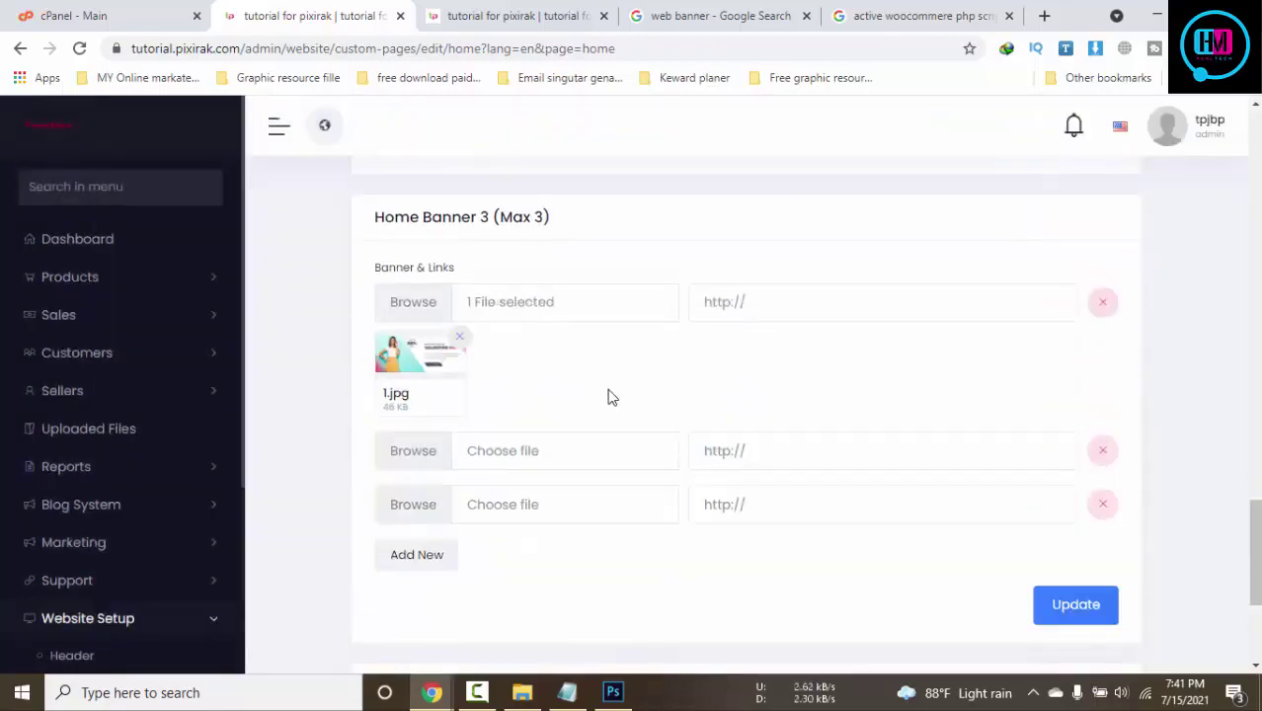
{"action": "left_click", "coordinate": [518, 452]}
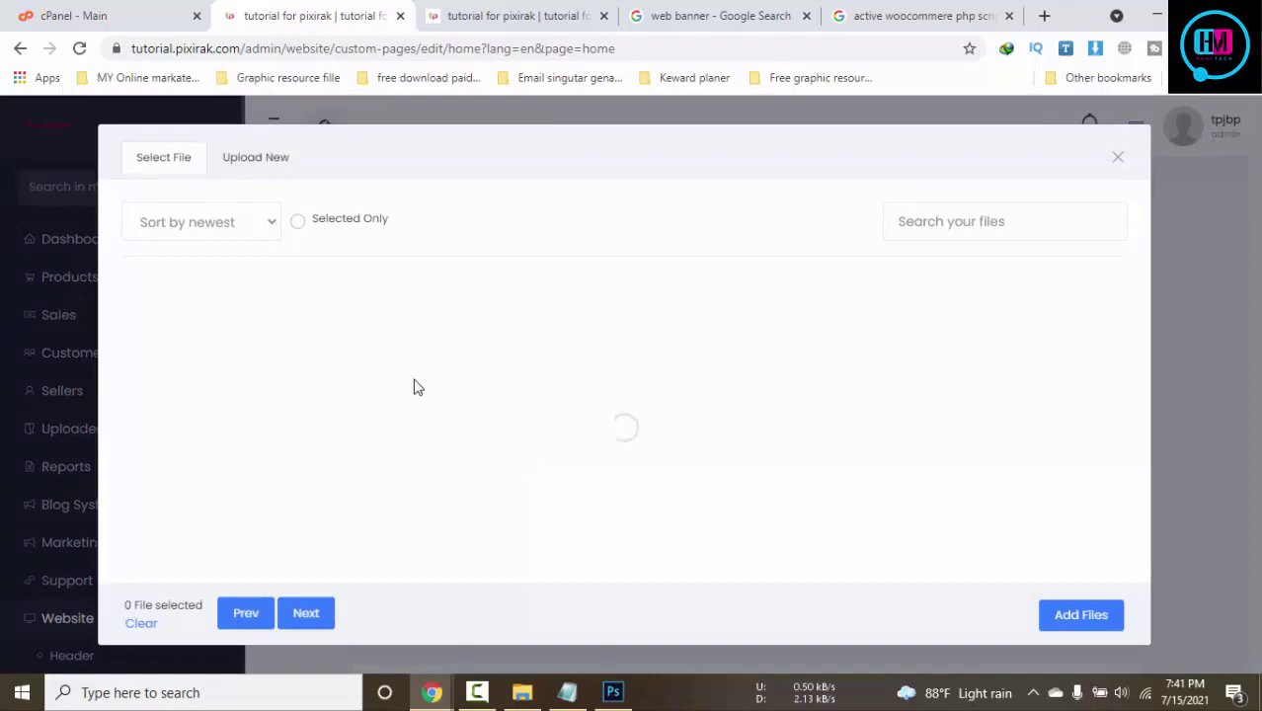
{"action": "left_click", "coordinate": [345, 385]}
{"action": "left_click", "coordinate": [1080, 614]}
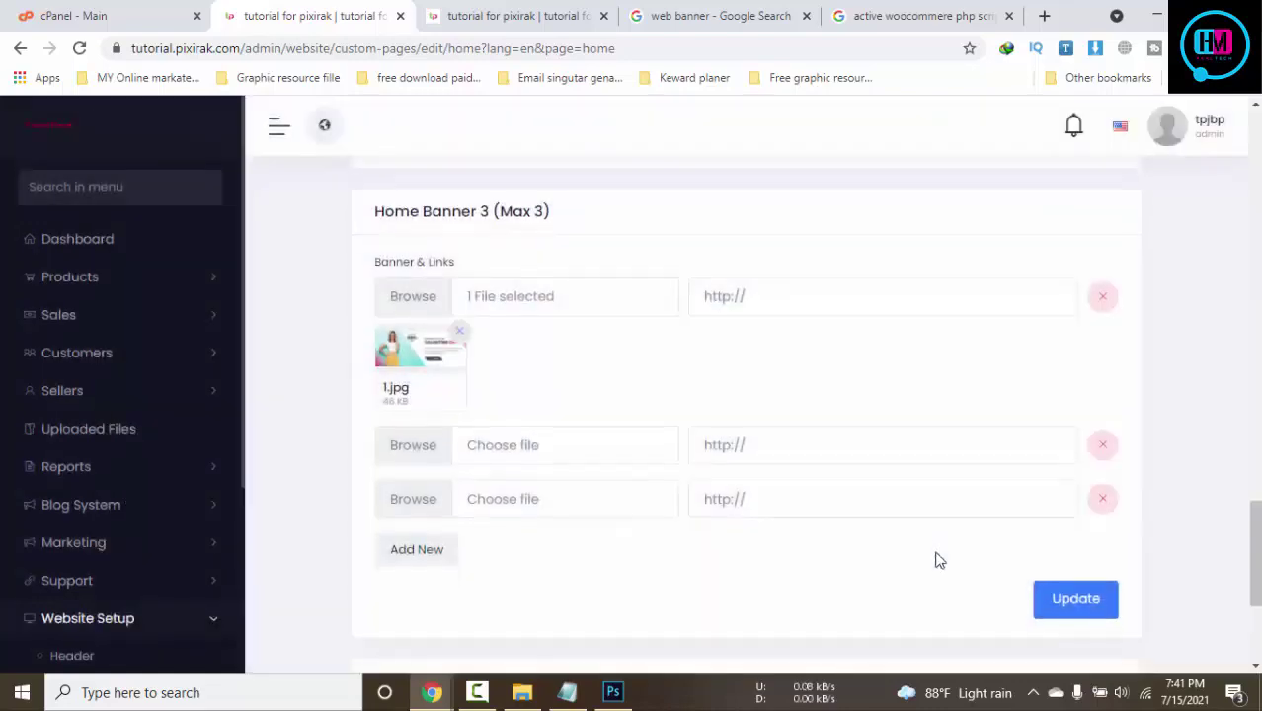
{"action": "scroll", "coordinate": [780, 501], "scroll_direction": "down", "scroll_amount": 2}
{"action": "left_click", "coordinate": [560, 404]}
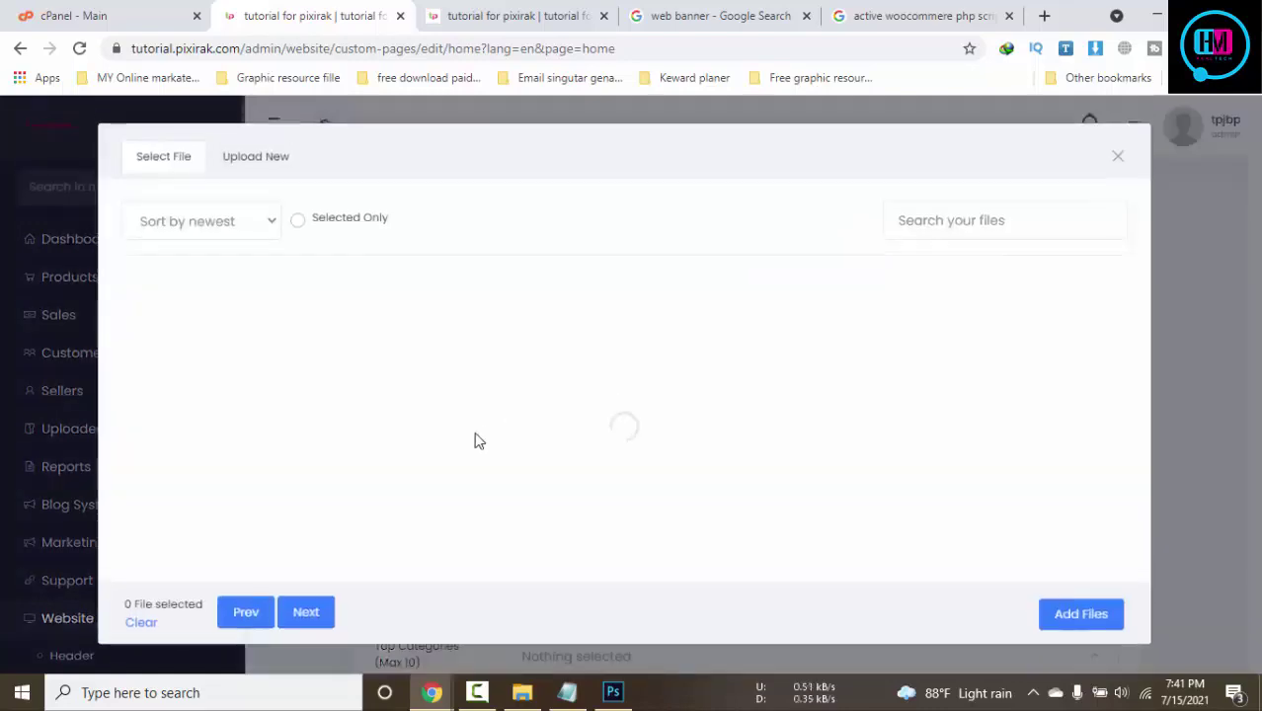
{"action": "left_click", "coordinate": [211, 381]}
{"action": "left_click", "coordinate": [1081, 614]}
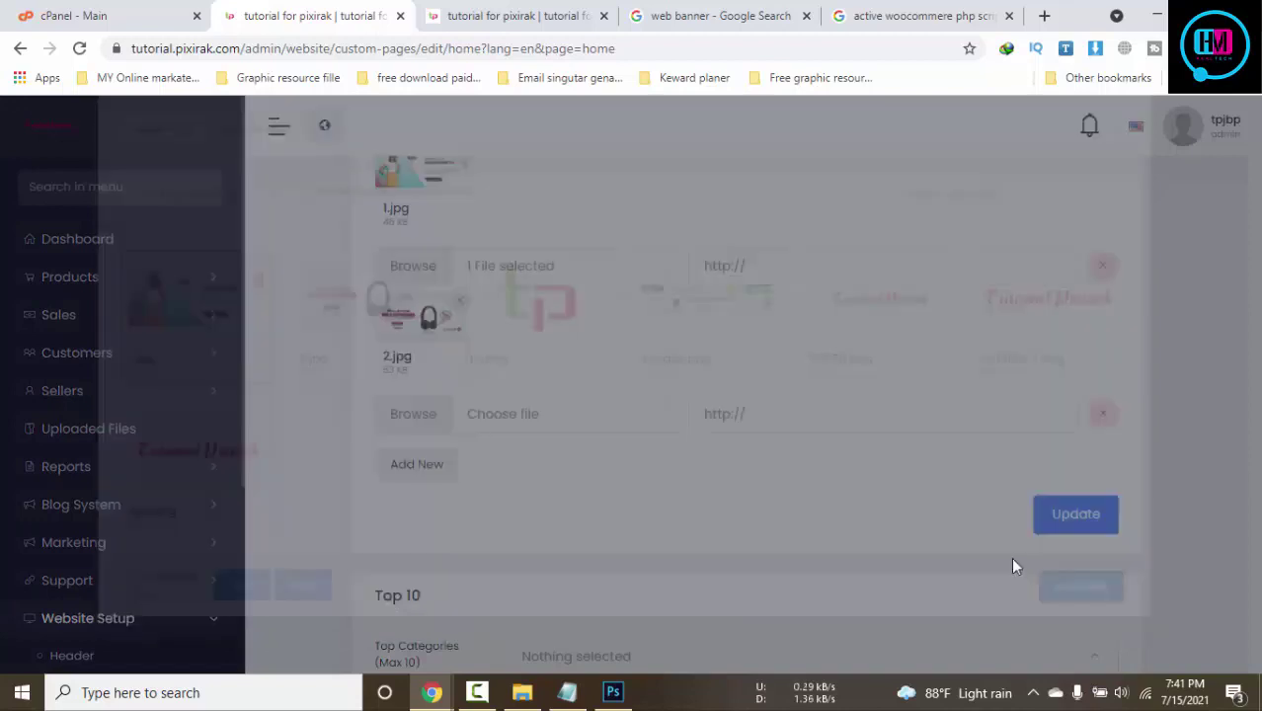
Save the Home Banner 3 images and view the storefront home page
{"action": "scroll", "coordinate": [1023, 568], "scroll_direction": "down", "scroll_amount": 3}
{"action": "left_click", "coordinate": [1086, 338]}
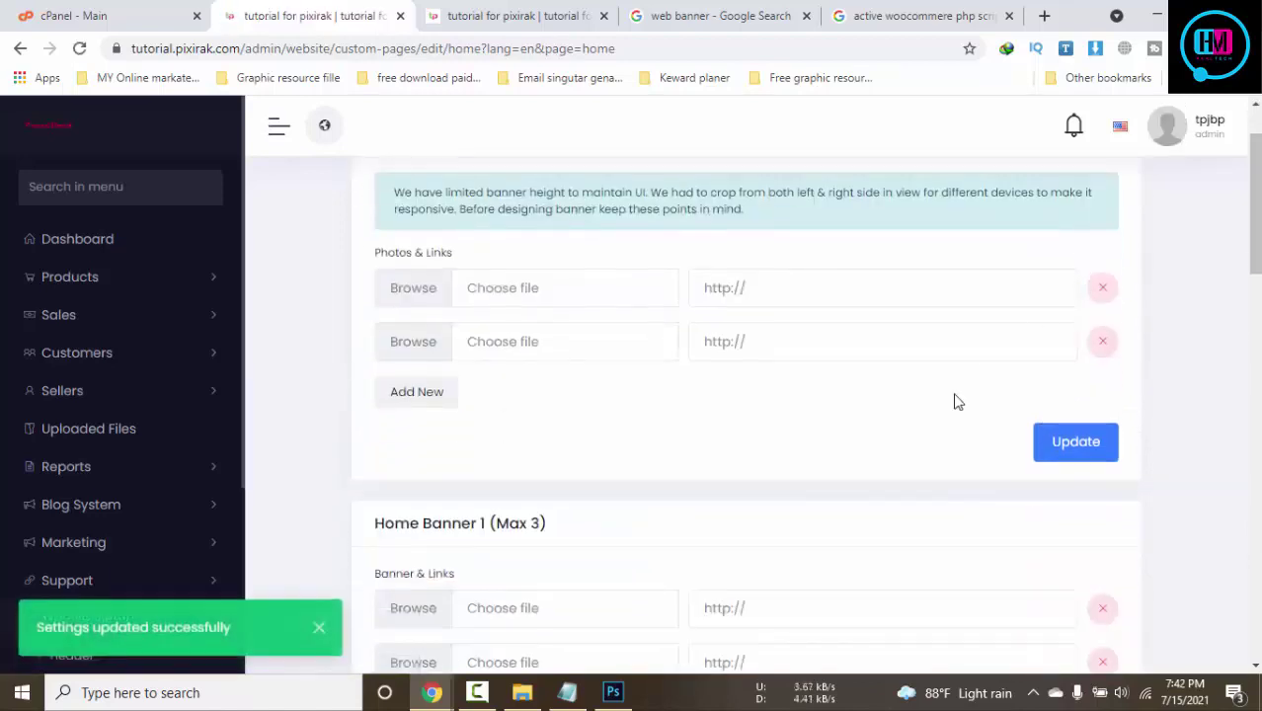
{"action": "scroll", "coordinate": [952, 400], "scroll_direction": "down", "scroll_amount": 3}
{"action": "left_click", "coordinate": [476, 8]}
Back in the admin editor, set Top 10 Brands to Demo brand and Demo brand1, then save
{"action": "scroll", "coordinate": [586, 353], "scroll_direction": "down", "scroll_amount": 5}
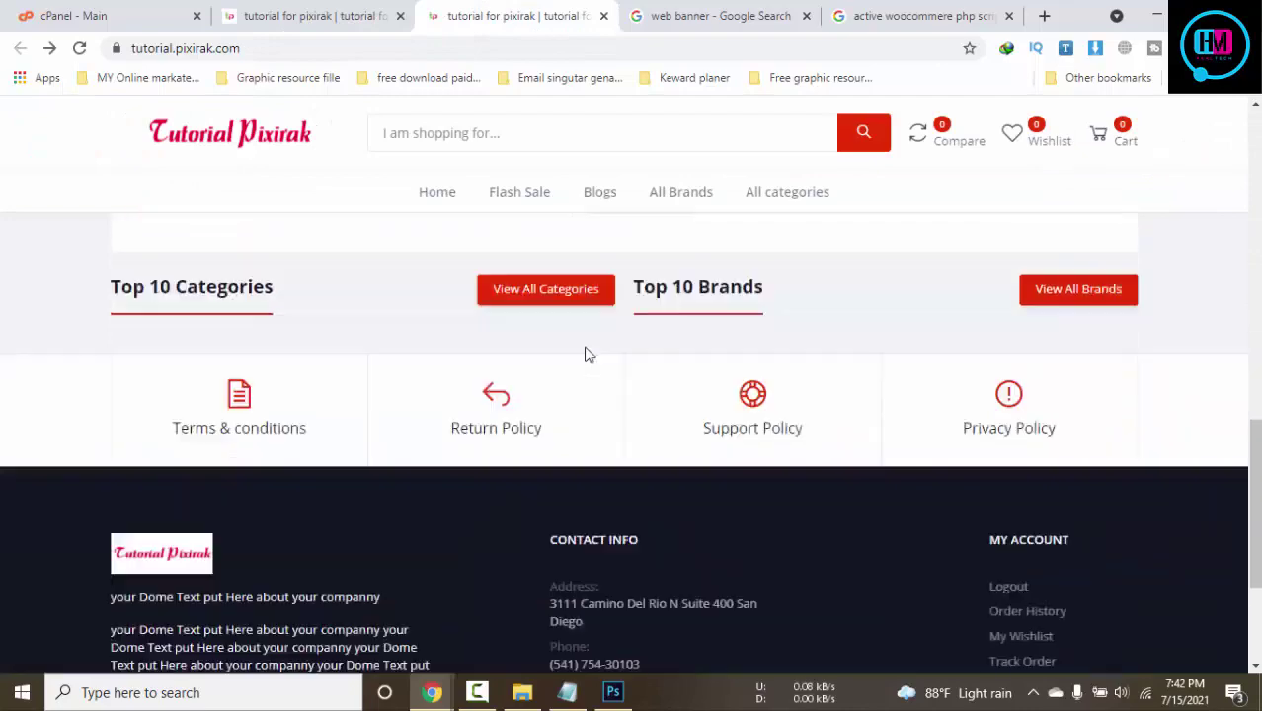
{"action": "scroll", "coordinate": [677, 456], "scroll_direction": "up", "scroll_amount": 2}
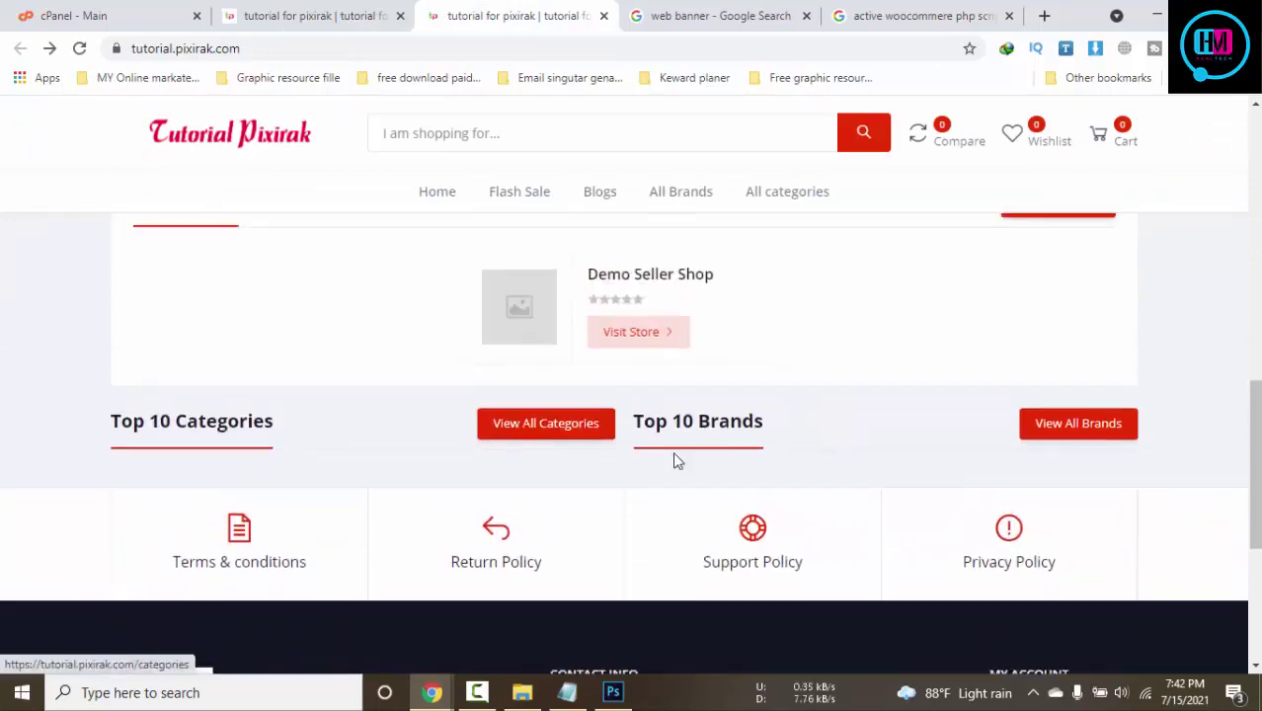
{"action": "left_click", "coordinate": [316, 16]}
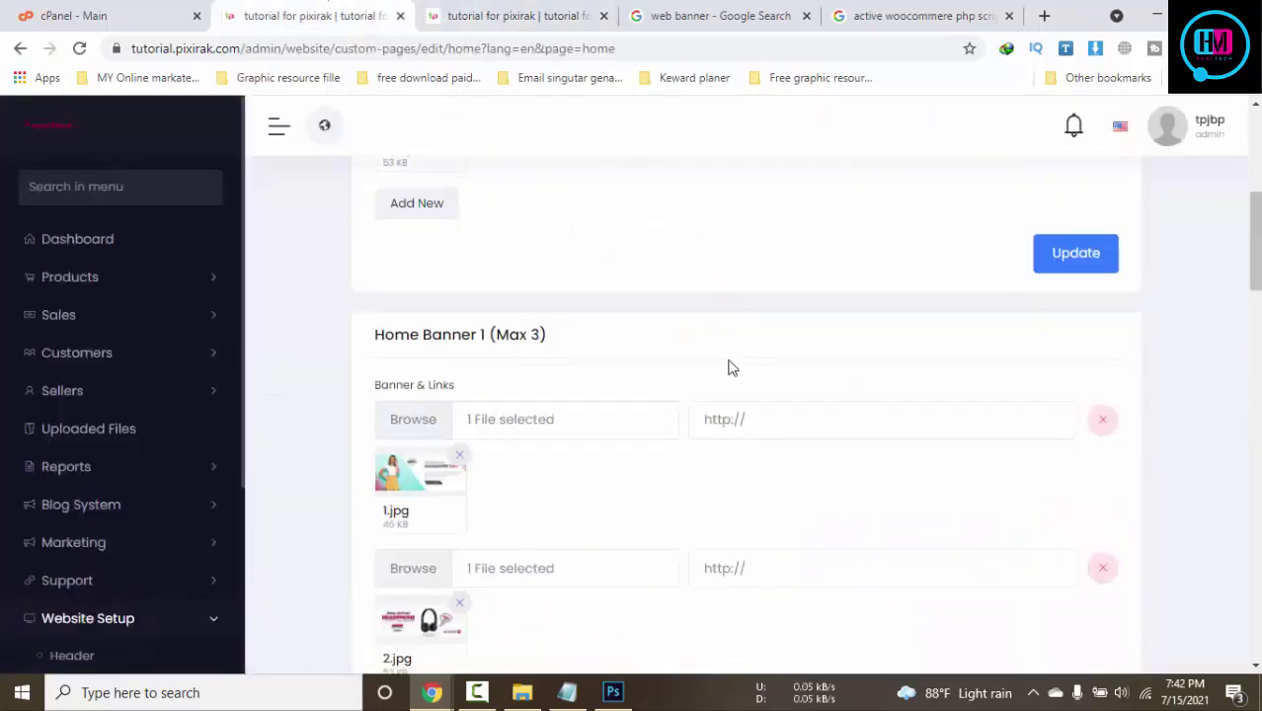
{"action": "scroll", "coordinate": [727, 367], "scroll_direction": "down", "scroll_amount": 3}
{"action": "left_click_drag", "start_coordinate": [1242, 301], "coordinate": [1218, 611]}
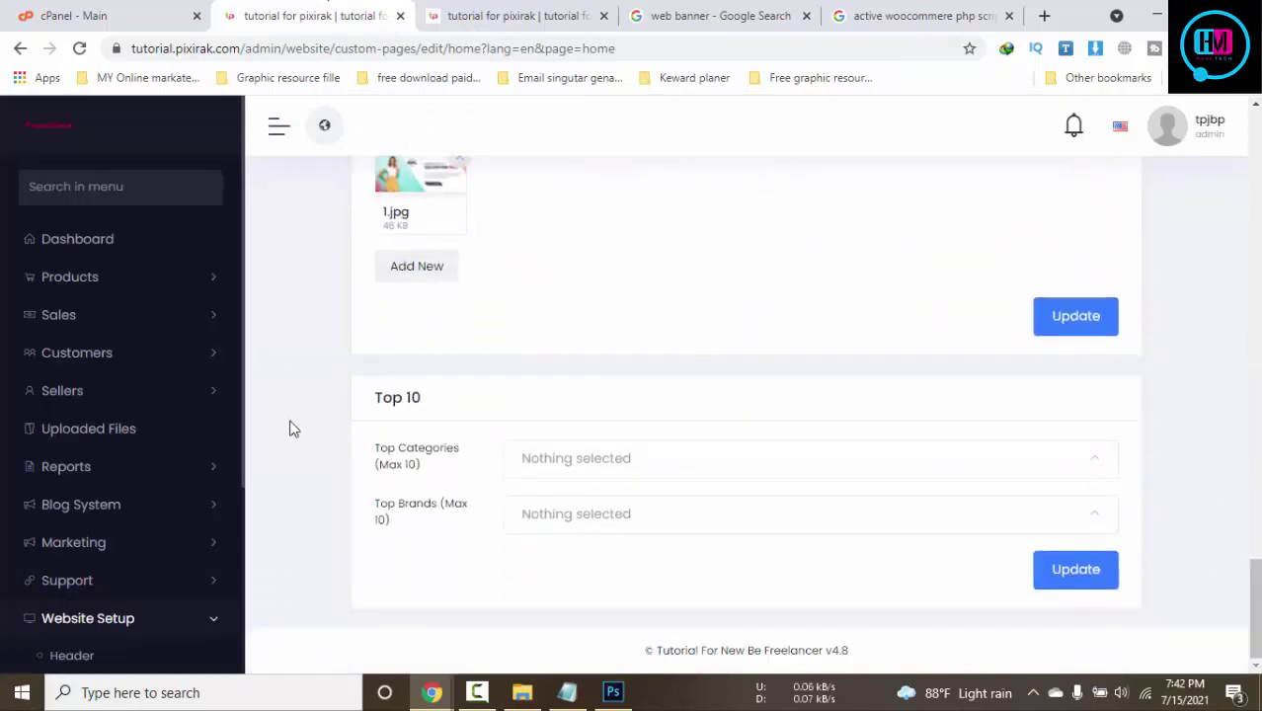
{"action": "left_click", "coordinate": [585, 524]}
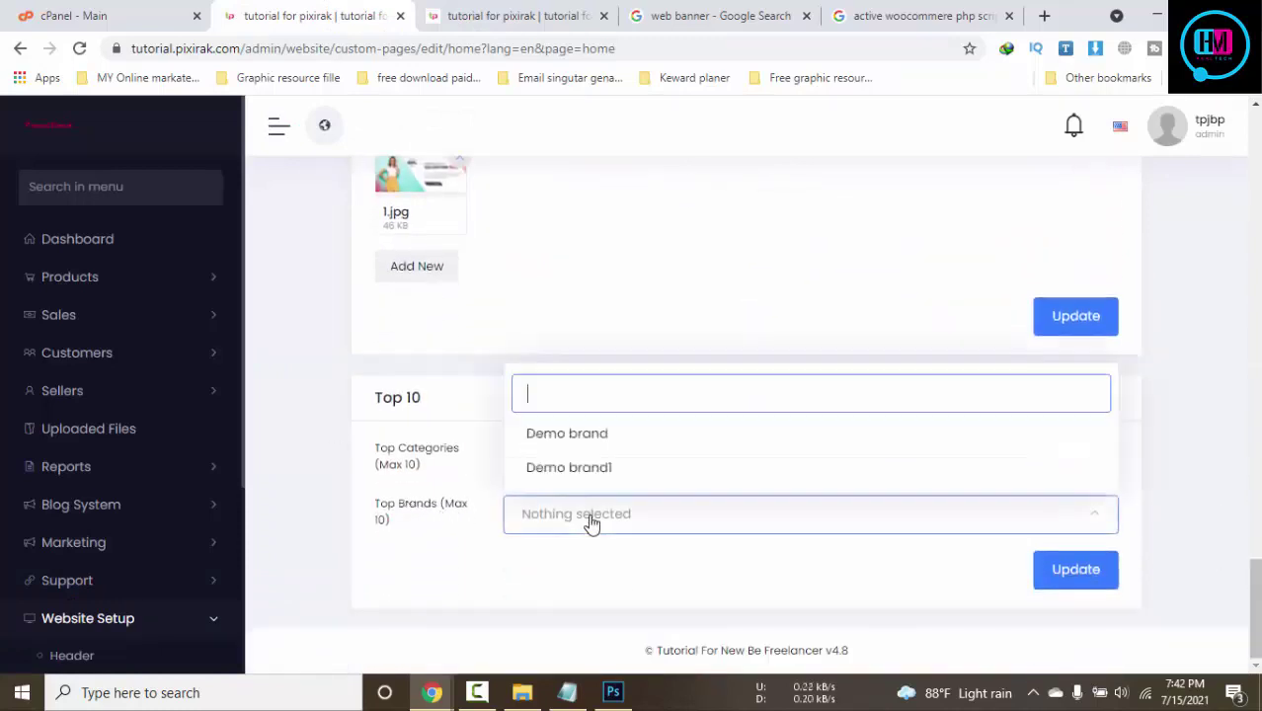
{"action": "left_click", "coordinate": [602, 435]}
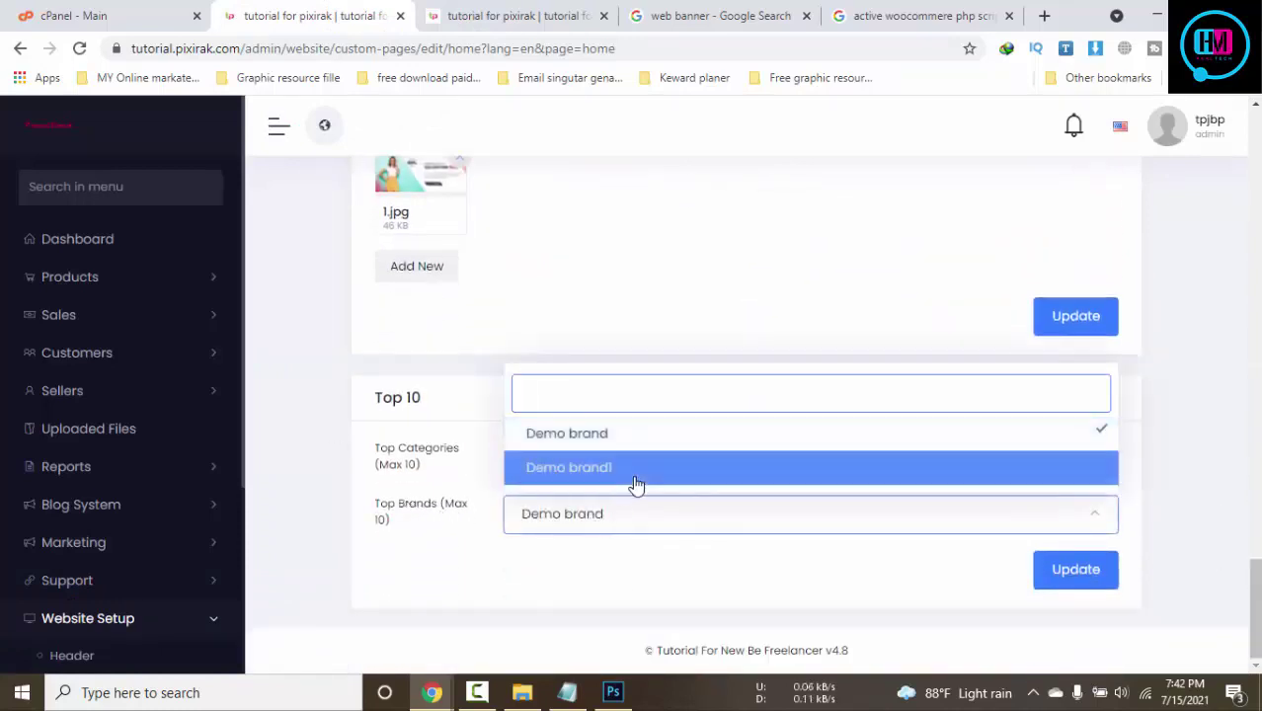
{"action": "left_click", "coordinate": [634, 472]}
{"action": "left_click", "coordinate": [1080, 583]}
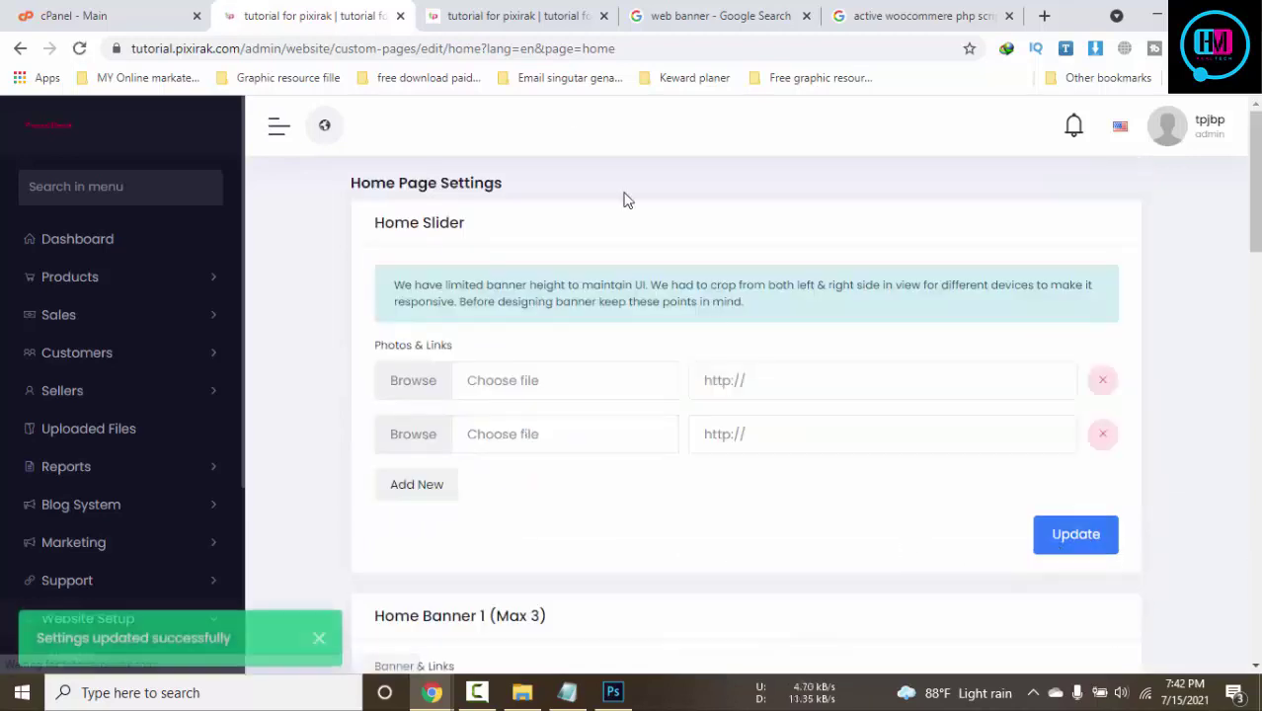
Set Top 10 Categories to Demo category 1, 2 and 3, save, and view the storefront
{"action": "scroll", "coordinate": [1230, 286], "scroll_direction": "down", "scroll_amount": 3}
{"action": "left_click_drag", "start_coordinate": [1254, 286], "coordinate": [1254, 636]}
{"action": "left_click", "coordinate": [548, 460]}
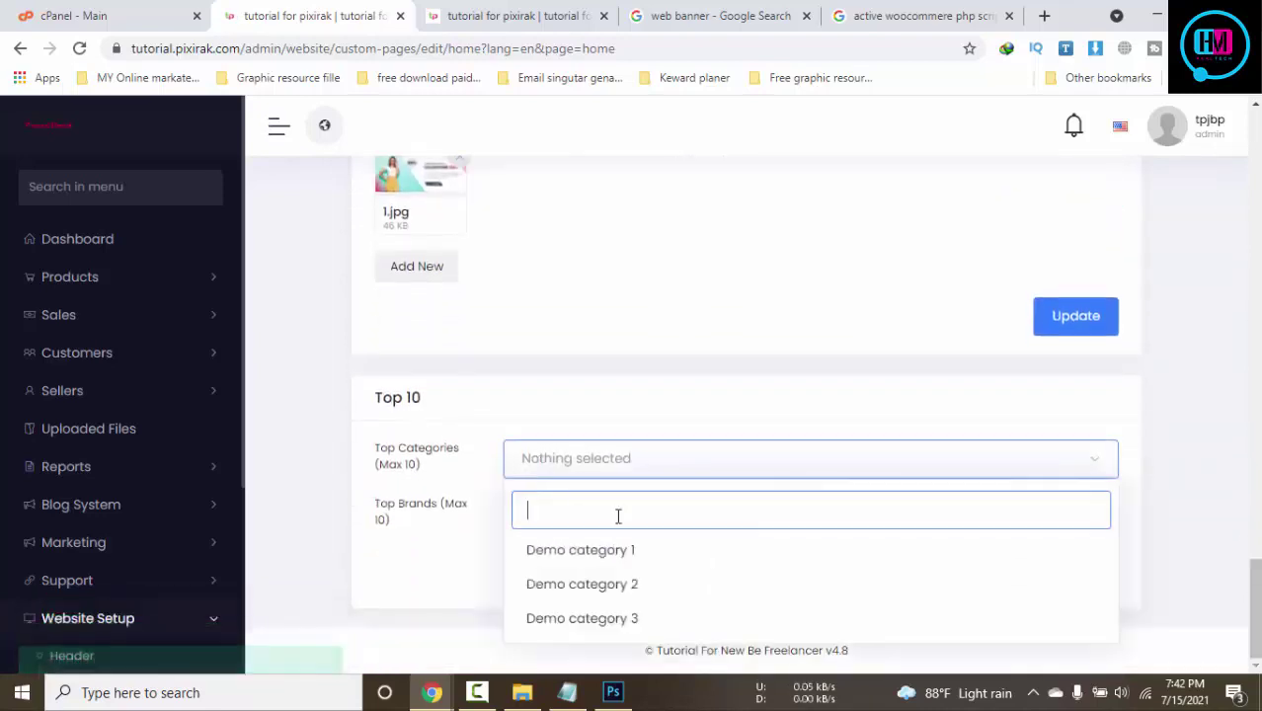
{"action": "left_click", "coordinate": [607, 550]}
{"action": "left_click", "coordinate": [601, 585]}
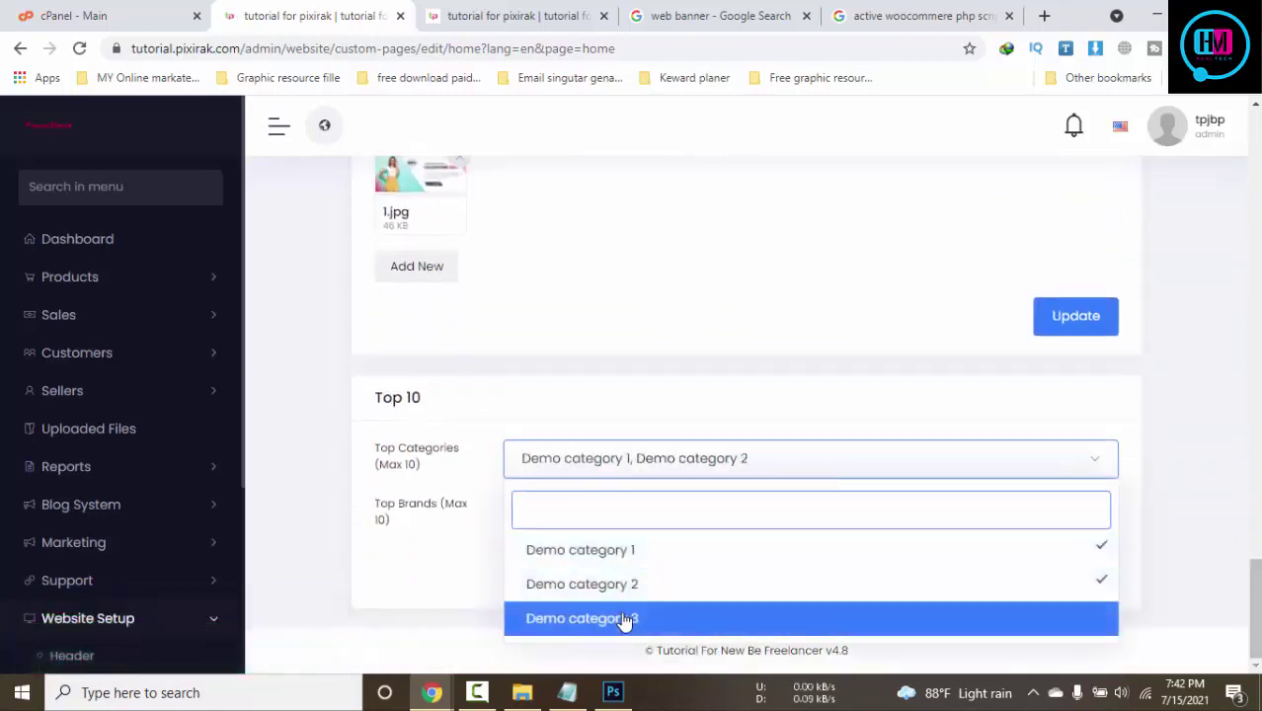
{"action": "left_click", "coordinate": [622, 618]}
{"action": "left_click", "coordinate": [1183, 407]}
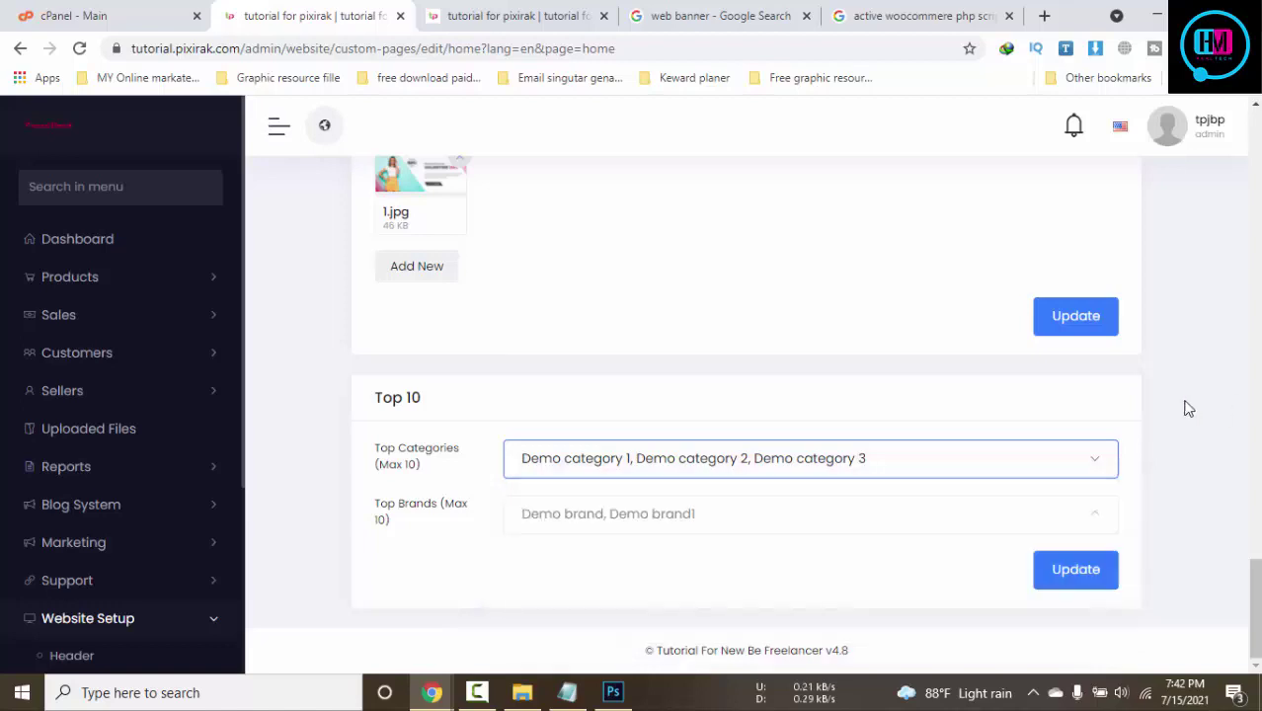
{"action": "left_click", "coordinate": [1076, 570]}
{"action": "left_click", "coordinate": [451, 9]}
{"action": "scroll", "coordinate": [300, 350], "scroll_direction": "down", "scroll_amount": 2}
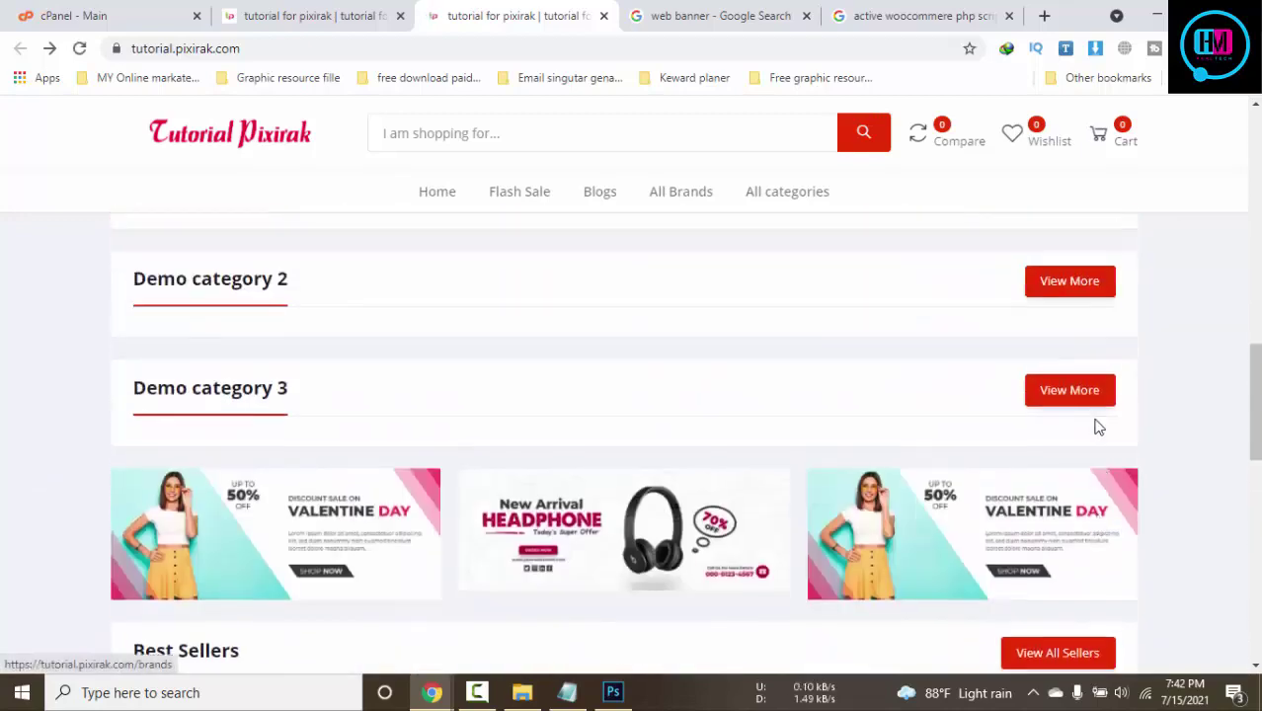
Scroll the storefront home page to check the slider, banners, Demo category sections and Top 10 lists
{"action": "scroll", "coordinate": [1092, 420], "scroll_direction": "up", "scroll_amount": 10}
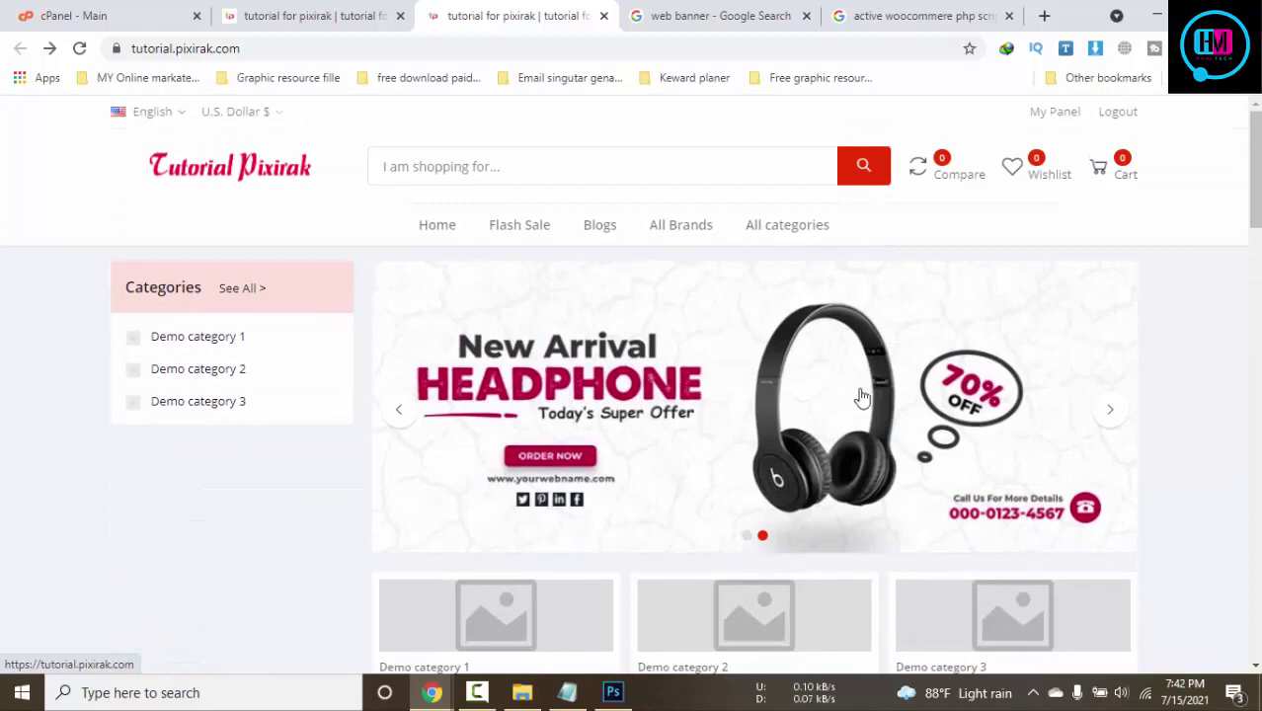
{"action": "scroll", "coordinate": [988, 390], "scroll_direction": "down", "scroll_amount": 5}
{"action": "scroll", "coordinate": [851, 316], "scroll_direction": "down", "scroll_amount": 5}
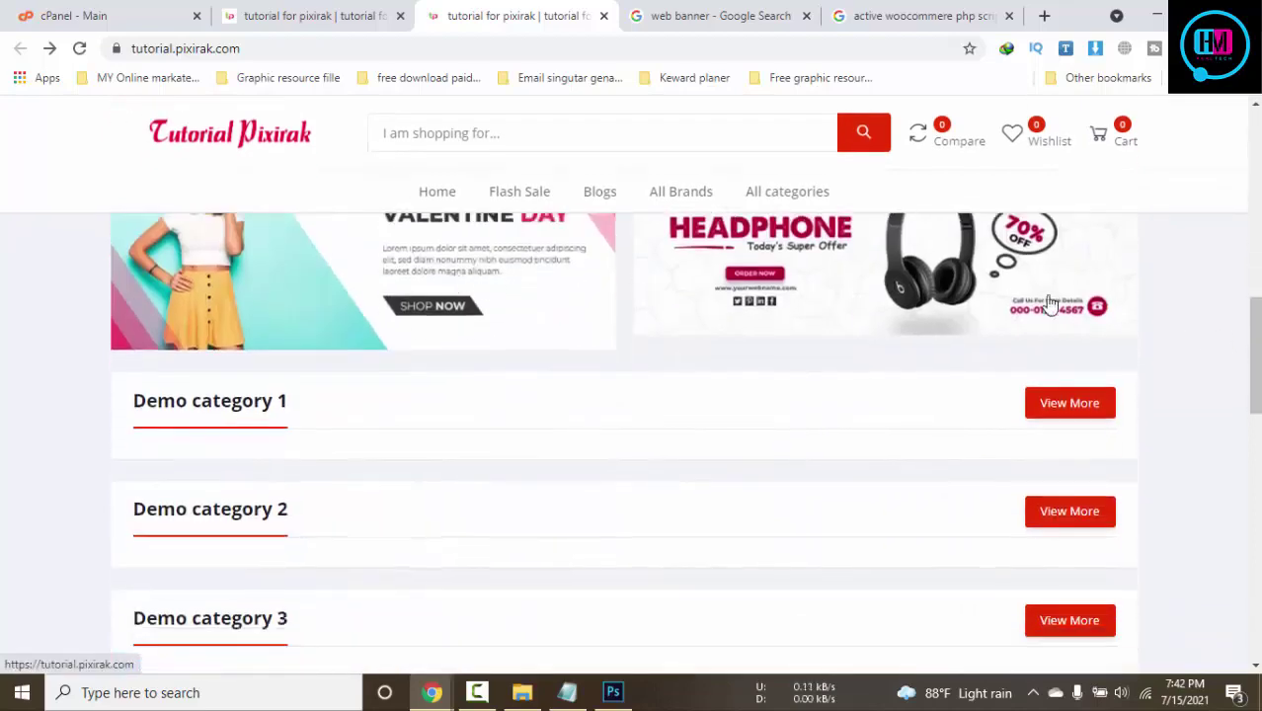
{"action": "scroll", "coordinate": [1046, 305], "scroll_direction": "down", "scroll_amount": 4}
{"action": "scroll", "coordinate": [334, 393], "scroll_direction": "up", "scroll_amount": 2}
{"action": "scroll", "coordinate": [179, 293], "scroll_direction": "up", "scroll_amount": 2}
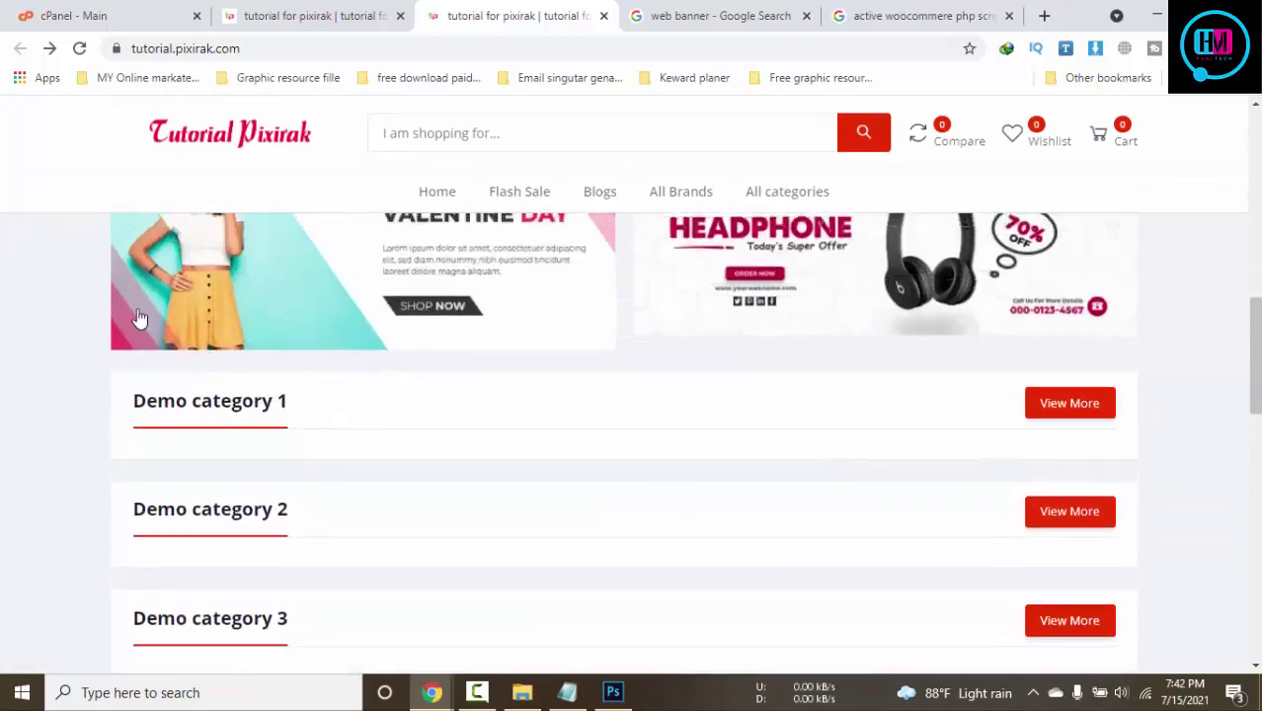
{"action": "scroll", "coordinate": [664, 464], "scroll_direction": "down", "scroll_amount": 6}
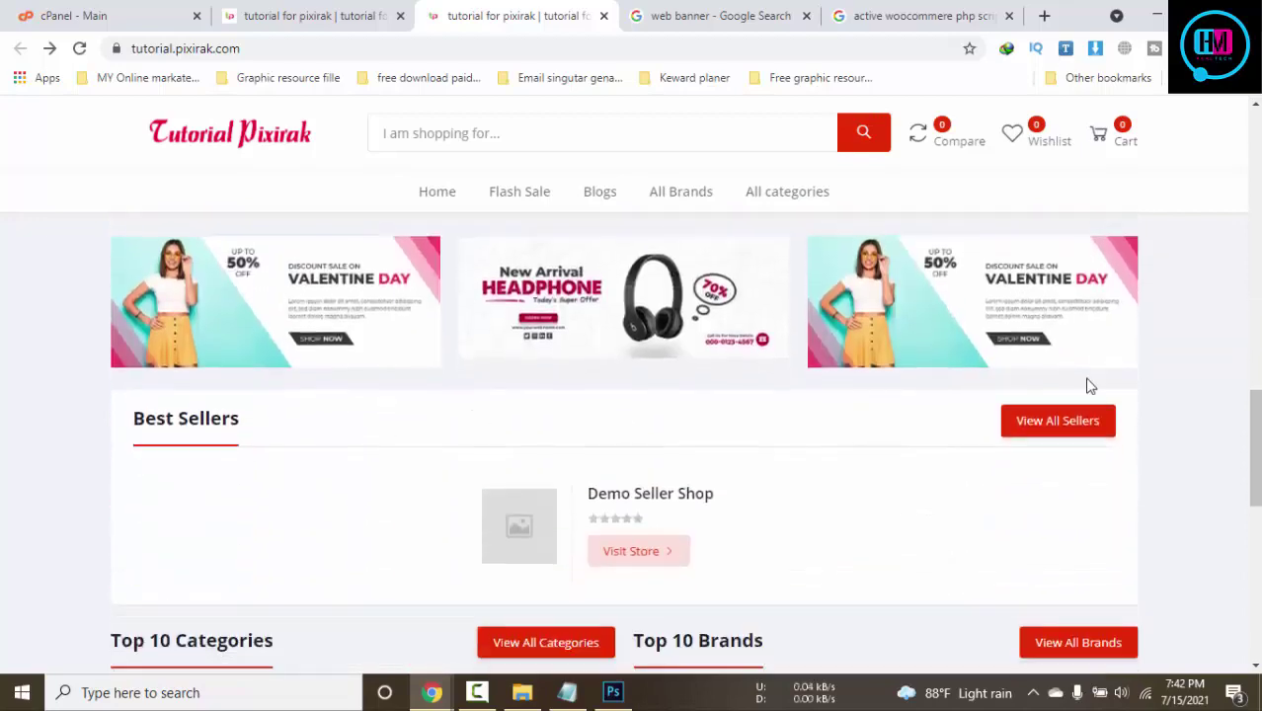
{"action": "scroll", "coordinate": [675, 366], "scroll_direction": "down", "scroll_amount": 6}
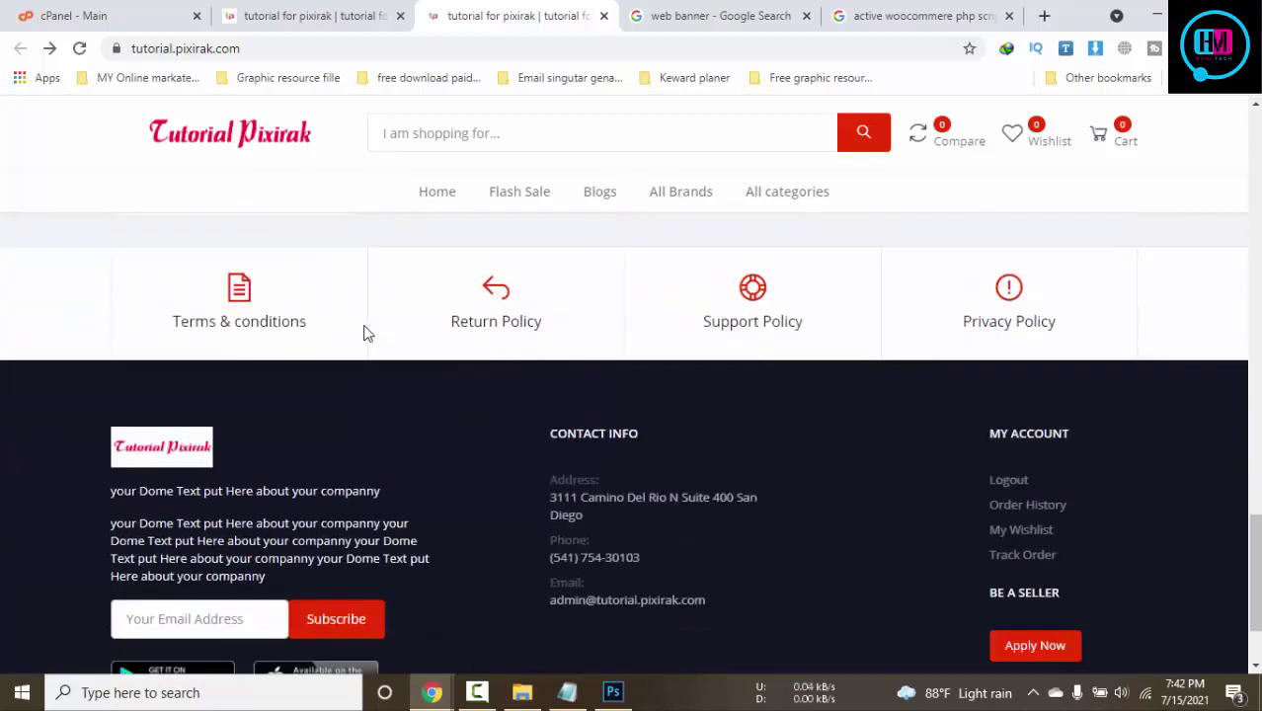
{"action": "scroll", "coordinate": [389, 293], "scroll_direction": "up", "scroll_amount": 3}
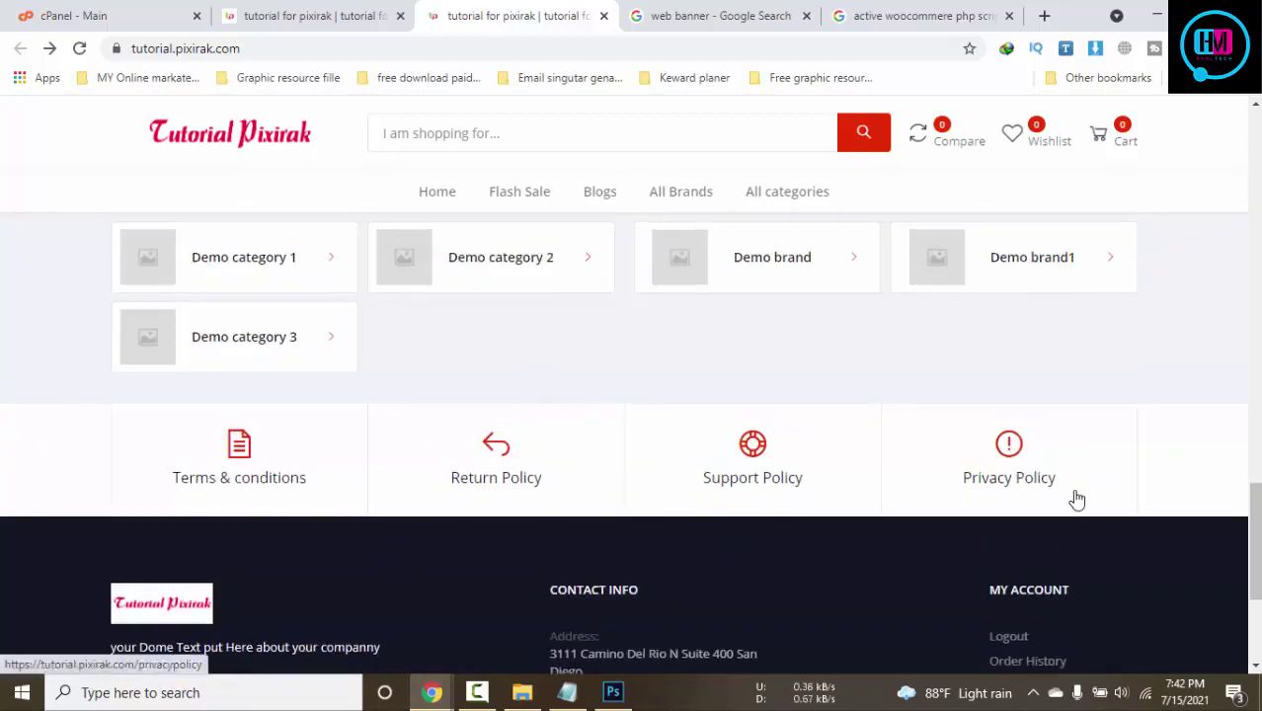
{"action": "scroll", "coordinate": [1074, 499], "scroll_direction": "up", "scroll_amount": 2}
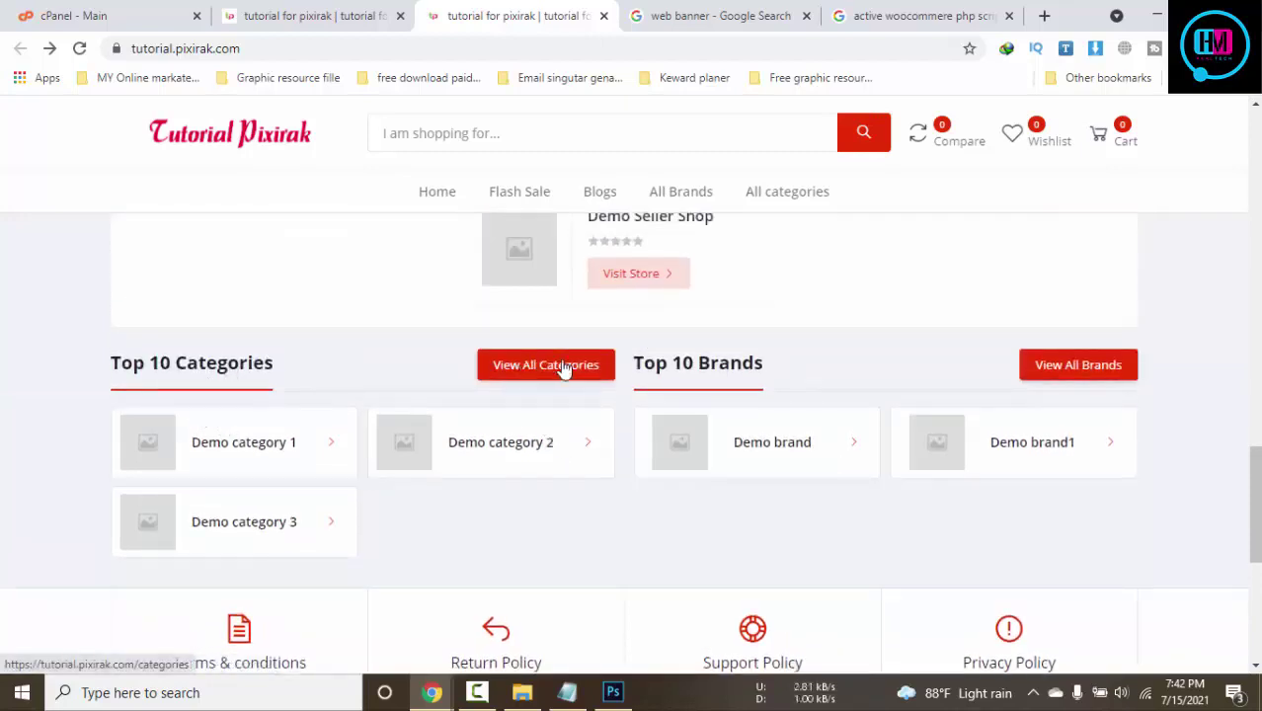
In the admin, open the Seller Policy Pages editor from Website Setup > Pages
{"action": "left_click", "coordinate": [339, 14]}
{"action": "scroll", "coordinate": [976, 464], "scroll_direction": "down", "scroll_amount": 20}
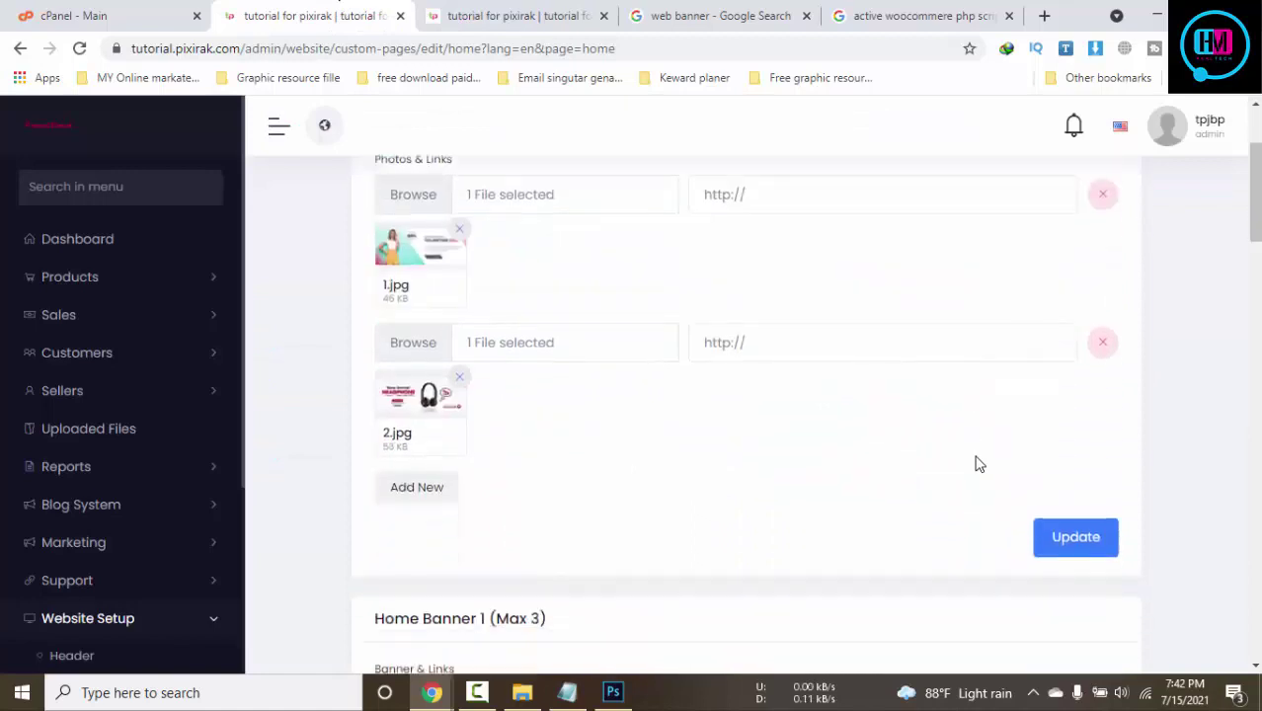
{"action": "scroll", "coordinate": [1136, 675], "scroll_direction": "down", "scroll_amount": 1}
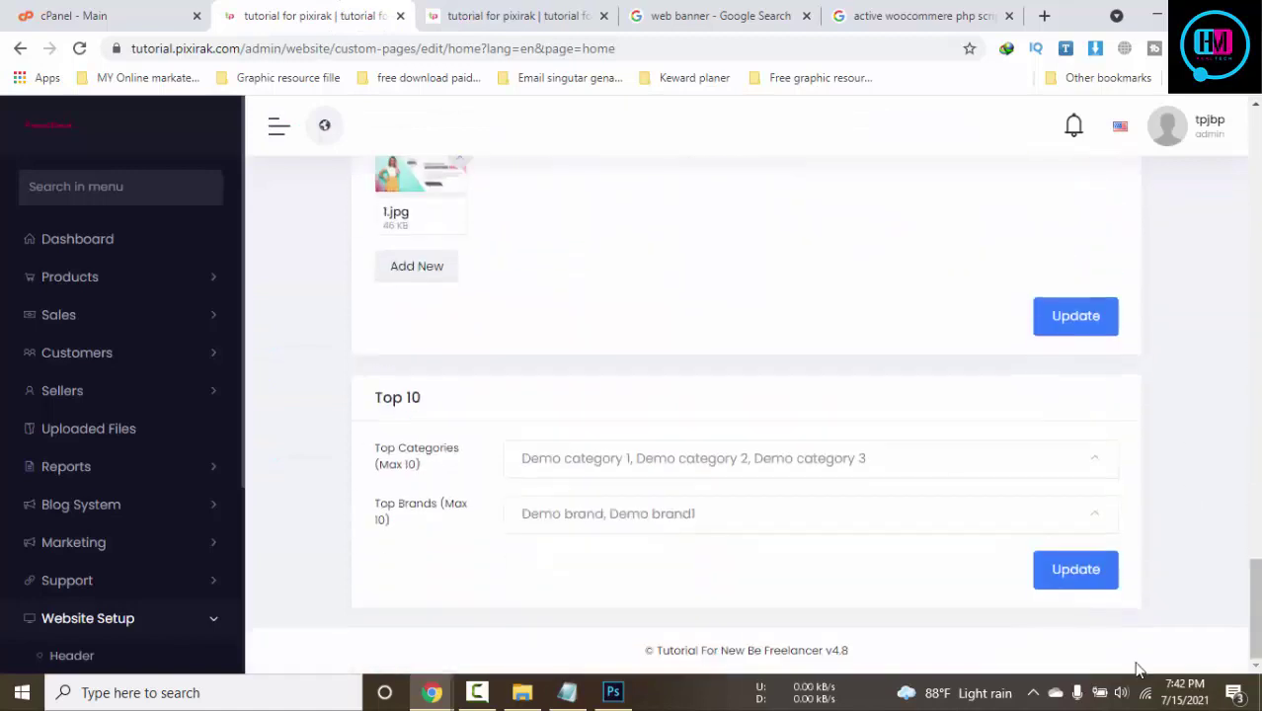
{"action": "scroll", "coordinate": [466, 525], "scroll_direction": "up", "scroll_amount": 10}
{"action": "scroll", "coordinate": [223, 517], "scroll_direction": "down", "scroll_amount": 3}
{"action": "scroll", "coordinate": [223, 516], "scroll_direction": "down", "scroll_amount": 1}
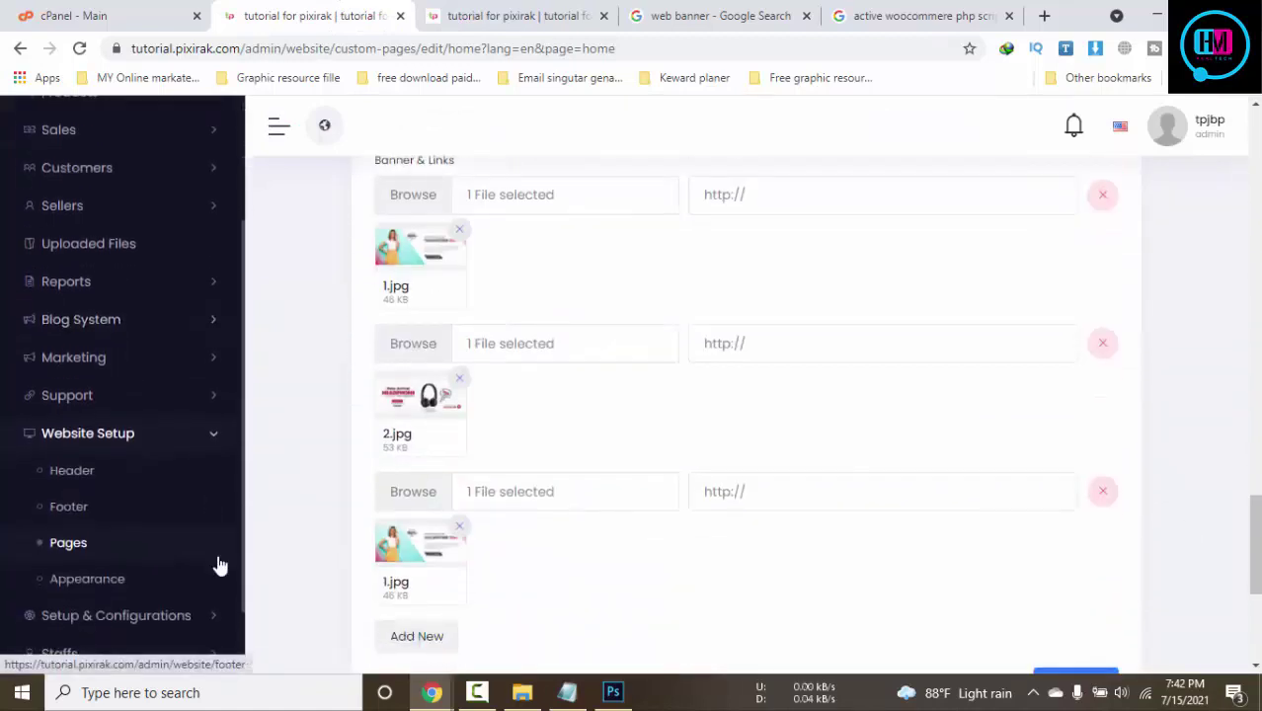
{"action": "left_click", "coordinate": [44, 547]}
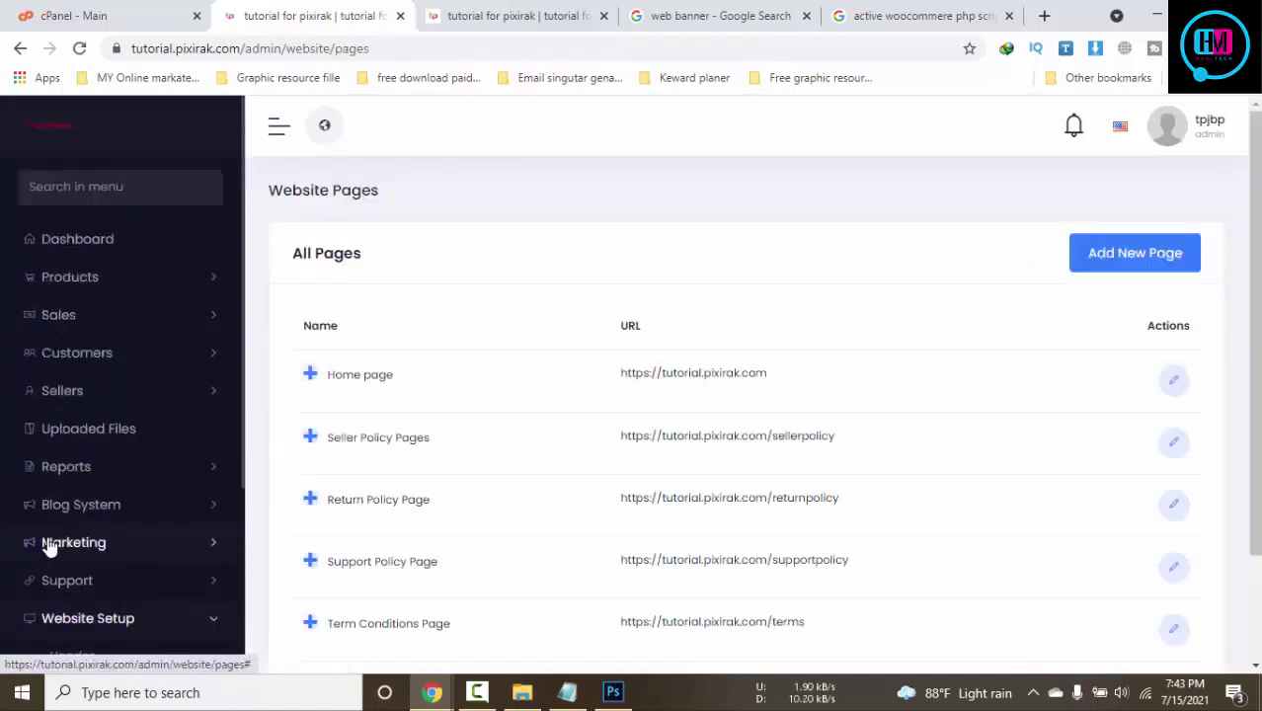
{"action": "left_click", "coordinate": [1178, 444]}
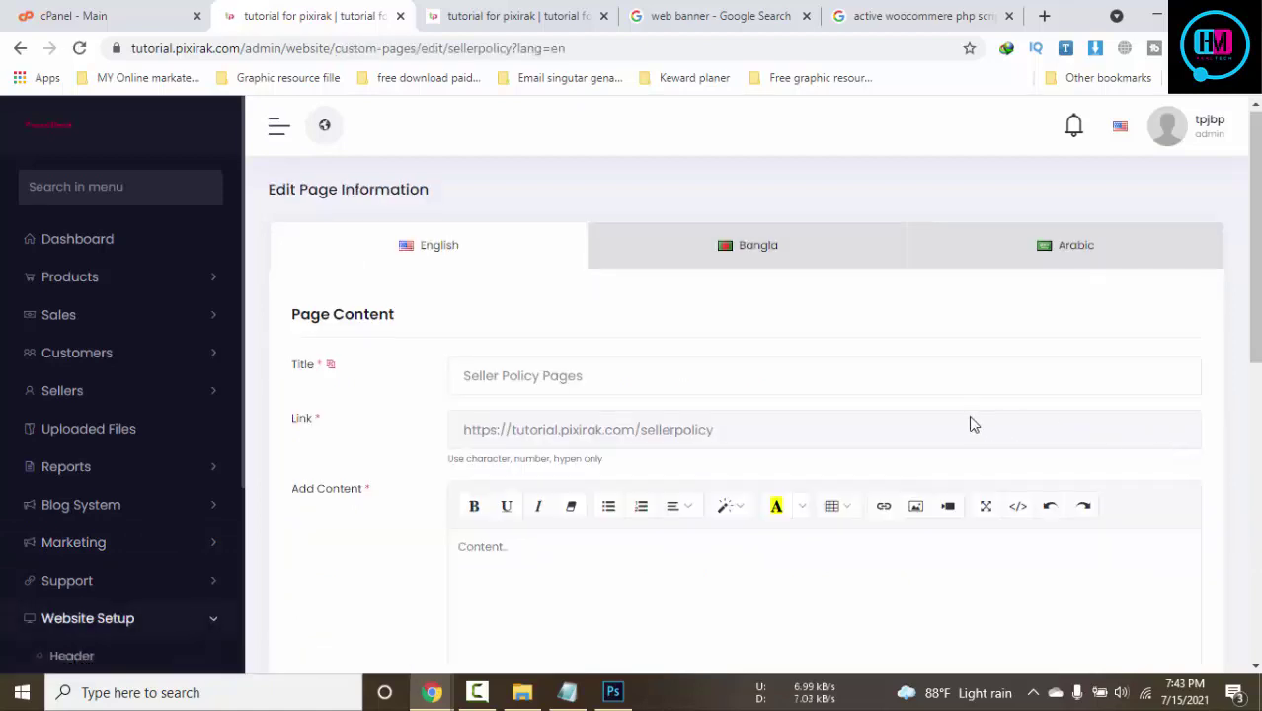
{"action": "scroll", "coordinate": [971, 423], "scroll_direction": "down", "scroll_amount": 5}
{"action": "scroll", "coordinate": [972, 416], "scroll_direction": "down", "scroll_amount": 2}
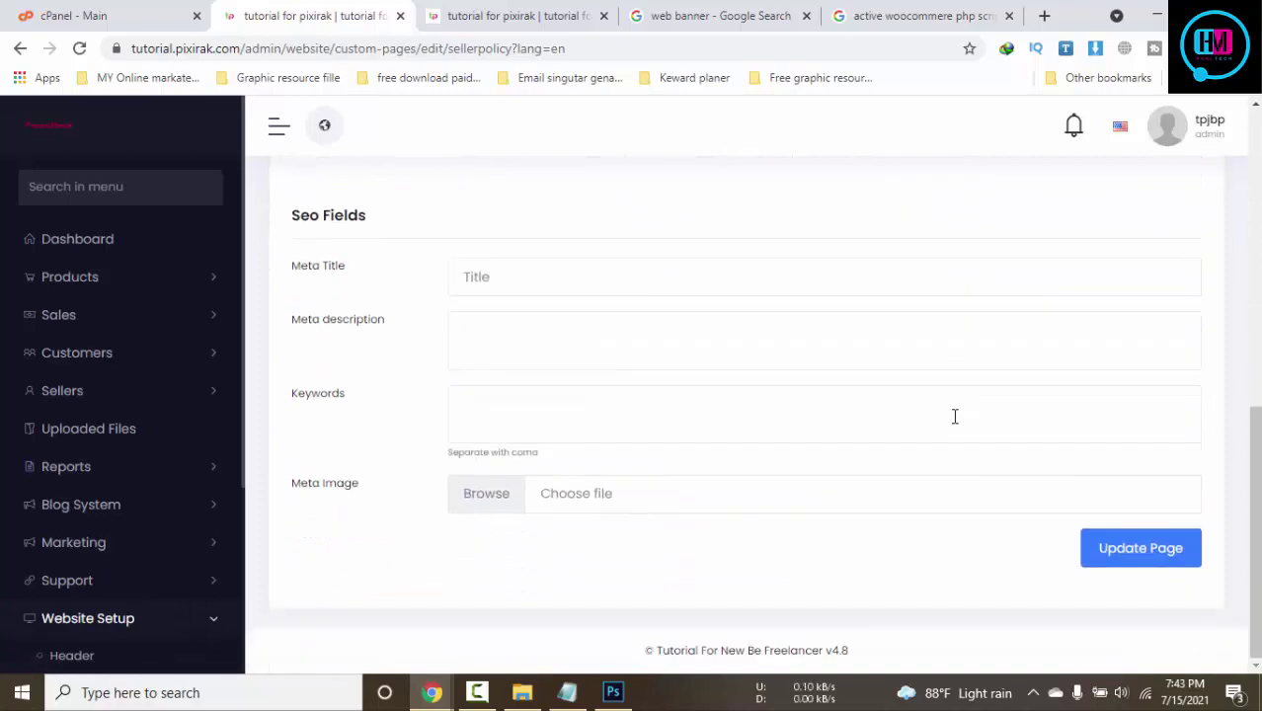
{"action": "scroll", "coordinate": [902, 555], "scroll_direction": "up", "scroll_amount": 1}
{"action": "scroll", "coordinate": [133, 473], "scroll_direction": "down", "scroll_amount": 3}
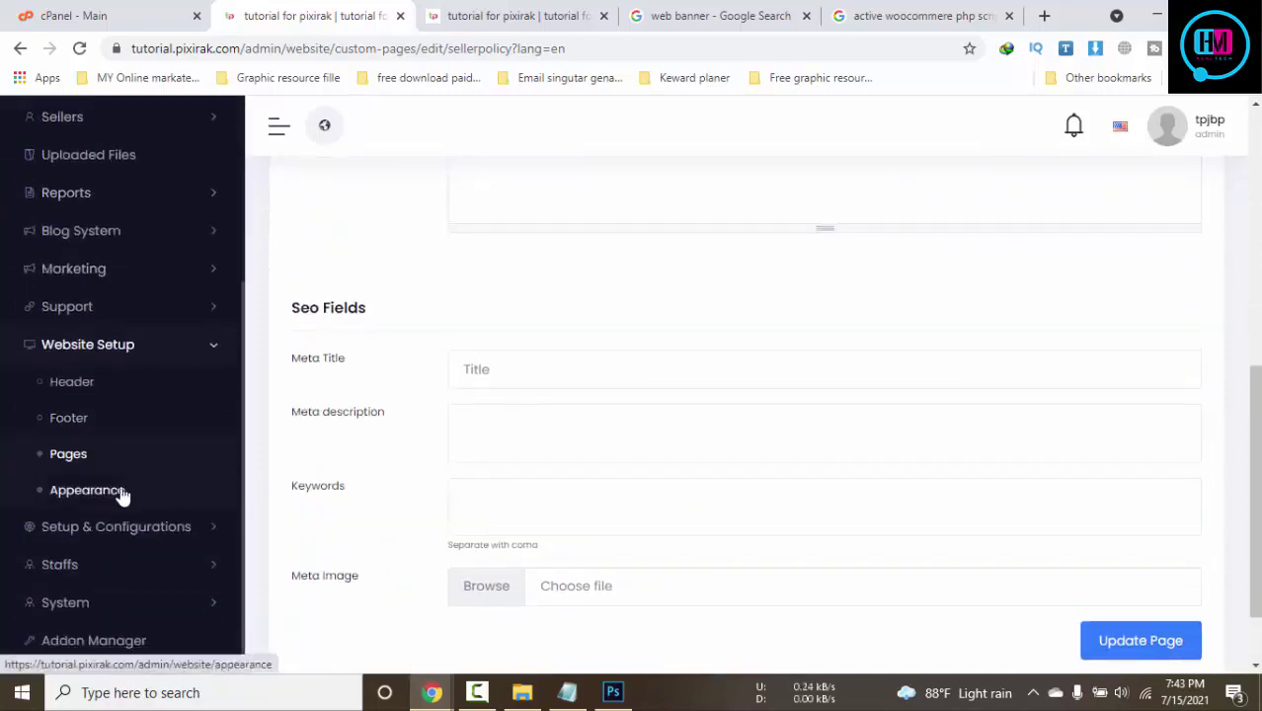
Open the Features activation settings under Setup & Configurations
{"action": "left_click", "coordinate": [175, 525]}
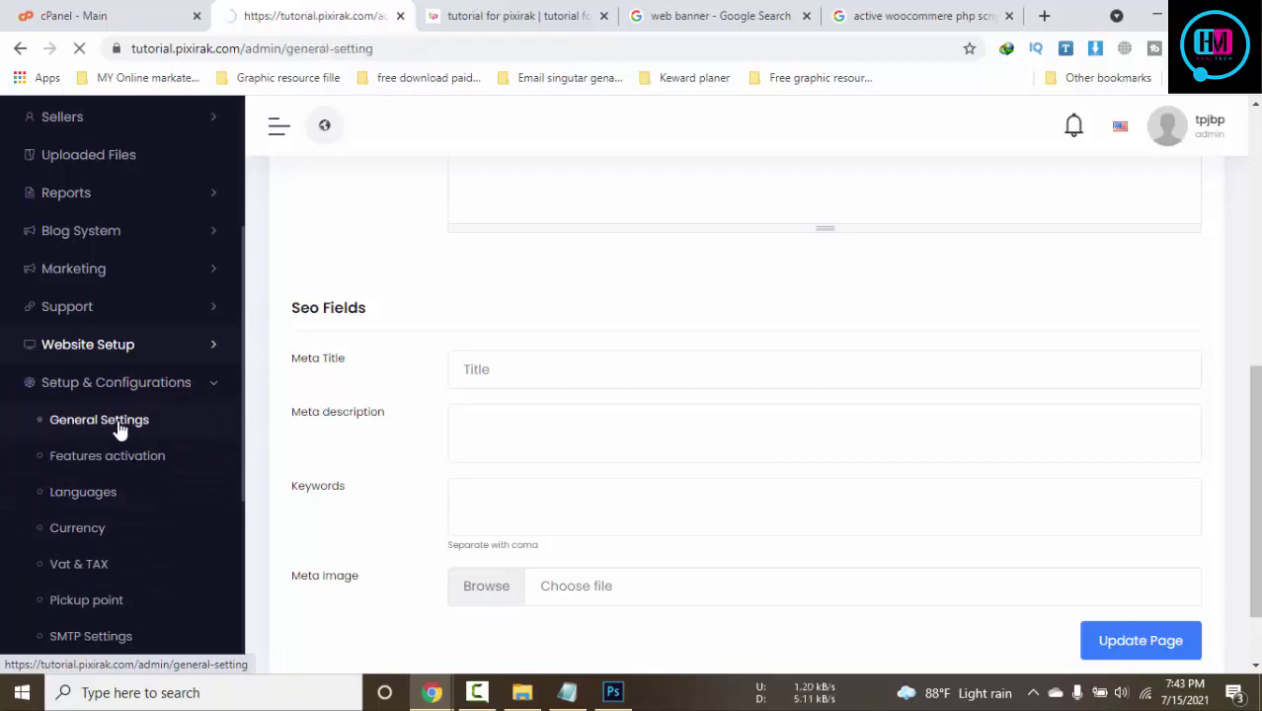
{"action": "scroll", "coordinate": [139, 435], "scroll_direction": "down", "scroll_amount": 5}
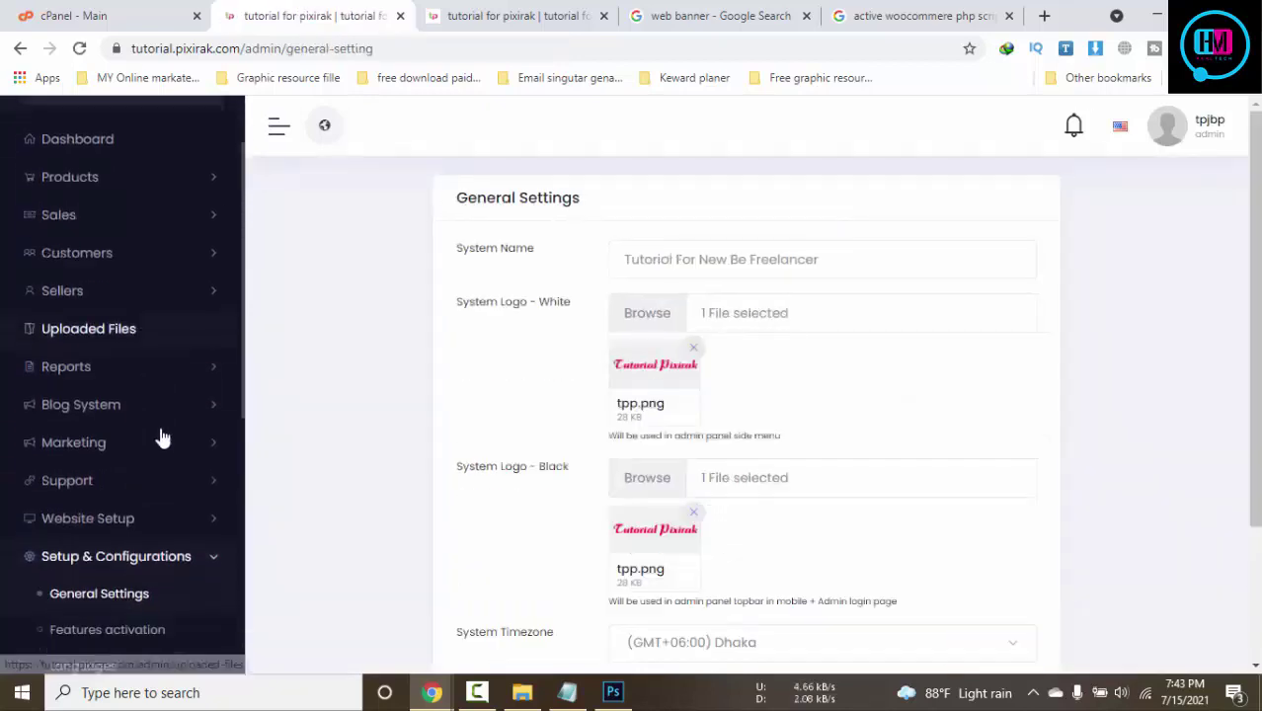
{"action": "left_click", "coordinate": [121, 272]}
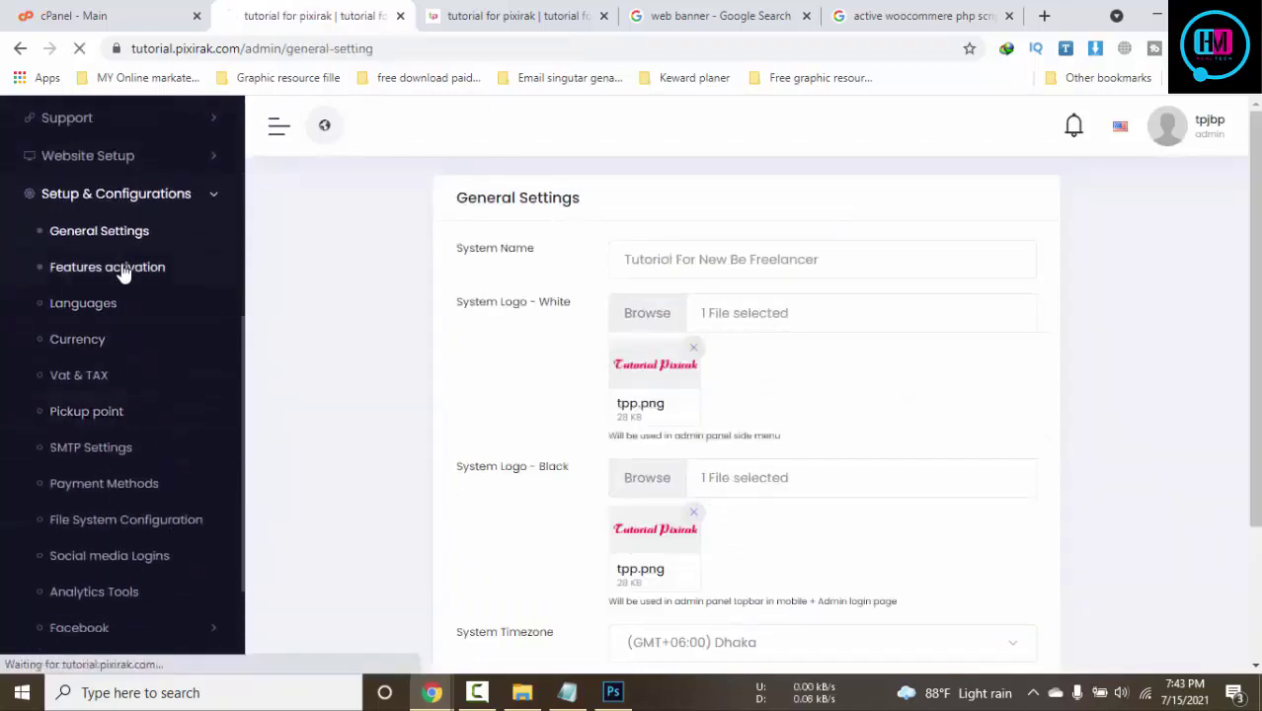
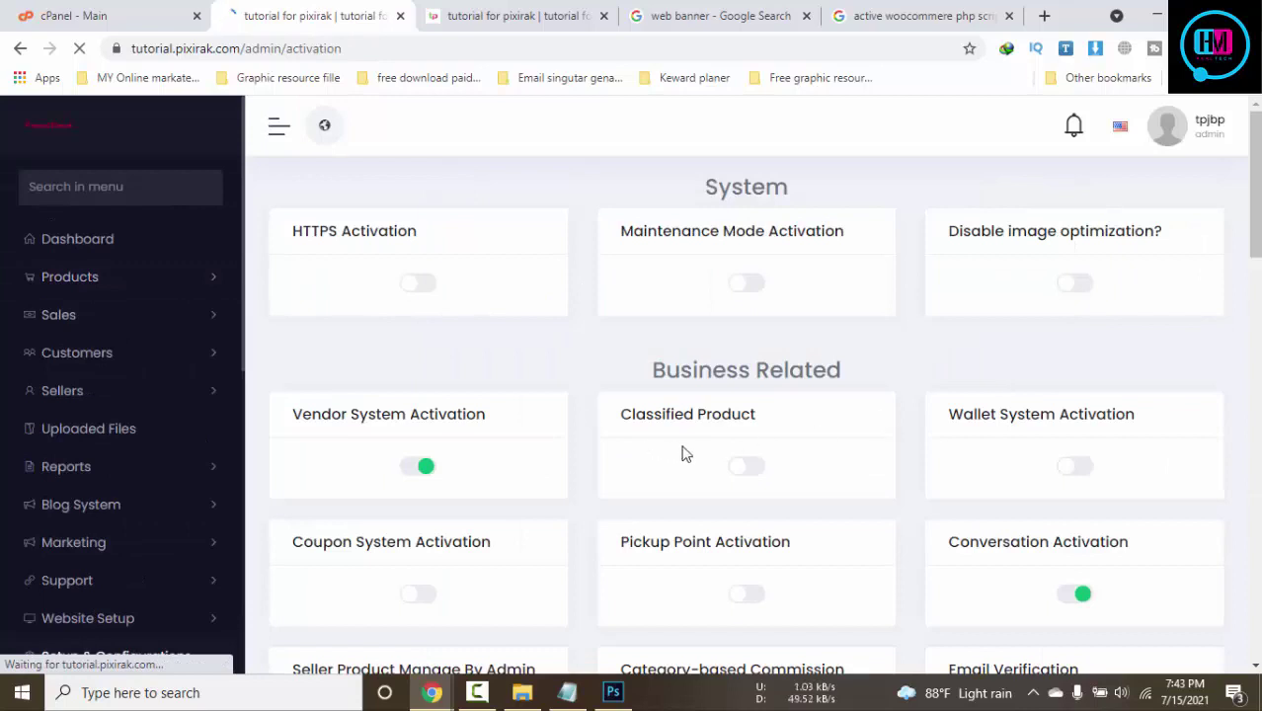
Switch Wallet System Activation back off on the Features activation page
{"action": "scroll", "coordinate": [1100, 469], "scroll_direction": "down", "scroll_amount": 1}
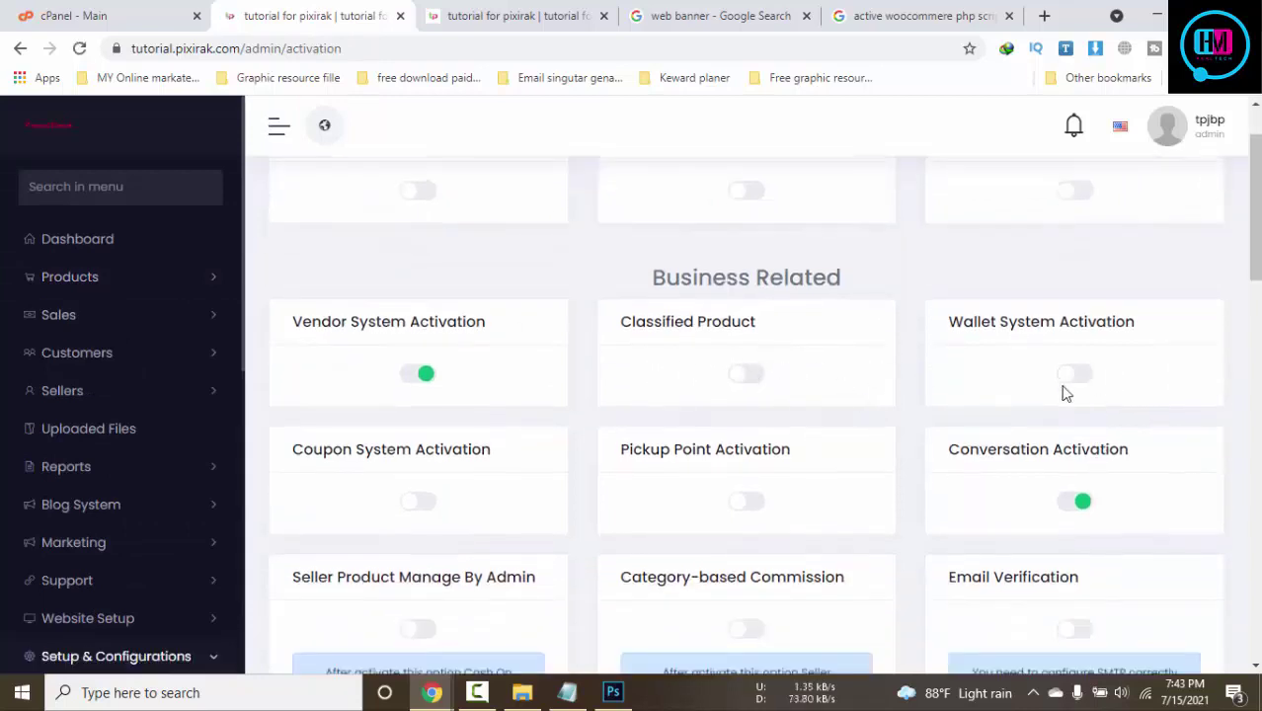
{"action": "scroll", "coordinate": [415, 387], "scroll_direction": "down", "scroll_amount": 1}
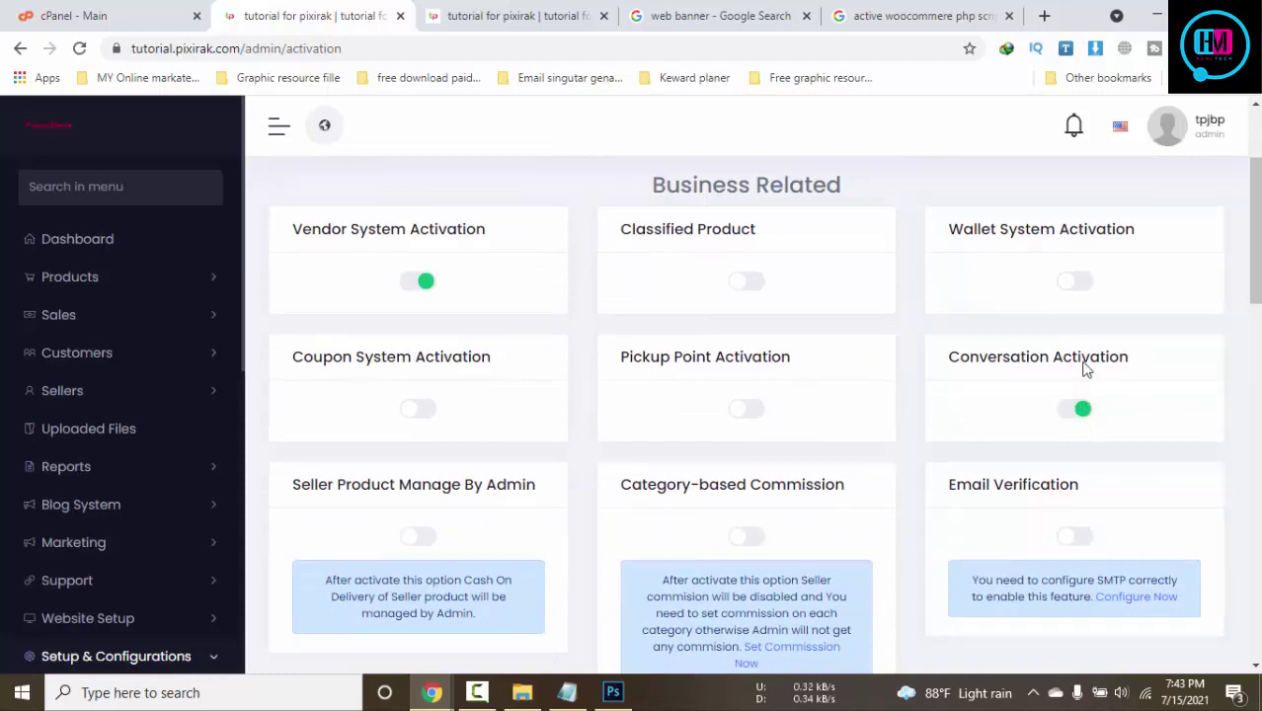
{"action": "left_click", "coordinate": [1078, 284]}
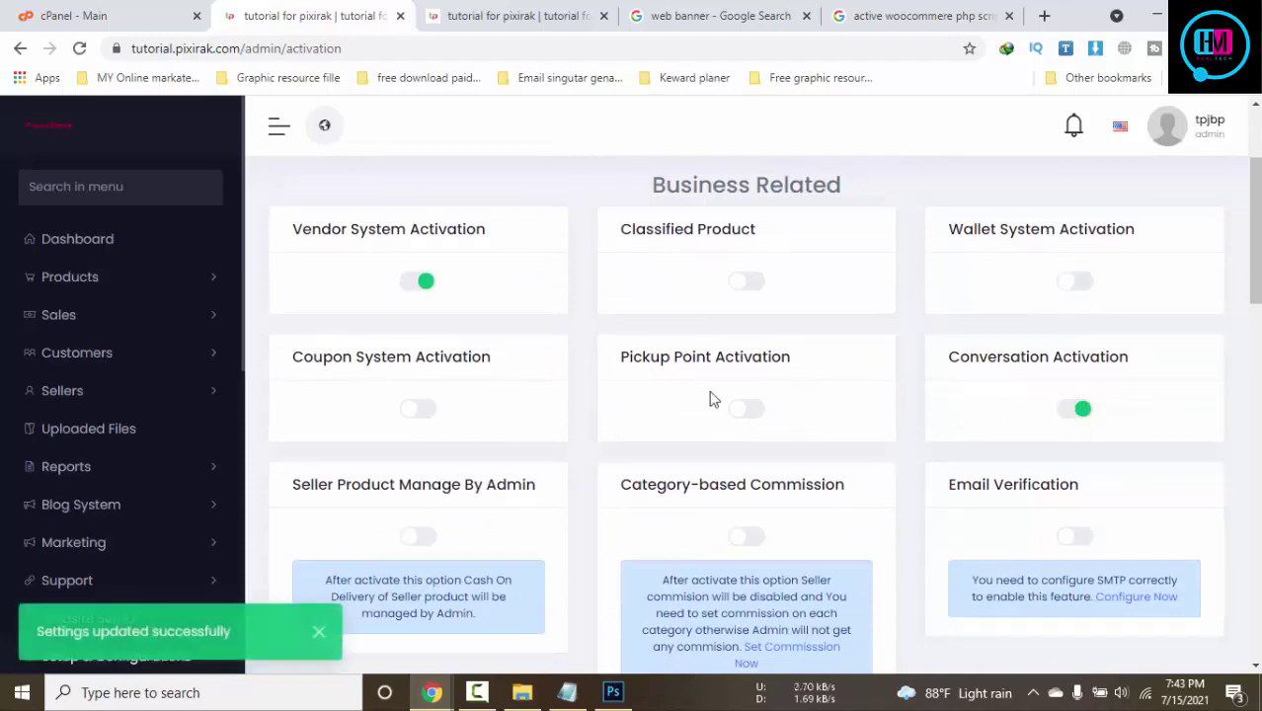
Scroll past the payment options and go to Setup & Configurations > Social media Logins
{"action": "scroll", "coordinate": [707, 397], "scroll_direction": "down", "scroll_amount": 4}
{"action": "scroll", "coordinate": [1010, 450], "scroll_direction": "down", "scroll_amount": 1}
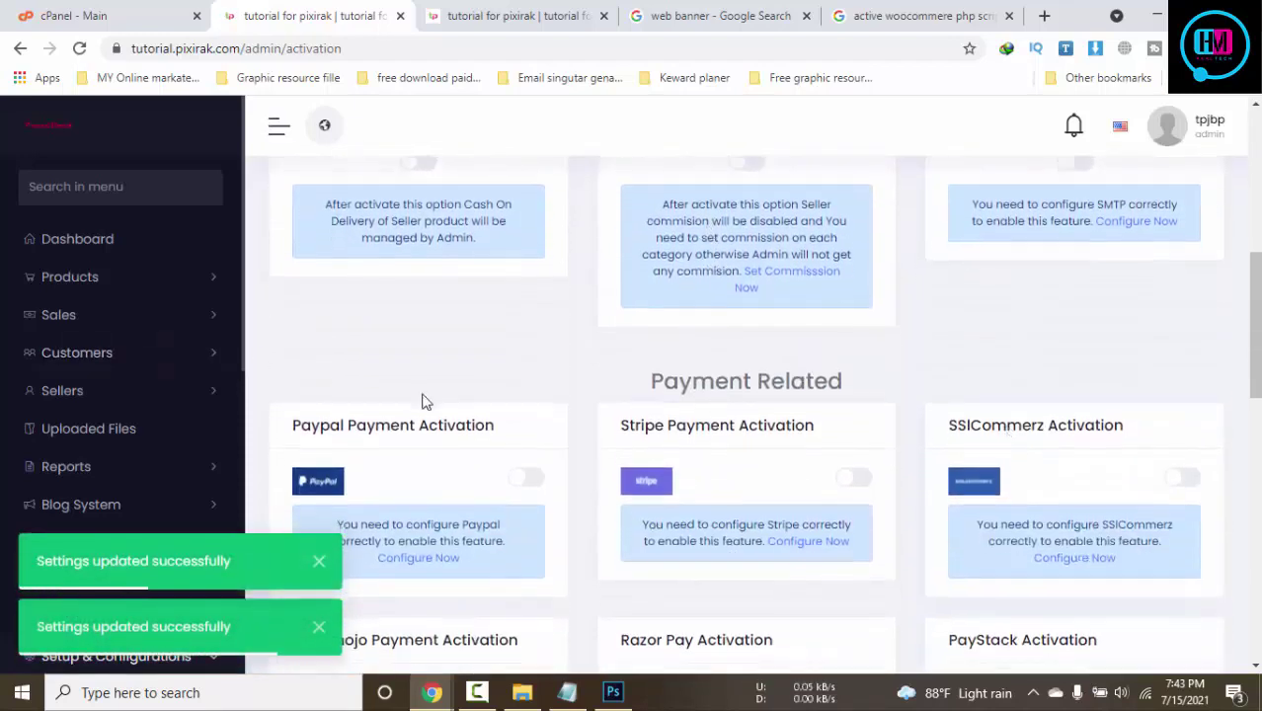
{"action": "scroll", "coordinate": [894, 342], "scroll_direction": "down", "scroll_amount": 1}
{"action": "scroll", "coordinate": [1085, 344], "scroll_direction": "down", "scroll_amount": 2}
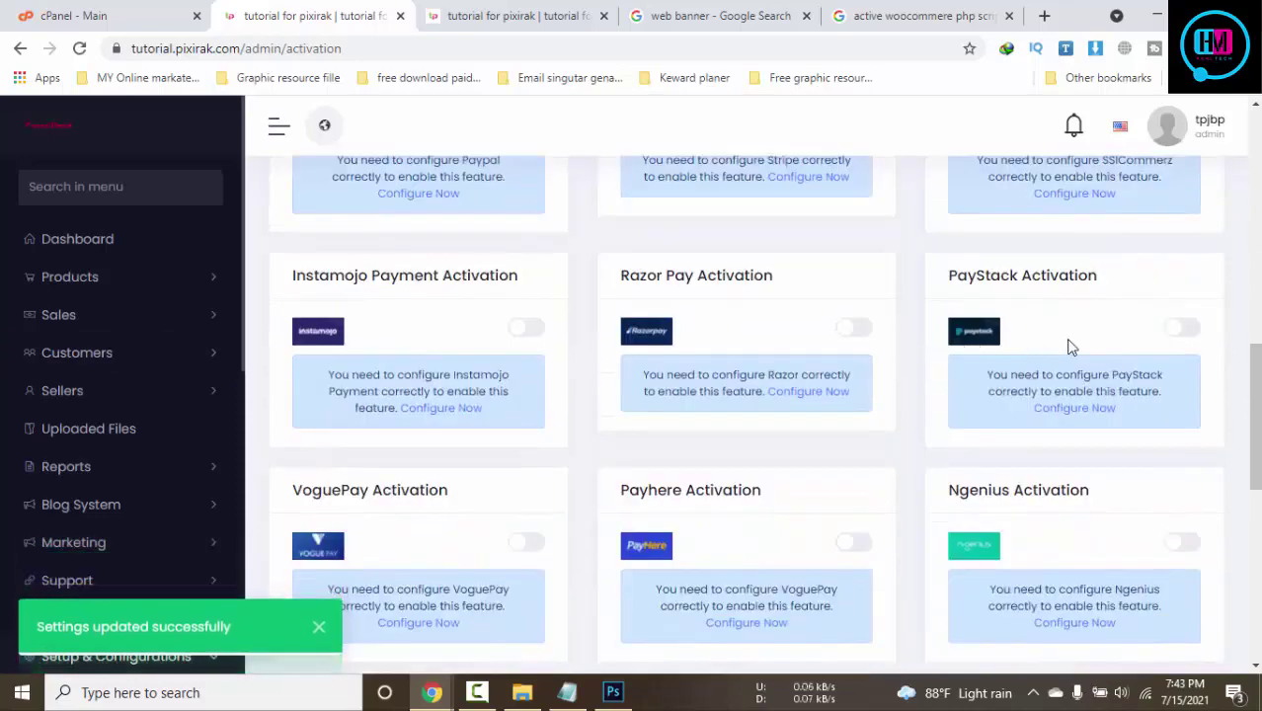
{"action": "scroll", "coordinate": [800, 363], "scroll_direction": "down", "scroll_amount": 3}
{"action": "scroll", "coordinate": [197, 435], "scroll_direction": "down", "scroll_amount": 5}
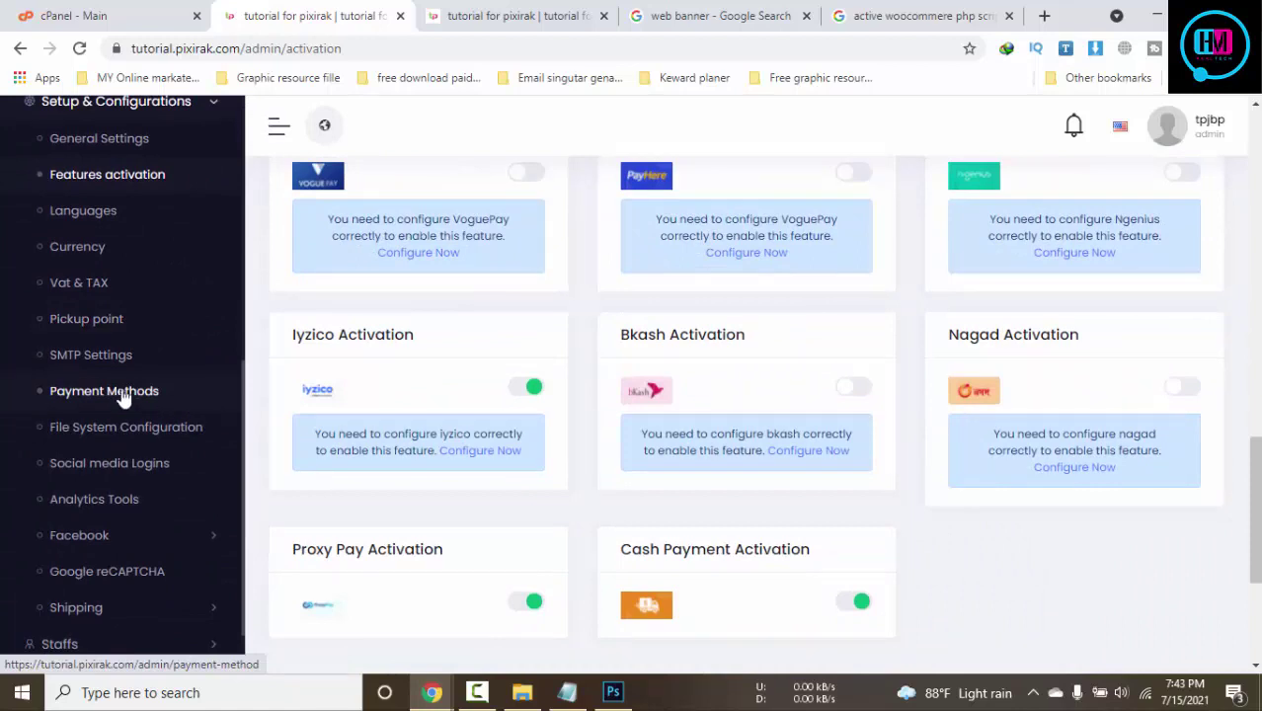
{"action": "scroll", "coordinate": [128, 393], "scroll_direction": "down", "scroll_amount": 1}
{"action": "left_click", "coordinate": [136, 390]}
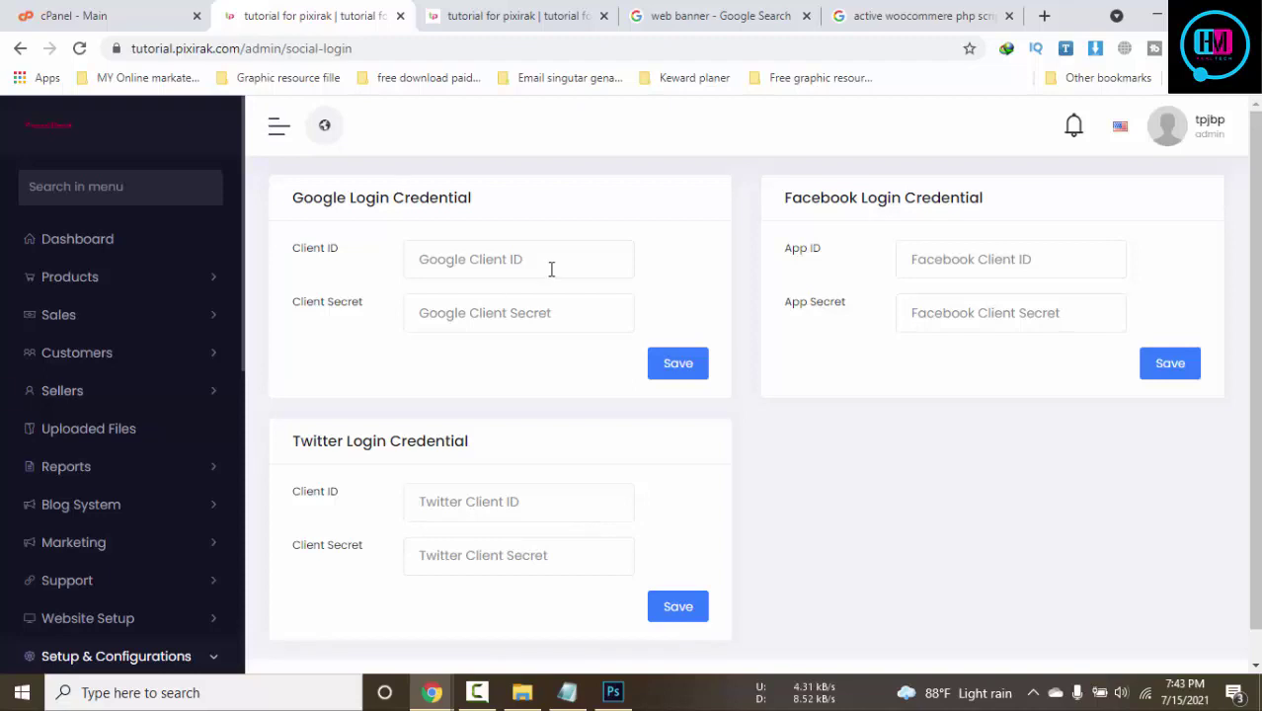
Go through the Google, Facebook and Twitter client ID and secret fields
{"action": "left_click", "coordinate": [551, 265]}
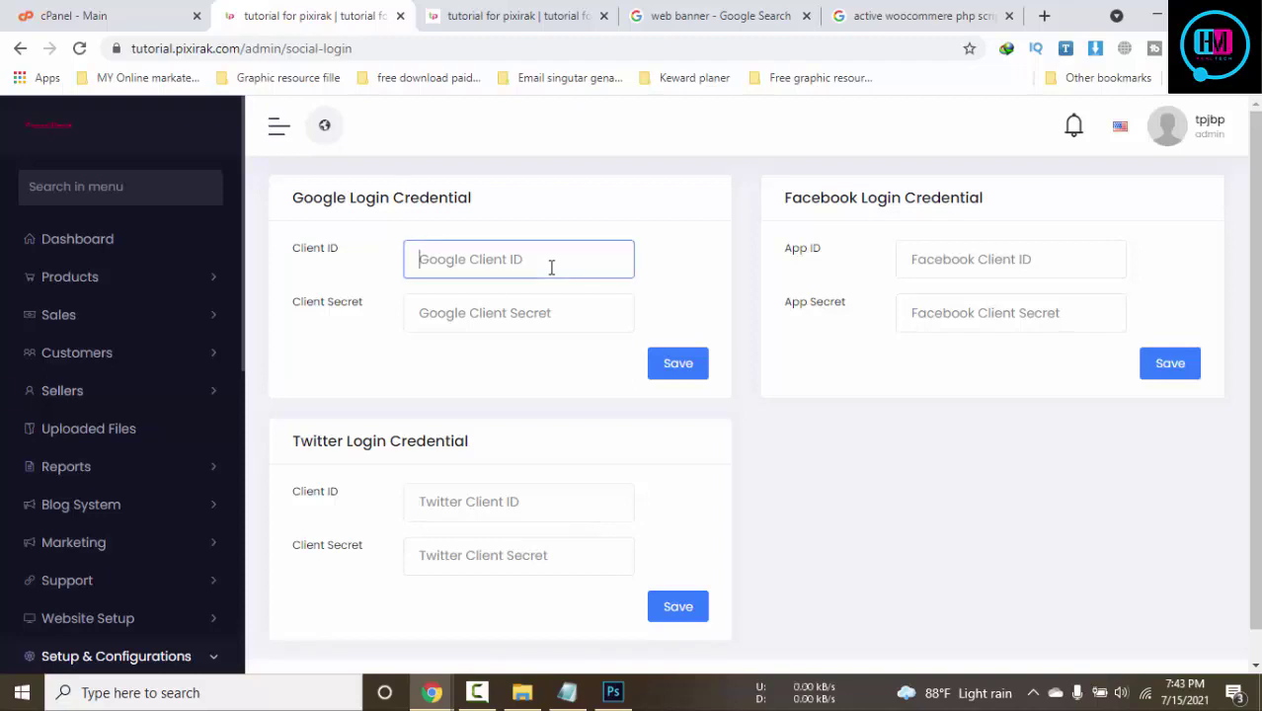
{"action": "left_click", "coordinate": [515, 303]}
{"action": "left_click", "coordinate": [1070, 257]}
{"action": "left_click", "coordinate": [1005, 312]}
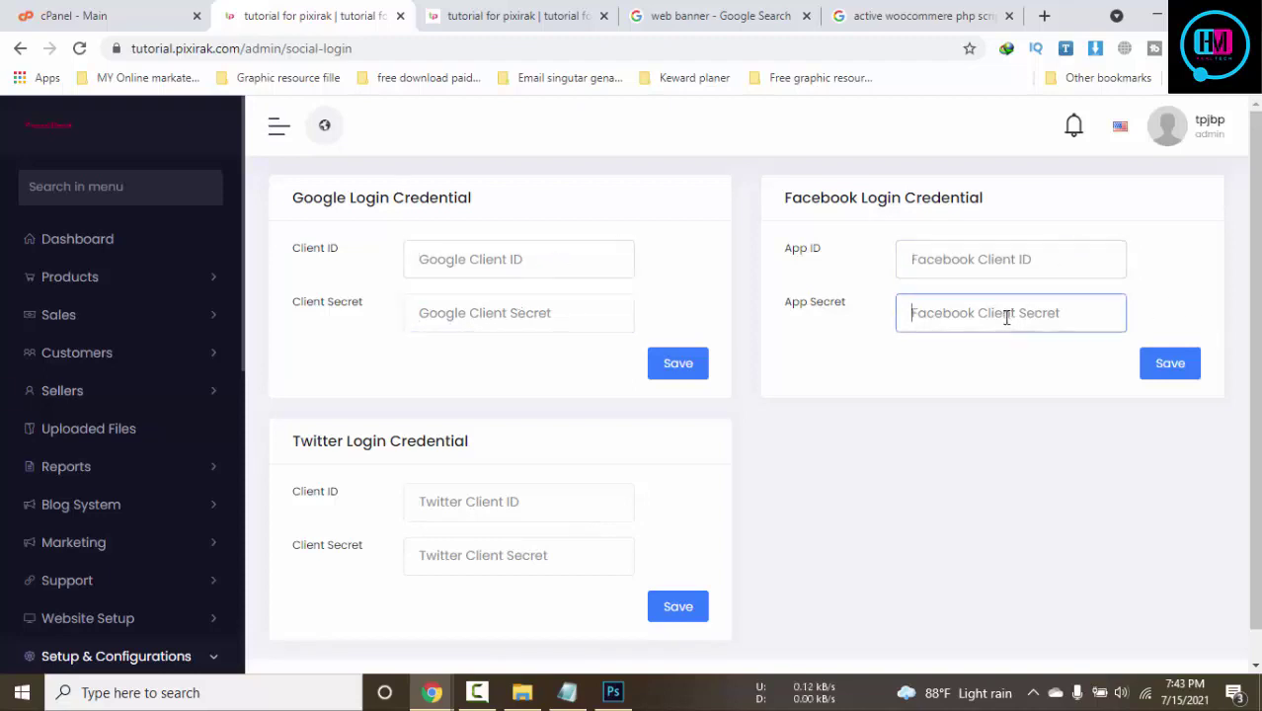
{"action": "scroll", "coordinate": [888, 465], "scroll_direction": "down", "scroll_amount": 1}
{"action": "left_click", "coordinate": [571, 457]}
{"action": "left_click", "coordinate": [503, 534]}
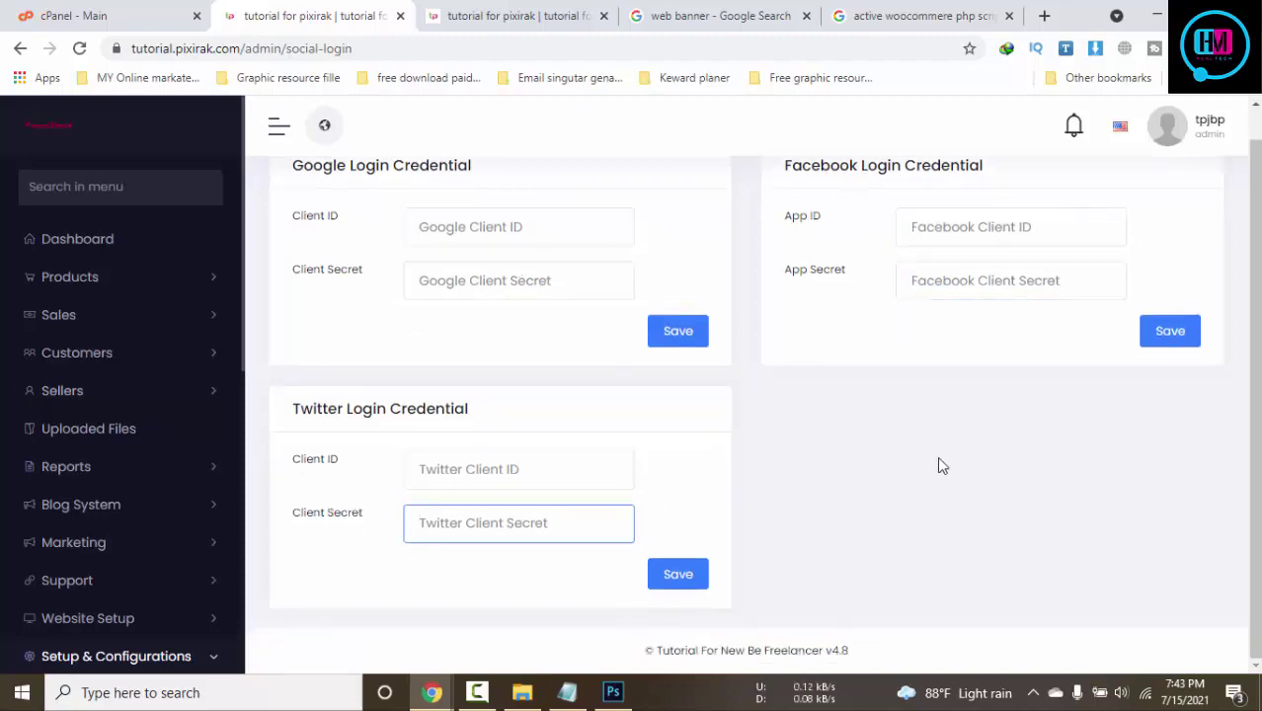
Scroll the sidebar to Analytics Tools and expand the System menu
{"action": "scroll", "coordinate": [201, 395], "scroll_direction": "down", "scroll_amount": 4}
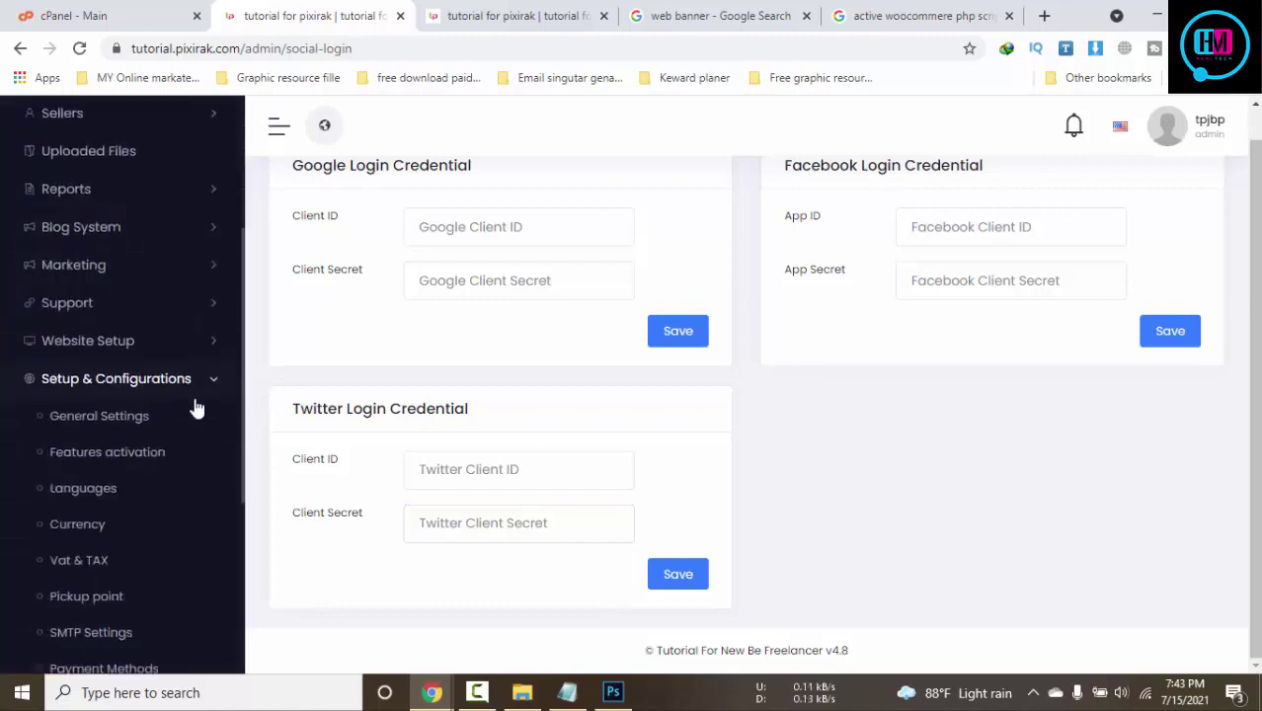
{"action": "scroll", "coordinate": [212, 456], "scroll_direction": "down", "scroll_amount": 1}
{"action": "scroll", "coordinate": [211, 456], "scroll_direction": "down", "scroll_amount": 3}
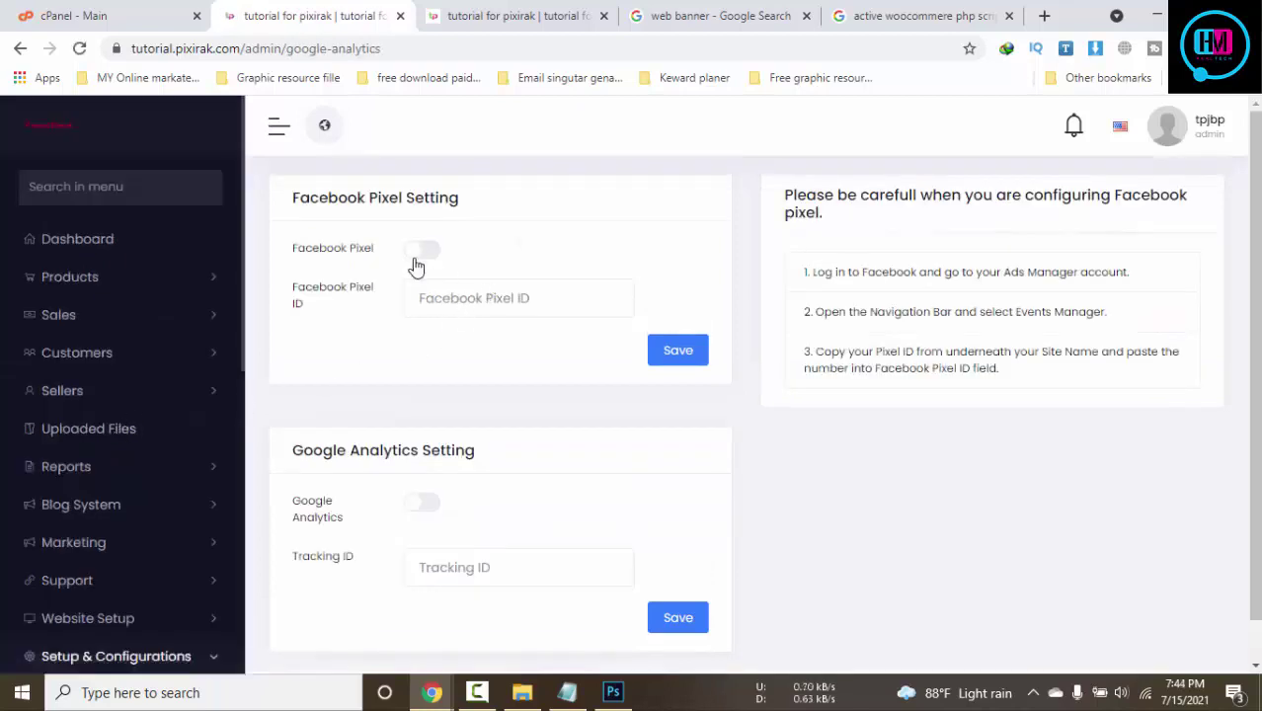
{"action": "scroll", "coordinate": [593, 523], "scroll_direction": "down", "scroll_amount": 1}
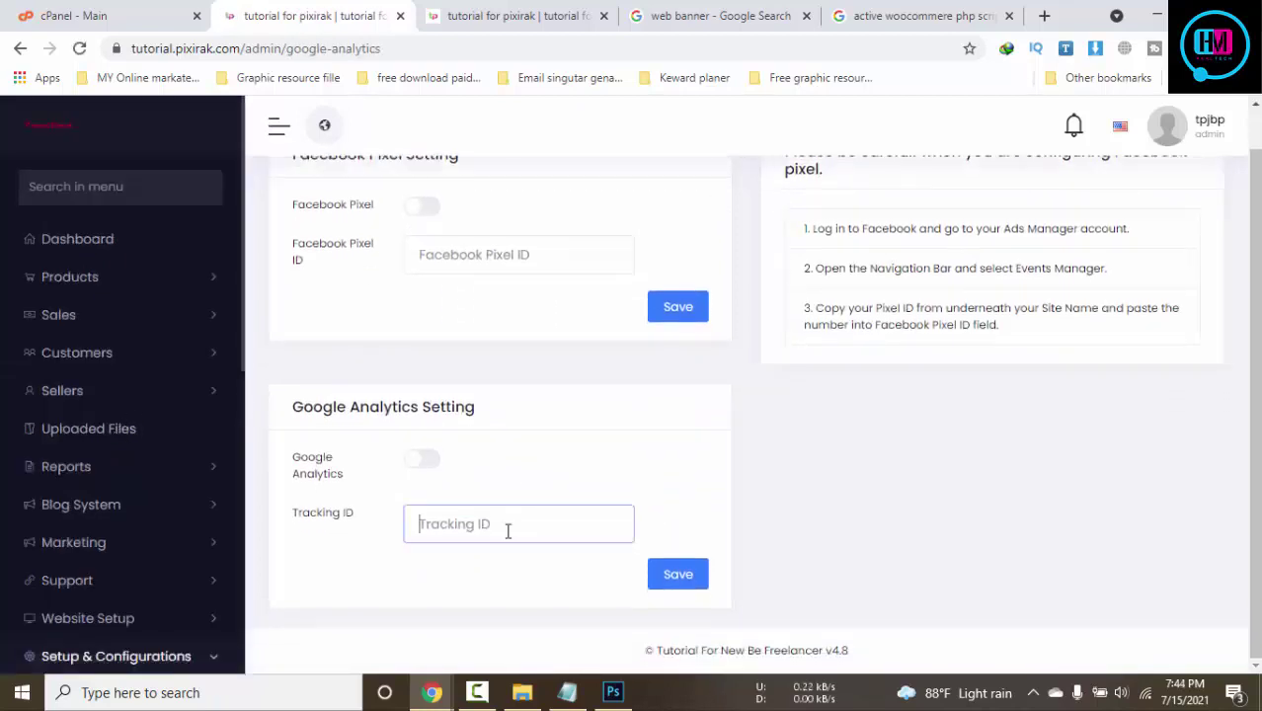
{"action": "scroll", "coordinate": [175, 510], "scroll_direction": "down", "scroll_amount": 5}
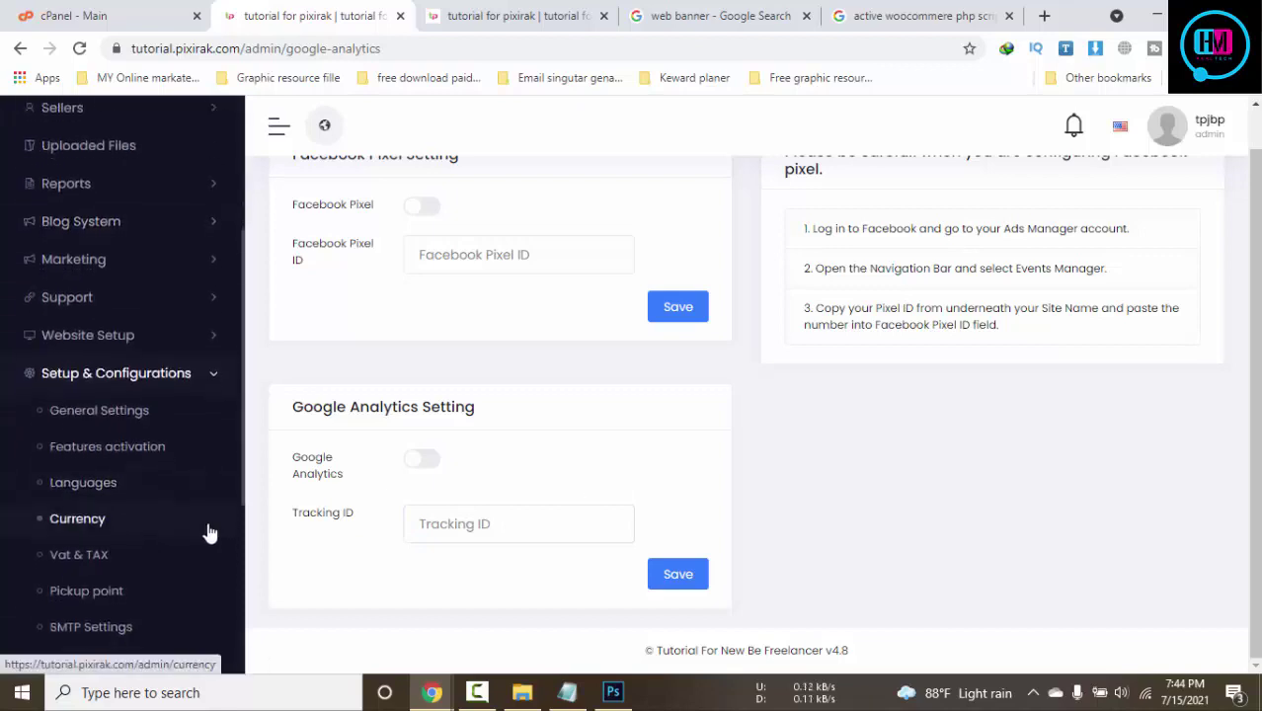
{"action": "scroll", "coordinate": [235, 534], "scroll_direction": "down", "scroll_amount": 1}
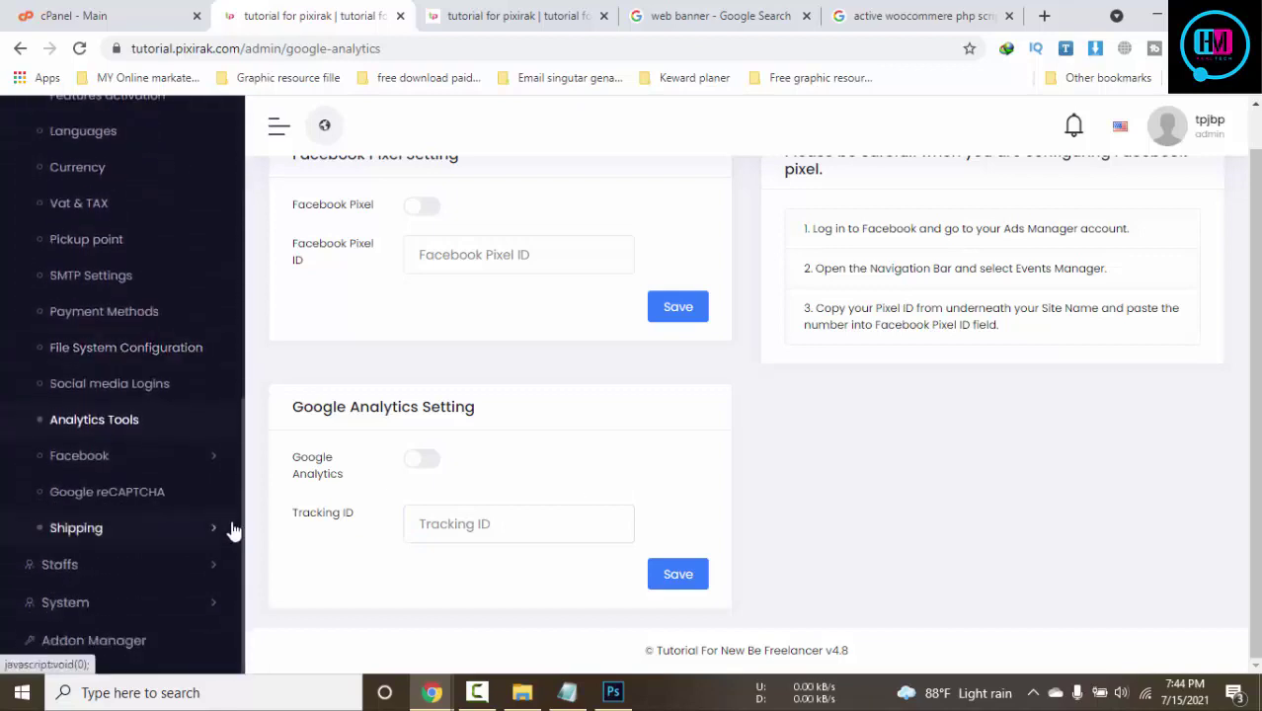
{"action": "left_click", "coordinate": [180, 610]}
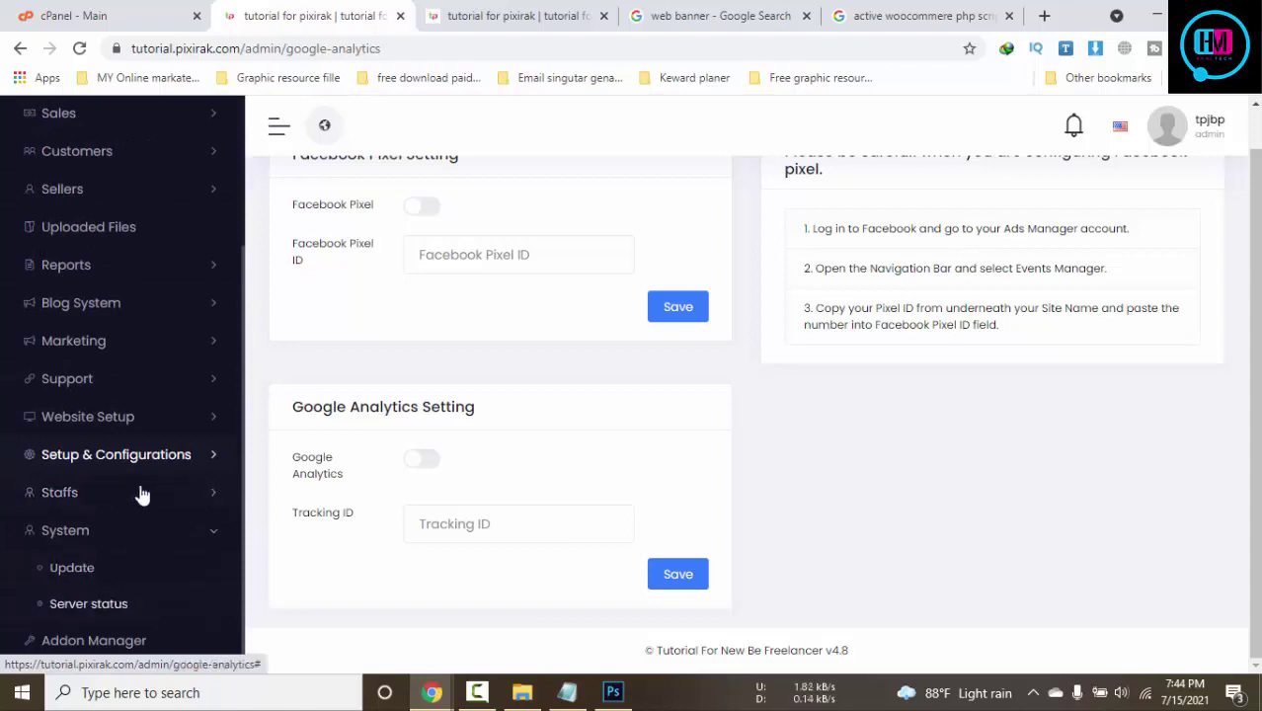
{"action": "scroll", "coordinate": [142, 494], "scroll_direction": "up", "scroll_amount": 2}
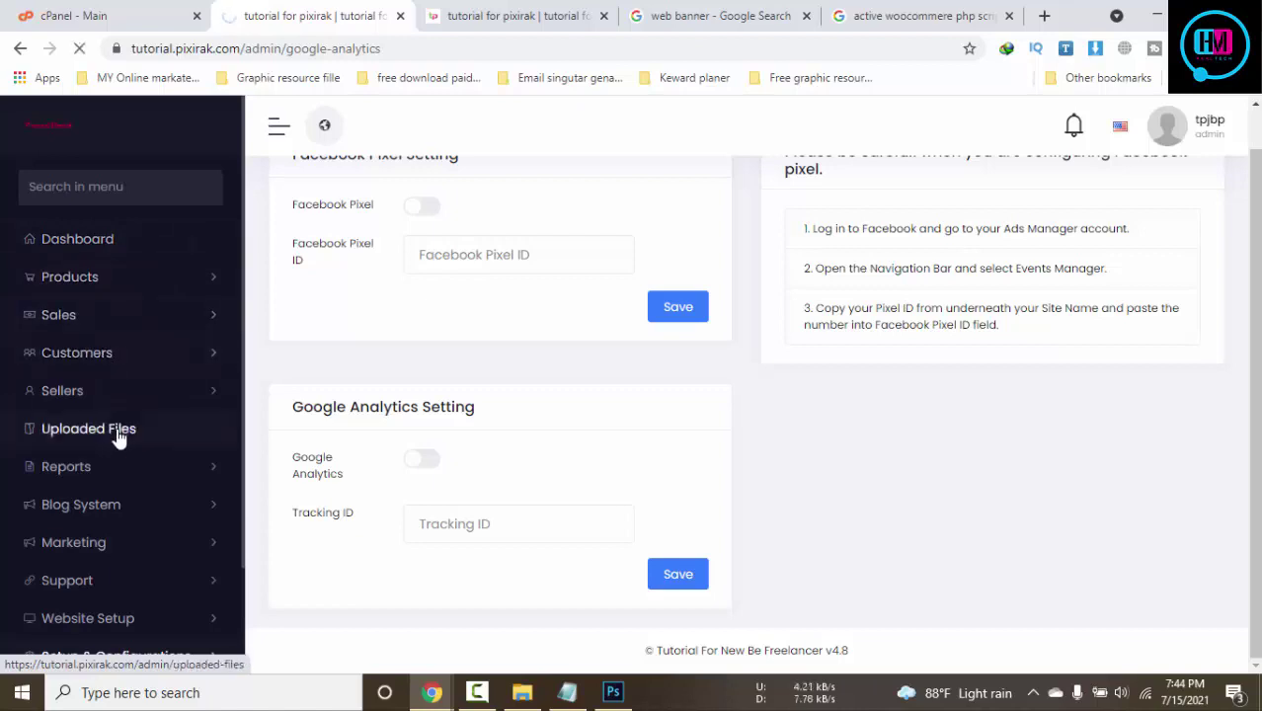
Browse Uploaded Files and look at the actions for the 1.jpg file
{"action": "scroll", "coordinate": [148, 428], "scroll_direction": "down", "scroll_amount": 3}
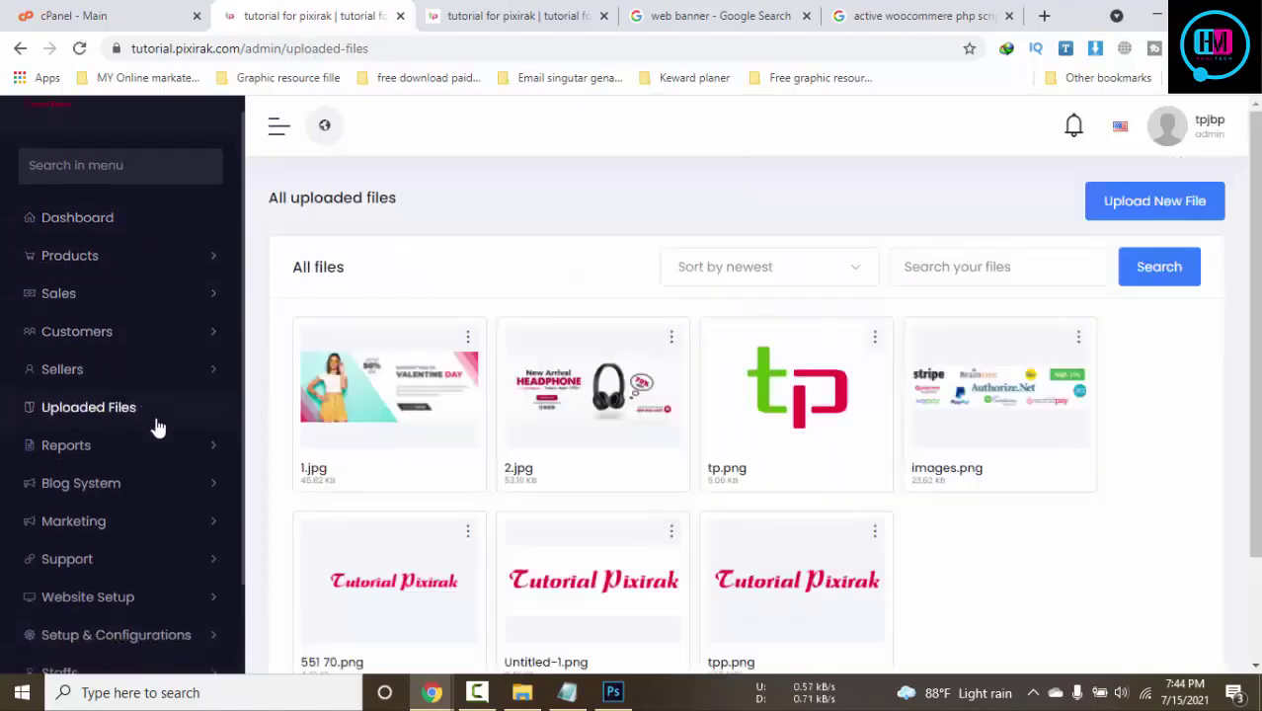
{"action": "scroll", "coordinate": [663, 494], "scroll_direction": "down", "scroll_amount": 2}
{"action": "scroll", "coordinate": [568, 459], "scroll_direction": "up", "scroll_amount": 2}
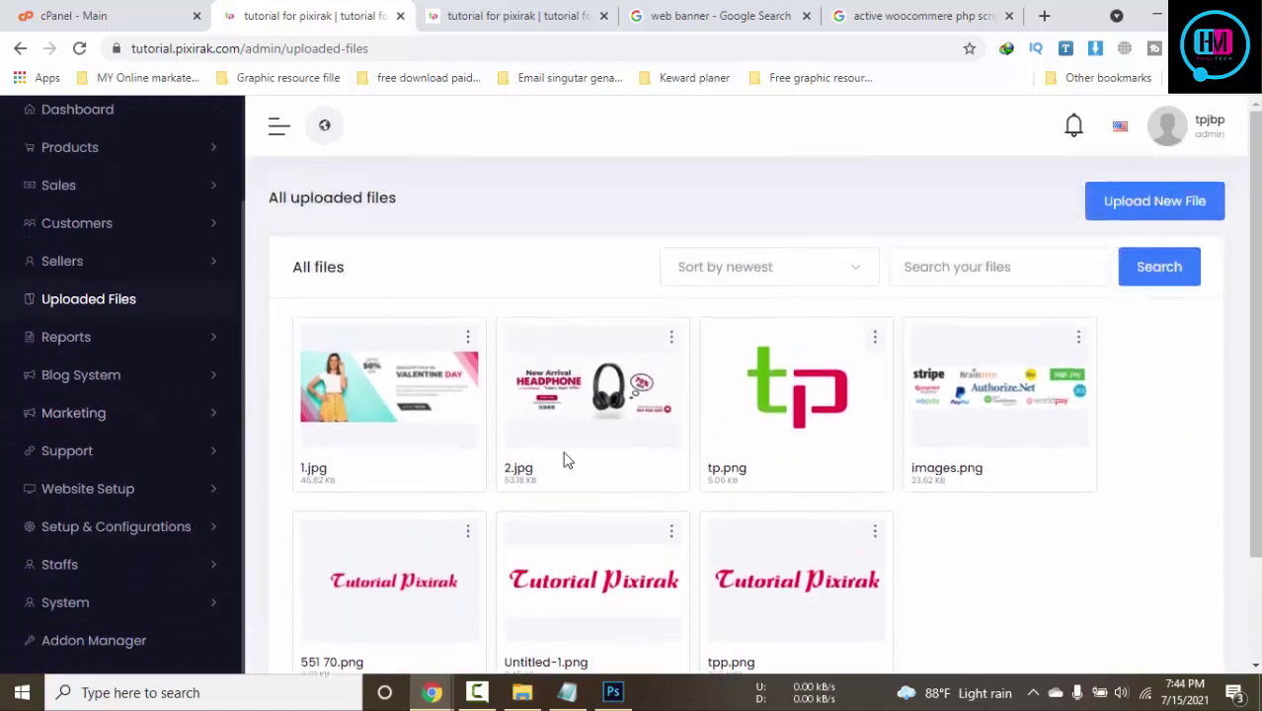
{"action": "left_click", "coordinate": [470, 339]}
{"action": "left_click", "coordinate": [469, 341]}
Under Marketing, view the create flash deal form, then the Send Newsletter page
{"action": "scroll", "coordinate": [198, 367], "scroll_direction": "down", "scroll_amount": 1}
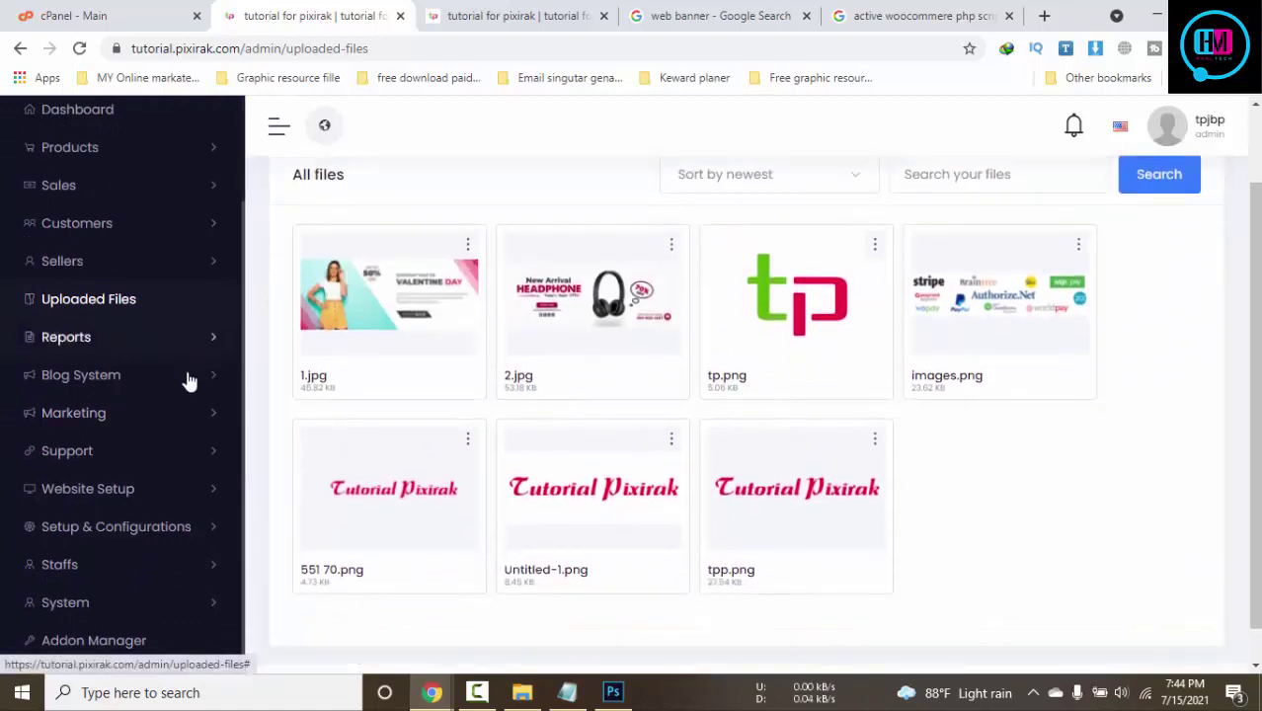
{"action": "left_click", "coordinate": [118, 415]}
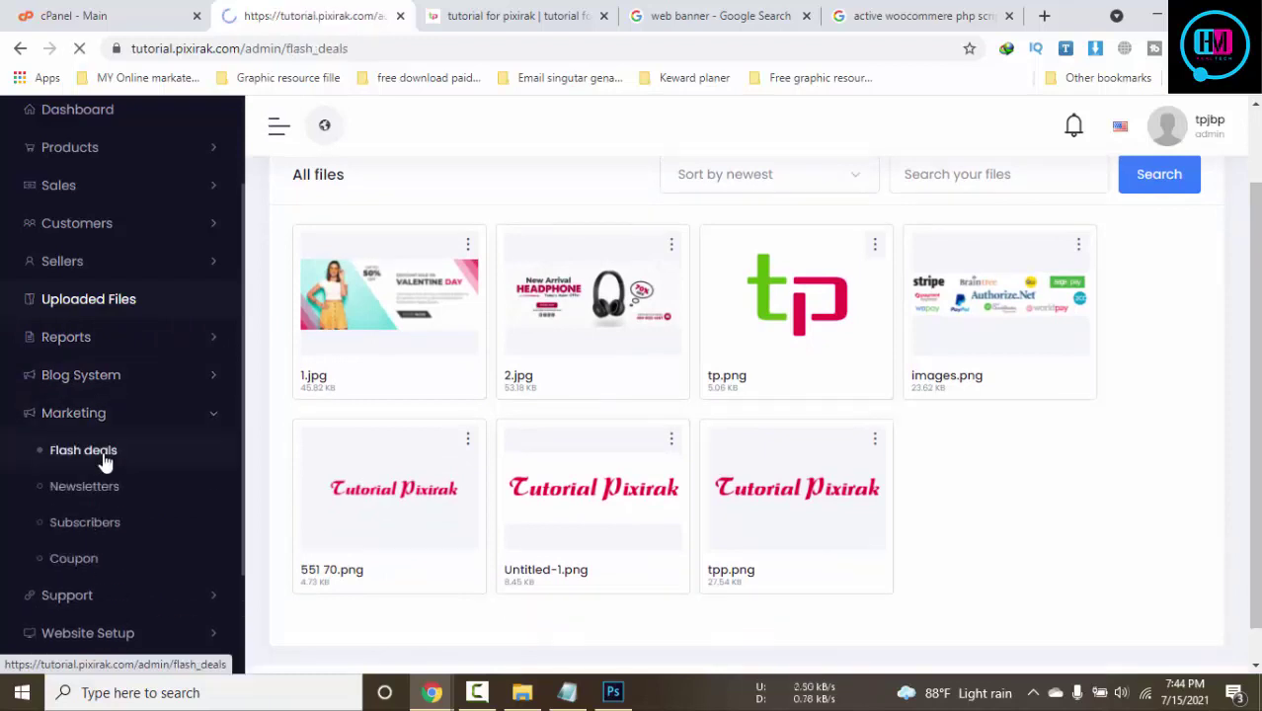
{"action": "left_click", "coordinate": [1151, 203]}
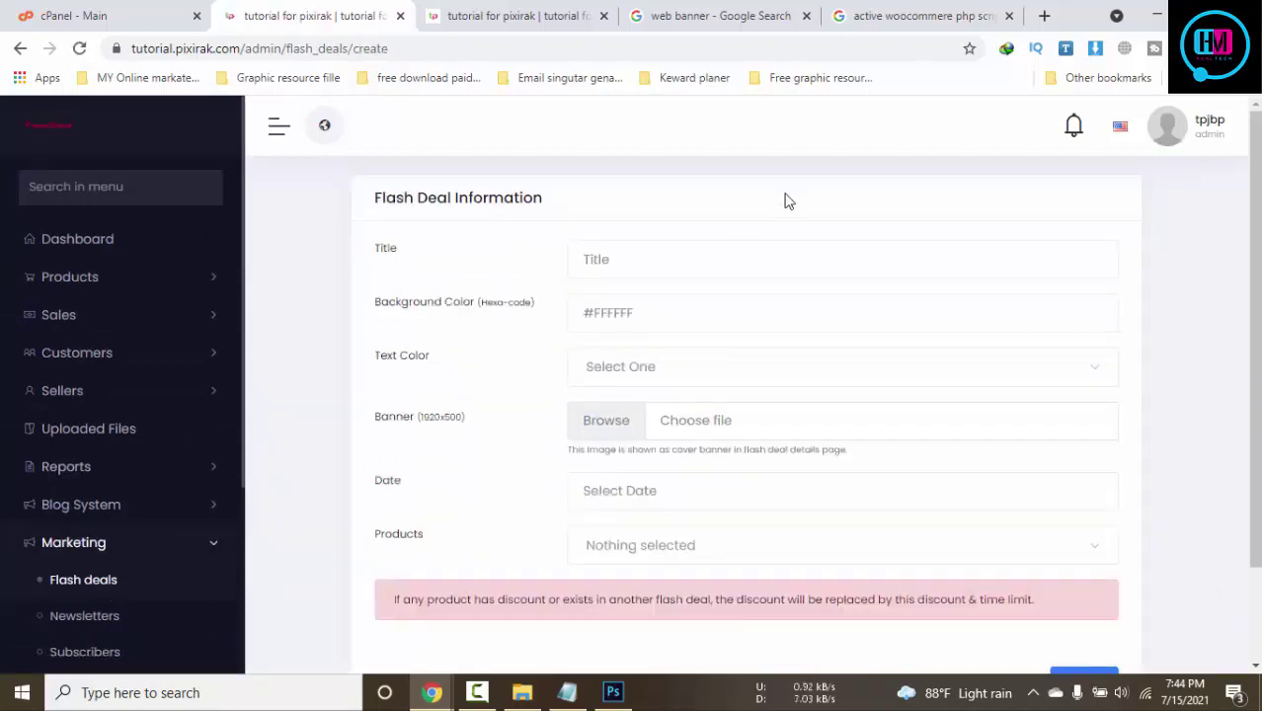
{"action": "scroll", "coordinate": [1053, 635], "scroll_direction": "down", "scroll_amount": 1}
{"action": "scroll", "coordinate": [230, 524], "scroll_direction": "down", "scroll_amount": 2}
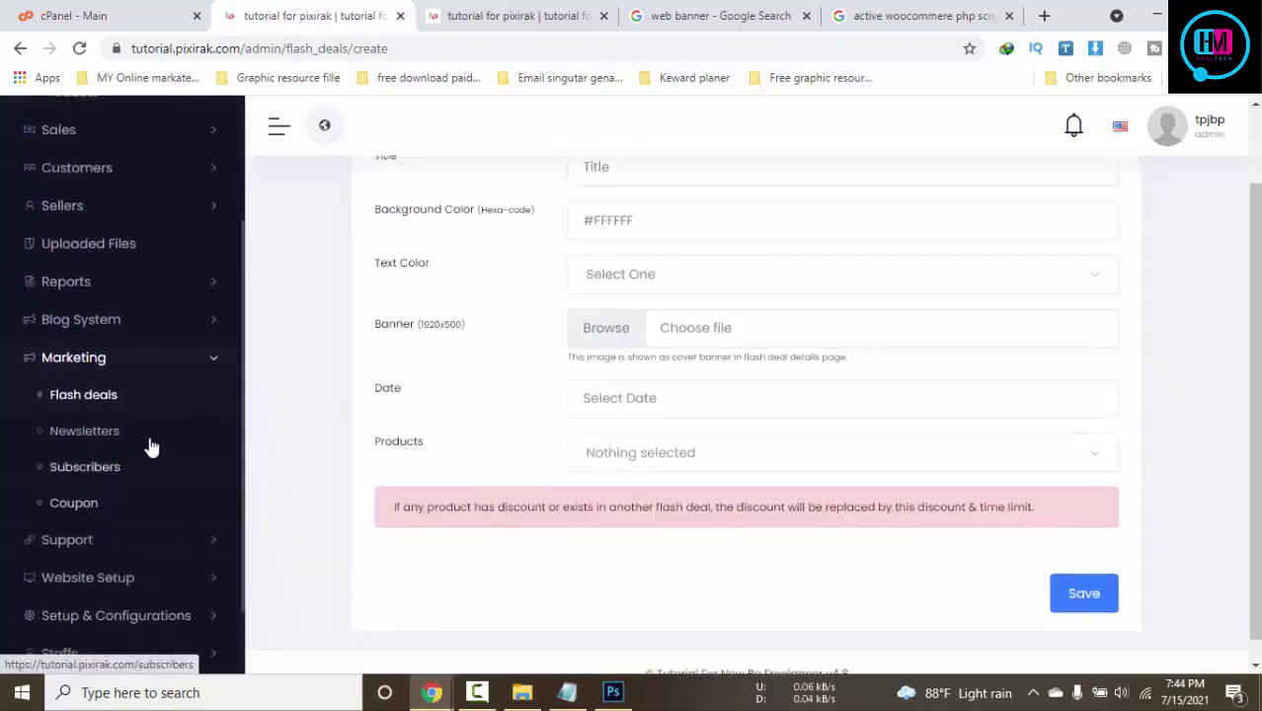
{"action": "left_click", "coordinate": [112, 438]}
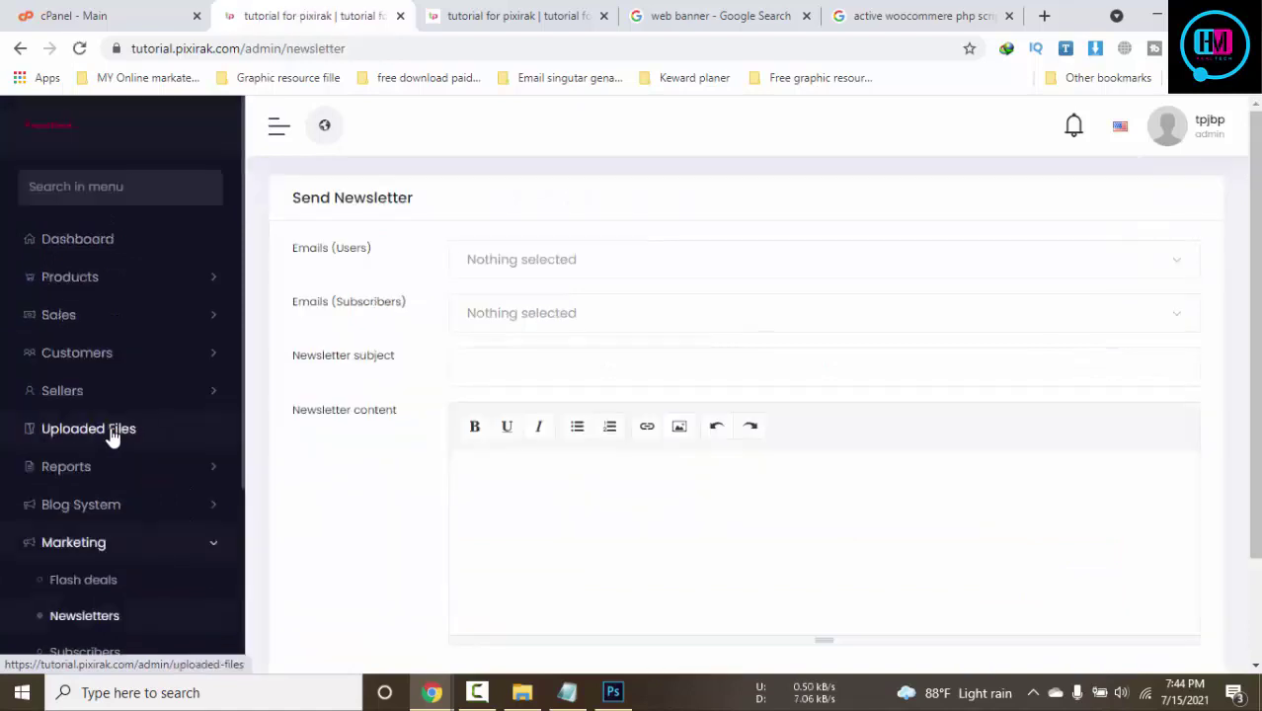
Expand the Support and Website Setup menus in the sidebar
{"action": "scroll", "coordinate": [182, 426], "scroll_direction": "down", "scroll_amount": 3}
{"action": "scroll", "coordinate": [178, 429], "scroll_direction": "down", "scroll_amount": 1}
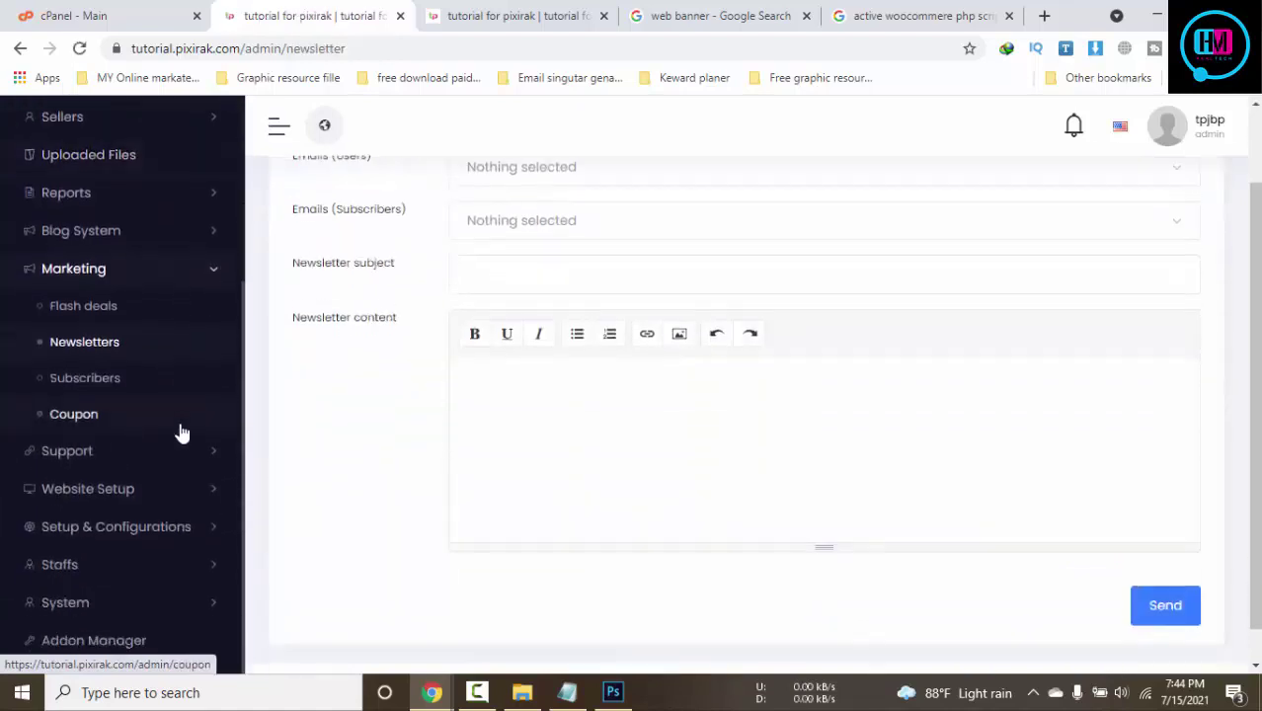
{"action": "left_click", "coordinate": [144, 460]}
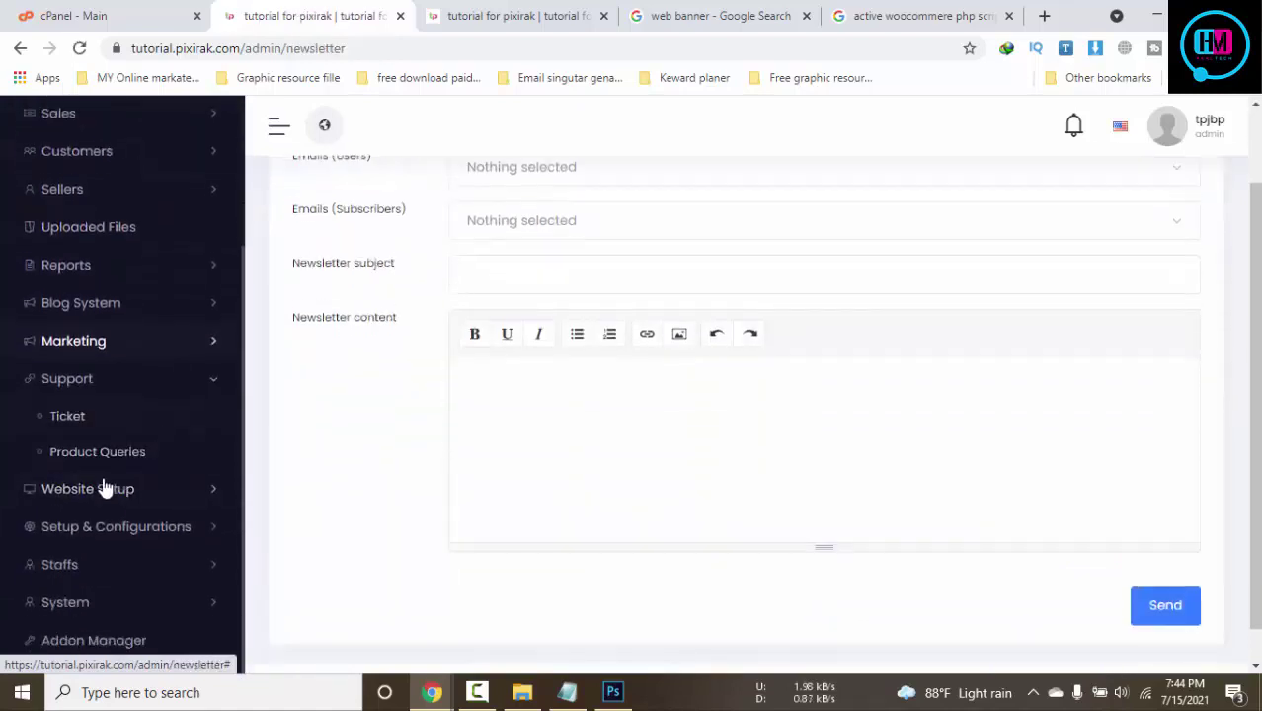
{"action": "left_click", "coordinate": [105, 488]}
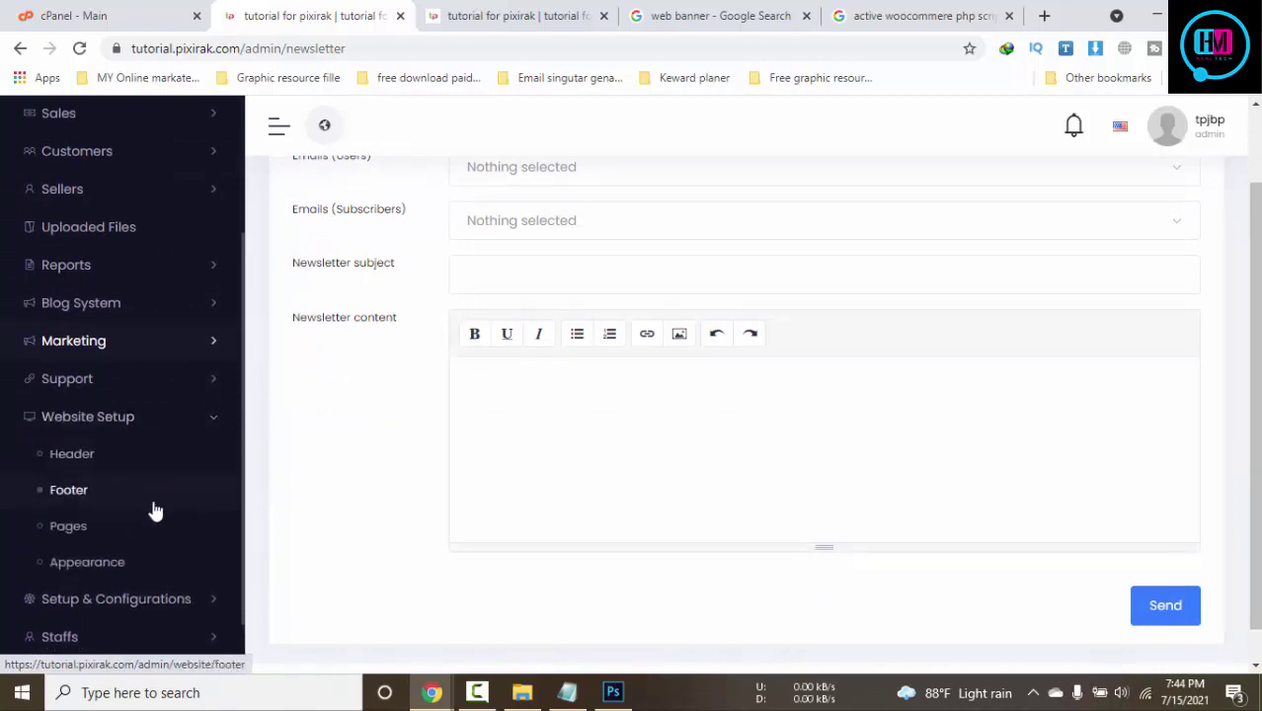
{"action": "scroll", "coordinate": [158, 518], "scroll_direction": "down", "scroll_amount": 1}
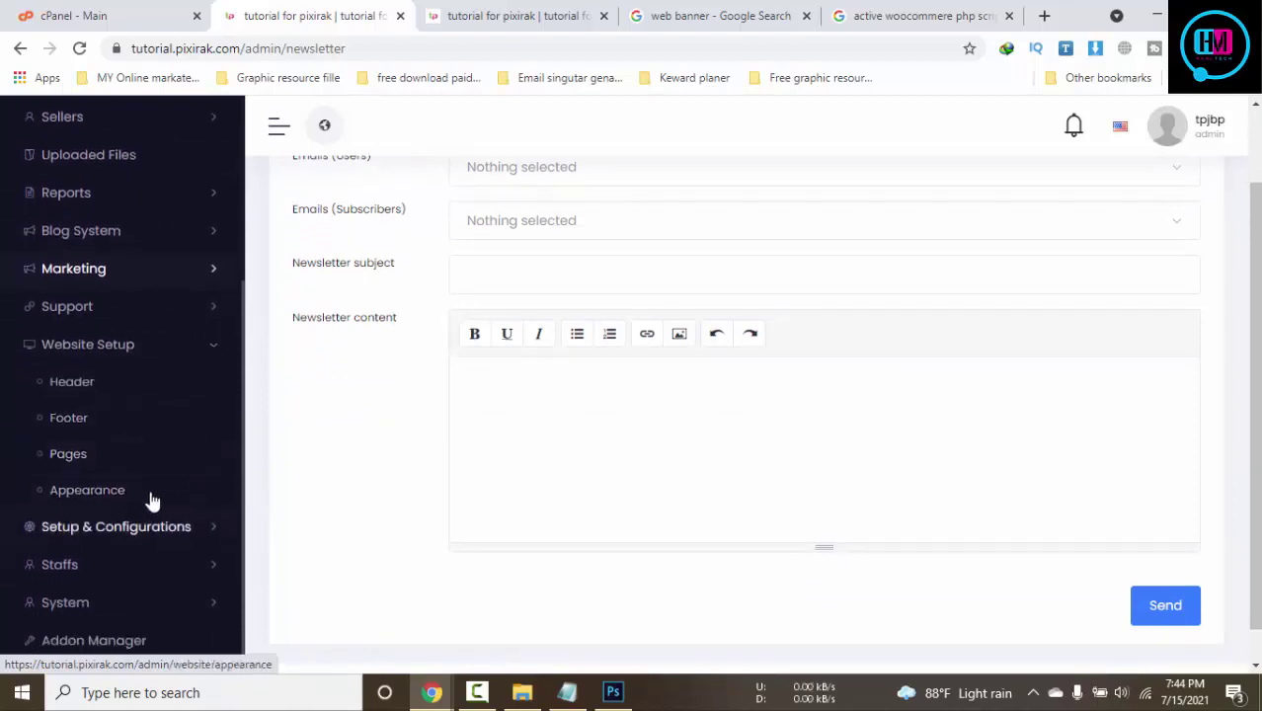
View the website Appearance settings, then the Setup & Configurations languages page
{"action": "left_click", "coordinate": [139, 497]}
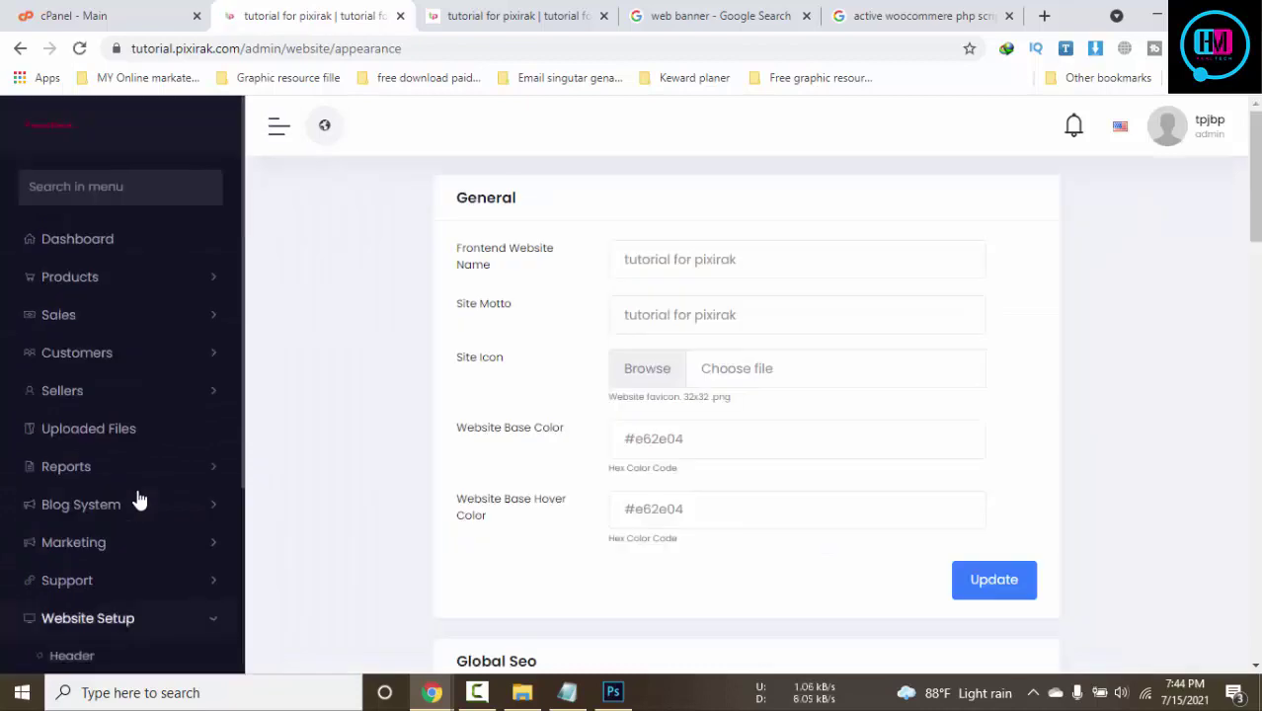
{"action": "scroll", "coordinate": [1206, 590], "scroll_direction": "down", "scroll_amount": 2}
{"action": "scroll", "coordinate": [1205, 589], "scroll_direction": "down", "scroll_amount": 12}
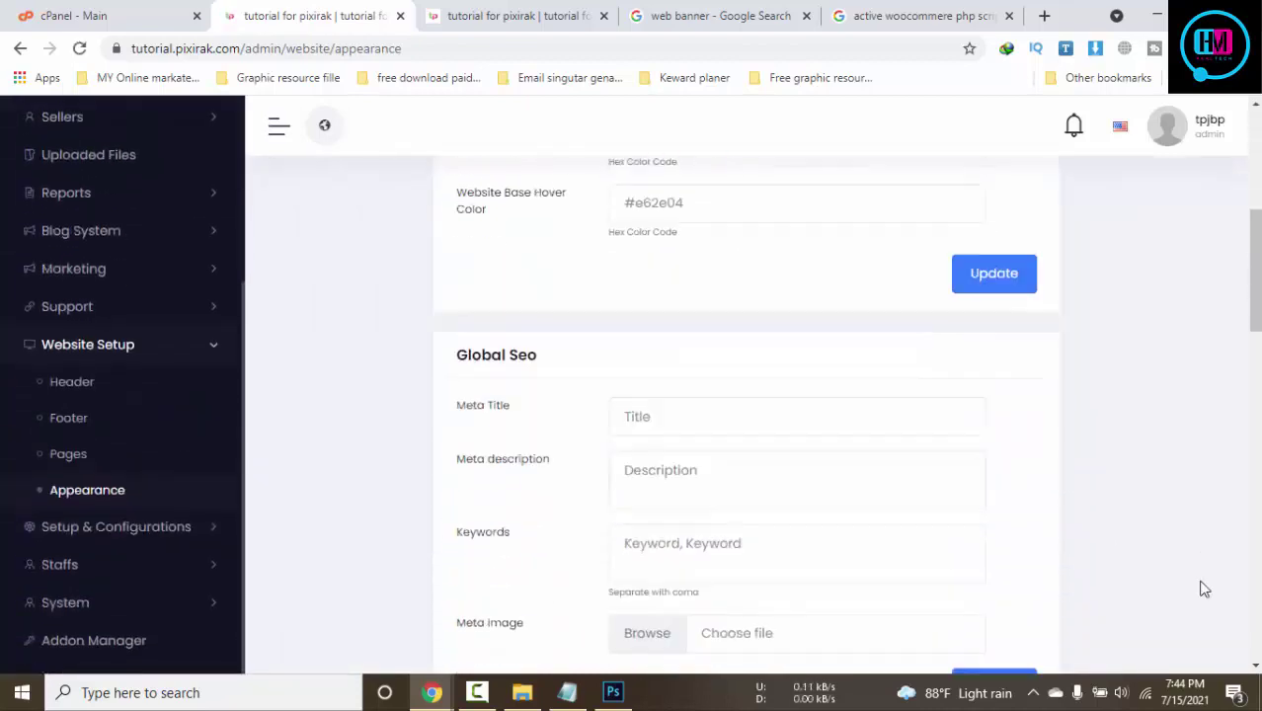
{"action": "scroll", "coordinate": [1205, 589], "scroll_direction": "down", "scroll_amount": 5}
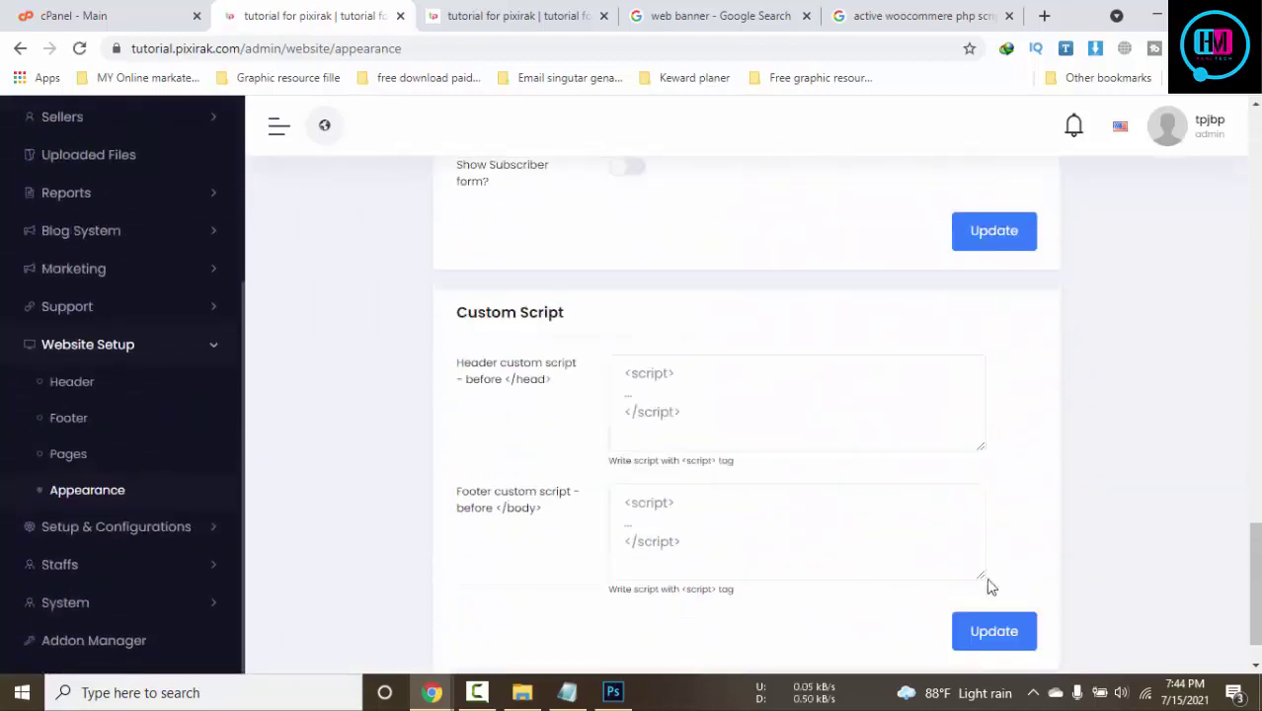
{"action": "left_click", "coordinate": [153, 529]}
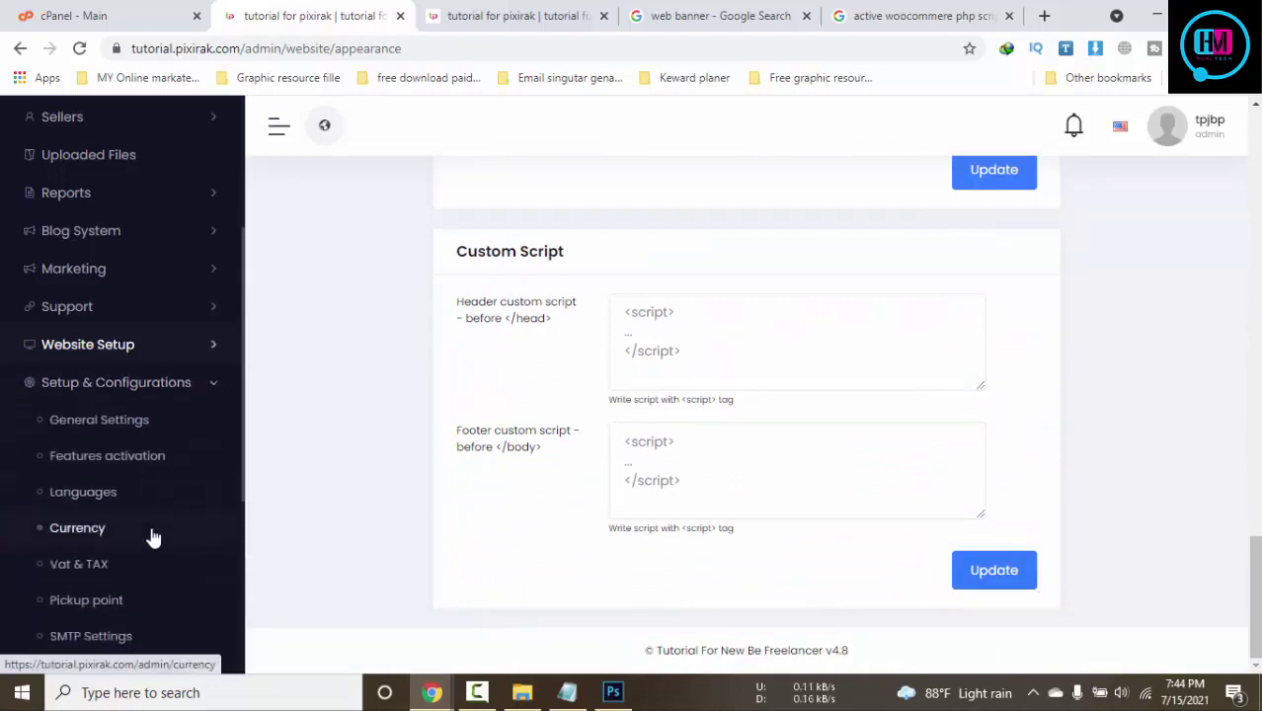
{"action": "left_click", "coordinate": [109, 501]}
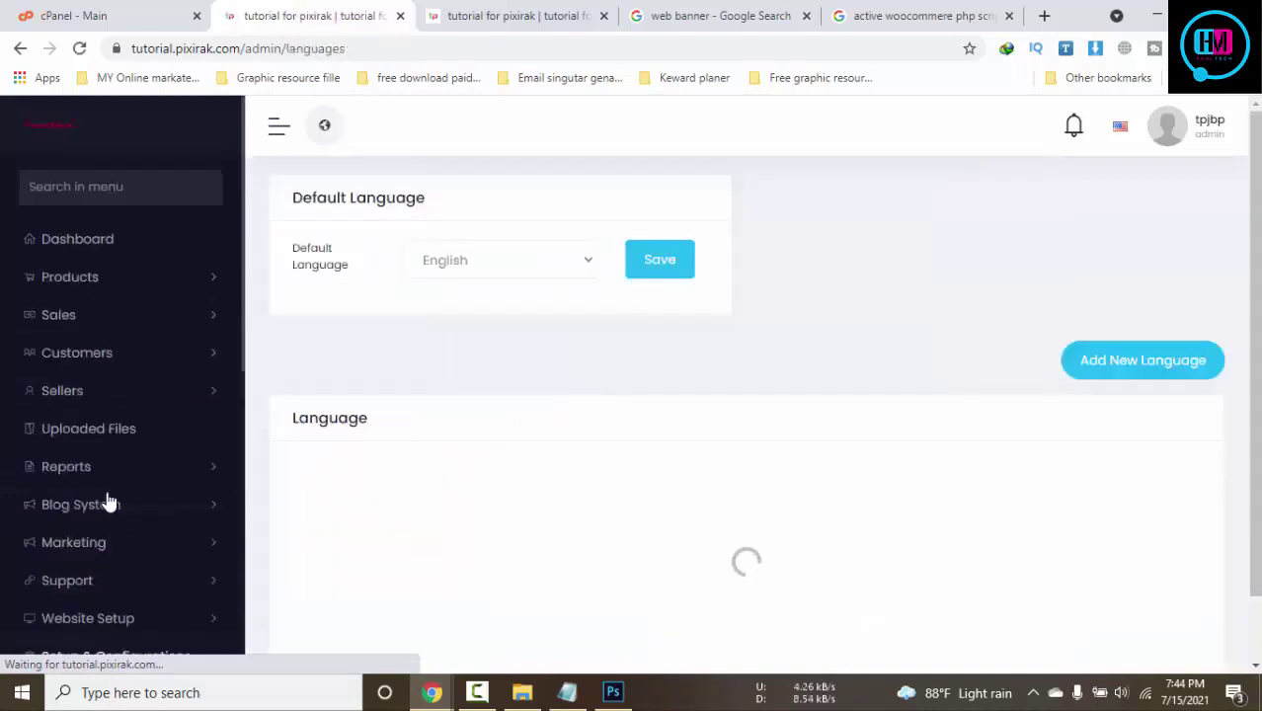
Expand the Staffs and System menus in the sidebar
{"action": "scroll", "coordinate": [550, 551], "scroll_direction": "down", "scroll_amount": 2}
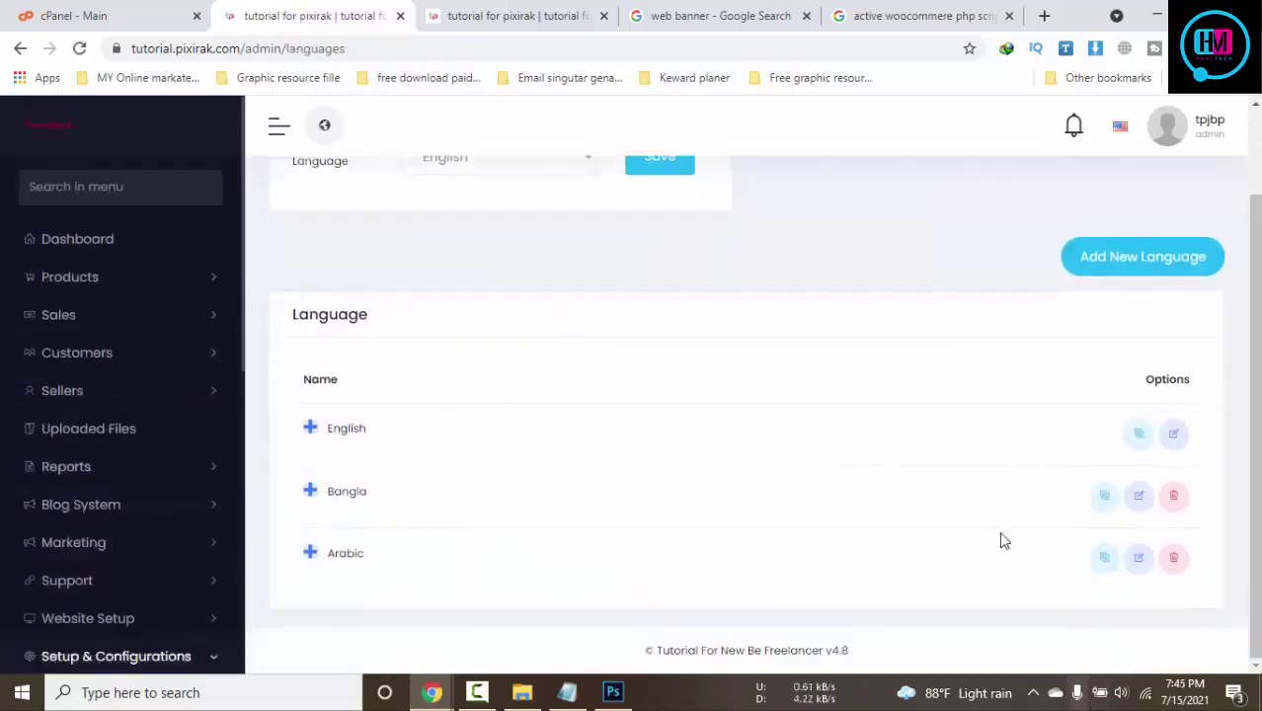
{"action": "scroll", "coordinate": [219, 574], "scroll_direction": "down", "scroll_amount": 3}
{"action": "scroll", "coordinate": [188, 514], "scroll_direction": "down", "scroll_amount": 3}
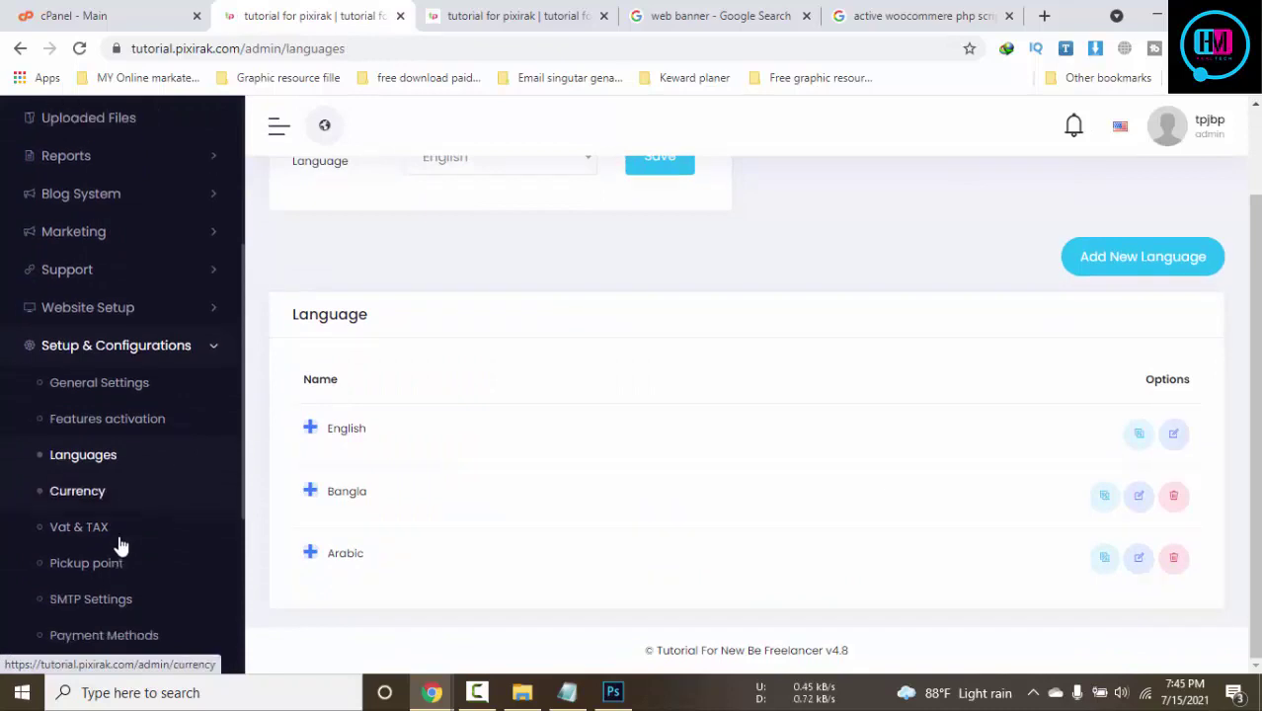
{"action": "scroll", "coordinate": [153, 541], "scroll_direction": "down", "scroll_amount": 1}
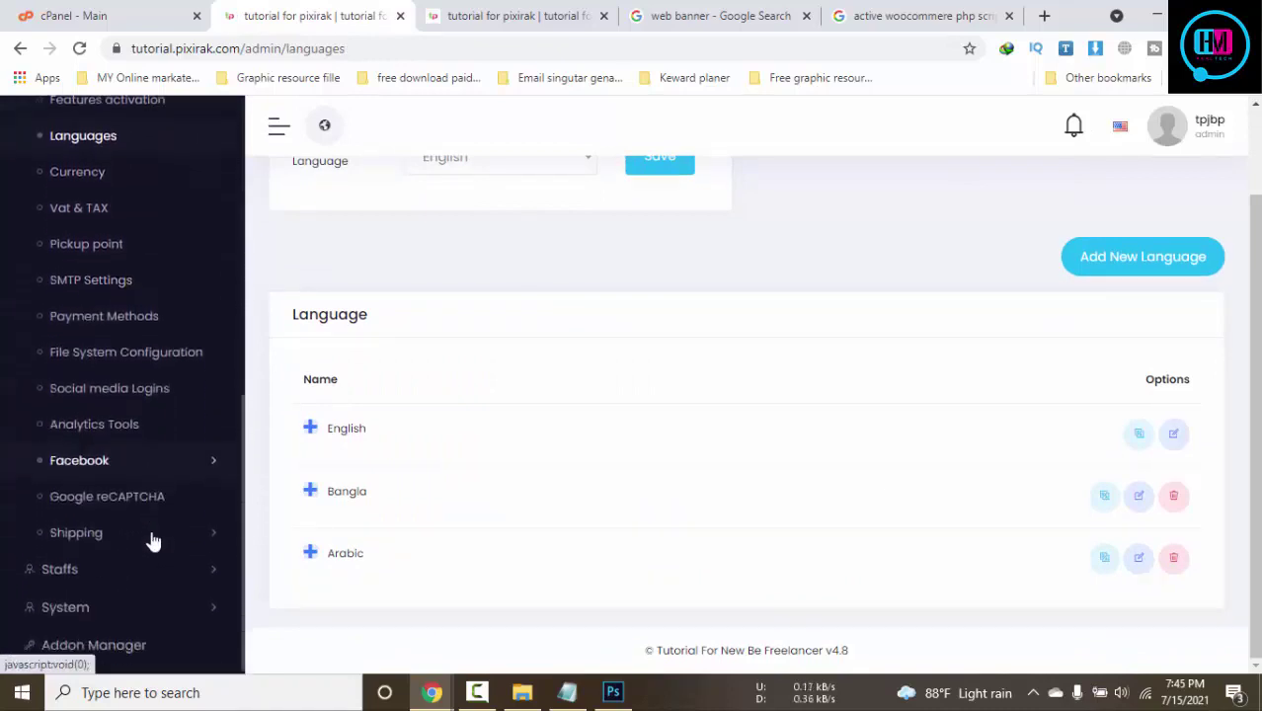
{"action": "left_click", "coordinate": [144, 559]}
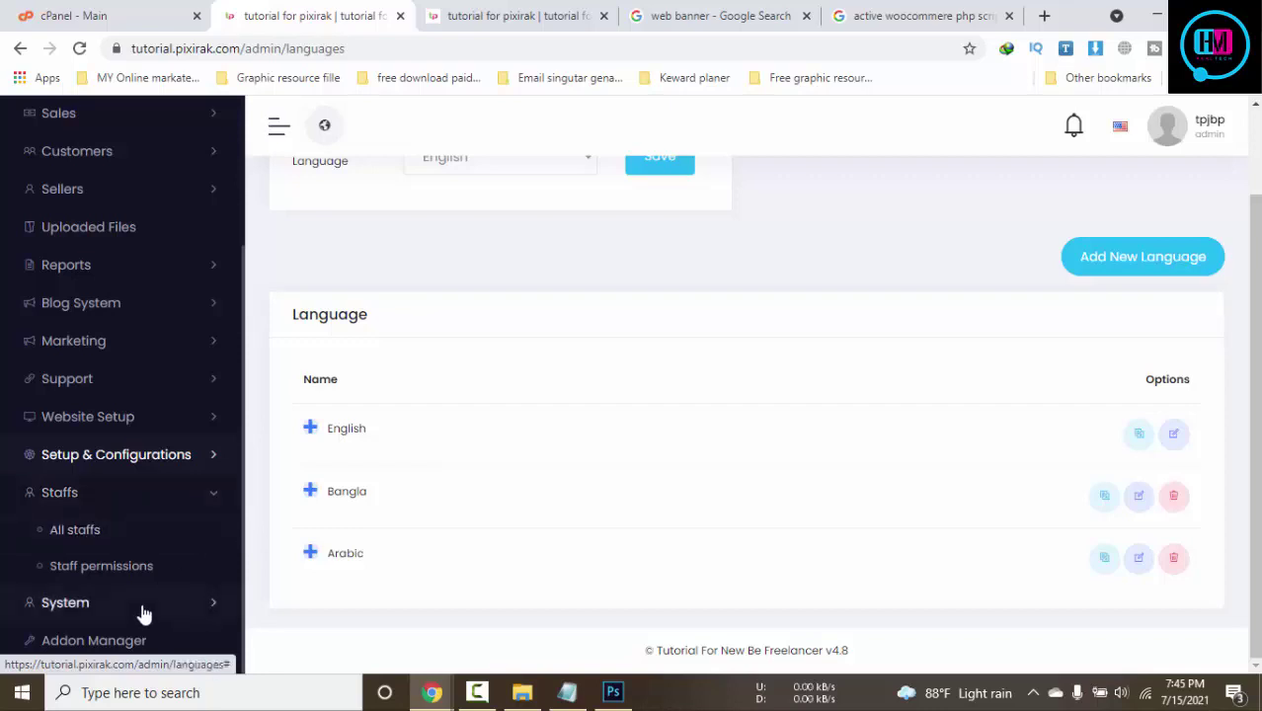
{"action": "left_click", "coordinate": [144, 604]}
{"action": "scroll", "coordinate": [197, 490], "scroll_direction": "up", "scroll_amount": 1}
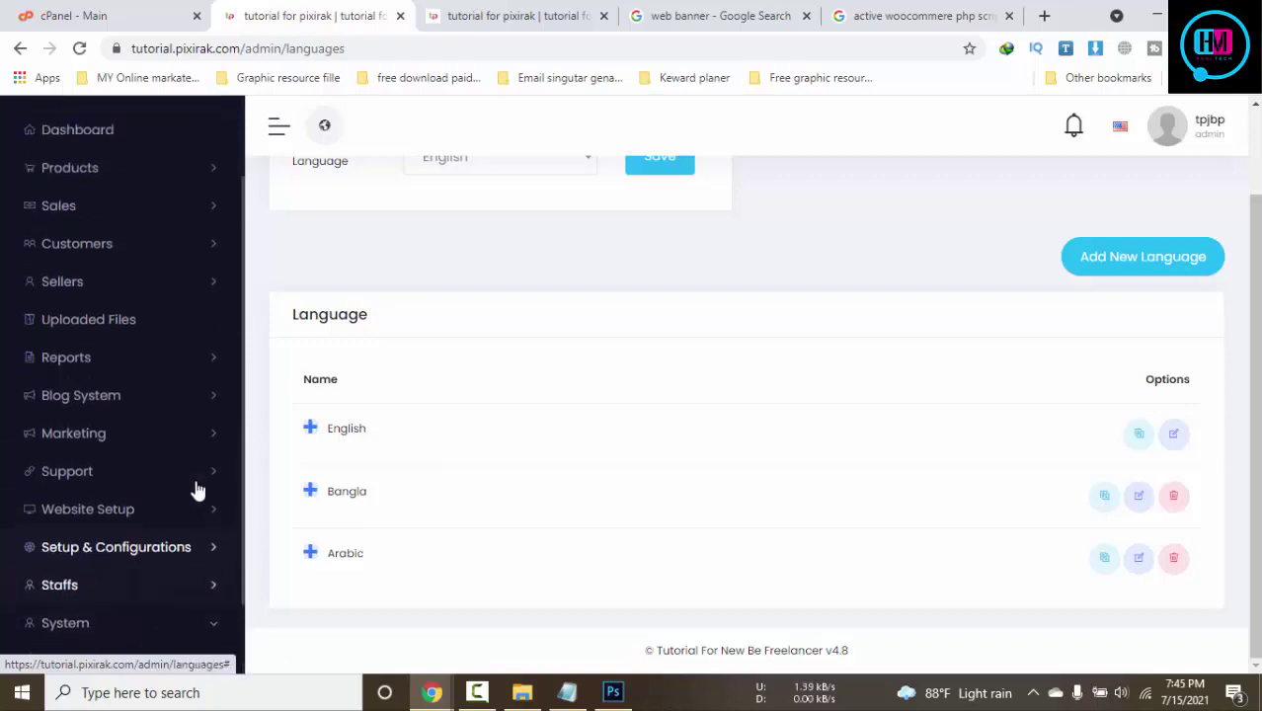
{"action": "scroll", "coordinate": [198, 490], "scroll_direction": "down", "scroll_amount": 2}
{"action": "scroll", "coordinate": [198, 485], "scroll_direction": "up", "scroll_amount": 3}
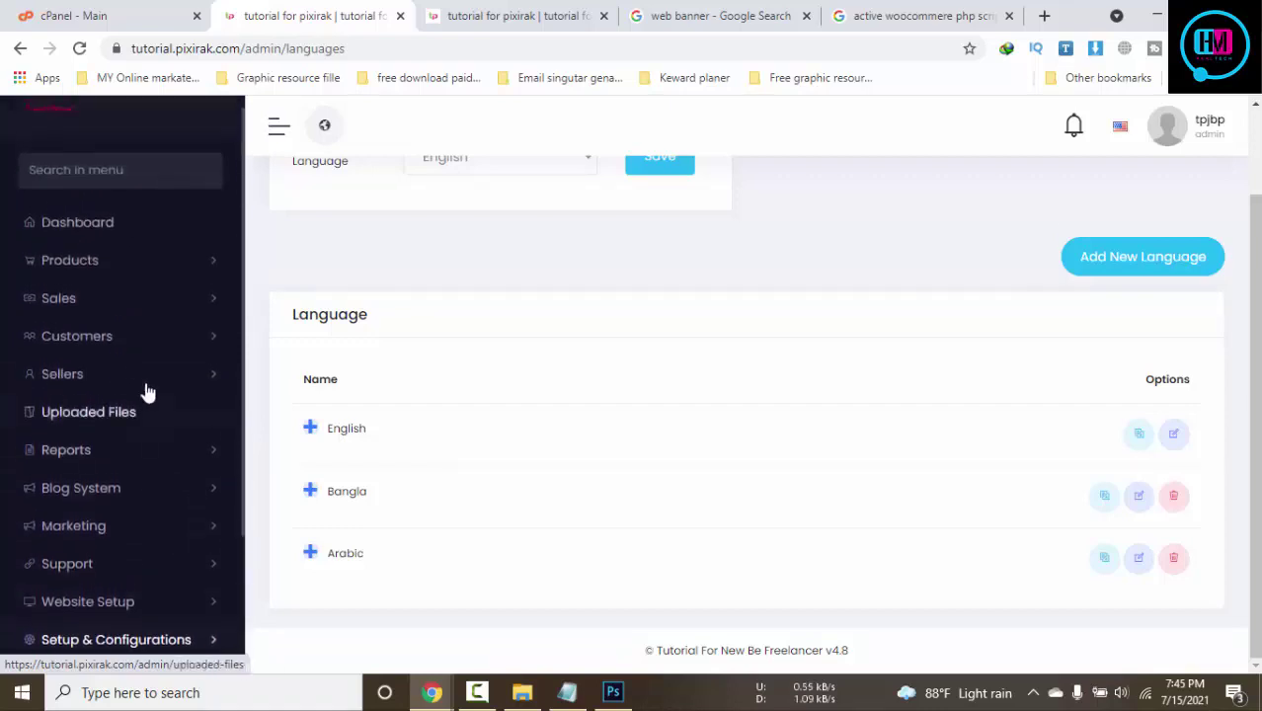
Expand the Sellers and Customers menus and view the customer list
{"action": "left_click", "coordinate": [107, 377]}
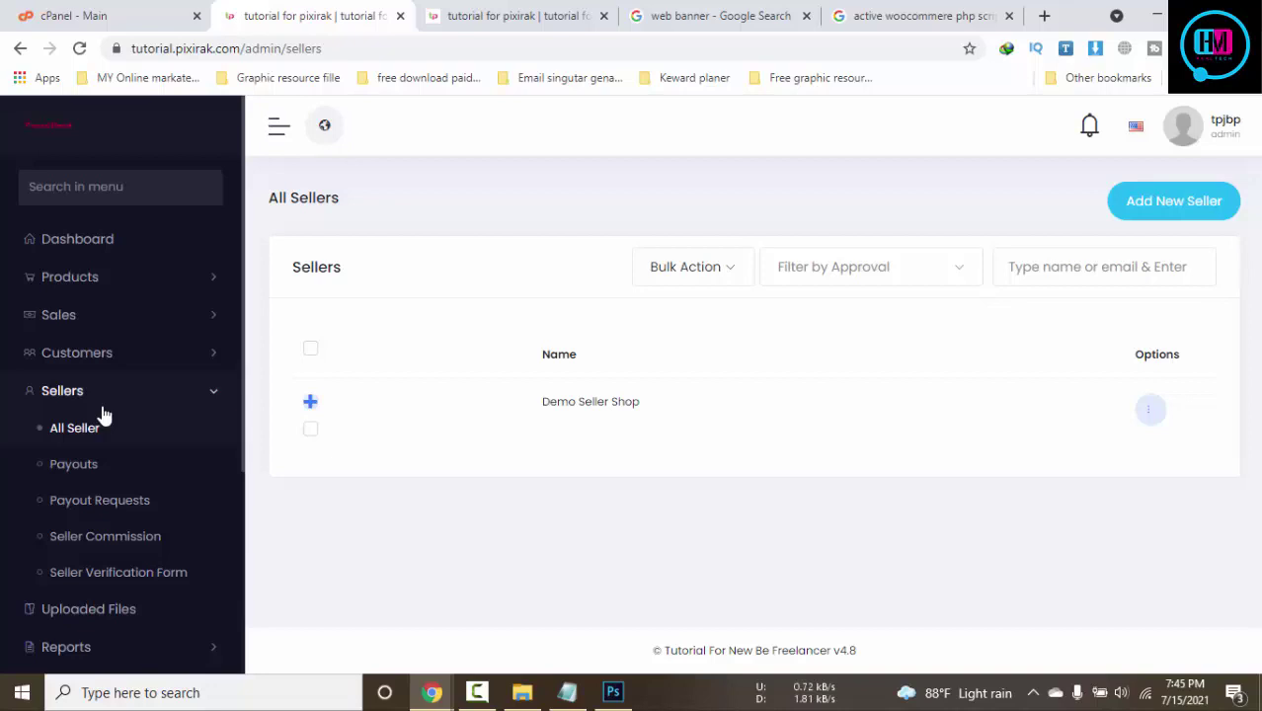
{"action": "left_click", "coordinate": [137, 368]}
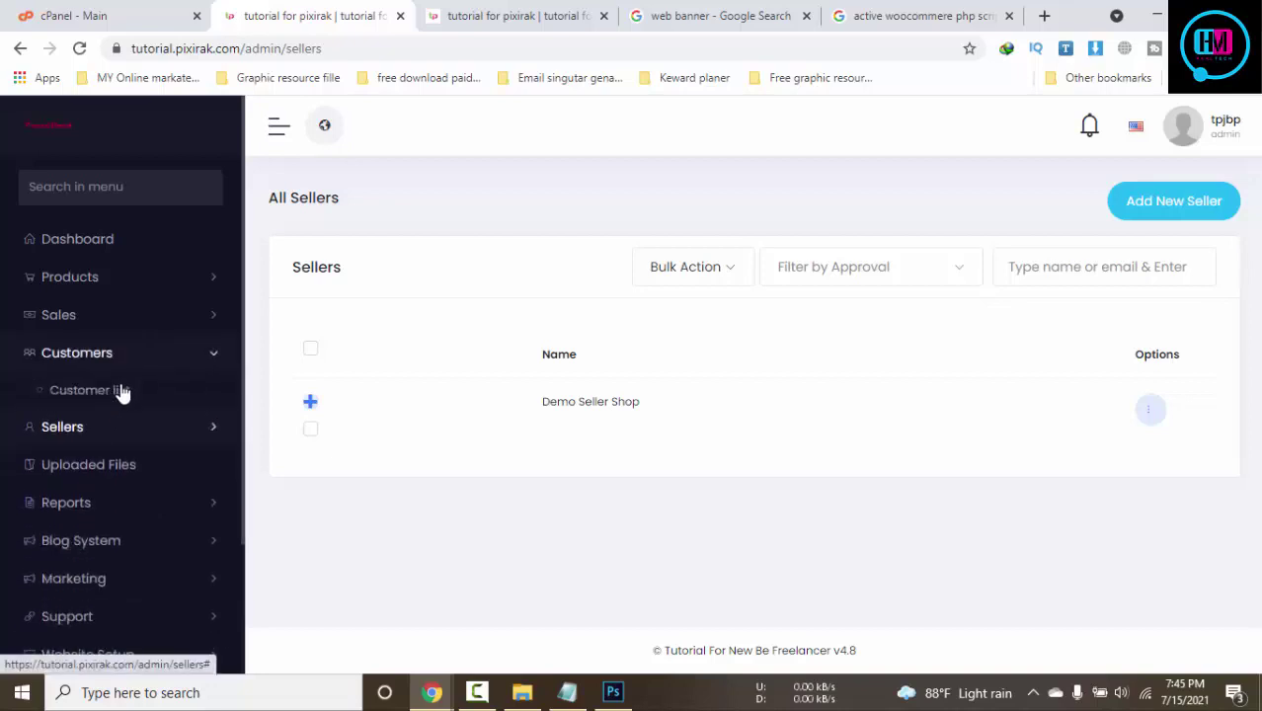
{"action": "left_click", "coordinate": [120, 391]}
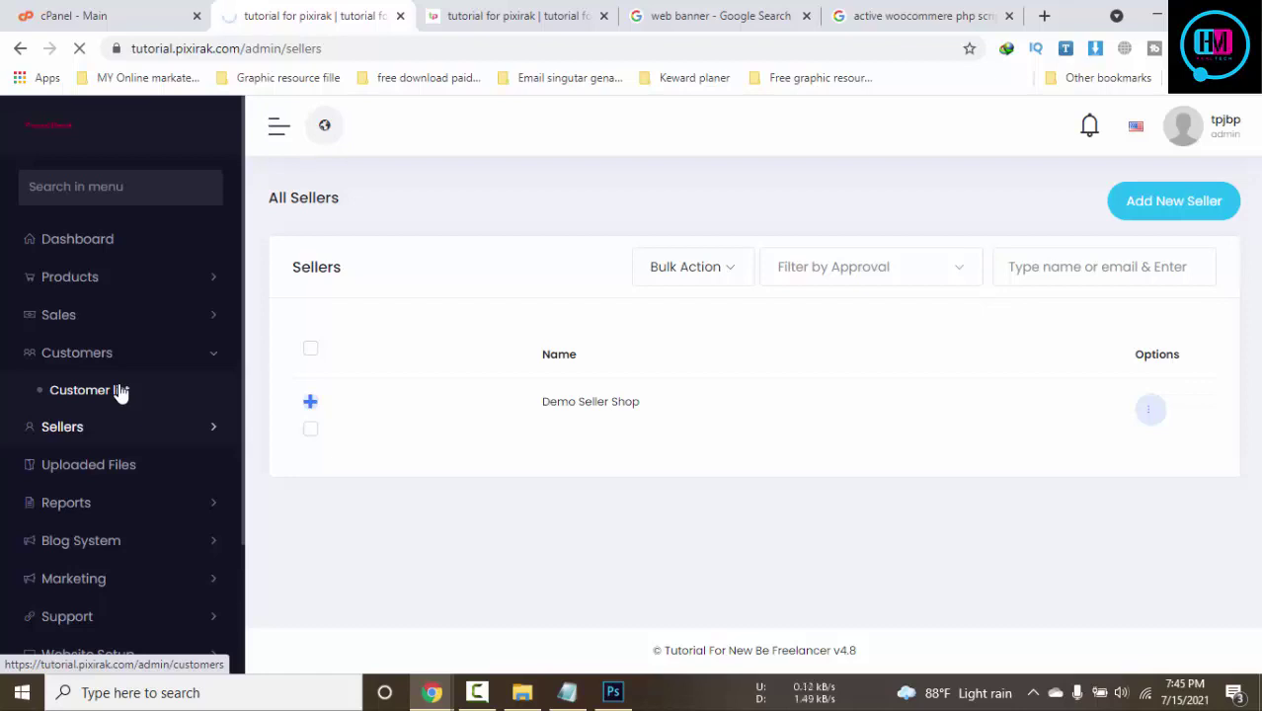
{"action": "left_click", "coordinate": [476, 692]}
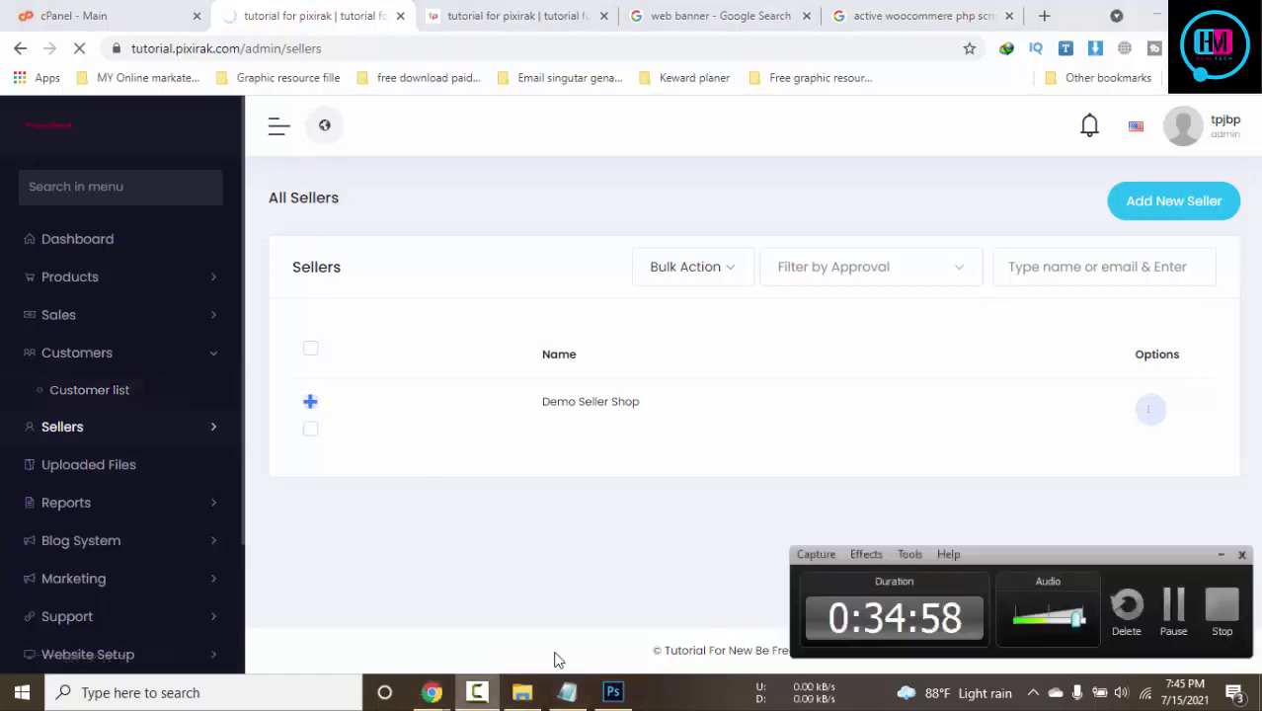
{"action": "left_click", "coordinate": [1176, 613]}
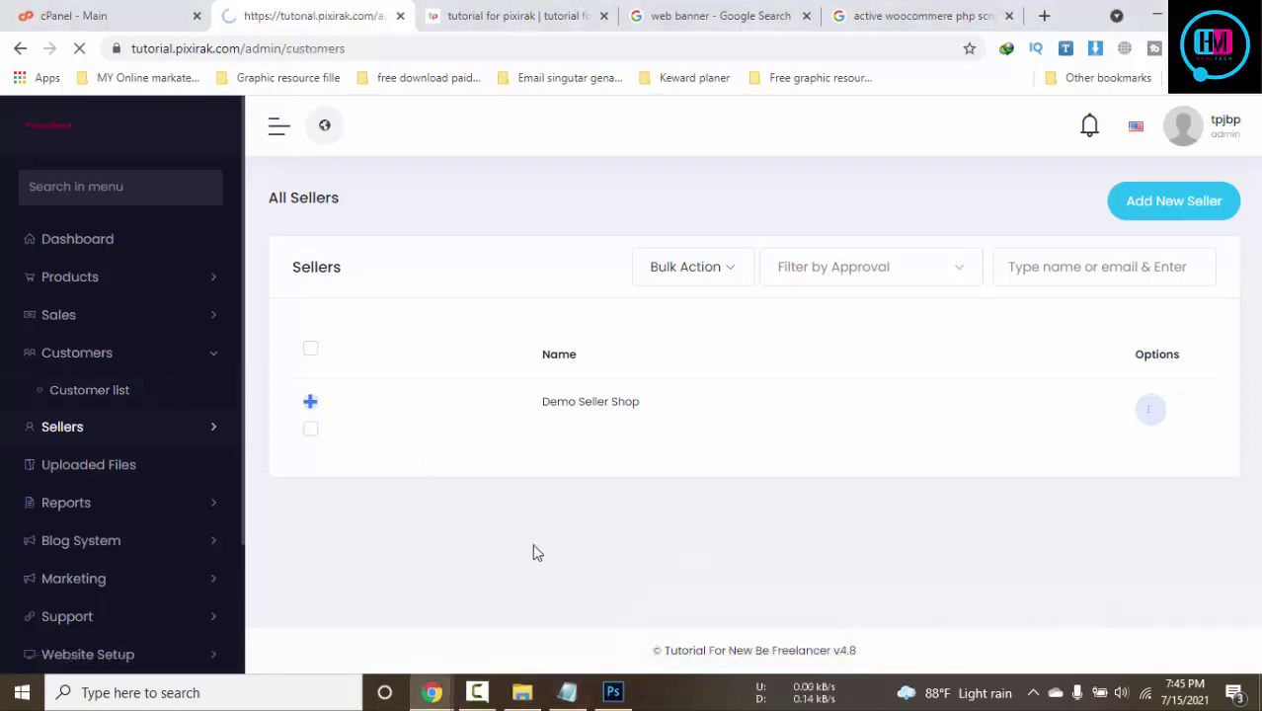
Go to Products > Brand to see the All Brands page
{"action": "left_click", "coordinate": [99, 275]}
{"action": "scroll", "coordinate": [99, 276], "scroll_direction": "down", "scroll_amount": 5}
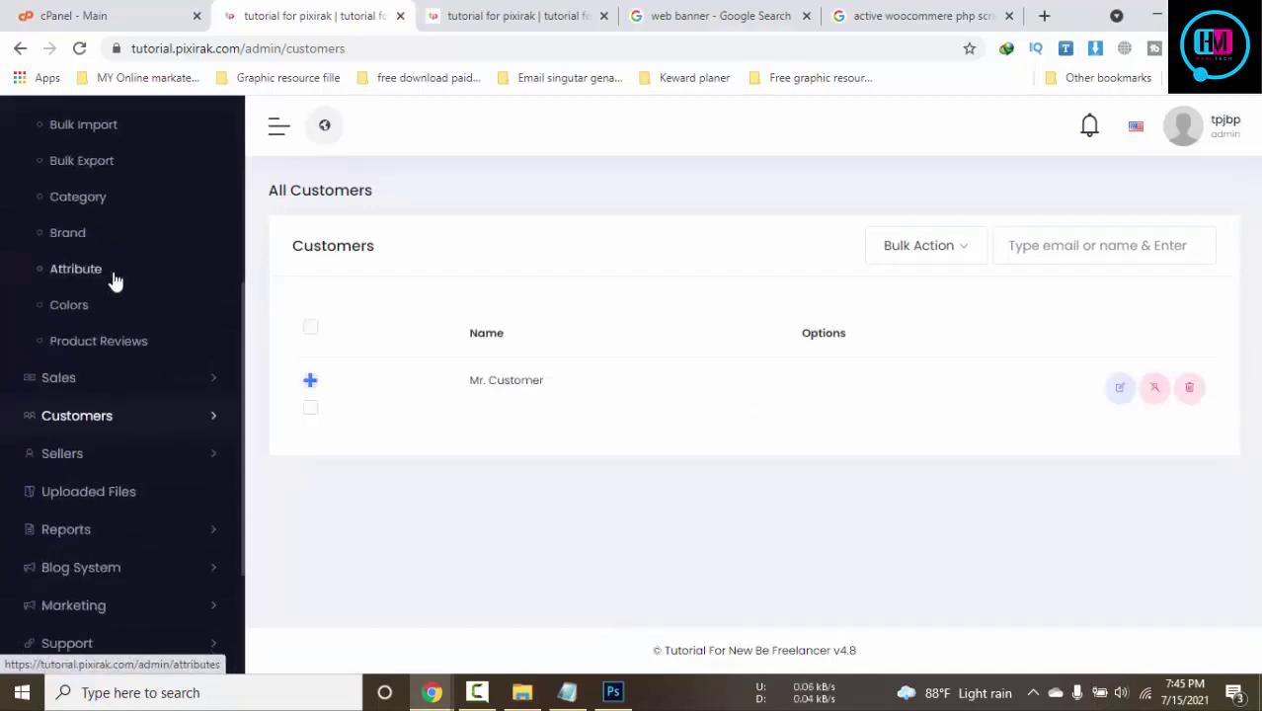
{"action": "scroll", "coordinate": [173, 303], "scroll_direction": "up", "scroll_amount": 2}
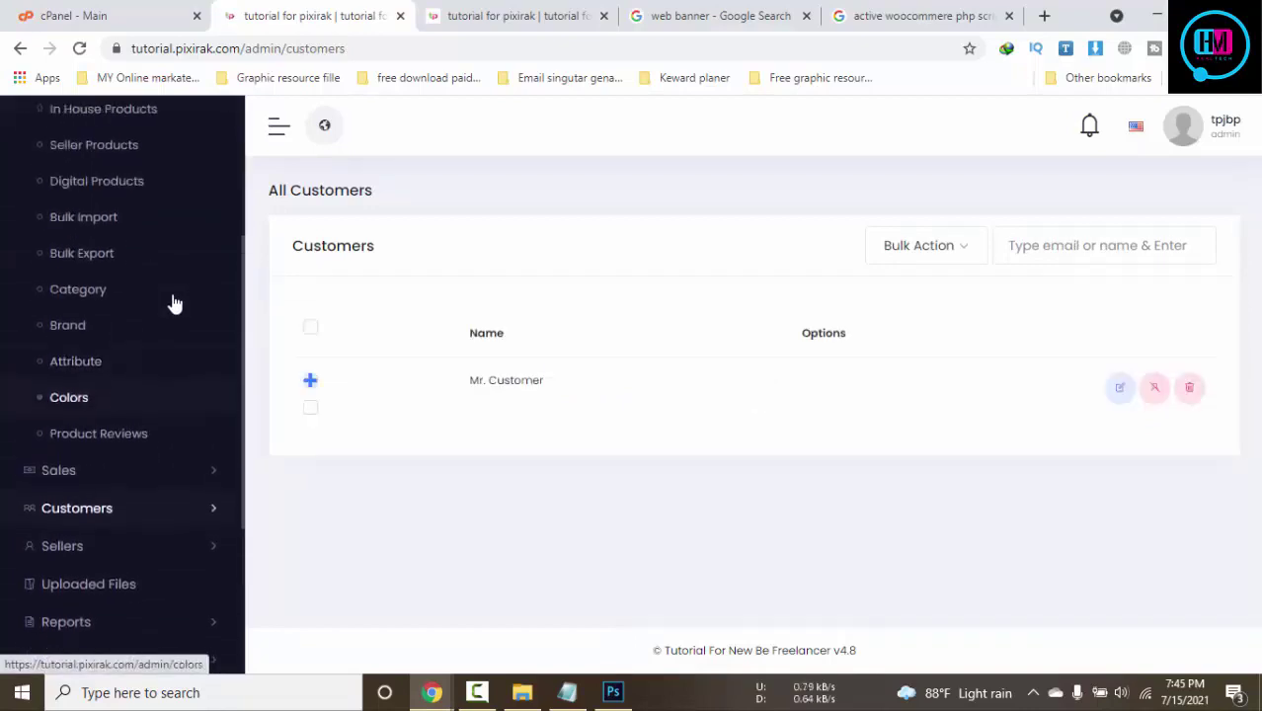
{"action": "left_click", "coordinate": [69, 326]}
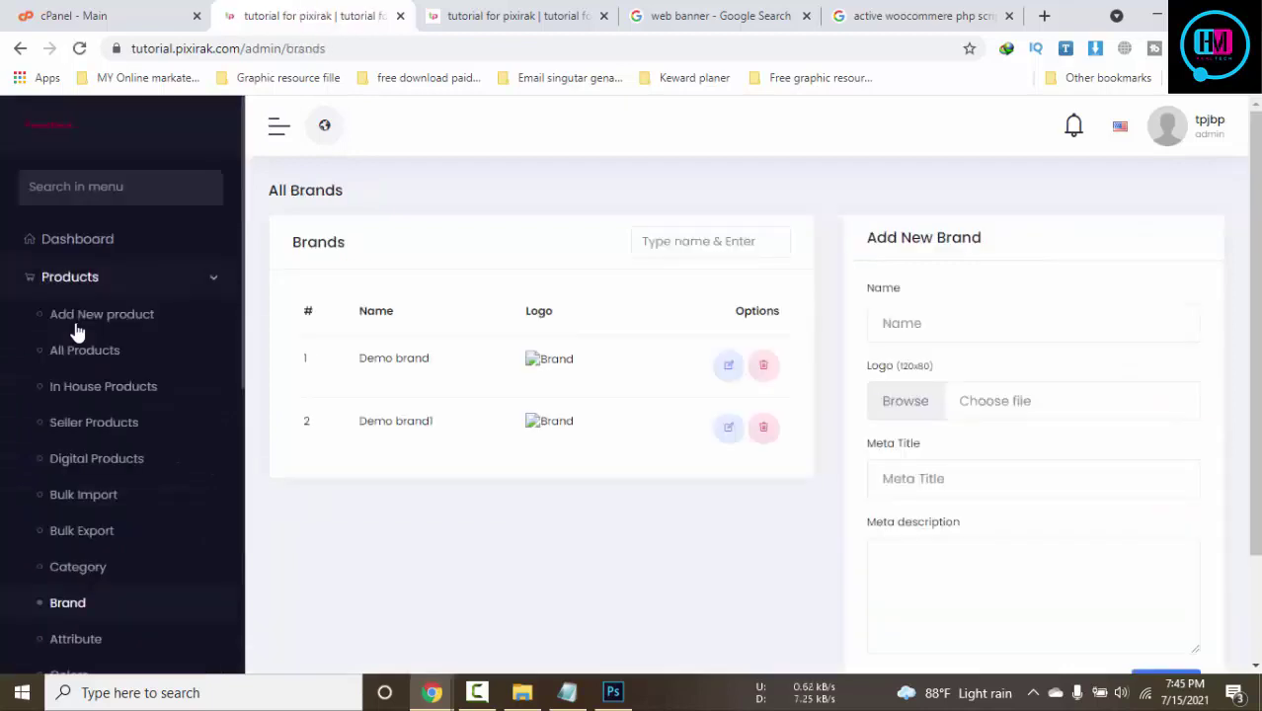
{"action": "left_click", "coordinate": [499, 16]}
{"action": "scroll", "coordinate": [777, 426], "scroll_direction": "up", "scroll_amount": 3}
{"action": "scroll", "coordinate": [741, 466], "scroll_direction": "down", "scroll_amount": 6}
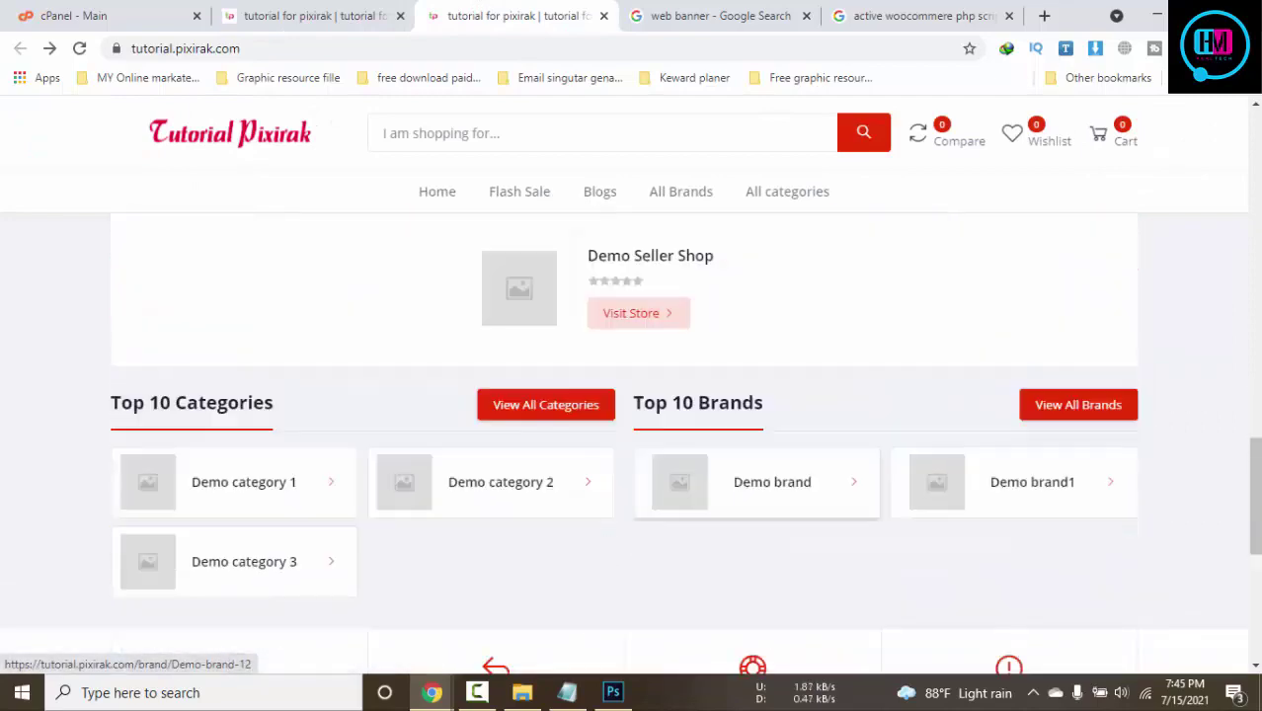
{"action": "scroll", "coordinate": [121, 340], "scroll_direction": "up", "scroll_amount": 2}
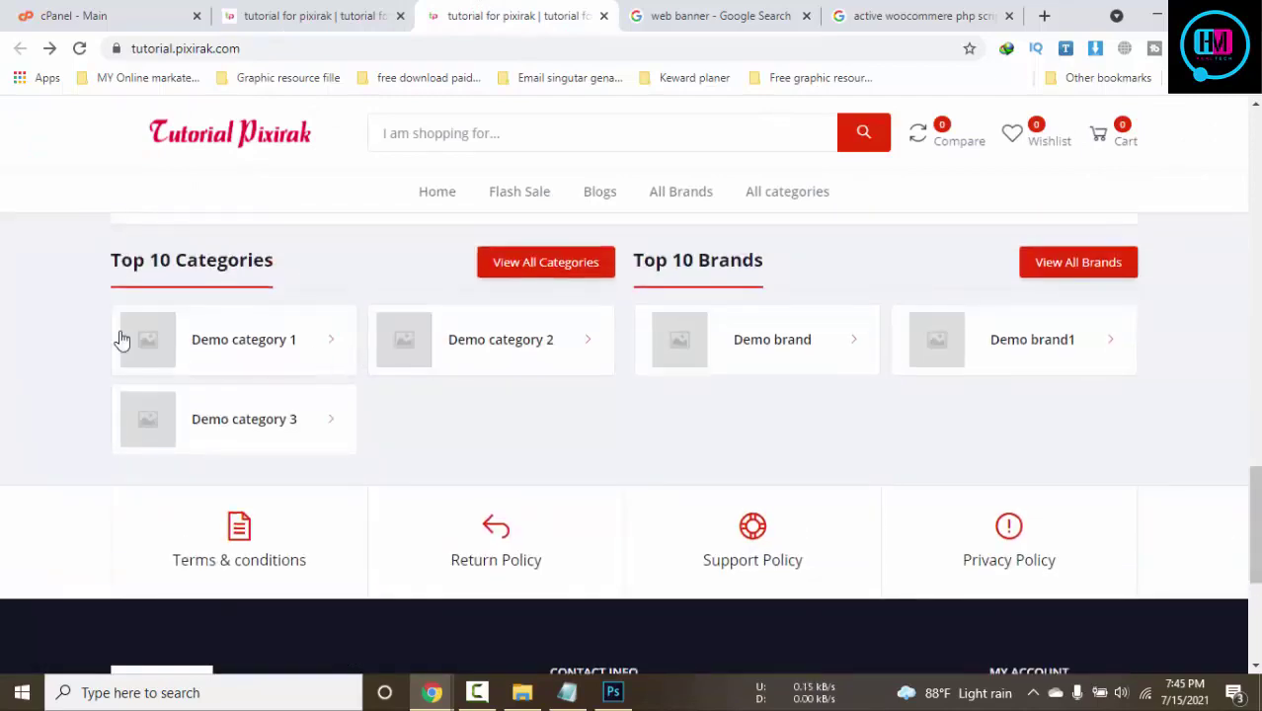
{"action": "scroll", "coordinate": [722, 294], "scroll_direction": "up", "scroll_amount": 7}
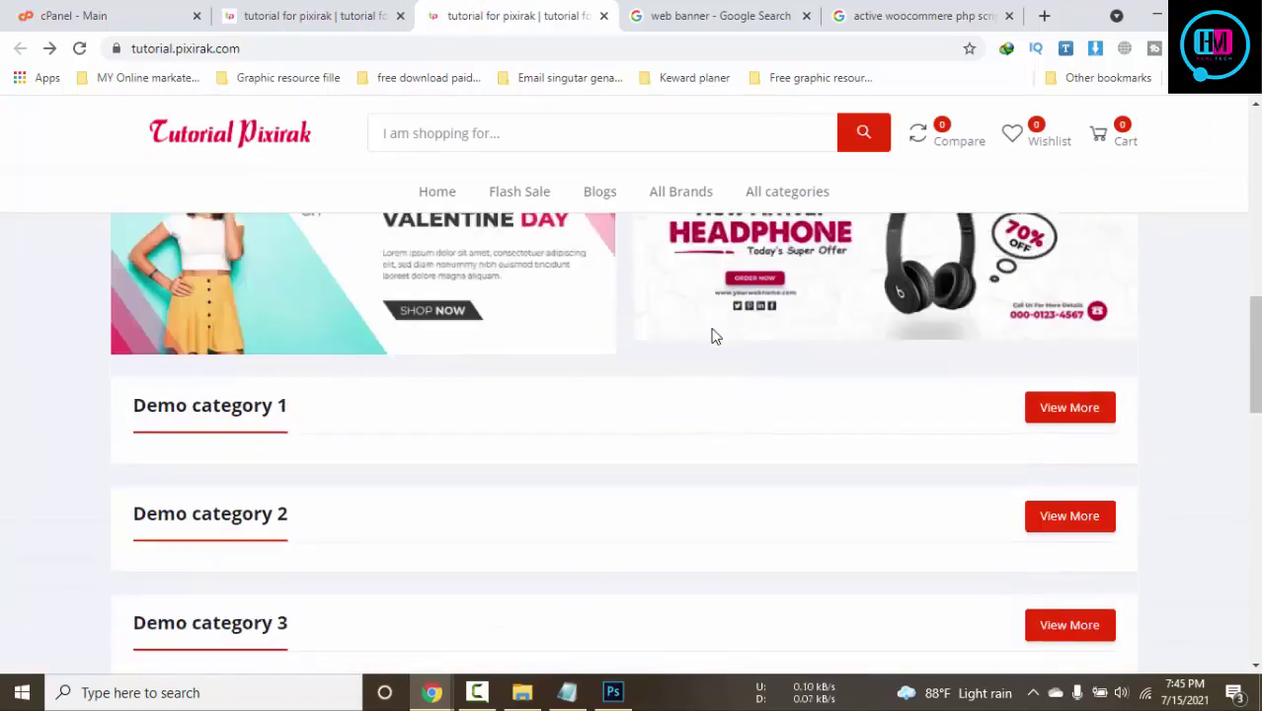
{"action": "scroll", "coordinate": [713, 333], "scroll_direction": "down", "scroll_amount": 4}
{"action": "left_click", "coordinate": [246, 6]}
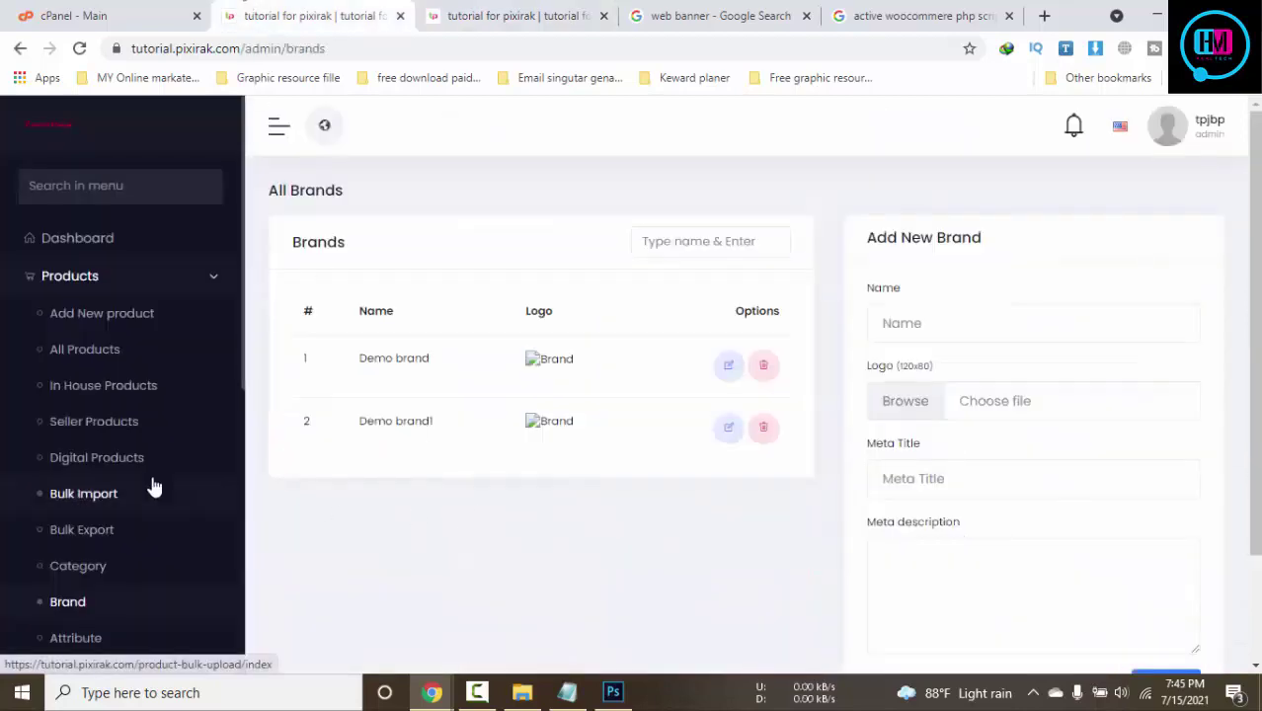
{"action": "scroll", "coordinate": [152, 485], "scroll_direction": "down", "scroll_amount": 1}
{"action": "scroll", "coordinate": [153, 473], "scroll_direction": "up", "scroll_amount": 1}
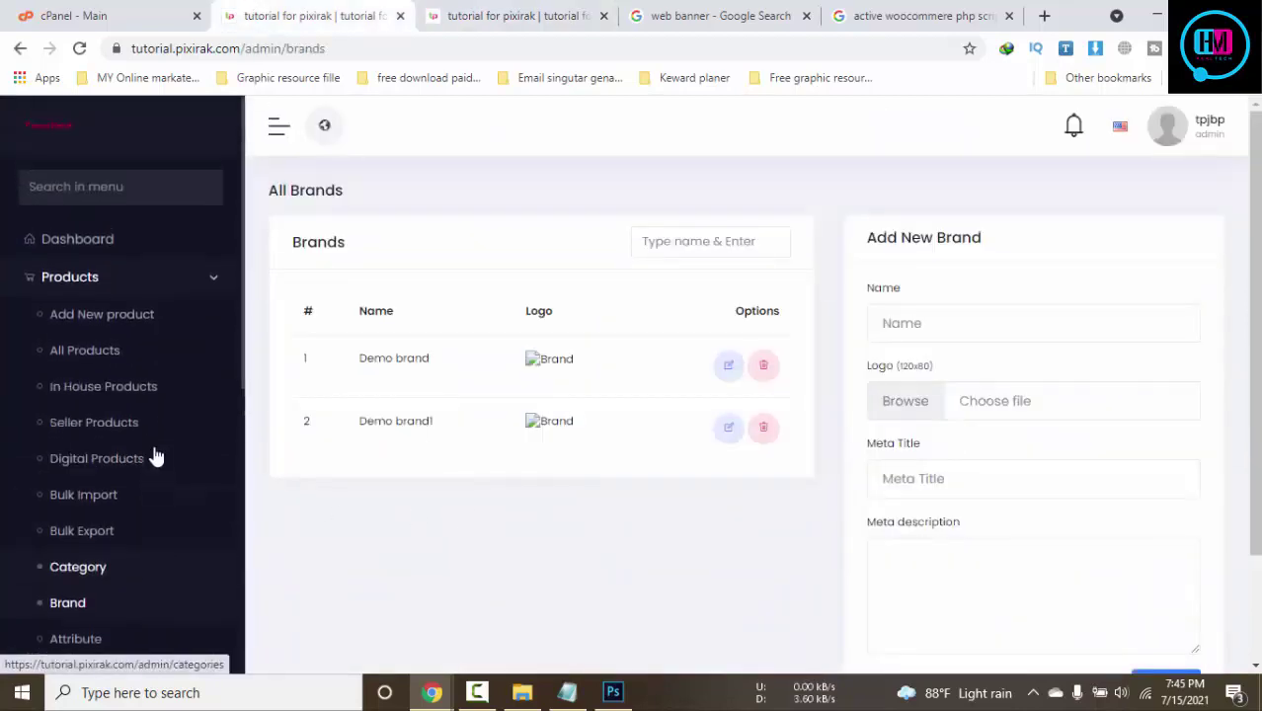
Collapse and re-expand the Products menu, then expand the Sales and Website Setup menus
{"action": "left_click", "coordinate": [203, 280]}
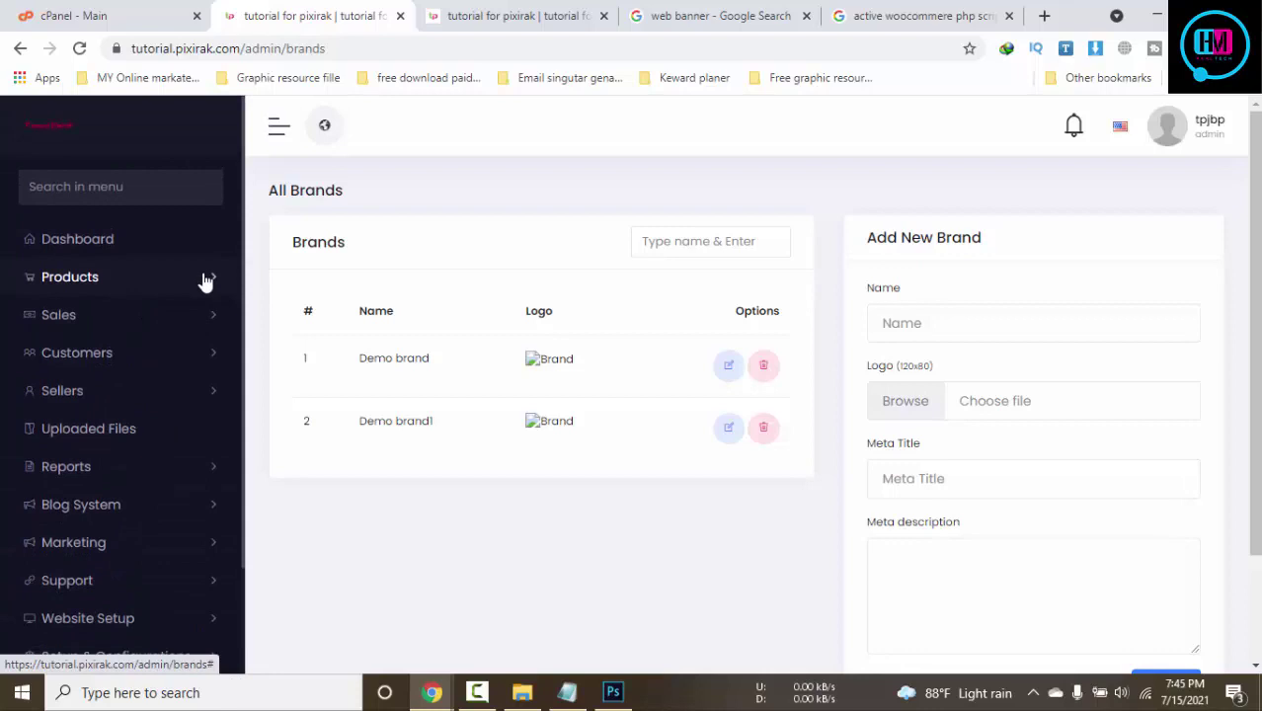
{"action": "left_click", "coordinate": [204, 279]}
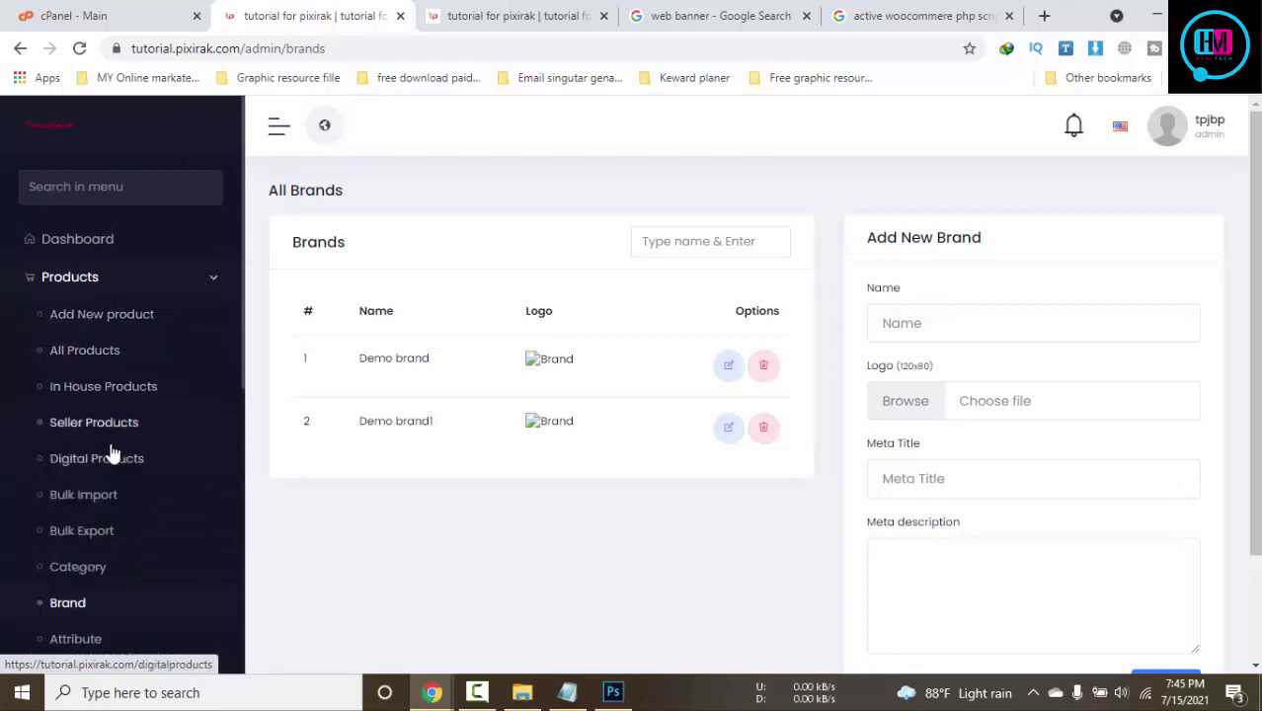
{"action": "scroll", "coordinate": [111, 453], "scroll_direction": "down", "scroll_amount": 4}
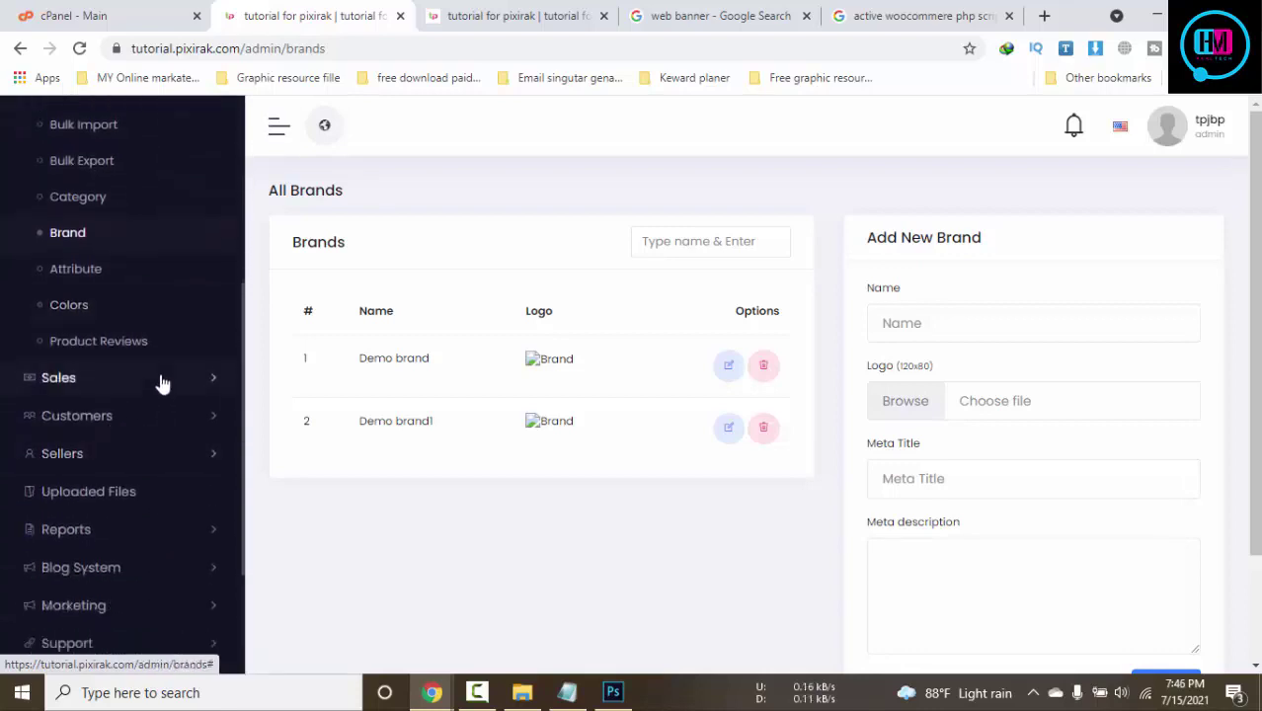
{"action": "left_click", "coordinate": [163, 383]}
{"action": "scroll", "coordinate": [164, 370], "scroll_direction": "down", "scroll_amount": 3}
{"action": "scroll", "coordinate": [172, 316], "scroll_direction": "down", "scroll_amount": 1}
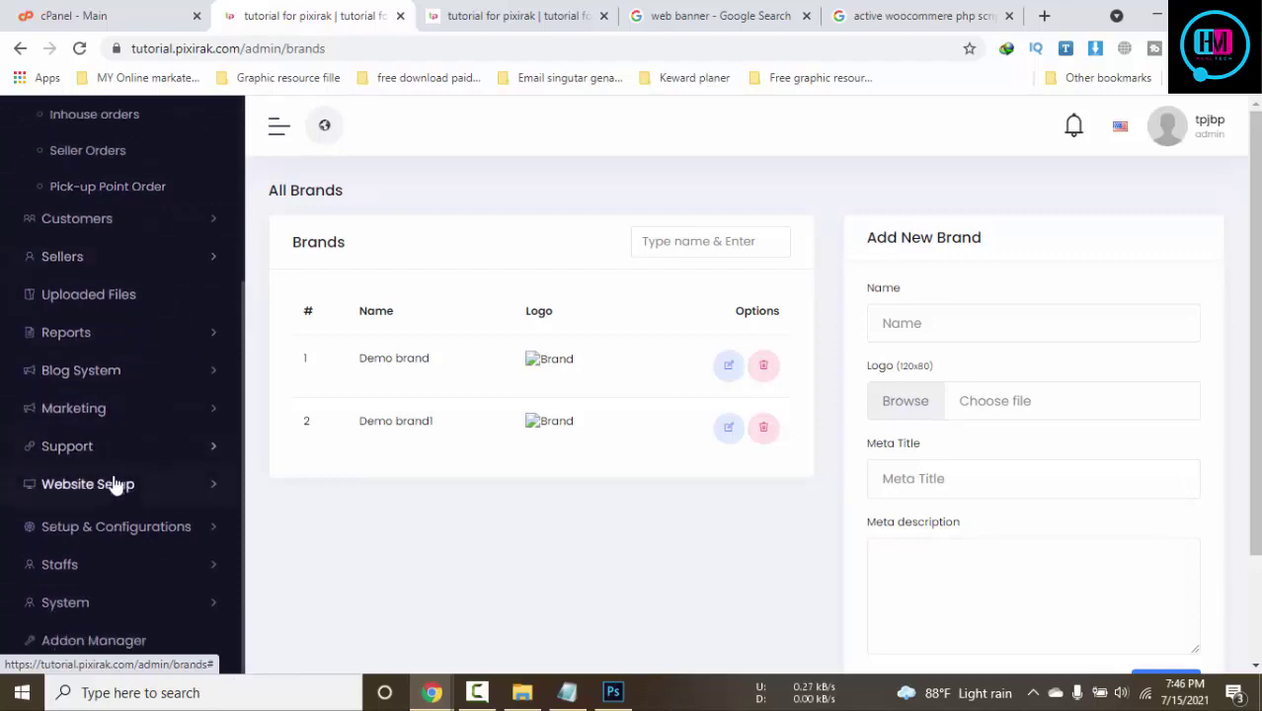
{"action": "left_click", "coordinate": [118, 486]}
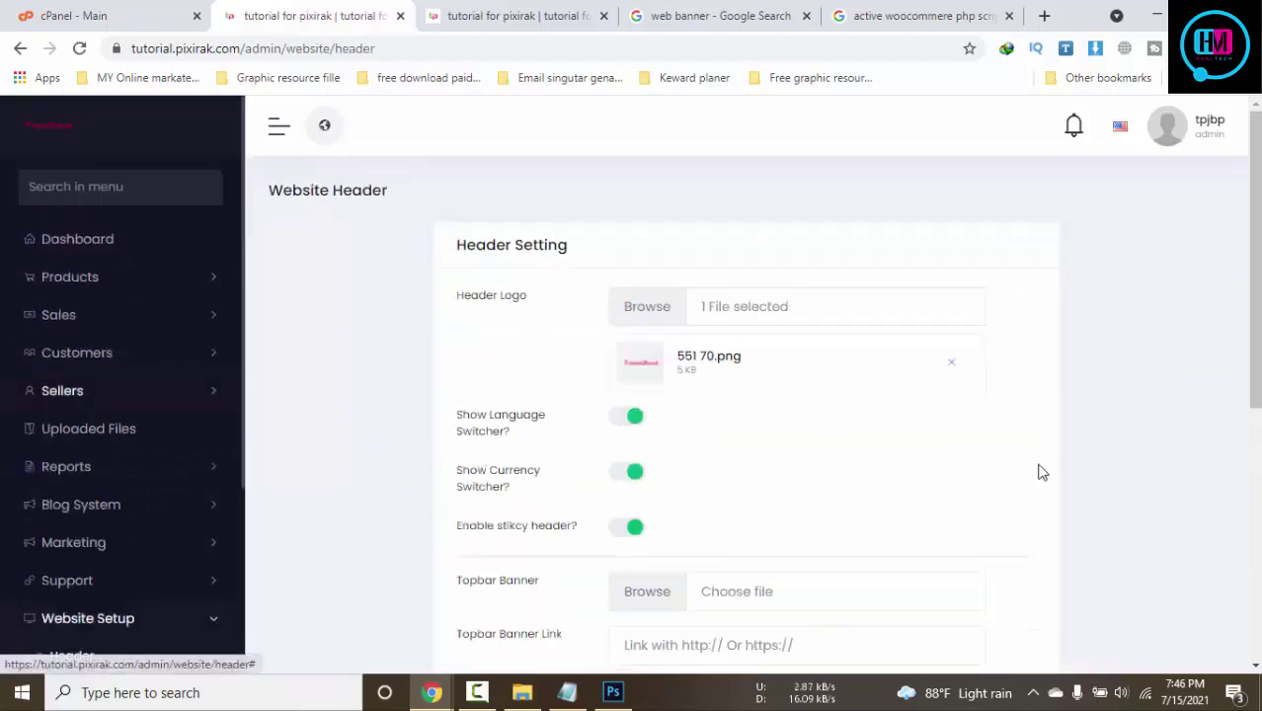
{"action": "scroll", "coordinate": [1042, 470], "scroll_direction": "down", "scroll_amount": 5}
{"action": "scroll", "coordinate": [127, 380], "scroll_direction": "down", "scroll_amount": 3}
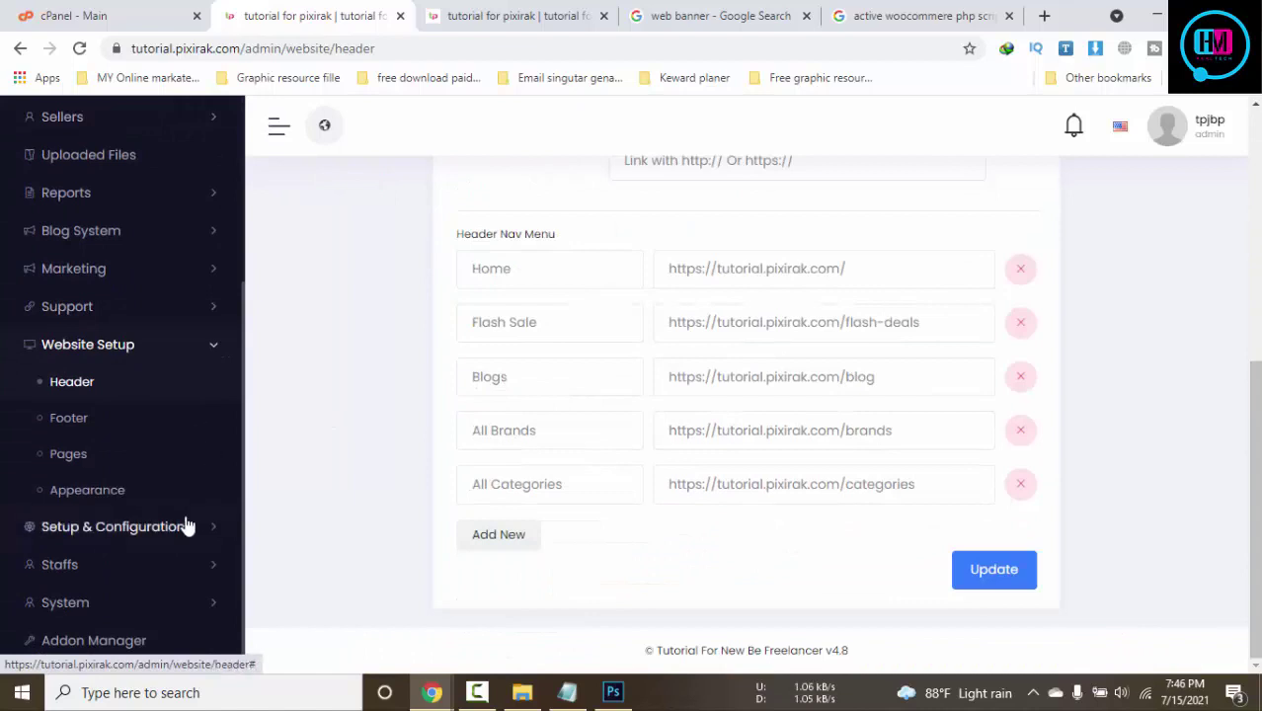
Expand Setup & Configurations, Staffs and System, check Server status, then open Products > Category
{"action": "left_click", "coordinate": [184, 526]}
{"action": "scroll", "coordinate": [207, 505], "scroll_direction": "down", "scroll_amount": 4}
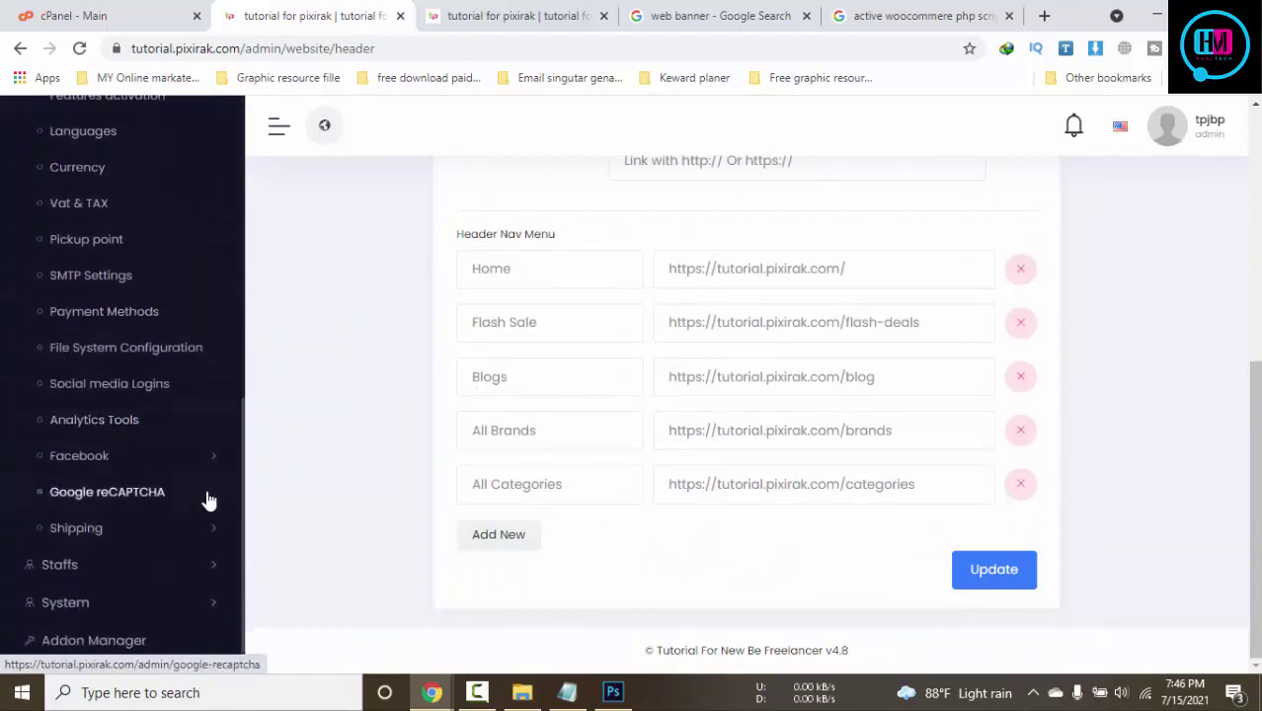
{"action": "left_click", "coordinate": [186, 564]}
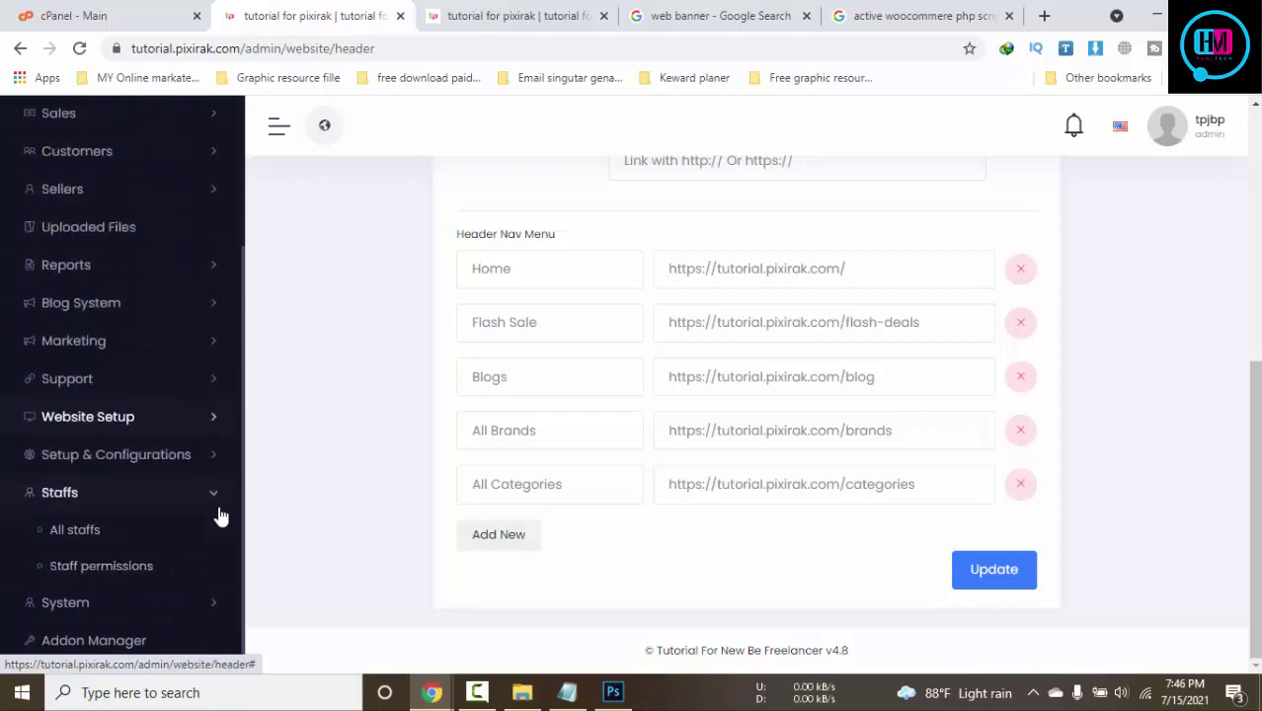
{"action": "left_click", "coordinate": [175, 604]}
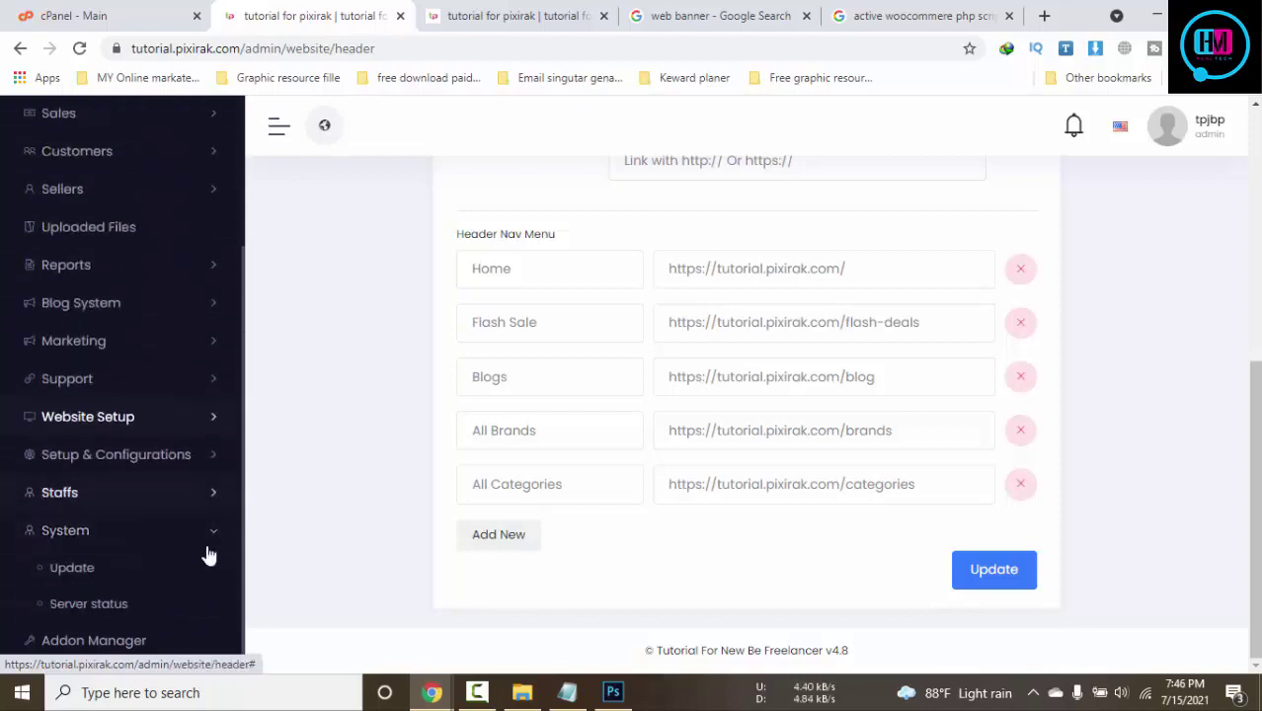
{"action": "left_click", "coordinate": [115, 605]}
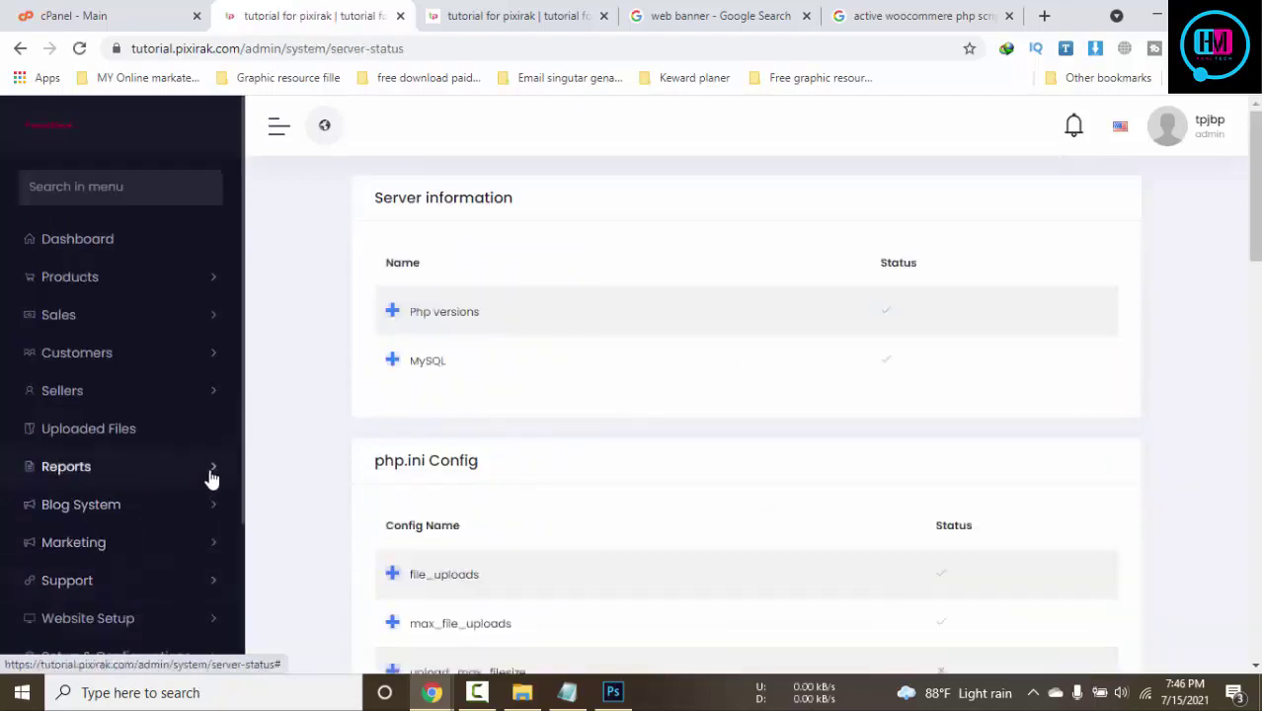
{"action": "scroll", "coordinate": [198, 474], "scroll_direction": "down", "scroll_amount": 2}
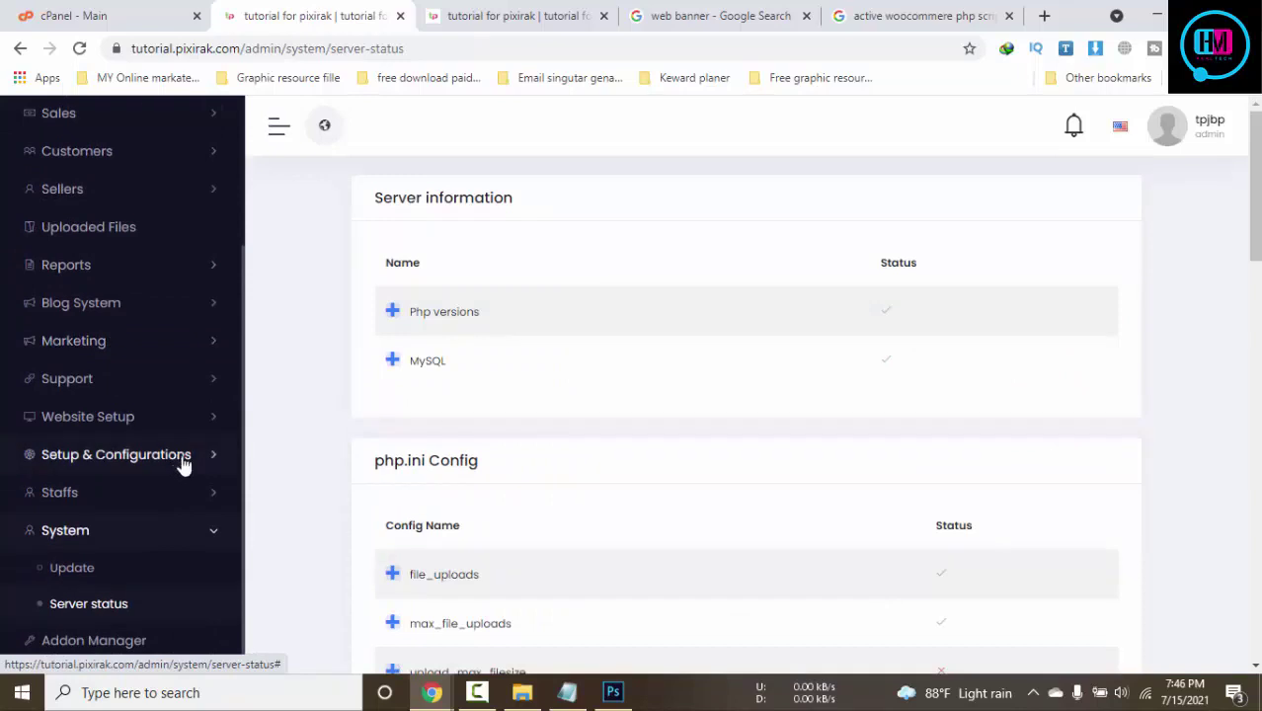
{"action": "scroll", "coordinate": [183, 465], "scroll_direction": "up", "scroll_amount": 3}
{"action": "left_click", "coordinate": [476, 692]}
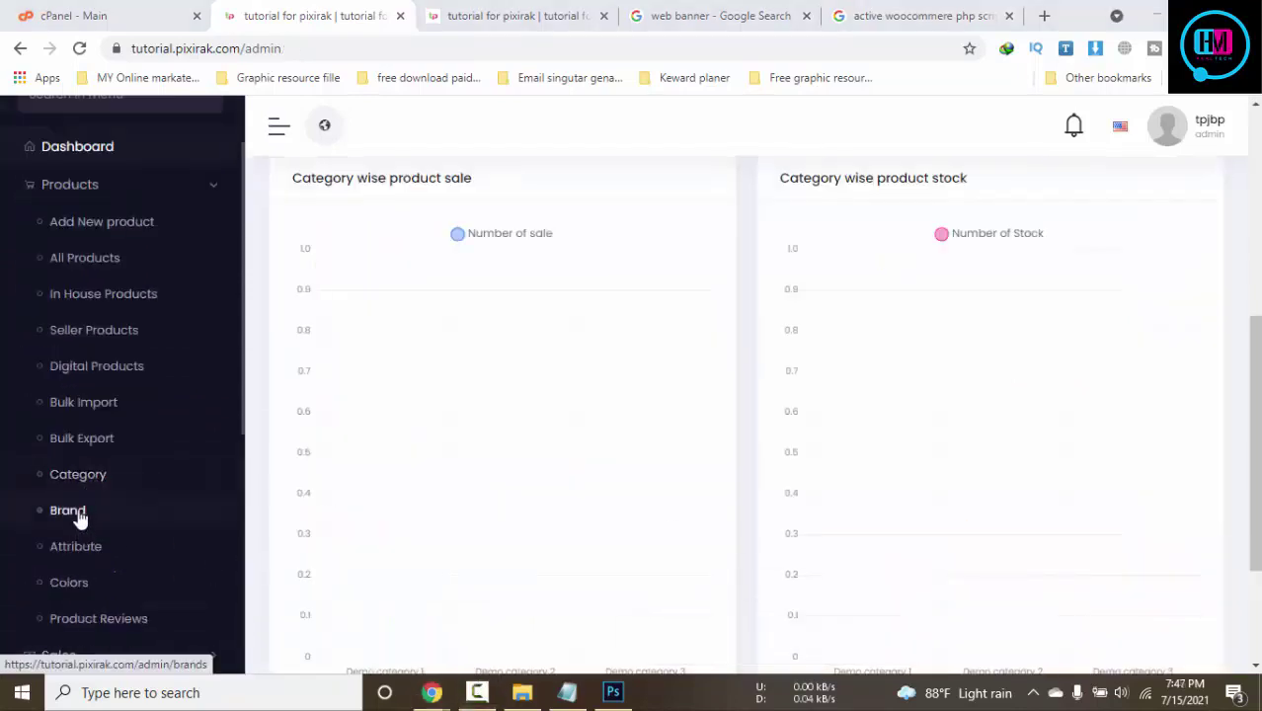
{"action": "left_click", "coordinate": [86, 481]}
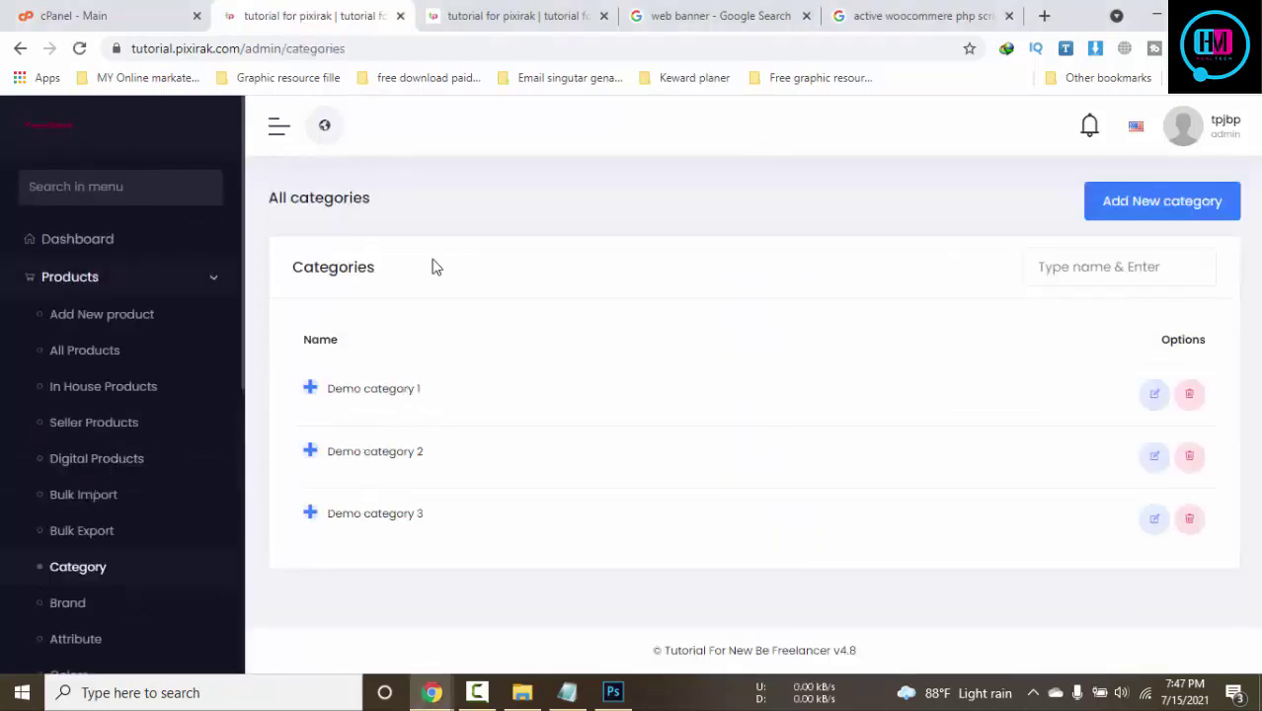
Rename Demo category 1 to 'tshirt', save, and confirm the new name on the storefront
{"action": "left_click", "coordinate": [496, 14]}
{"action": "scroll", "coordinate": [556, 409], "scroll_direction": "down", "scroll_amount": 2}
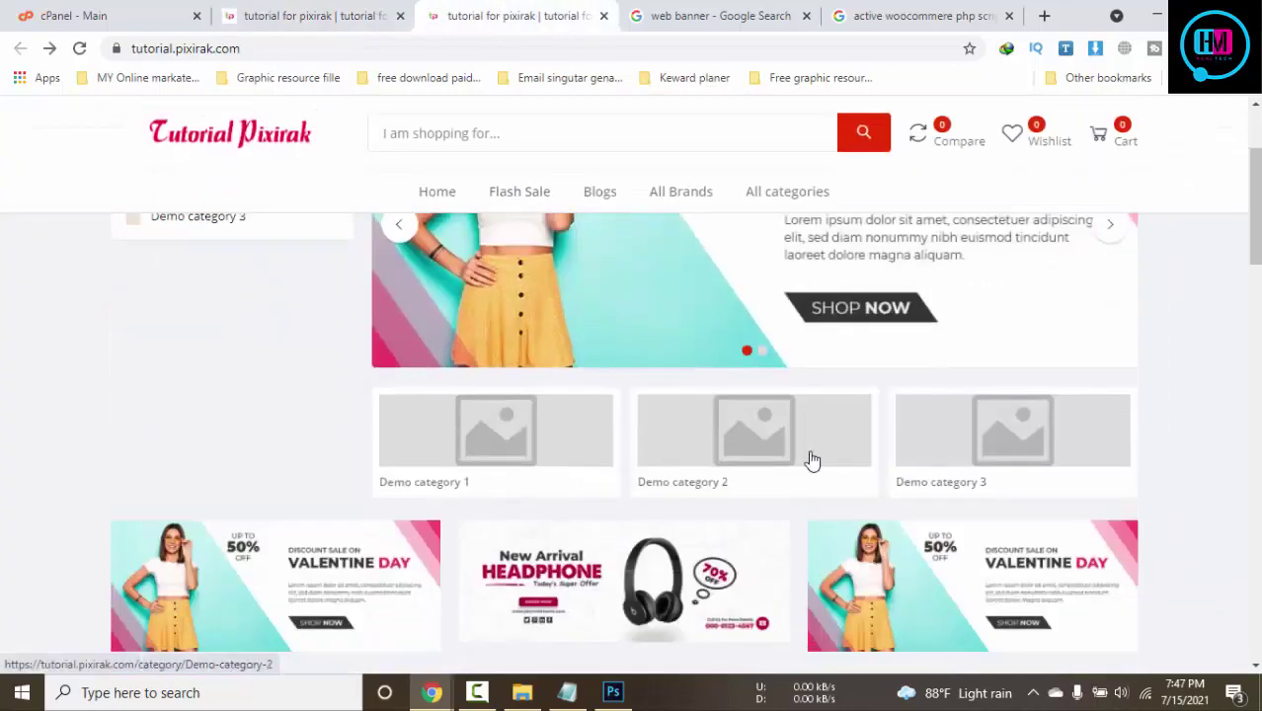
{"action": "left_click", "coordinate": [341, 10]}
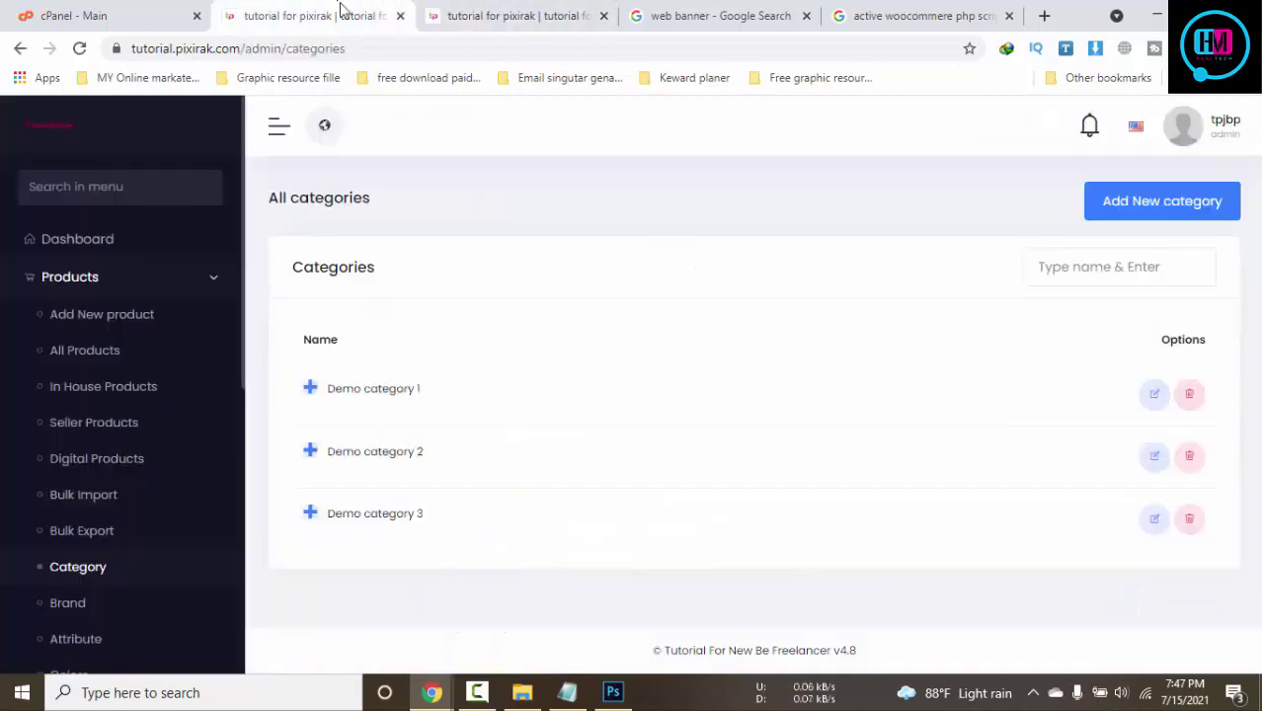
{"action": "left_click", "coordinate": [1155, 395]}
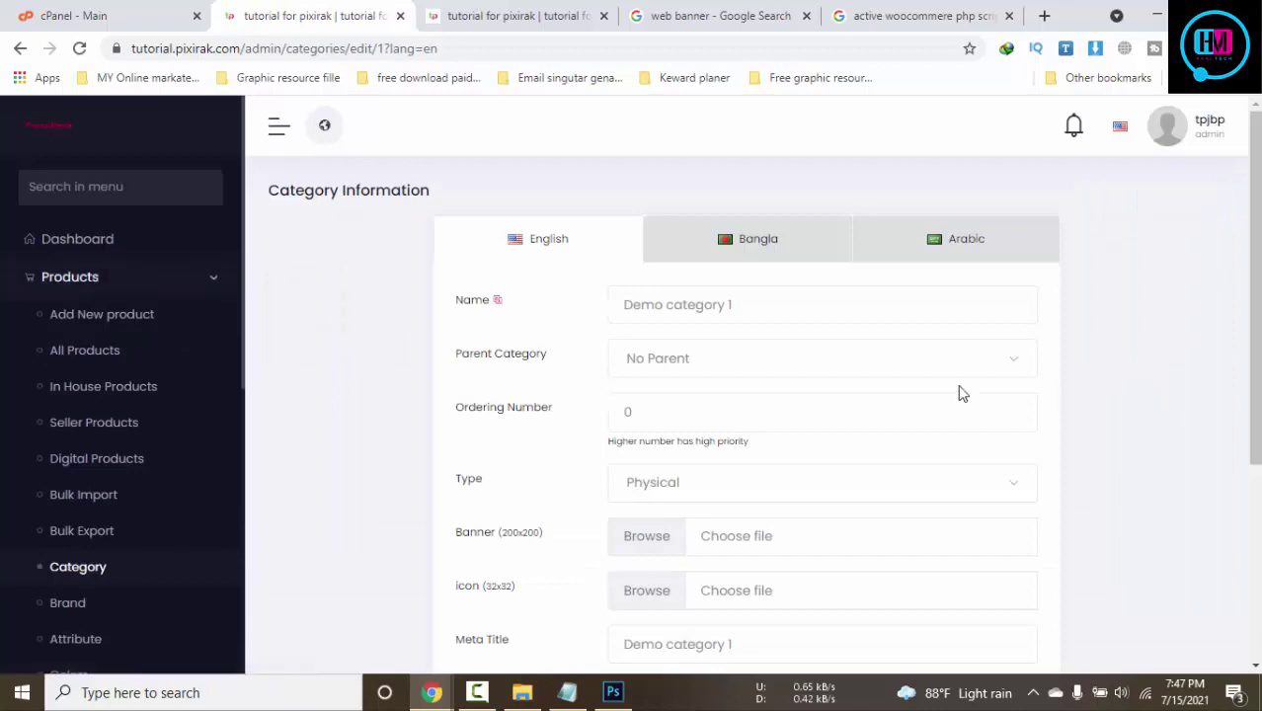
{"action": "left_click_drag", "start_coordinate": [773, 301], "coordinate": [590, 312]}
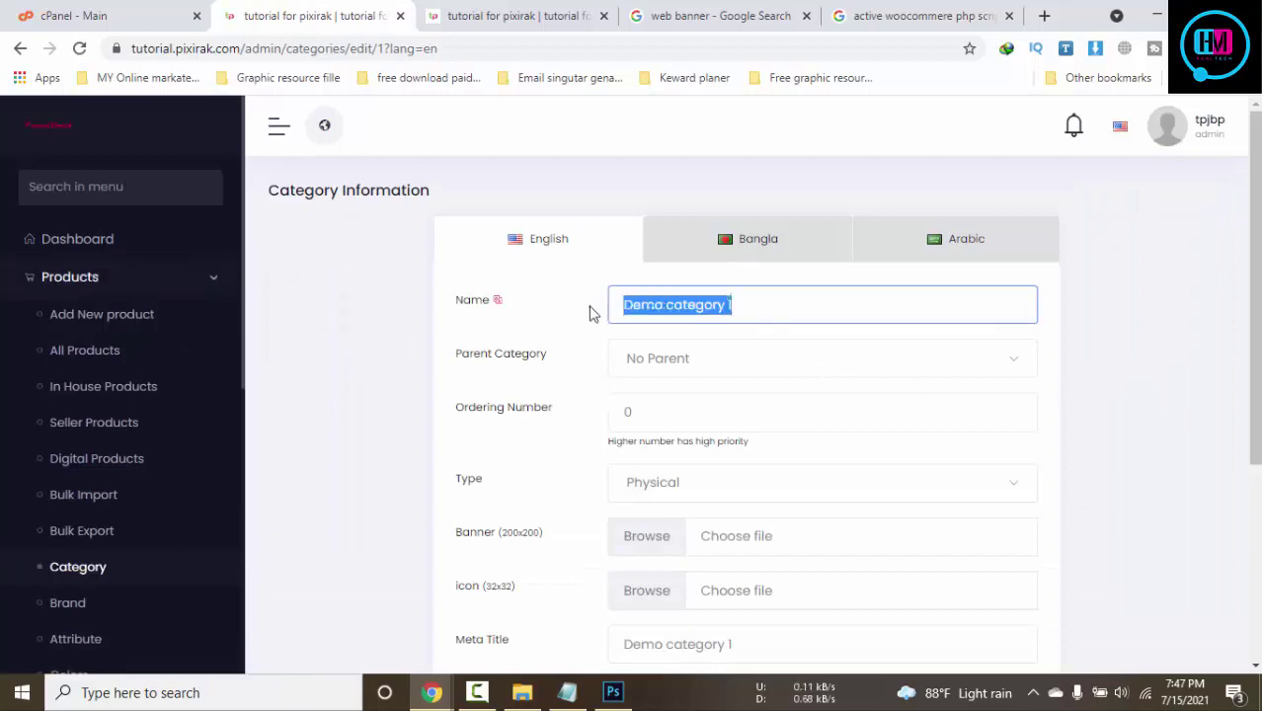
{"action": "type", "text": "t"}
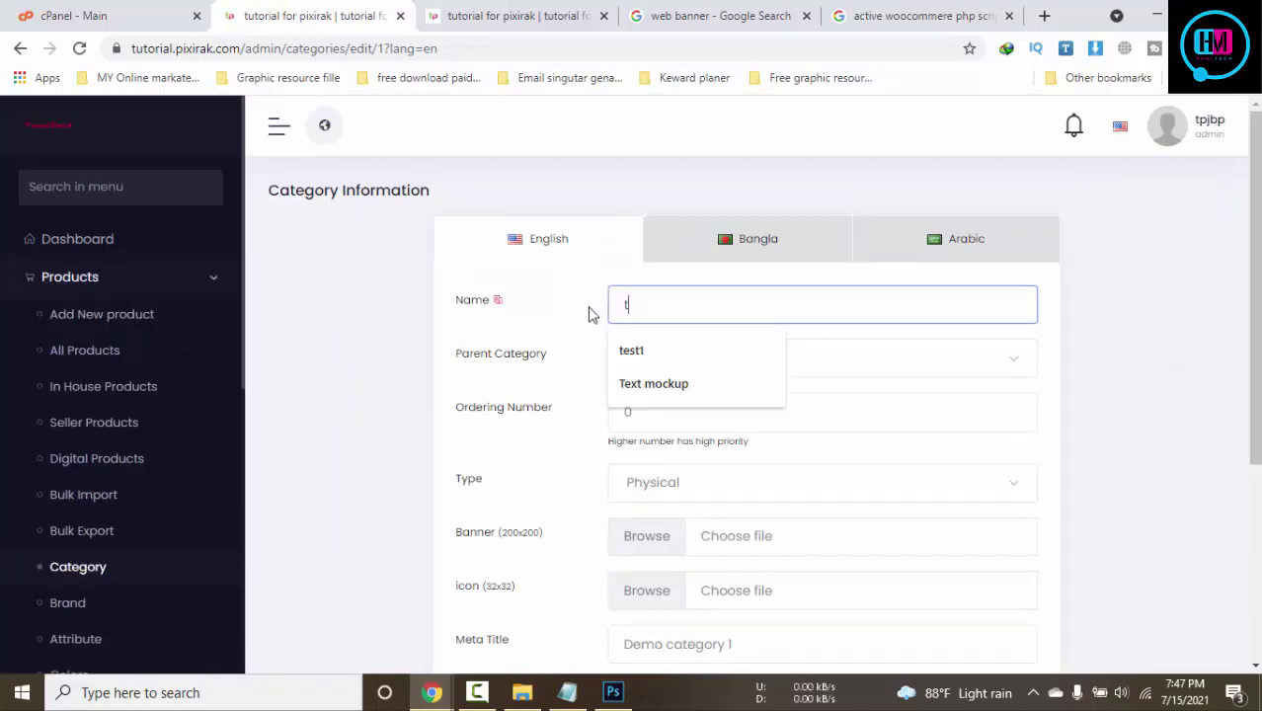
{"action": "type", "text": "shirt"}
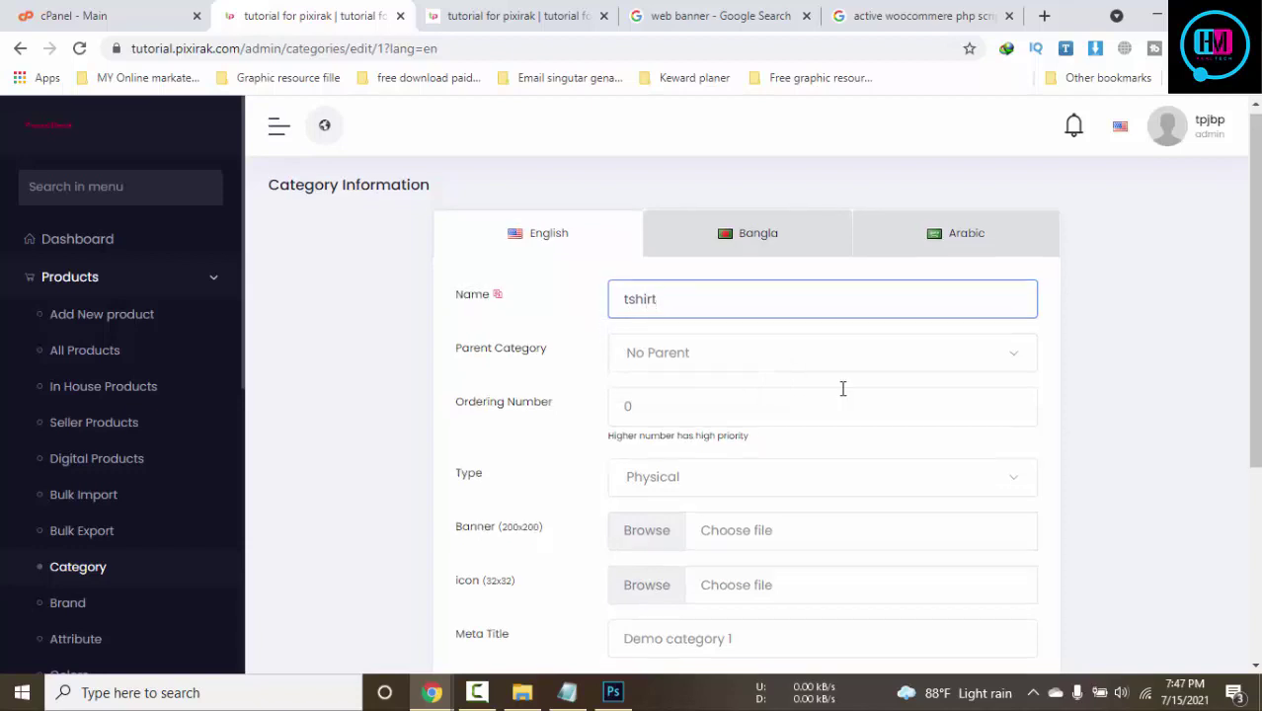
{"action": "scroll", "coordinate": [889, 425], "scroll_direction": "down", "scroll_amount": 3}
{"action": "left_click", "coordinate": [1001, 567]}
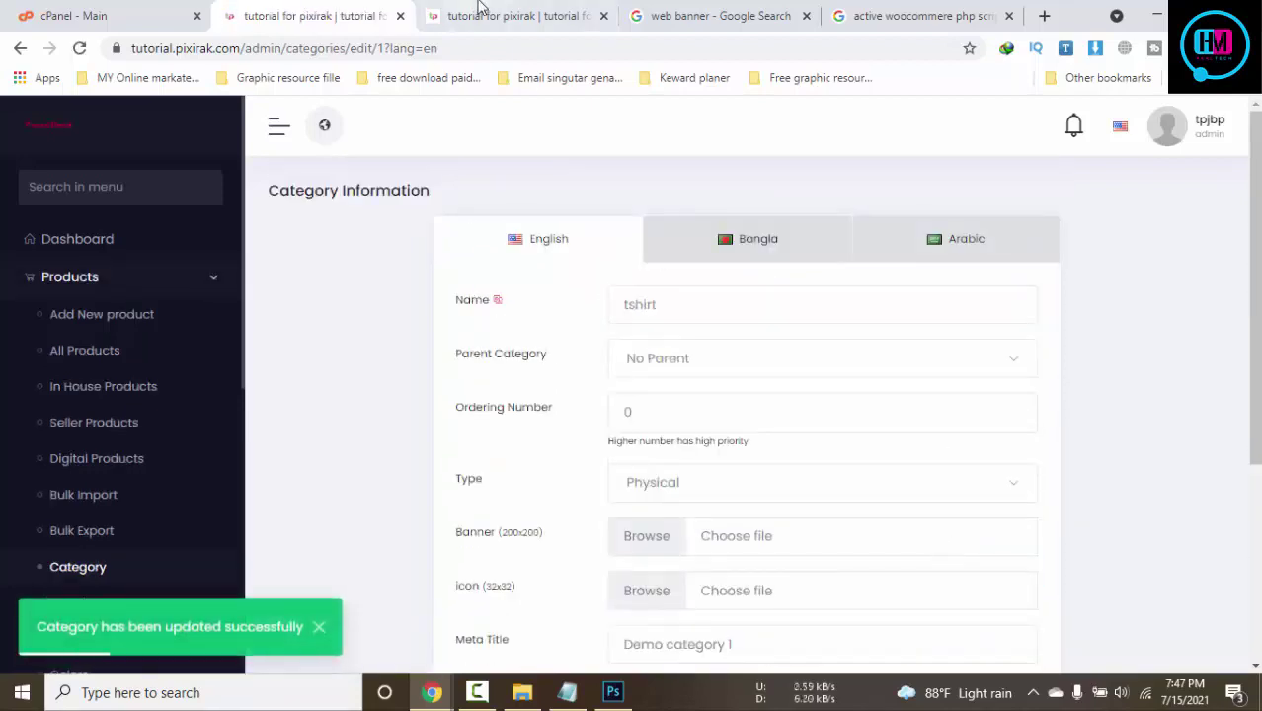
{"action": "left_click", "coordinate": [479, 14]}
{"action": "left_click", "coordinate": [494, 483]}
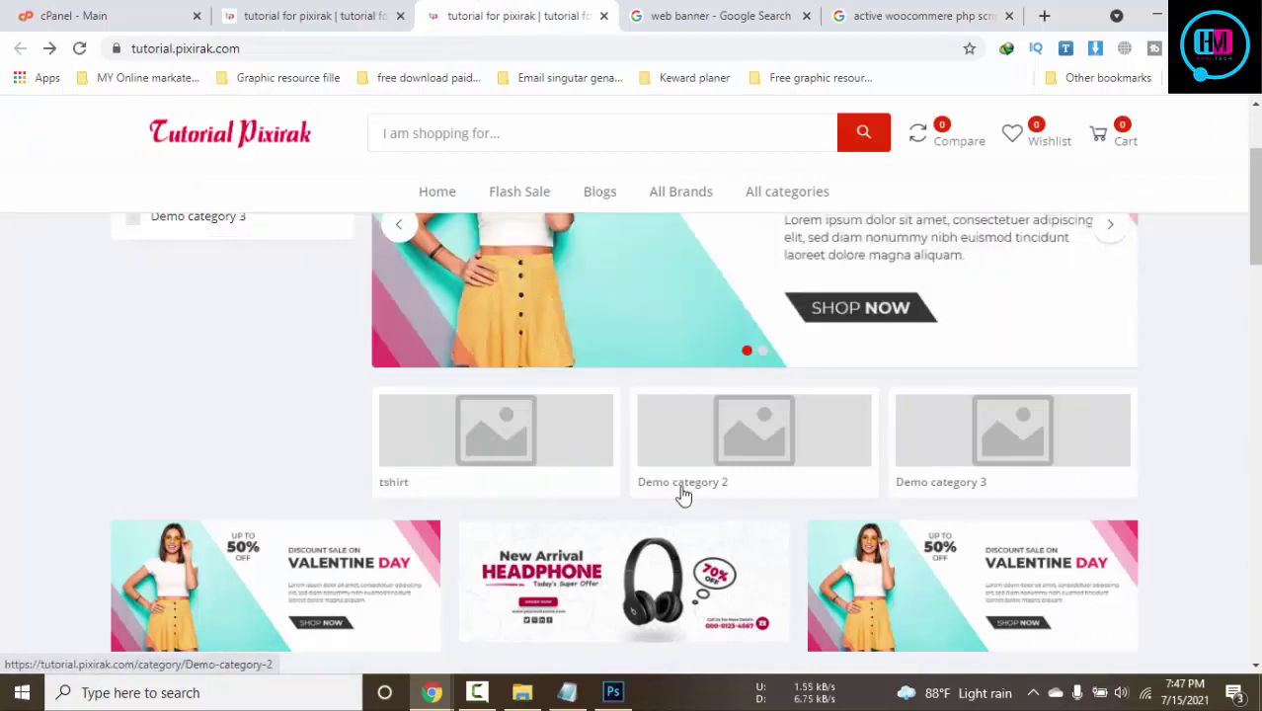
Give the tshirt category the tp.png banner, save, and verify it on the reloaded storefront
{"action": "left_click", "coordinate": [333, 14]}
{"action": "scroll", "coordinate": [747, 369], "scroll_direction": "down", "scroll_amount": 5}
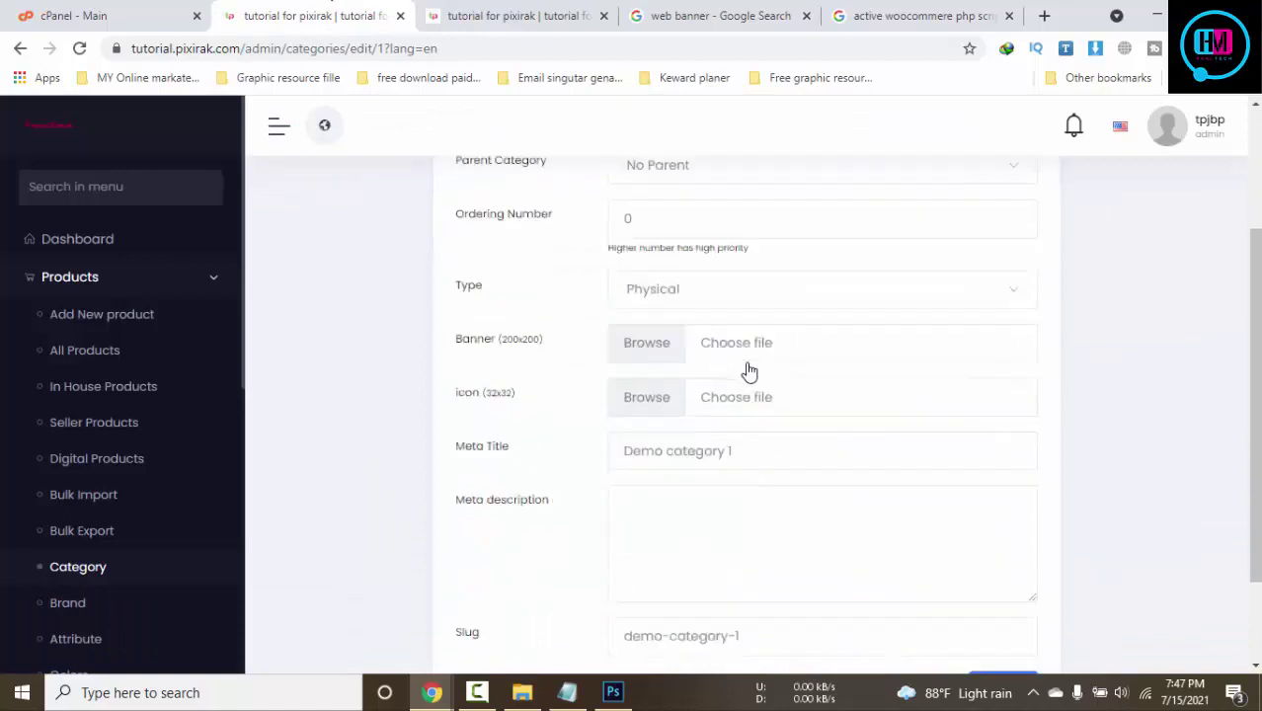
{"action": "scroll", "coordinate": [755, 363], "scroll_direction": "up", "scroll_amount": 2}
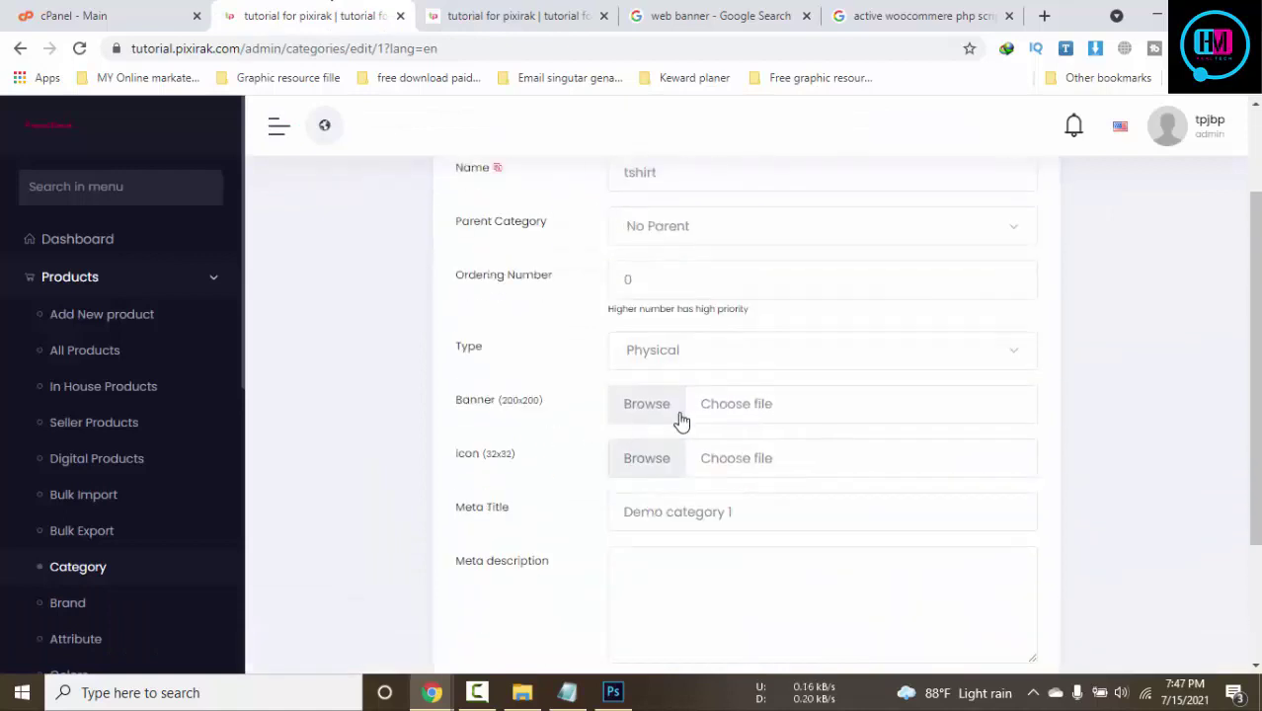
{"action": "left_click", "coordinate": [647, 404]}
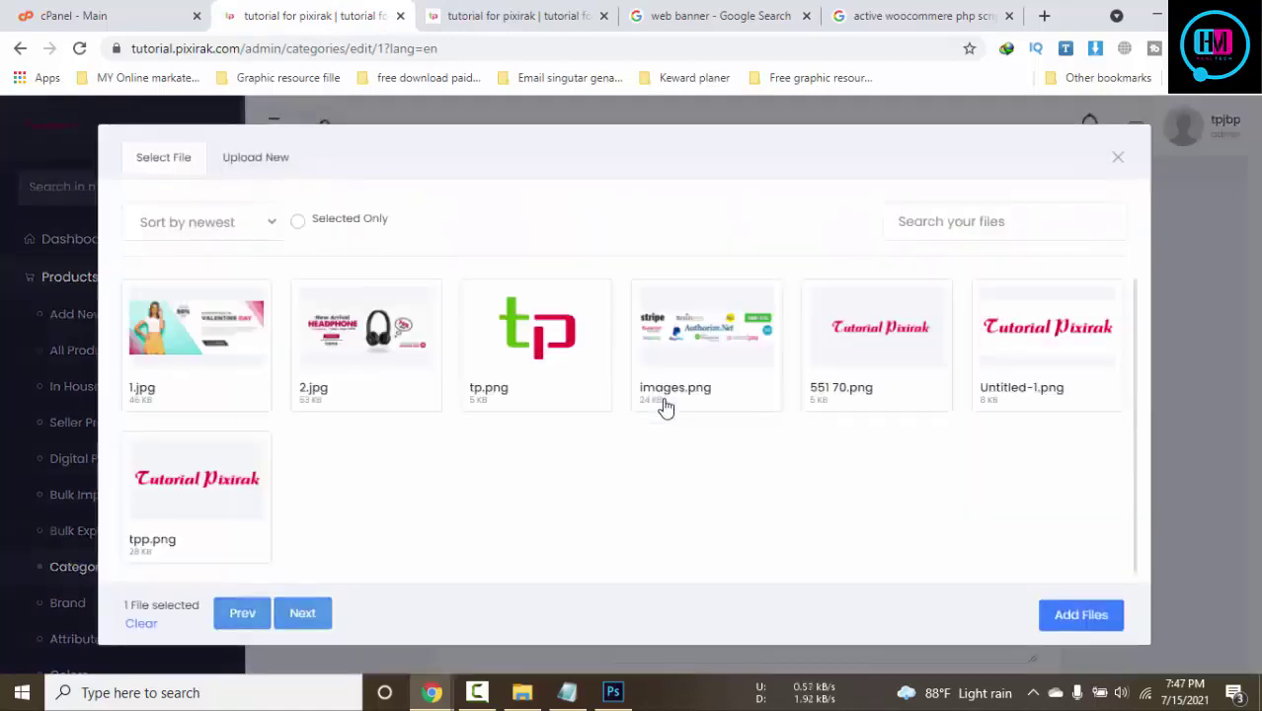
{"action": "left_click", "coordinate": [575, 378]}
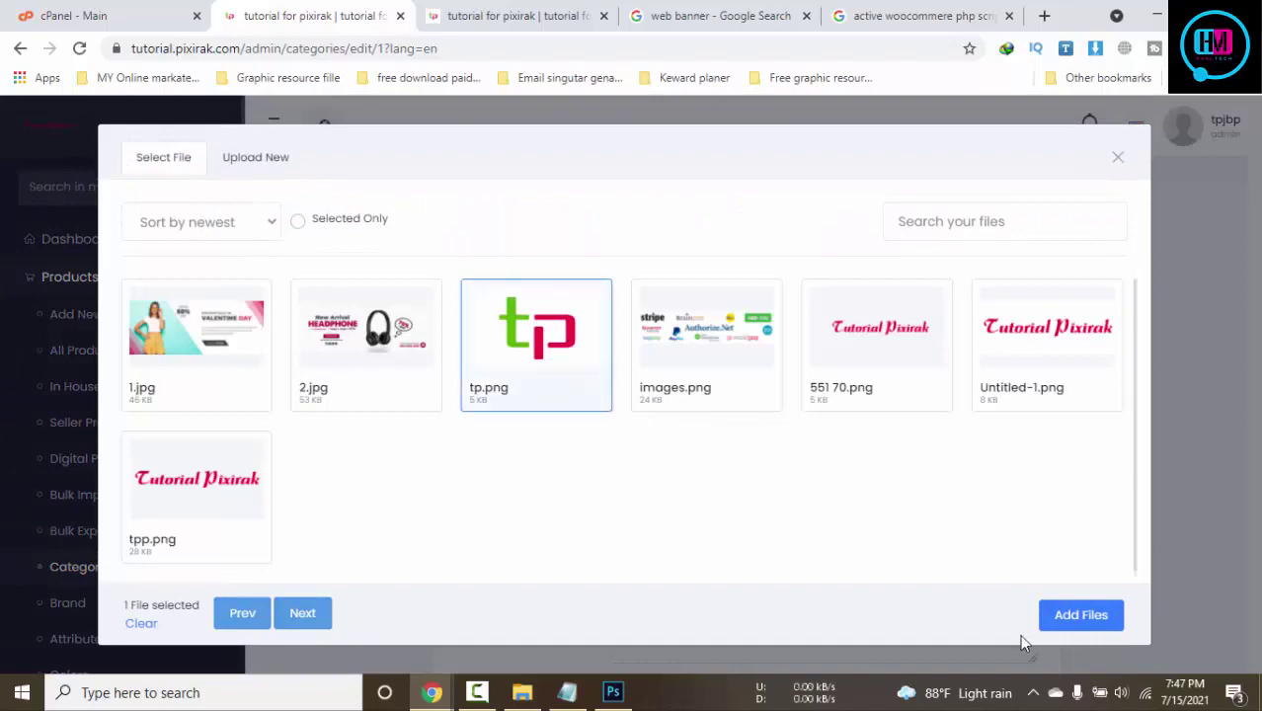
{"action": "left_click", "coordinate": [1047, 610]}
{"action": "scroll", "coordinate": [826, 520], "scroll_direction": "down", "scroll_amount": 3}
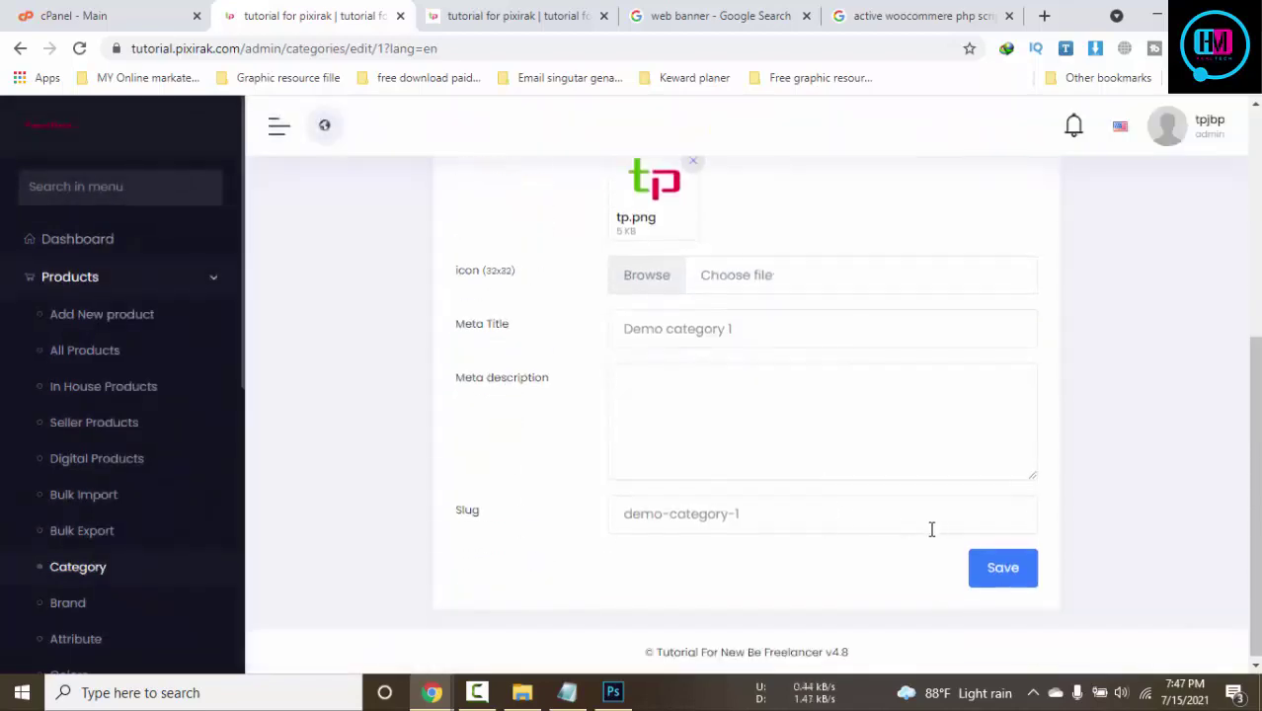
{"action": "left_click", "coordinate": [983, 573]}
{"action": "left_click", "coordinate": [536, 11]}
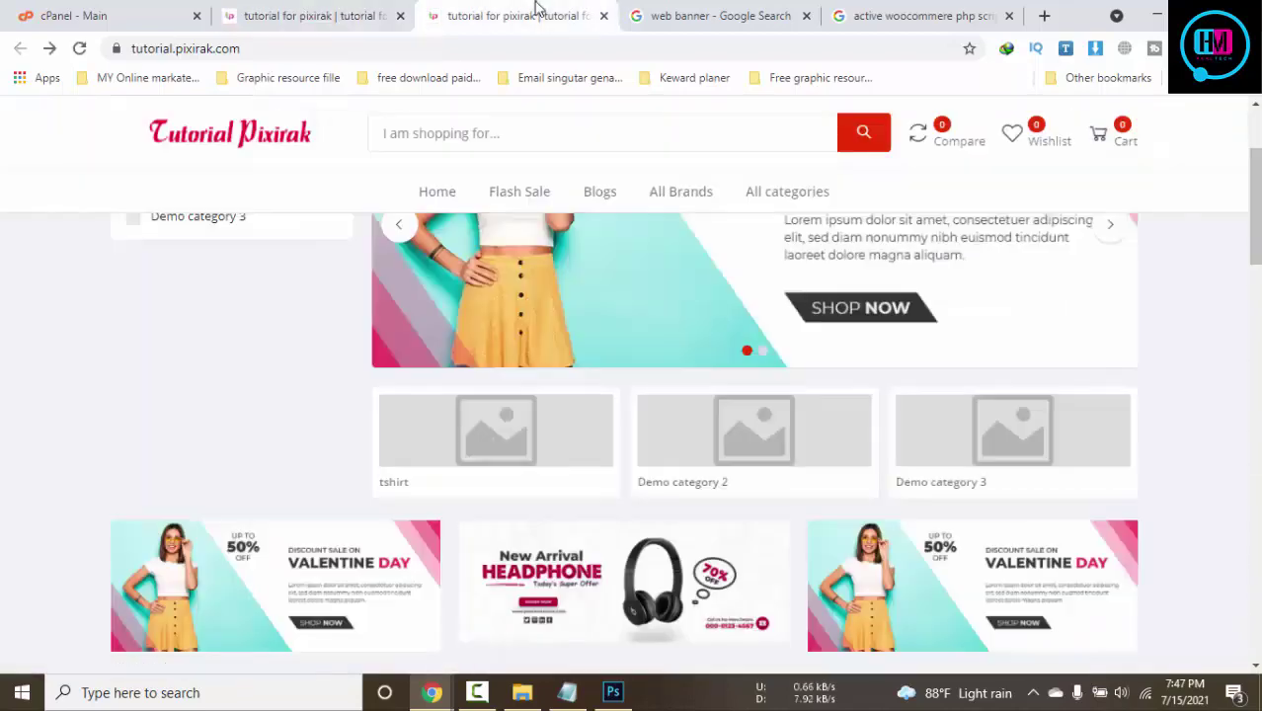
{"action": "key", "text": "F5"}
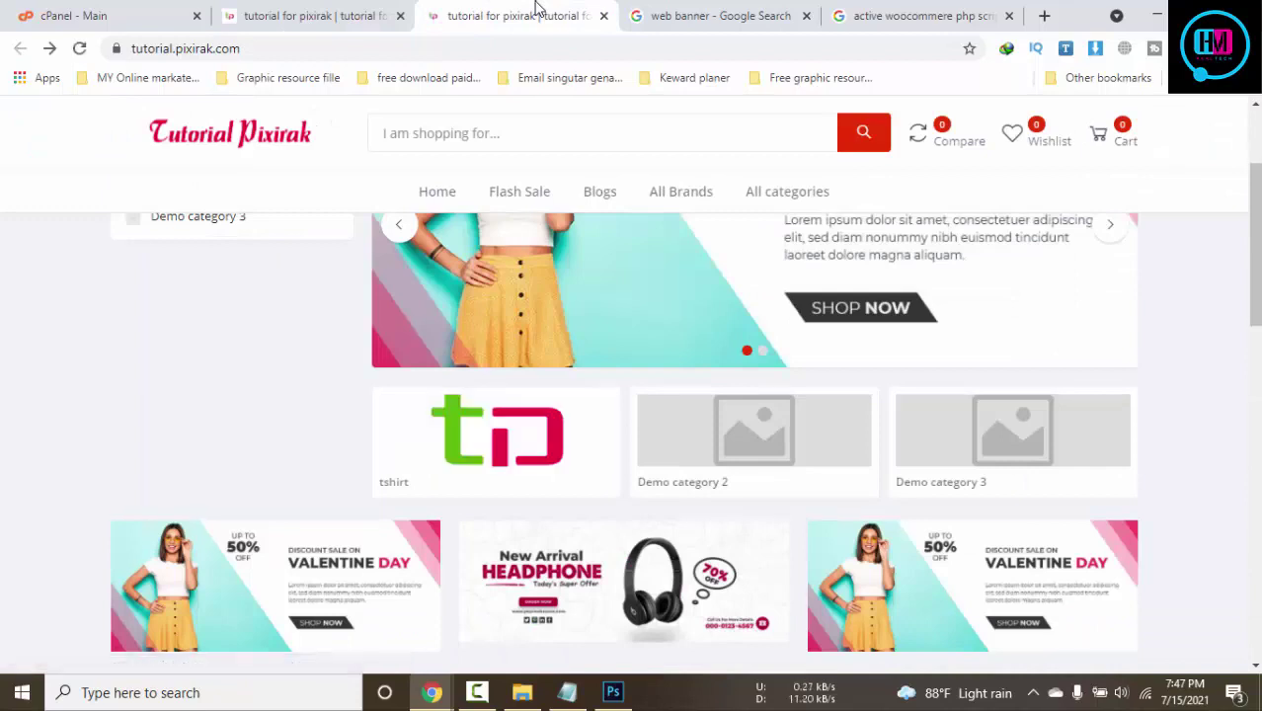
{"action": "left_click", "coordinate": [353, 10]}
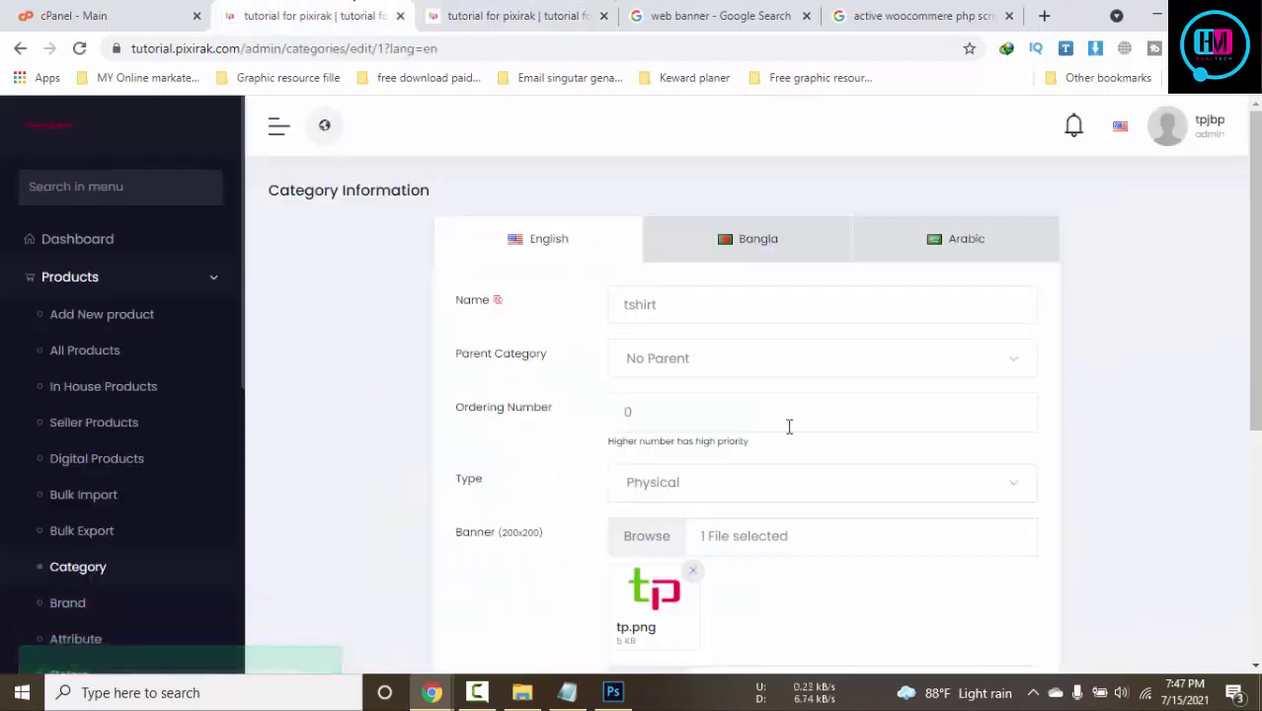
{"action": "scroll", "coordinate": [252, 416], "scroll_direction": "down", "scroll_amount": 1}
{"action": "key", "text": "F5"}
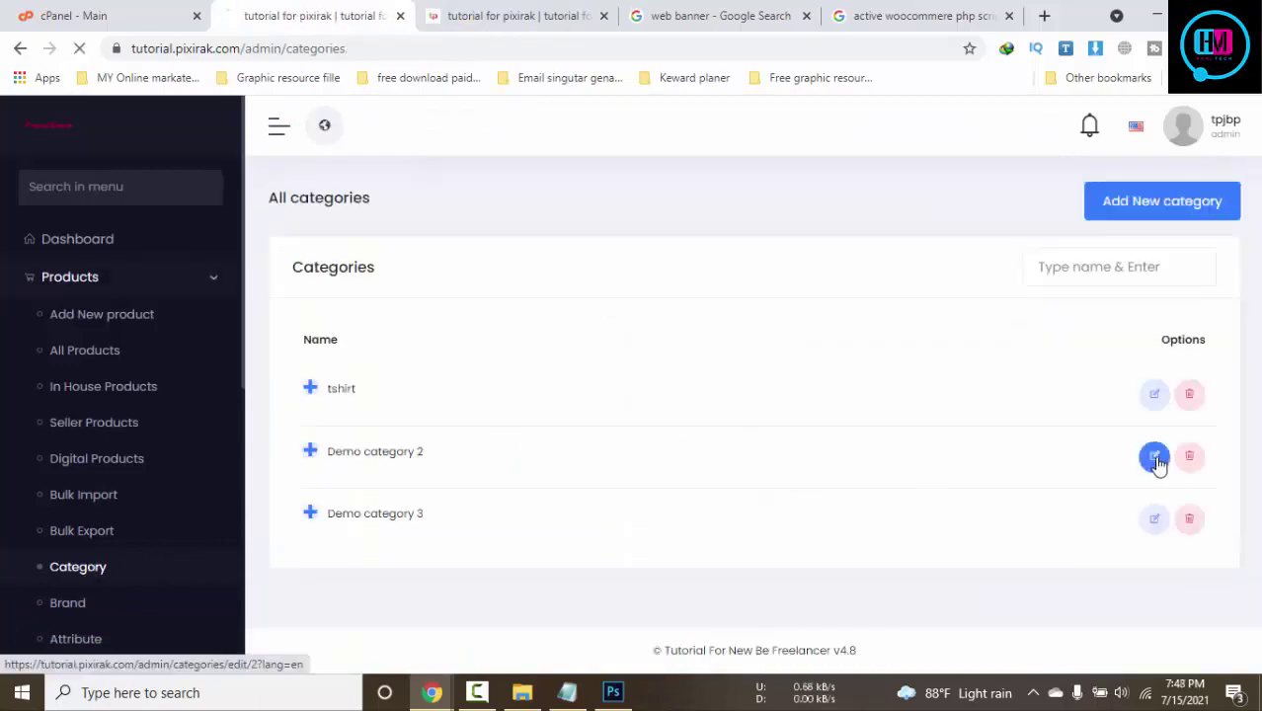
Rename Demo category 2 to 'flyer' with images.png as its banner, save, and check the storefront
{"action": "left_click", "coordinate": [1154, 455]}
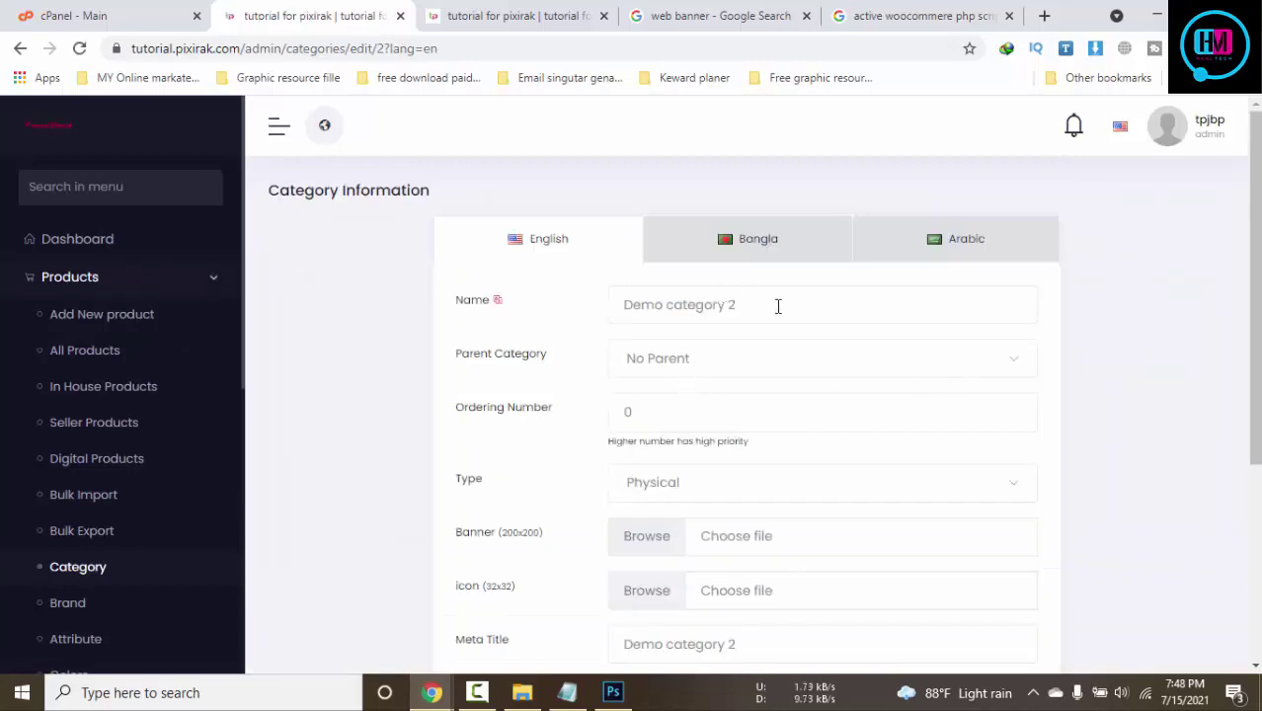
{"action": "left_click_drag", "start_coordinate": [777, 306], "coordinate": [628, 309]}
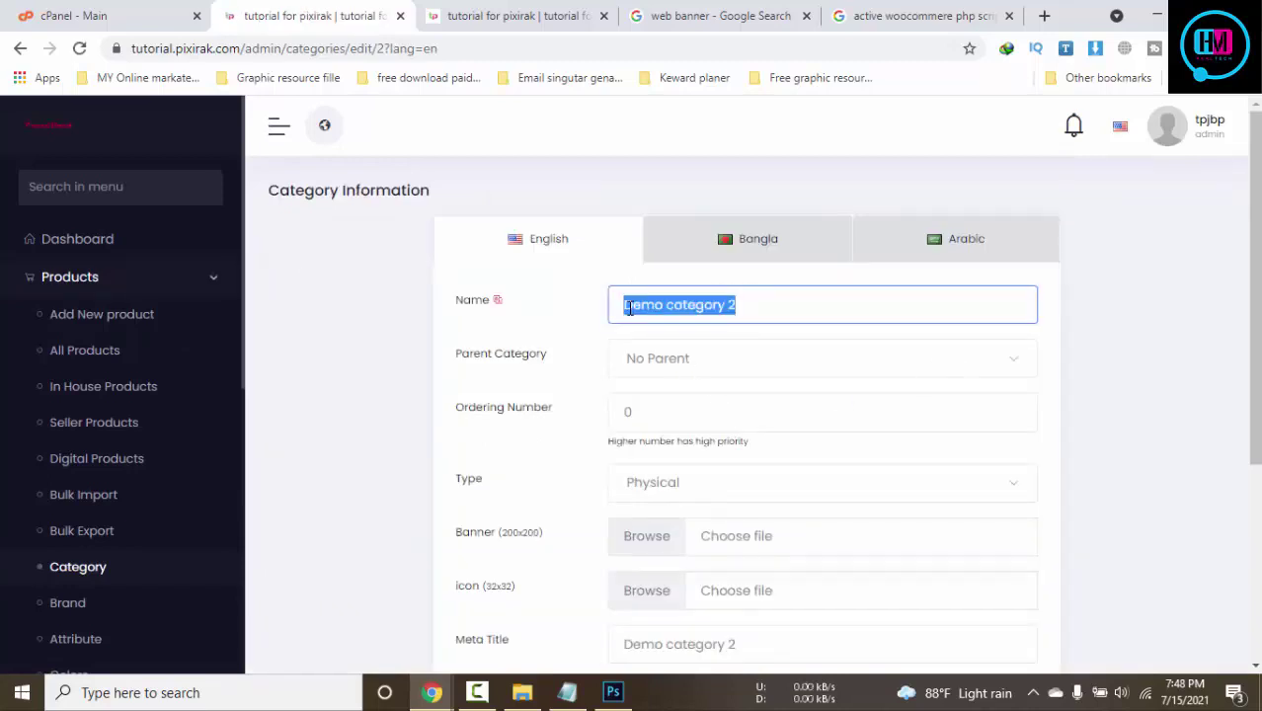
{"action": "type", "text": "fu"}
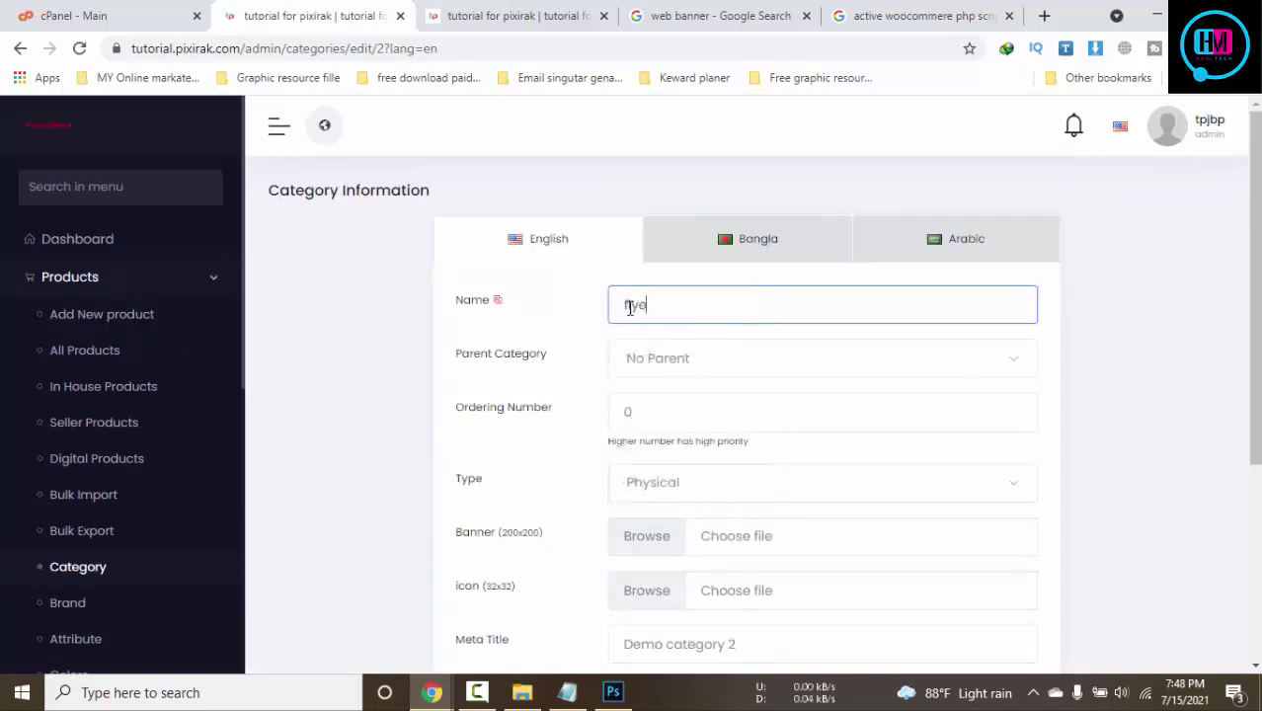
{"action": "scroll", "coordinate": [684, 264], "scroll_direction": "down", "scroll_amount": 3}
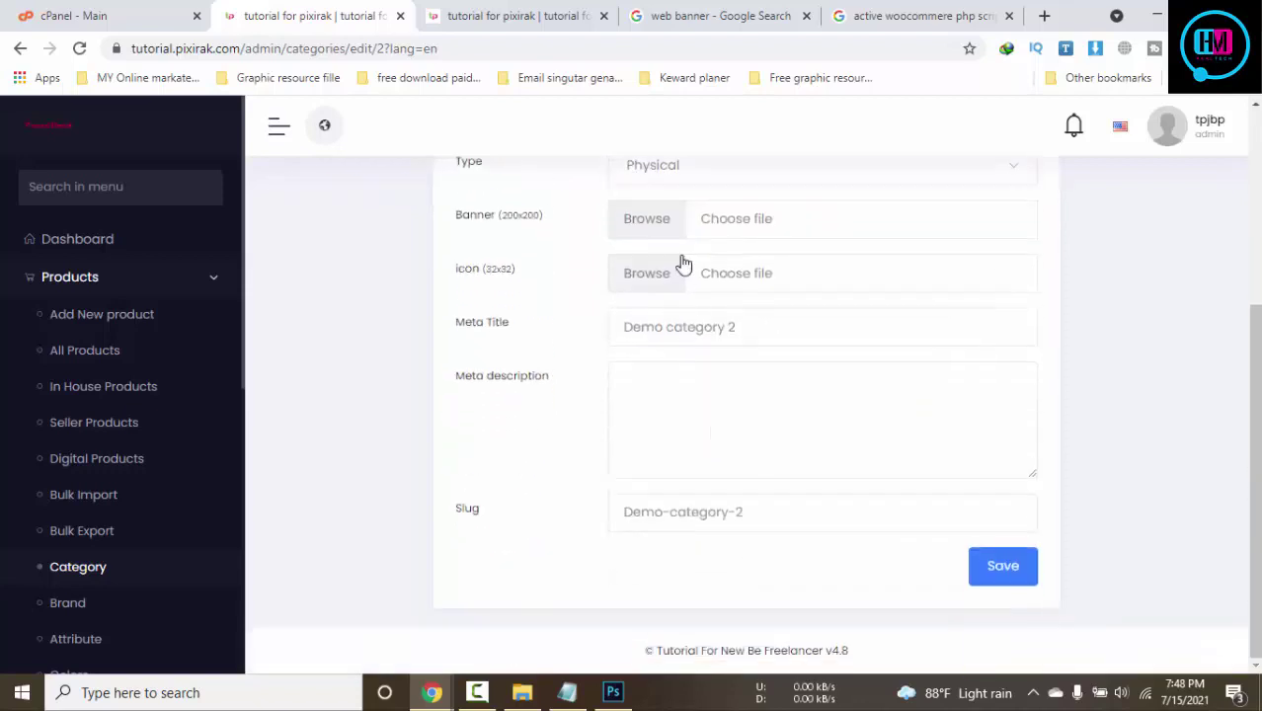
{"action": "left_click", "coordinate": [732, 241]}
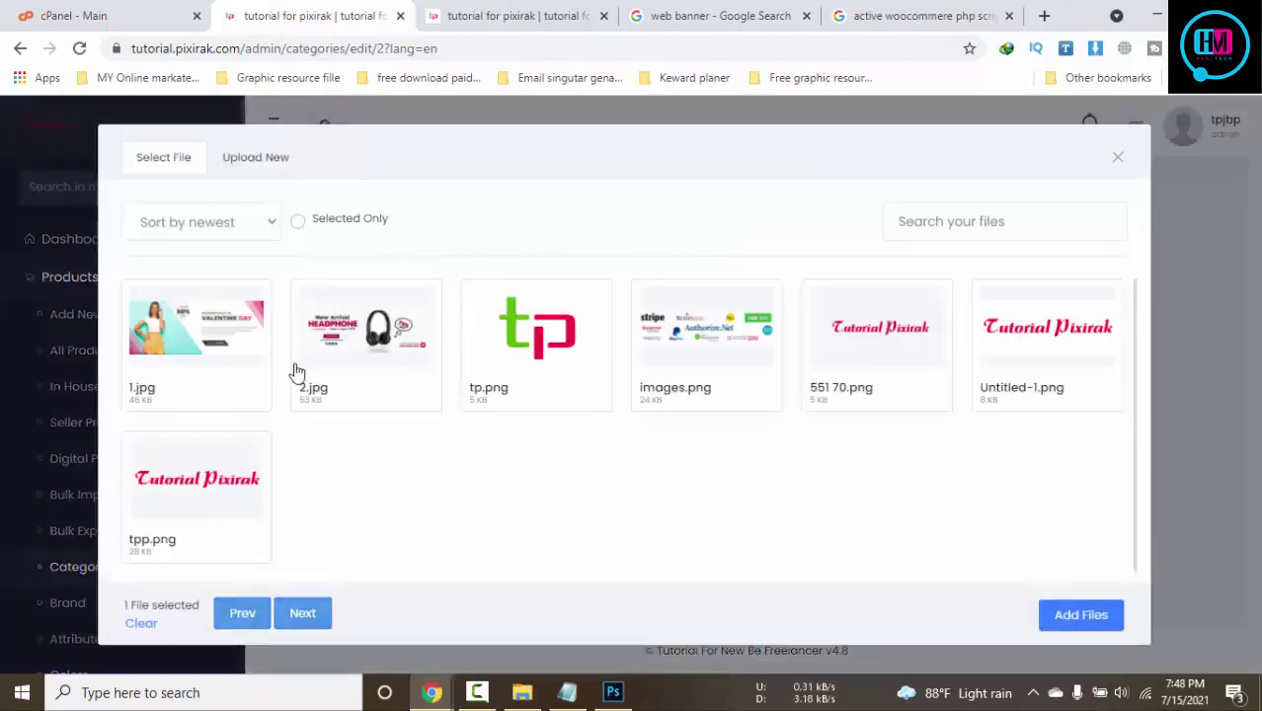
{"action": "left_click", "coordinate": [692, 362]}
{"action": "left_click", "coordinate": [1081, 614]}
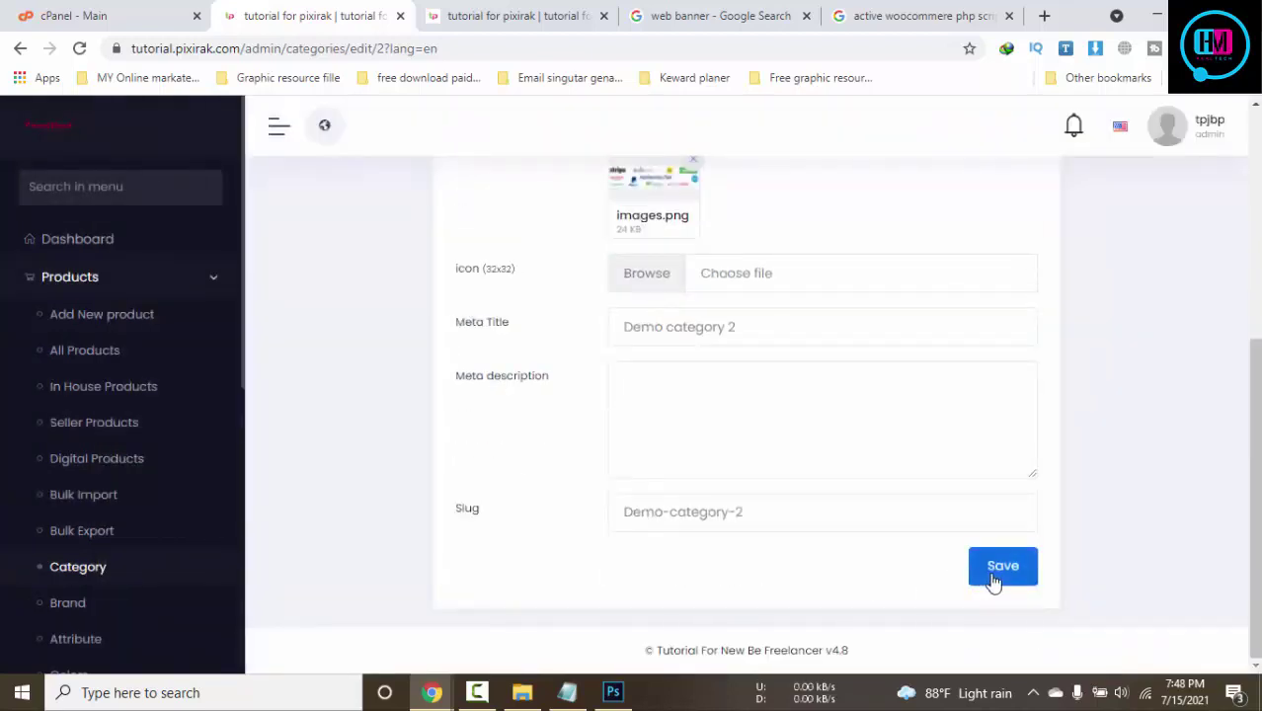
{"action": "left_click", "coordinate": [992, 581]}
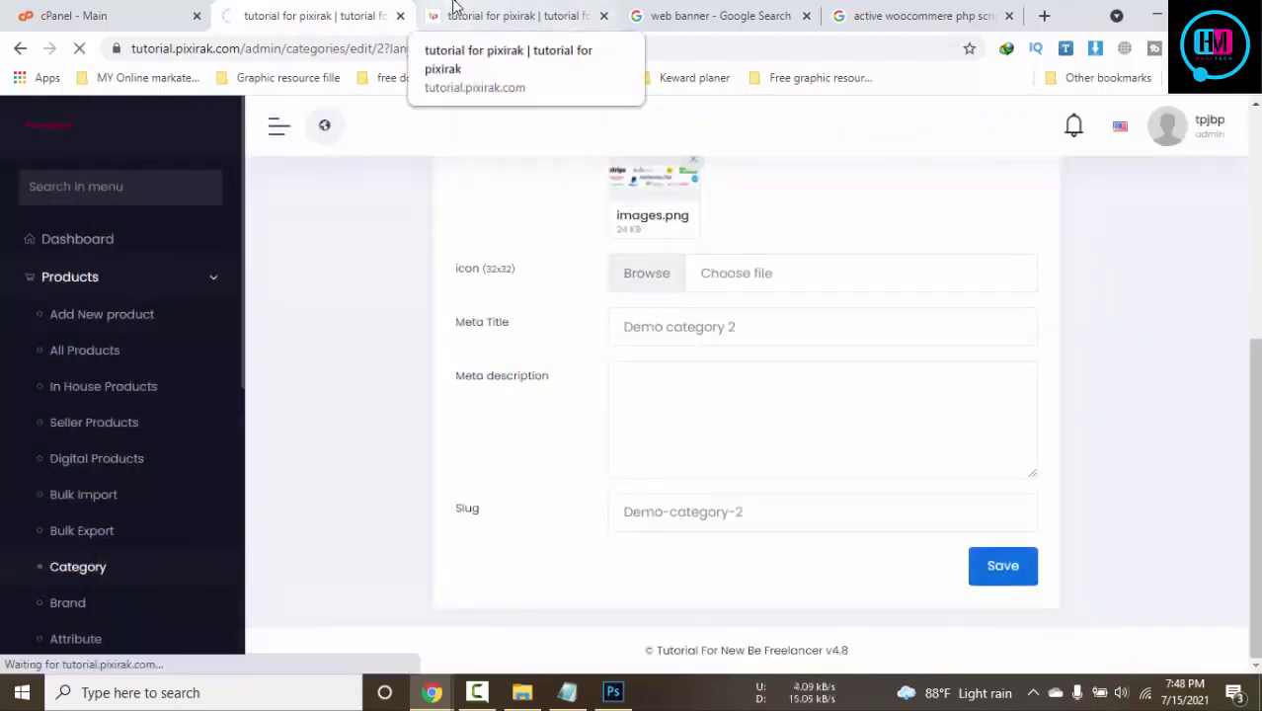
{"action": "left_click", "coordinate": [454, 11]}
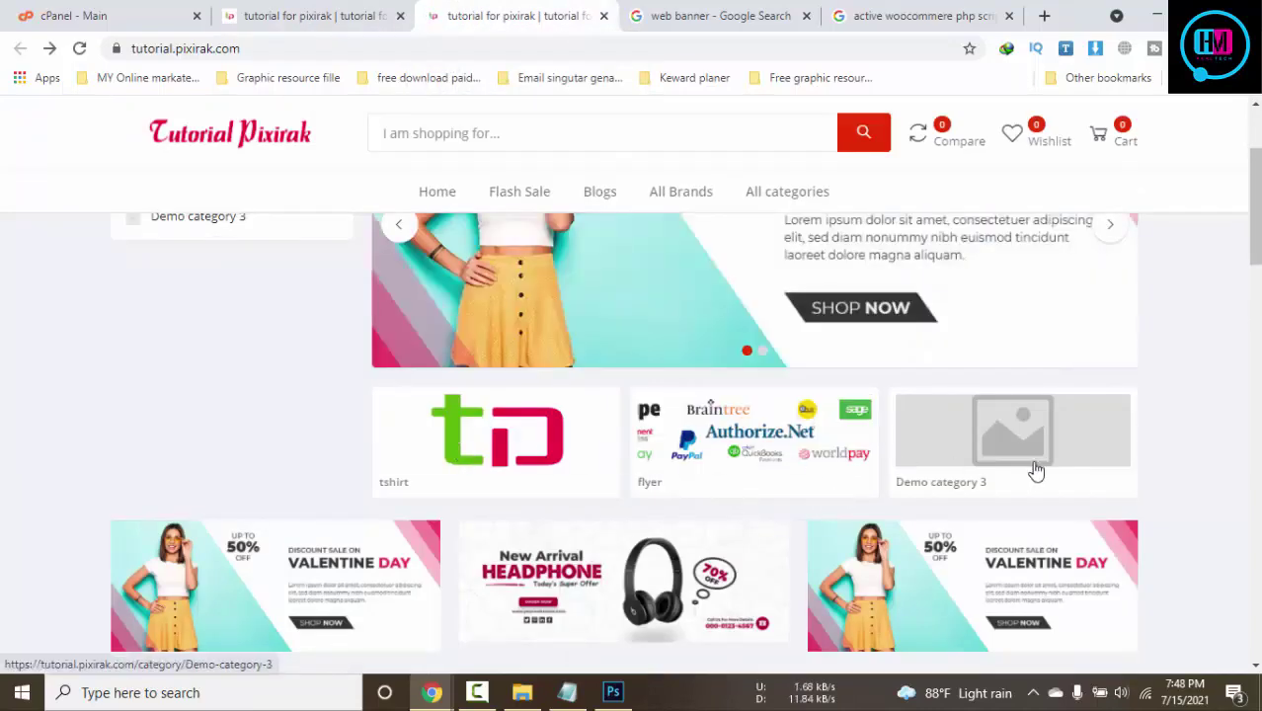
{"action": "scroll", "coordinate": [1036, 472], "scroll_direction": "up", "scroll_amount": 3}
{"action": "scroll", "coordinate": [502, 409], "scroll_direction": "down", "scroll_amount": 4}
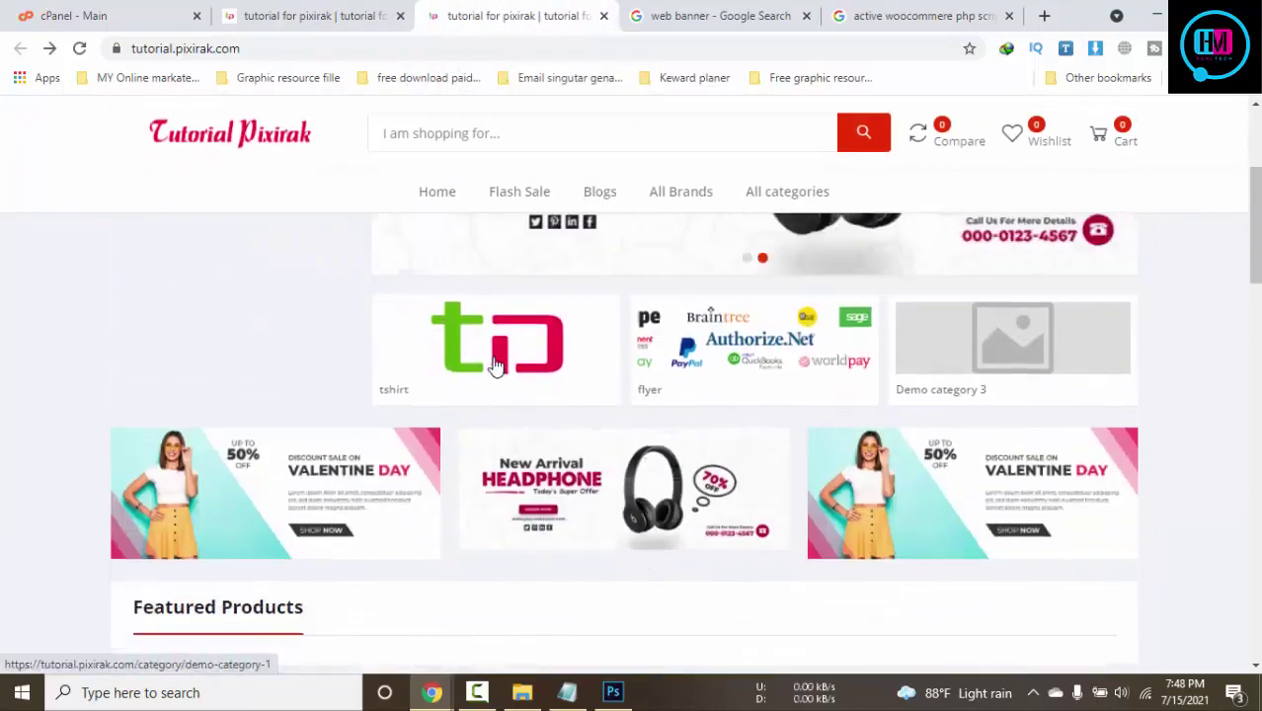
{"action": "scroll", "coordinate": [502, 367], "scroll_direction": "down", "scroll_amount": 3}
{"action": "scroll", "coordinate": [502, 367], "scroll_direction": "up", "scroll_amount": 3}
Keep Physical as the flyer category type, then open the Addon Manager page
{"action": "left_click", "coordinate": [303, 18]}
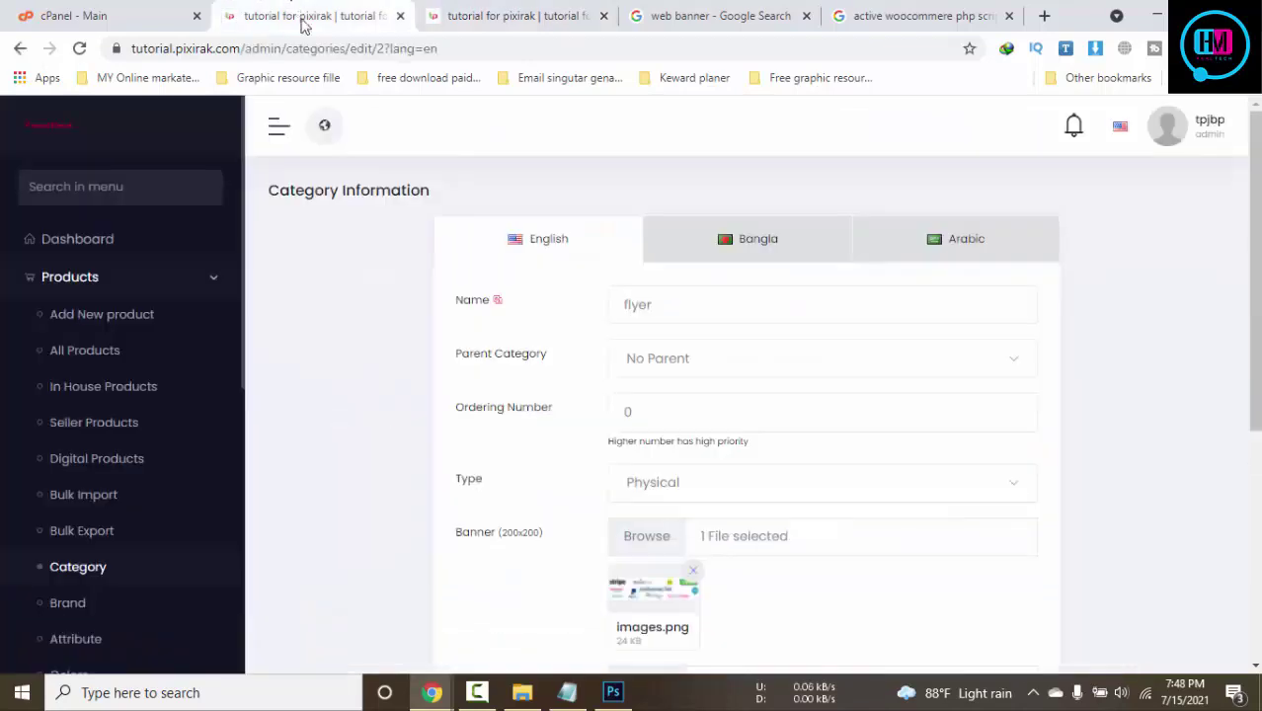
{"action": "scroll", "coordinate": [783, 363], "scroll_direction": "down", "scroll_amount": 4}
{"action": "scroll", "coordinate": [783, 364], "scroll_direction": "up", "scroll_amount": 3}
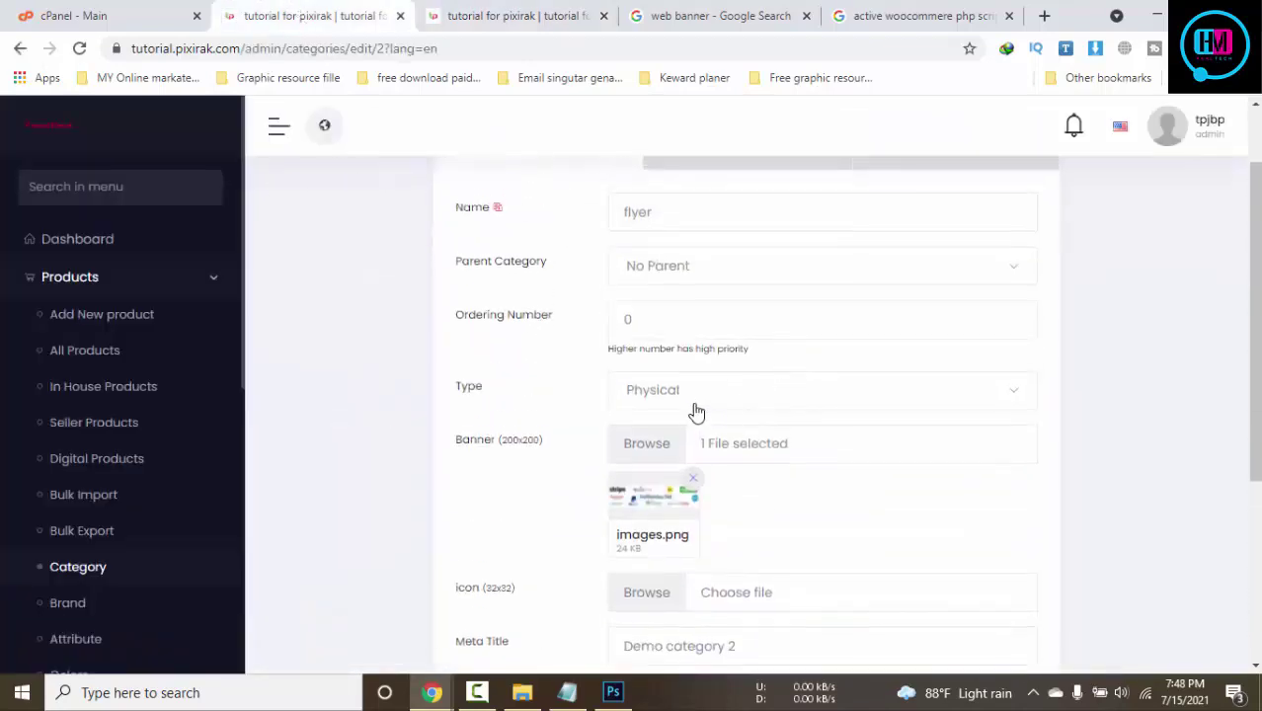
{"action": "left_click", "coordinate": [694, 410]}
{"action": "left_click", "coordinate": [417, 435]}
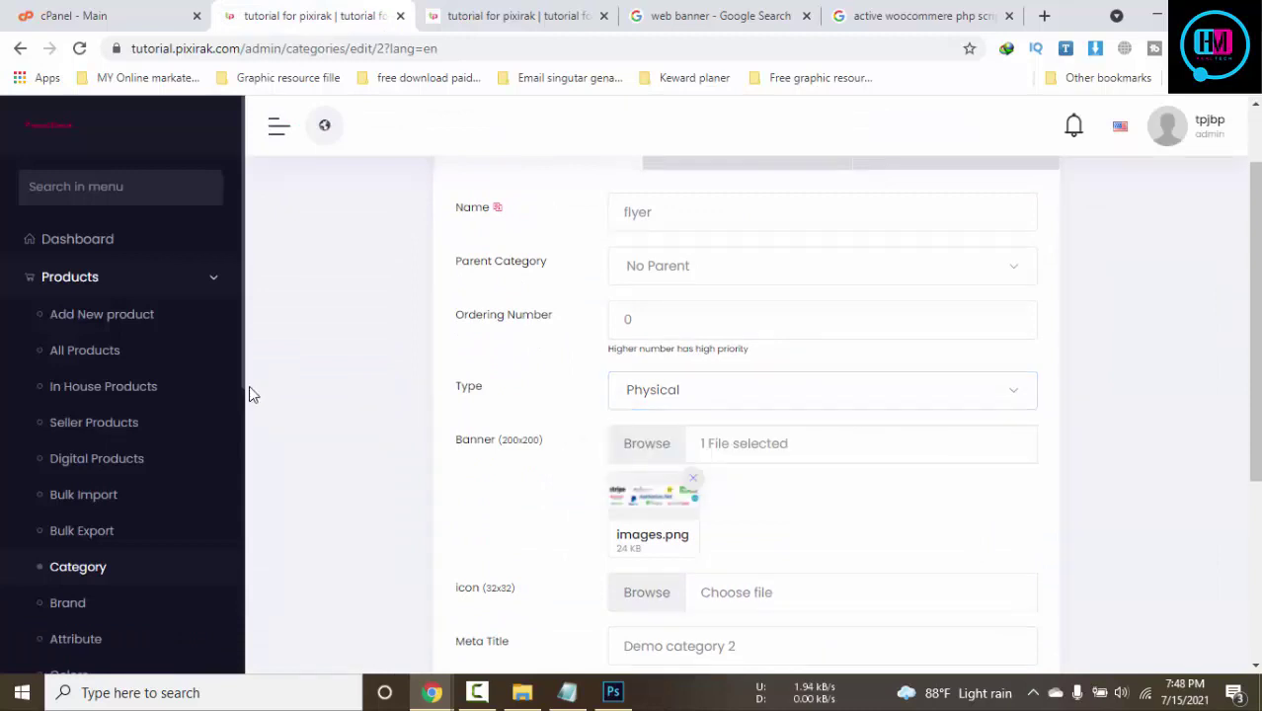
{"action": "scroll", "coordinate": [248, 386], "scroll_direction": "up", "scroll_amount": 1}
{"action": "scroll", "coordinate": [165, 302], "scroll_direction": "down", "scroll_amount": 5}
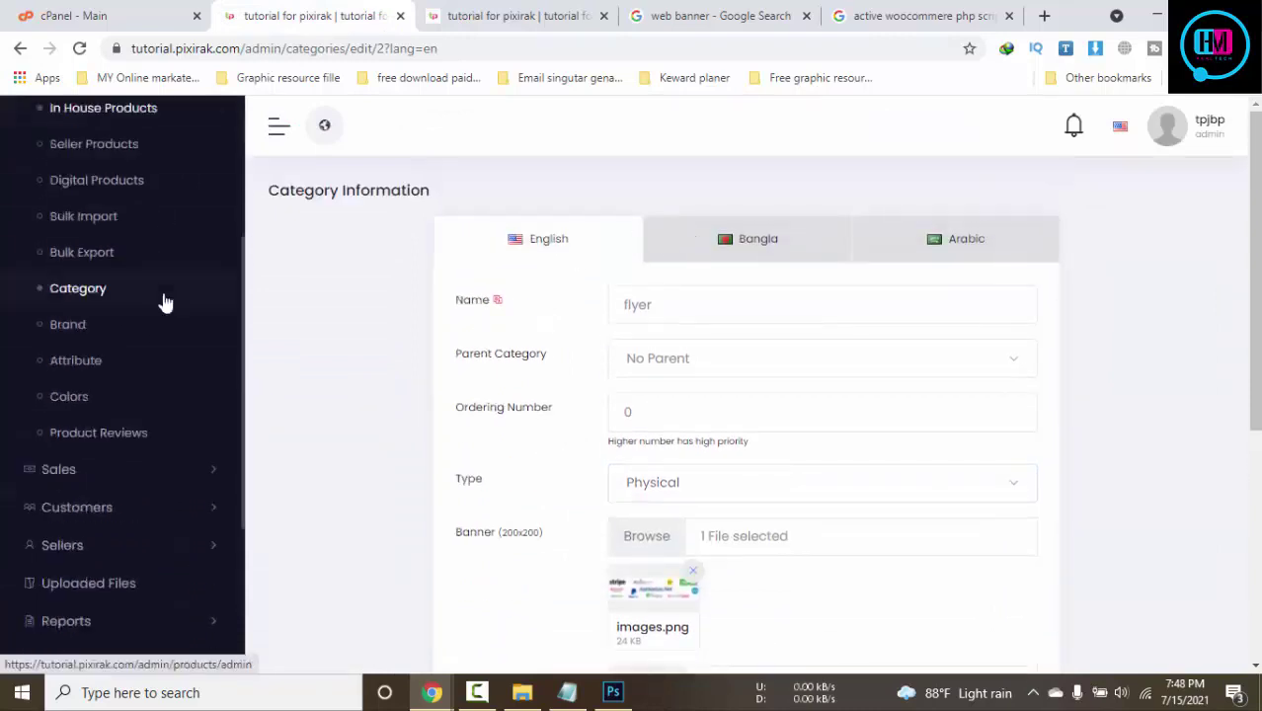
{"action": "scroll", "coordinate": [165, 303], "scroll_direction": "down", "scroll_amount": 3}
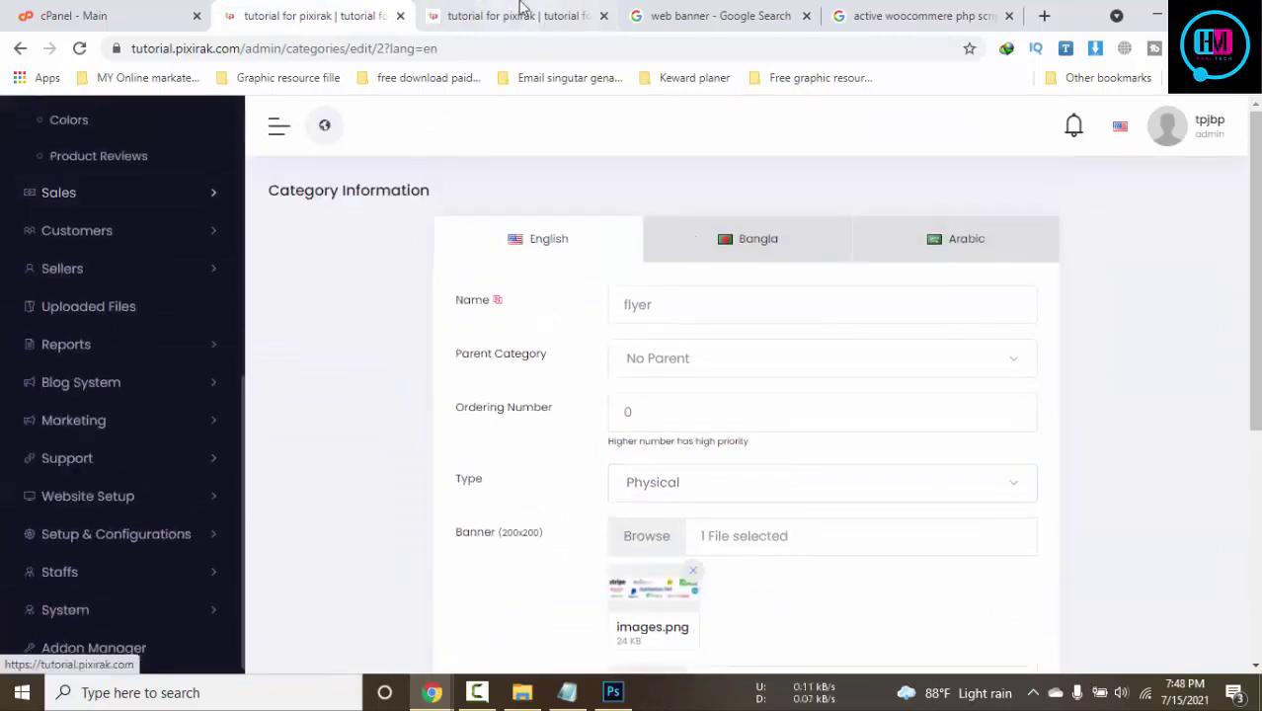
{"action": "left_click", "coordinate": [518, 16]}
{"action": "left_click", "coordinate": [490, 694]}
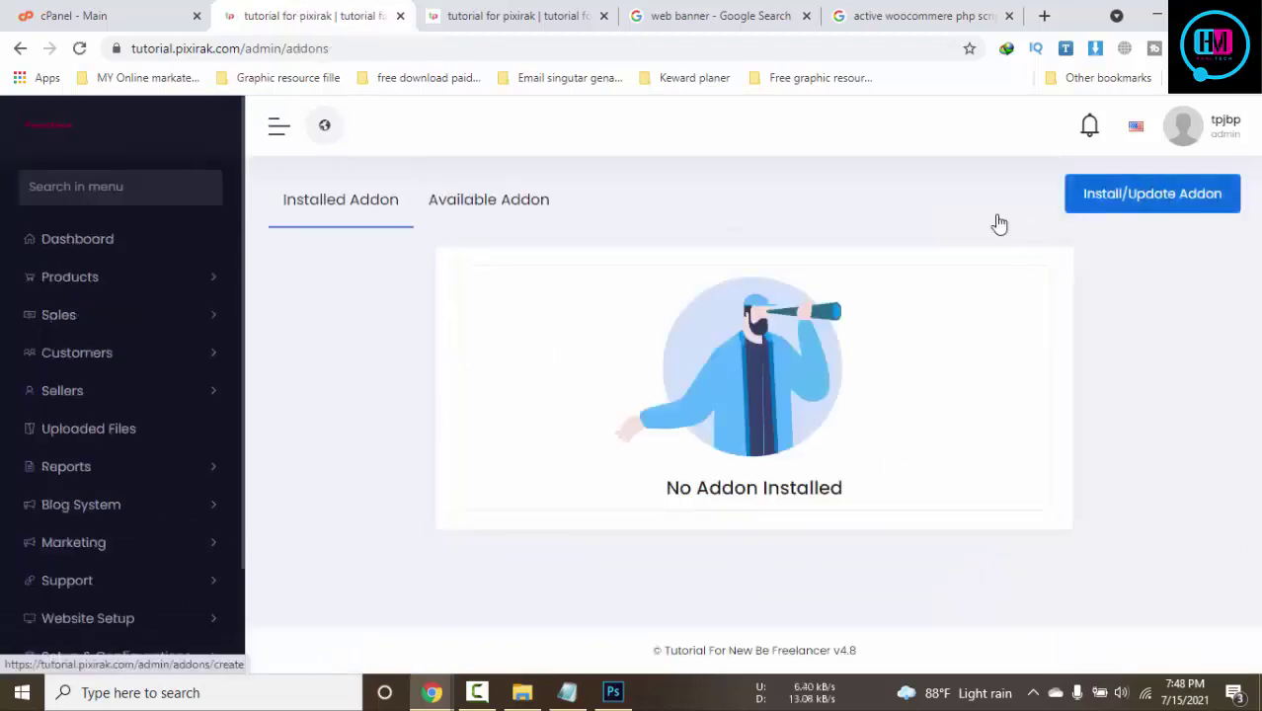
Browse the addons listed under the Available Addon tab
{"action": "left_click", "coordinate": [463, 210]}
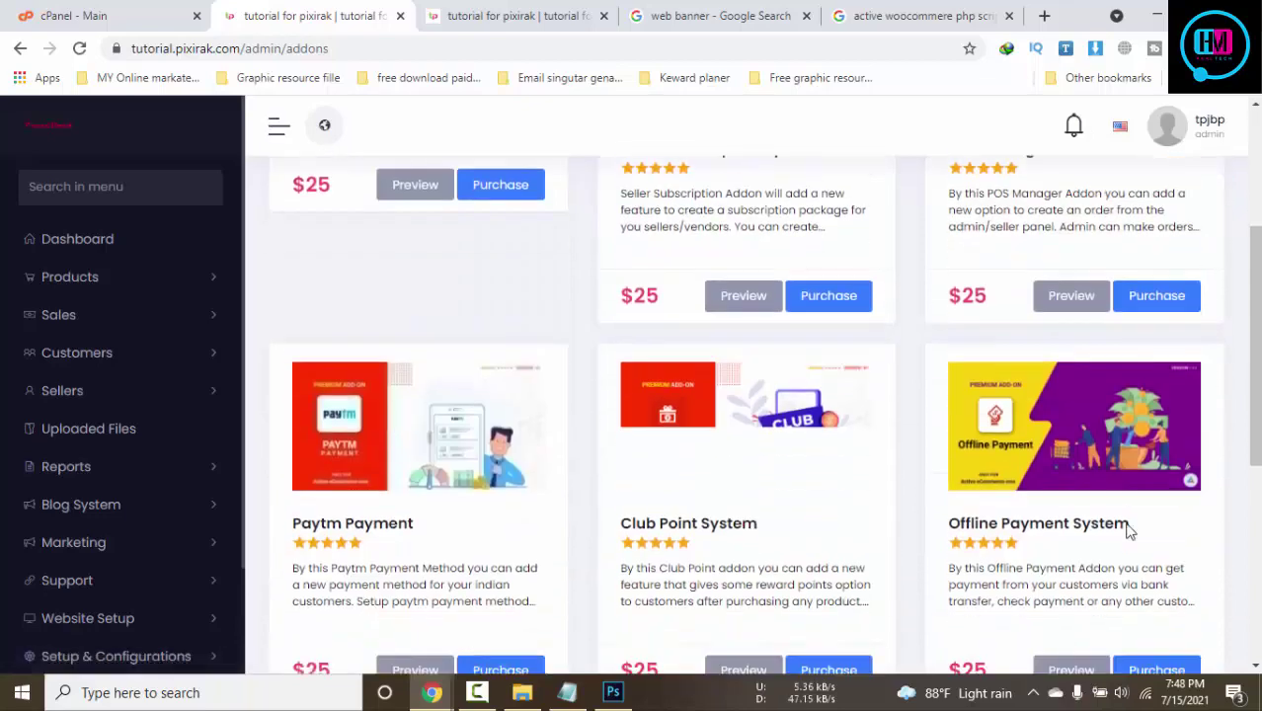
{"action": "scroll", "coordinate": [1129, 523], "scroll_direction": "down", "scroll_amount": 4}
{"action": "scroll", "coordinate": [771, 642], "scroll_direction": "down", "scroll_amount": 5}
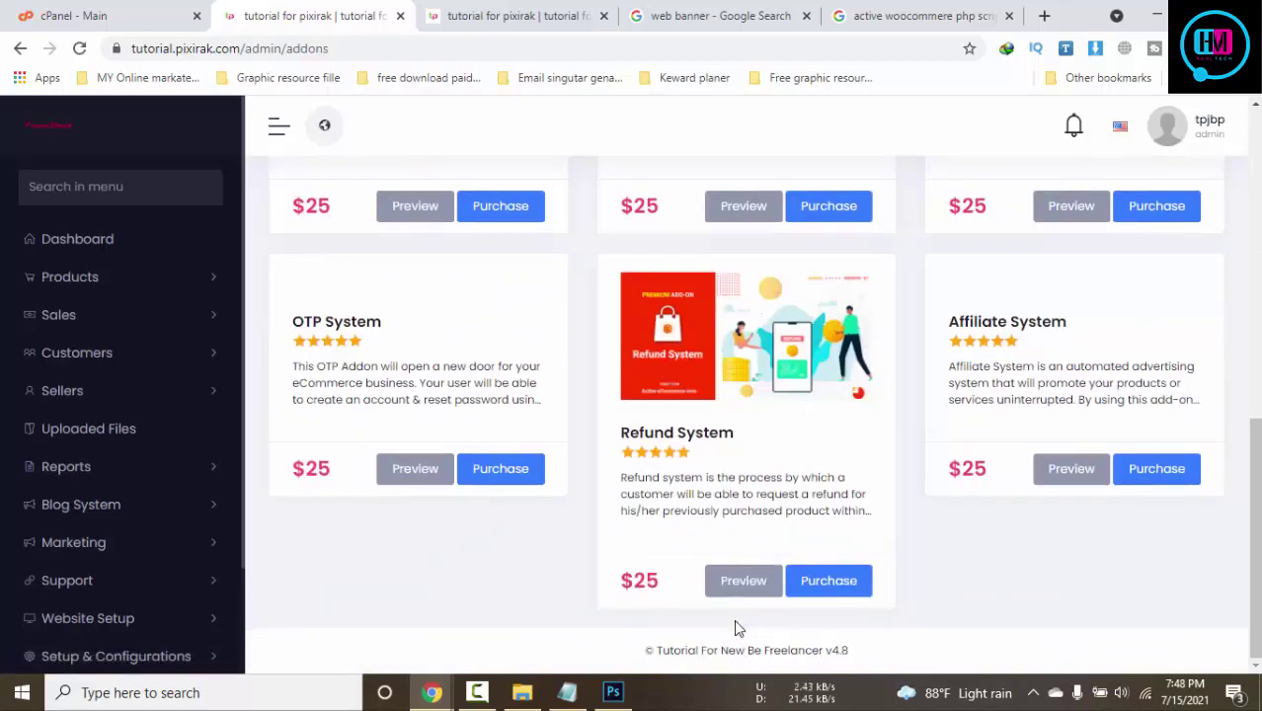
{"action": "scroll", "coordinate": [734, 619], "scroll_direction": "up", "scroll_amount": 6}
{"action": "scroll", "coordinate": [60, 336], "scroll_direction": "up", "scroll_amount": 2}
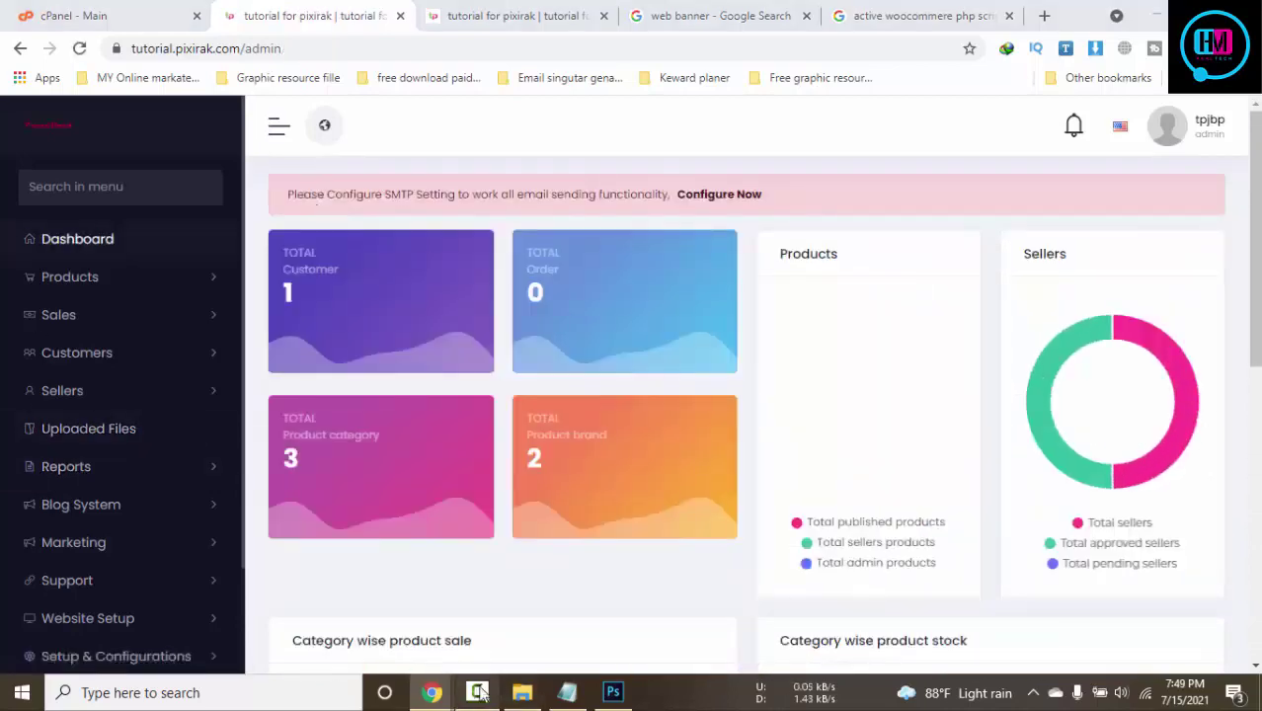
Look over the Add New Staffs form, leave the role as Manager, then return to the storefront
{"action": "left_click", "coordinate": [476, 693]}
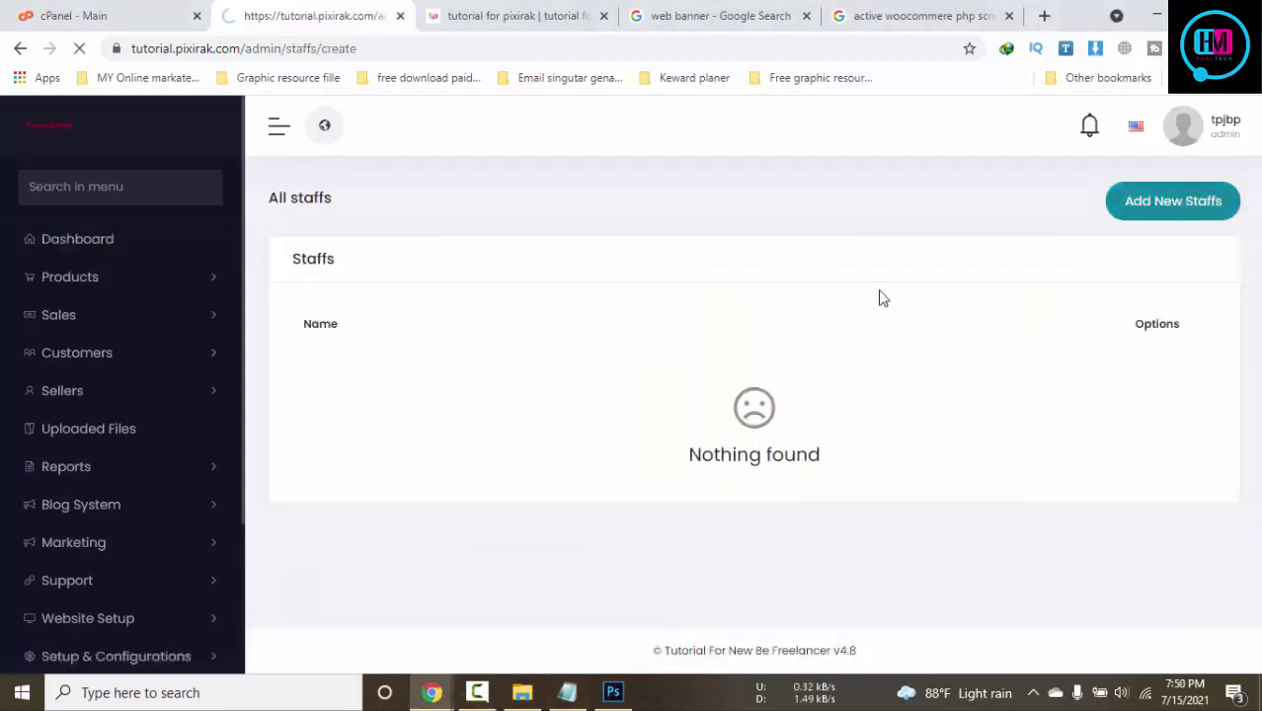
{"action": "left_click", "coordinate": [677, 267]}
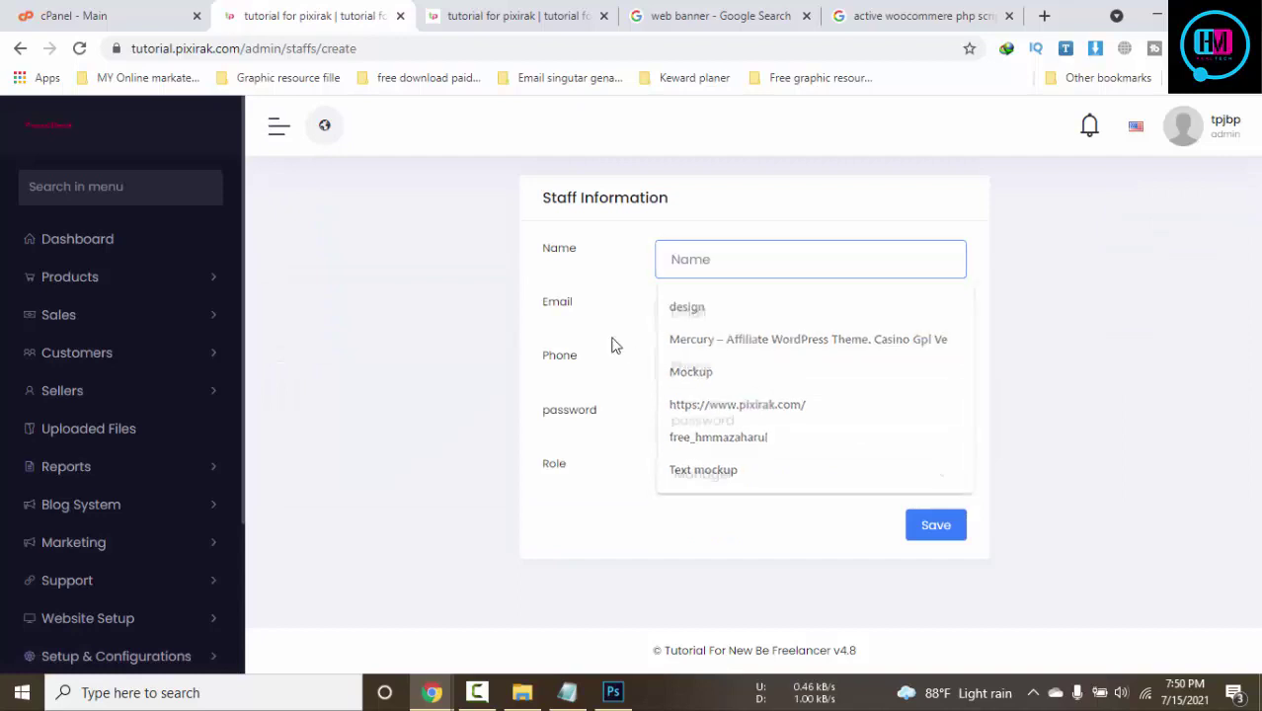
{"action": "left_click", "coordinate": [755, 486]}
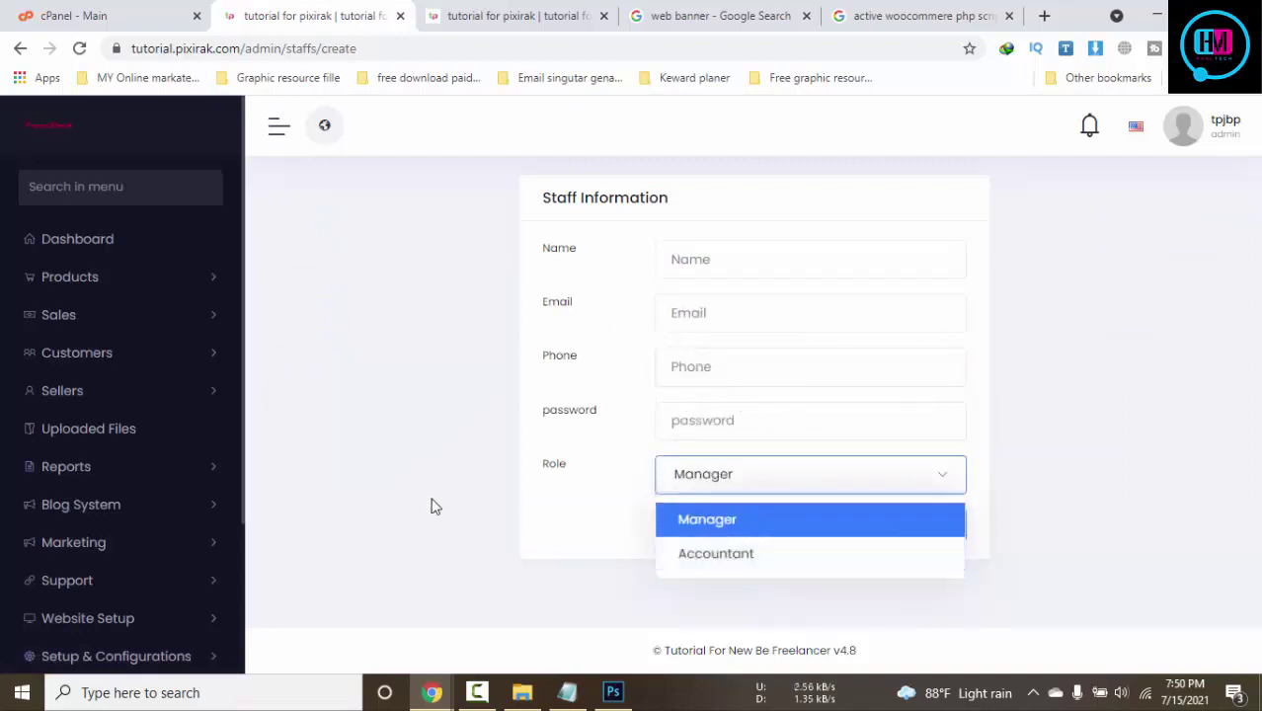
{"action": "left_click", "coordinate": [481, 492]}
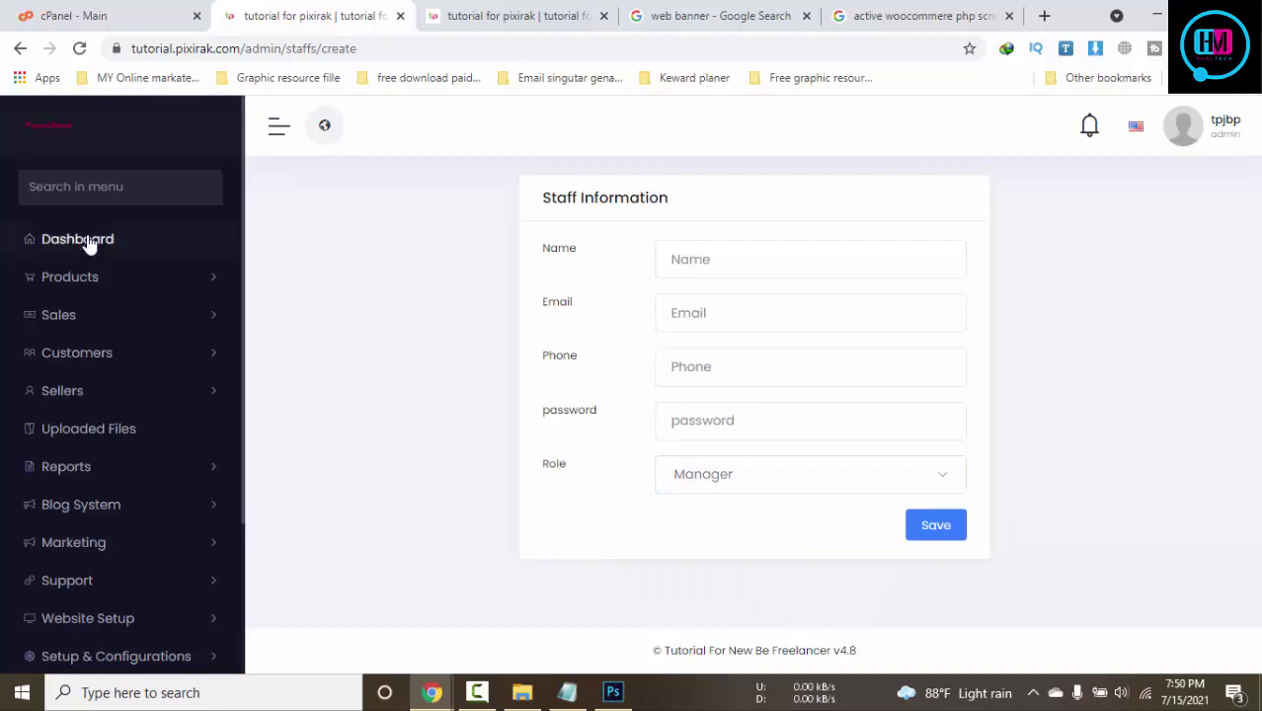
{"action": "left_click", "coordinate": [516, 14]}
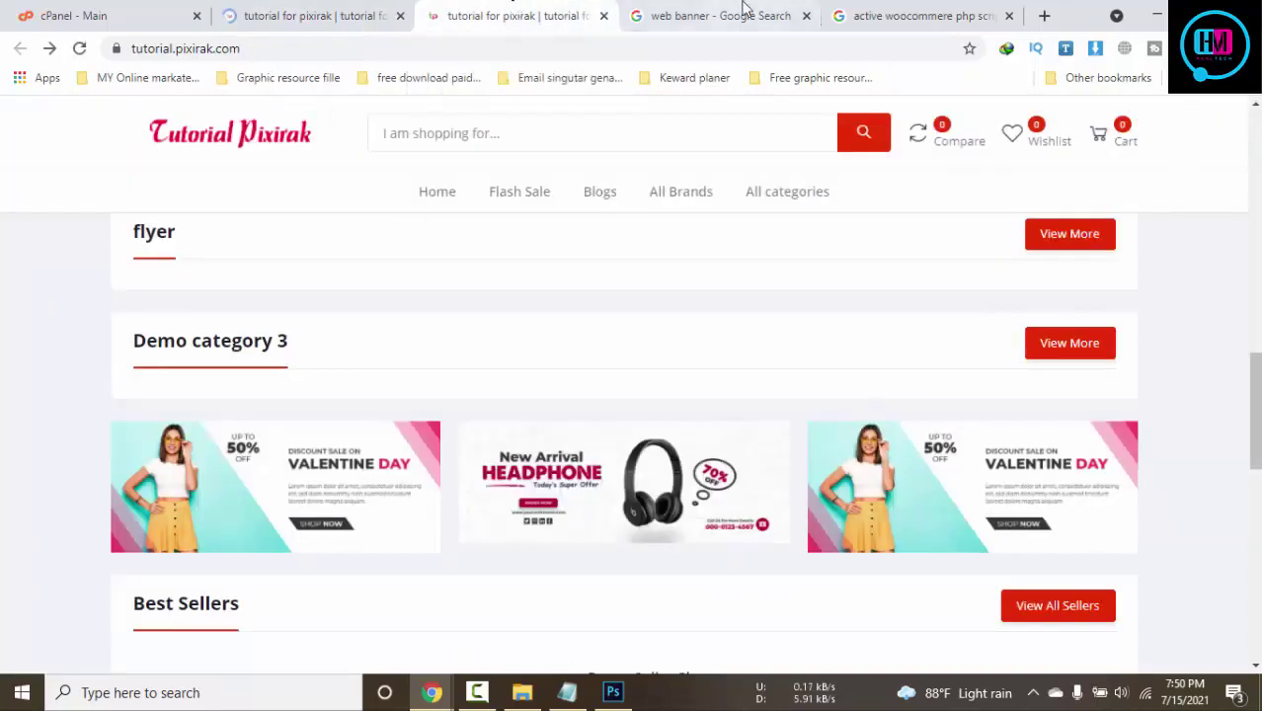
Close the web banner and woocommerce Google search tabs and return to the admin tab
{"action": "left_click", "coordinate": [746, 8]}
{"action": "left_click", "coordinate": [806, 16]}
{"action": "left_click", "coordinate": [806, 16]}
{"action": "left_click", "coordinate": [380, 10]}
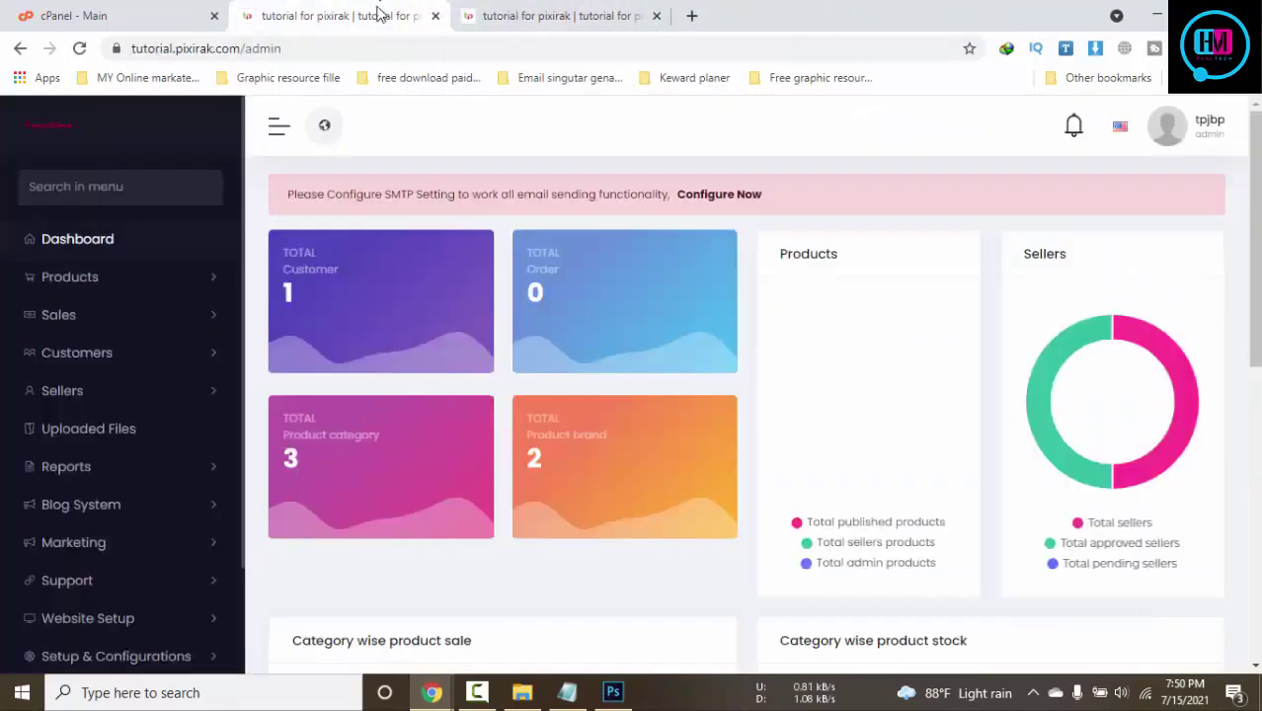
Expand Website Setup in the admin sidebar and bring up the Pages list
{"action": "scroll", "coordinate": [564, 435], "scroll_direction": "down", "scroll_amount": 5}
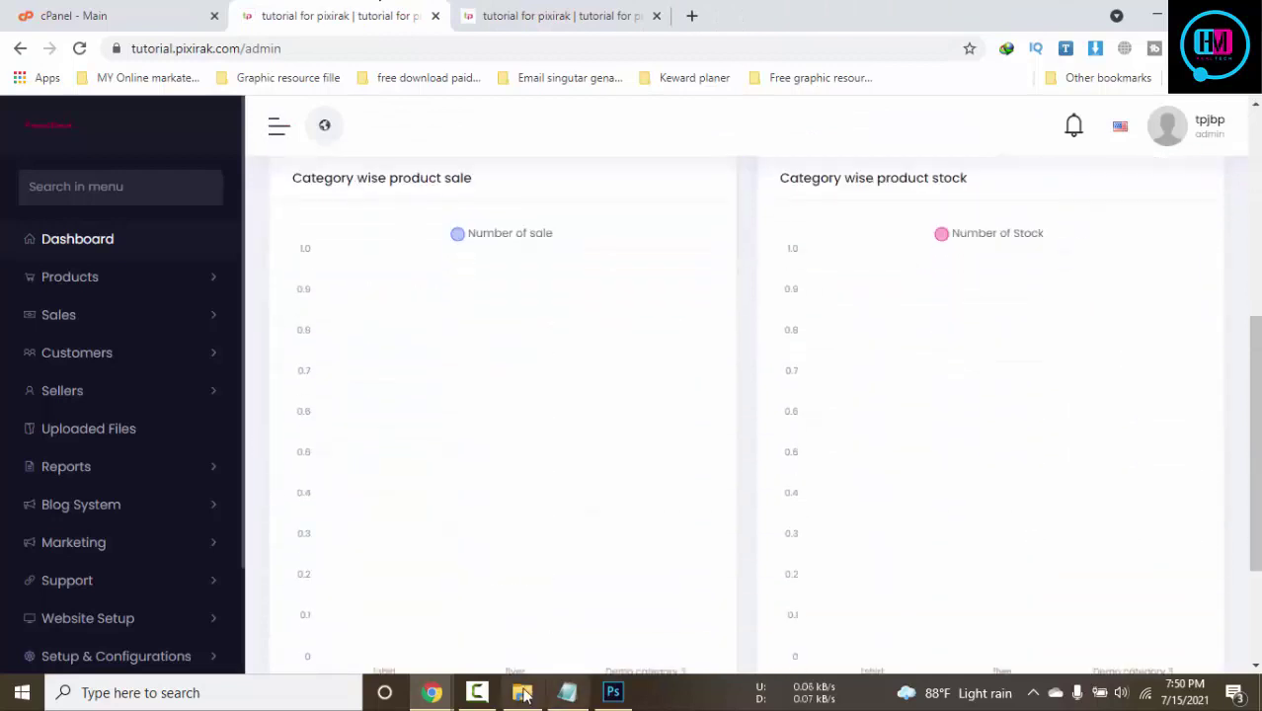
{"action": "left_click", "coordinate": [476, 693]}
{"action": "scroll", "coordinate": [364, 386], "scroll_direction": "down", "scroll_amount": 3}
{"action": "left_click", "coordinate": [363, 386]}
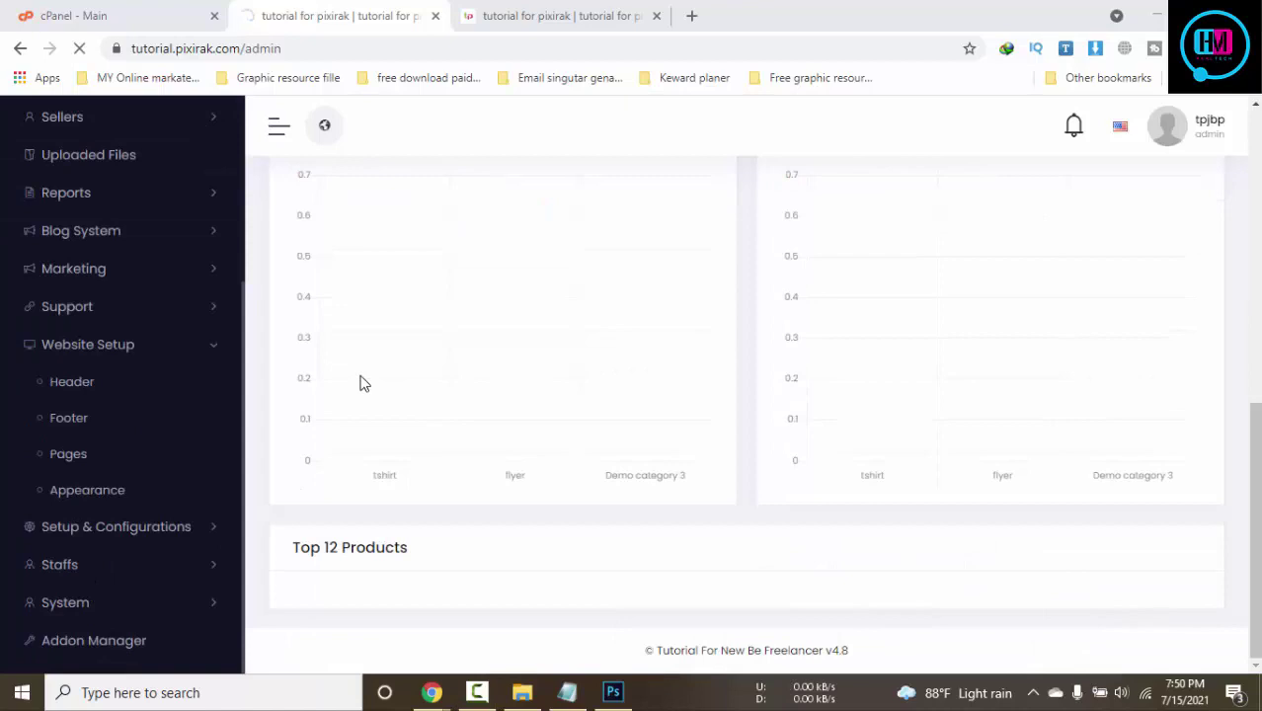
{"action": "left_click", "coordinate": [554, 16]}
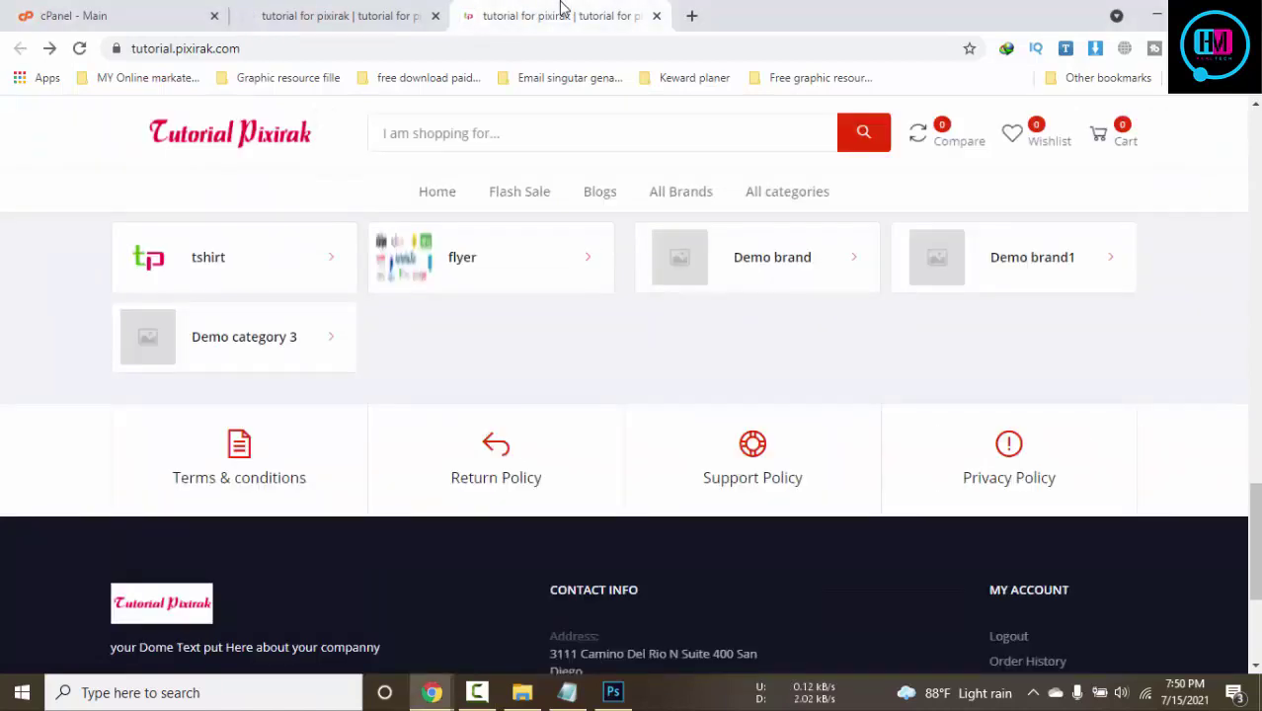
{"action": "left_click", "coordinate": [312, 8]}
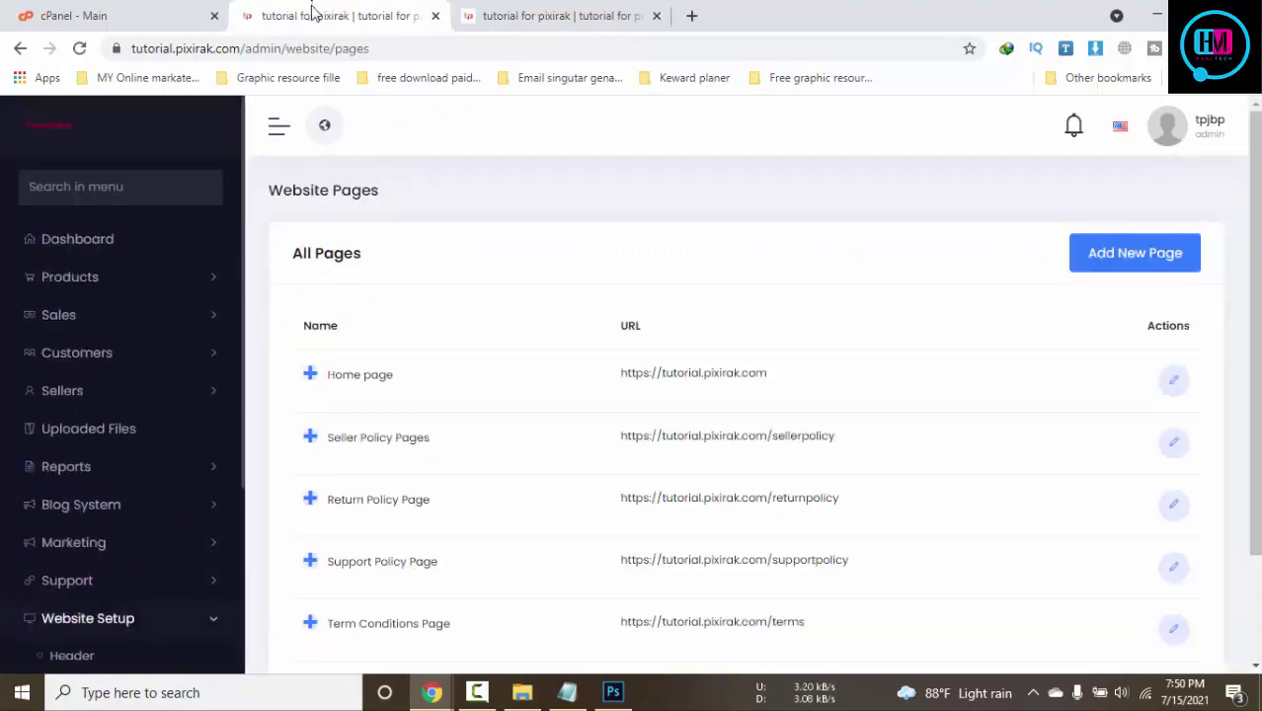
Open the Home page settings and scroll to the Home Categories section
{"action": "left_click", "coordinate": [1184, 402]}
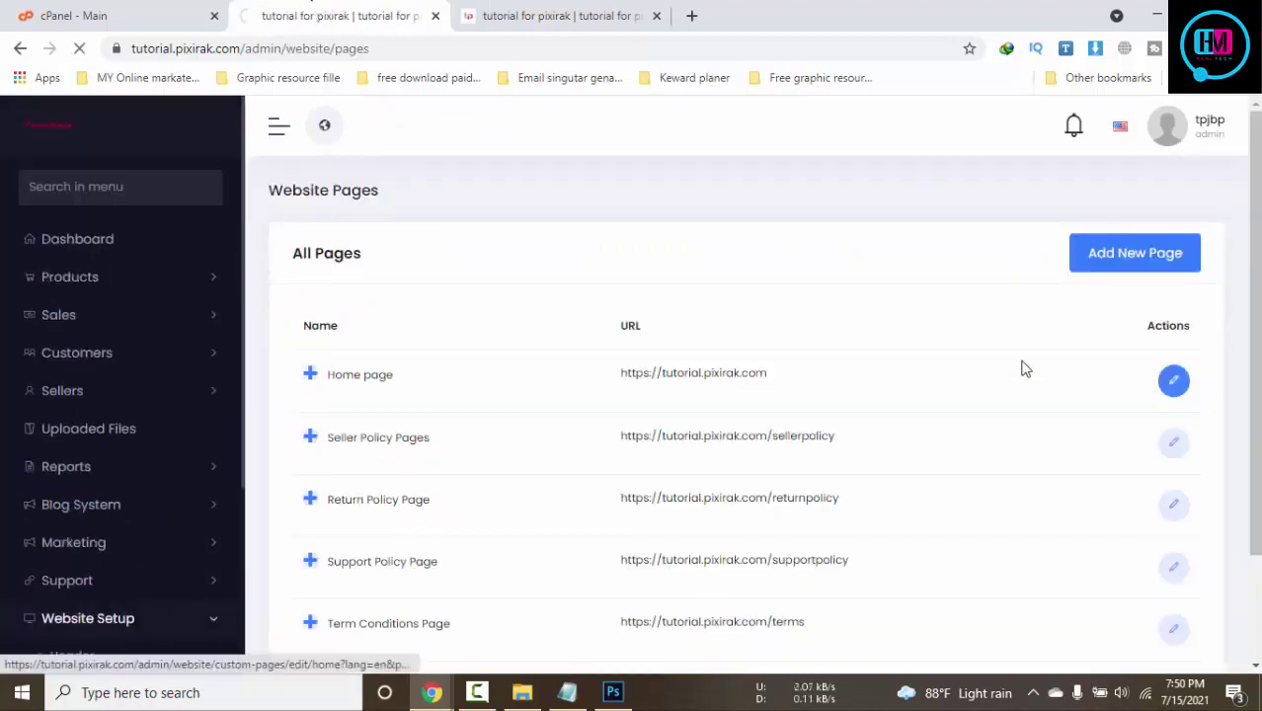
{"action": "scroll", "coordinate": [822, 318], "scroll_direction": "down", "scroll_amount": 2}
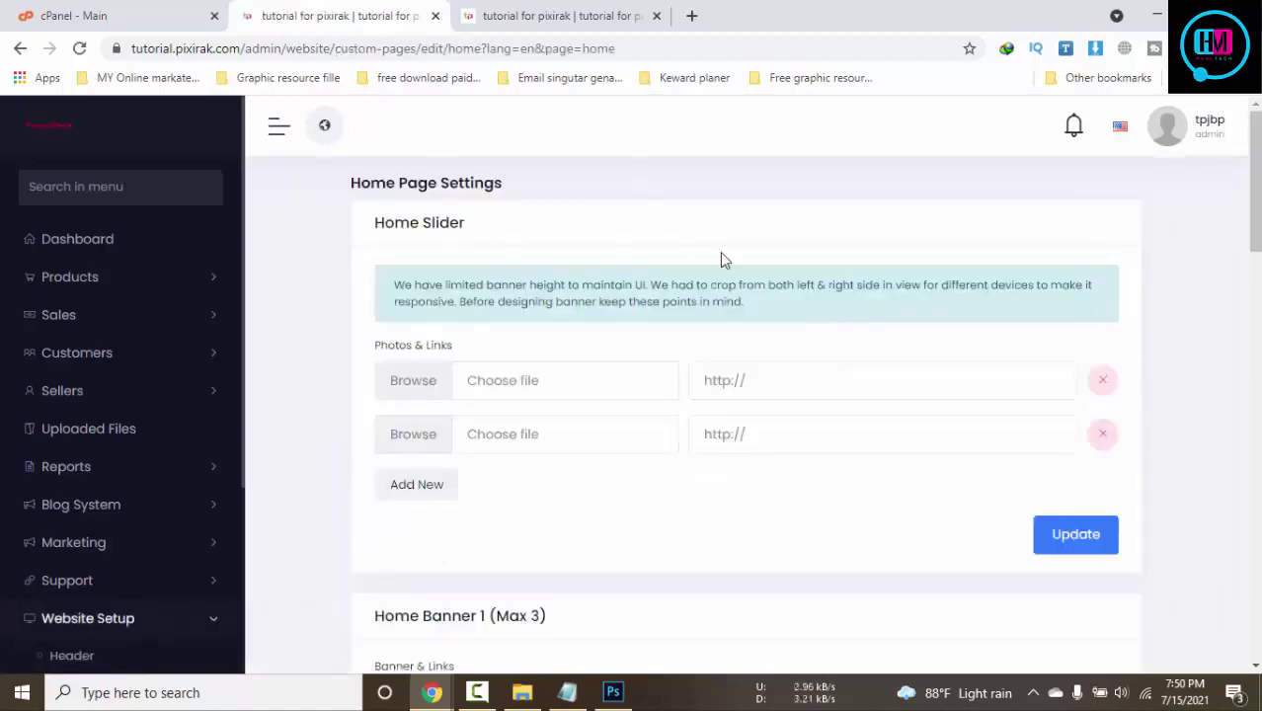
{"action": "scroll", "coordinate": [720, 259], "scroll_direction": "down", "scroll_amount": 4}
{"action": "scroll", "coordinate": [1257, 366], "scroll_direction": "down", "scroll_amount": 2}
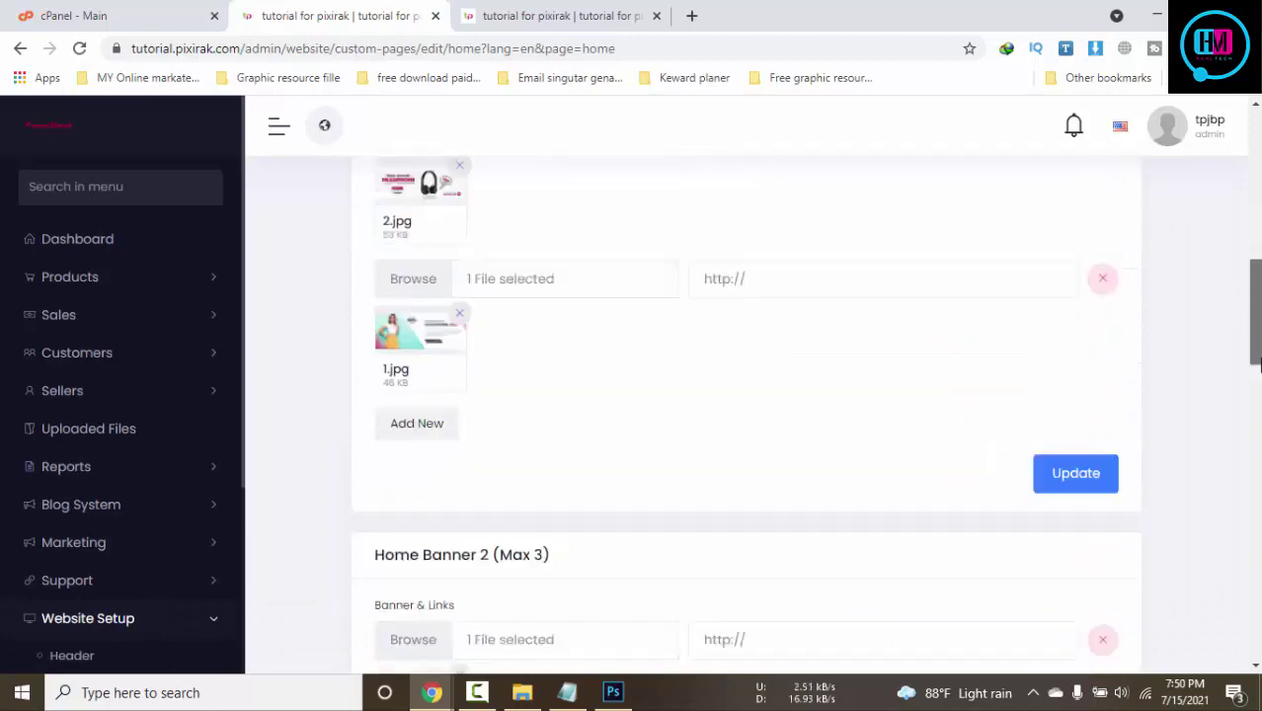
{"action": "scroll", "coordinate": [1256, 365], "scroll_direction": "up", "scroll_amount": 1}
{"action": "left_click_drag", "start_coordinate": [1252, 301], "coordinate": [1229, 617]}
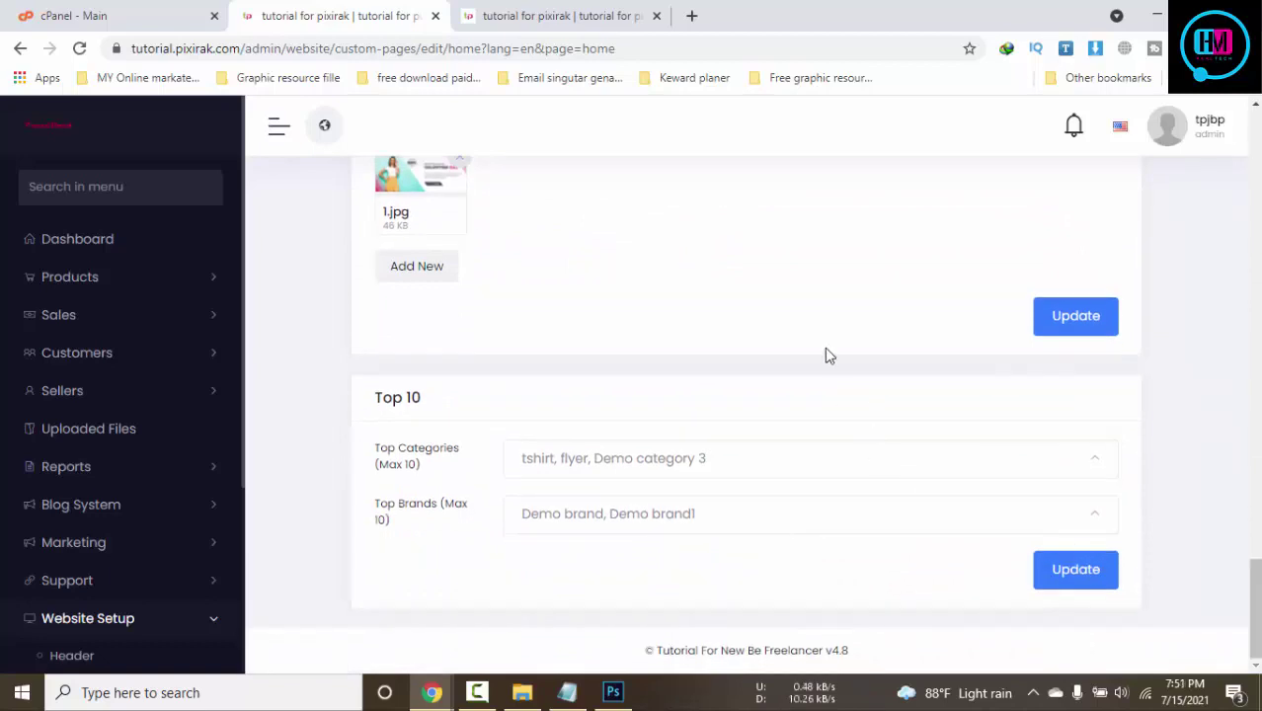
{"action": "scroll", "coordinate": [814, 341], "scroll_direction": "up", "scroll_amount": 3}
{"action": "scroll", "coordinate": [814, 341], "scroll_direction": "up", "scroll_amount": 5}
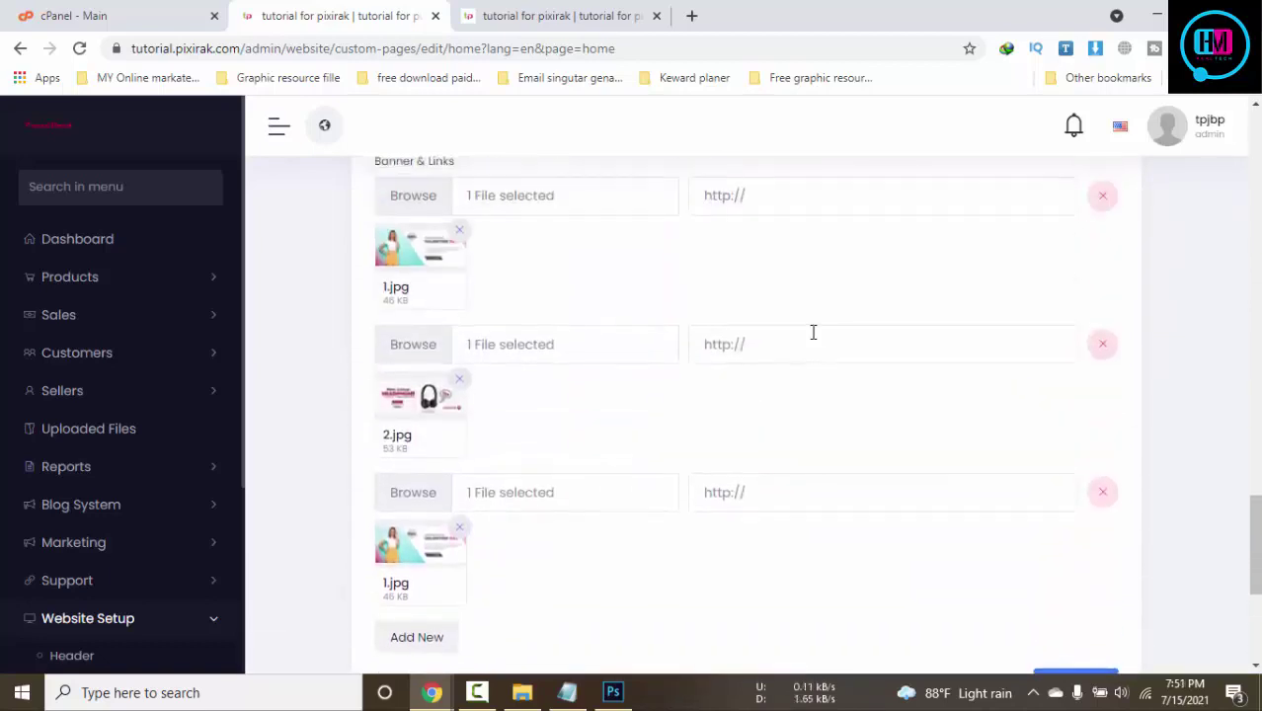
{"action": "scroll", "coordinate": [814, 340], "scroll_direction": "up", "scroll_amount": 6}
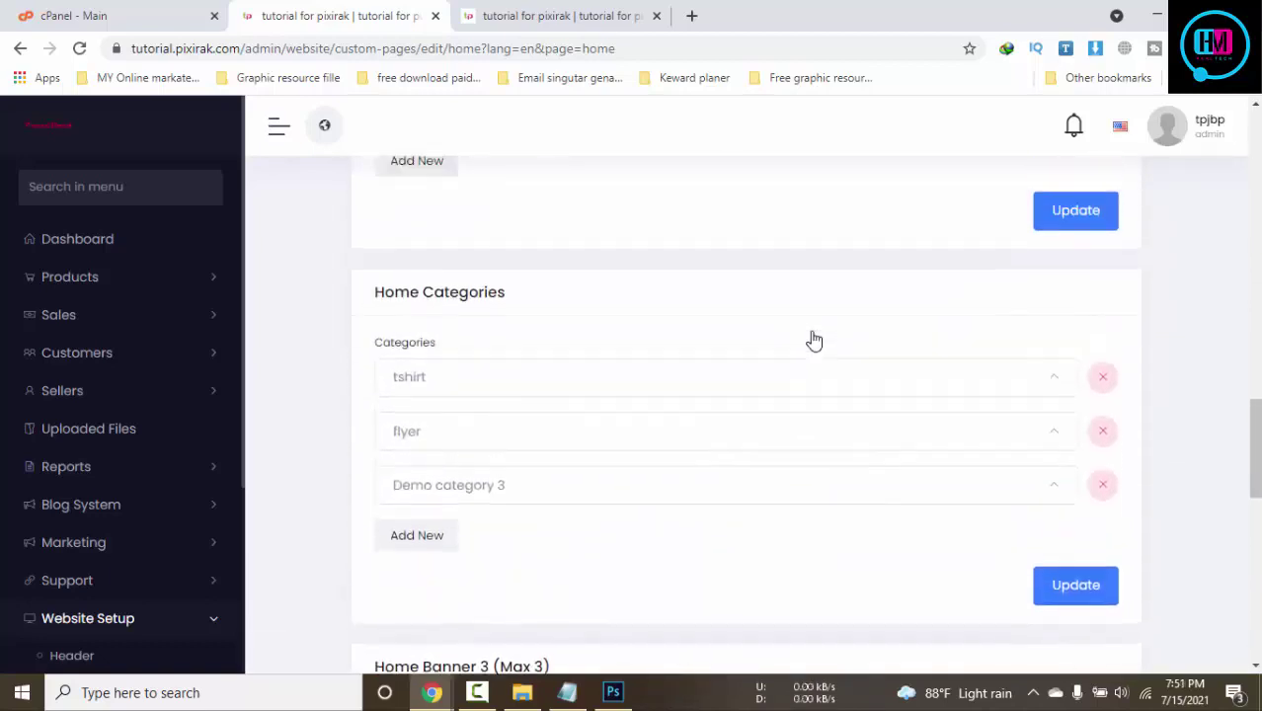
{"action": "scroll", "coordinate": [814, 339], "scroll_direction": "up", "scroll_amount": 10}
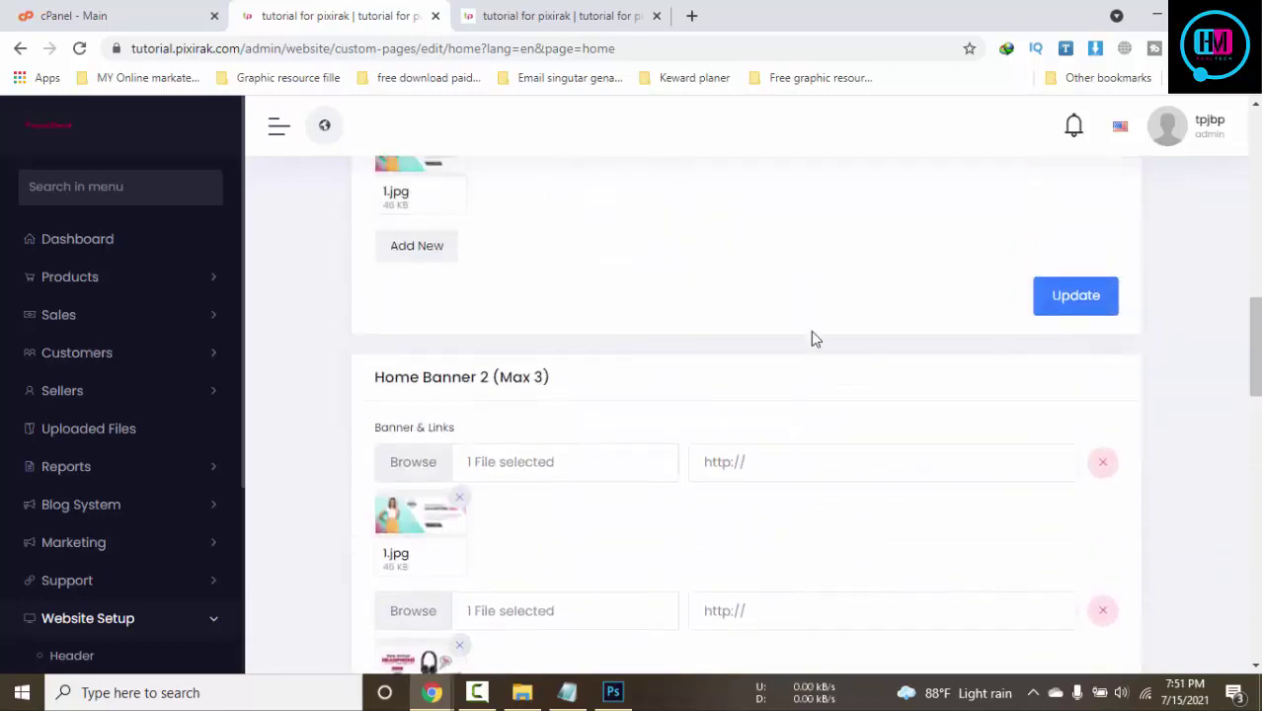
{"action": "scroll", "coordinate": [608, 295], "scroll_direction": "up", "scroll_amount": 7}
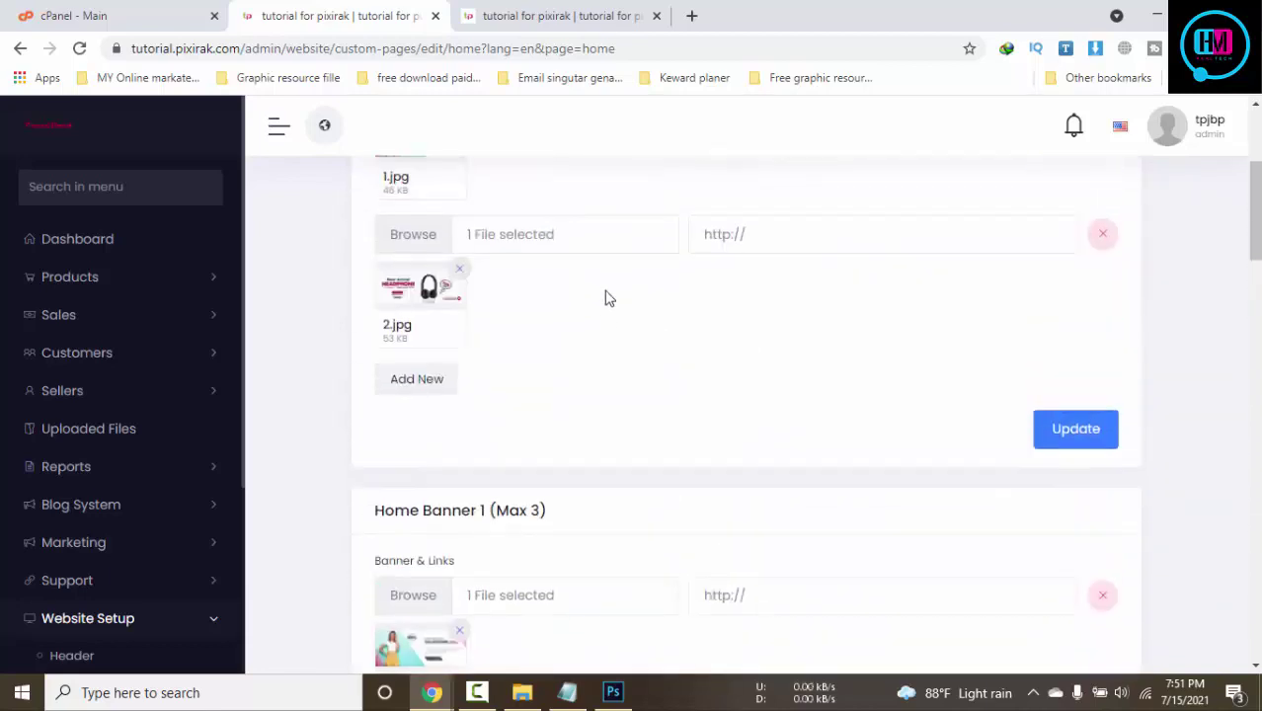
{"action": "scroll", "coordinate": [617, 286], "scroll_direction": "down", "scroll_amount": 4}
{"action": "scroll", "coordinate": [1082, 313], "scroll_direction": "down", "scroll_amount": 14}
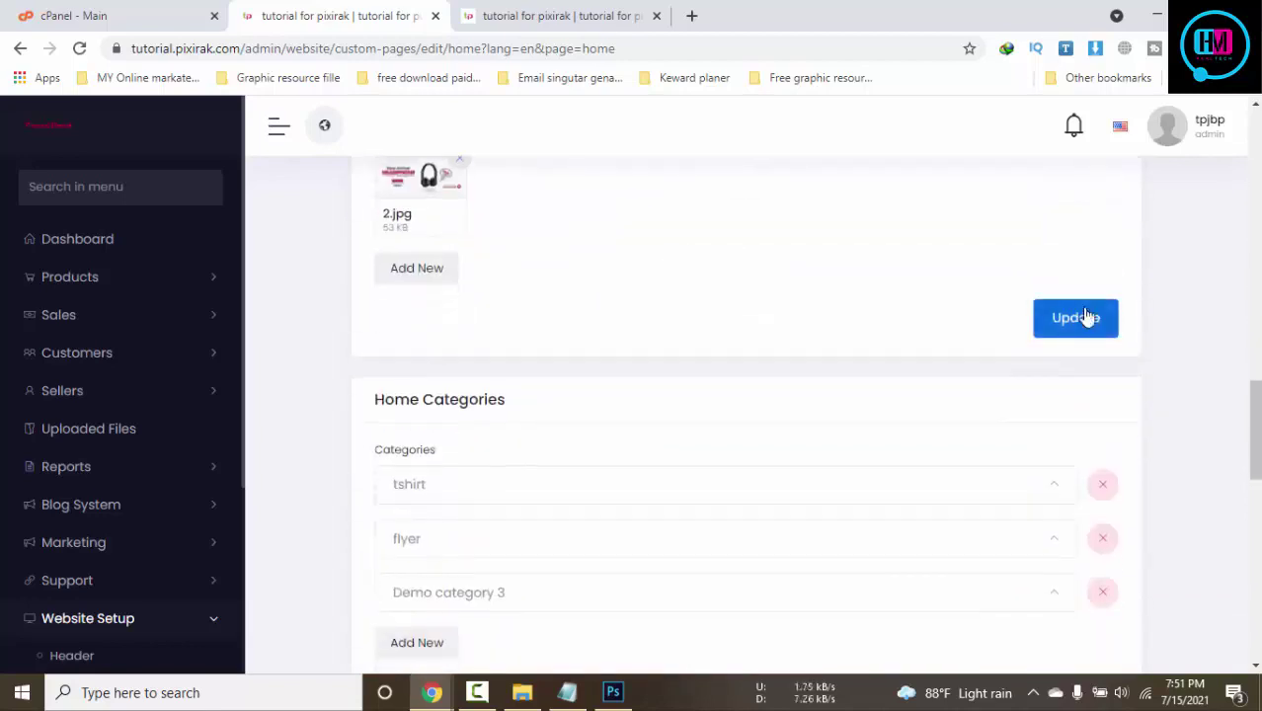
{"action": "scroll", "coordinate": [1084, 316], "scroll_direction": "down", "scroll_amount": 2}
{"action": "scroll", "coordinate": [615, 298], "scroll_direction": "down", "scroll_amount": 2}
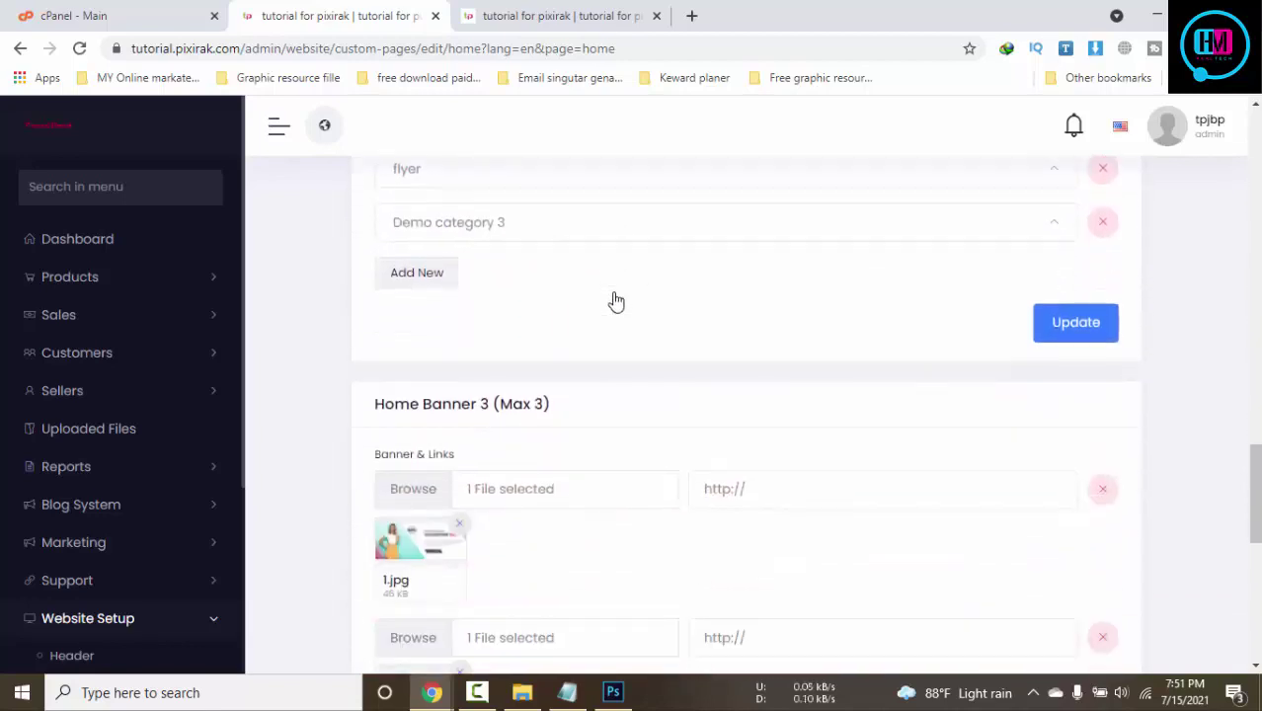
Change the third Home Categories entry from Demo category 3 to flyer, then view the storefront homepage
{"action": "left_click", "coordinate": [622, 235]}
{"action": "left_click", "coordinate": [504, 346]}
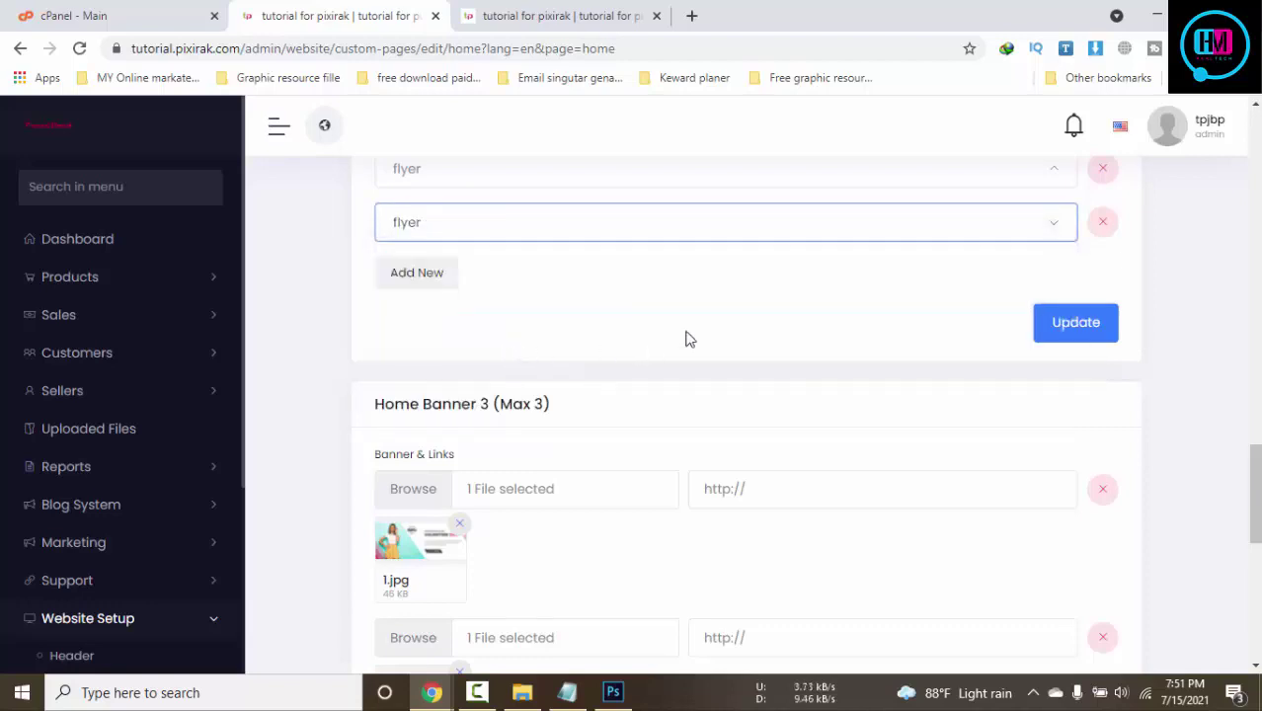
{"action": "scroll", "coordinate": [806, 329], "scroll_direction": "down", "scroll_amount": 7}
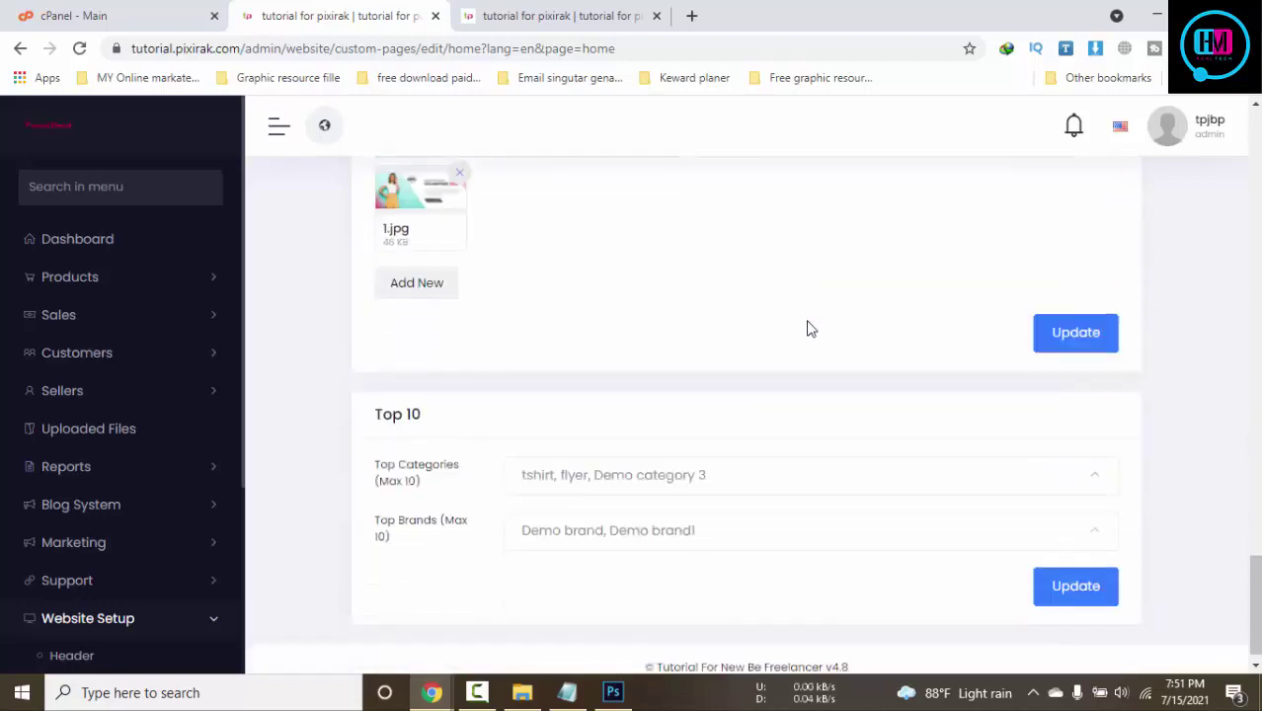
{"action": "scroll", "coordinate": [808, 329], "scroll_direction": "down", "scroll_amount": 1}
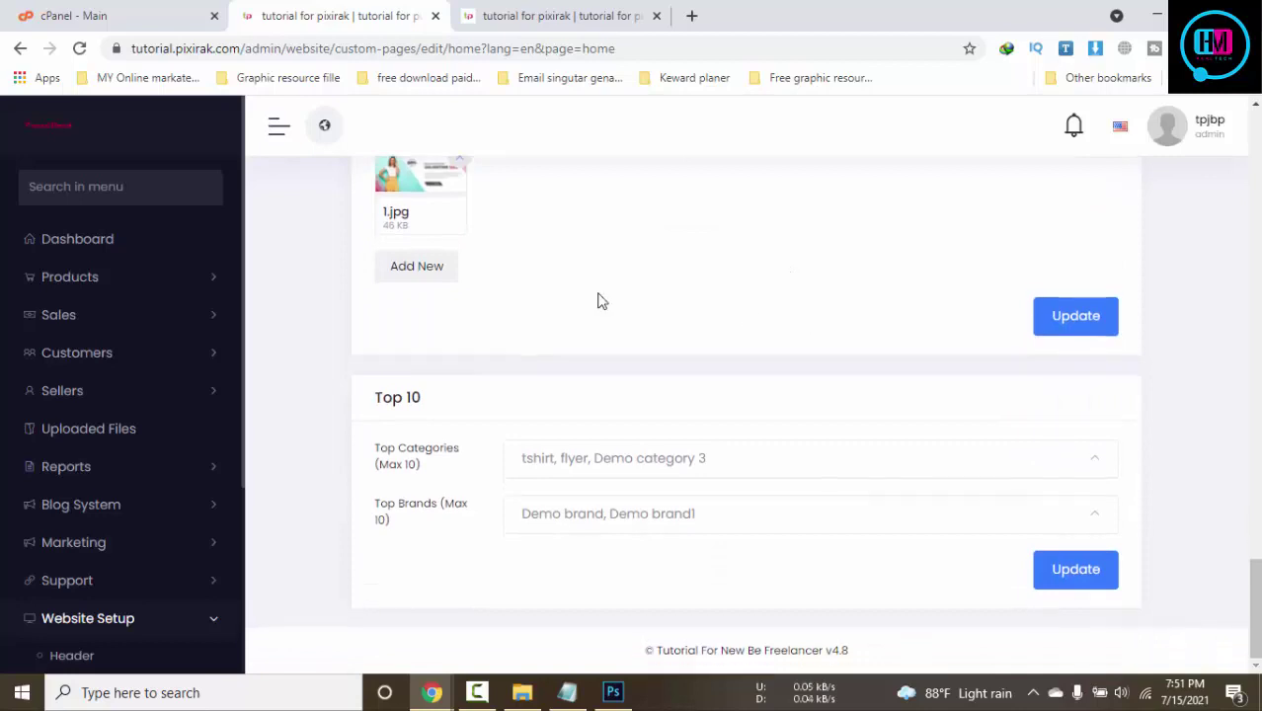
{"action": "left_click", "coordinate": [477, 692]}
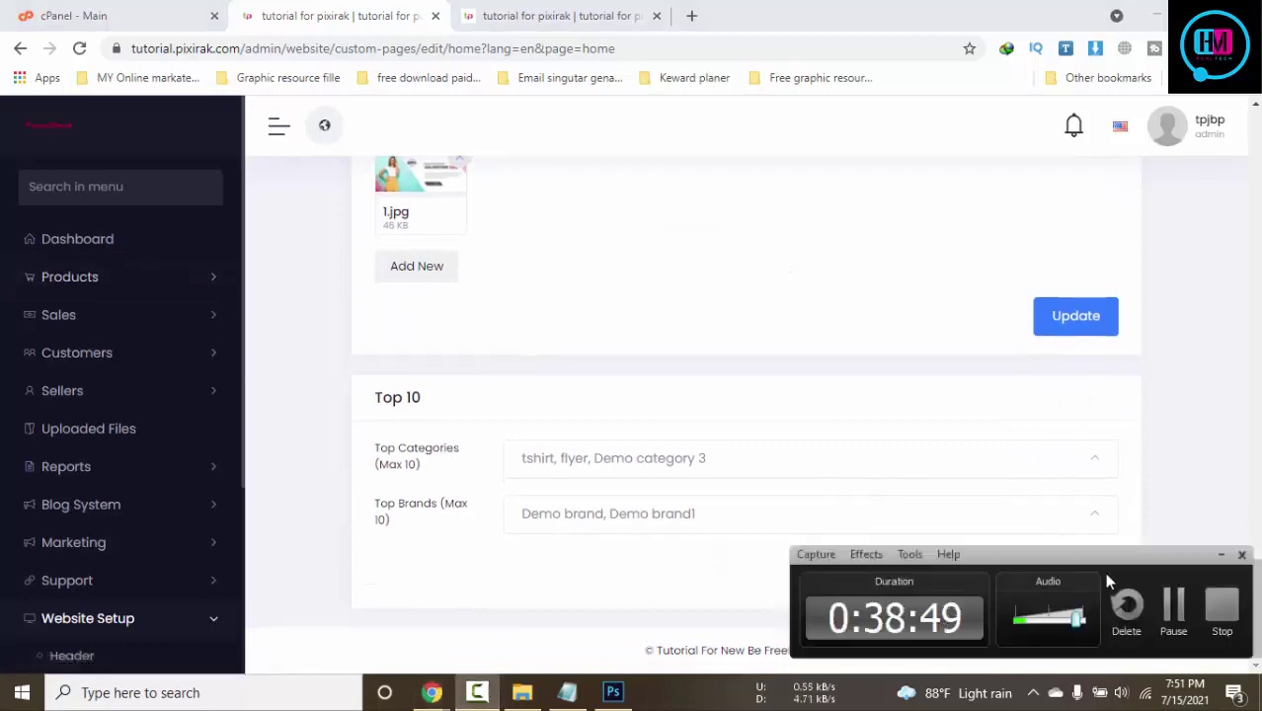
{"action": "left_click", "coordinate": [1173, 610]}
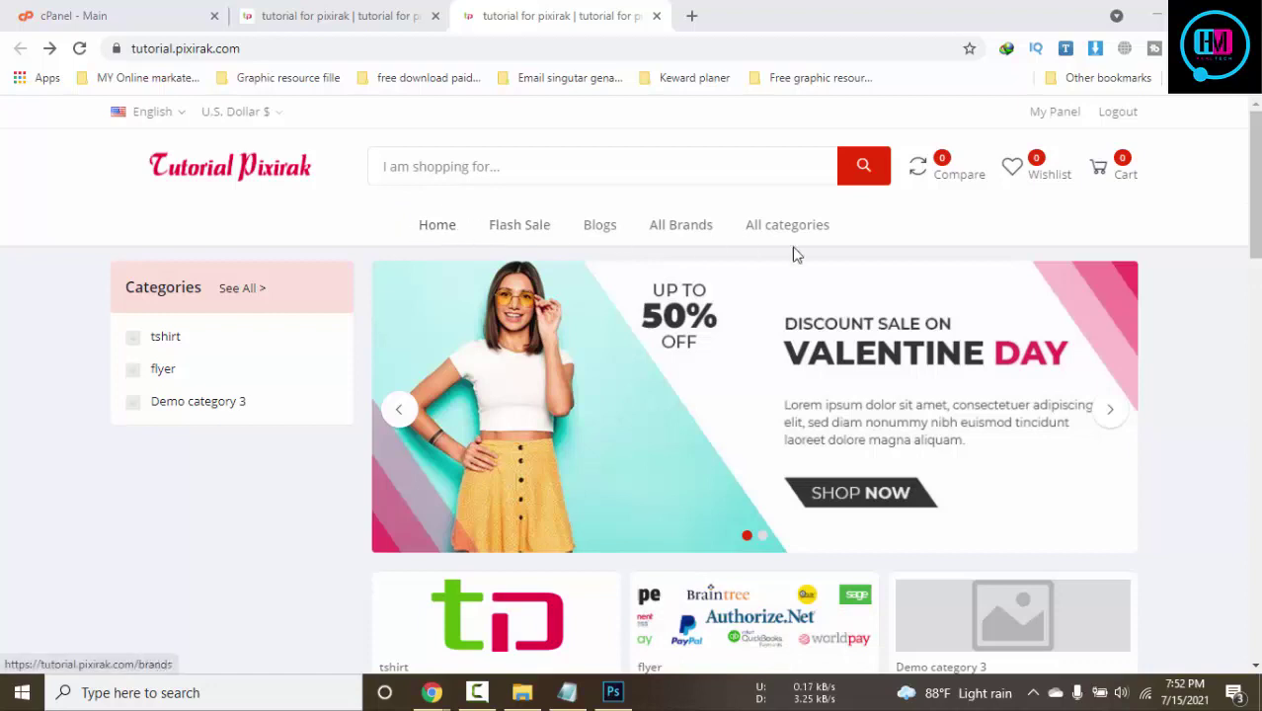
Back in the admin panel, open Website Setup > Header to load the Website Header settings
{"action": "left_click", "coordinate": [333, 12]}
{"action": "scroll", "coordinate": [585, 510], "scroll_direction": "up", "scroll_amount": 5}
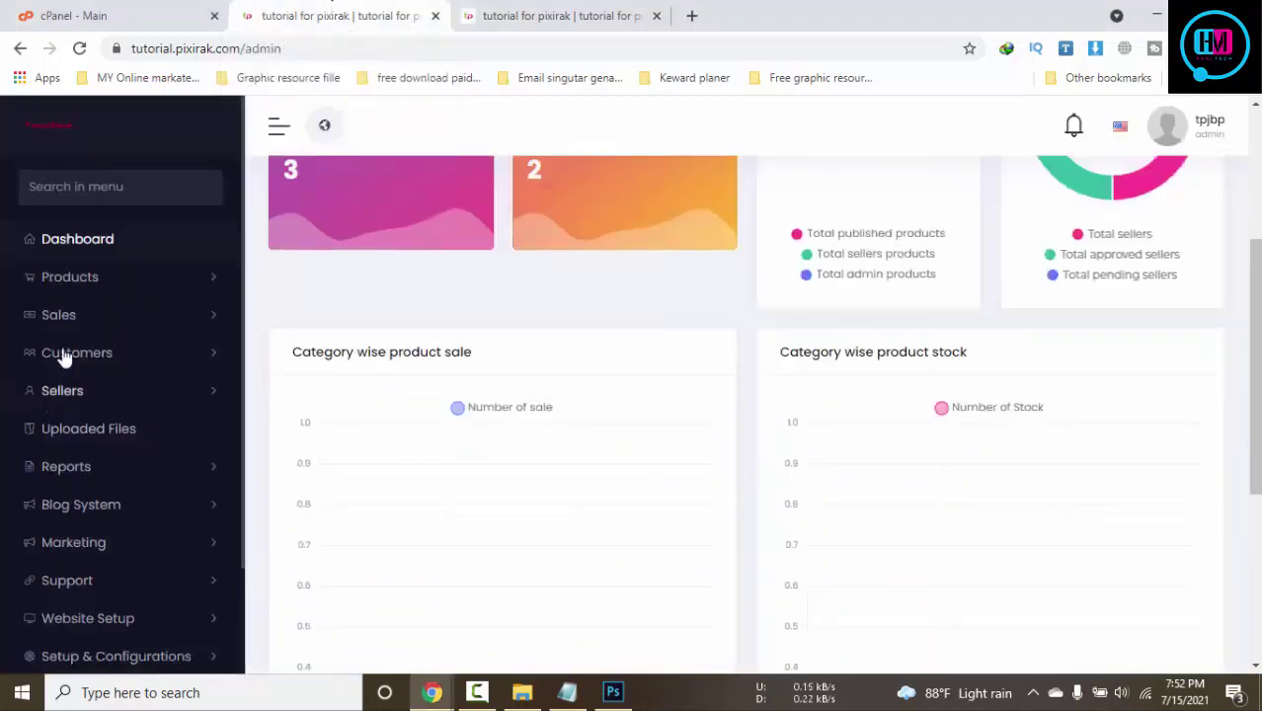
{"action": "scroll", "coordinate": [108, 355], "scroll_direction": "down", "scroll_amount": 2}
{"action": "scroll", "coordinate": [148, 464], "scroll_direction": "down", "scroll_amount": 1}
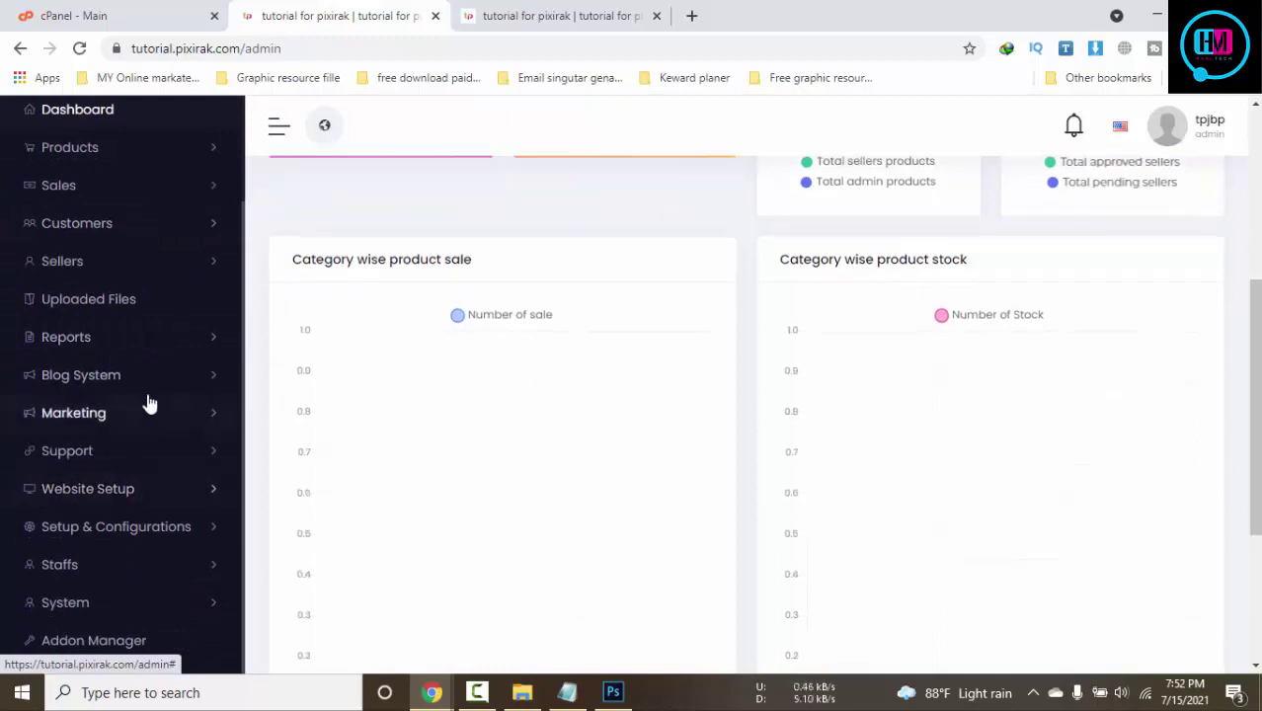
{"action": "scroll", "coordinate": [148, 403], "scroll_direction": "up", "scroll_amount": 3}
{"action": "scroll", "coordinate": [119, 383], "scroll_direction": "up", "scroll_amount": 1}
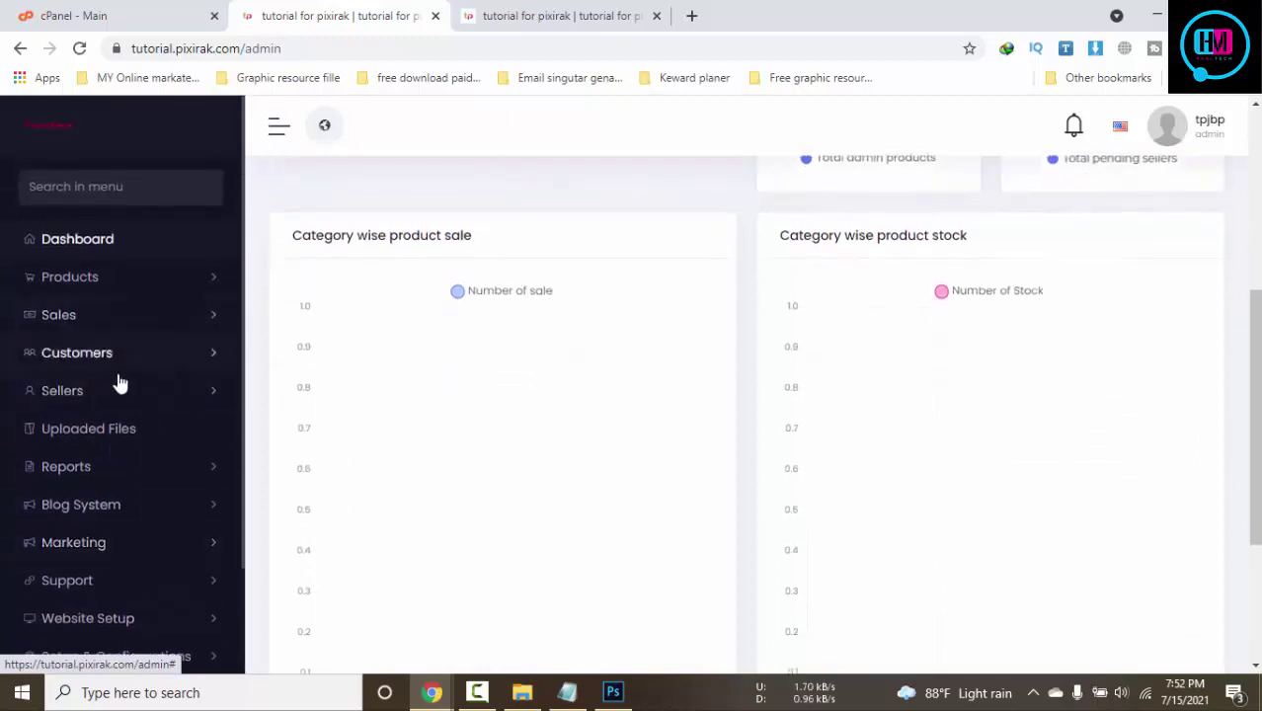
{"action": "scroll", "coordinate": [148, 434], "scroll_direction": "down", "scroll_amount": 4}
{"action": "scroll", "coordinate": [102, 465], "scroll_direction": "up", "scroll_amount": 2}
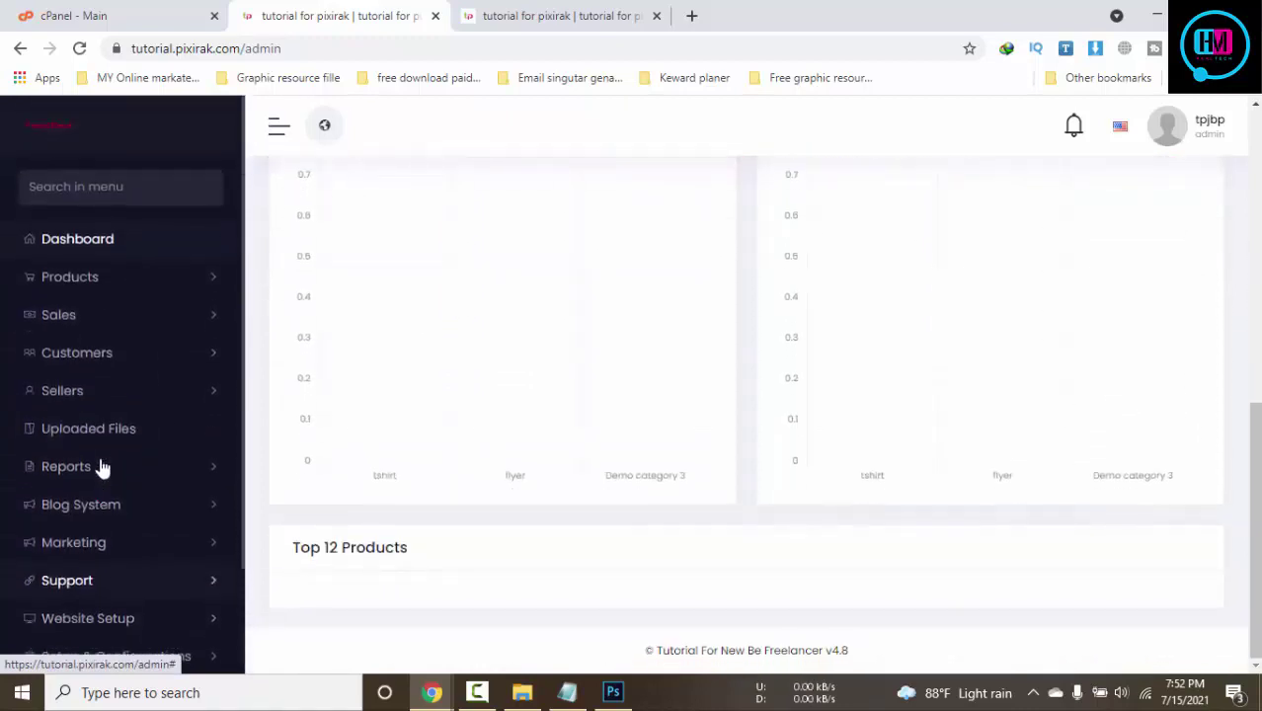
{"action": "scroll", "coordinate": [138, 432], "scroll_direction": "down", "scroll_amount": 2}
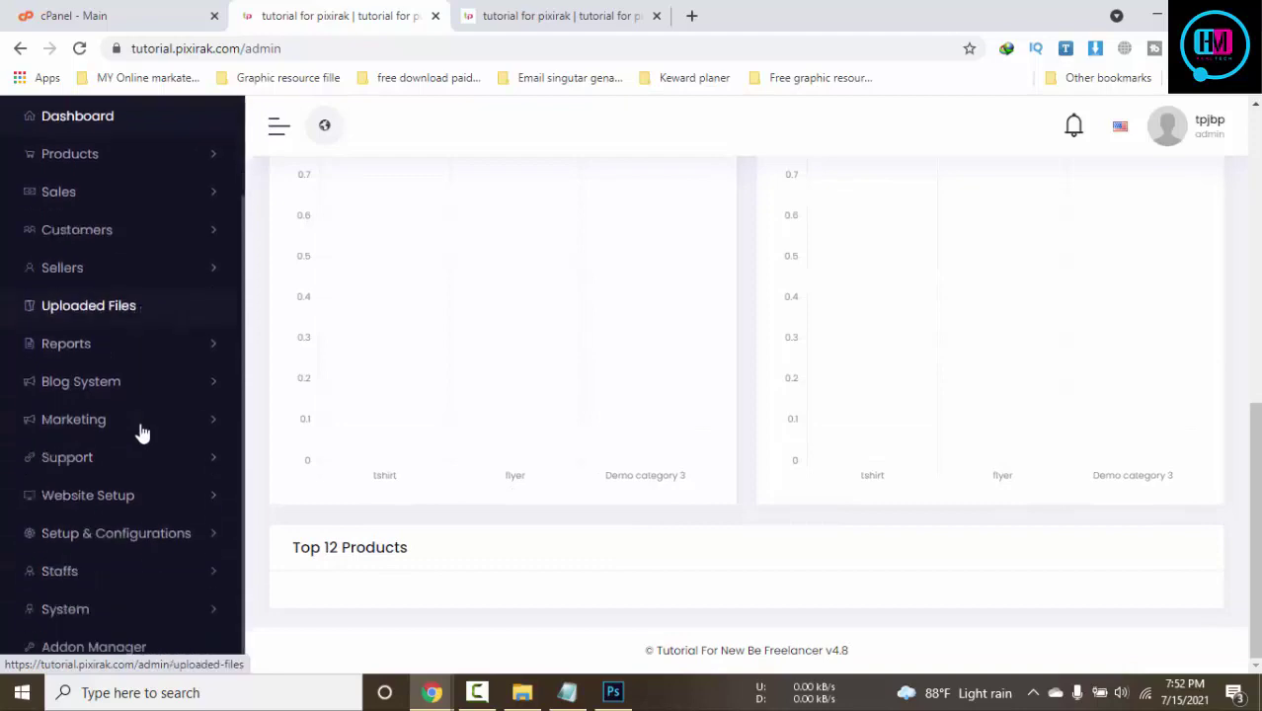
{"action": "left_click", "coordinate": [113, 494]}
{"action": "left_click", "coordinate": [86, 533]}
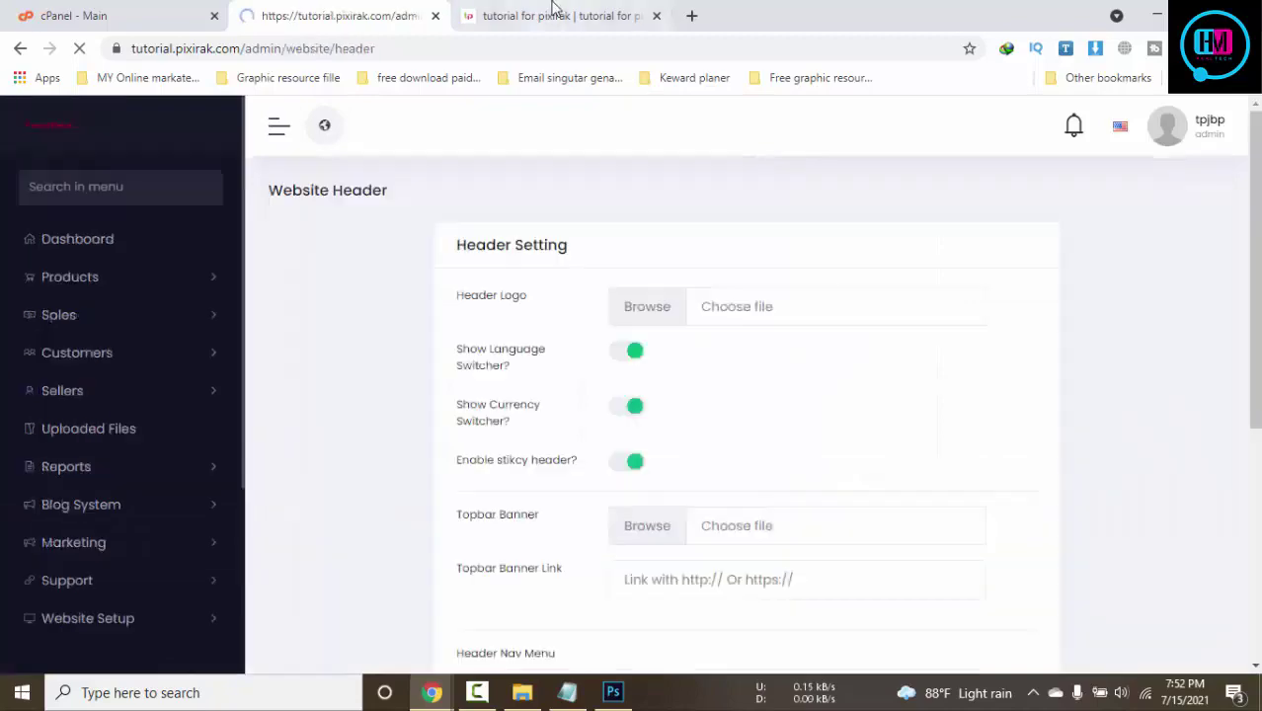
{"action": "left_click", "coordinate": [550, 12]}
Compare the Header Nav Menu settings with the storefront's current header links
{"action": "left_click", "coordinate": [312, 10]}
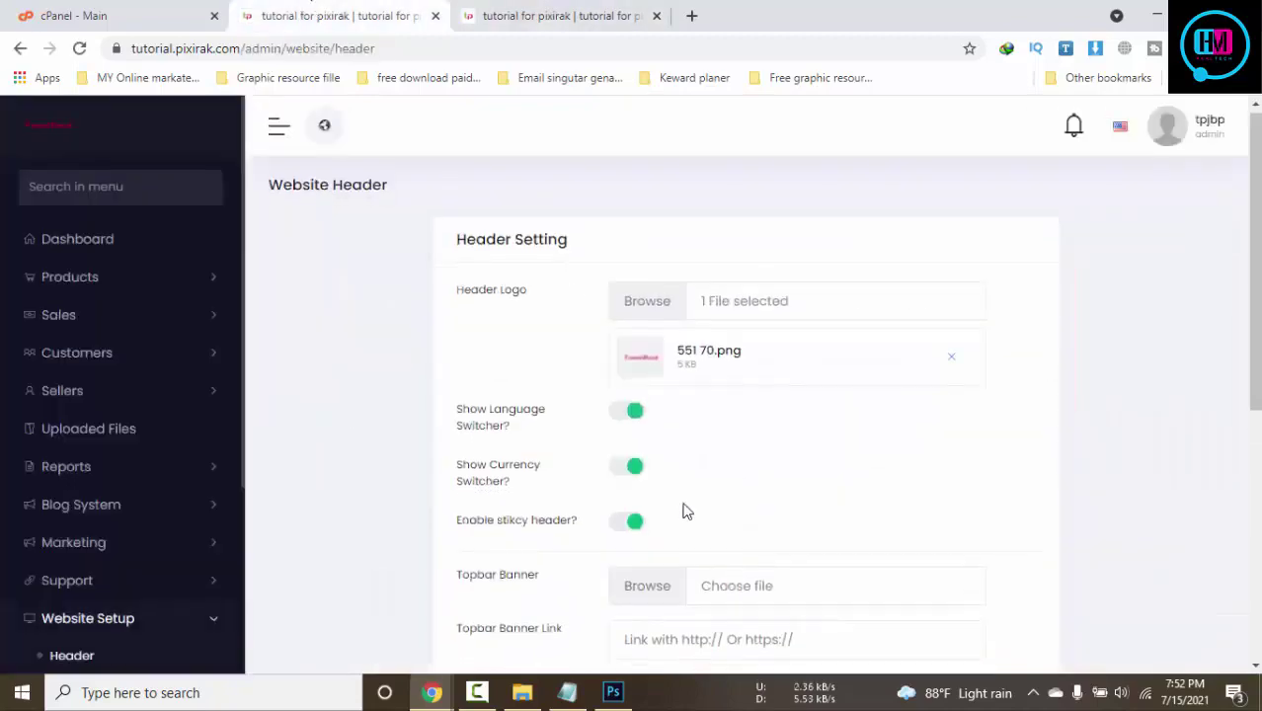
{"action": "scroll", "coordinate": [684, 508], "scroll_direction": "down", "scroll_amount": 5}
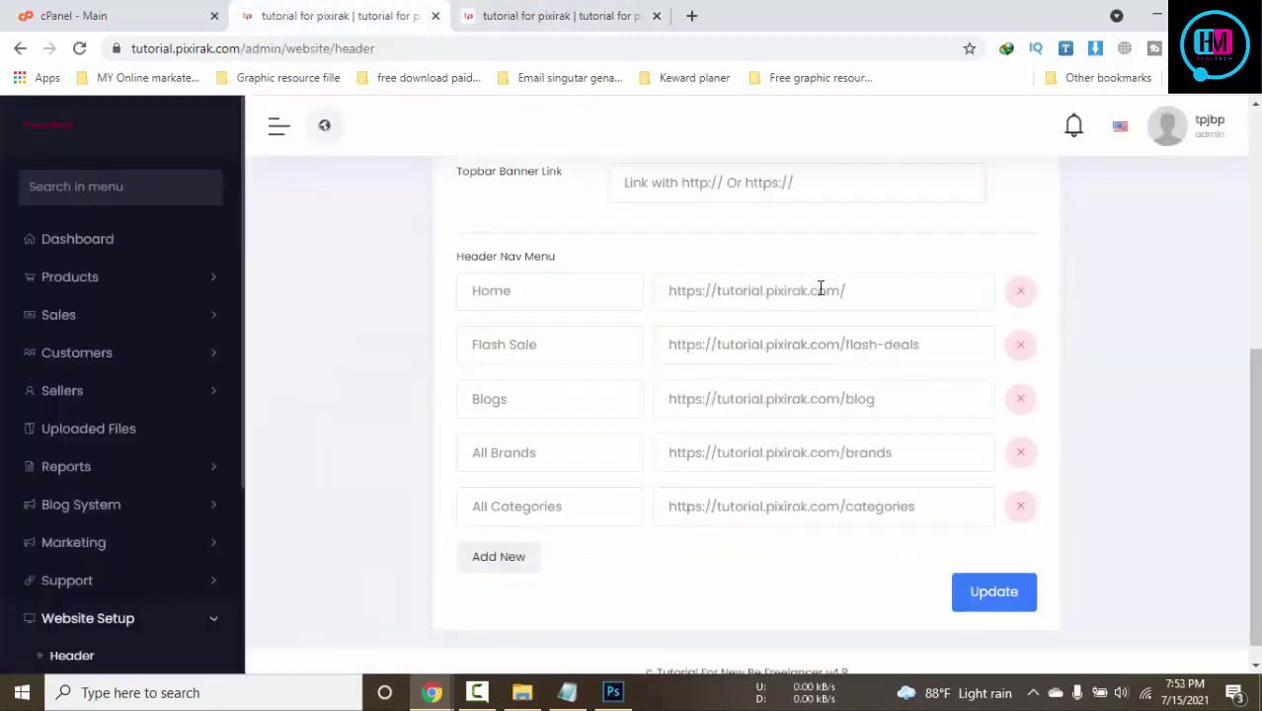
{"action": "left_click", "coordinate": [549, 14]}
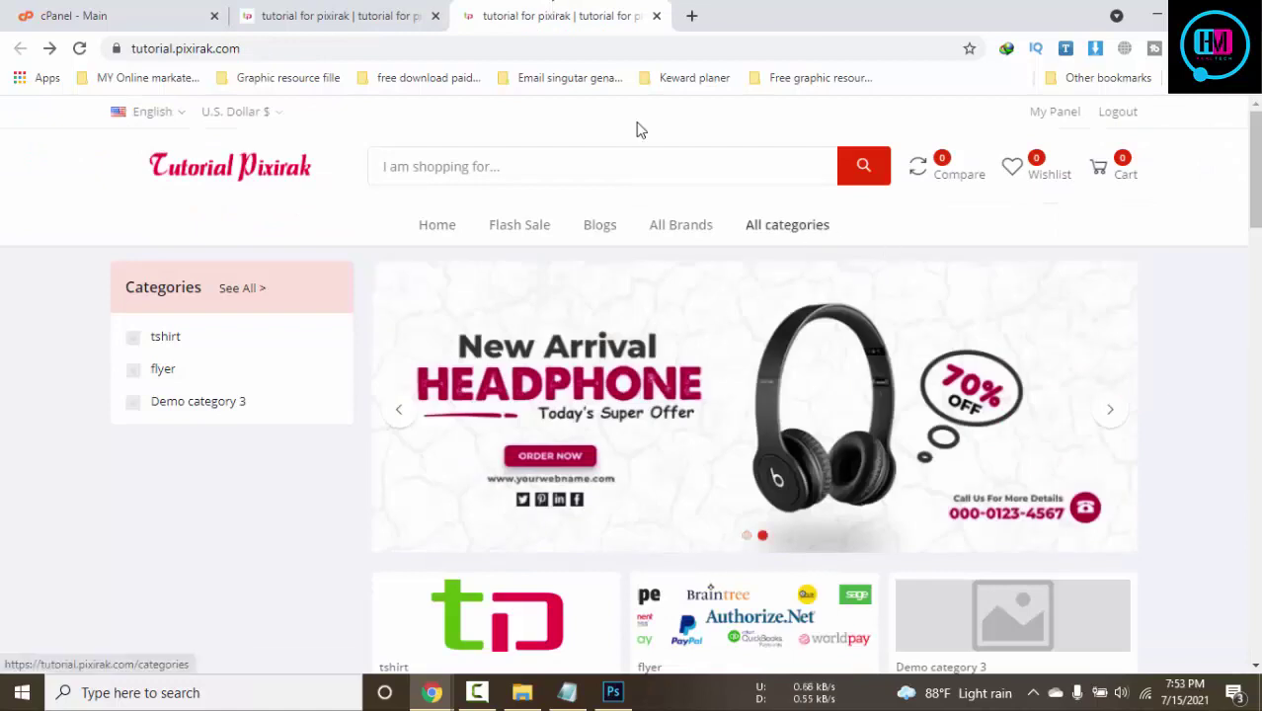
{"action": "left_click", "coordinate": [336, 14]}
{"action": "left_click", "coordinate": [481, 557]}
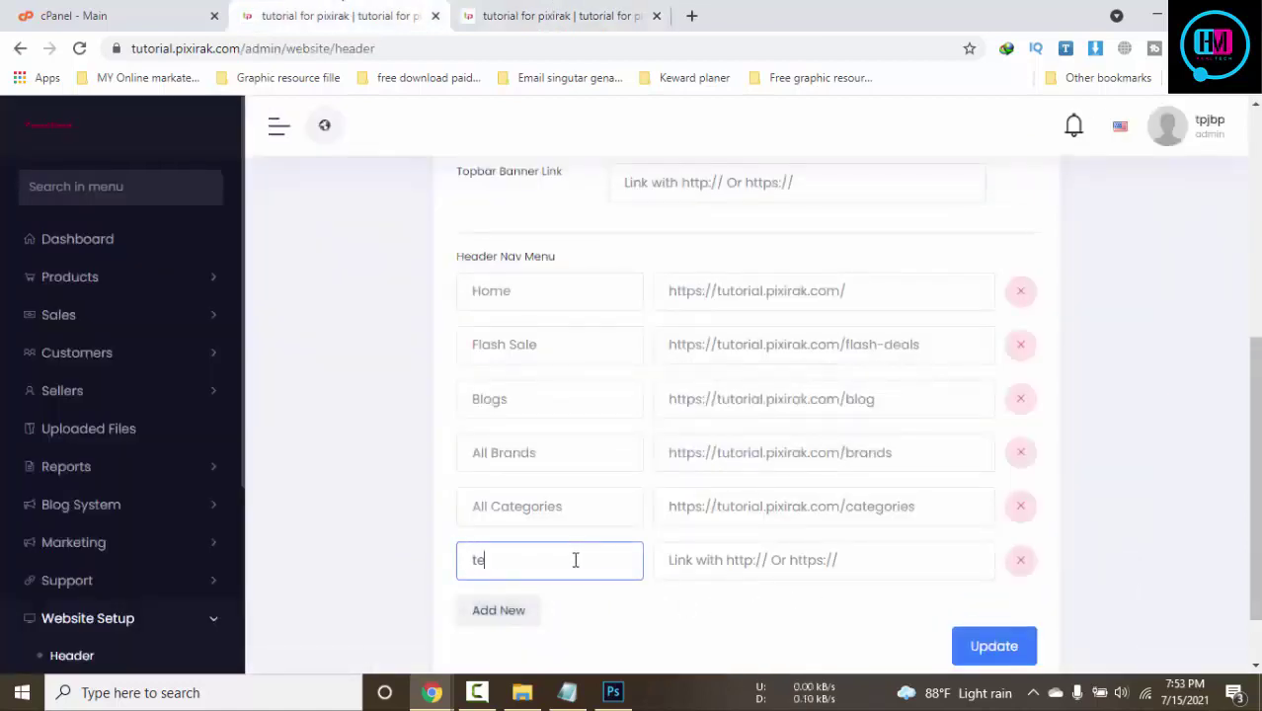
{"action": "left_click", "coordinate": [756, 568]}
{"action": "left_click", "coordinate": [756, 604]}
{"action": "left_click", "coordinate": [985, 647]}
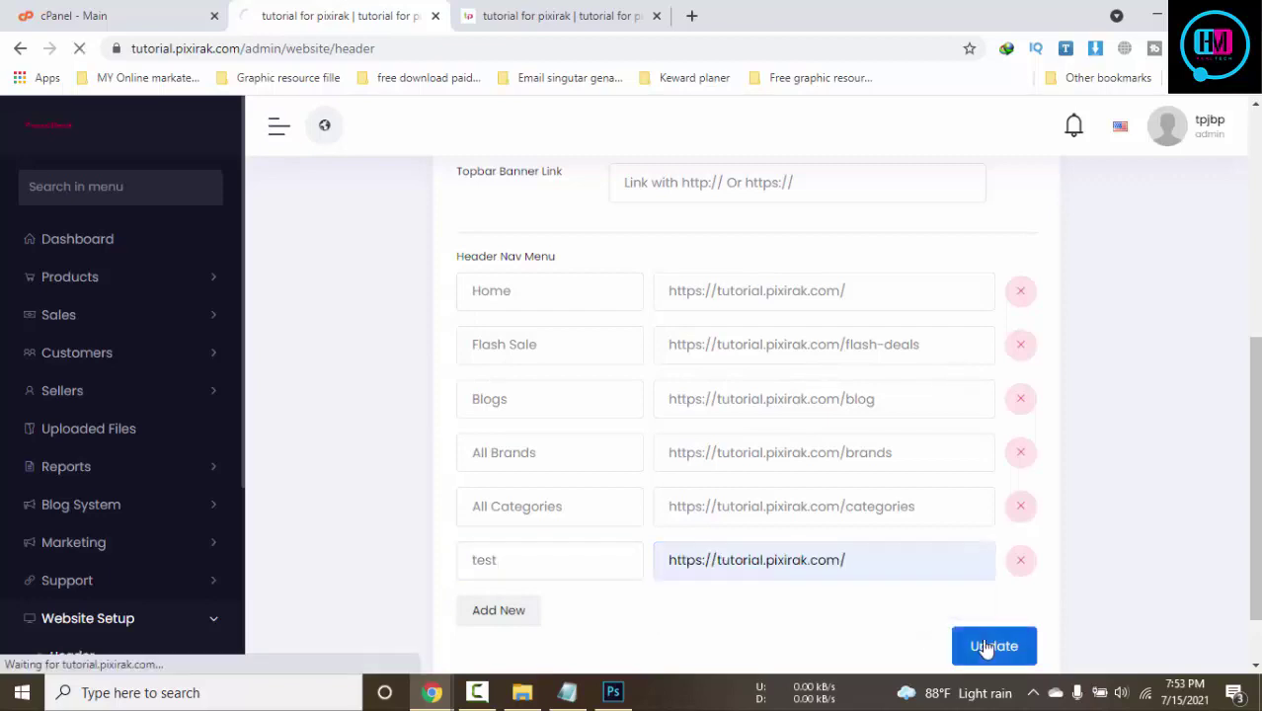
Reload the storefront to confirm the new test link appears in the header
{"action": "left_click", "coordinate": [507, 14]}
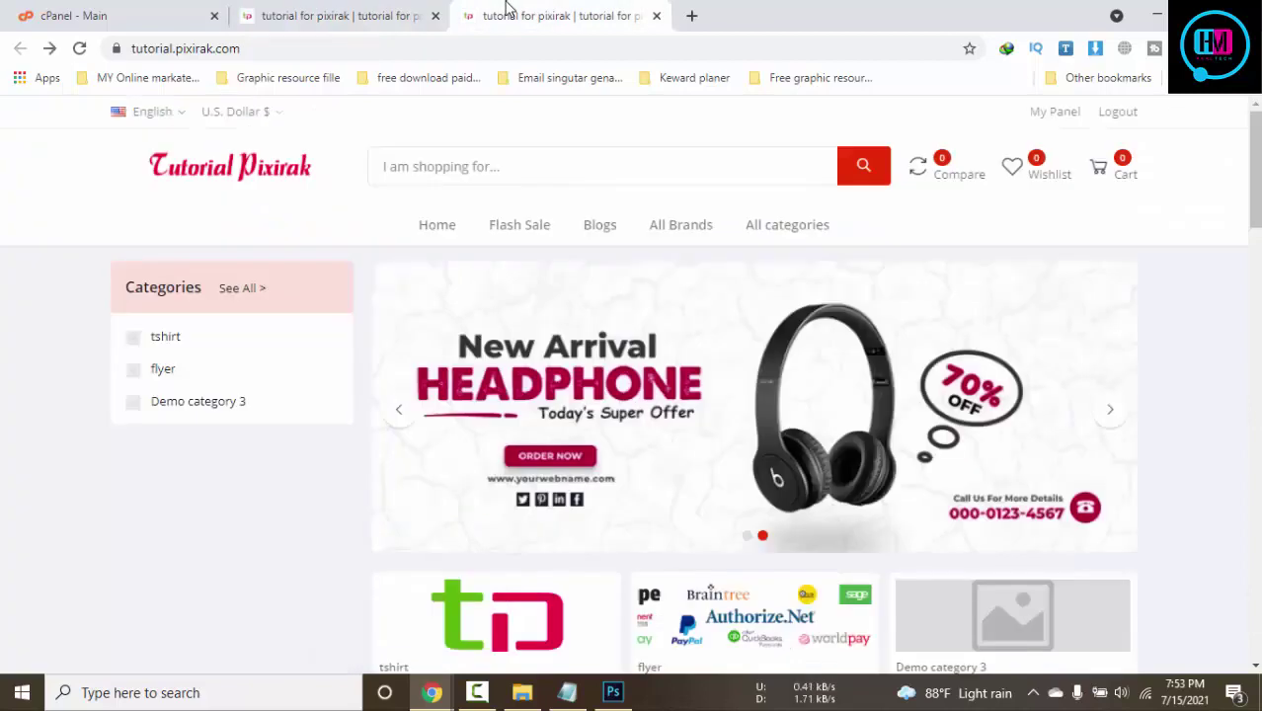
{"action": "key", "text": "F5"}
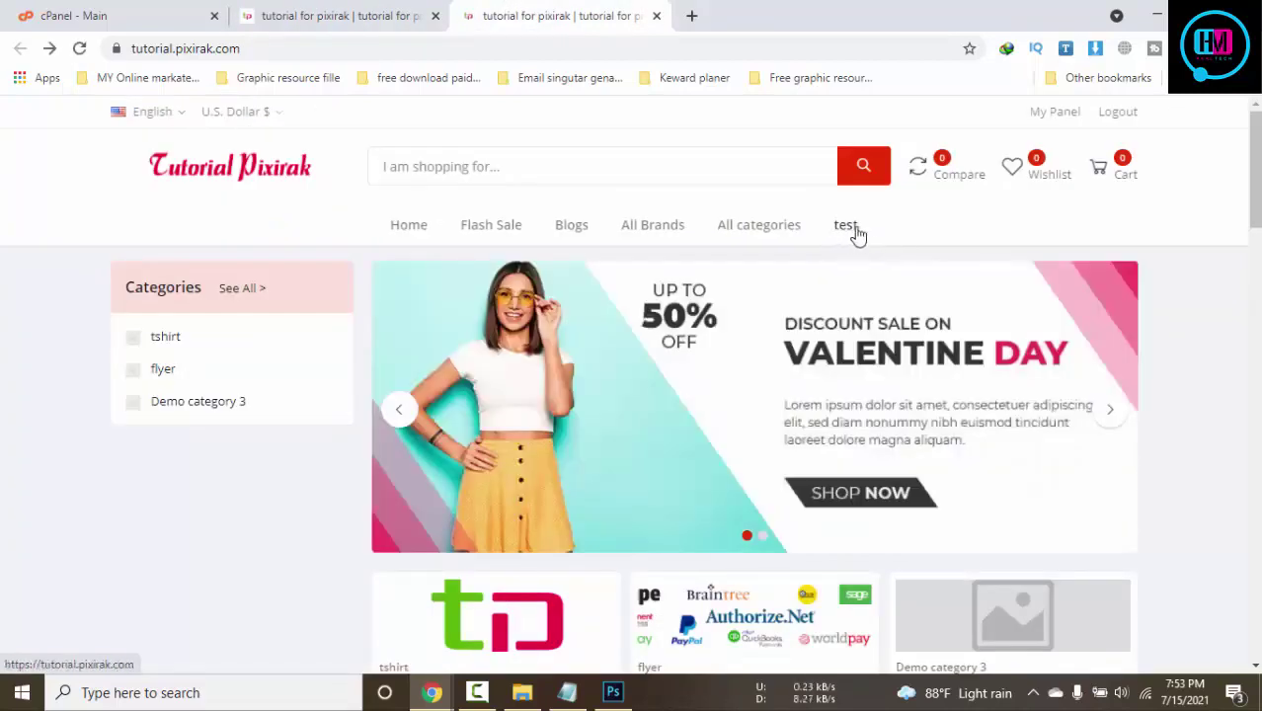
{"action": "left_click", "coordinate": [326, 12]}
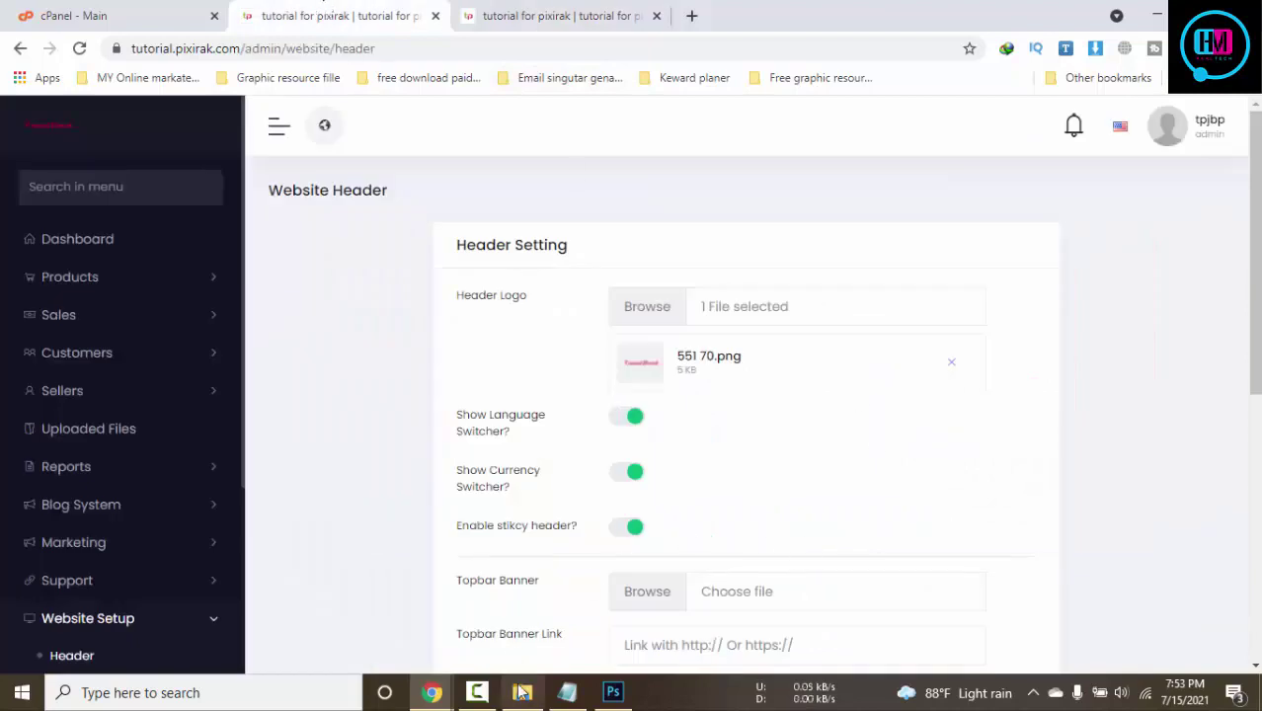
{"action": "left_click", "coordinate": [477, 692]}
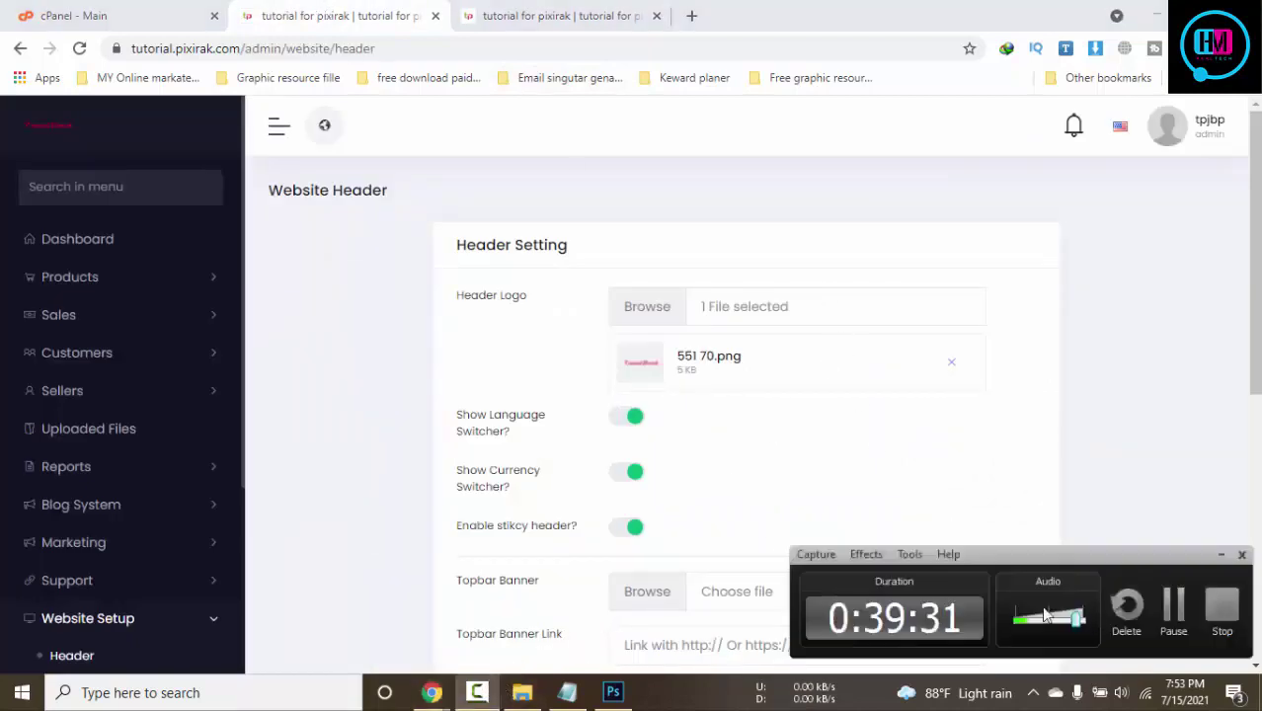